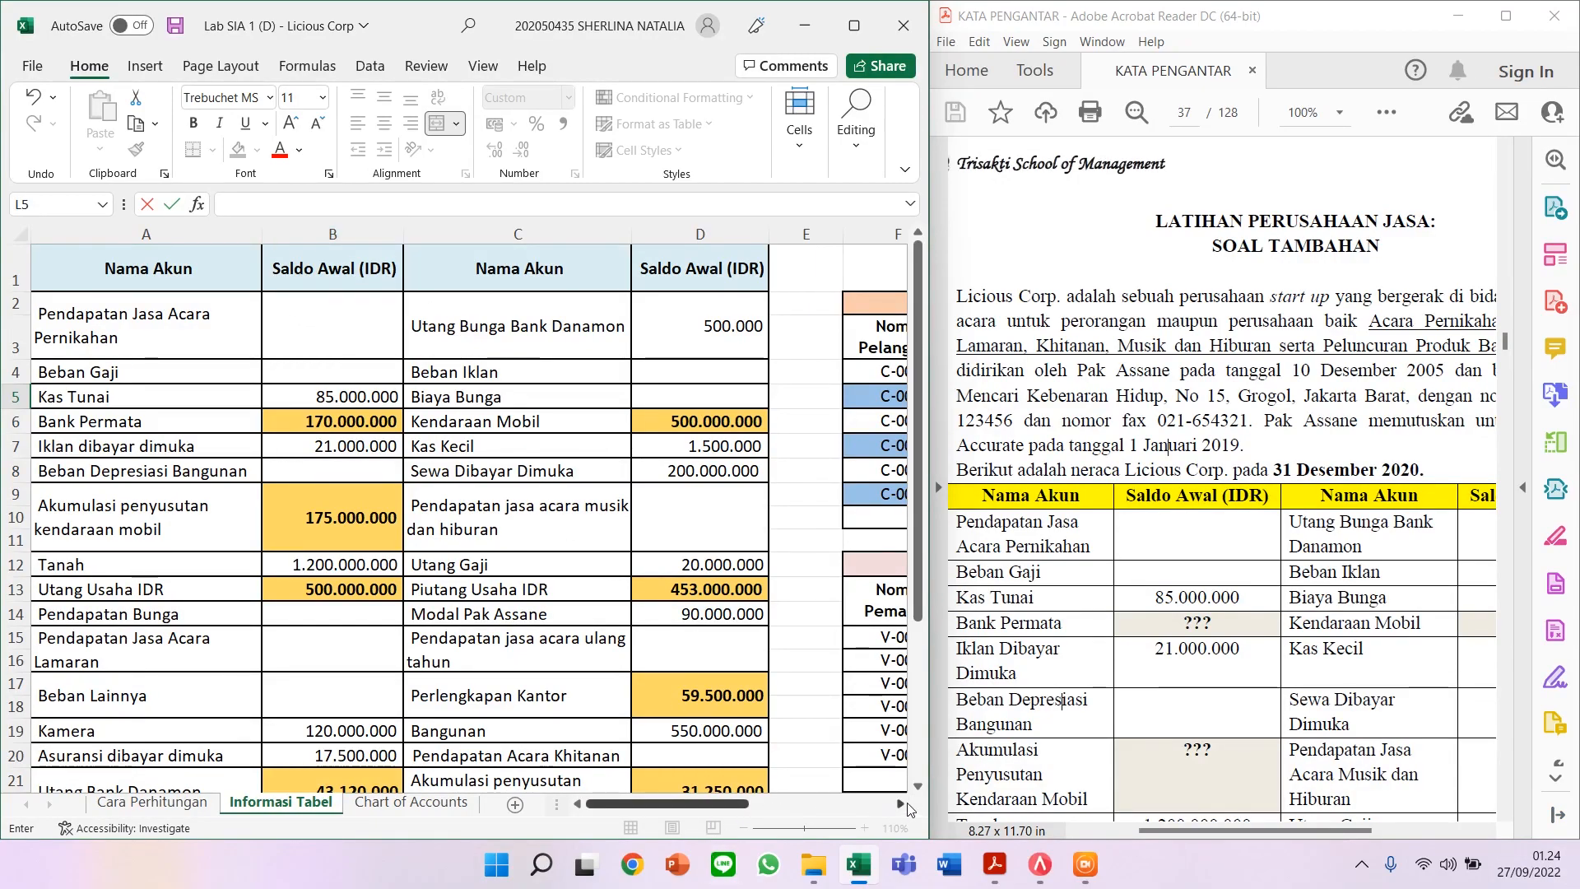
Step: Scroll past the customer and supplier lists to the empty box and select its top cell L5
{"action": "scroll", "coordinate": [900, 803], "scroll_direction": "right", "scroll_amount": 3}
{"action": "left_click", "coordinate": [556, 313]}
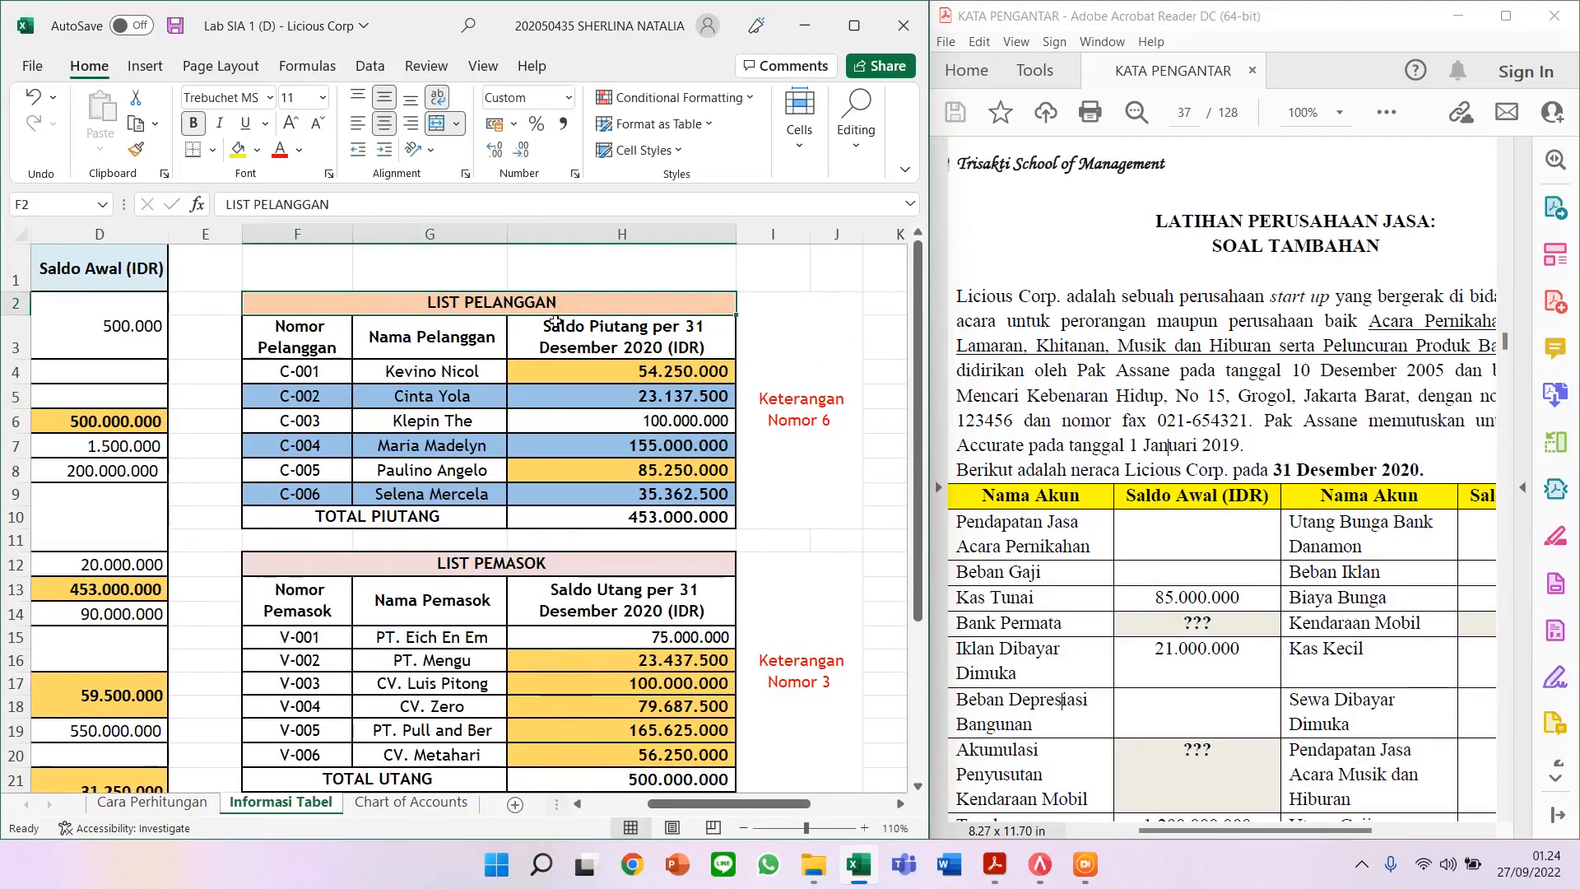
{"action": "left_click", "coordinate": [586, 569]}
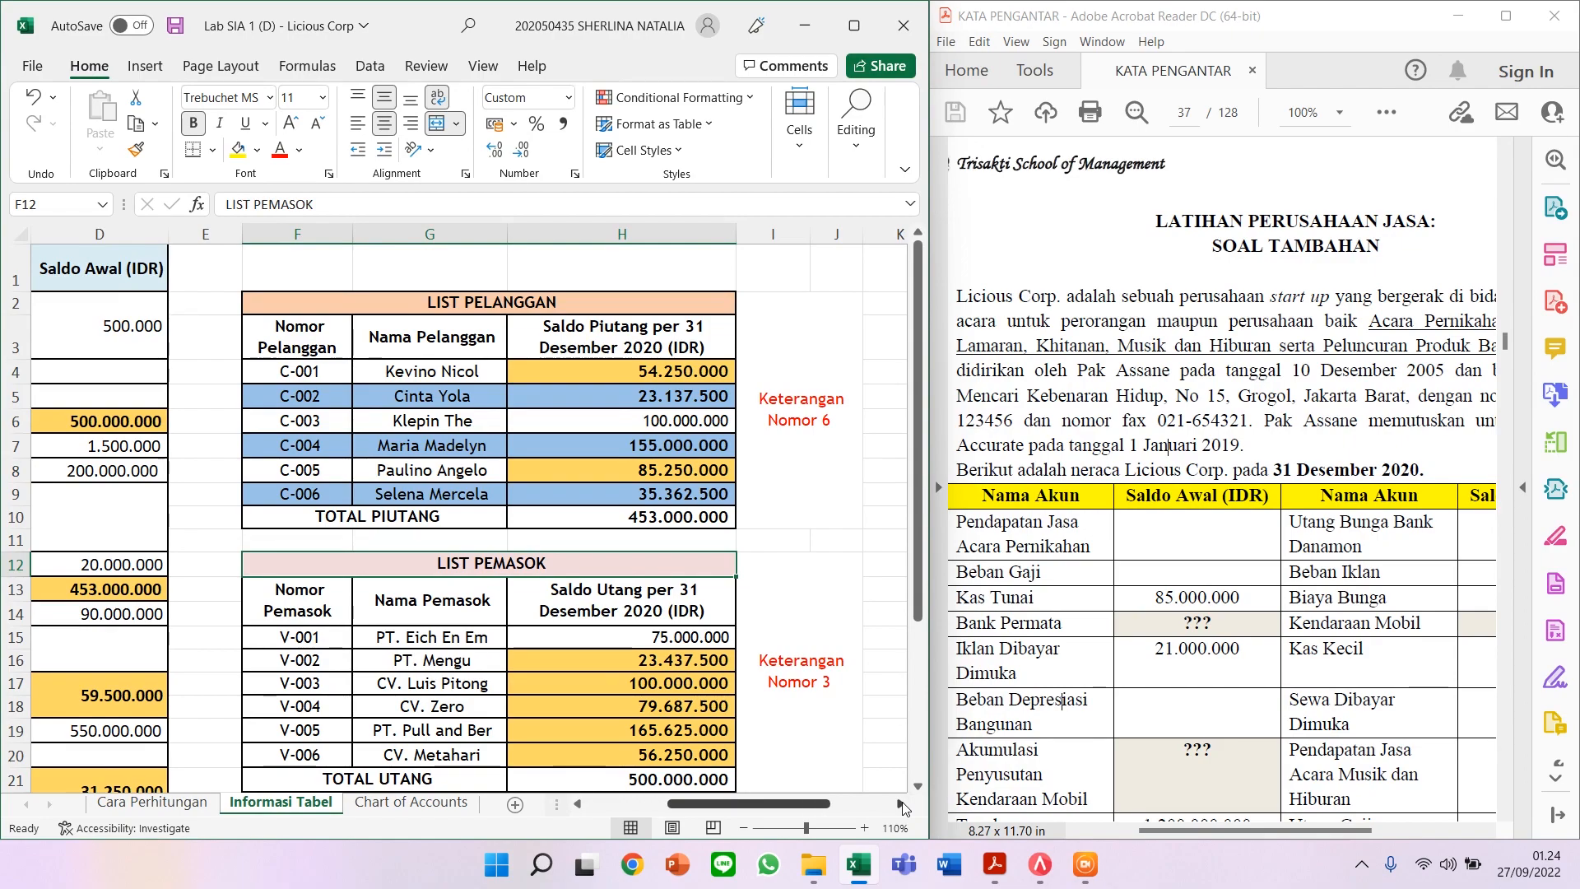
{"action": "left_click", "coordinate": [903, 806]}
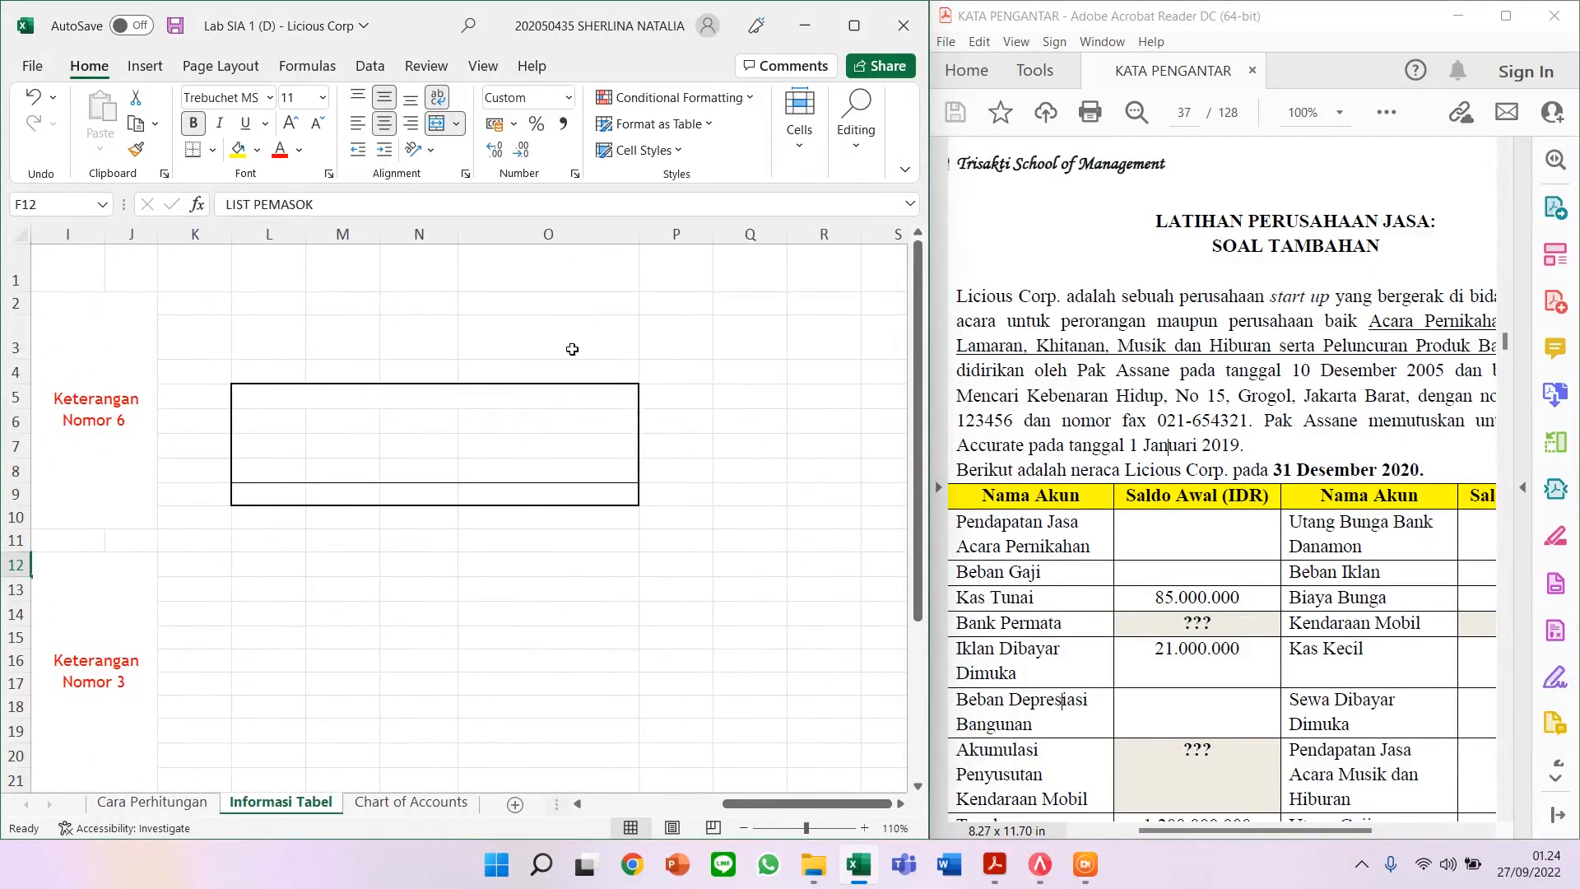
{"action": "left_click", "coordinate": [557, 399]}
Step: Enter the heading Retained Earnings and labels Assets, Liabilities, Equity, Total Retained Earnings in L5–L9
{"action": "left_click_drag", "start_coordinate": [801, 804], "coordinate": [795, 804]}
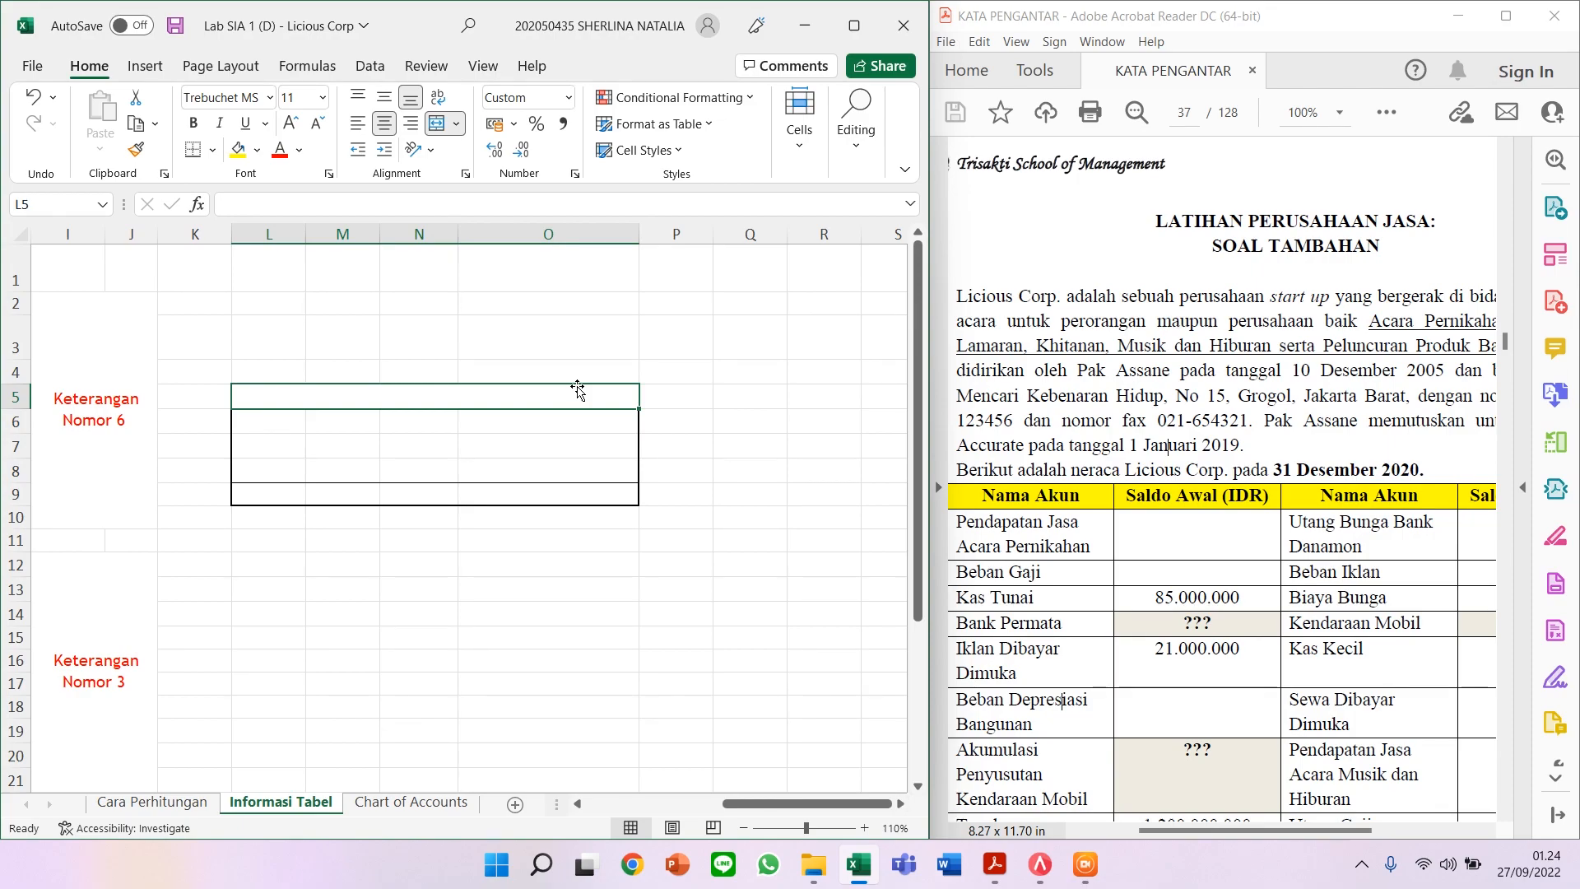
{"action": "type", "text": "R"}
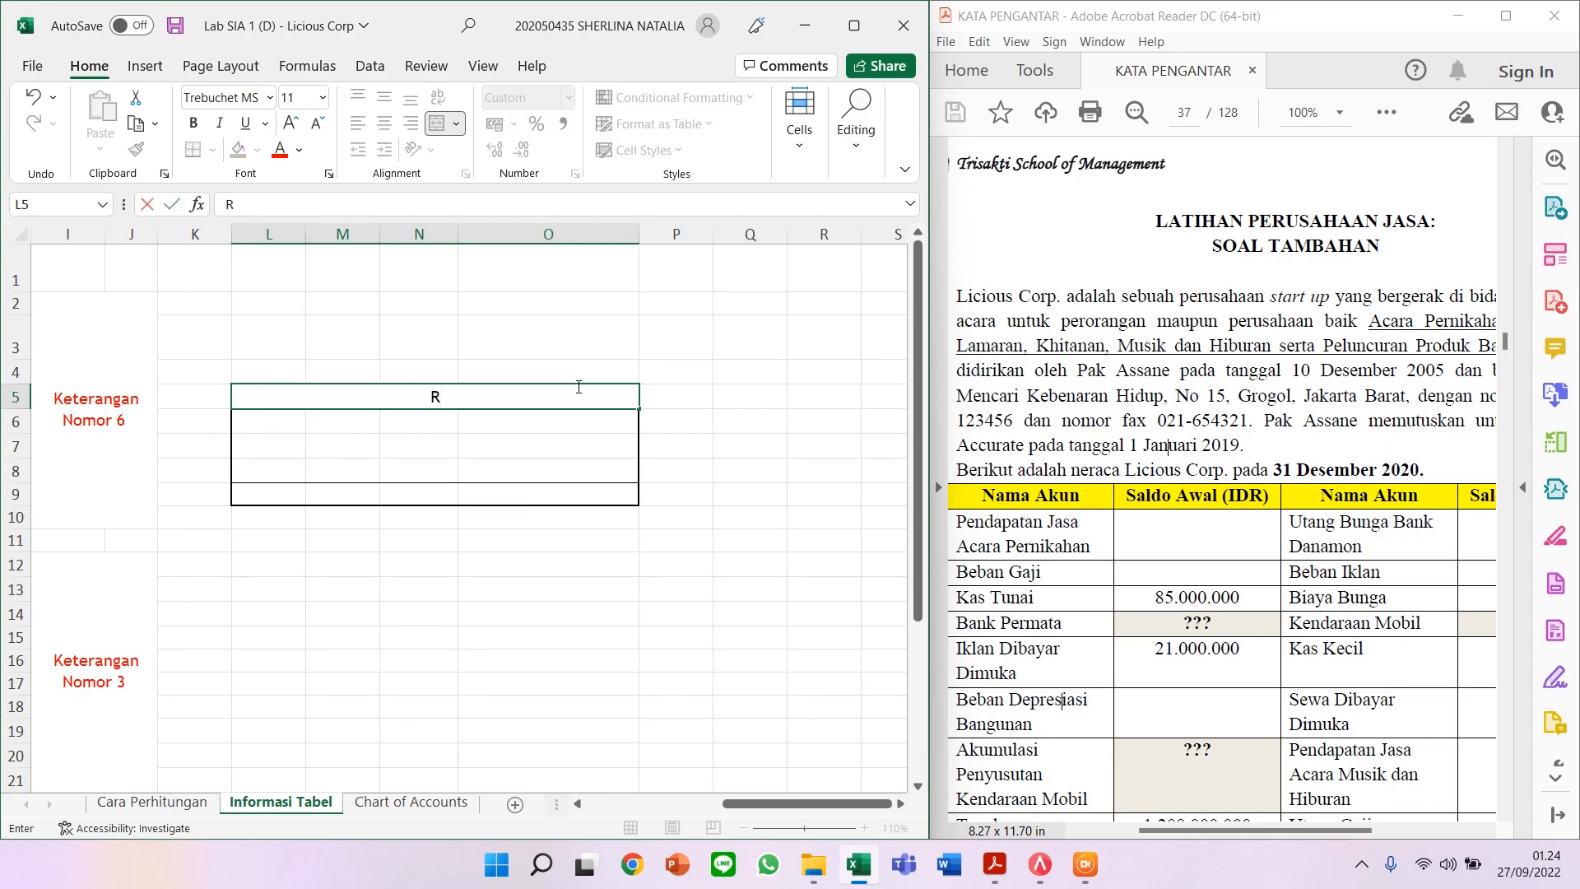
{"action": "type", "text": "etained Earnings"}
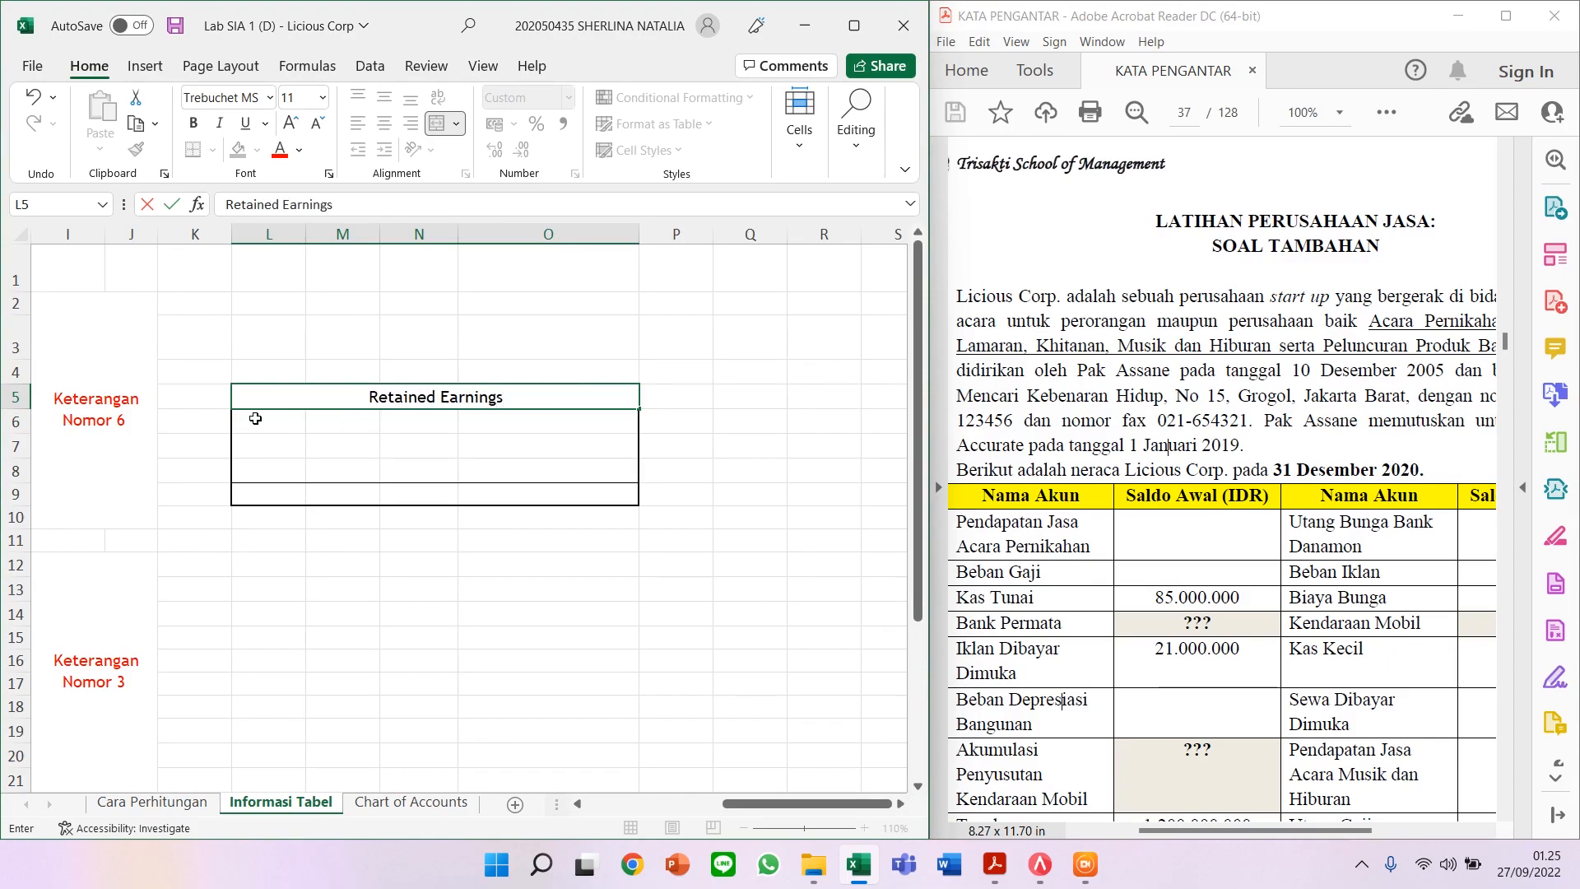
{"action": "key", "text": "Return"}
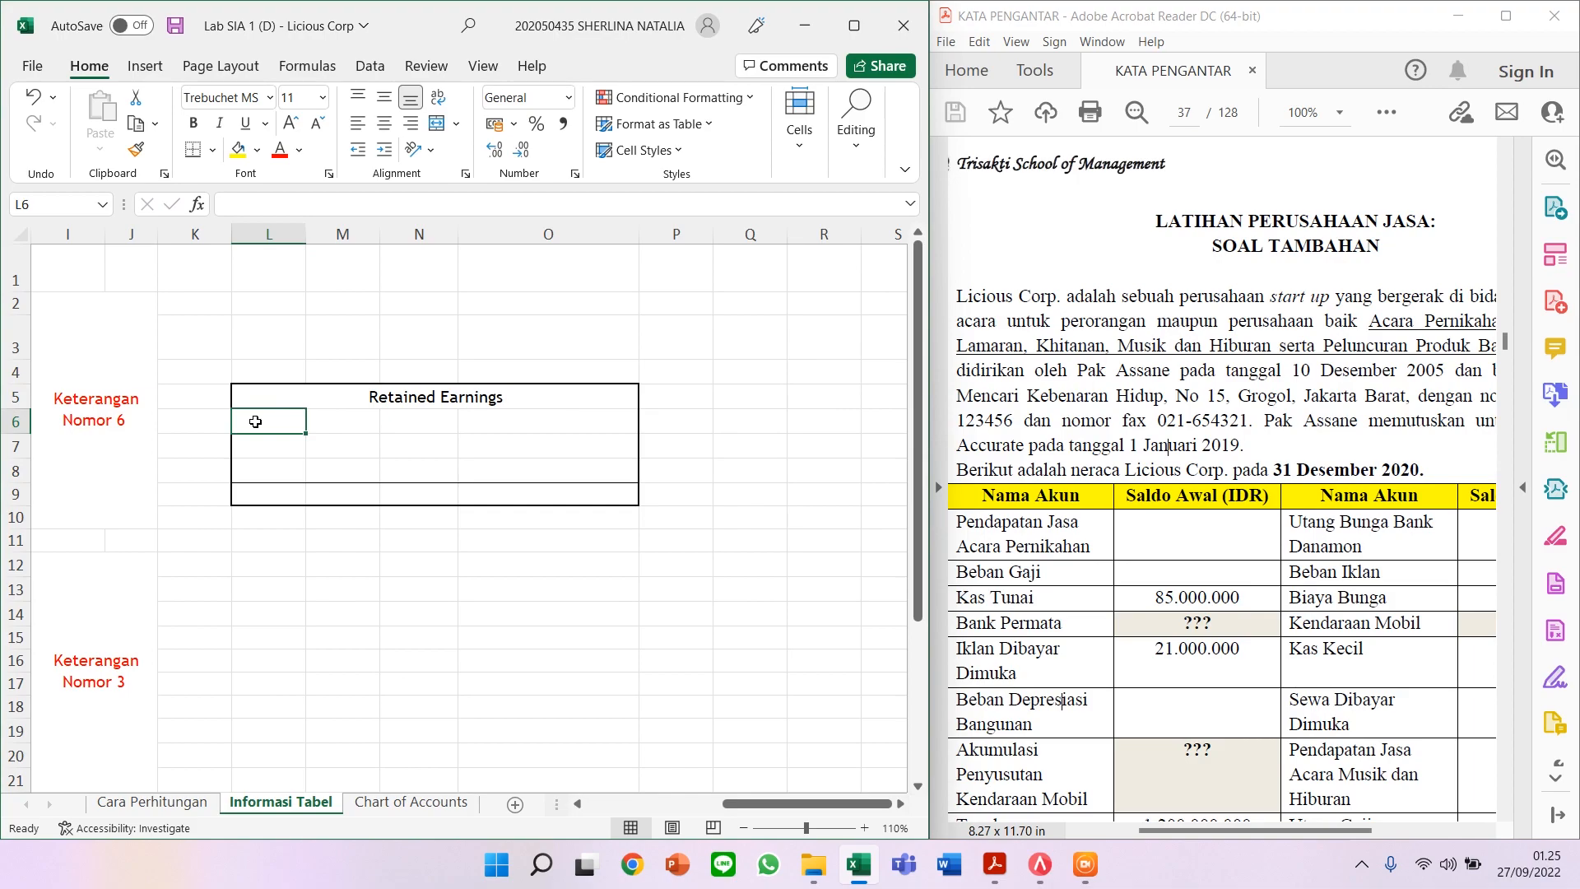
{"action": "type", "text": "Assets"}
{"action": "key", "text": "Return"}
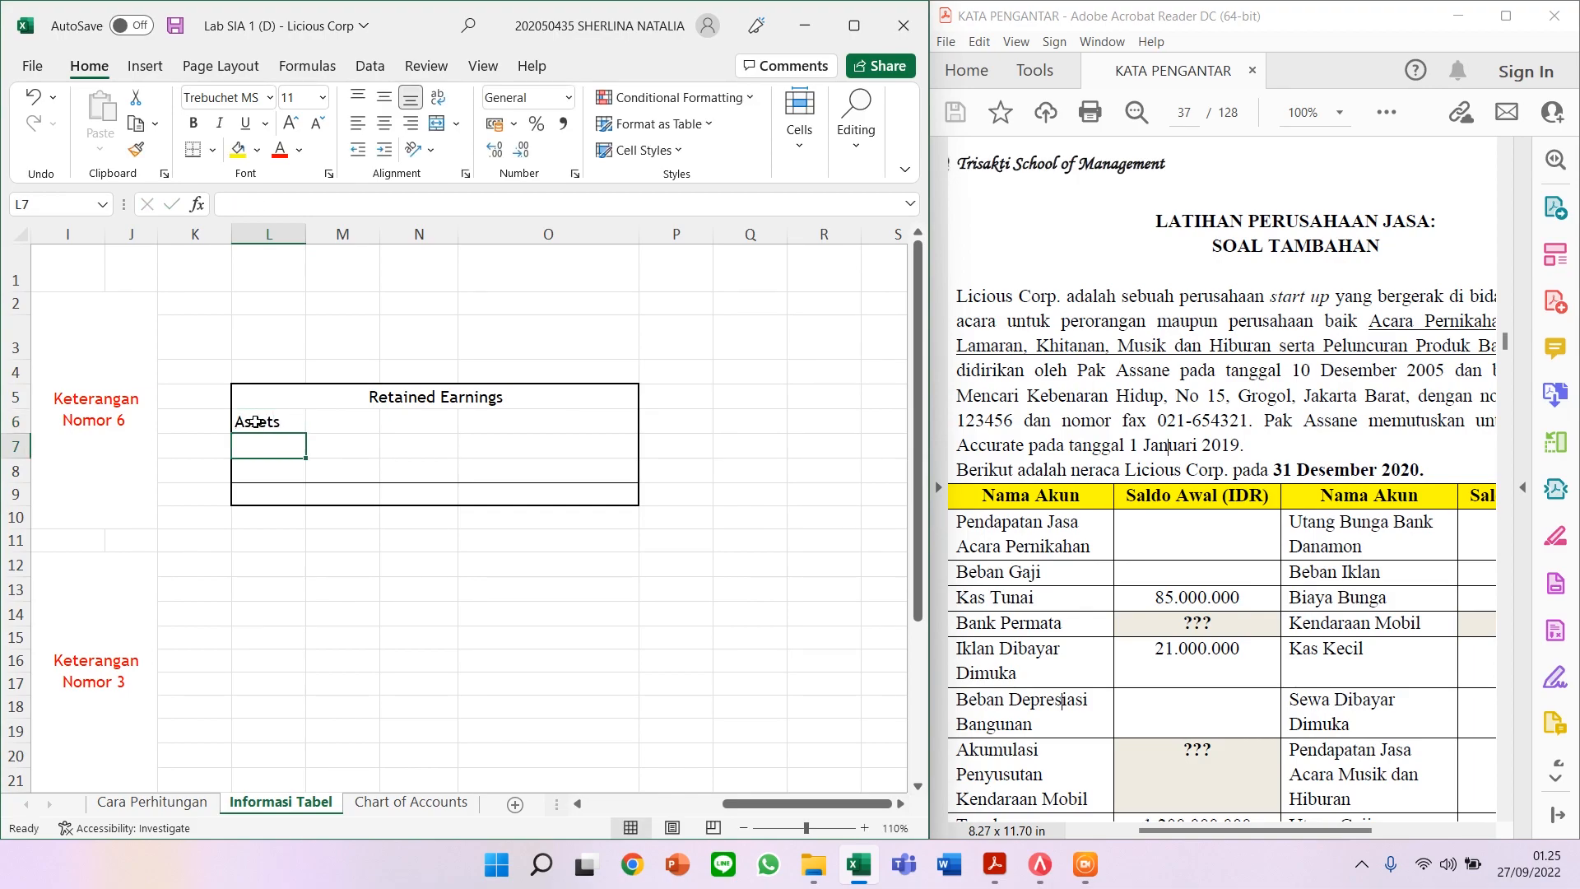
{"action": "type", "text": "Liabilities"}
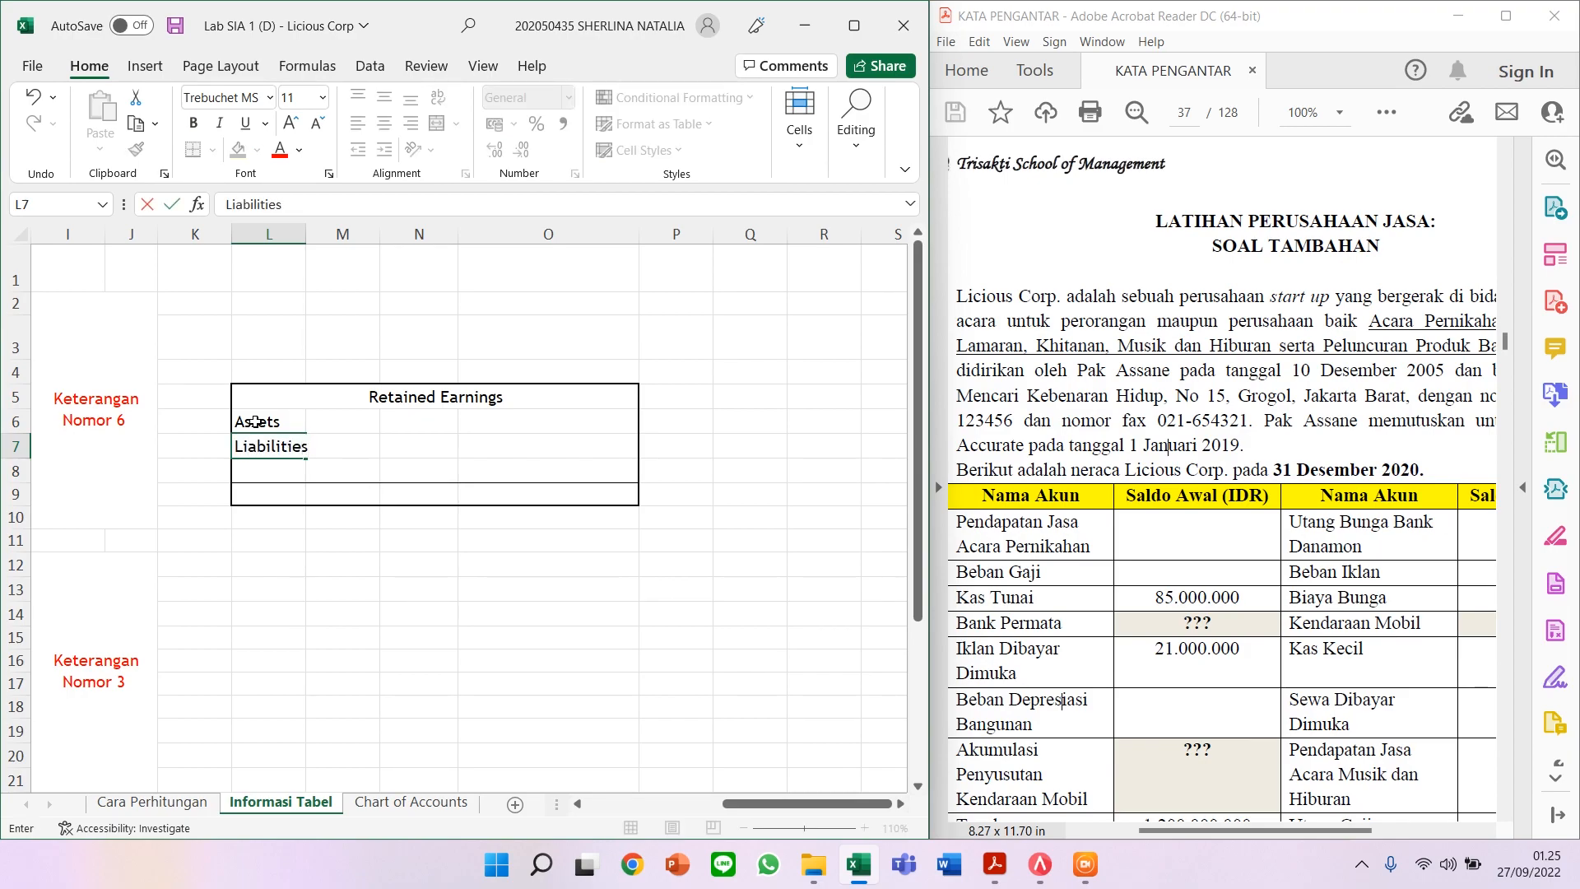
{"action": "key", "text": "Return"}
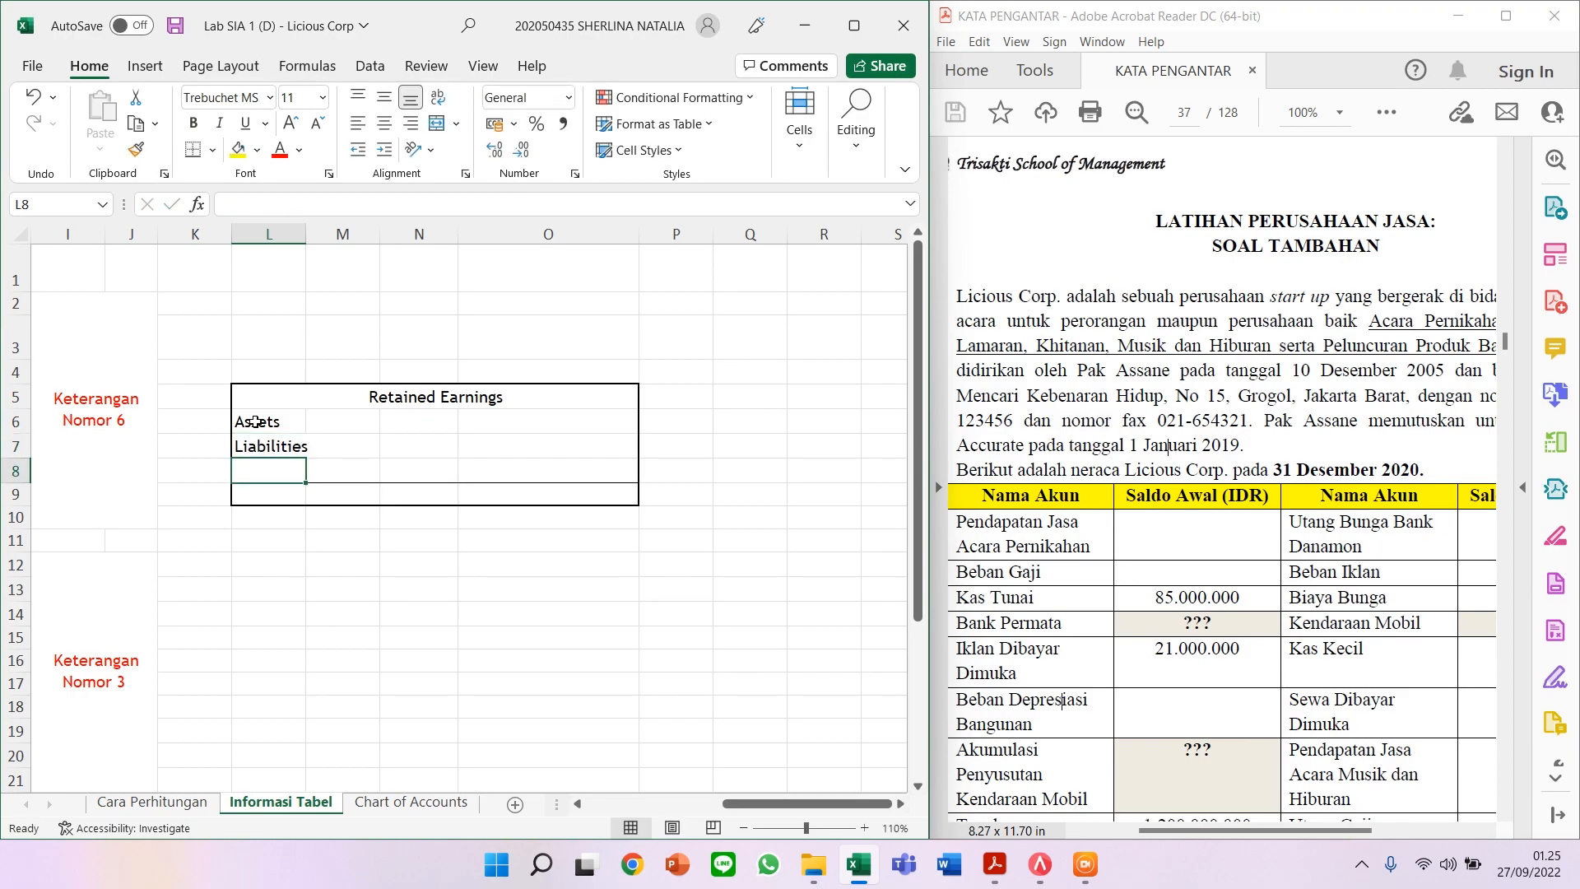
{"action": "type", "text": "Equity"}
{"action": "key", "text": "Return"}
{"action": "type", "text": "Total Retained"}
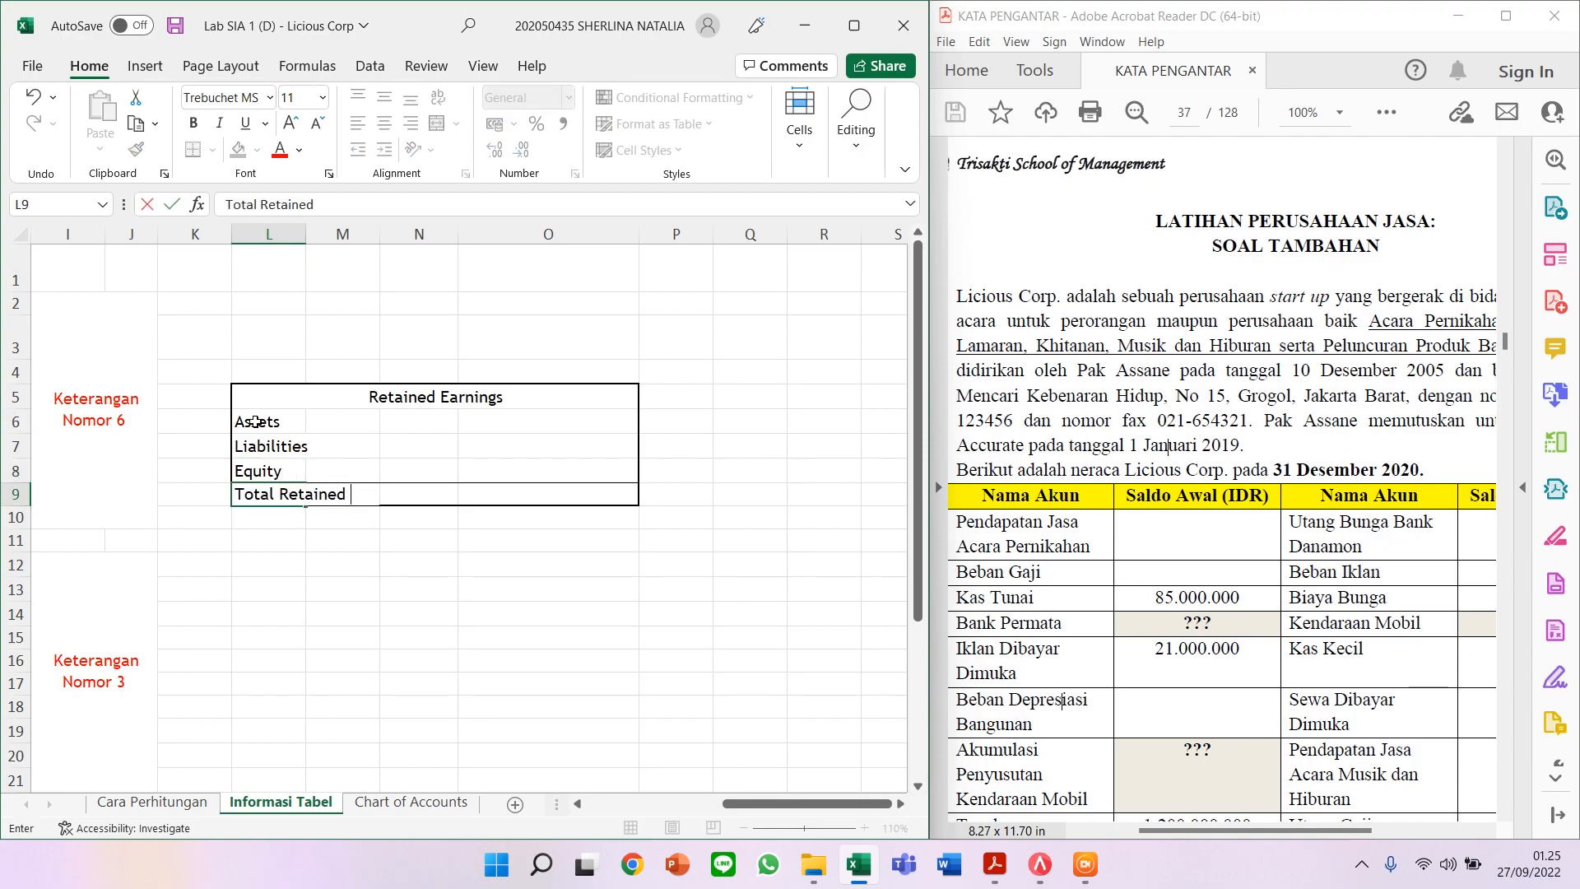
{"action": "type", "text": " Earnings"}
{"action": "left_click", "coordinate": [496, 441]}
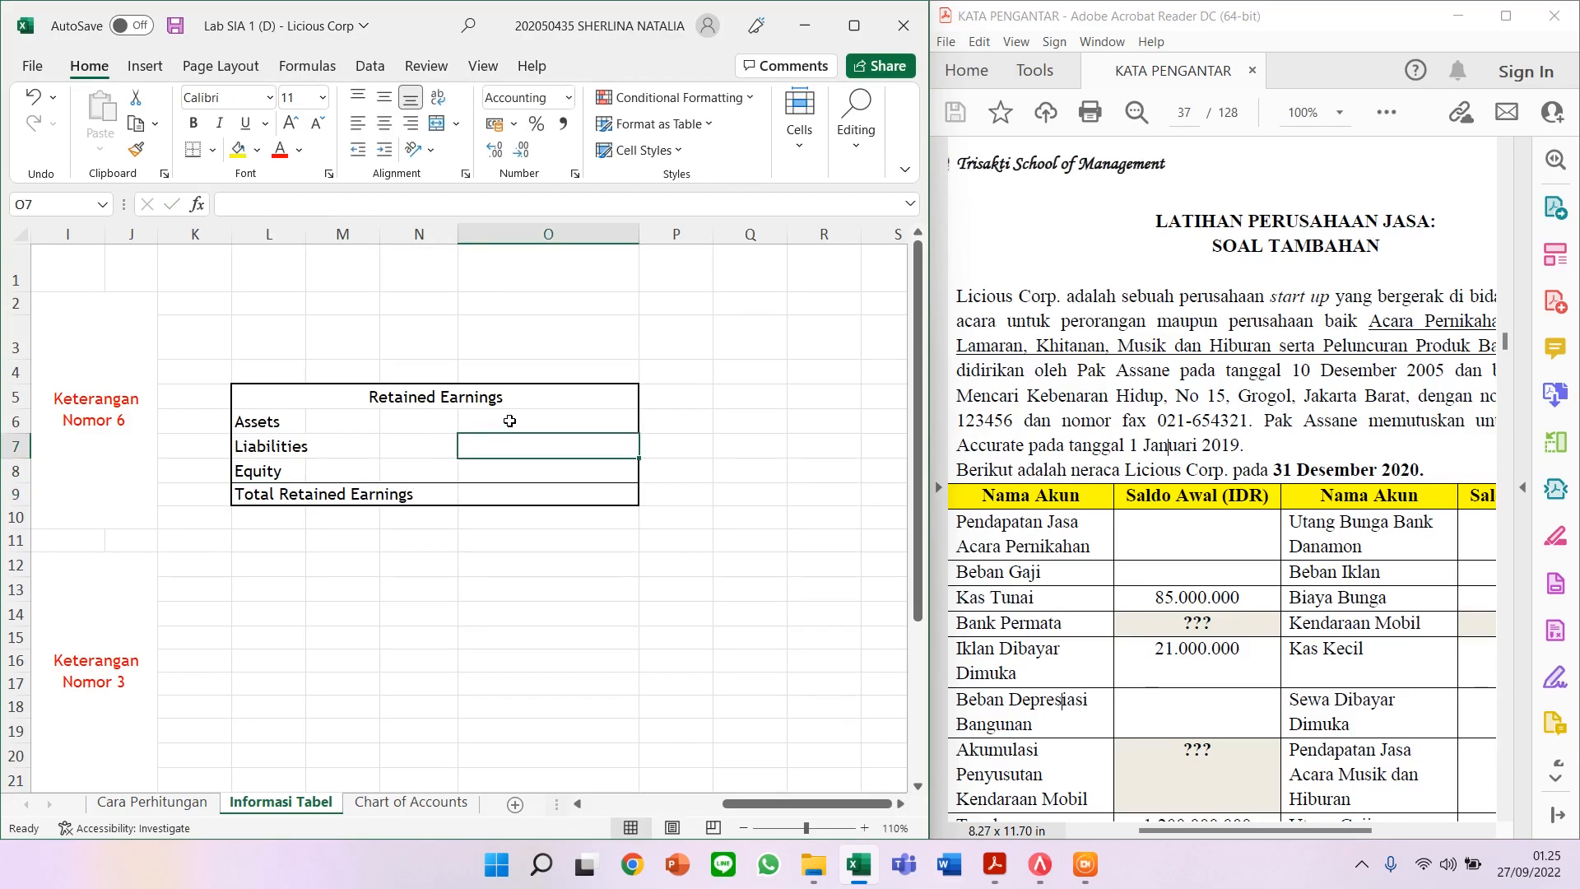
Step: Start the Assets formula in O6 as =B5+B6+B7-B9+B12
{"action": "left_click", "coordinate": [510, 418]}
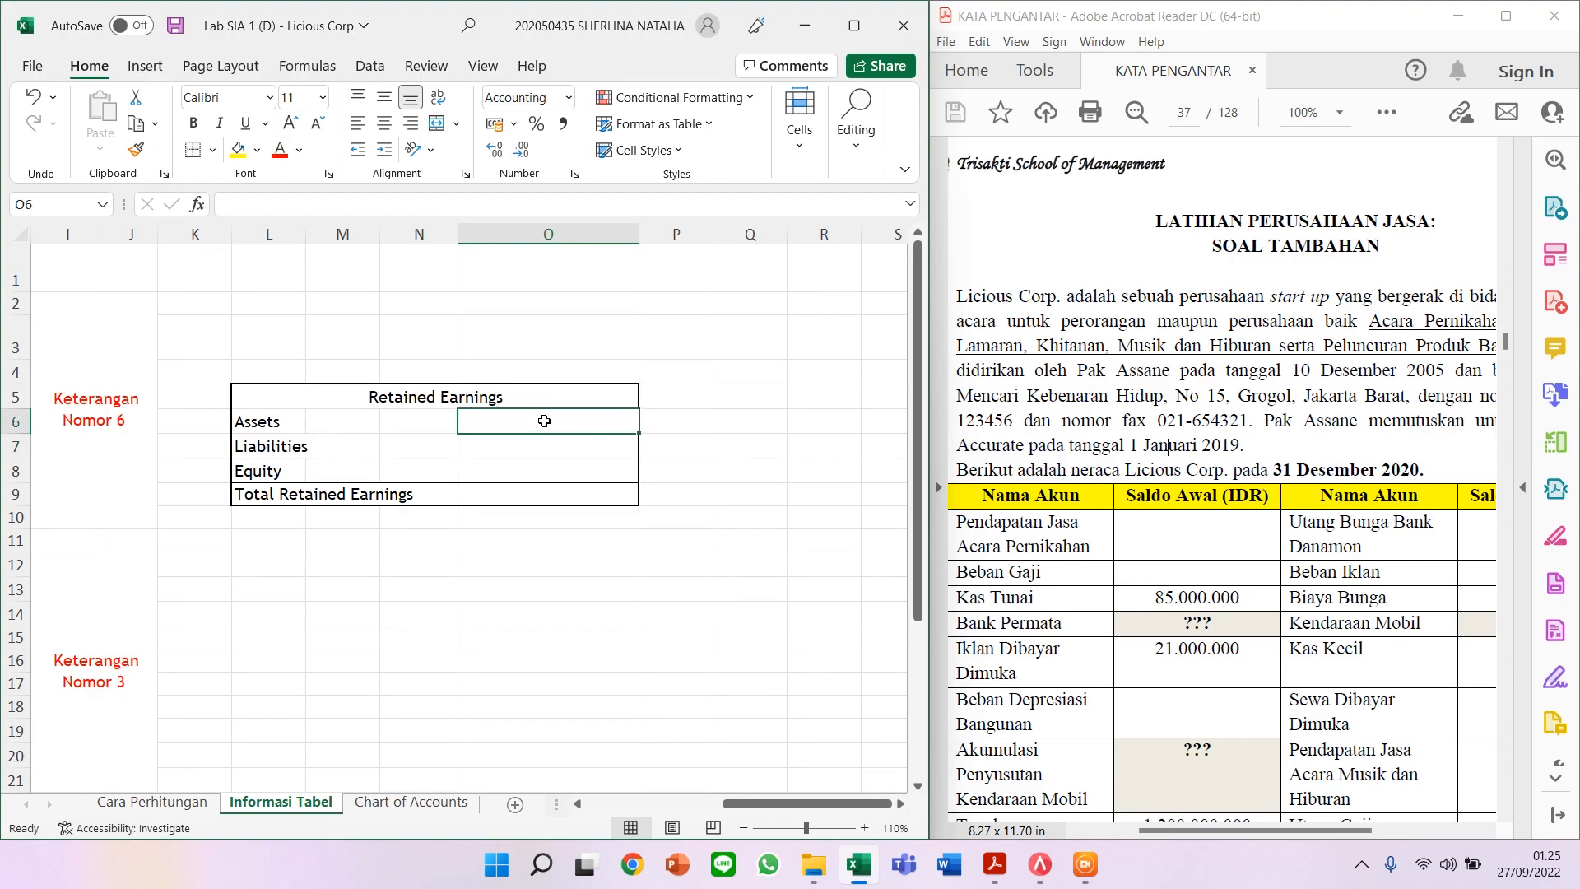
{"action": "type", "text": "="}
{"action": "left_click_drag", "start_coordinate": [806, 803], "coordinate": [662, 772]}
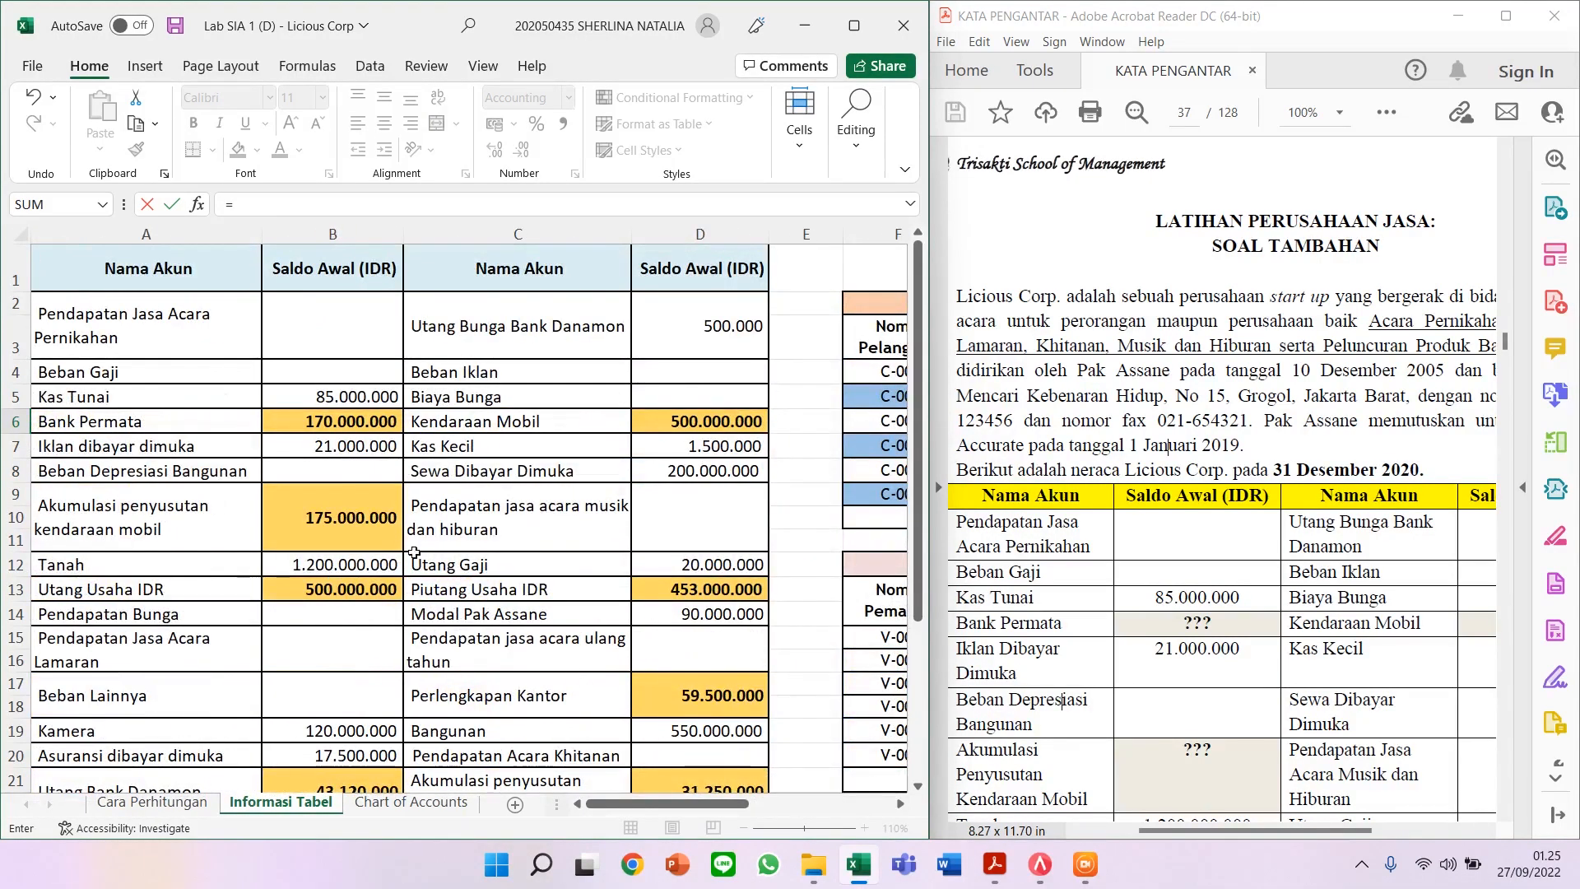
{"action": "left_click", "coordinate": [364, 394]}
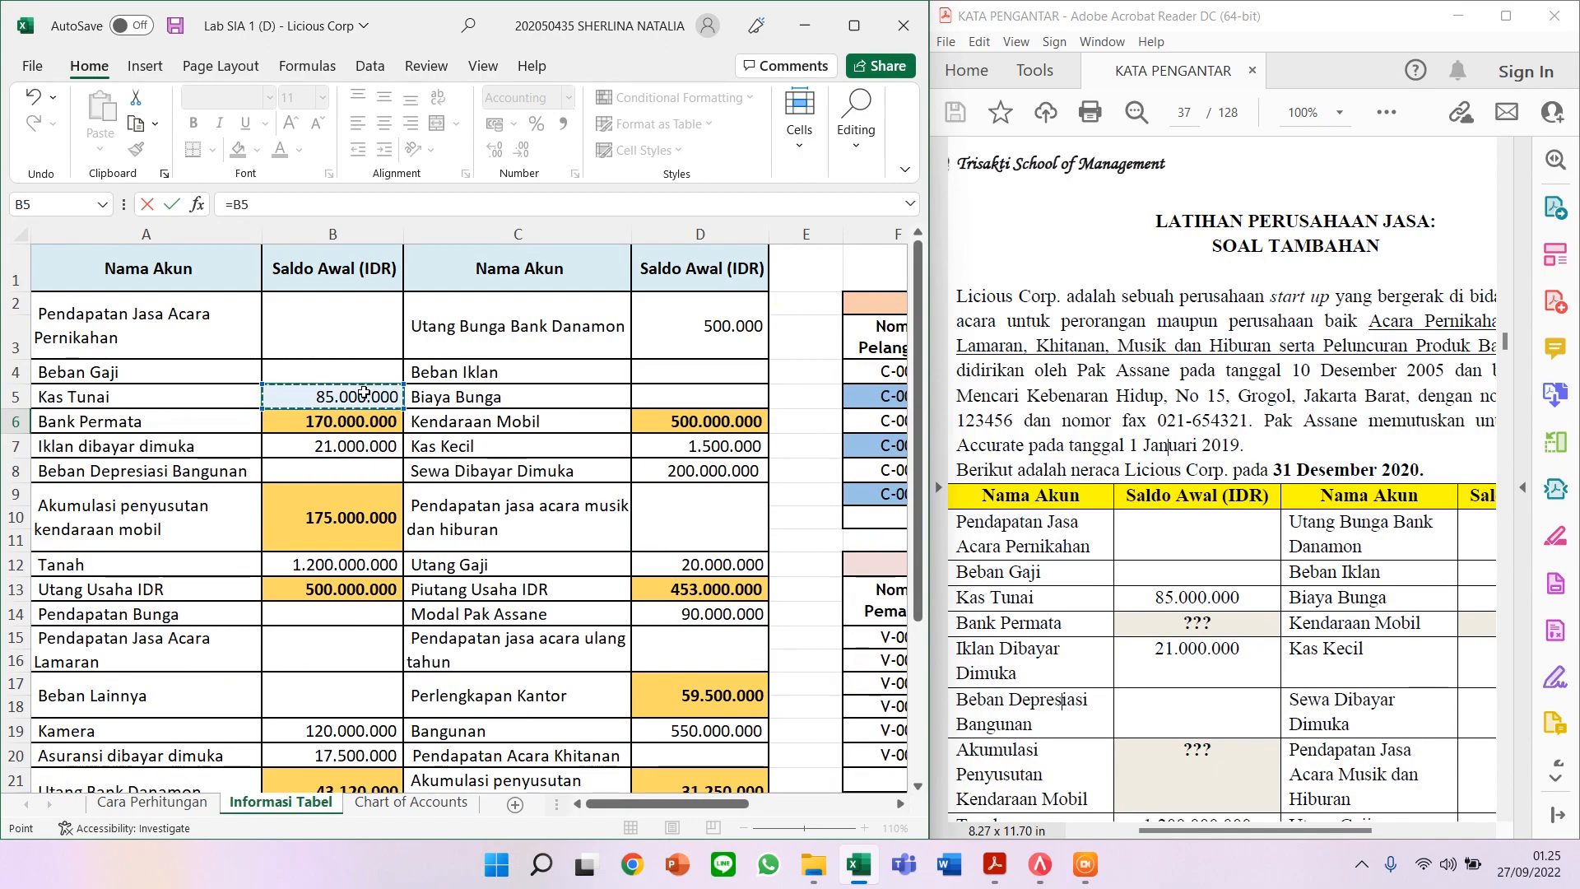
{"action": "type", "text": "+"}
{"action": "left_click", "coordinate": [373, 429]}
{"action": "type", "text": "+"}
{"action": "left_click", "coordinate": [374, 446]}
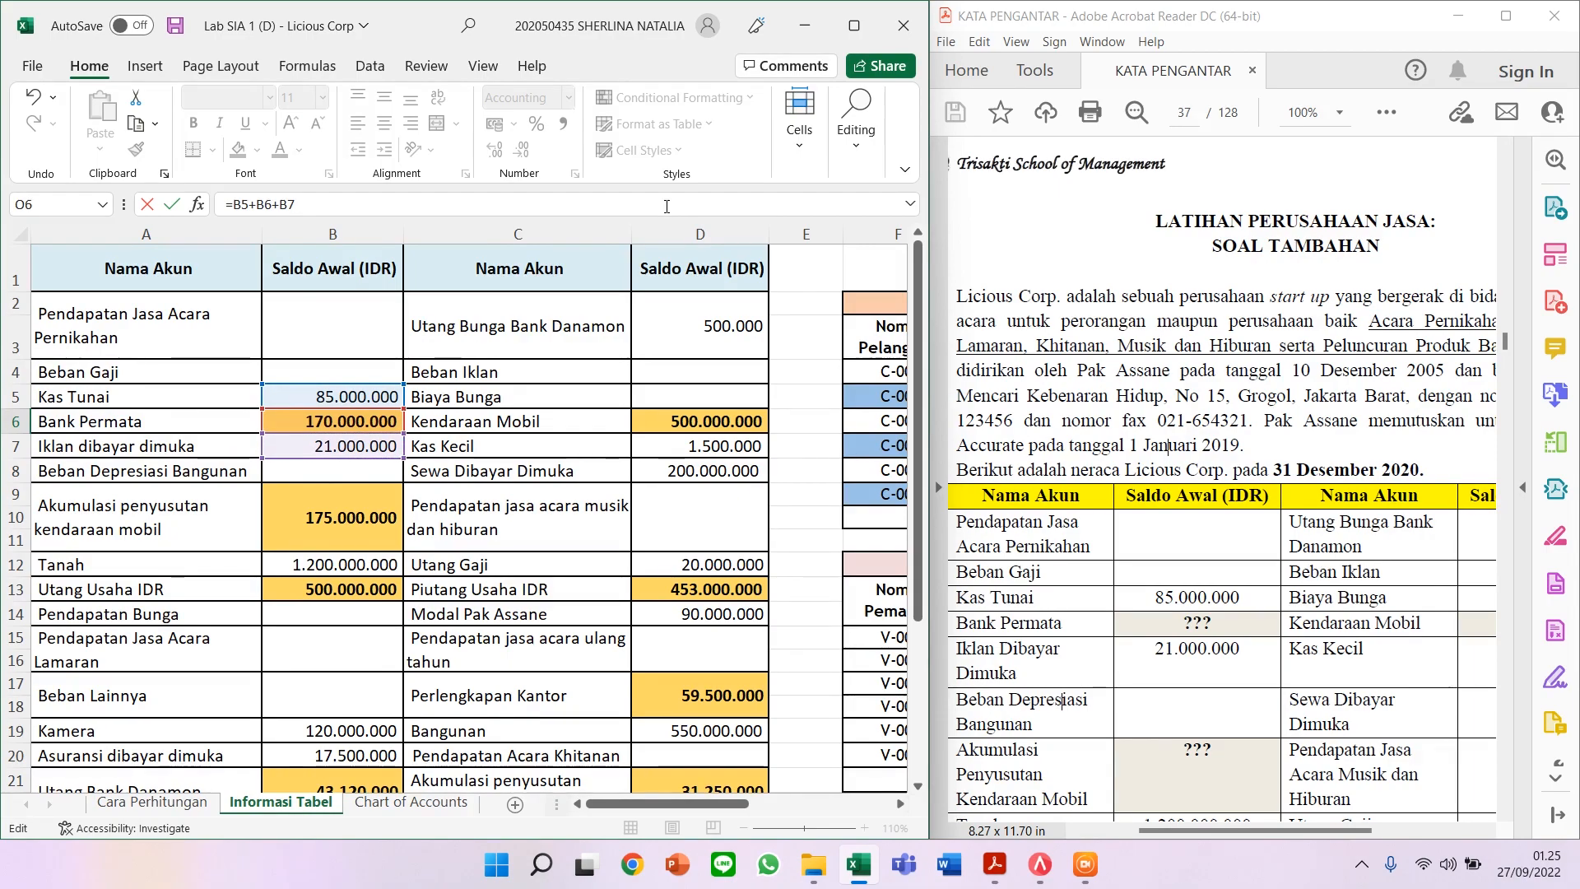
{"action": "type", "text": "-"}
{"action": "left_click", "coordinate": [368, 507]}
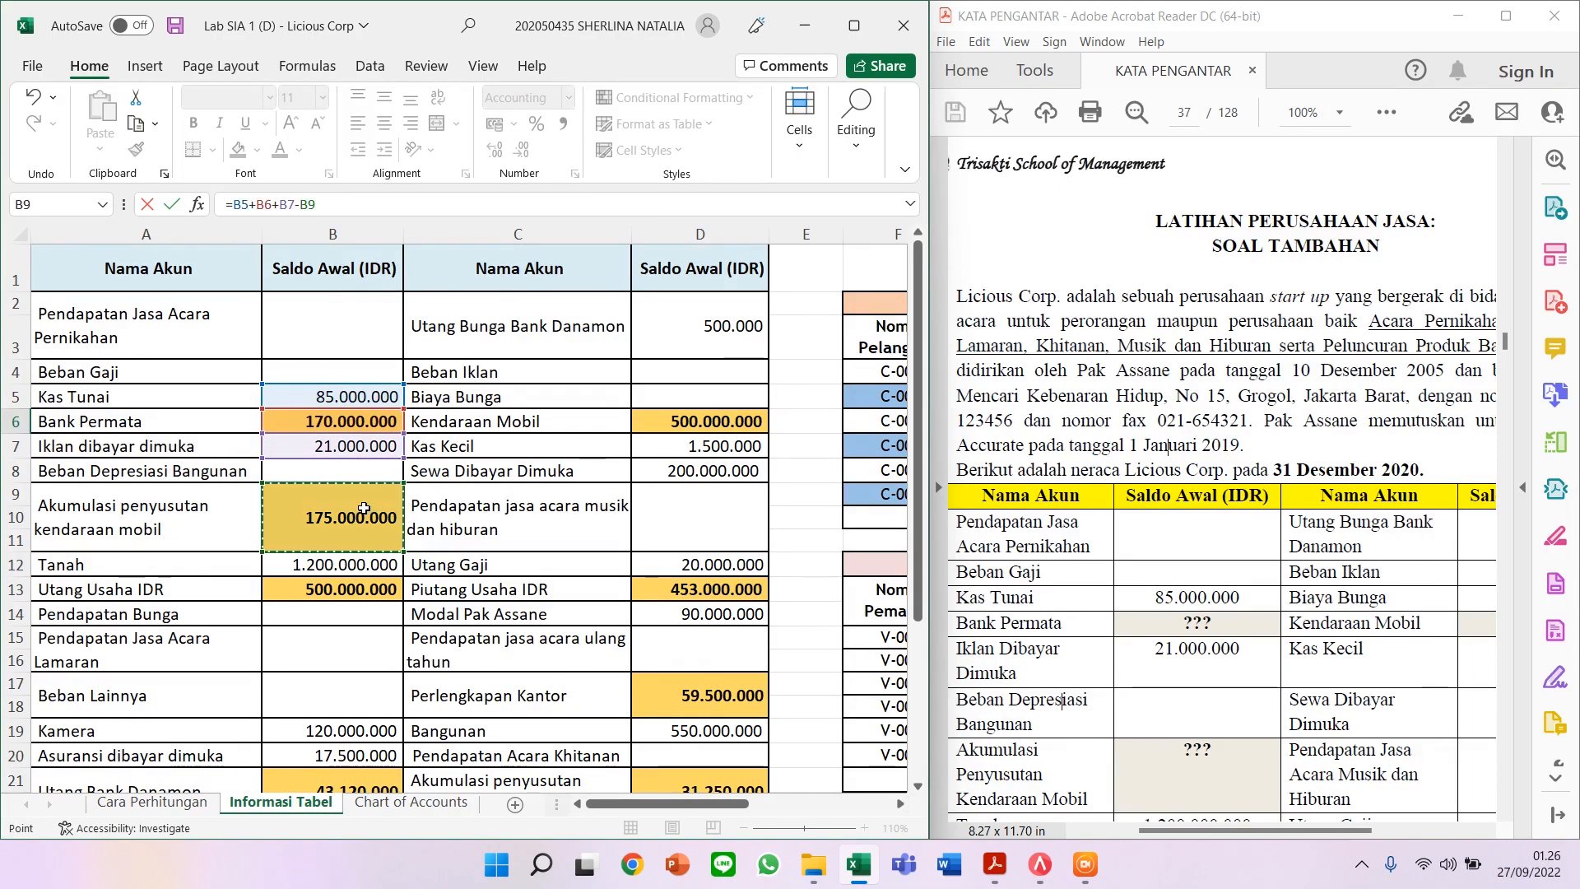
{"action": "type", "text": "+"}
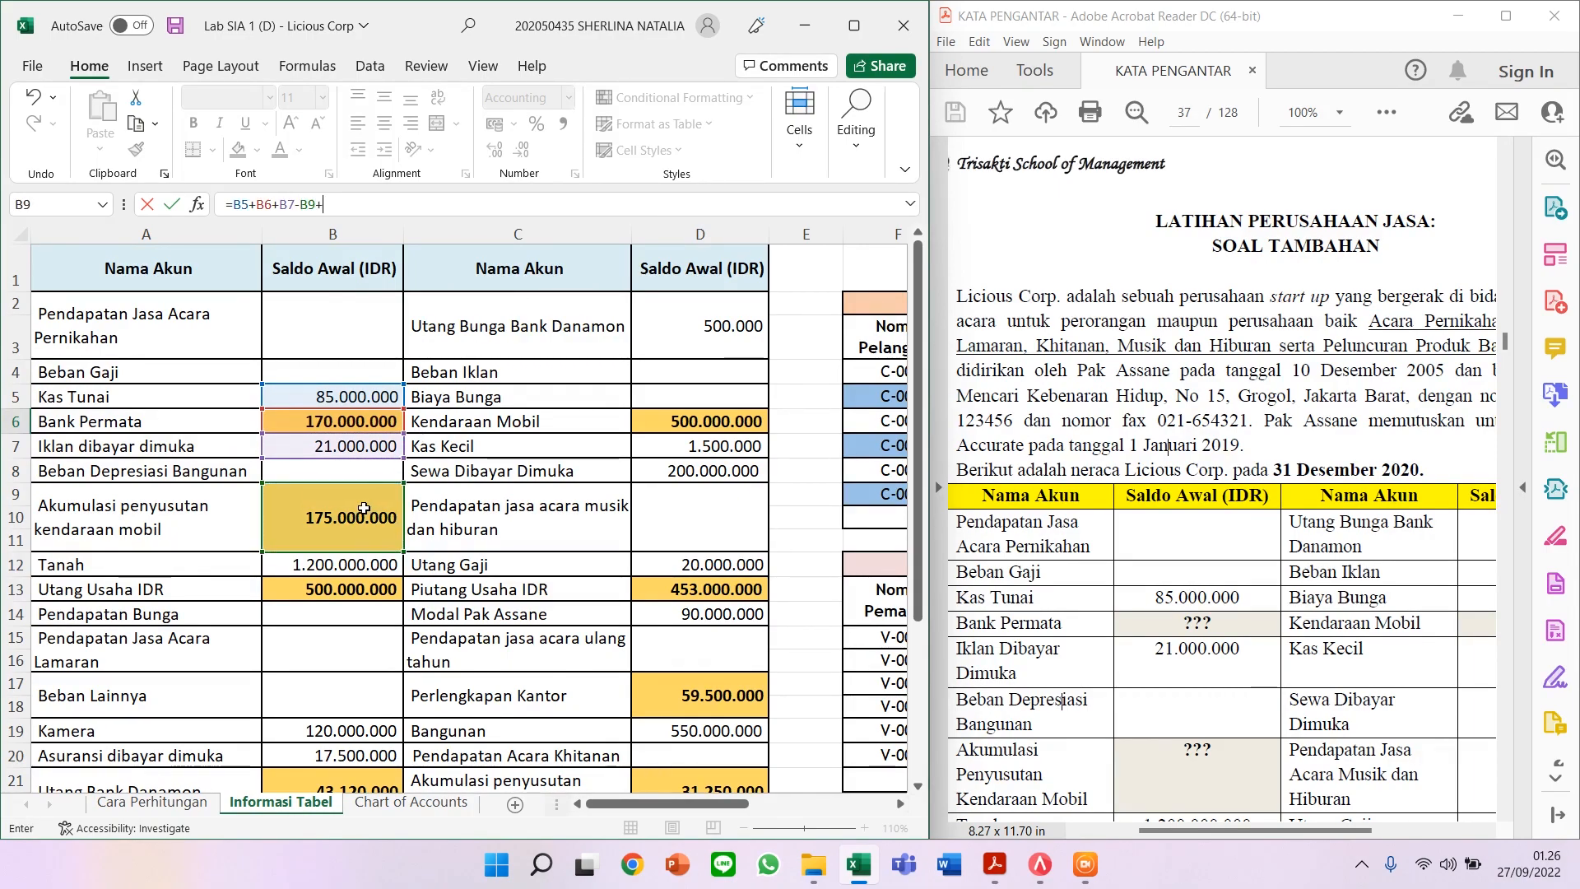
{"action": "left_click", "coordinate": [363, 565]}
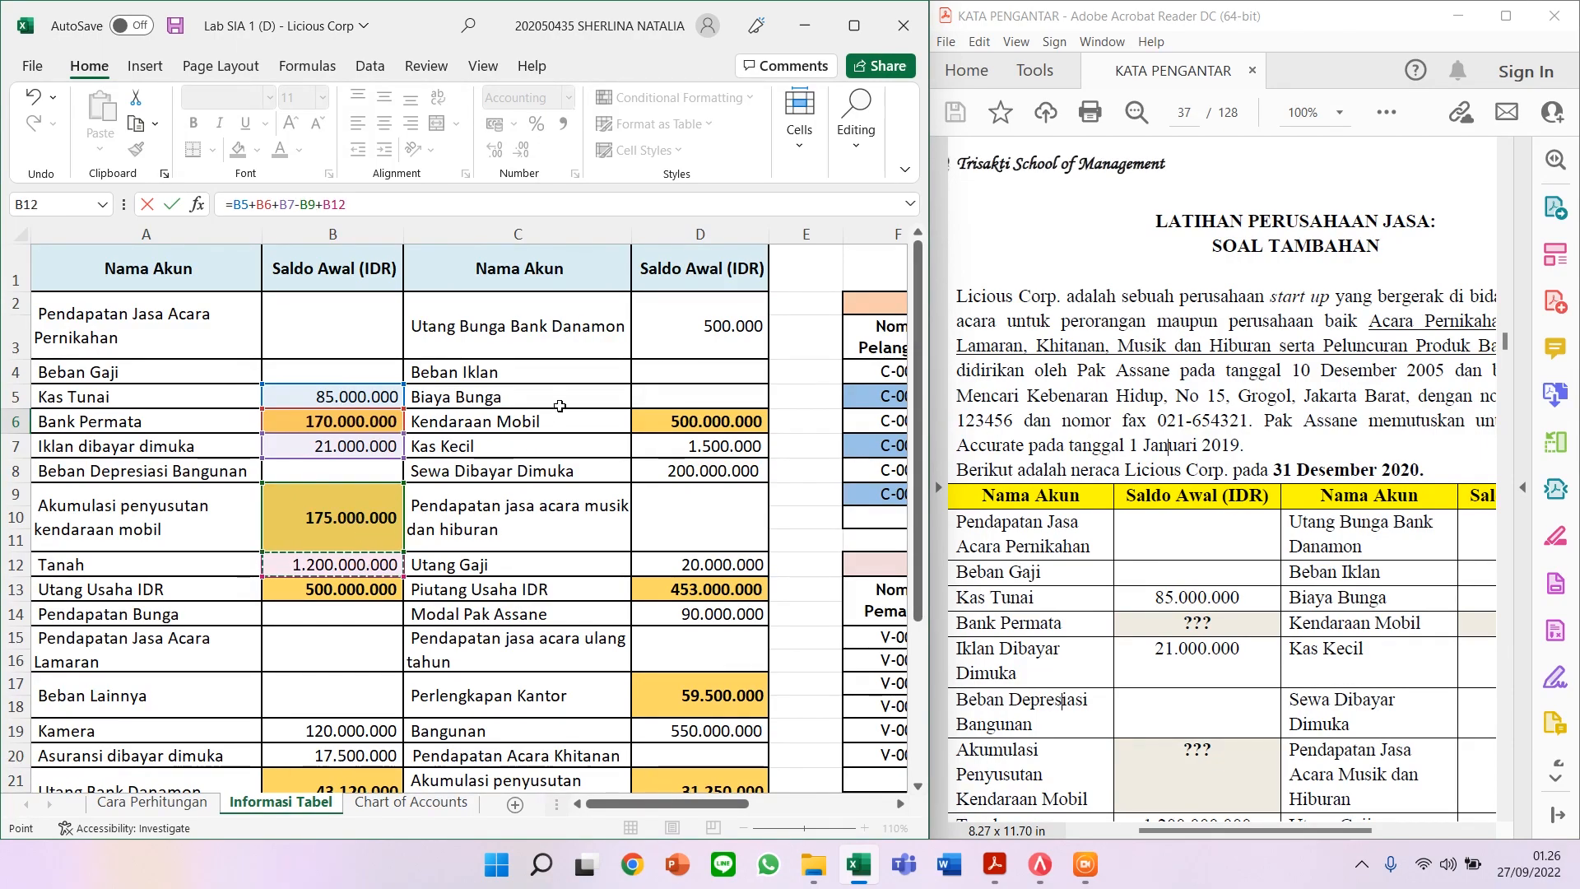
Step: Extend the Assets formula with +B19+B20+B23-B29
{"action": "scroll", "coordinate": [401, 448], "scroll_direction": "down", "scroll_amount": 2}
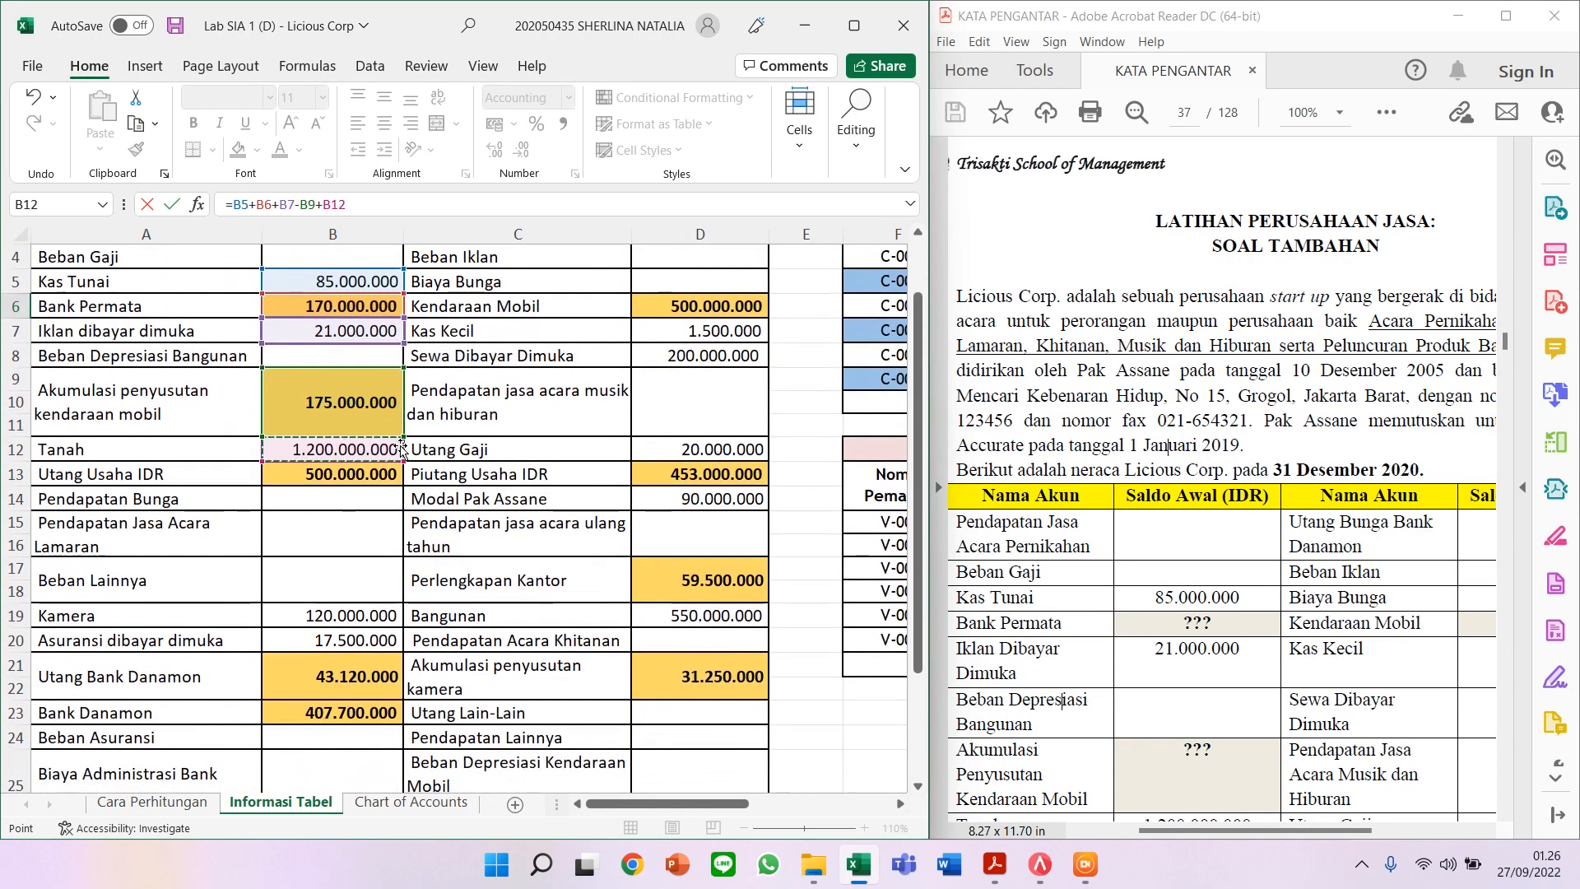
{"action": "type", "text": "+"}
{"action": "left_click", "coordinate": [367, 540]}
{"action": "type", "text": "+"}
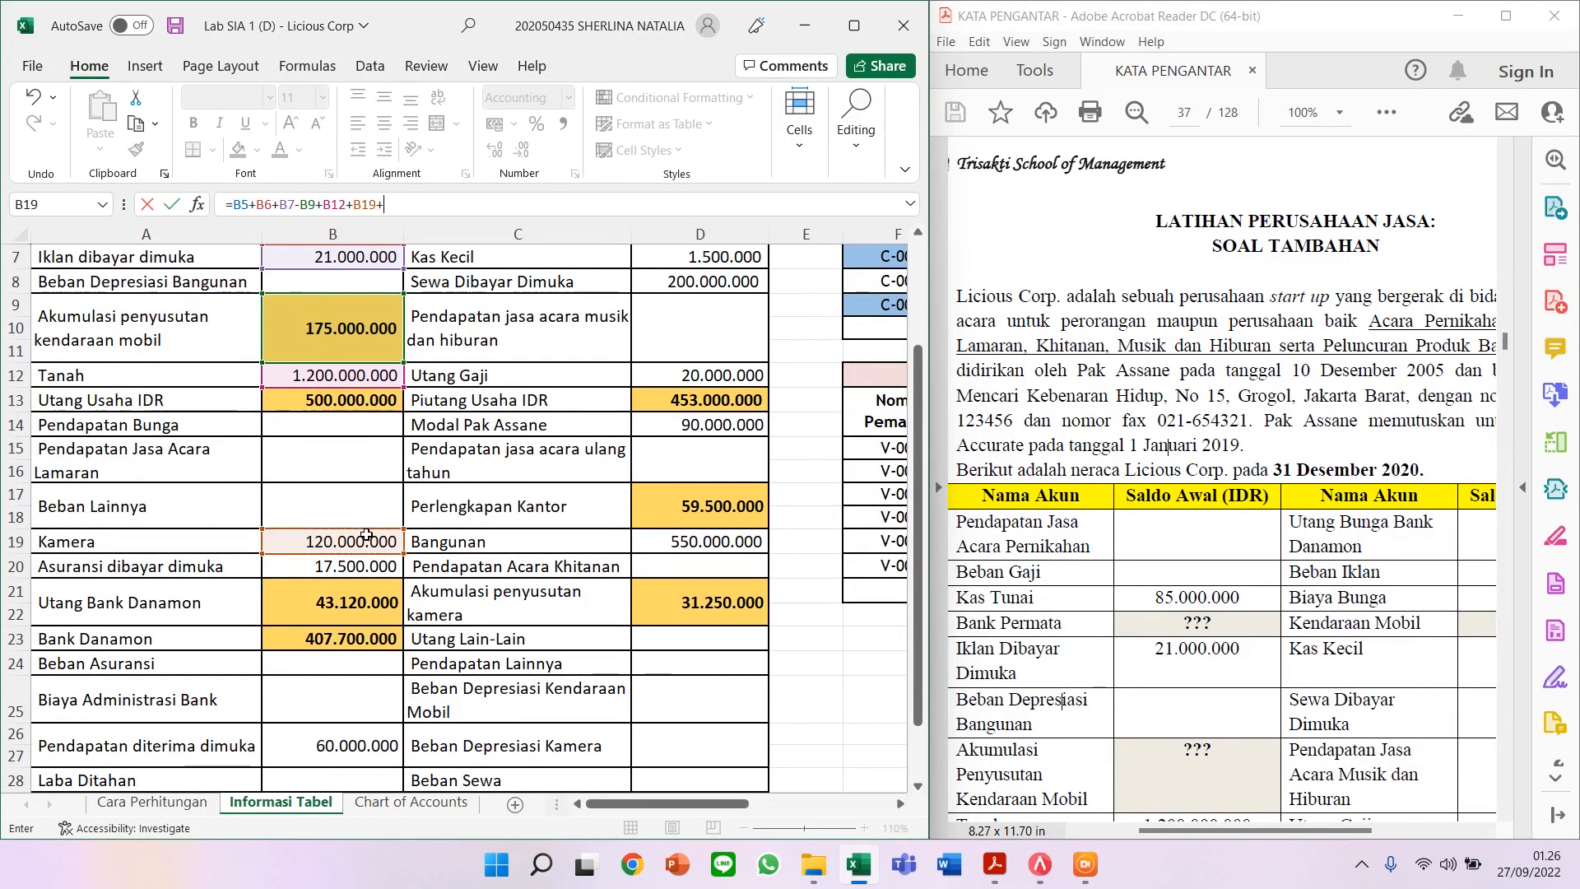
{"action": "left_click", "coordinate": [332, 564]}
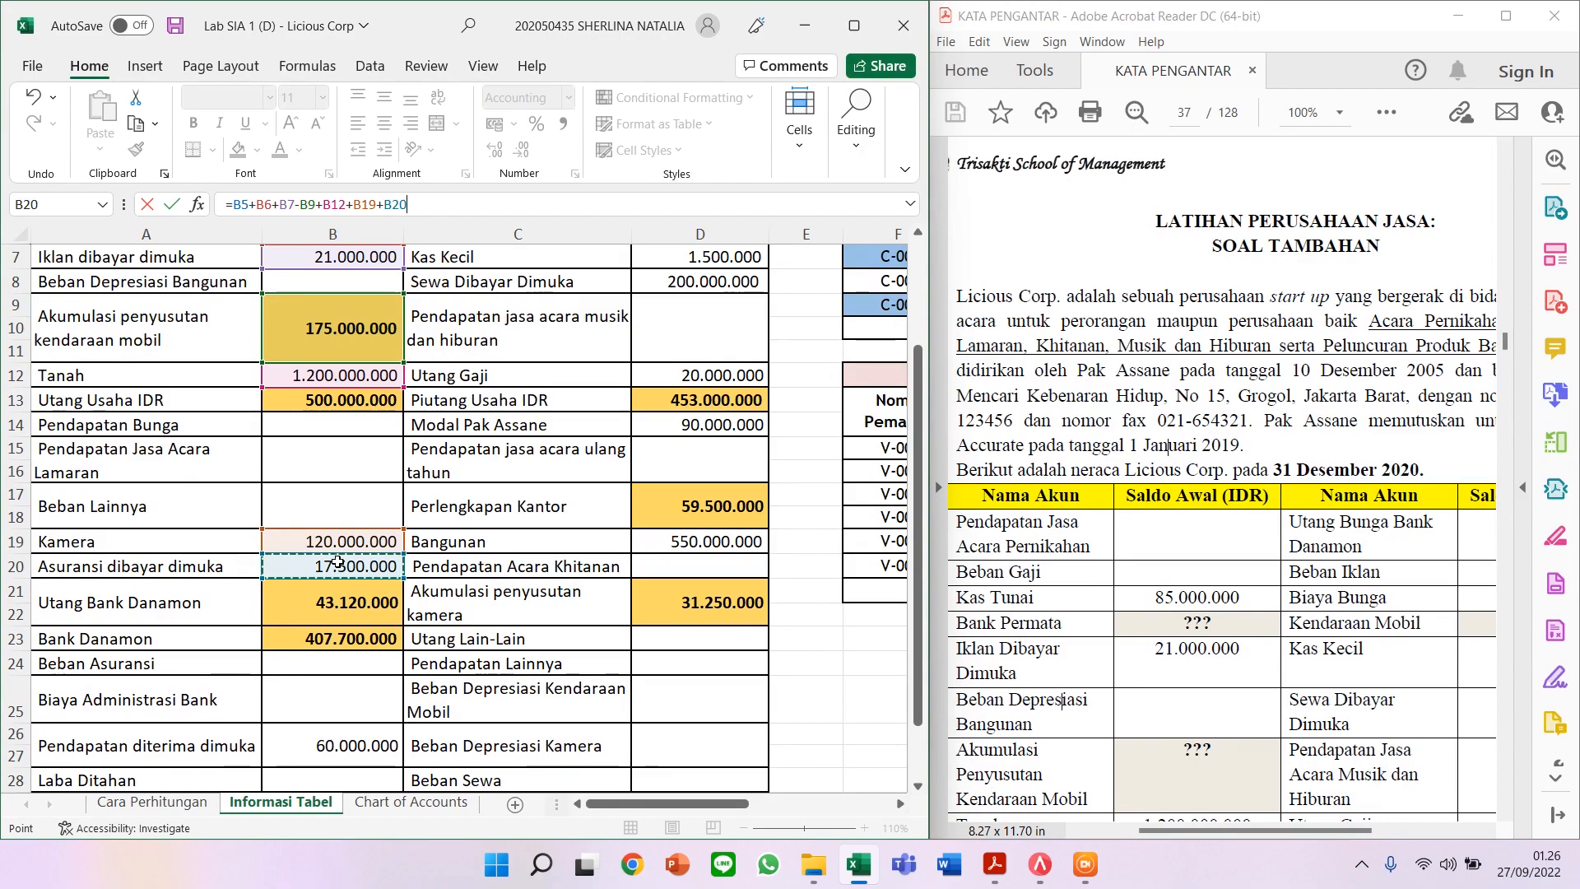
{"action": "scroll", "coordinate": [330, 572], "scroll_direction": "down", "scroll_amount": 1}
{"action": "type", "text": "+"}
{"action": "left_click", "coordinate": [329, 568]}
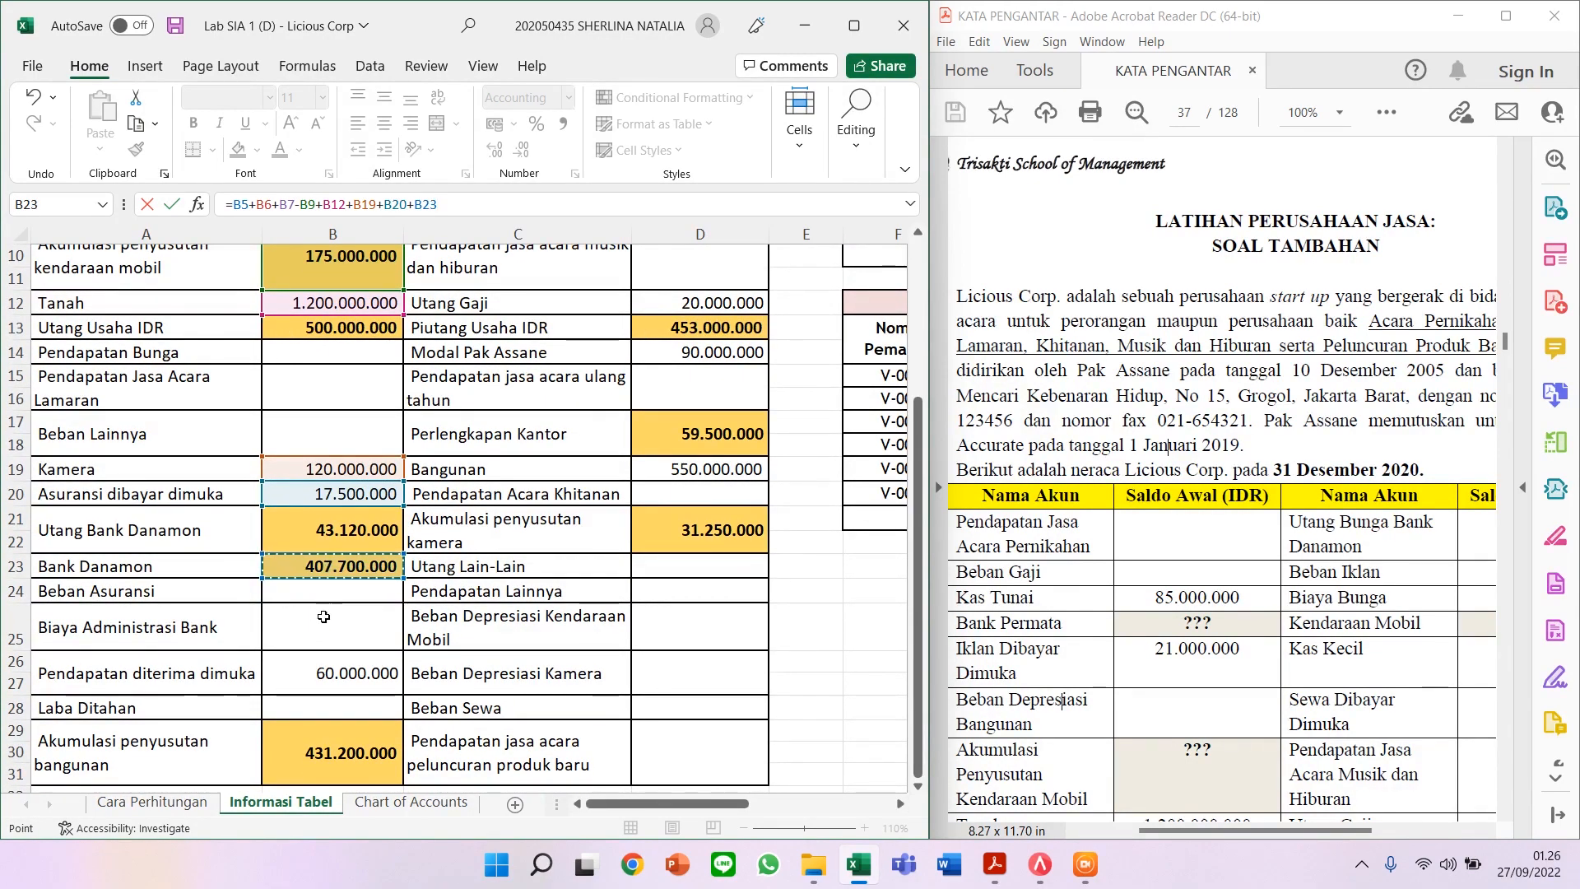
{"action": "scroll", "coordinate": [345, 567], "scroll_direction": "down", "scroll_amount": 1}
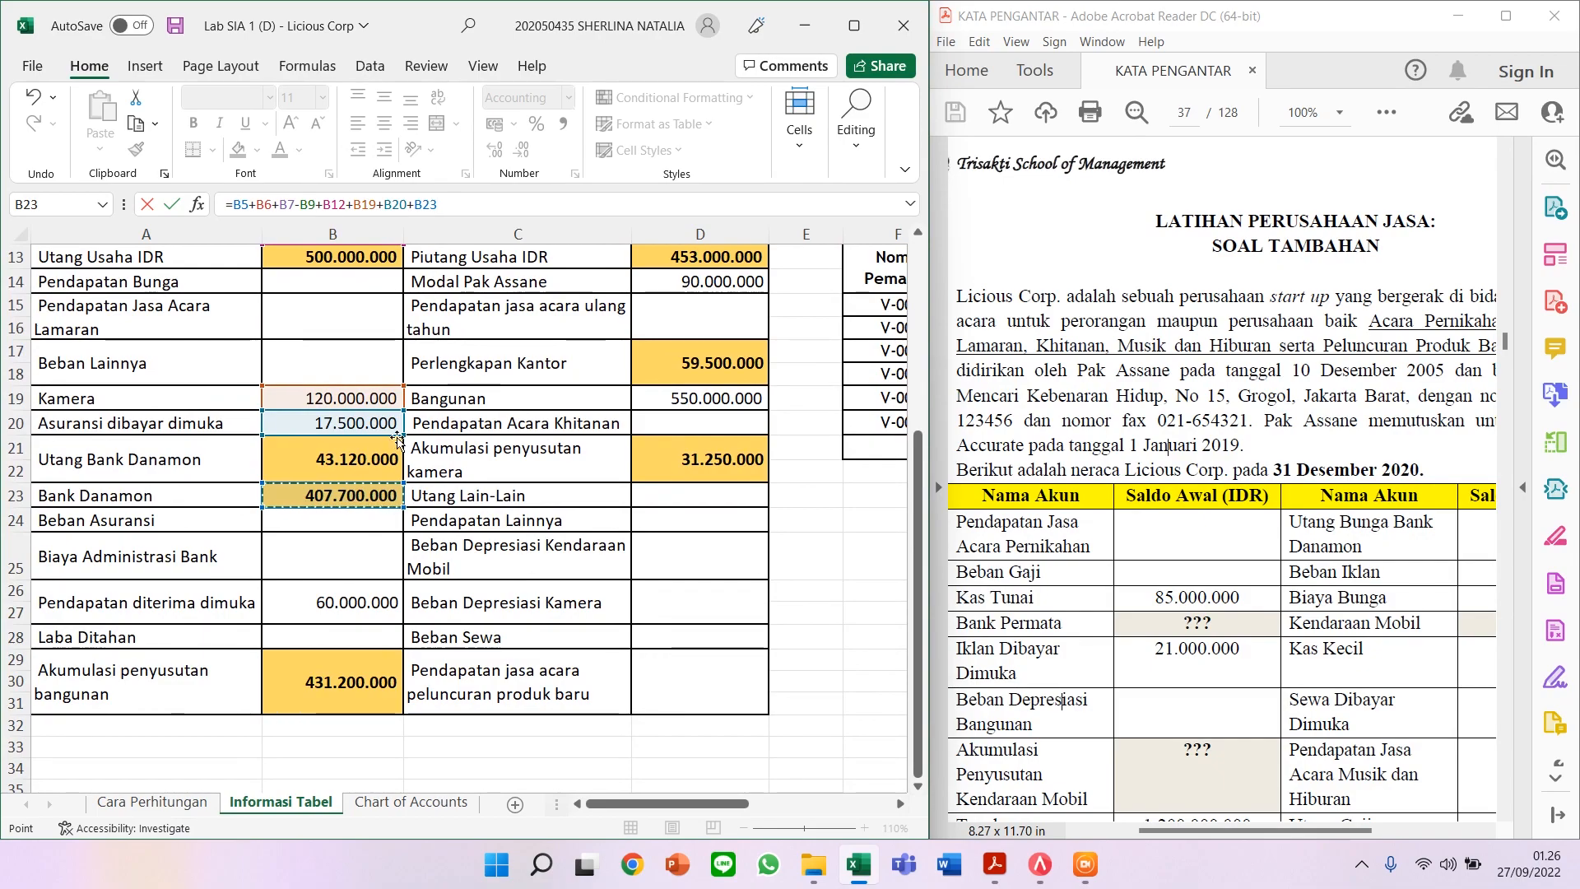
{"action": "type", "text": "-"}
{"action": "left_click", "coordinate": [333, 682]}
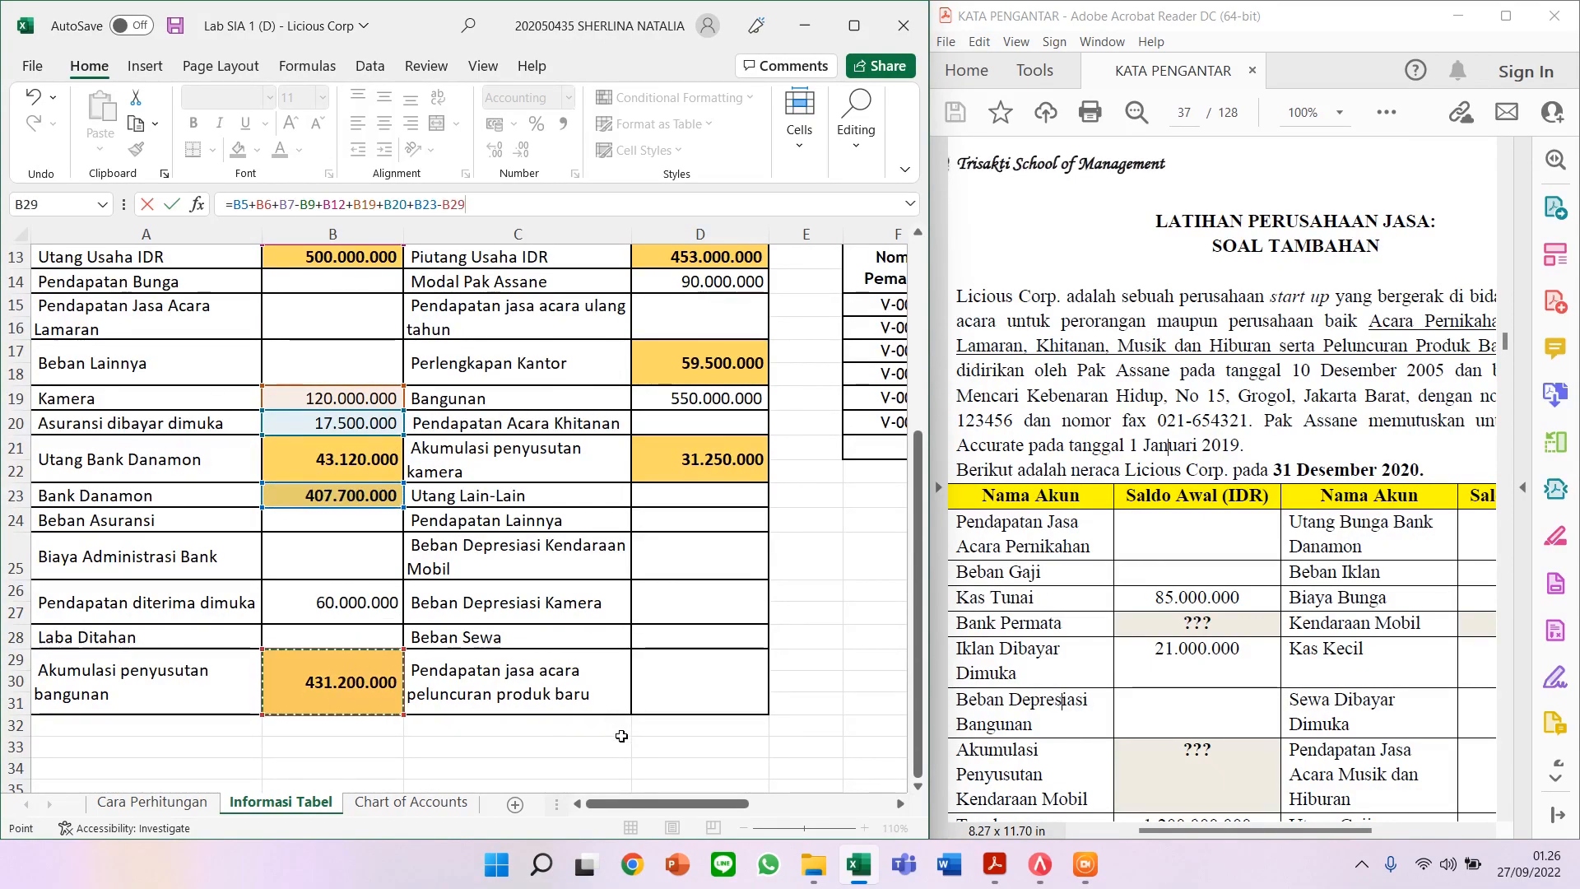
{"action": "scroll", "coordinate": [659, 811], "scroll_direction": "right", "scroll_amount": 1}
Step: Add Kendaraan Mobil, Kas Kecil, Sewa Dibayar Dimuka and Piutang Usaha (D6, D7, D8, D13) to Assets
{"action": "scroll", "coordinate": [519, 601], "scroll_direction": "up", "scroll_amount": 4}
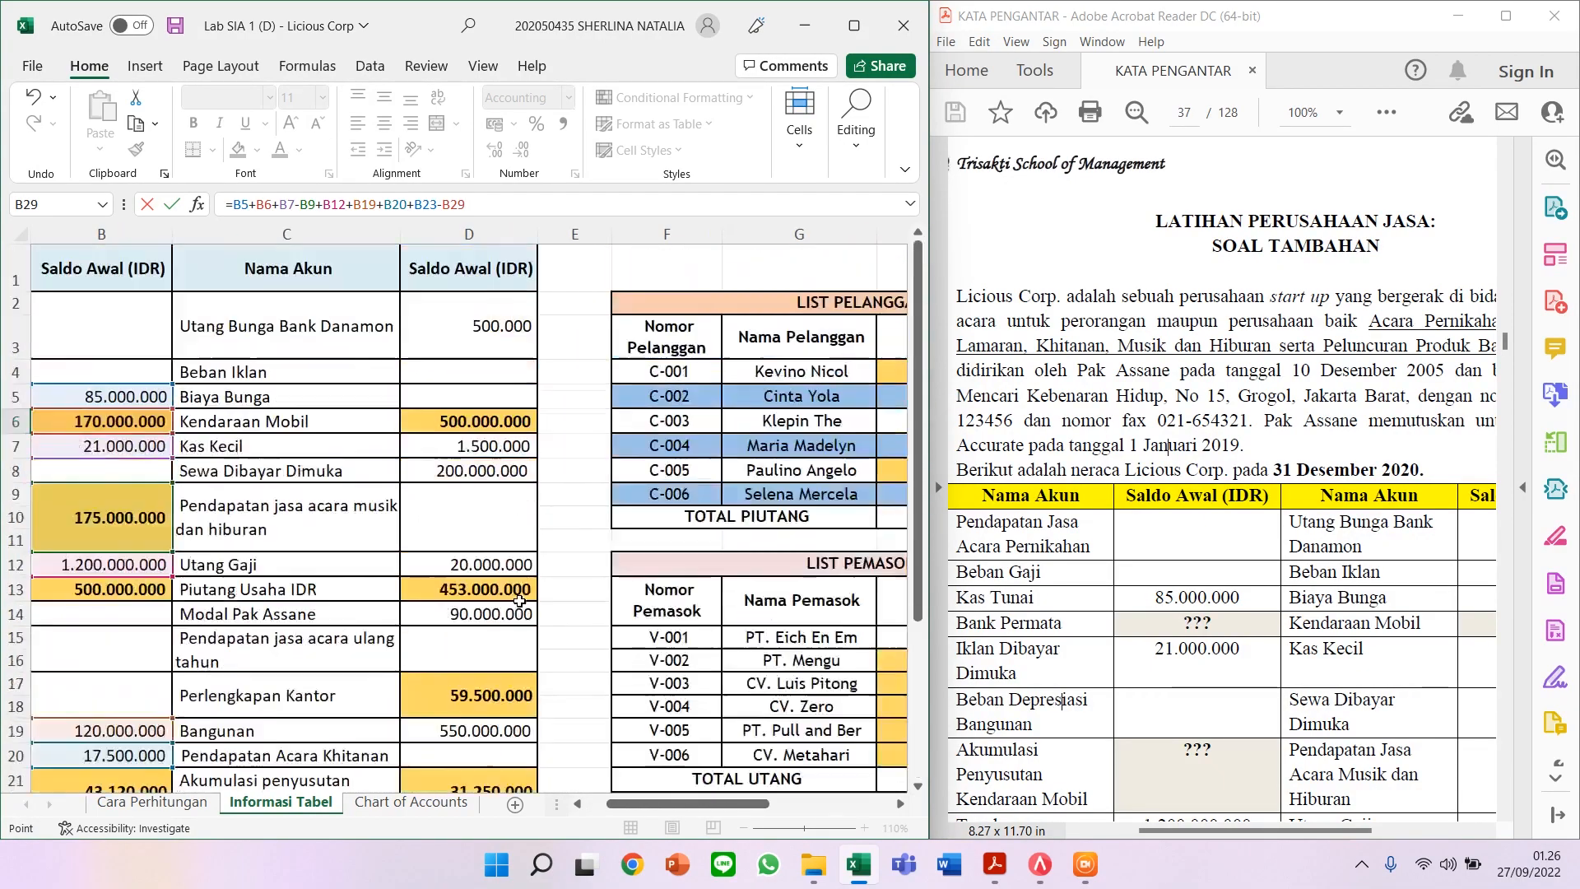
{"action": "type", "text": "+"}
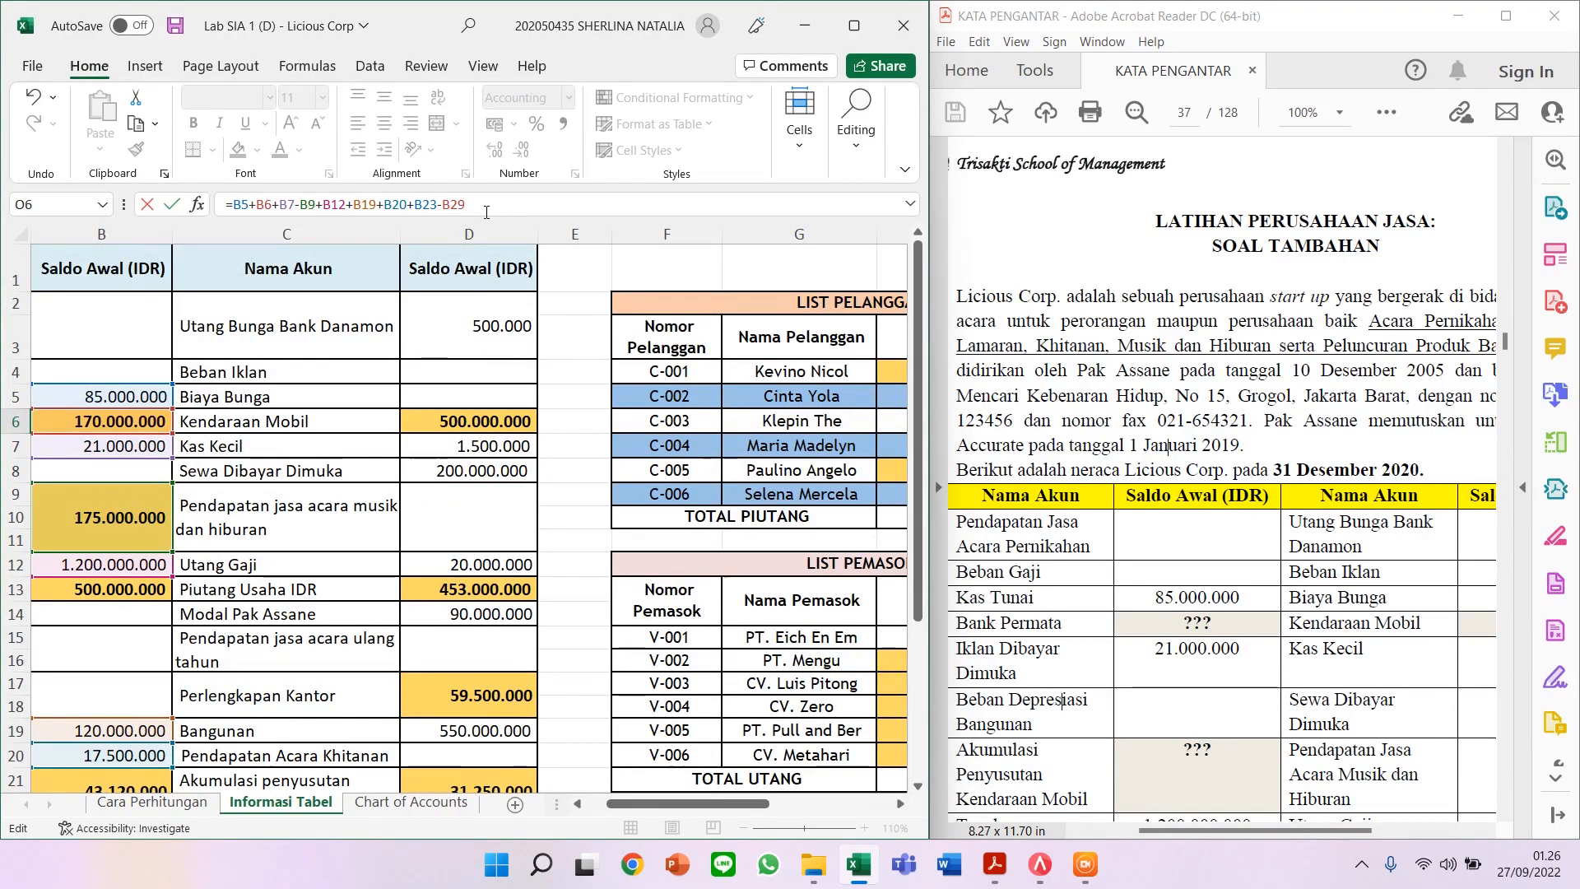
{"action": "left_click", "coordinate": [430, 422]}
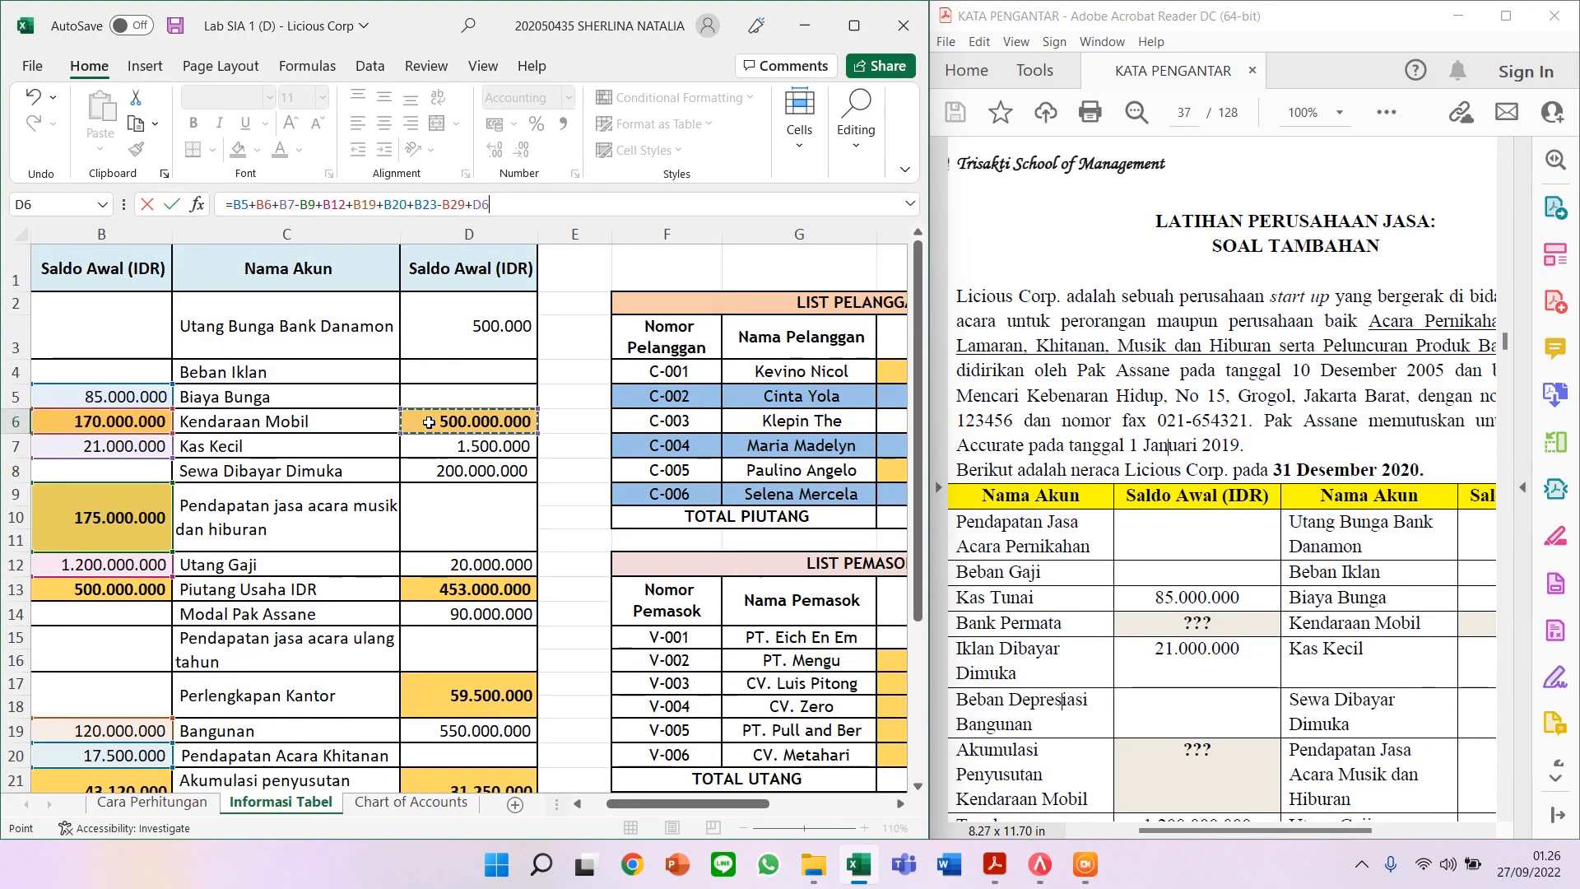
{"action": "type", "text": "+"}
{"action": "left_click", "coordinate": [442, 445]}
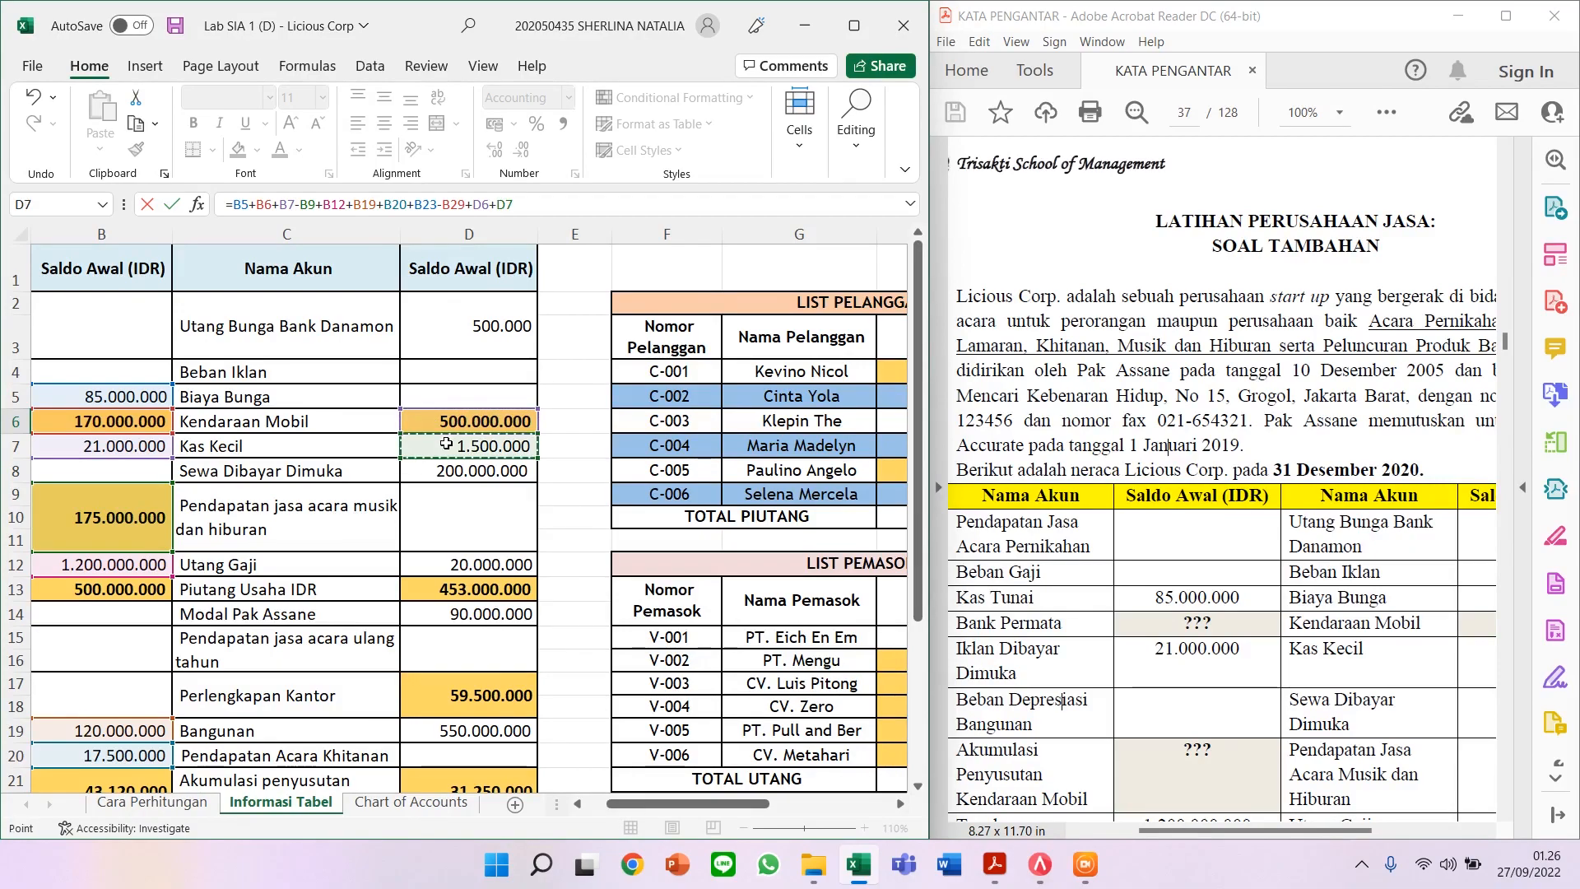
{"action": "type", "text": "+"}
{"action": "left_click", "coordinate": [440, 470]}
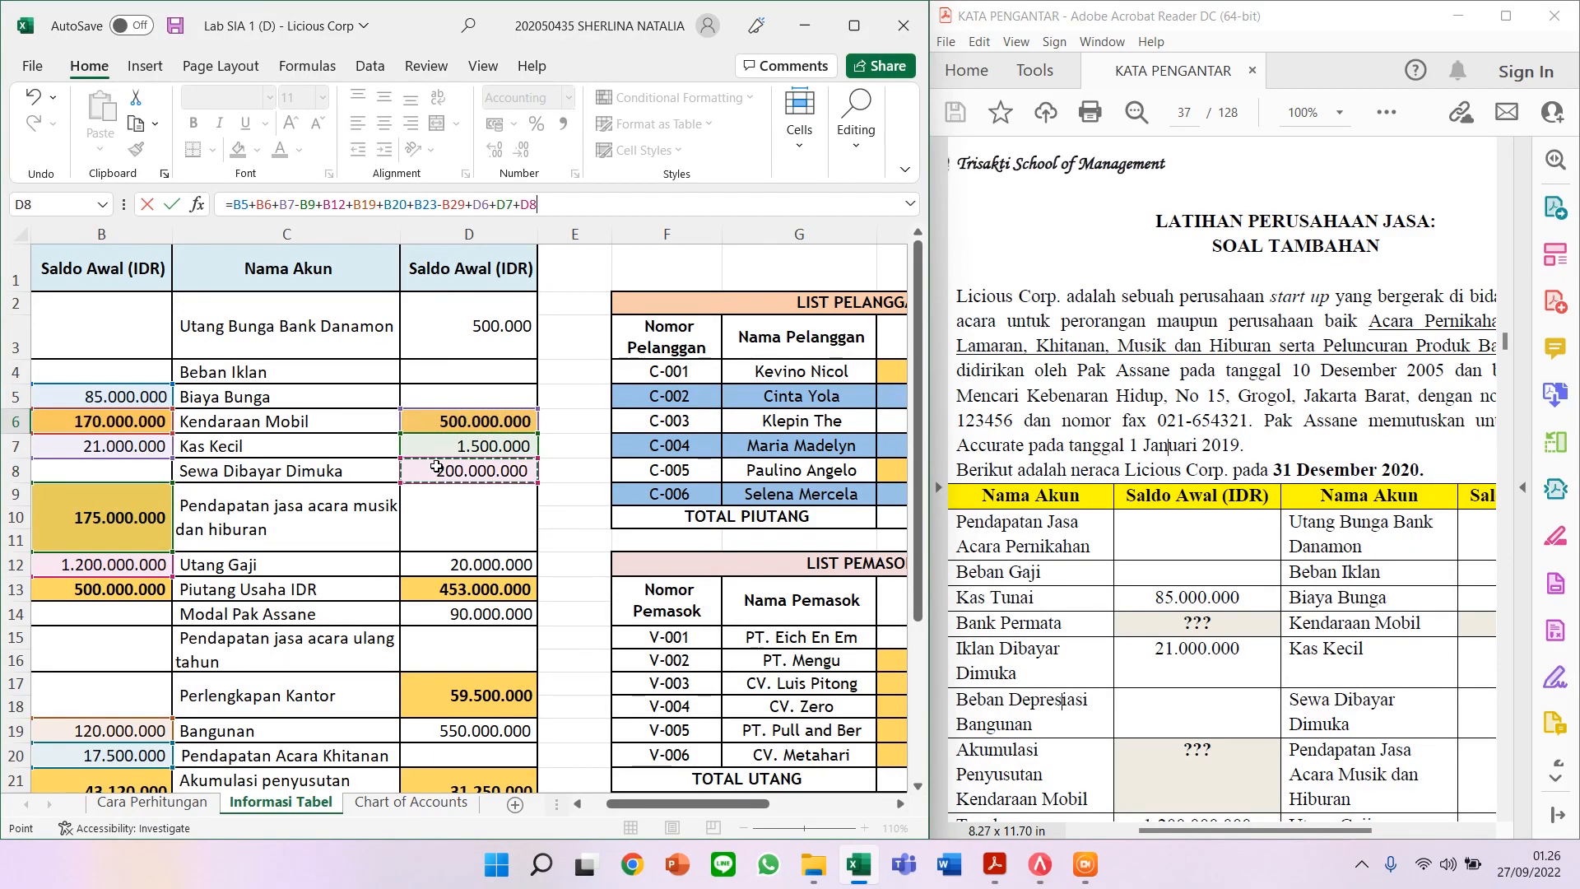
{"action": "type", "text": "+"}
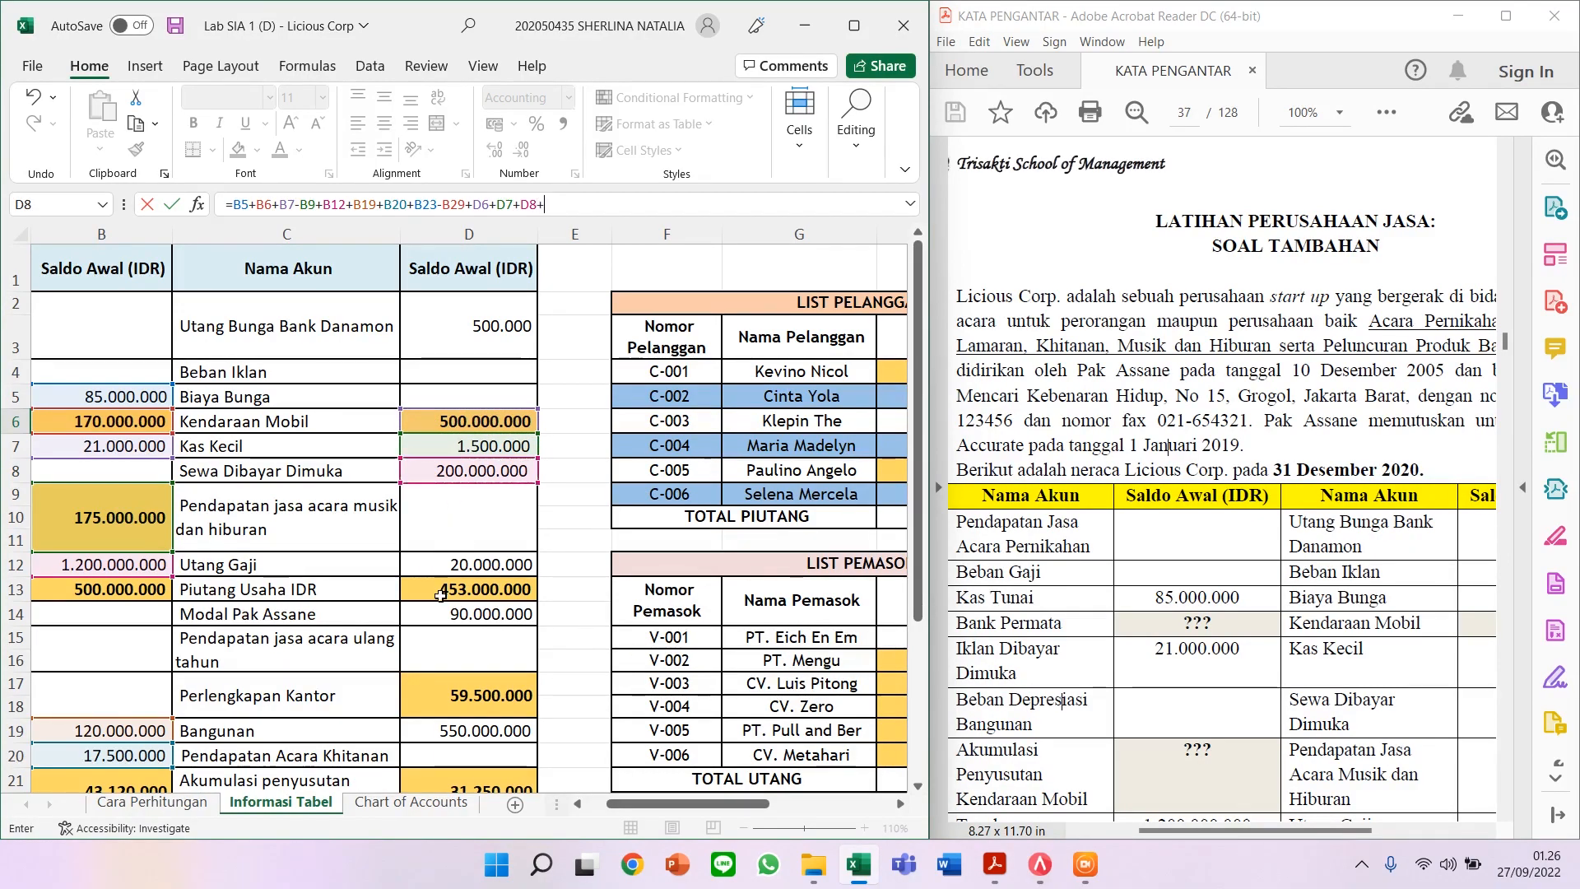
{"action": "left_click", "coordinate": [443, 590]}
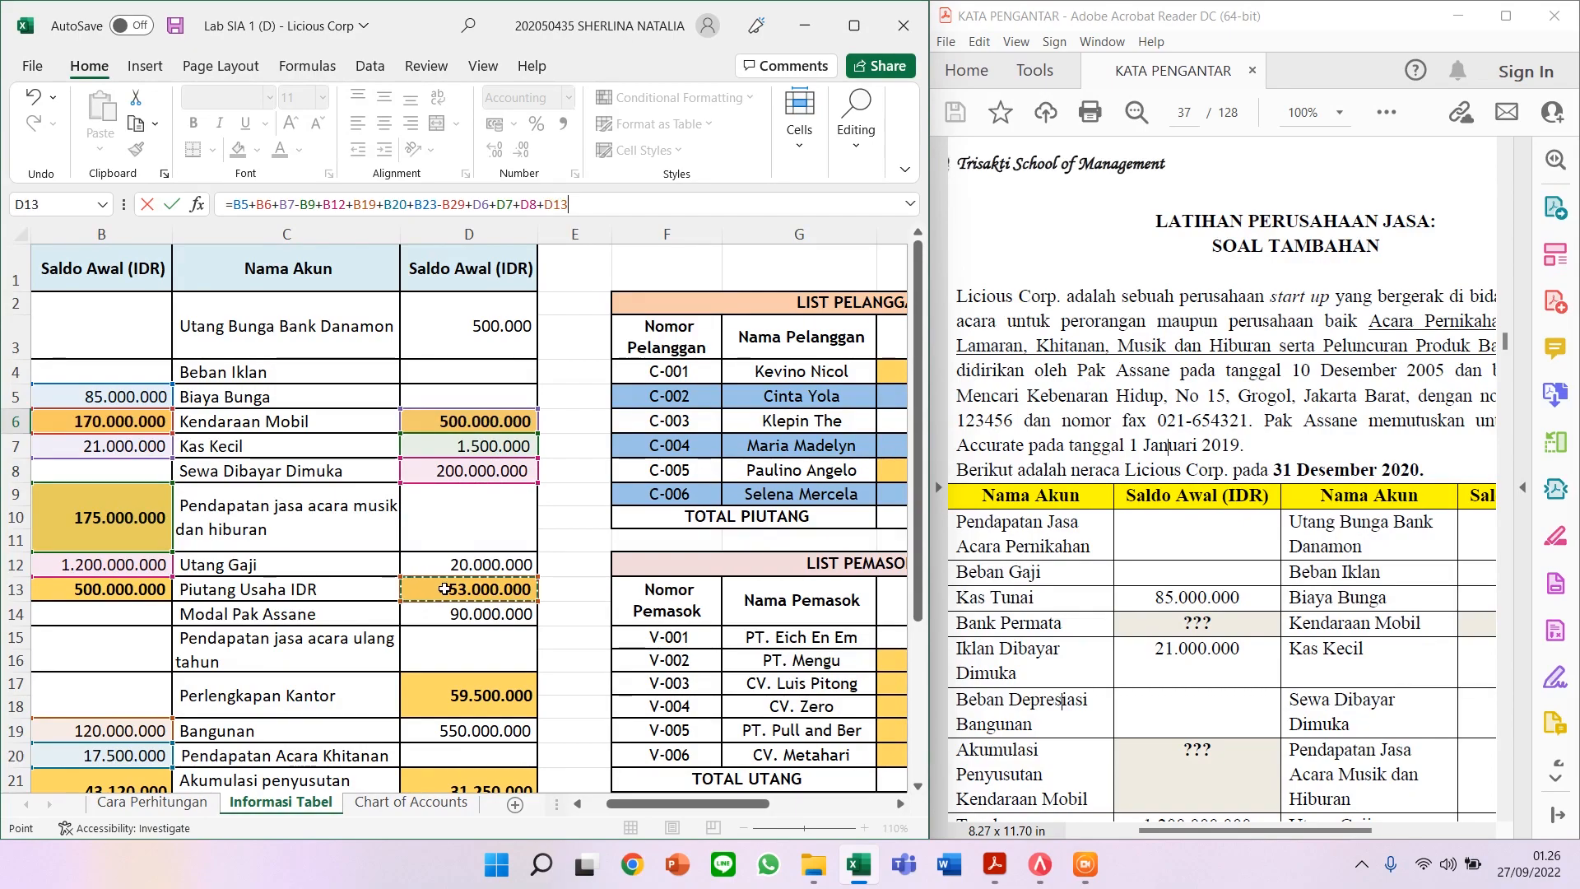
Step: Finish the Assets formula with +D17+D19-D21 and commit it, giving IDR 3.147.750.000
{"action": "scroll", "coordinate": [445, 590], "scroll_direction": "down", "scroll_amount": 1}
{"action": "type", "text": "+"}
{"action": "left_click", "coordinate": [454, 589]}
{"action": "type", "text": "+"}
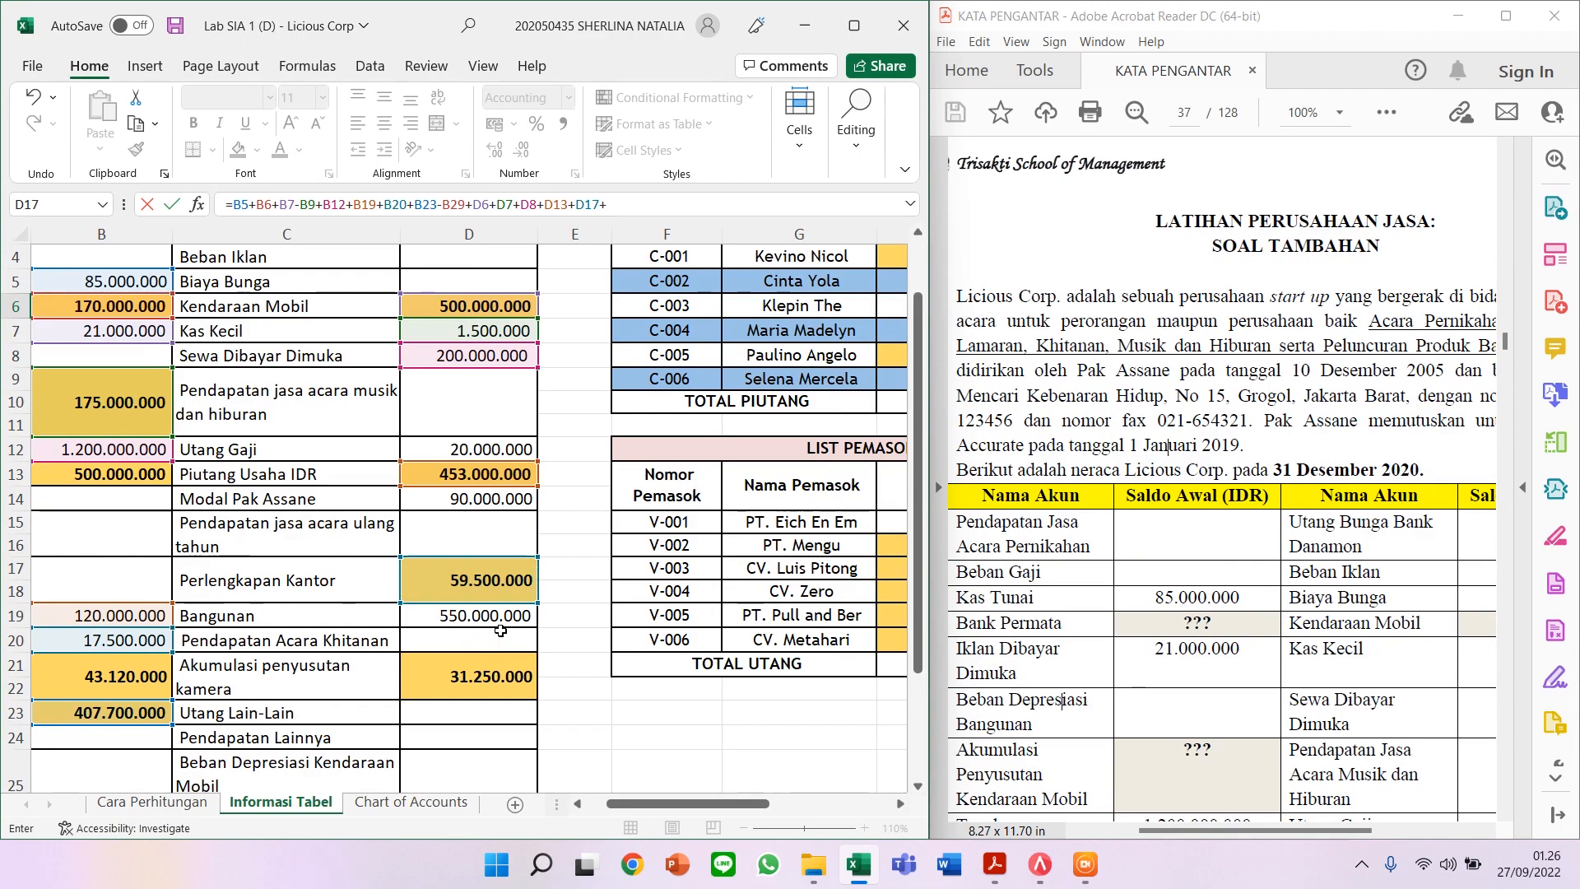
{"action": "left_click", "coordinate": [500, 615]}
{"action": "type", "text": "-"}
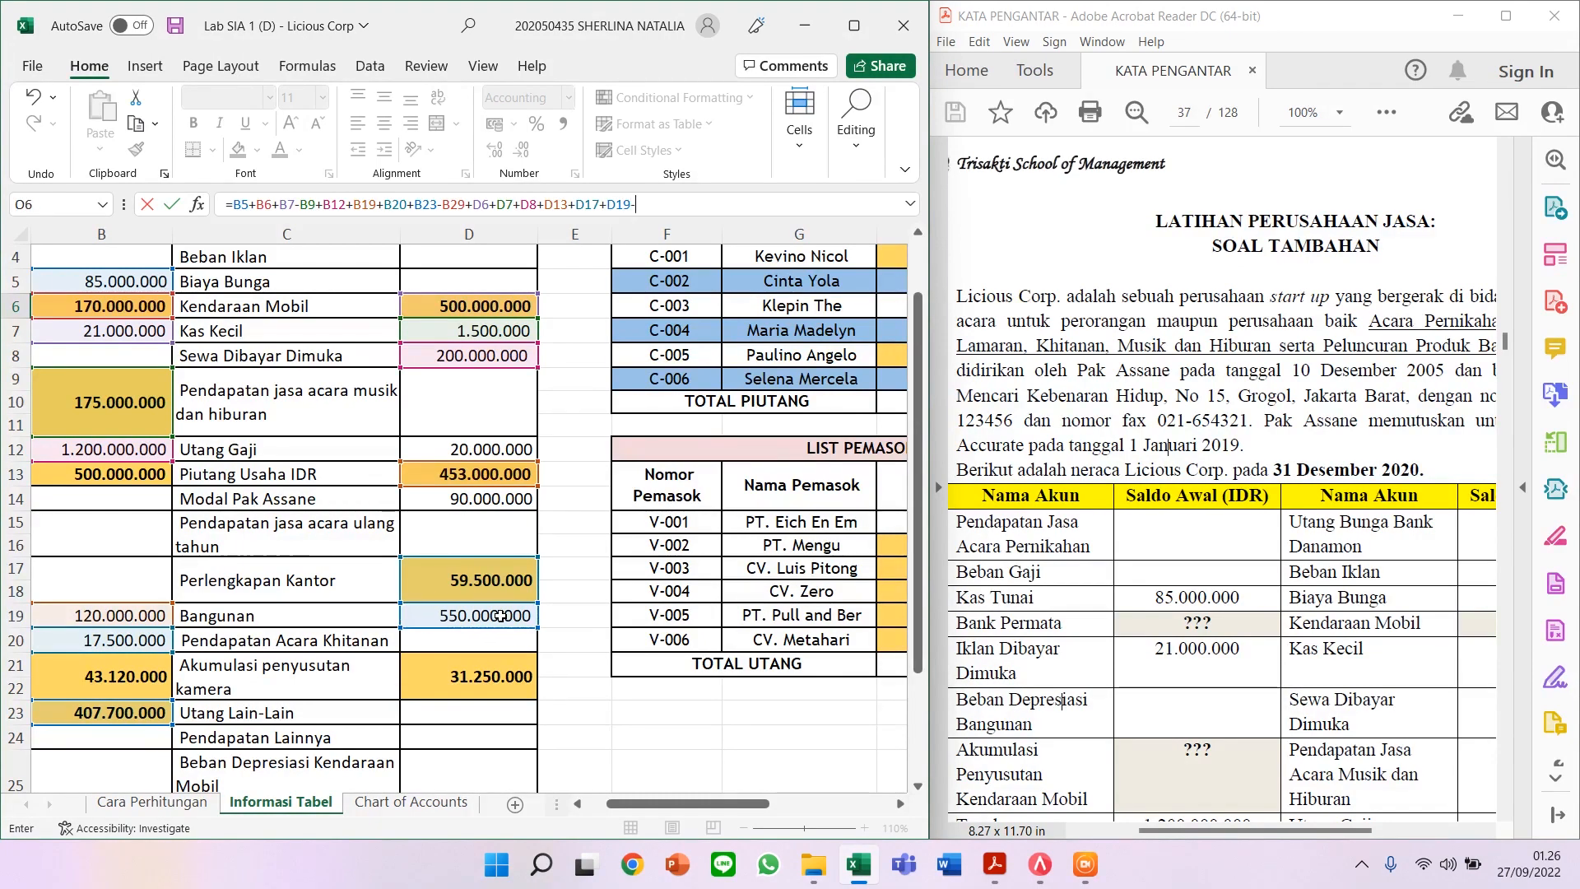
{"action": "left_click", "coordinate": [493, 677]}
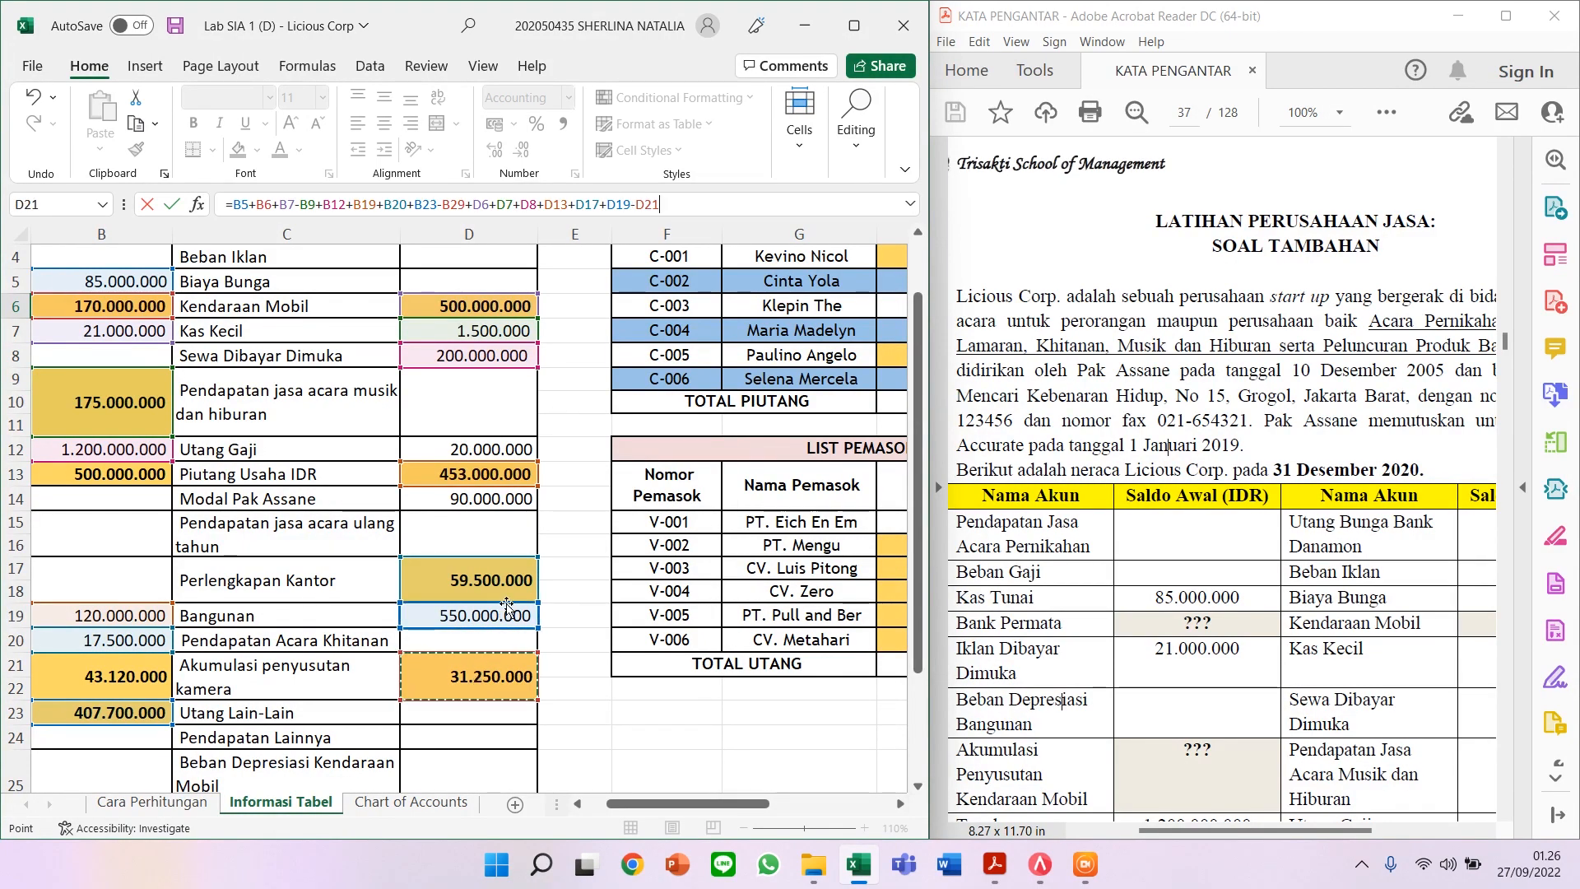
{"action": "key", "text": "Return"}
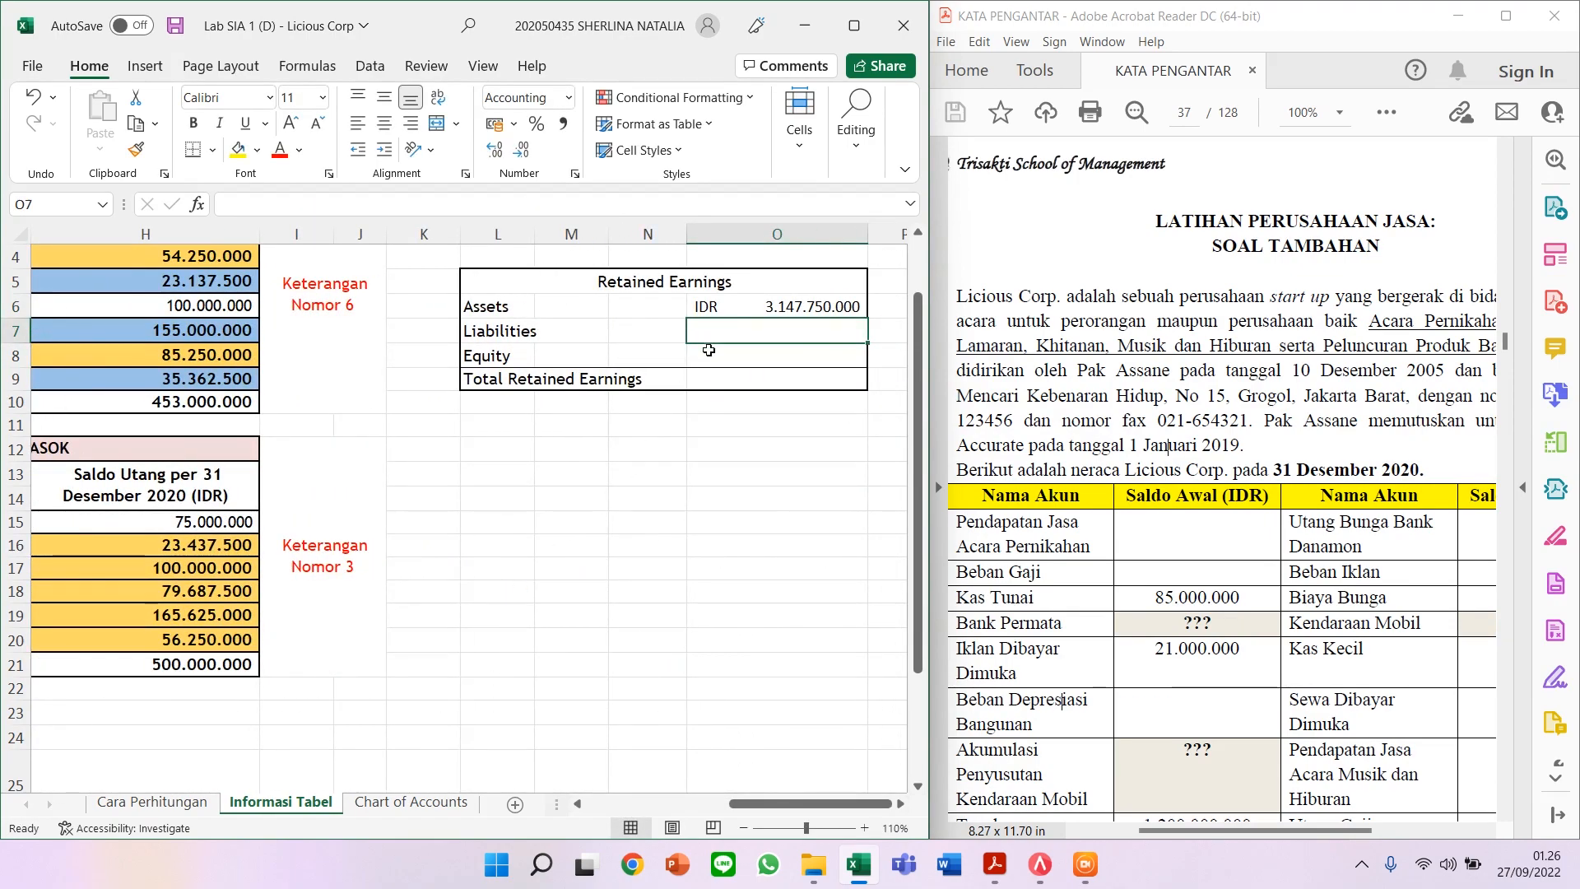
Step: Start the Liabilities formula in O7 with Utang Usaha (B13) plus Utang Bank Danamon (B21)
{"action": "scroll", "coordinate": [716, 377], "scroll_direction": "up", "scroll_amount": 1}
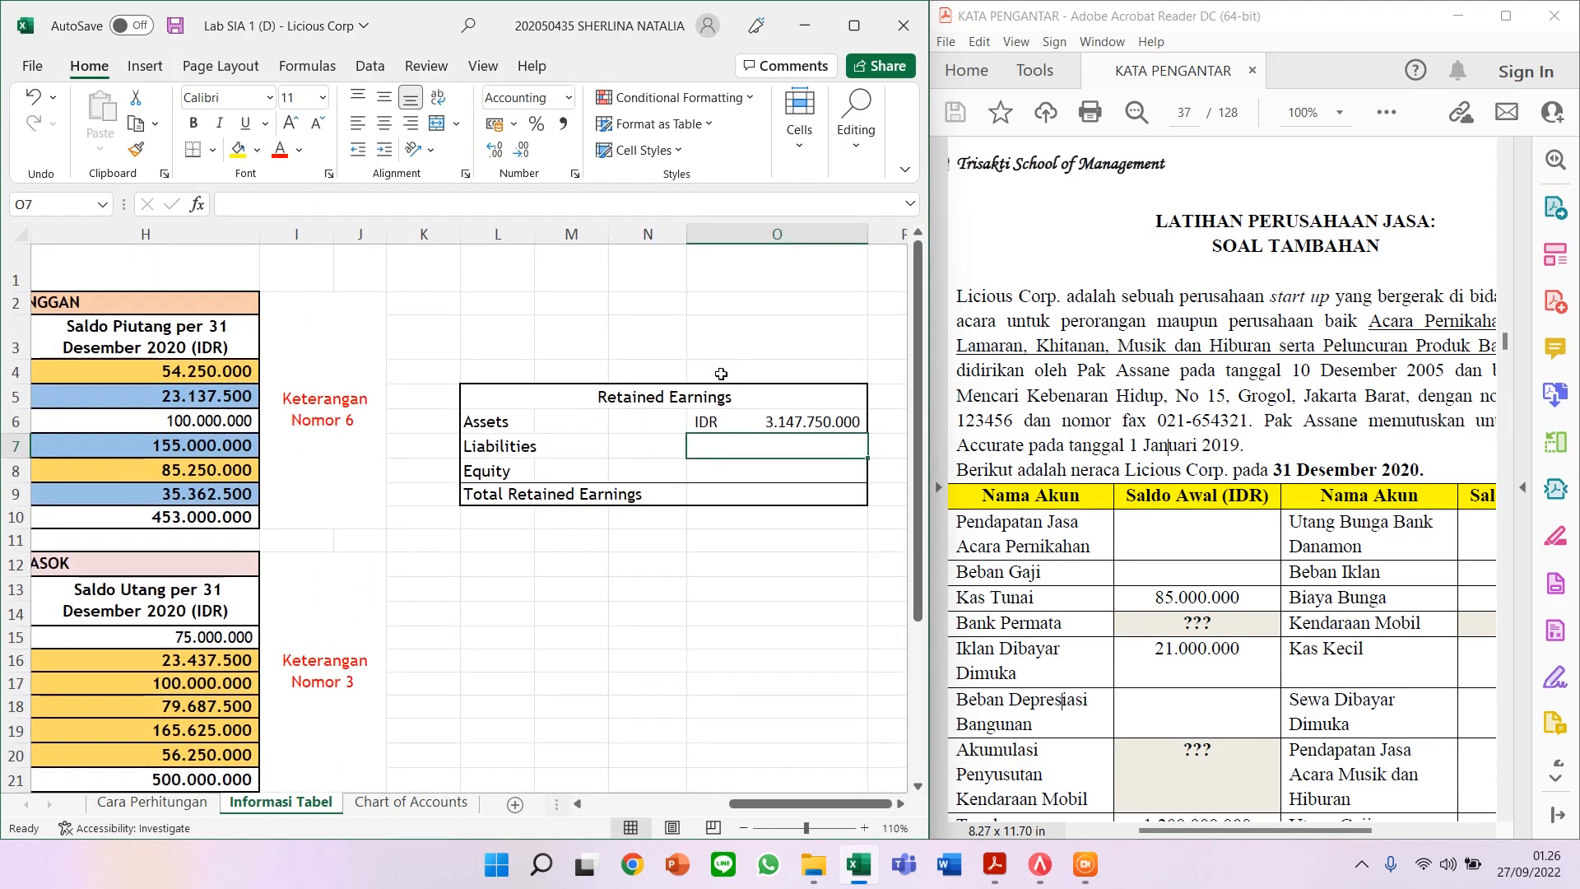
{"action": "left_click", "coordinate": [750, 419]}
{"action": "left_click", "coordinate": [742, 445]}
{"action": "type", "text": "="}
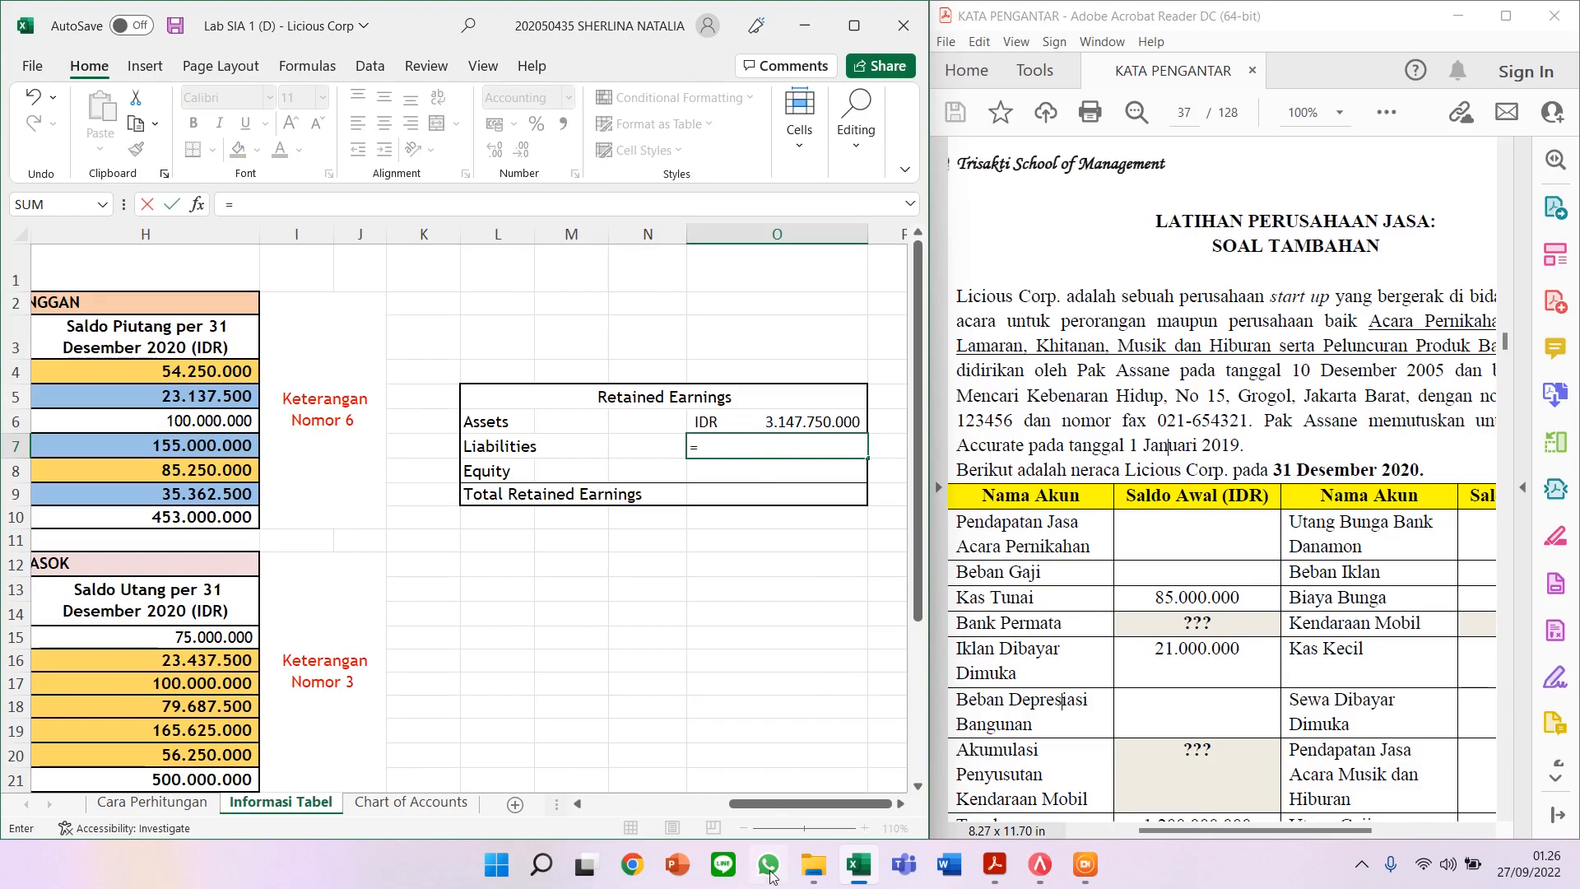
{"action": "left_click_drag", "start_coordinate": [785, 803], "coordinate": [642, 803]}
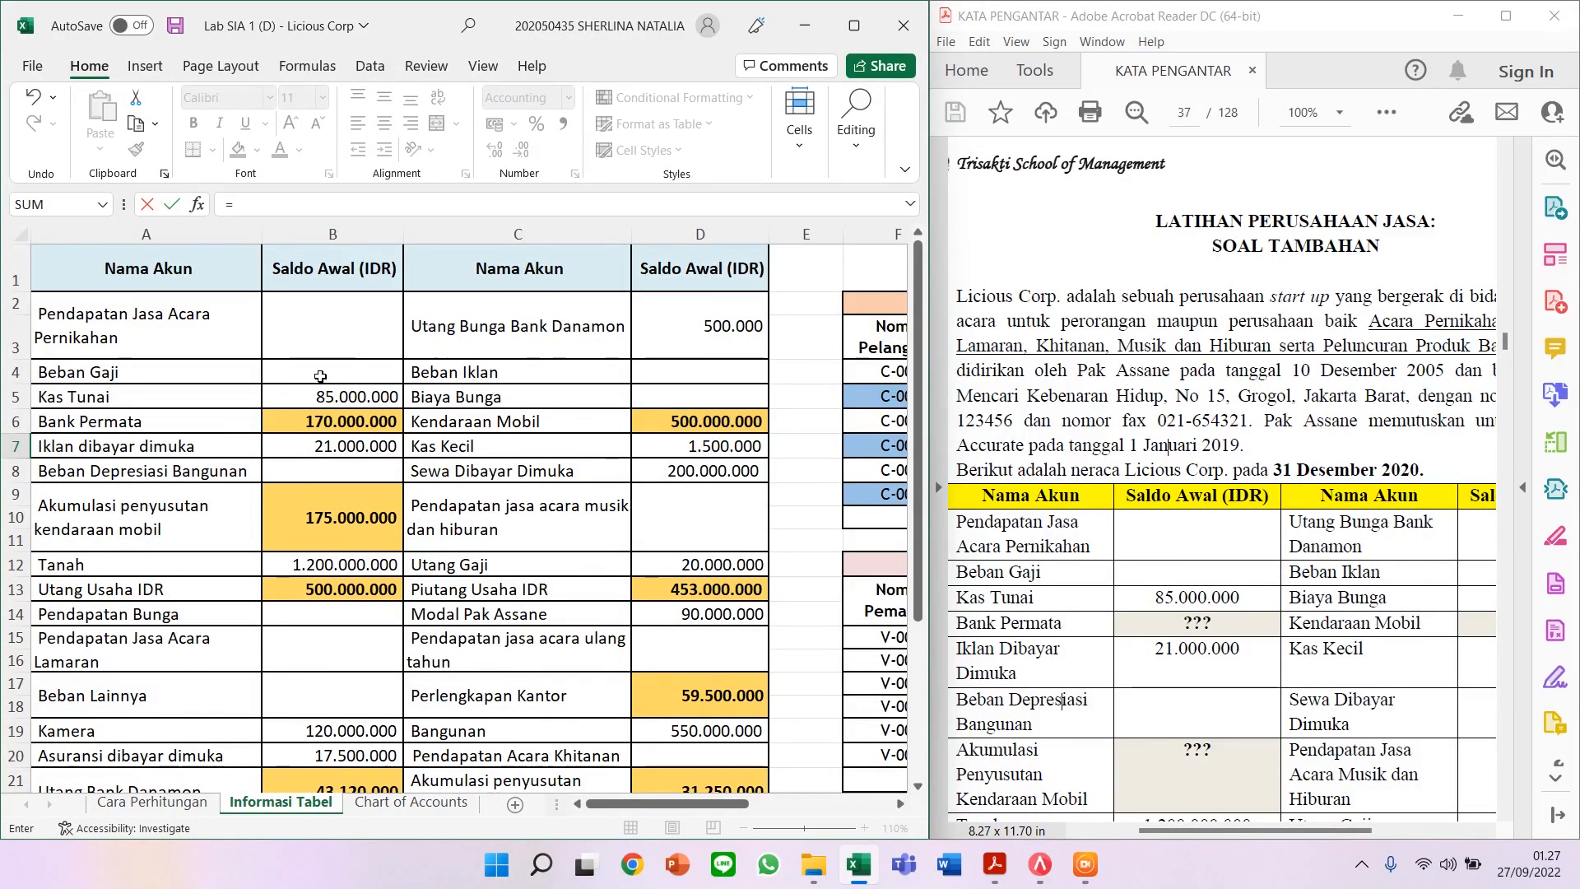
{"action": "scroll", "coordinate": [326, 498], "scroll_direction": "down", "scroll_amount": 1}
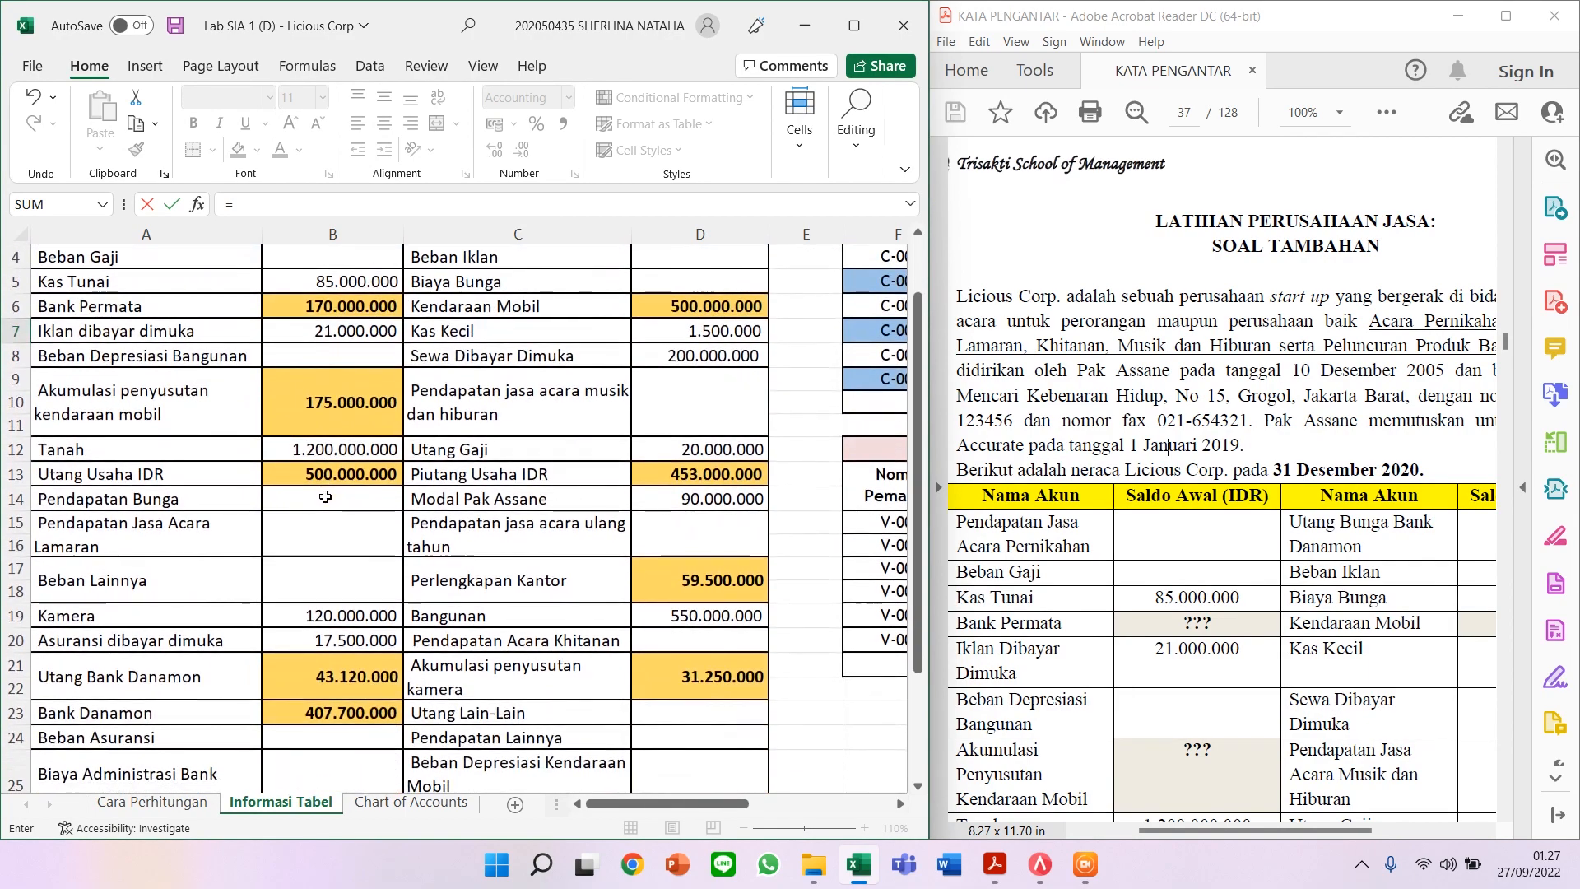
{"action": "scroll", "coordinate": [312, 477], "scroll_direction": "down", "scroll_amount": 1}
{"action": "left_click", "coordinate": [367, 403]}
{"action": "left_click", "coordinate": [401, 204]}
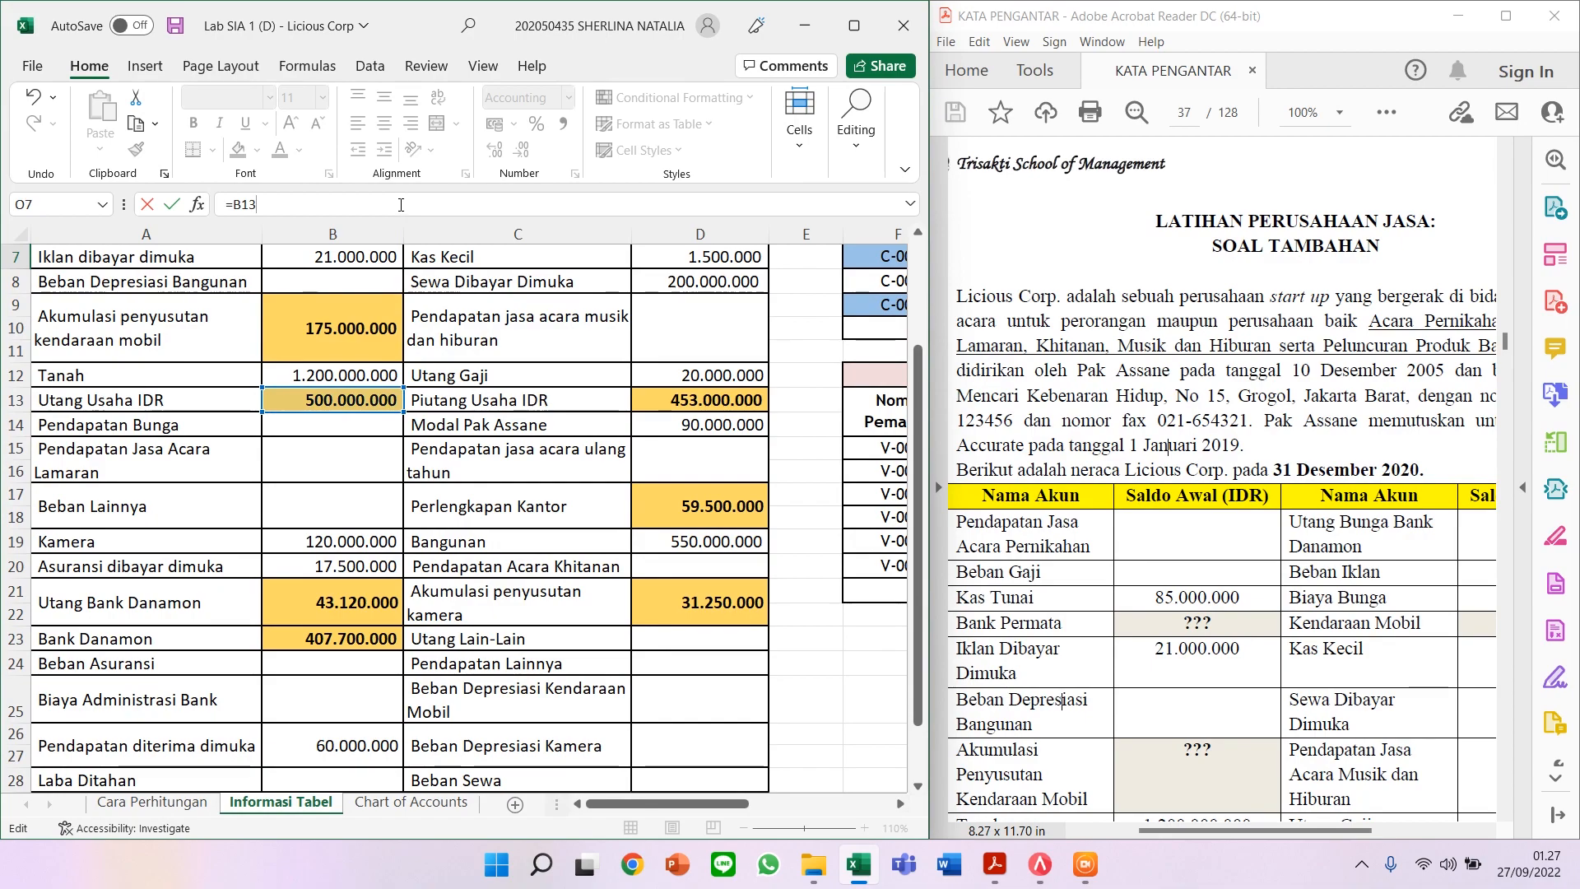
{"action": "type", "text": "+"}
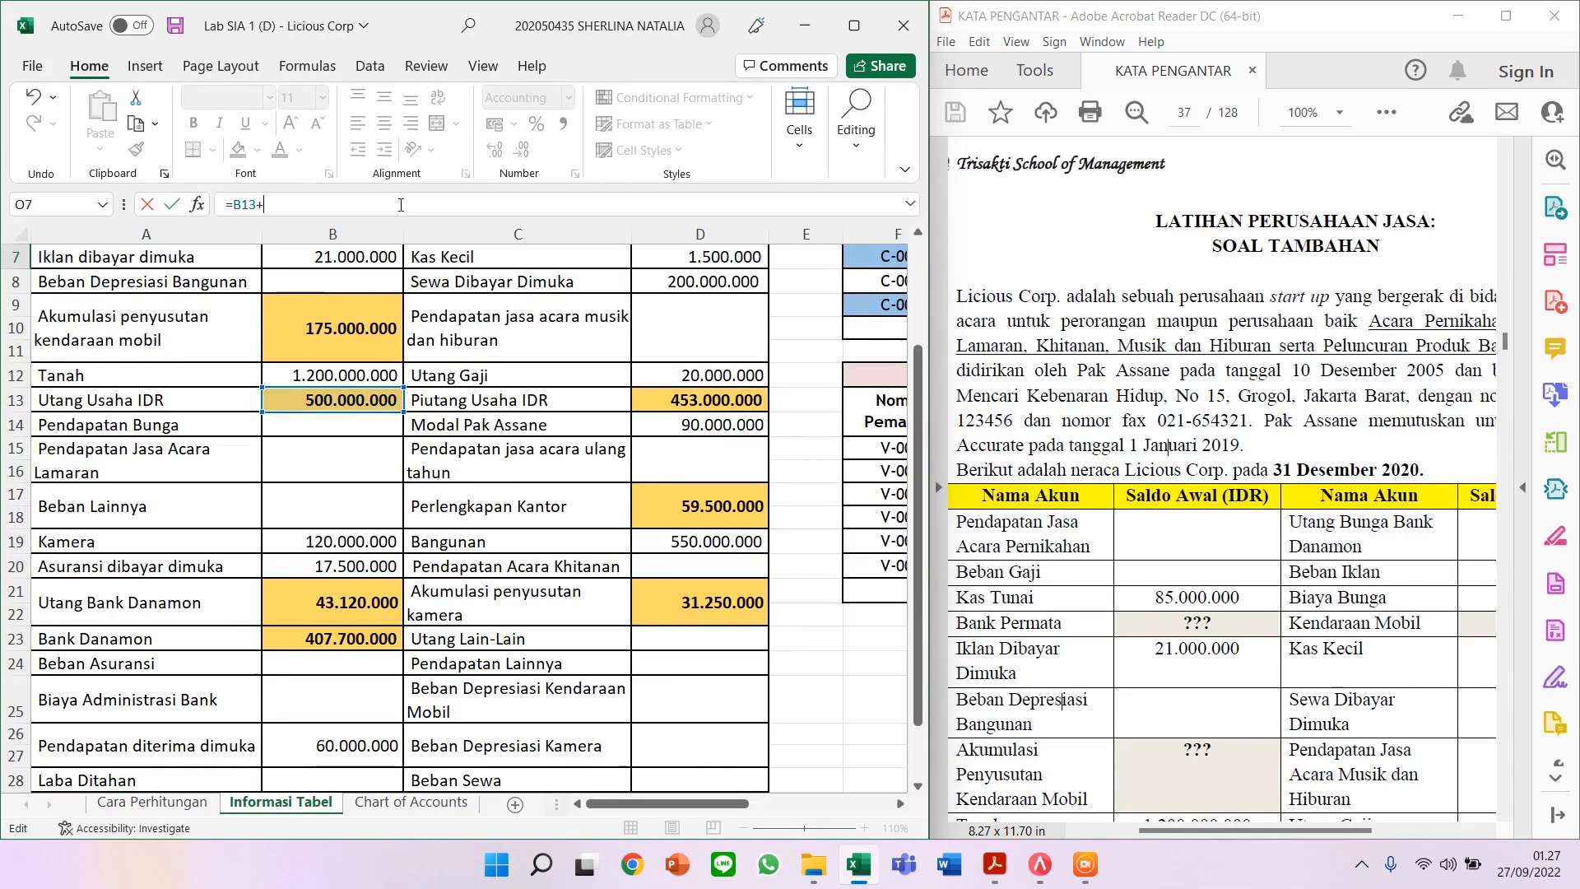
{"action": "left_click", "coordinate": [376, 589]}
Step: Add B26, D2 and D12 (deferred revenue, bank interest, salaries payable) and commit Liabilities at IDR 623.620.000
{"action": "type", "text": "+"}
{"action": "scroll", "coordinate": [386, 576], "scroll_direction": "down", "scroll_amount": 1}
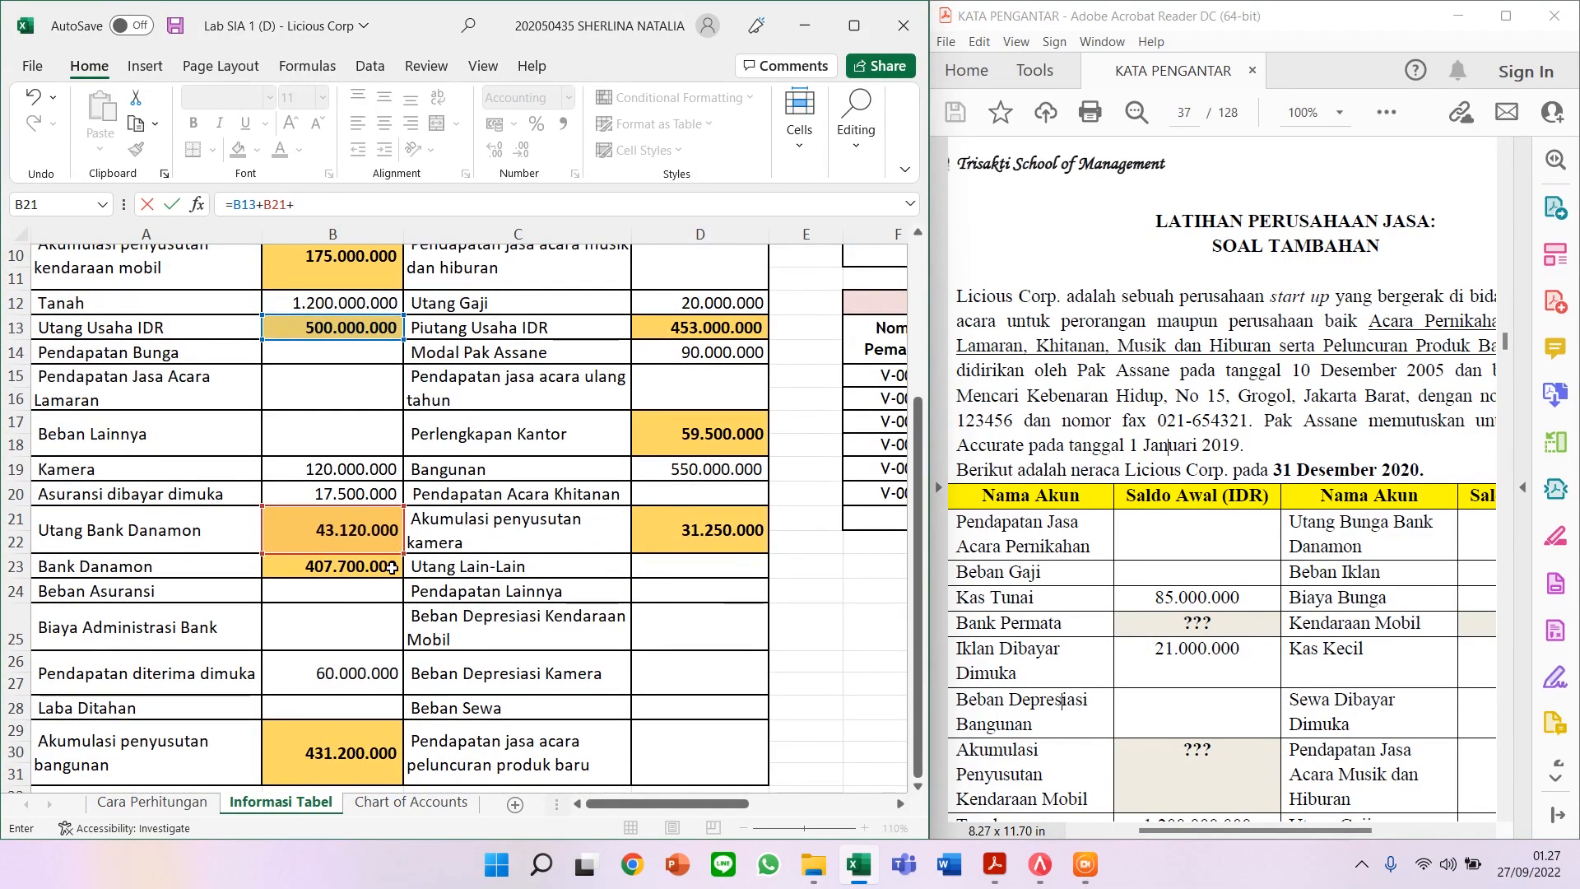
{"action": "left_click", "coordinate": [352, 671]}
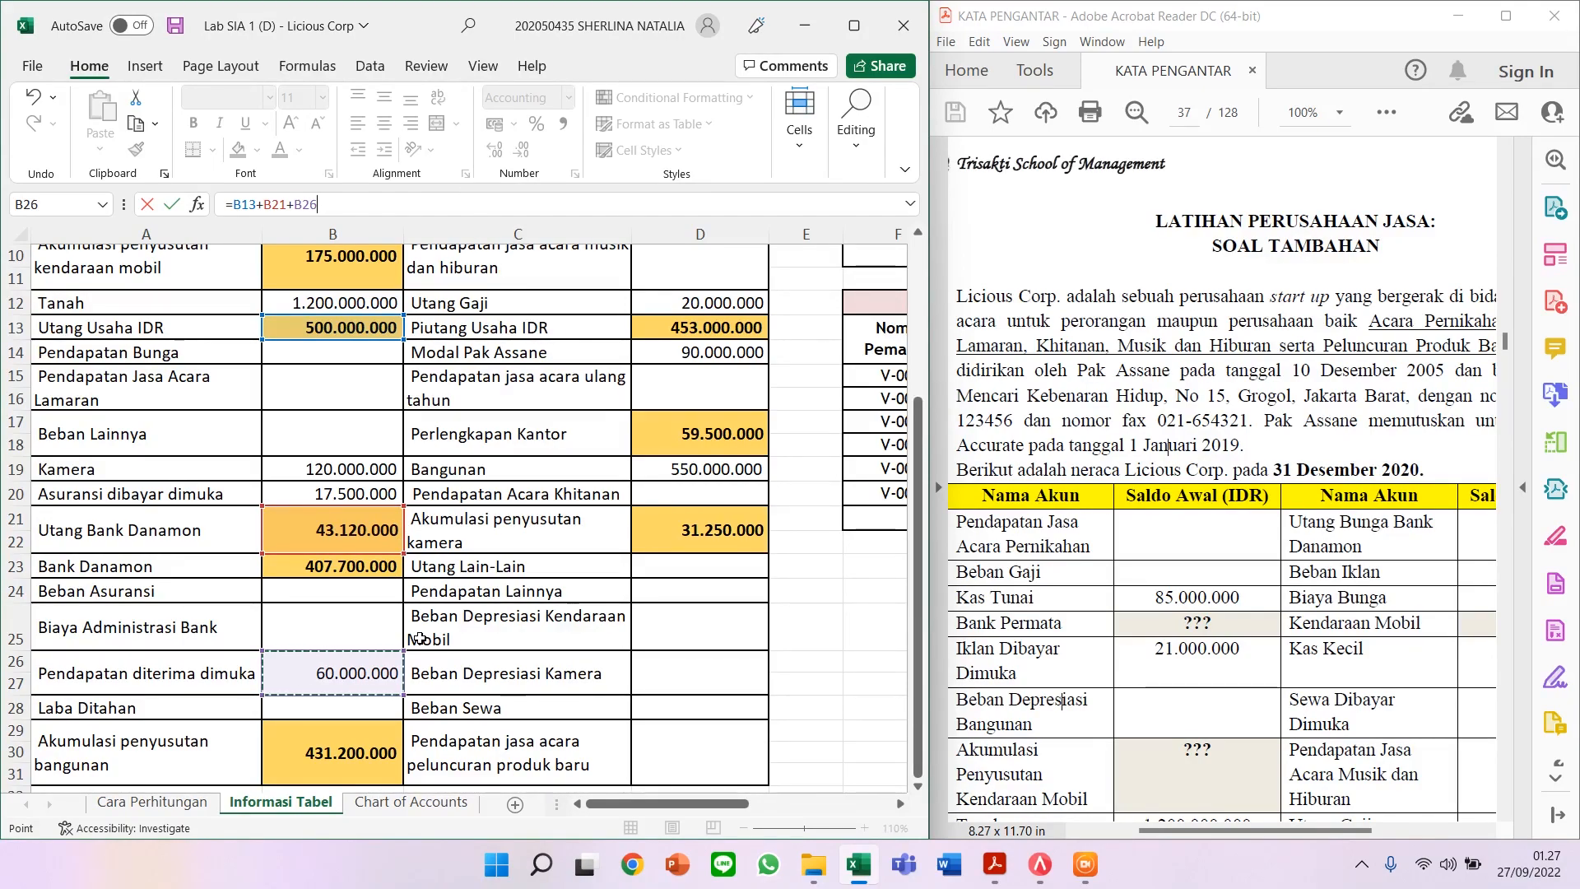
{"action": "scroll", "coordinate": [481, 612], "scroll_direction": "down", "scroll_amount": 1}
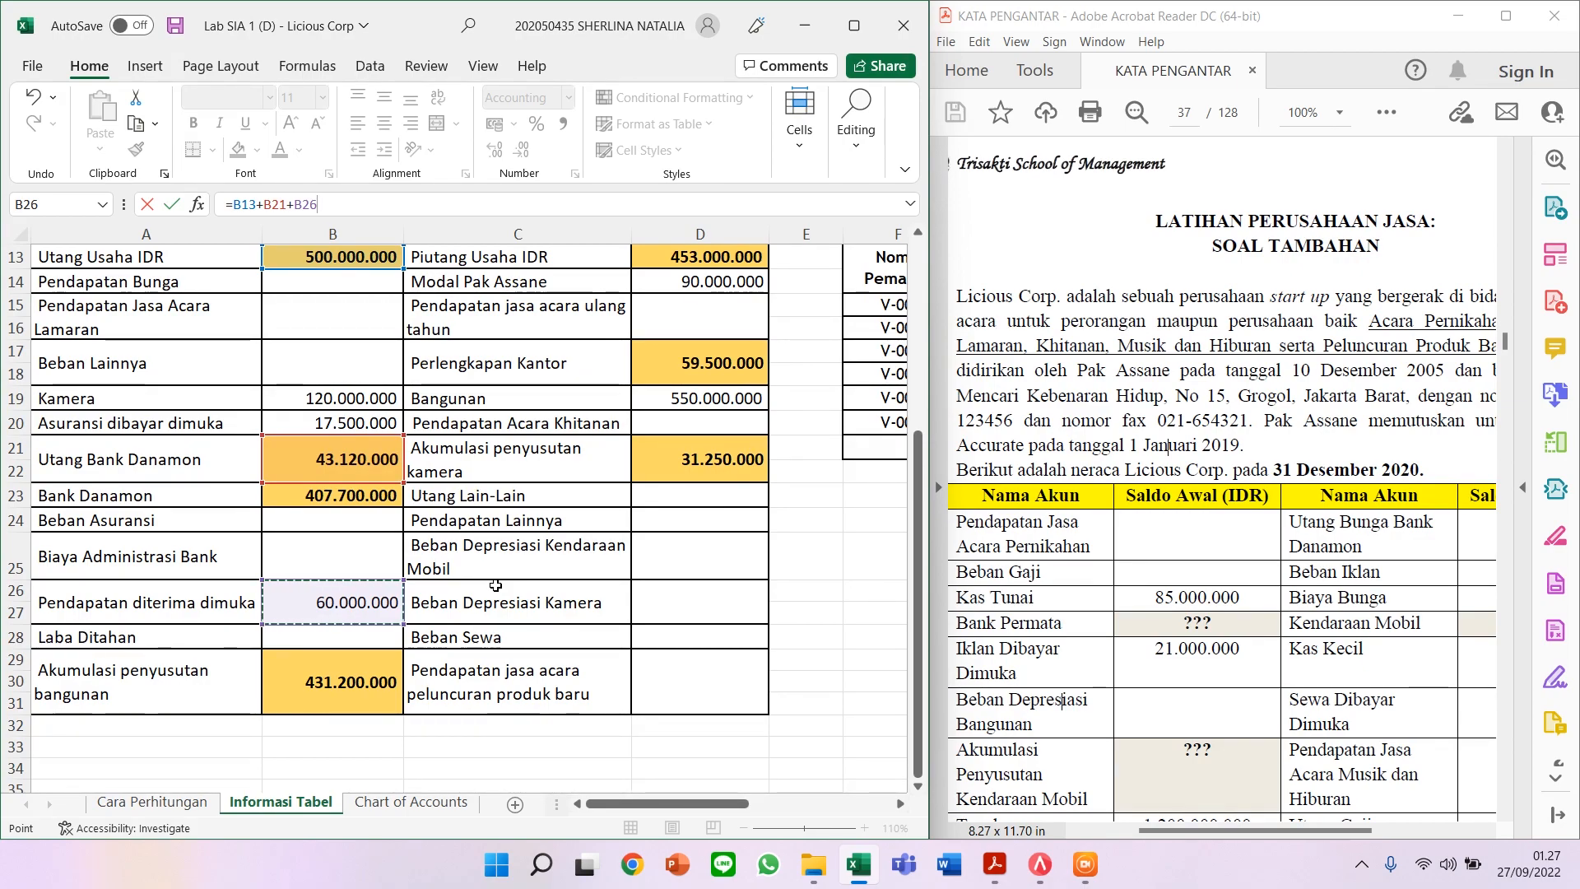
{"action": "scroll", "coordinate": [650, 489], "scroll_direction": "up", "scroll_amount": 4}
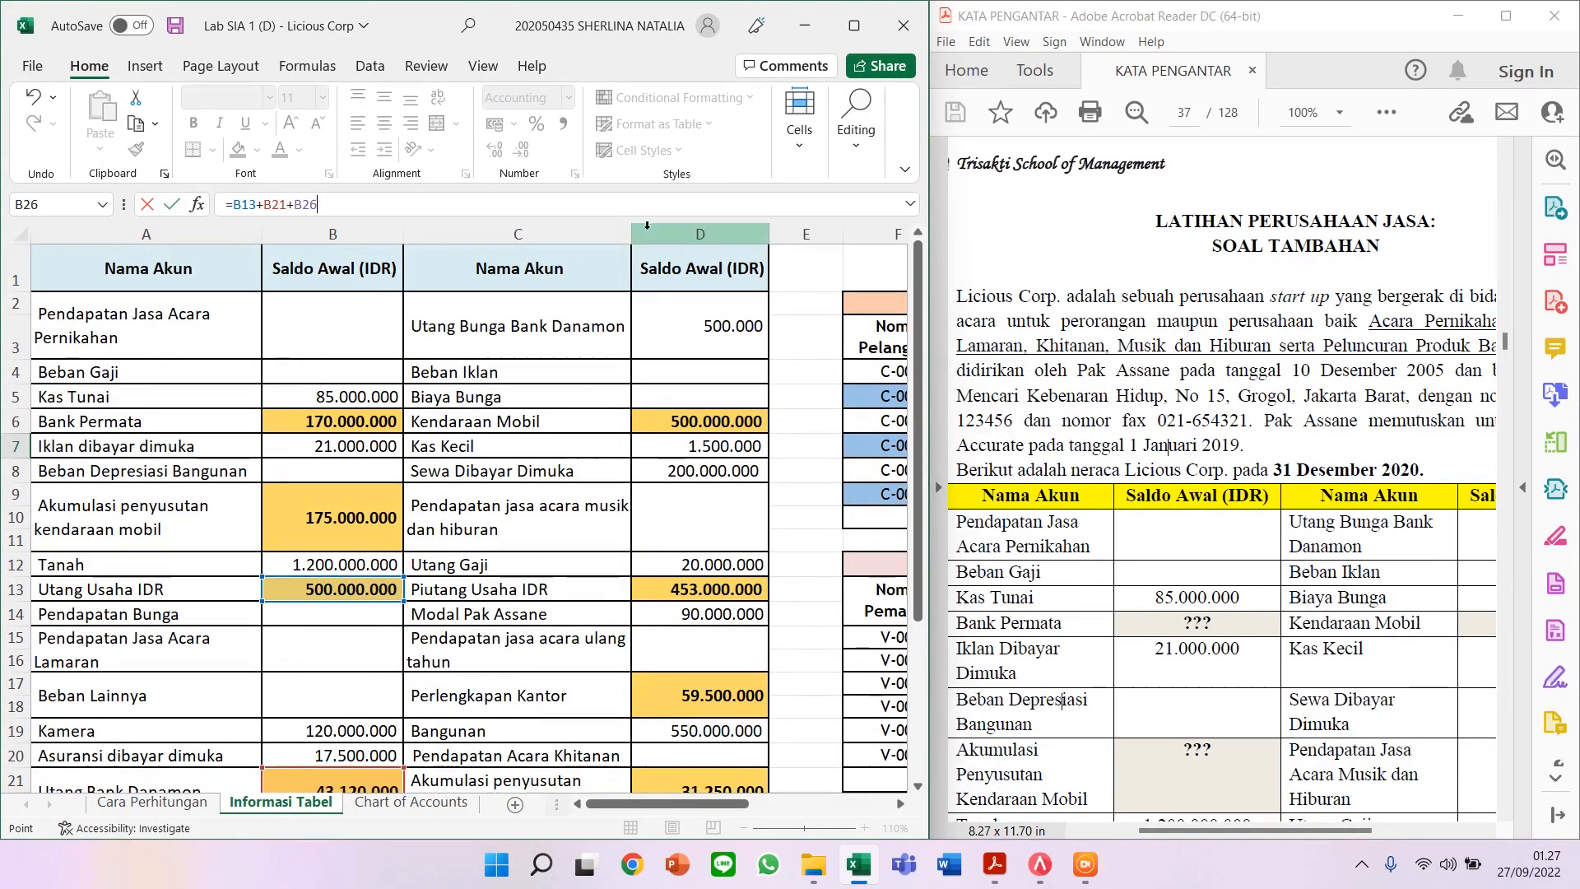
{"action": "left_click", "coordinate": [640, 316]}
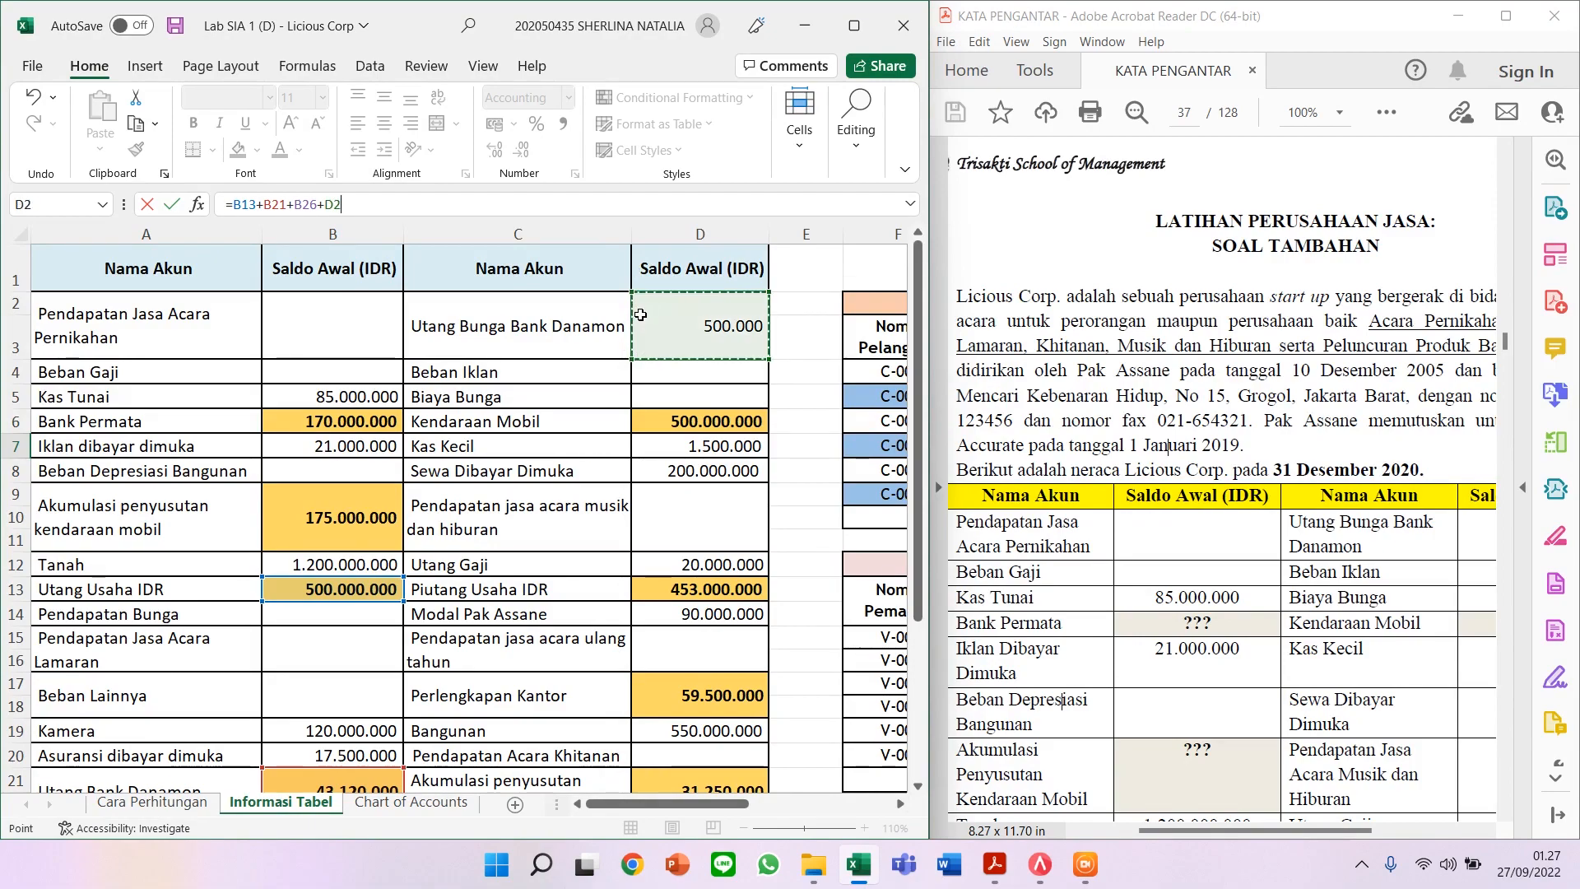
{"action": "type", "text": "+"}
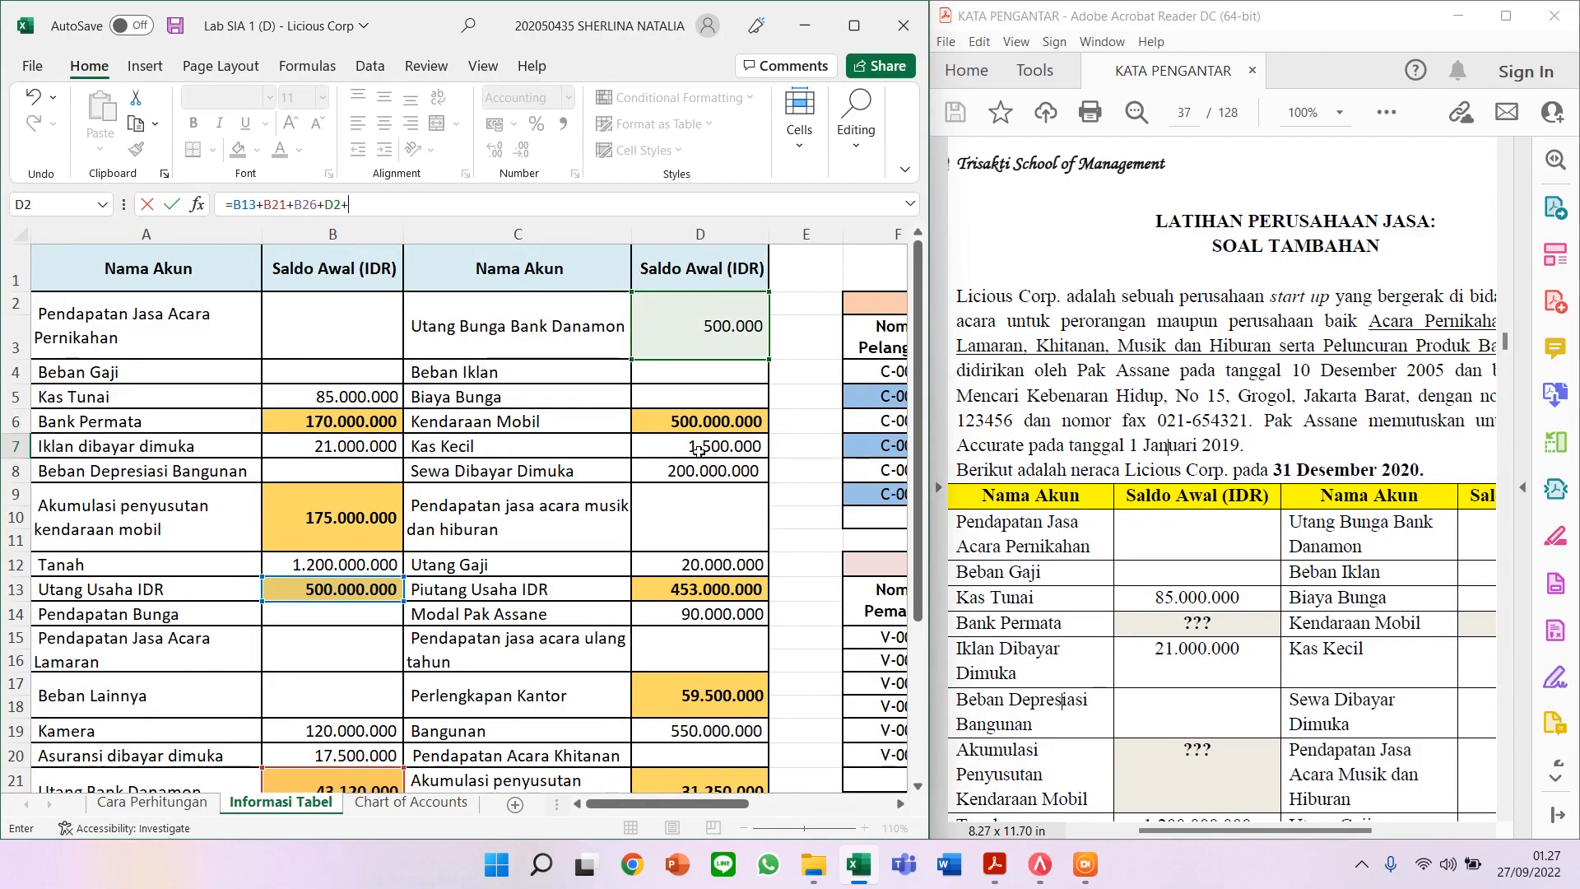
{"action": "left_click", "coordinate": [688, 558]}
{"action": "type", "text": "+"}
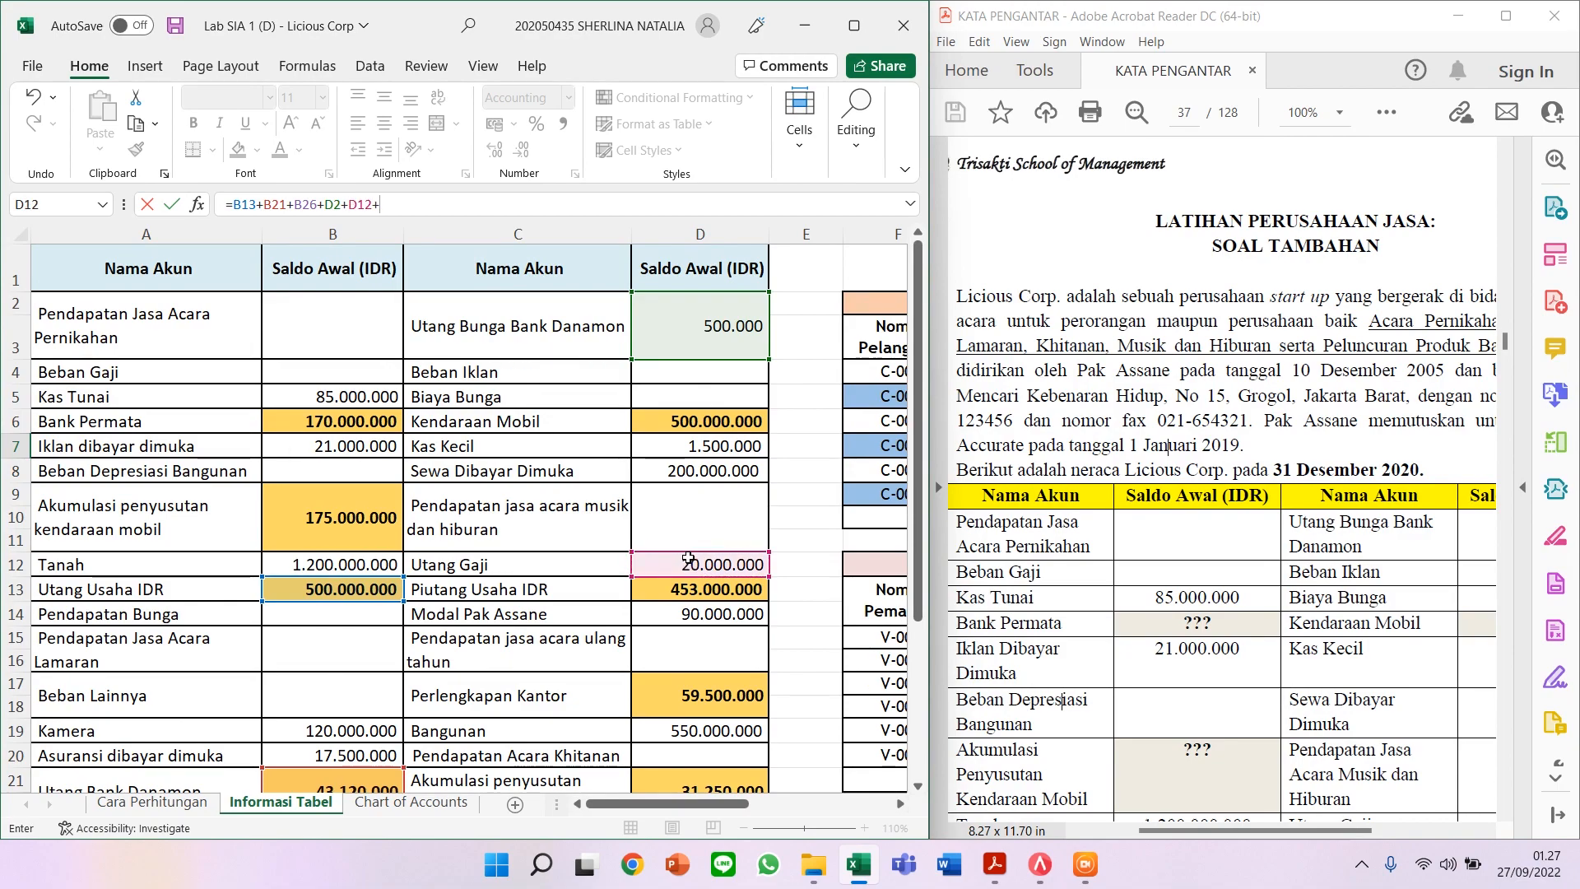
{"action": "scroll", "coordinate": [688, 559], "scroll_direction": "down", "scroll_amount": 1}
{"action": "scroll", "coordinate": [688, 557], "scroll_direction": "down", "scroll_amount": 2}
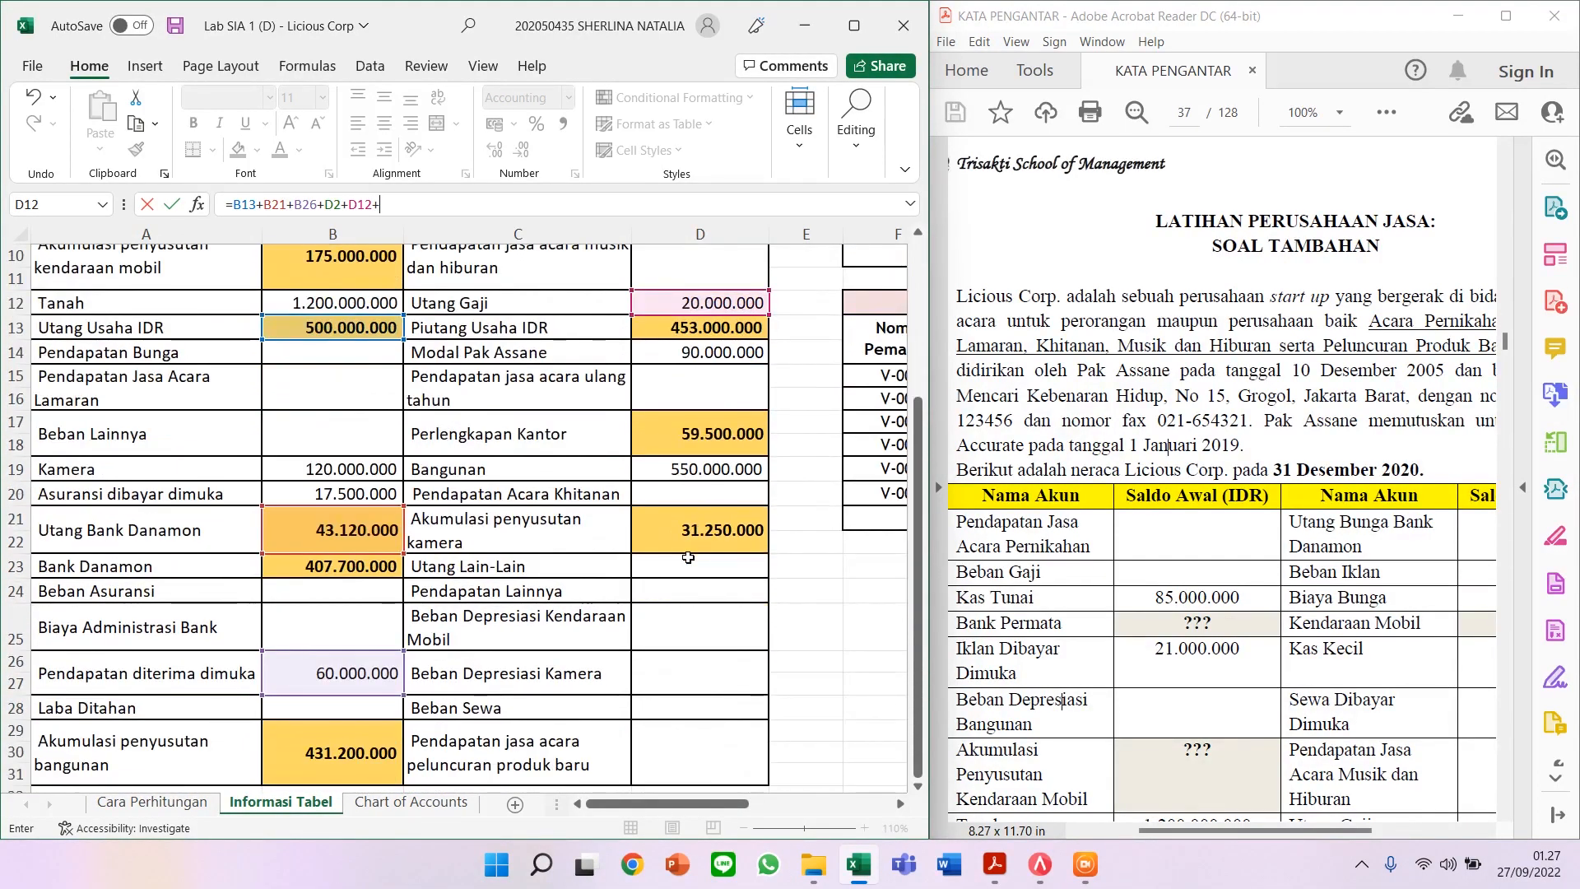
{"action": "scroll", "coordinate": [697, 526], "scroll_direction": "up", "scroll_amount": 3}
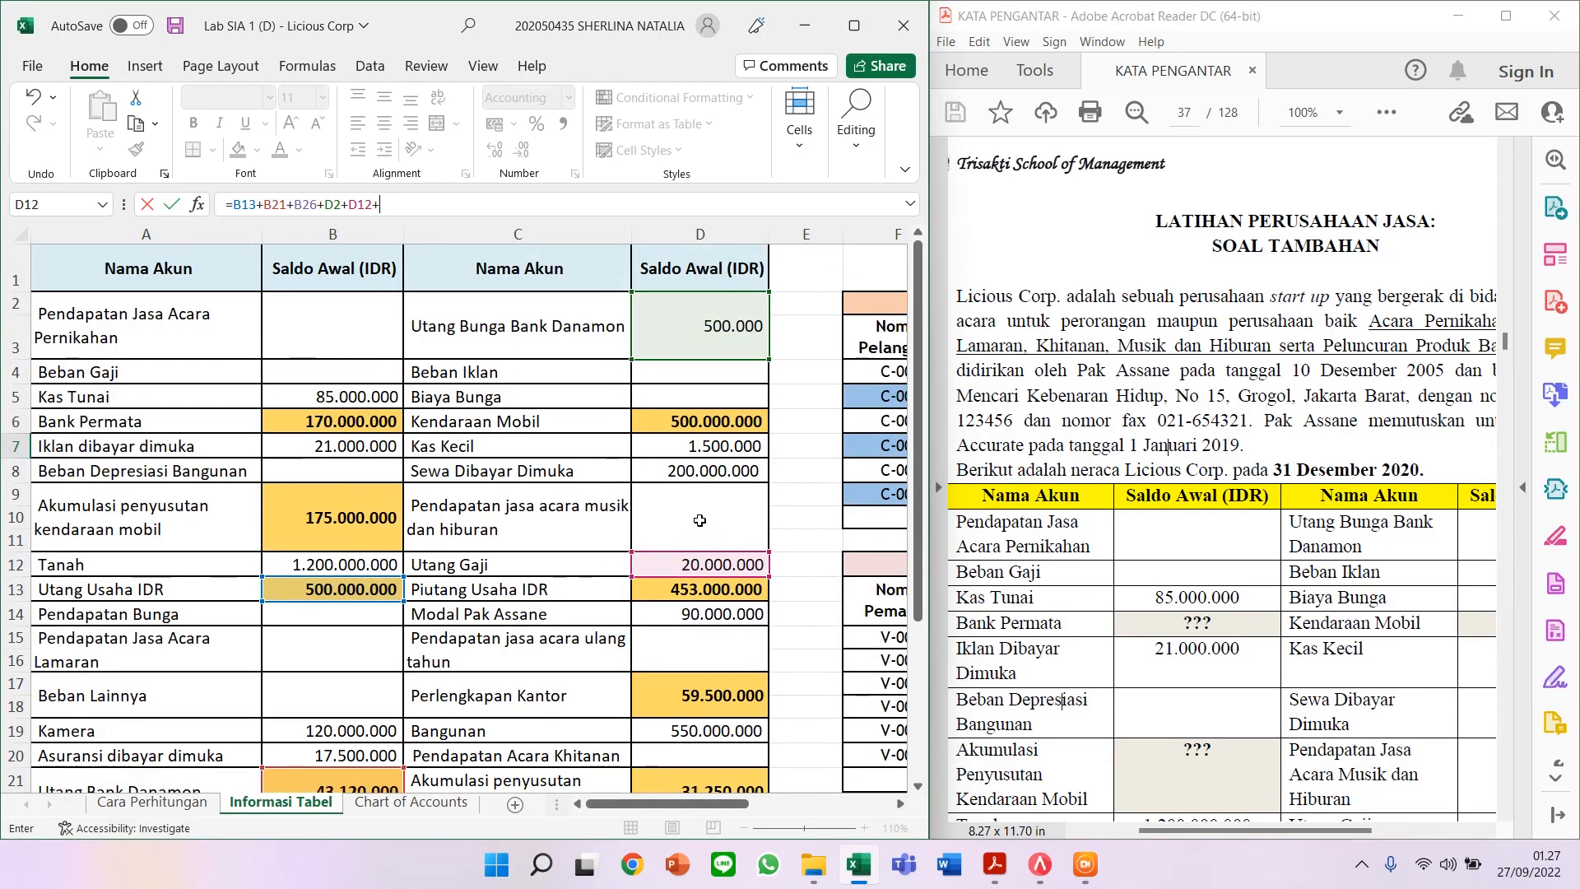
{"action": "key", "text": "Escape"}
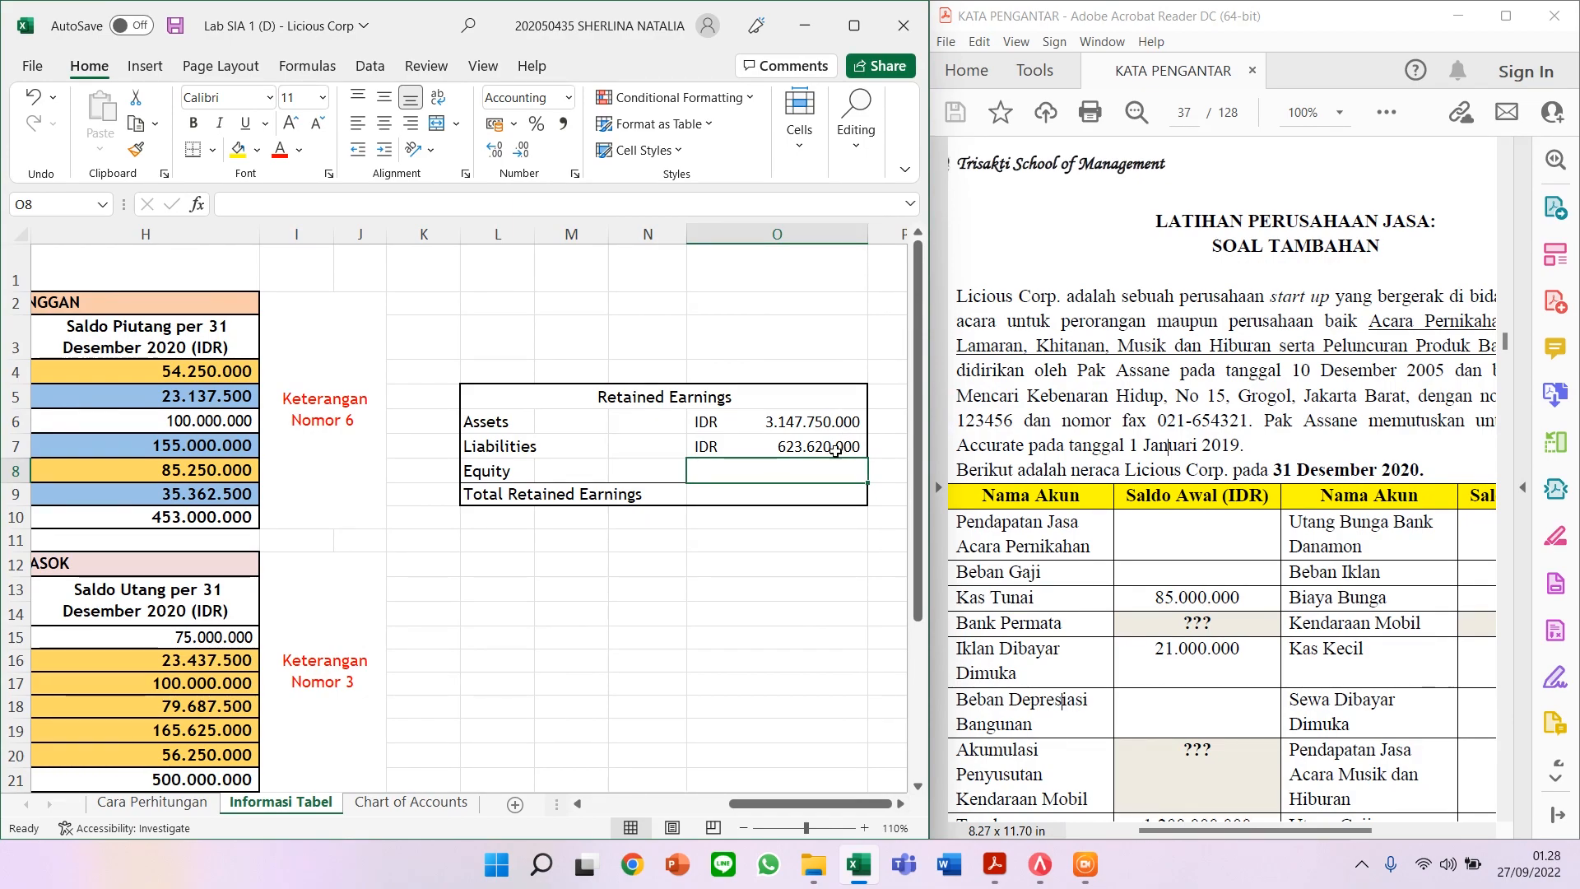
Step: Set Equity in O8 to =D14, the owner's capital balance of IDR 90.000.000
{"action": "type", "text": "="}
{"action": "left_click_drag", "start_coordinate": [766, 803], "coordinate": [590, 811]}
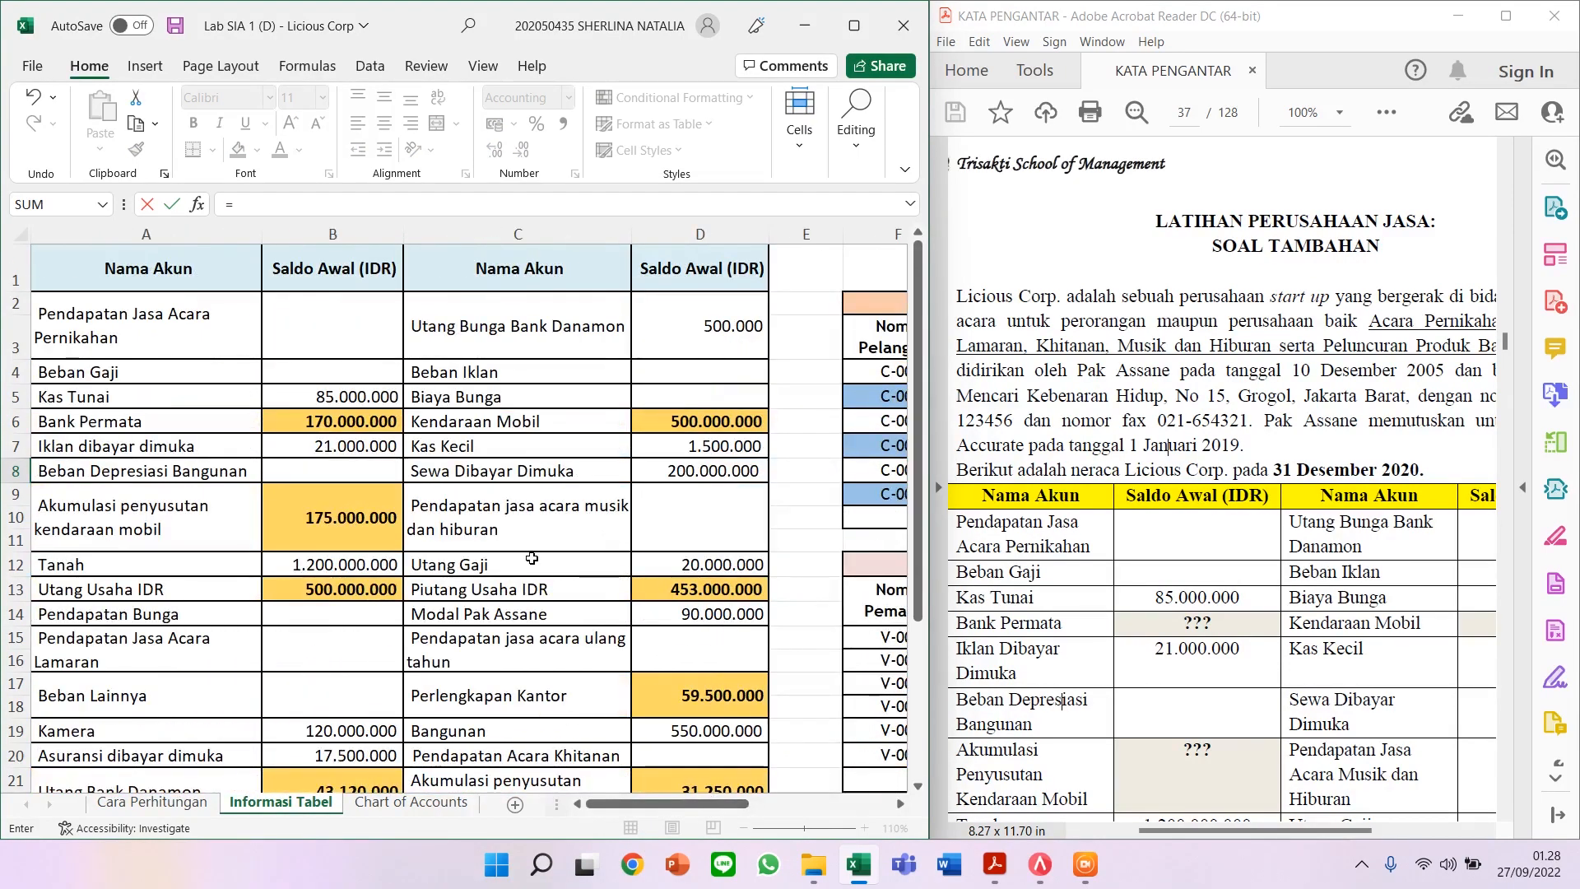
{"action": "scroll", "coordinate": [550, 536], "scroll_direction": "down", "scroll_amount": 2}
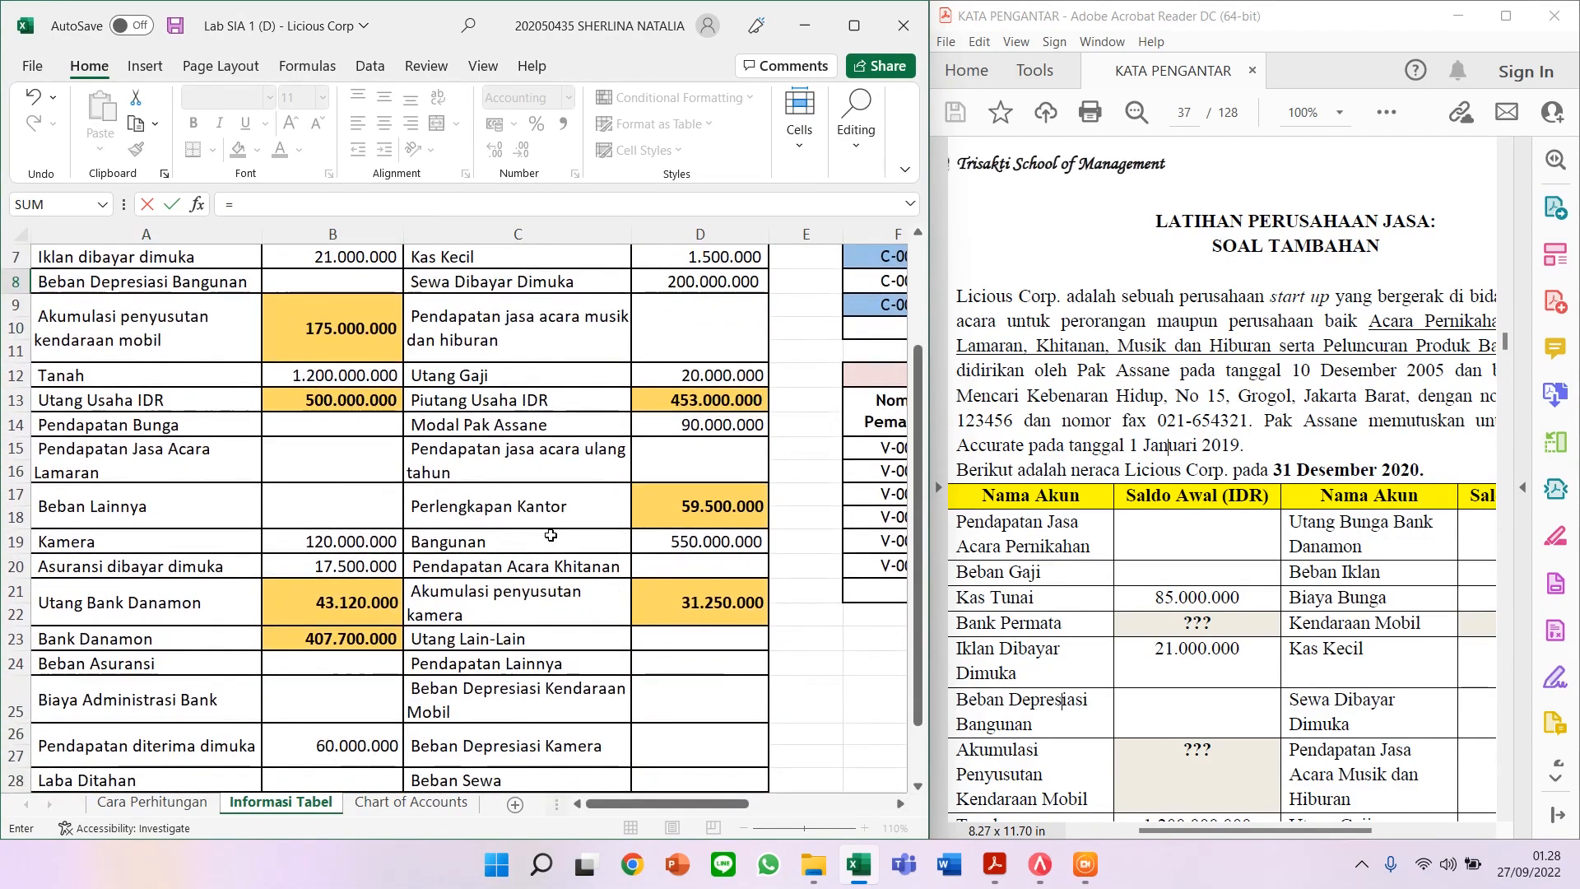
{"action": "scroll", "coordinate": [550, 535], "scroll_direction": "up", "scroll_amount": 2}
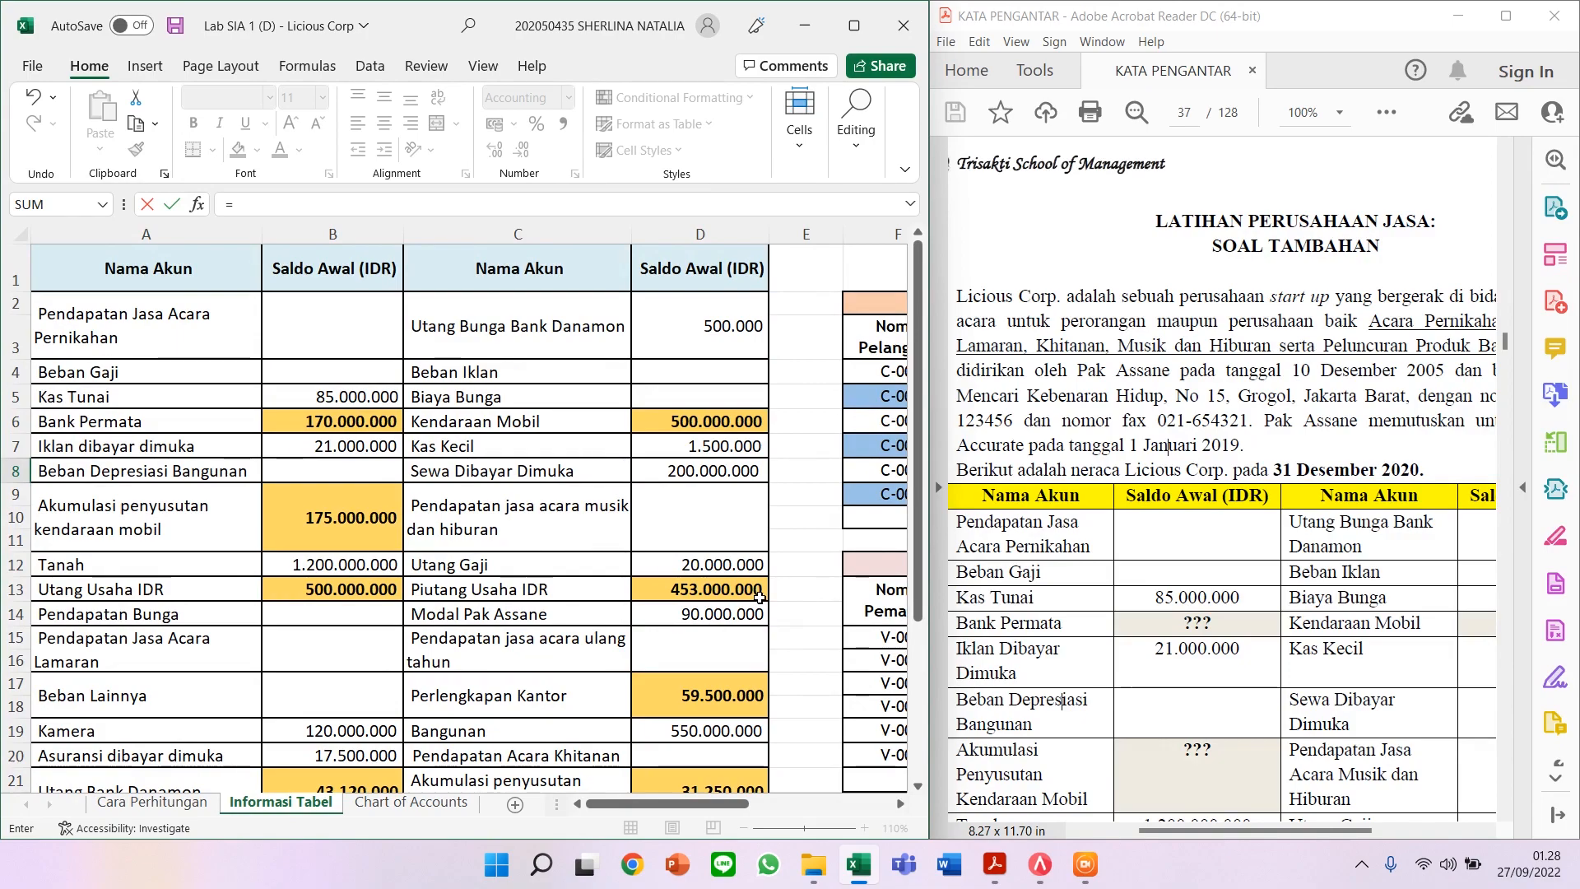
{"action": "left_click", "coordinate": [723, 613]}
{"action": "key", "text": "Escape"}
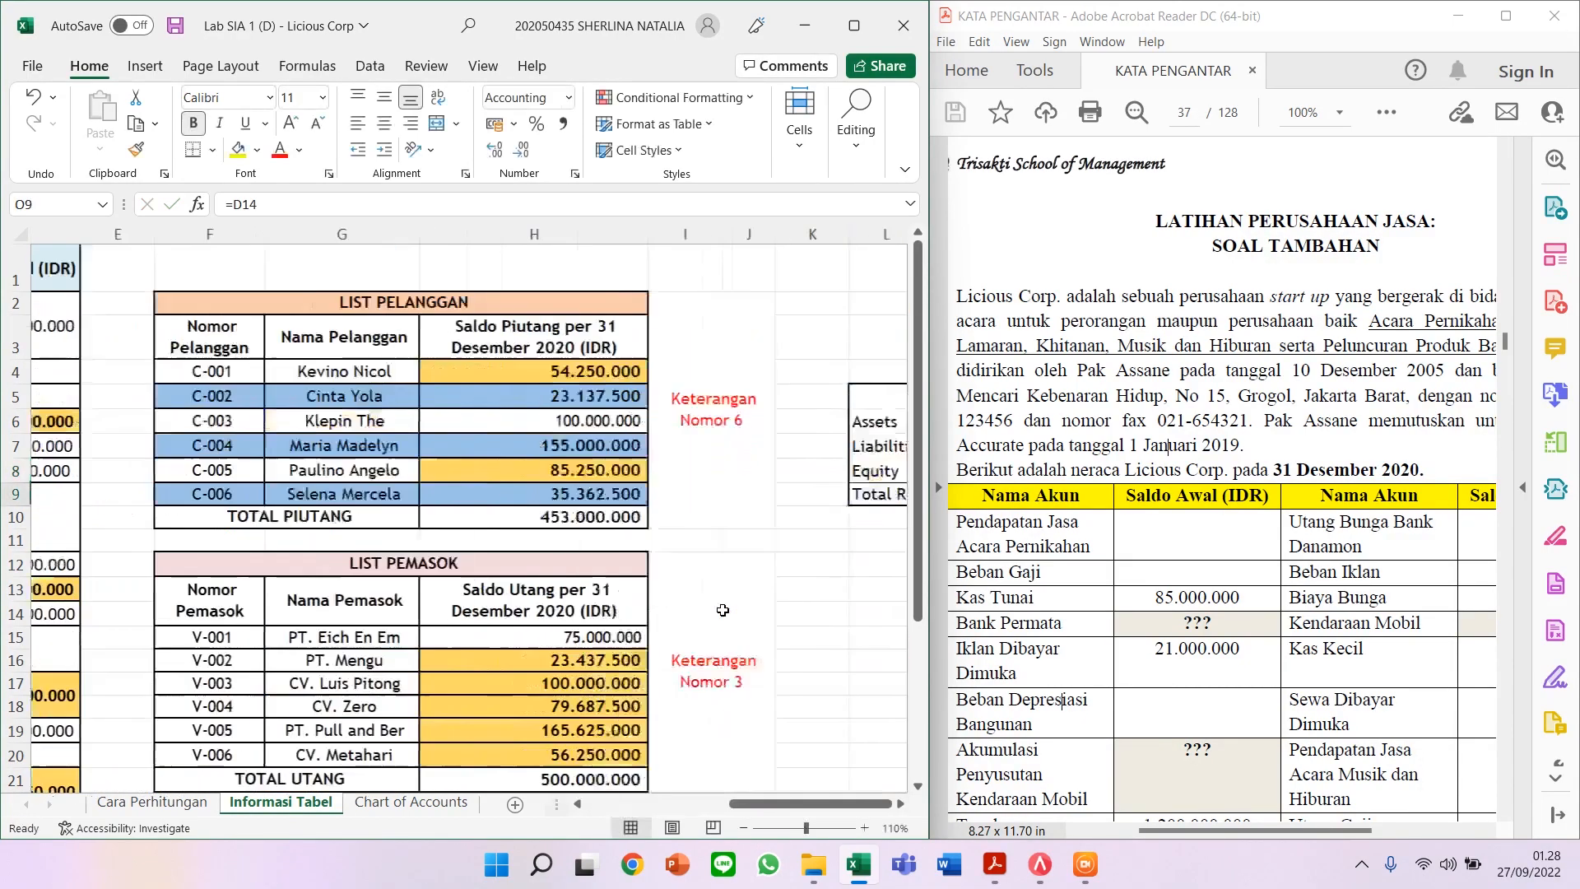
{"action": "key", "text": "Down"}
Step: Enter =O6-O7-O8 for Total Retained Earnings, giving IDR 2.434.130.000
{"action": "left_click", "coordinate": [741, 494]}
{"action": "type", "text": "="}
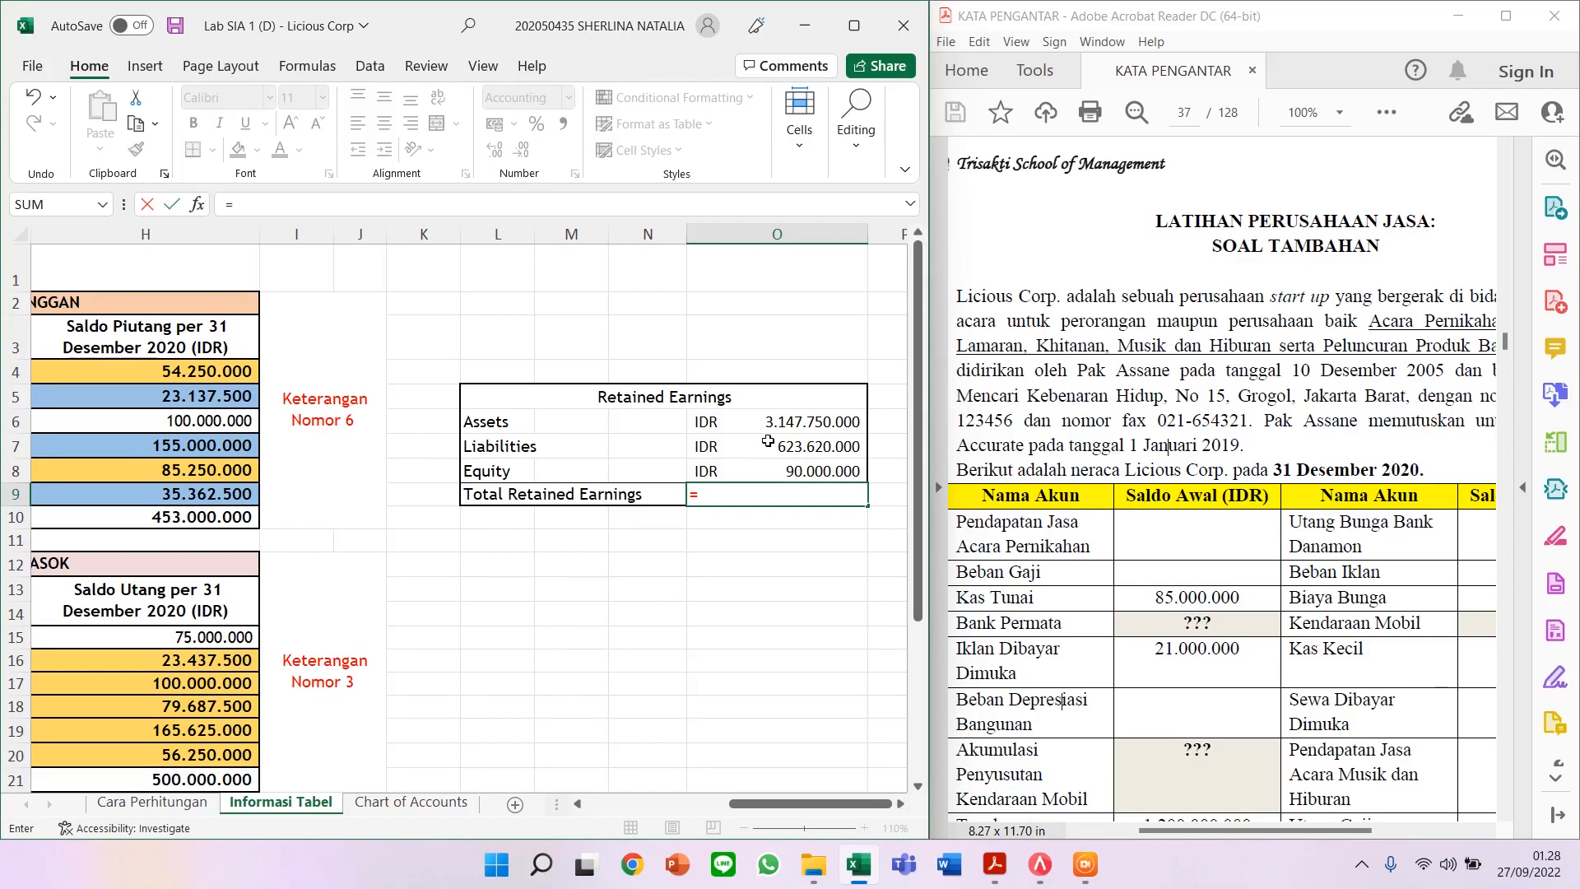
{"action": "left_click", "coordinate": [773, 414]}
{"action": "type", "text": "-"}
{"action": "left_click", "coordinate": [799, 450]}
{"action": "type", "text": "-"}
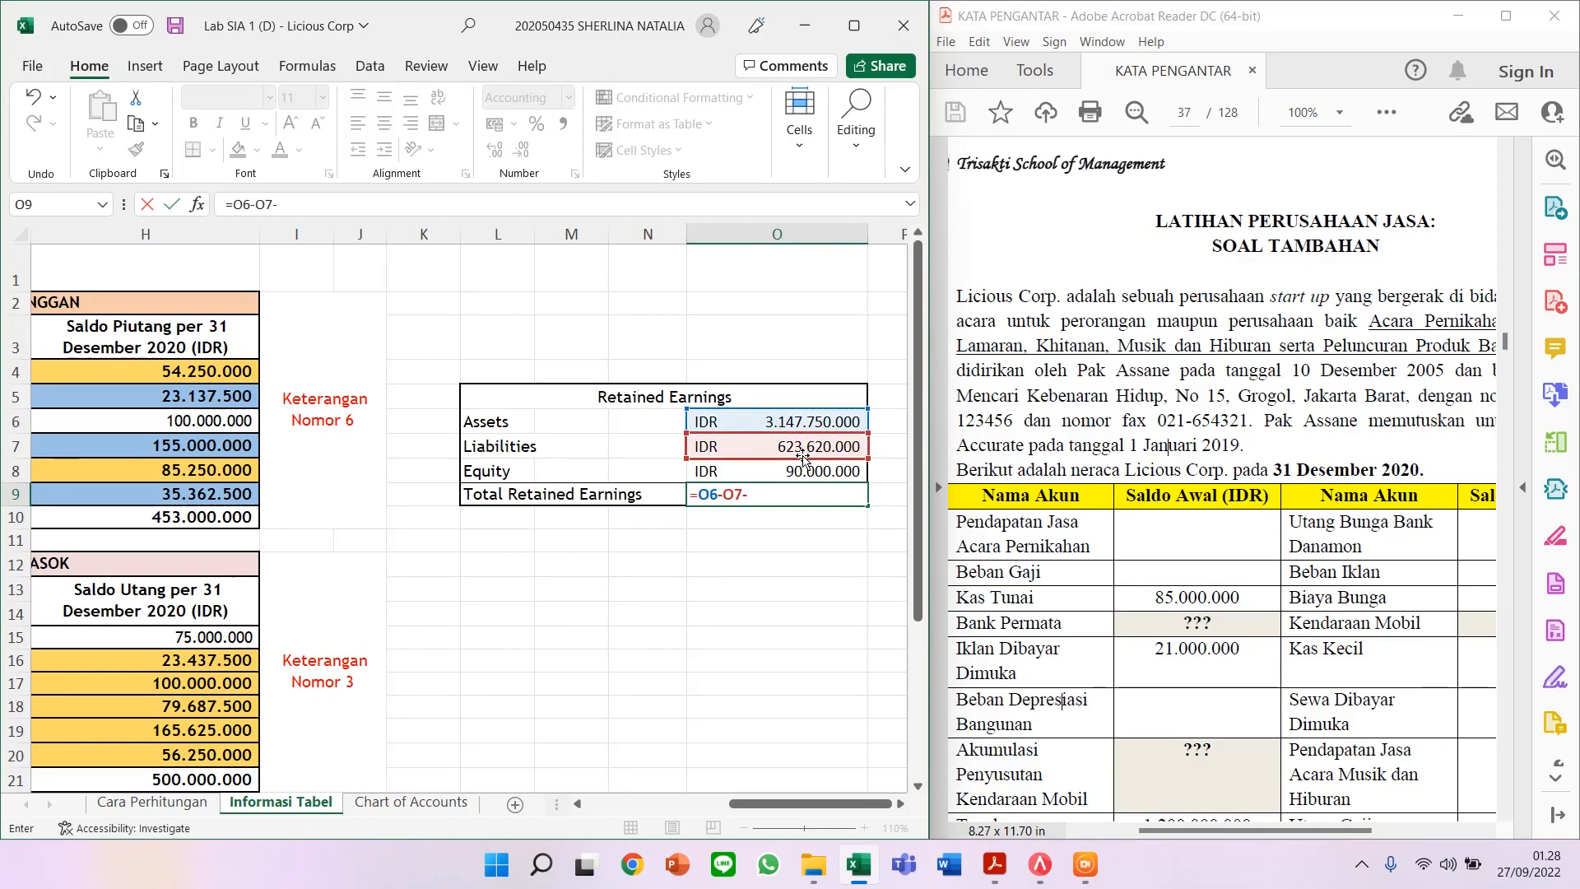
{"action": "left_click", "coordinate": [810, 471]}
{"action": "key", "text": "Return"}
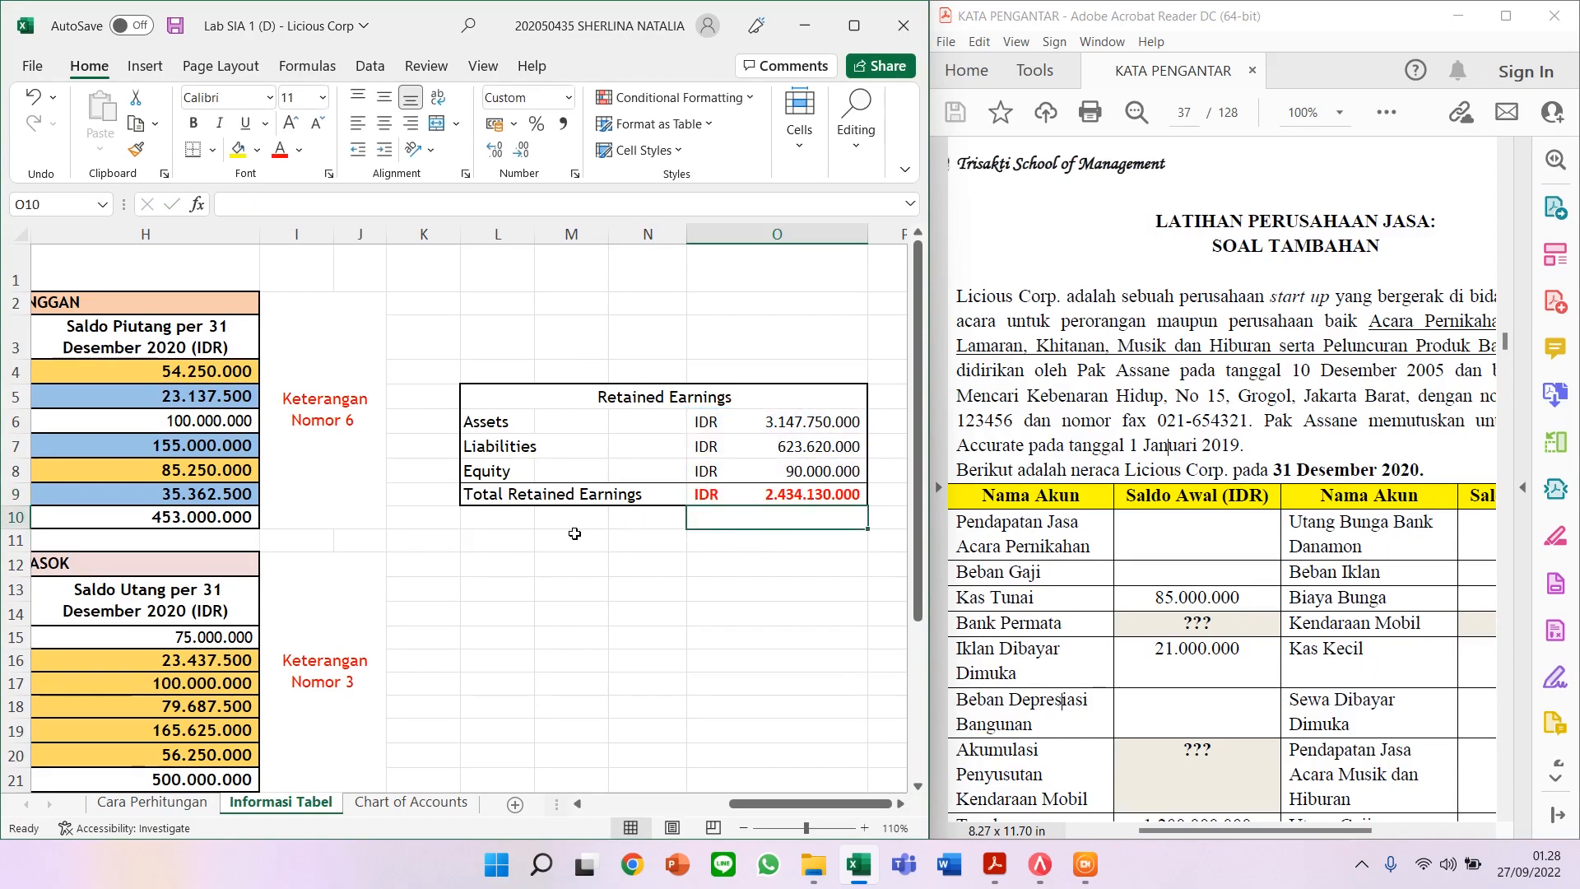
{"action": "left_click", "coordinate": [755, 493]}
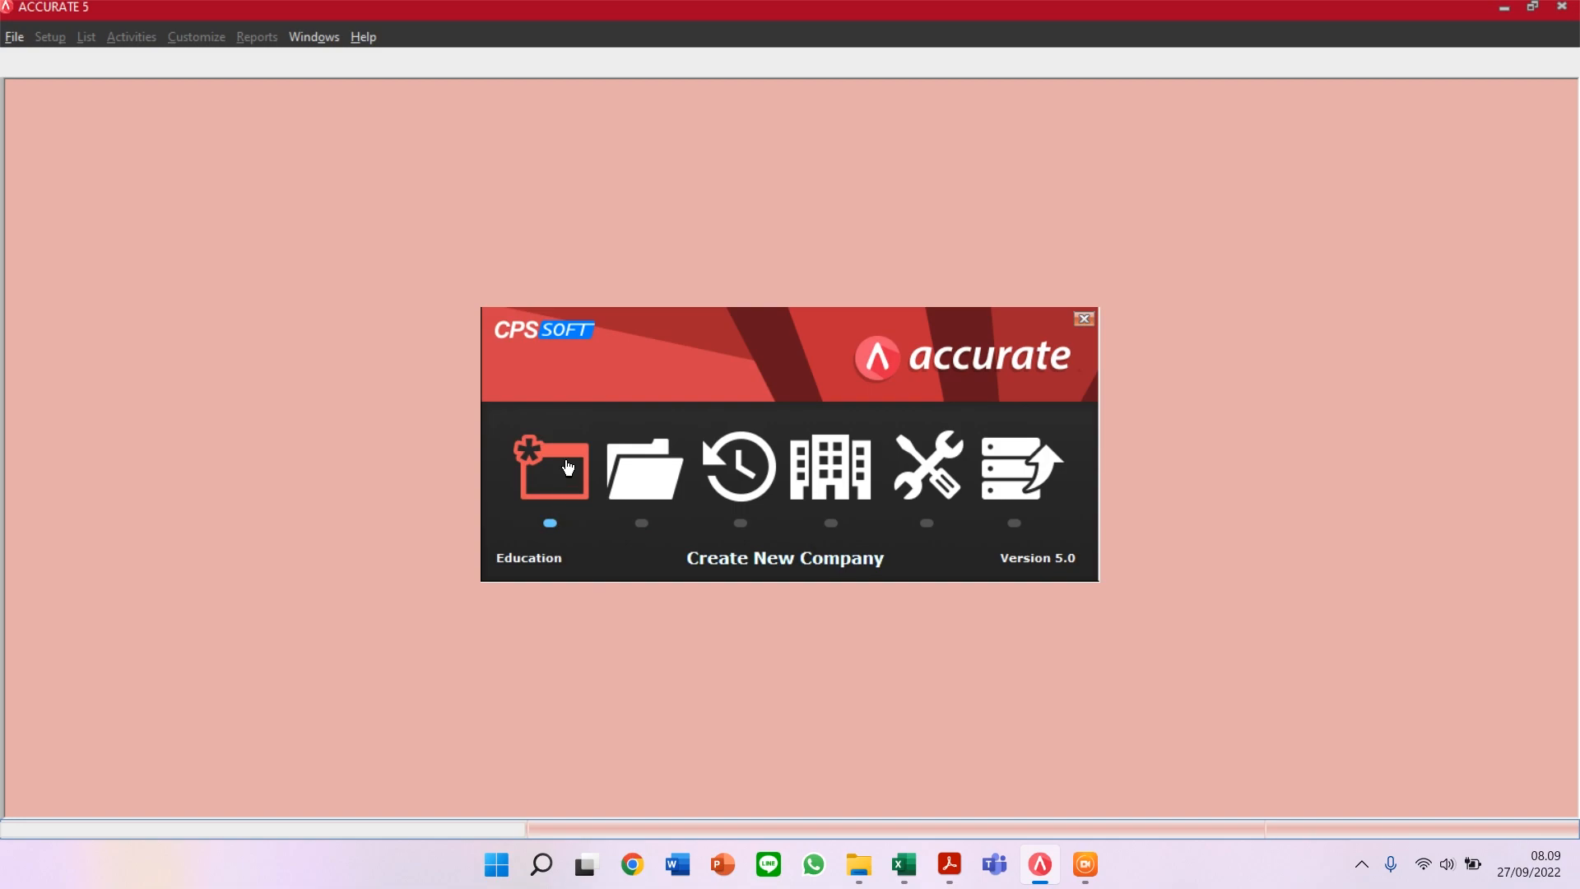
Step: Create the LICIOUS CORP_NAMA_NIM company database in D:\LS_ LAB SIA 1_HARI PUKUL_NAMA_NIM
{"action": "left_click", "coordinate": [568, 467]}
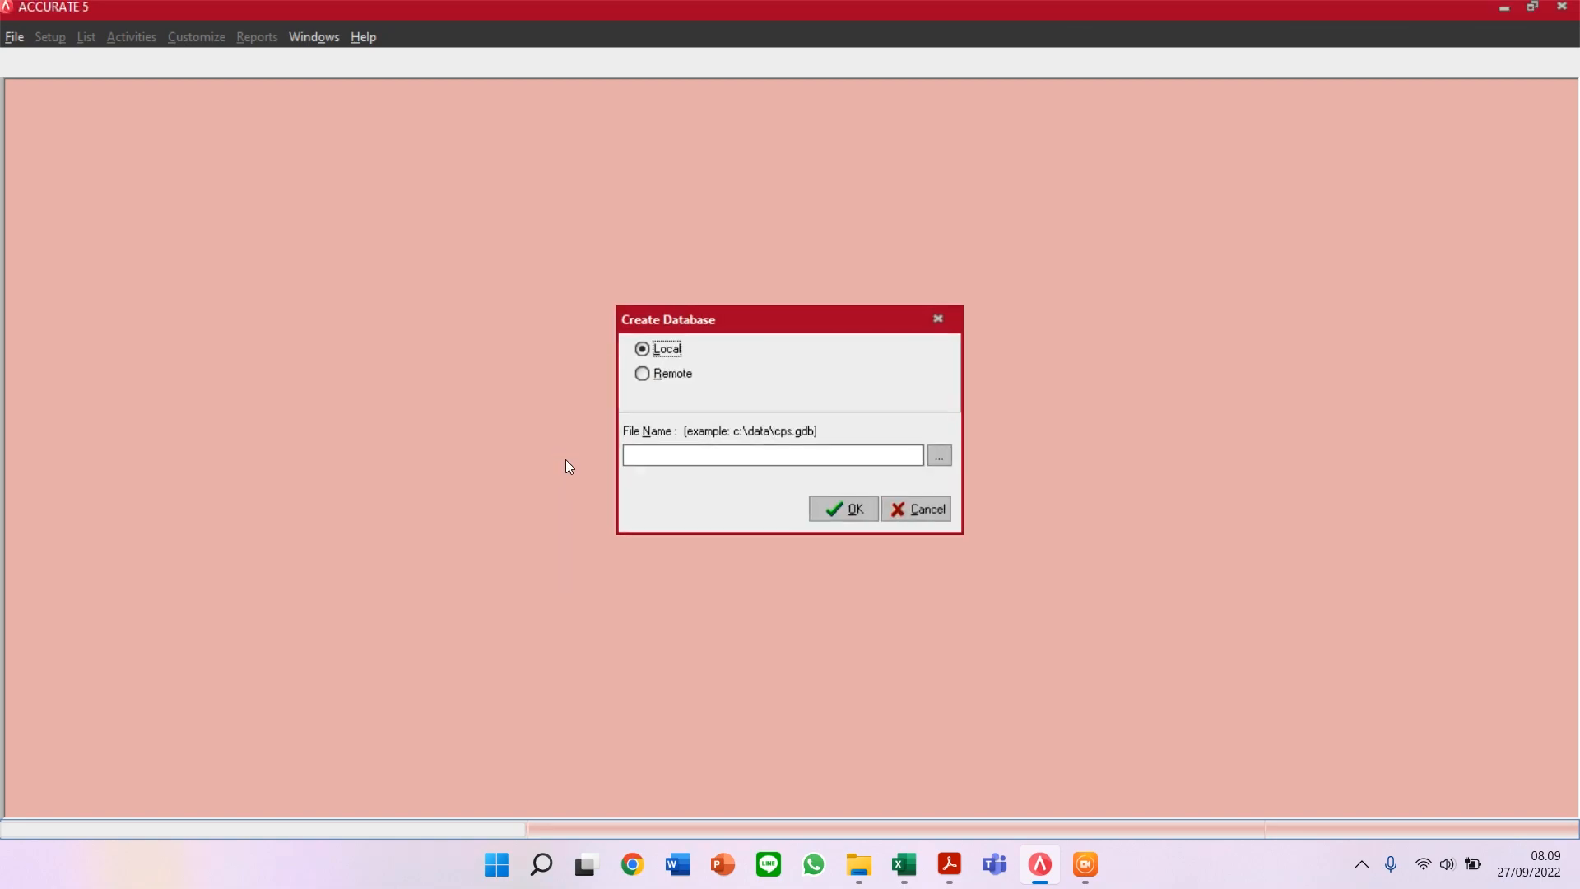
{"action": "left_click", "coordinate": [940, 457]}
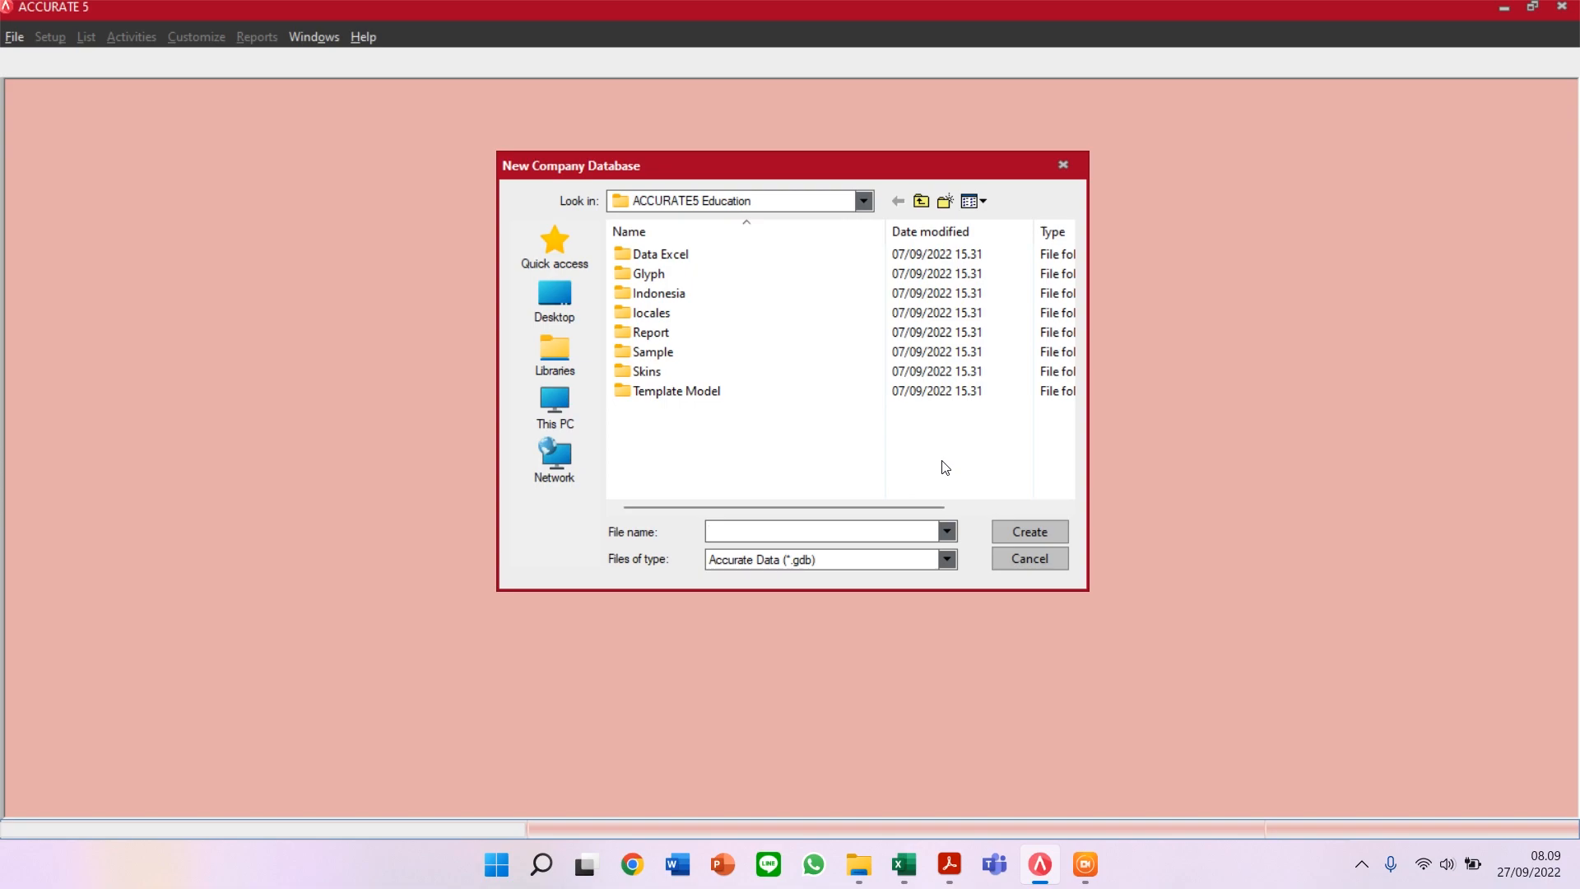
{"action": "left_click", "coordinate": [570, 418]}
{"action": "scroll", "coordinate": [687, 447], "scroll_direction": "down", "scroll_amount": 1}
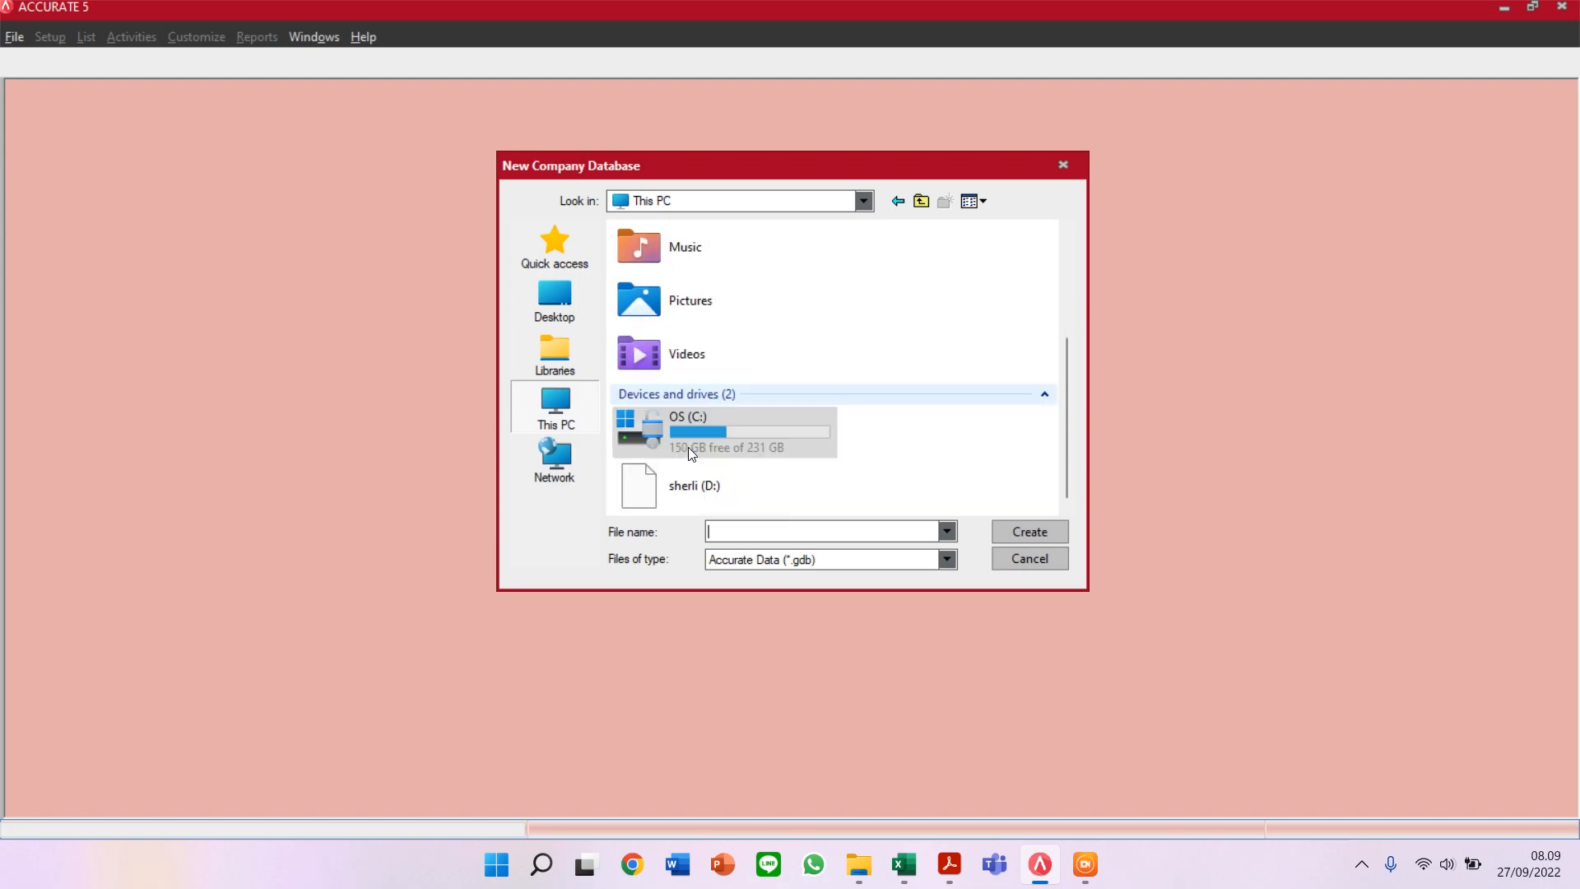
{"action": "double_click", "coordinate": [690, 494]}
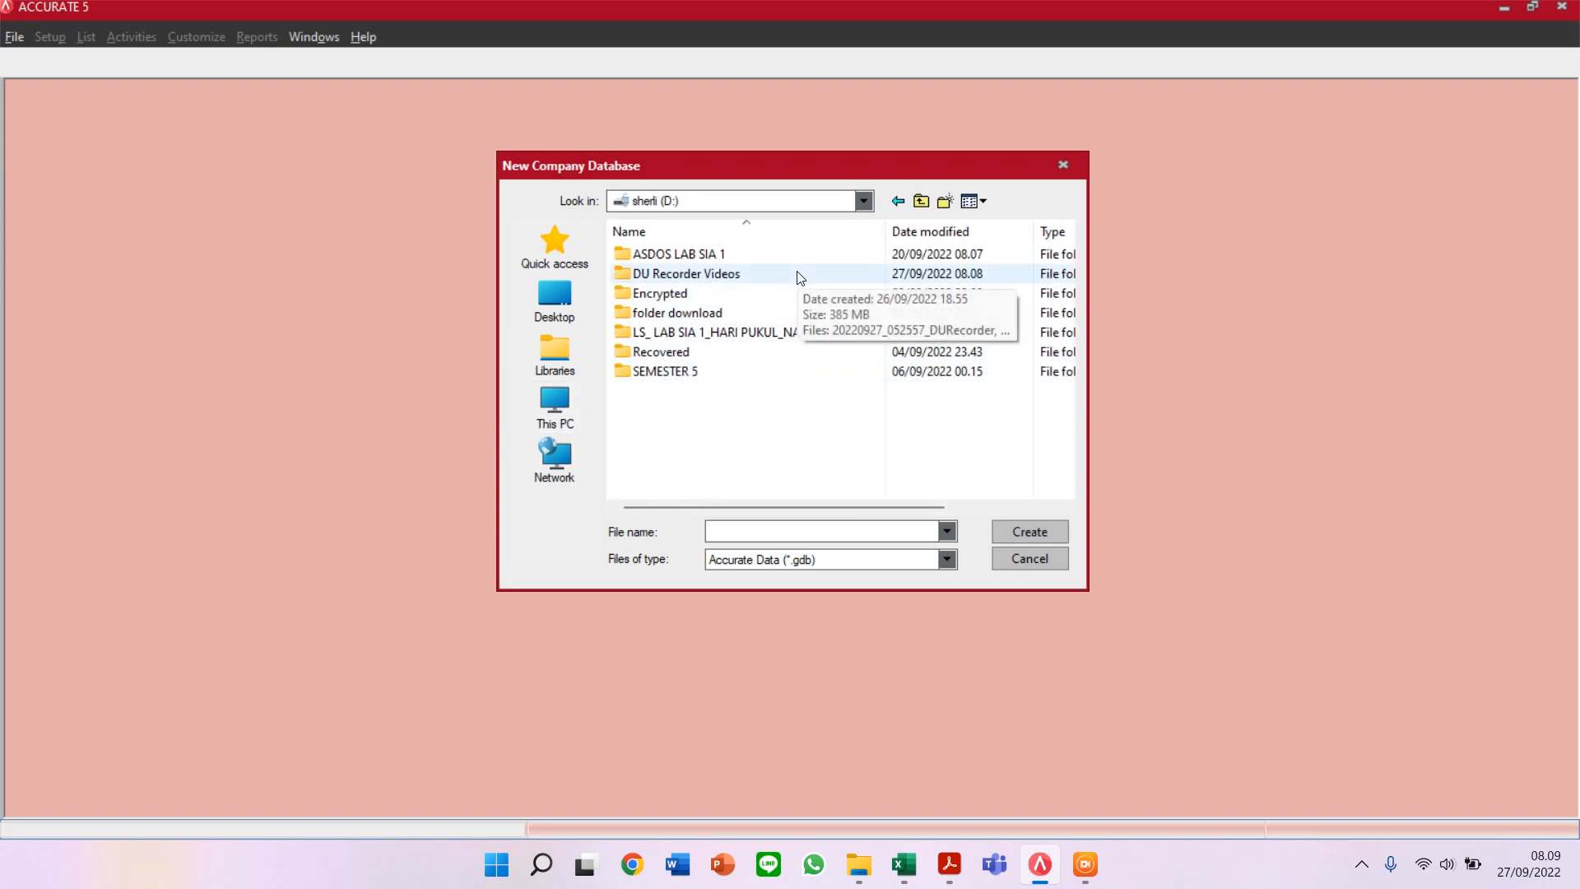
{"action": "double_click", "coordinate": [735, 332]}
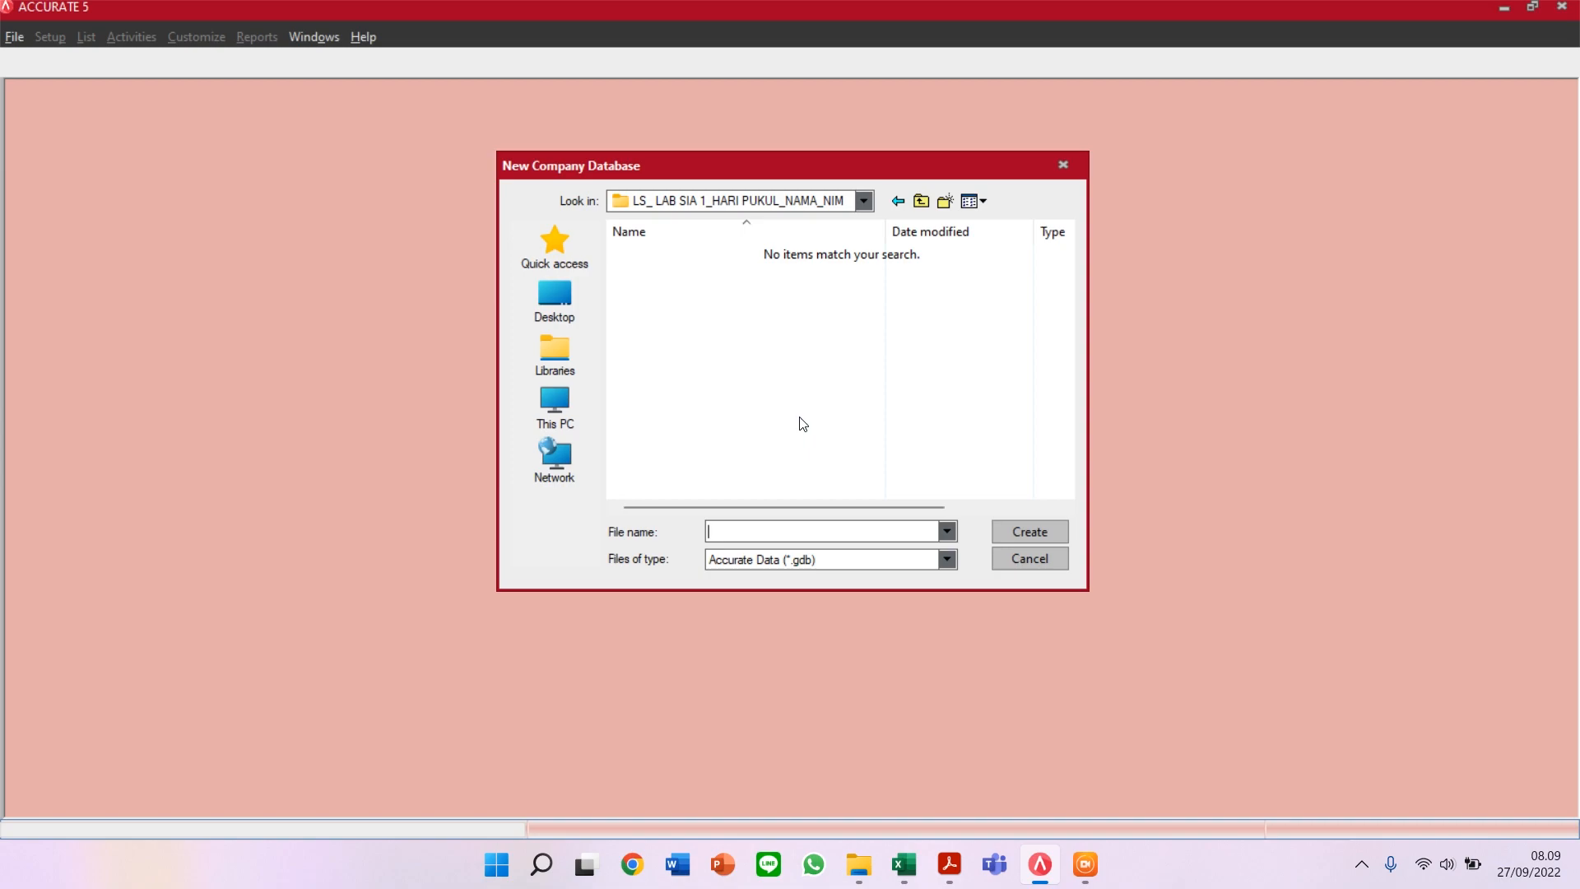
{"action": "type", "text": "LICIOUS CORP_NAMA_NIM"}
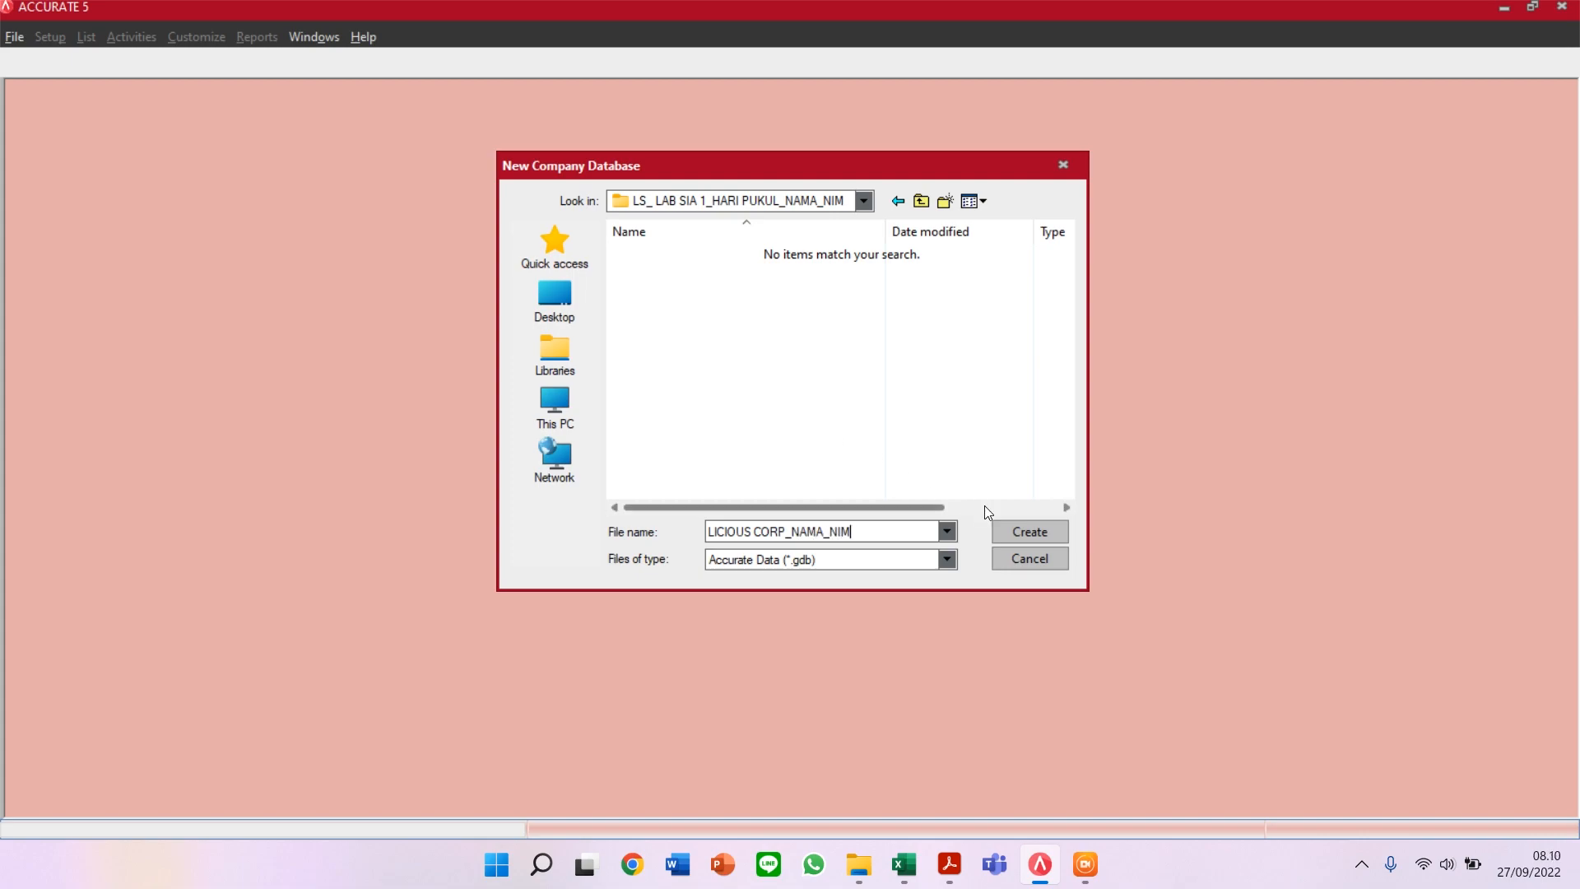
{"action": "left_click", "coordinate": [1038, 532]}
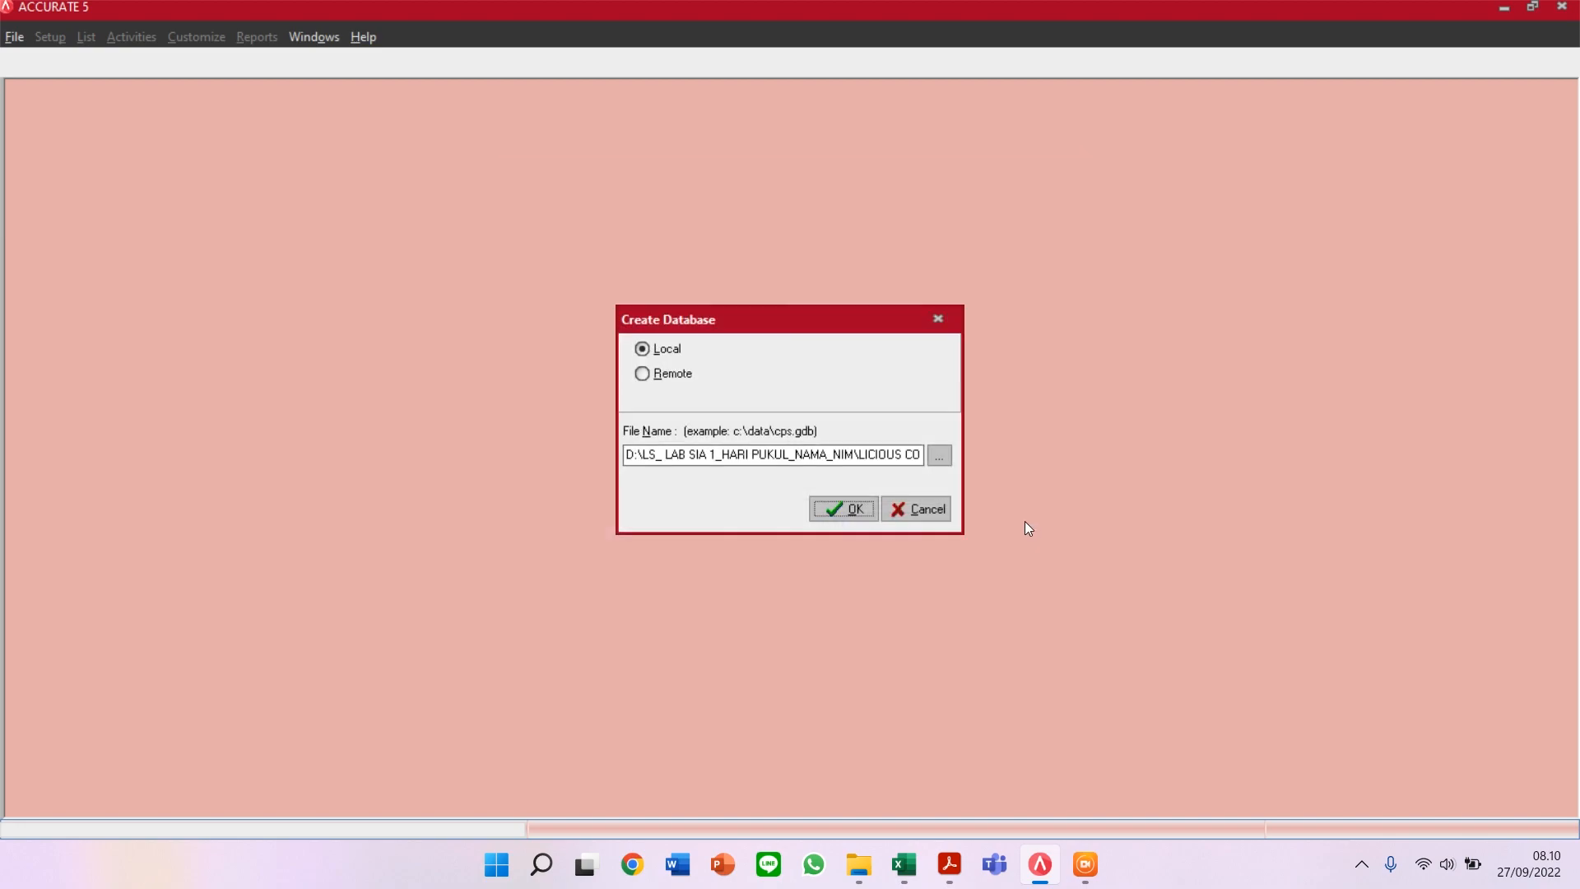
{"action": "left_click", "coordinate": [836, 512]}
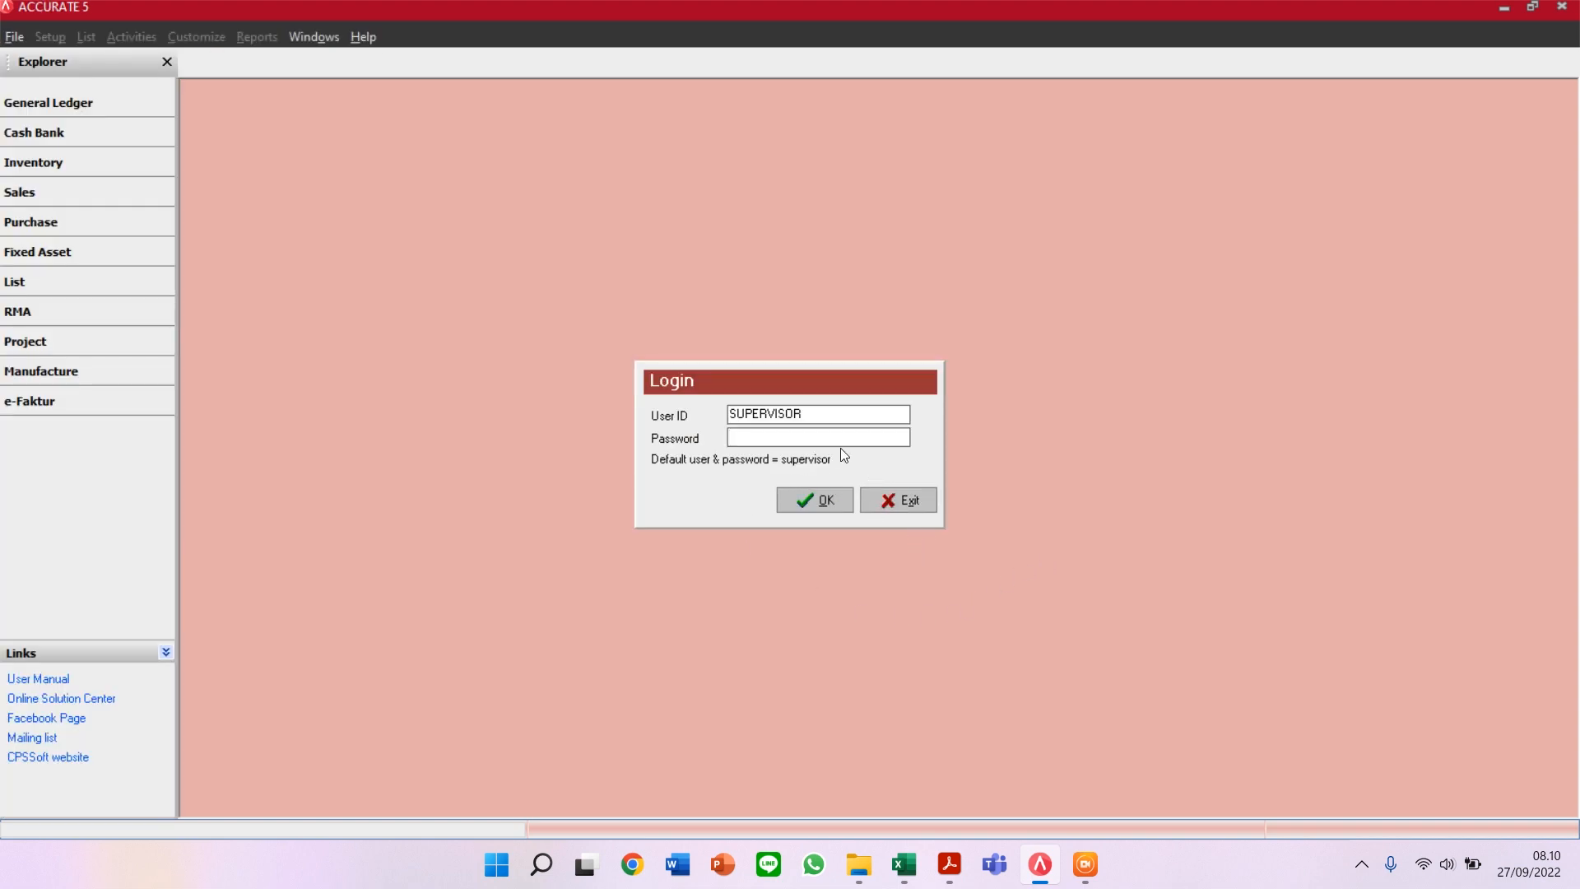
Step: Log in to the new company as SUPERVISOR with the default password
{"action": "type", "text": "supervisor"}
{"action": "left_click", "coordinate": [823, 500]}
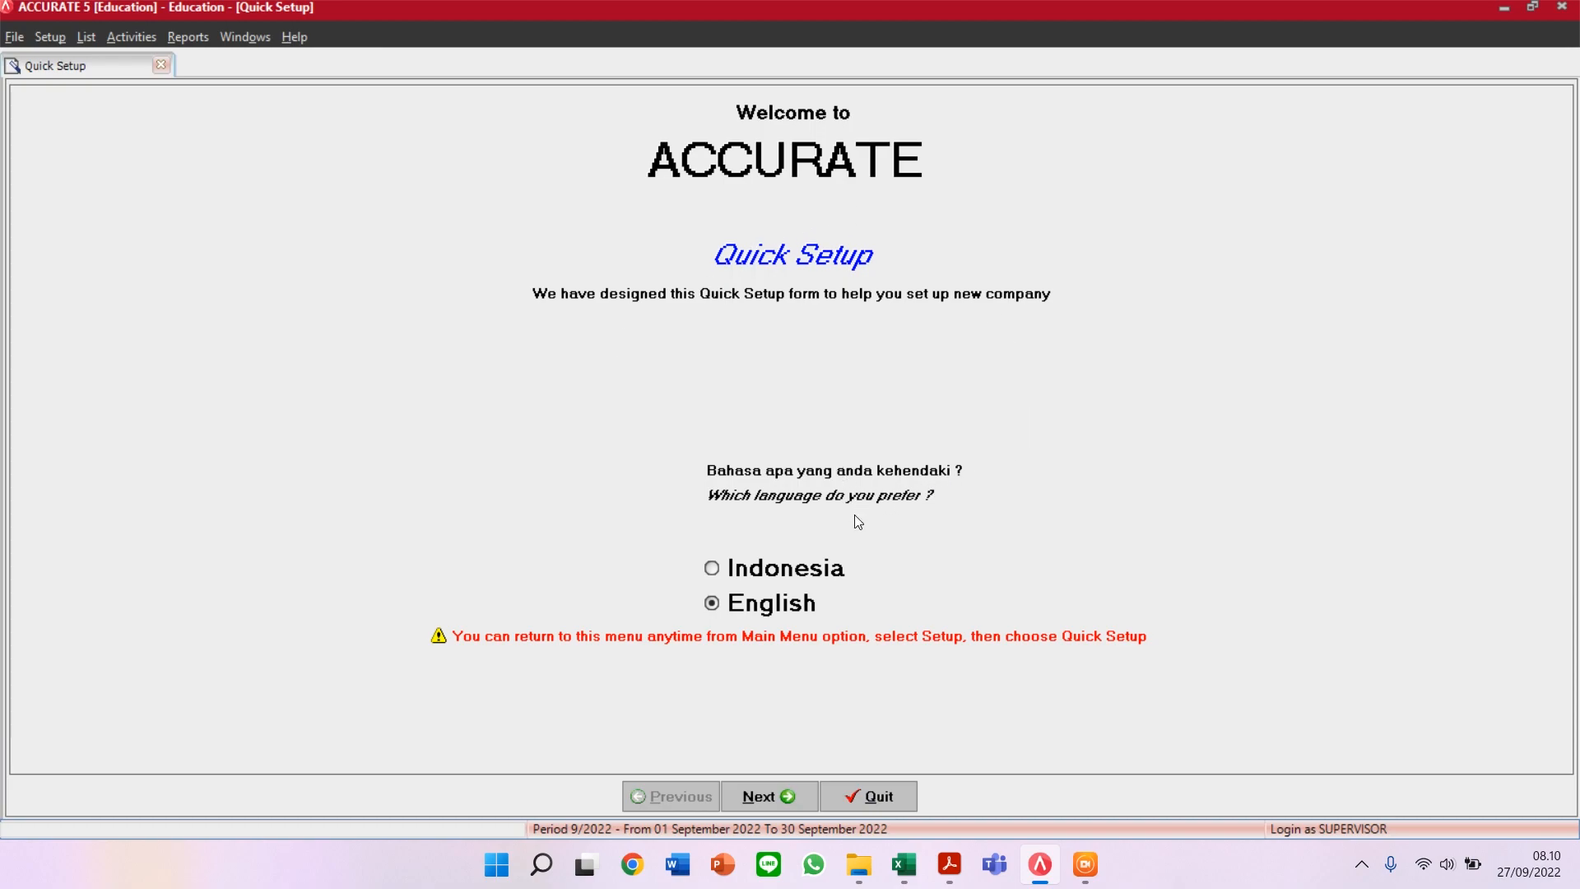
Step: Keep English as the language and choose Advance Setup instead of Basic Setup
{"action": "left_click", "coordinate": [816, 607]}
{"action": "left_click", "coordinate": [778, 785]}
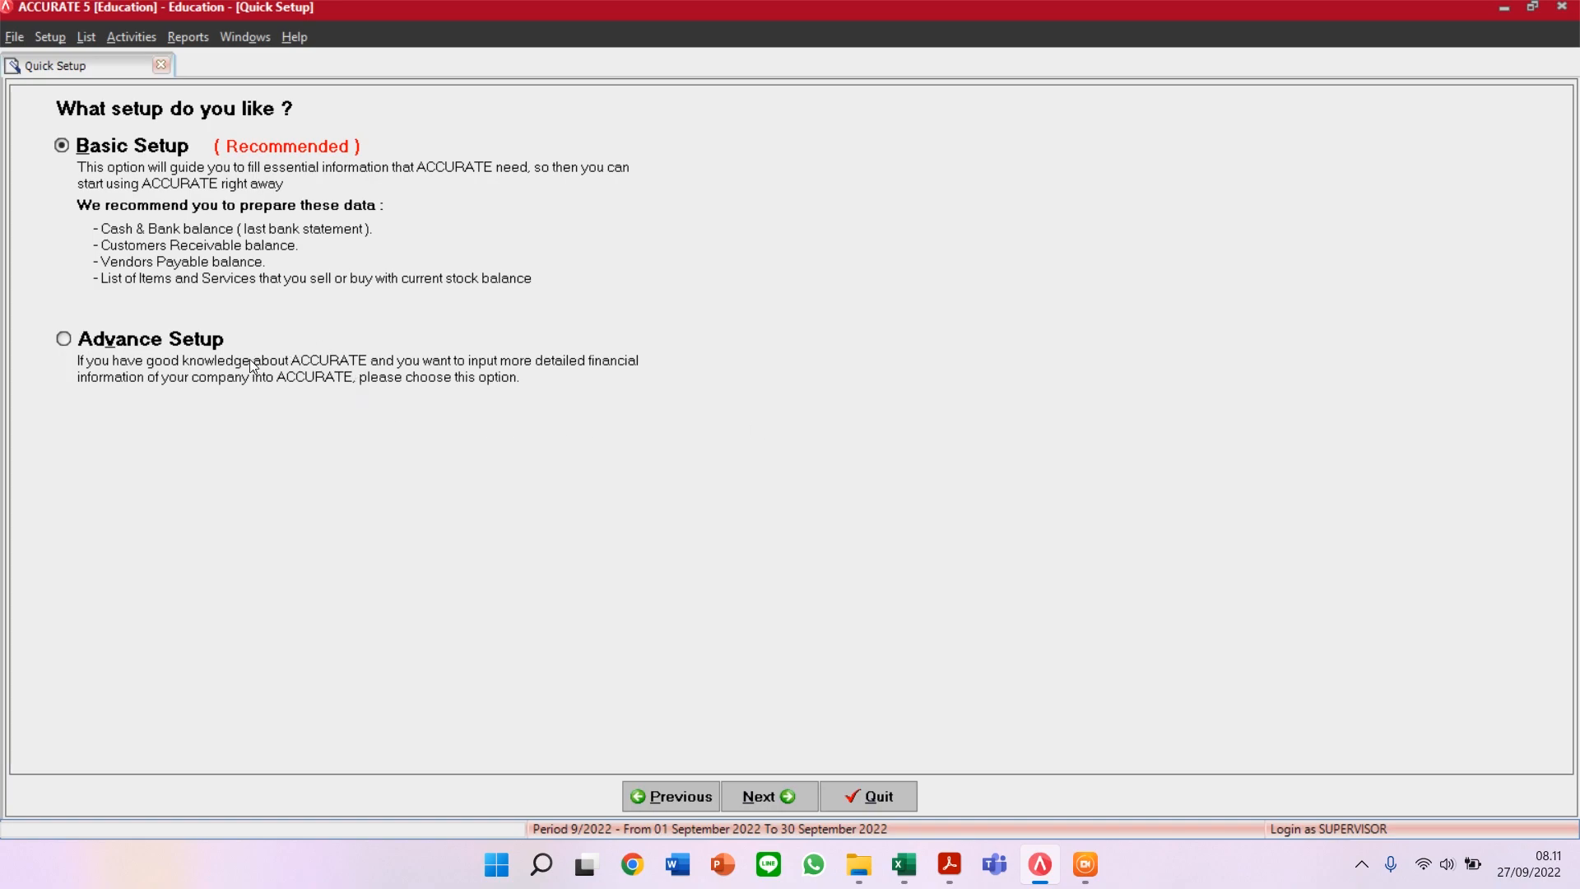
{"action": "left_click", "coordinate": [177, 351]}
Step: Advance to the Currency step and snap Accurate to the right half beside the balance sheet PDF
{"action": "left_click", "coordinate": [793, 792]}
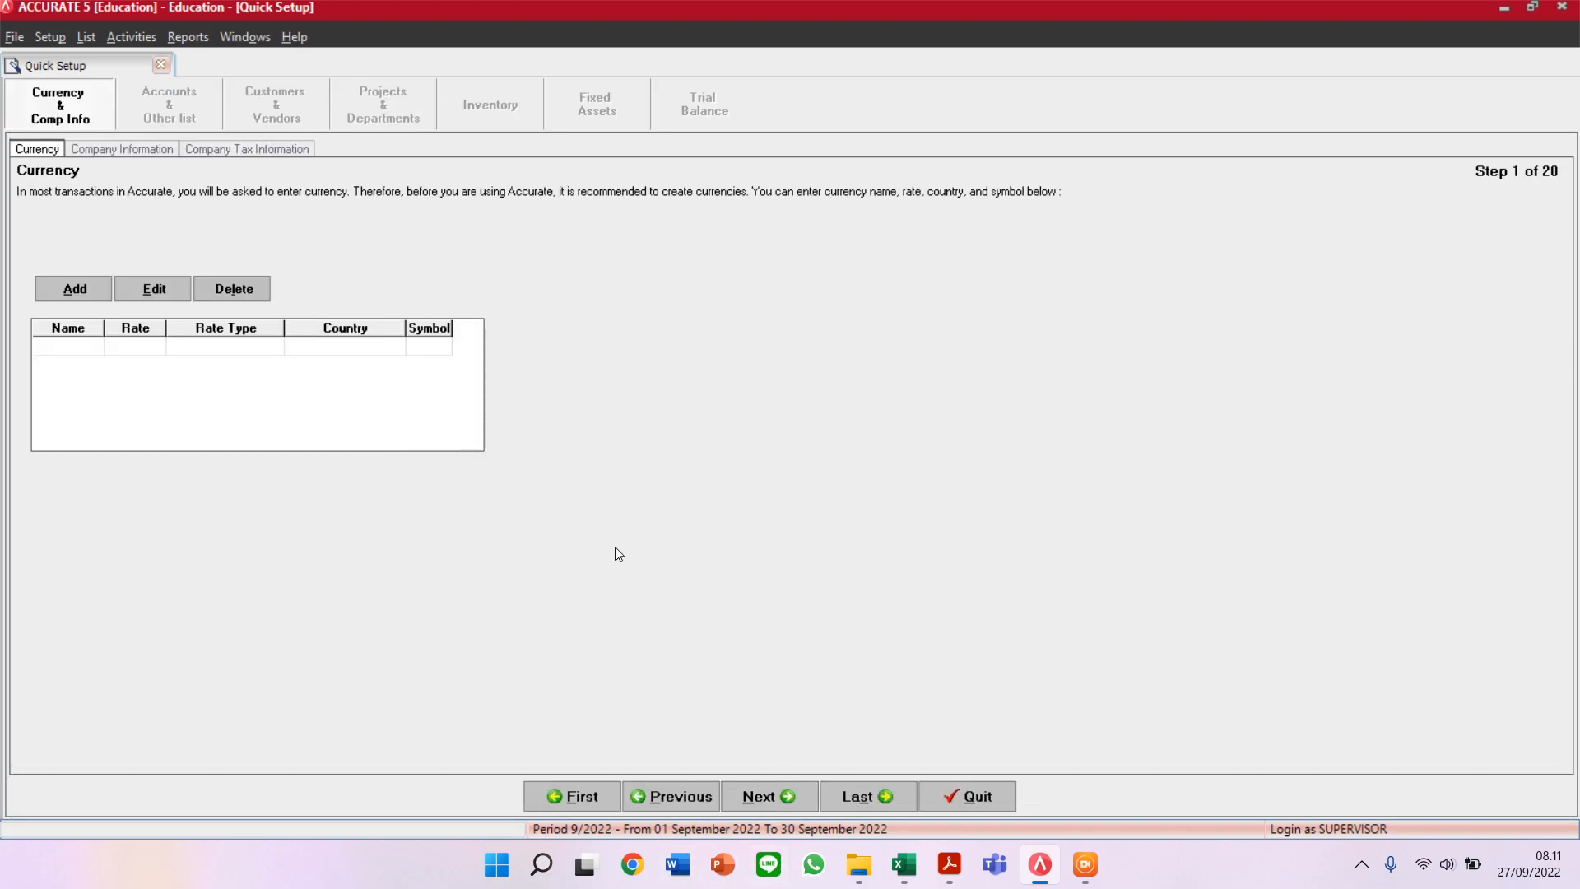
{"action": "left_click", "coordinate": [75, 347]}
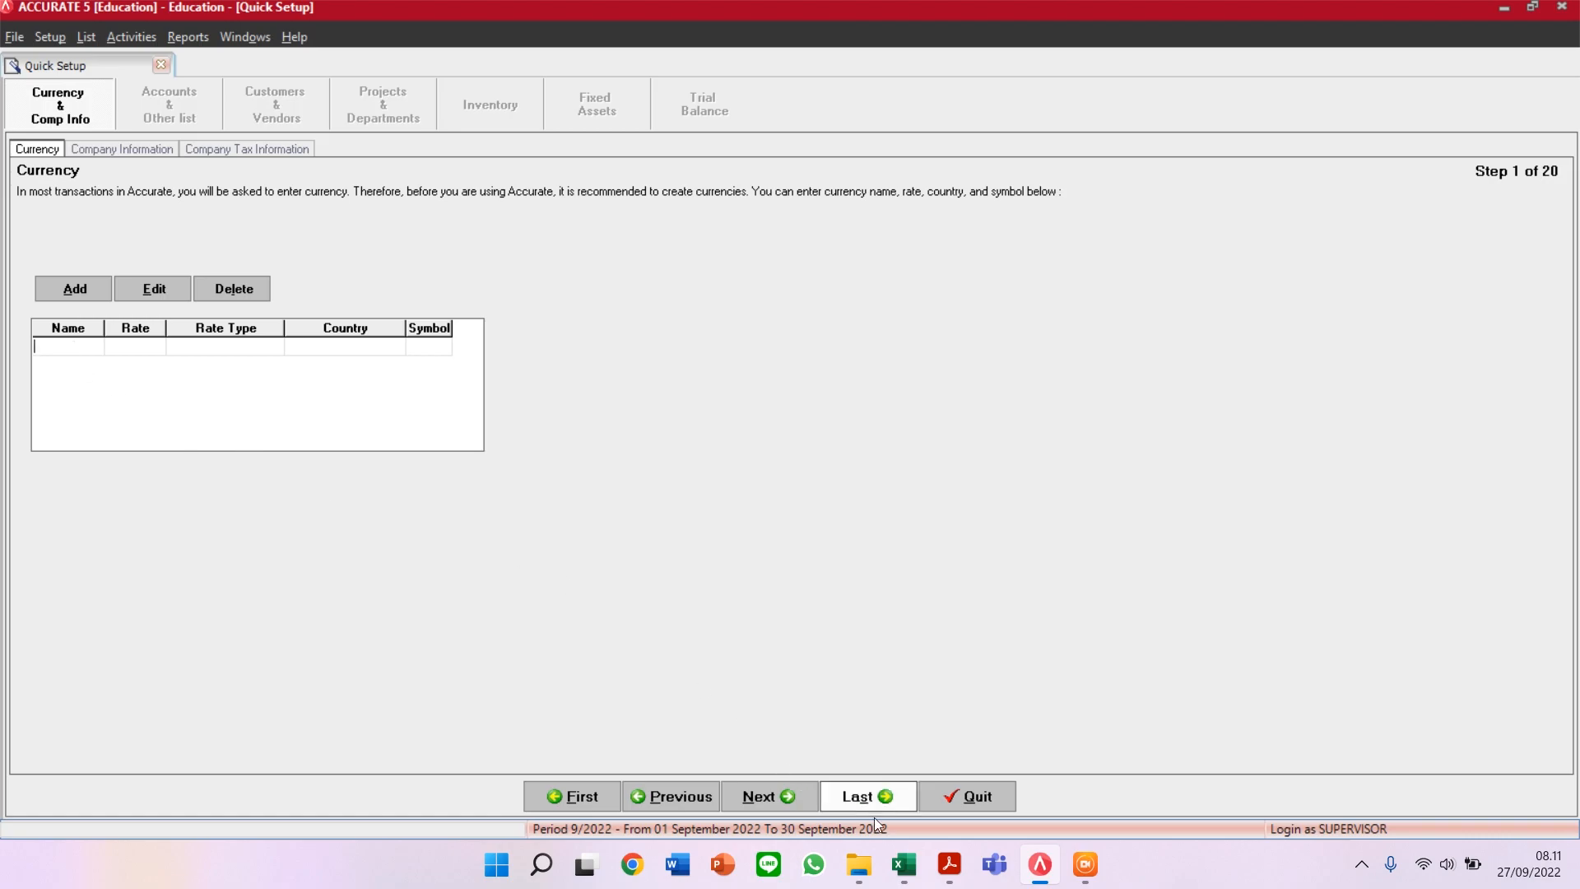
{"action": "left_click", "coordinate": [950, 864]}
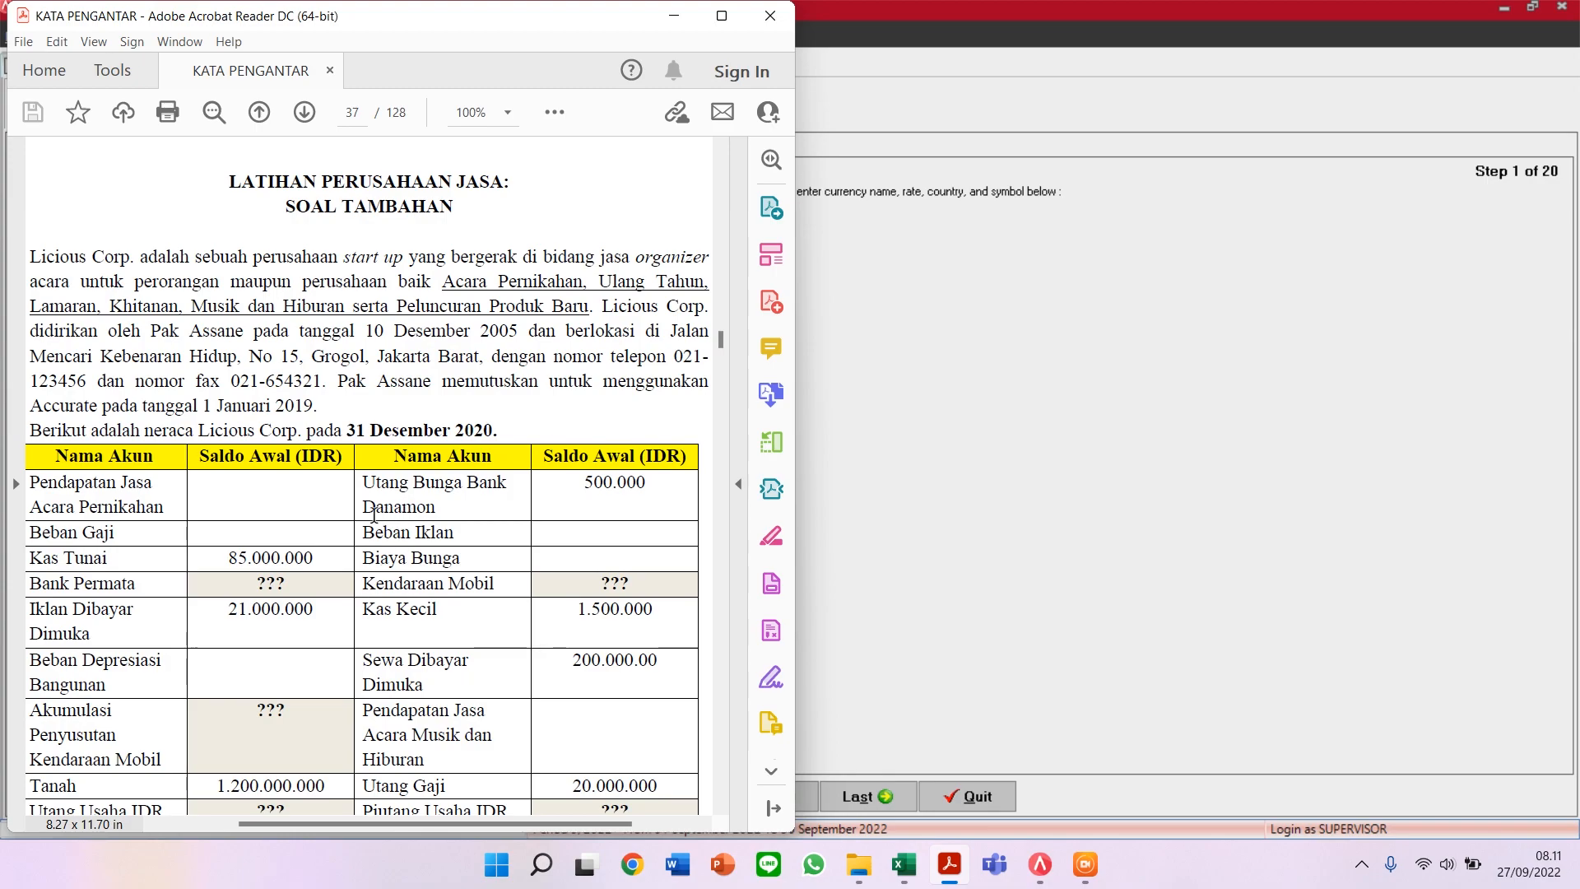
{"action": "left_click_drag", "start_coordinate": [203, 458], "coordinate": [348, 454]}
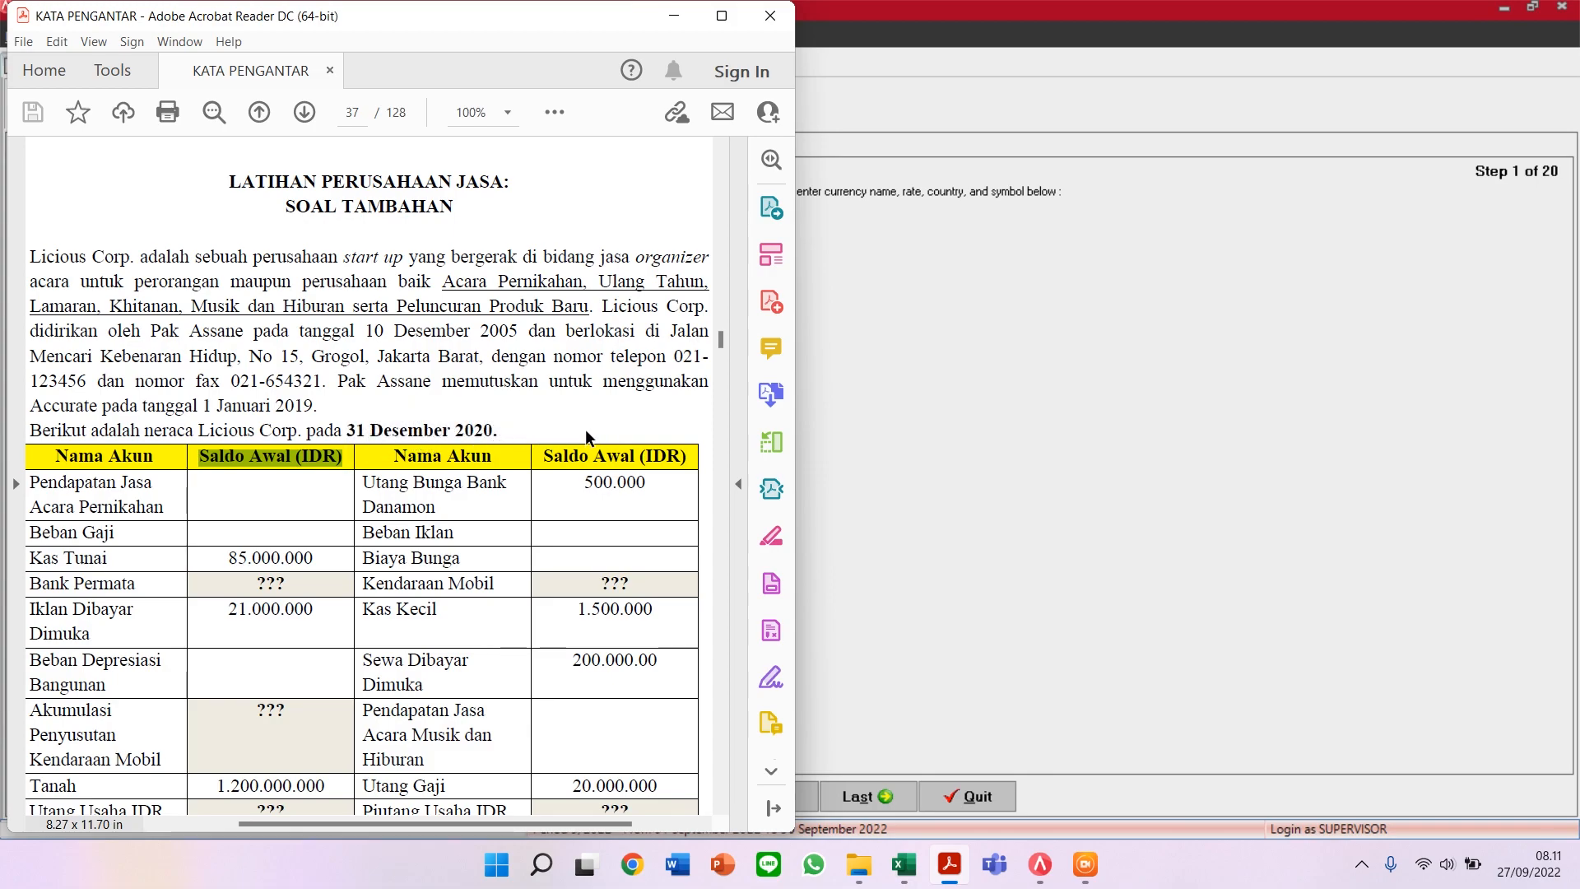
{"action": "left_click", "coordinate": [1109, 403]}
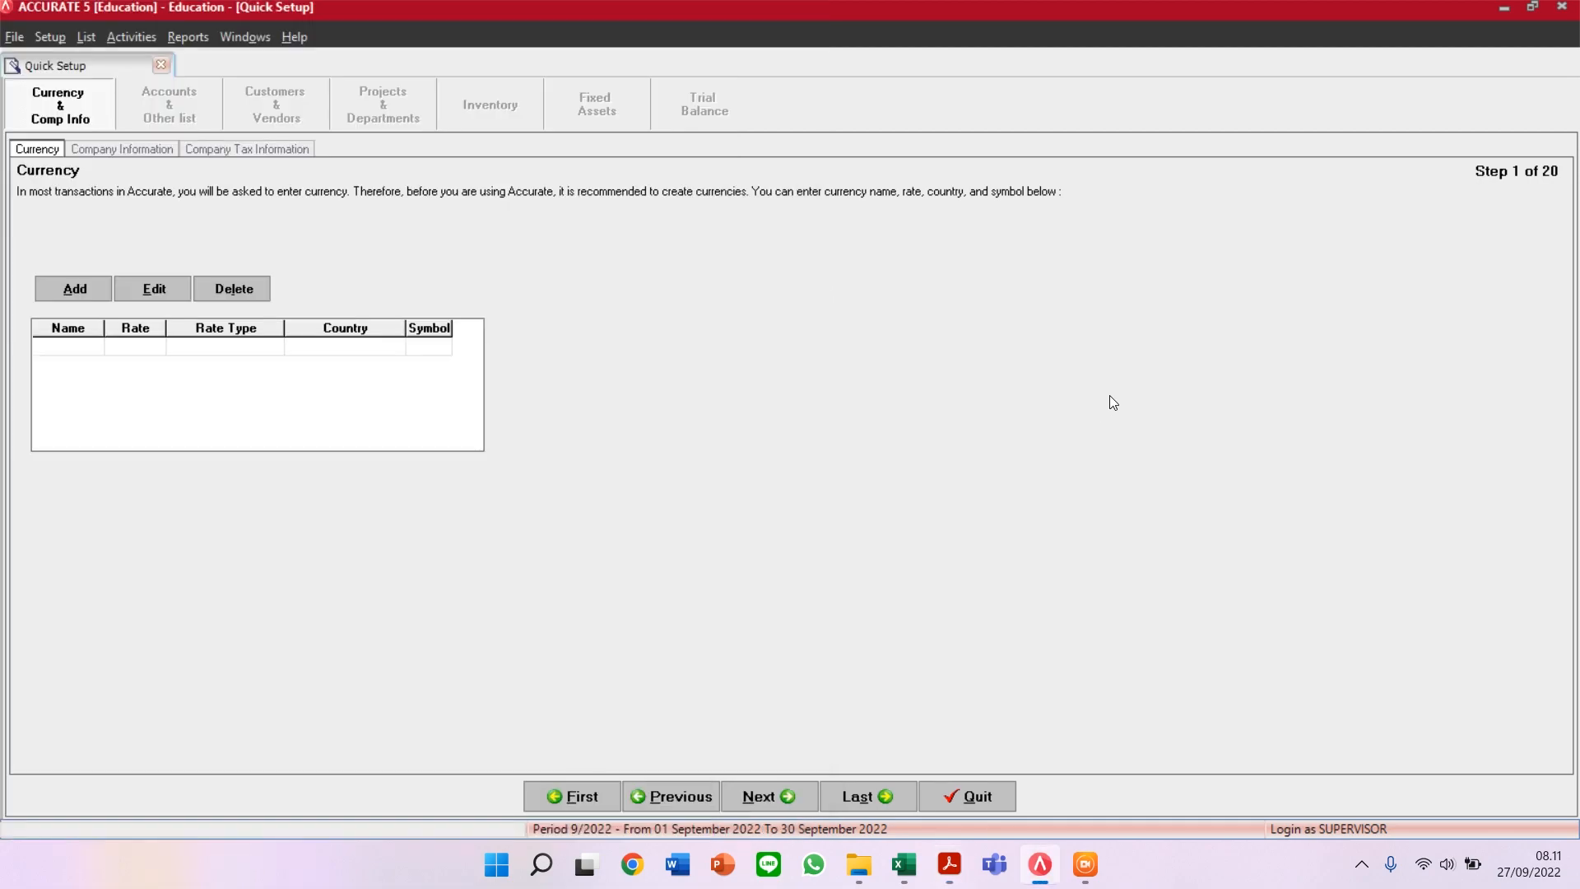
{"action": "key", "text": "super+Right"}
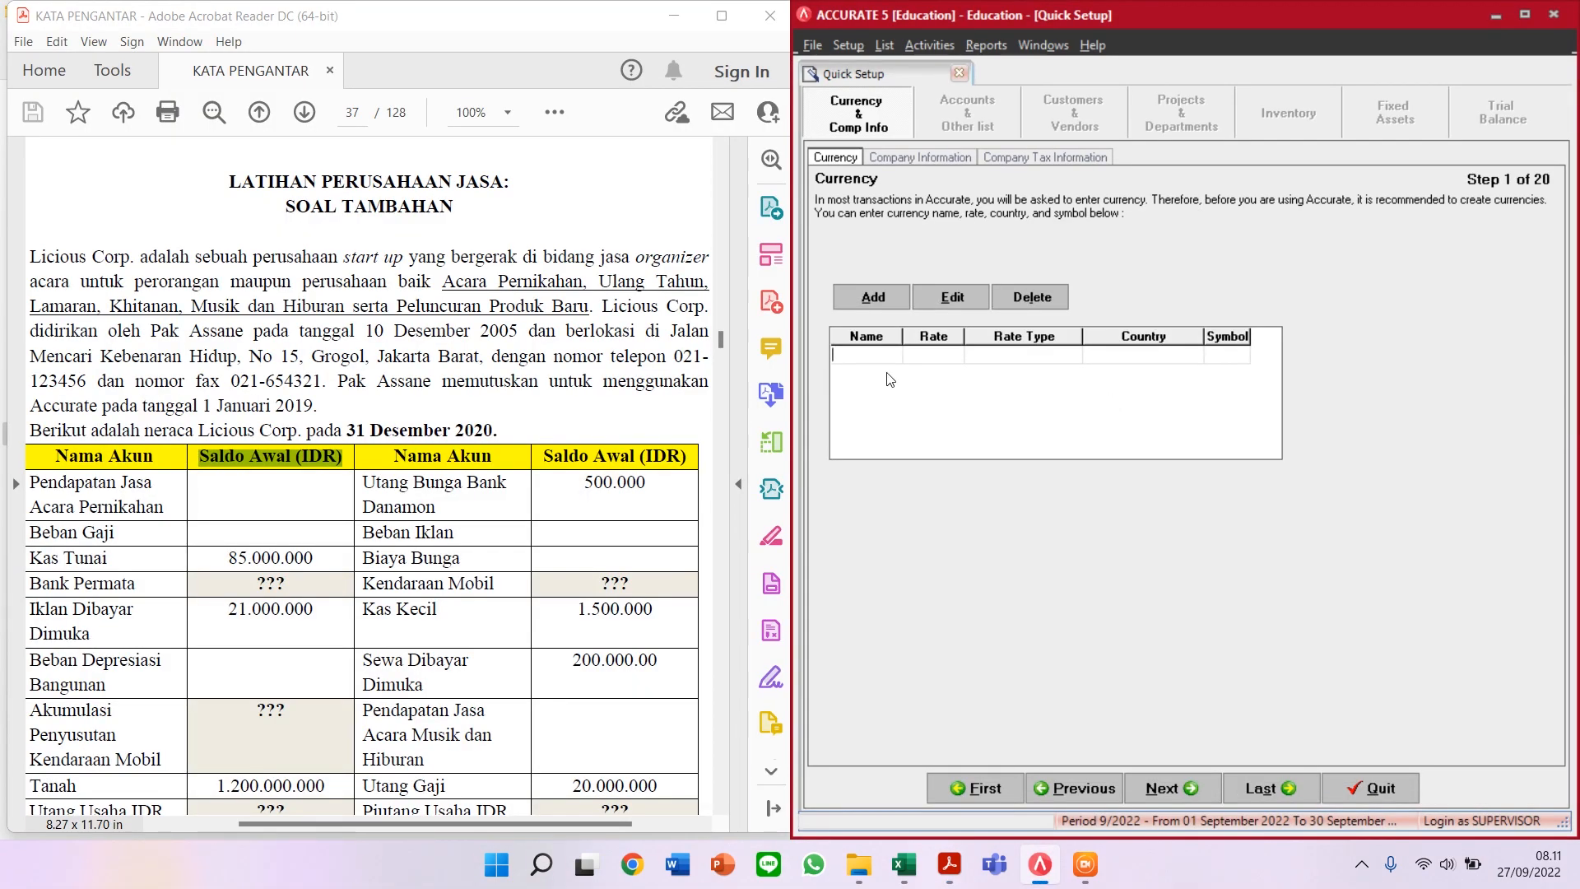
Step: Add the IDR currency with rate 1, country INDONESIA and symbol IDR, discarding the extra blank row
{"action": "type", "text": "IDR"}
{"action": "key", "text": "Tab"}
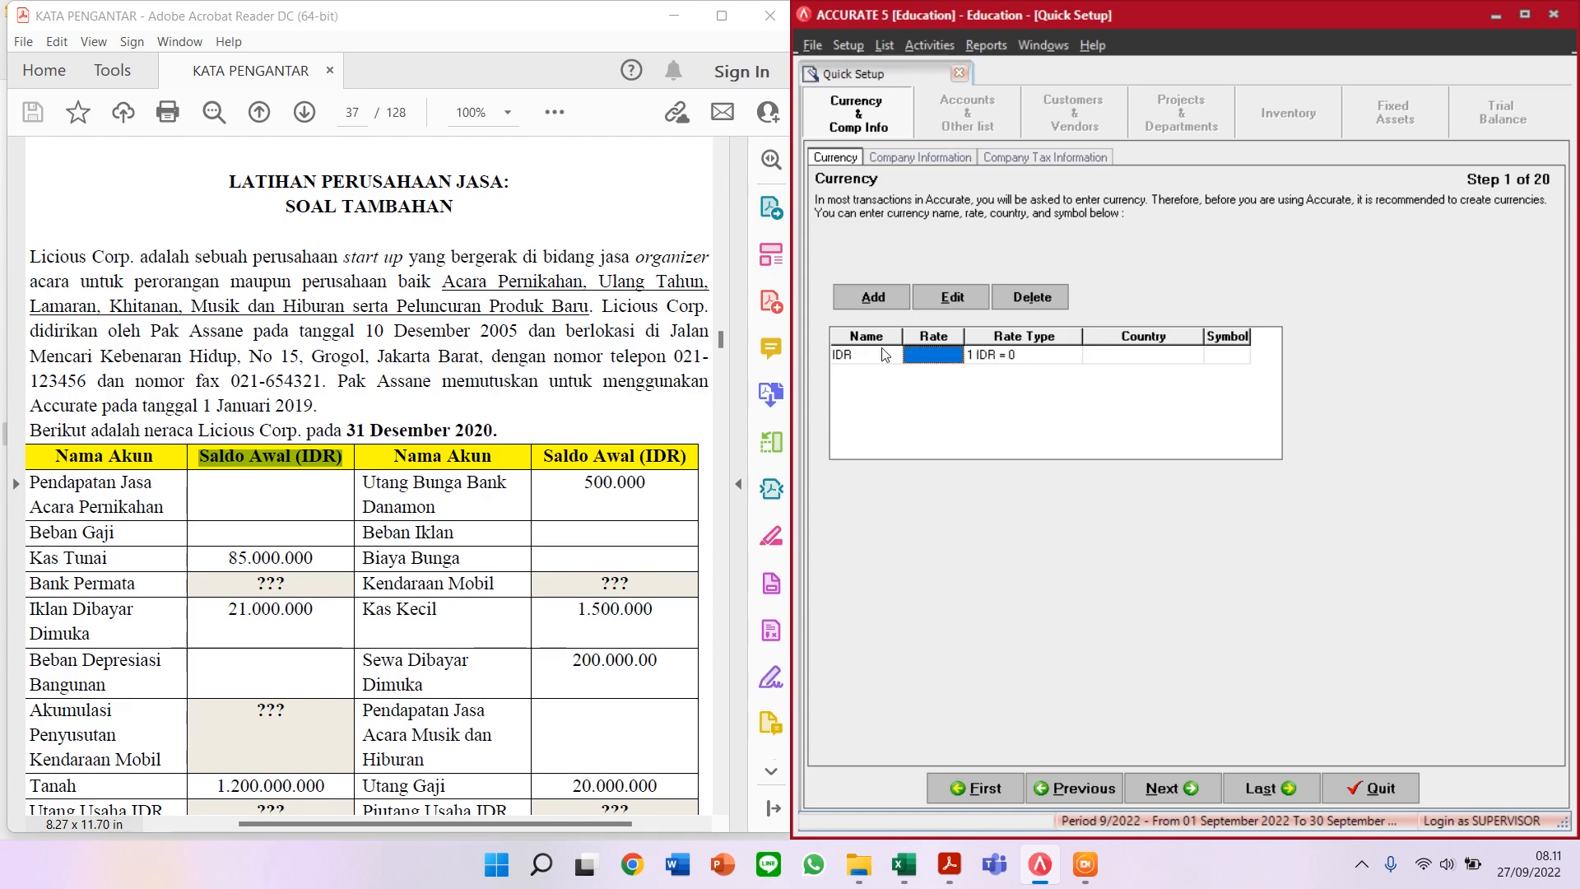
{"action": "type", "text": "1"}
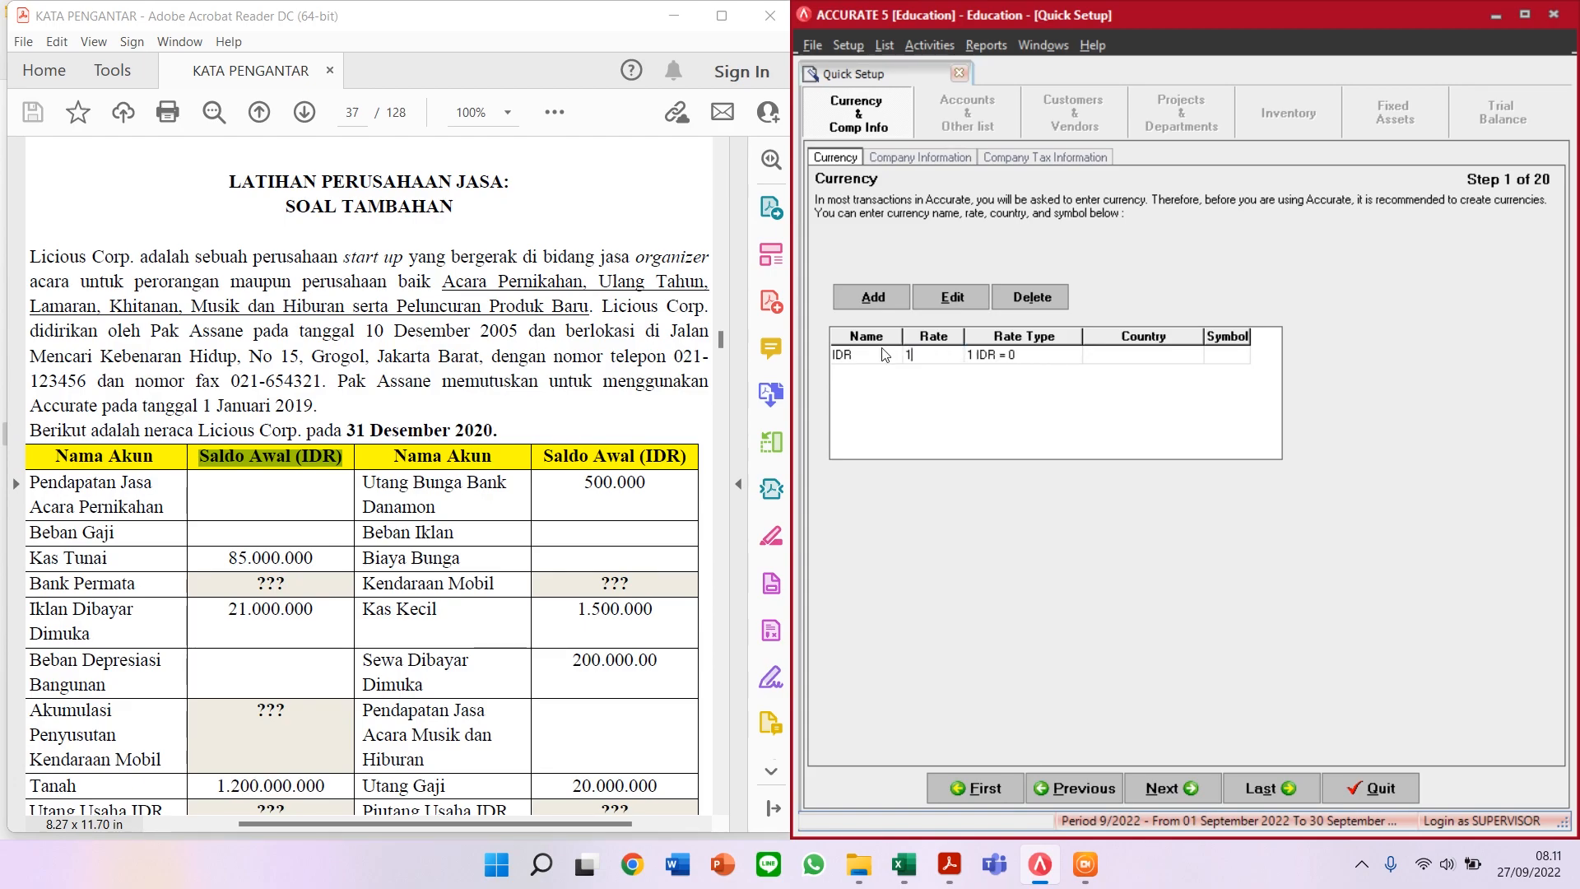
{"action": "key", "text": "Tab"}
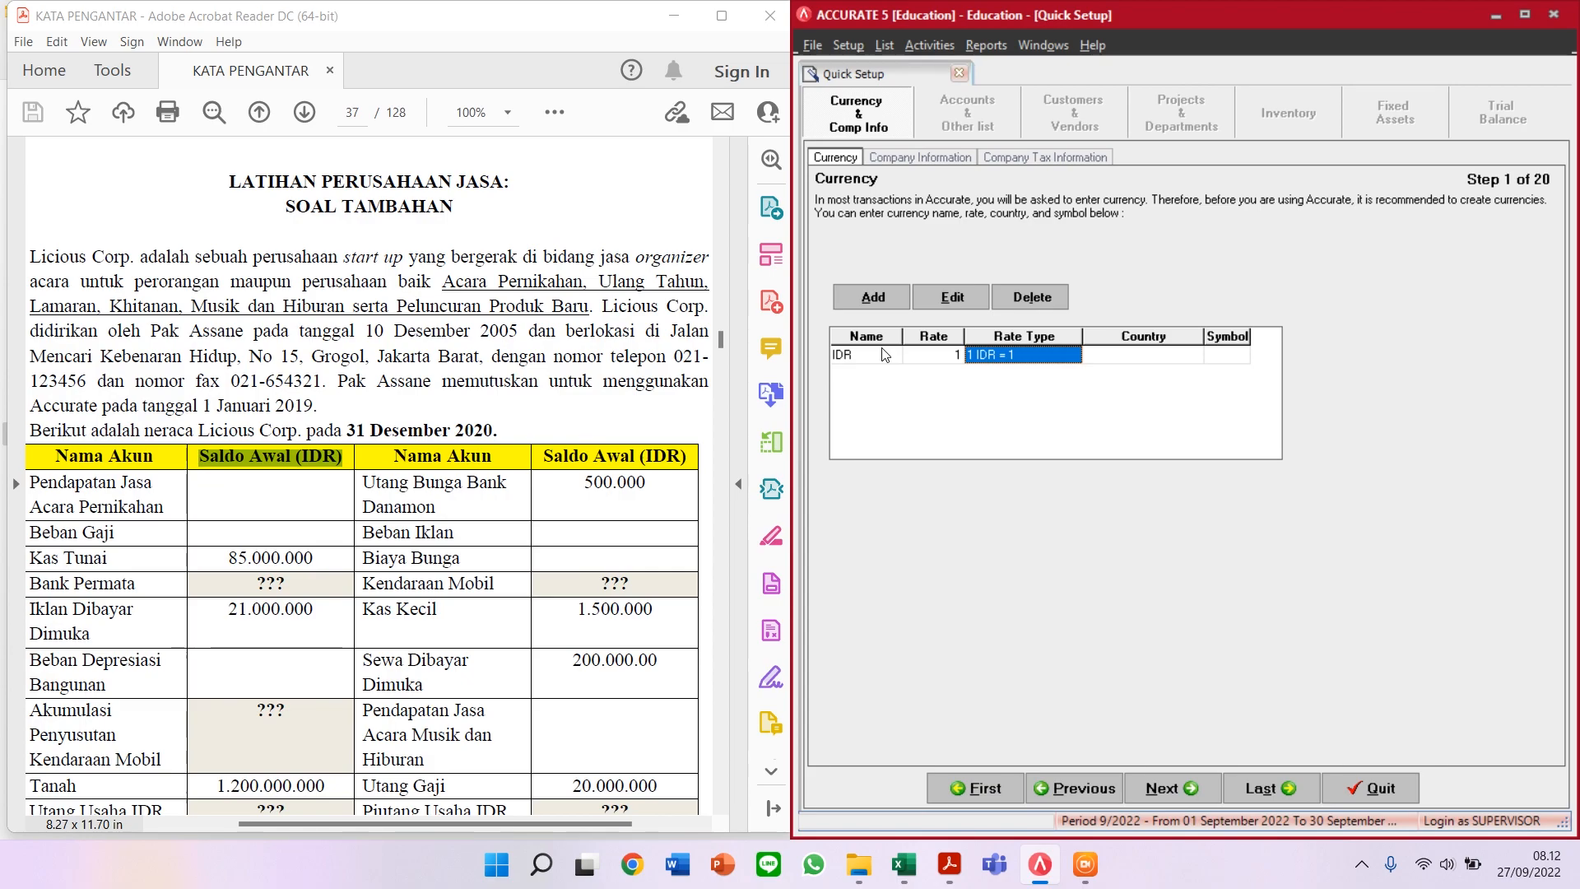
{"action": "key", "text": "Tab"}
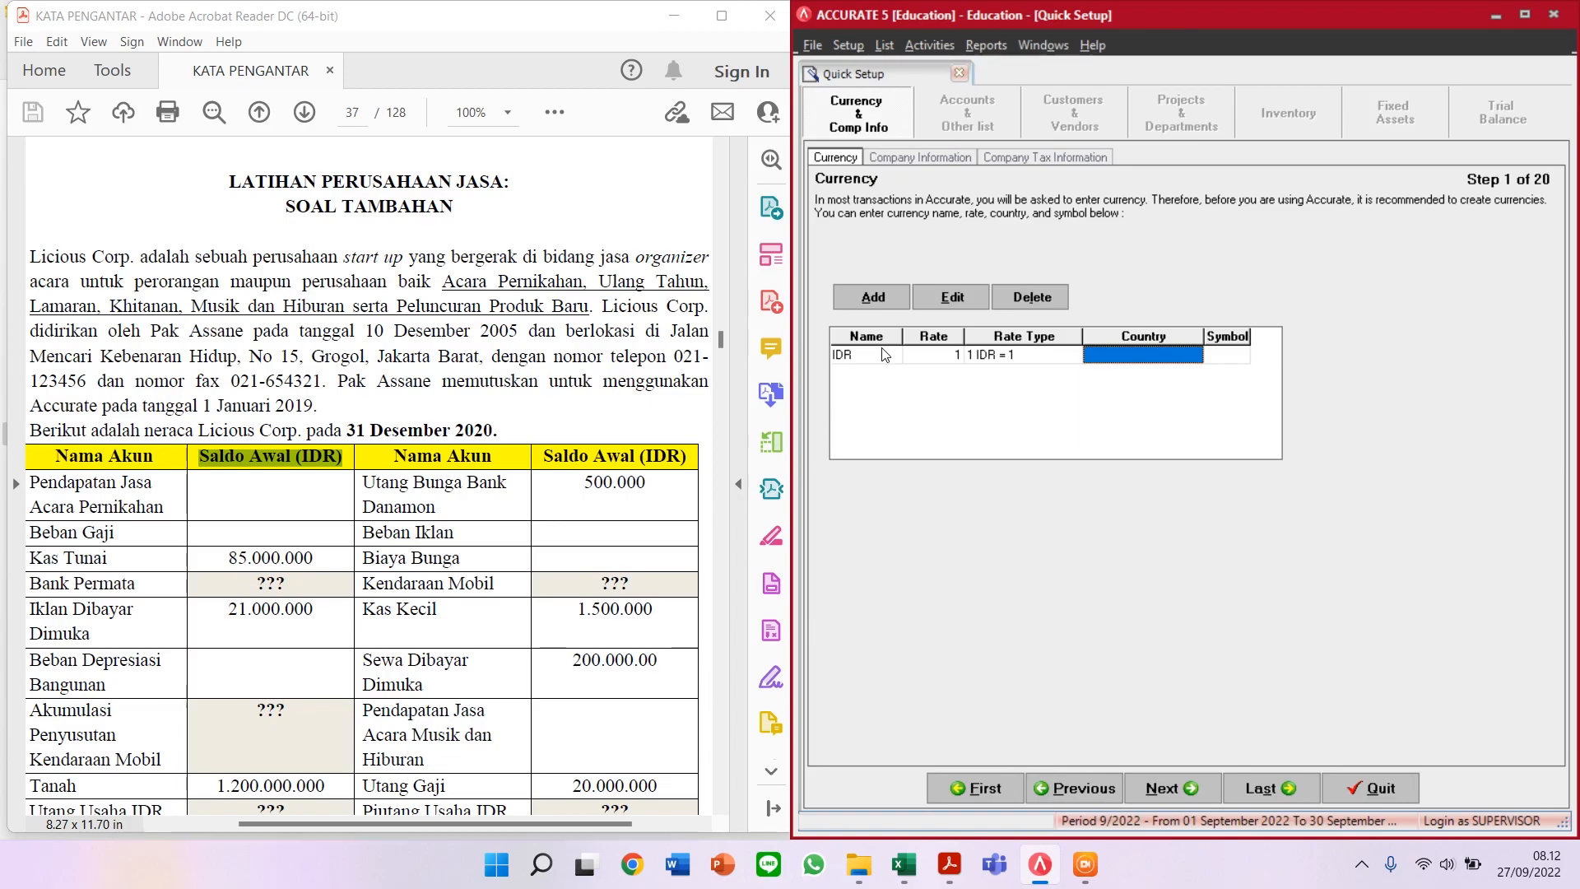
{"action": "type", "text": "INDONESIA"}
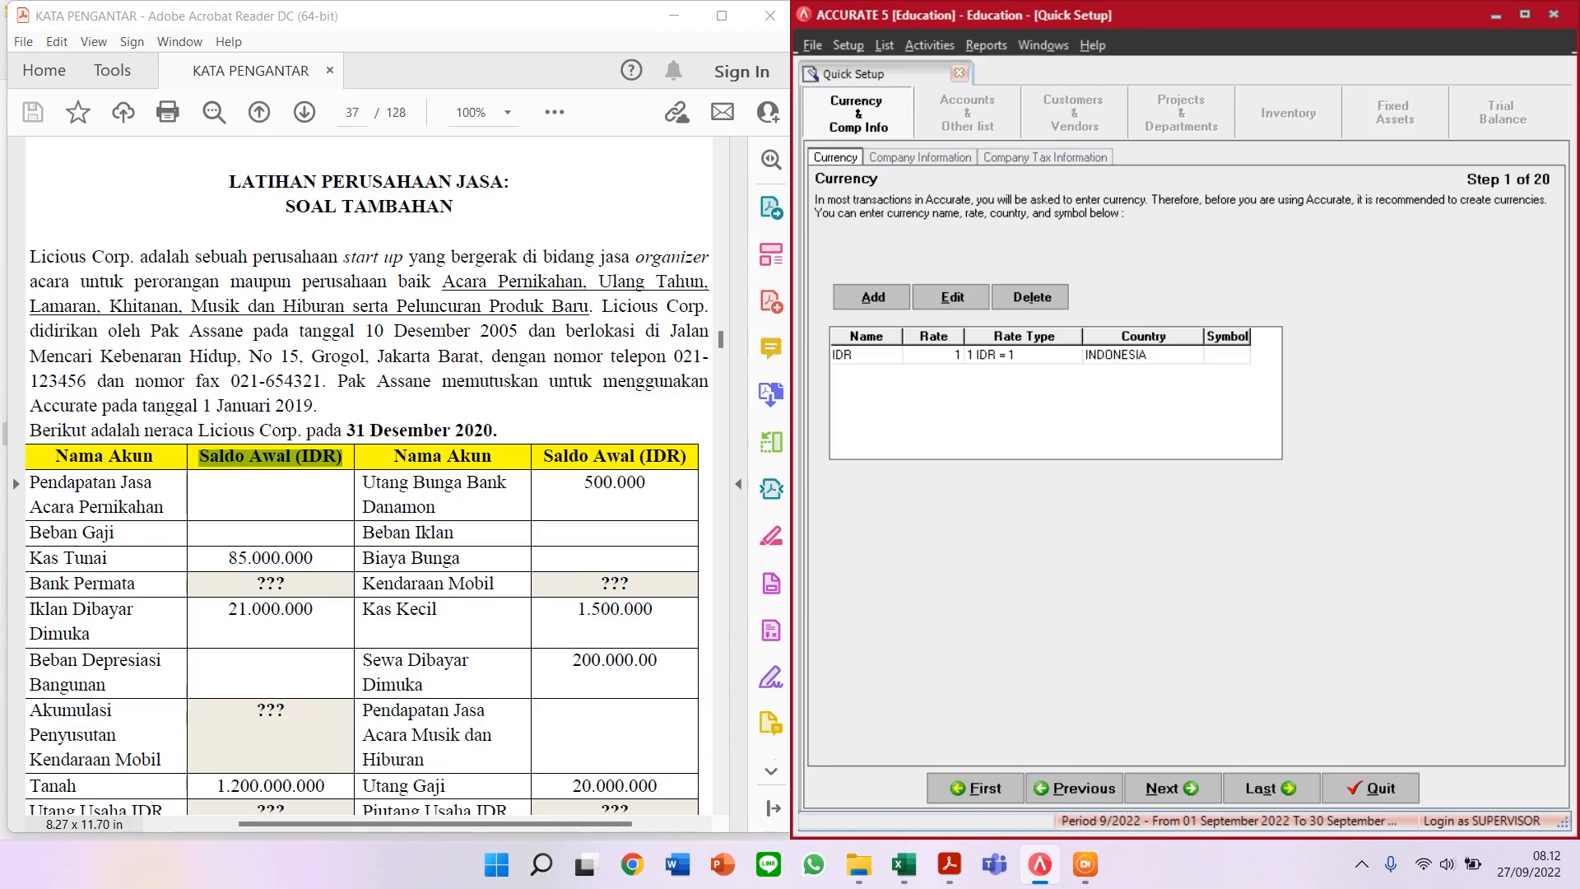
{"action": "key", "text": "Tab"}
{"action": "type", "text": "IDR"}
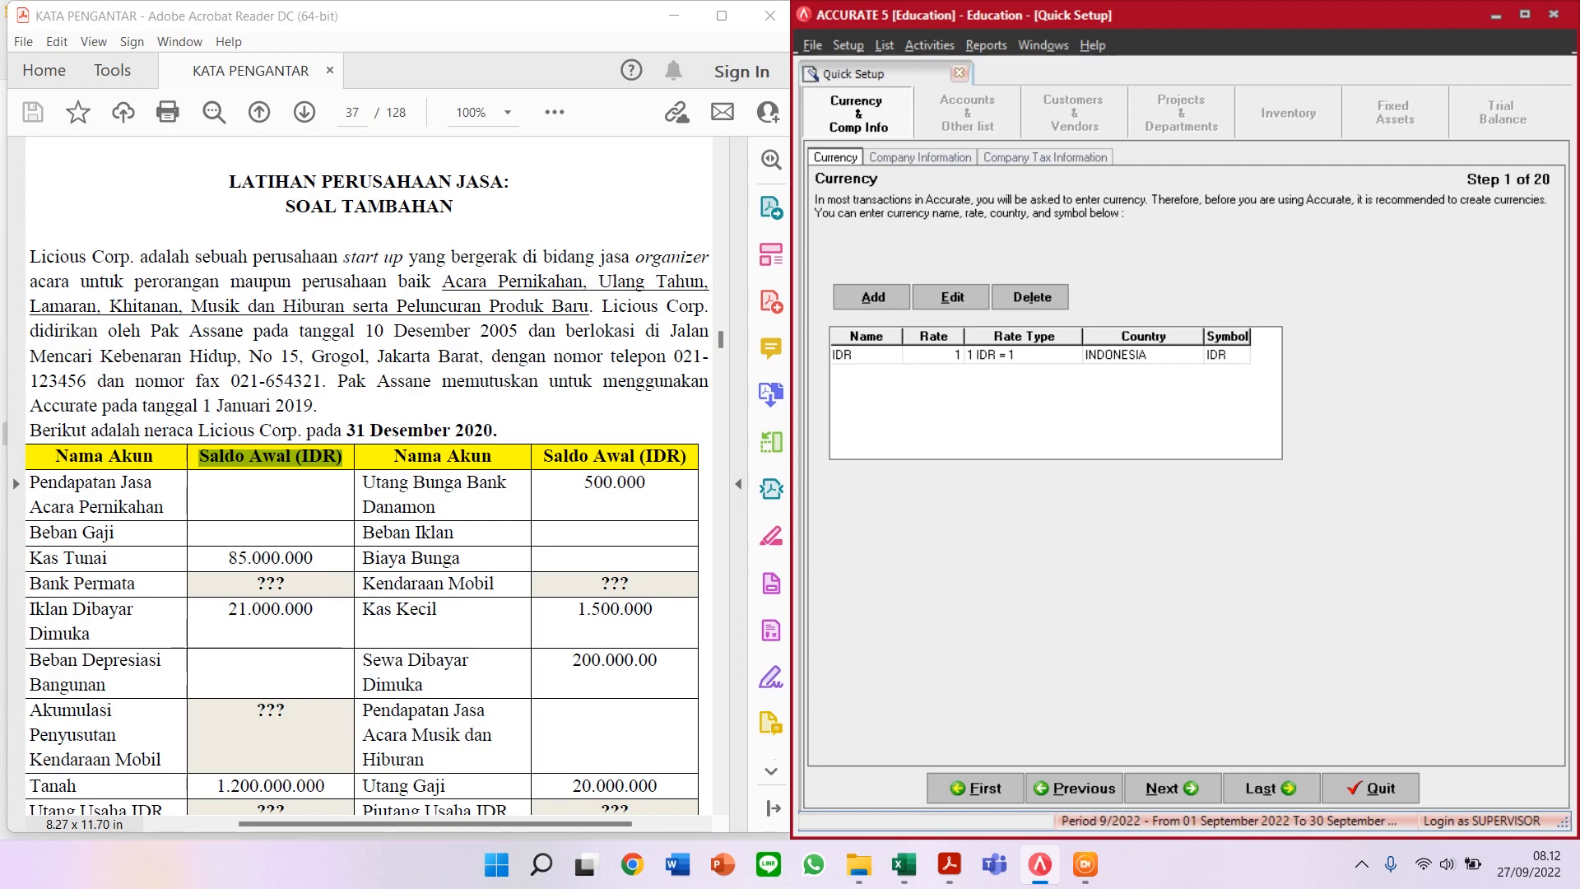
{"action": "key", "text": "Return"}
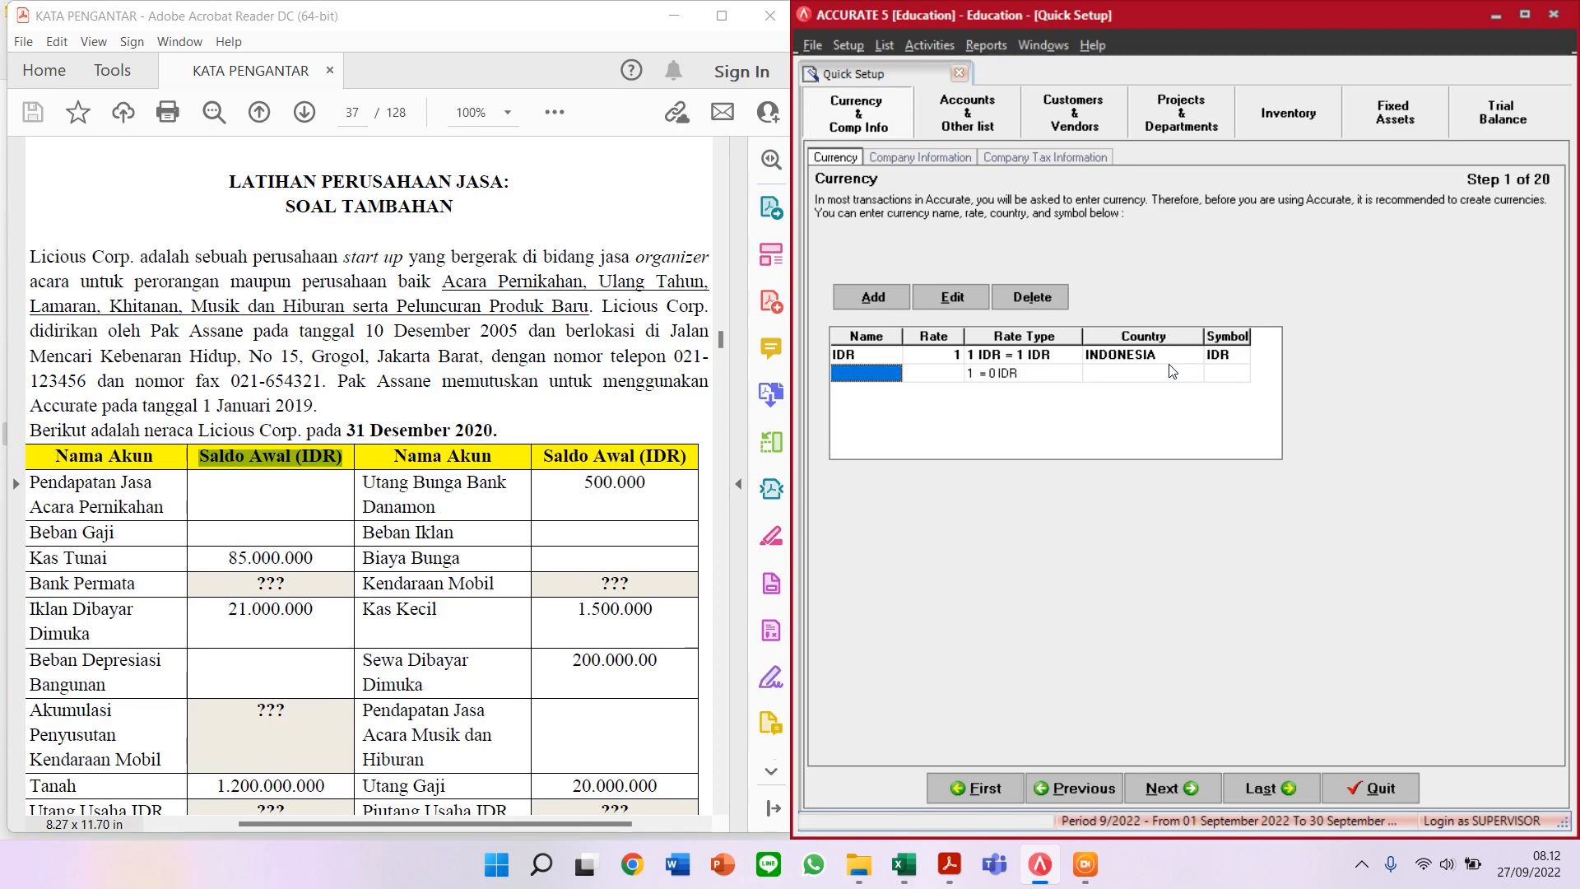
{"action": "key", "text": "Escape"}
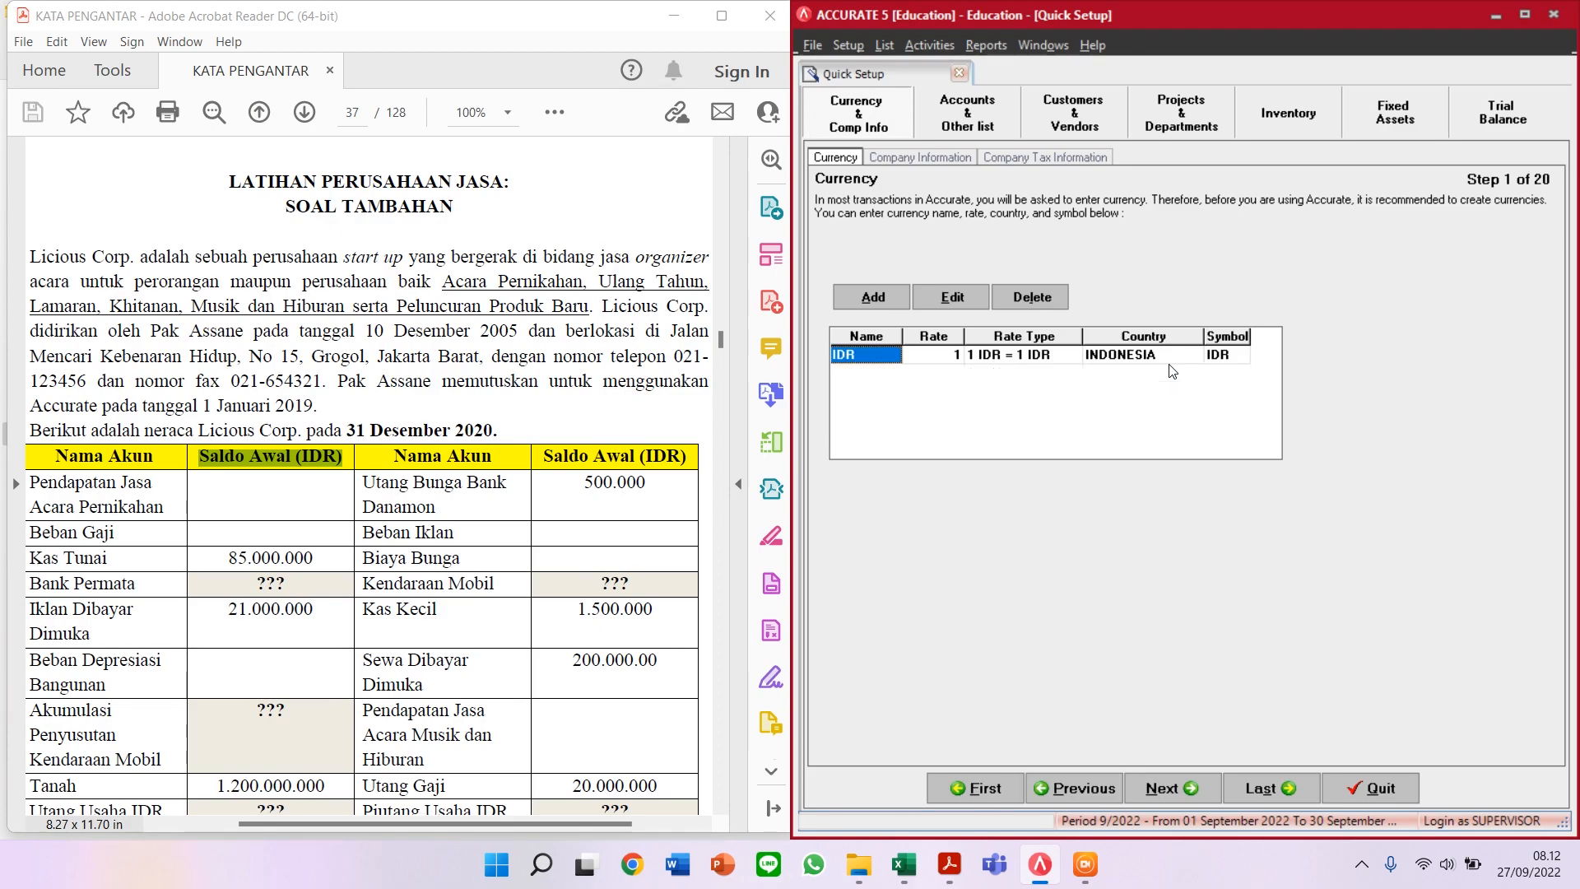
Step: Enter company name LICIOUS CORP. and first address line JALAN MENCARI KEBENARAN HIDUP NO.15
{"action": "left_click", "coordinate": [1191, 791]}
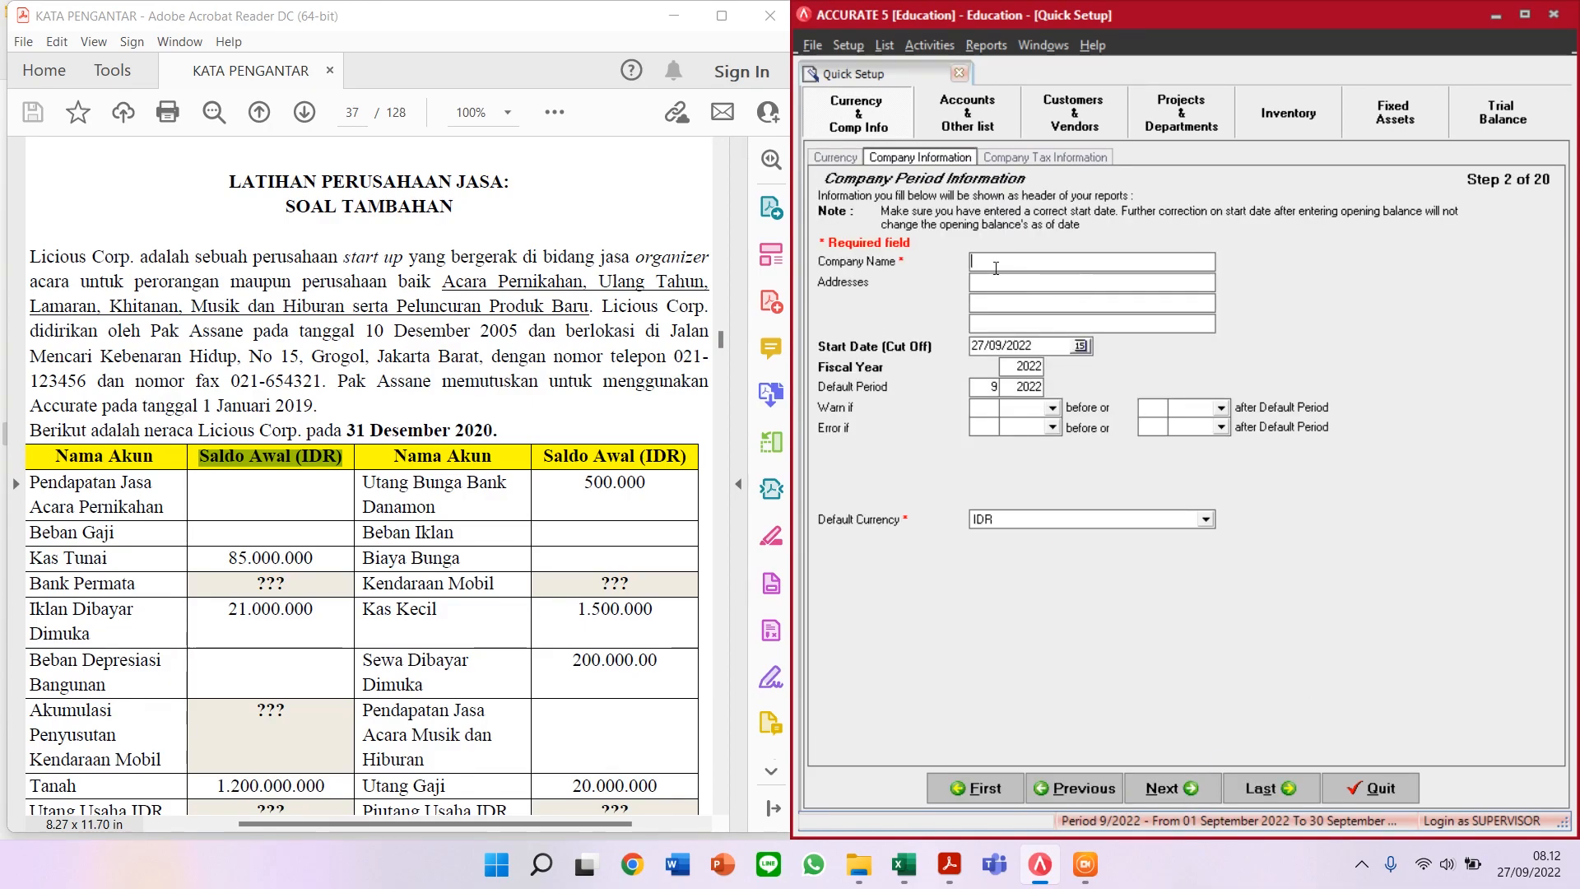
{"action": "type", "text": "LICIOUS CORP."}
{"action": "left_click", "coordinate": [1037, 282]}
{"action": "type", "text": "JALAN "}
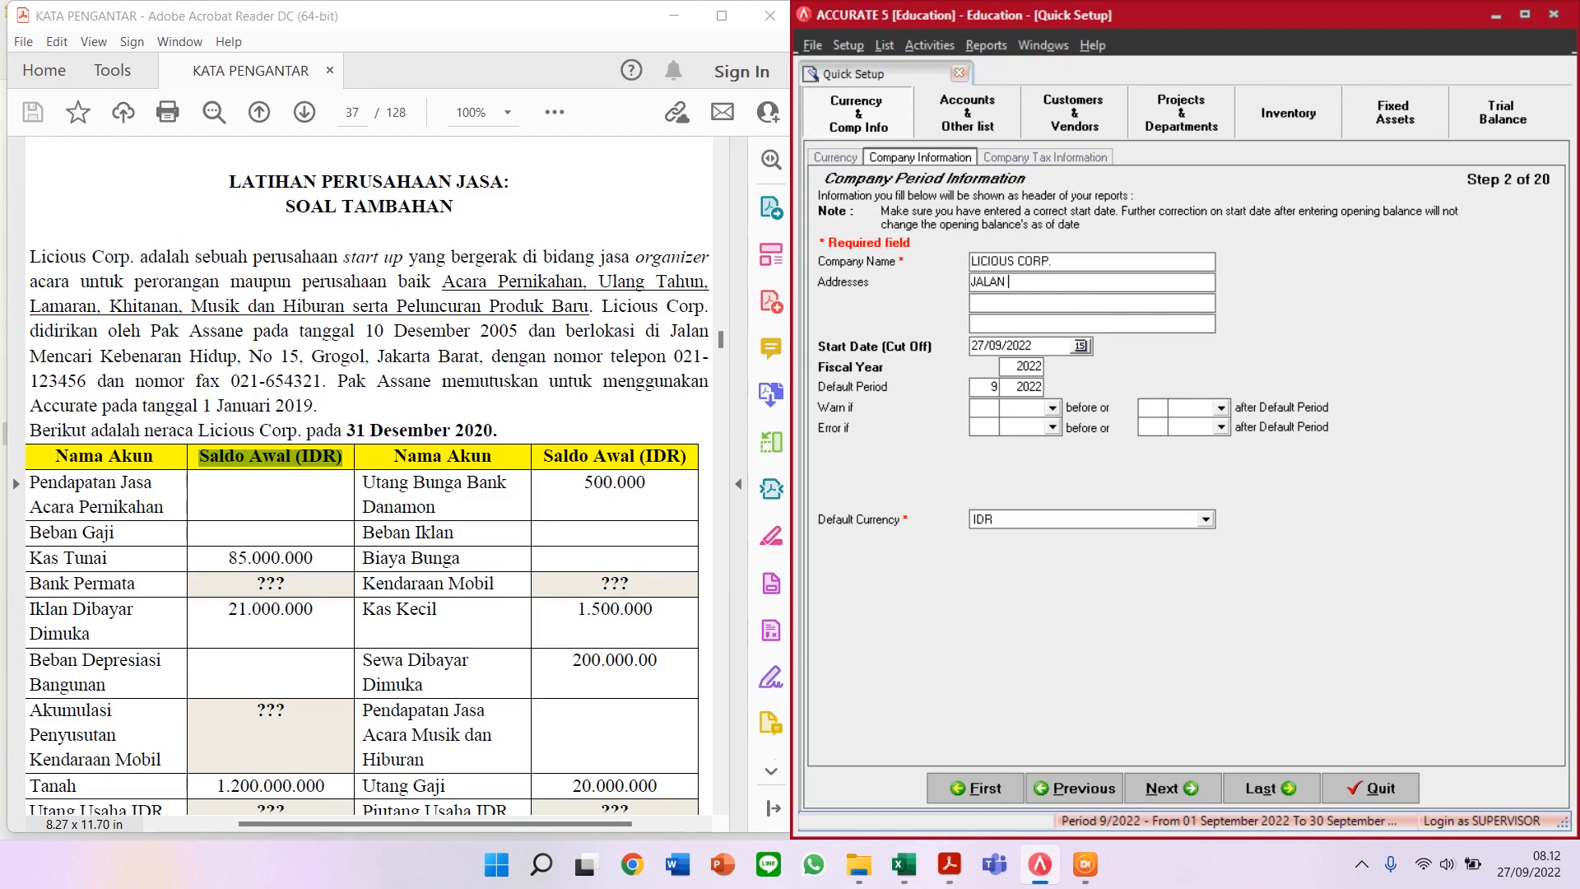
{"action": "type", "text": "MENCARI KEBENARAN H"}
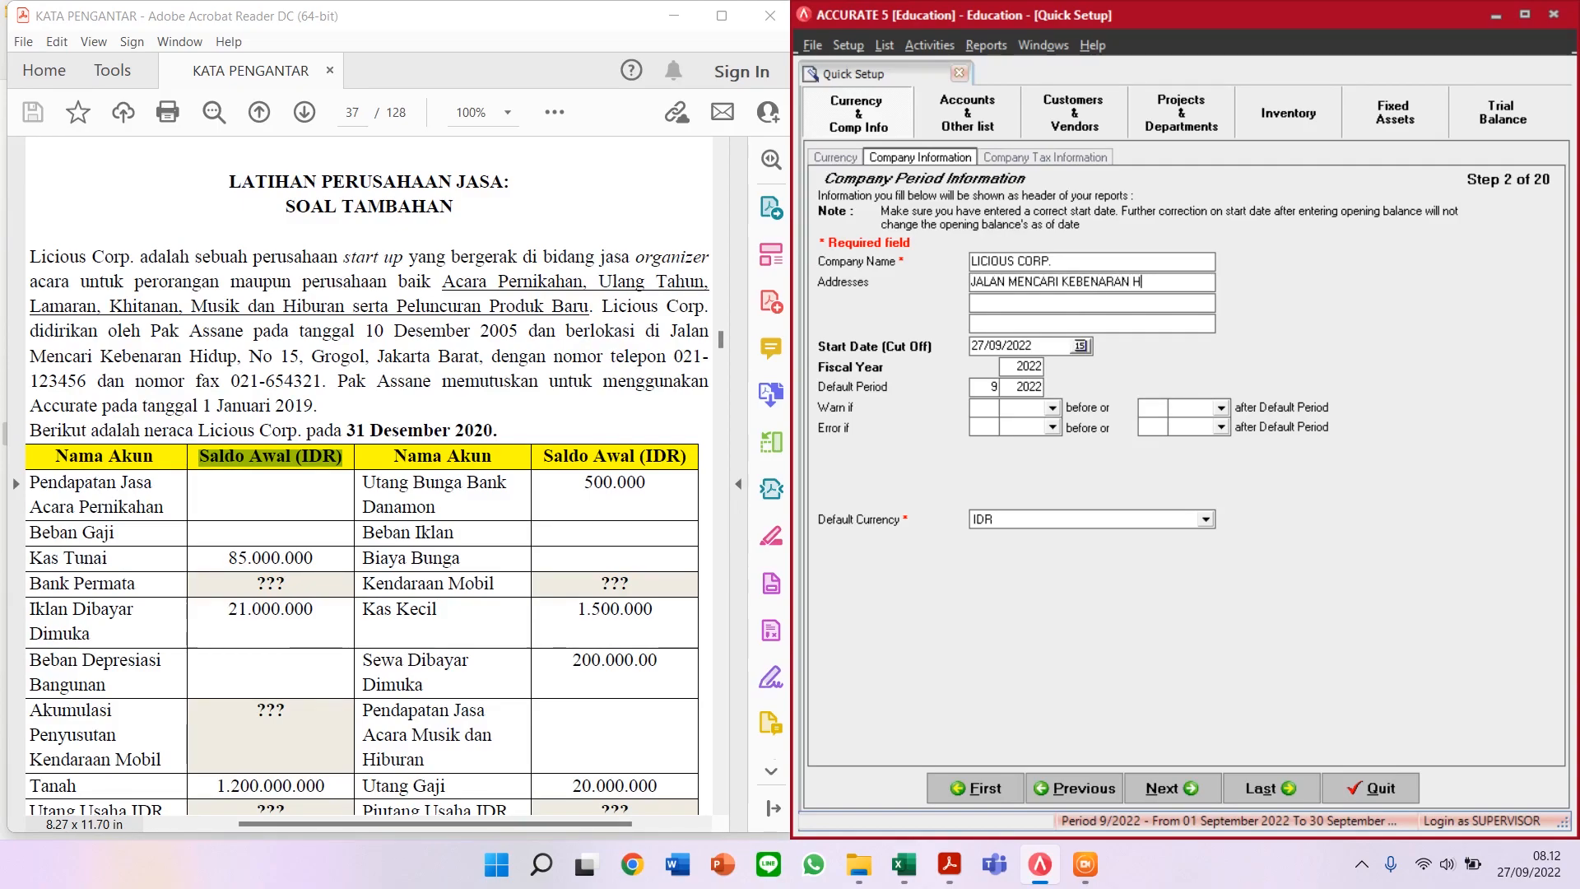
{"action": "type", "text": "IDUP NO.15"}
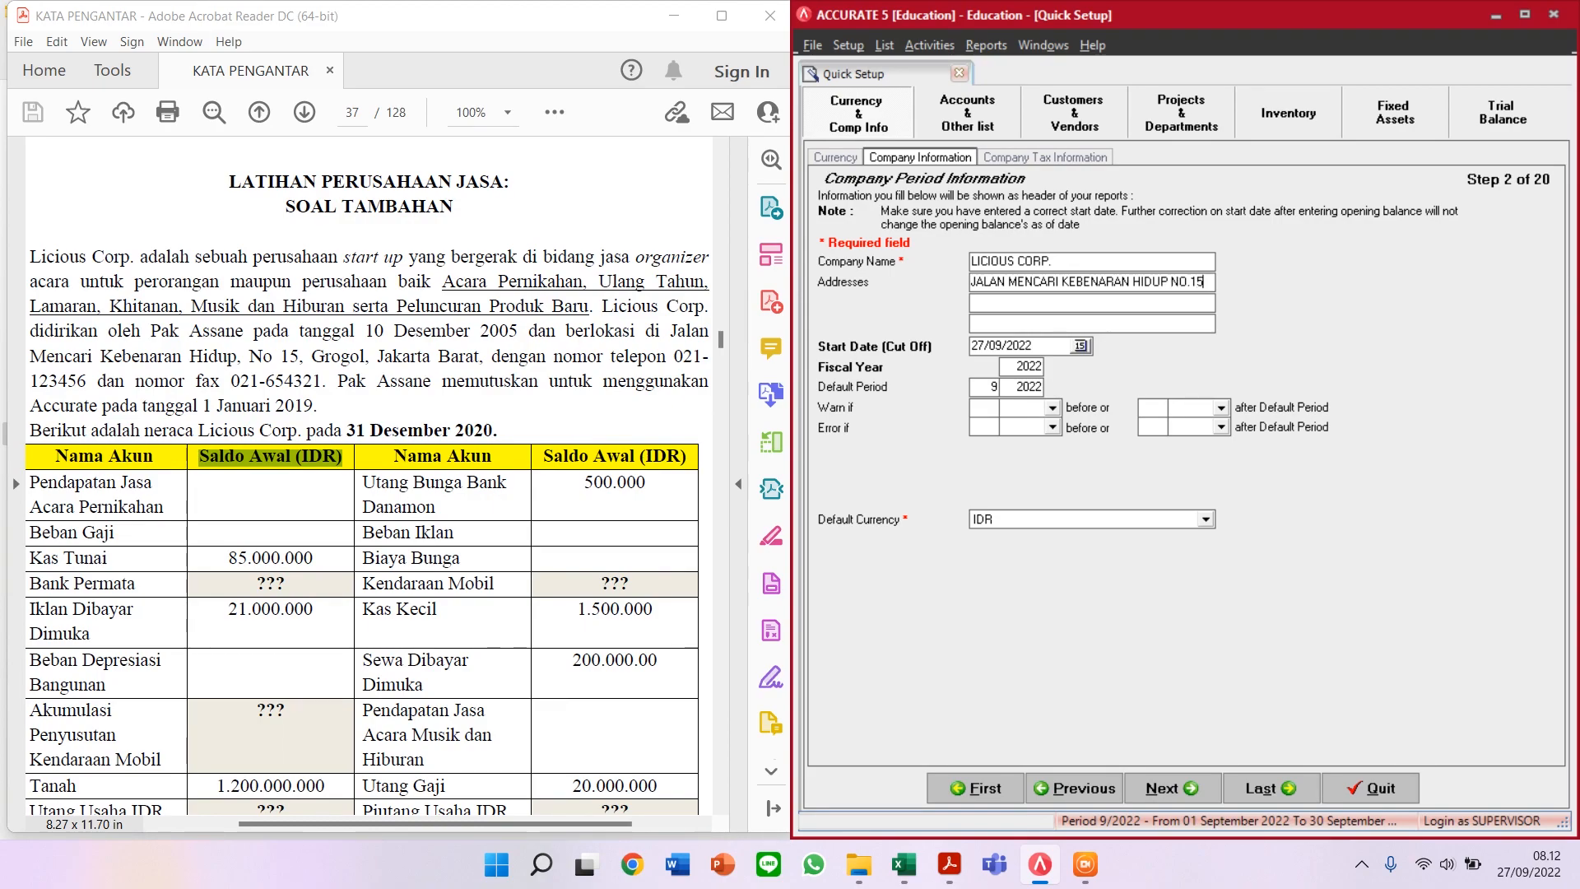
Step: Fill the second address line with GROGOL, JAKARTA BARAT
{"action": "left_click", "coordinate": [1047, 302]}
{"action": "type", "text": "GROGOL J"}
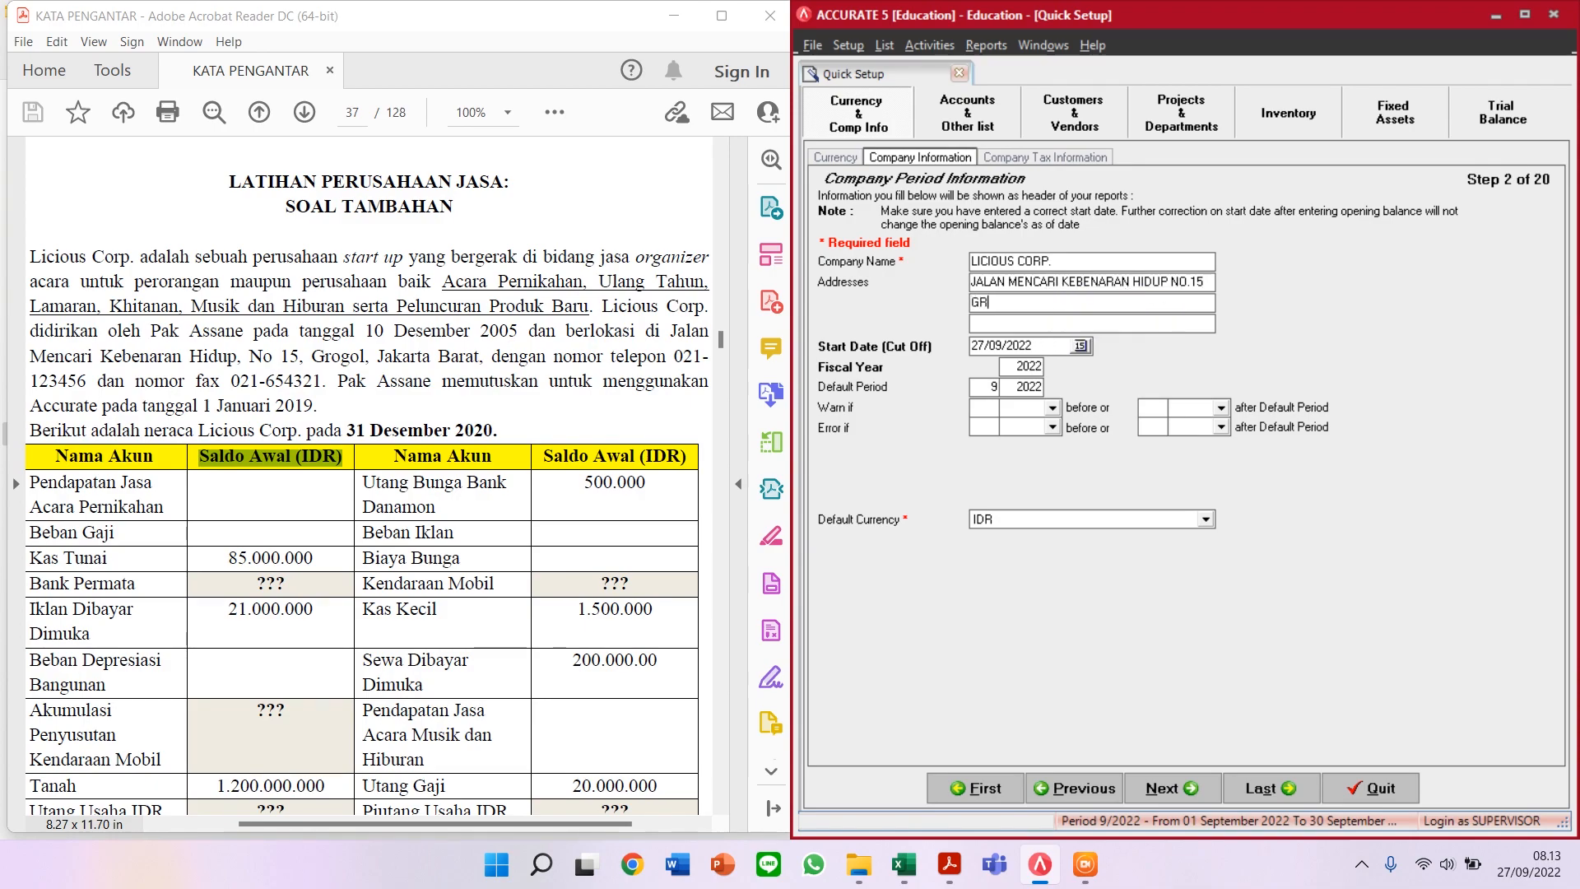
{"action": "key", "text": "BackSpace"}
{"action": "key", "text": "BackSpace"}
{"action": "type", "text": ", JAKARTA BARAT"}
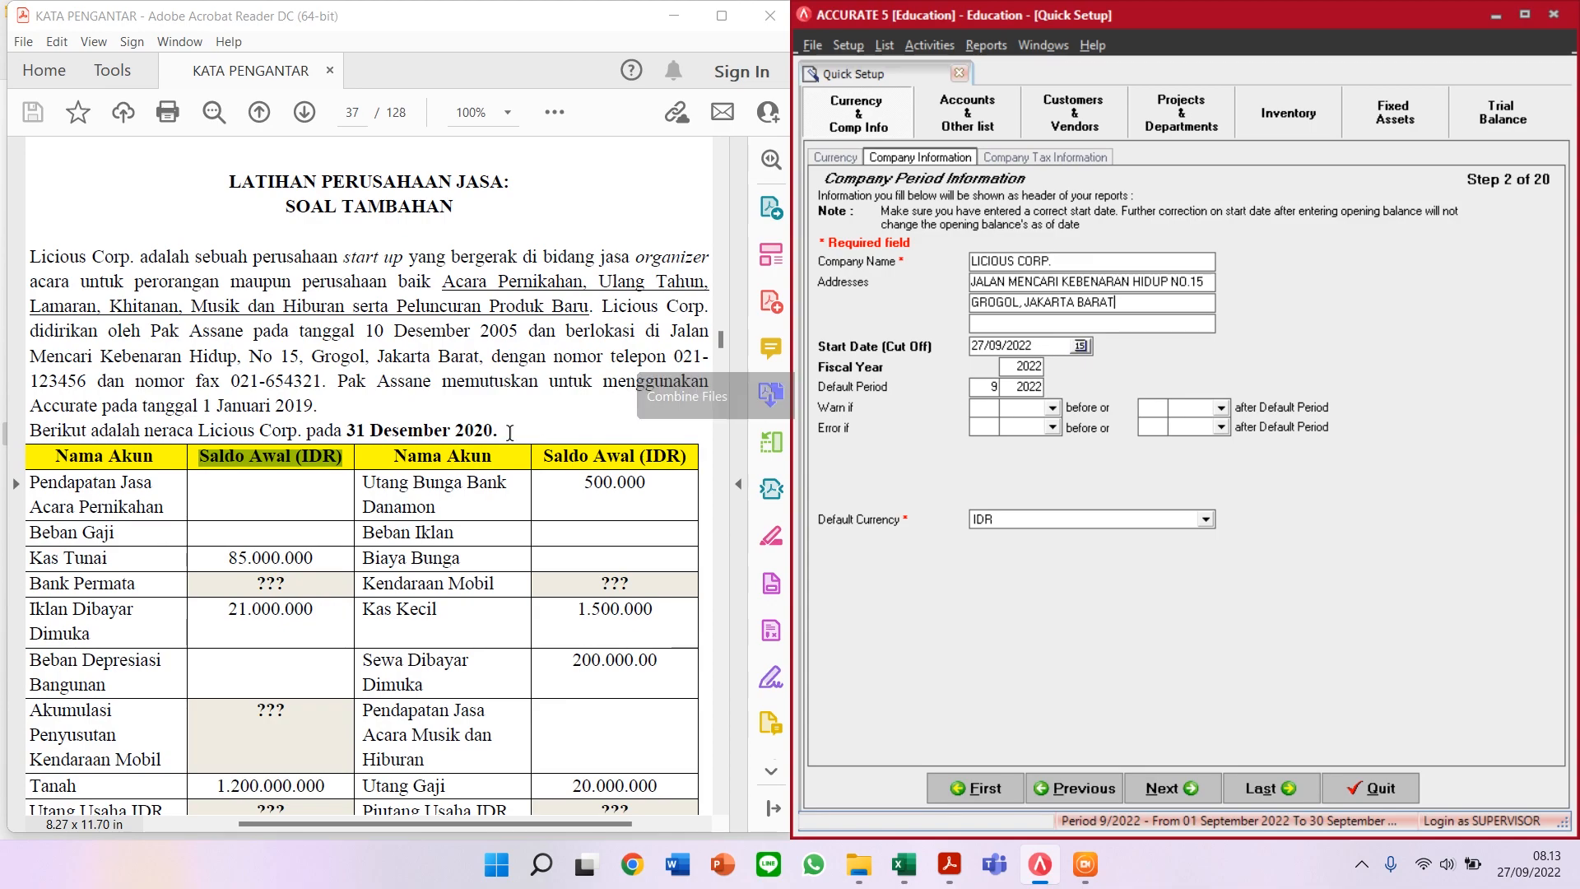
Step: Scroll the PDF down to the January 2021 transactions and back up to page 38's notes
{"action": "scroll", "coordinate": [455, 568], "scroll_direction": "down", "scroll_amount": 10}
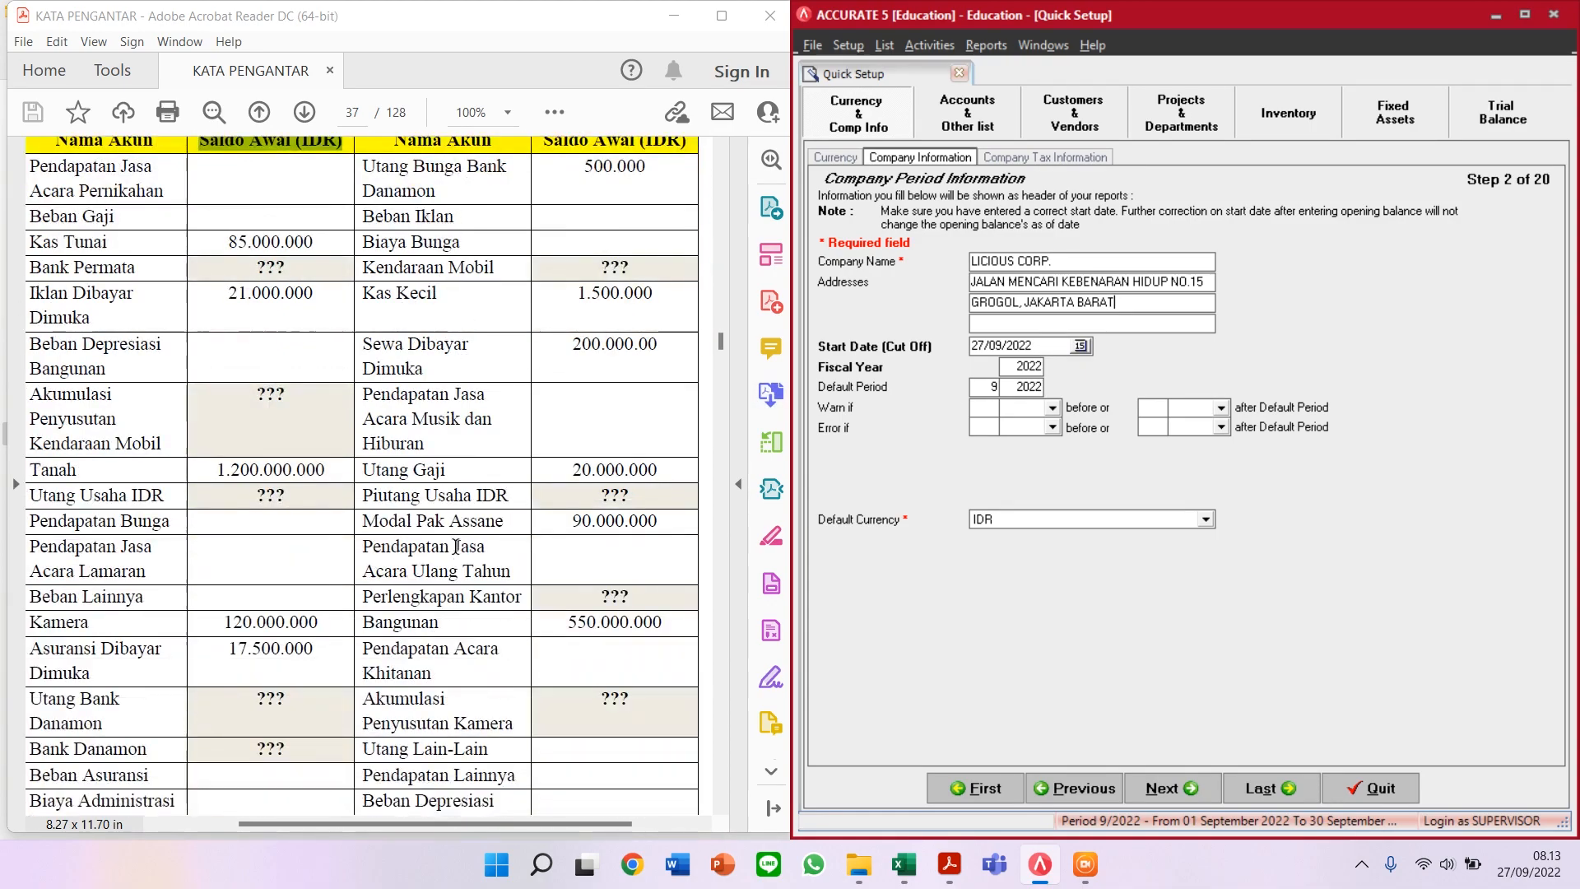
{"action": "scroll", "coordinate": [454, 568], "scroll_direction": "down", "scroll_amount": 15}
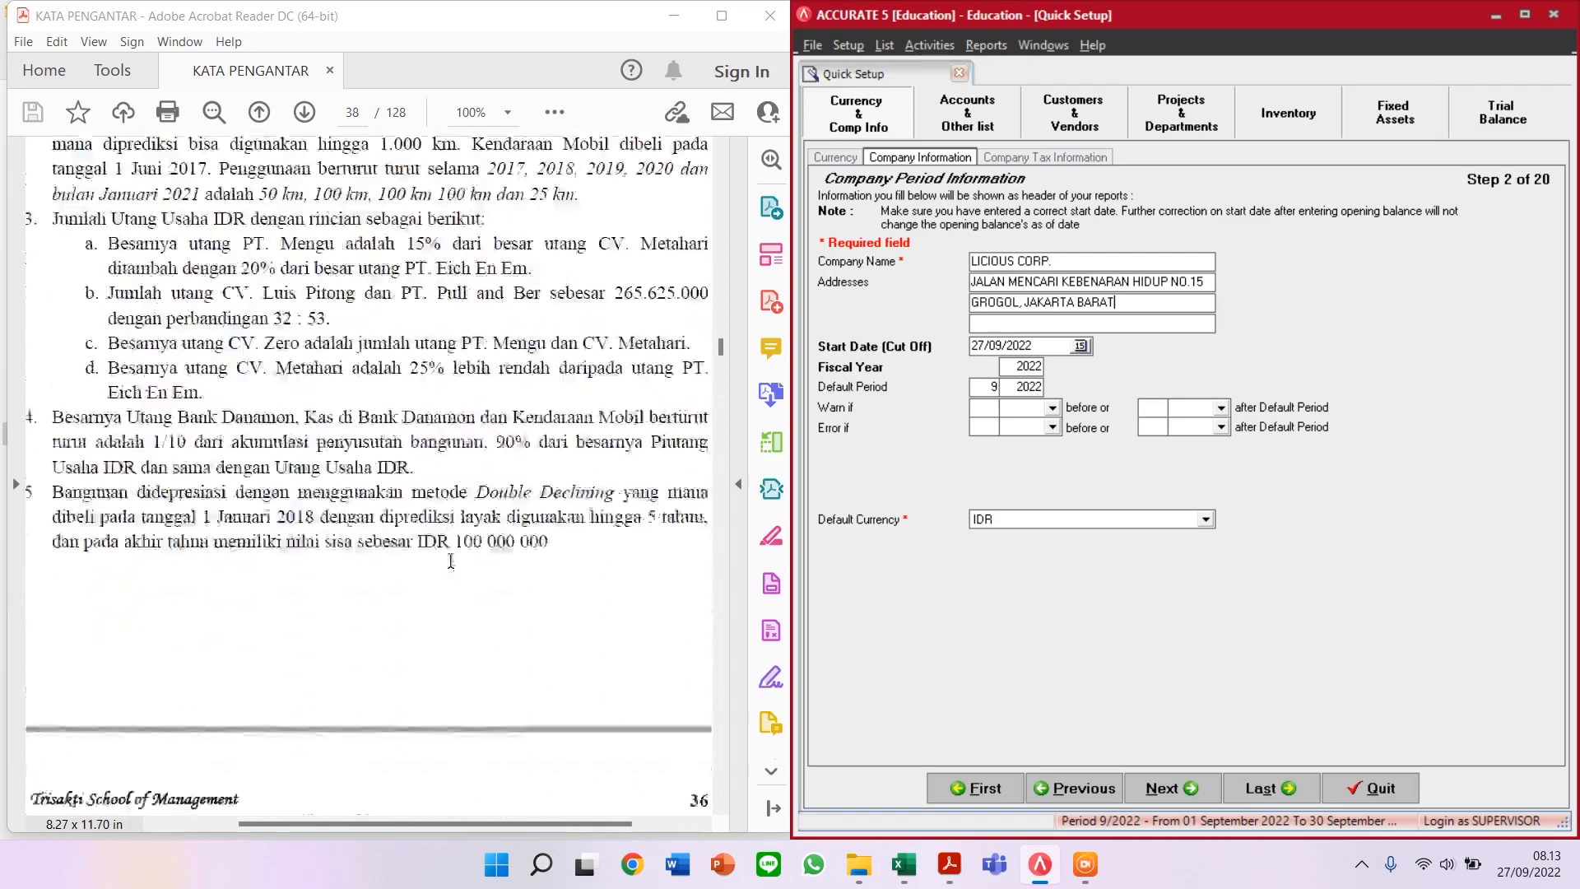
{"action": "scroll", "coordinate": [454, 568], "scroll_direction": "down", "scroll_amount": 12}
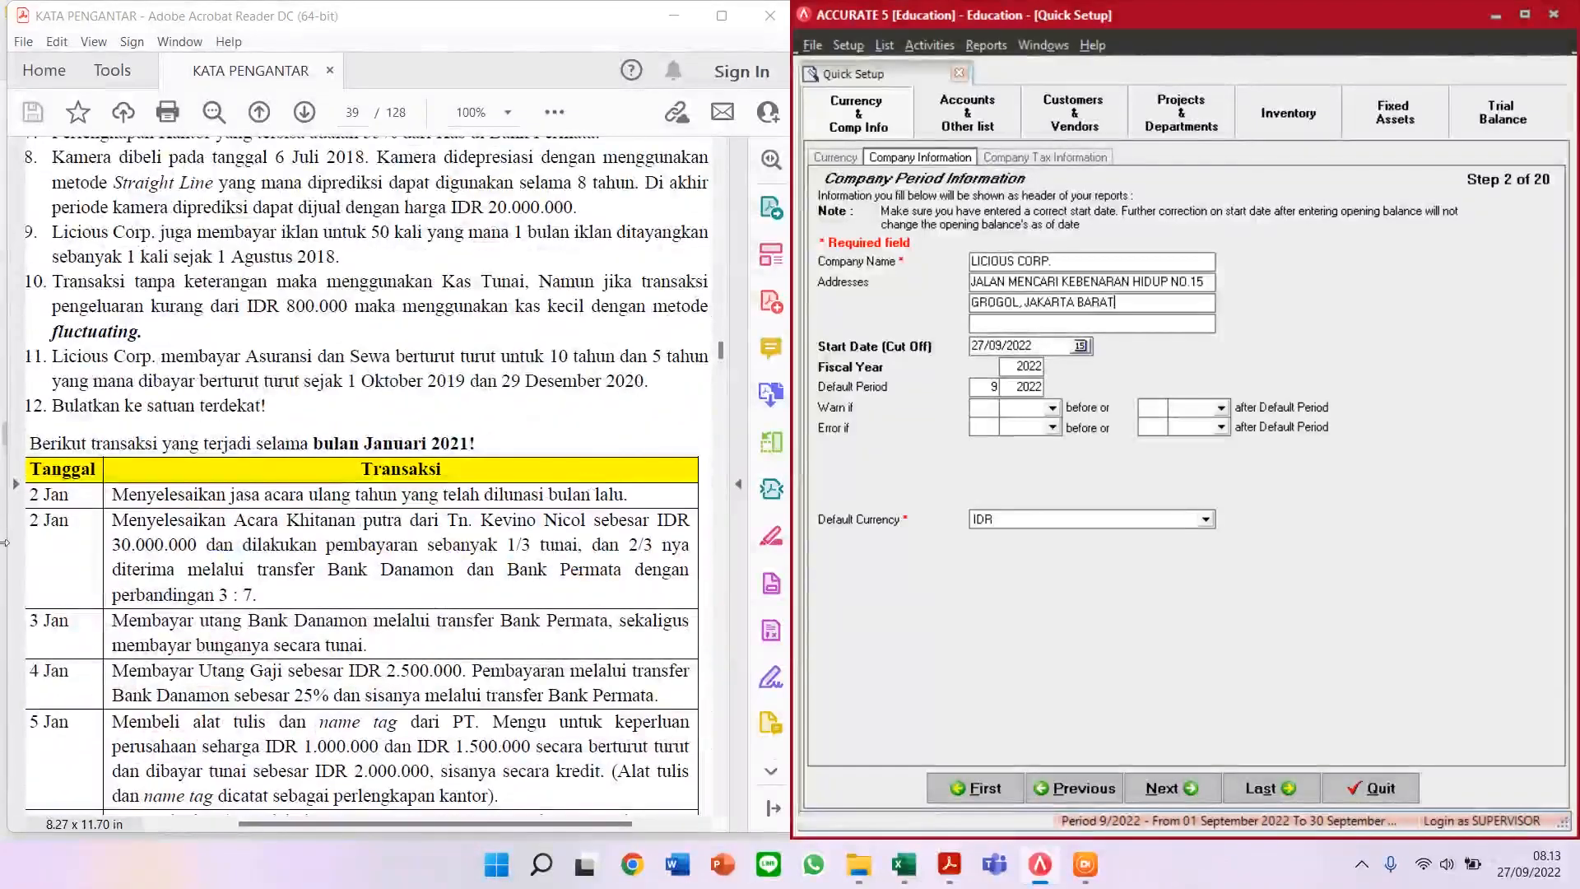
{"action": "left_click_drag", "start_coordinate": [314, 445], "coordinate": [469, 445]}
{"action": "scroll", "coordinate": [465, 453], "scroll_direction": "up", "scroll_amount": 3}
{"action": "left_click", "coordinate": [500, 469]}
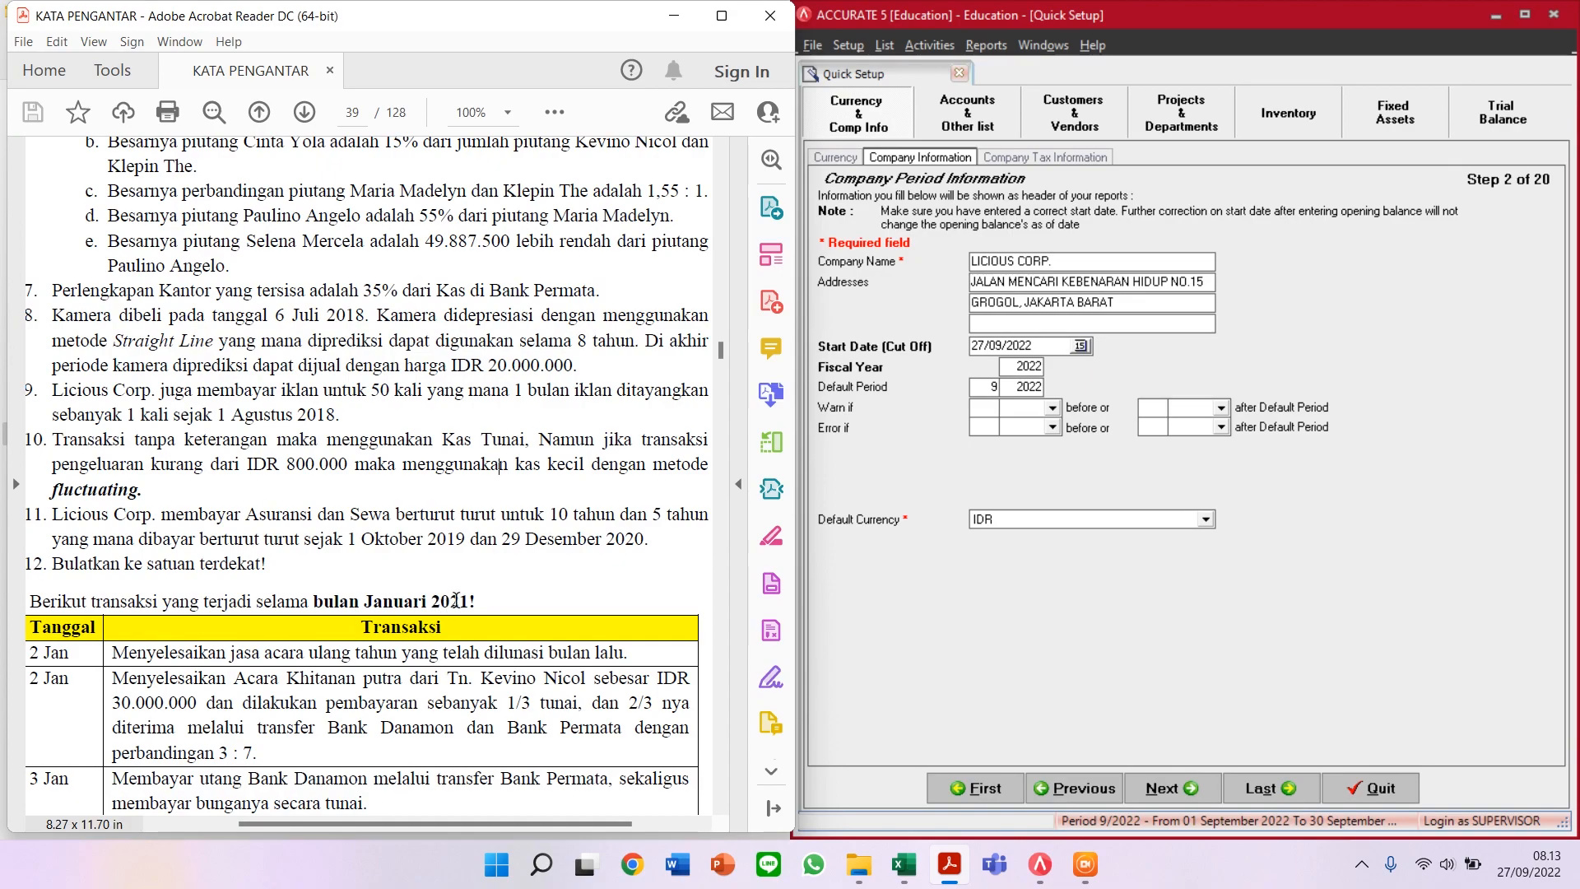
{"action": "scroll", "coordinate": [456, 597], "scroll_direction": "up", "scroll_amount": 1}
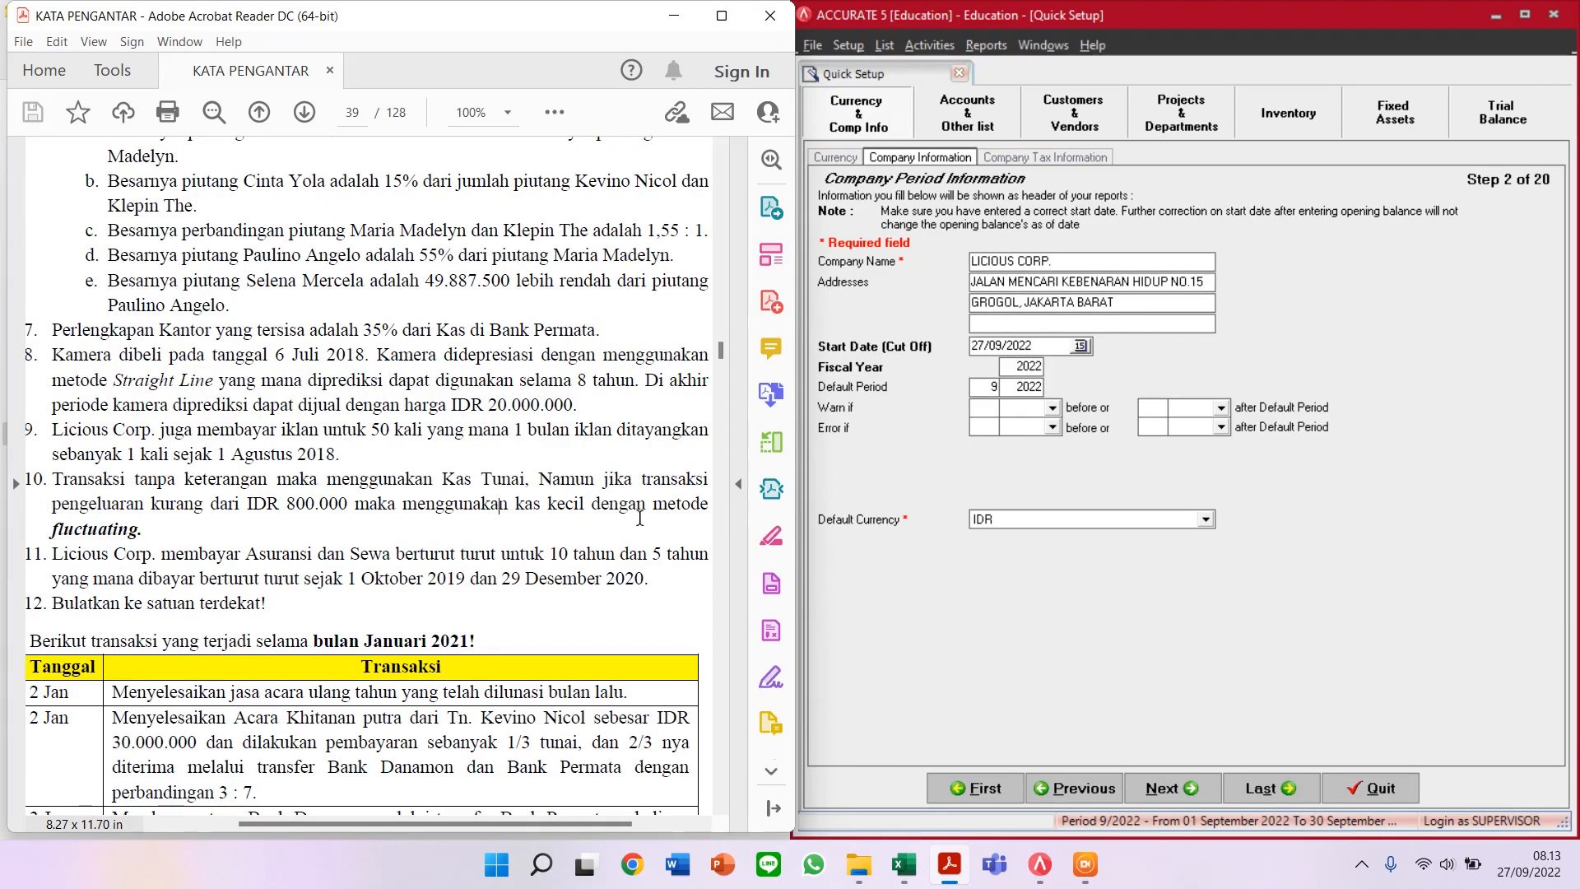
{"action": "scroll", "coordinate": [640, 518], "scroll_direction": "up", "scroll_amount": 15}
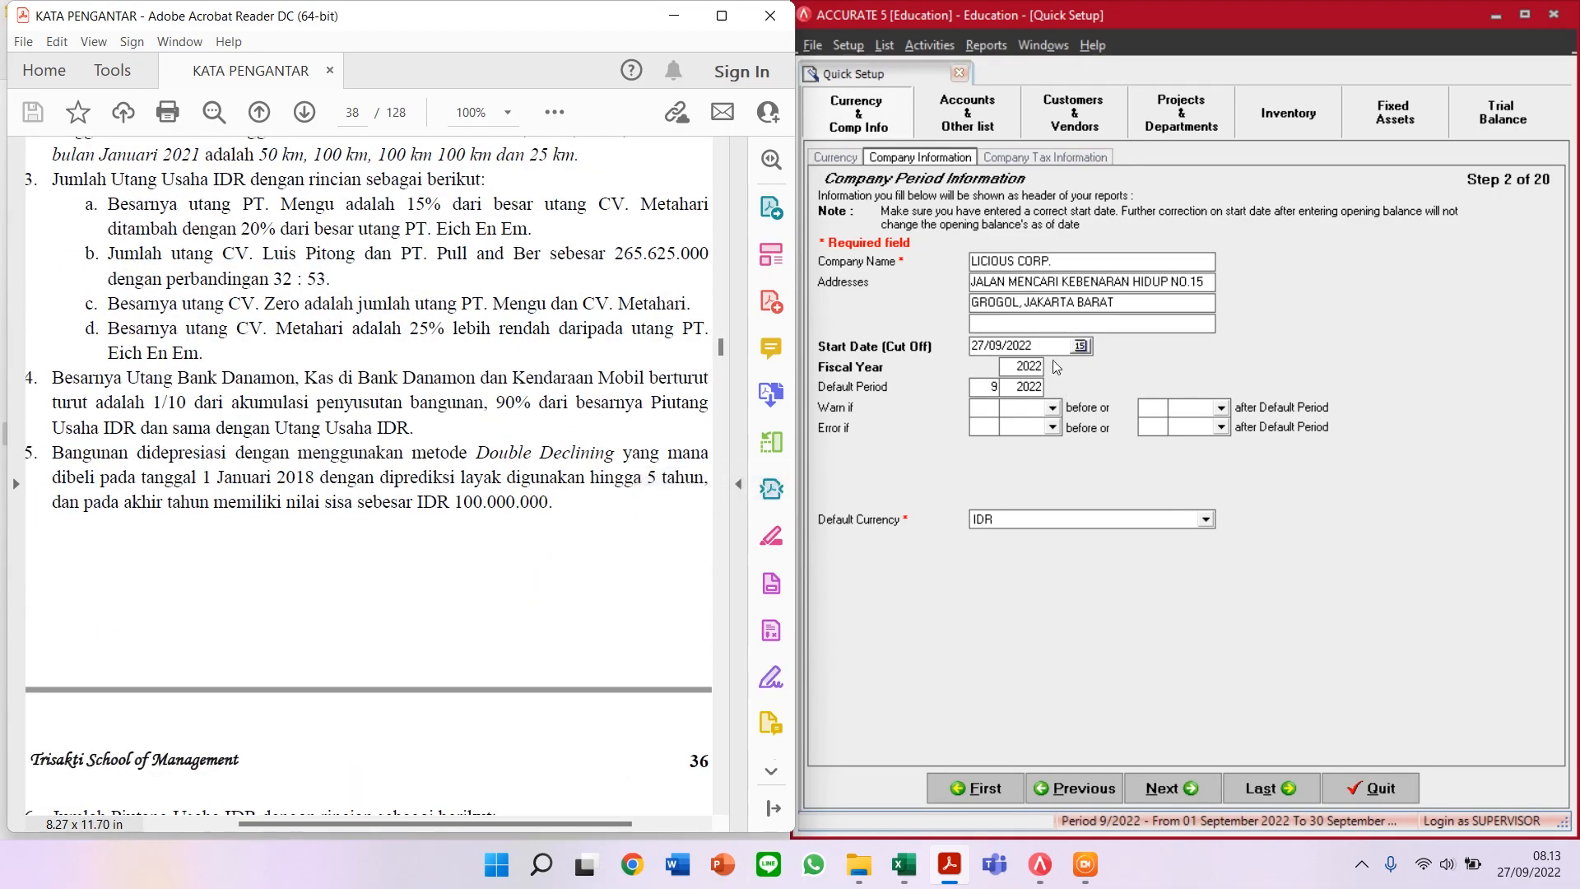
Step: Set the Start Date (Cut Off) to 31/12/2020
{"action": "left_click", "coordinate": [1045, 351]}
{"action": "type", "text": "31"}
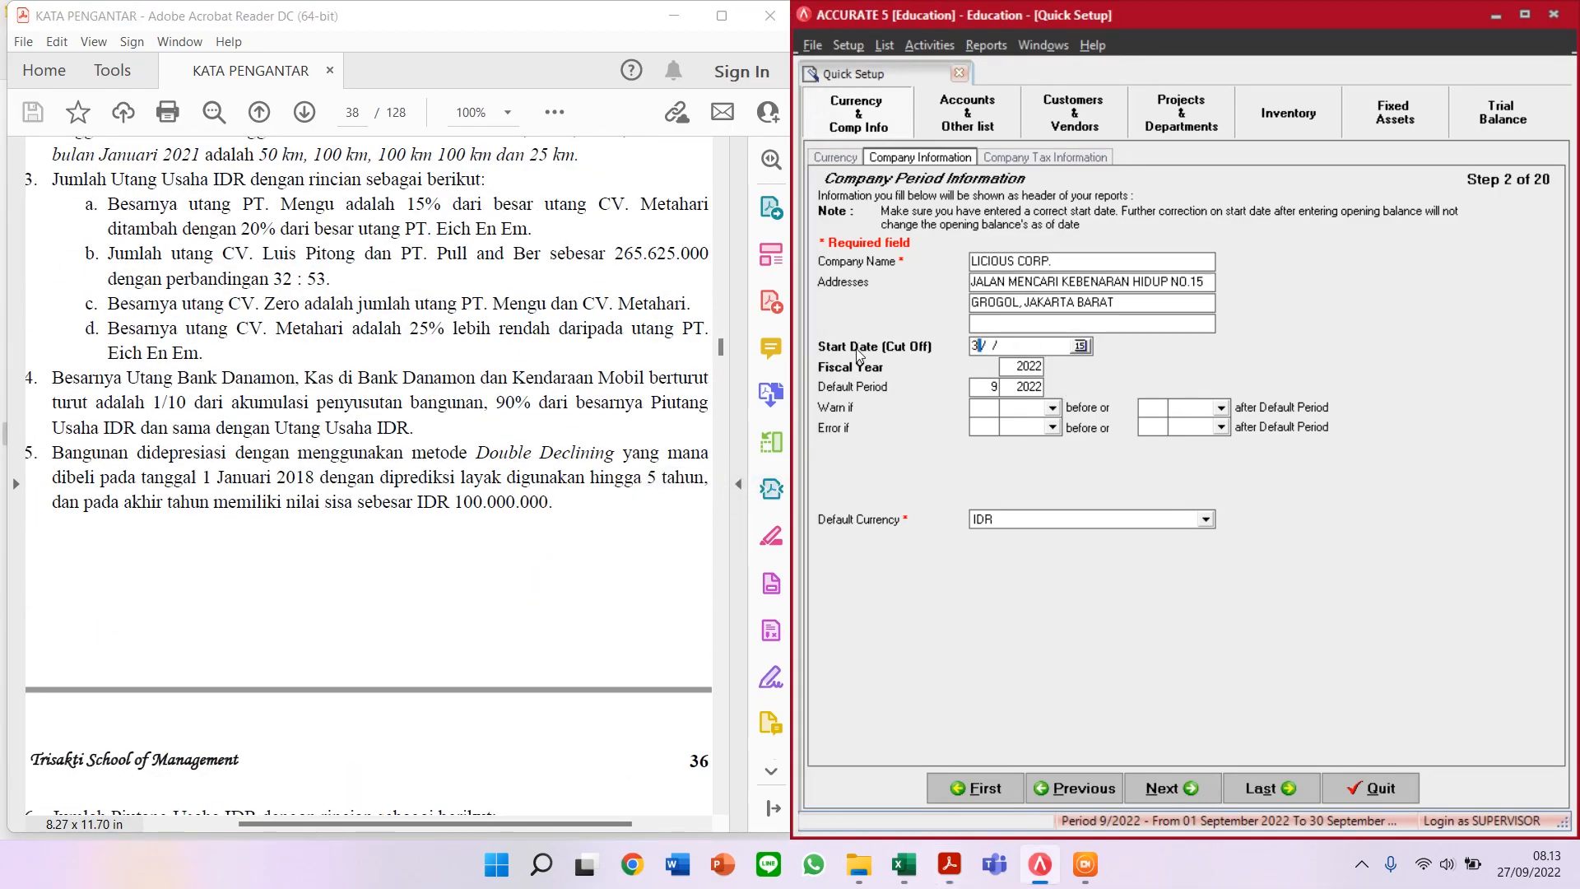
{"action": "type", "text": "/"}
{"action": "key", "text": "BackSpace"}
{"action": "type", "text": "12/2020"}
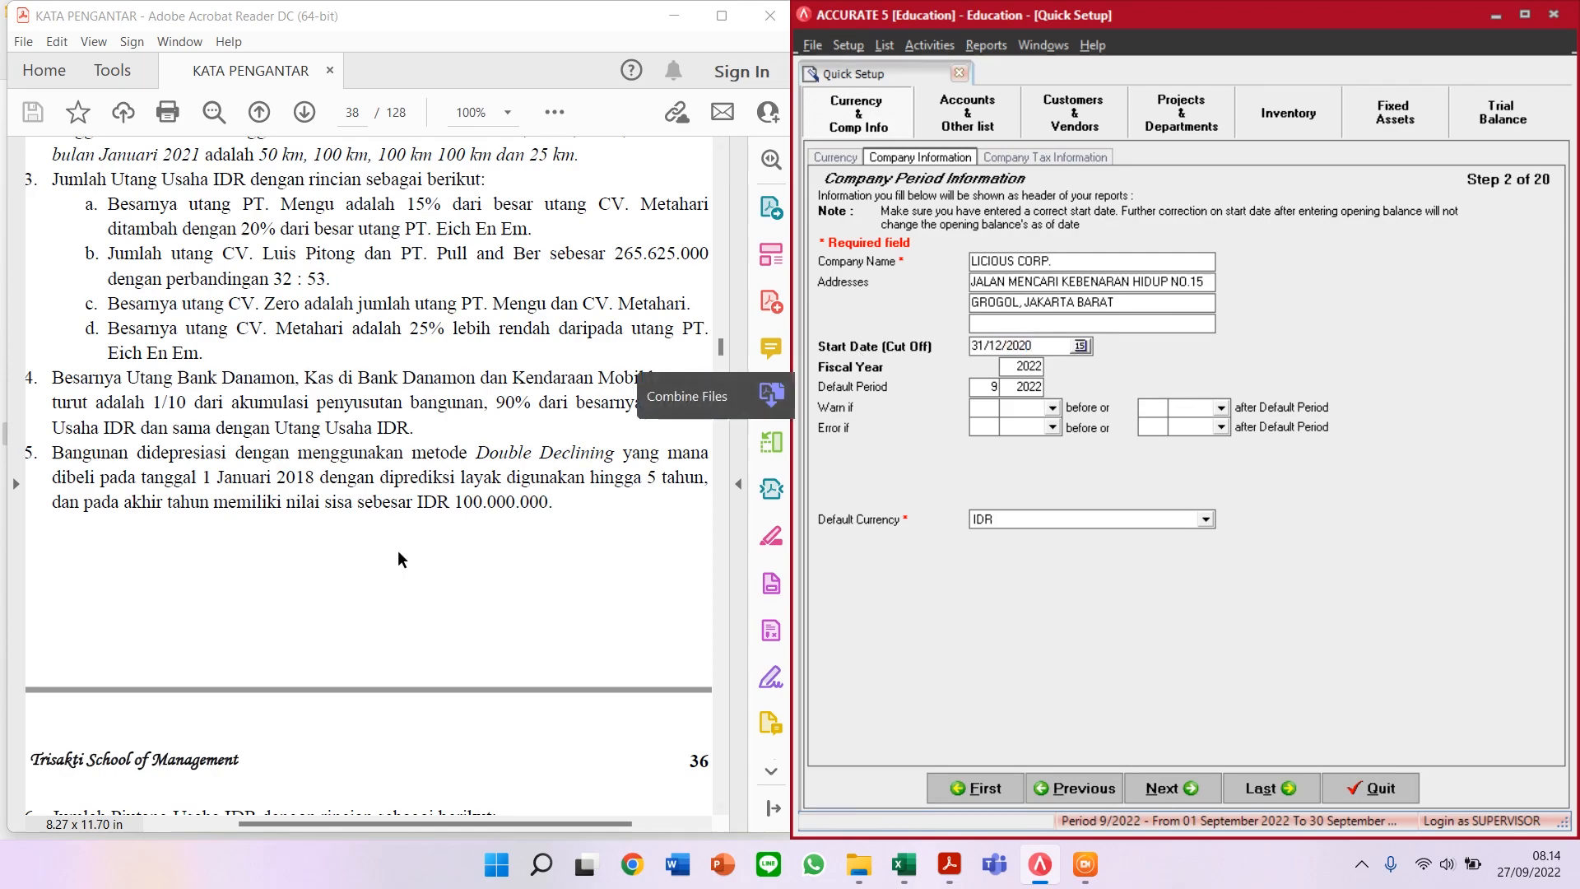
{"action": "scroll", "coordinate": [403, 560], "scroll_direction": "up", "scroll_amount": 3}
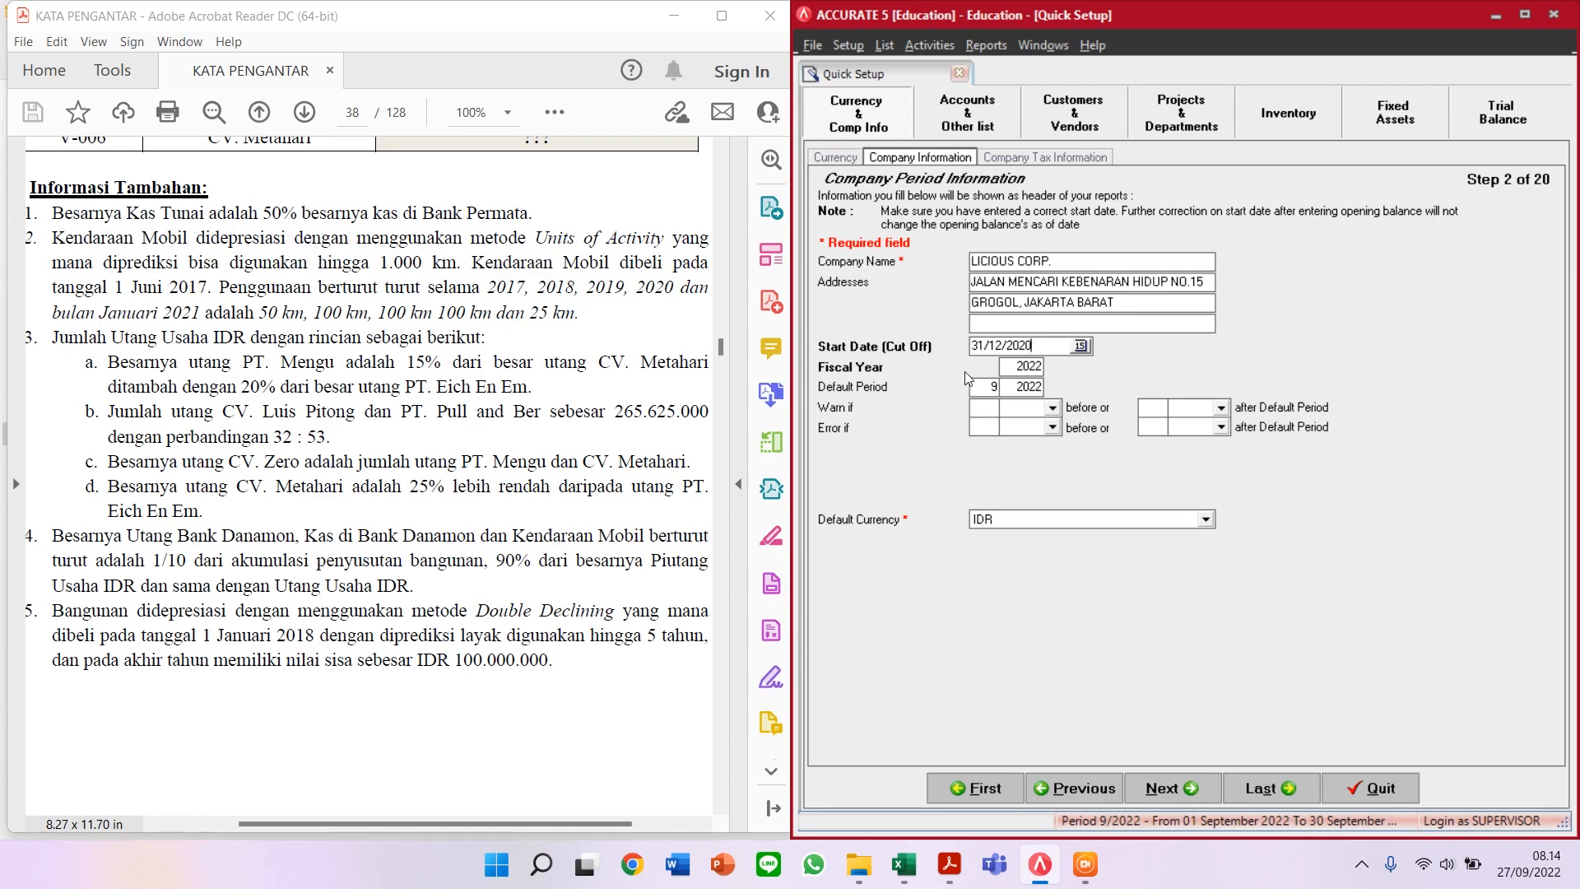
Step: Change the fiscal year to 2020, adjust the default period year, and advance to Company Tax Information
{"action": "left_click", "coordinate": [1041, 370]}
{"action": "key", "text": "BackSpace"}
{"action": "type", "text": "20"}
{"action": "key", "text": "Tab"}
{"action": "left_click", "coordinate": [1027, 386]}
{"action": "type", "text": "22"}
{"action": "left_click", "coordinate": [1014, 408]}
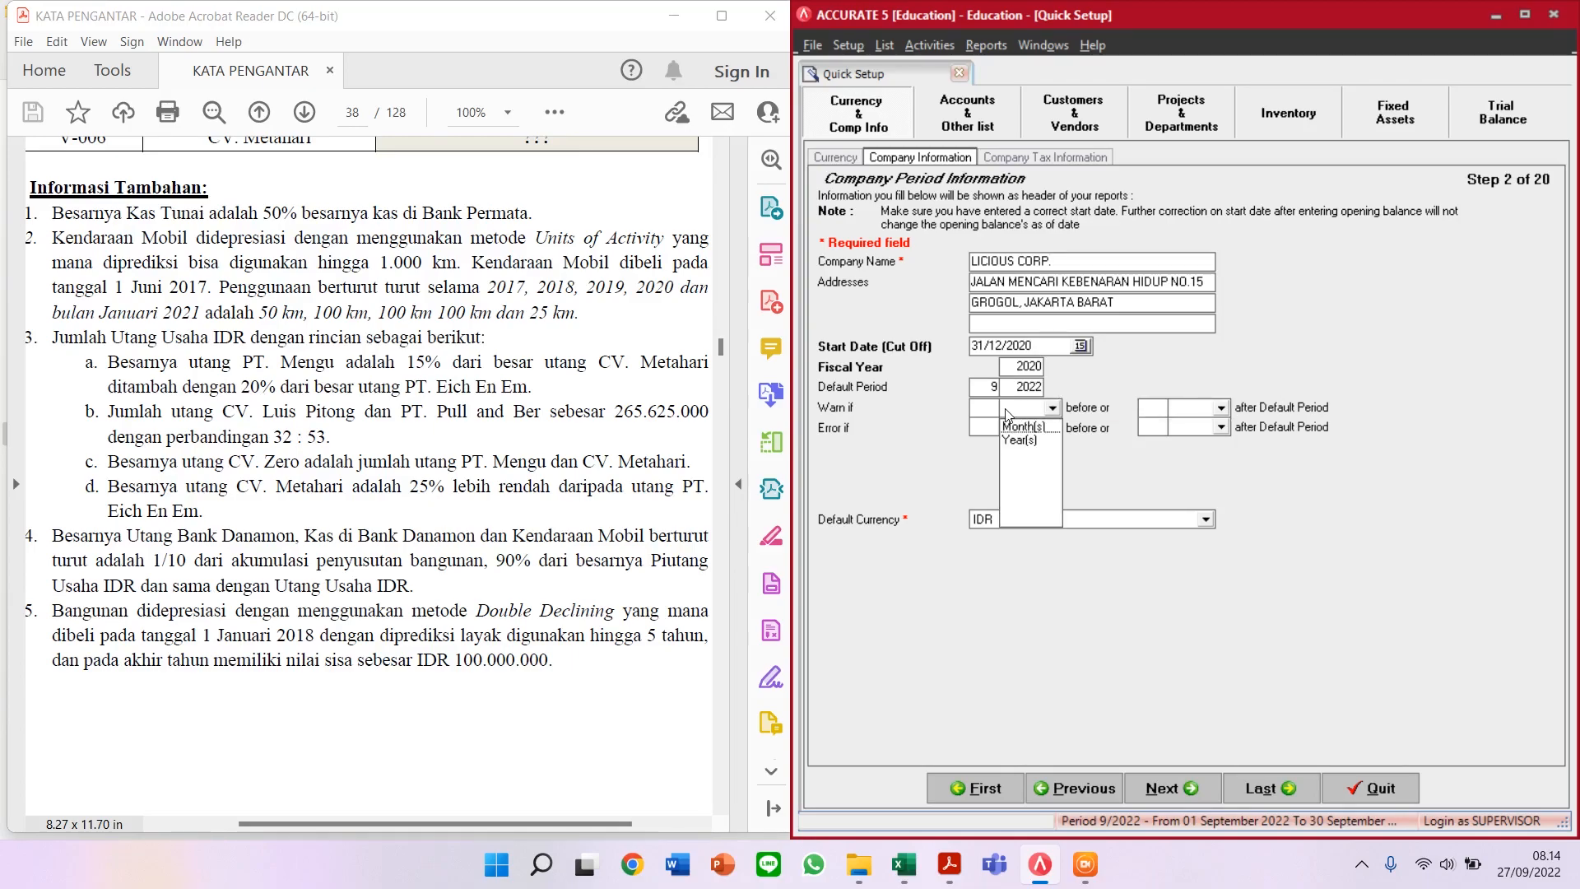
{"action": "left_click", "coordinate": [1070, 397]}
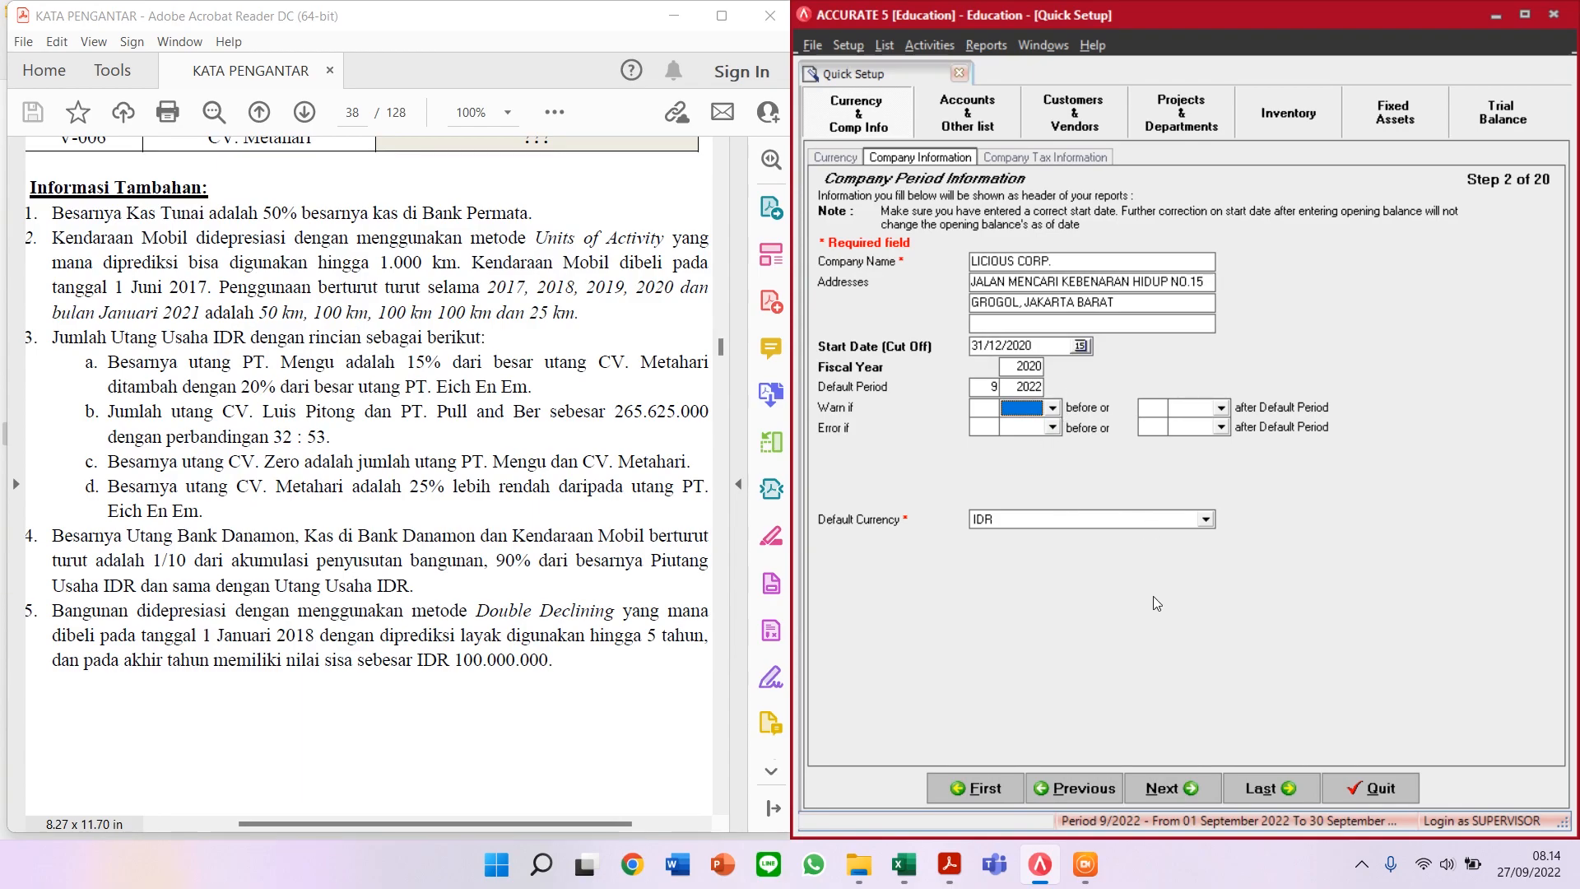
{"action": "left_click", "coordinate": [1184, 793]}
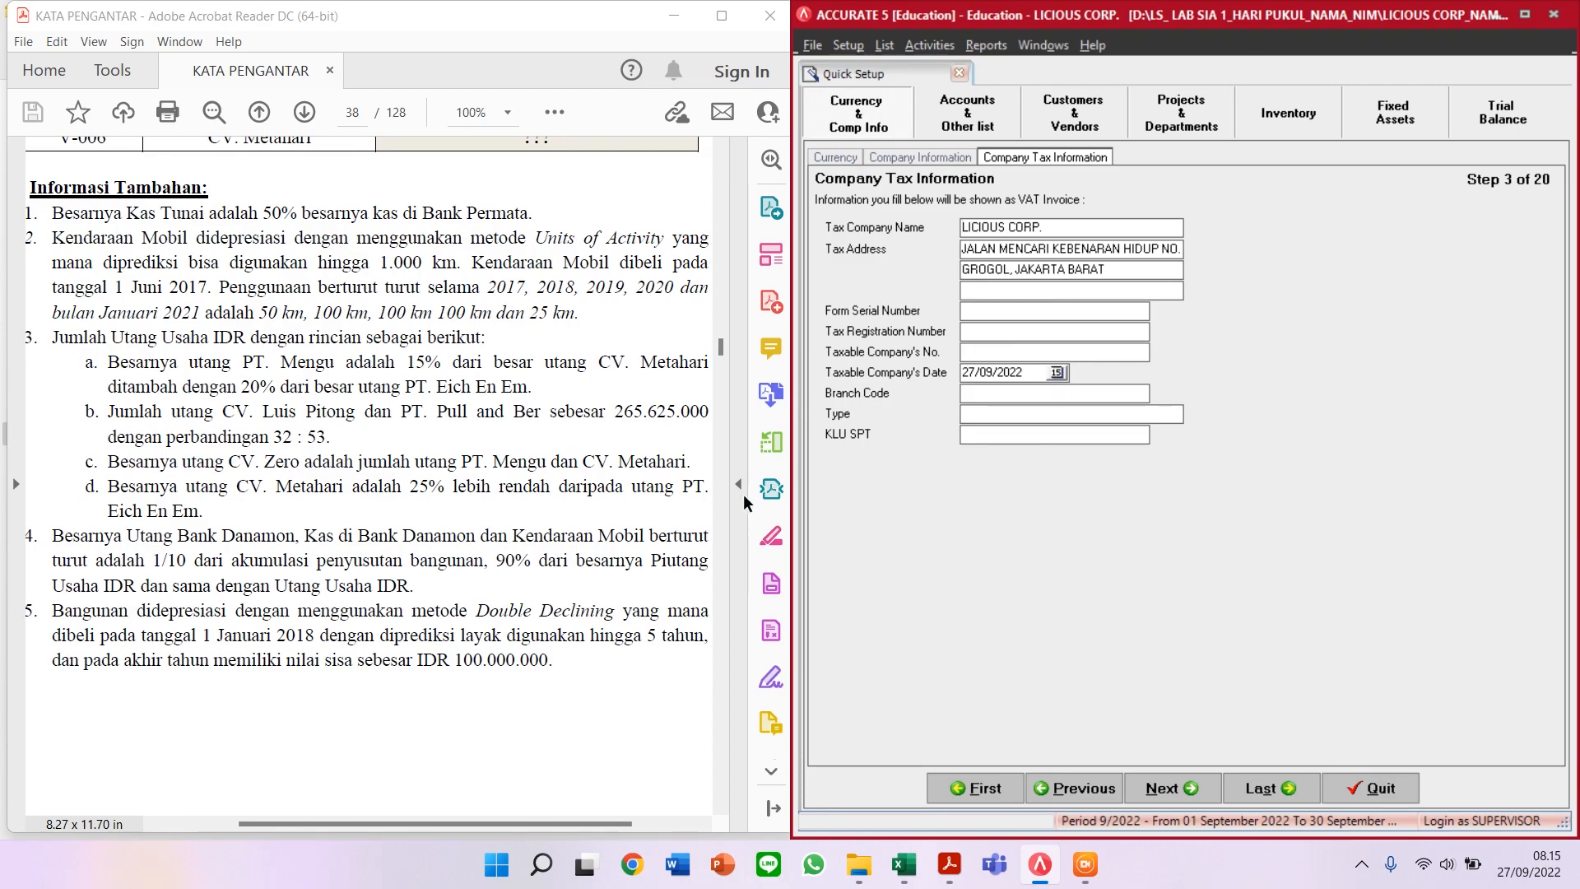
Step: Enter 31/12/2020 as the Taxable Company's Date and continue to the Chart of Account step
{"action": "scroll", "coordinate": [639, 540], "scroll_direction": "up", "scroll_amount": 15}
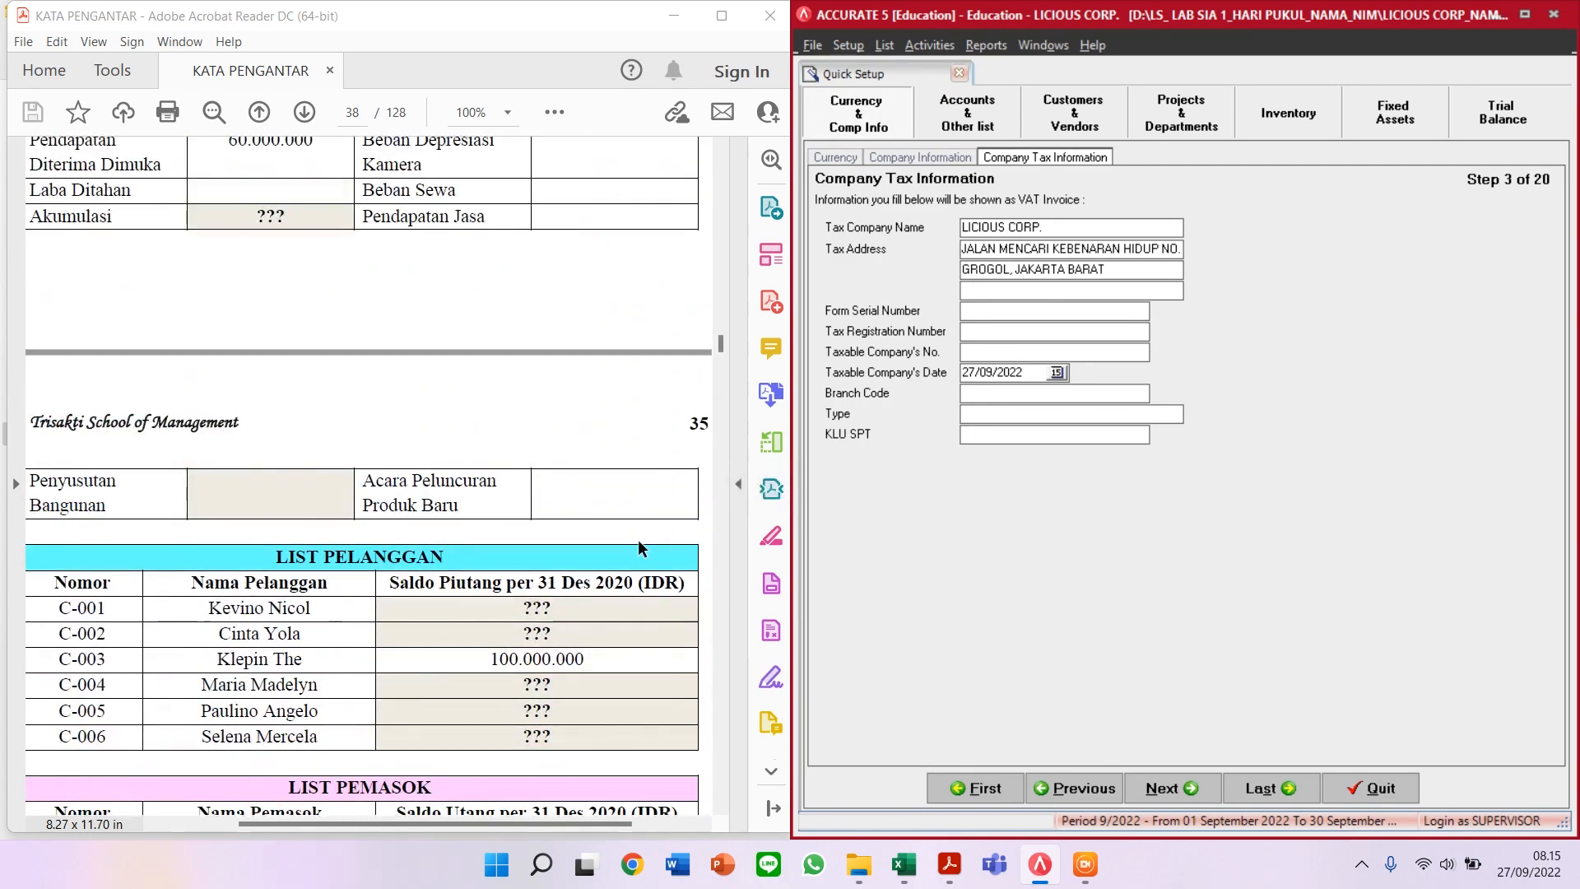
{"action": "scroll", "coordinate": [638, 539], "scroll_direction": "up", "scroll_amount": 8}
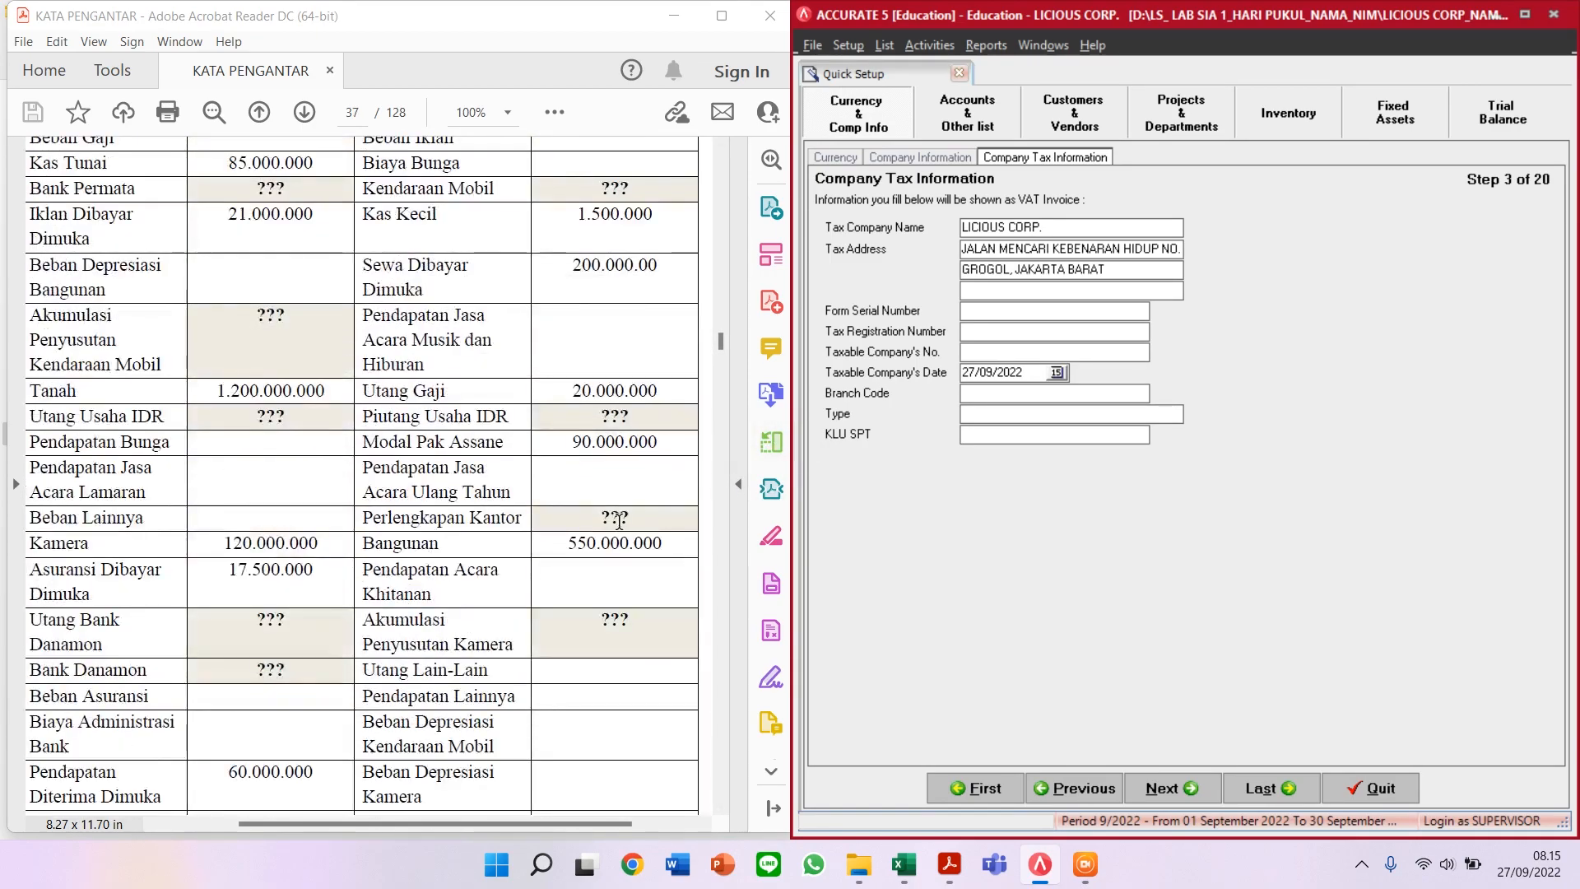
{"action": "scroll", "coordinate": [618, 521], "scroll_direction": "up", "scroll_amount": 8}
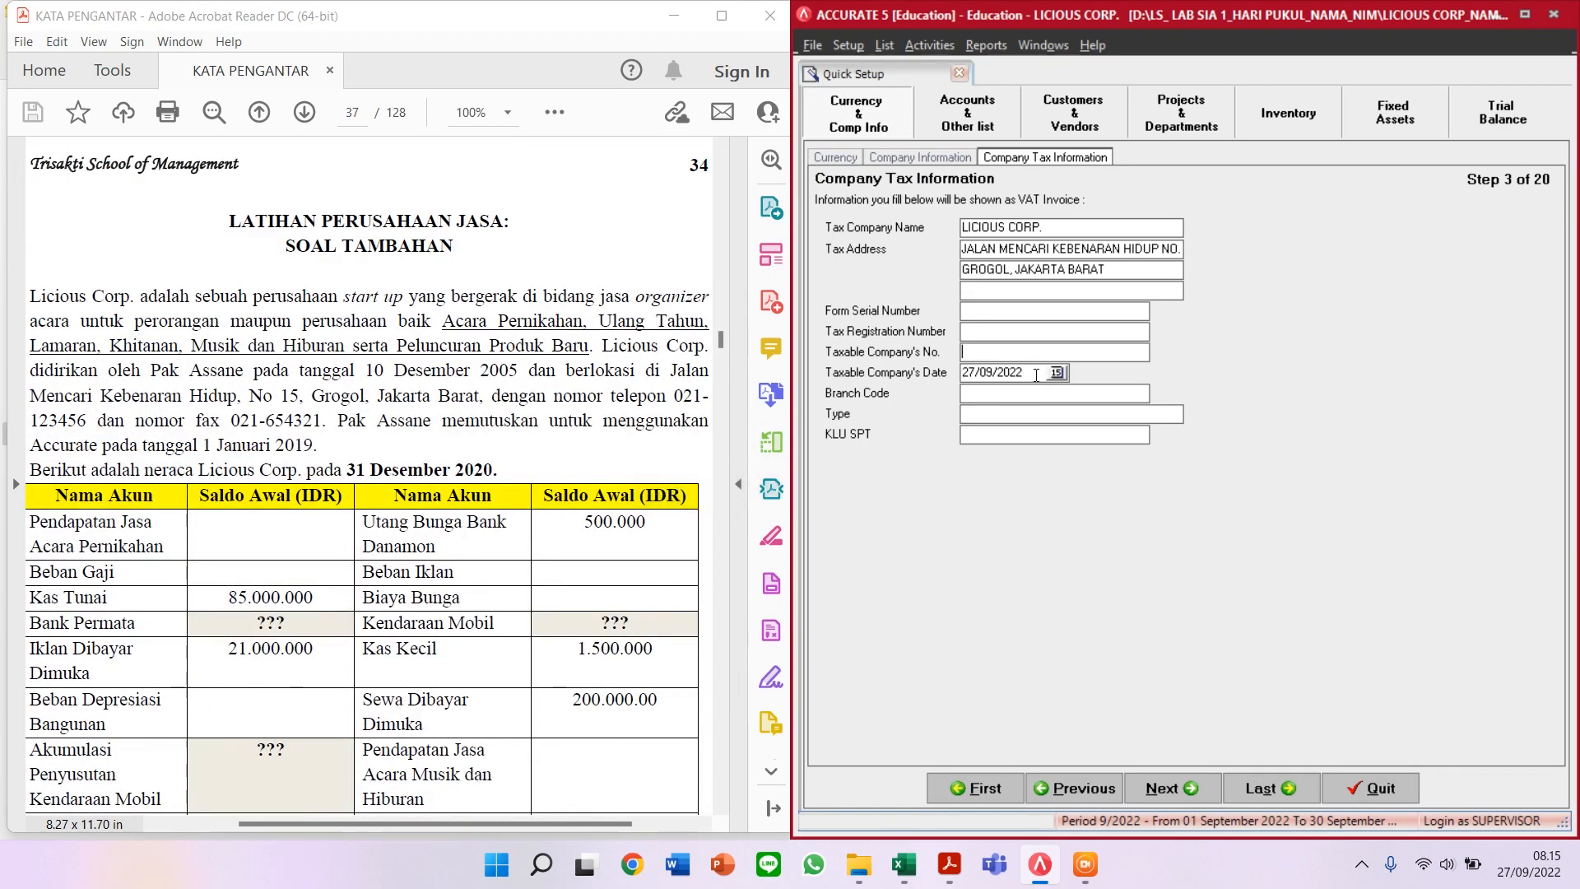
{"action": "left_click_drag", "start_coordinate": [1036, 374], "coordinate": [935, 386]}
{"action": "type", "text": "31/12/2020"}
{"action": "left_click", "coordinate": [1169, 791]}
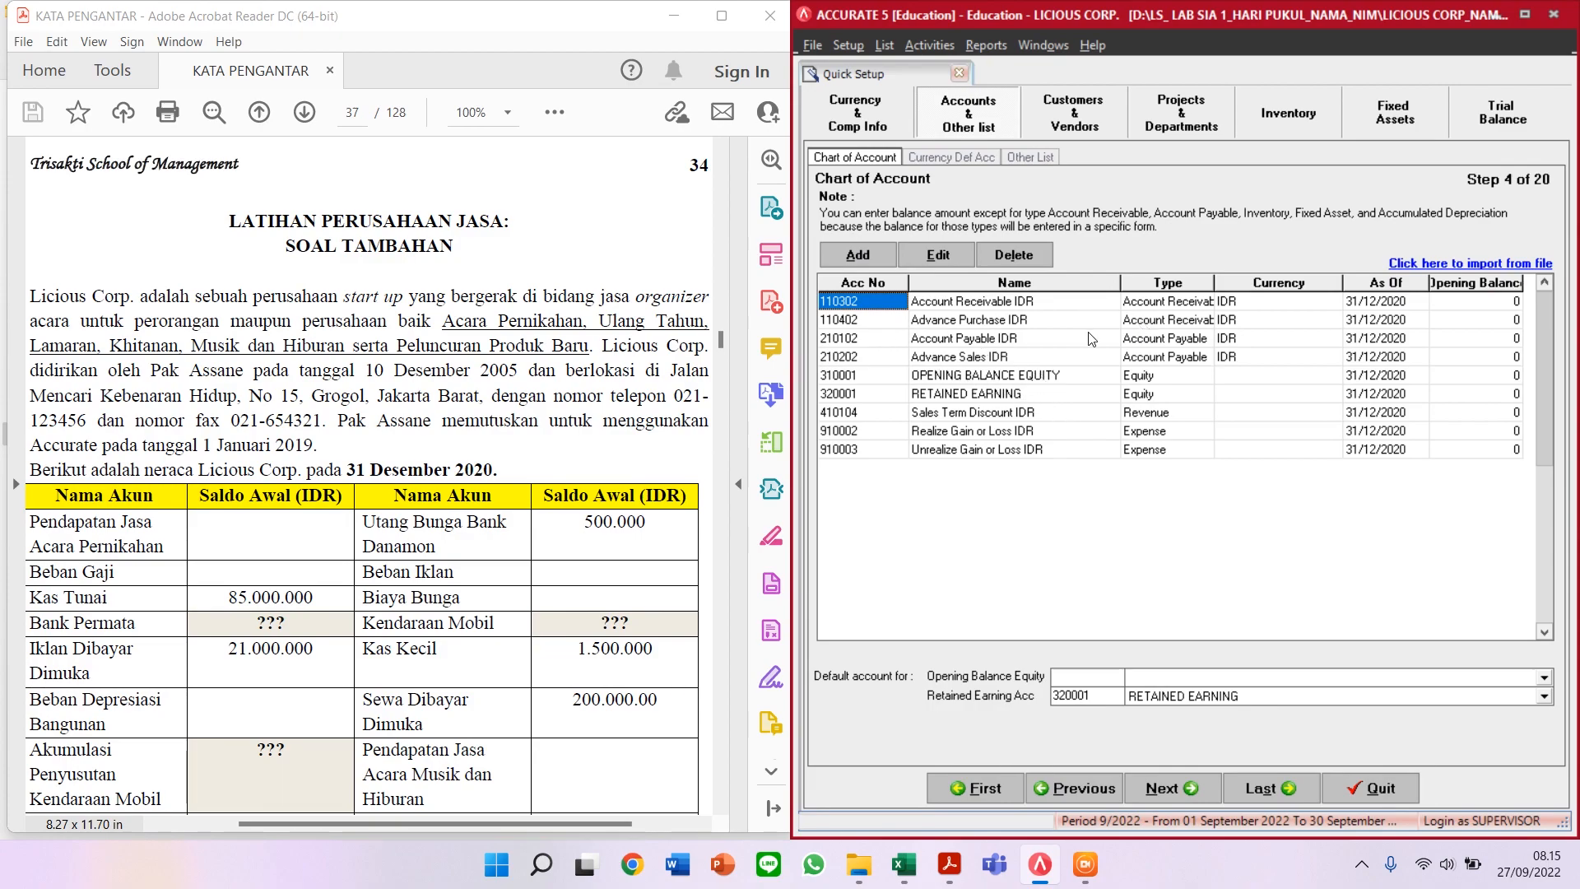
Step: Check Utang Usaha IDR in the PDF, then open account 210102 Account Payable IDR for editing
{"action": "scroll", "coordinate": [387, 601], "scroll_direction": "down", "scroll_amount": 3}
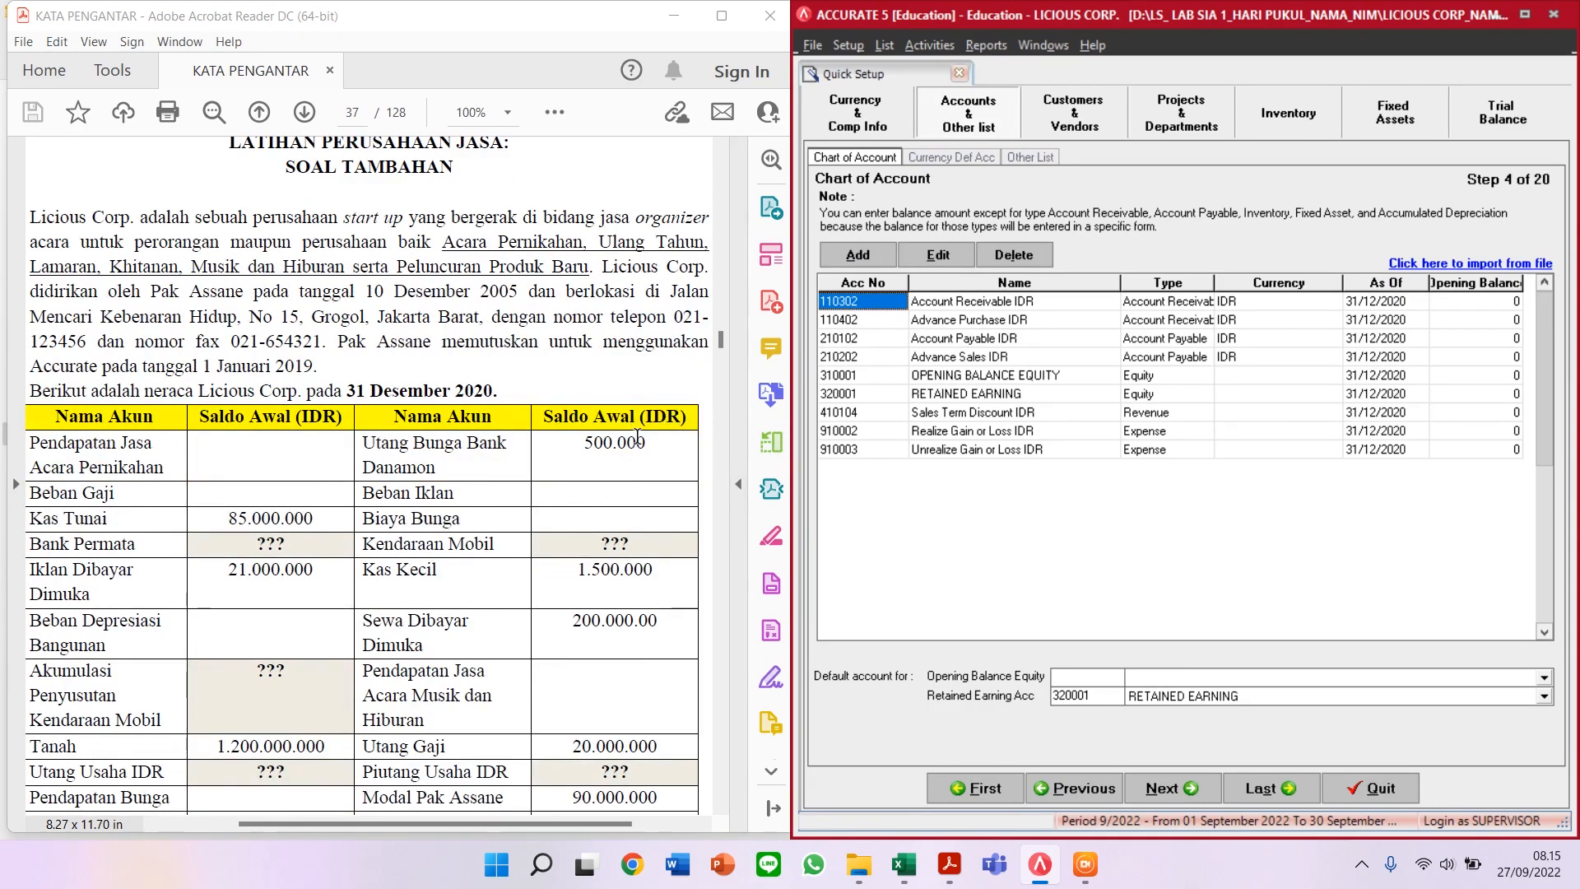
{"action": "scroll", "coordinate": [640, 444], "scroll_direction": "down", "scroll_amount": 2}
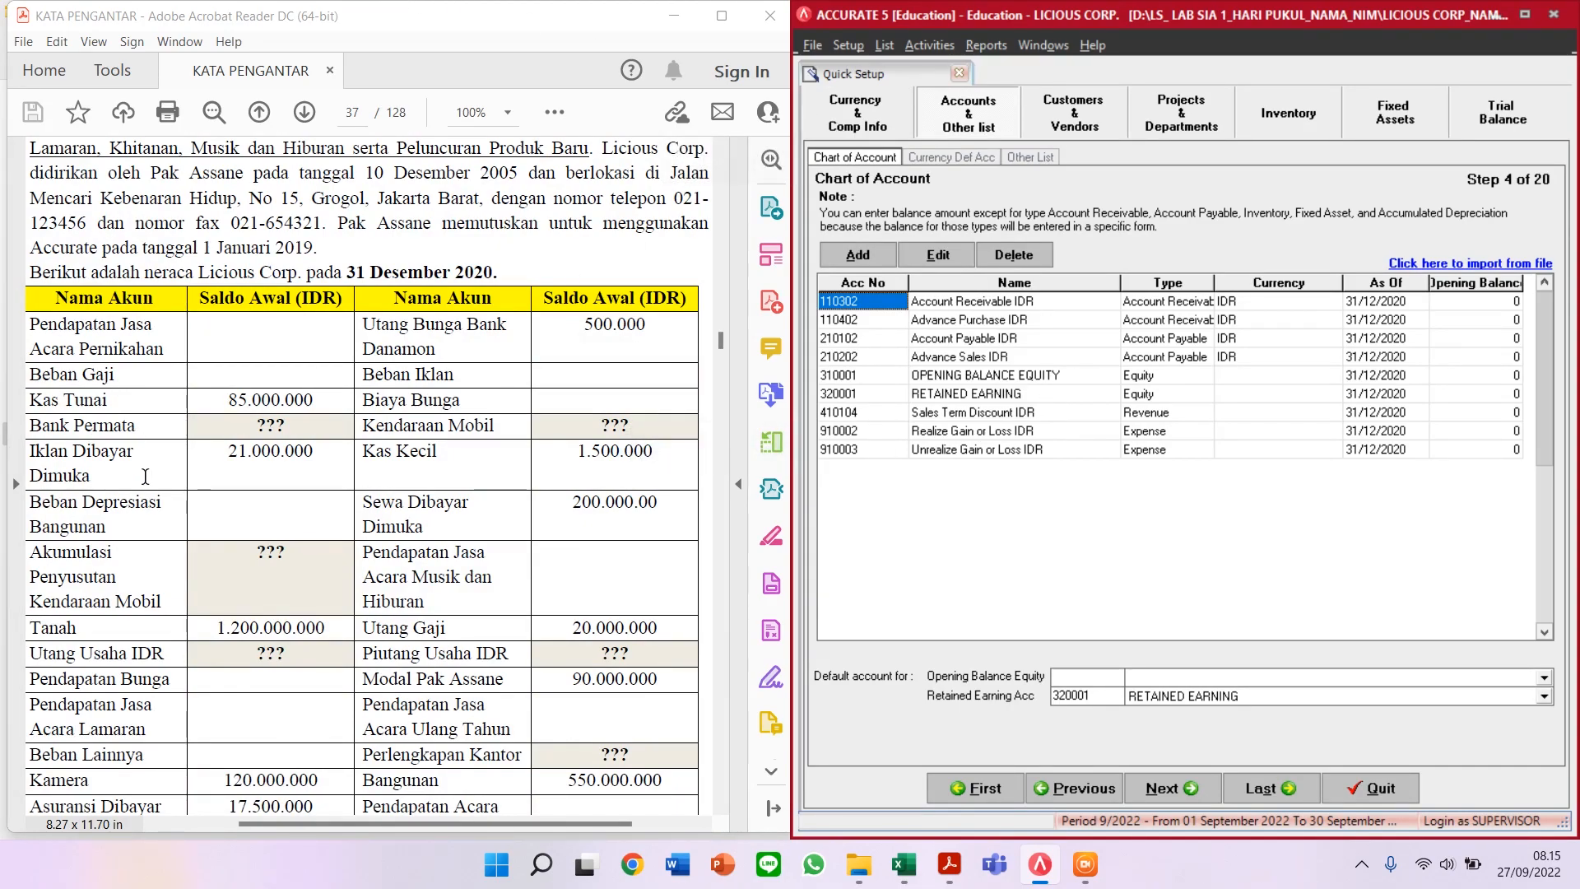
{"action": "left_click_drag", "start_coordinate": [37, 653], "coordinate": [169, 652]}
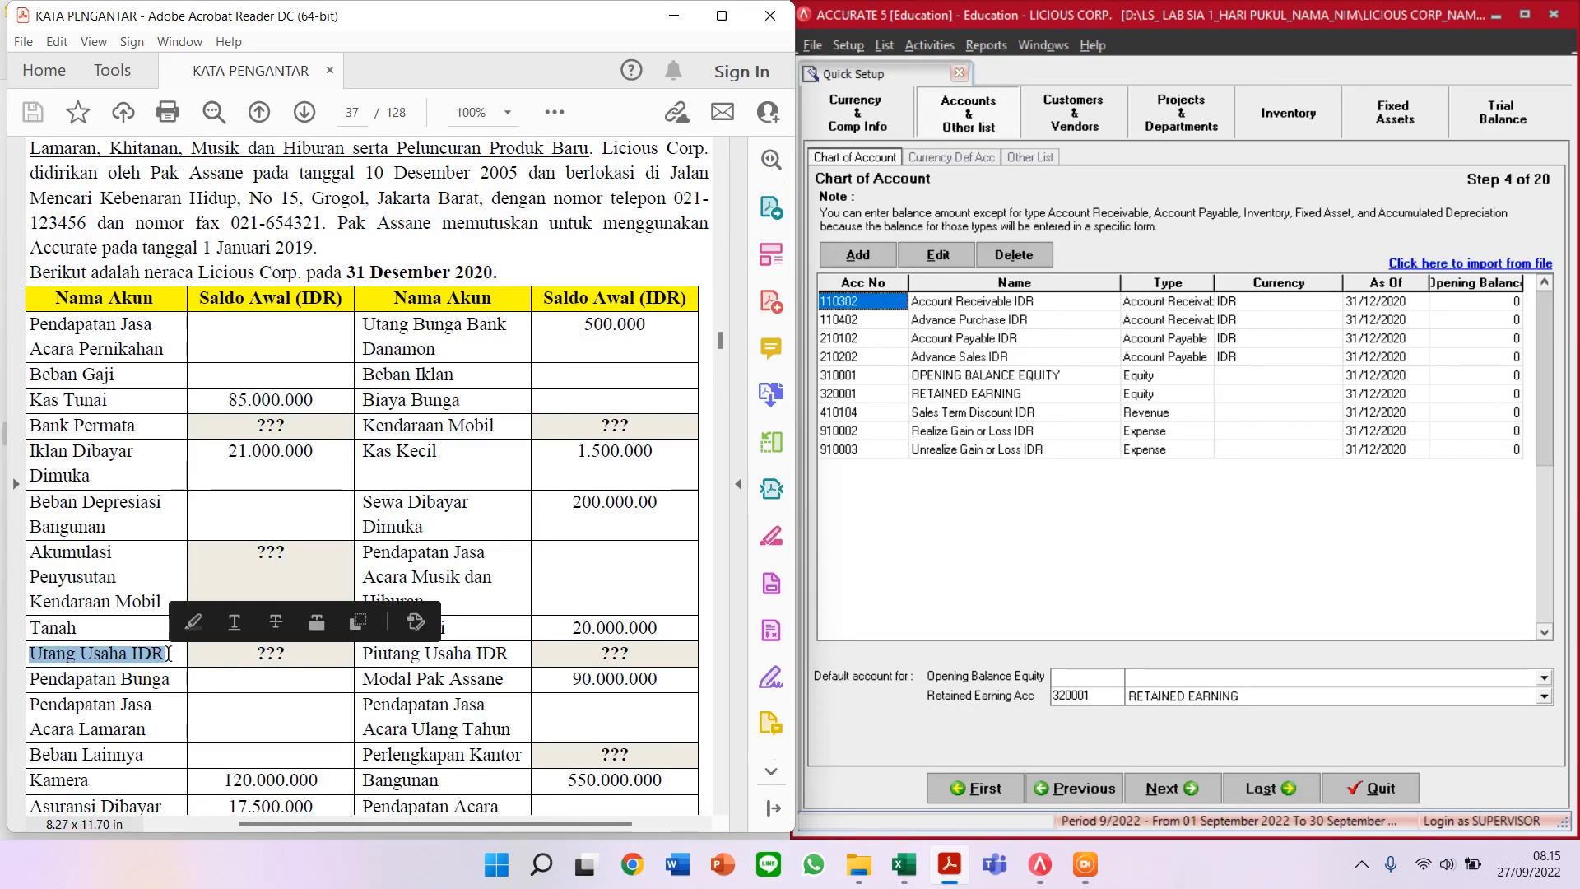
{"action": "left_click", "coordinate": [469, 504]}
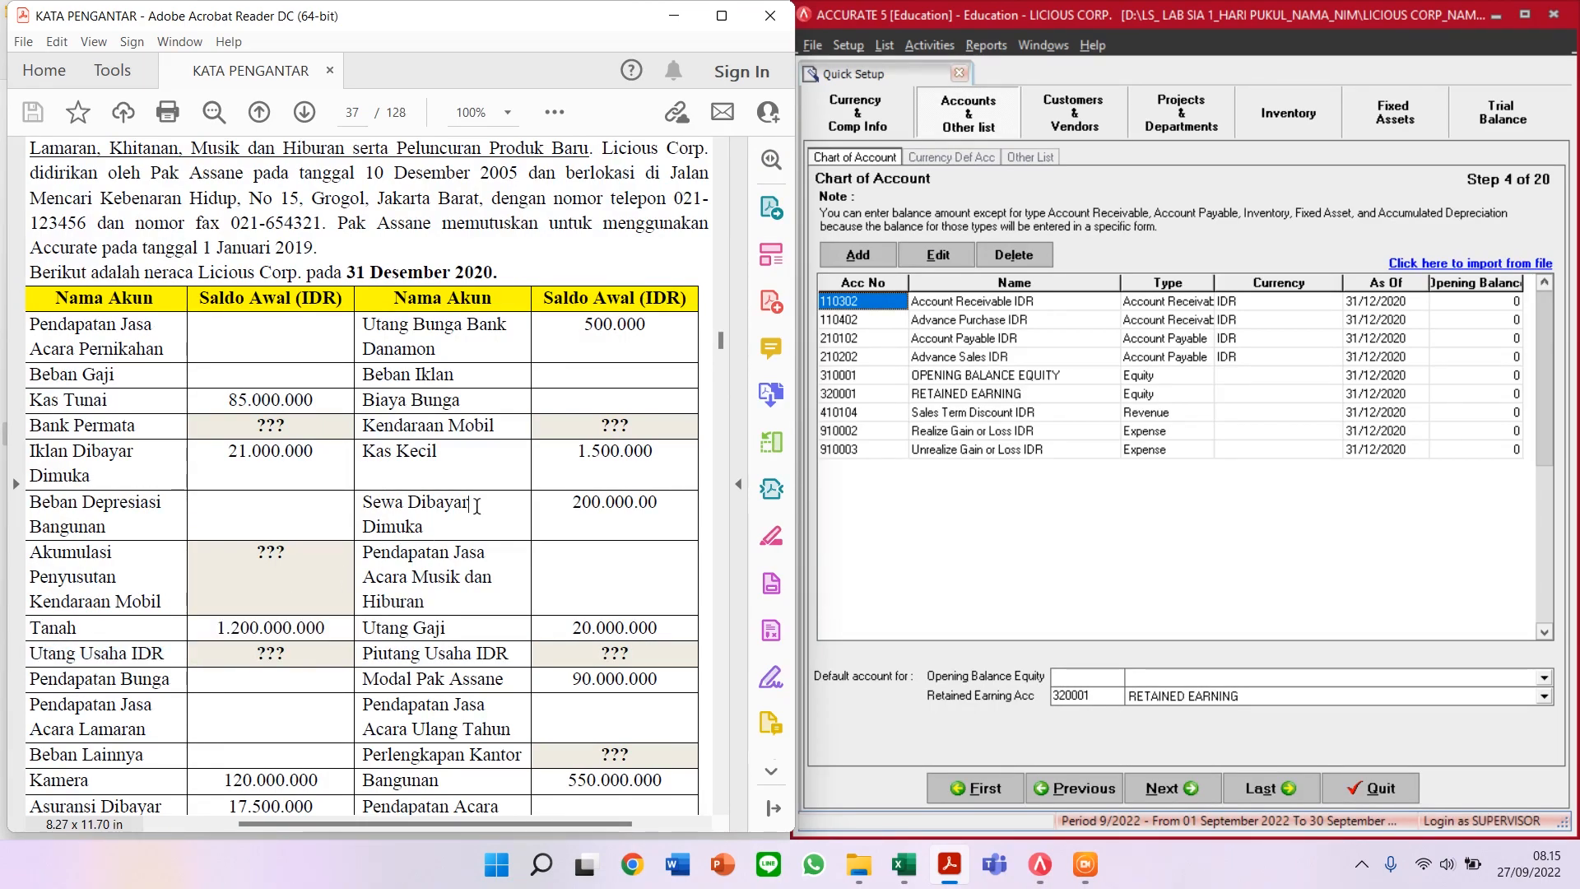
{"action": "left_click", "coordinate": [969, 305]}
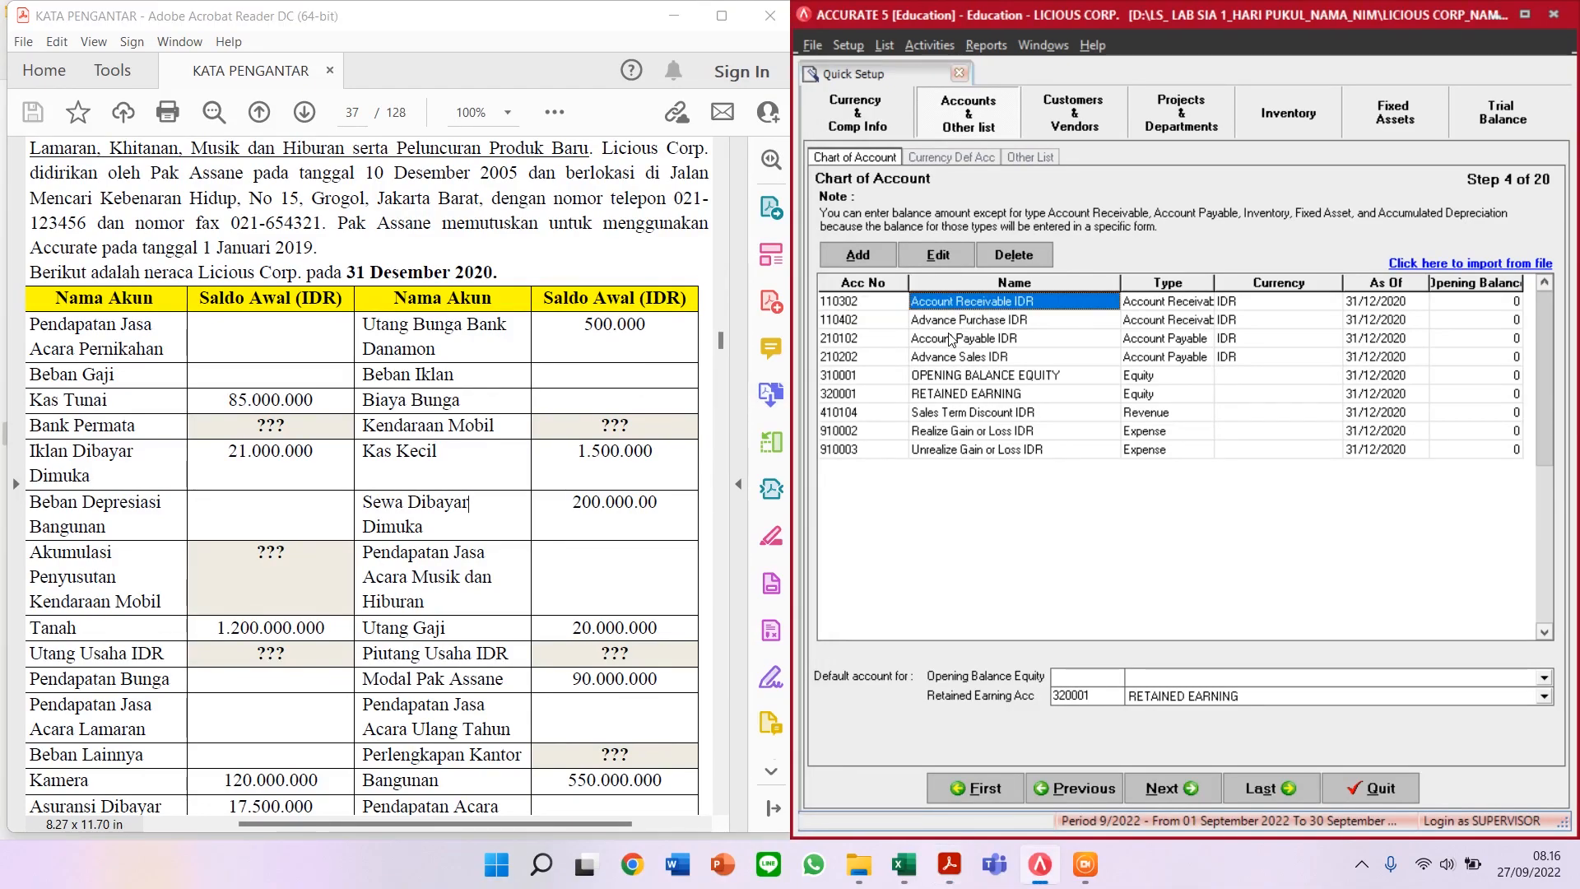
{"action": "left_click", "coordinate": [952, 339]}
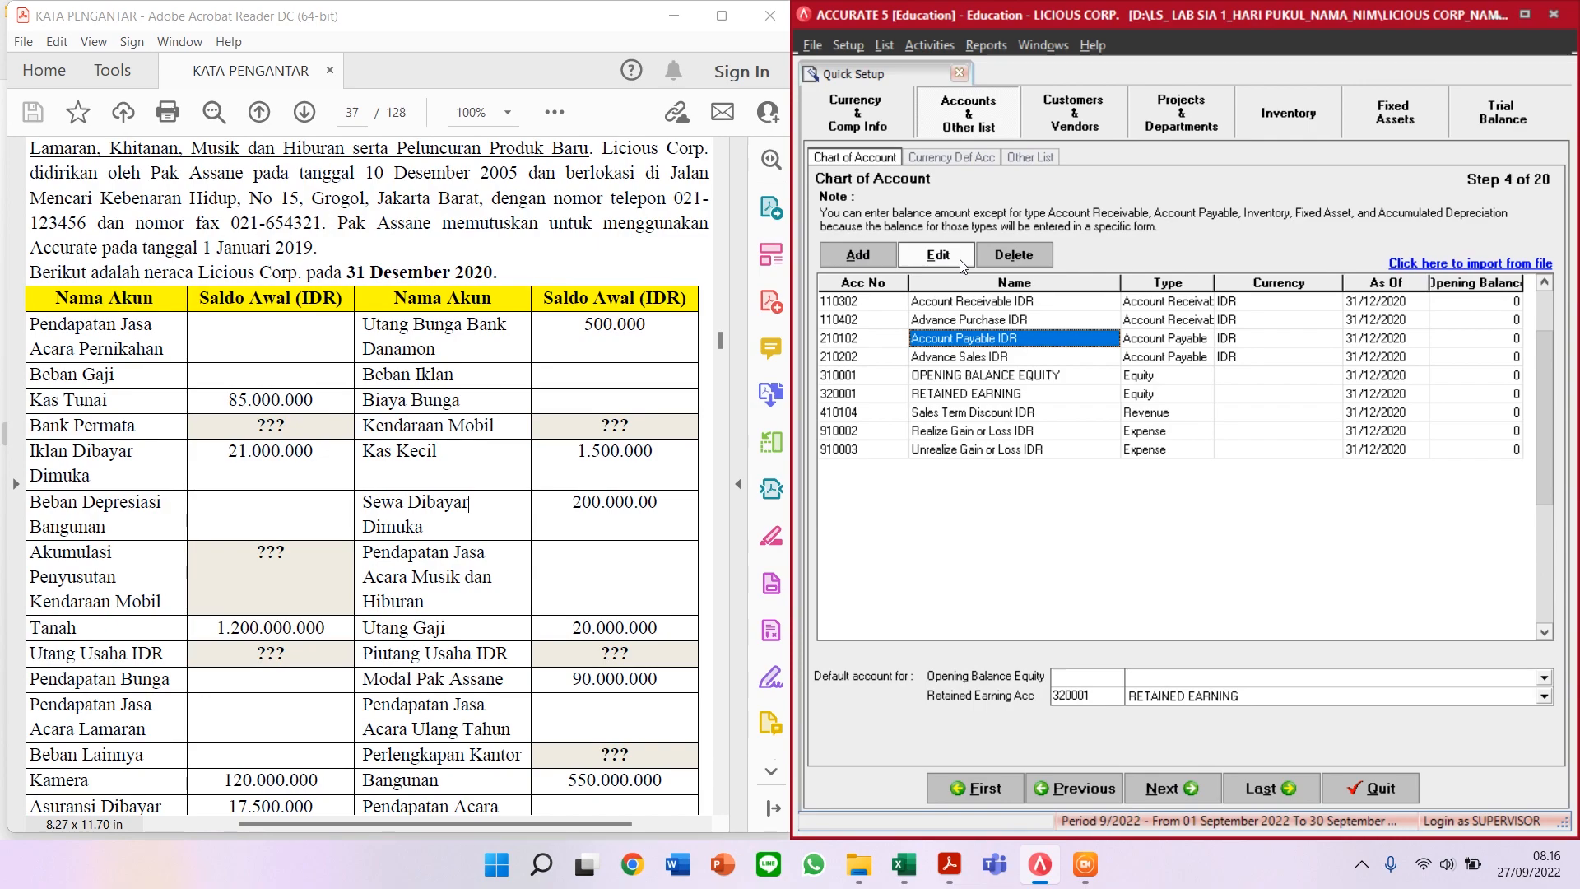
{"action": "left_click", "coordinate": [952, 258]}
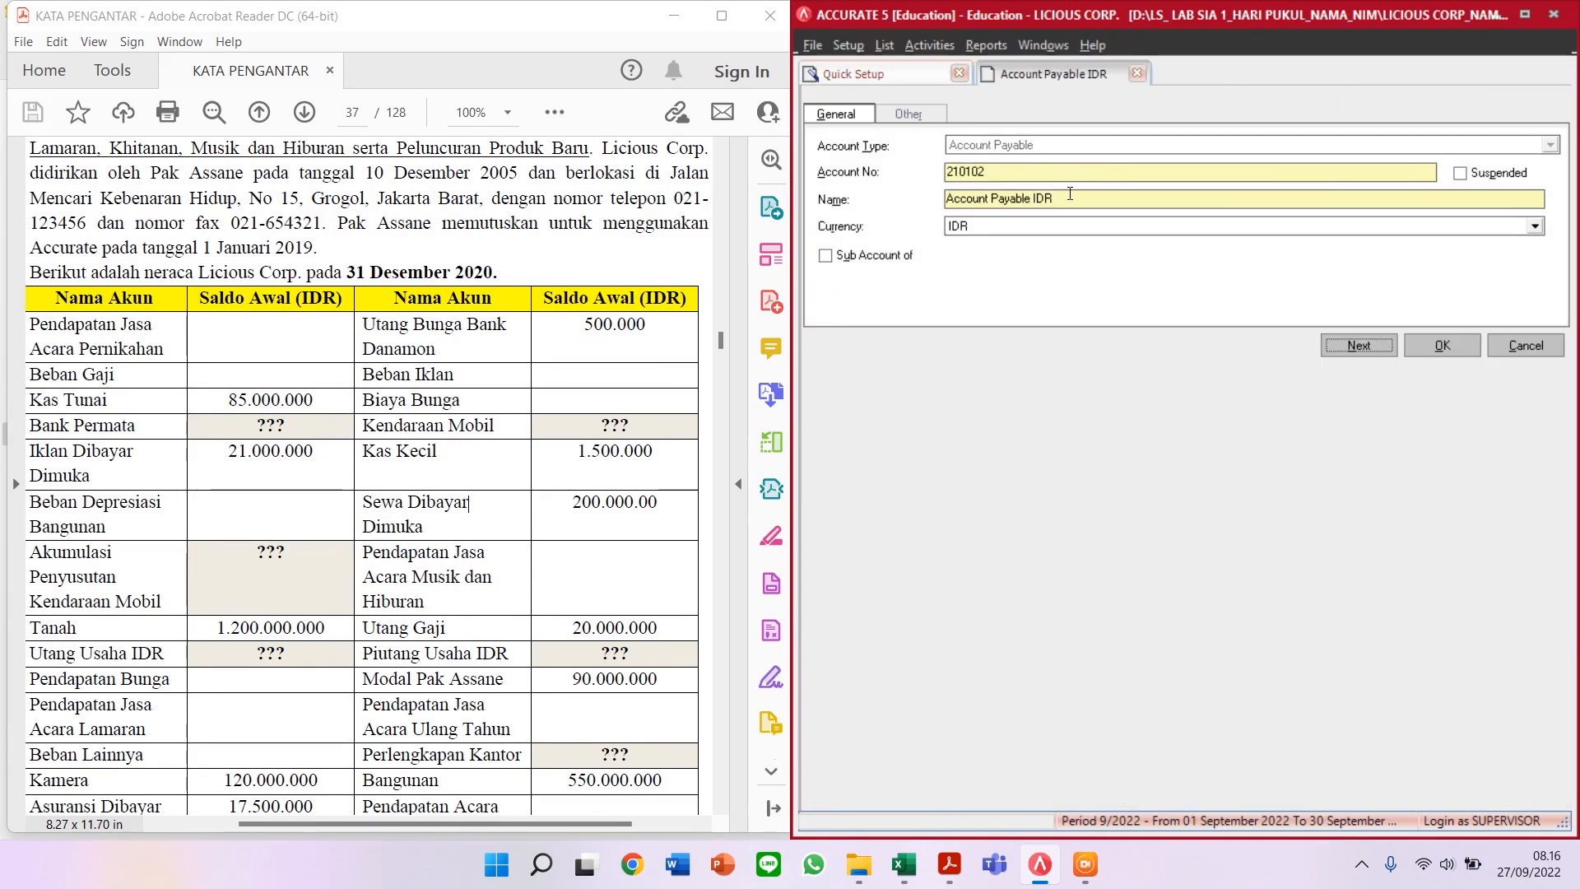
Step: Rename Account Payable IDR to UTANG USAHA IDR with account number 21100 and save it
{"action": "left_click_drag", "start_coordinate": [1030, 199], "coordinate": [875, 205]}
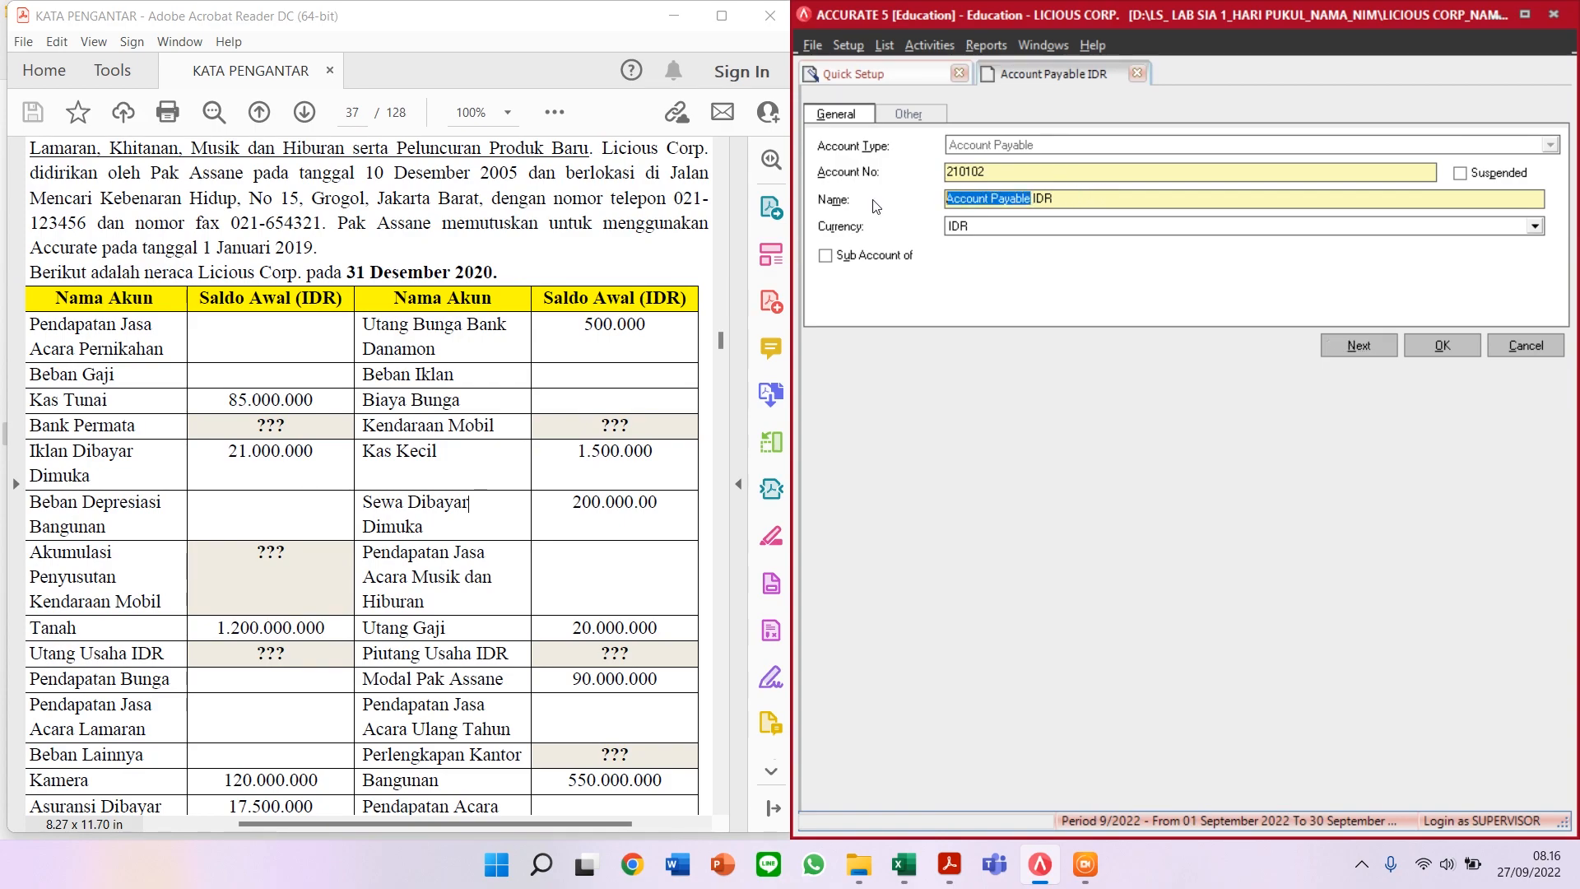
{"action": "type", "text": "UTANG"}
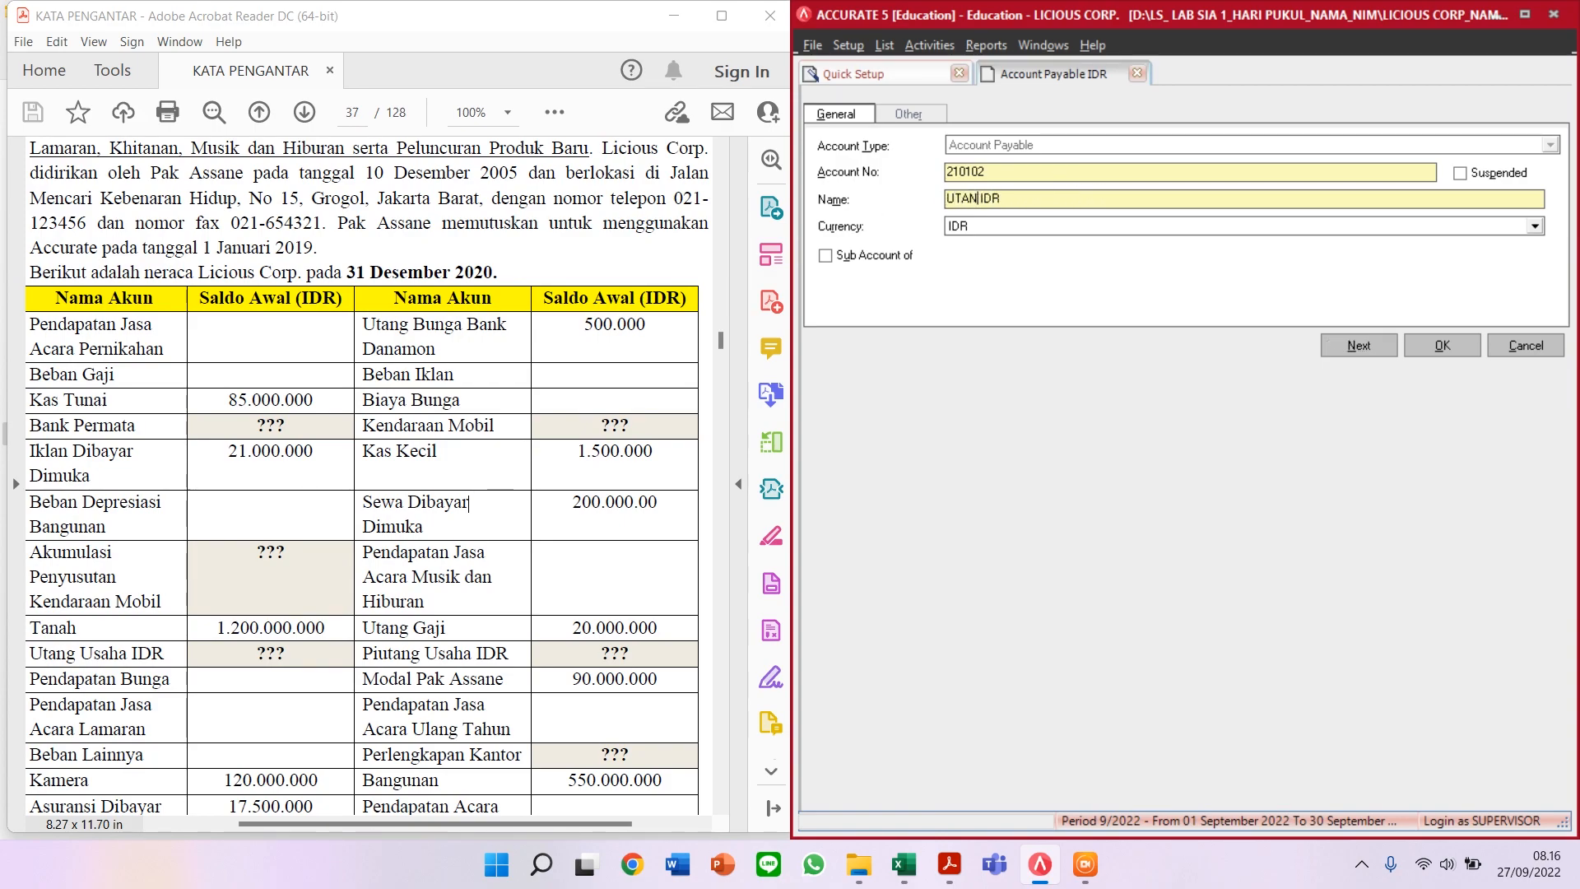
{"action": "type", "text": " USAHA"}
{"action": "left_click_drag", "start_coordinate": [1009, 171], "coordinate": [878, 171]}
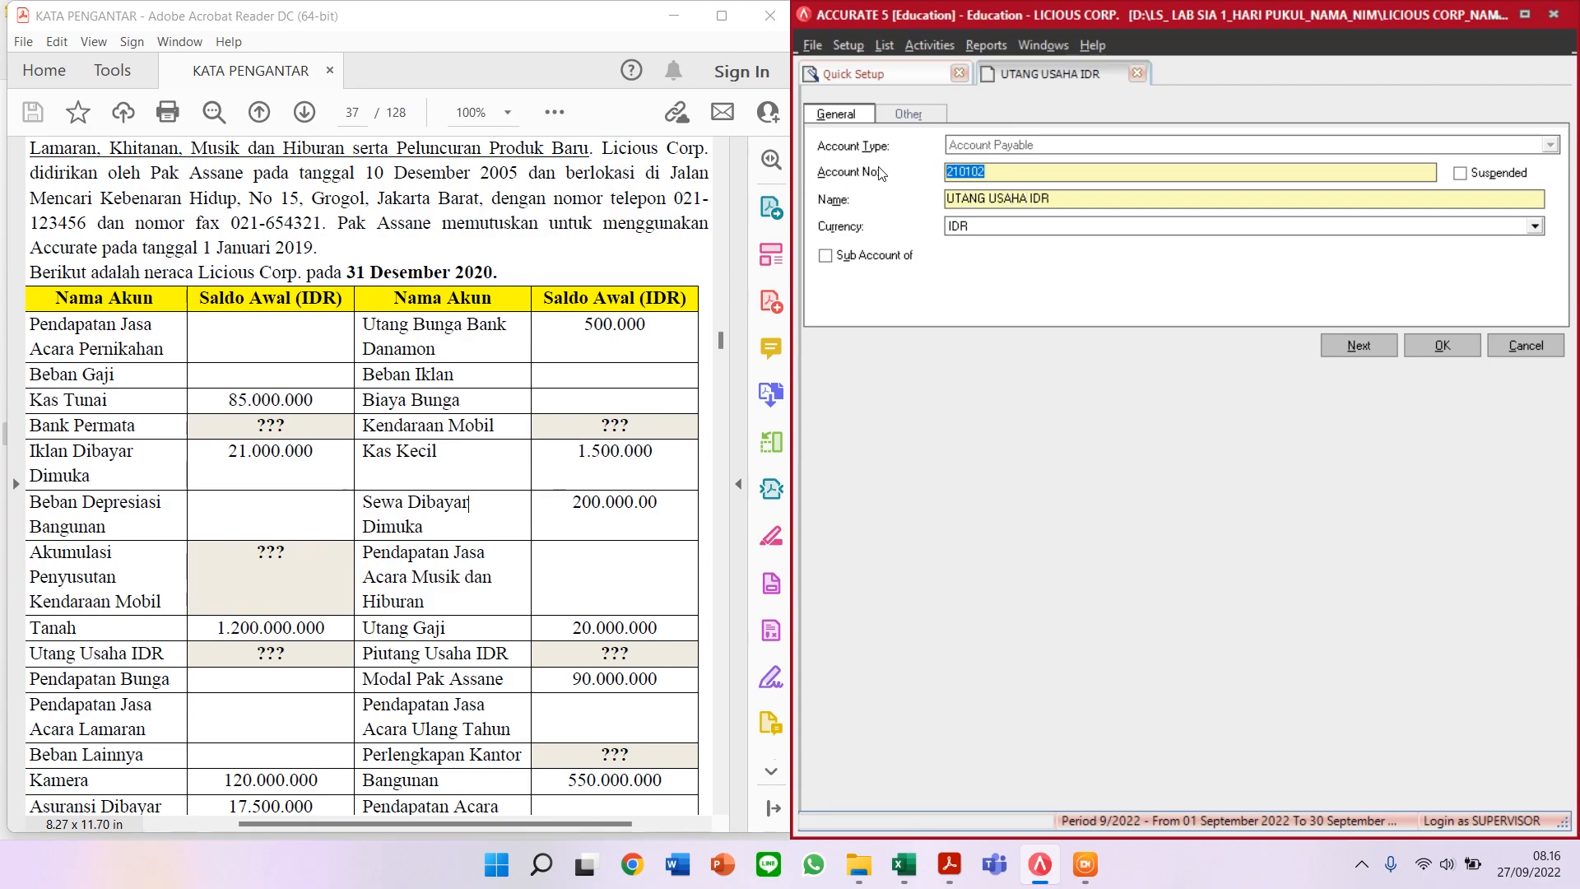
{"action": "type", "text": "21100"}
{"action": "left_click", "coordinate": [1453, 347]}
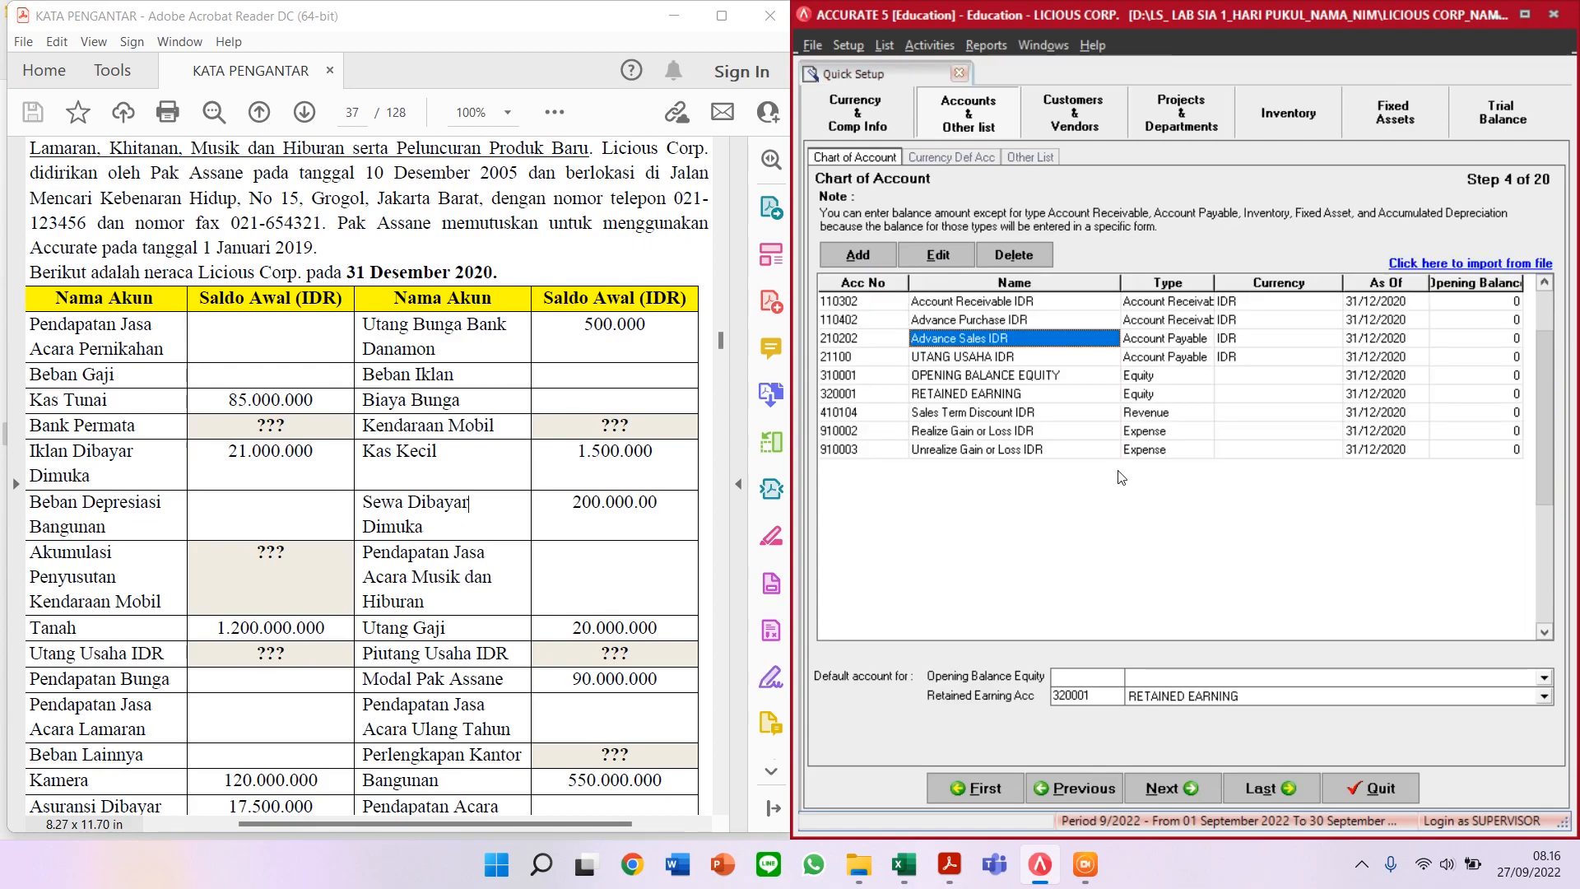
Step: Rename Account Receivable IDR to PIUTANG USAHA IDR with account number 11200 and save it
{"action": "left_click", "coordinate": [920, 305]}
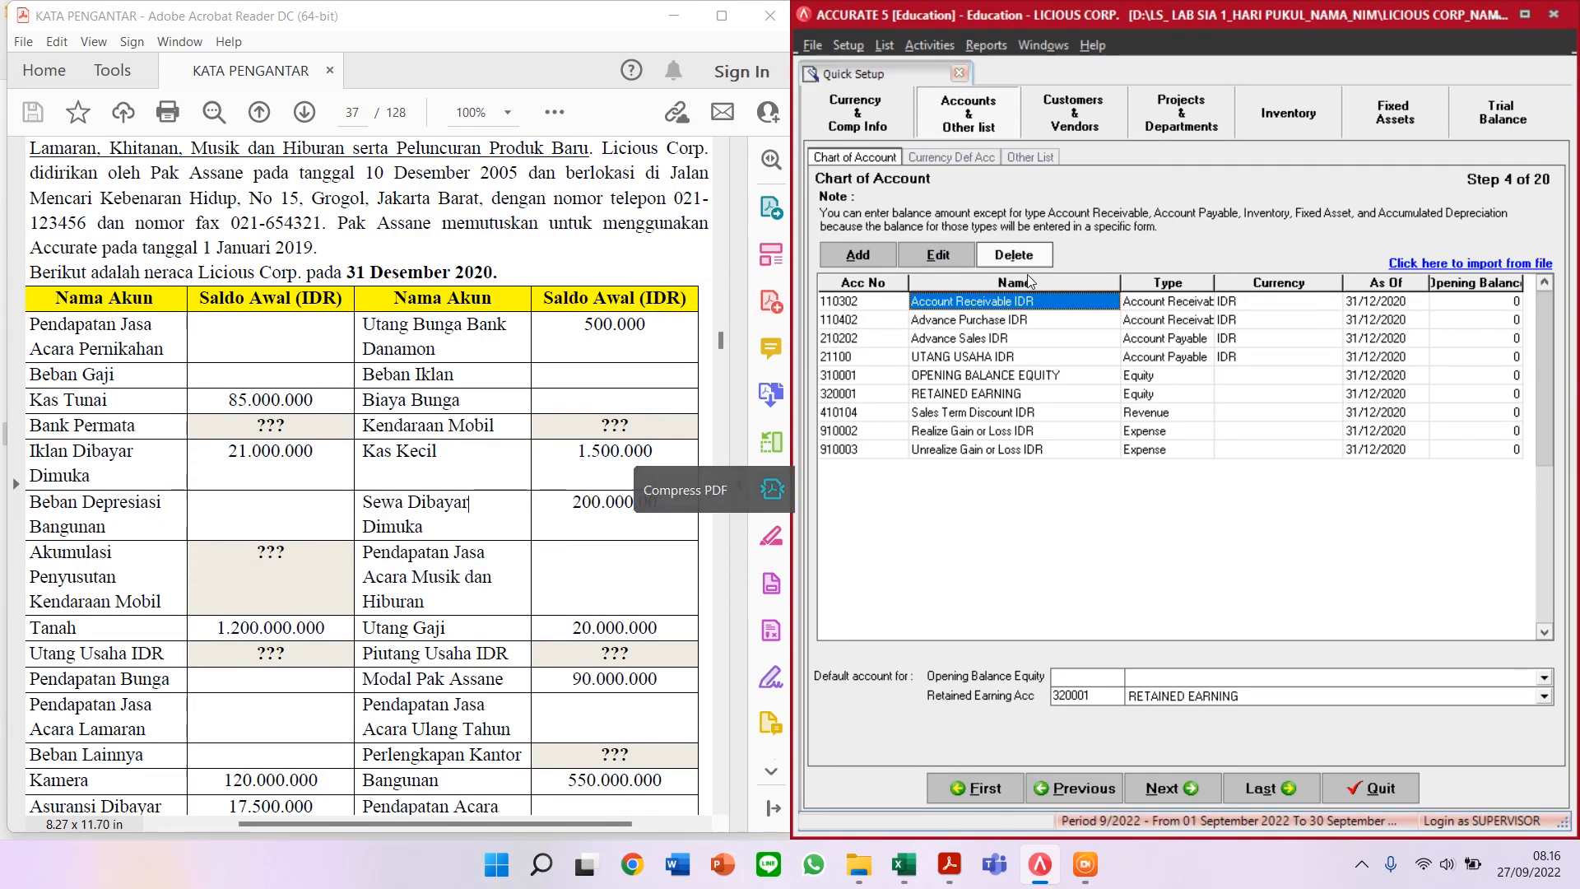
{"action": "left_click", "coordinate": [950, 263]}
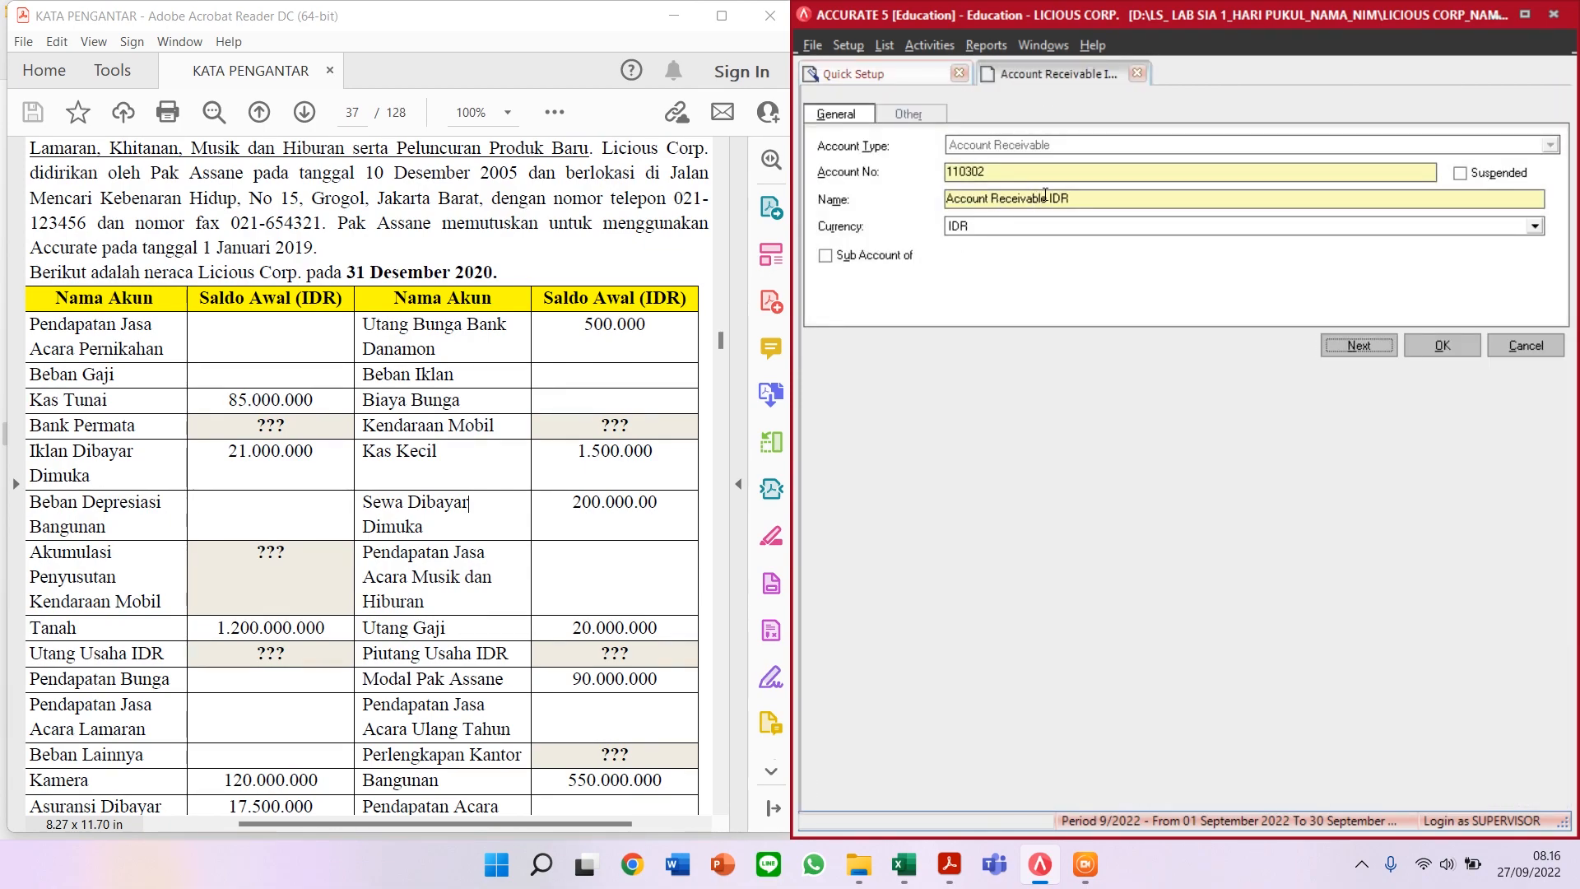
{"action": "left_click_drag", "start_coordinate": [1044, 194], "coordinate": [834, 229]}
{"action": "type", "text": "PIUTANG USAHA"}
{"action": "key", "text": "shift+Tab"}
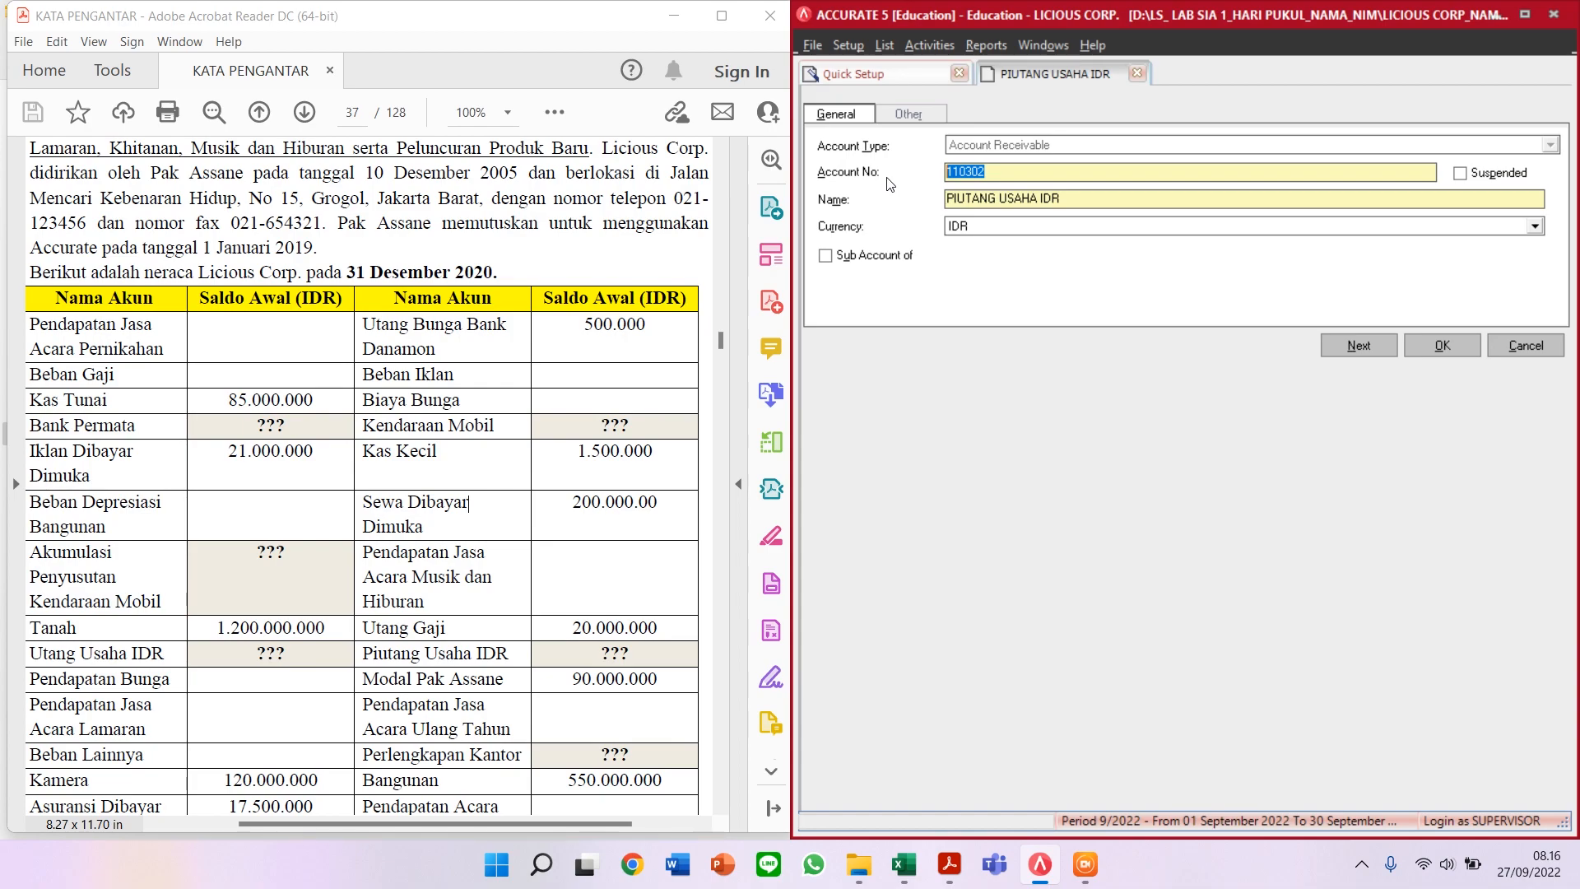
{"action": "type", "text": "11200"}
{"action": "left_click", "coordinate": [1433, 349]}
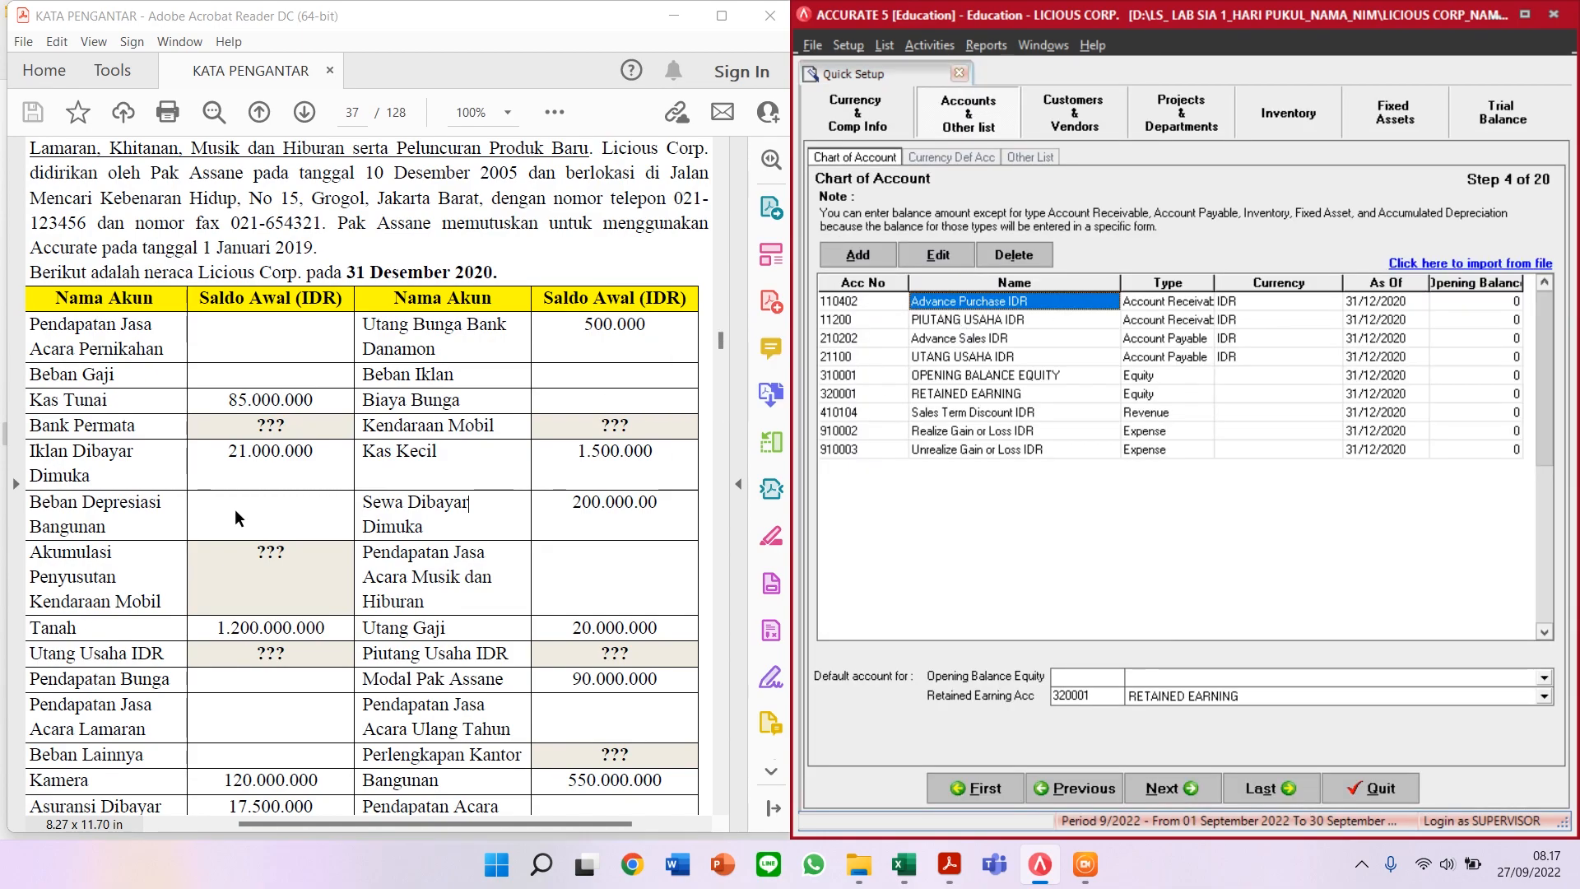
{"action": "scroll", "coordinate": [250, 470], "scroll_direction": "down", "scroll_amount": 2}
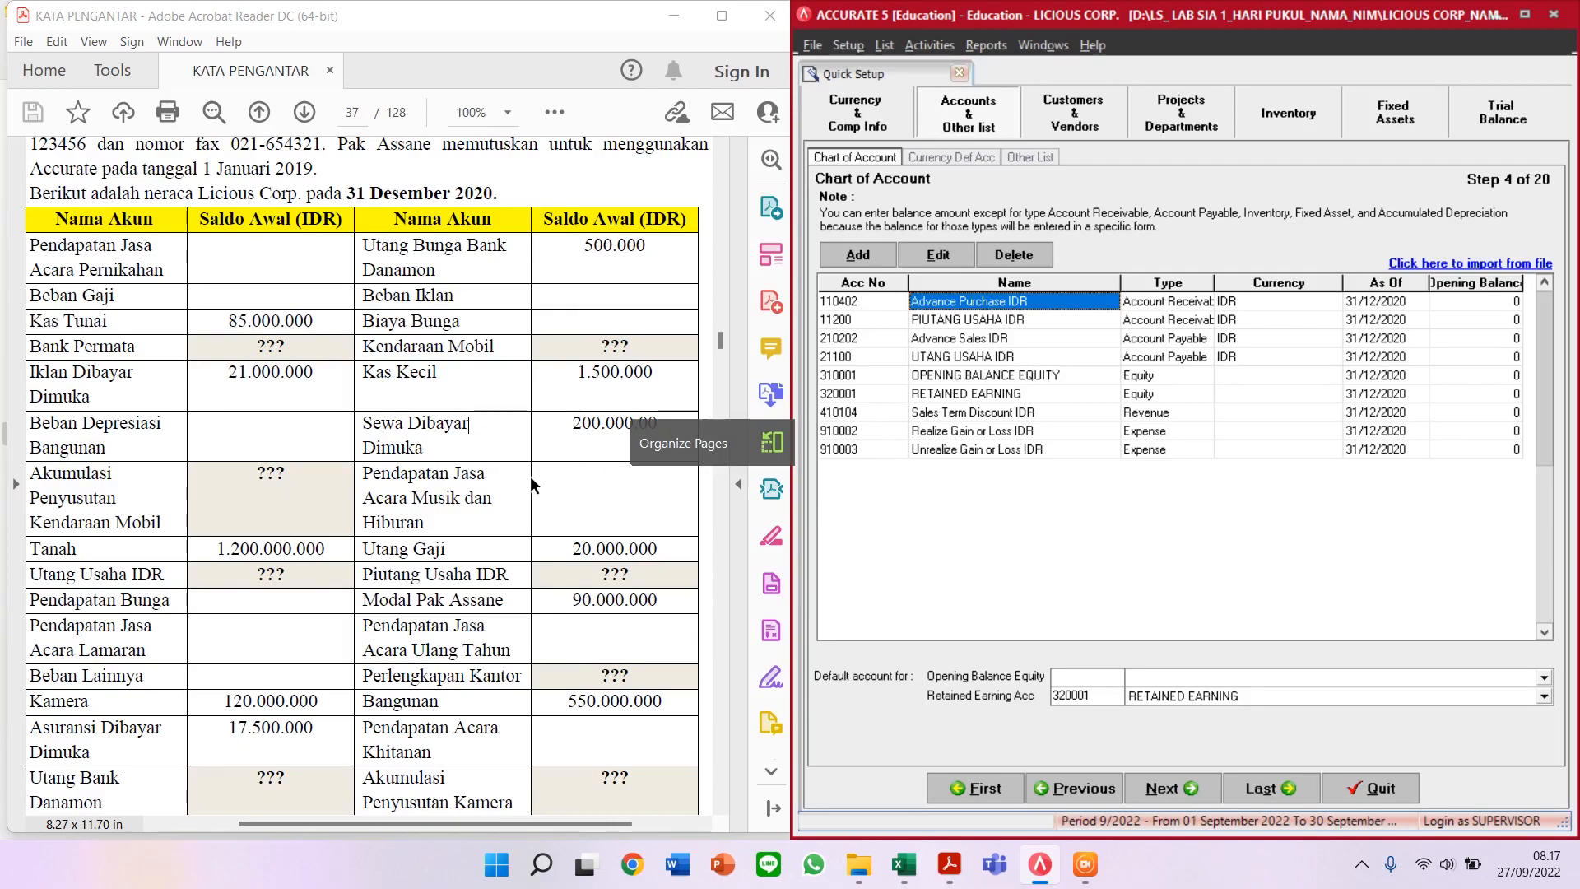
{"action": "scroll", "coordinate": [529, 483], "scroll_direction": "up", "scroll_amount": 1}
{"action": "left_click_drag", "start_coordinate": [35, 281], "coordinate": [164, 299]}
{"action": "left_click", "coordinate": [266, 298]}
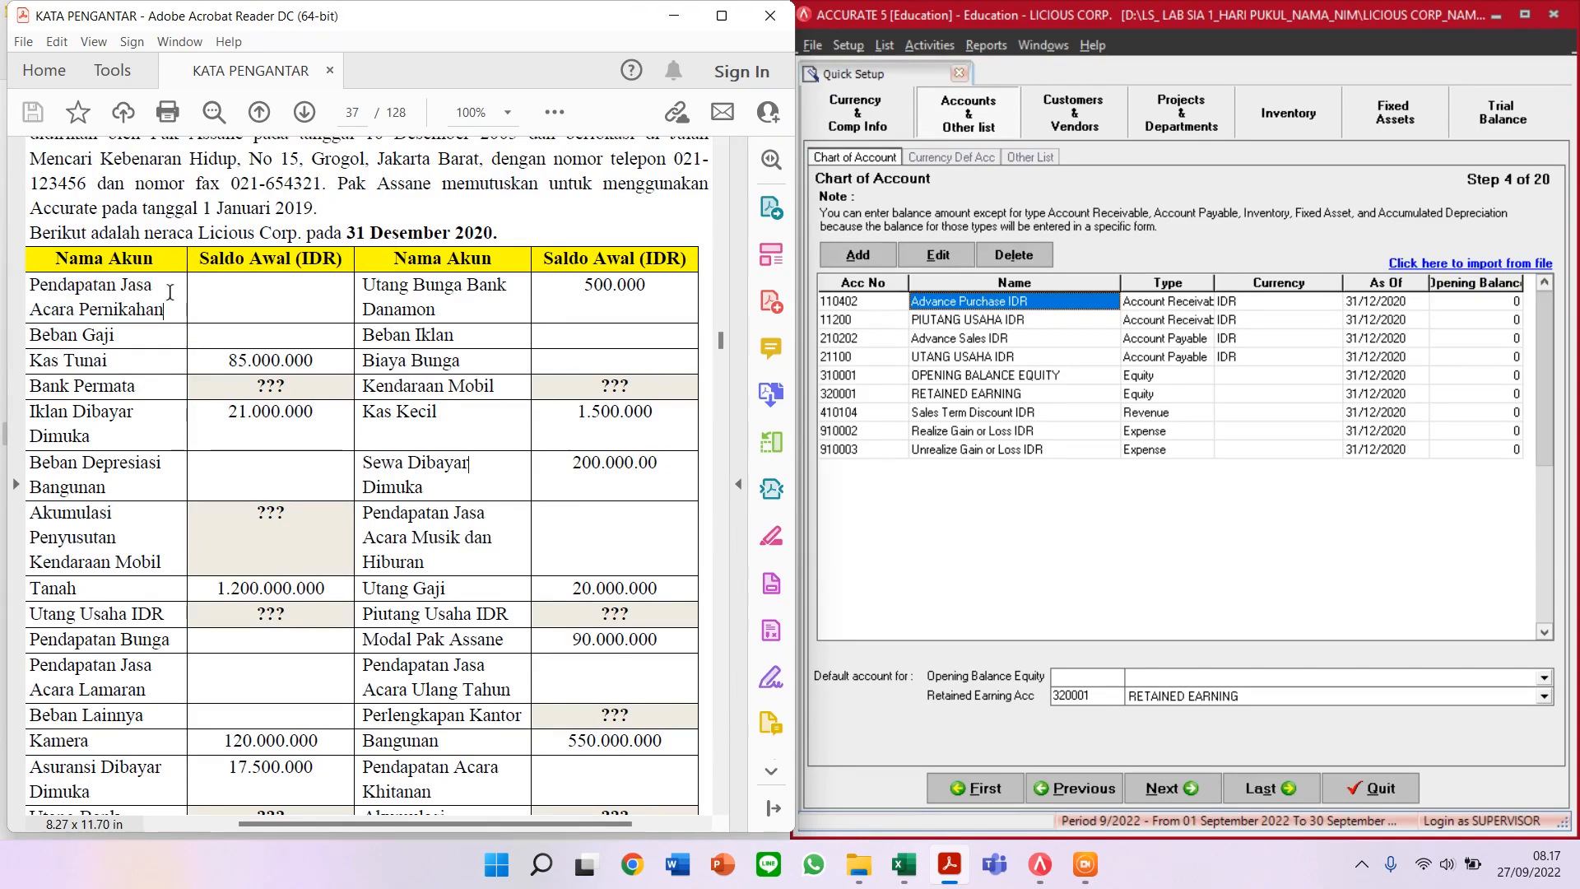
{"action": "left_click_drag", "start_coordinate": [33, 288], "coordinate": [120, 344]}
{"action": "left_click", "coordinate": [33, 294]}
{"action": "left_click", "coordinate": [125, 380]}
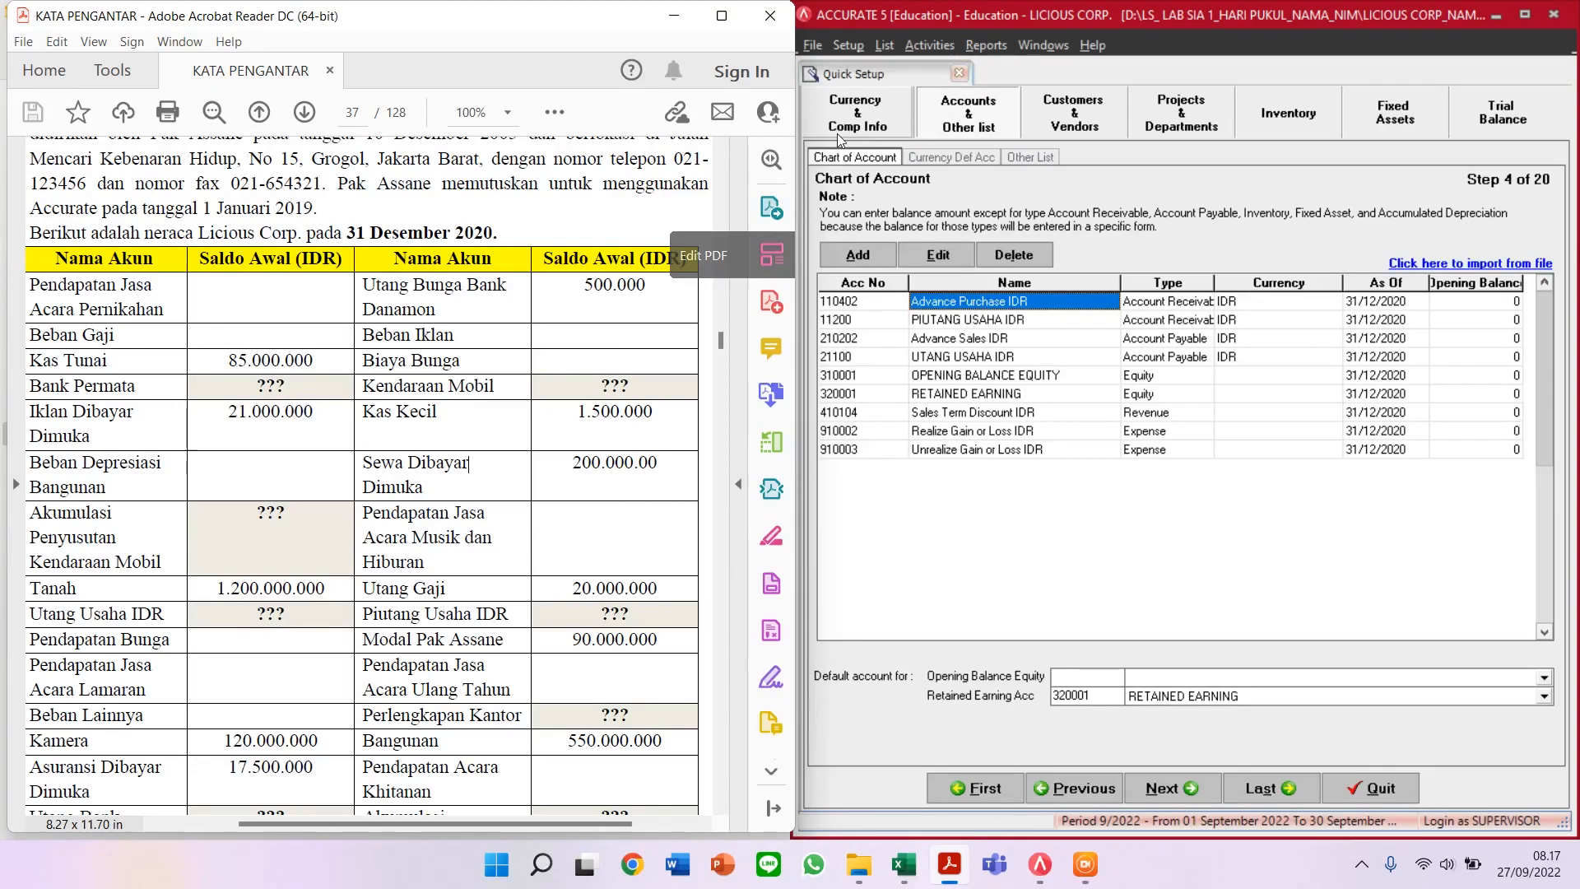
Step: Add Revenue account 41000 named PENDAPATAN JASA ACARA PERNIKAHAN
{"action": "left_click", "coordinate": [859, 256]}
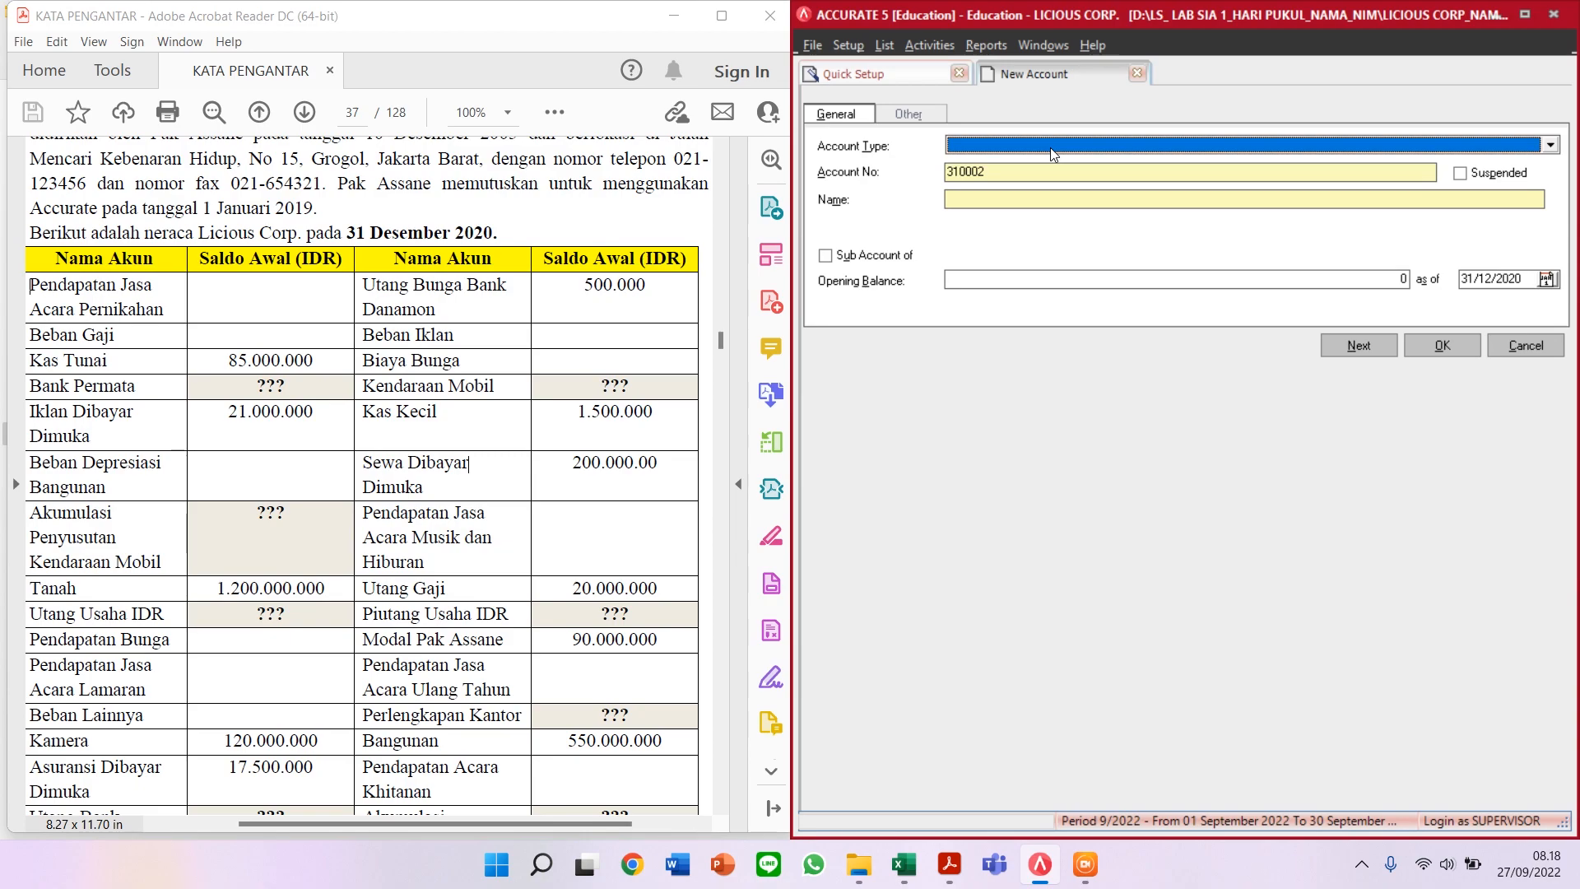
{"action": "type", "text": "Revenu"}
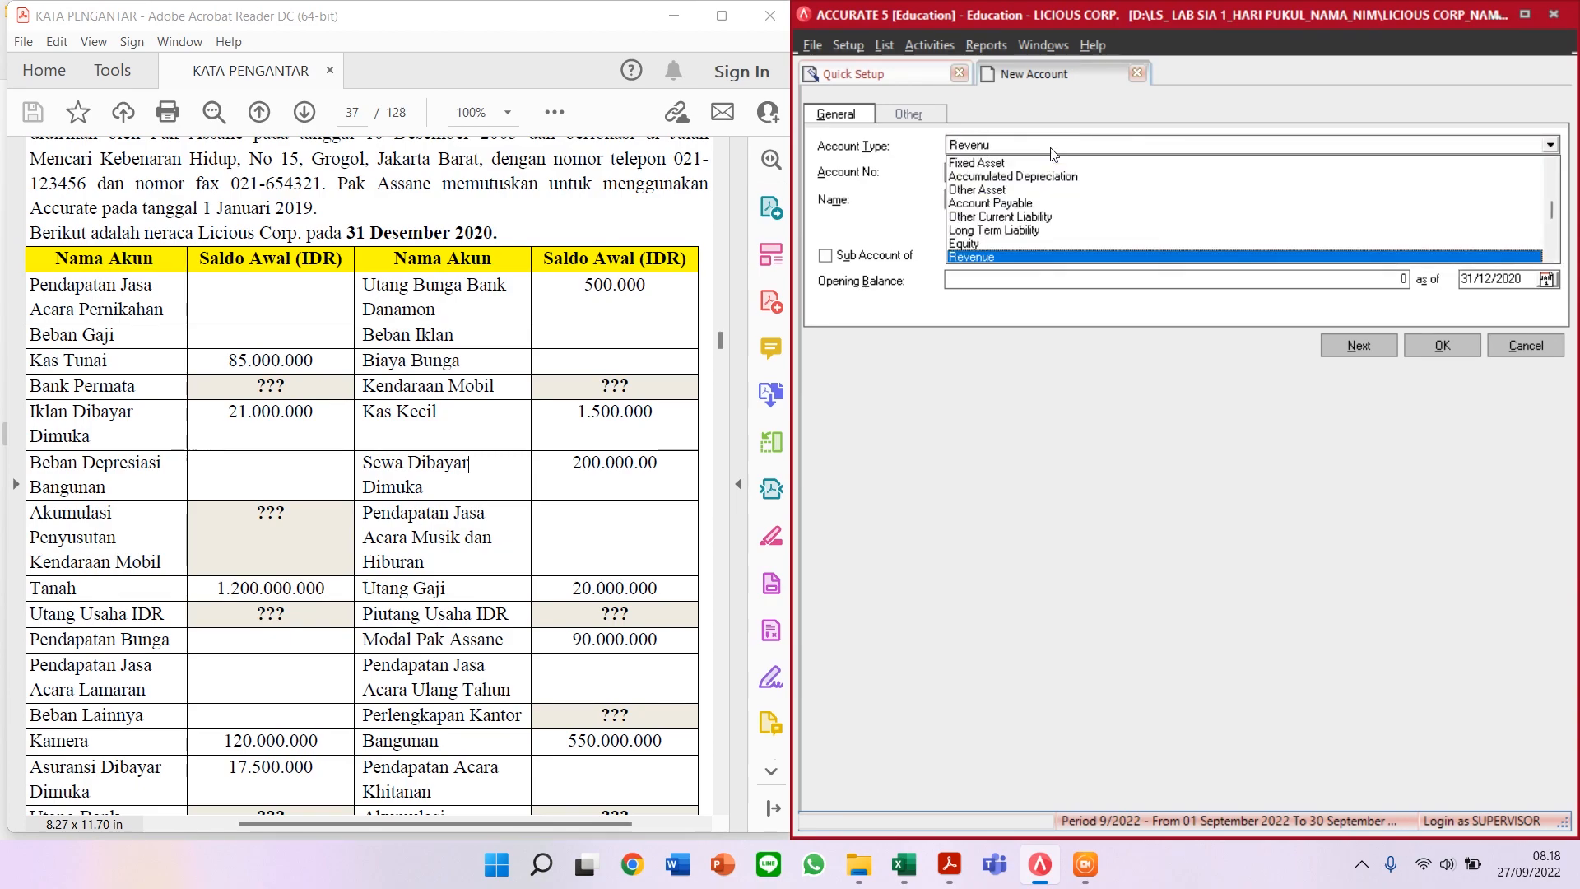
{"action": "key", "text": "Return"}
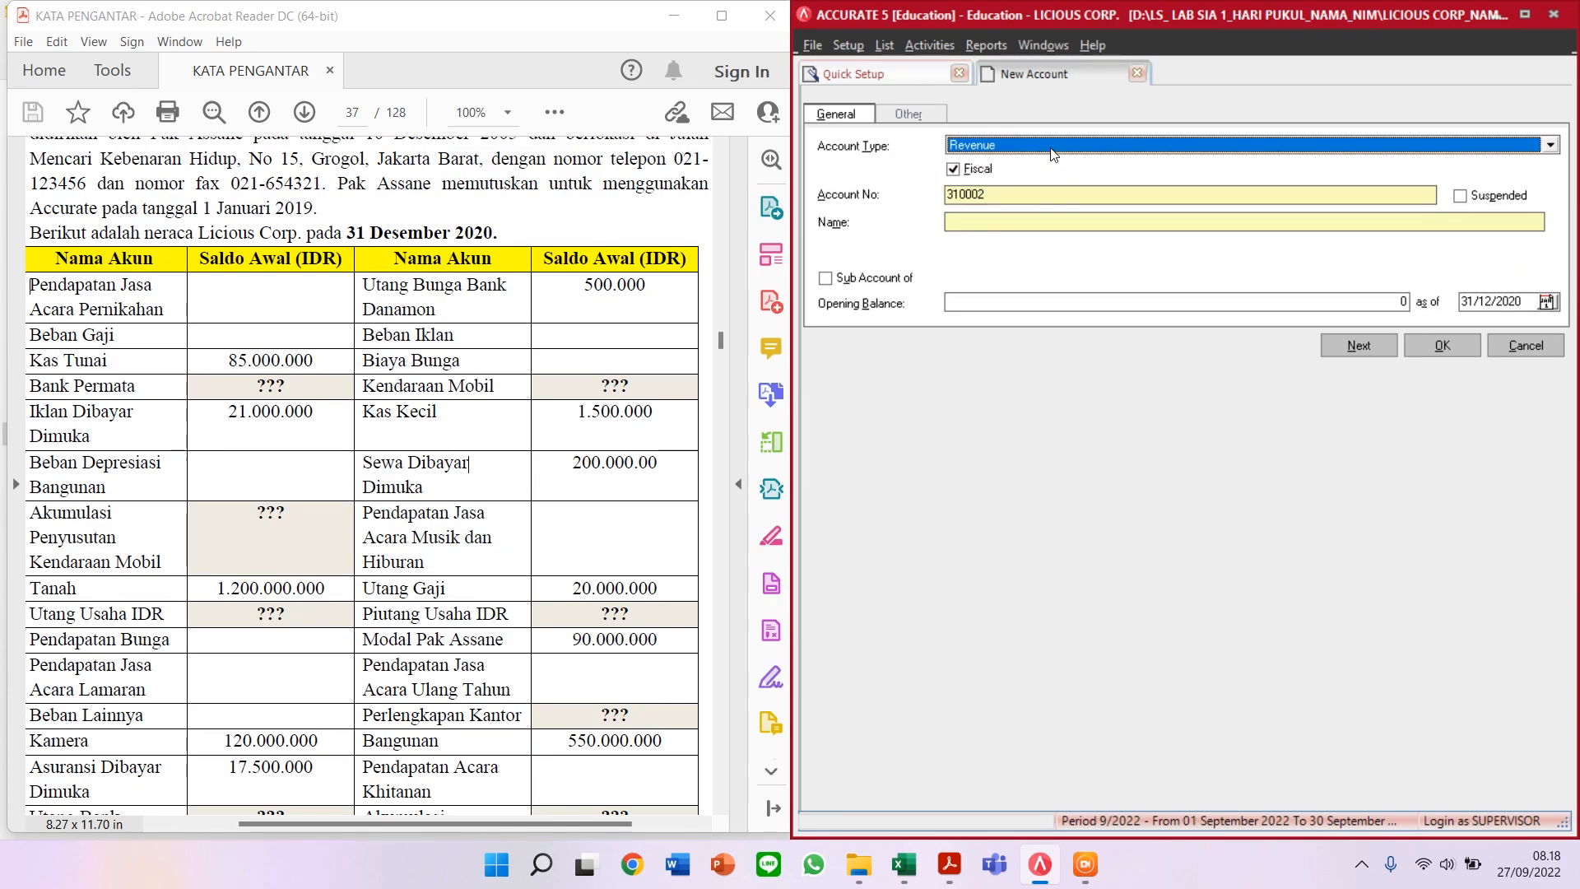
{"action": "key", "text": "Tab"}
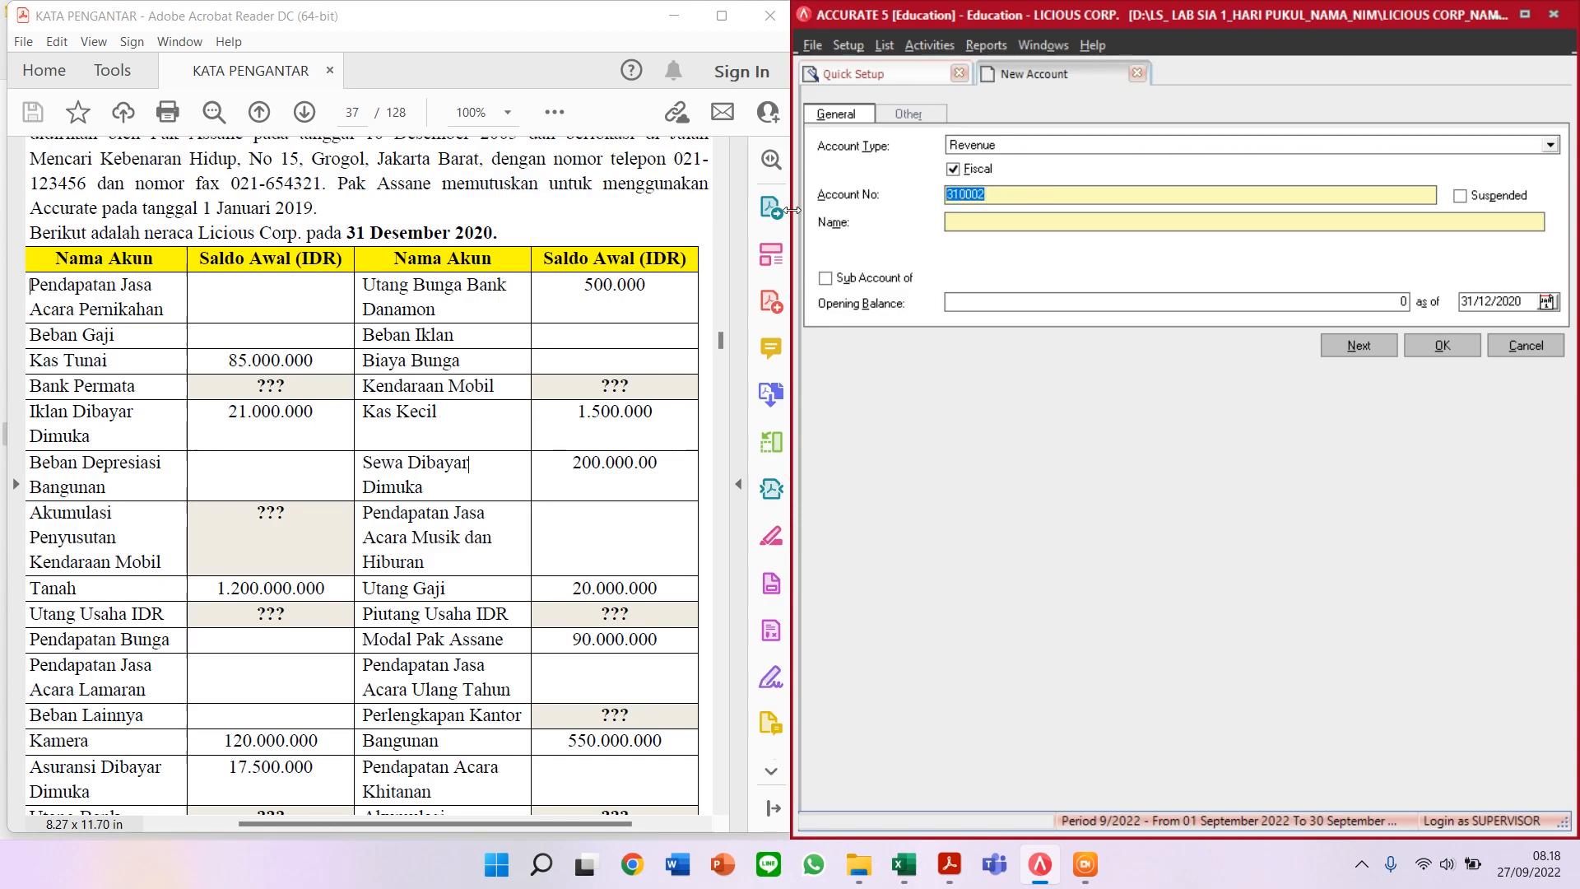
{"action": "type", "text": "41000"}
{"action": "key", "text": "Tab"}
{"action": "type", "text": "PENDAPATAN A"}
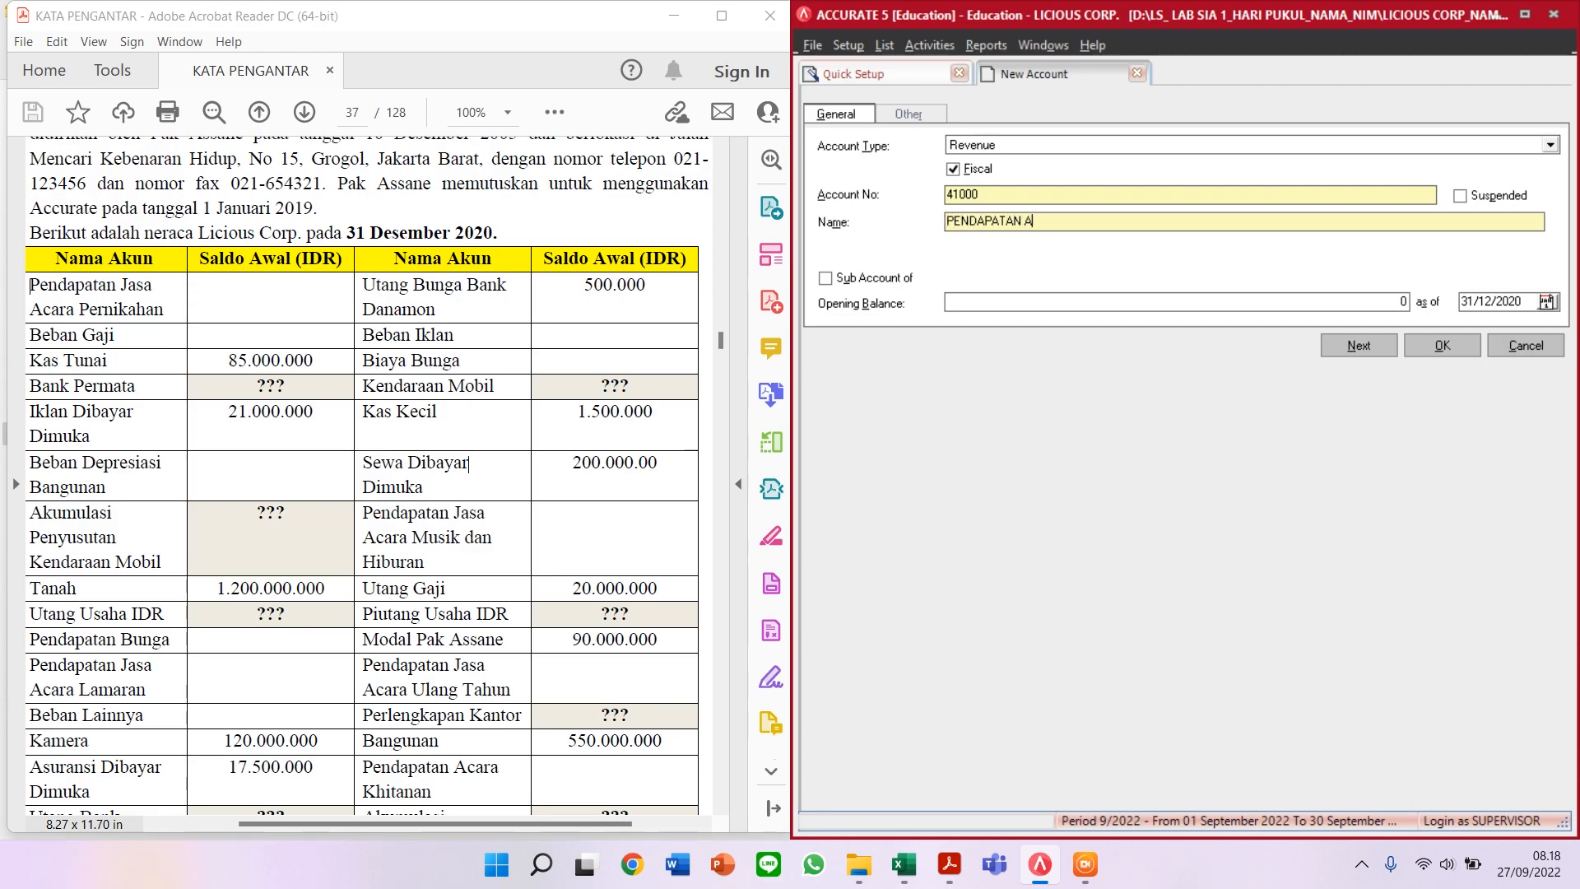
{"action": "key", "text": "BackSpace"}
{"action": "type", "text": "JASA ACARA PERNIKAHAN"}
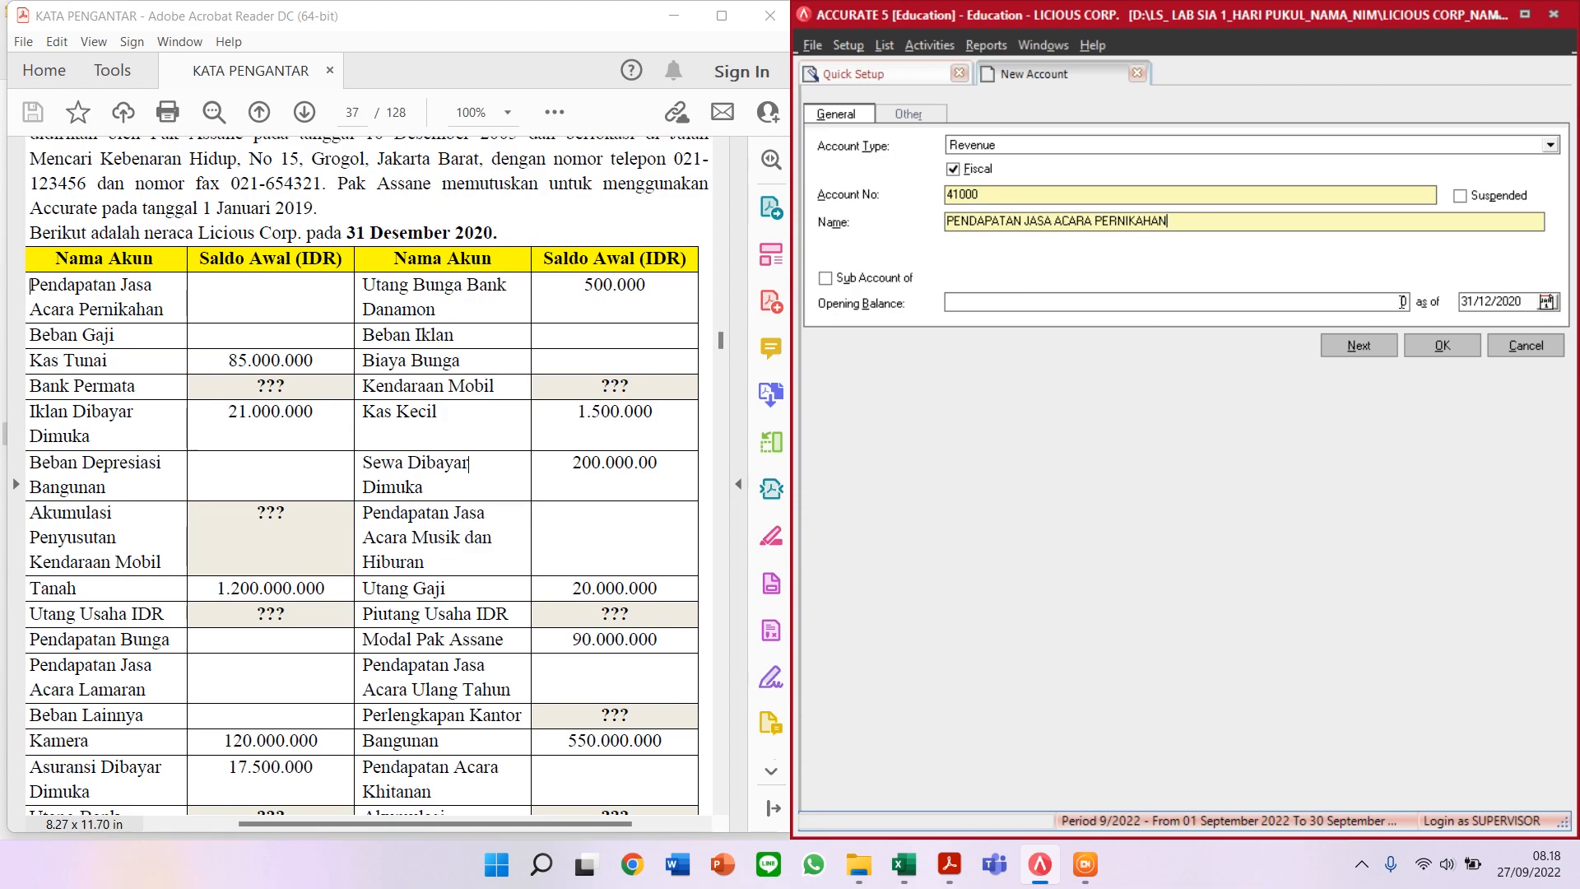
{"action": "left_click", "coordinate": [1359, 353]}
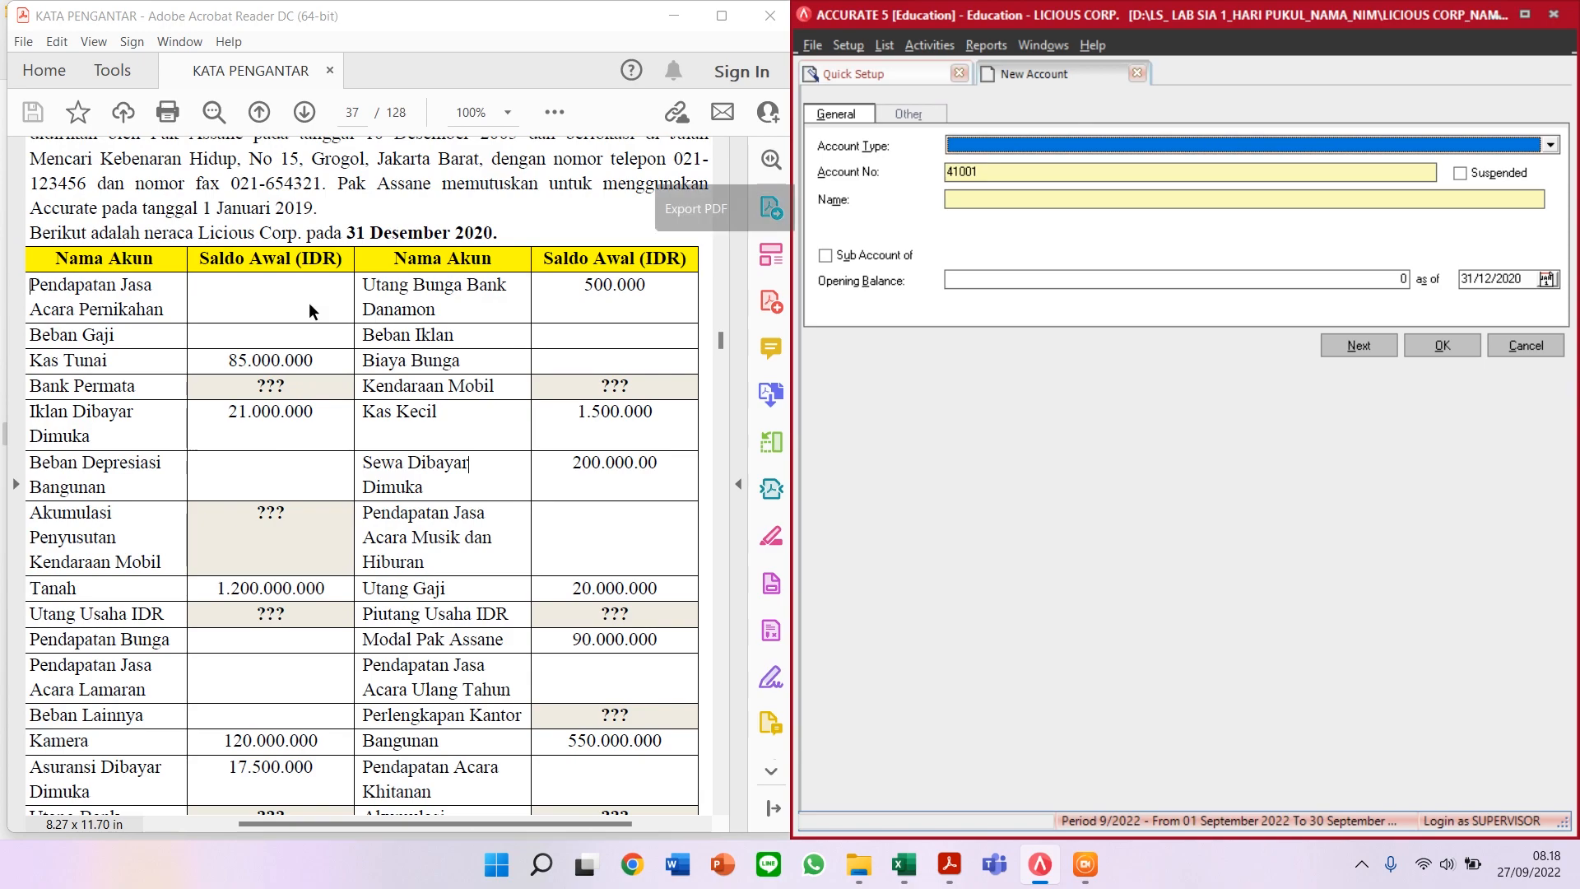
Step: Add Expense account 60001 named BEBAN GAJI
{"action": "left_click", "coordinate": [1032, 149]}
{"action": "type", "text": "Exp"}
{"action": "key", "text": "Return"}
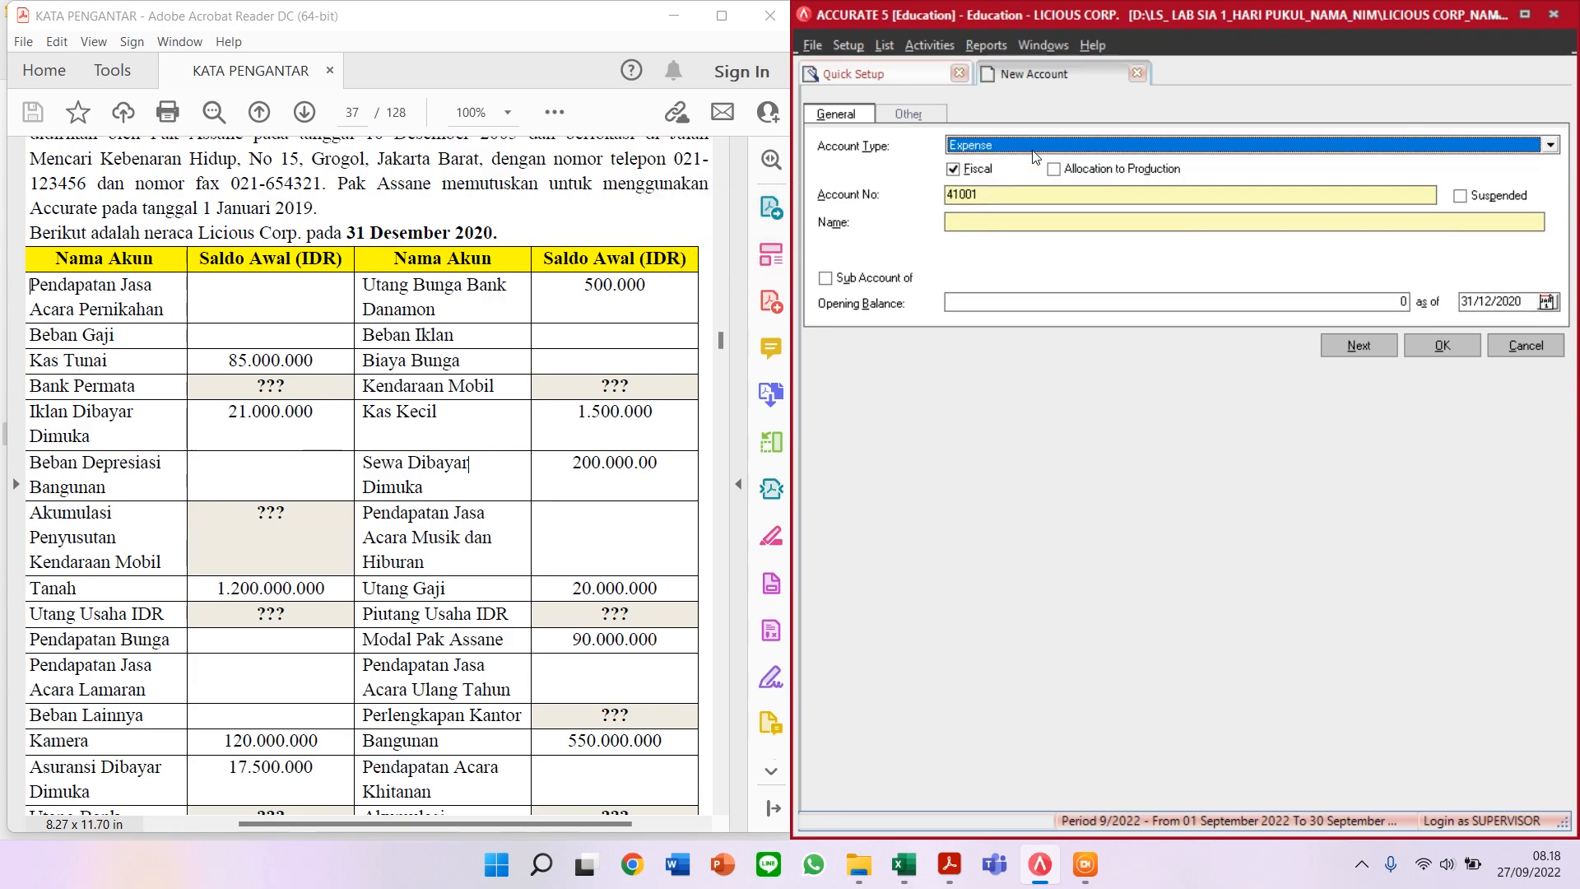
{"action": "key", "text": "Tab"}
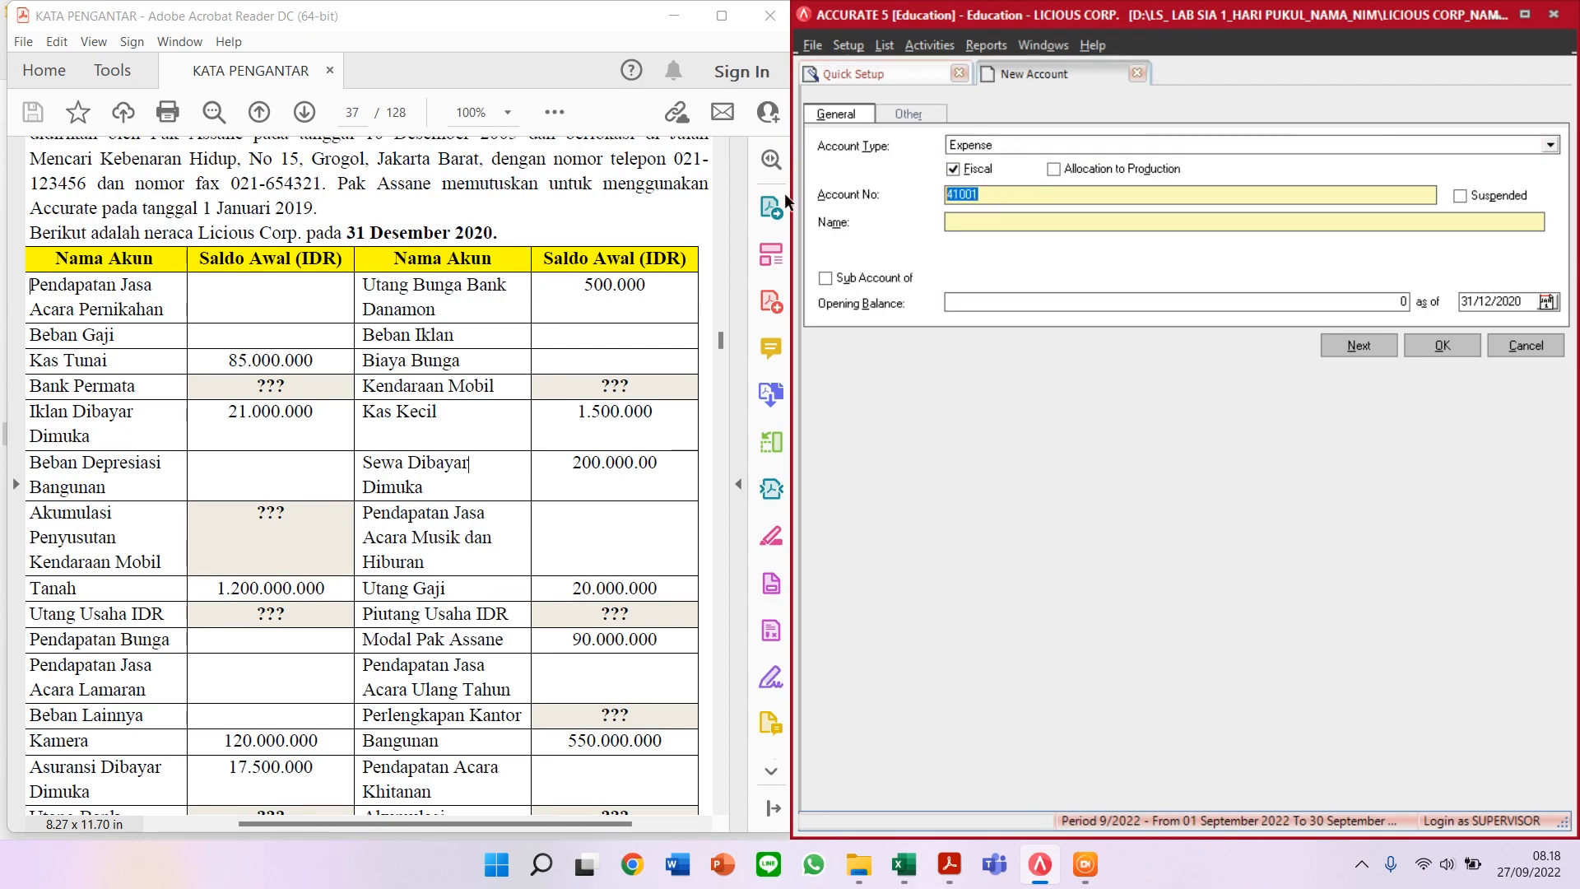
{"action": "type", "text": "6"}
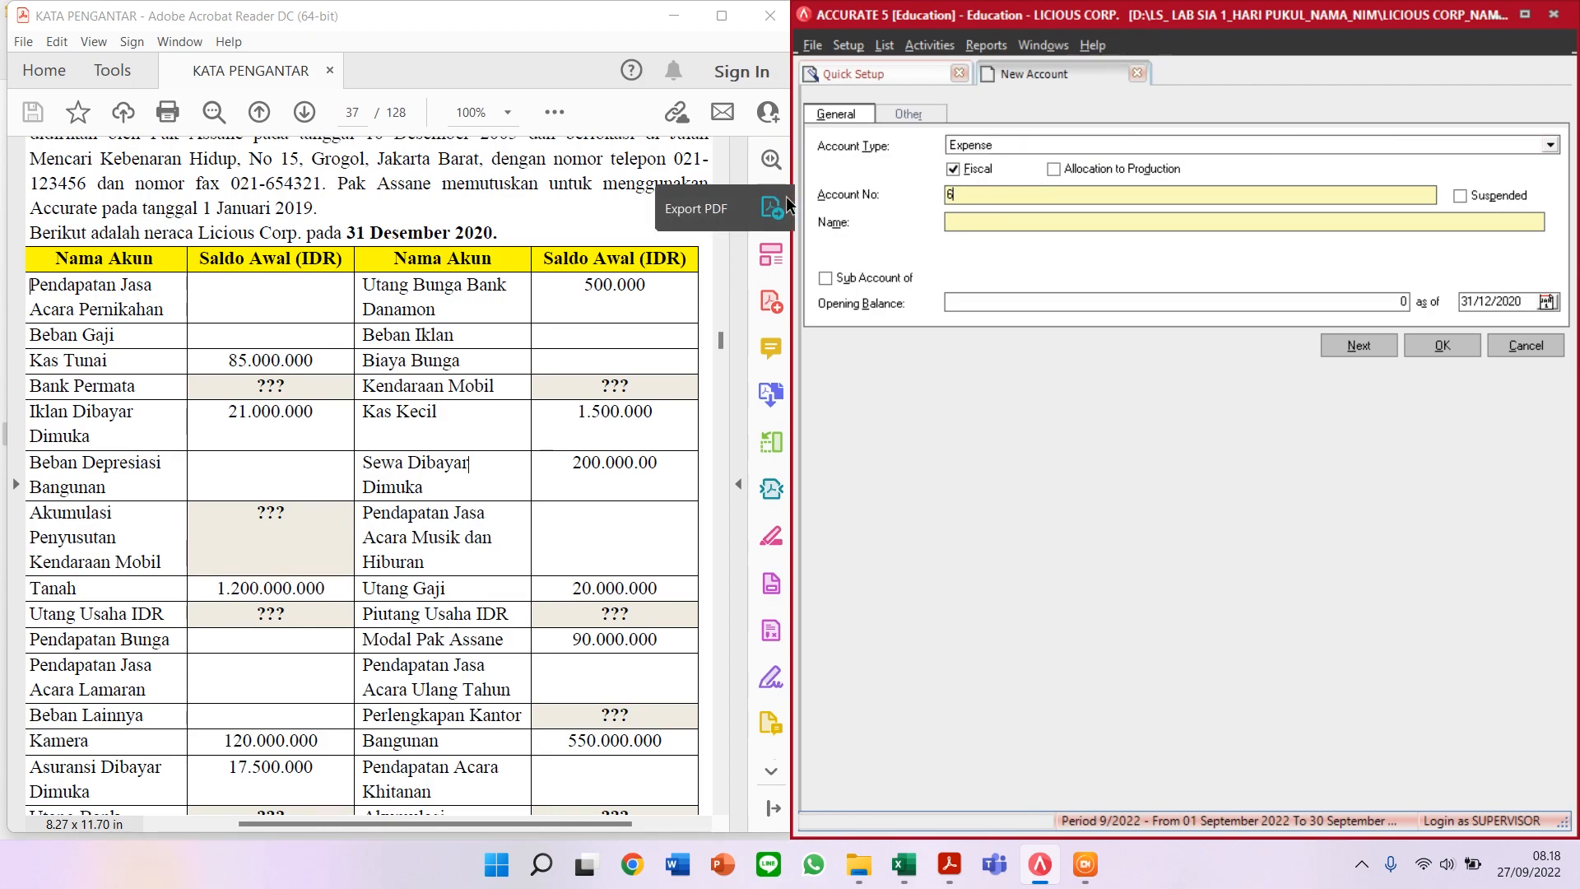
{"action": "type", "text": "0001"}
{"action": "key", "text": "Tab"}
{"action": "type", "text": "BEBAN GAJI"}
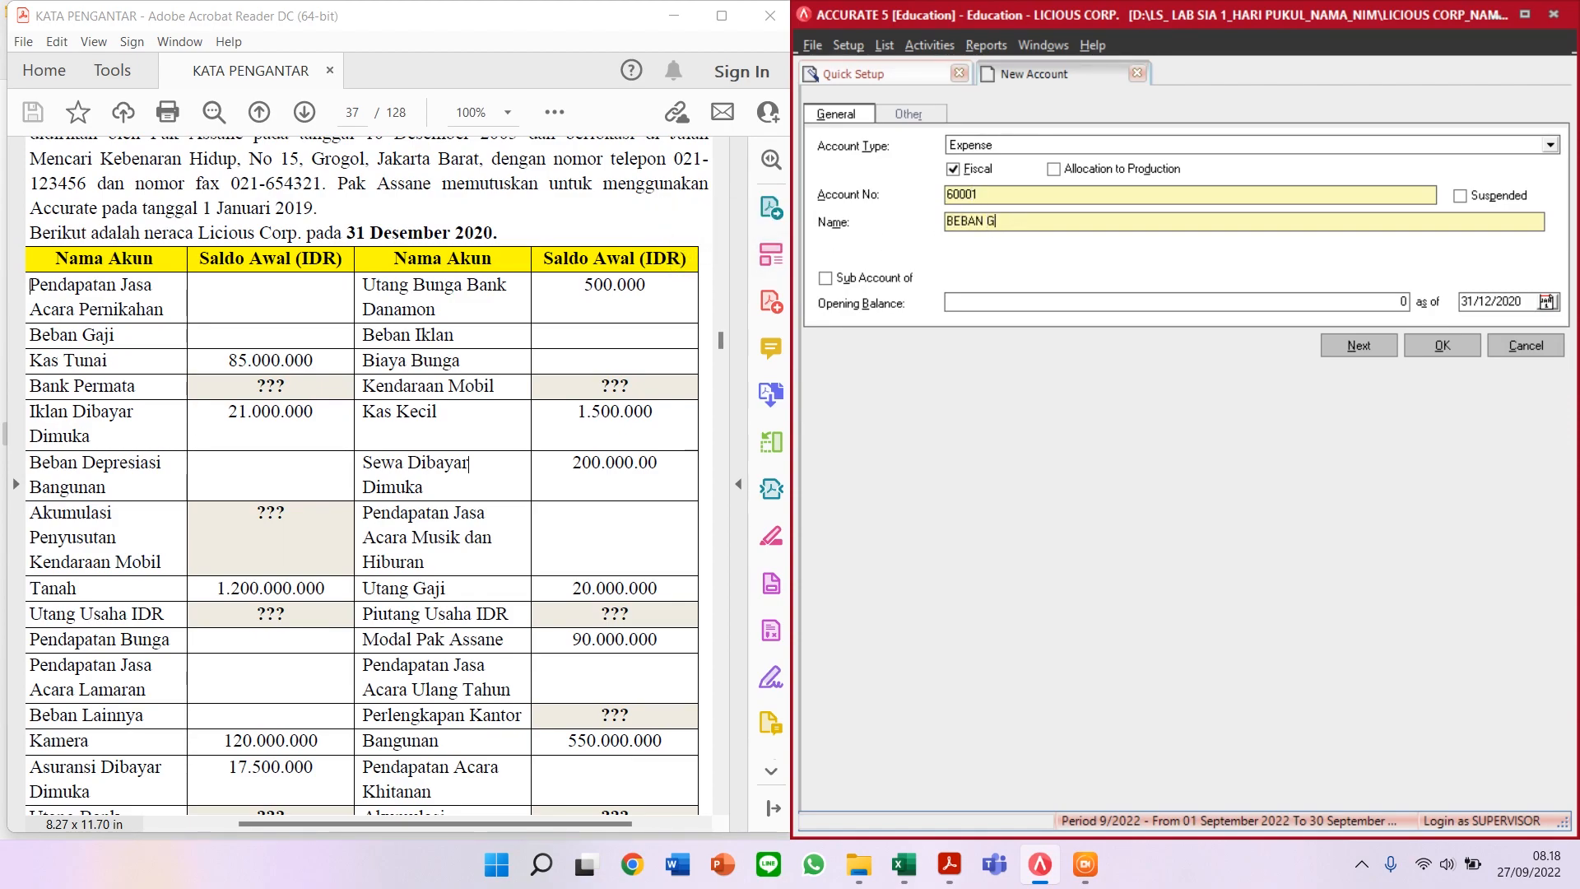
{"action": "left_click", "coordinate": [1371, 346]}
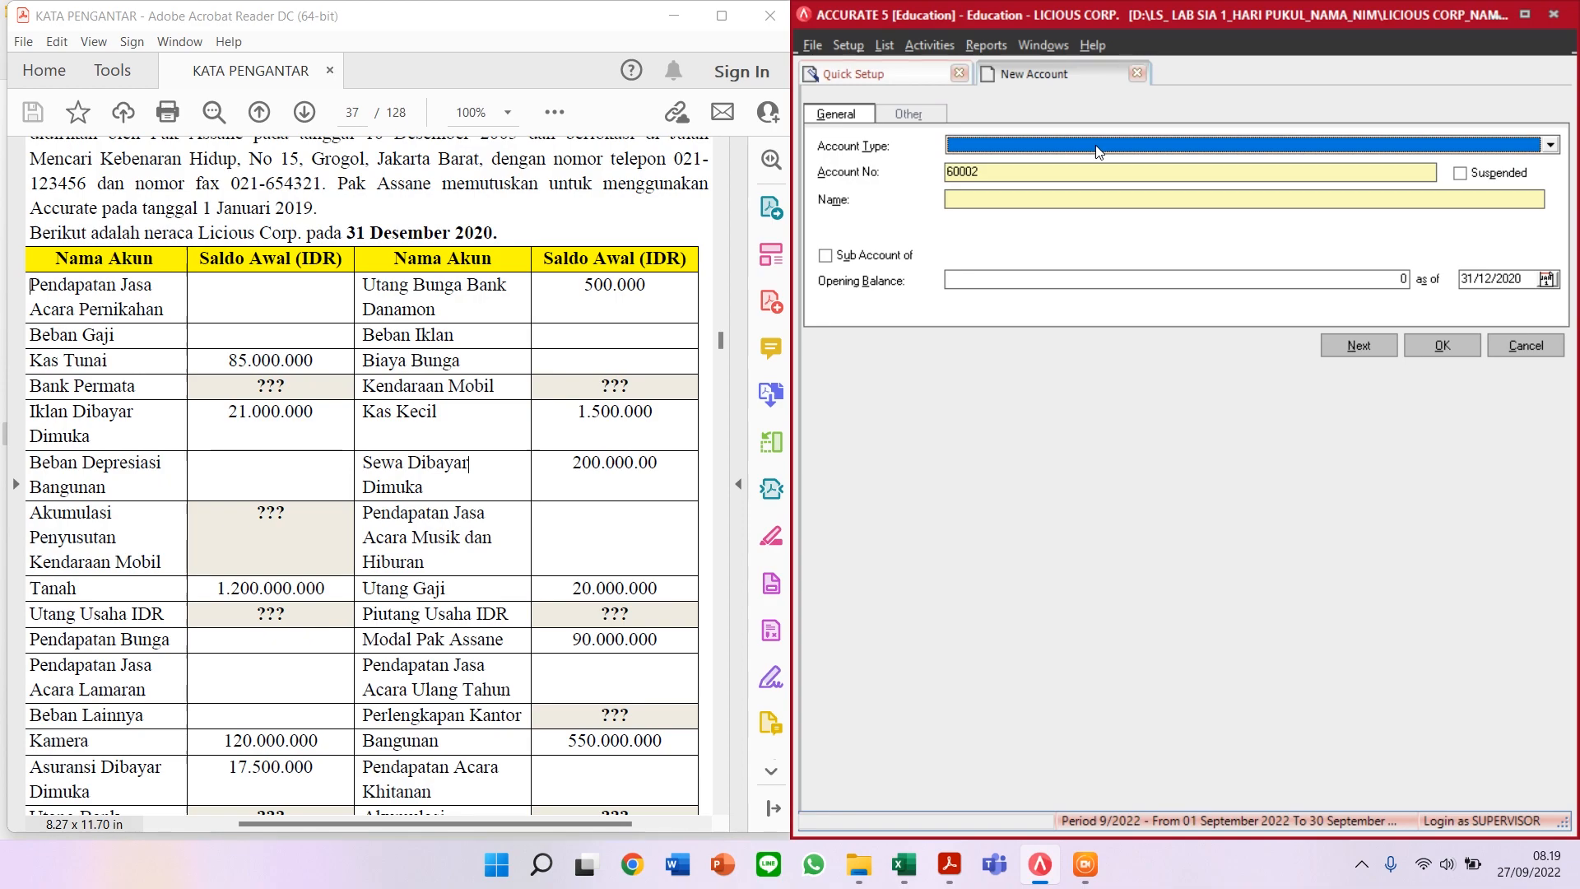
Step: Add Cash/Bank account 11101 KAS TUNAI with an 85.000.000 opening balance
{"action": "type", "text": "Cas"}
{"action": "key", "text": "Return"}
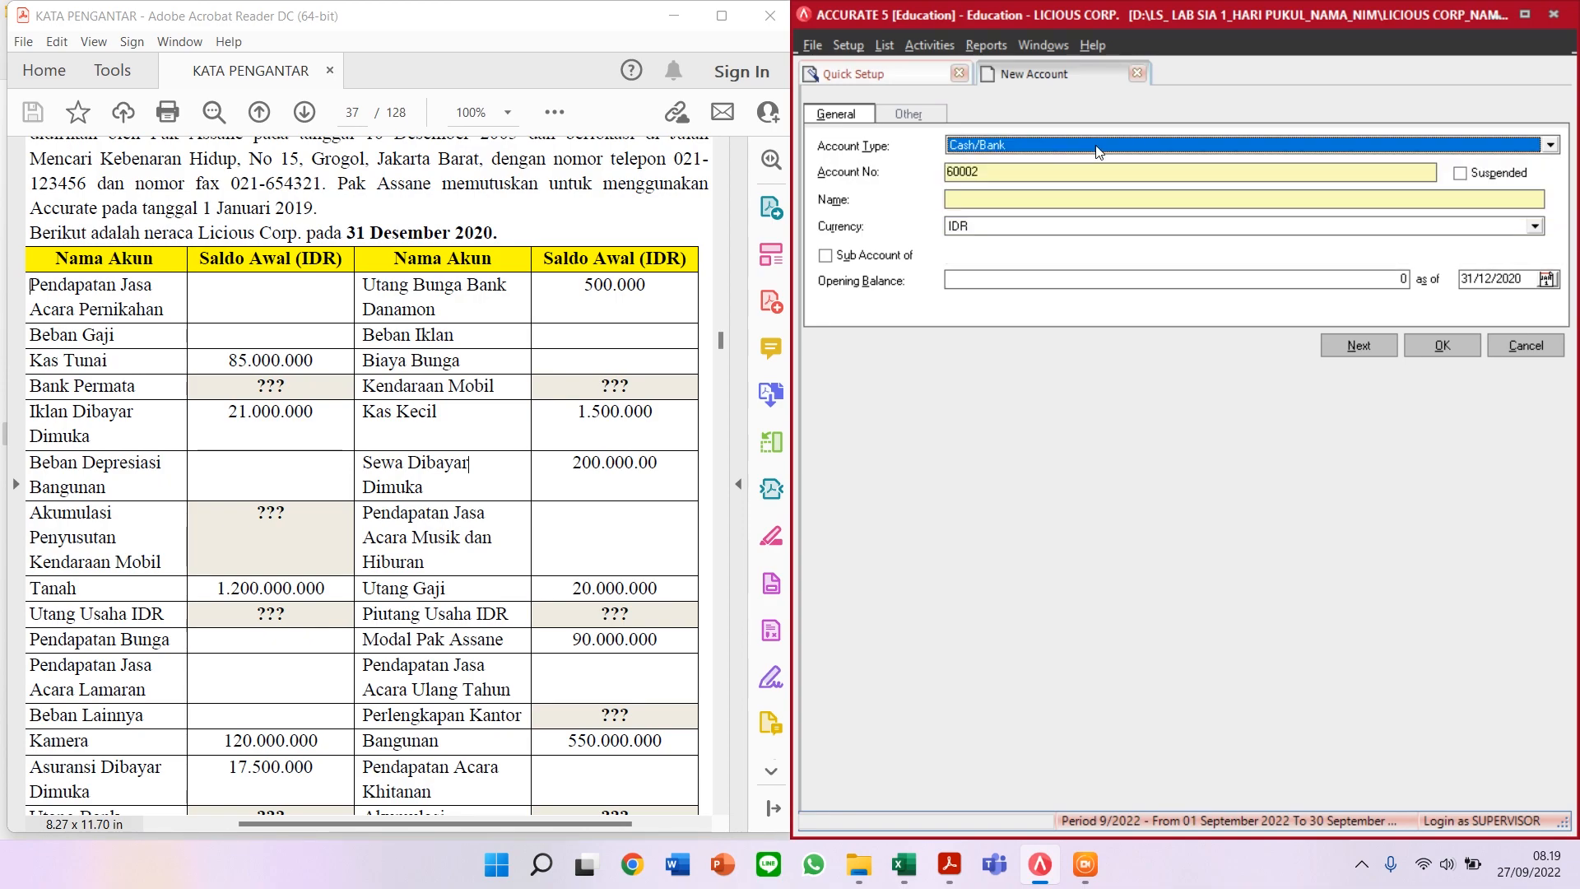
{"action": "key", "text": "Tab"}
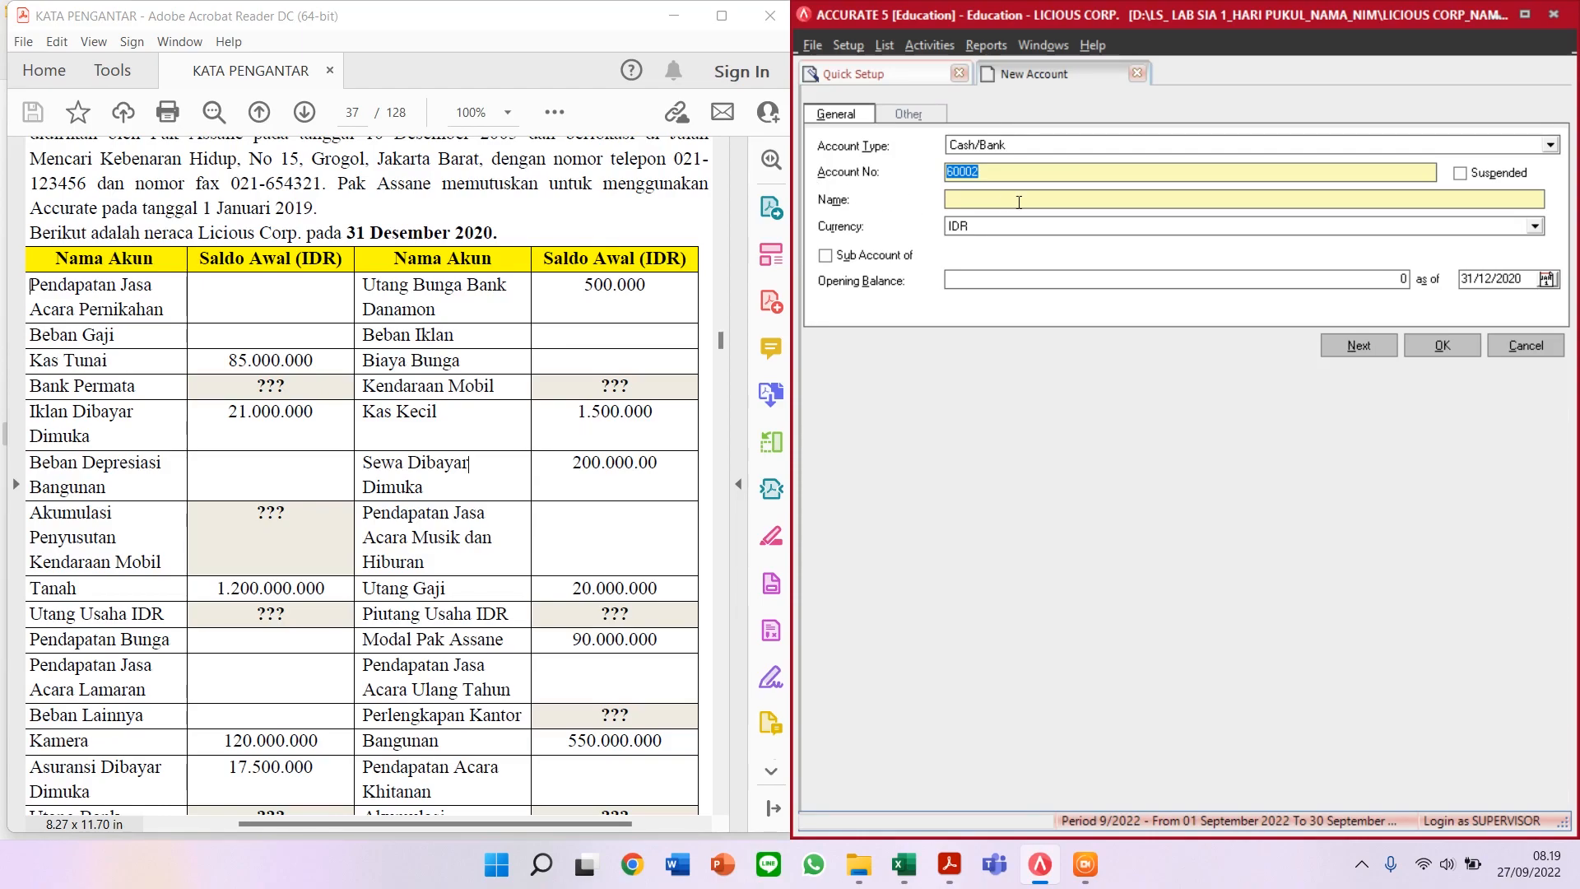
{"action": "type", "text": "11101"}
{"action": "left_click", "coordinate": [1042, 199]}
{"action": "type", "text": "KAS TUNAI"}
{"action": "left_click", "coordinate": [1103, 280]}
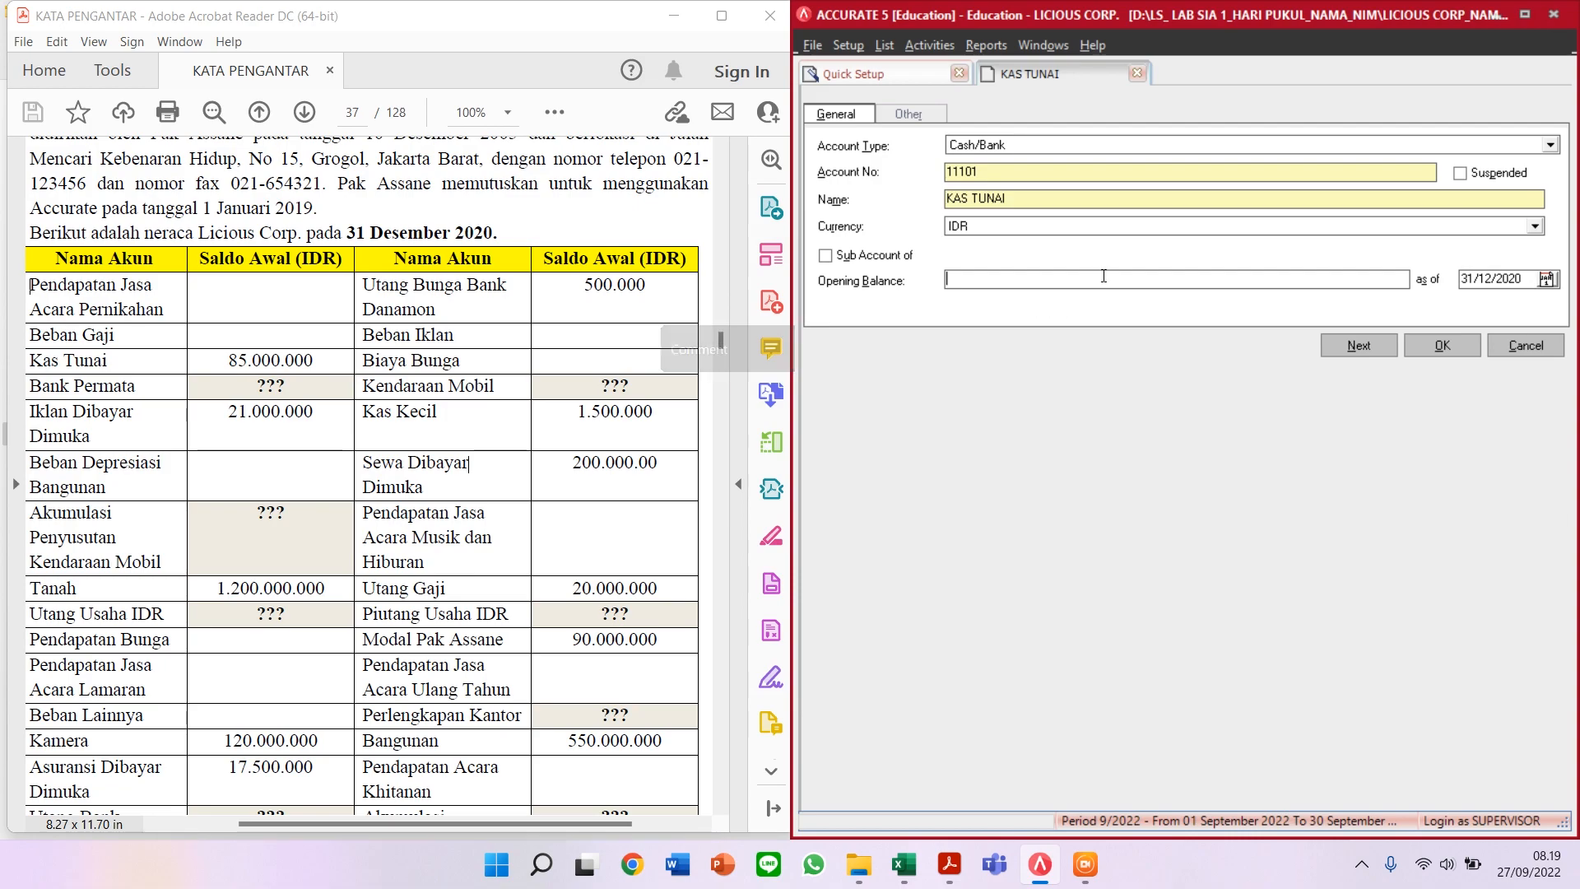
{"action": "type", "text": "8500000"}
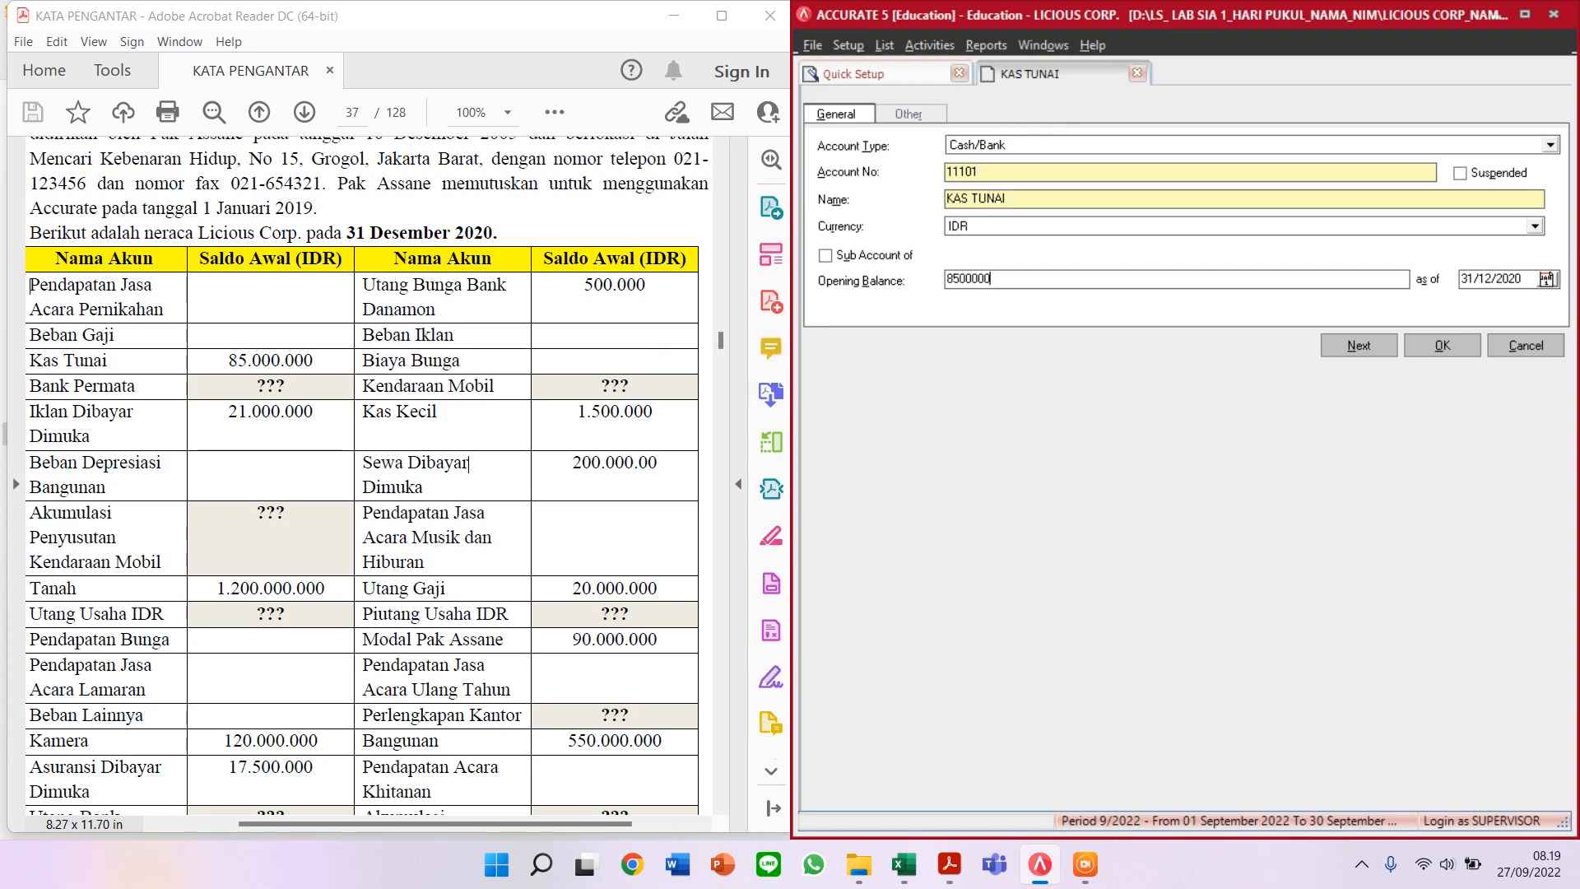
{"action": "type", "text": "0"}
{"action": "key", "text": "Tab"}
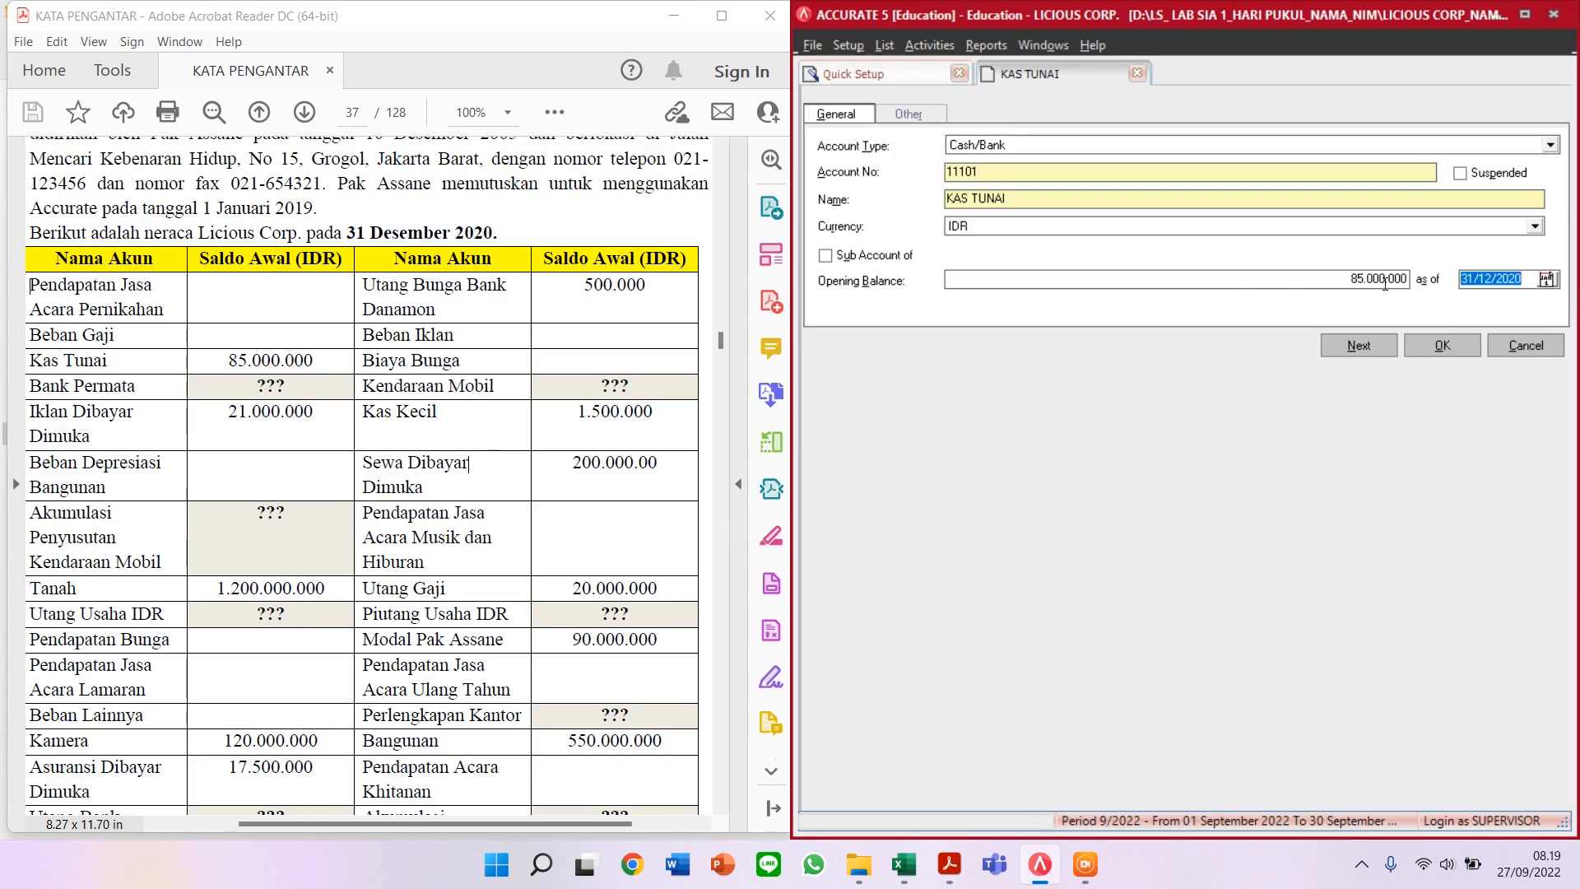
{"action": "left_click", "coordinate": [1360, 347]}
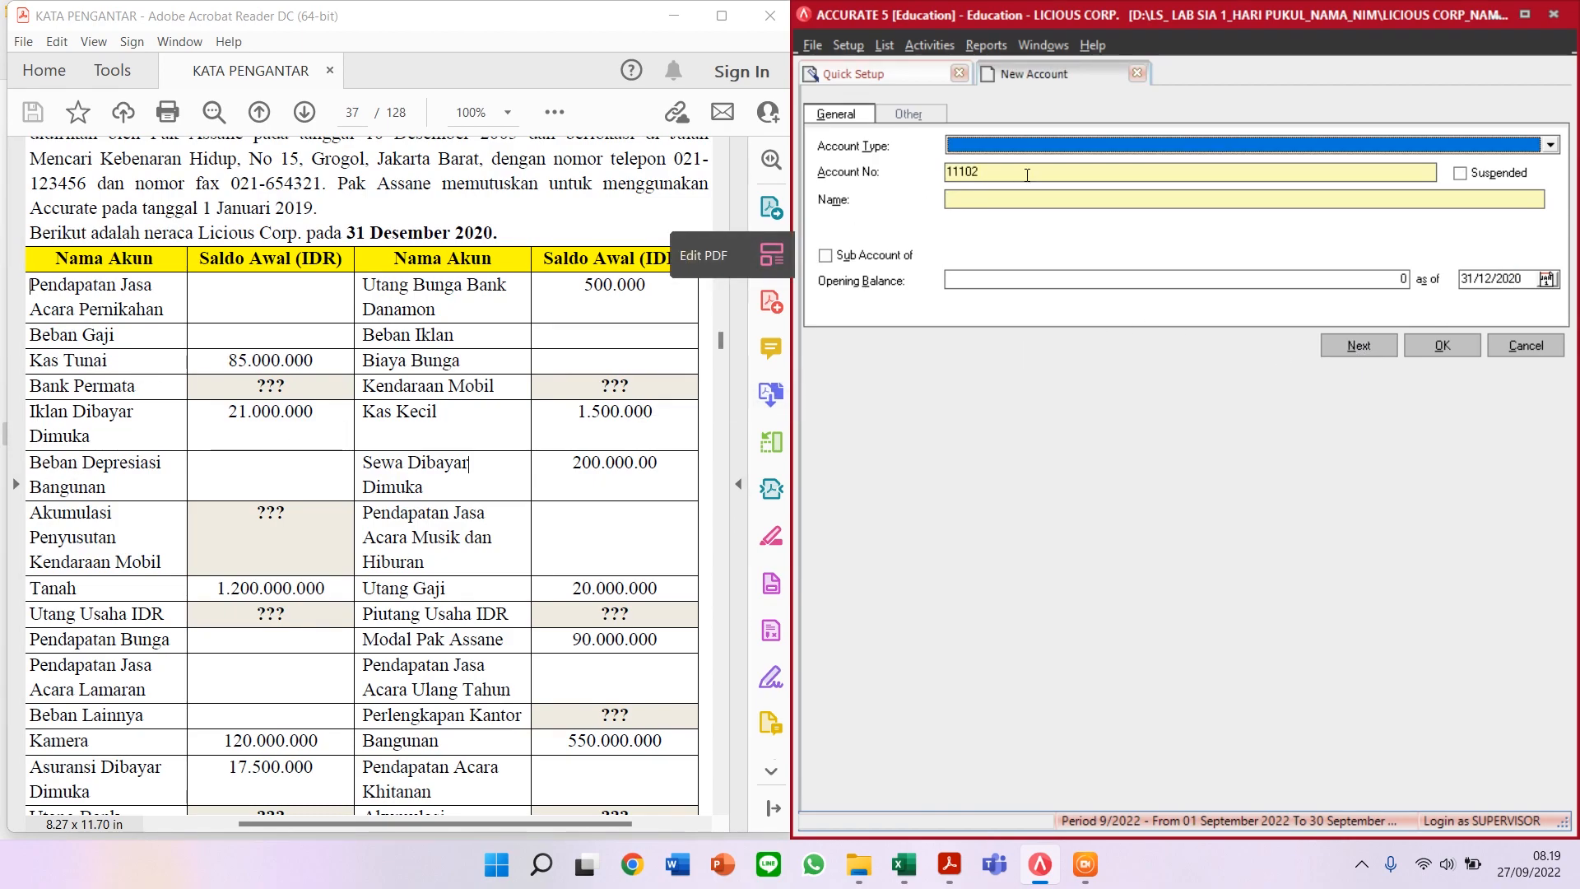
Step: Start Cash/Bank account 11103 named BANK PERMATA in IDR
{"action": "type", "text": "Cas"}
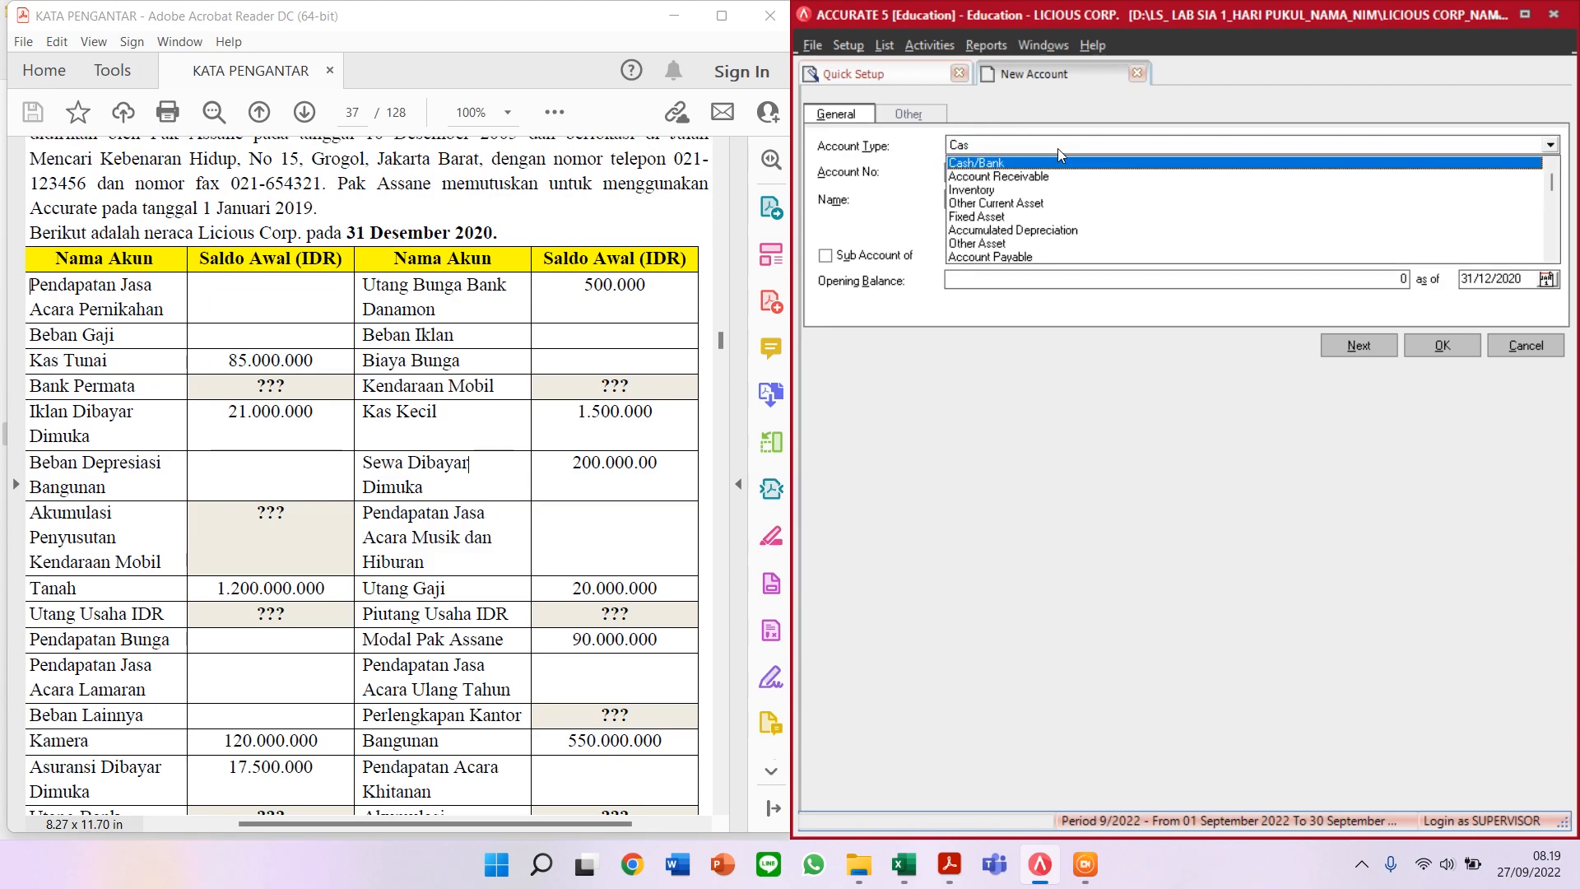
{"action": "key", "text": "Return"}
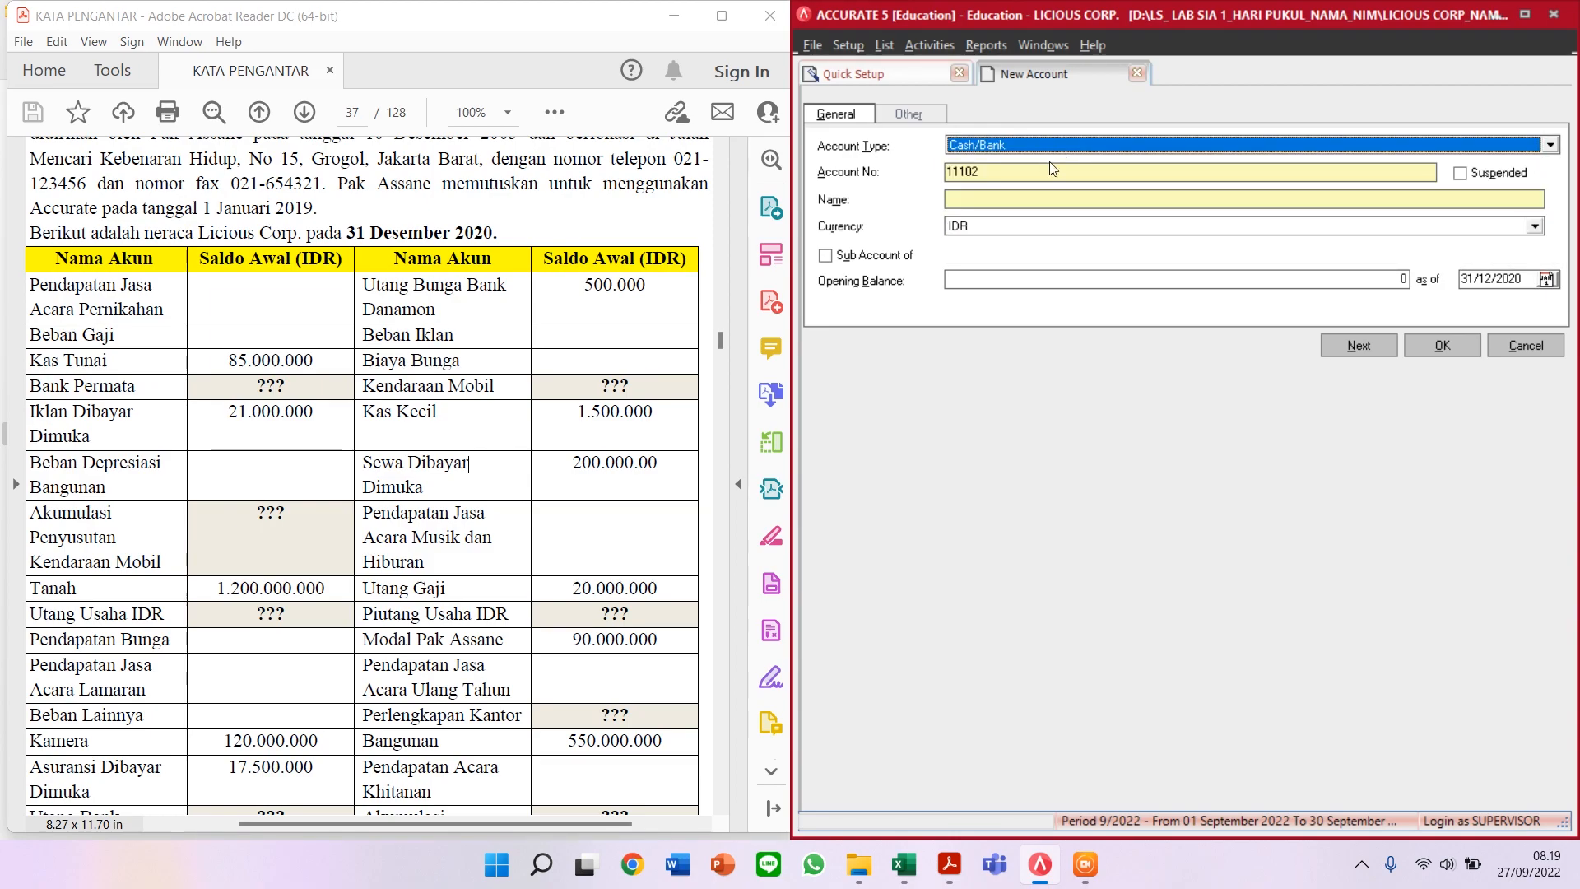
{"action": "left_click", "coordinate": [1040, 168]}
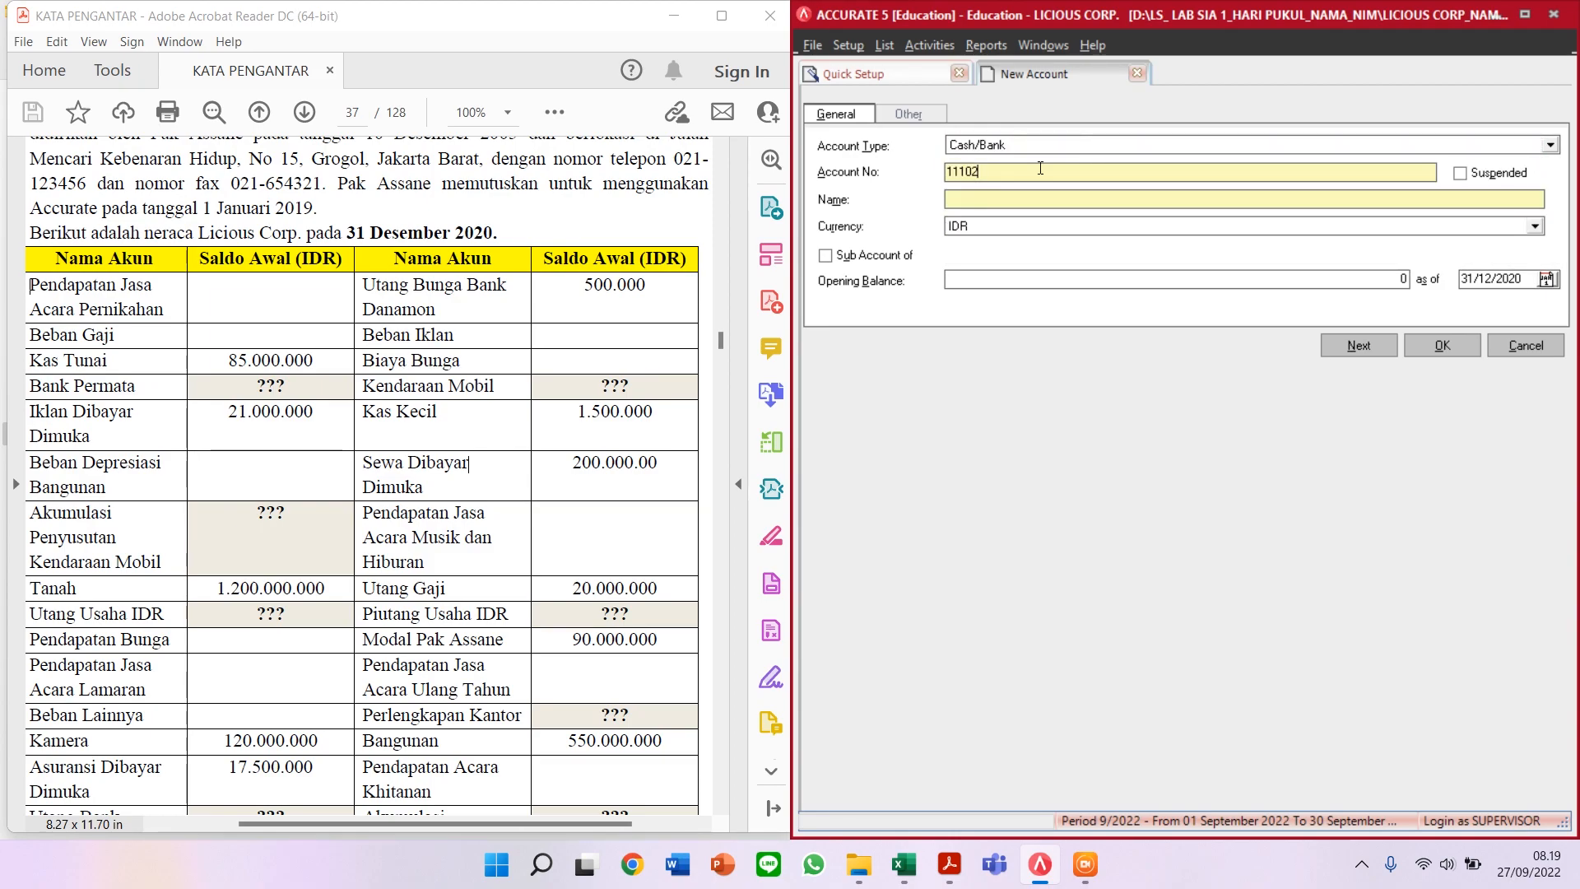
{"action": "key", "text": "BackSpace"}
{"action": "type", "text": "BANK PERMATA"}
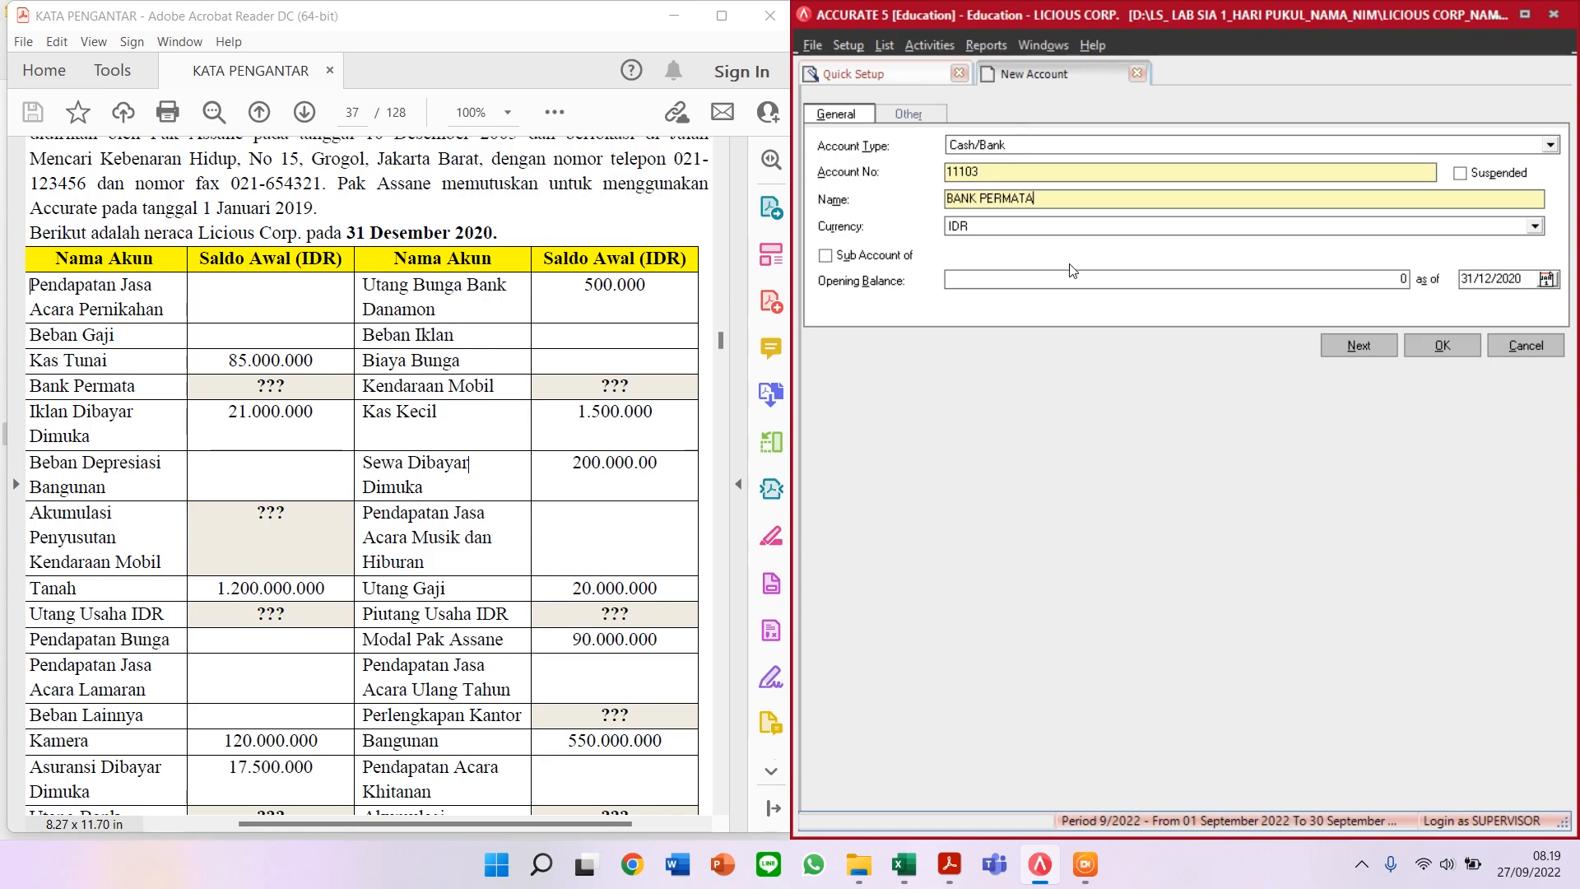
{"action": "left_click", "coordinate": [1144, 280]}
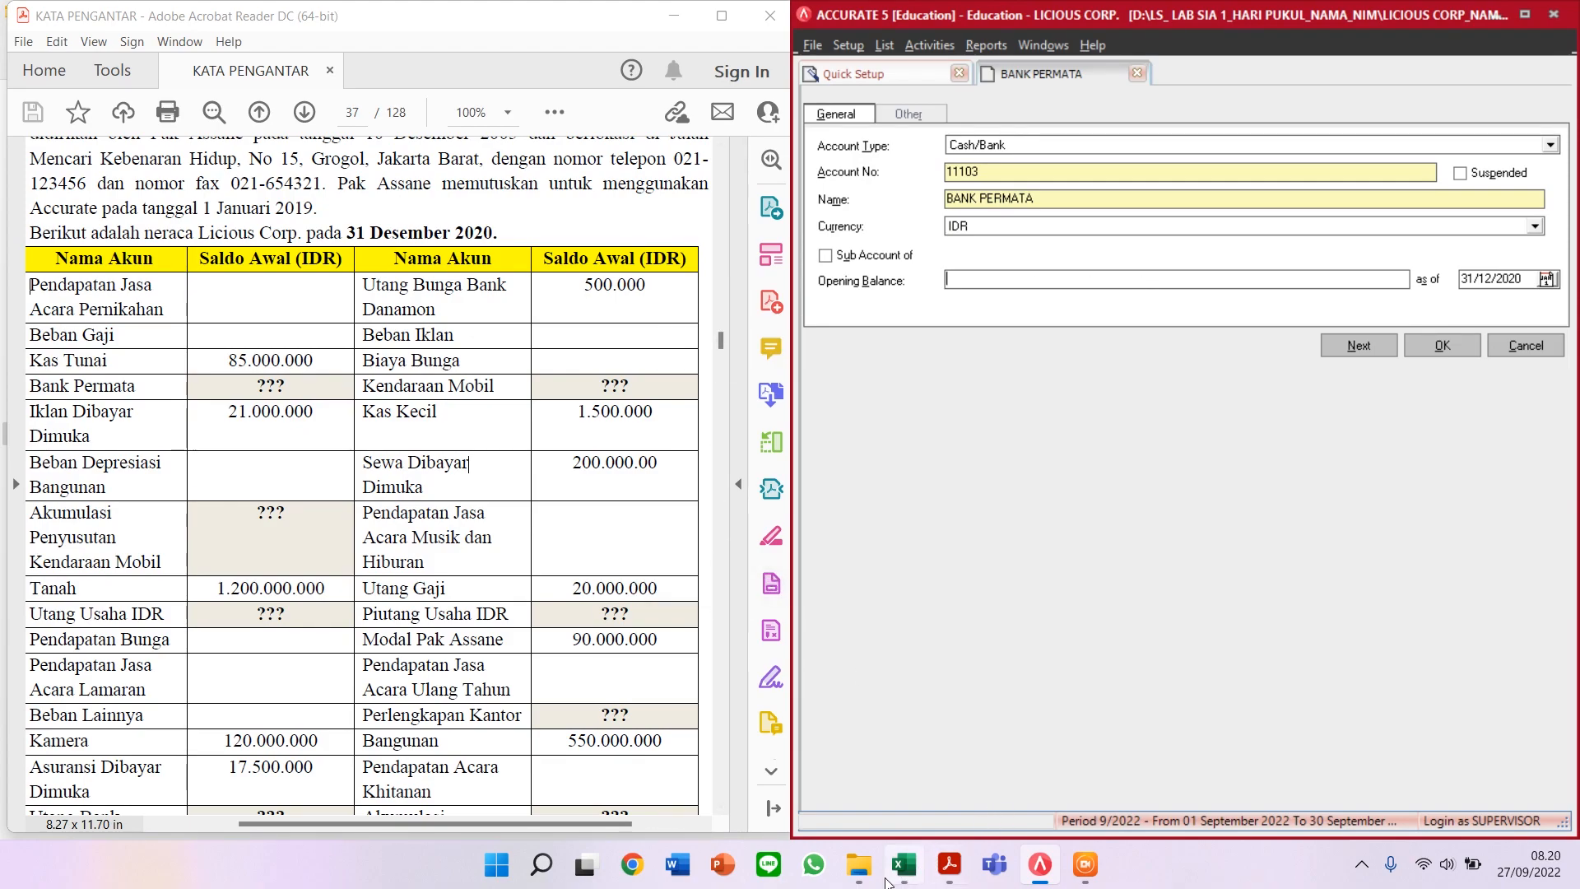
Step: Check the balance sheet spreadsheet figure, undoing an accidental edit to cell D19
{"action": "left_click", "coordinate": [909, 870]}
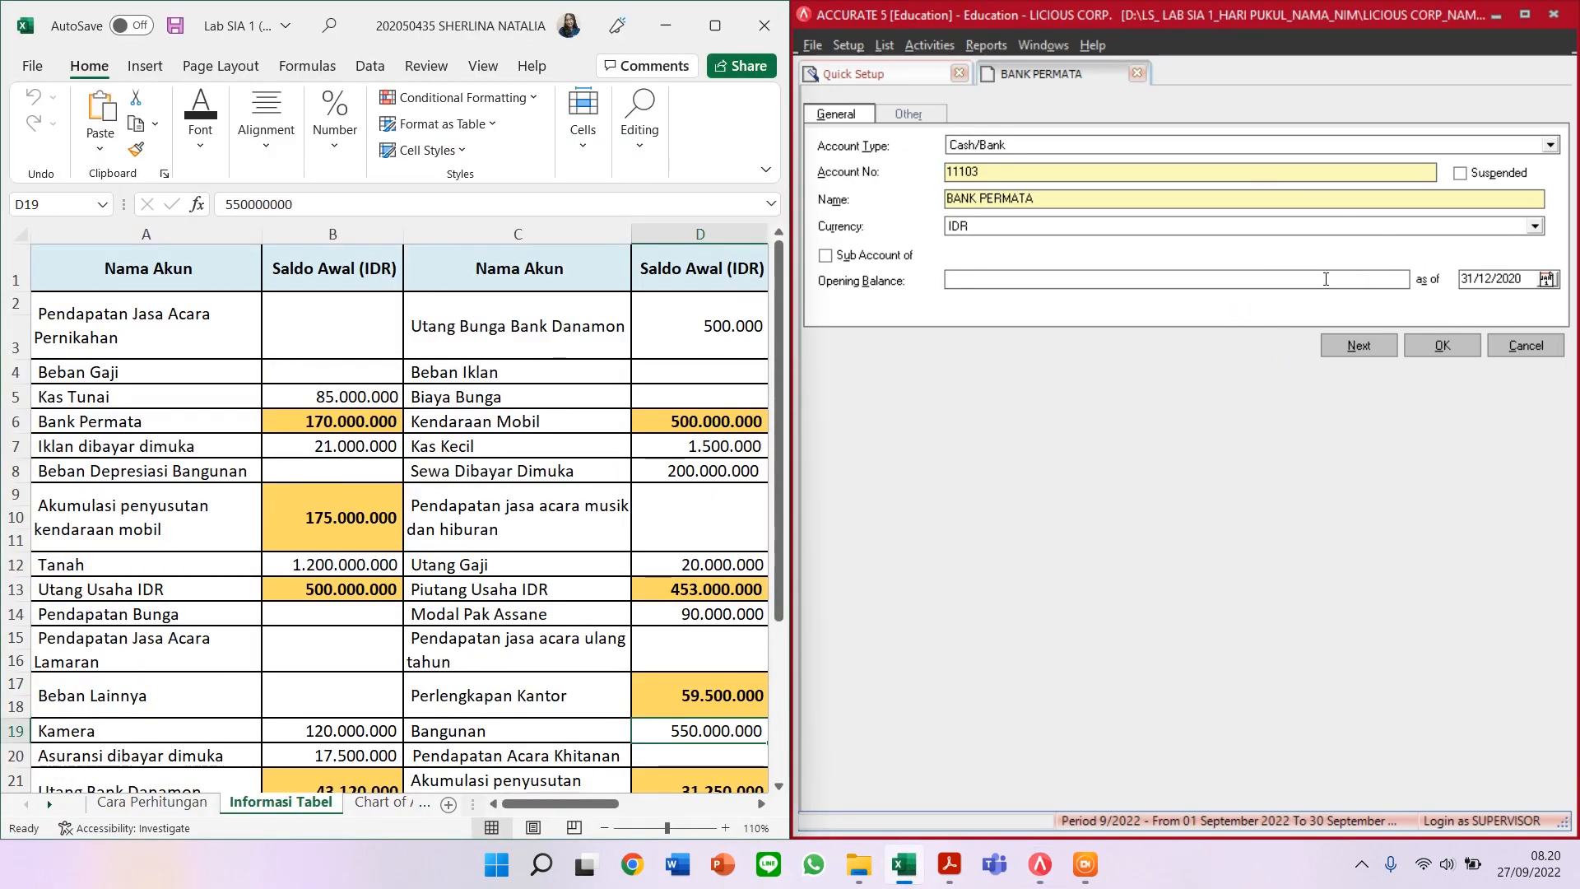
{"action": "type", "text": "17"}
{"action": "left_click_drag", "start_coordinate": [552, 803], "coordinate": [533, 810]}
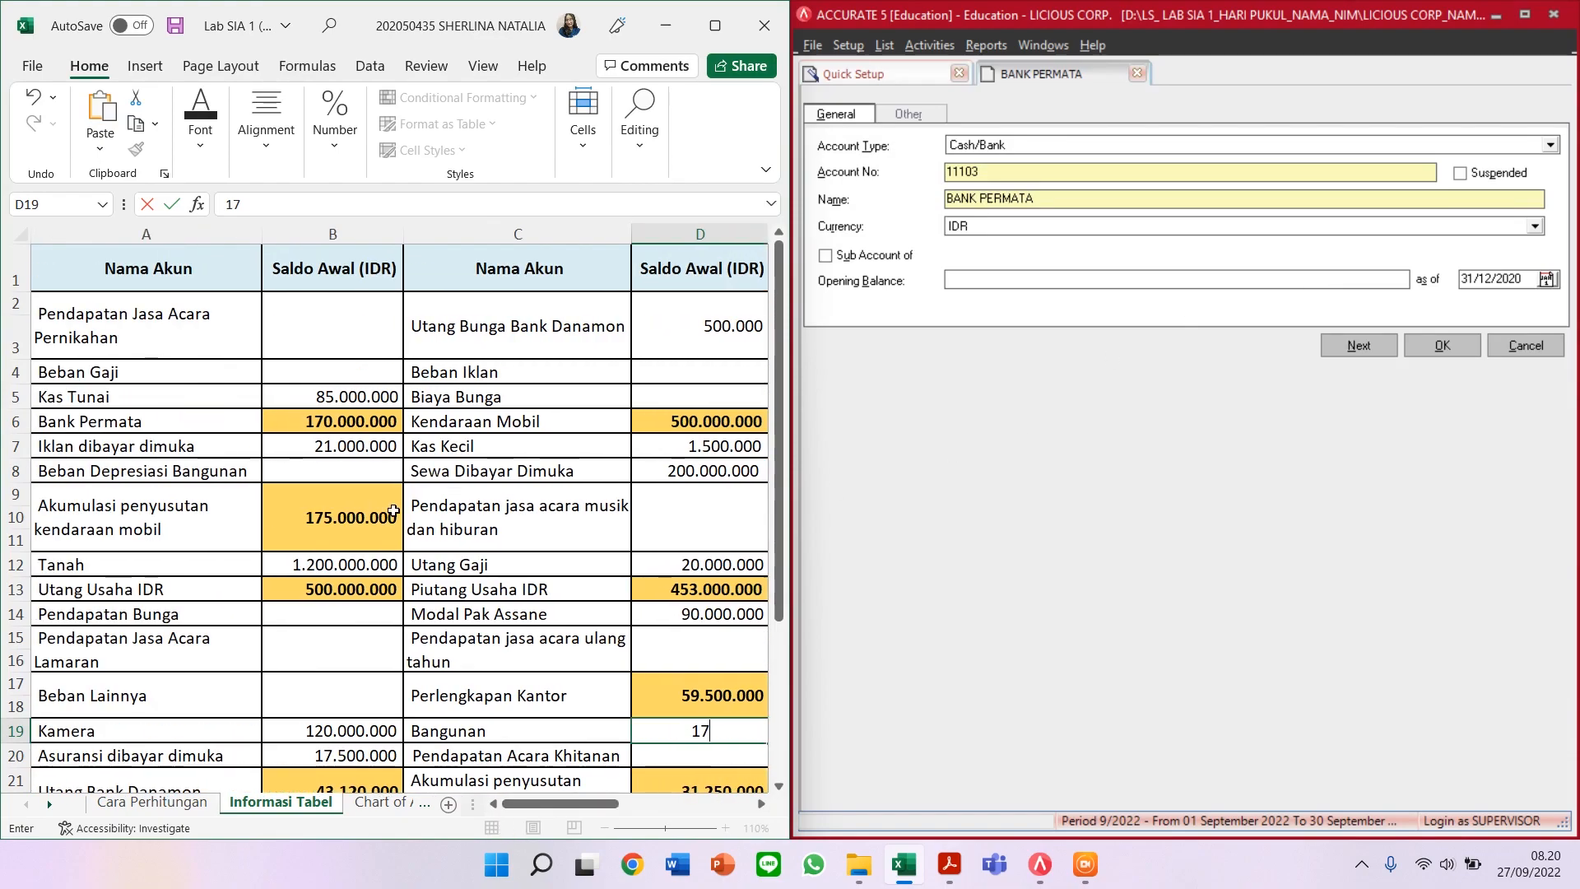
{"action": "left_click", "coordinate": [31, 97]}
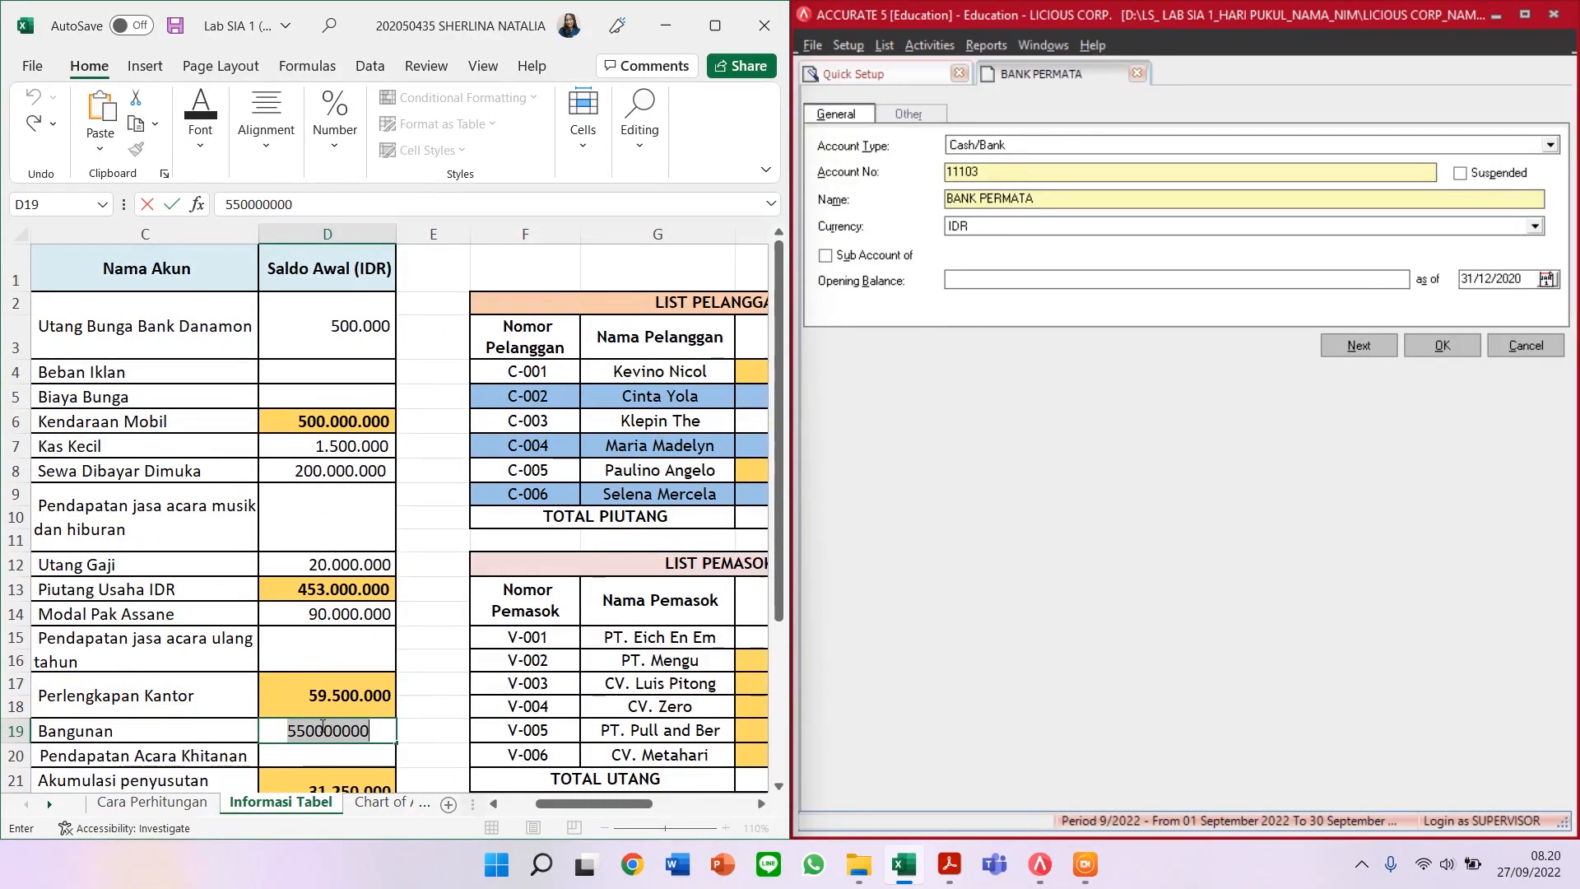
{"action": "key", "text": "Return"}
{"action": "left_click_drag", "start_coordinate": [563, 813], "coordinate": [529, 805]}
Step: Give BANK PERMATA a 170.000.000 opening balance and save it
{"action": "left_click", "coordinate": [1389, 282]}
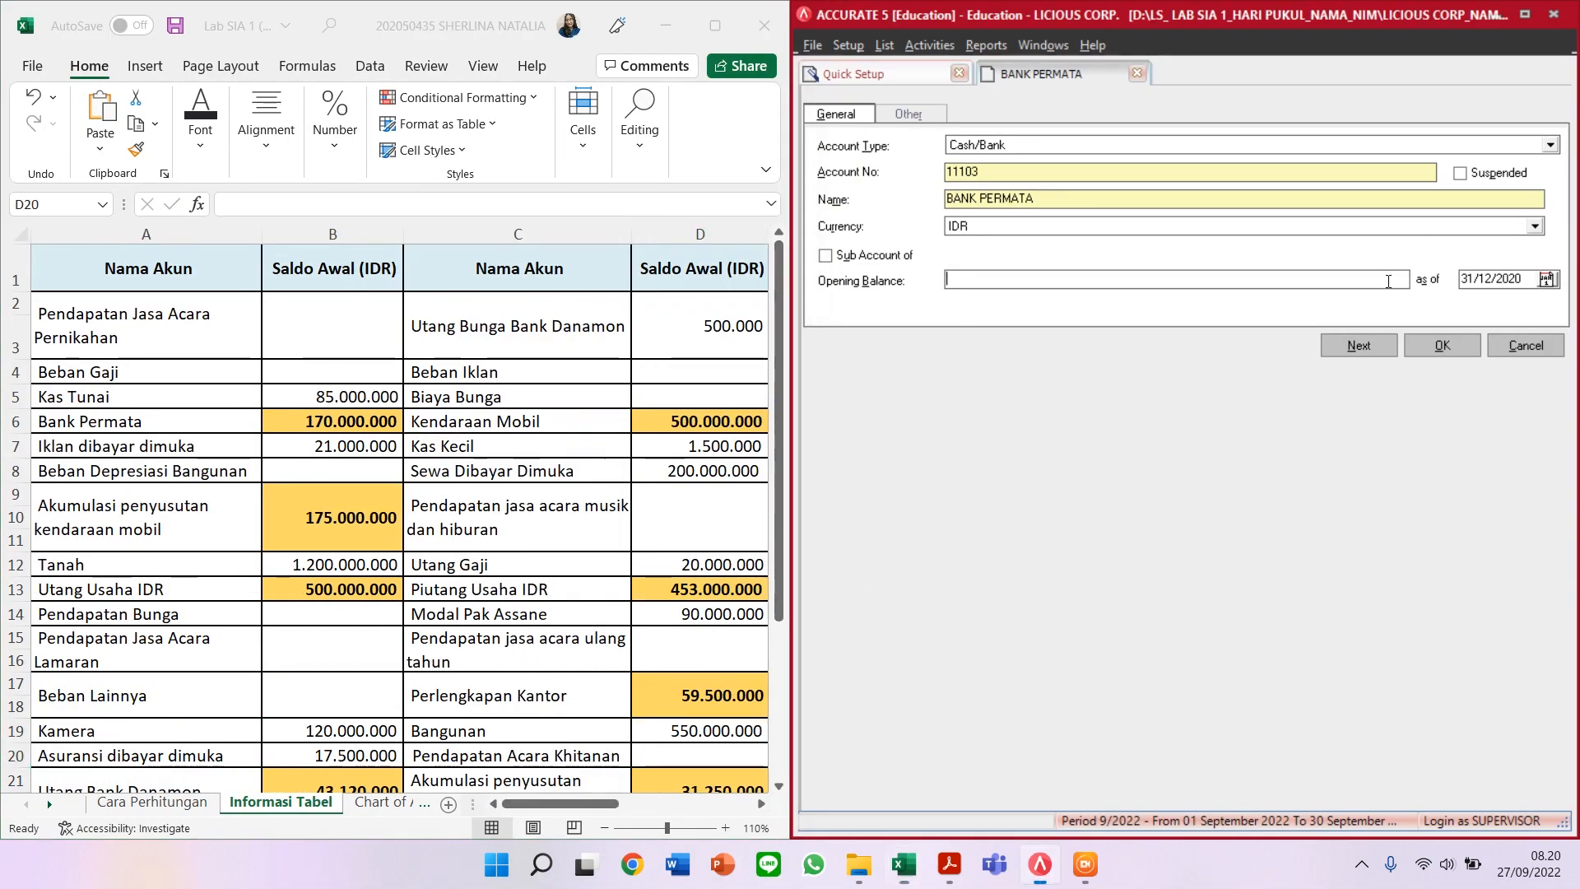
{"action": "type", "text": "170.000.000"}
{"action": "key", "text": "Tab"}
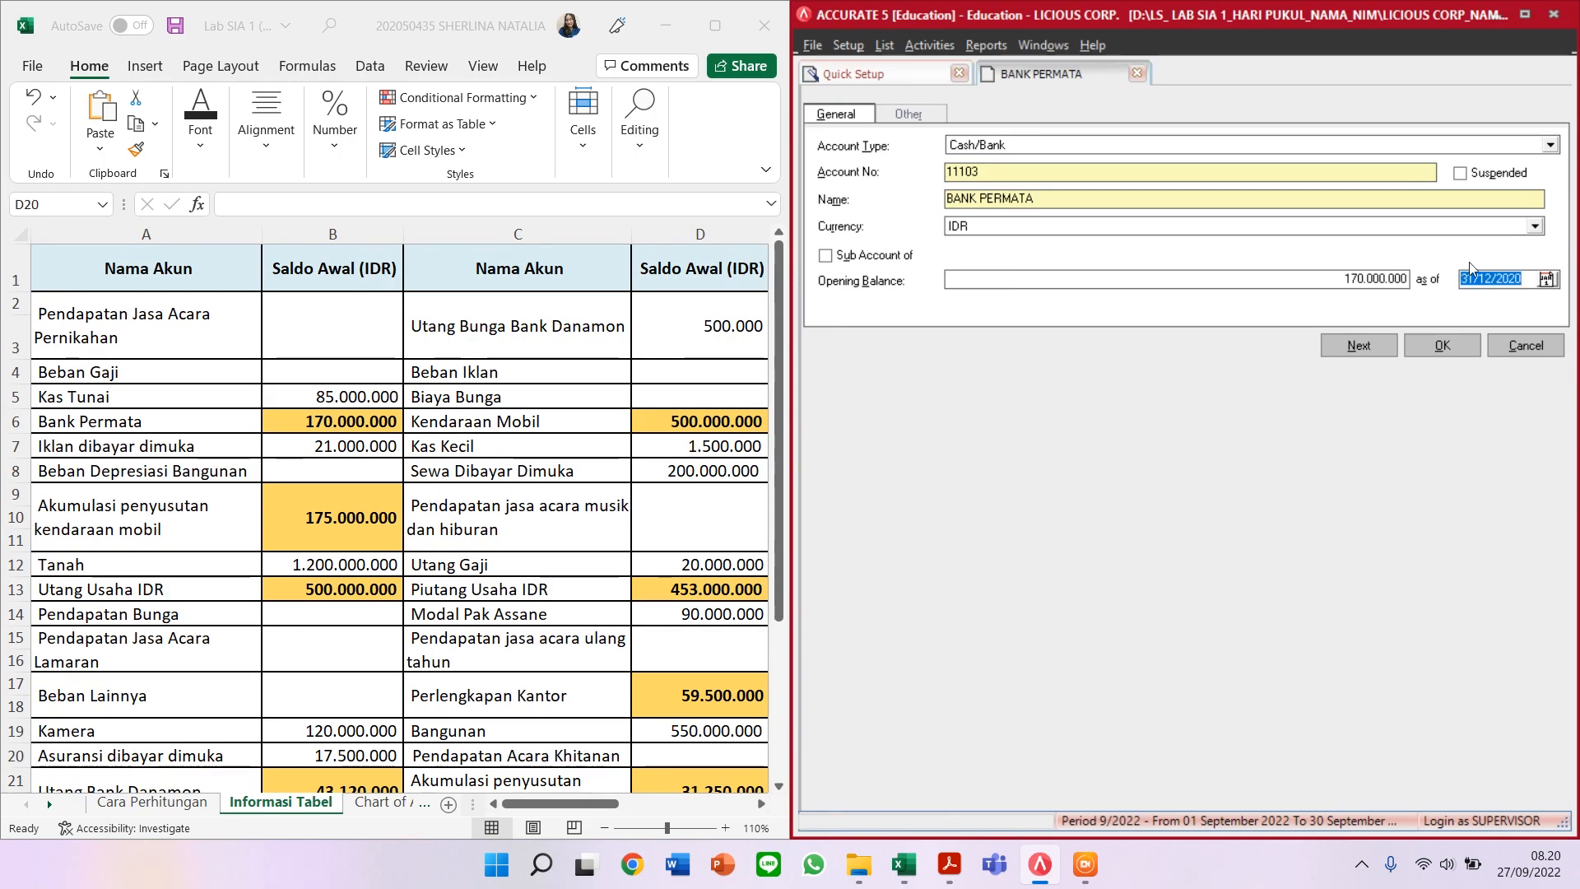
{"action": "left_click", "coordinate": [1340, 353]}
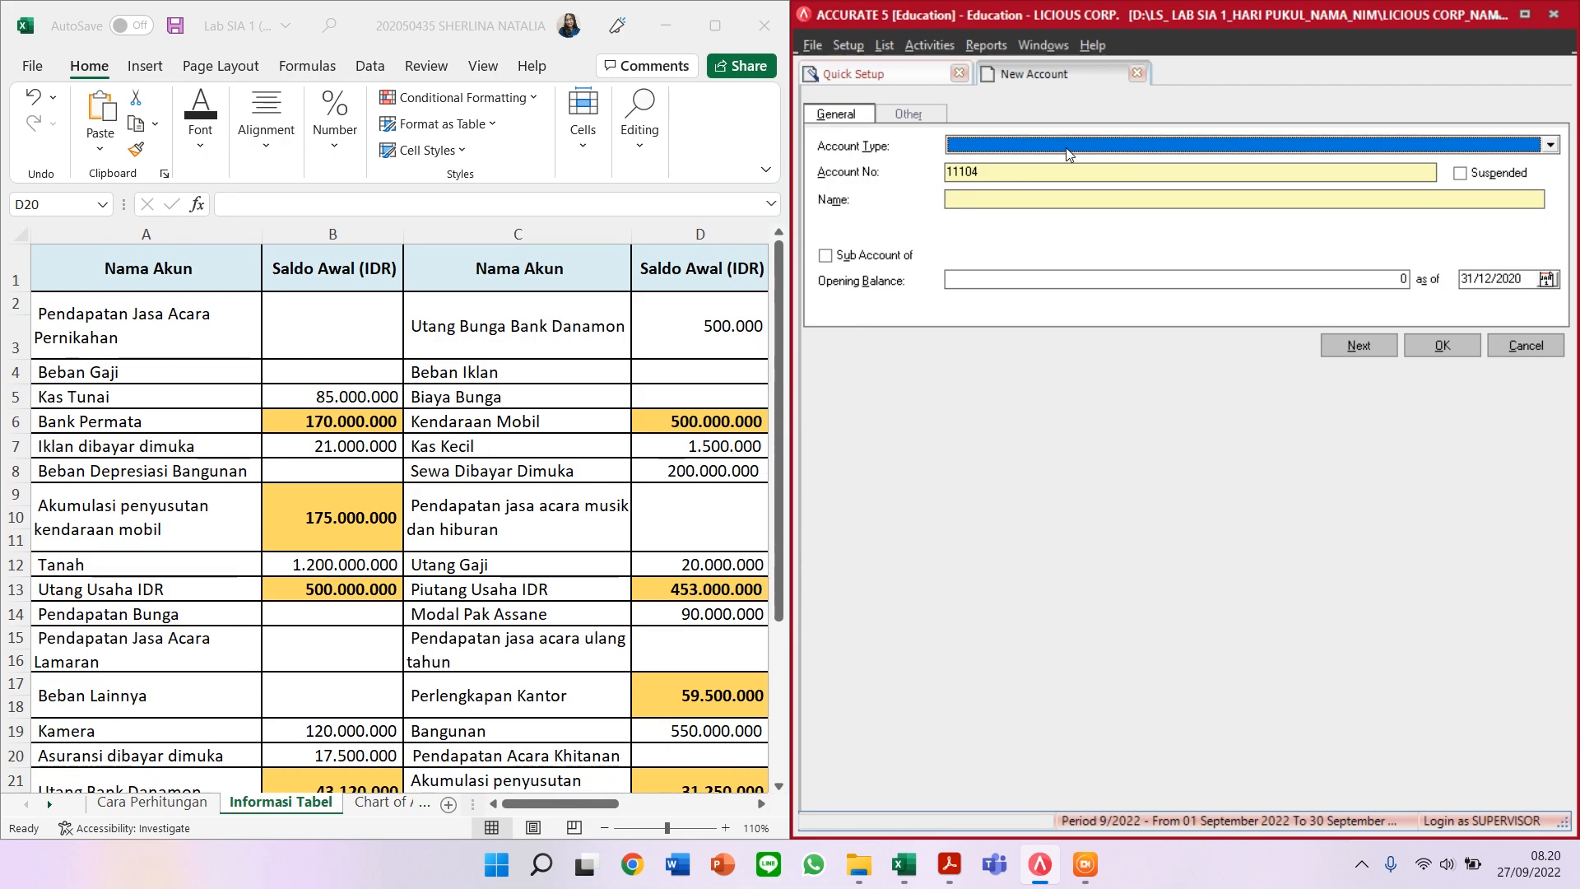
Step: Set up an Other Current Asset account numbered 11602 named IKLAN DIBAYAR DIMUKA
{"action": "type", "text": "Other"}
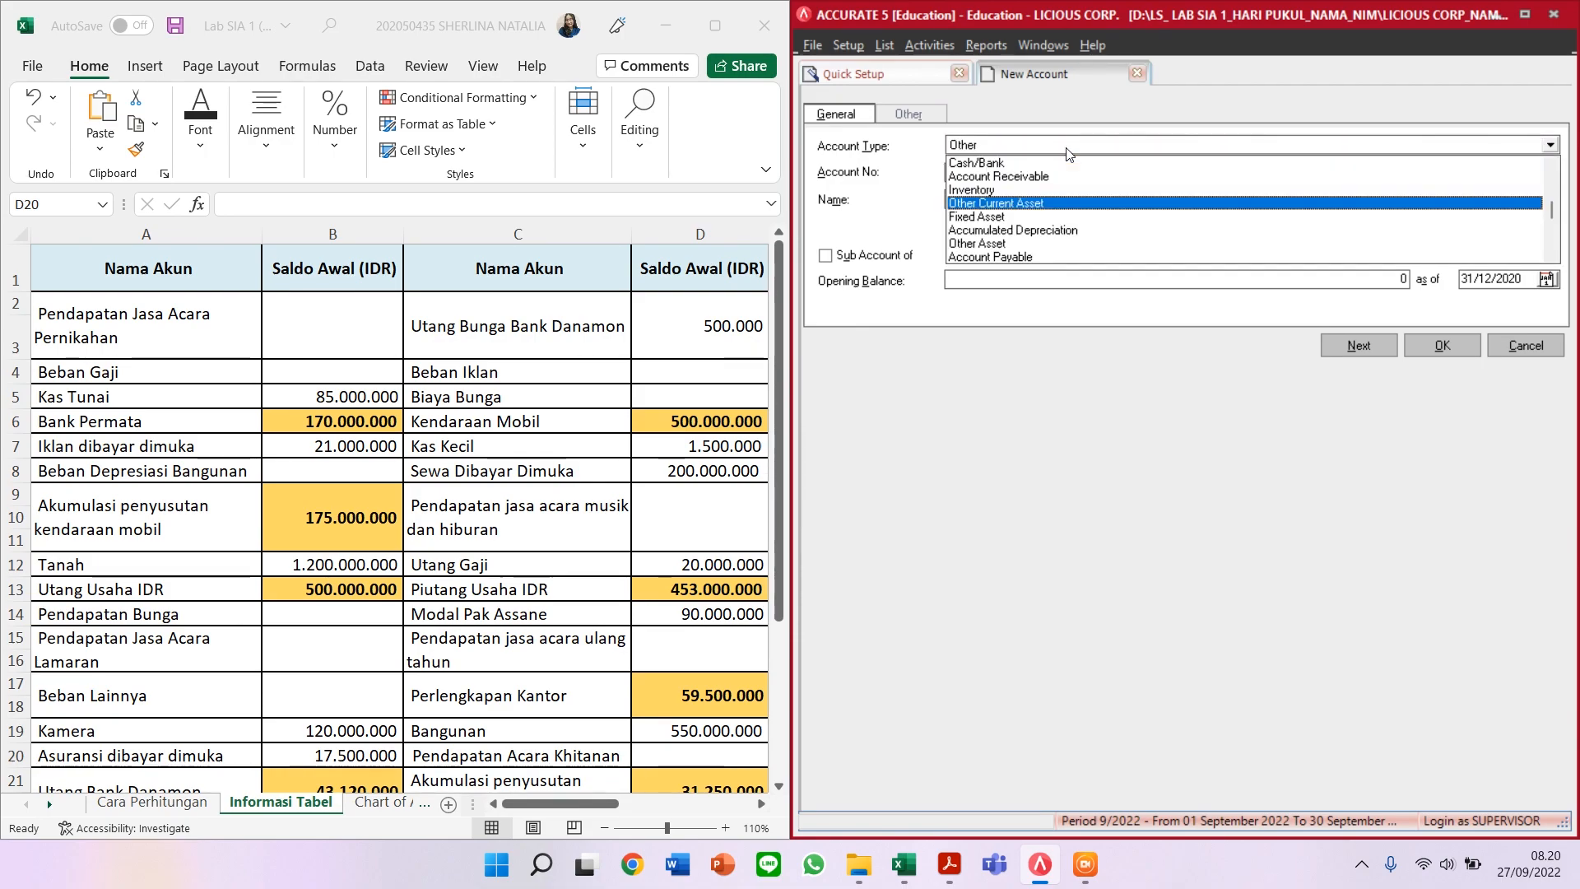
{"action": "key", "text": "Return"}
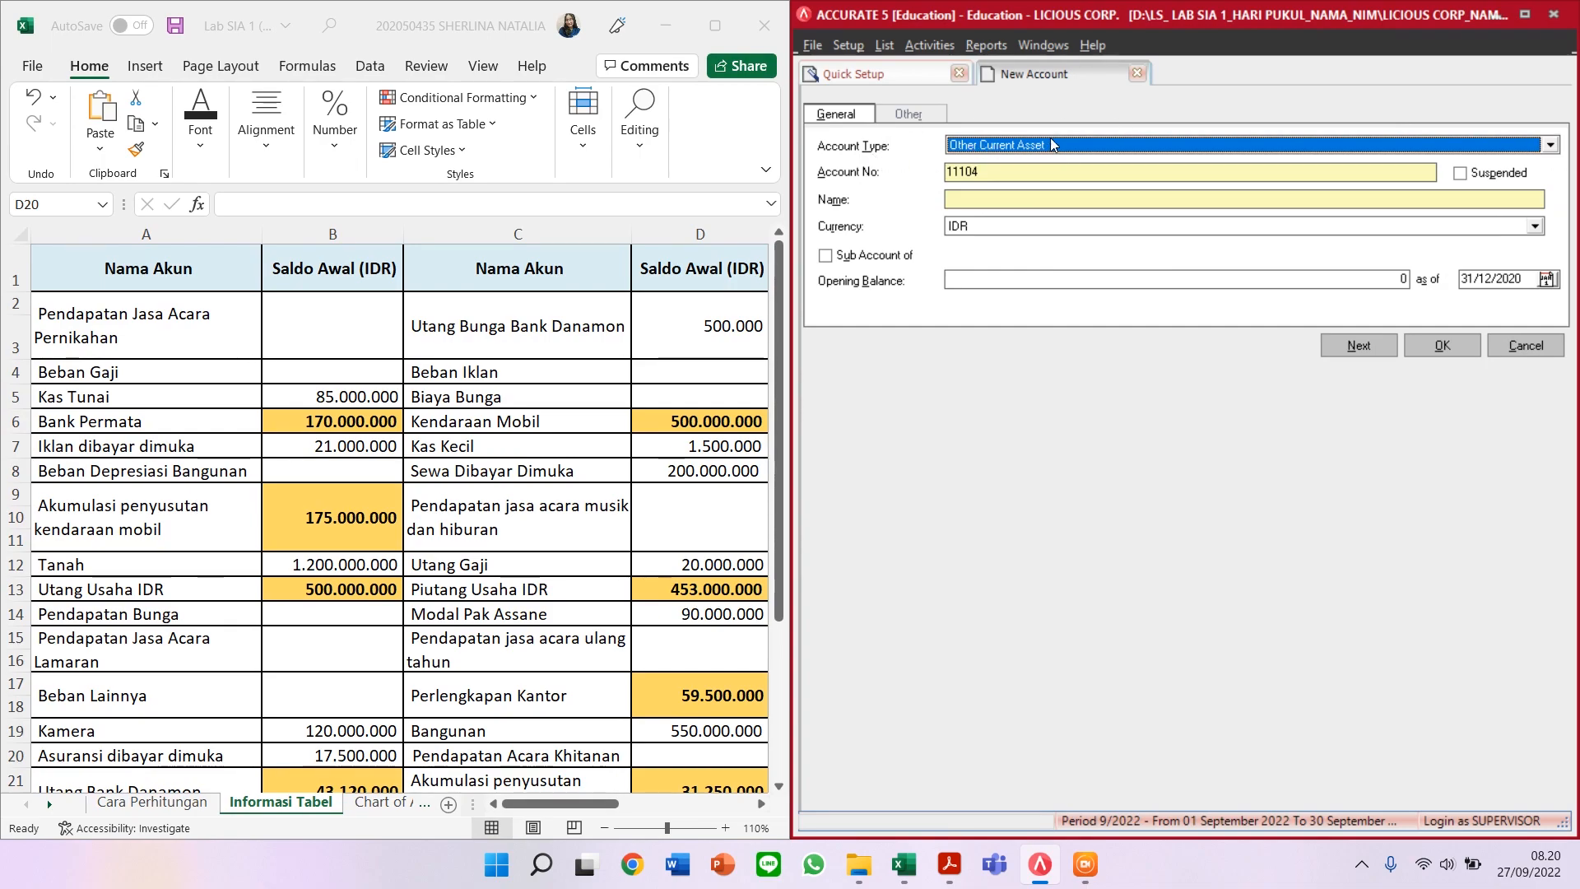
{"action": "left_click", "coordinate": [1046, 175]}
{"action": "key", "text": "BackSpace"}
{"action": "key", "text": "BackSpace"}
{"action": "key", "text": "BackSpace"}
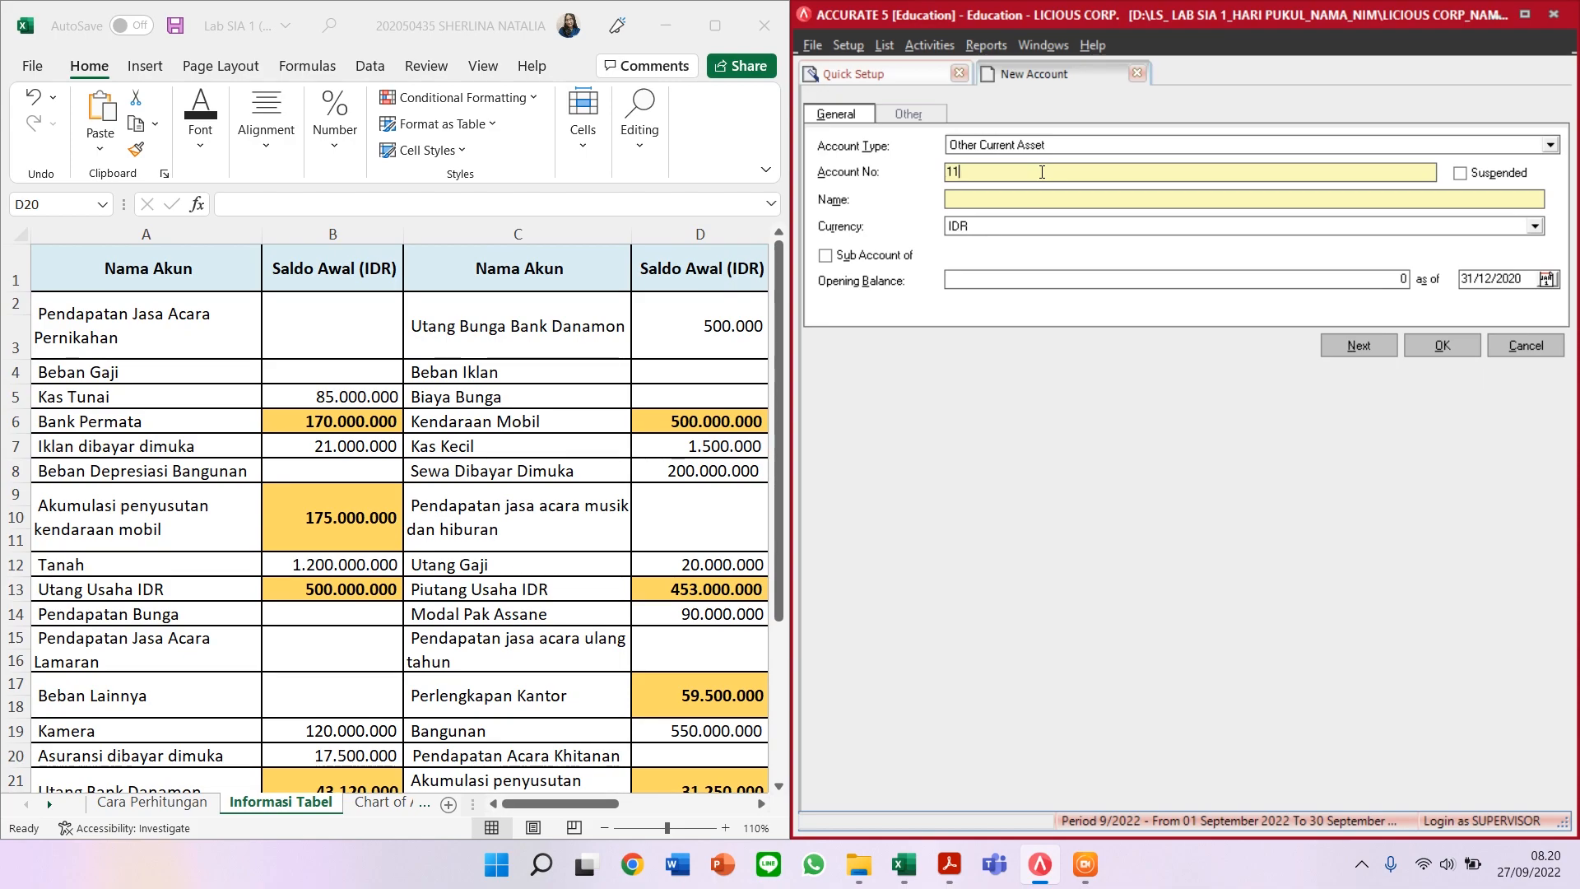
{"action": "type", "text": "602"}
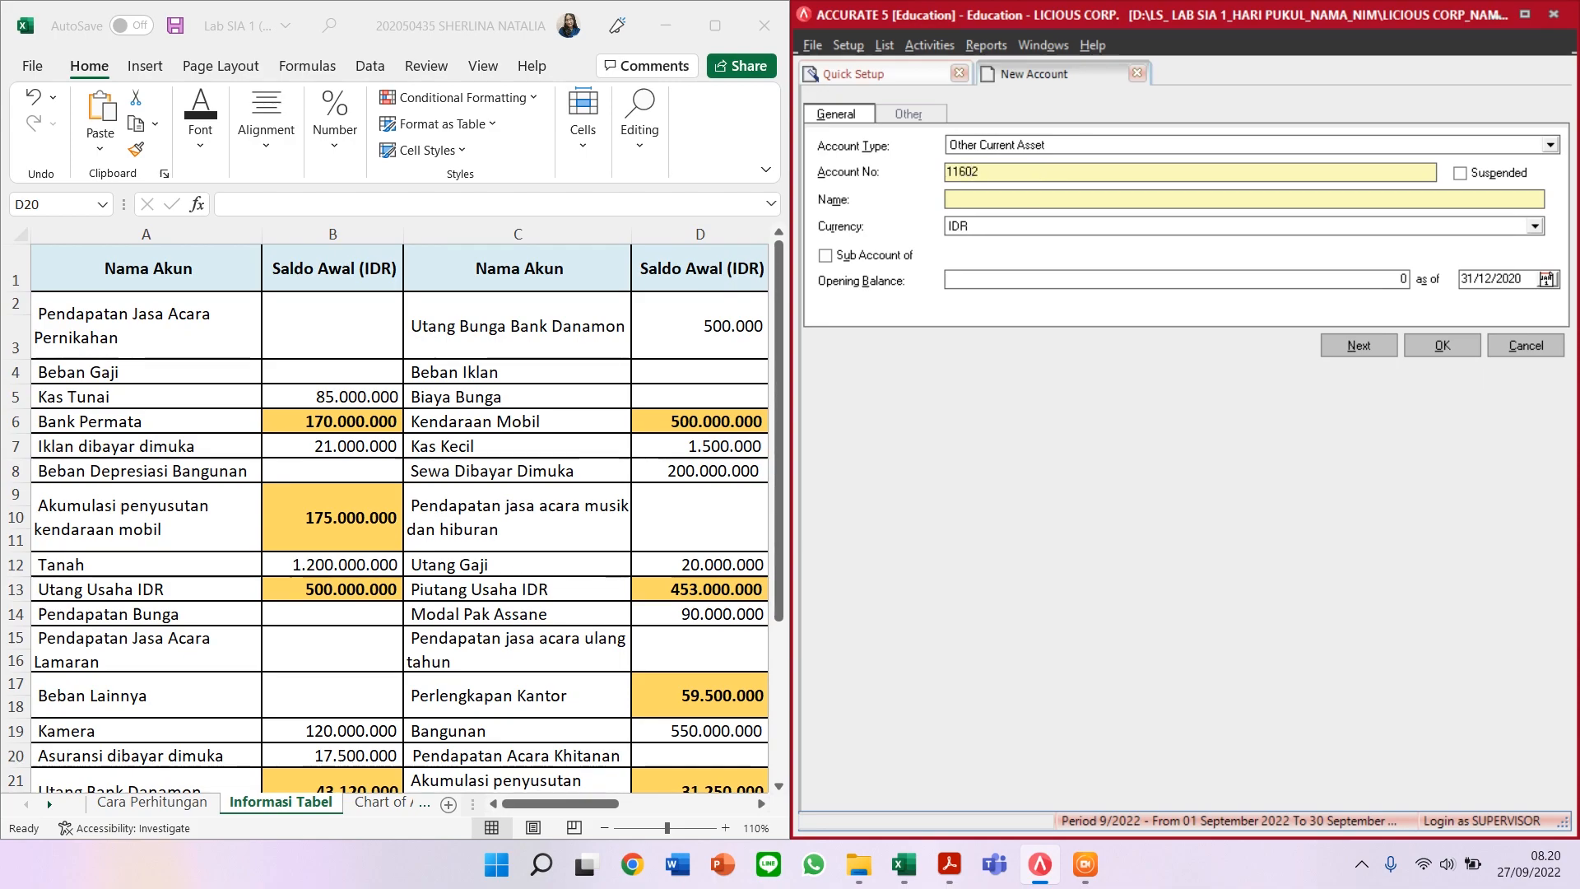
{"action": "left_click", "coordinate": [1011, 198]}
{"action": "type", "text": "IKLAN DIBAYAR DIMU"}
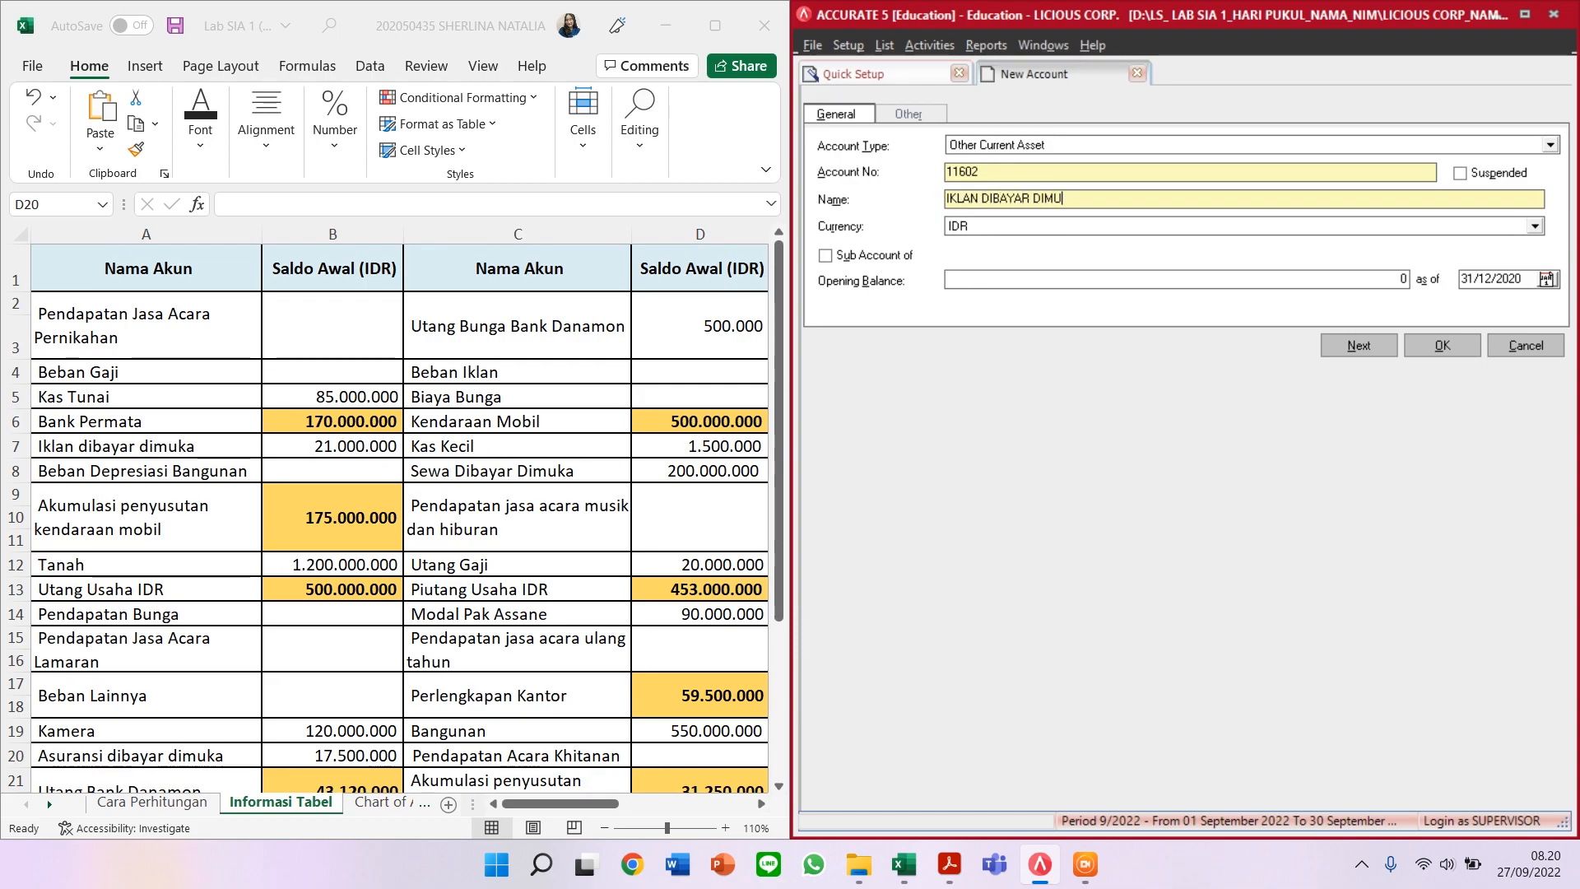
{"action": "type", "text": "KA"}
Step: Give it a 21.000.000 opening balance, save it, and accept the currency warning
{"action": "type", "text": "21000000"}
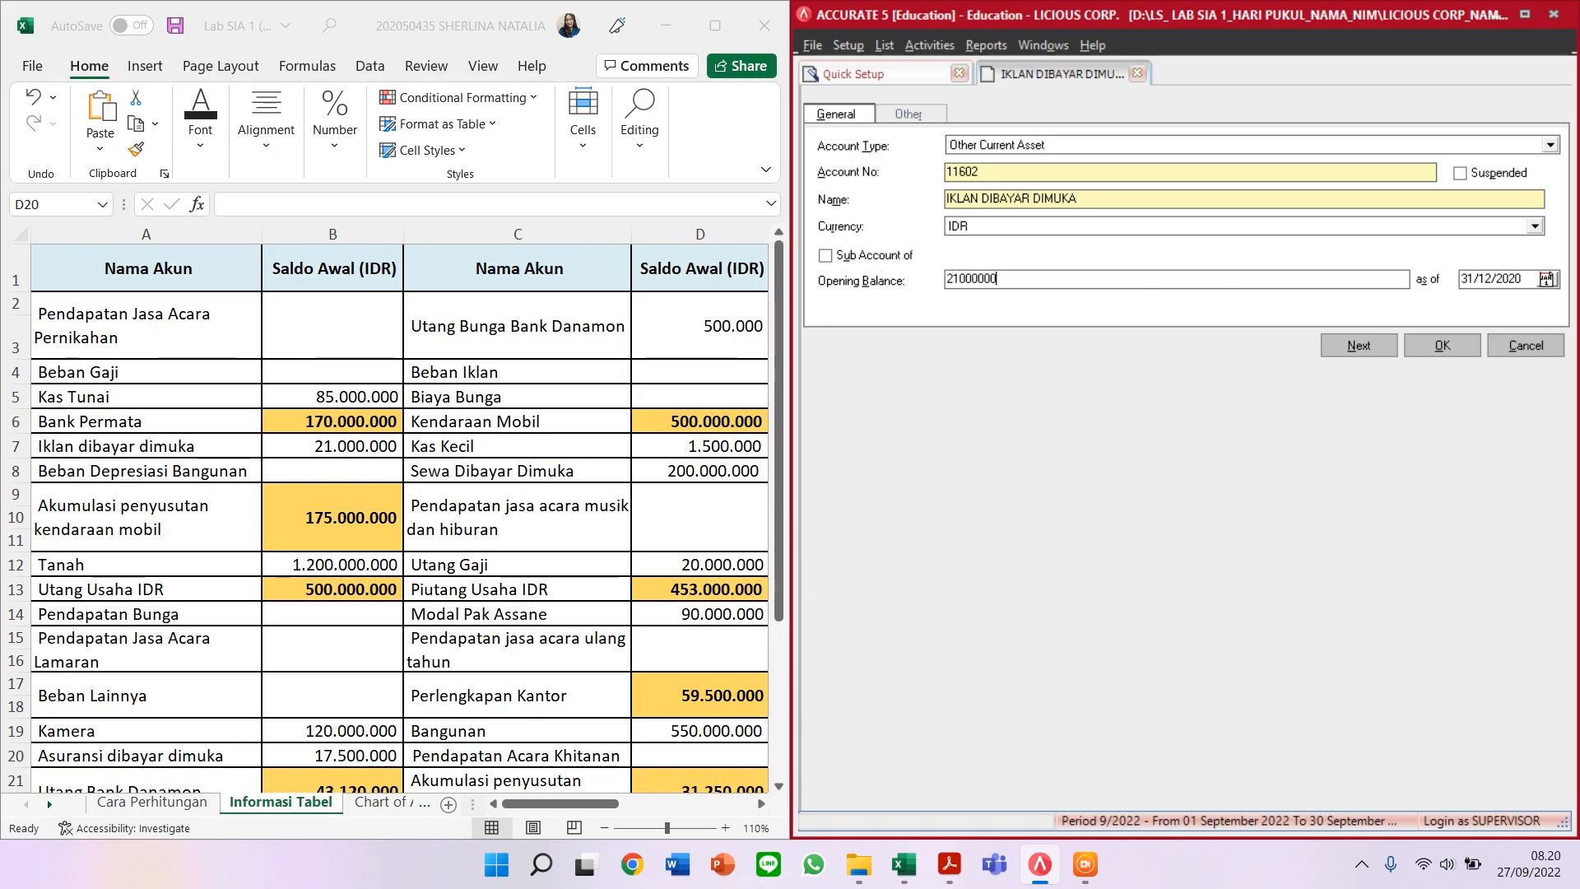
{"action": "key", "text": "Tab"}
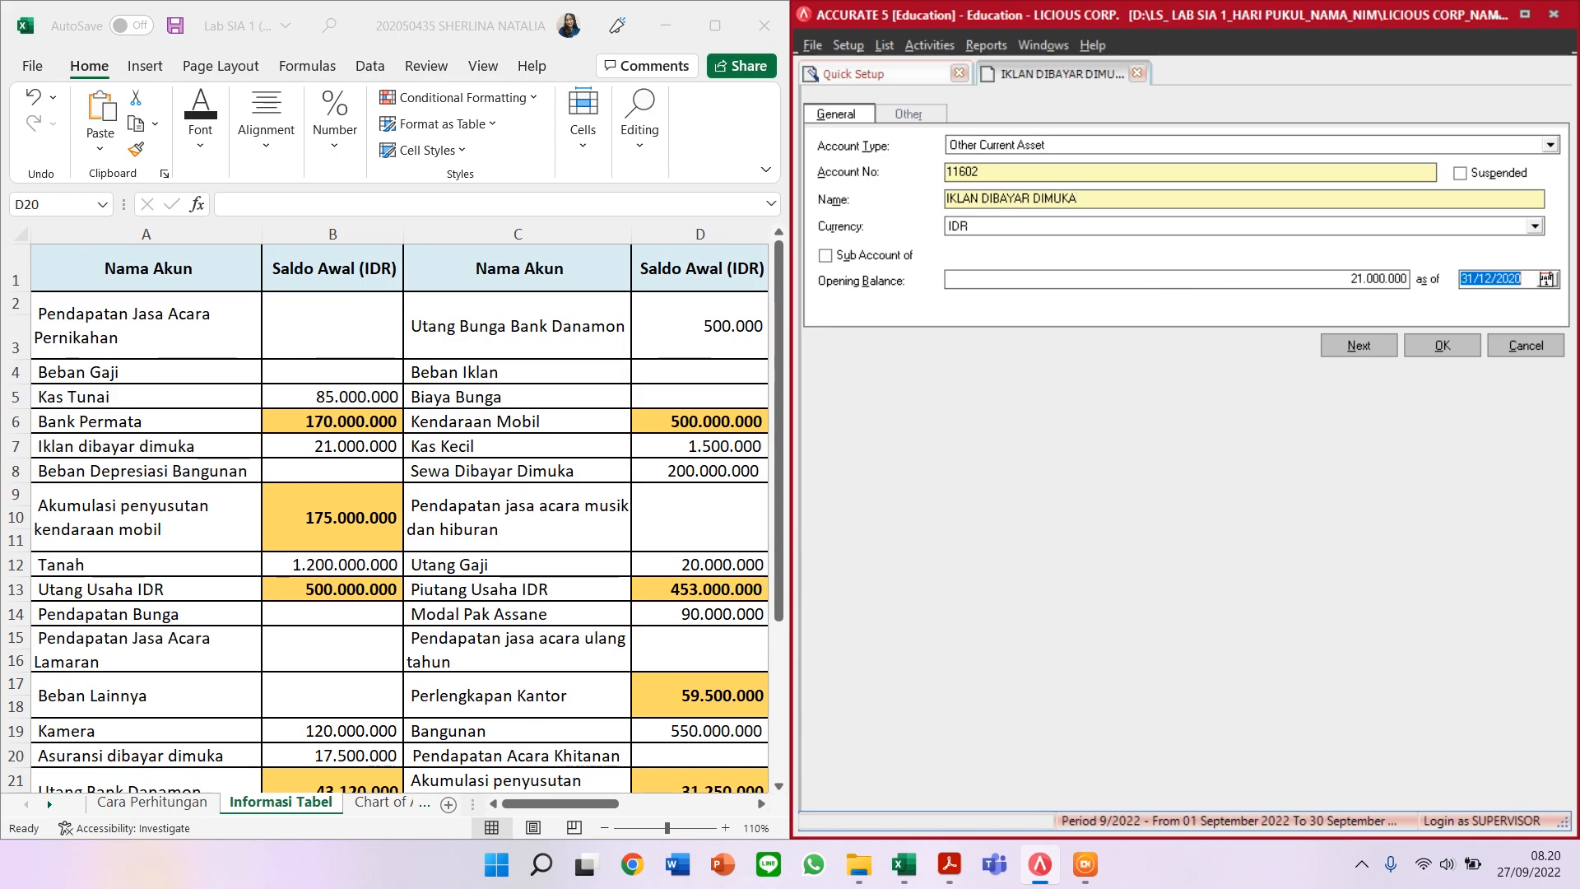
{"action": "left_click", "coordinate": [1343, 349]}
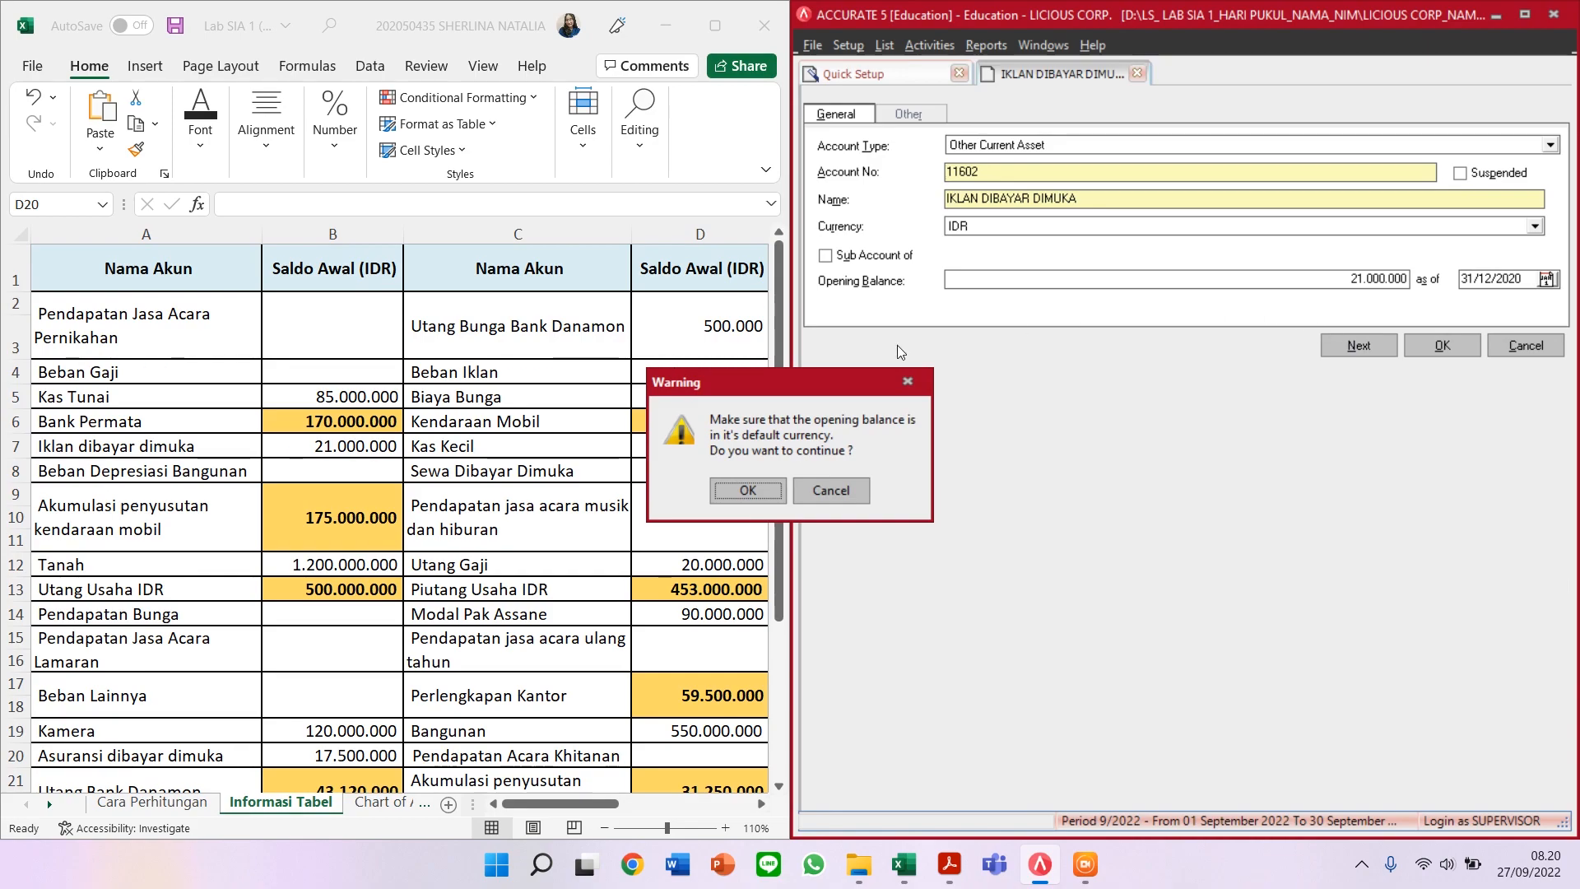
{"action": "left_click", "coordinate": [745, 493]}
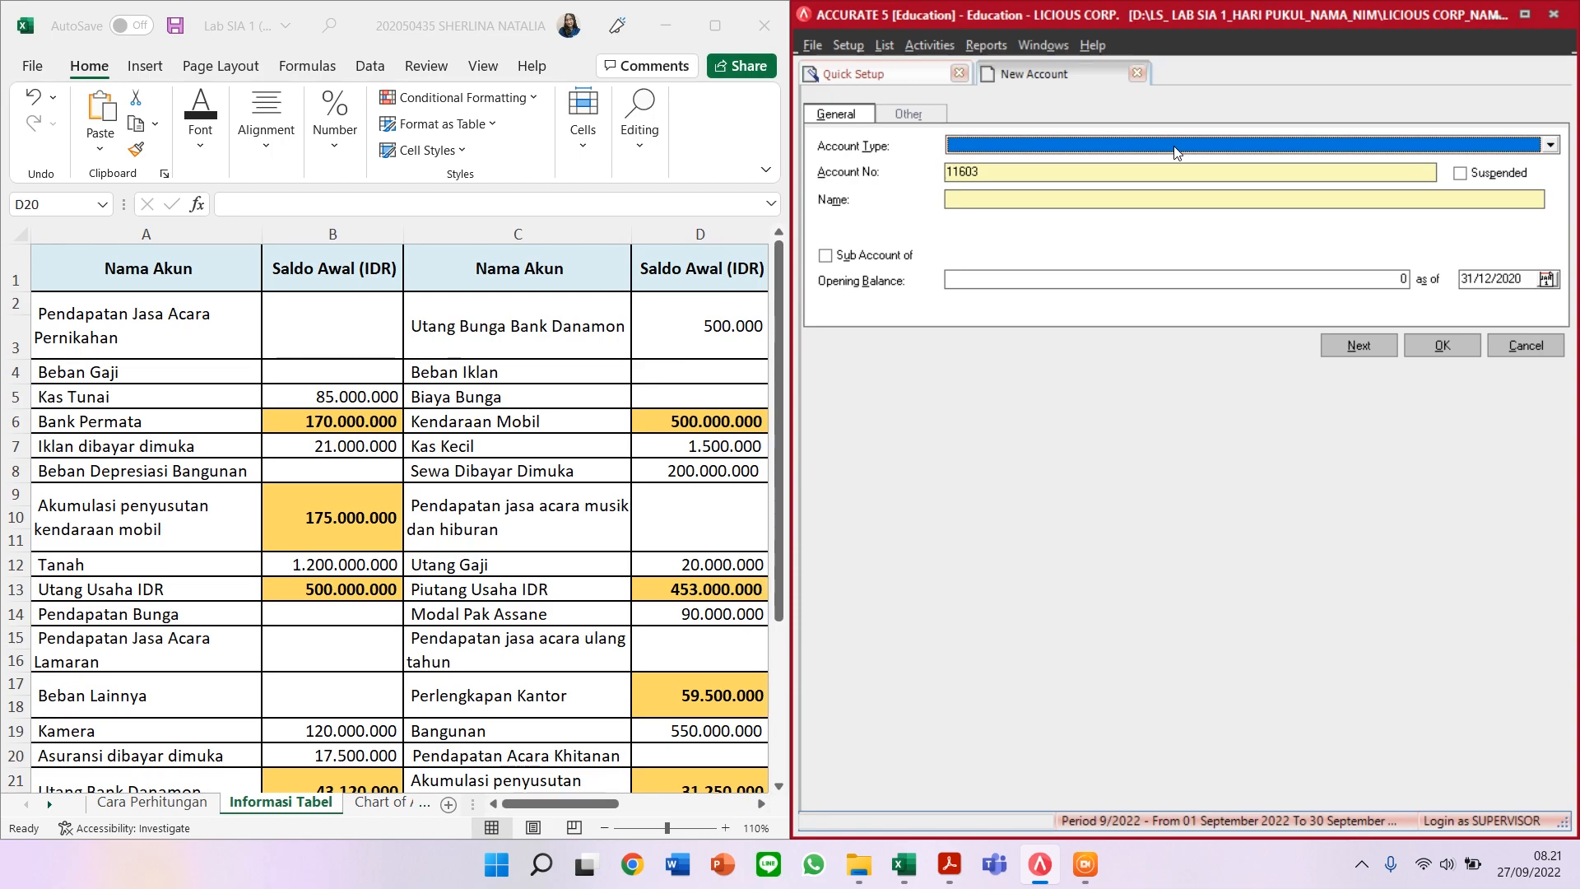
Step: Save Expense account 61003 named BEBAN DEPRESIASI BANGUNAN with no opening balance
{"action": "type", "text": "Expense"}
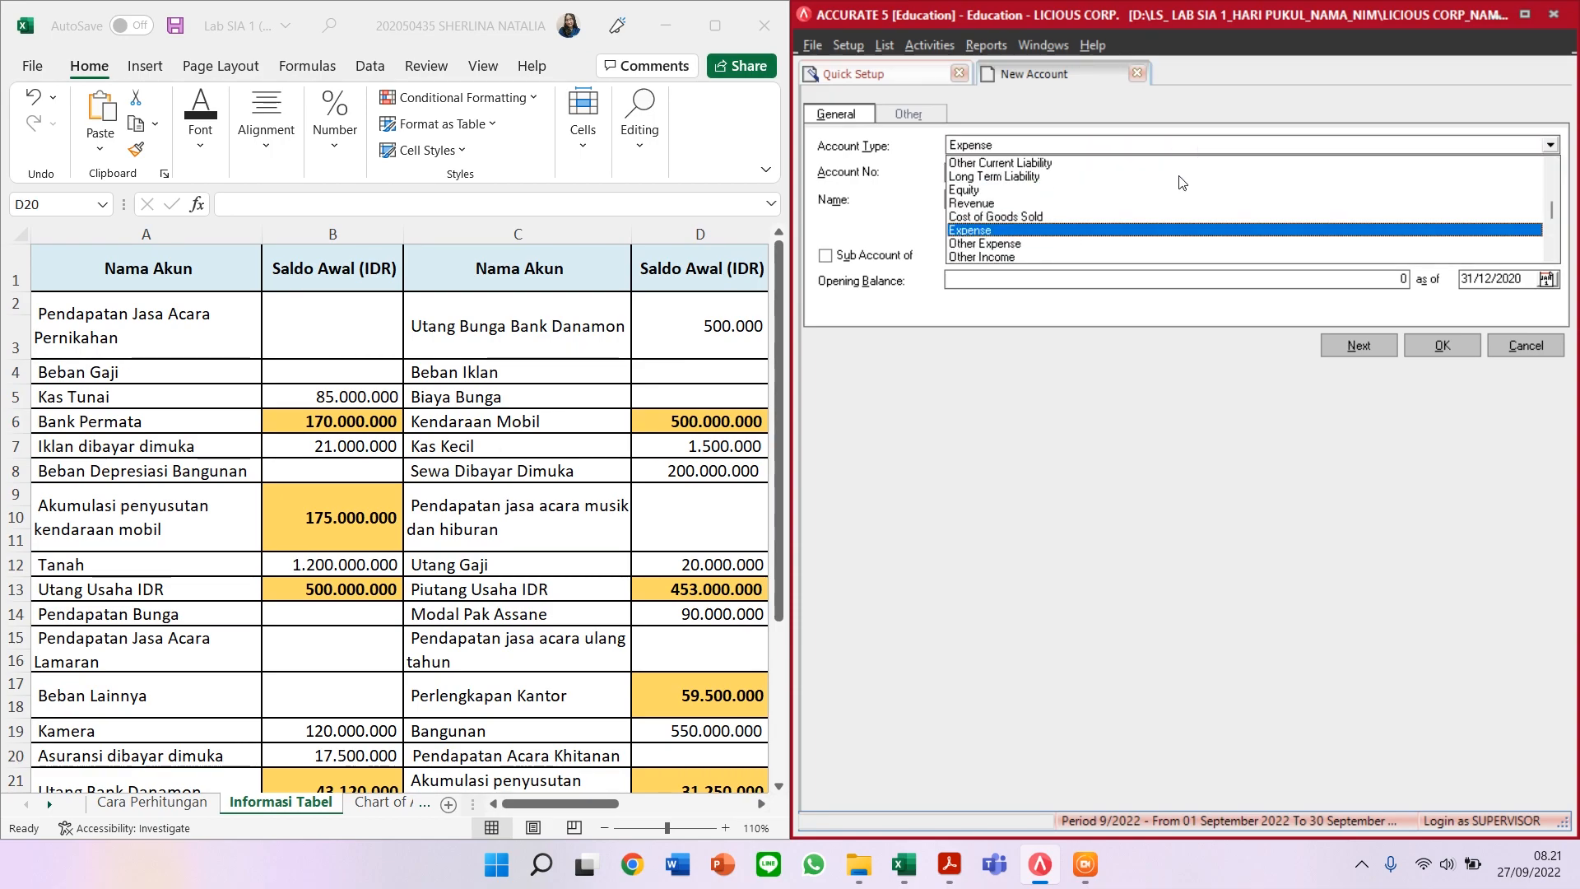
{"action": "key", "text": "Return"}
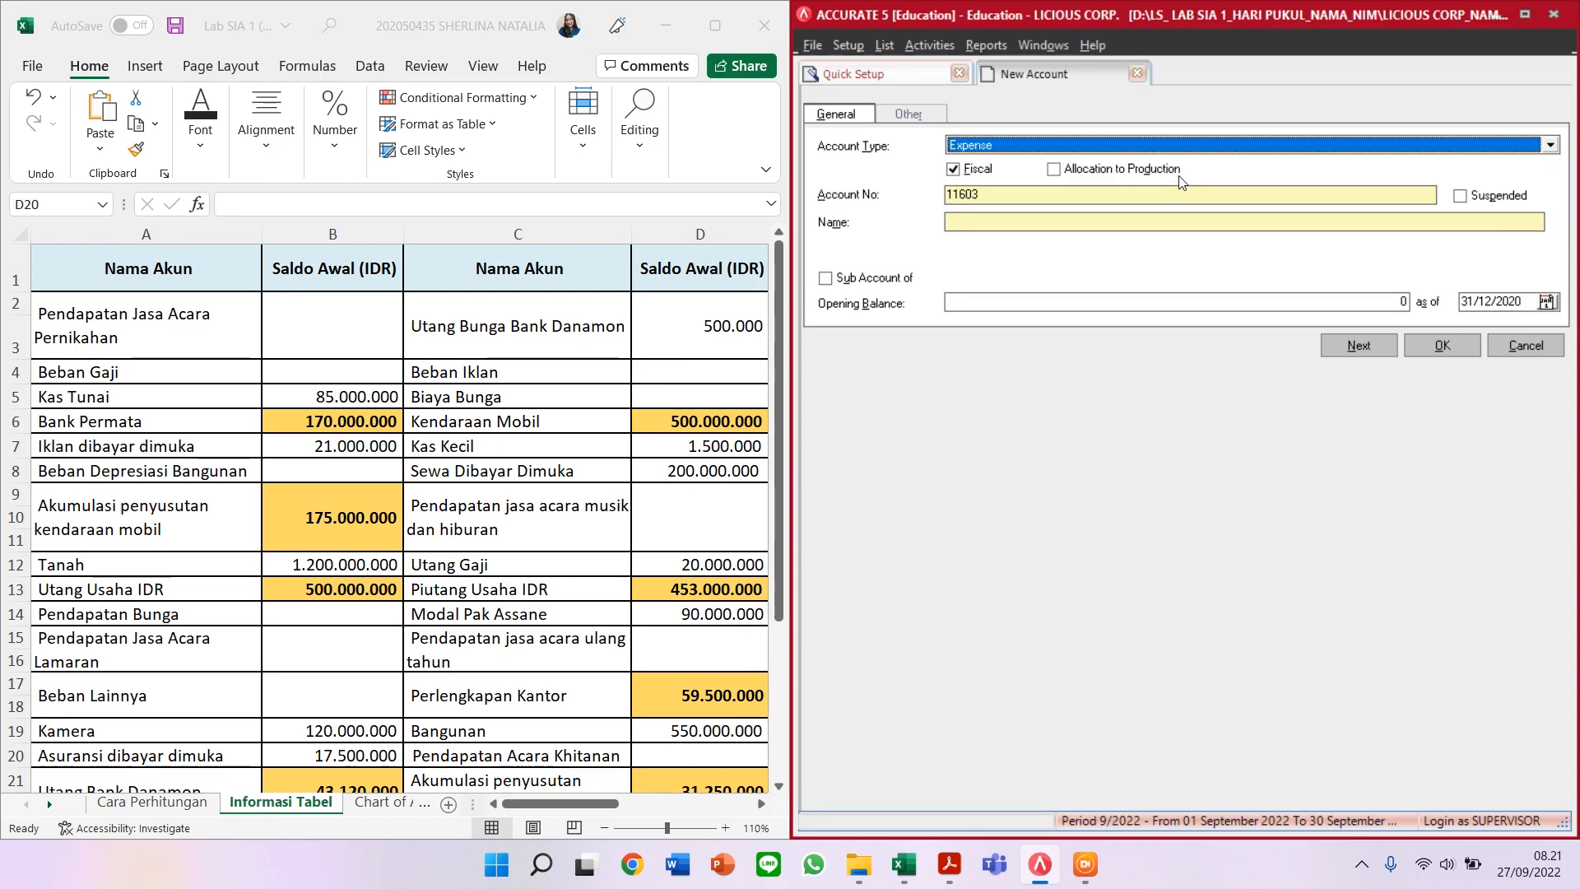
{"action": "key", "text": "Tab"}
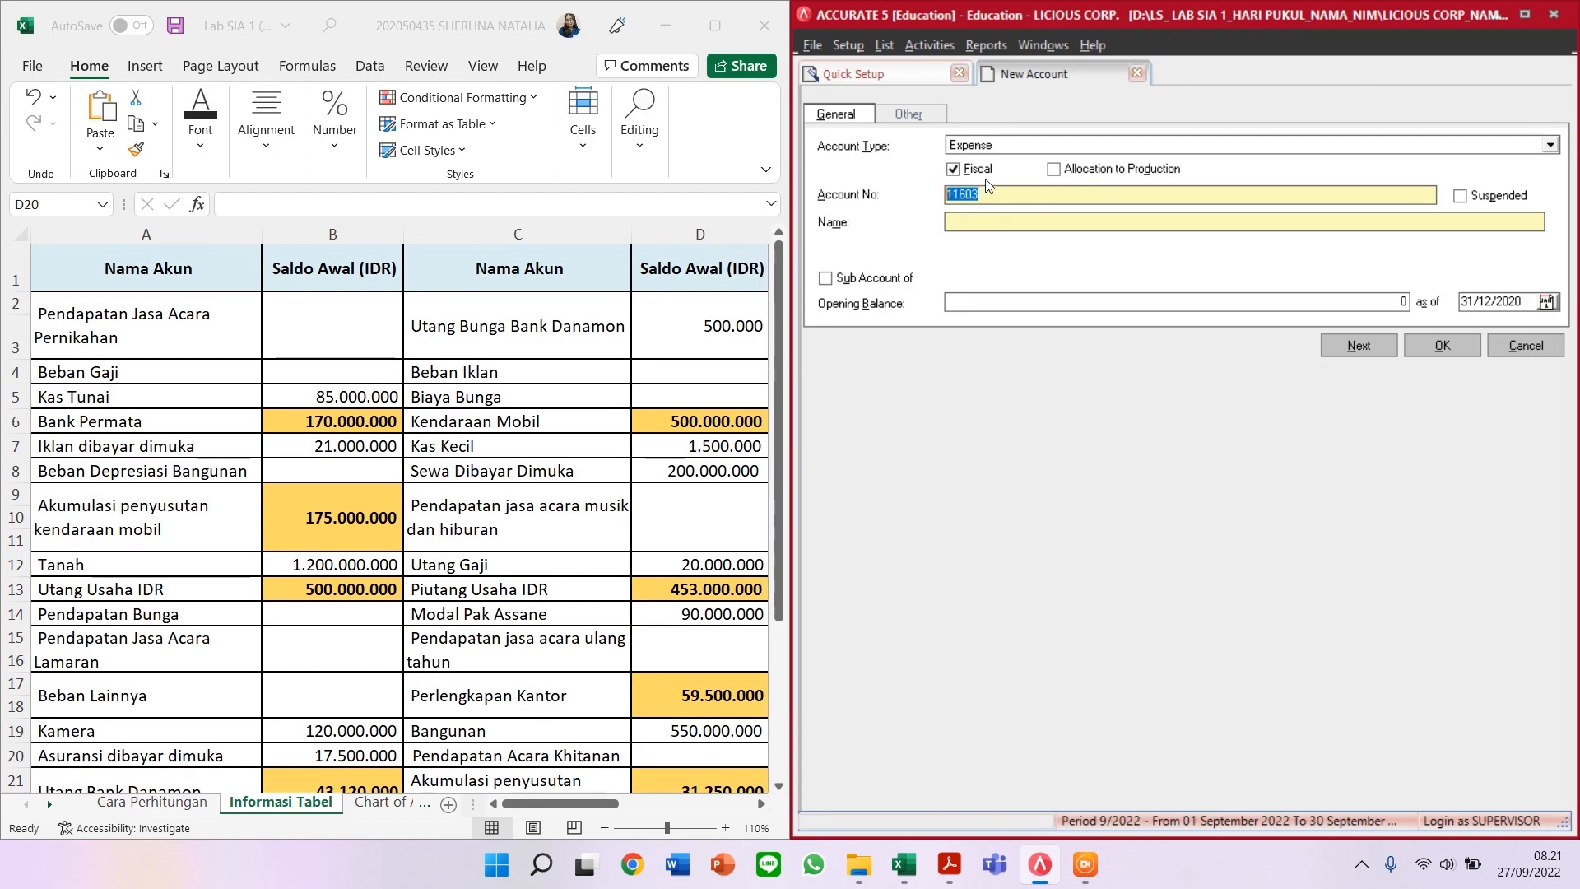
{"action": "type", "text": "610"}
{"action": "left_click", "coordinate": [975, 223]}
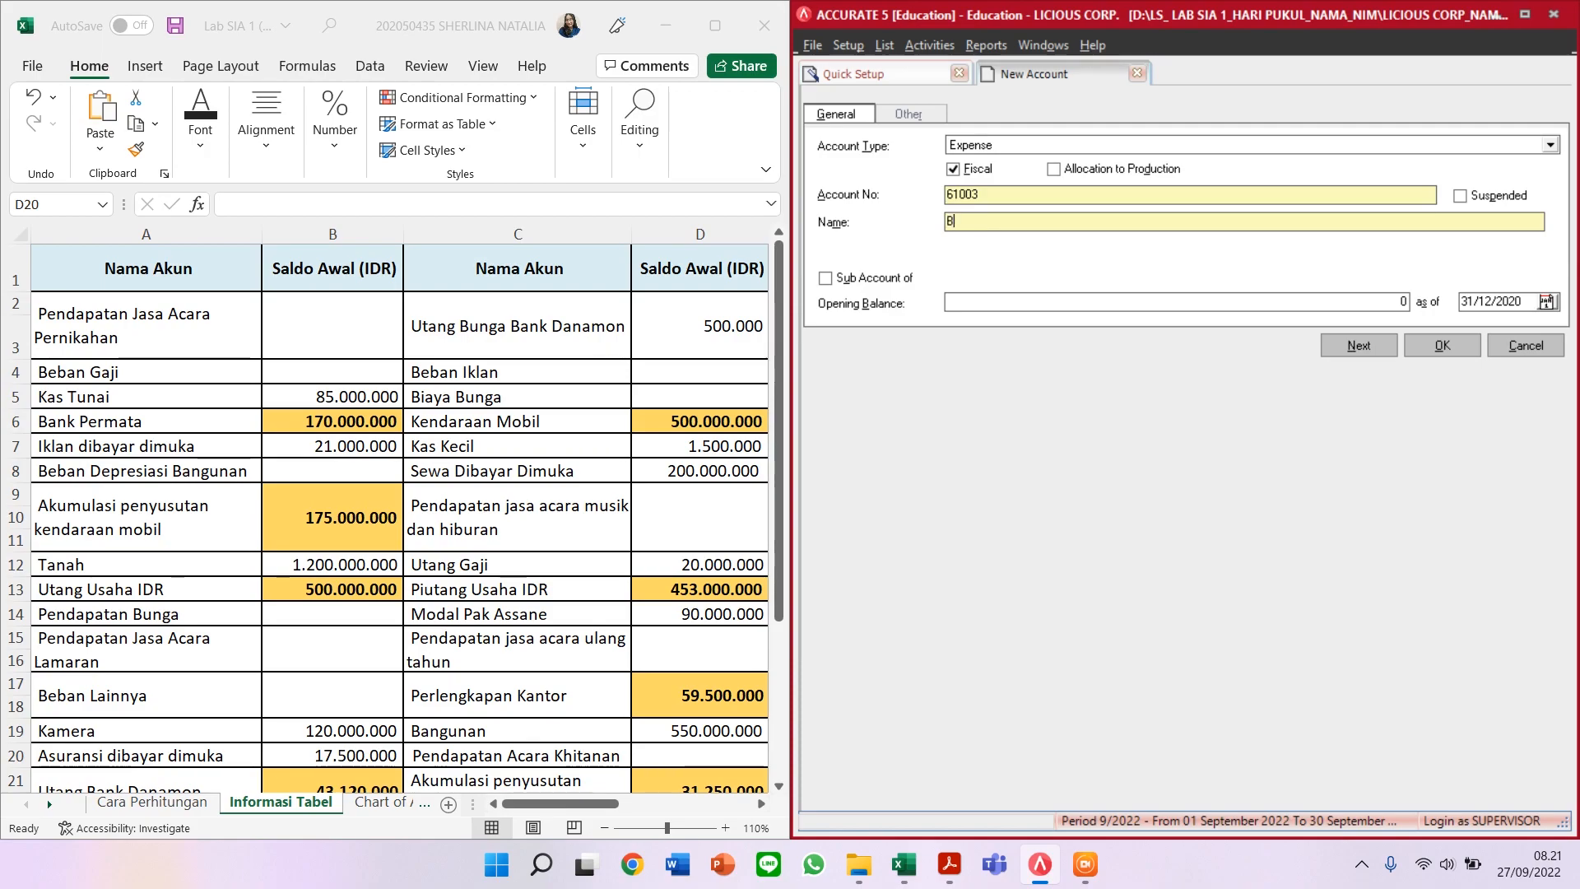
{"action": "type", "text": "BEBAN DEPRESIASI BANGUNAN"}
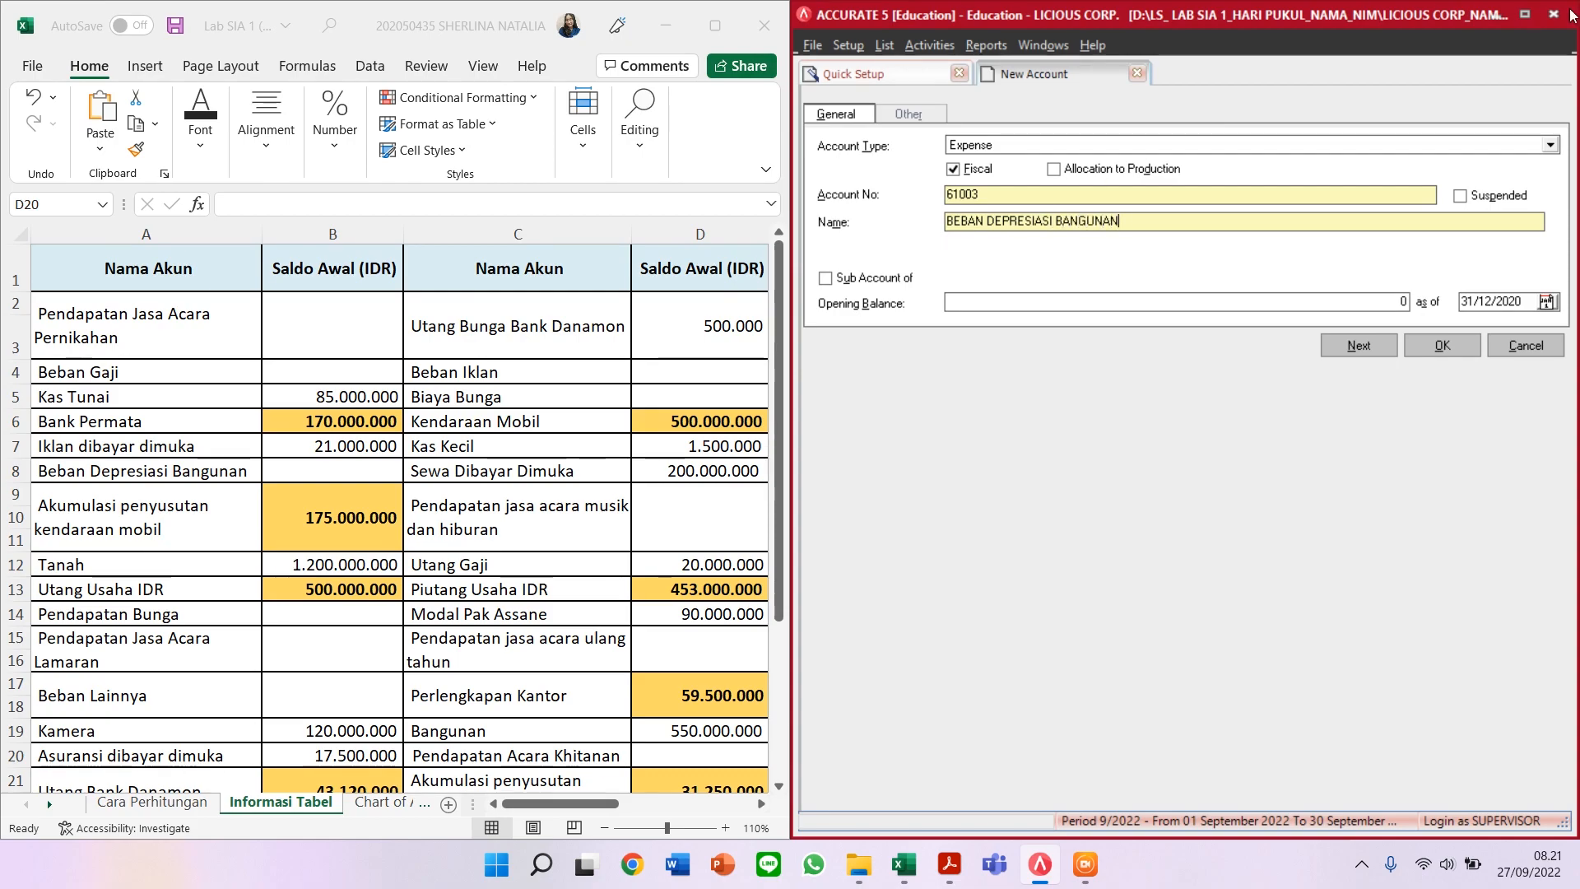
{"action": "left_click", "coordinate": [1382, 344]}
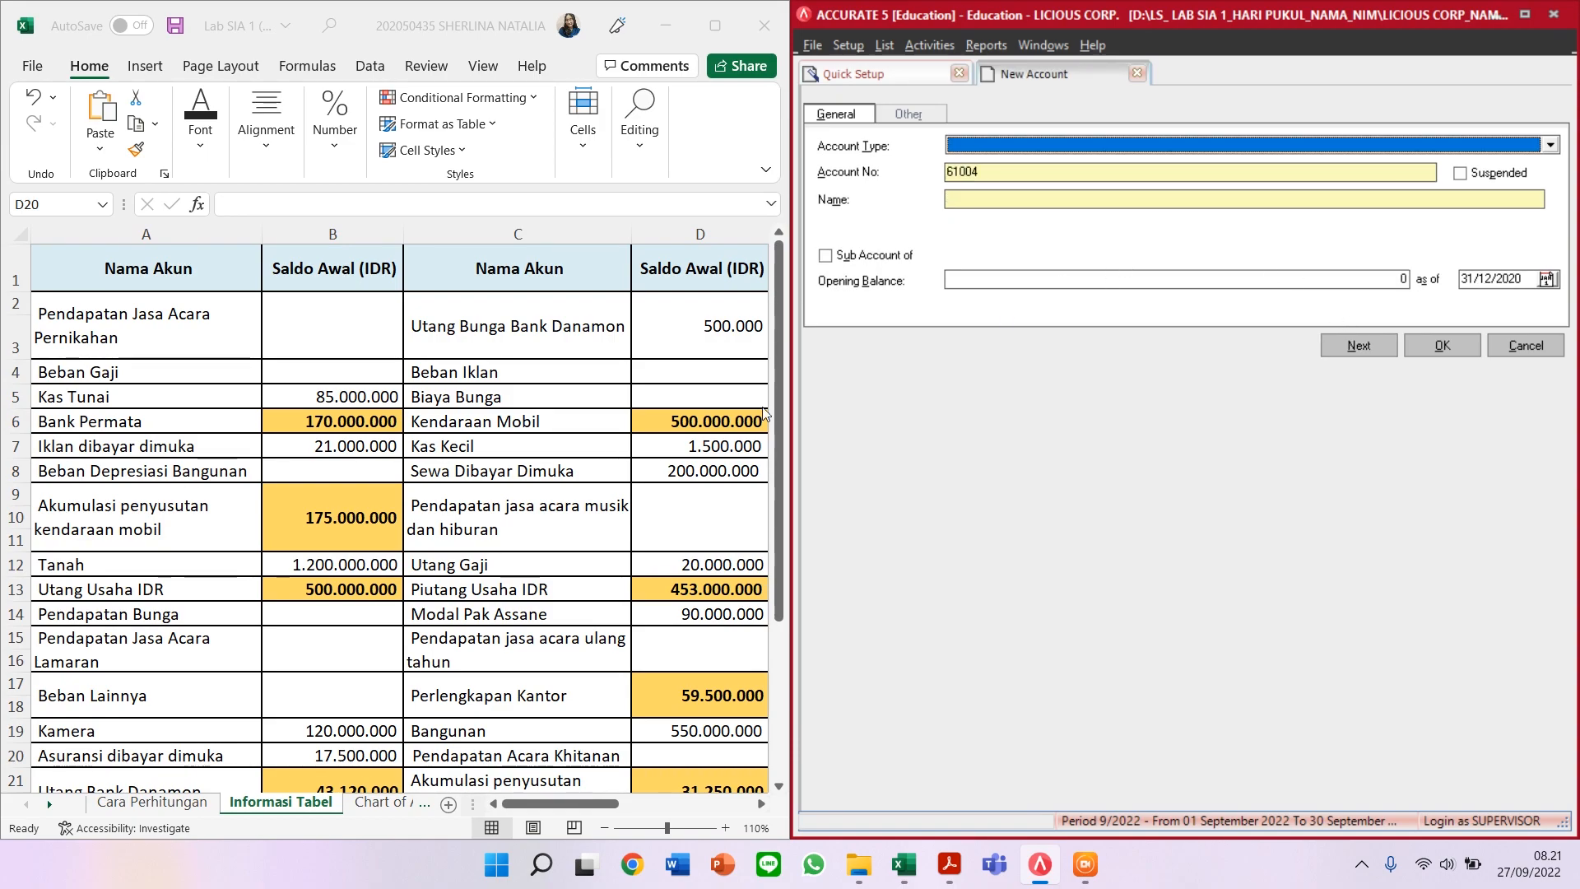
Step: Enter Accumulated Depreciation account 13001 named AKUMULASI PENYUSUTAN KENDARAAN MOBIL
{"action": "scroll", "coordinate": [399, 518], "scroll_direction": "down", "scroll_amount": 1}
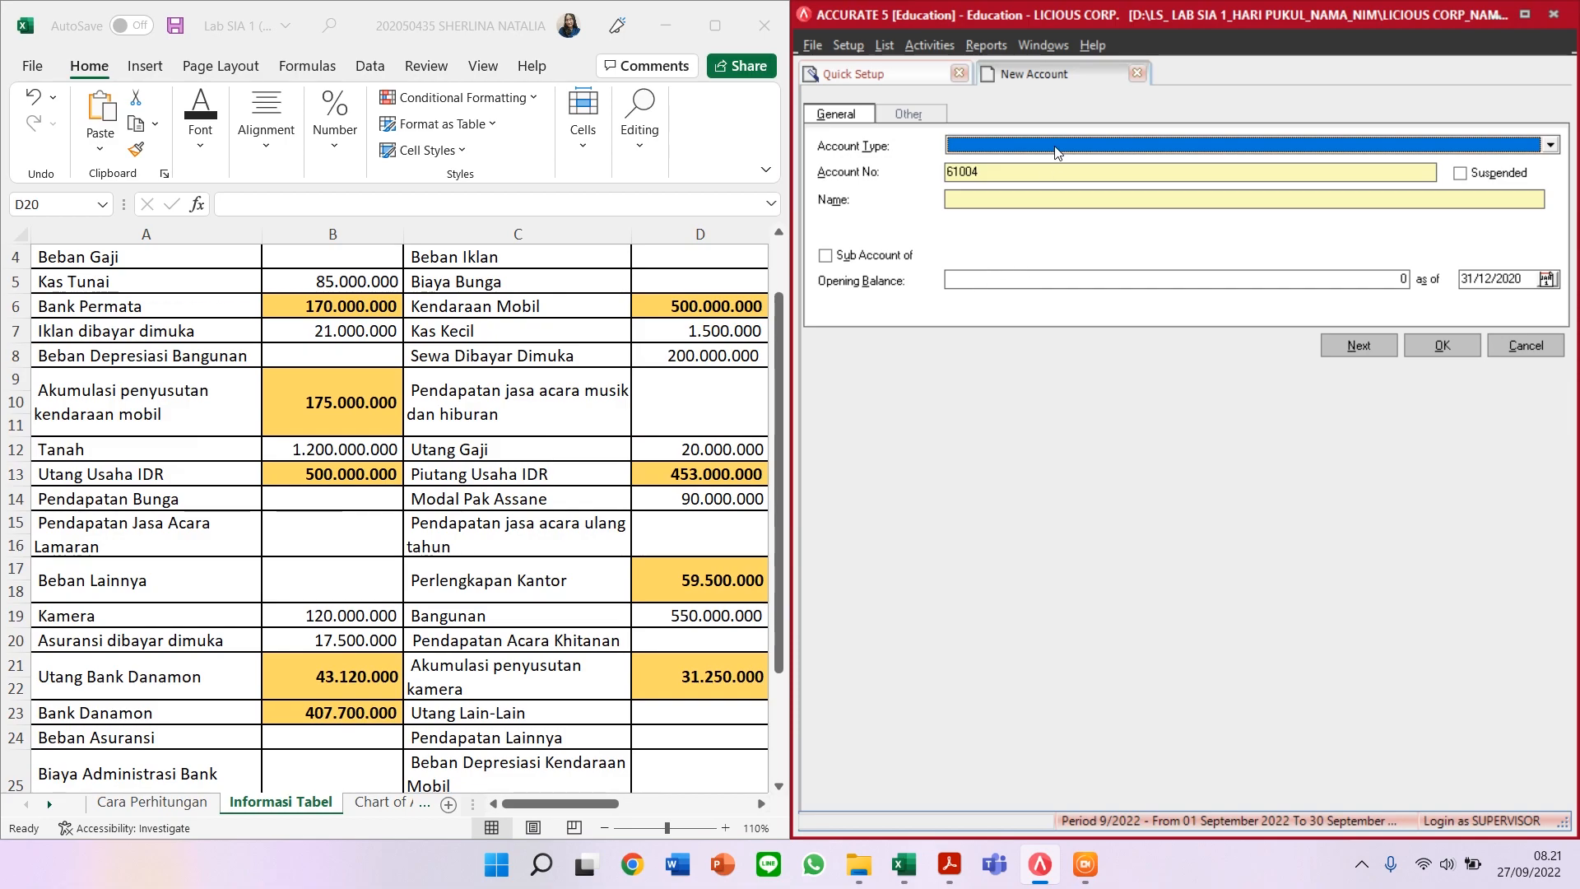
{"action": "type", "text": "Accum"}
{"action": "key", "text": "Return"}
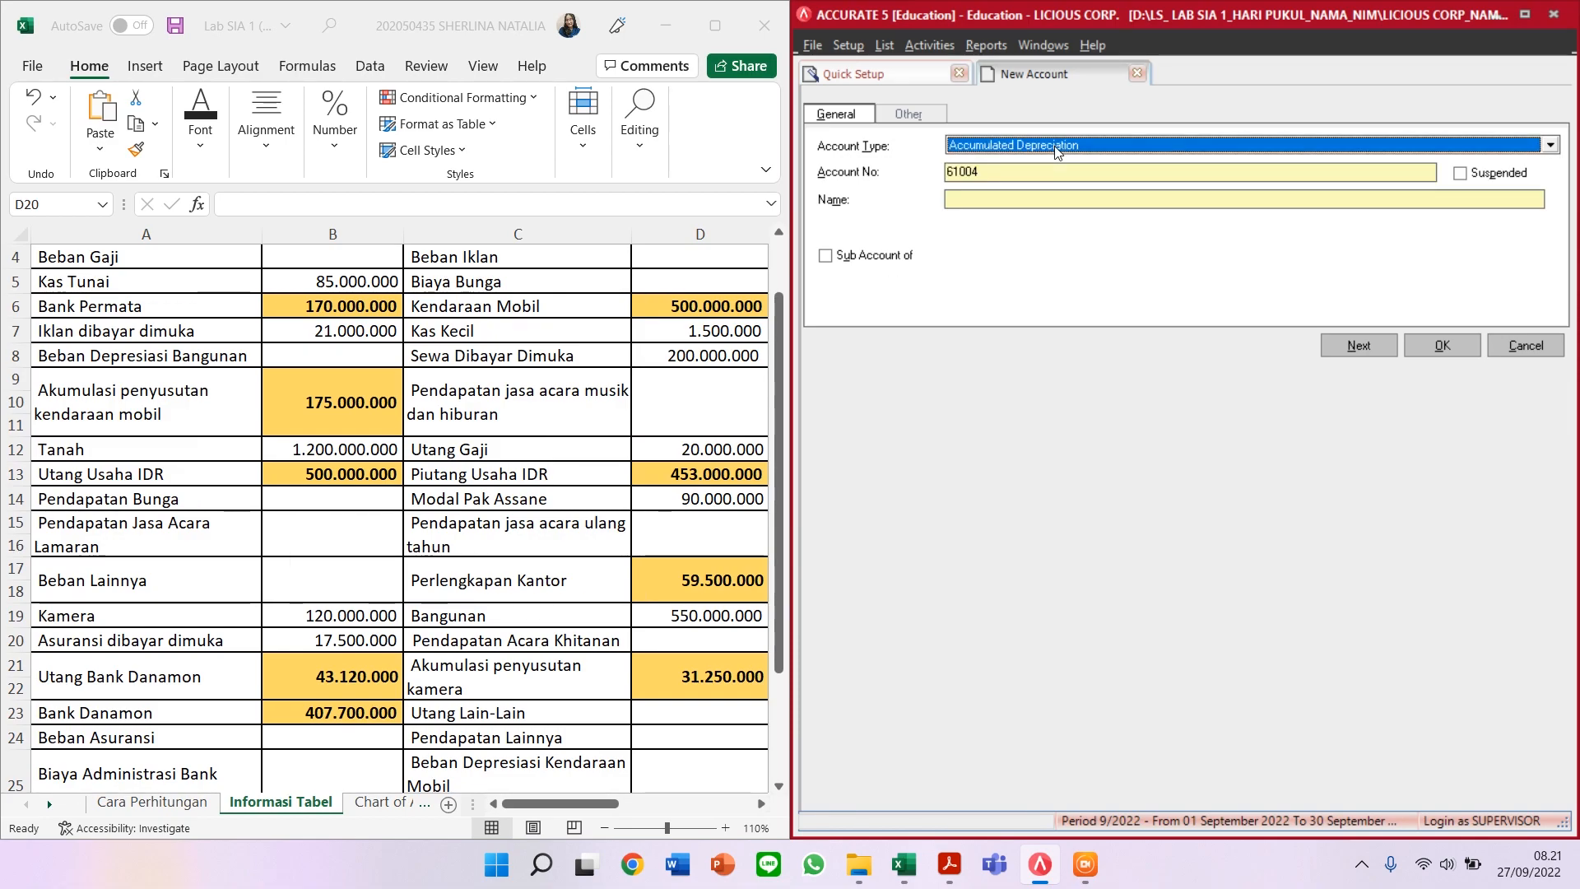
{"action": "key", "text": "Tab"}
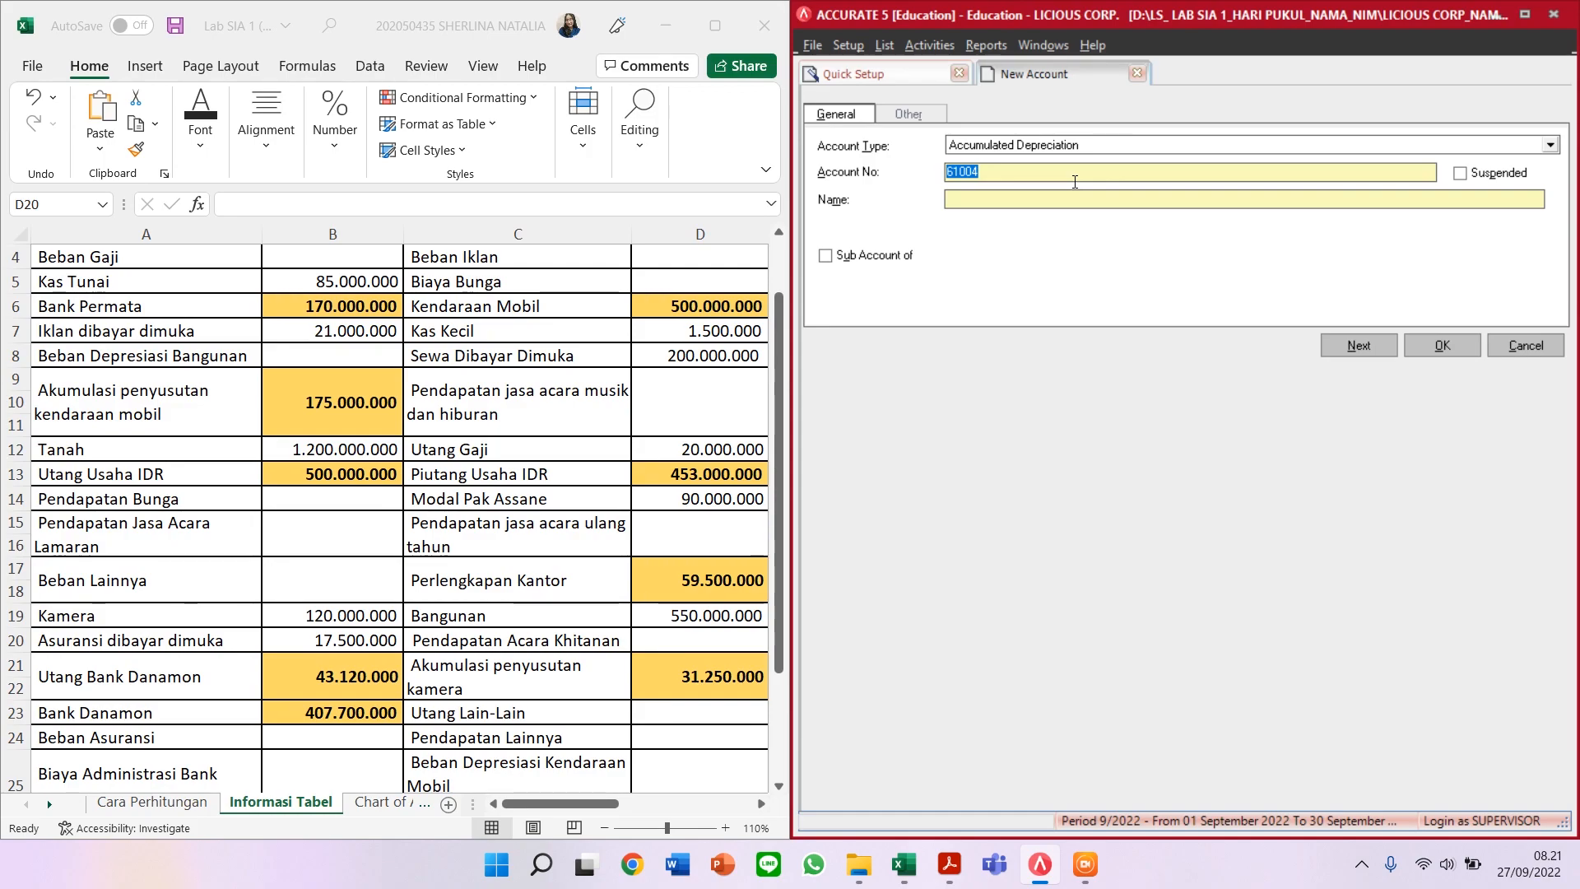
{"action": "type", "text": "1"}
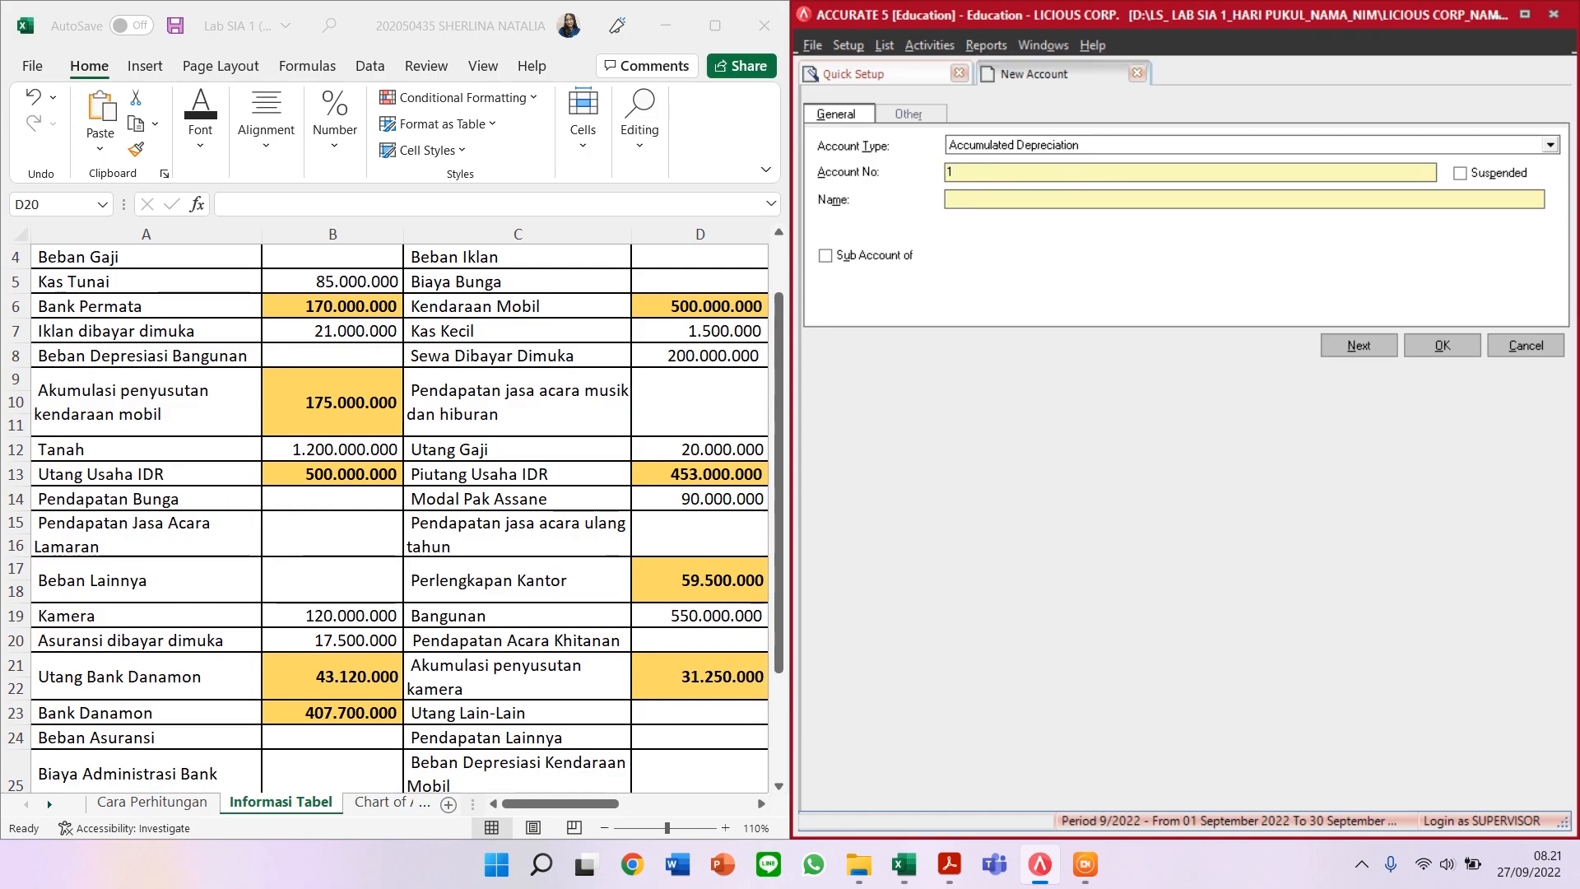
{"action": "type", "text": "3001"}
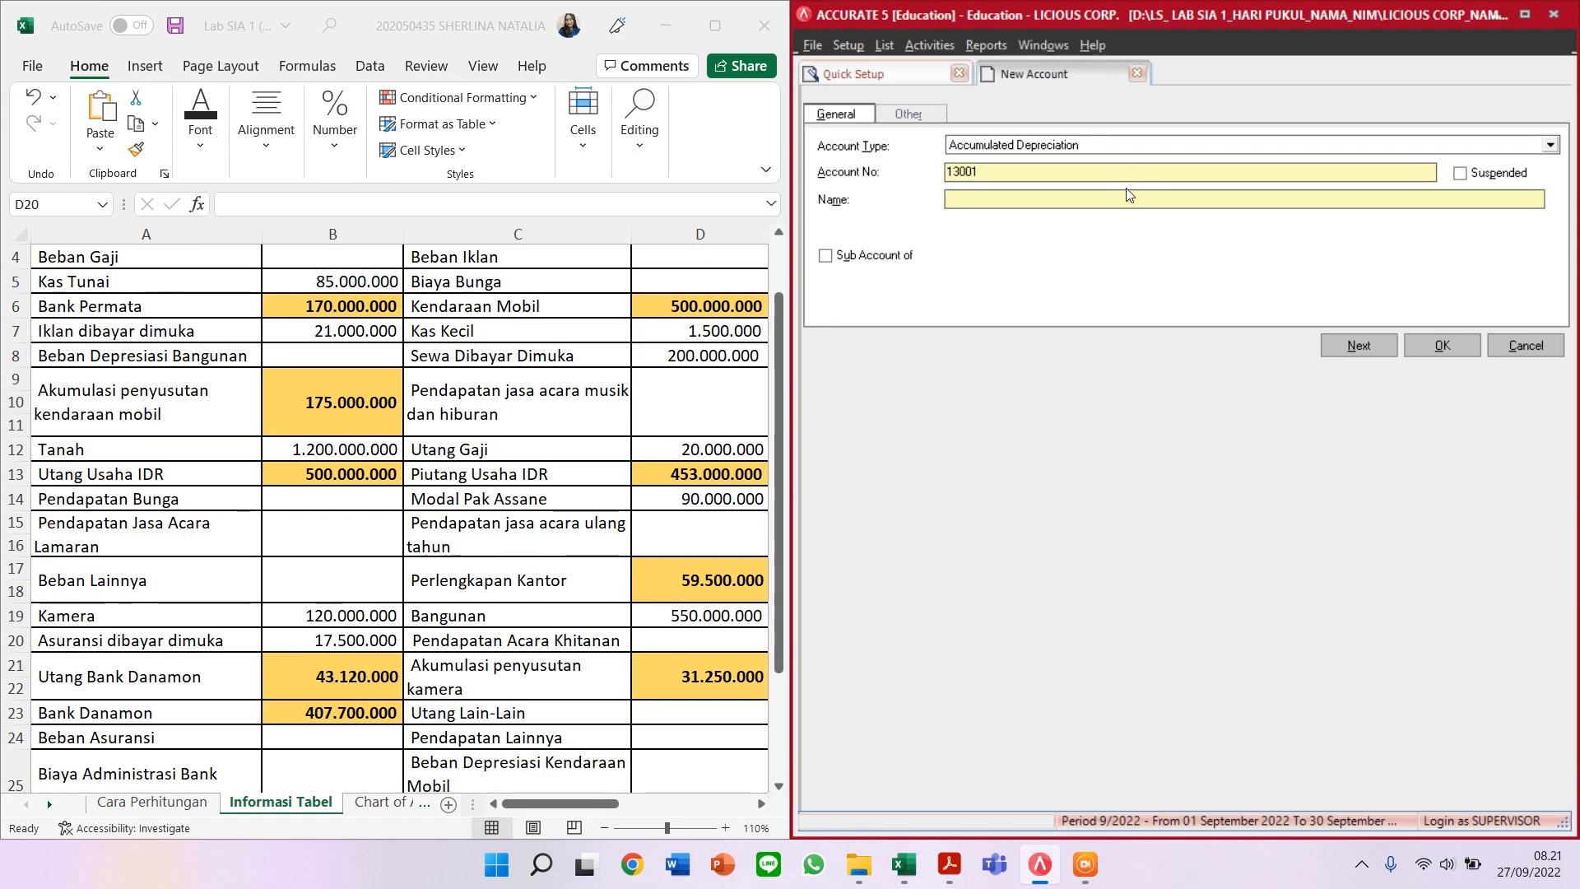
{"action": "left_click", "coordinate": [1123, 193]}
{"action": "type", "text": "Q"}
{"action": "type", "text": "KUMULASI"}
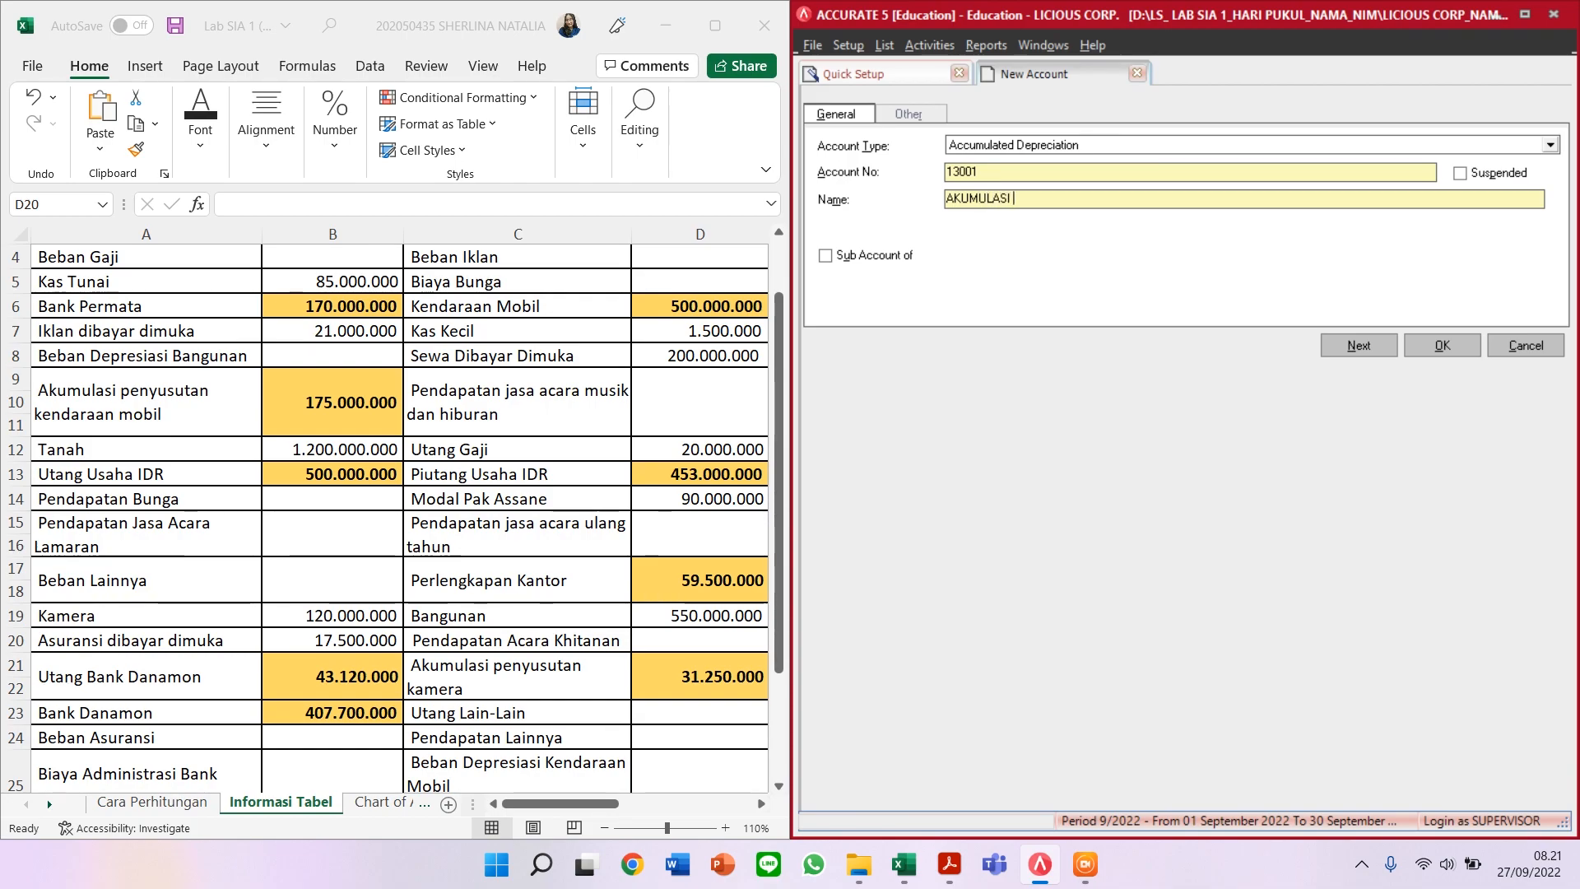
{"action": "type", "text": " PENYUSUTAN KENDARAA"}
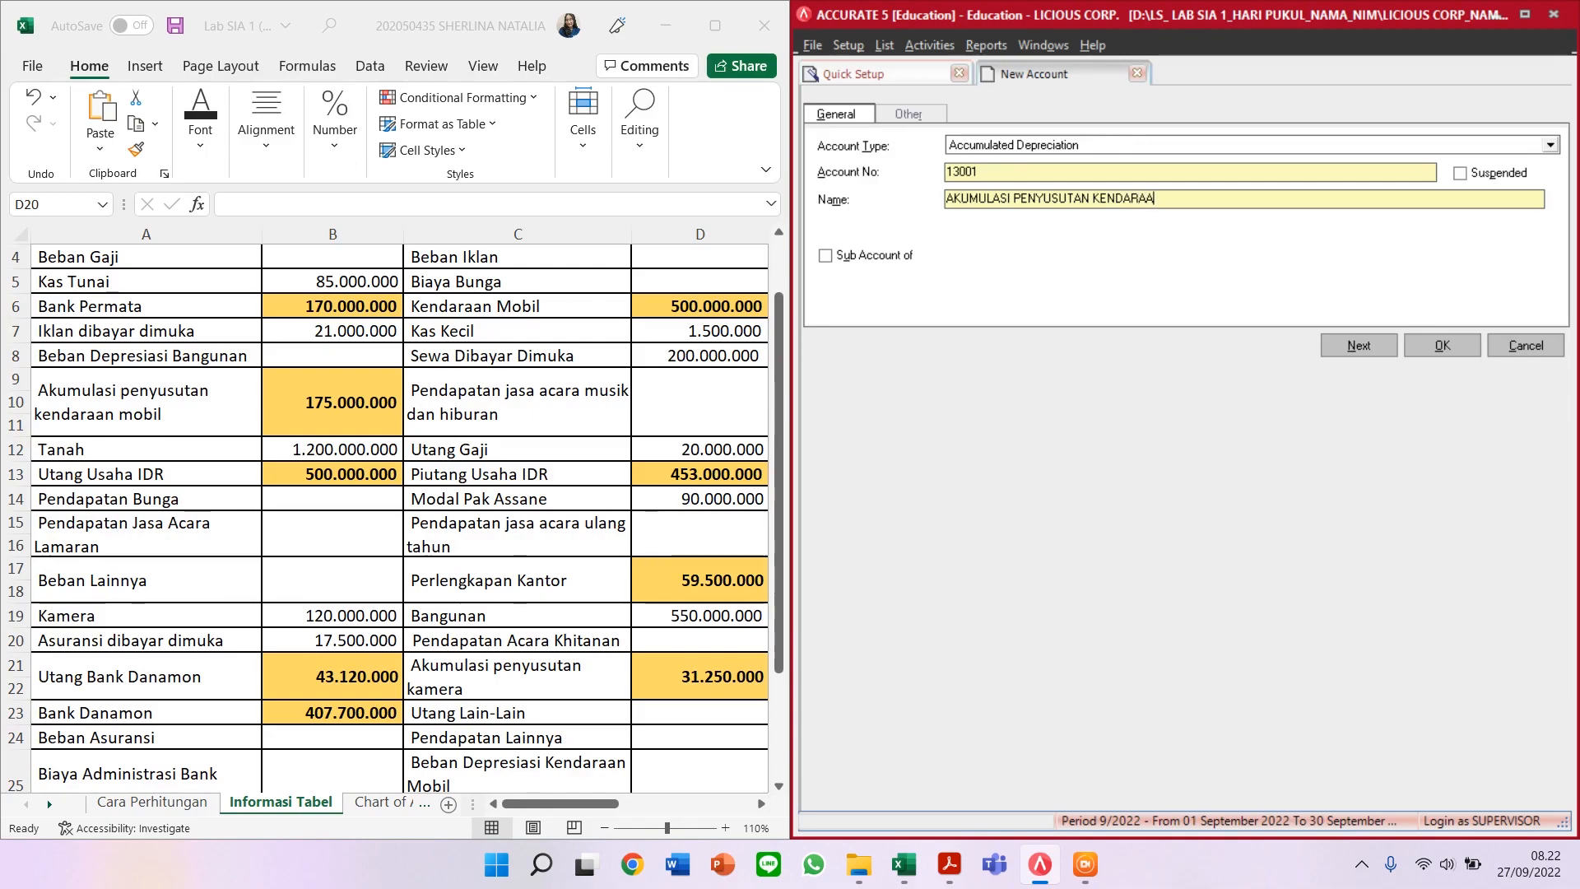
{"action": "type", "text": "N MOBIL"}
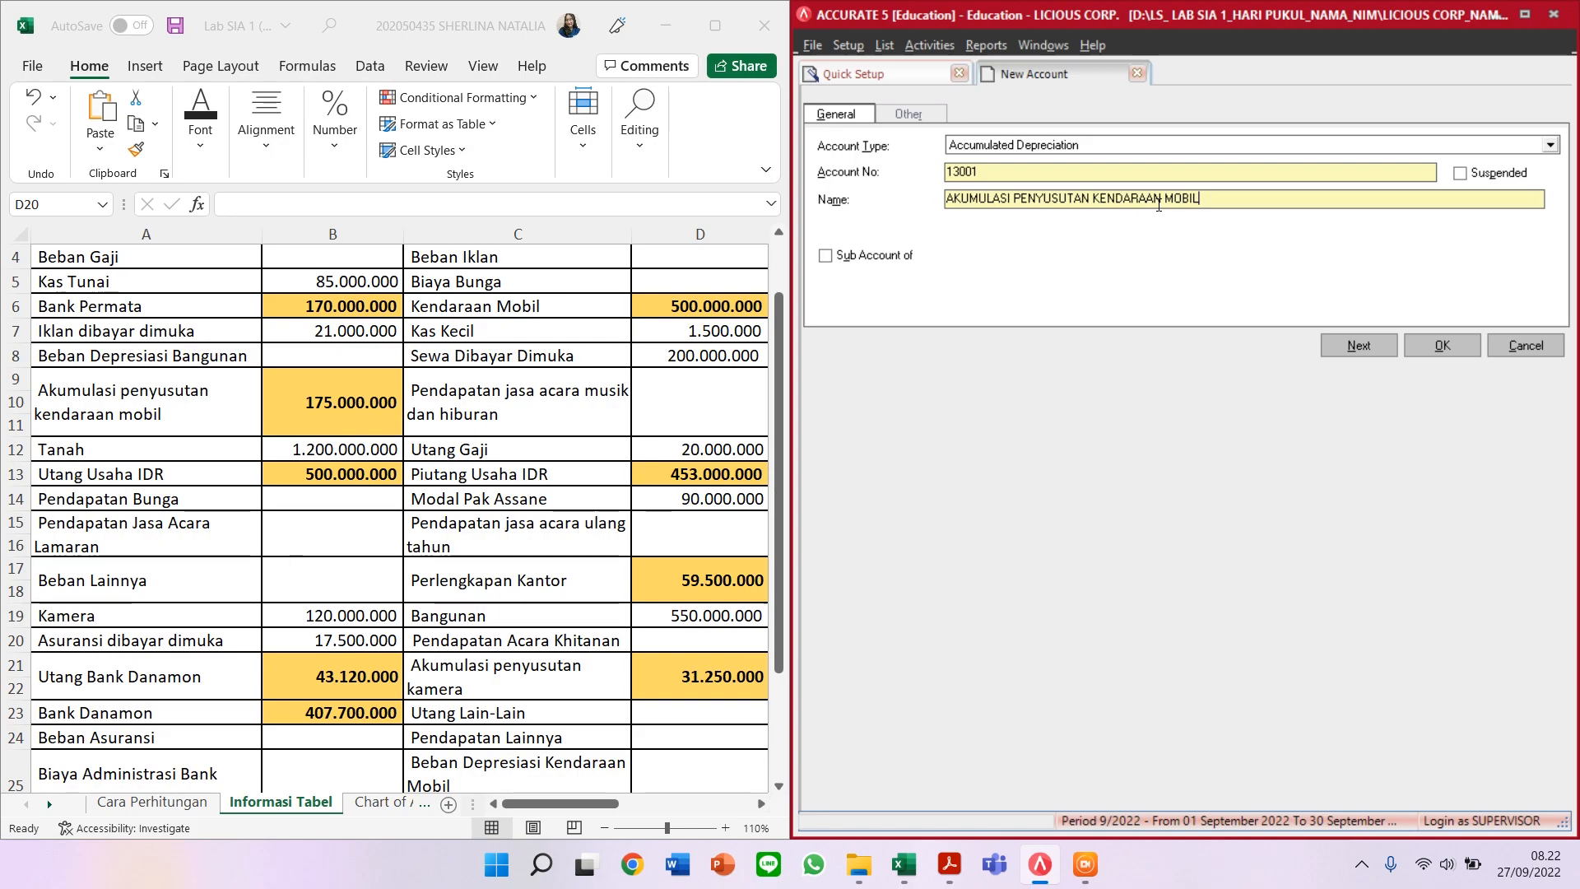
Step: Check the chart of accounts list, return to the form, and save the depreciation account
{"action": "left_click", "coordinate": [923, 82]}
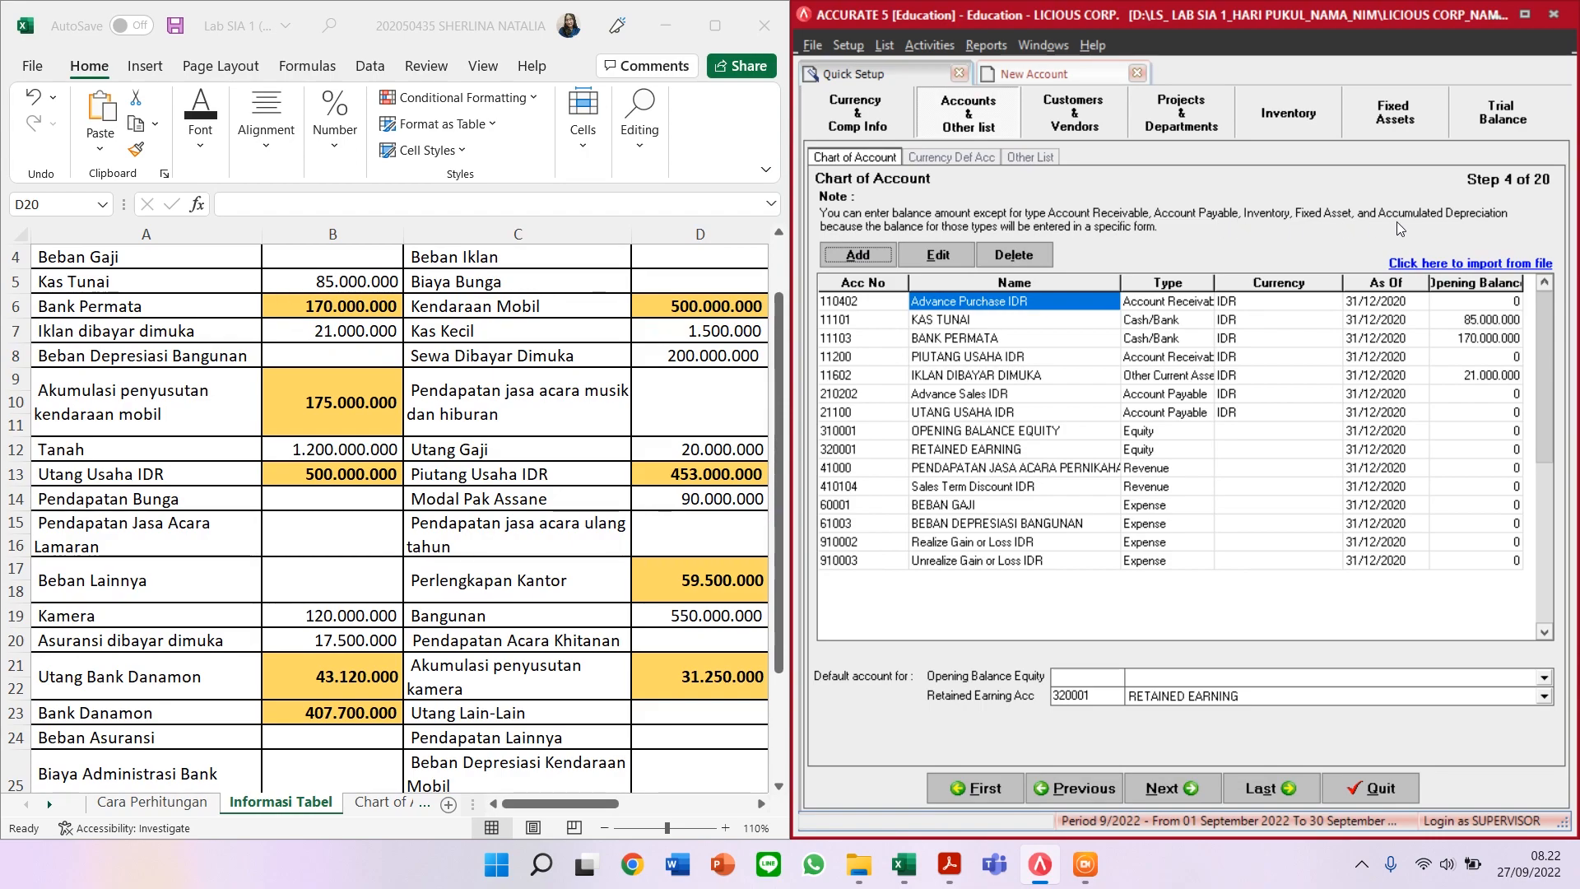
{"action": "left_click", "coordinate": [1082, 78]}
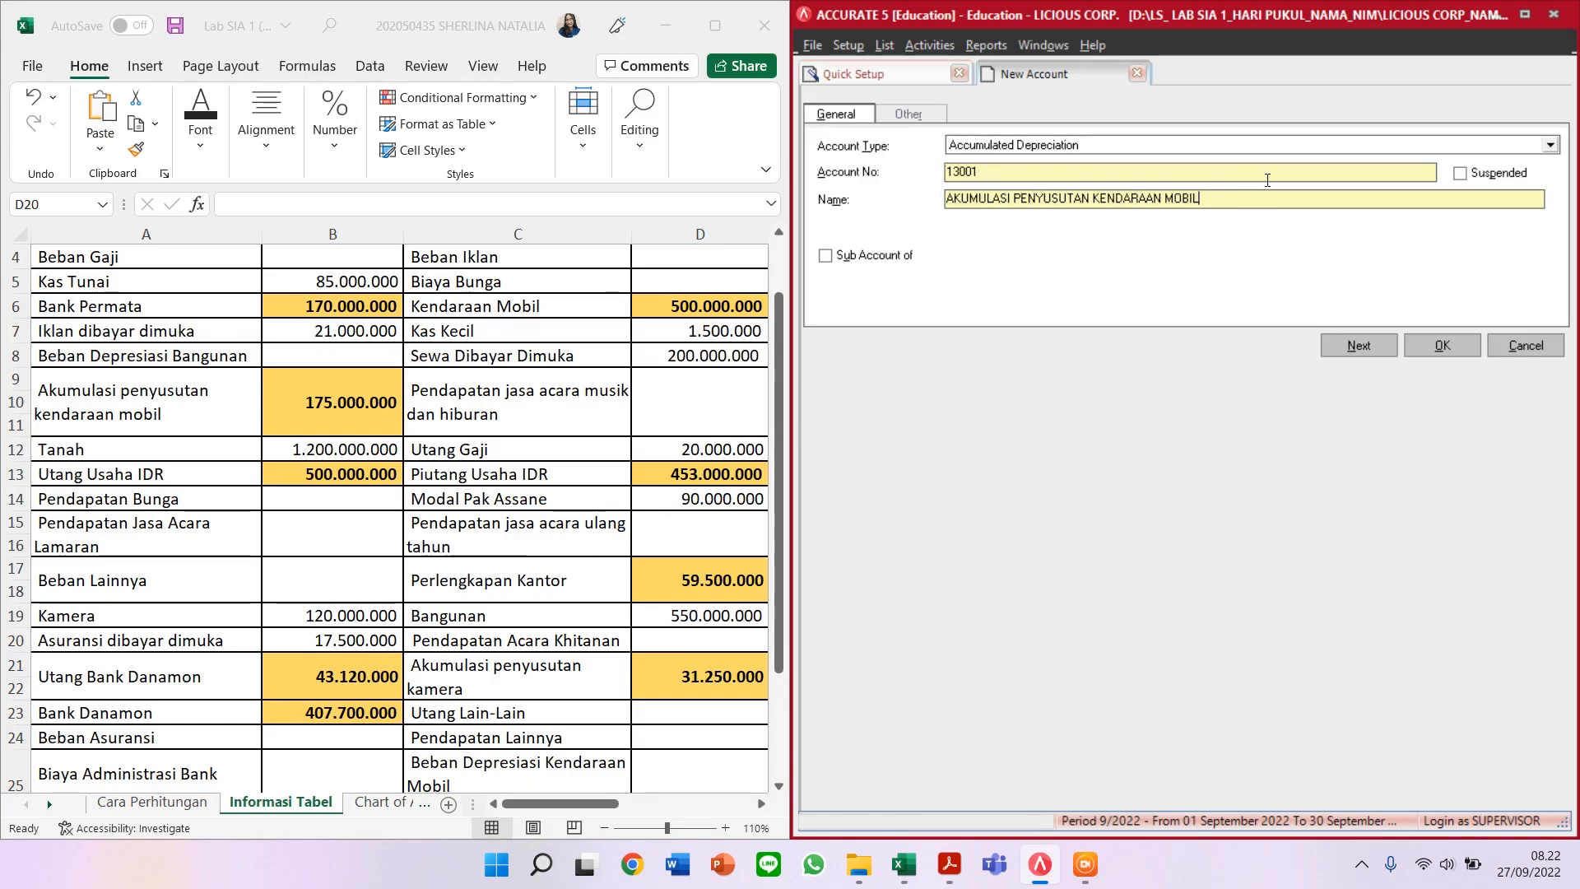
{"action": "left_click", "coordinate": [1361, 353]}
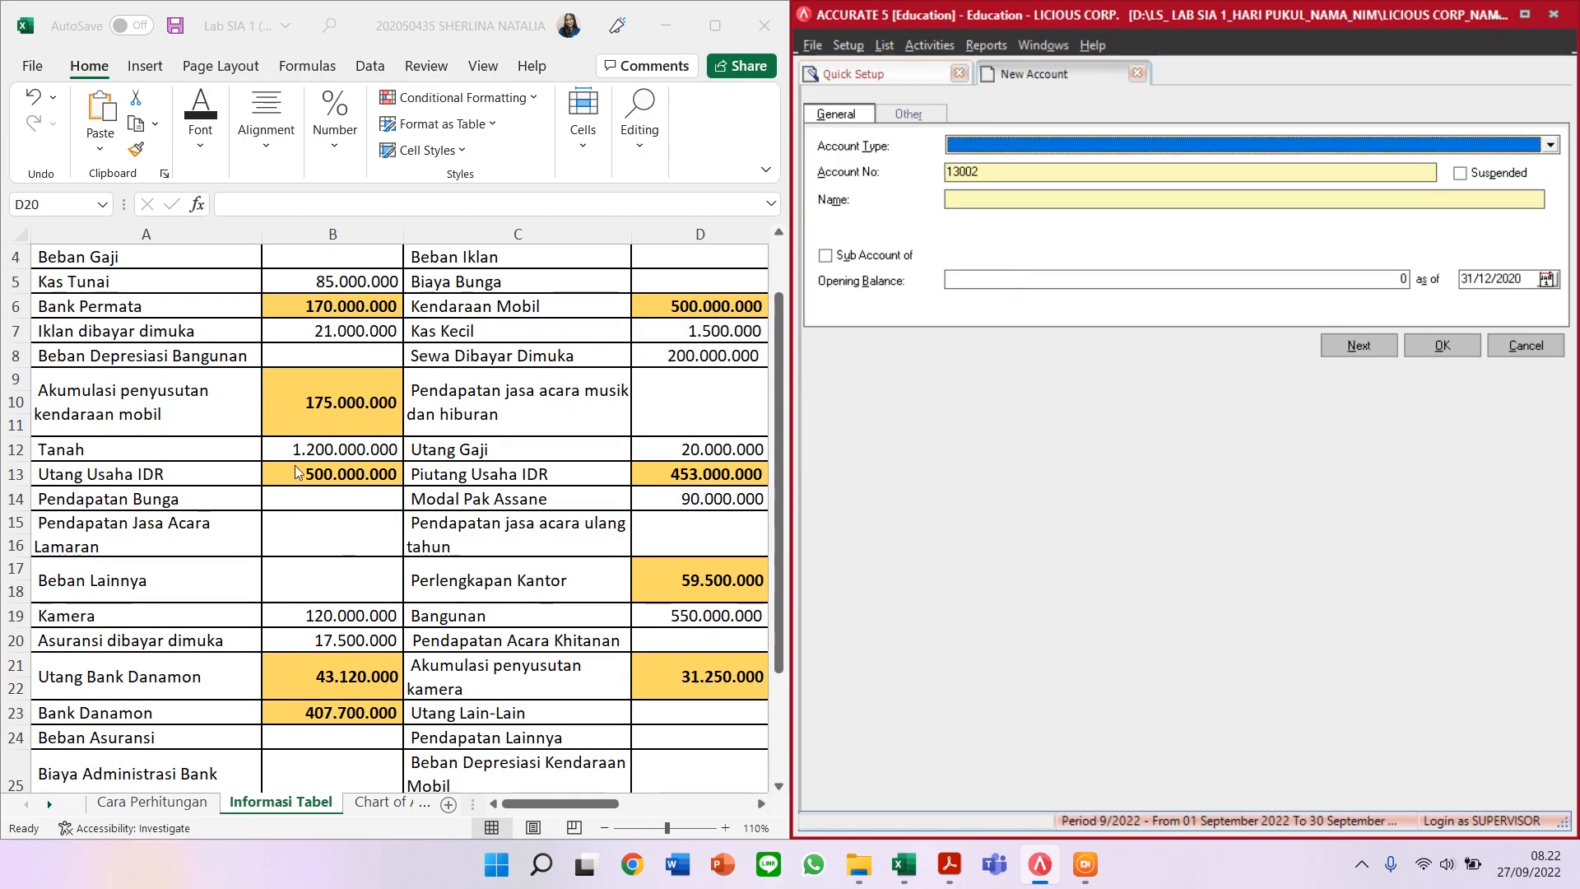
Step: Save Fixed Asset account 12001 named TANAH
{"action": "left_click", "coordinate": [1035, 148]}
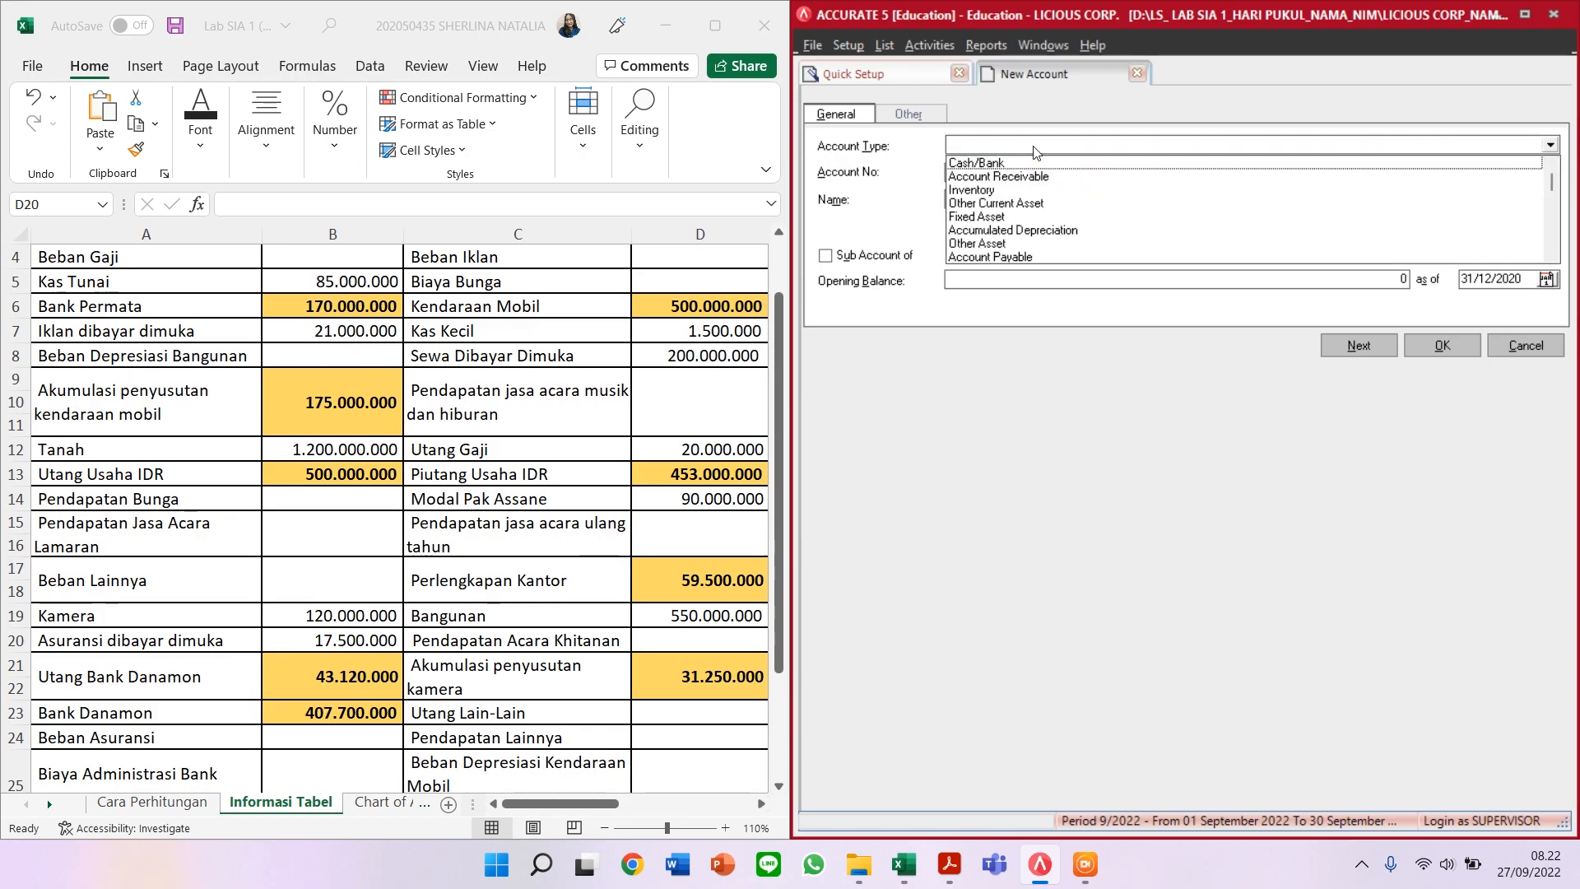
{"action": "key", "text": "Down"}
{"action": "key", "text": "Down"}
{"action": "key", "text": "Down"}
{"action": "key", "text": "Down"}
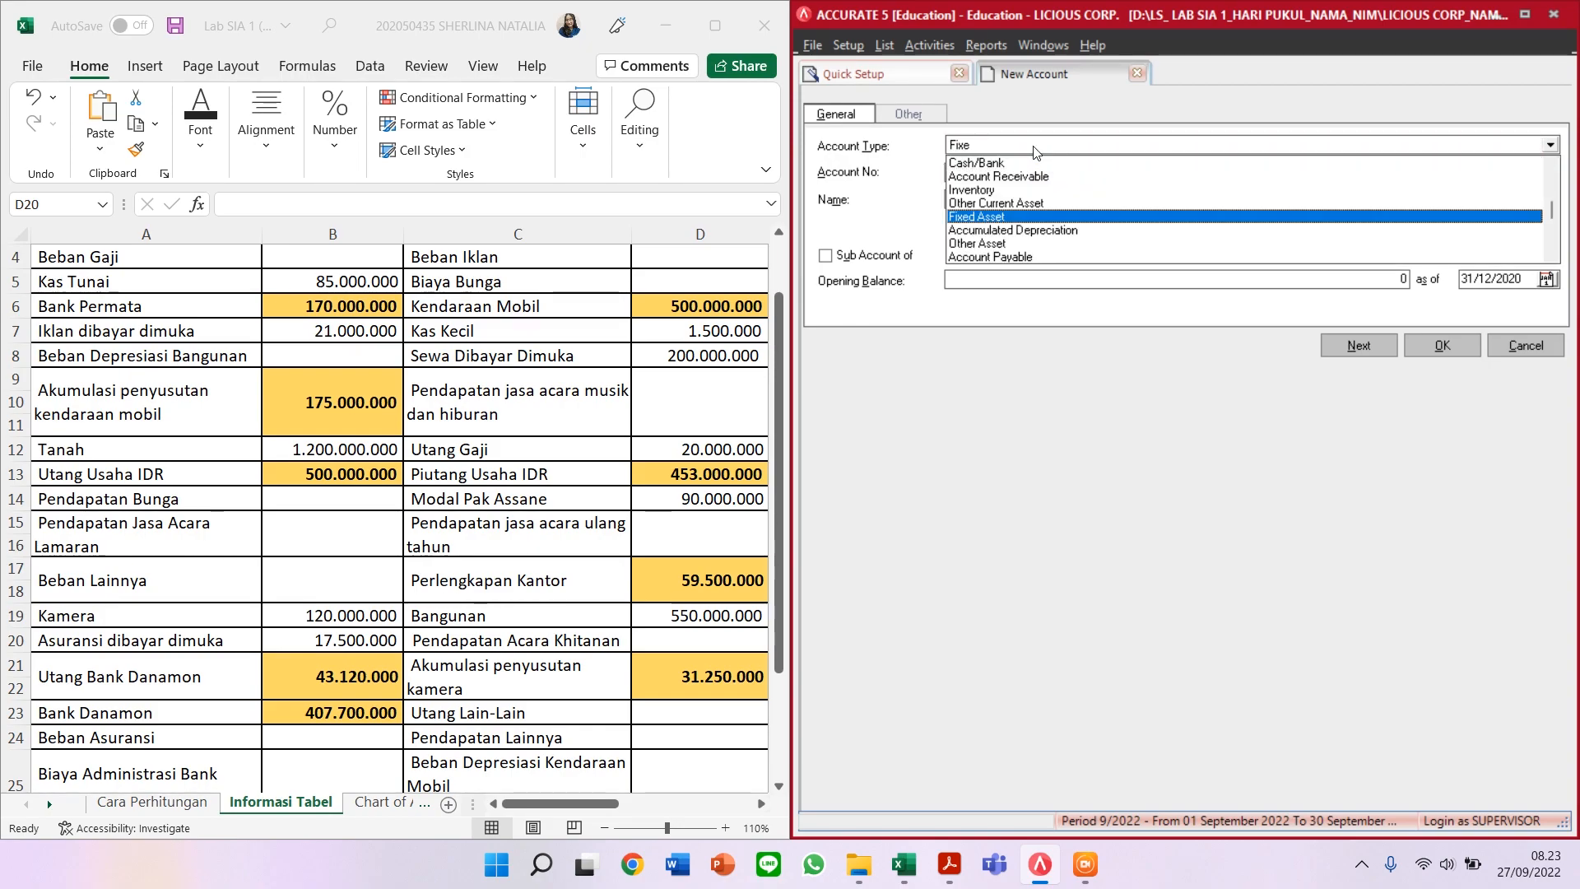
{"action": "key", "text": "Return"}
{"action": "key", "text": "Tab"}
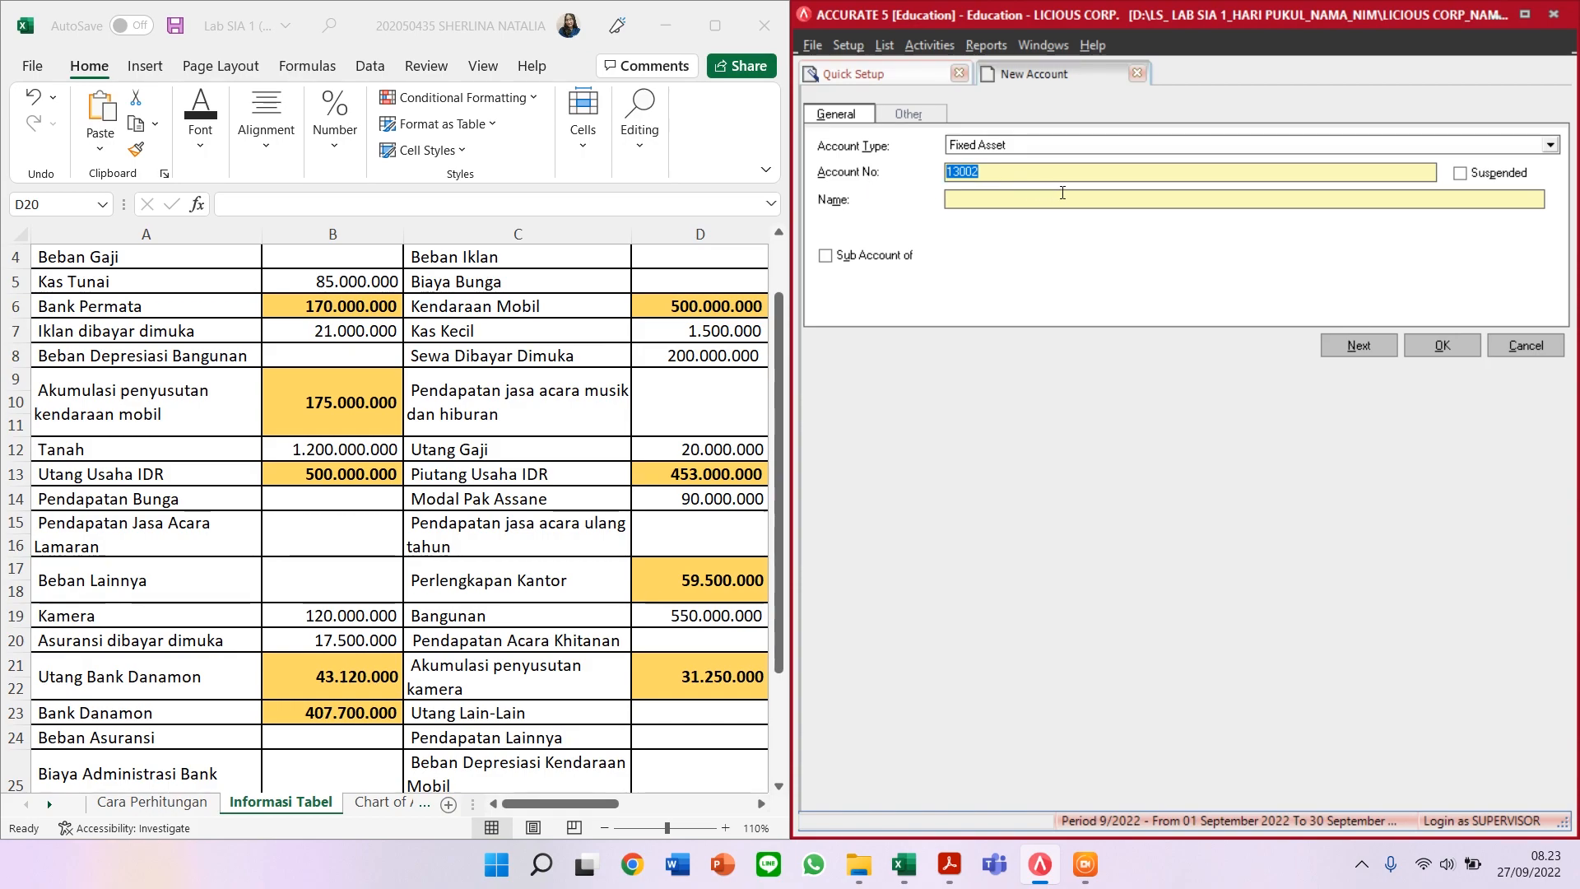
{"action": "type", "text": "12001"}
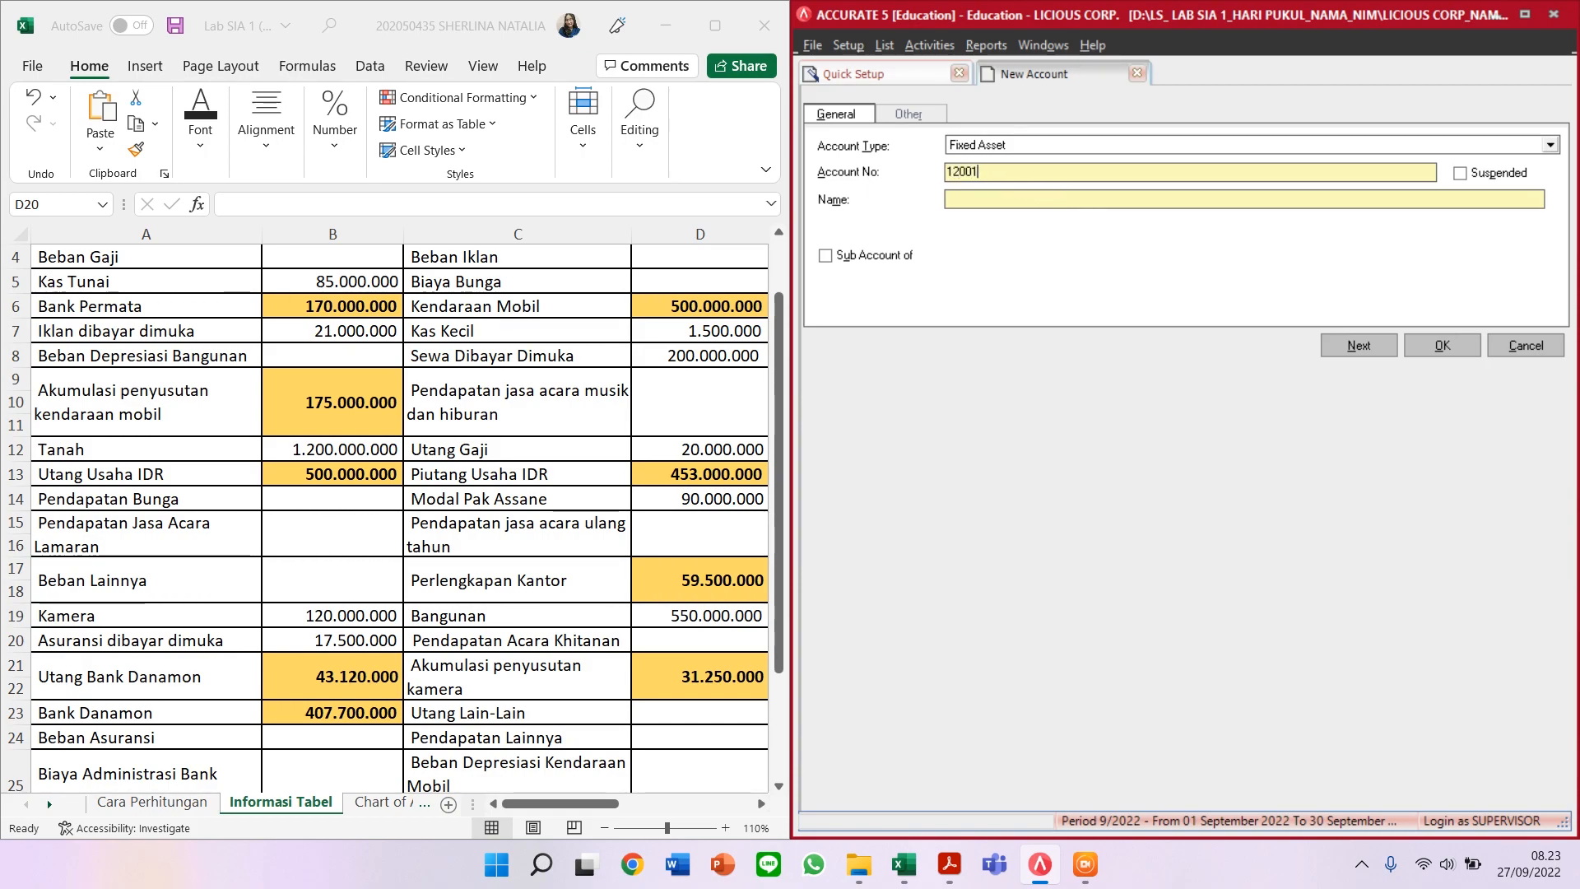
{"action": "type", "text": "TANAH"}
{"action": "left_click", "coordinate": [1346, 352]}
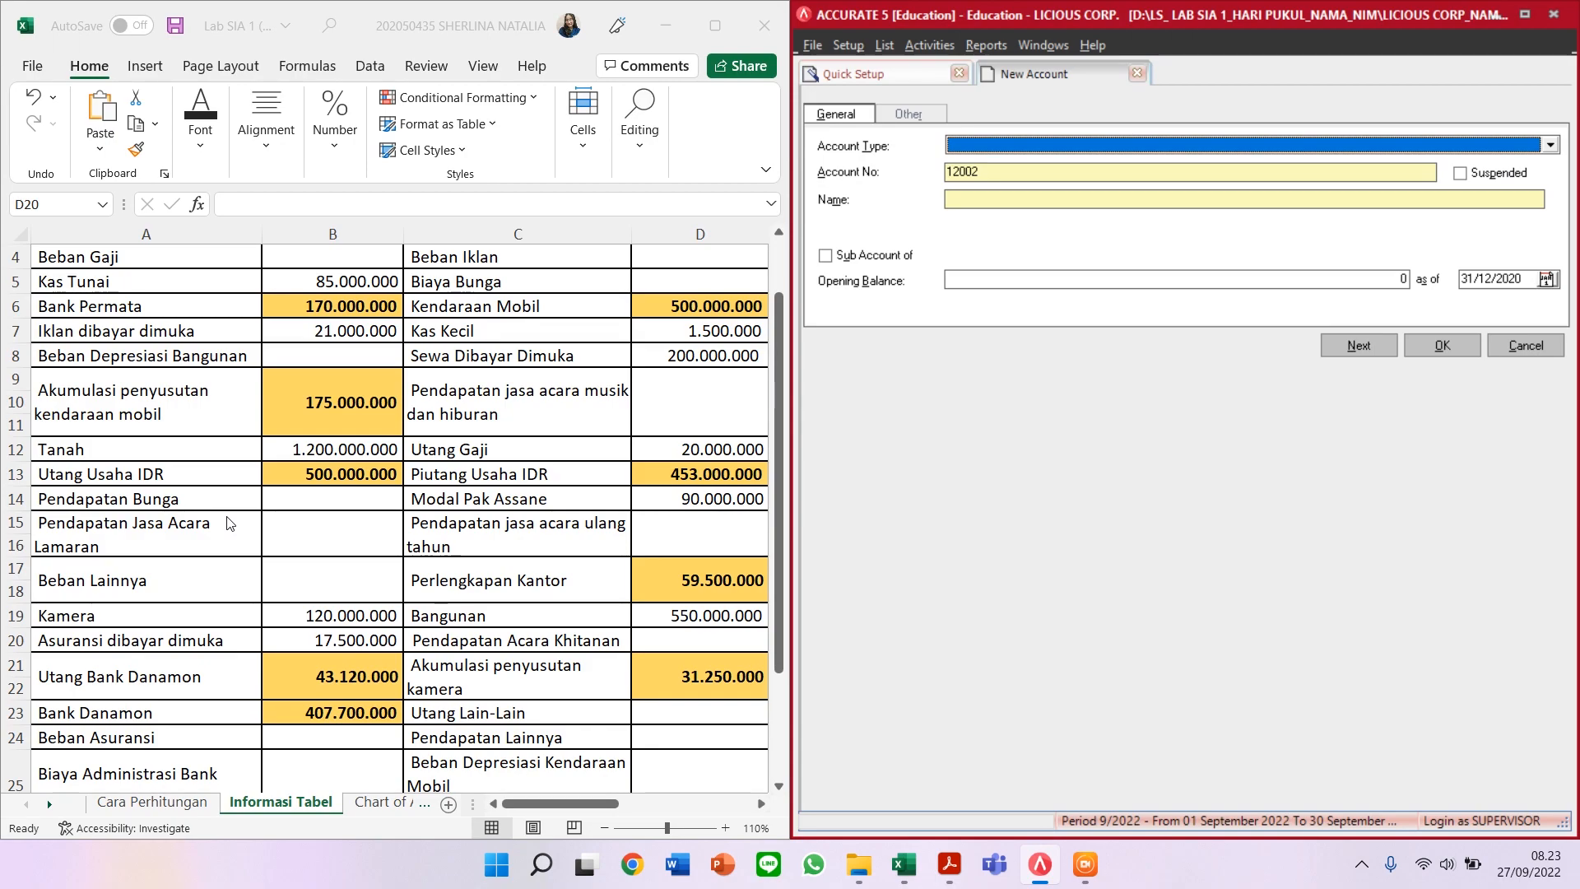
Step: Start an Account Payable entry numbered 21100, discard it unsaved, and select the existing UTANG USAHA IDR account
{"action": "scroll", "coordinate": [229, 523], "scroll_direction": "down", "scroll_amount": 1}
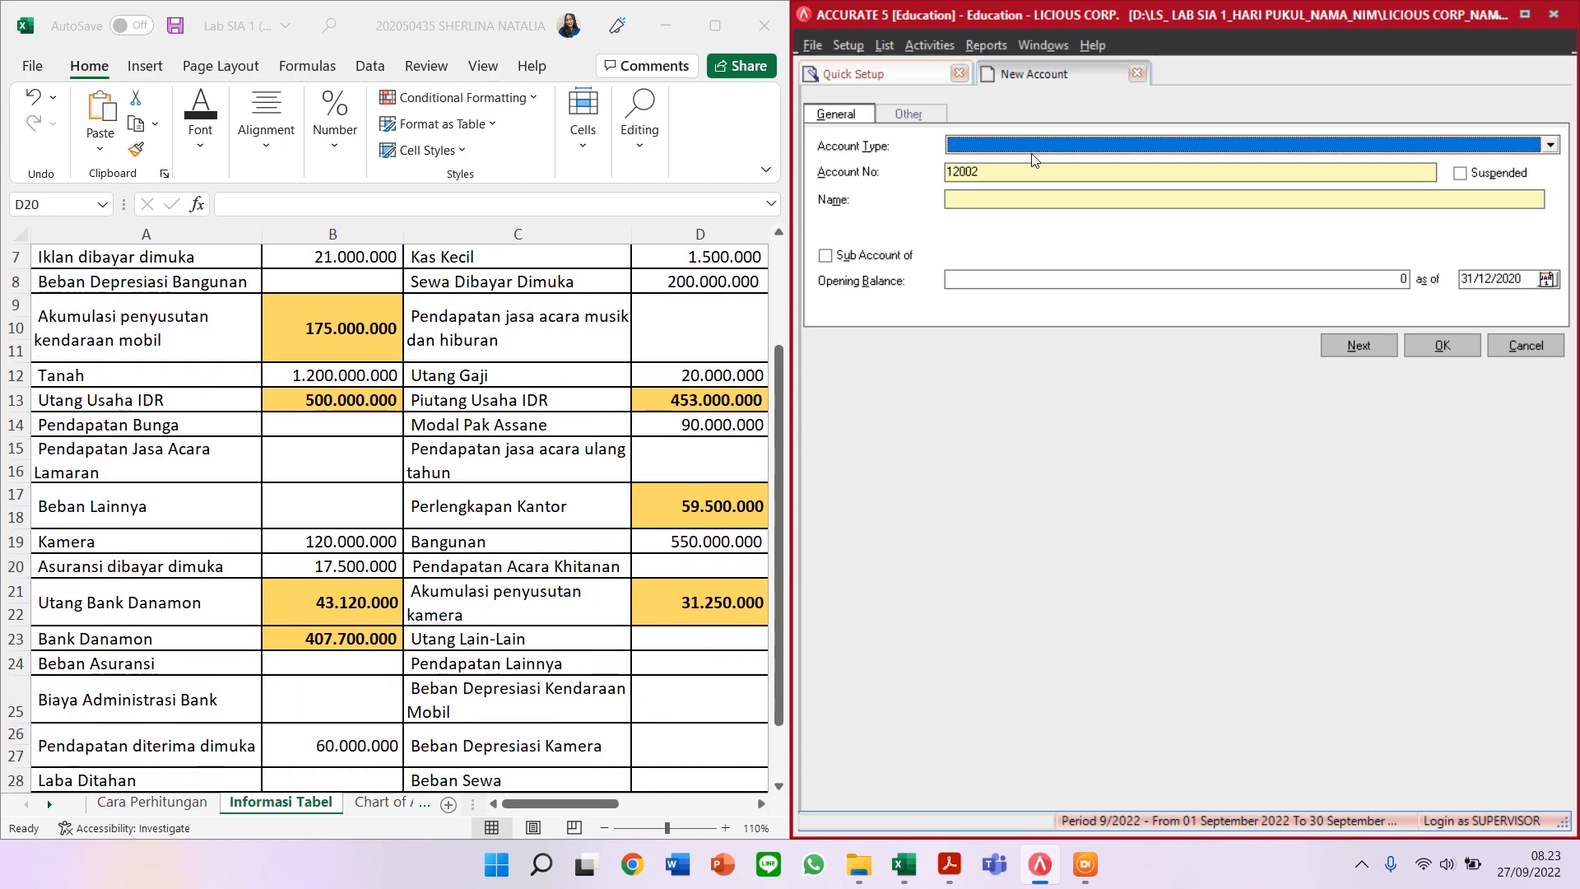
{"action": "type", "text": "Account"}
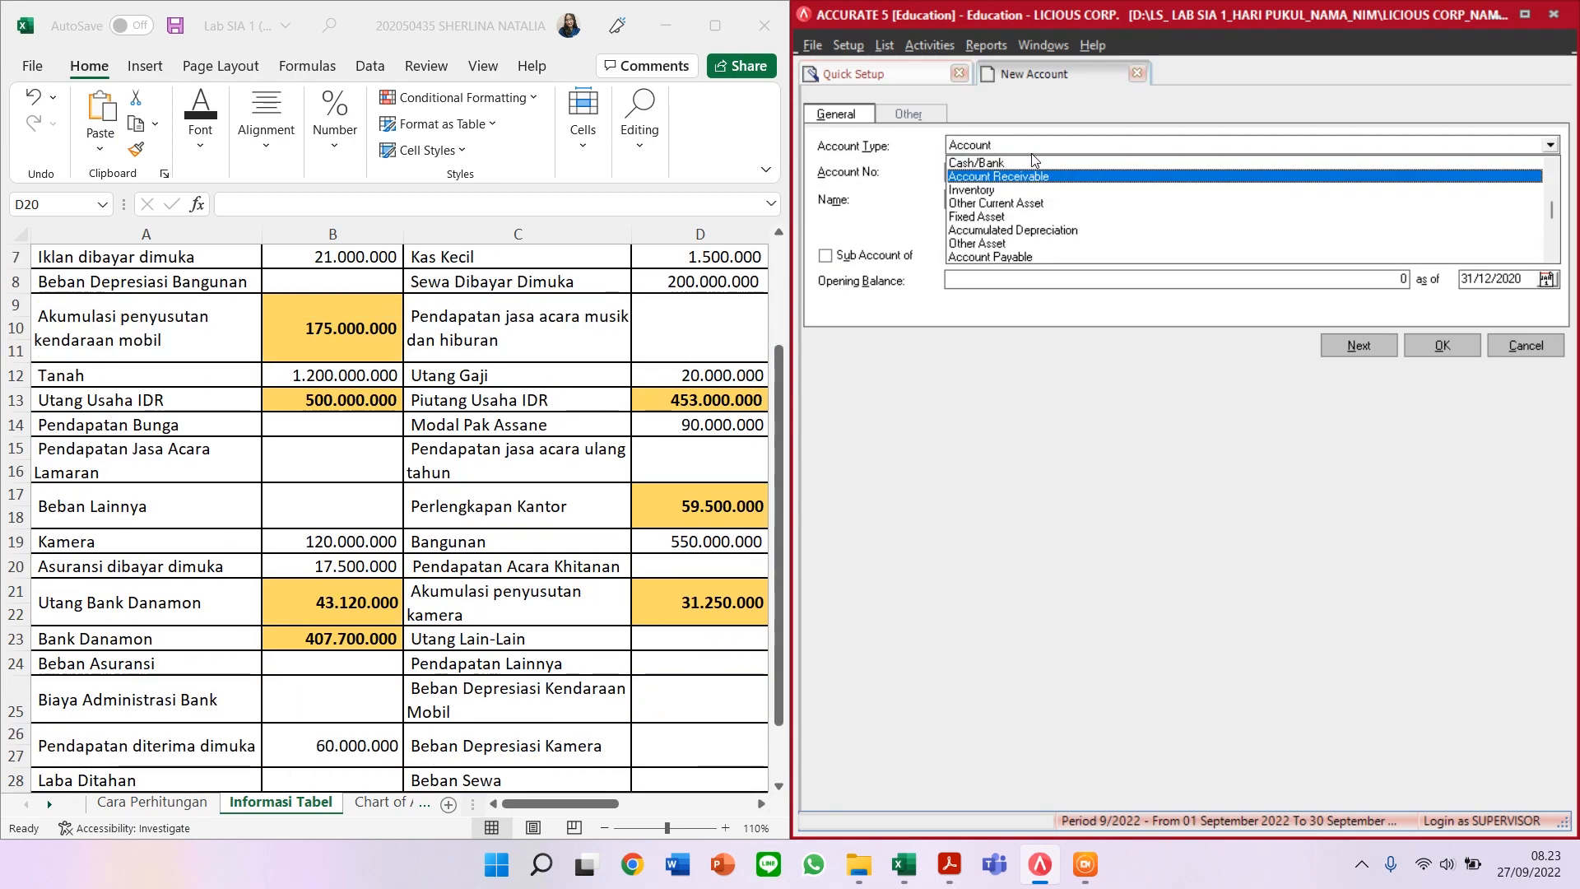
{"action": "left_click", "coordinate": [1011, 257]}
{"action": "key", "text": "Tab"}
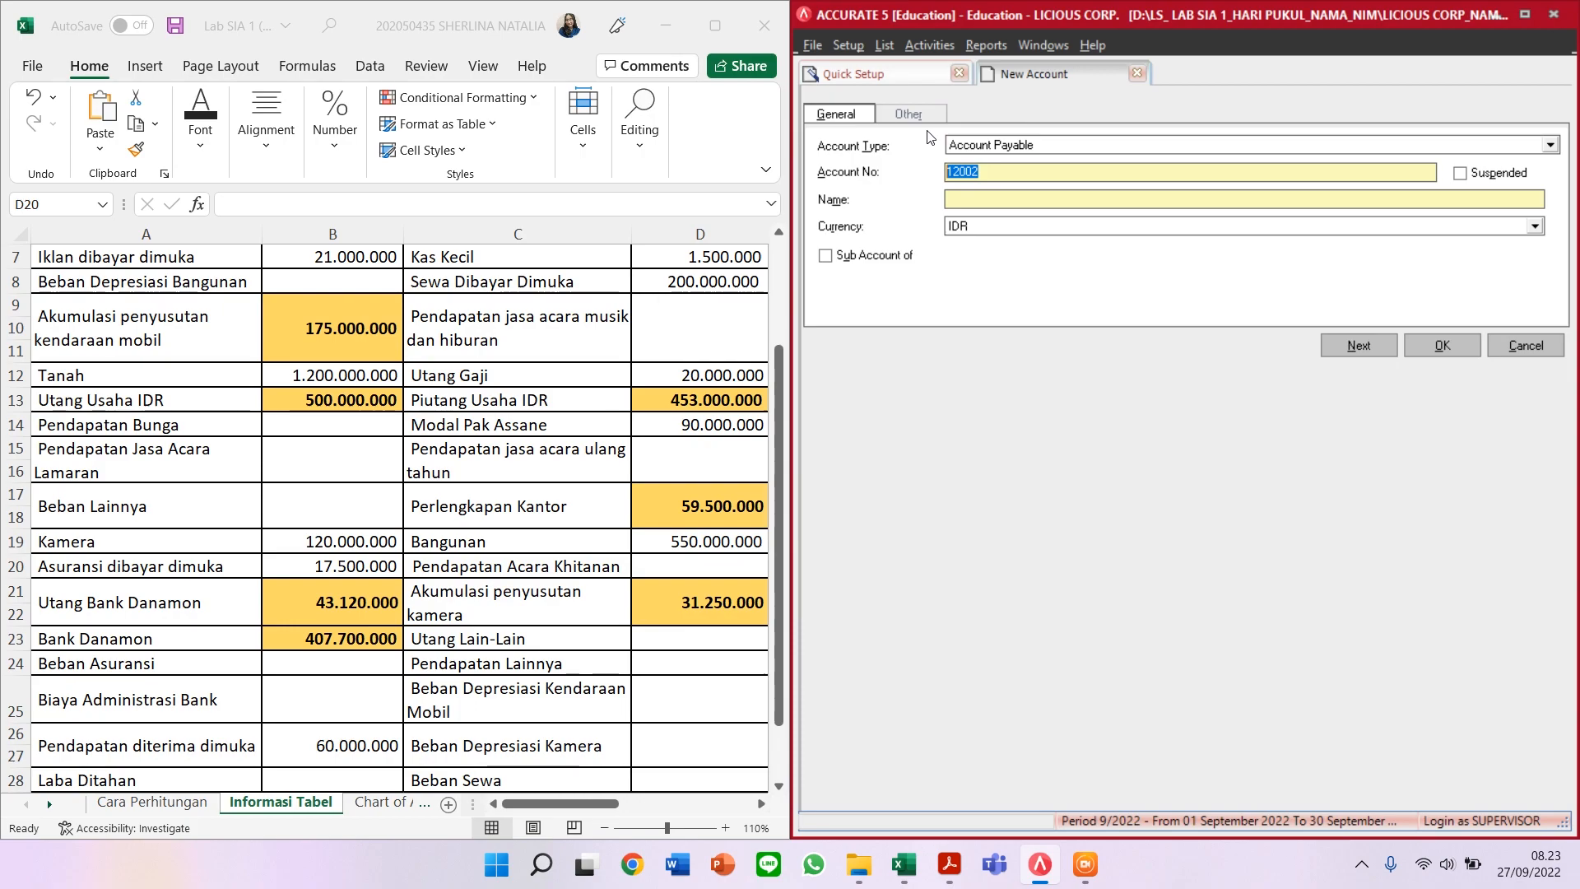
{"action": "type", "text": "21100"}
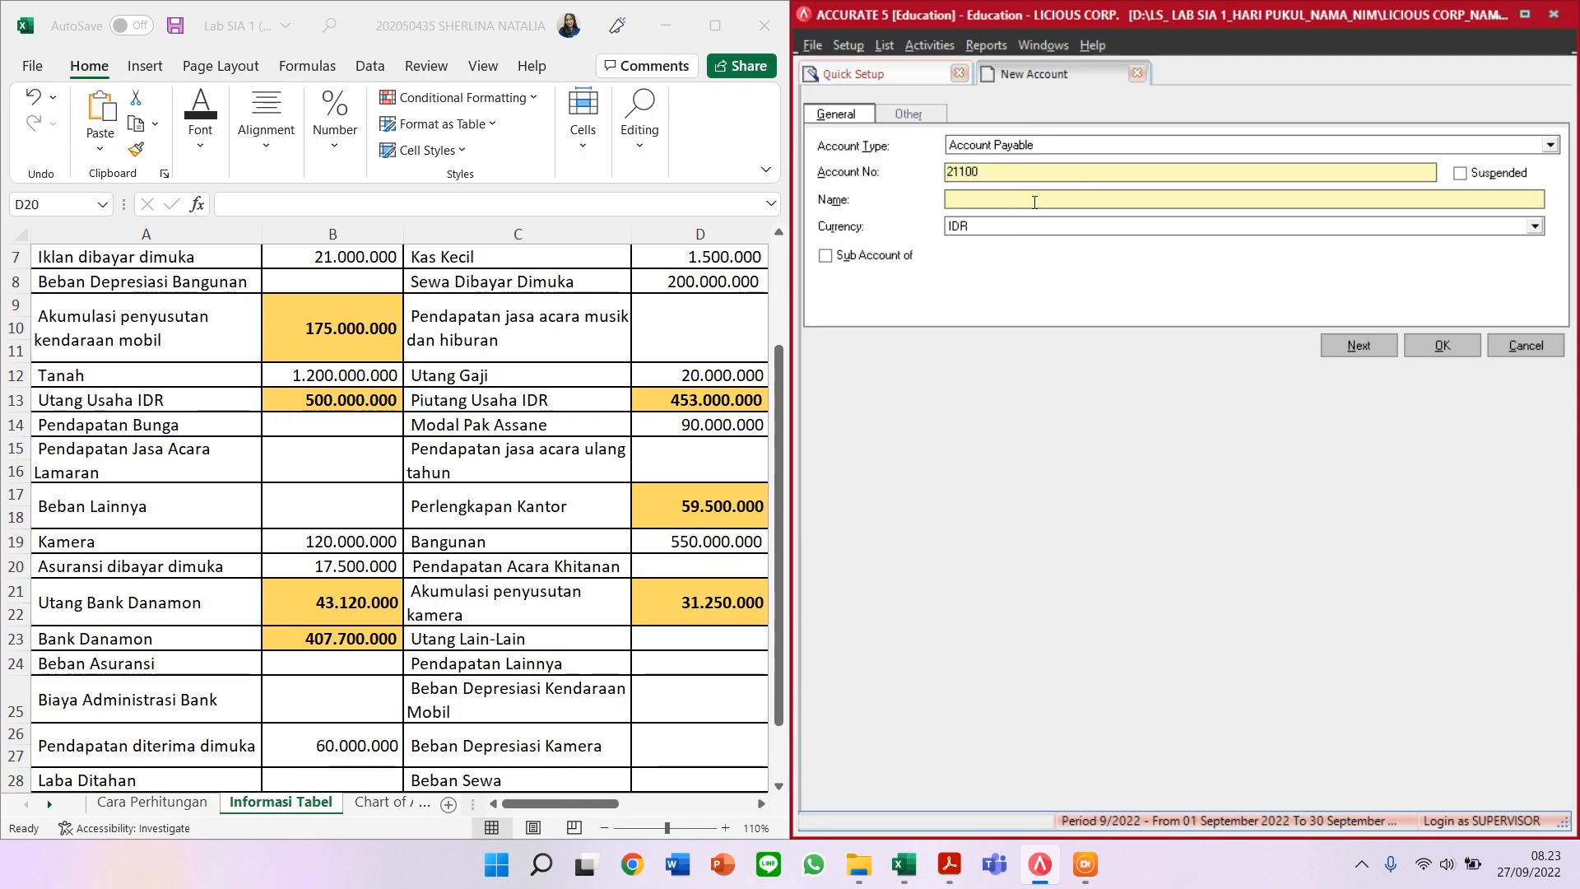
{"action": "type", "text": "U"}
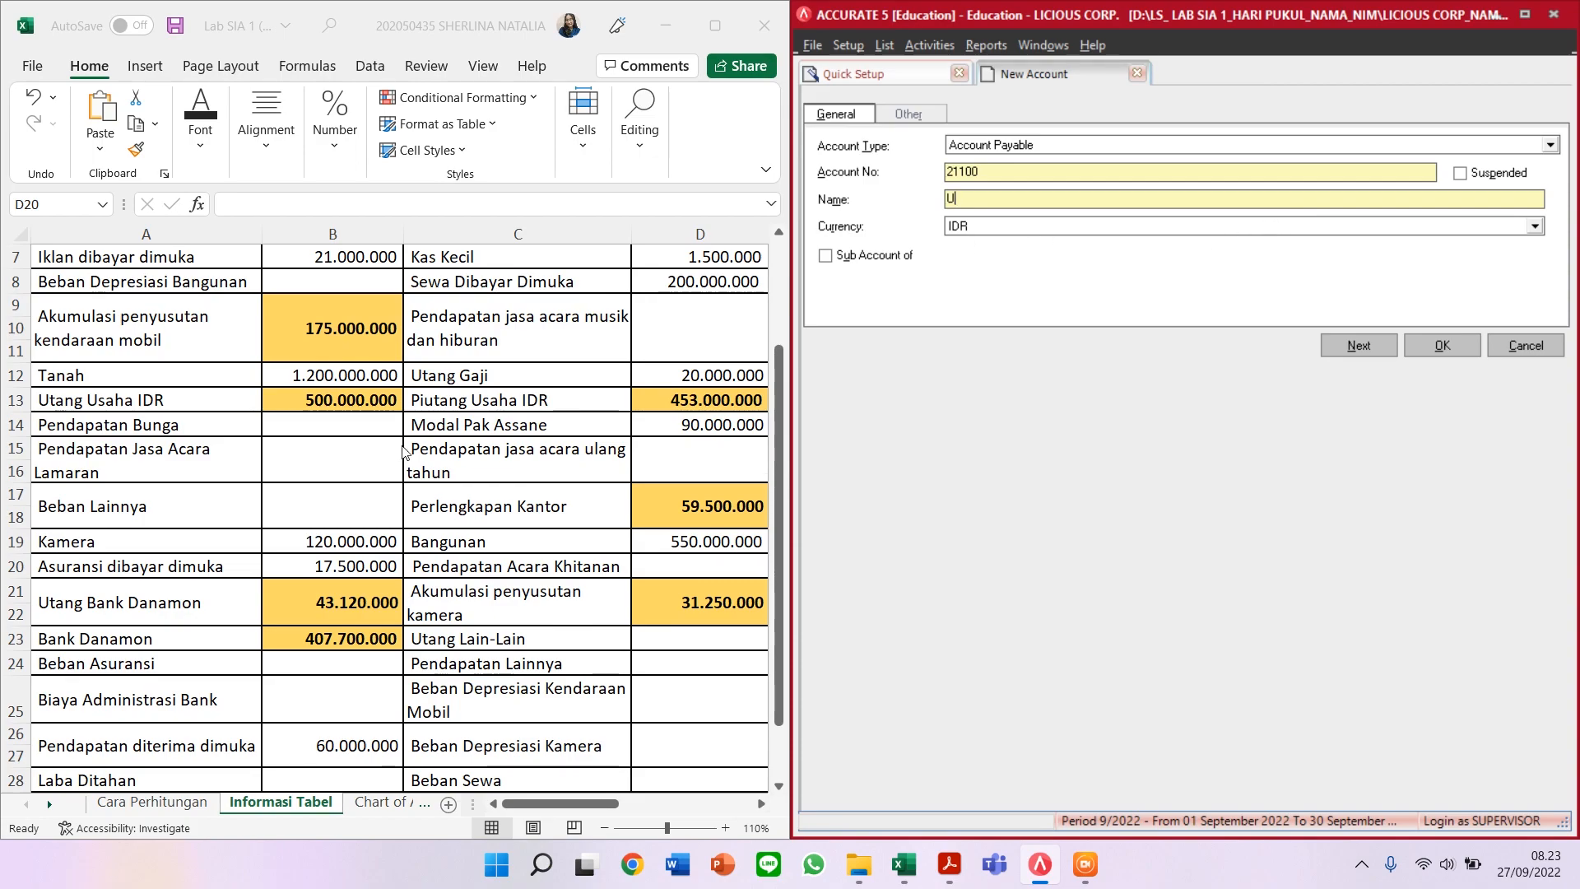
{"action": "left_click", "coordinate": [1511, 347]}
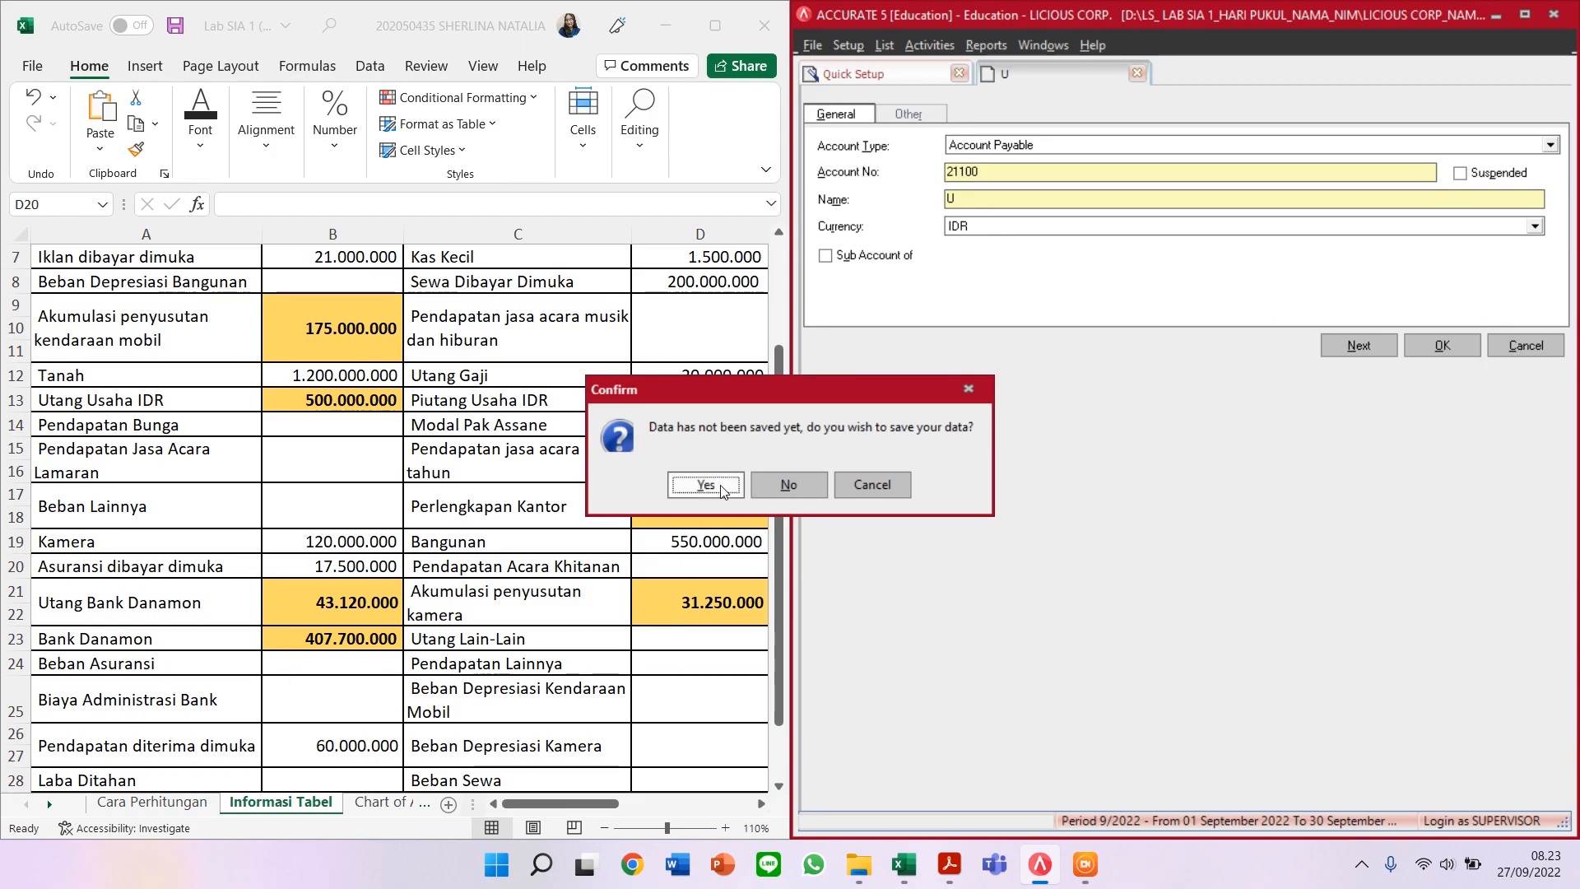
{"action": "left_click", "coordinate": [787, 494]}
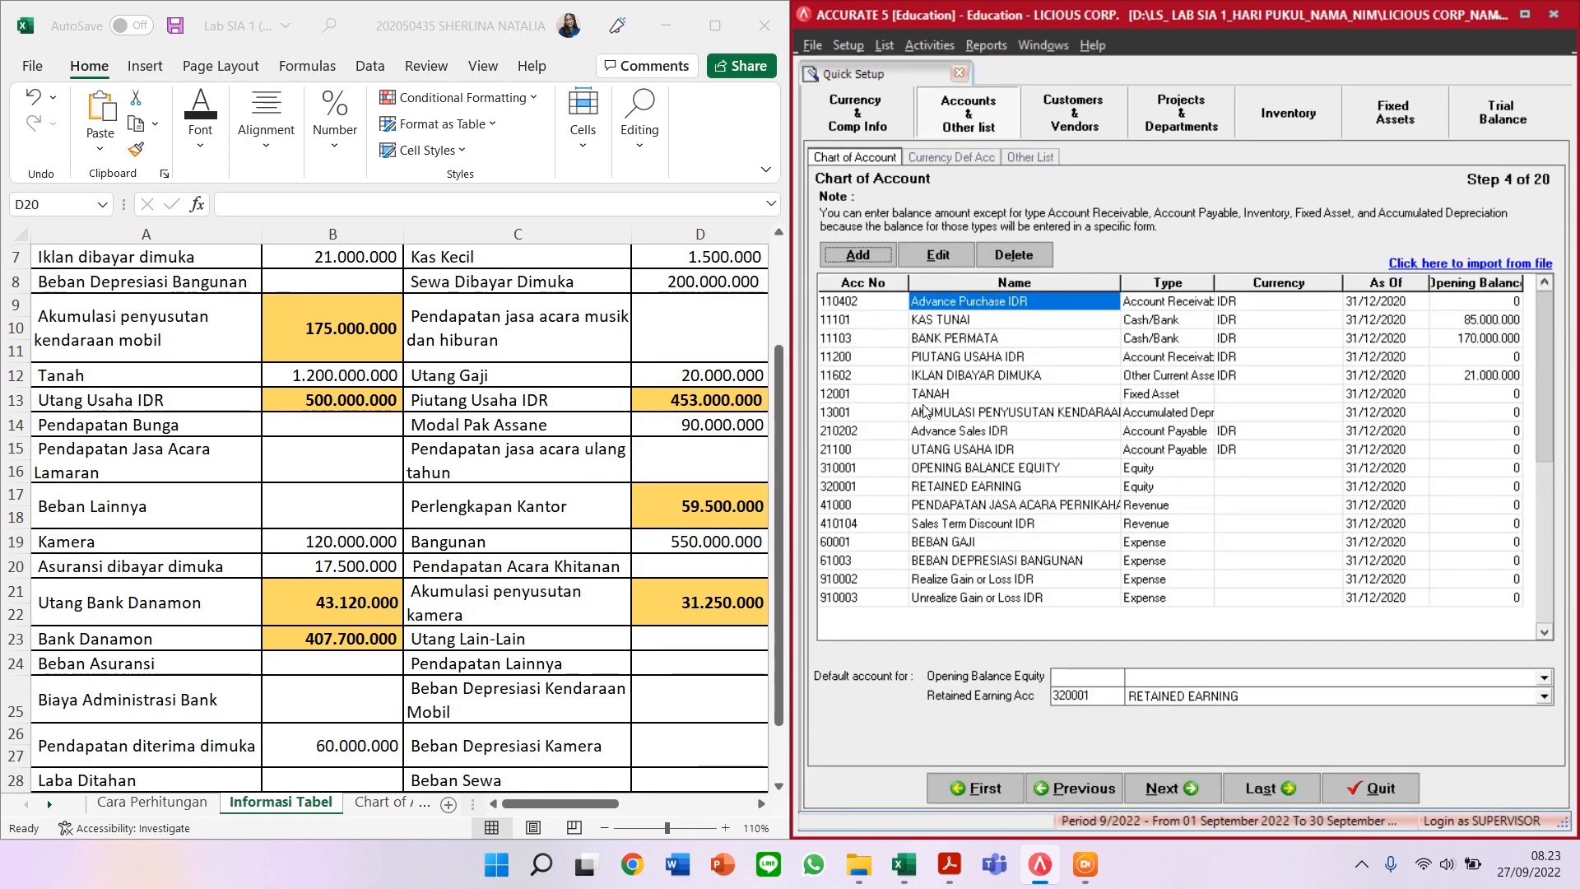
{"action": "left_click", "coordinate": [920, 452]}
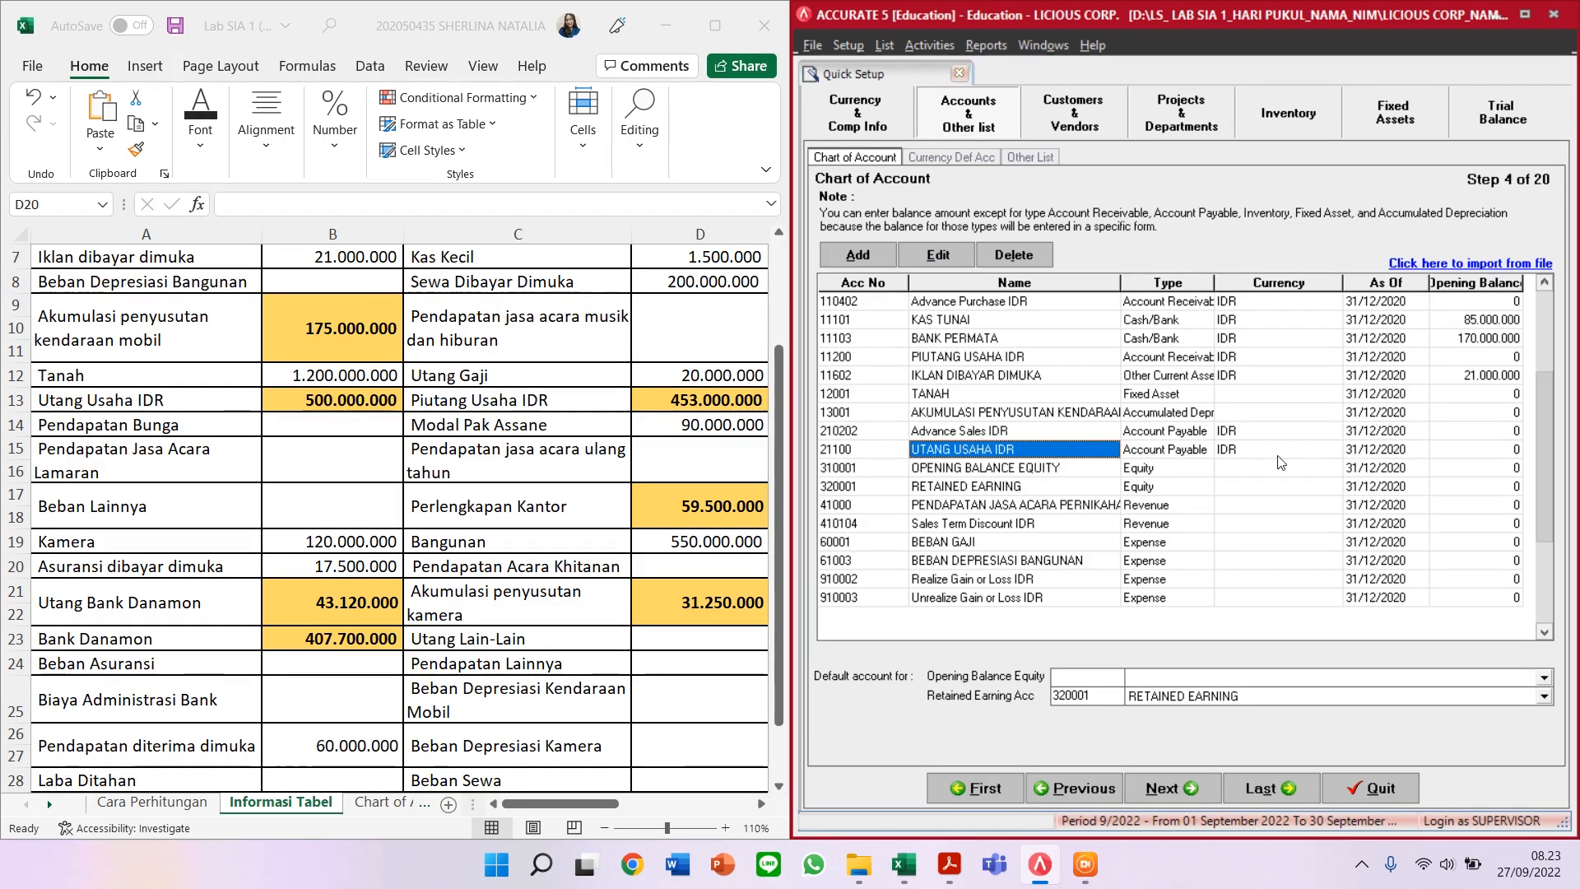
Step: Start a new Other Income account and begin entering account number 80001
{"action": "left_click", "coordinate": [858, 256]}
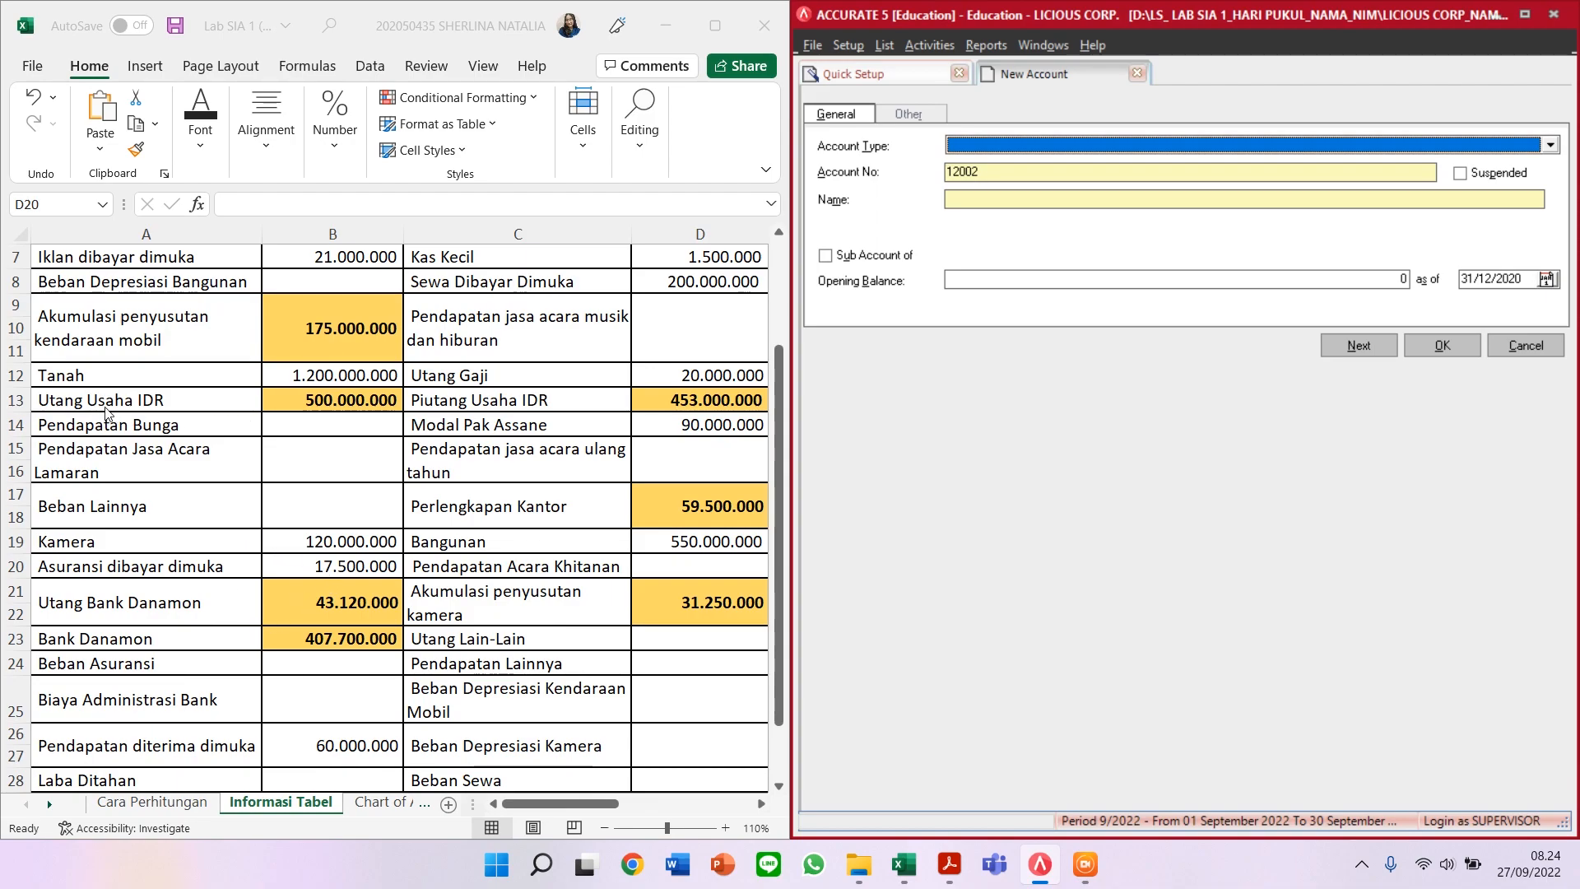
{"action": "left_click", "coordinate": [991, 141]}
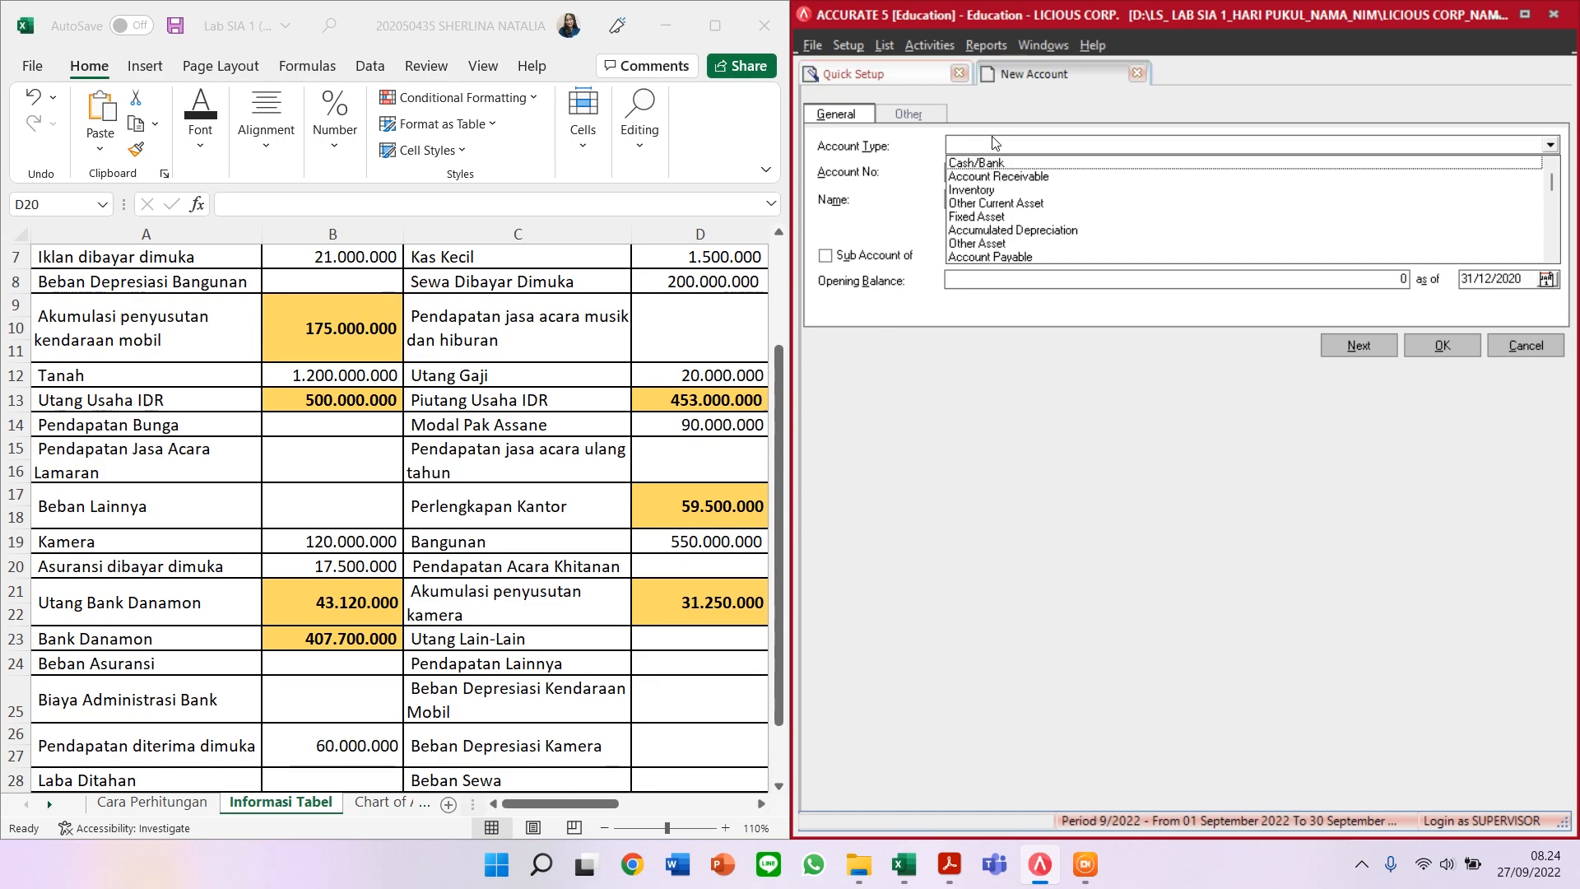
{"action": "type", "text": "Other Incom"}
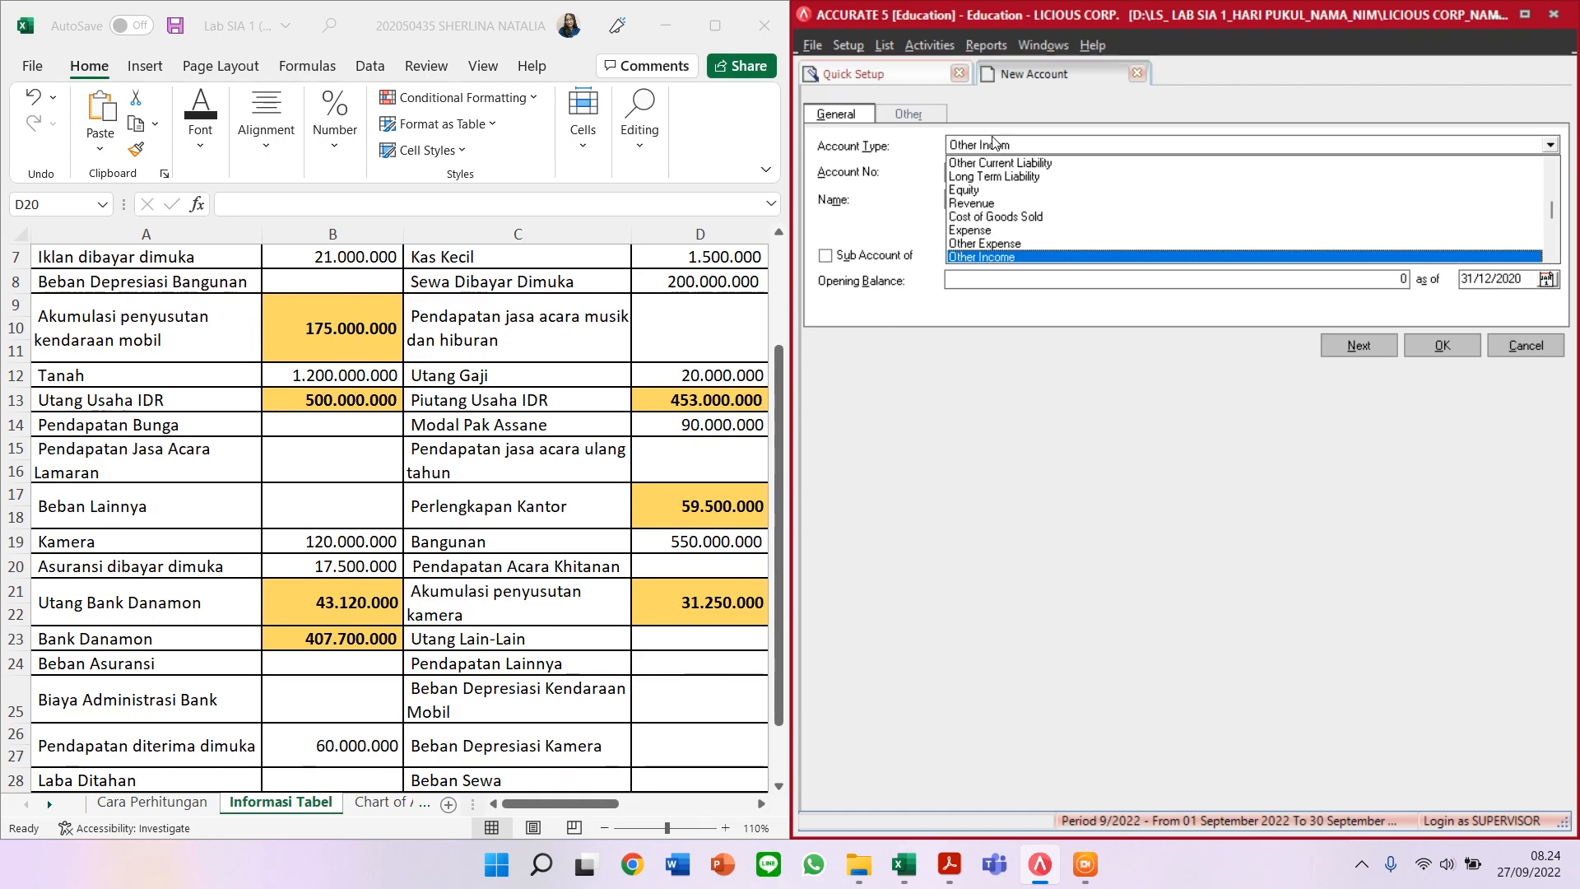
{"action": "key", "text": "Return"}
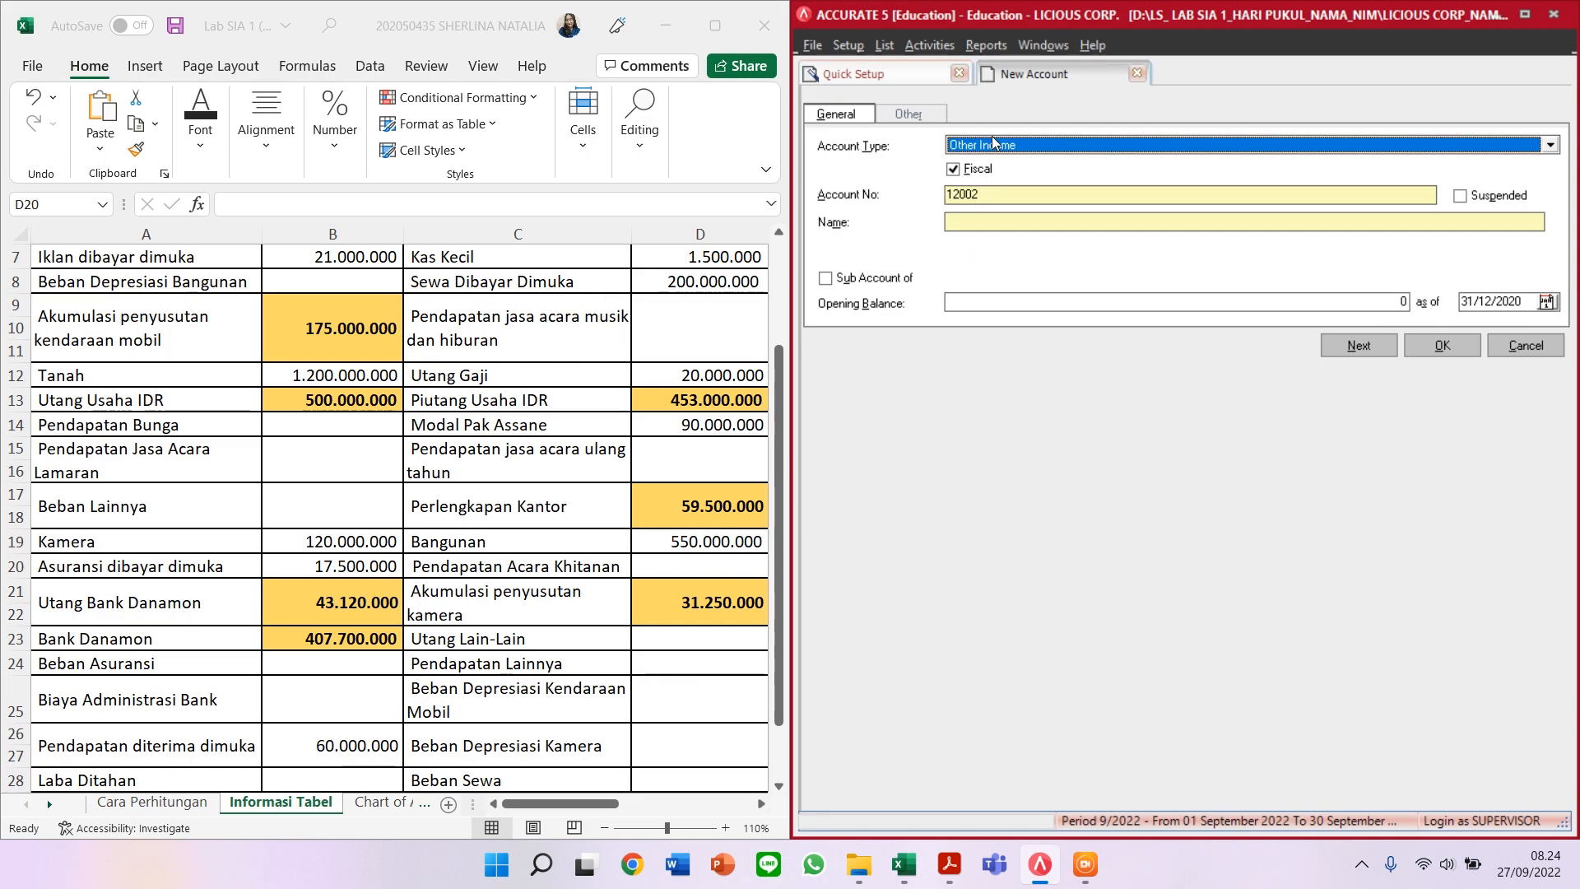
{"action": "key", "text": "Tab"}
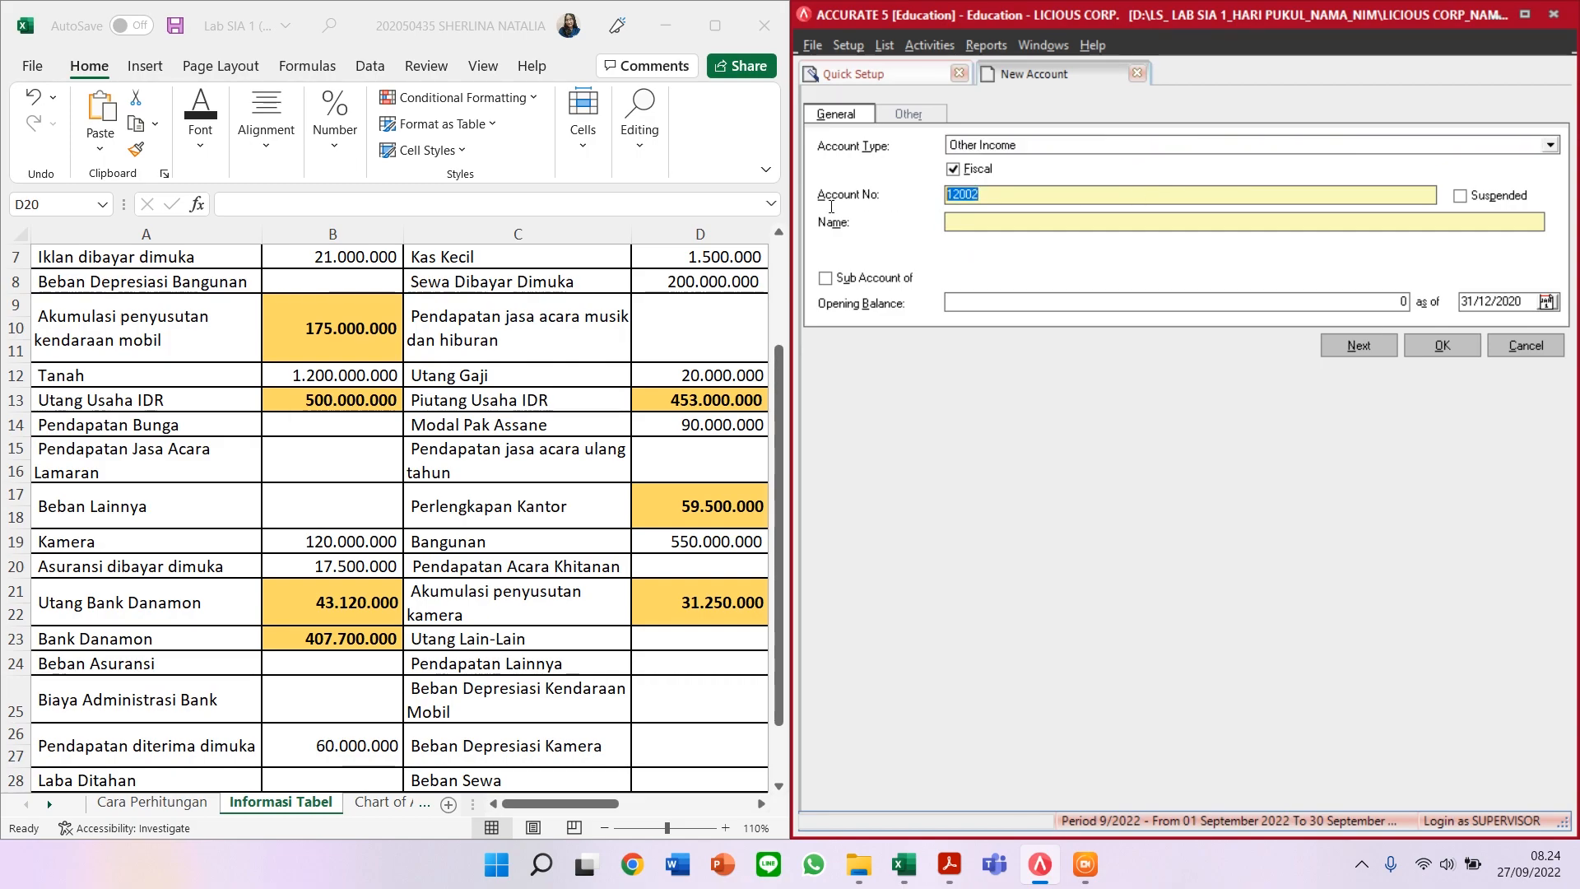
{"action": "type", "text": "8"}
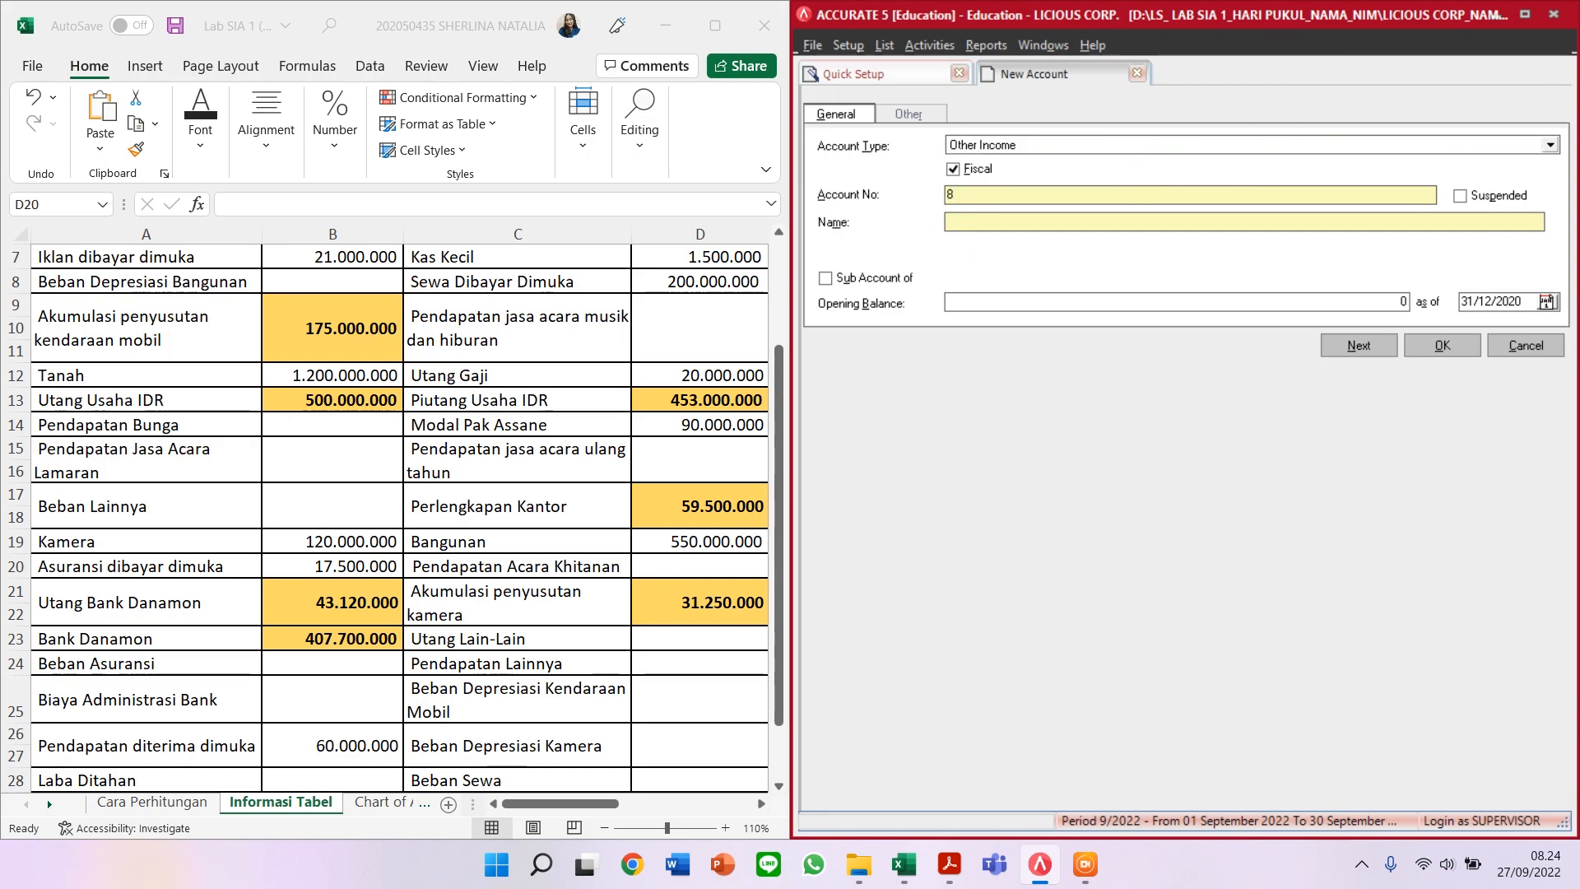
{"action": "type", "text": "0001"}
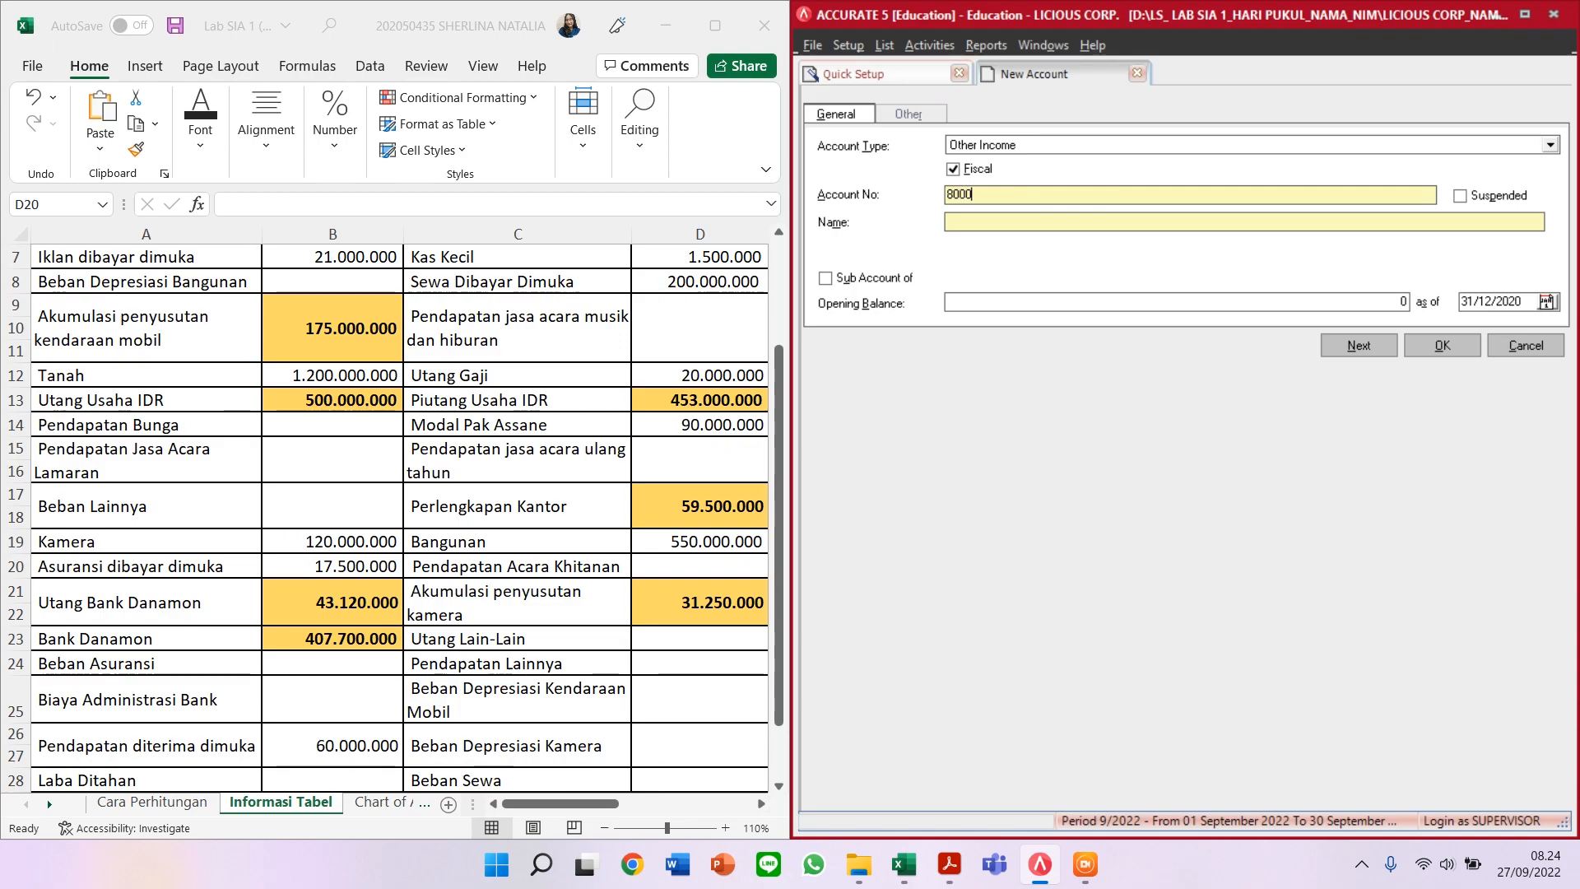
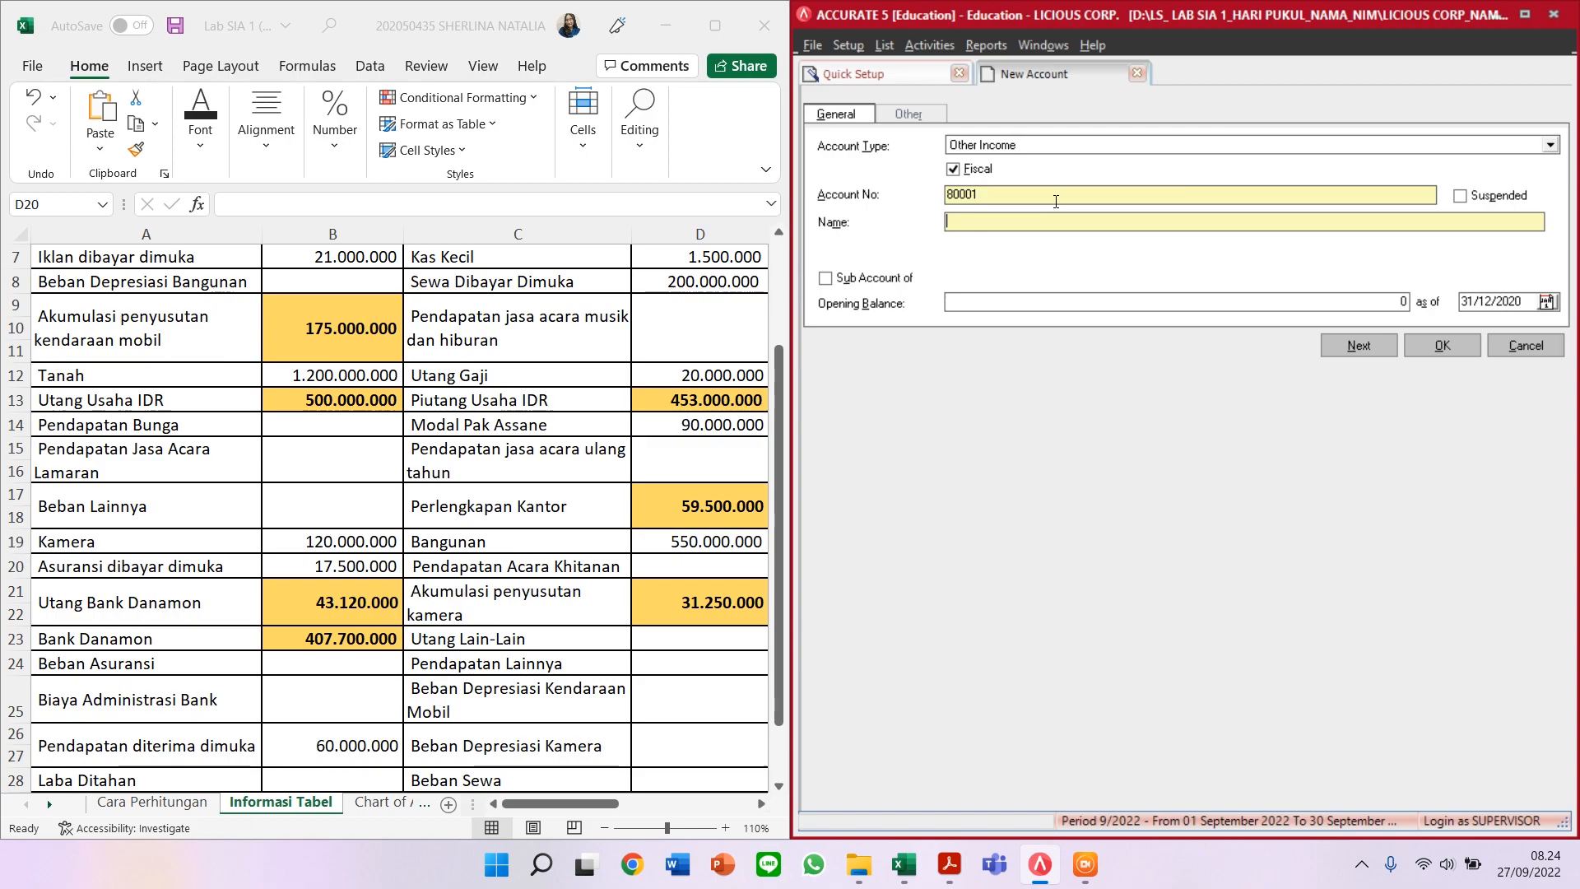
Step: Name account 80001 'PENDAPATAN BUNGA' and save it, opening a blank form numbered 80002
{"action": "type", "text": "ENDAPATAN BUN"}
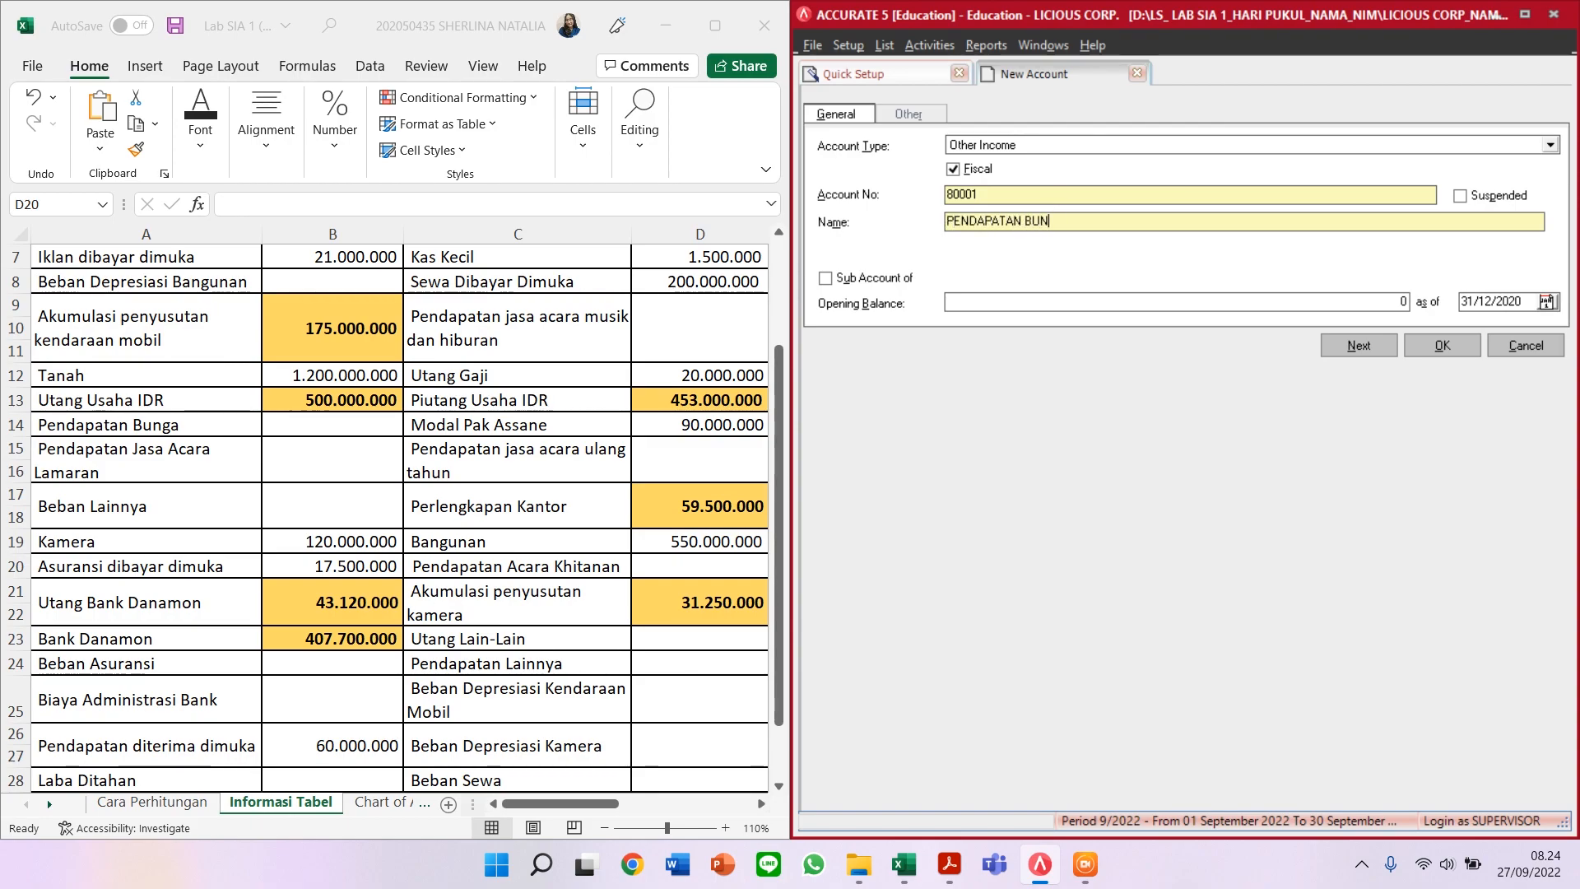
{"action": "type", "text": "GA"}
{"action": "left_click", "coordinate": [1352, 347]}
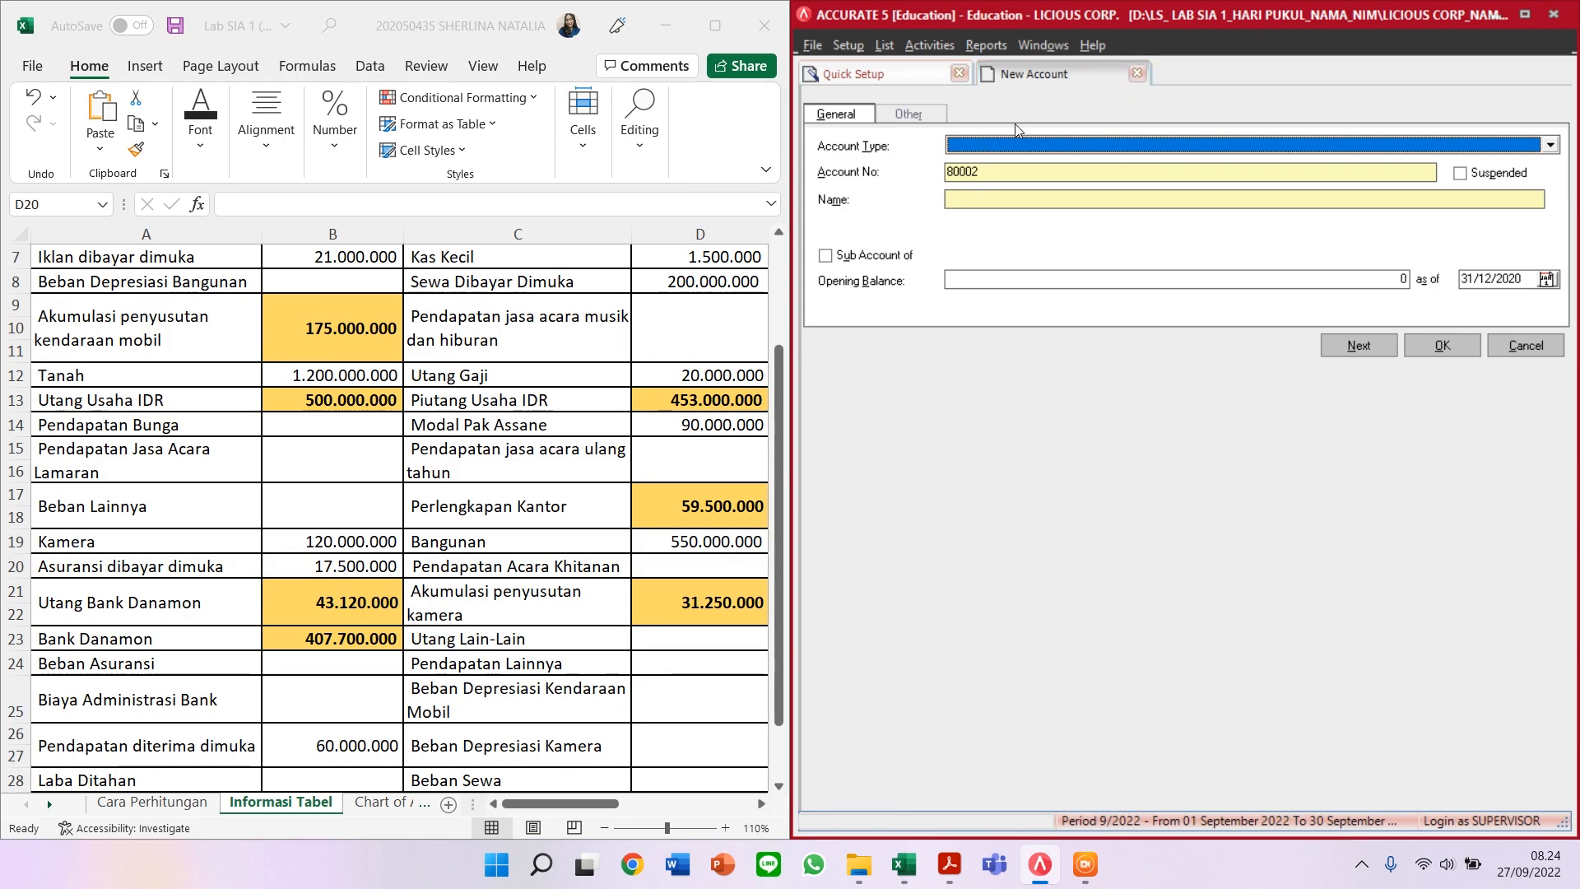
Step: Create Revenue account 43000 'PENDAPATAN JASA ACARA LAMARAN' and save it
{"action": "type", "text": "Revenue"}
{"action": "key", "text": "Return"}
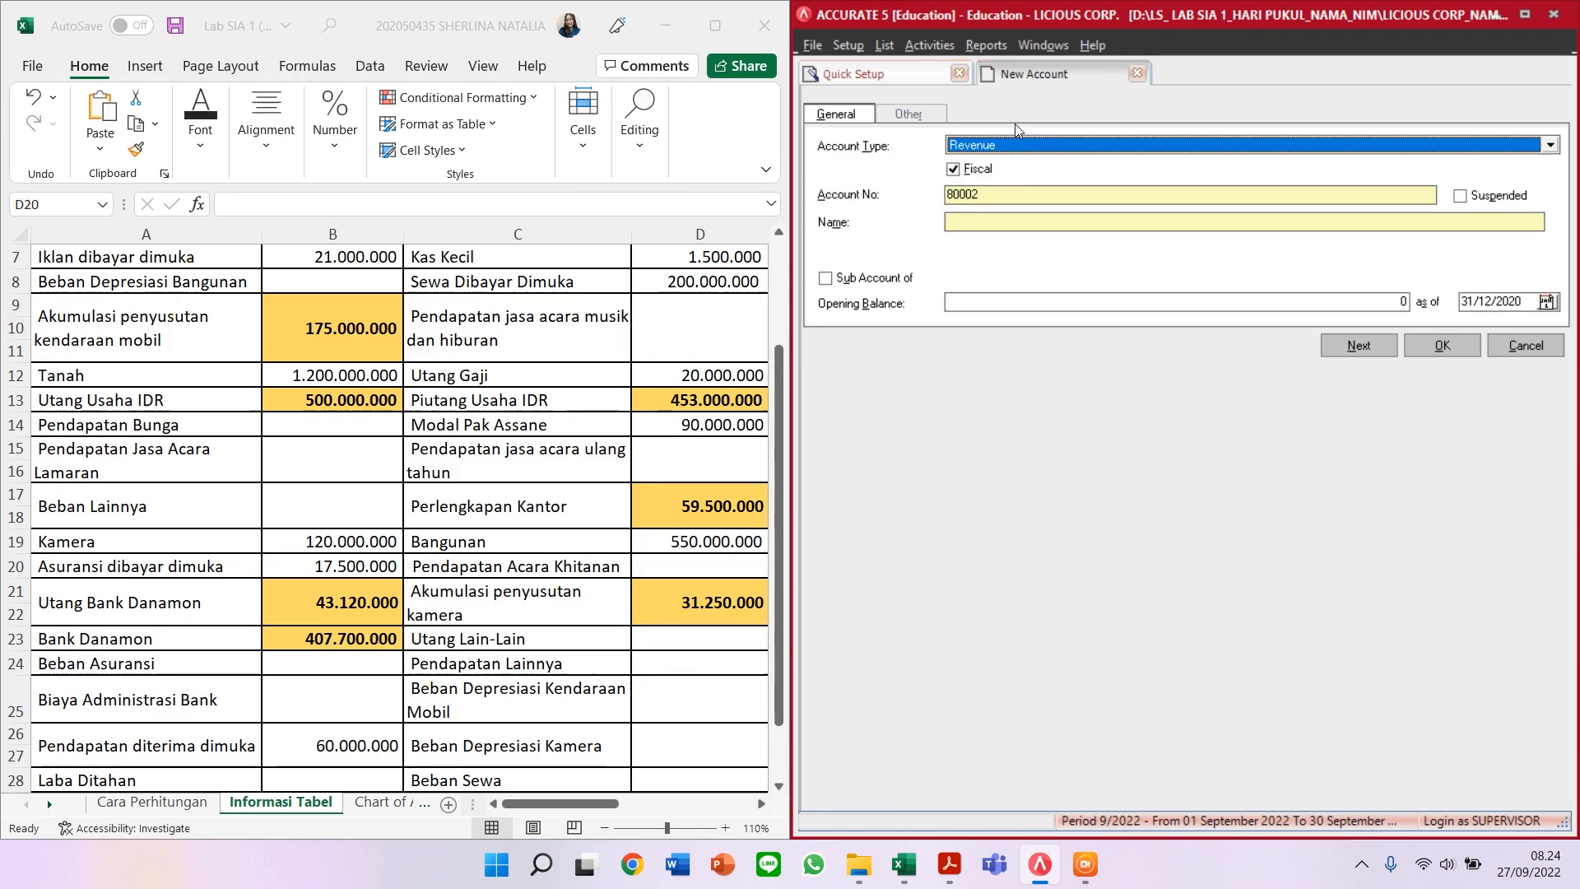
{"action": "key", "text": "Tab"}
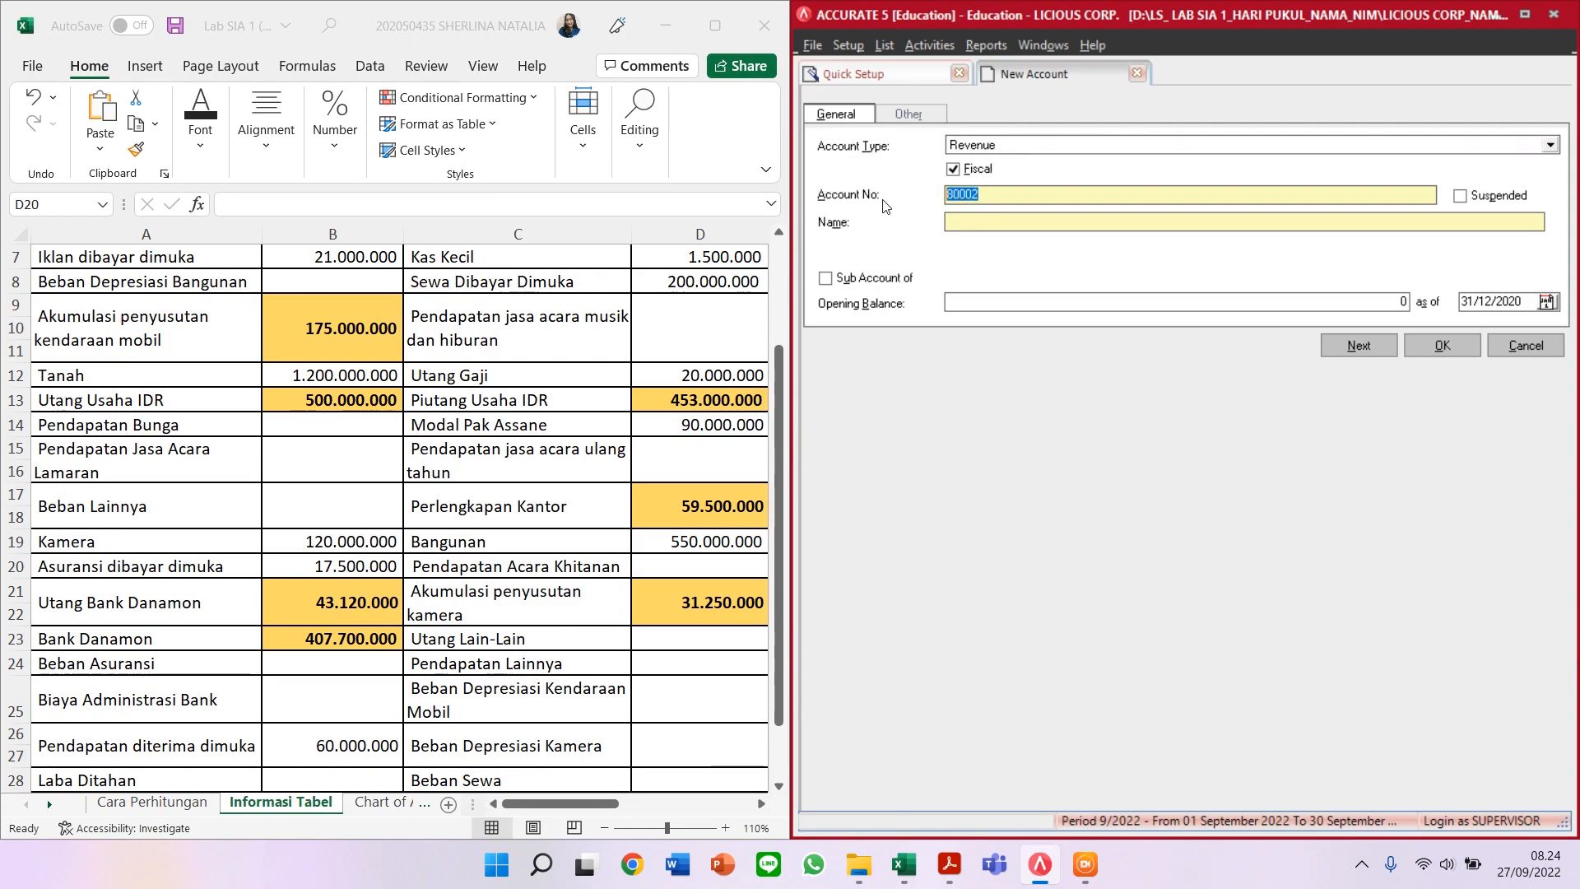
{"action": "type", "text": "430"}
{"action": "left_click", "coordinate": [1182, 217]}
{"action": "type", "text": "PENDAPATAN JASA ACARA LAMARAN"}
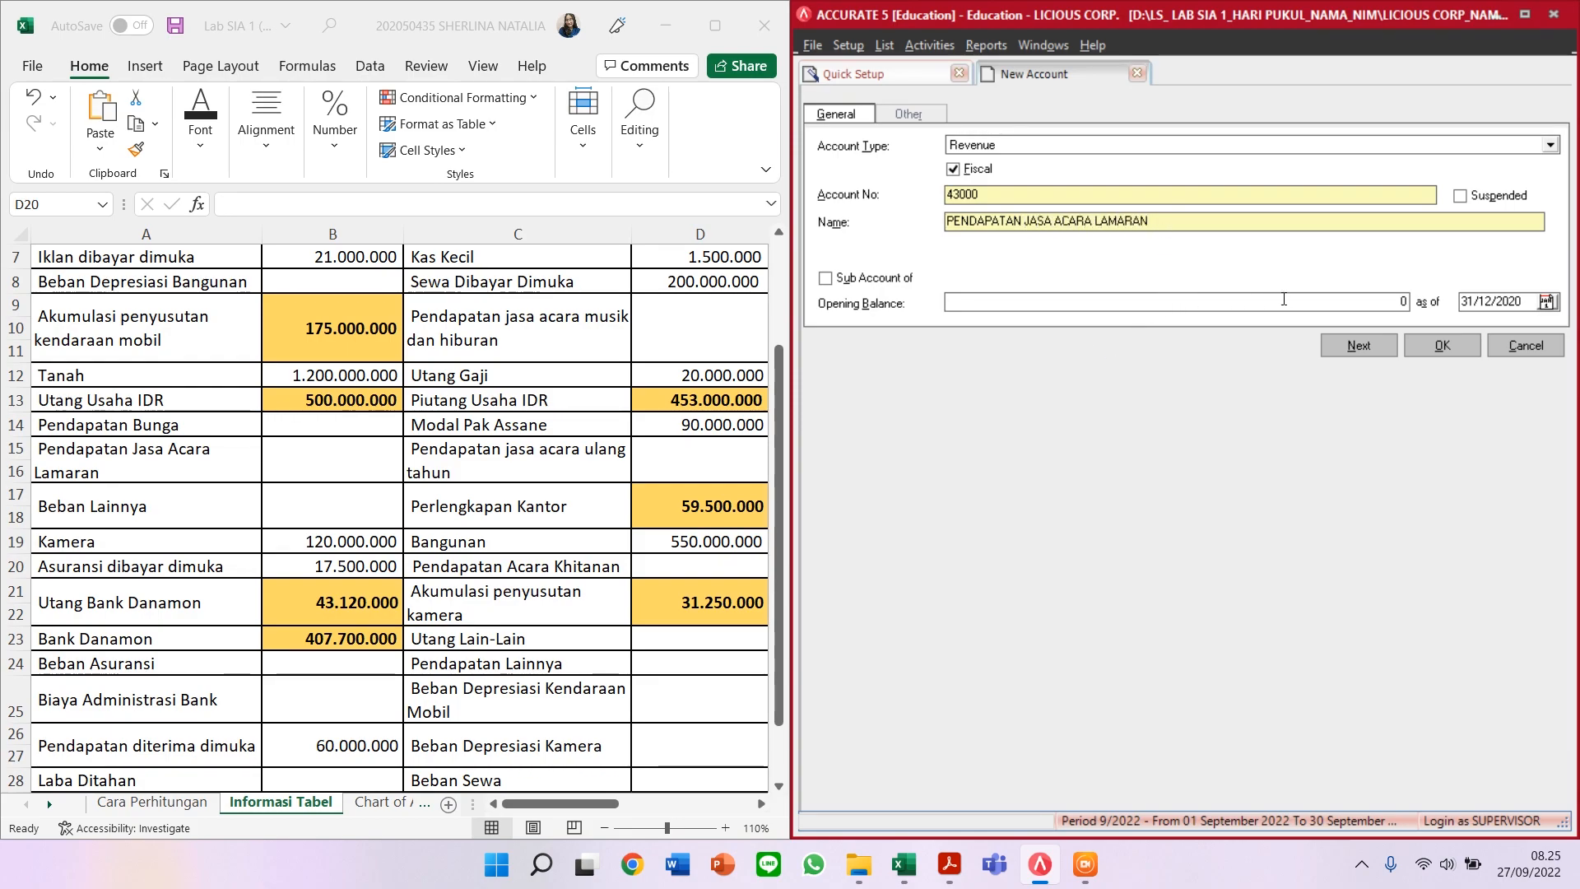
{"action": "left_click", "coordinate": [1351, 346]}
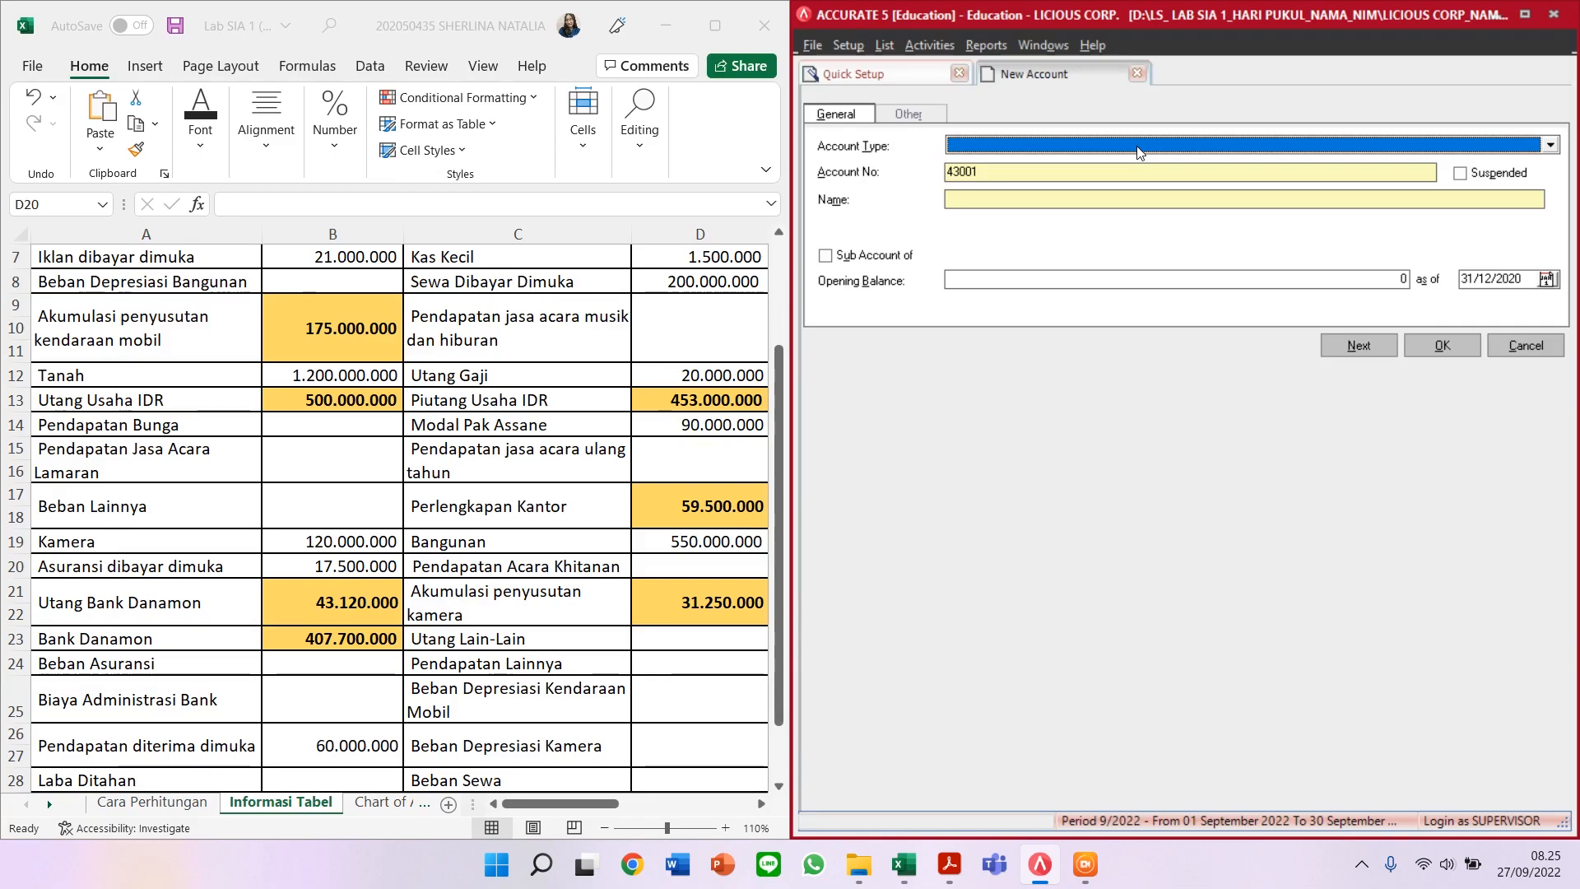
Step: Create Other Expense account 90003 'BEBAN LAINNYA' and save it
{"action": "type", "text": "Othe"}
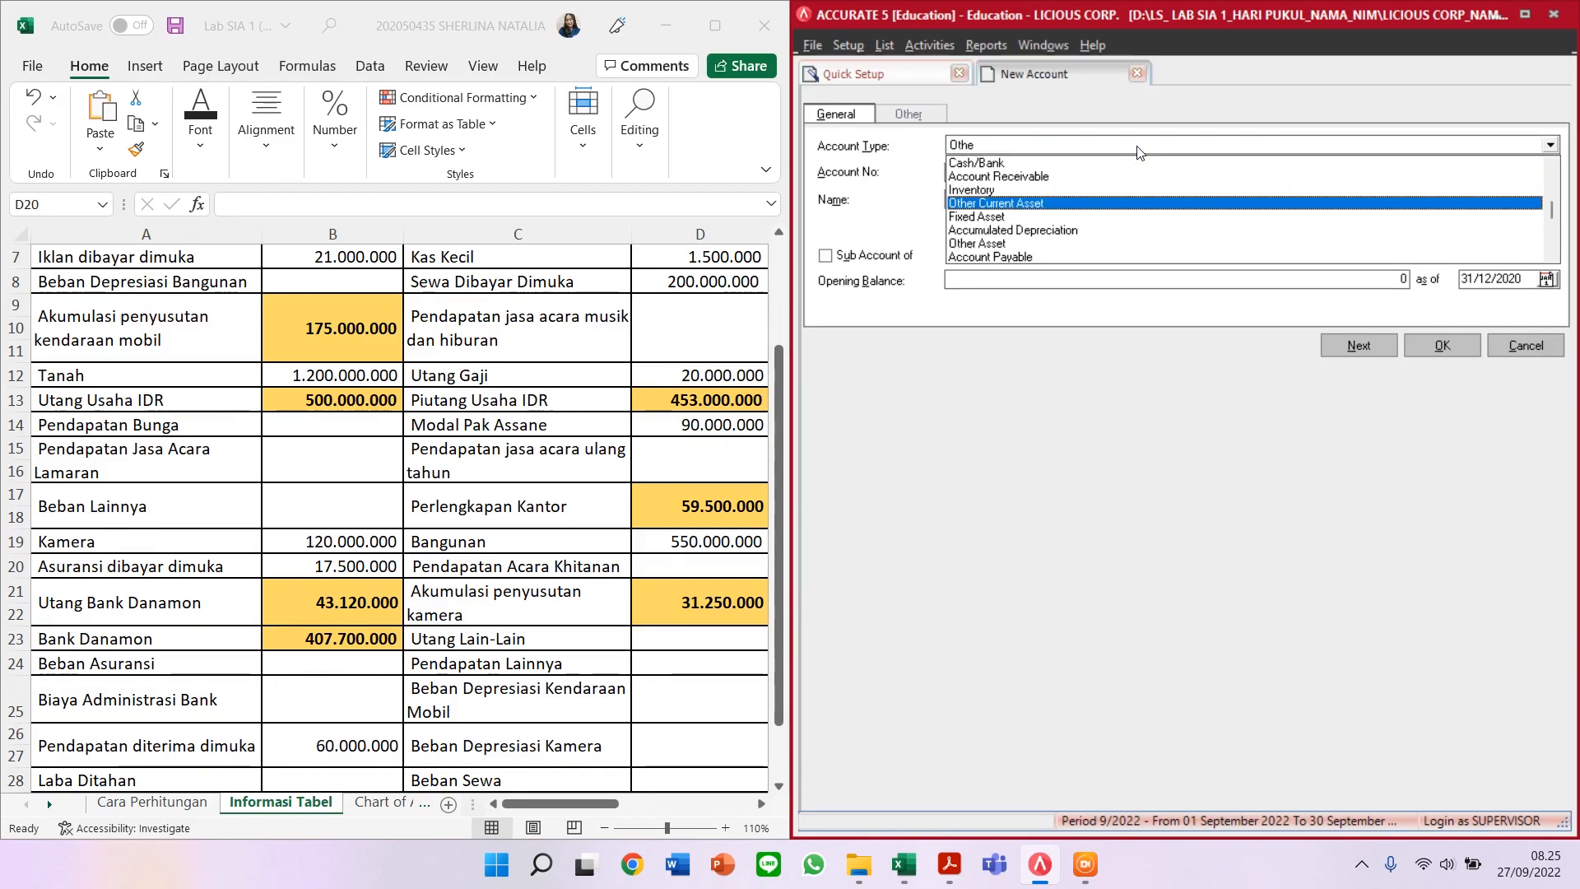
{"action": "type", "text": "r Expense"}
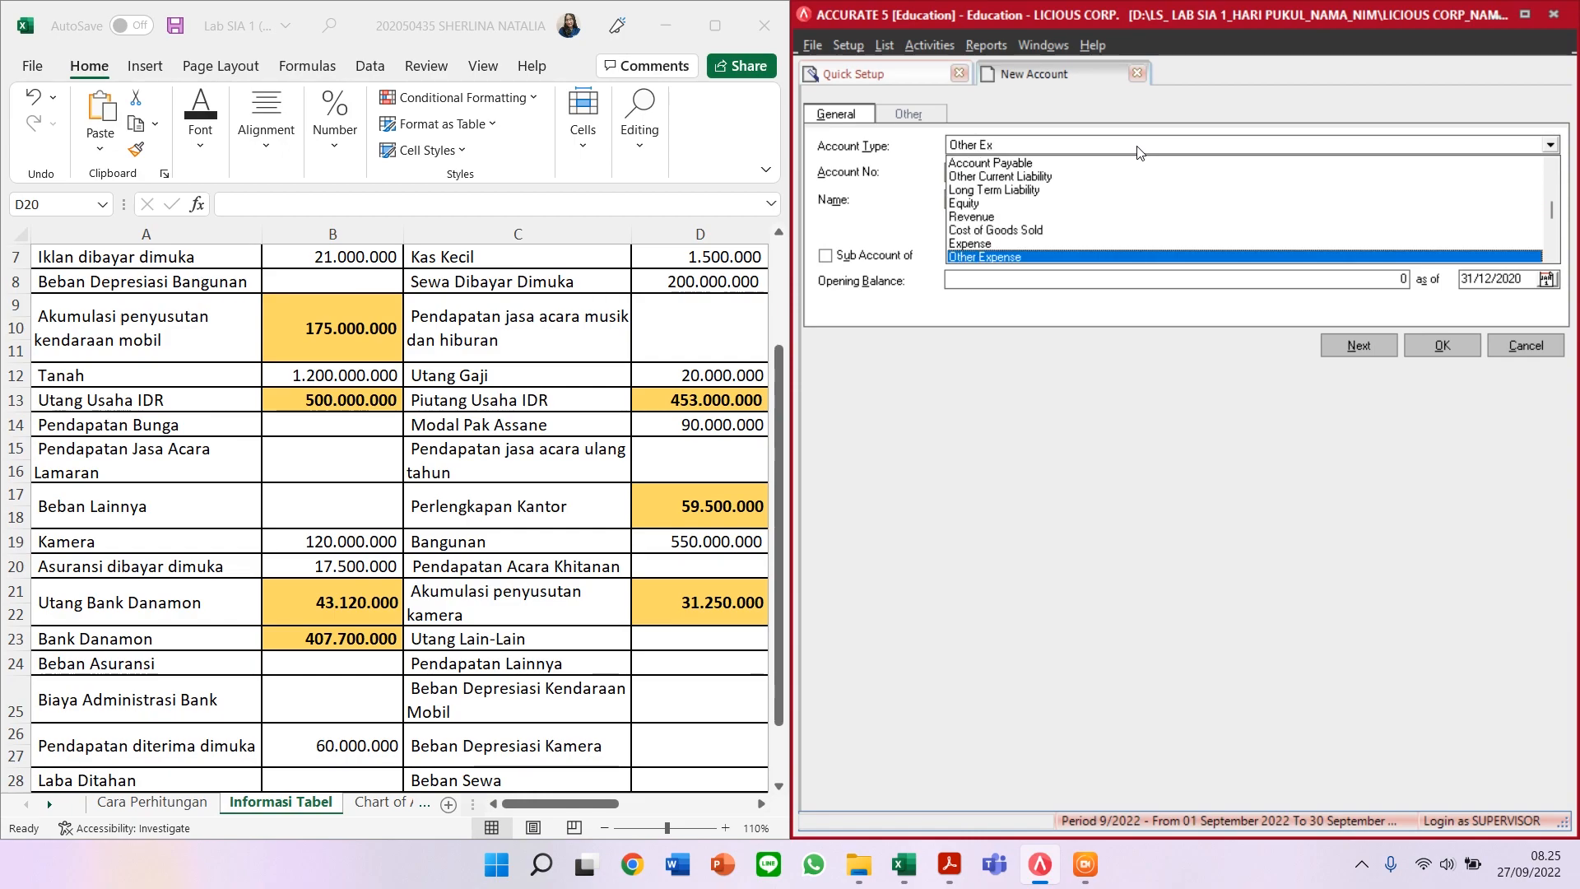
{"action": "key", "text": "Return"}
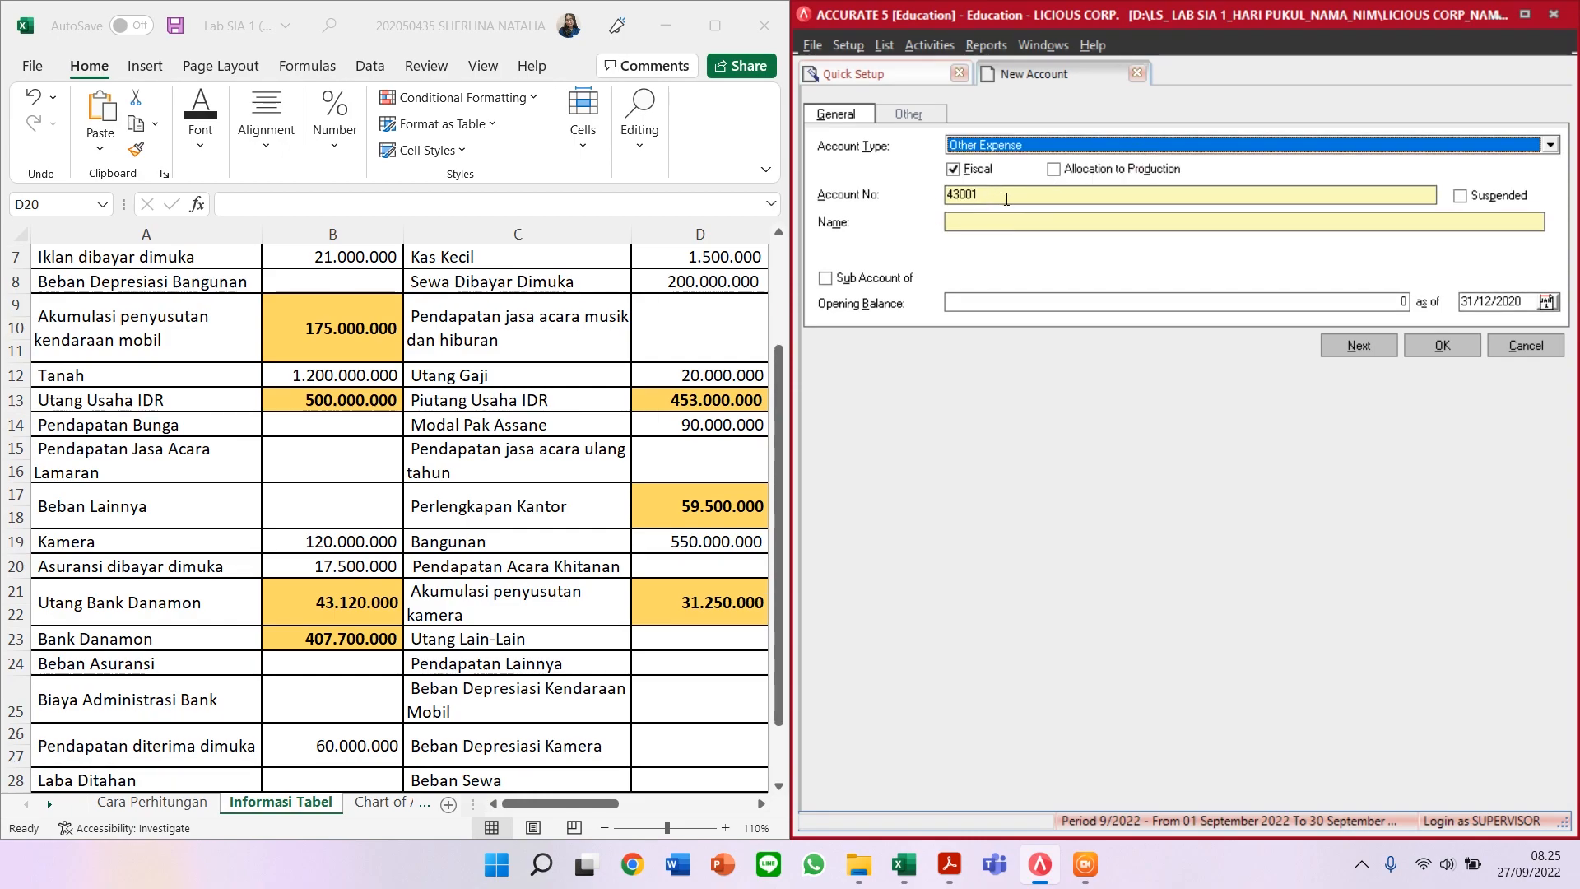
{"action": "key", "text": "Tab"}
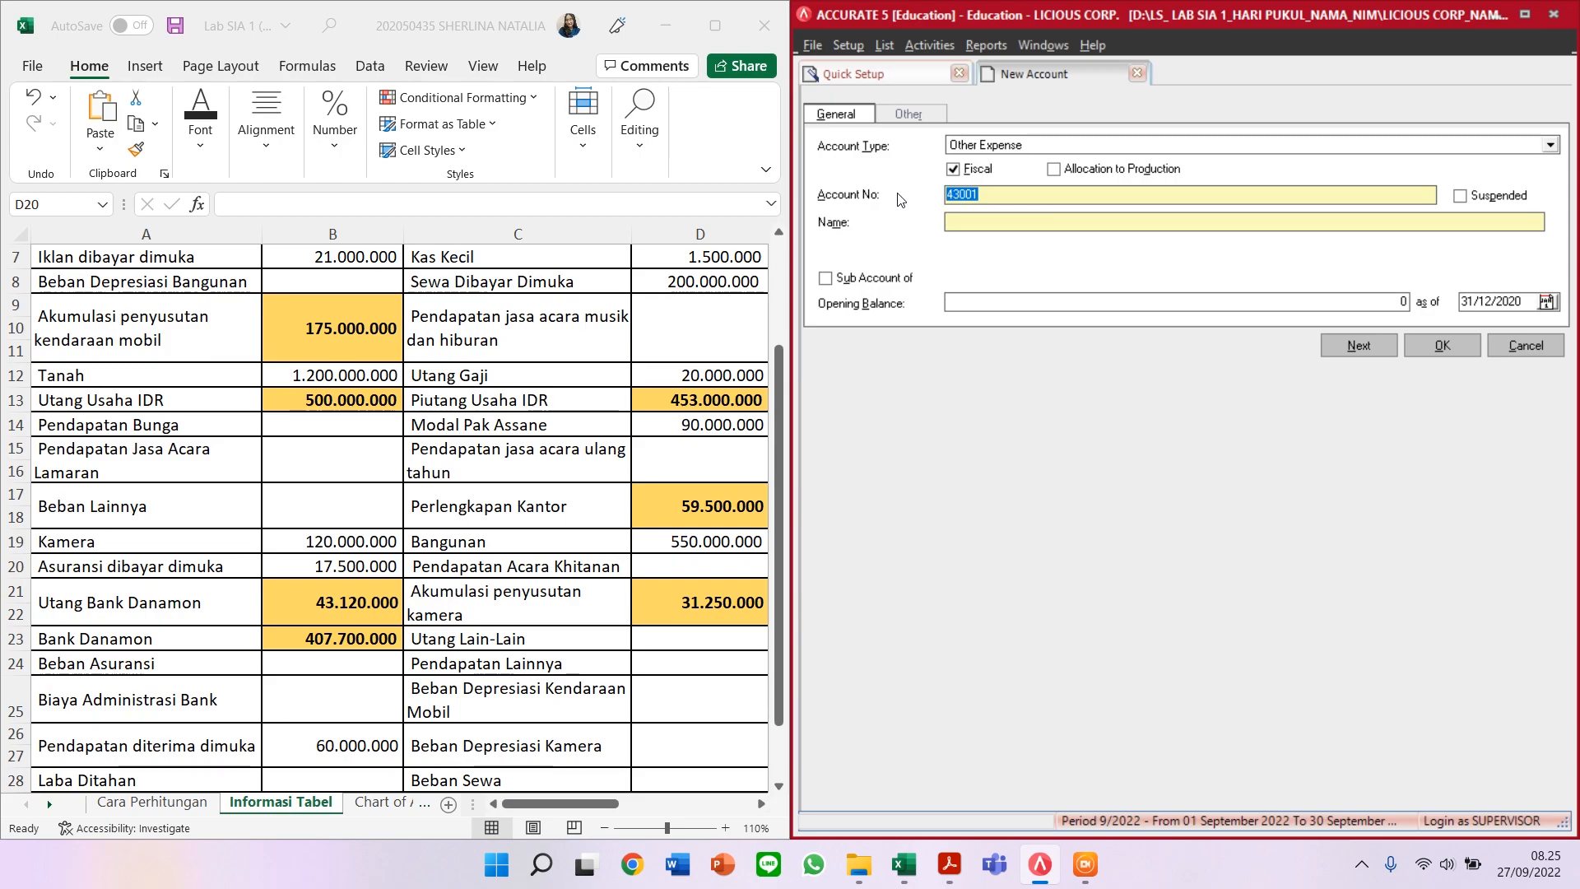
{"action": "type", "text": "90003"}
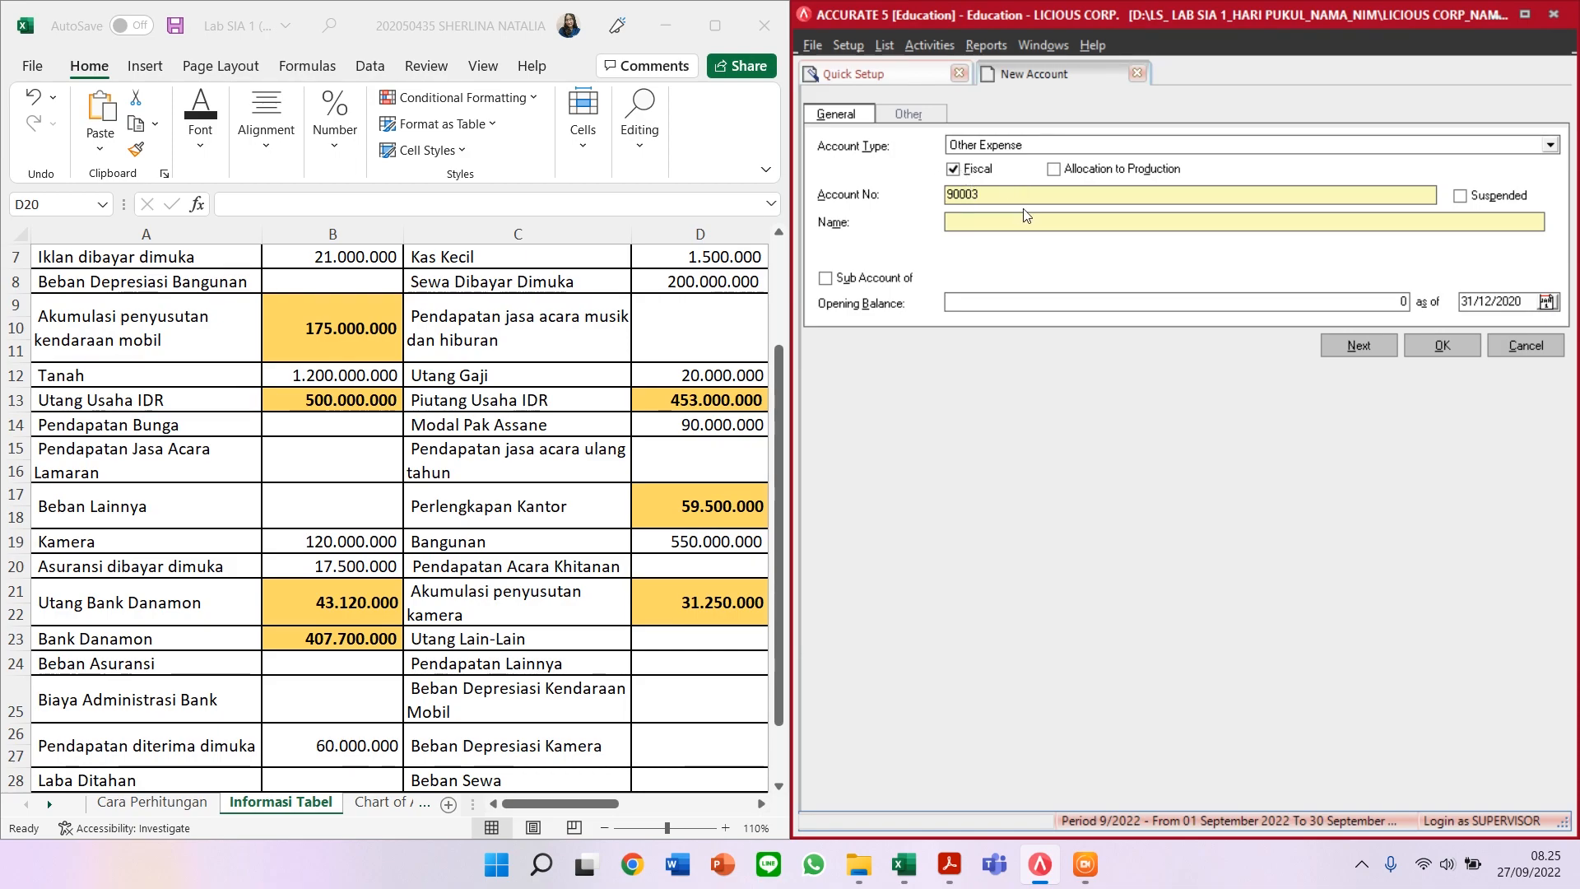
{"action": "type", "text": "BEBAN LAINNYA"}
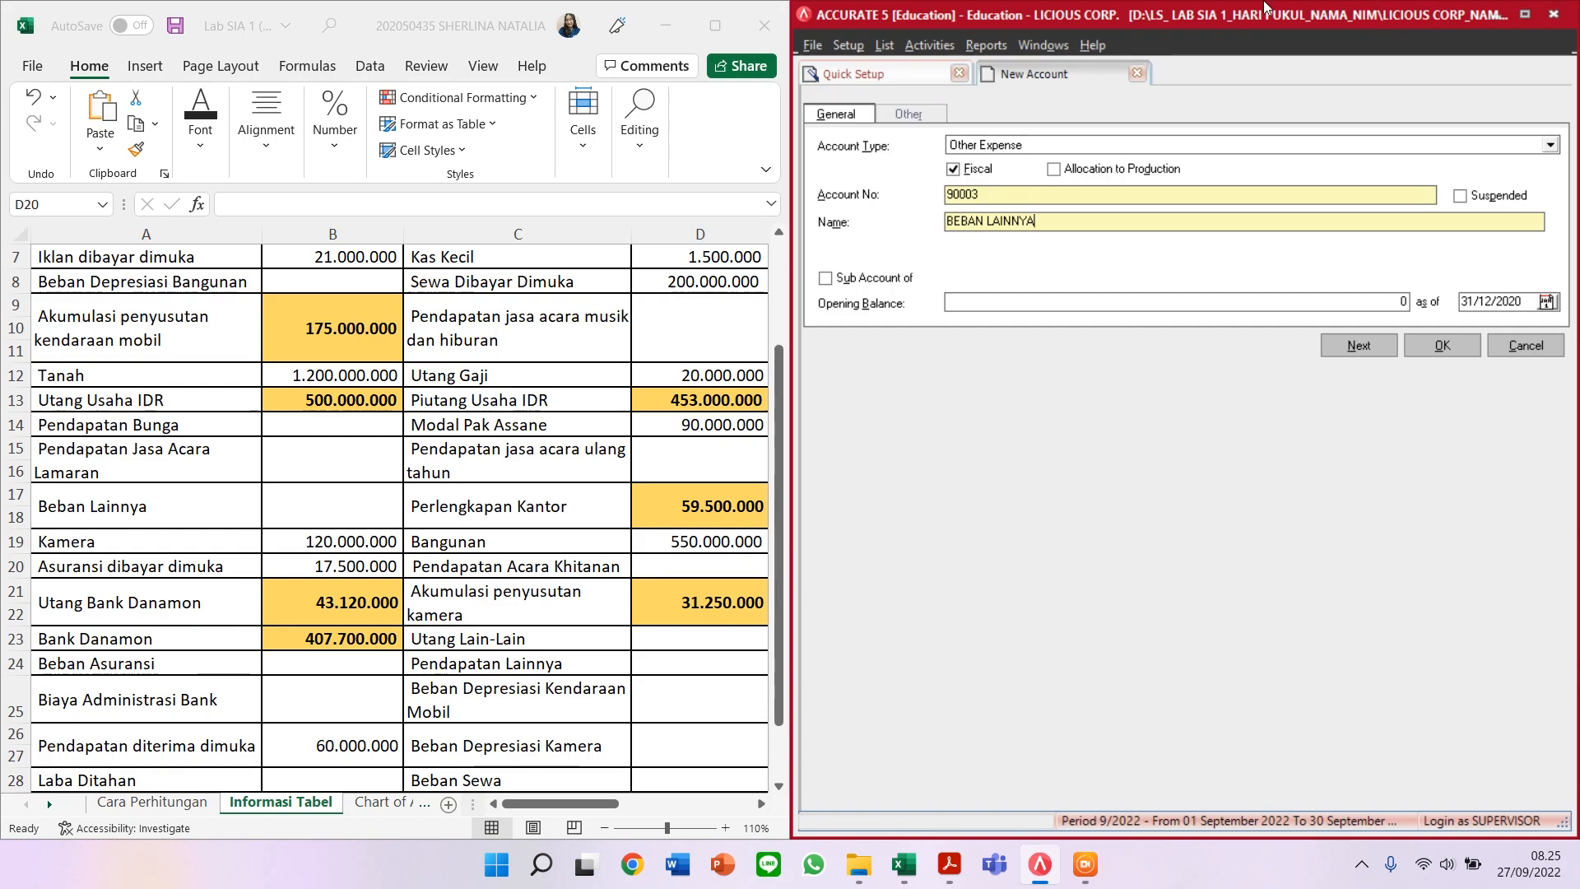
{"action": "left_click", "coordinate": [1375, 348]}
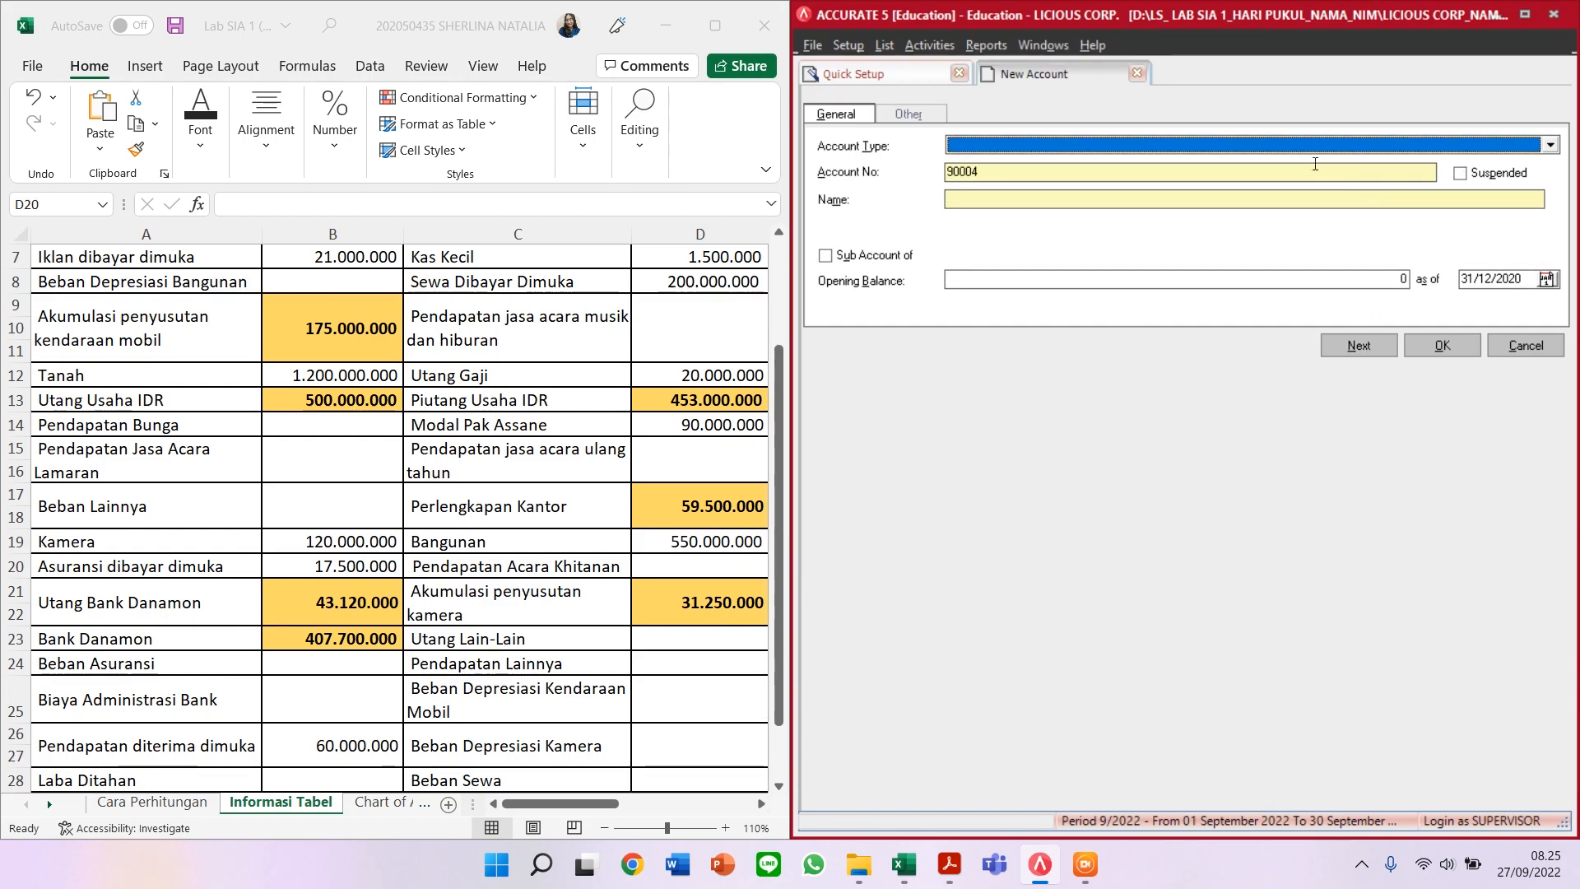
Step: Create Fixed Asset account 12003 'KAMERA' and save it
{"action": "type", "text": "Fixe"}
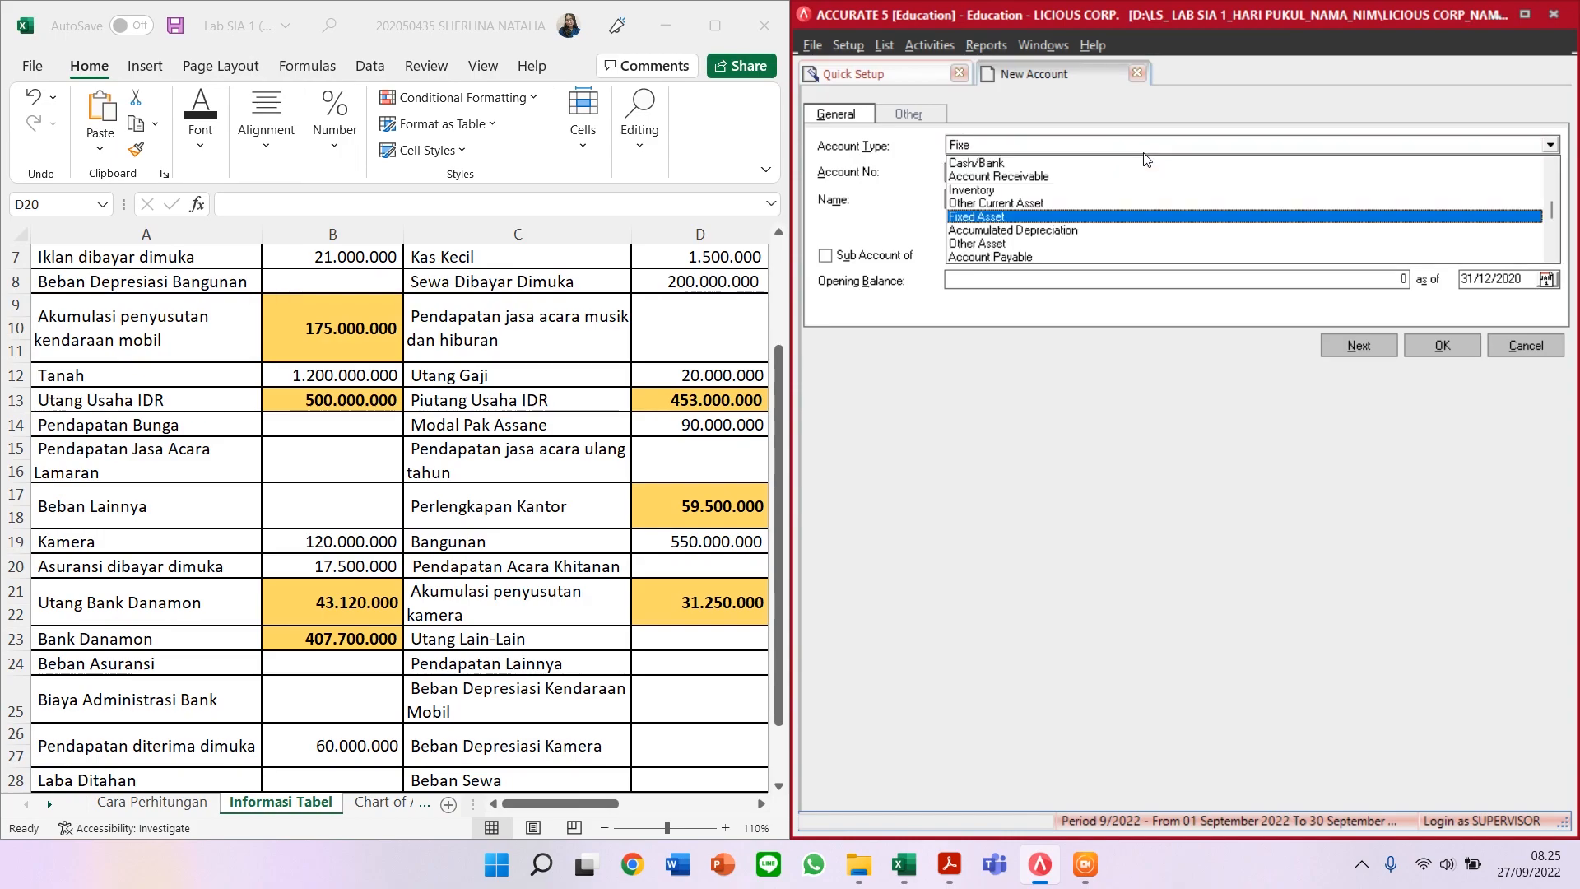
{"action": "key", "text": "Return"}
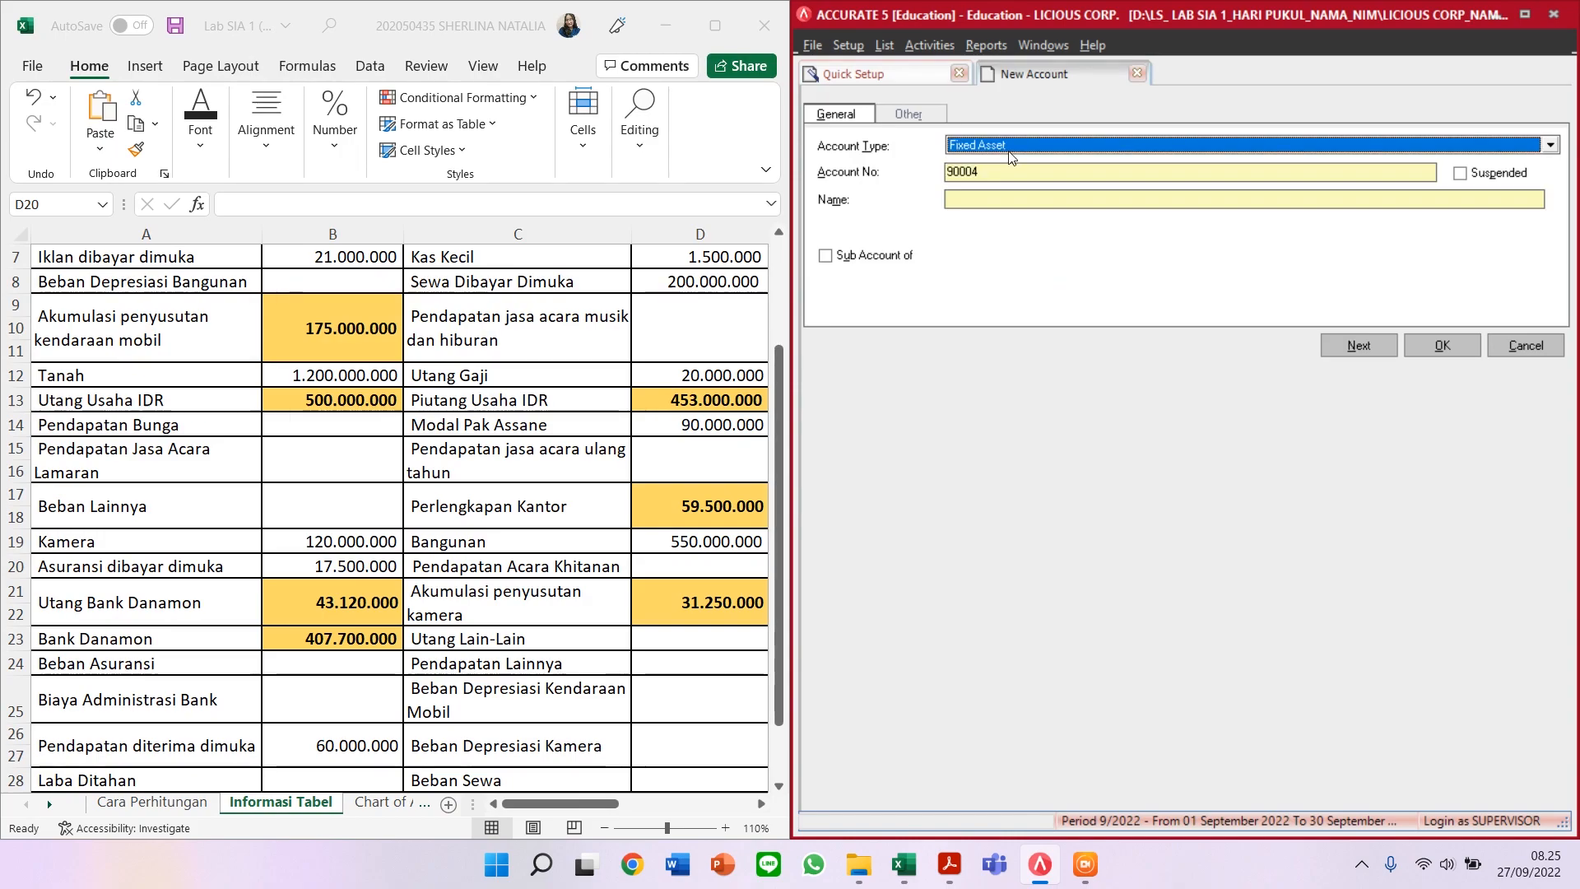
{"action": "key", "text": "Tab"}
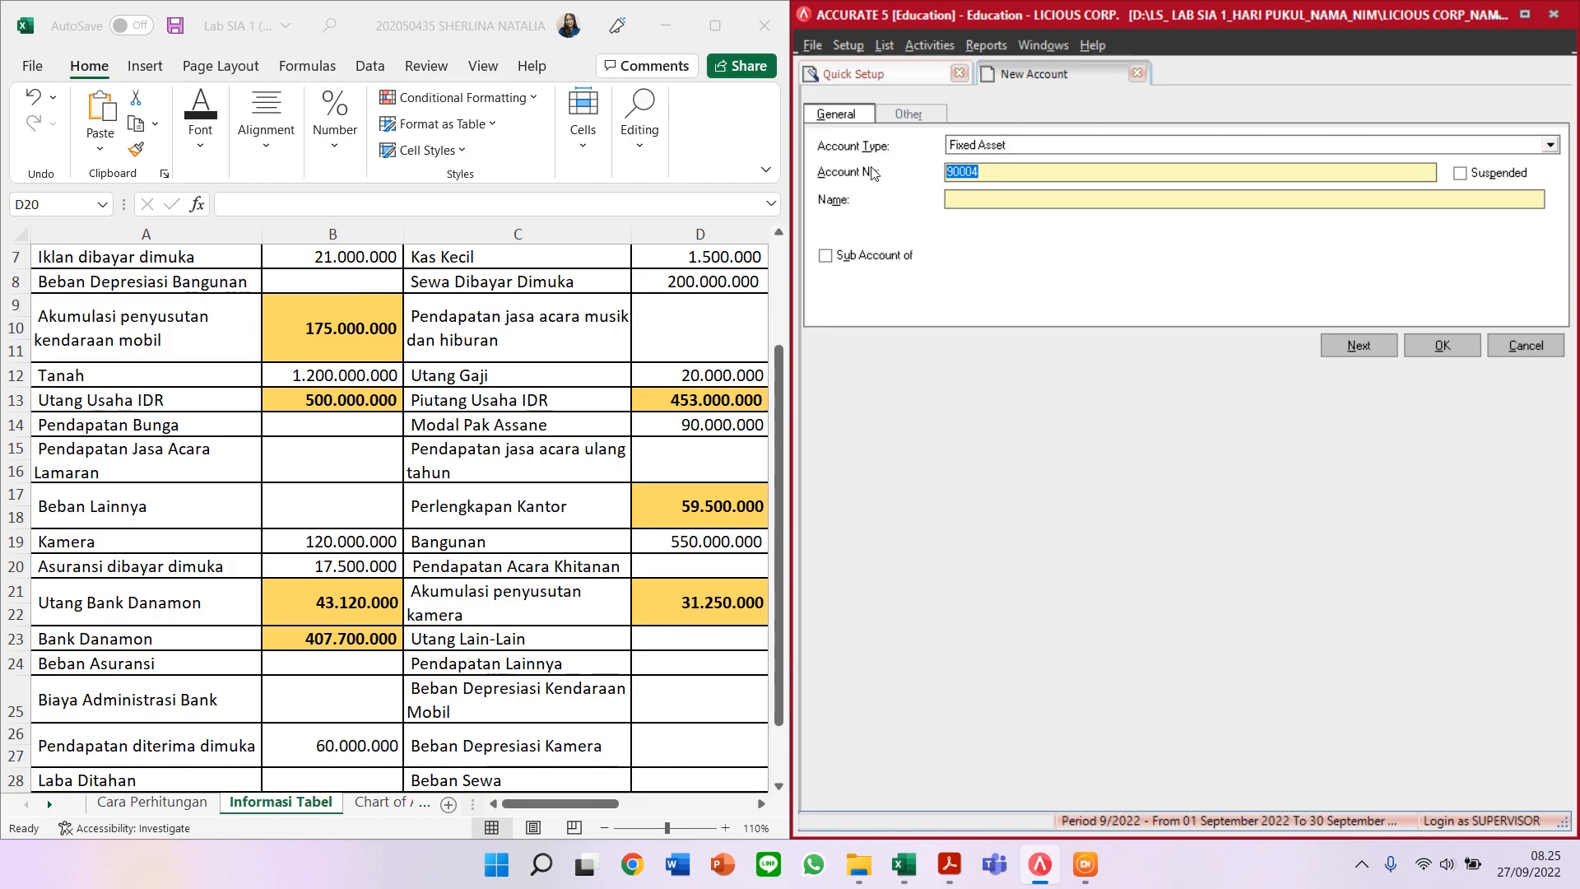
{"action": "type", "text": "12003"}
{"action": "left_click", "coordinate": [984, 199]}
{"action": "type", "text": "KAMERA"}
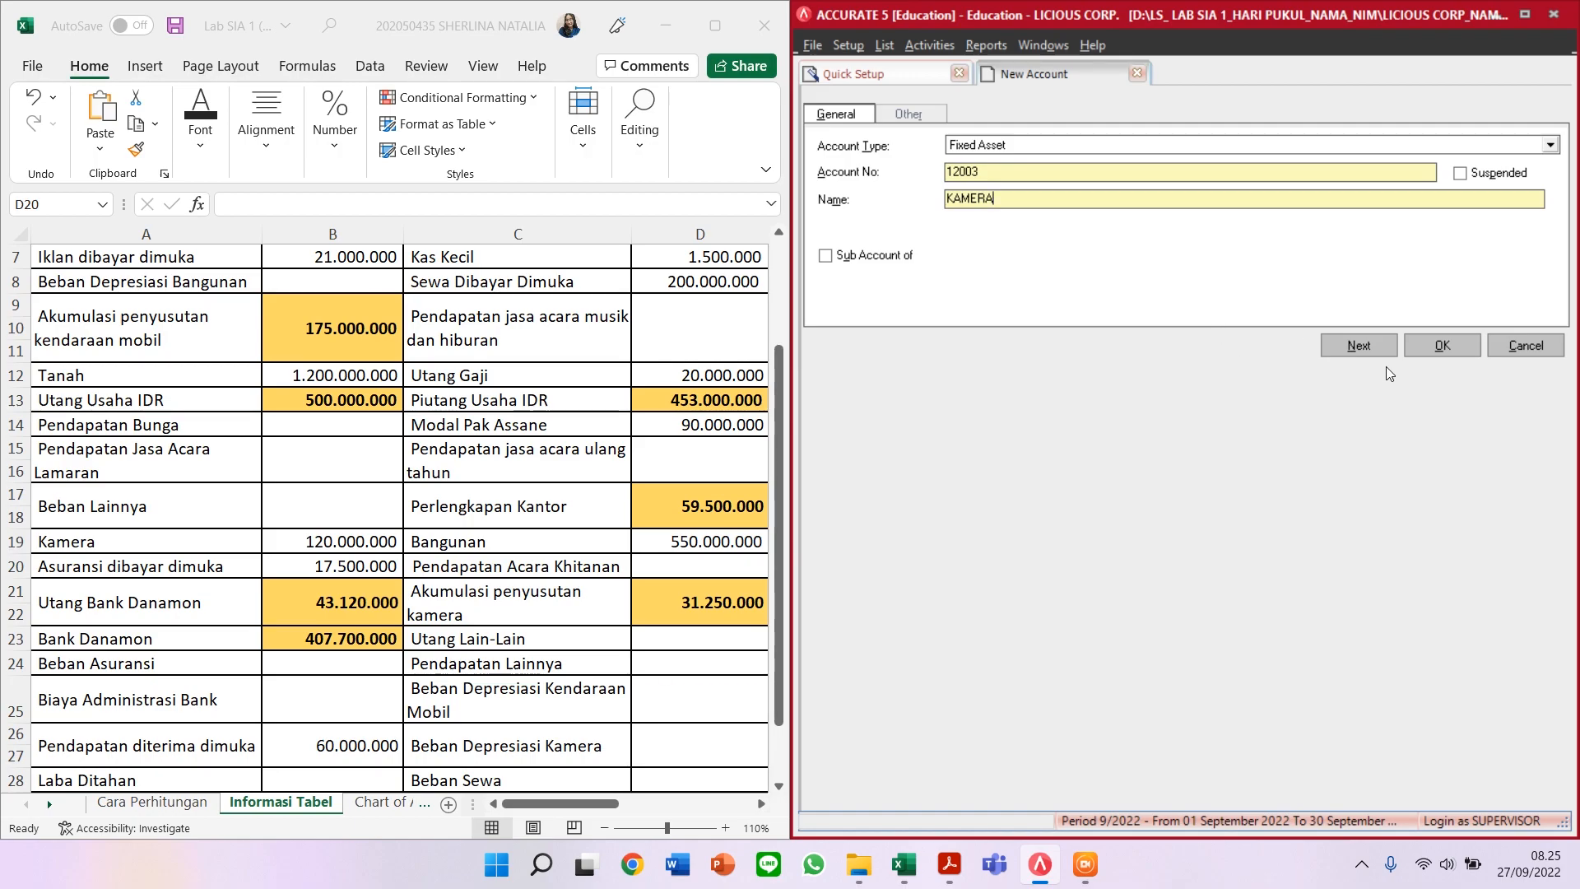
{"action": "left_click", "coordinate": [1379, 348]}
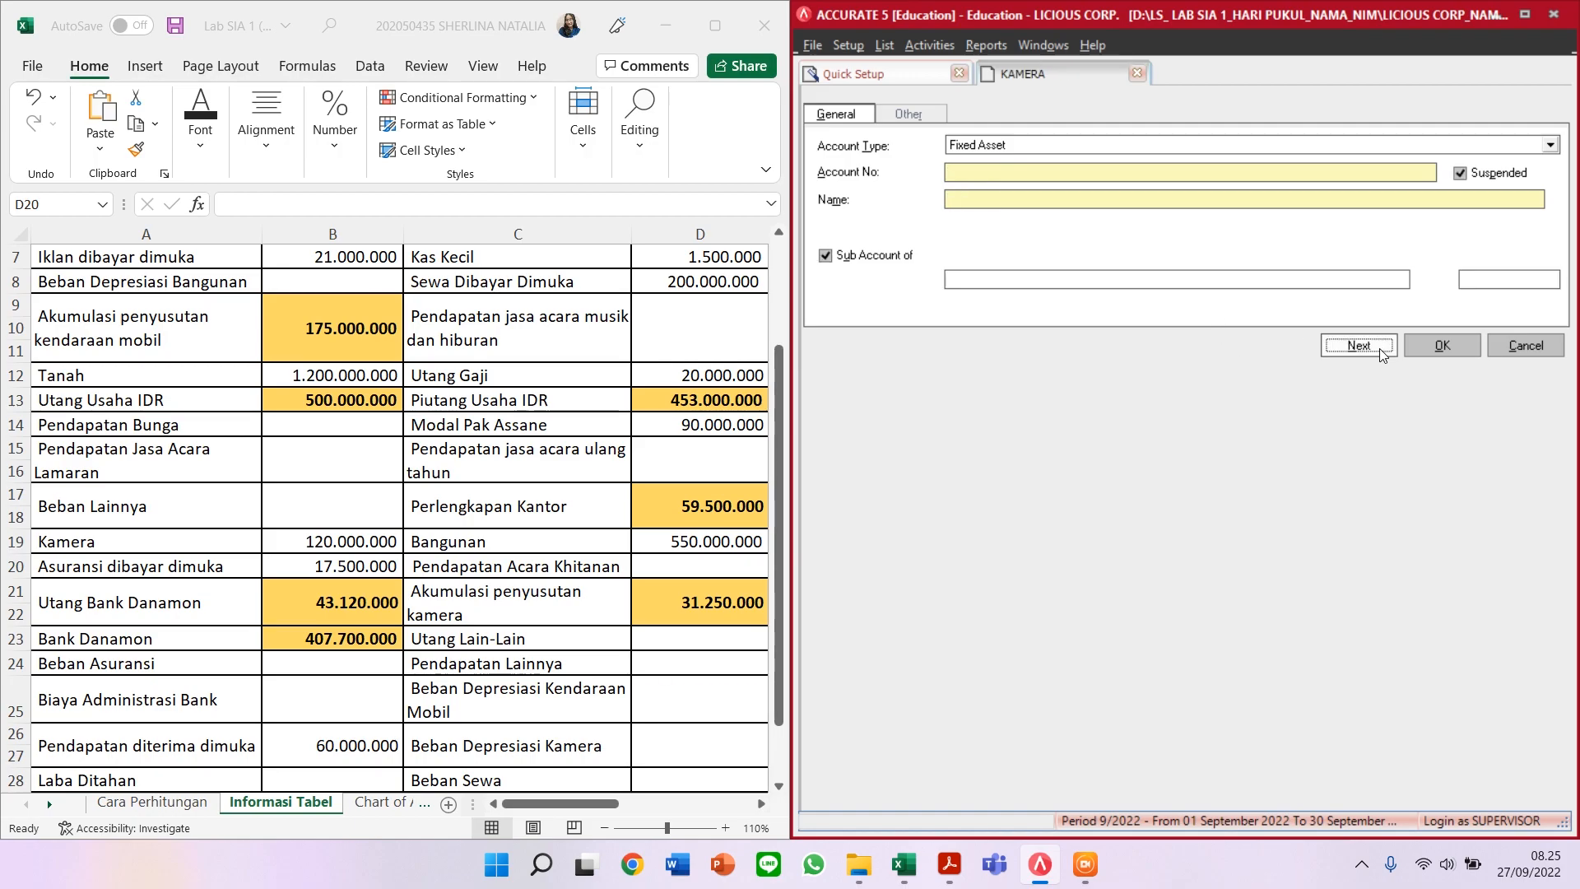
{"action": "scroll", "coordinate": [316, 545], "scroll_direction": "down", "scroll_amount": 1}
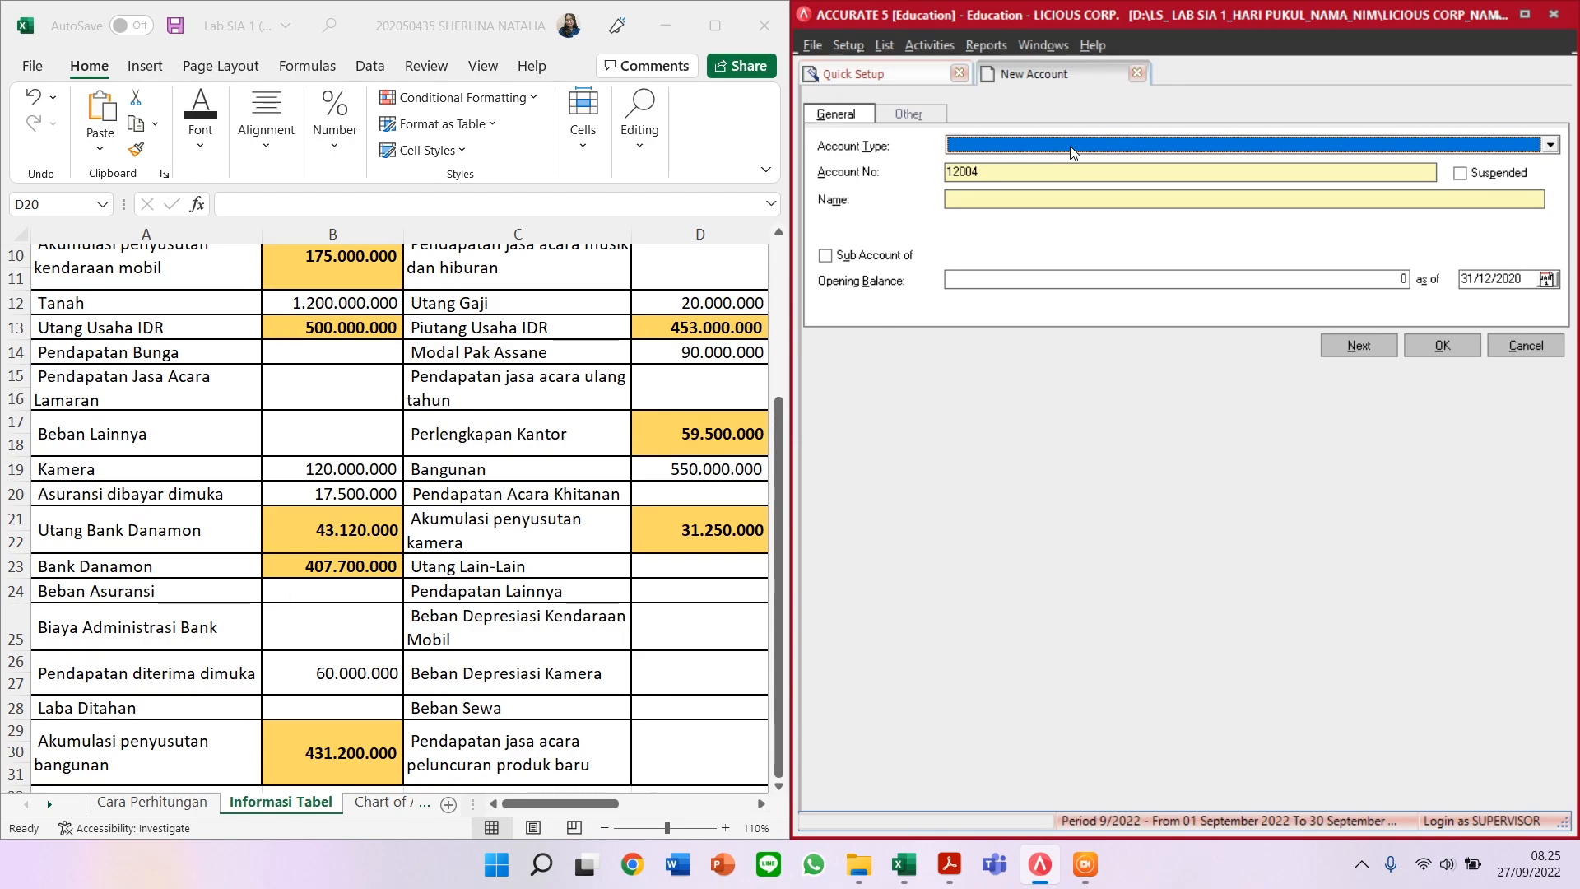
Step: Start an Other Current Asset account 11601 named 'ASURANSI DIBAYAR DIMUKA'
{"action": "type", "text": "Other"}
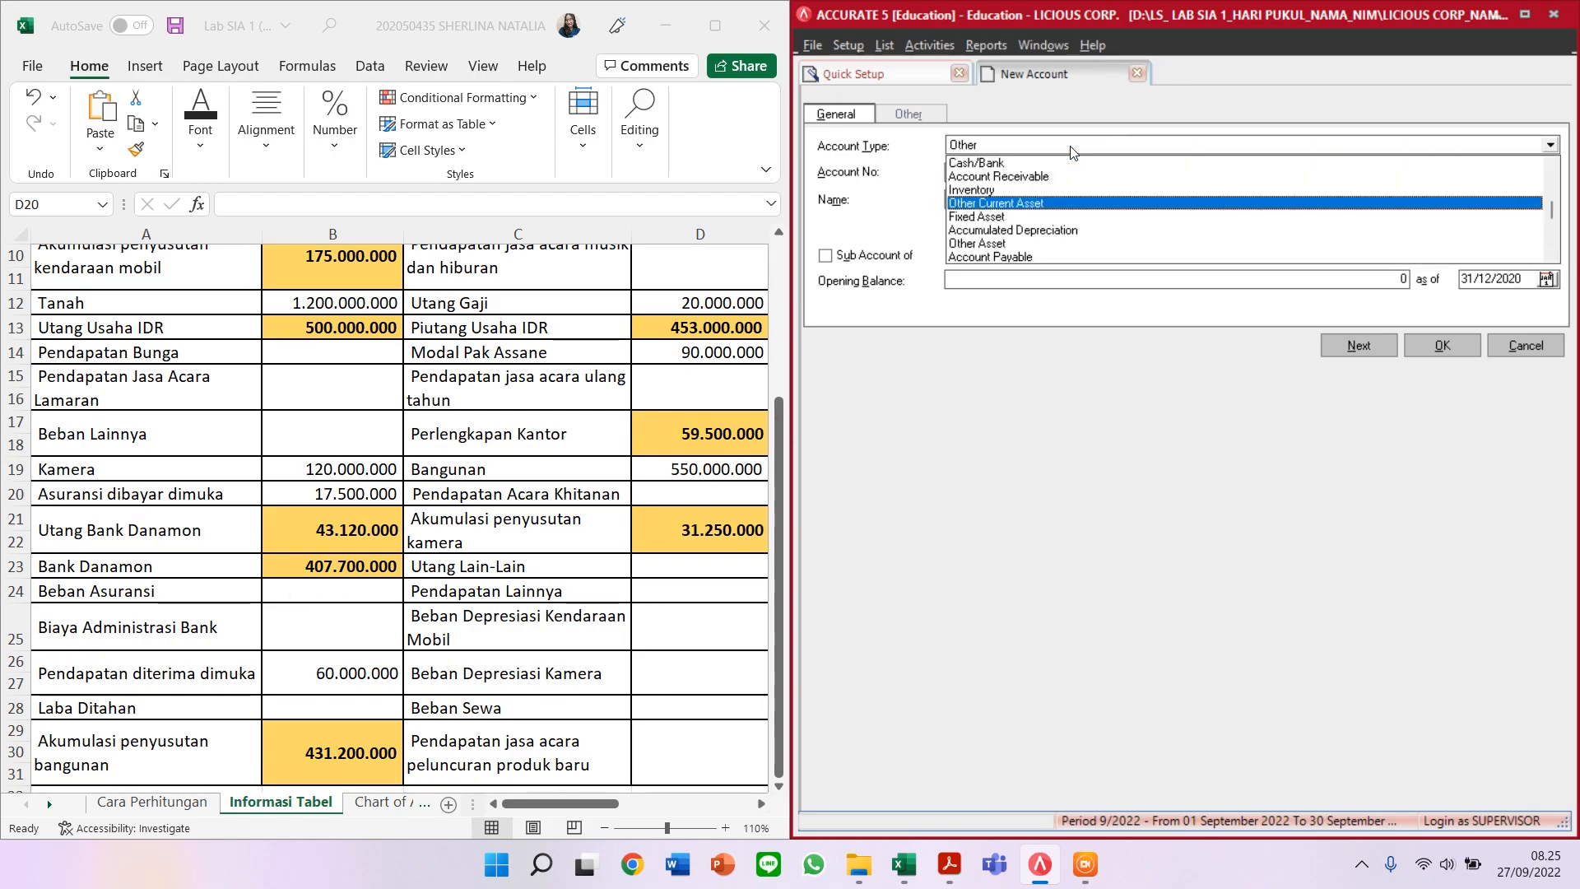
{"action": "key", "text": "Return"}
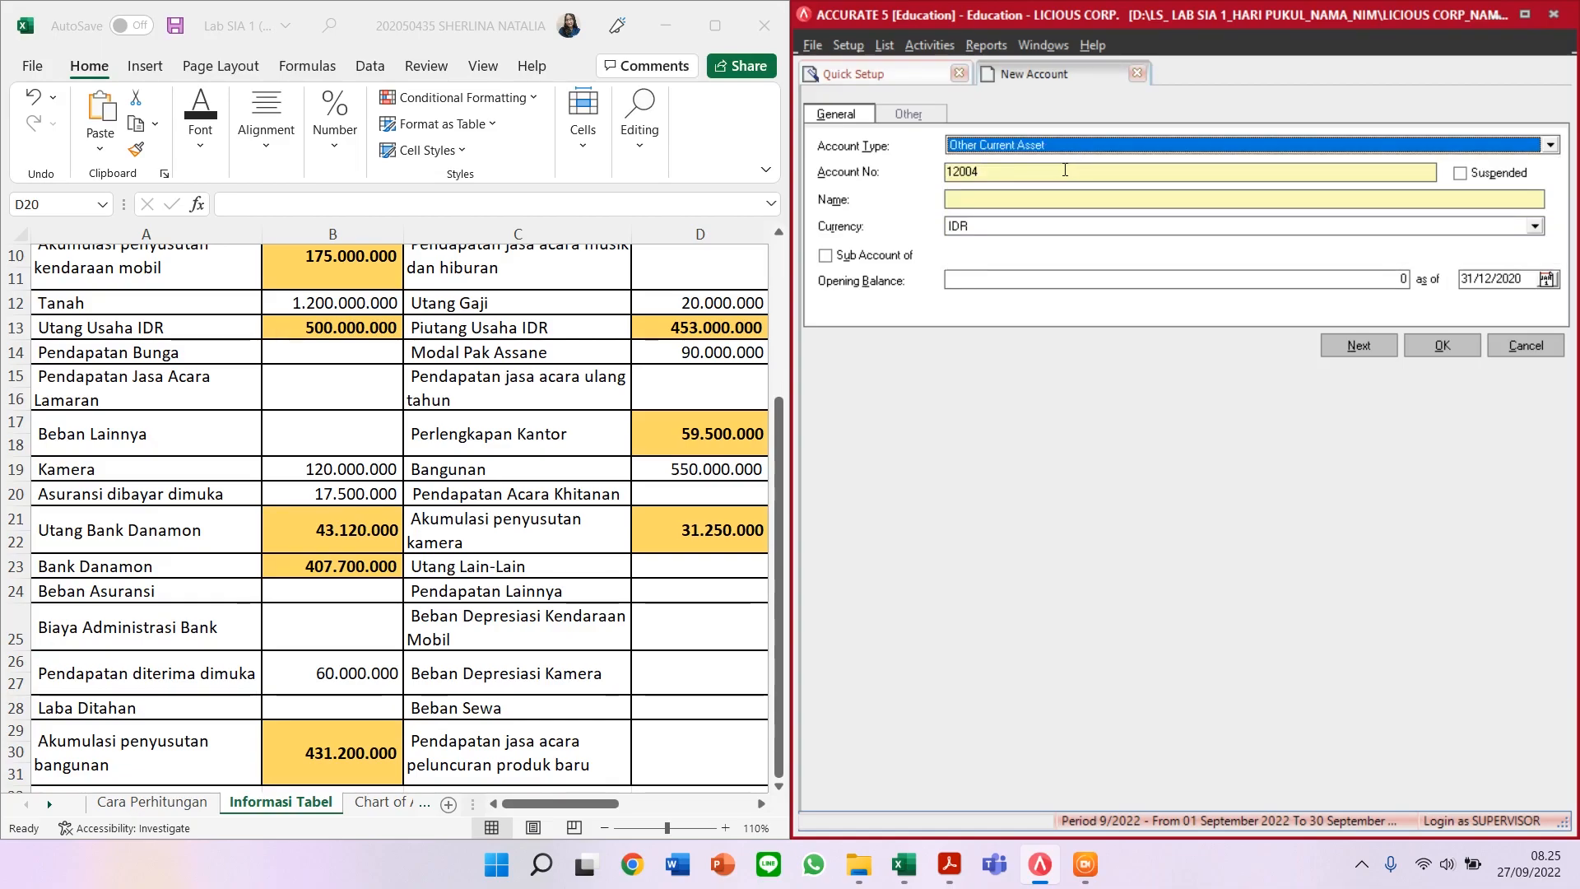
{"action": "key", "text": "Tab"}
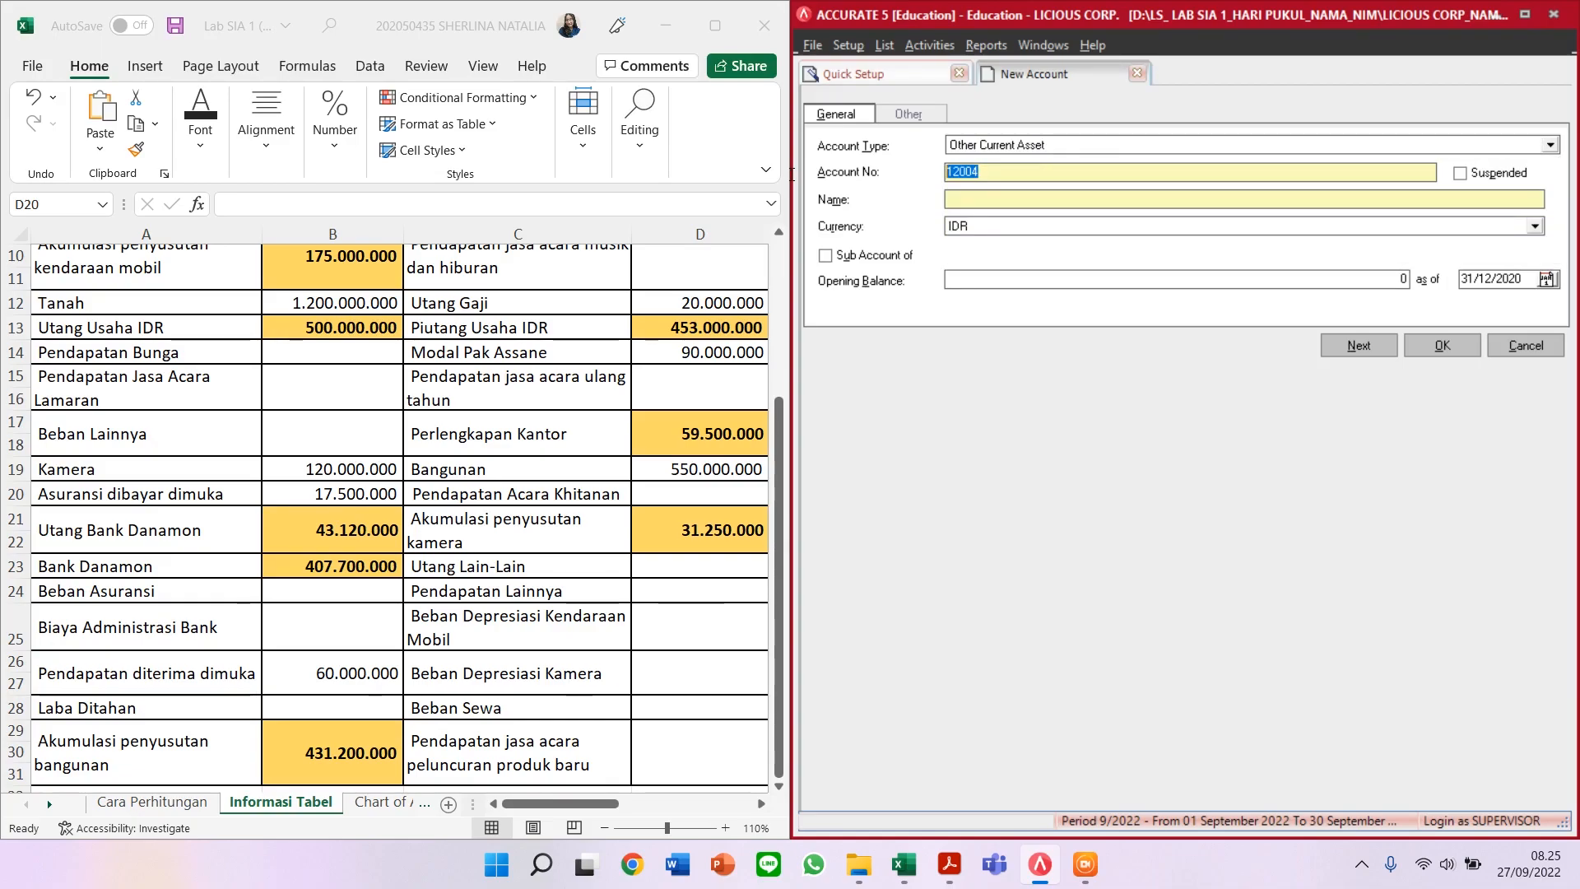
{"action": "type", "text": "11601"}
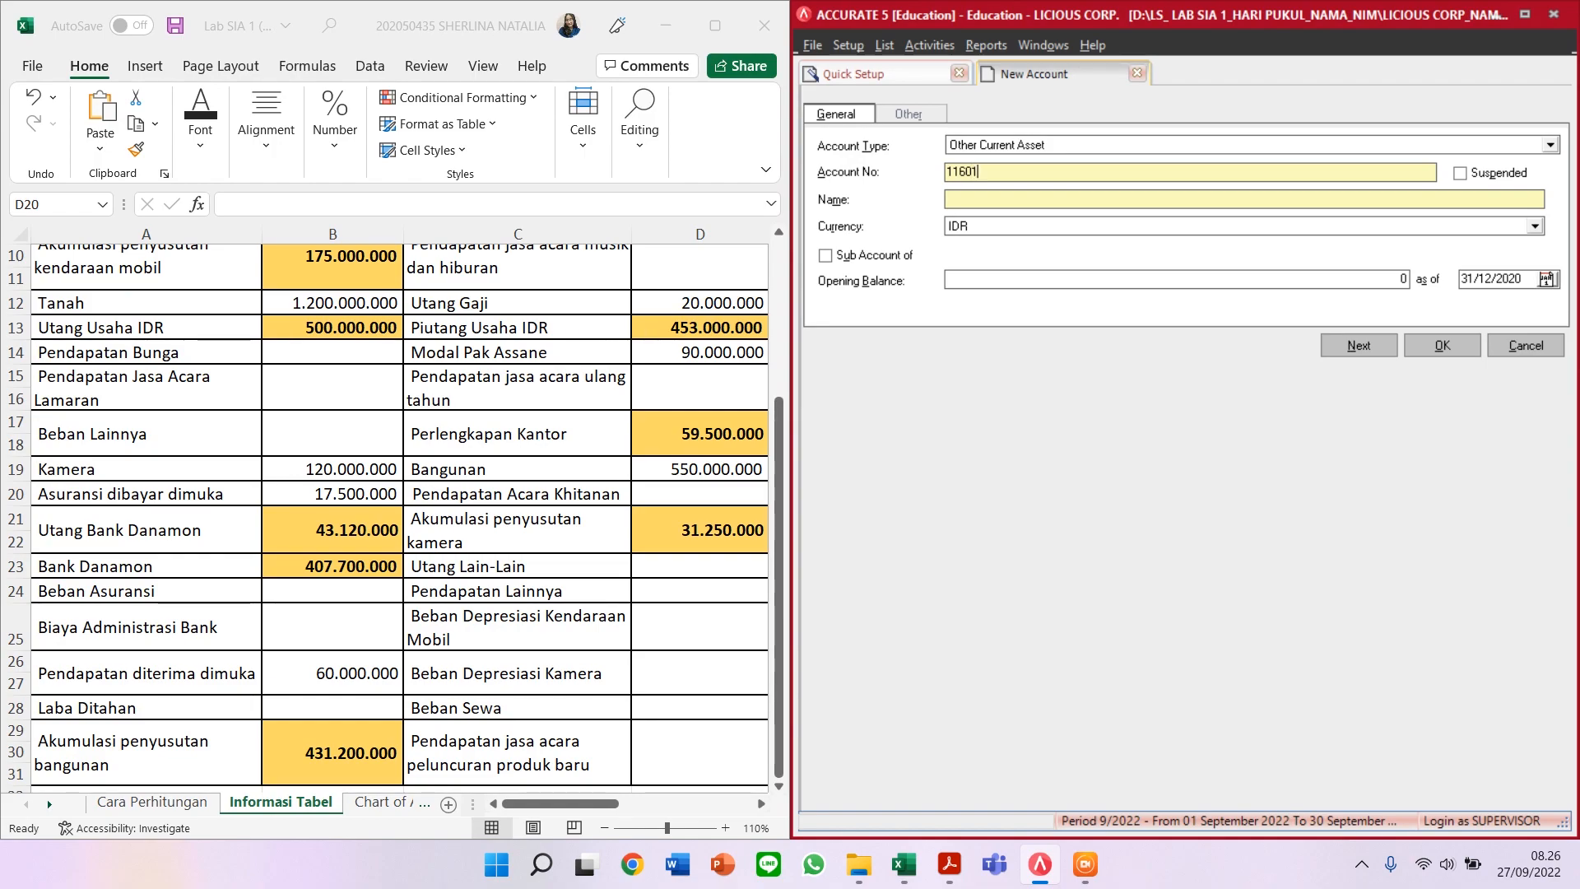
{"action": "type", "text": "ASURANSI DIBAY"}
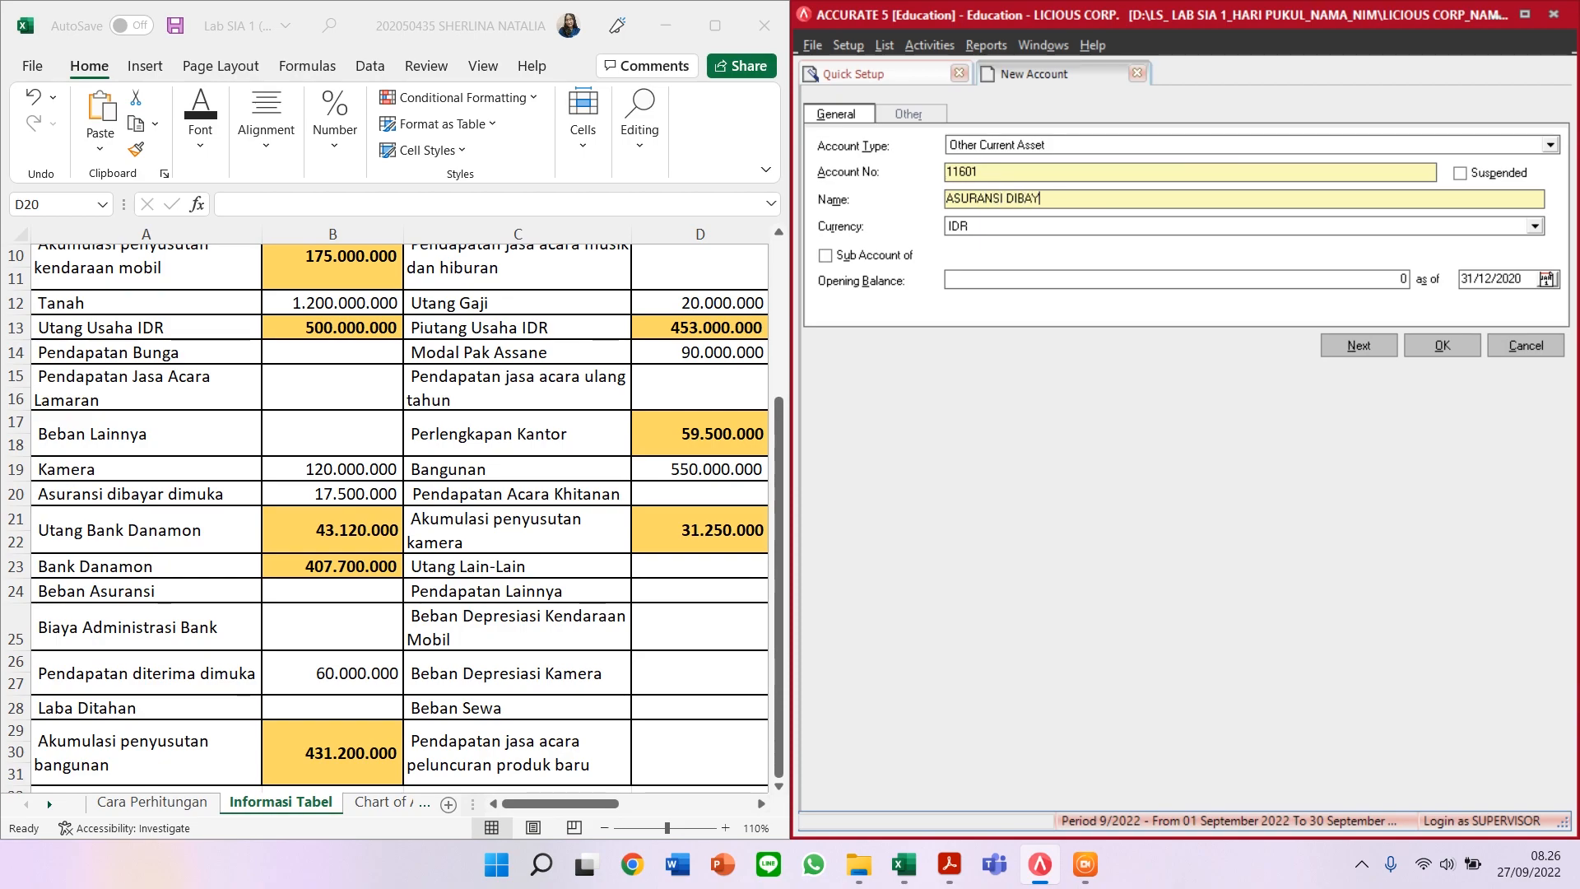
{"action": "type", "text": "AR DIMUKA"}
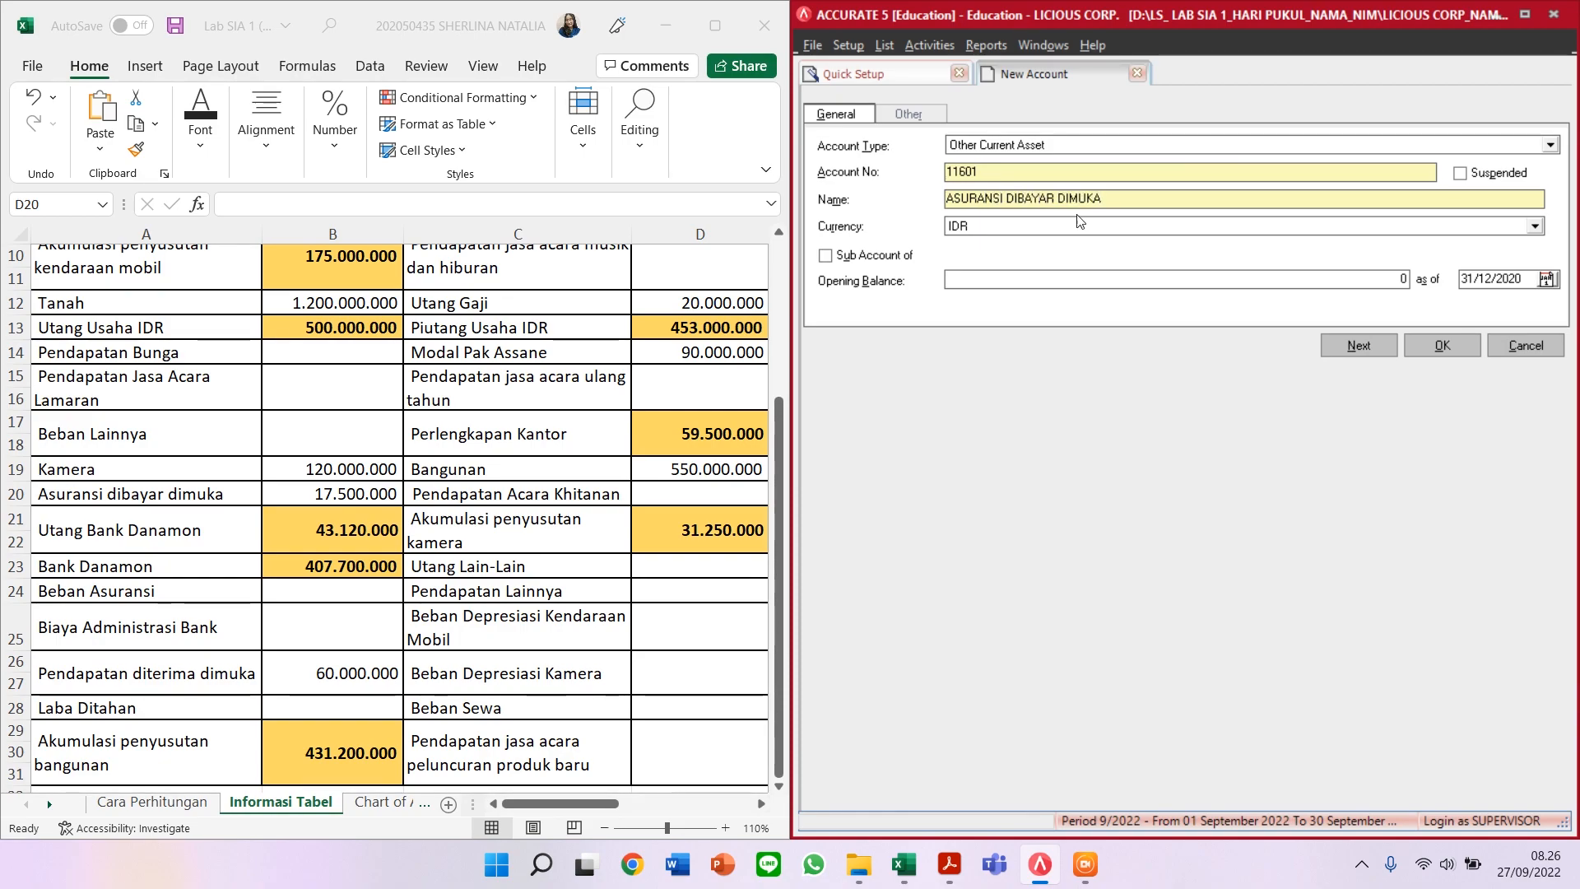
Step: Give it a 17.500.000 opening balance and save, accepting the currency warning
{"action": "left_click", "coordinate": [1142, 278]}
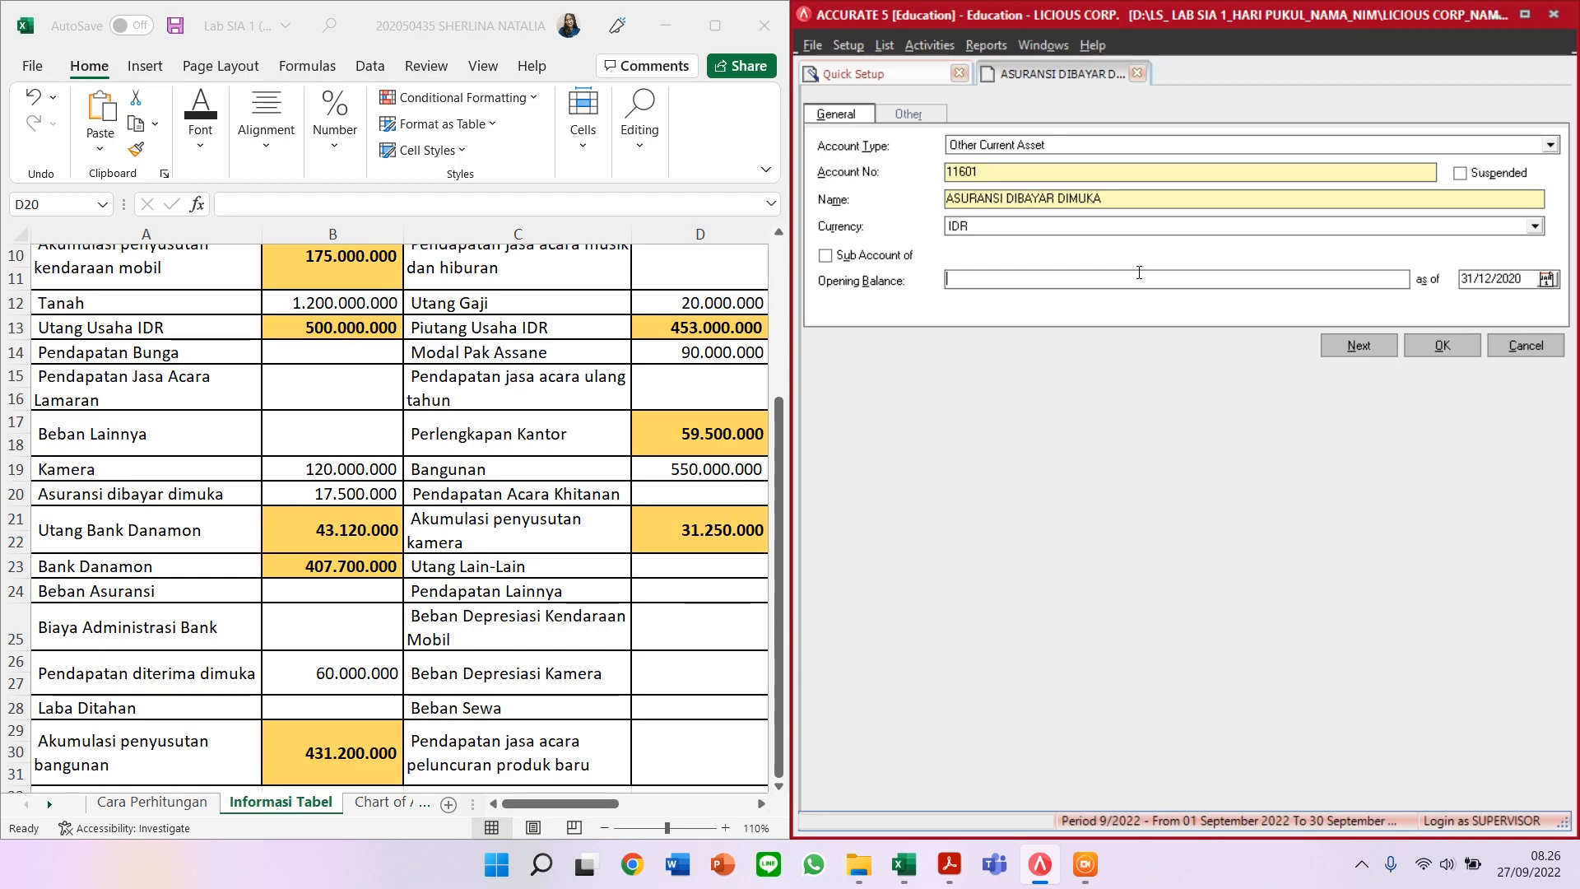
{"action": "type", "text": "17.500."}
{"action": "type", "text": "00000"}
{"action": "key", "text": "Tab"}
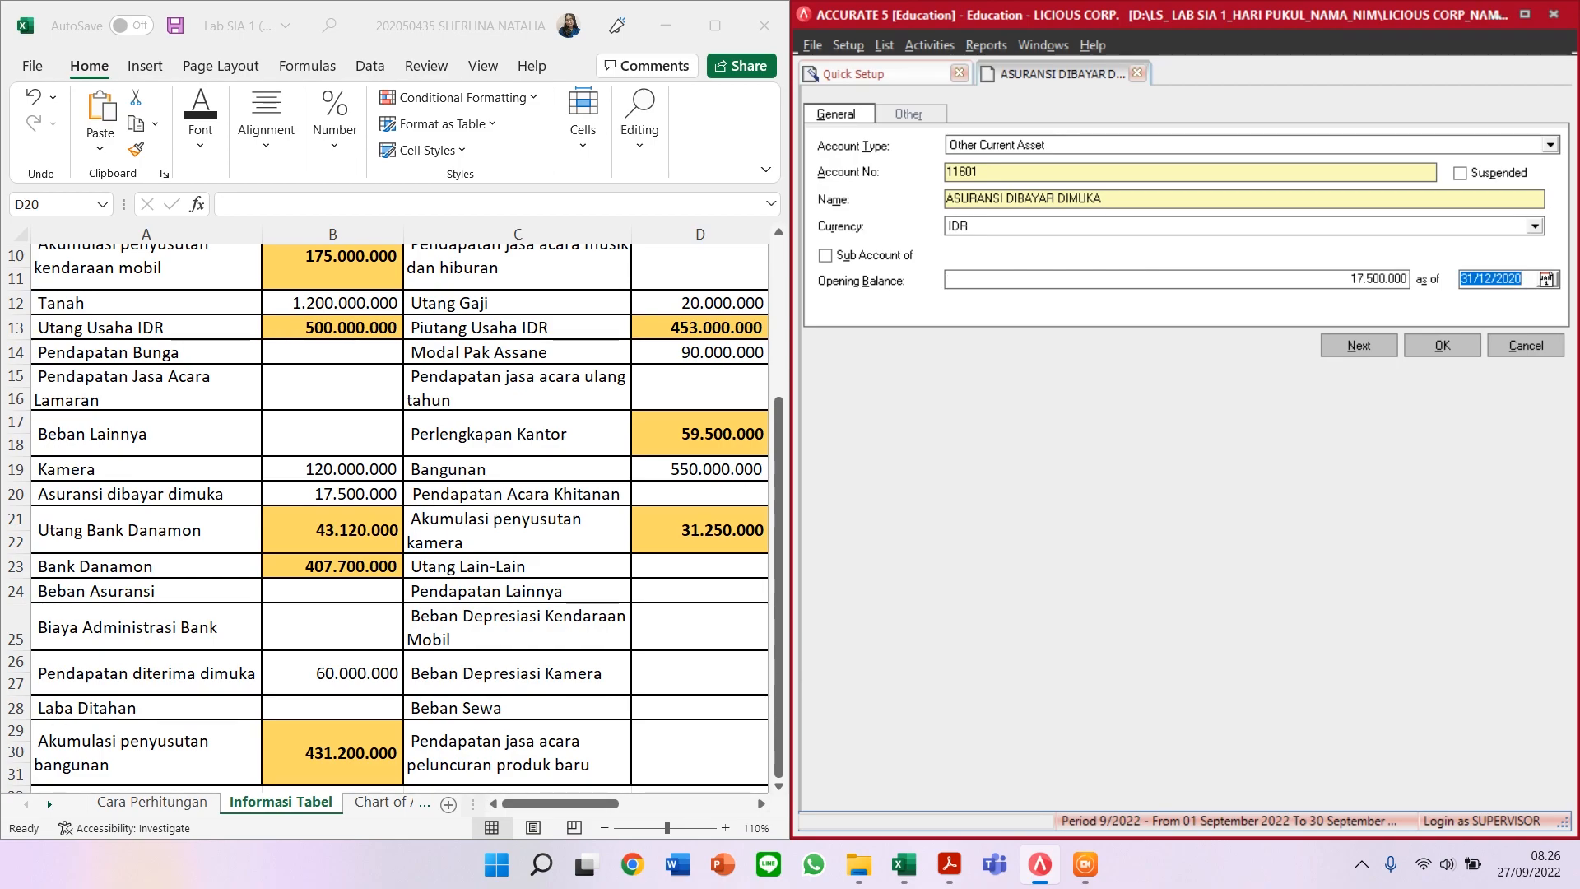
{"action": "left_click", "coordinate": [1375, 349]}
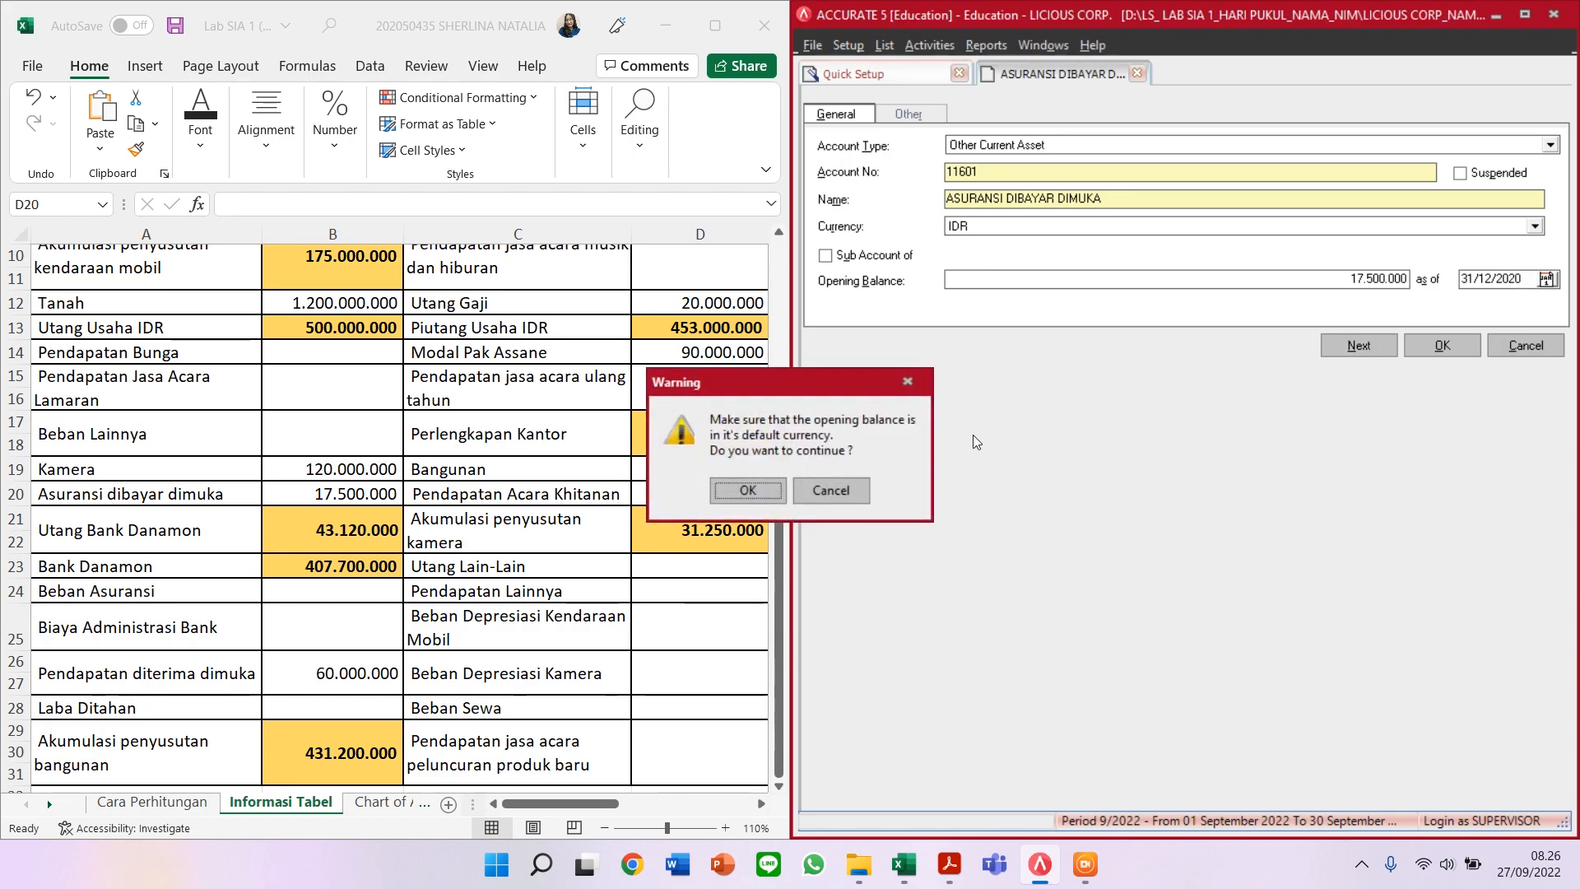
{"action": "left_click", "coordinate": [747, 491]}
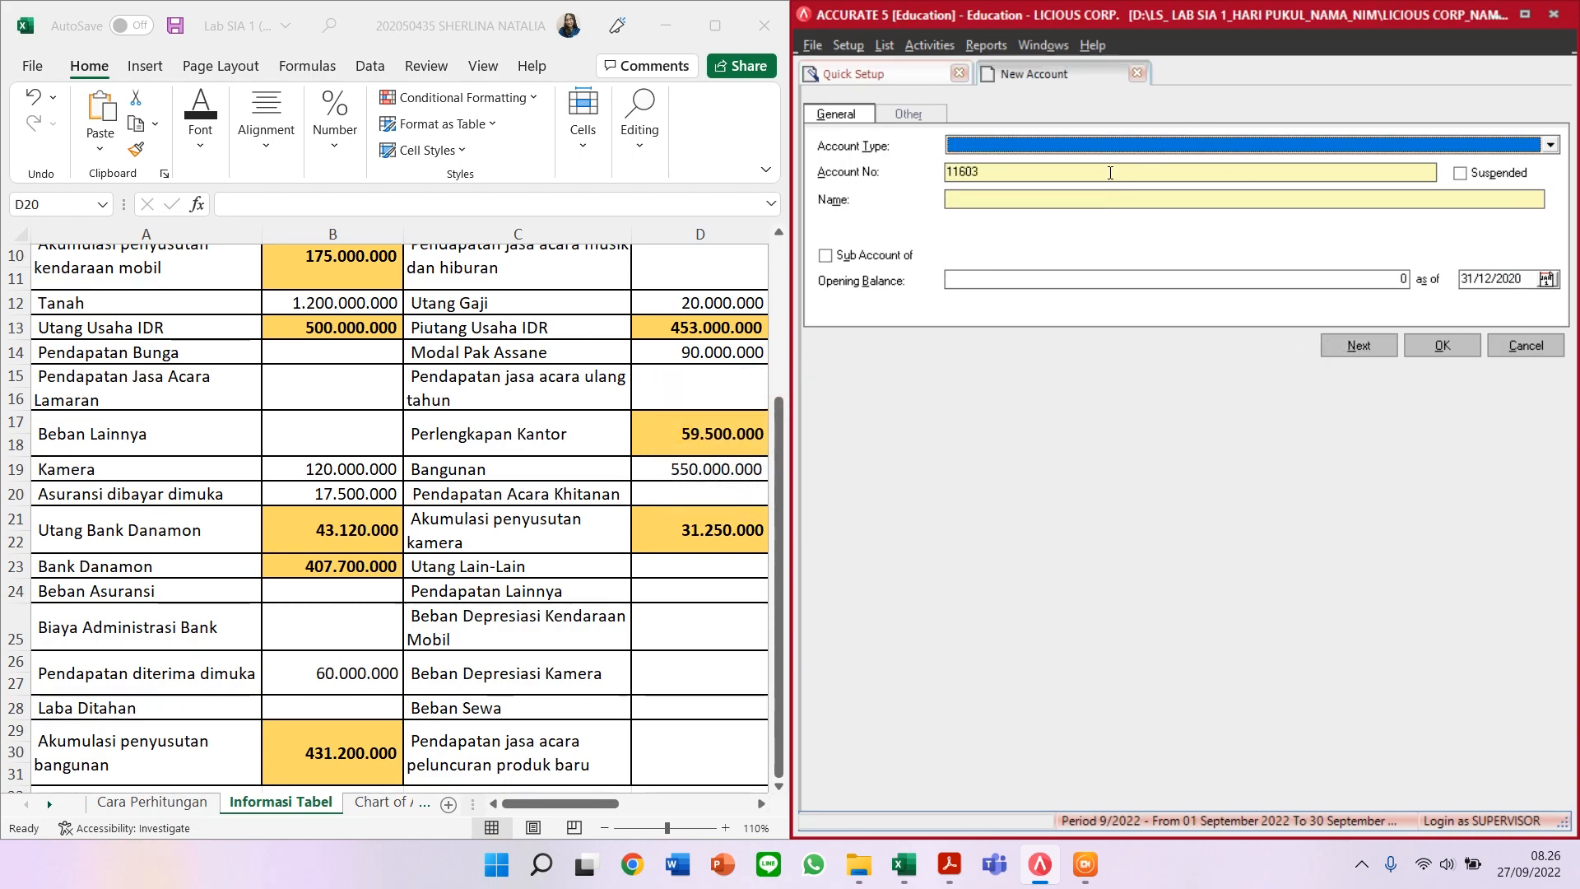
{"action": "left_click", "coordinate": [1115, 148]}
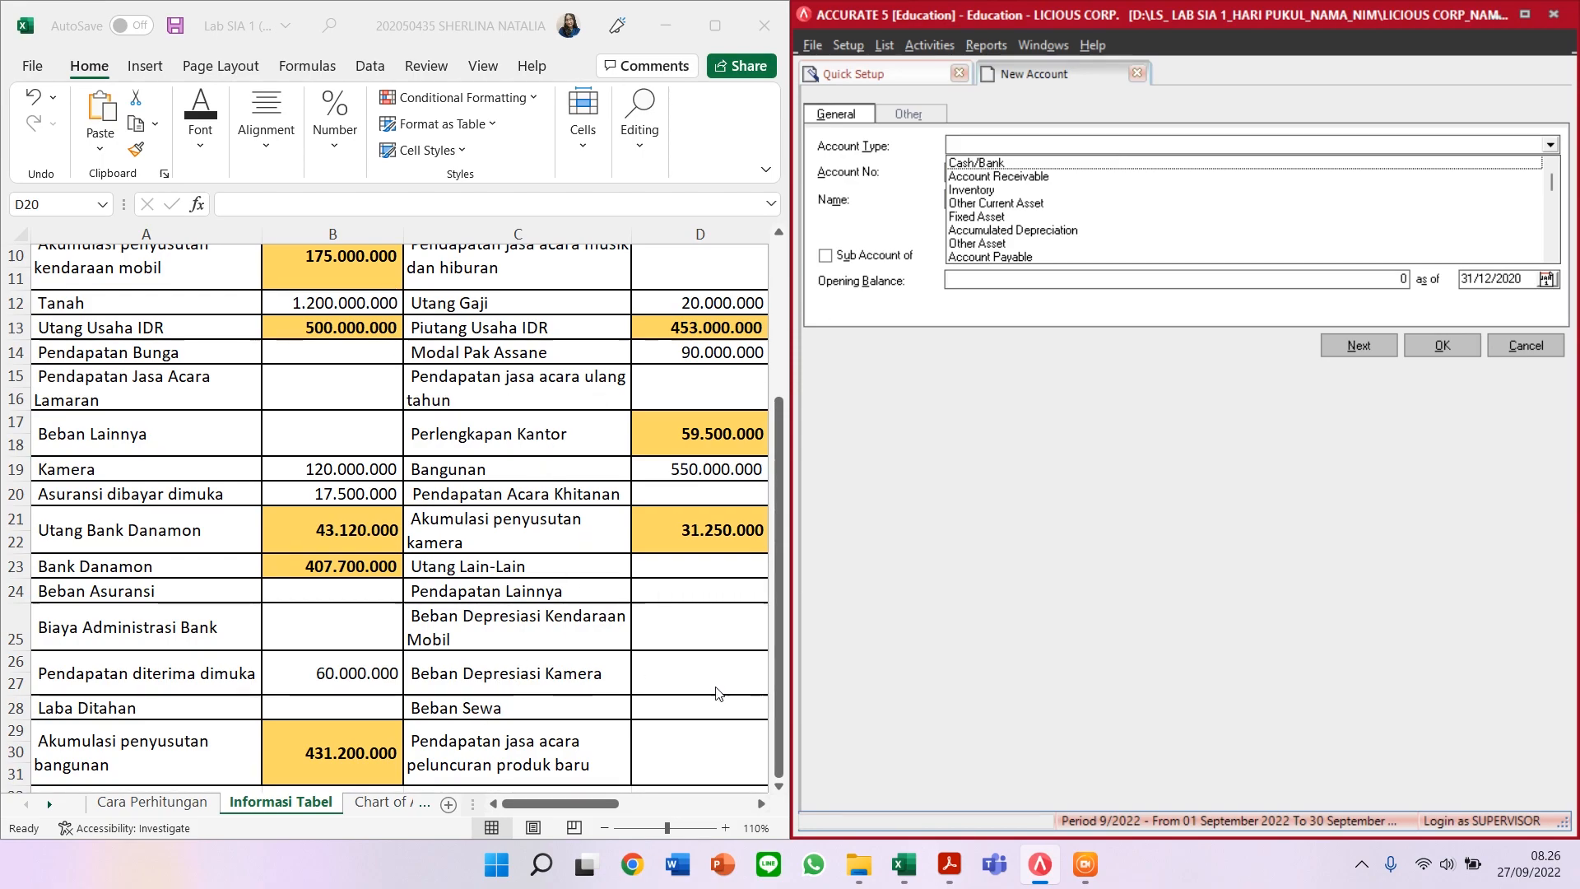
Step: Review the case study PDF's balance table, customer and supplier lists, then return to Accurate
{"action": "left_click", "coordinate": [949, 864]}
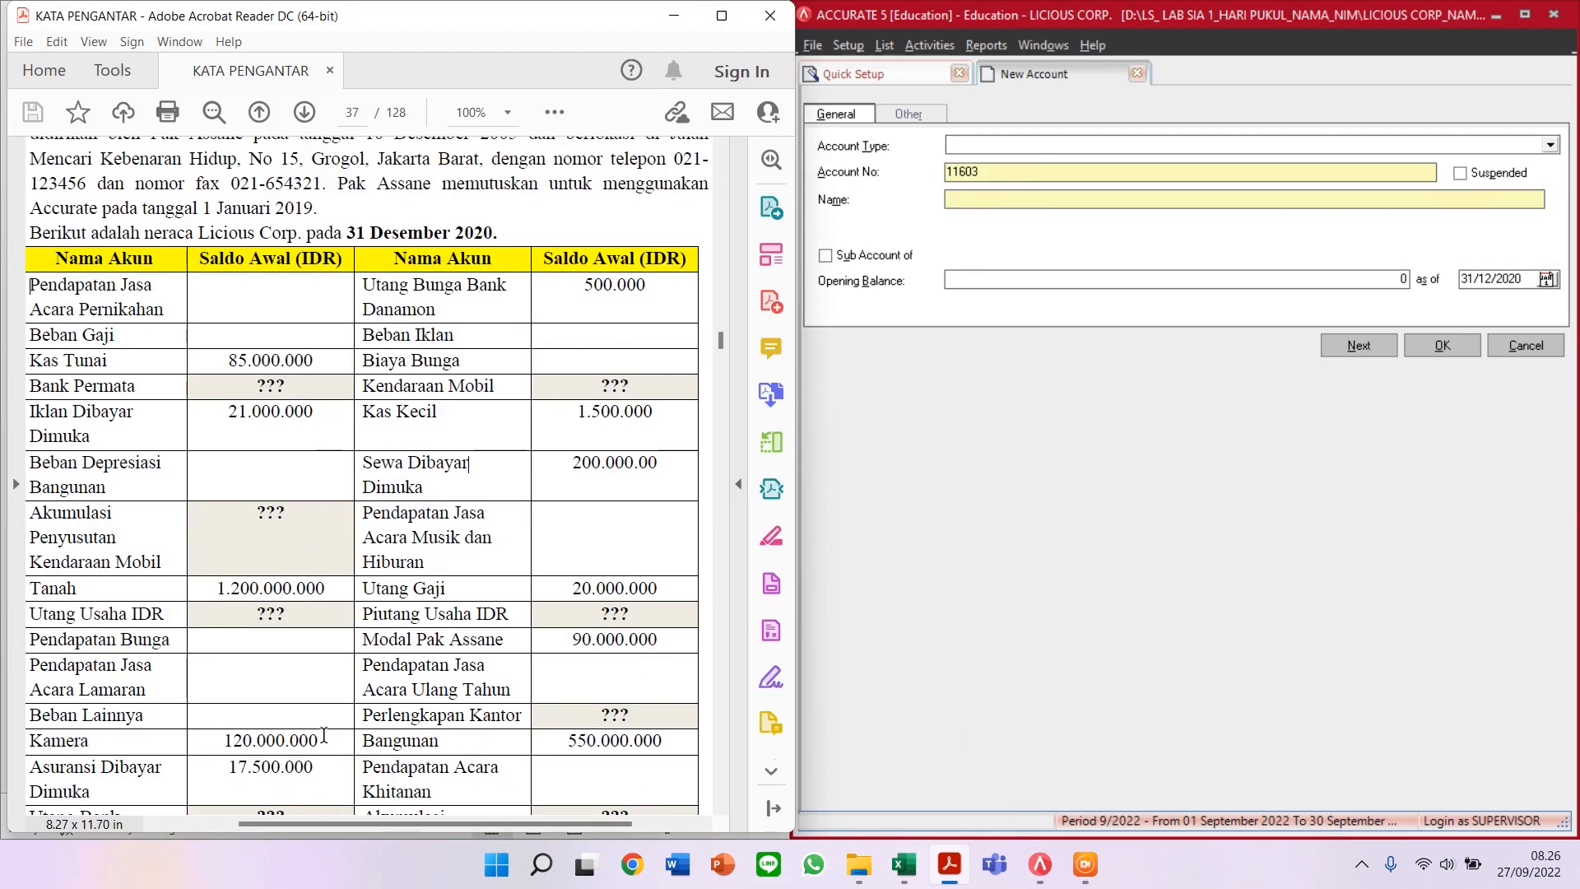
{"action": "scroll", "coordinate": [467, 619], "scroll_direction": "up", "scroll_amount": 3}
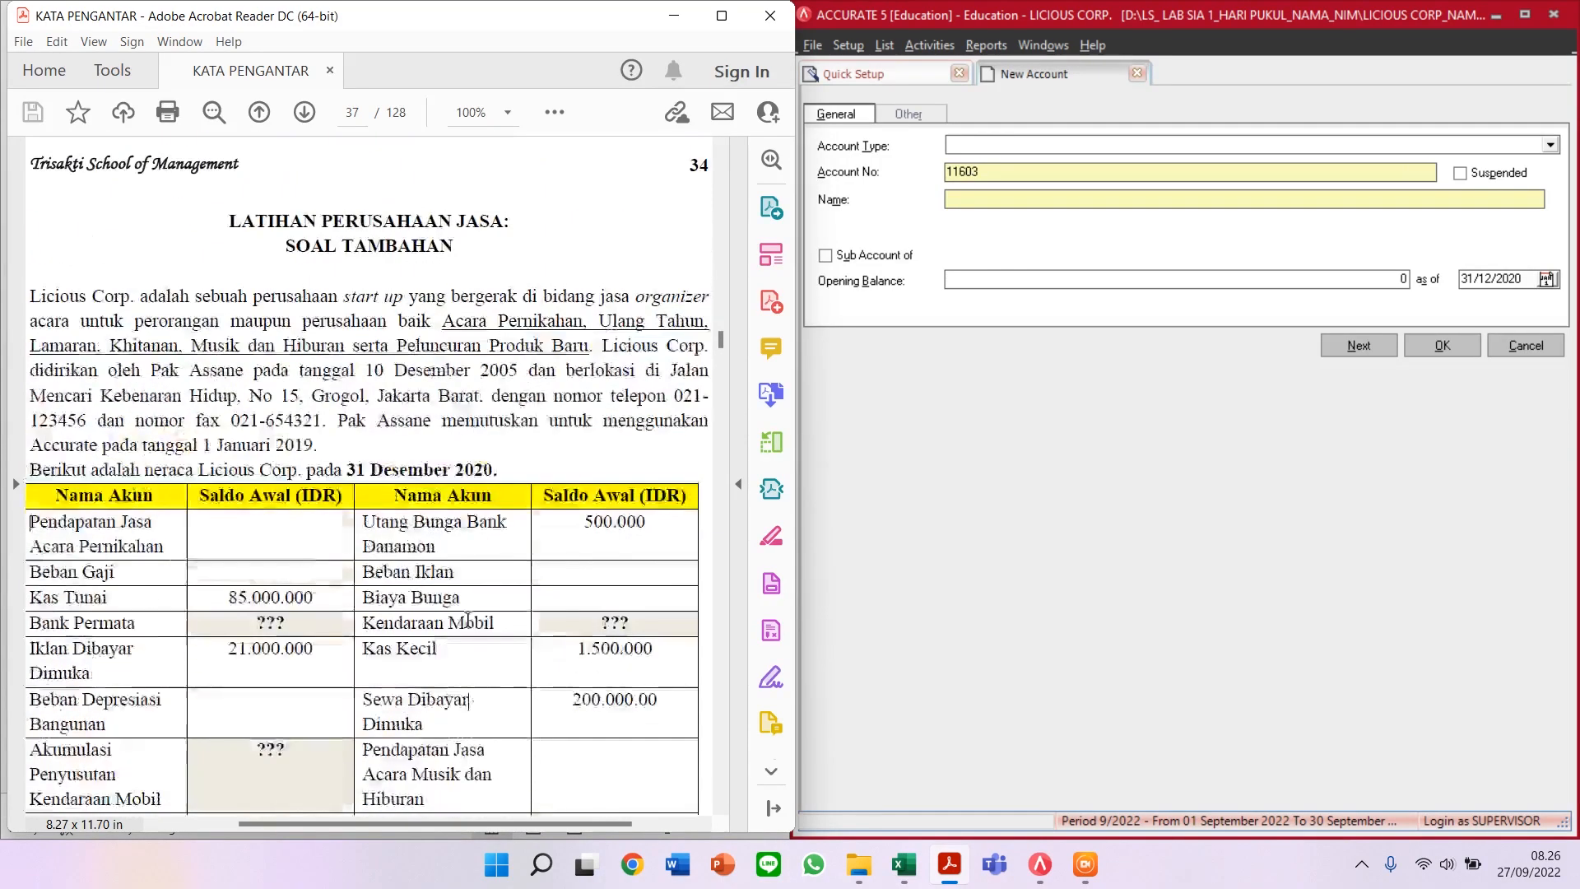
{"action": "scroll", "coordinate": [467, 619], "scroll_direction": "down", "scroll_amount": 4}
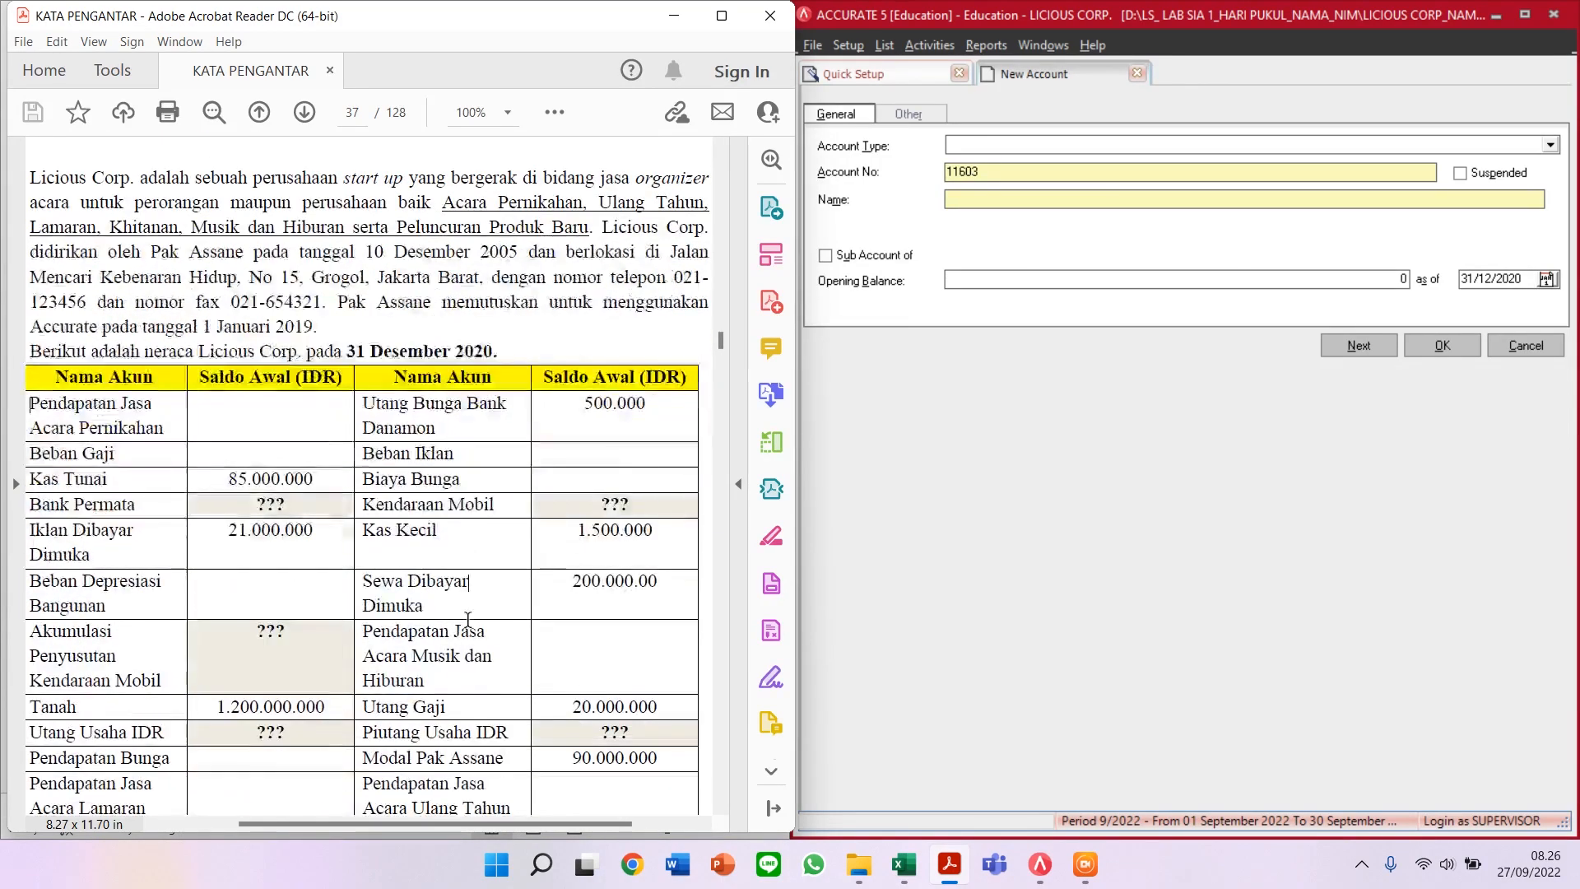
{"action": "scroll", "coordinate": [468, 619], "scroll_direction": "down", "scroll_amount": 8}
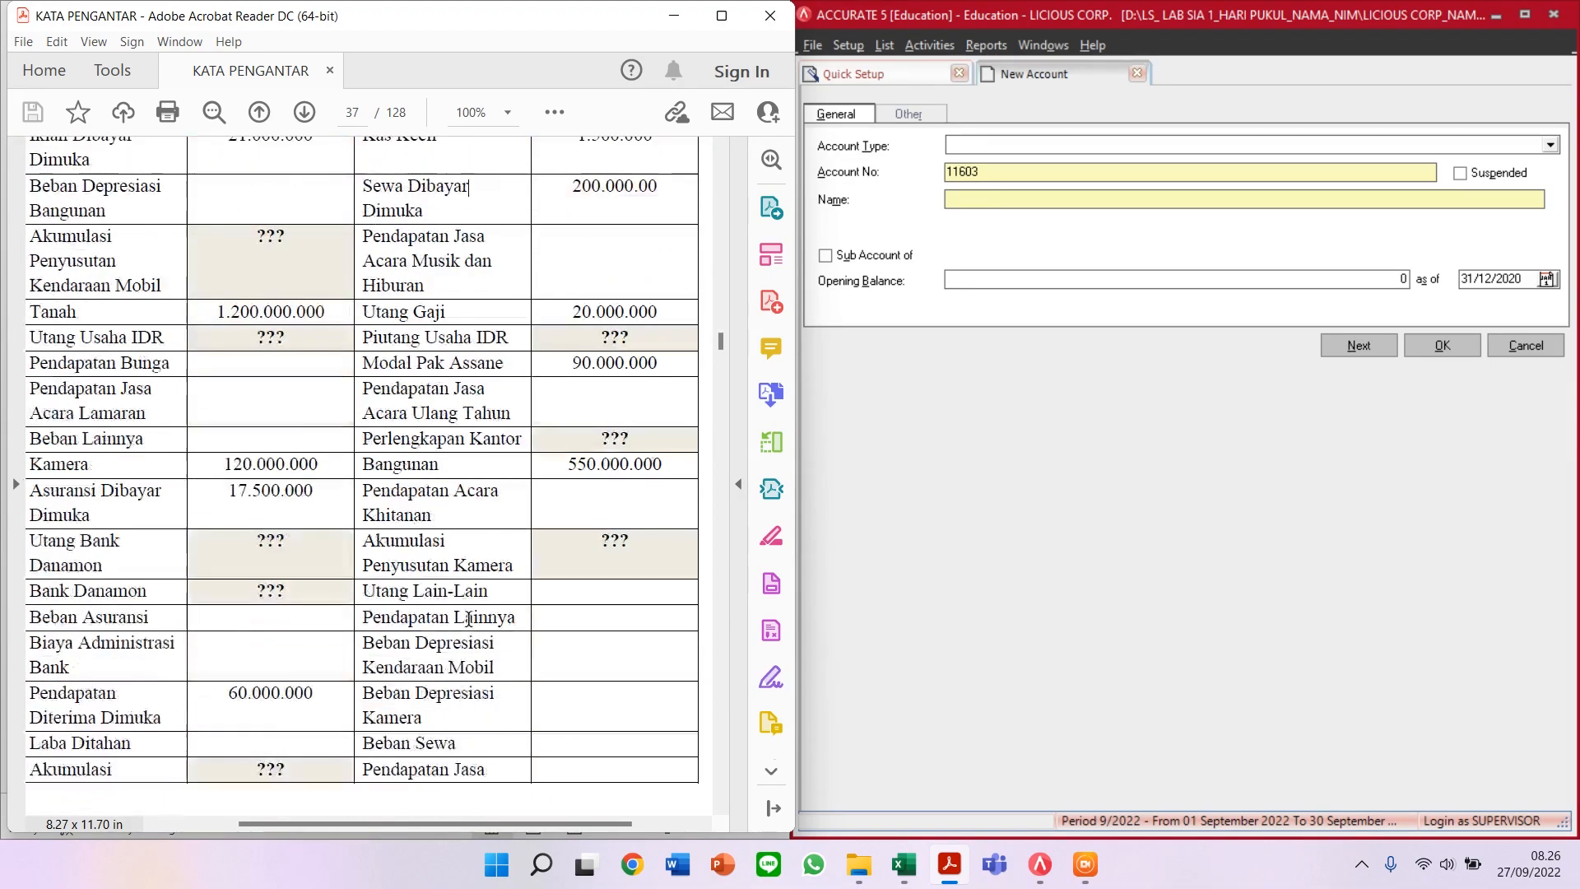
{"action": "scroll", "coordinate": [469, 618], "scroll_direction": "down", "scroll_amount": 7}
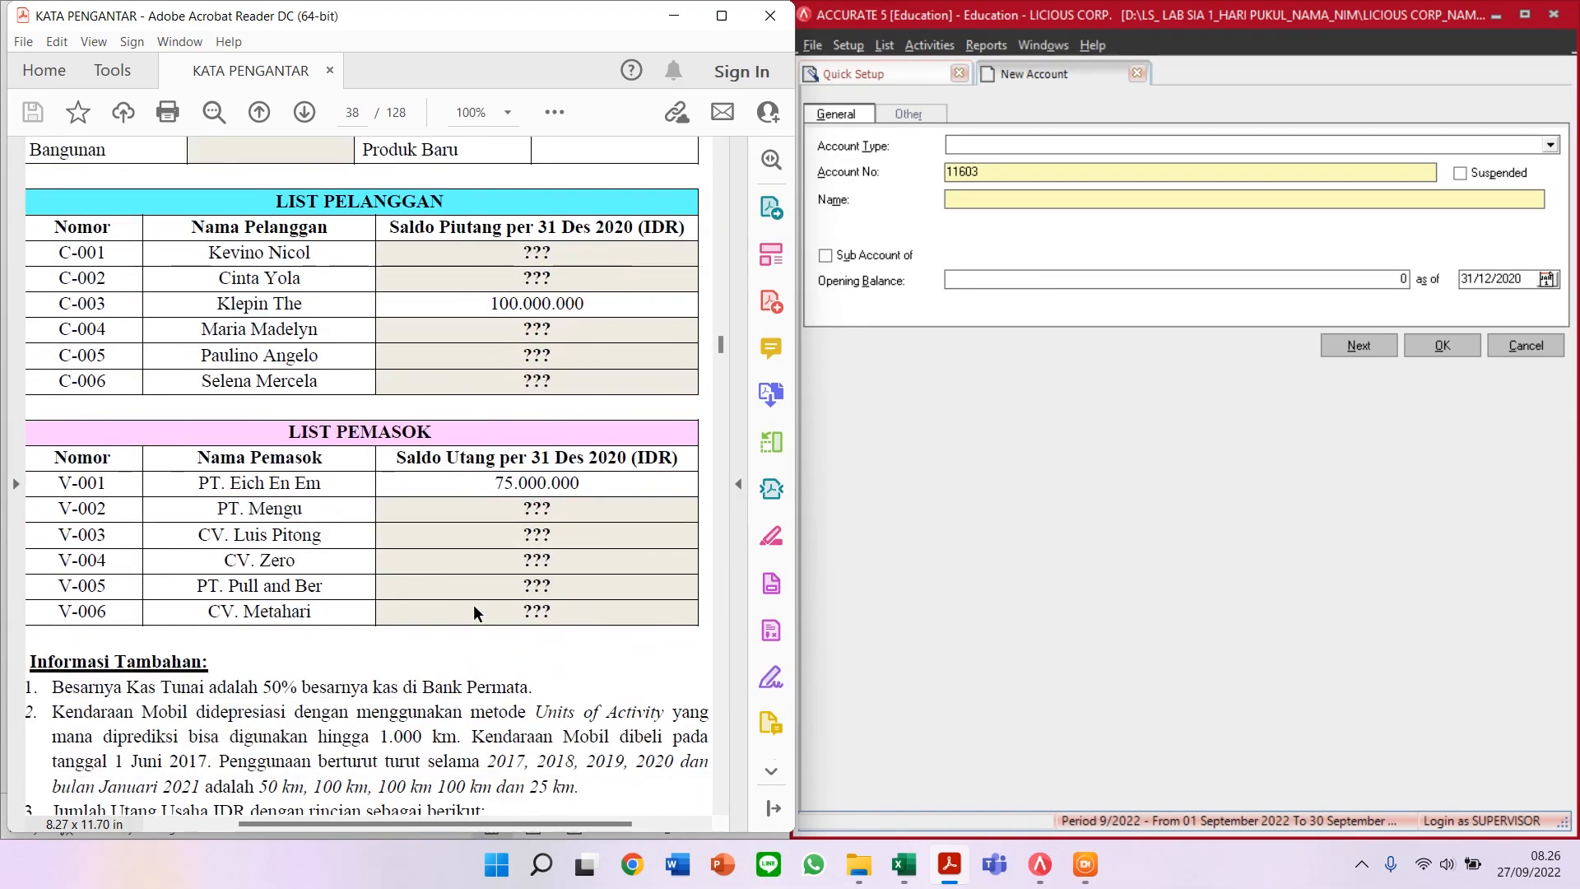
{"action": "scroll", "coordinate": [474, 613], "scroll_direction": "down", "scroll_amount": 10}
{"action": "scroll", "coordinate": [473, 603], "scroll_direction": "down", "scroll_amount": 6}
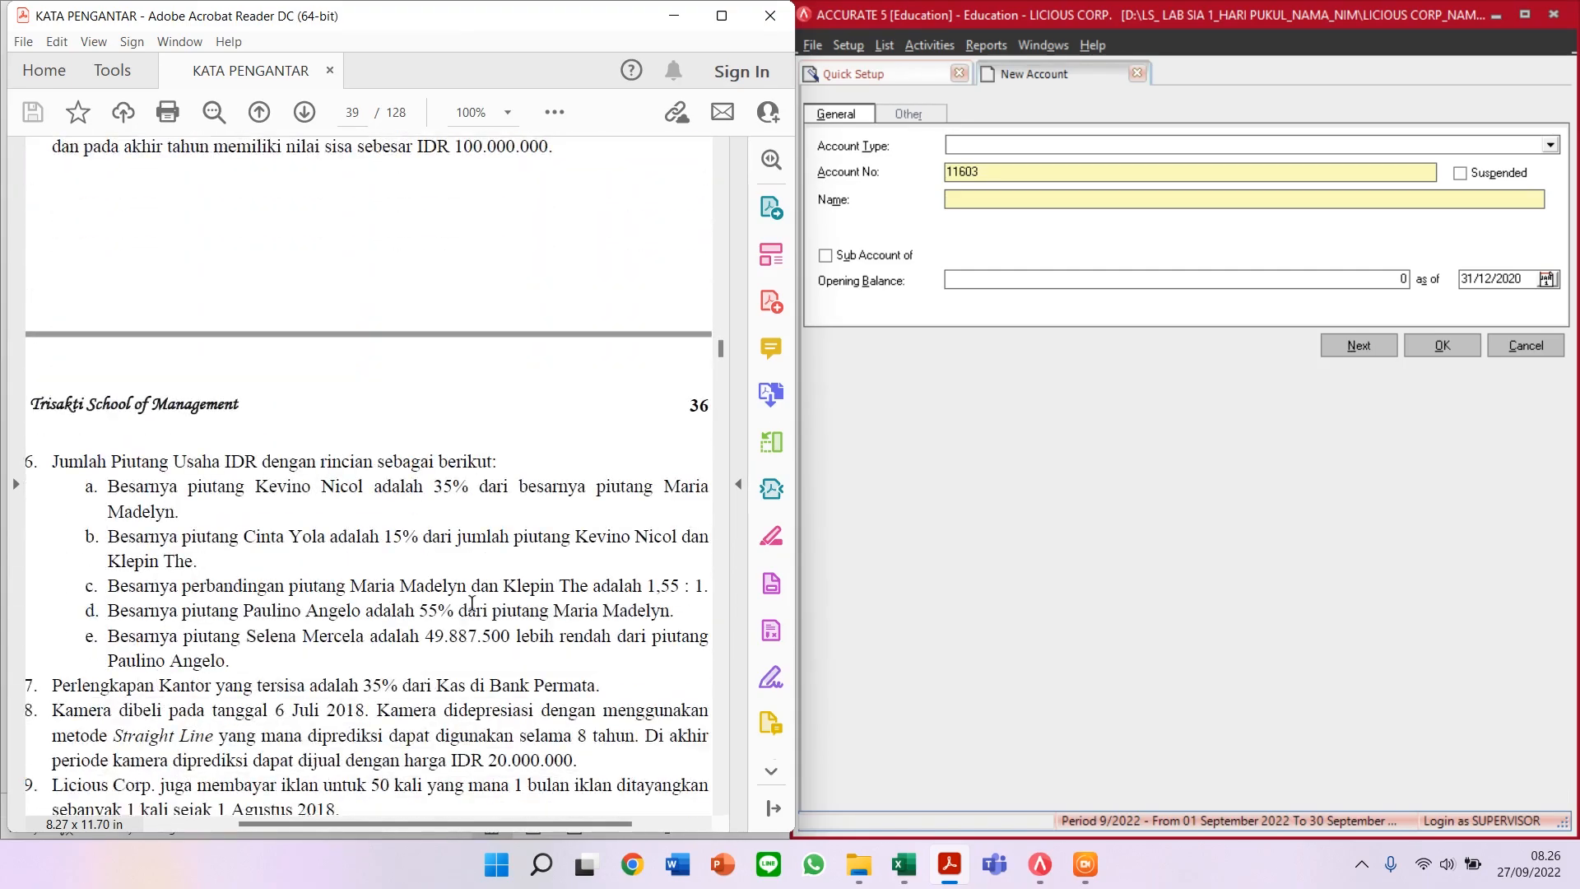
{"action": "scroll", "coordinate": [472, 604], "scroll_direction": "up", "scroll_amount": 17}
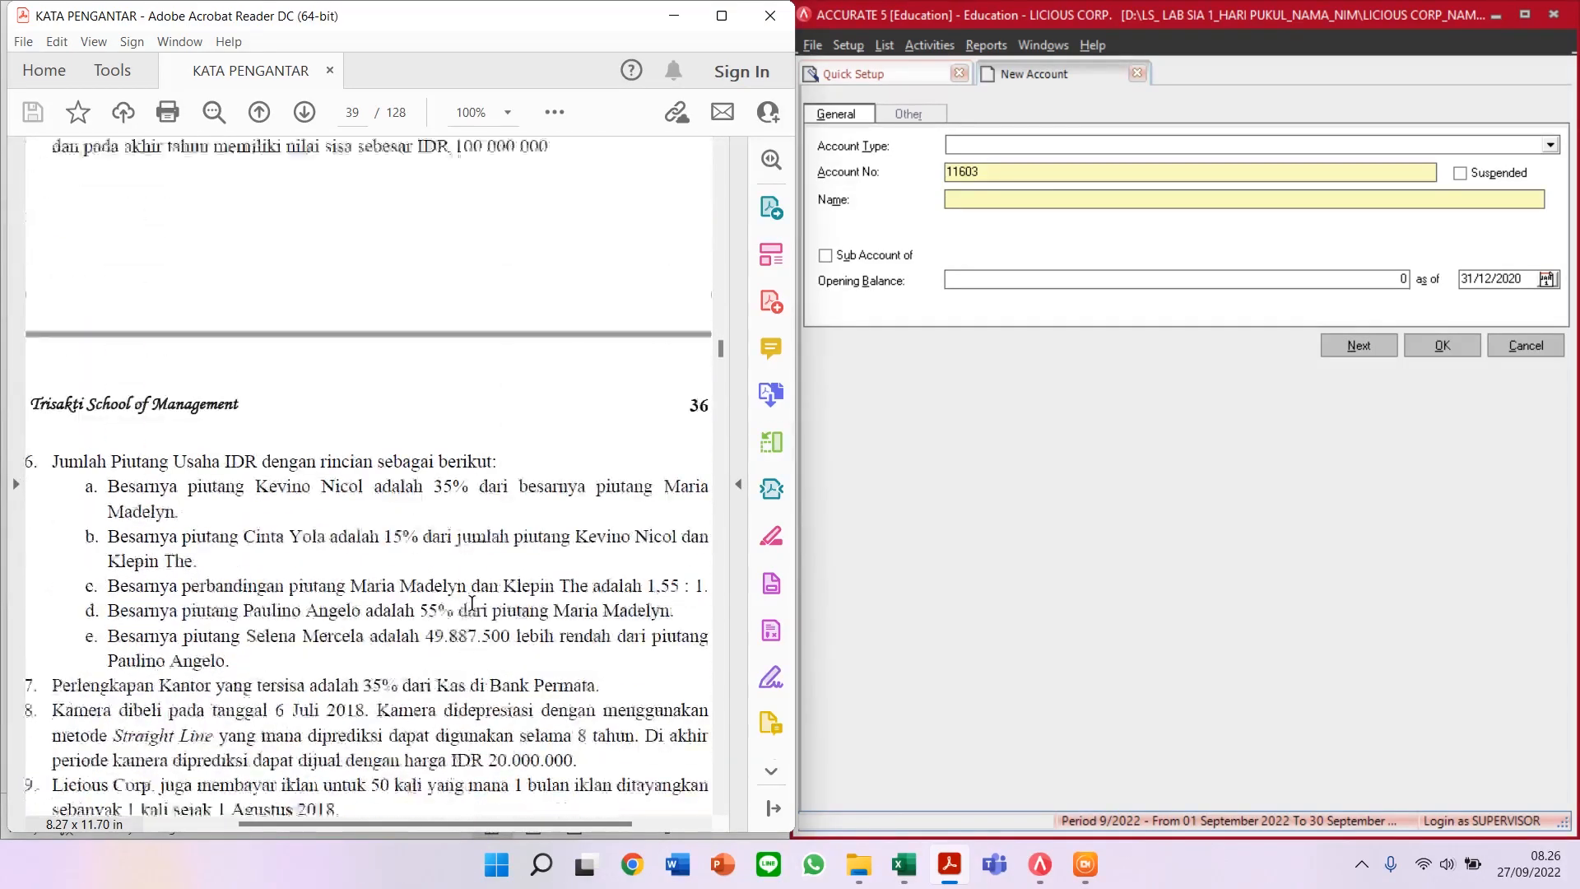
{"action": "scroll", "coordinate": [462, 605], "scroll_direction": "up", "scroll_amount": 18}
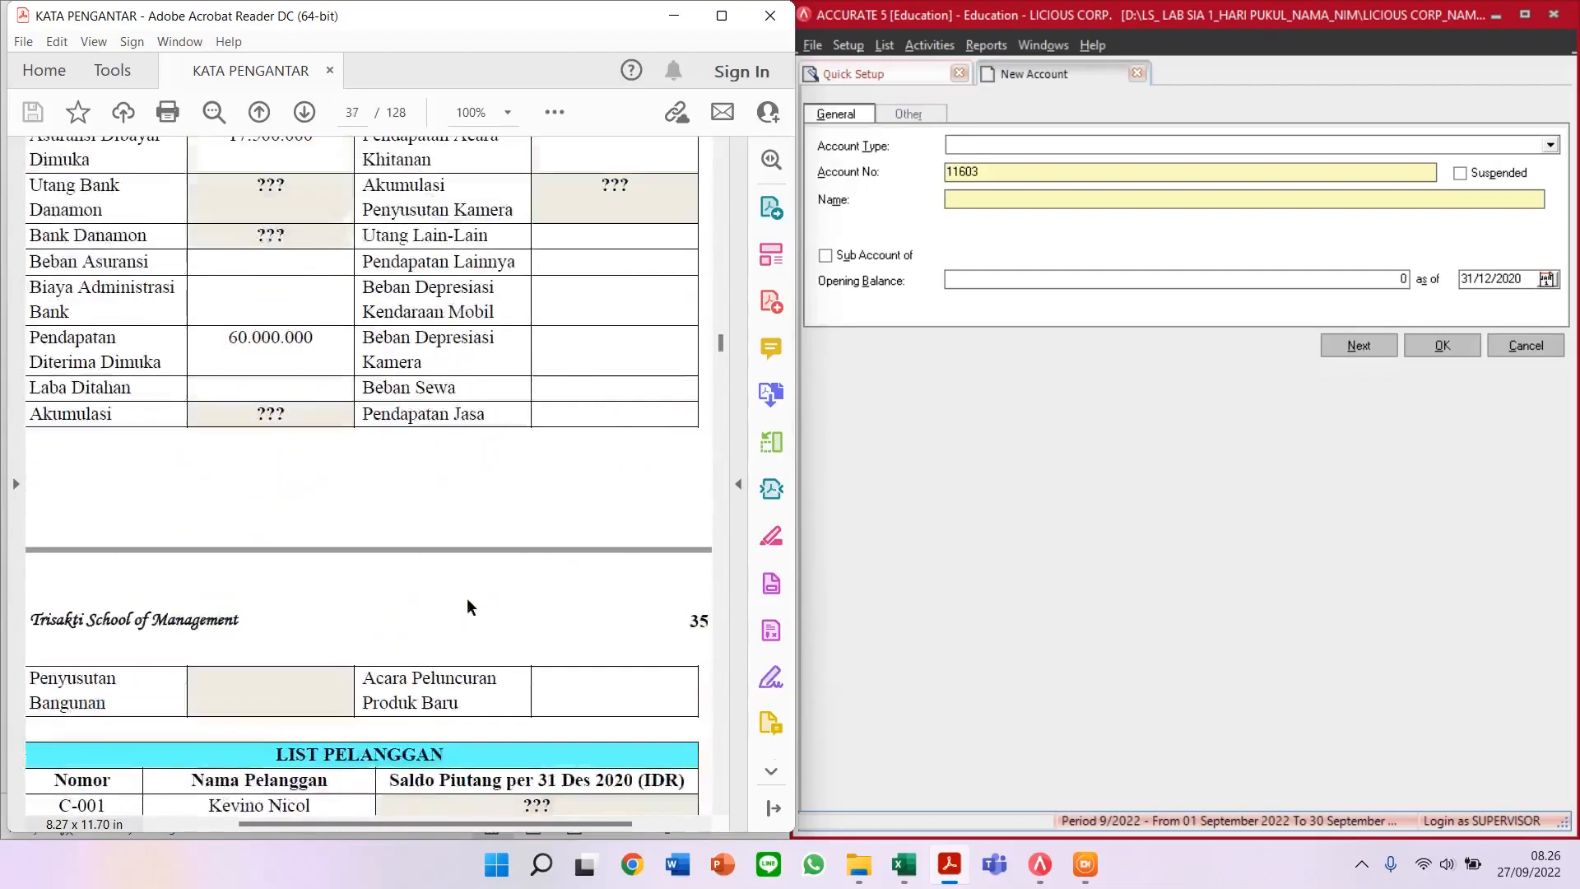
{"action": "scroll", "coordinate": [475, 600], "scroll_direction": "down", "scroll_amount": 3}
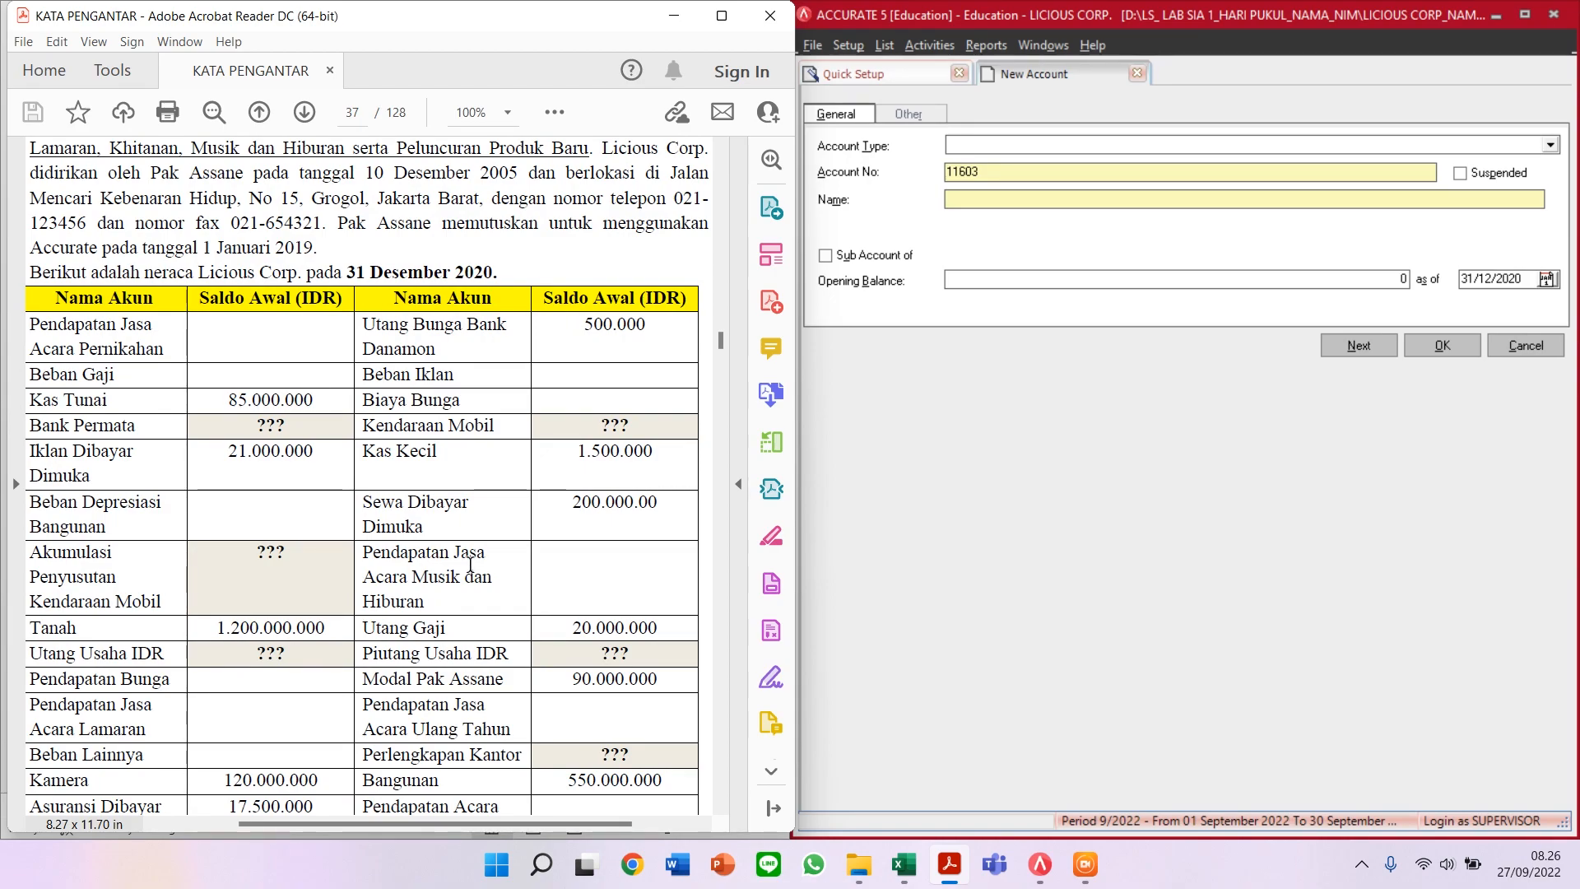
{"action": "scroll", "coordinate": [471, 565], "scroll_direction": "up", "scroll_amount": 1}
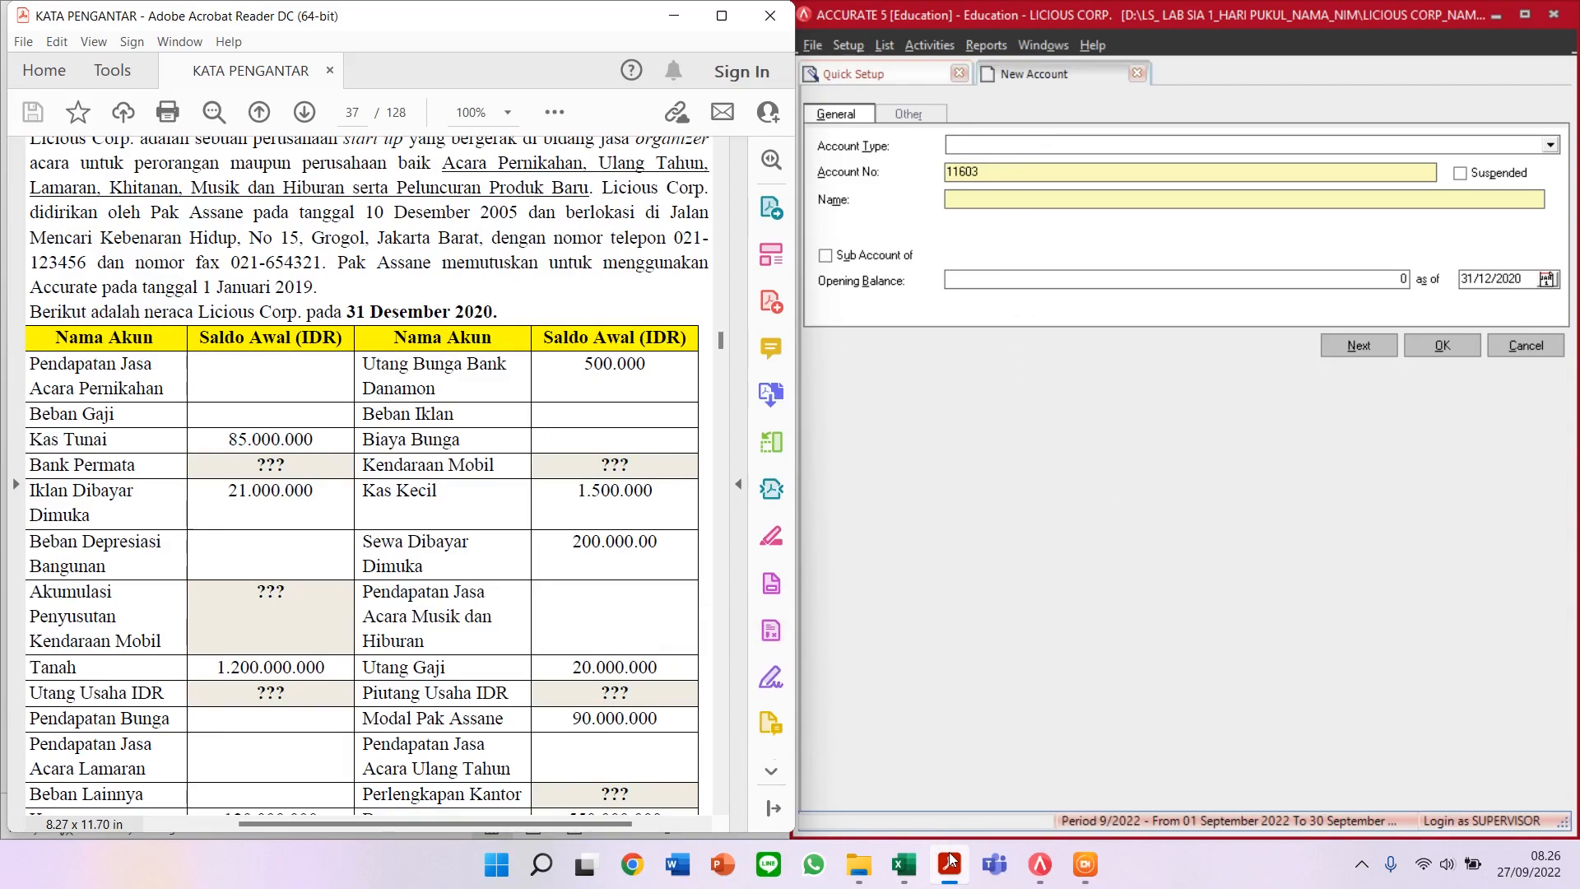
{"action": "mouse_move", "coordinate": [953, 860]}
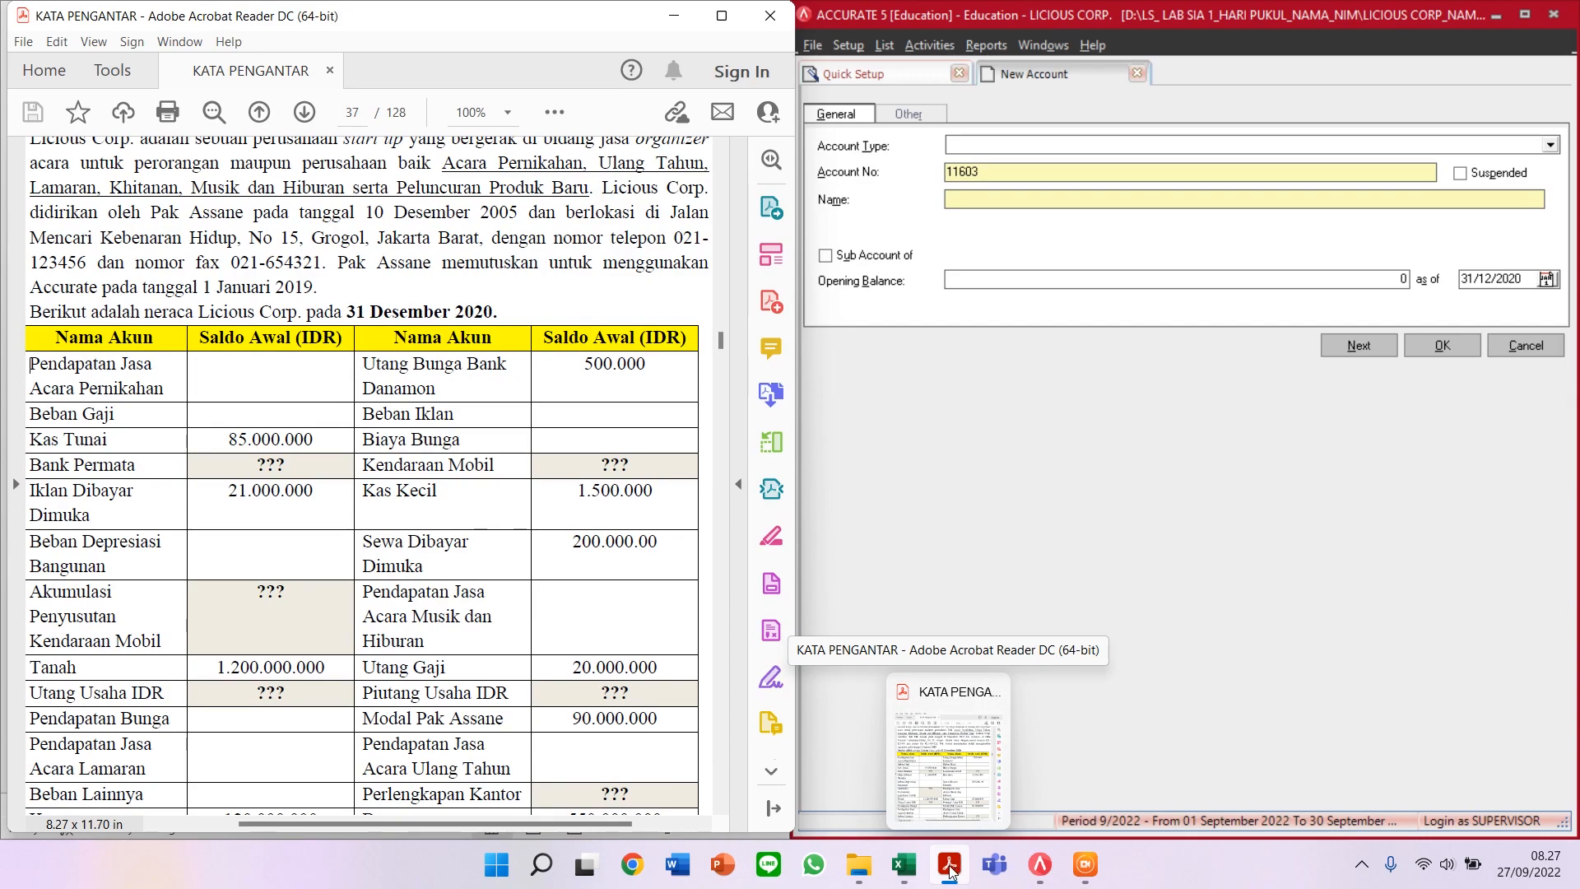
{"action": "left_click", "coordinate": [950, 871]}
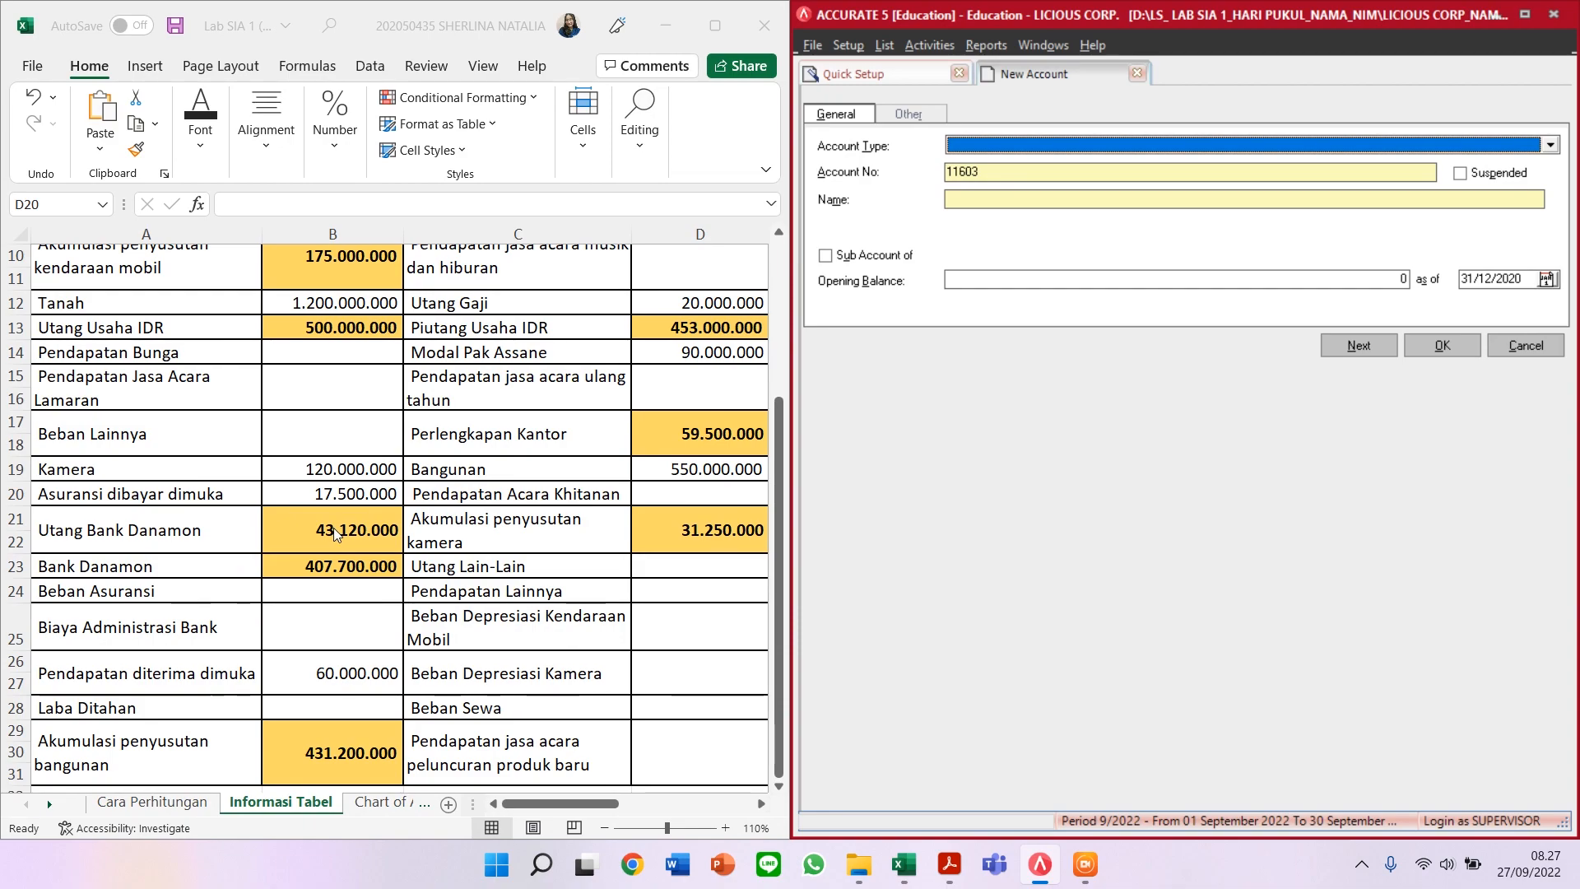
Step: Start a Long Term Liability account 22001 named 'UTANG BANK DANAMON'
{"action": "scroll", "coordinate": [336, 534], "scroll_direction": "down", "scroll_amount": 1}
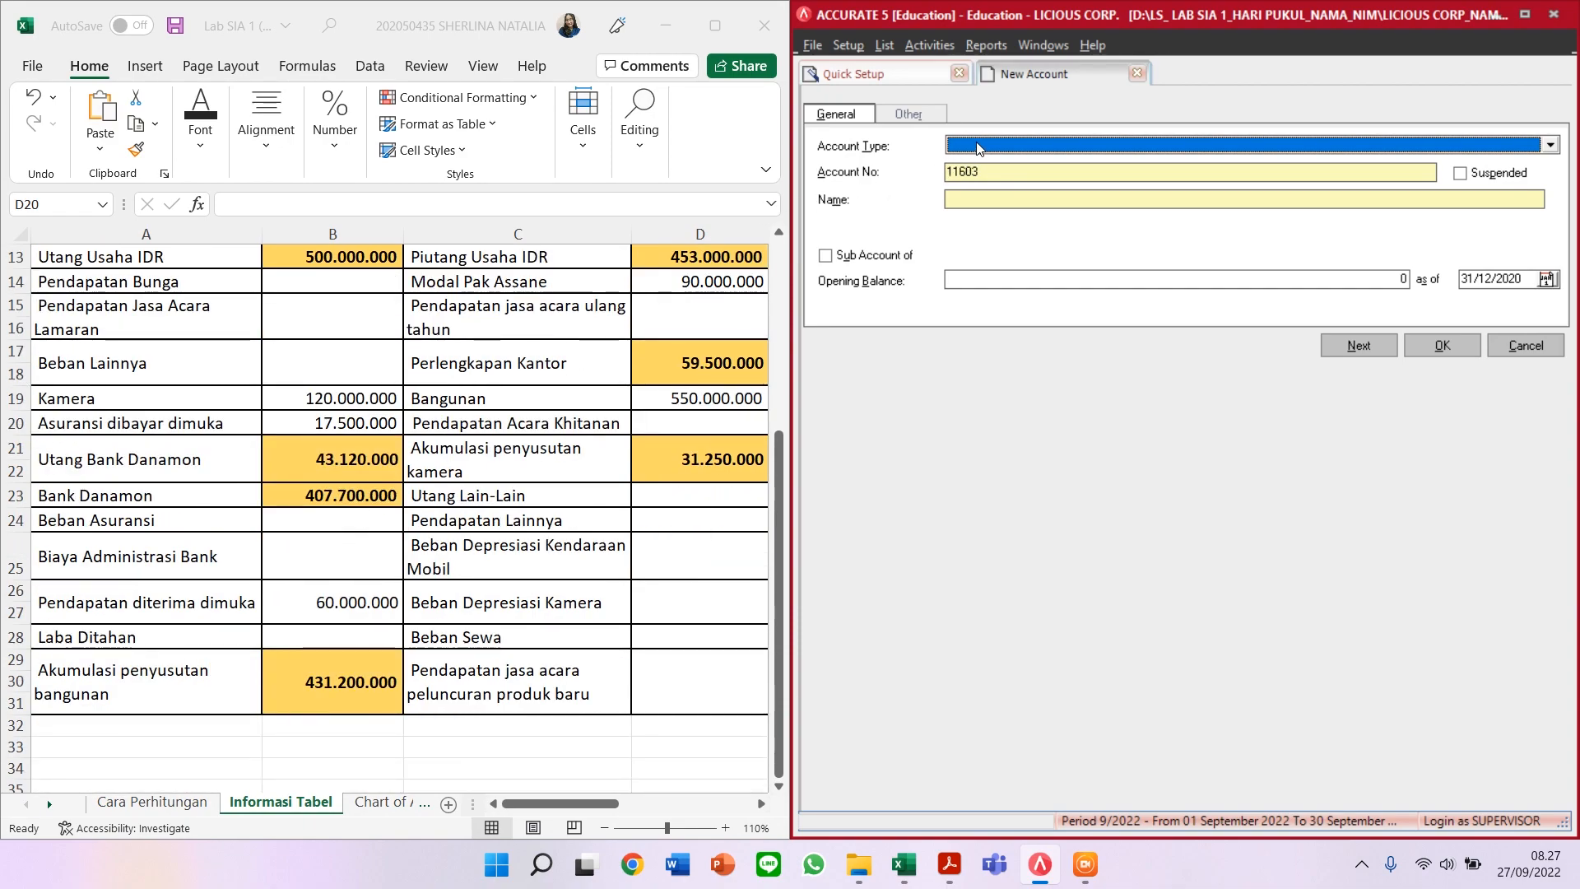
{"action": "type", "text": "Long"}
{"action": "key", "text": "Return"}
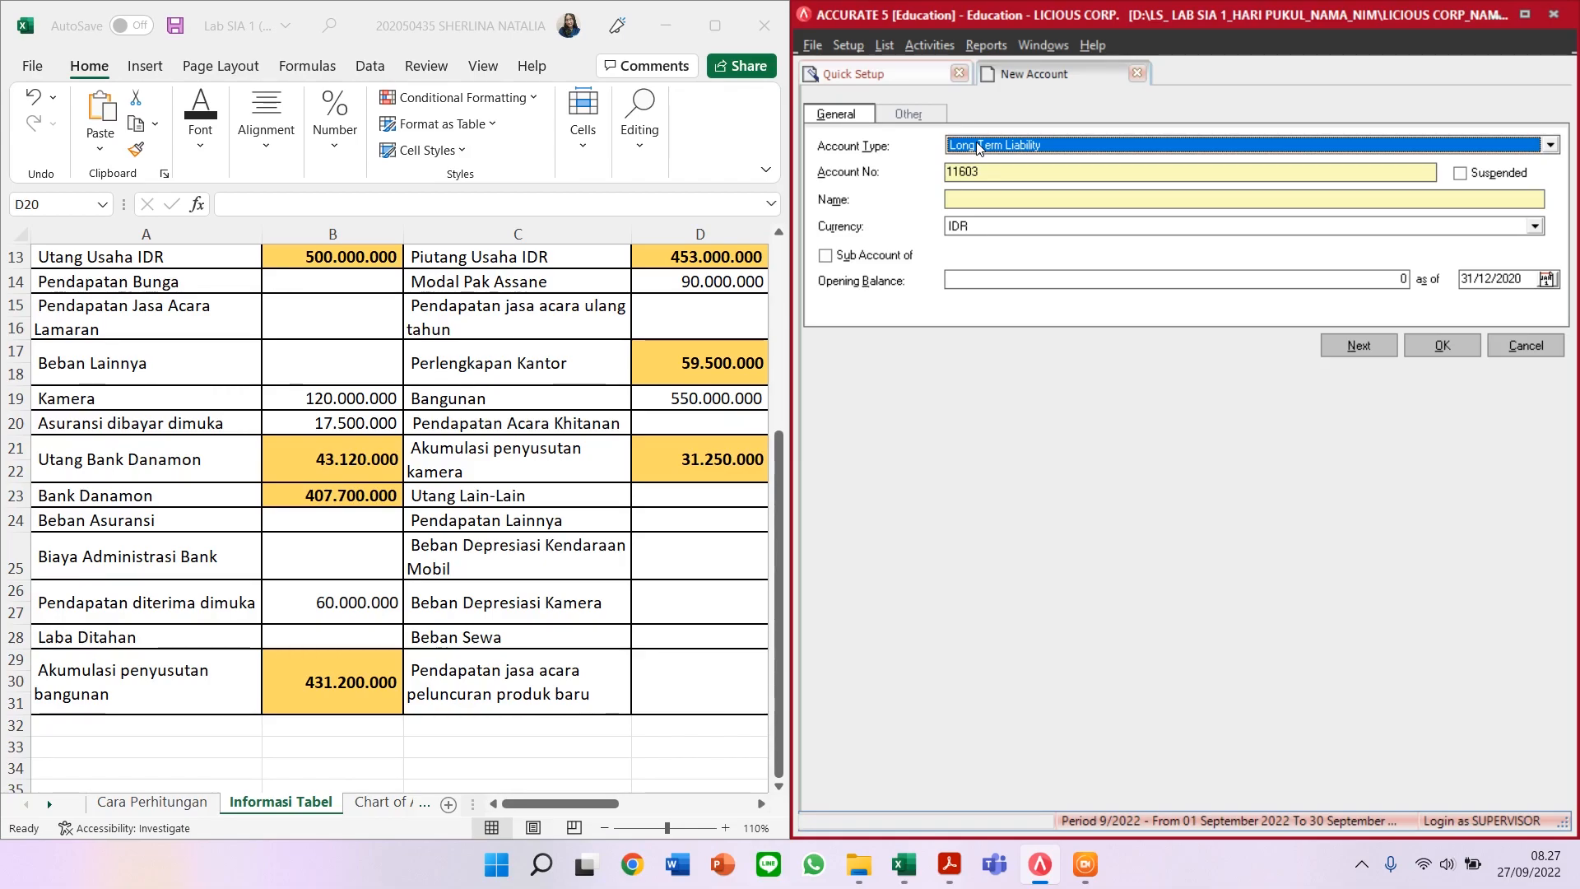
{"action": "key", "text": "Tab"}
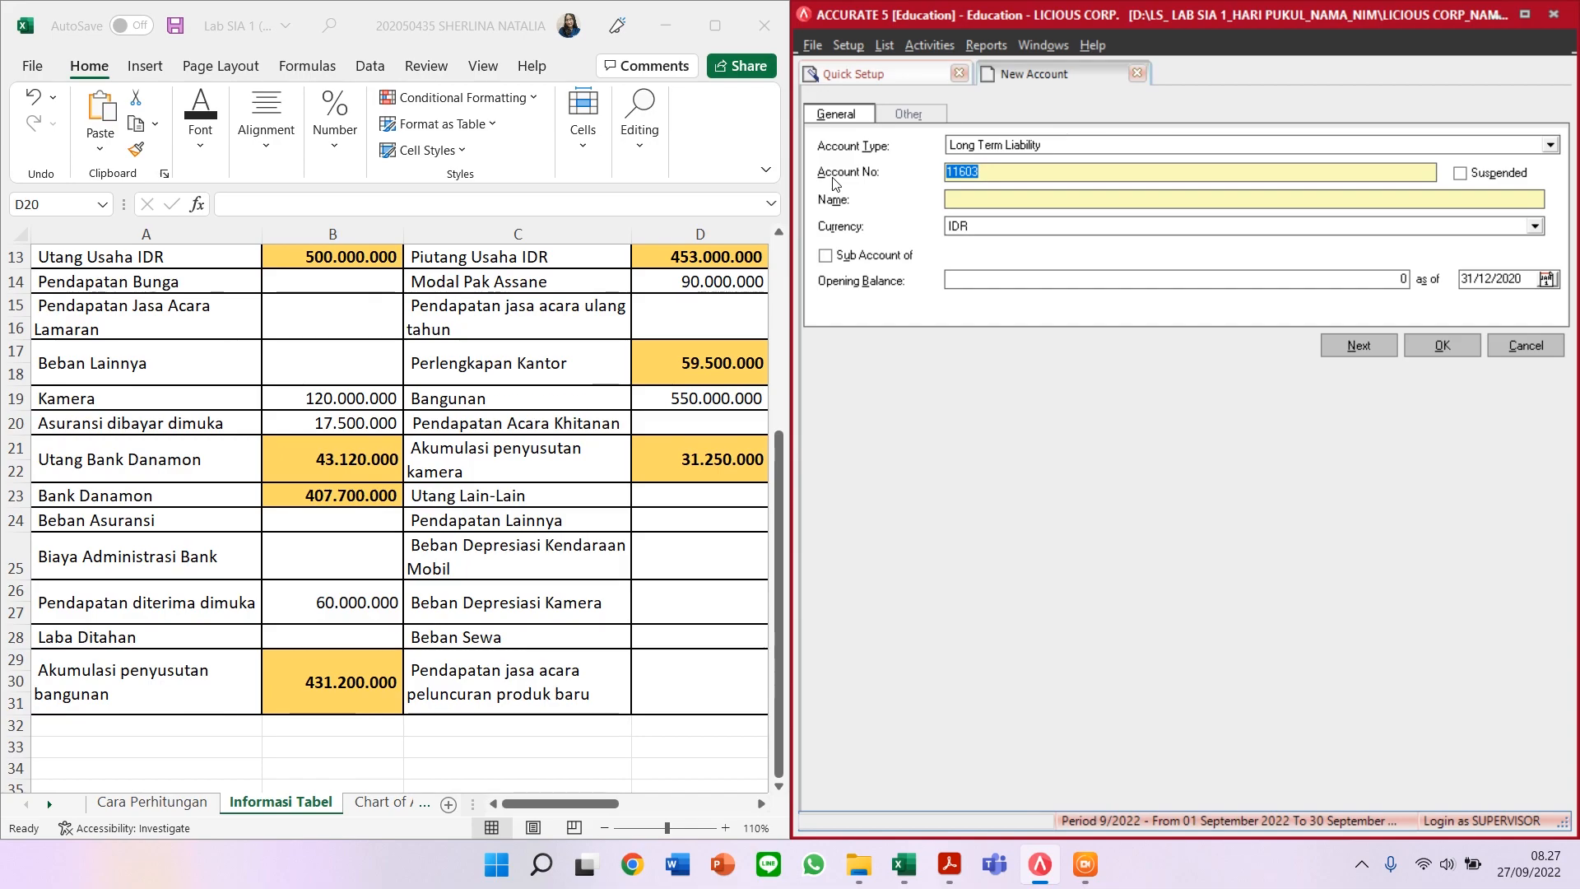
{"action": "type", "text": "22001"}
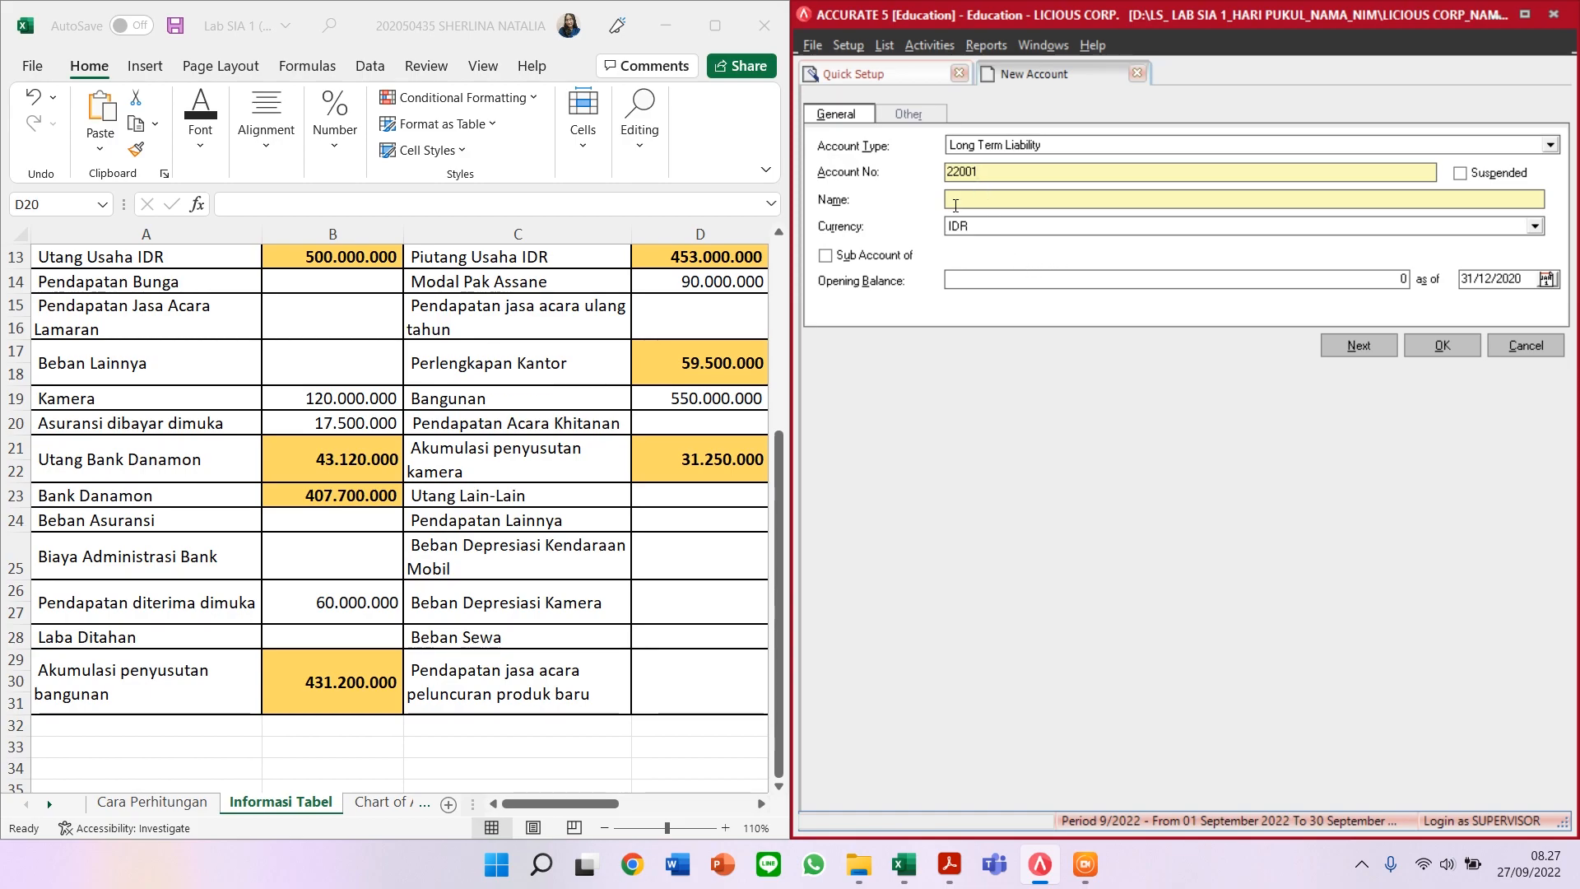
{"action": "type", "text": "UTANG BANK DANAMON"}
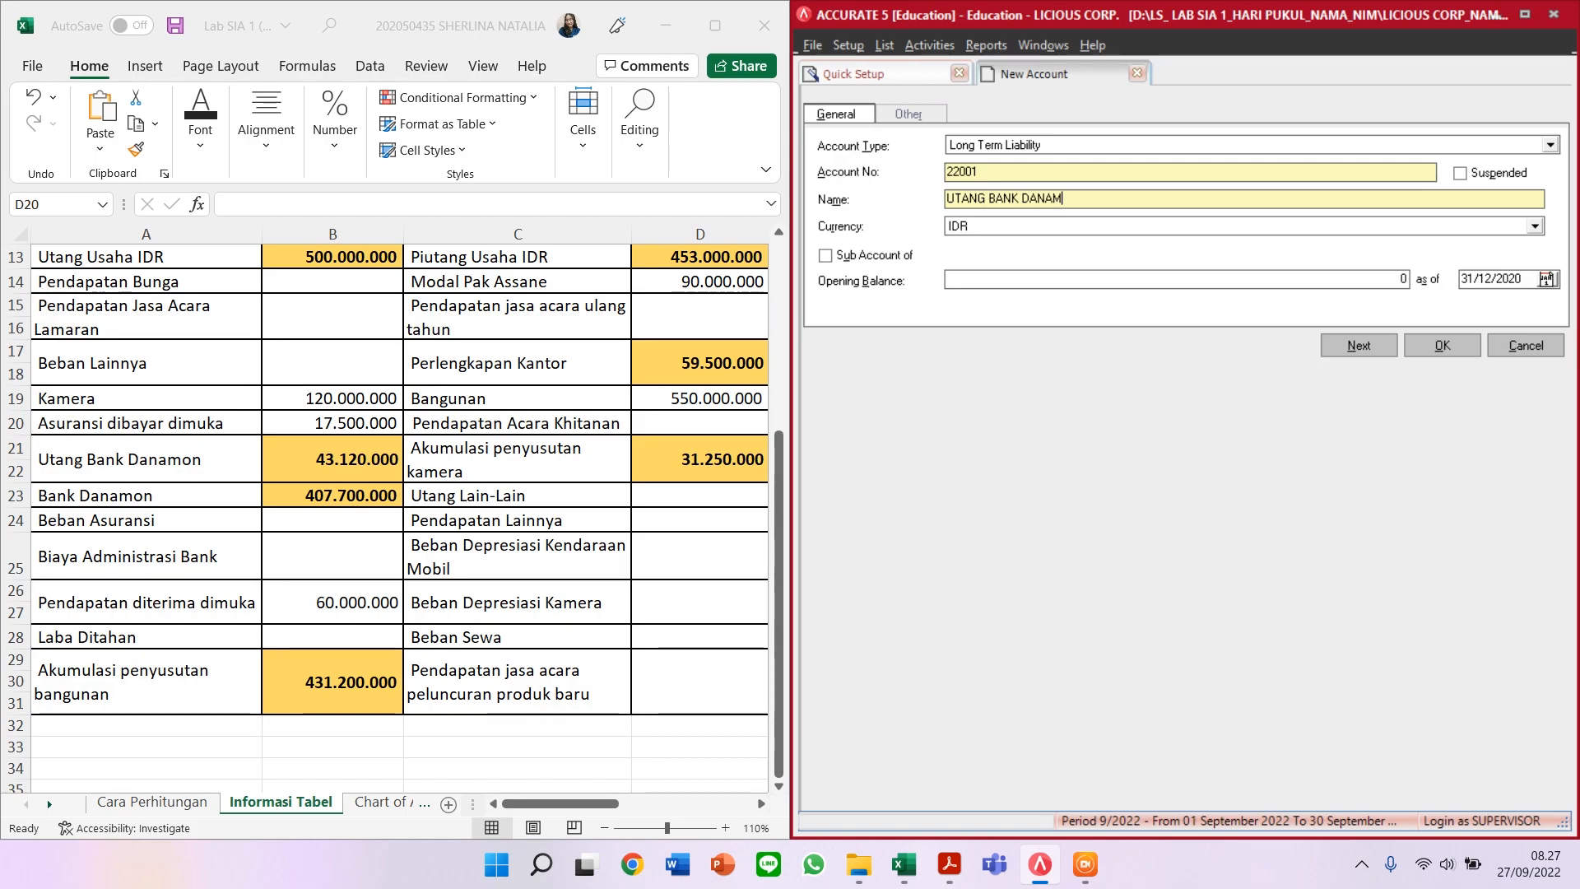
Step: Give it a 43.120.000 opening balance and save, acknowledging the currency warning
{"action": "left_click", "coordinate": [1041, 278]}
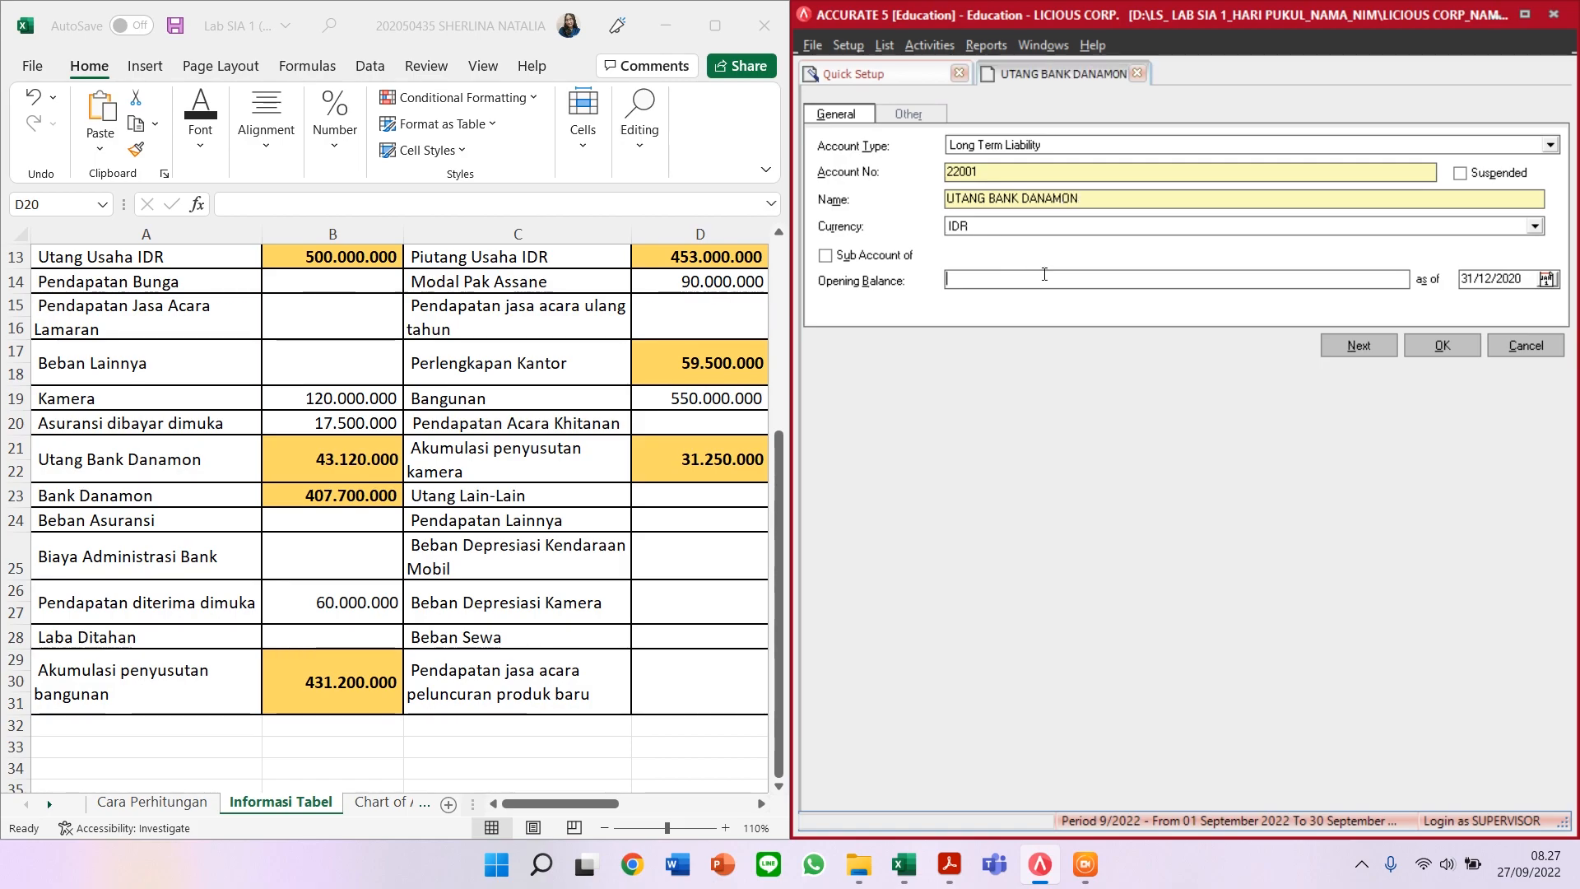
{"action": "type", "text": "43.120.000"}
{"action": "key", "text": "Tab"}
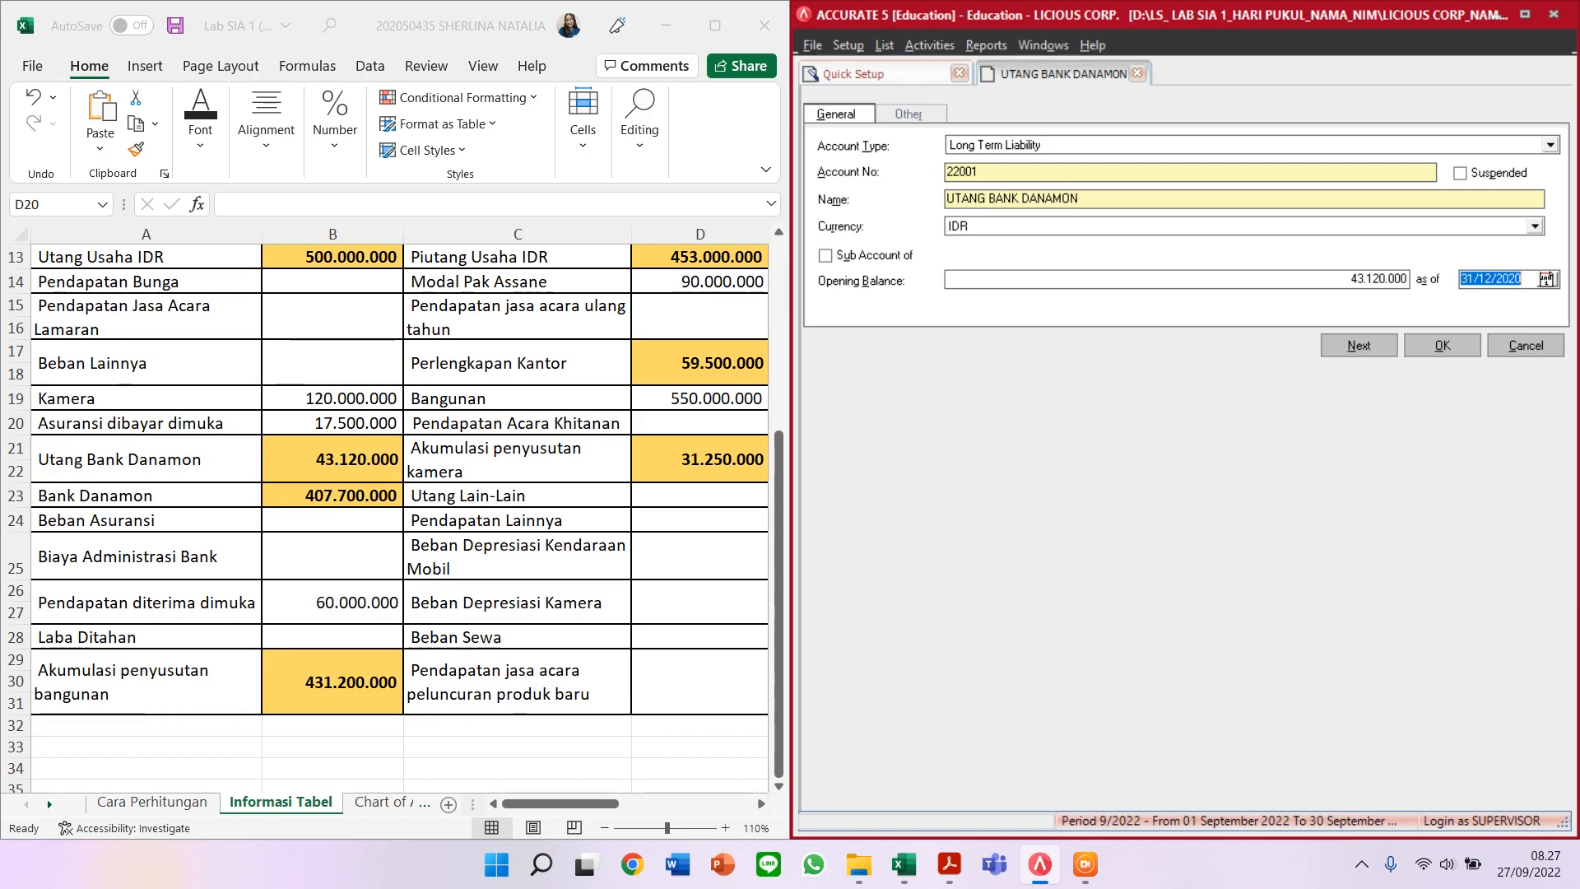
{"action": "left_click", "coordinate": [1352, 345]}
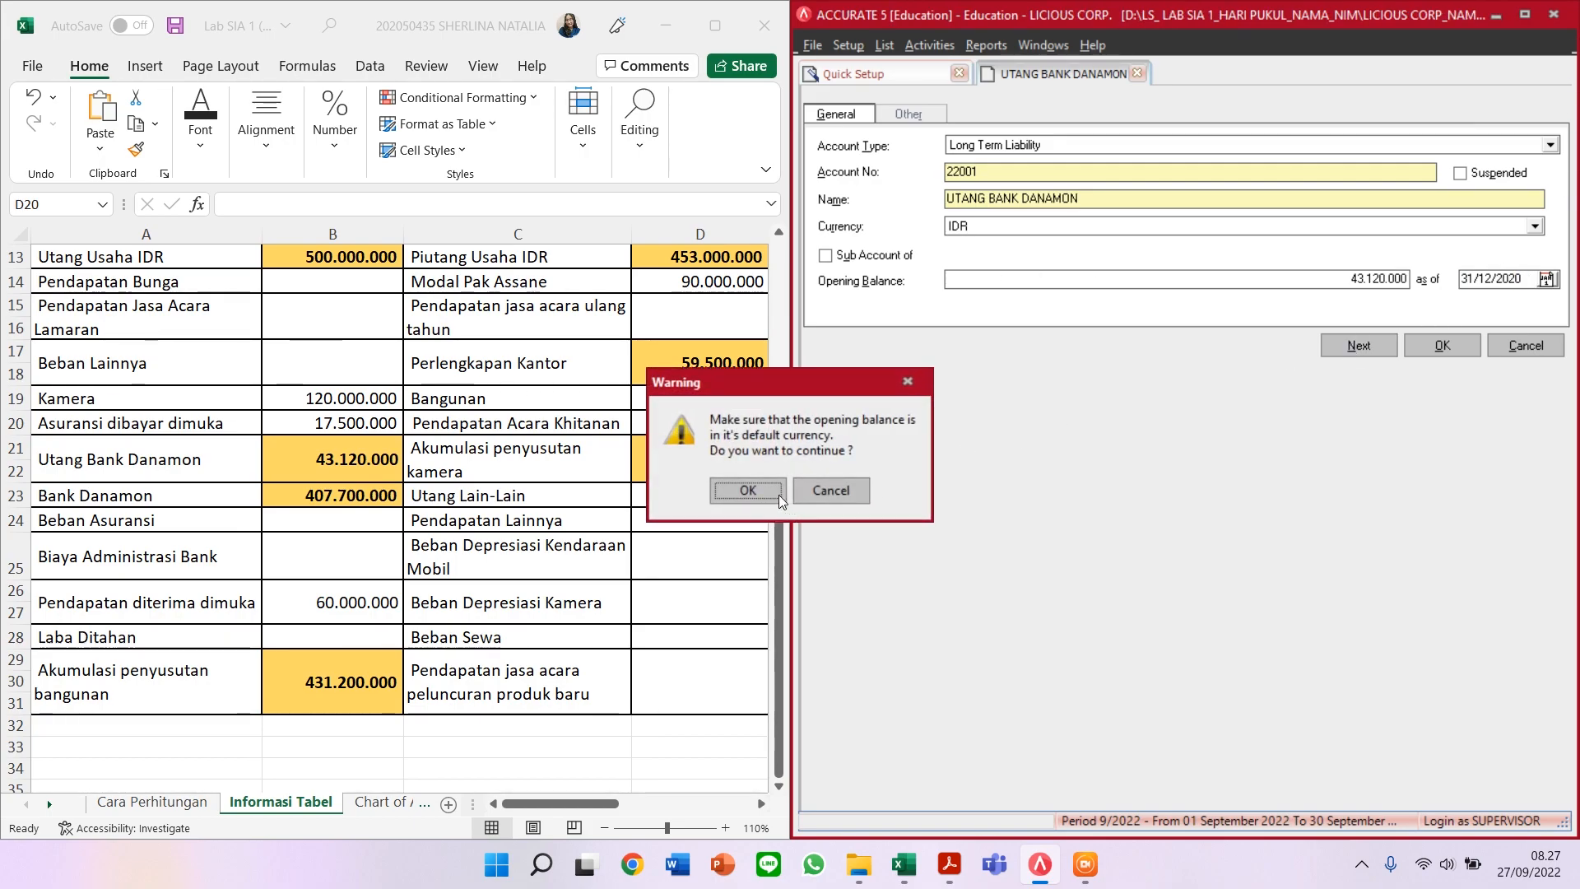
{"action": "left_click", "coordinate": [779, 495]}
{"action": "left_click", "coordinate": [1129, 145]}
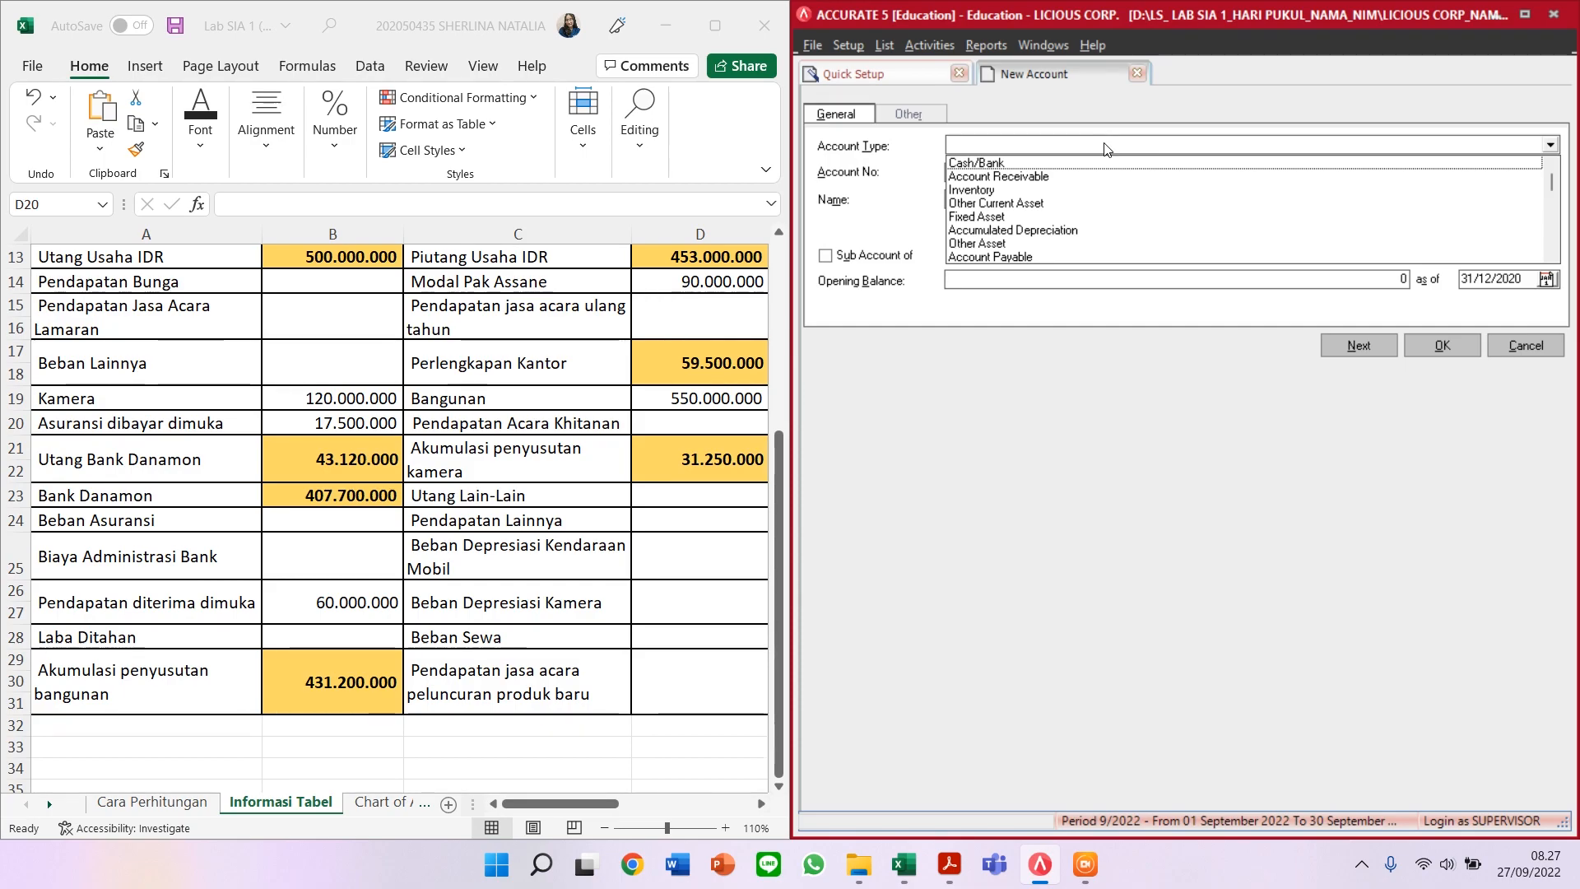
Step: Start a Cash/Bank account 11104 named 'BANK DANAMON'
{"action": "type", "text": "Cash"}
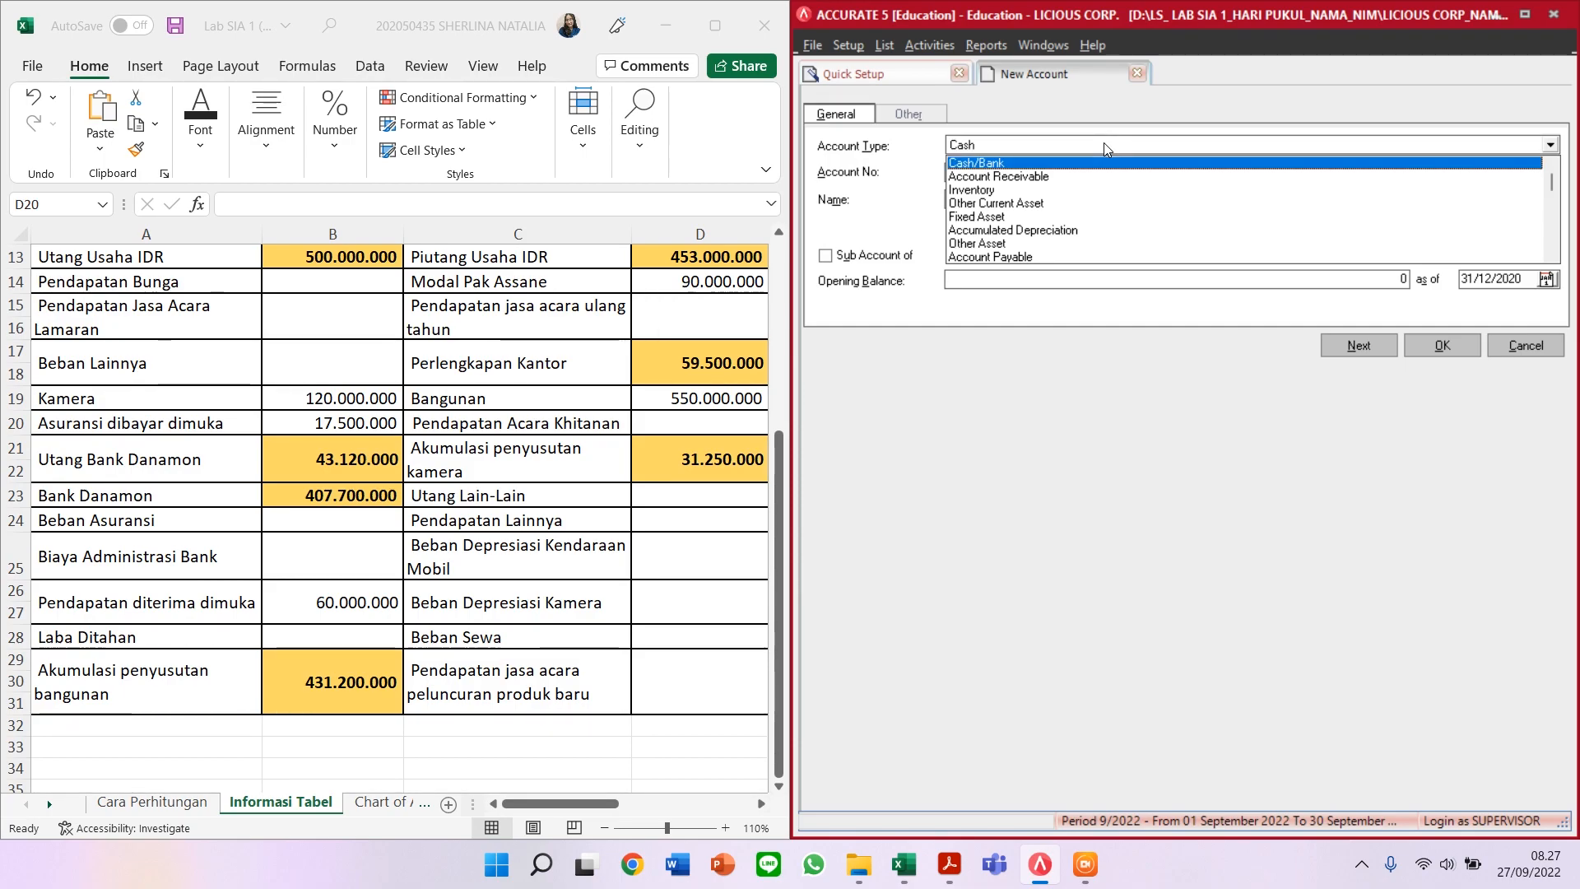
{"action": "key", "text": "Return"}
{"action": "key", "text": "Tab"}
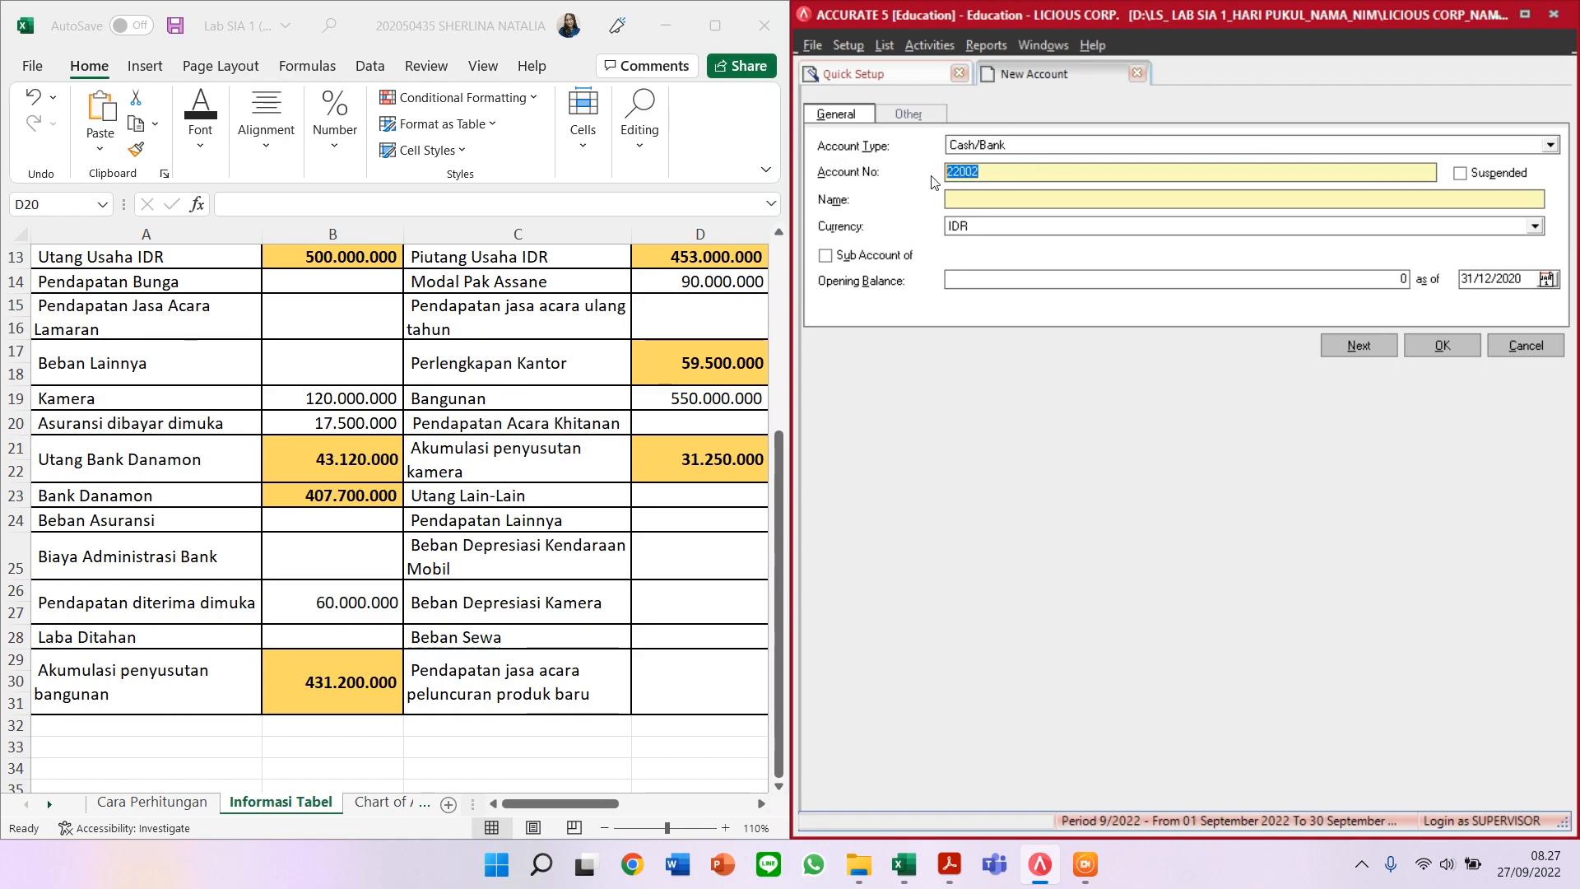
{"action": "type", "text": "1"}
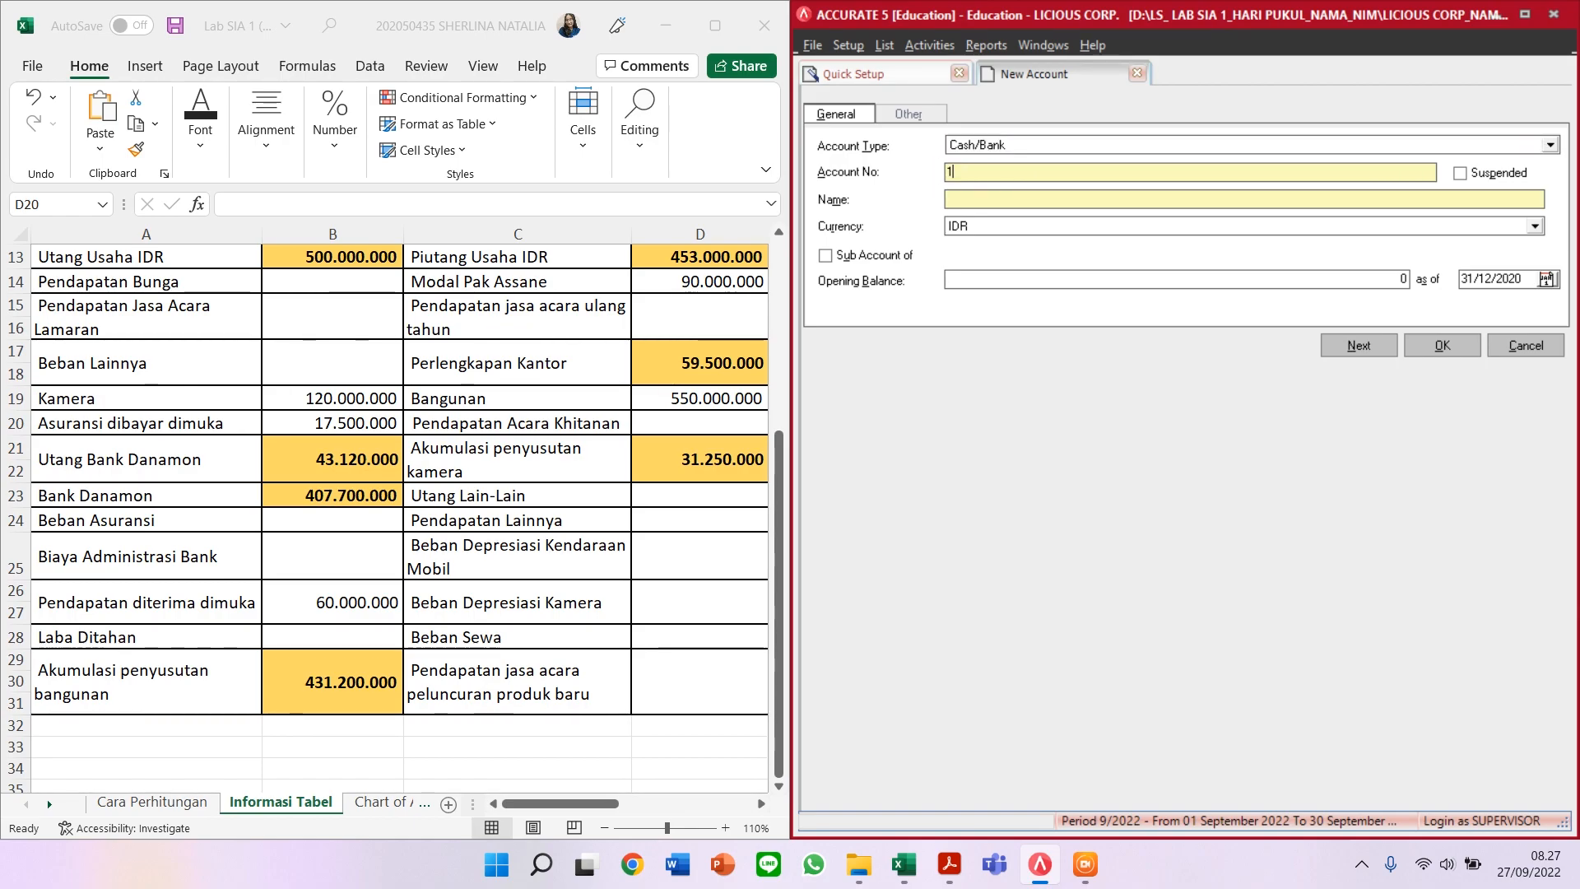
{"action": "type", "text": "1104"}
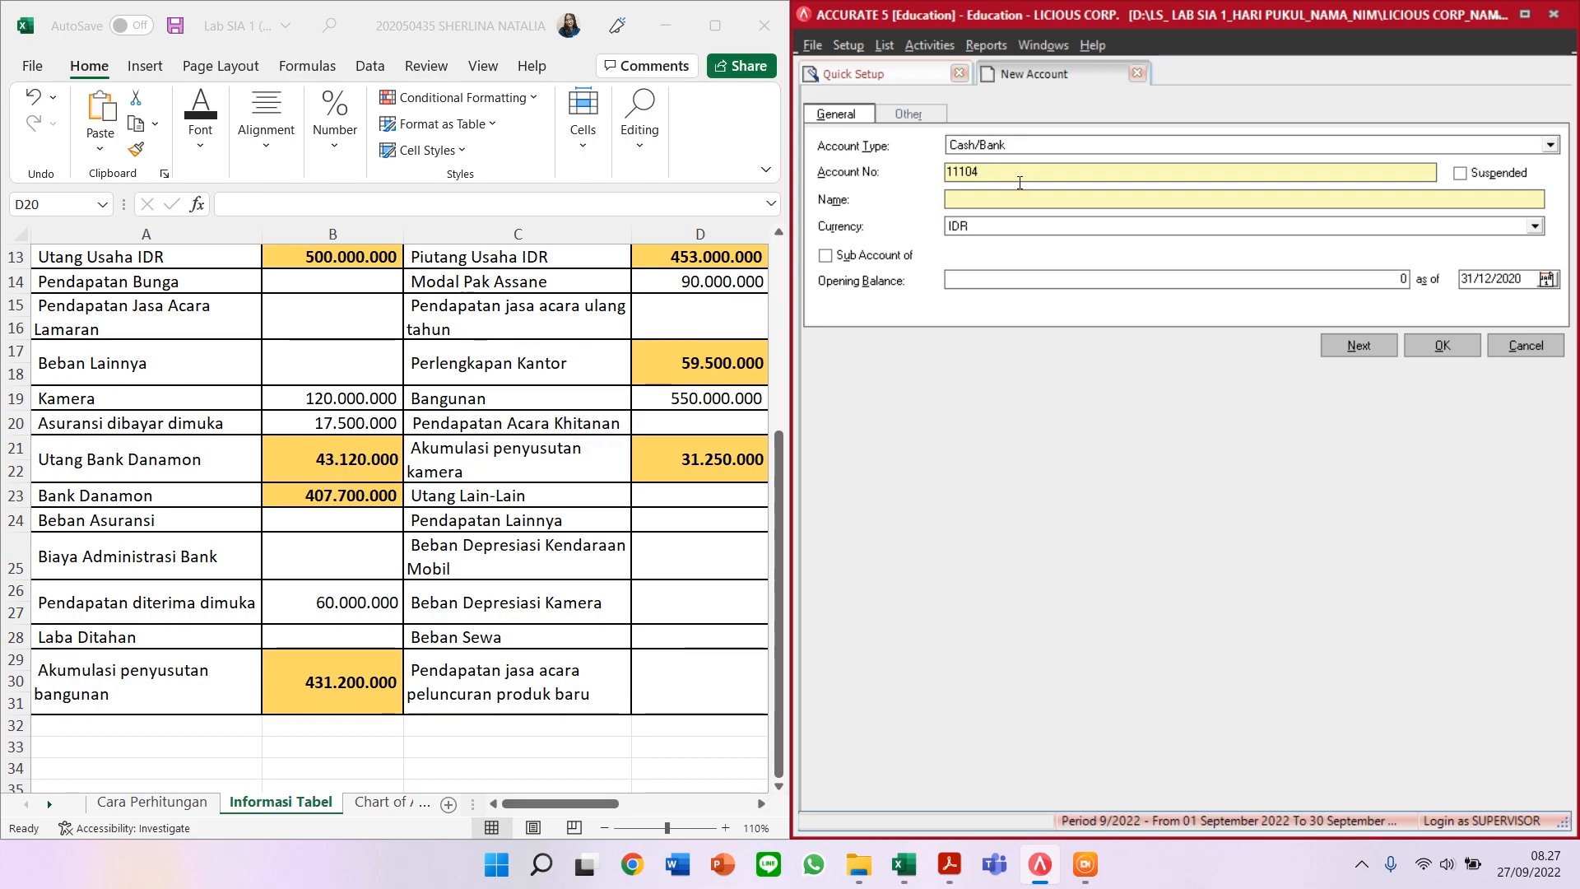
{"action": "left_click", "coordinate": [984, 197]}
{"action": "type", "text": "BANK DANAMON"}
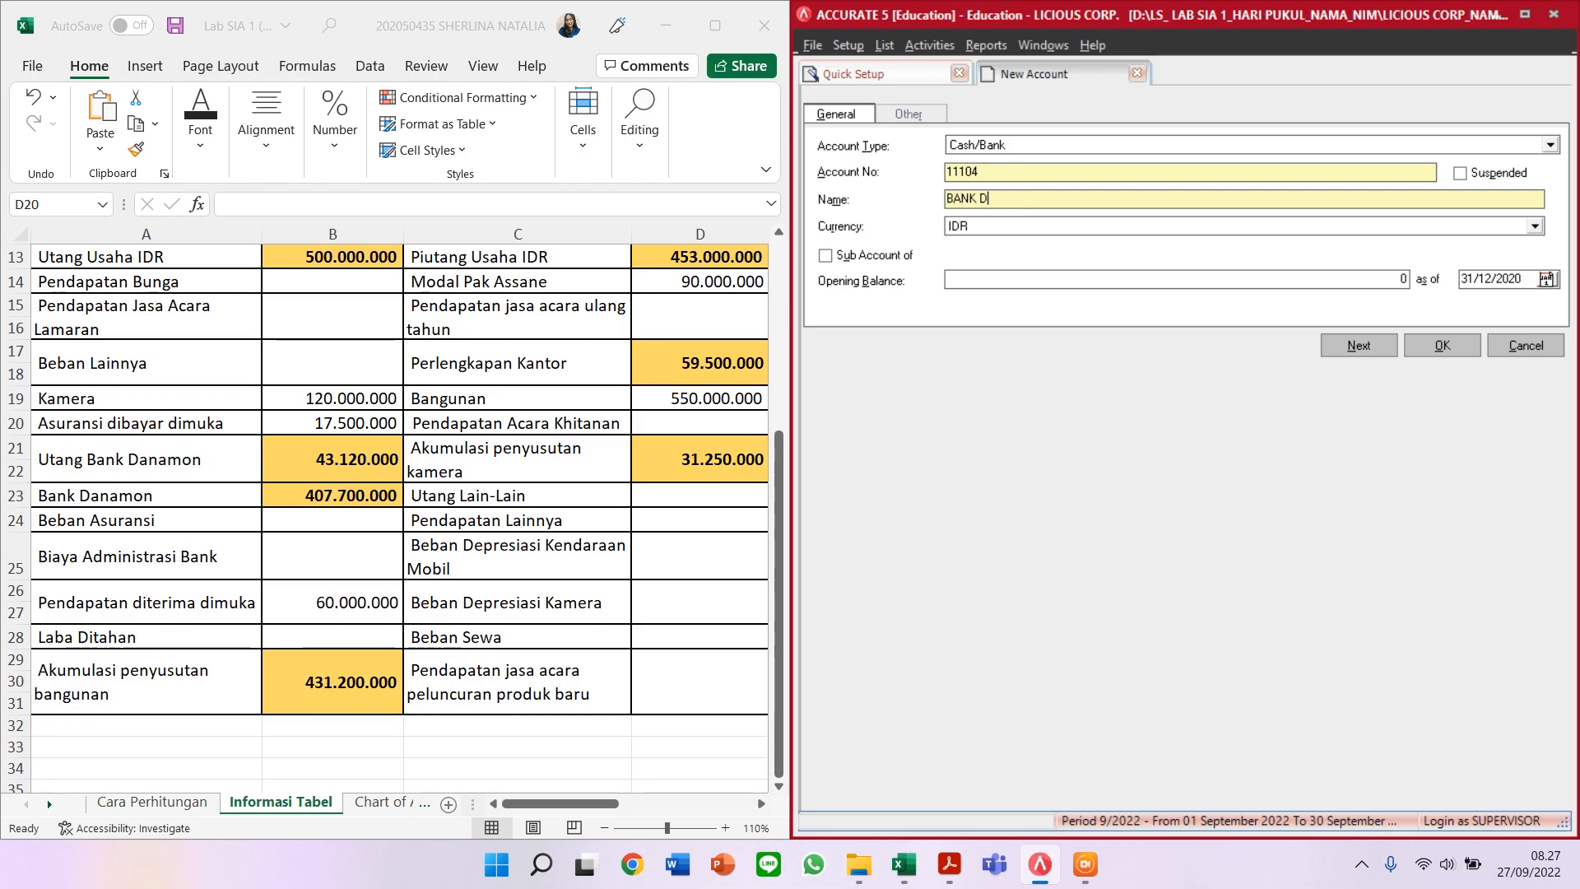
Step: Set its opening balance to 407.700.000 and save the account
{"action": "left_click", "coordinate": [1142, 279]}
{"action": "type", "text": "407700000"}
{"action": "key", "text": "BackSpace"}
{"action": "key", "text": "Tab"}
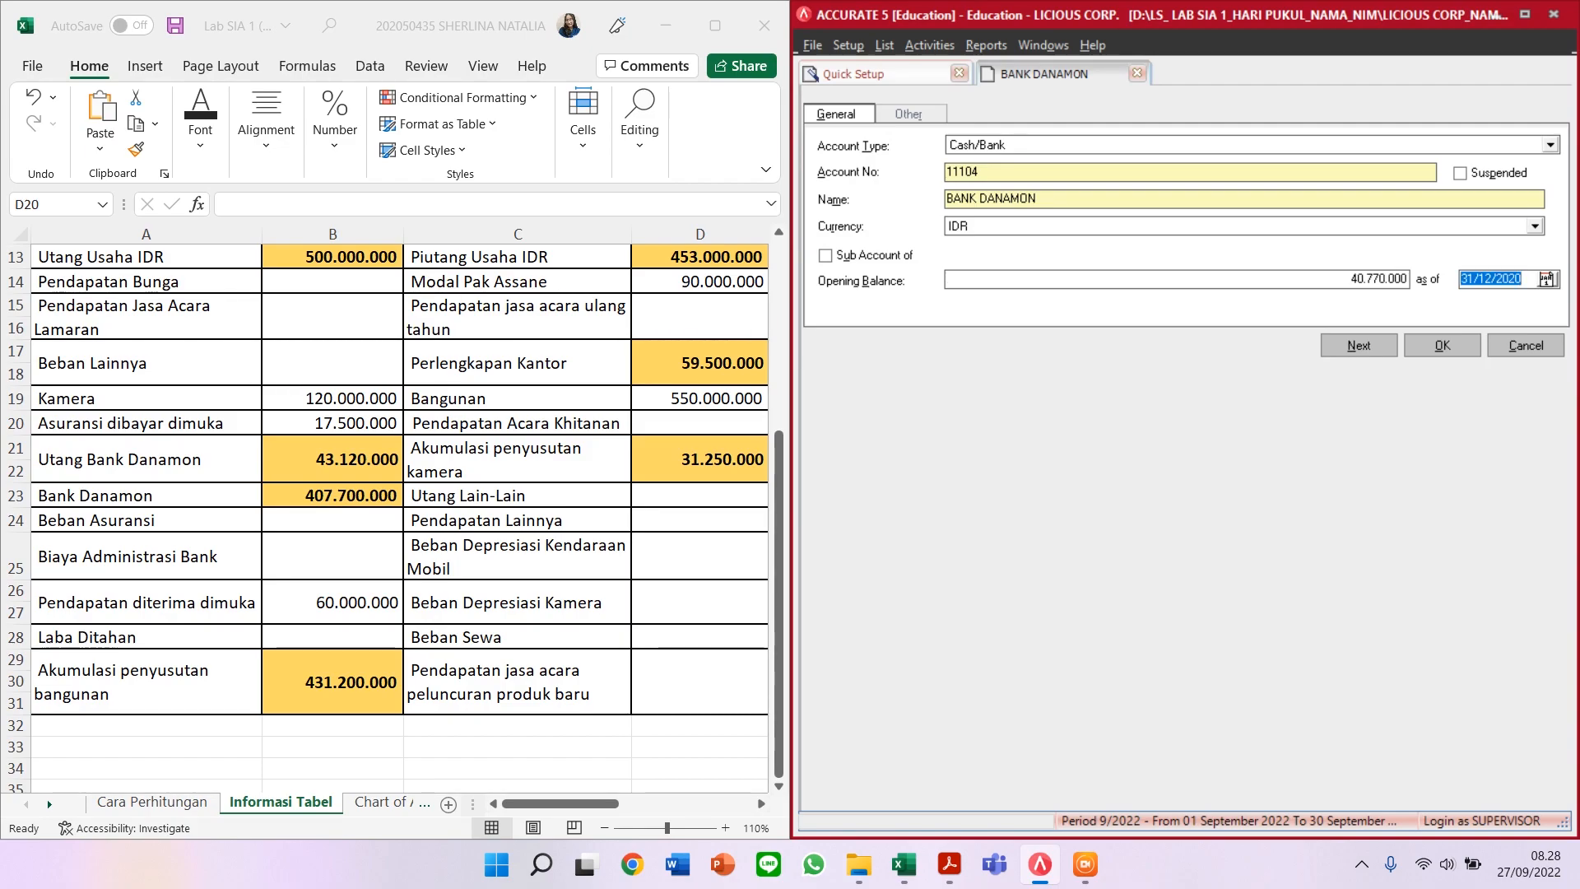
{"action": "left_click", "coordinate": [1333, 281]}
{"action": "left_click", "coordinate": [1285, 281]}
{"action": "key", "text": "Tab"}
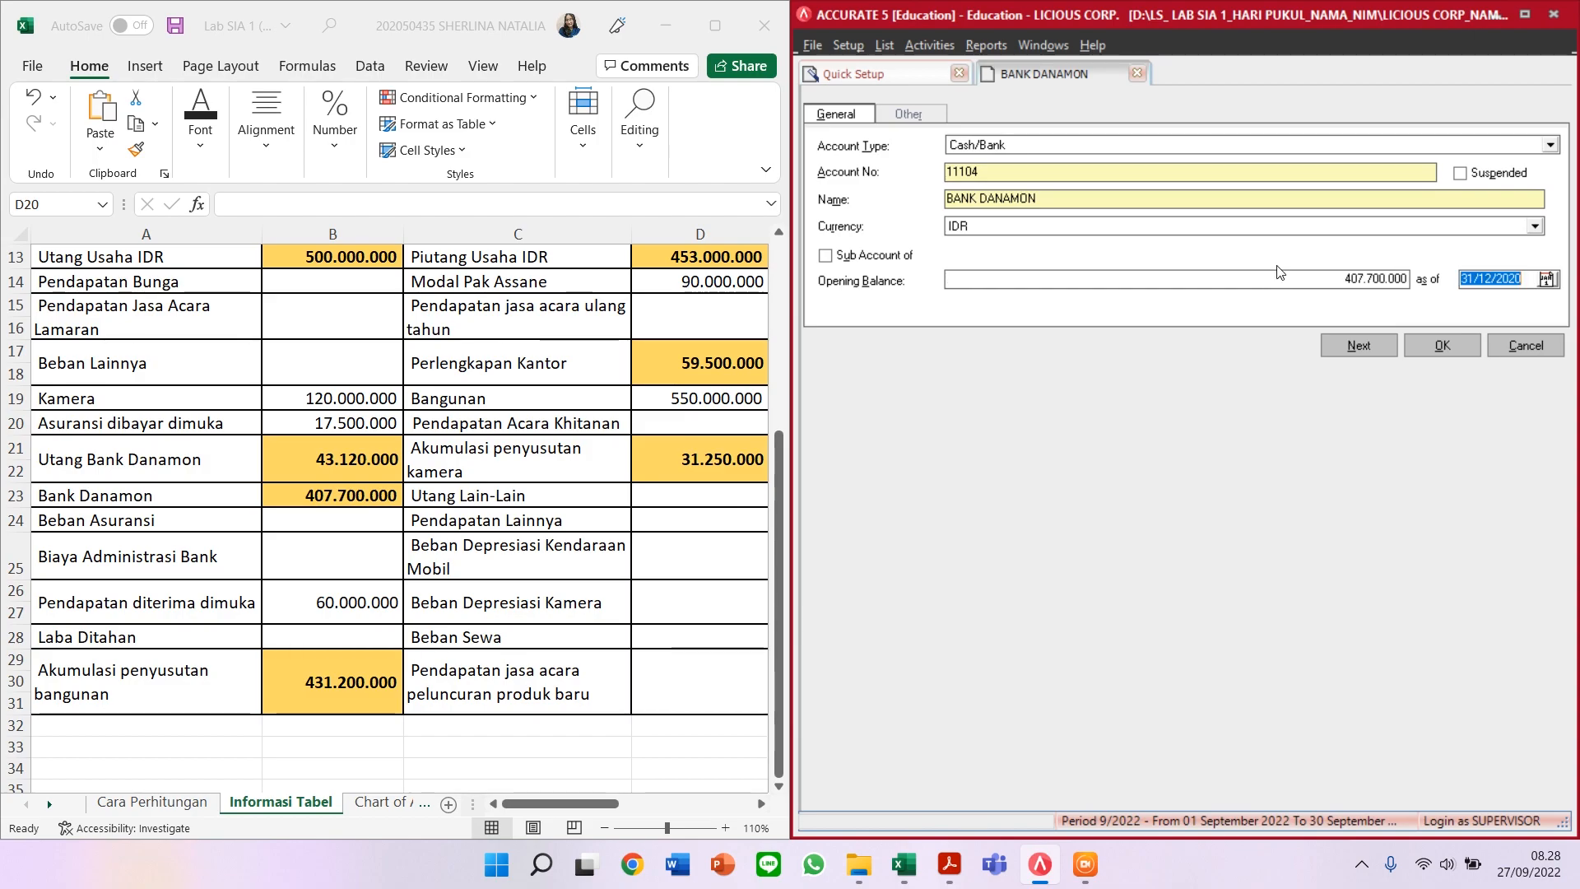
{"action": "left_click", "coordinate": [1356, 345]}
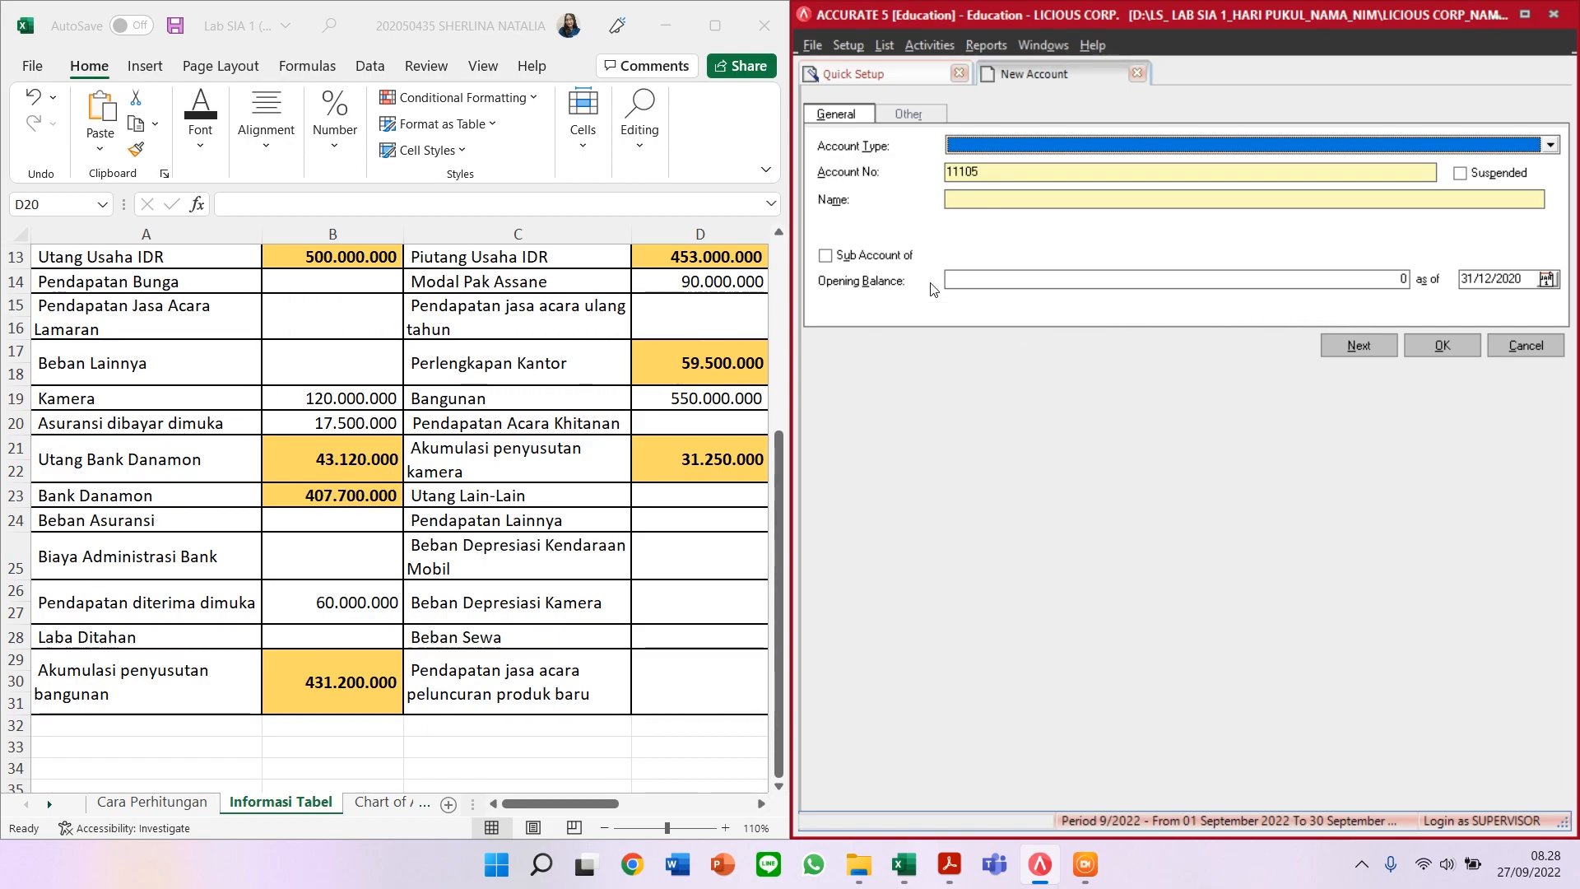
Step: Create Expense account 60002 'BEBAN ASURANSI' and save it
{"action": "left_click", "coordinate": [1103, 145]}
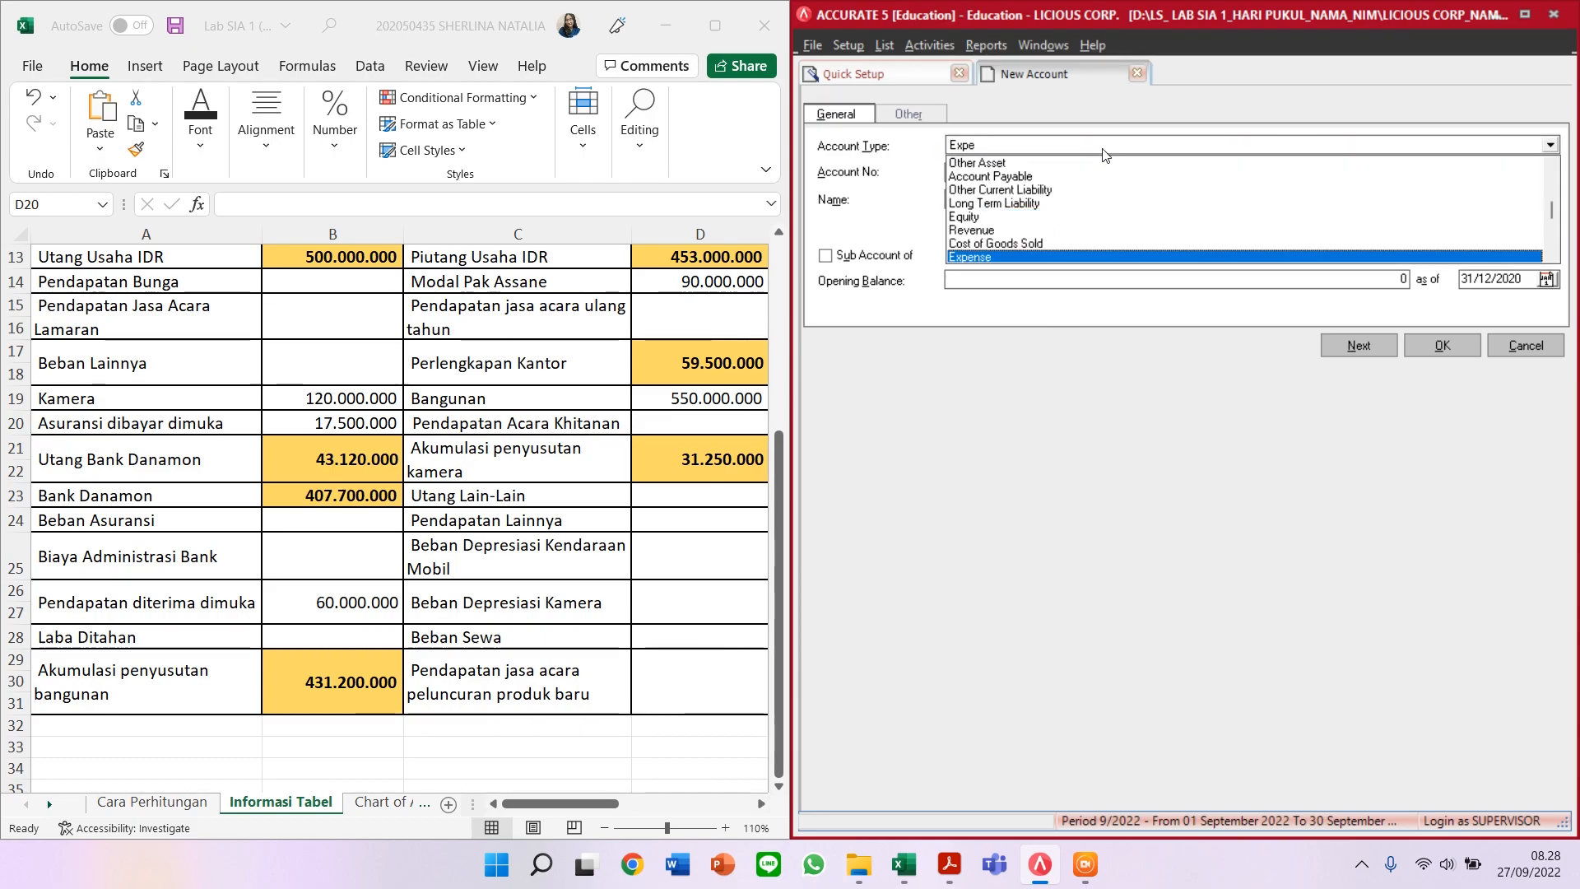
{"action": "left_click", "coordinate": [1103, 148]}
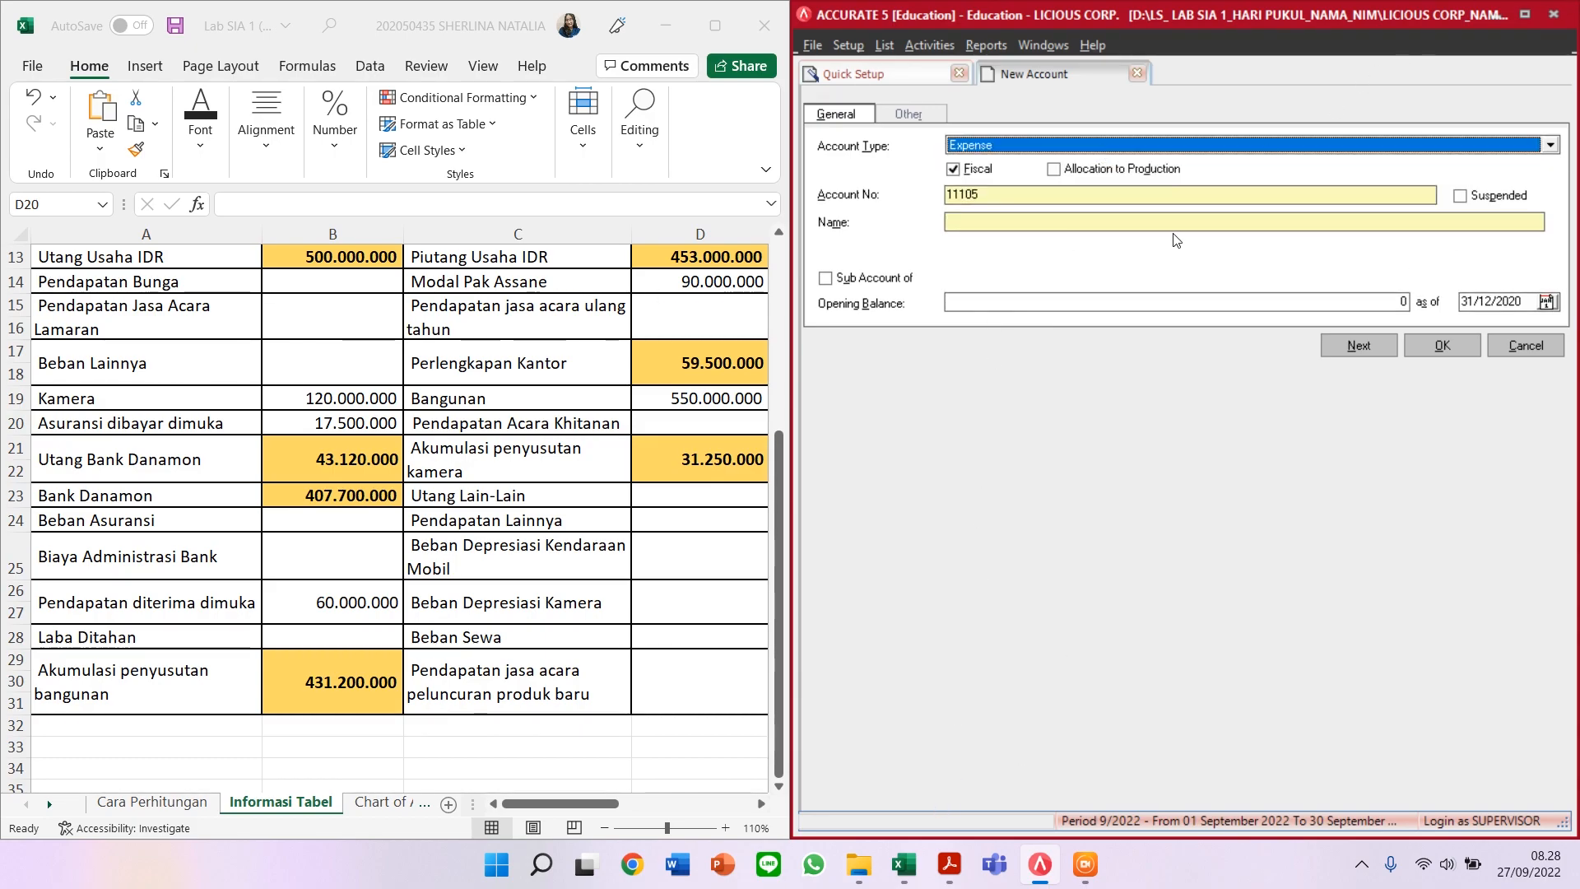
{"action": "key", "text": "Tab"}
{"action": "type", "text": "600"}
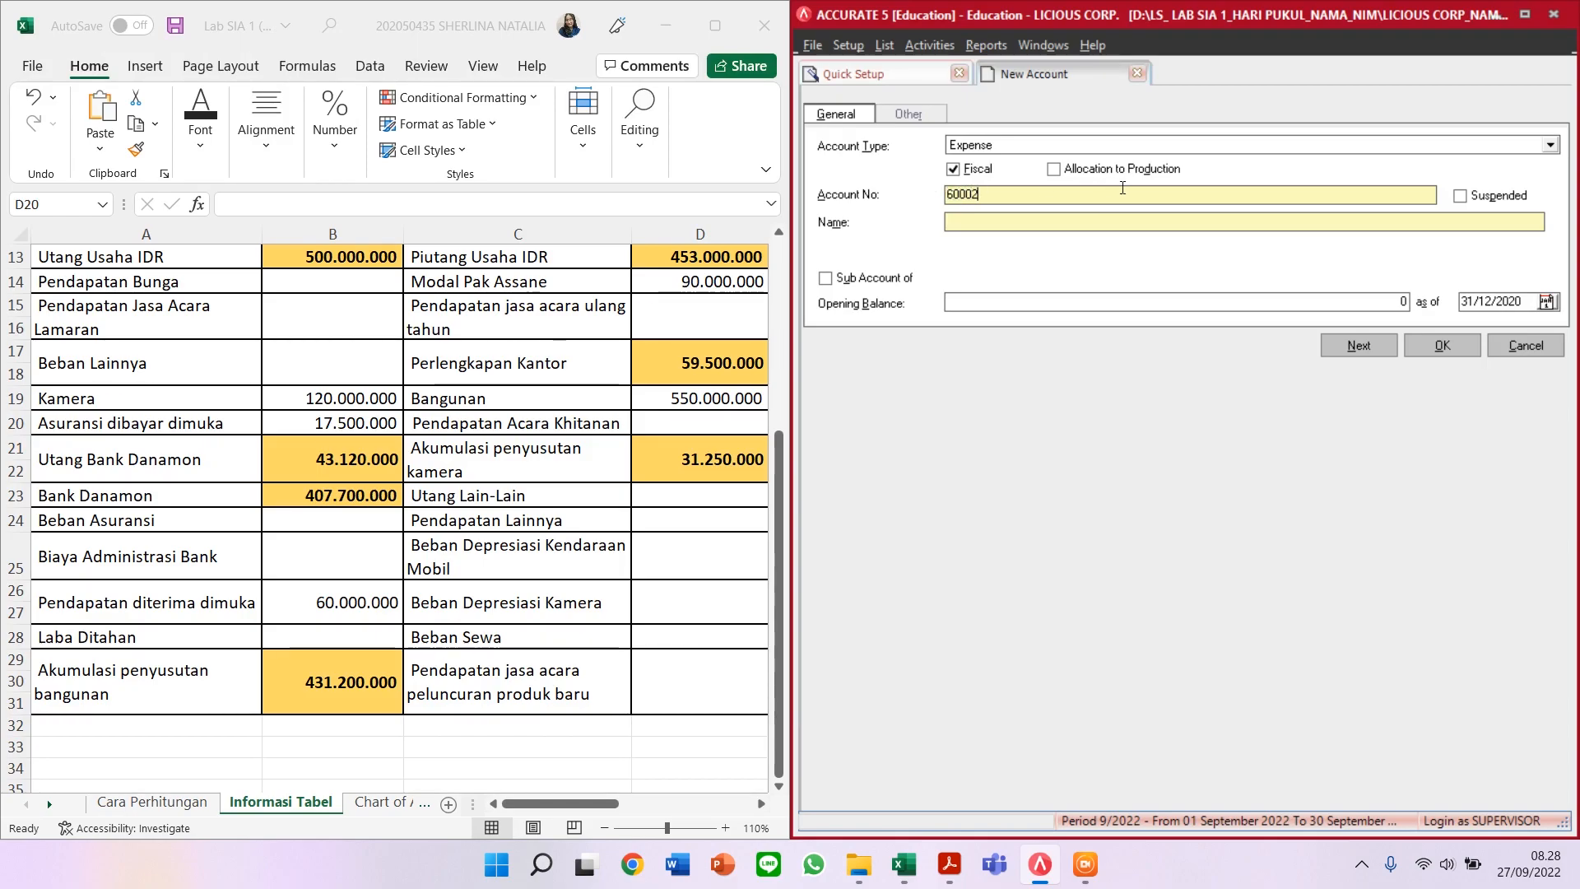
{"action": "type", "text": "BEBAN S"}
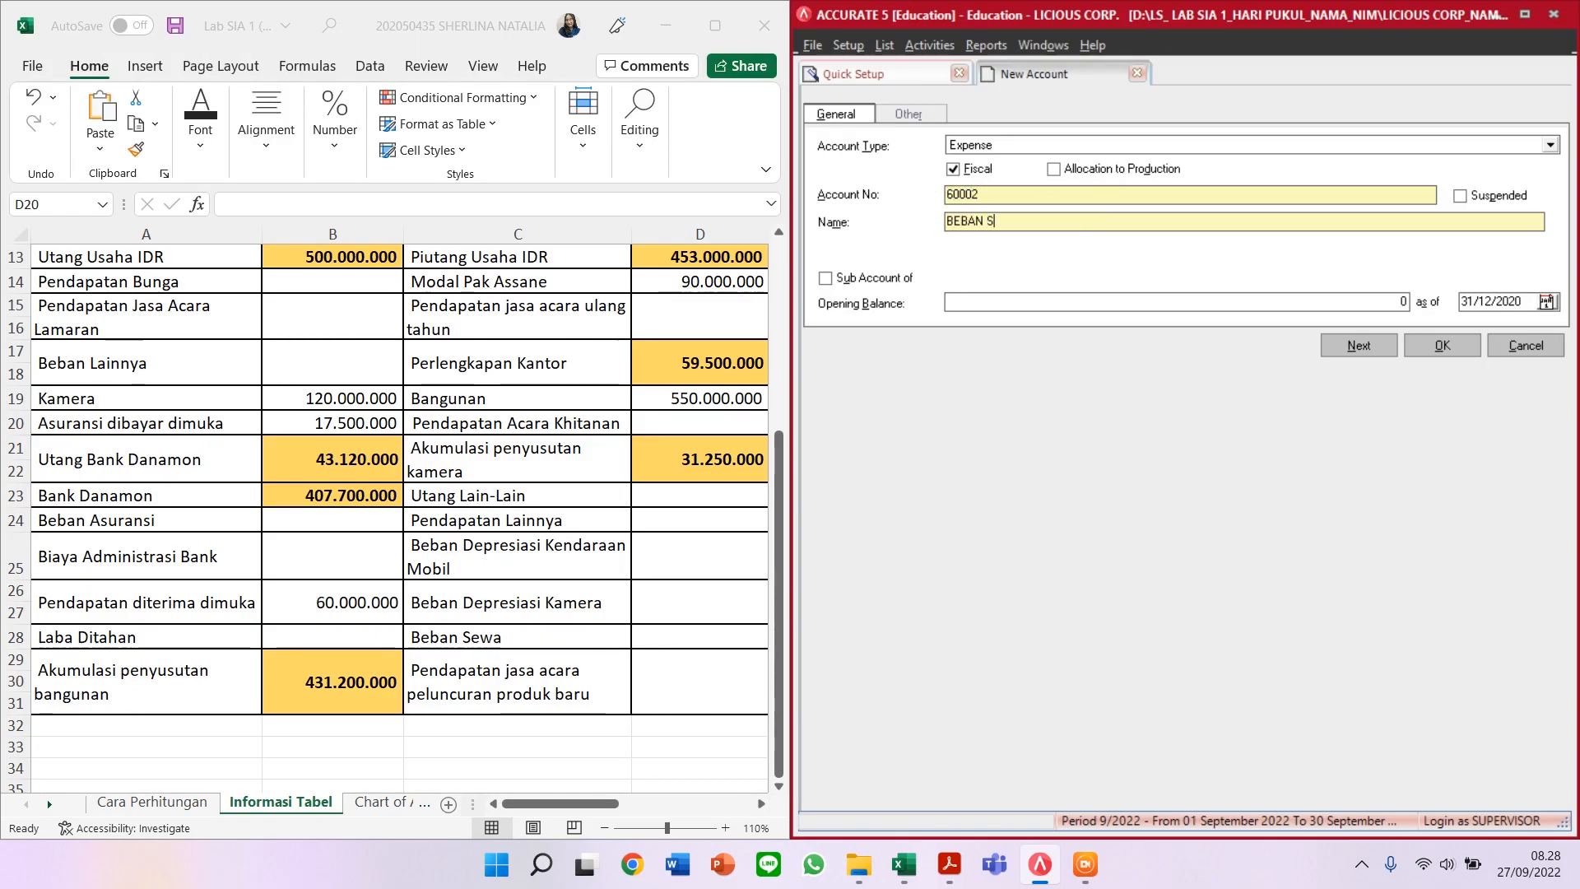
{"action": "key", "text": "BackSpace"}
{"action": "type", "text": "ASURANSI"}
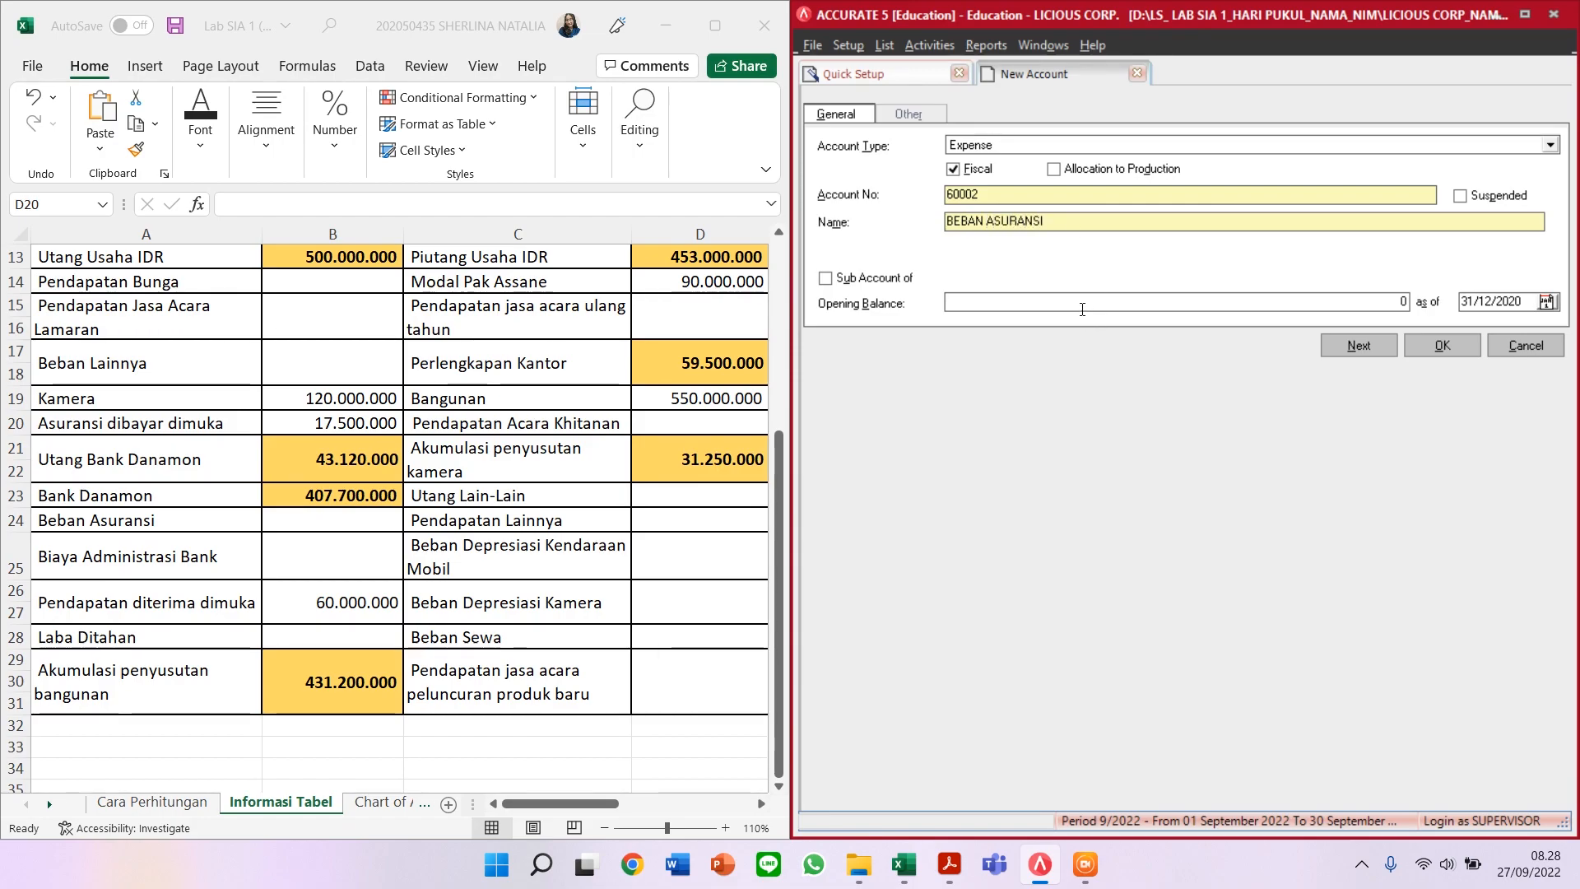
{"action": "left_click", "coordinate": [1356, 351]}
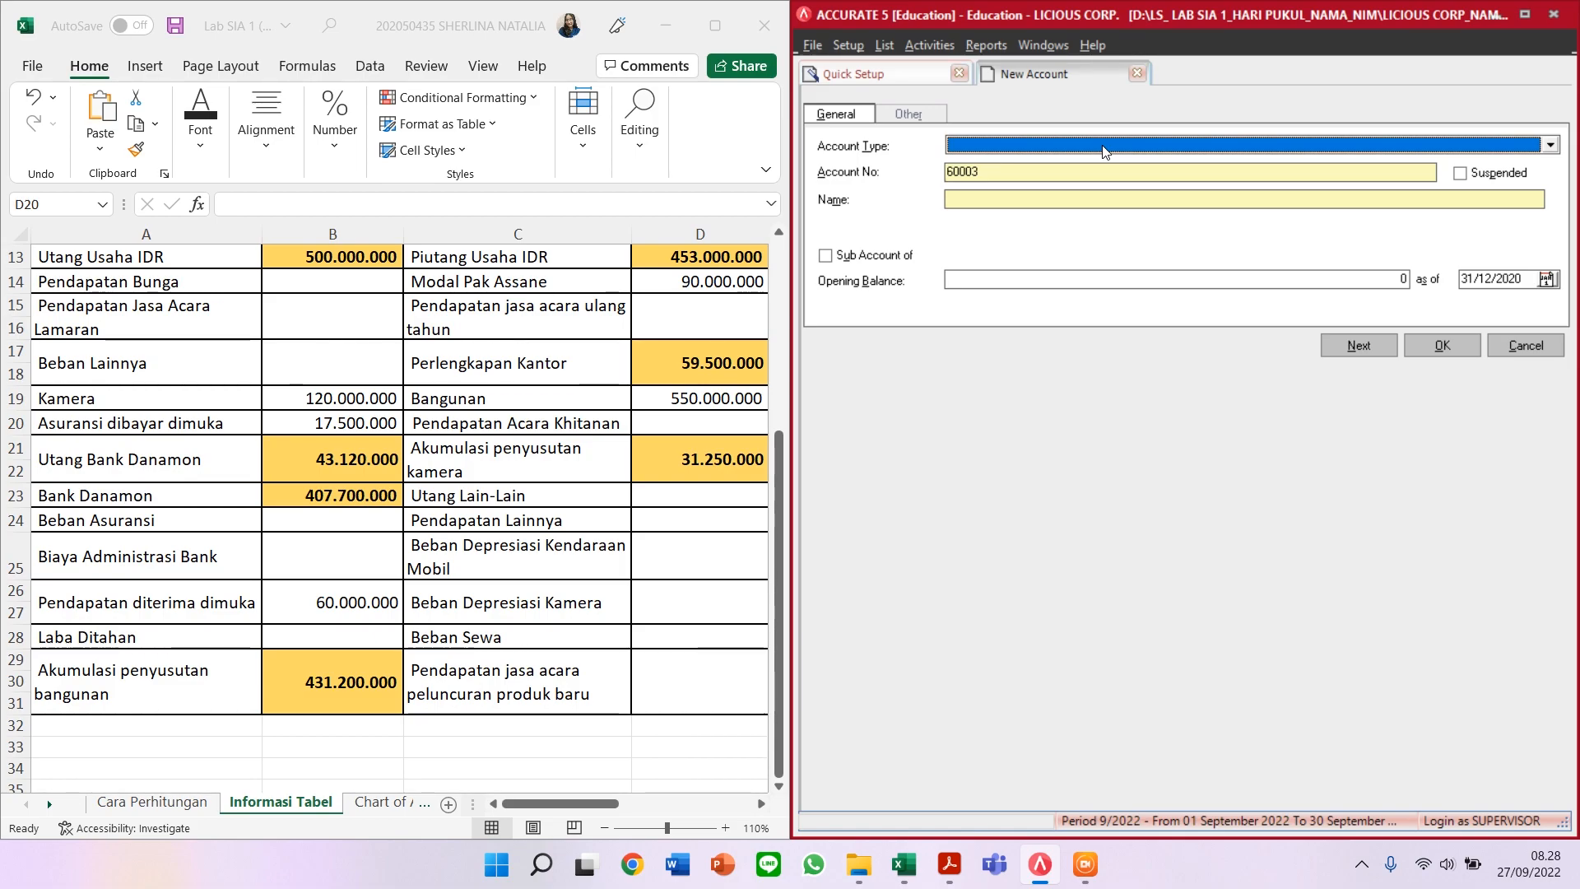
Step: Create Other Expense account 90001 'BIAYA ADMINISTRASI BANK' and save it
{"action": "type", "text": "Other"}
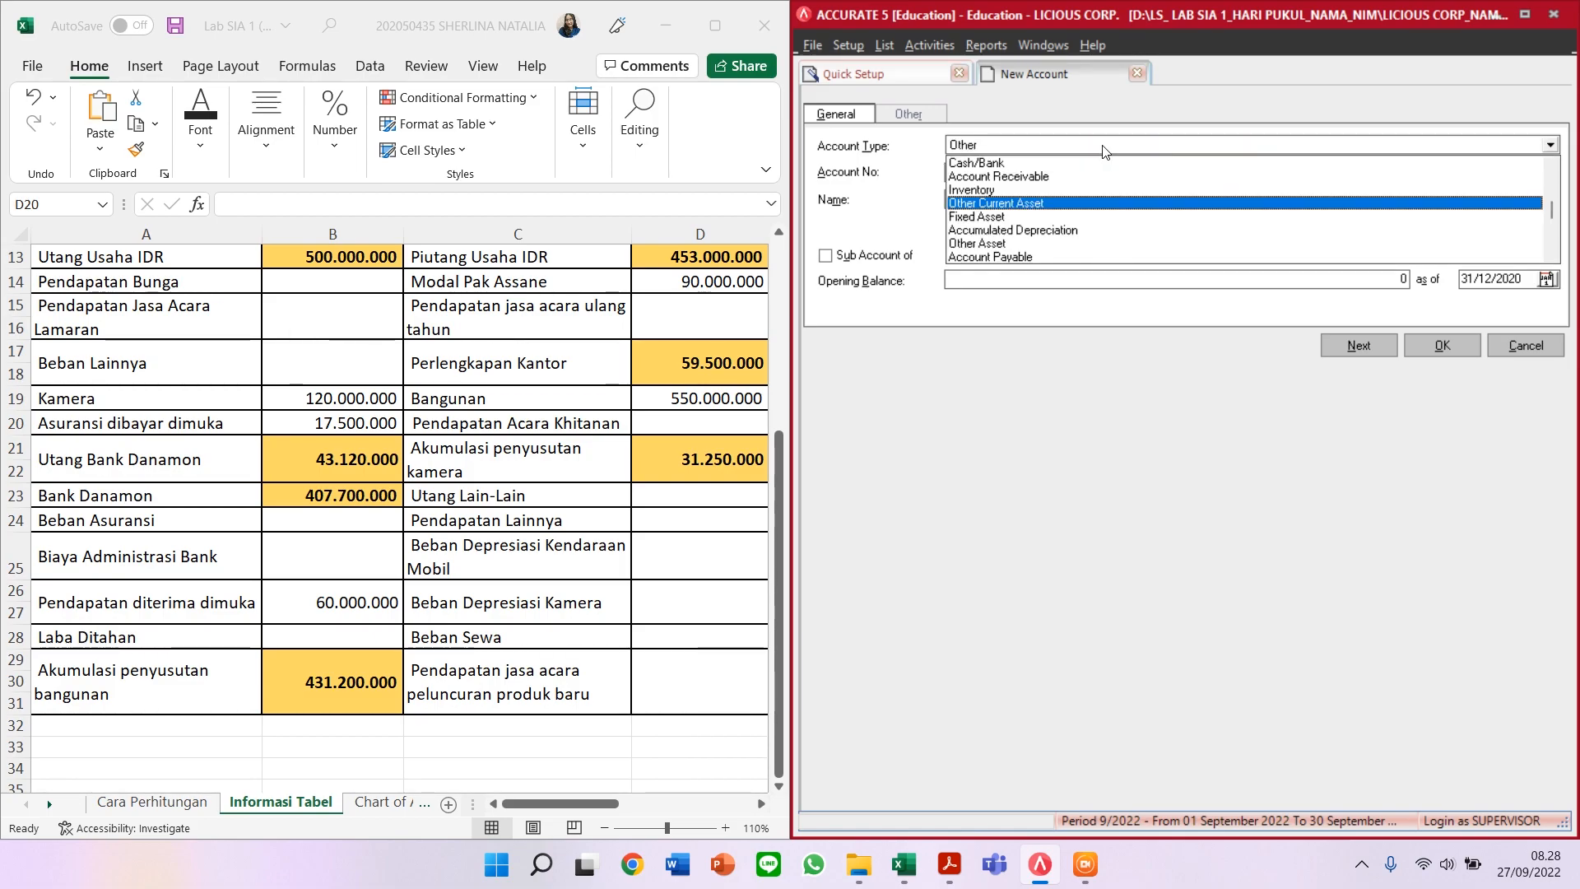
{"action": "type", "text": " Exp"}
{"action": "key", "text": "Return"}
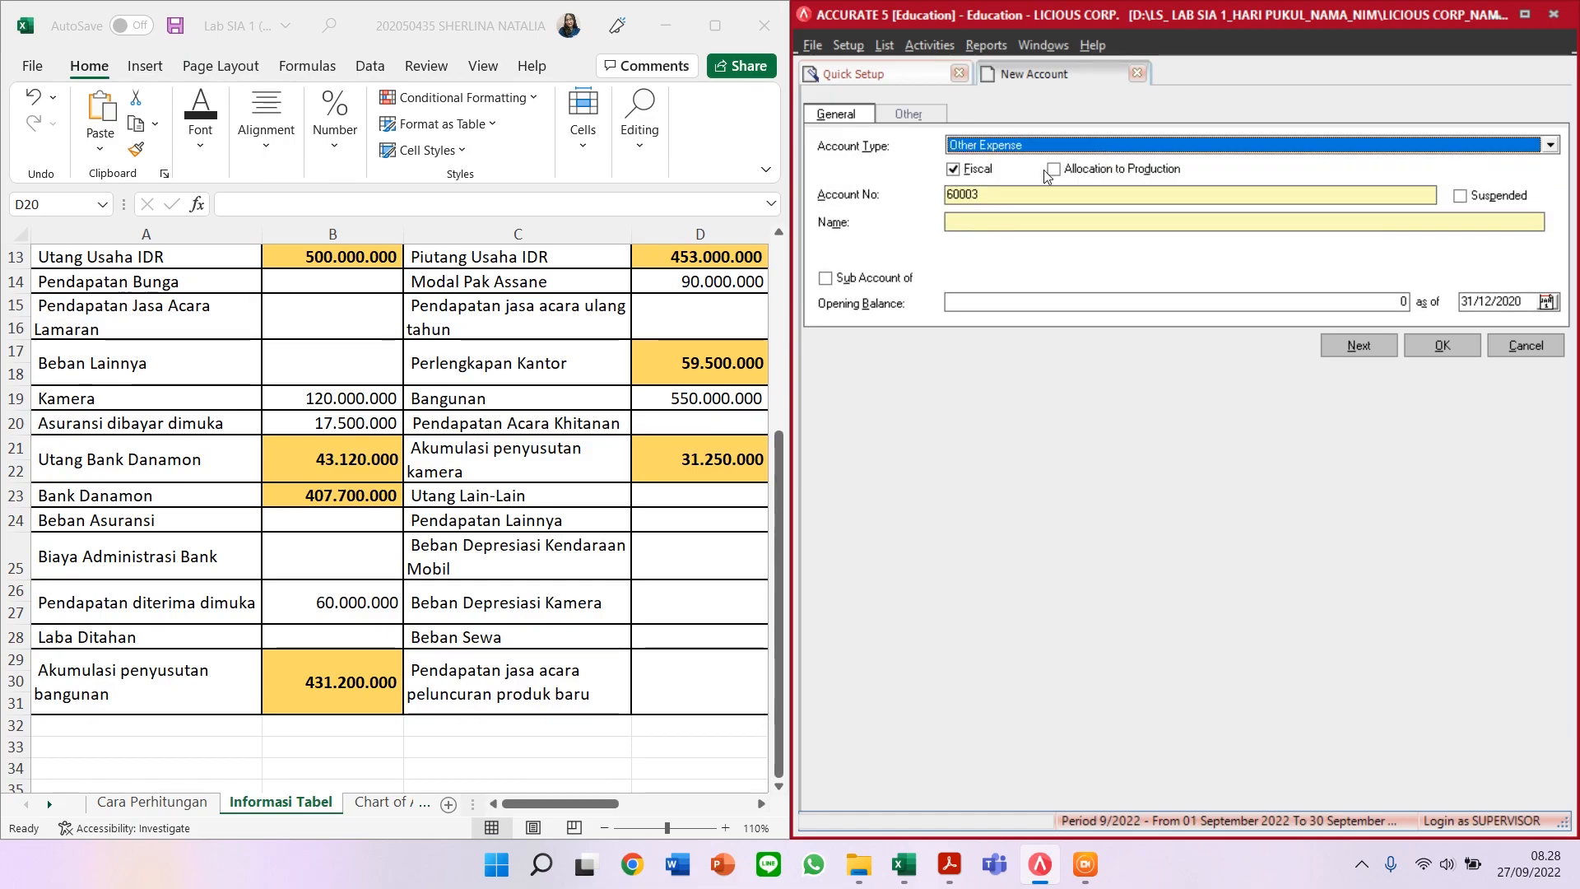
{"action": "key", "text": "Tab"}
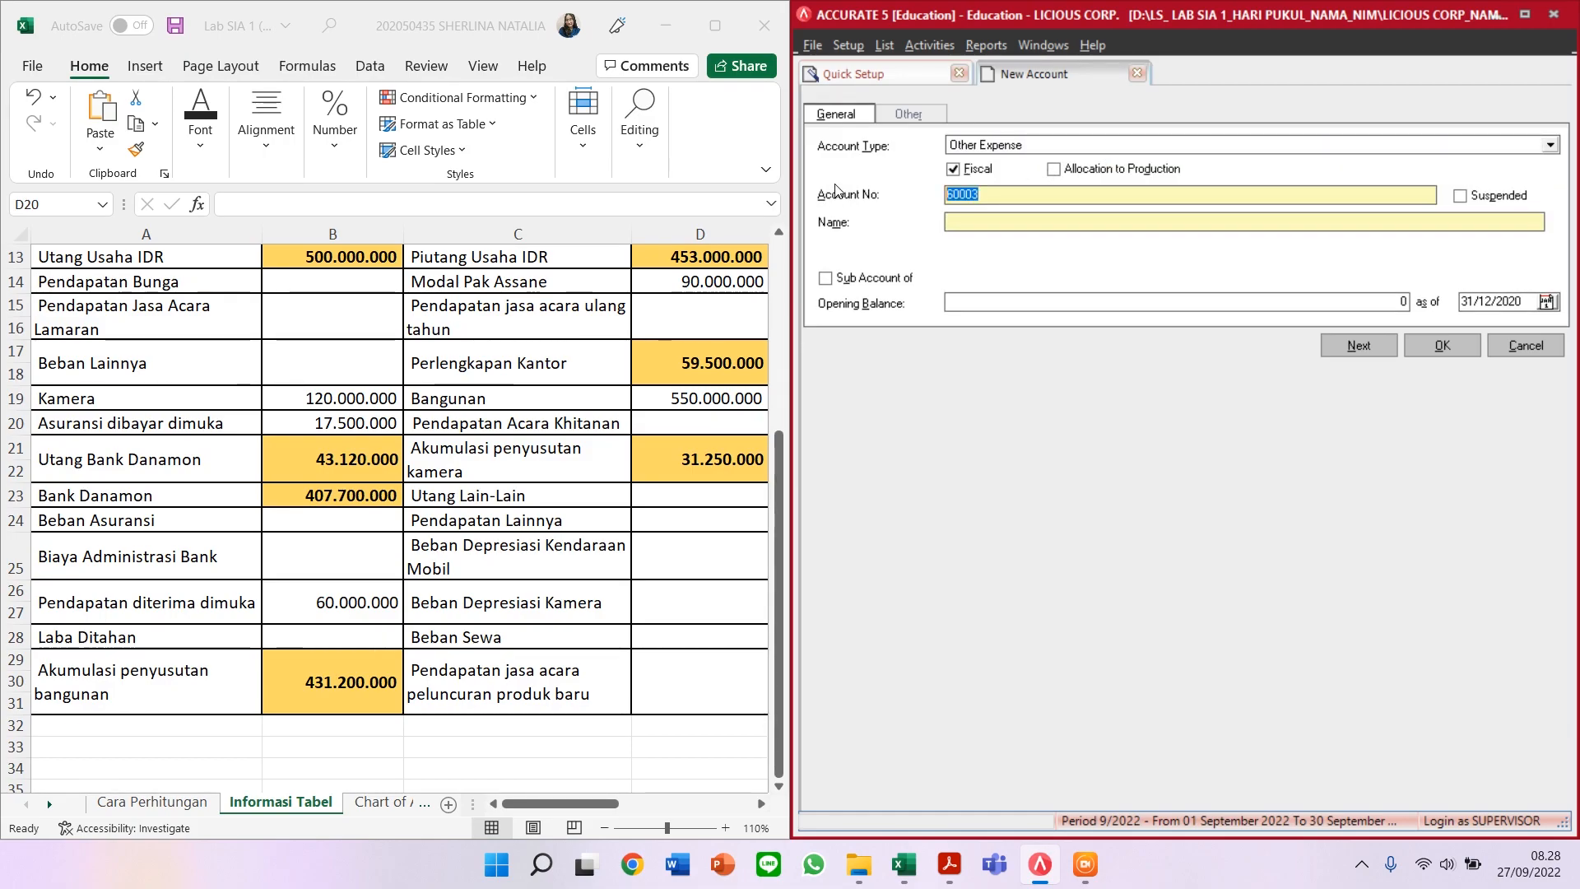
{"action": "type", "text": "90001"}
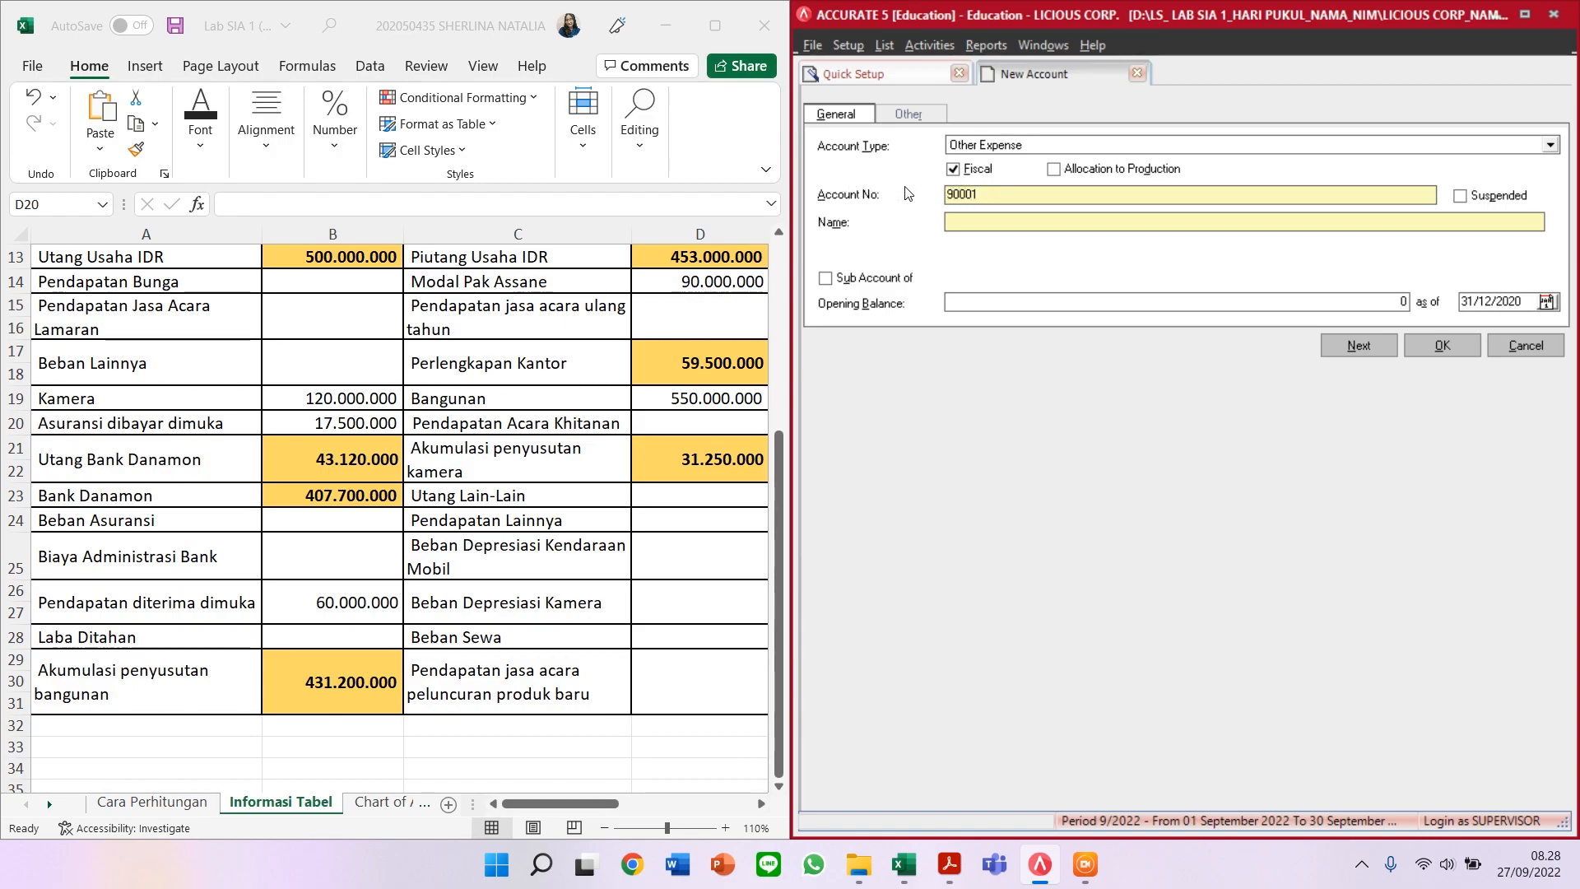
{"action": "type", "text": "BIAYA ADMINS"}
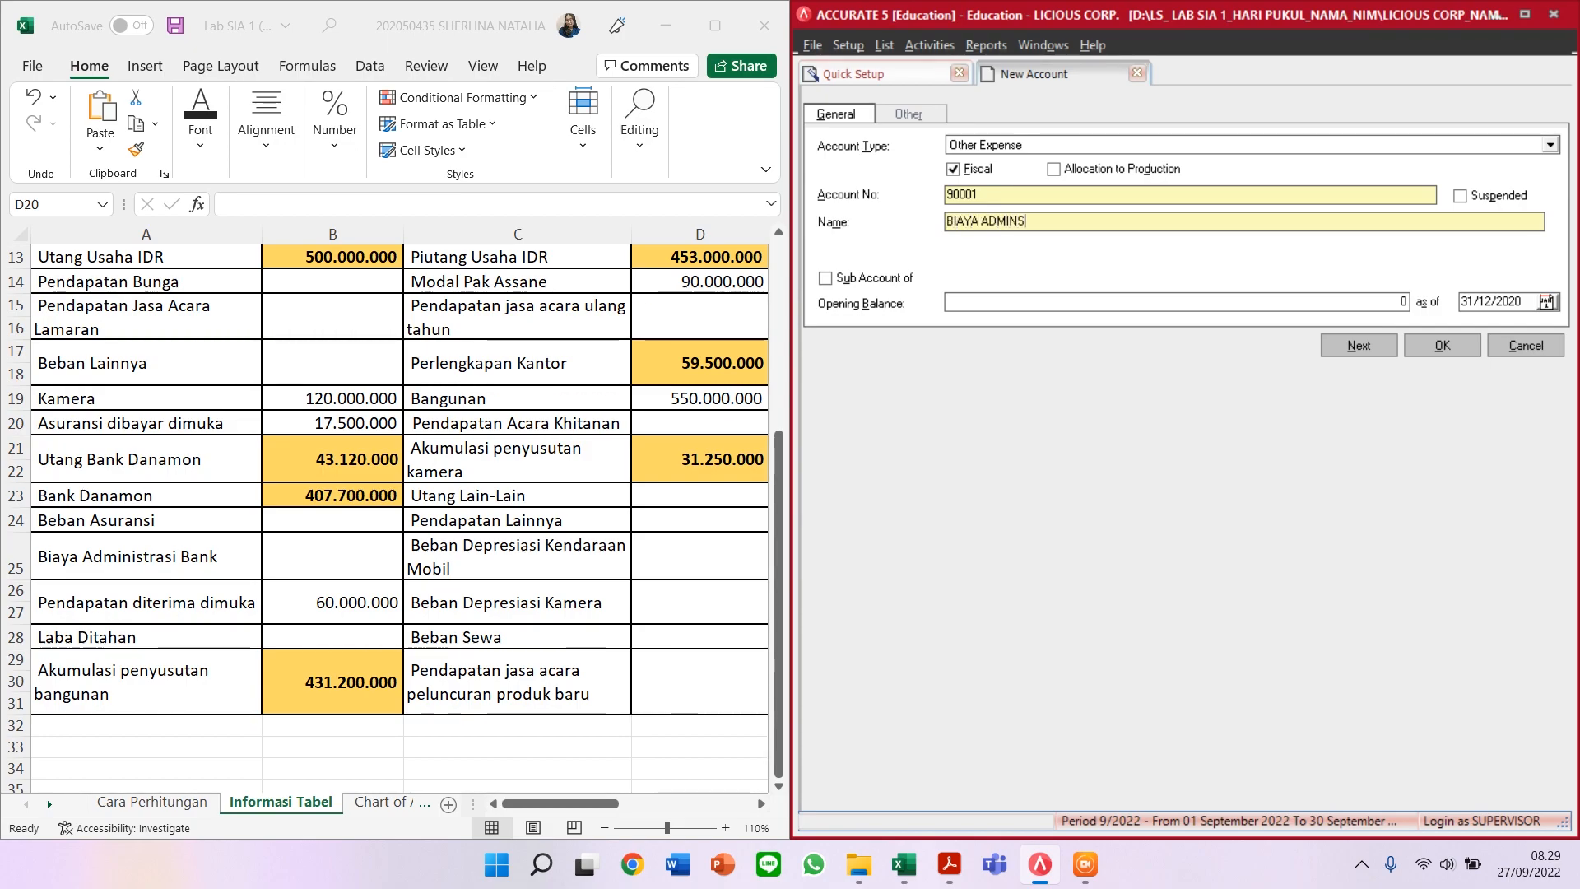
{"action": "key", "text": "BackSpace"}
{"action": "type", "text": "ISTRASI BANK"}
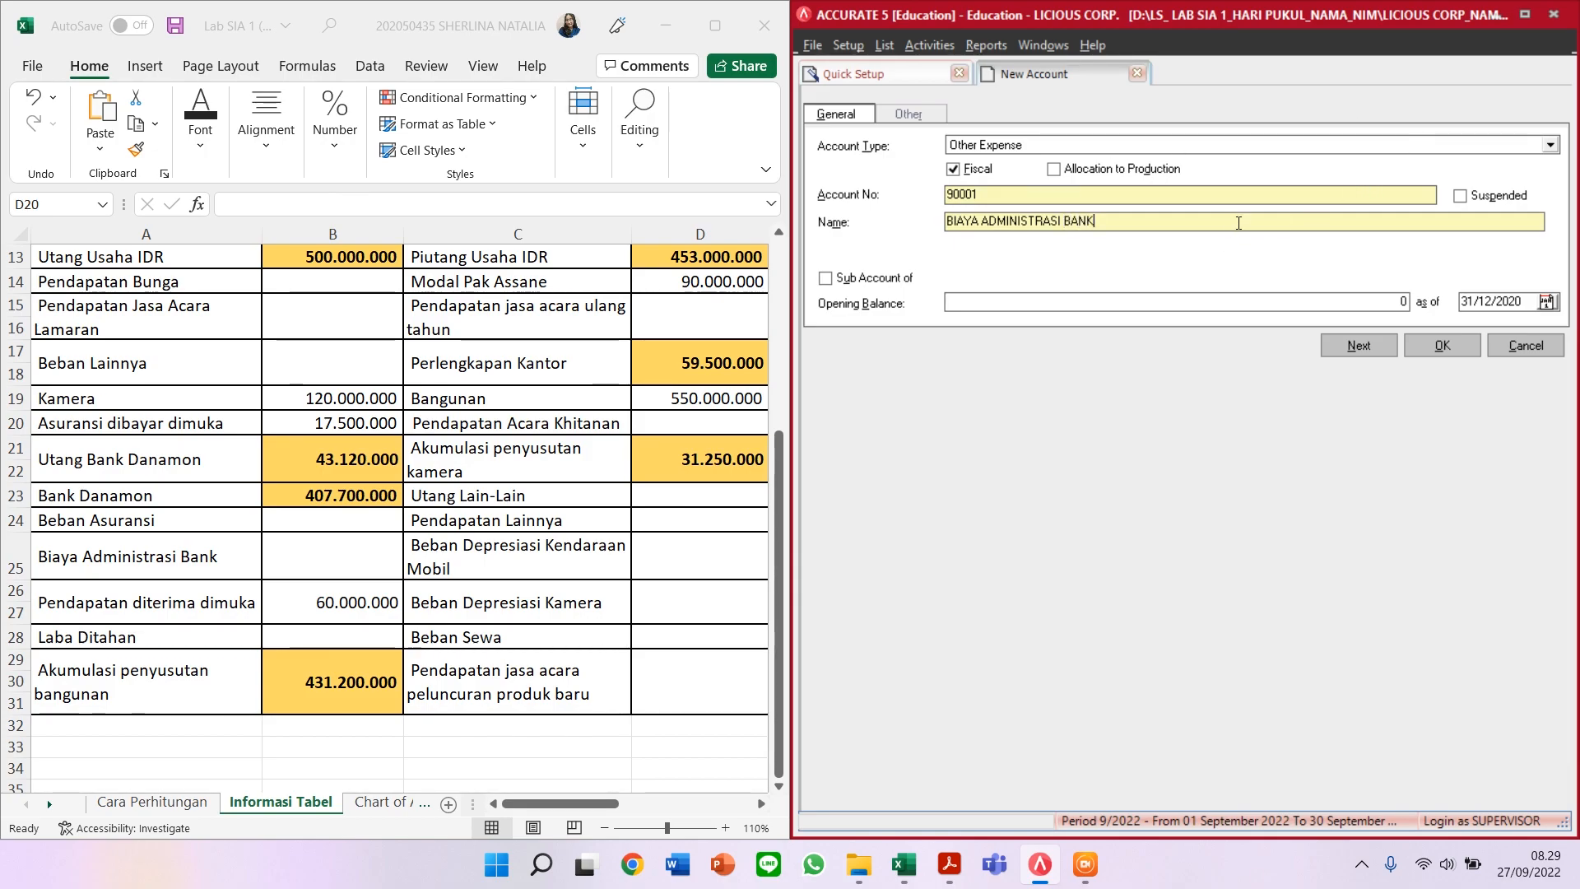
{"action": "left_click", "coordinate": [1359, 352]}
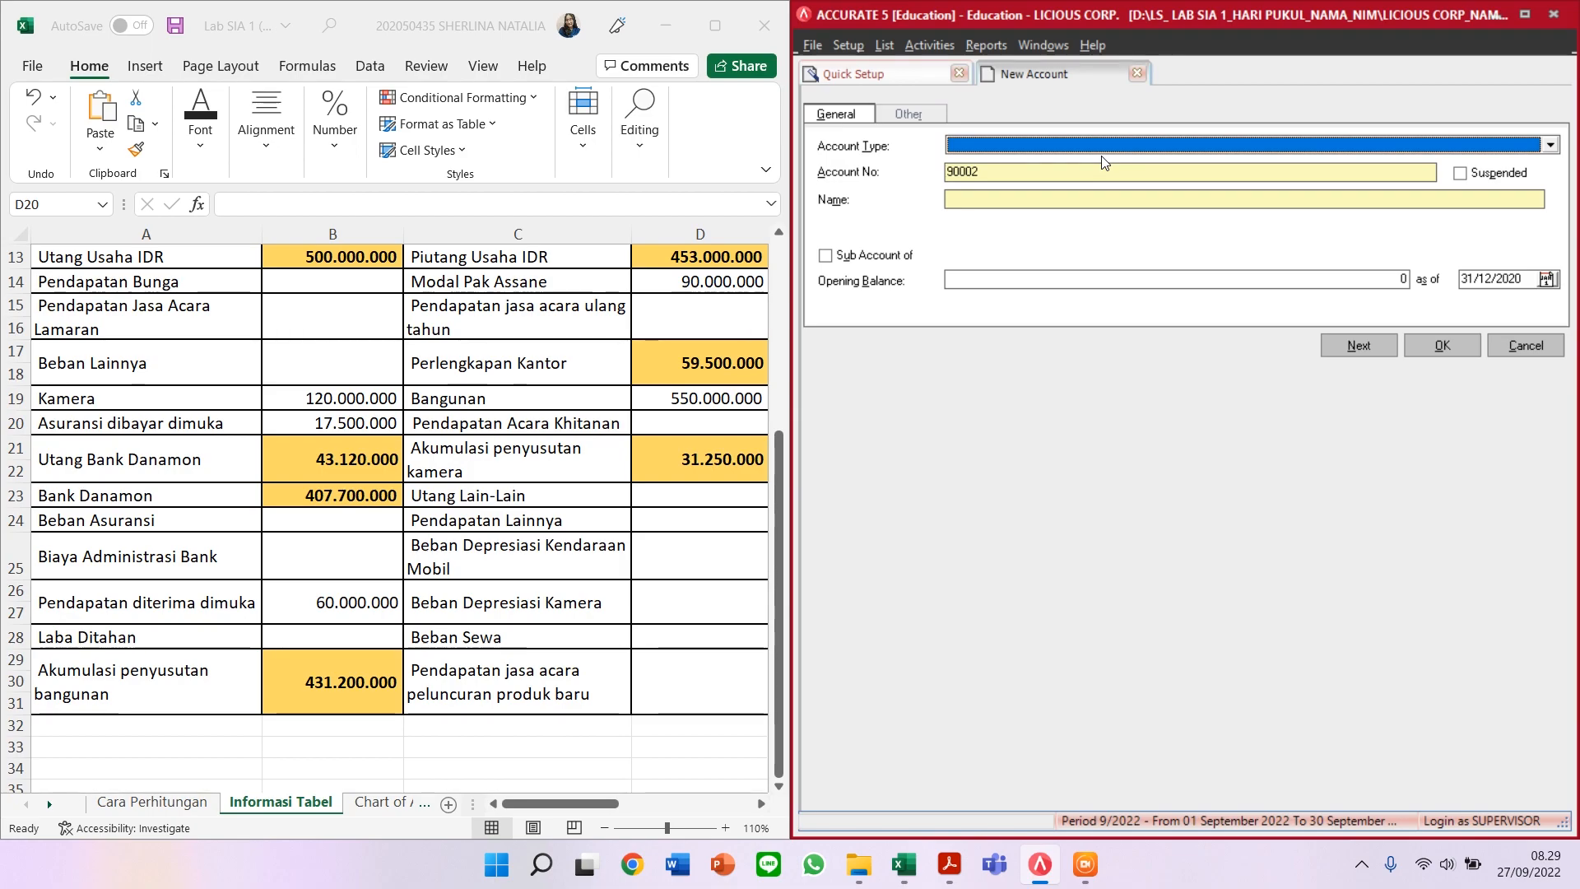
Step: Create Other Current Liability 21303 PENDAPATAN DITERIMA DIMUKA with balance 60.000.000, accepting the currency warning
{"action": "type", "text": "Othe"}
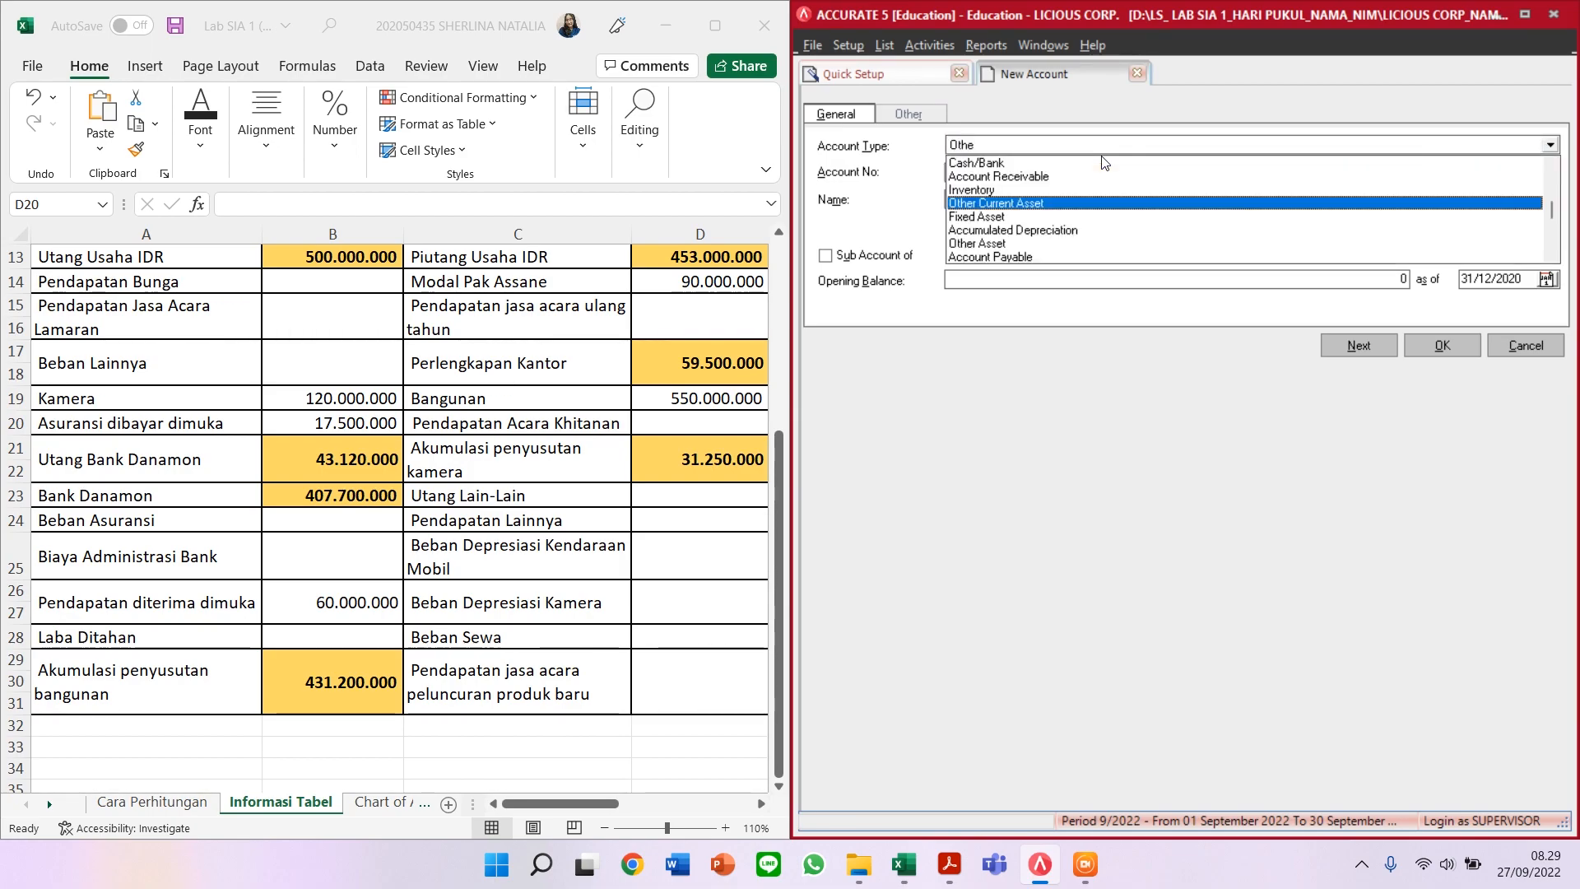
{"action": "type", "text": "r Current Liability"}
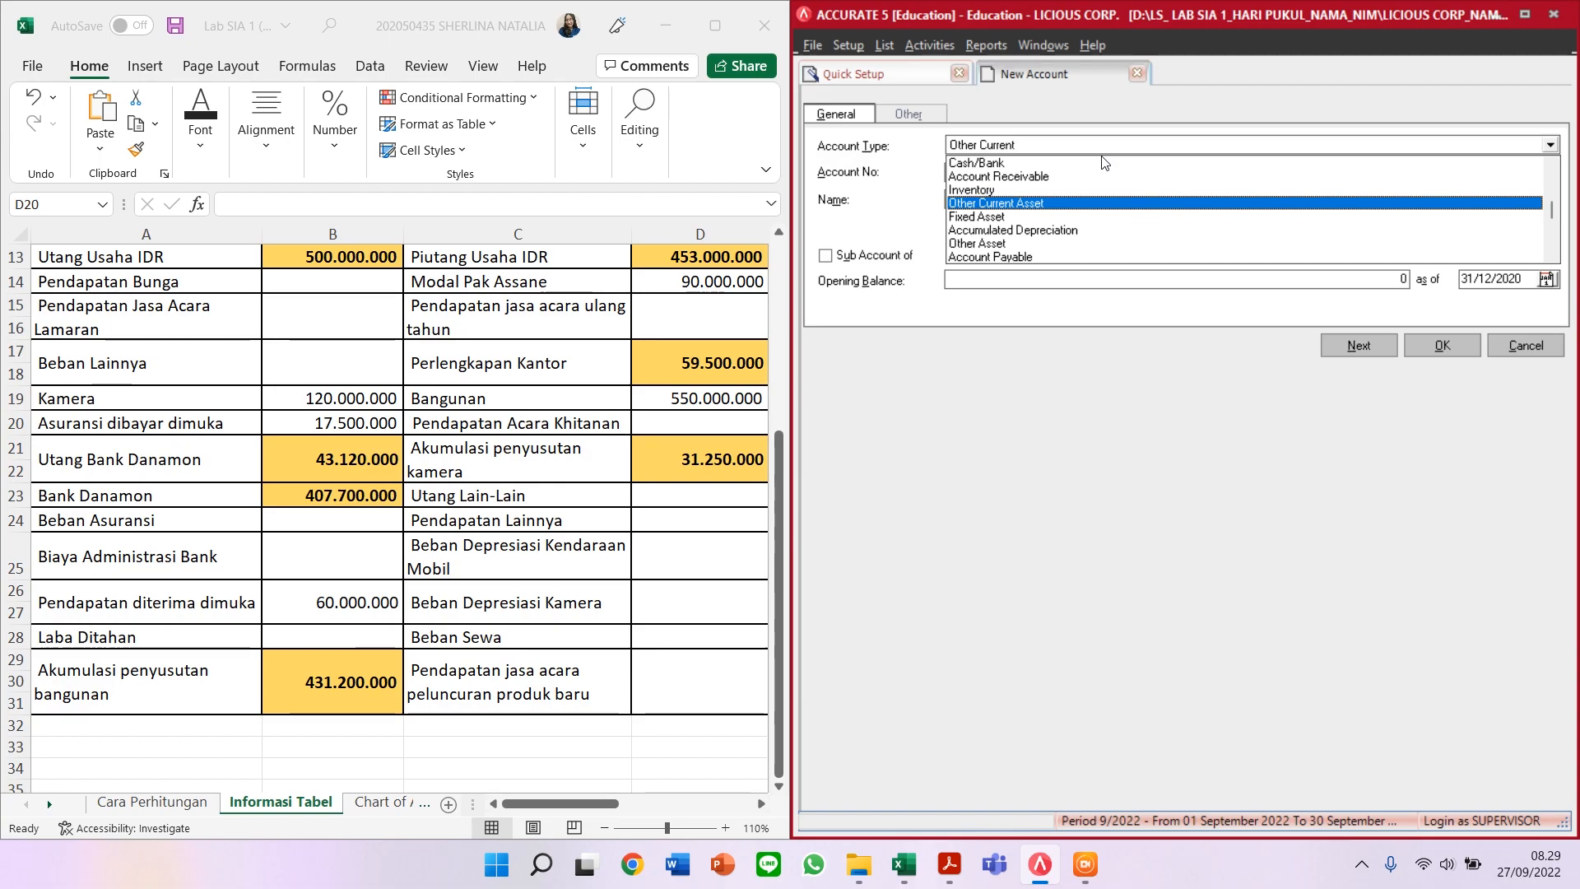
{"action": "key", "text": "Return"}
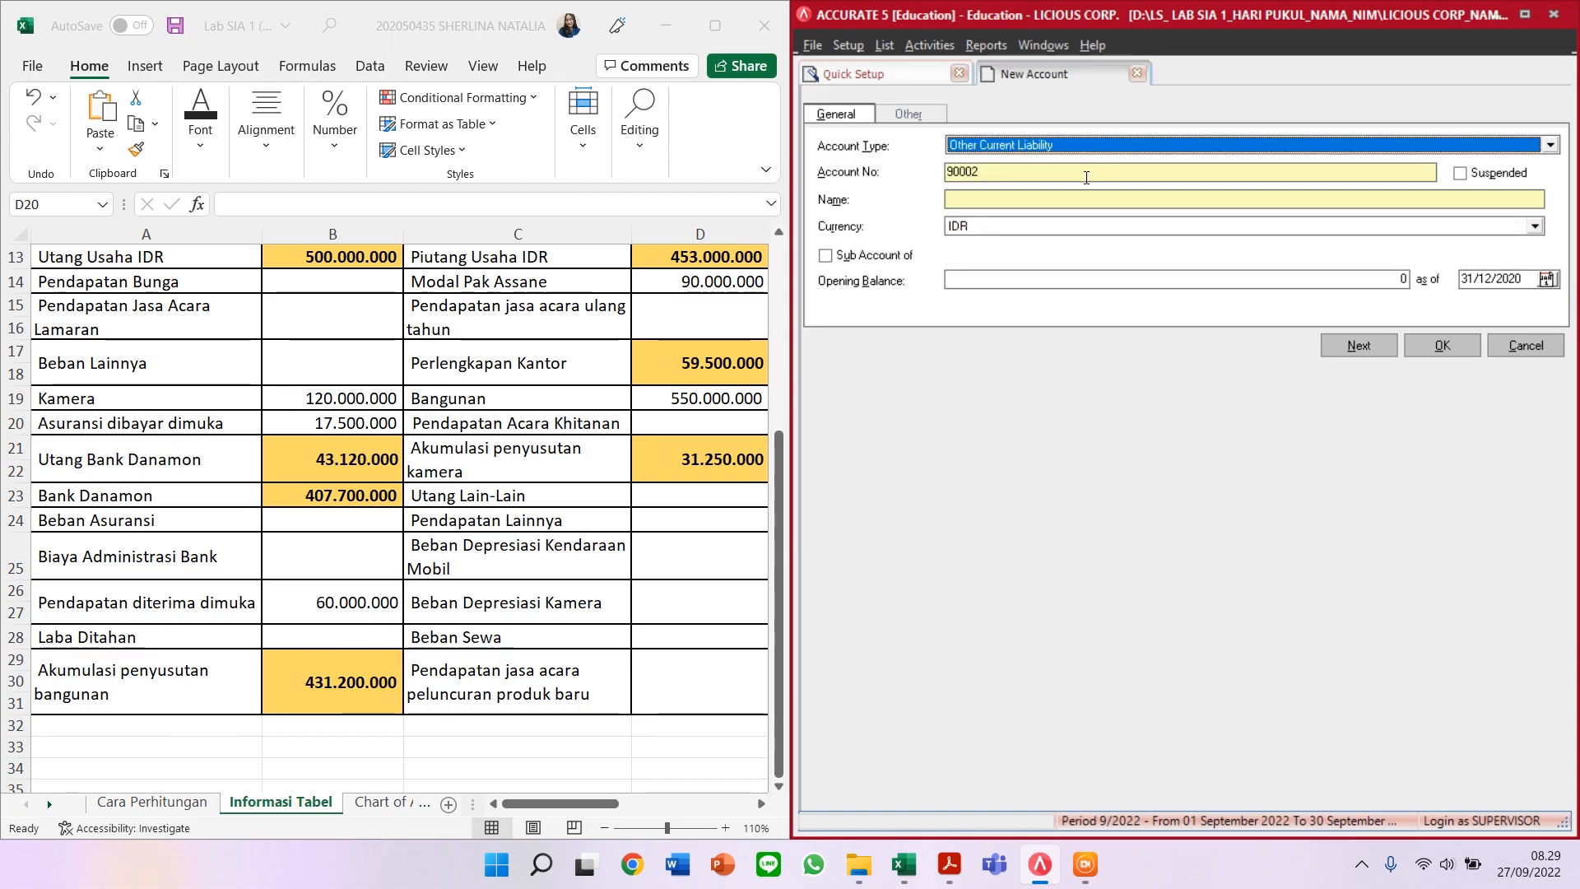
{"action": "key", "text": "Tab"}
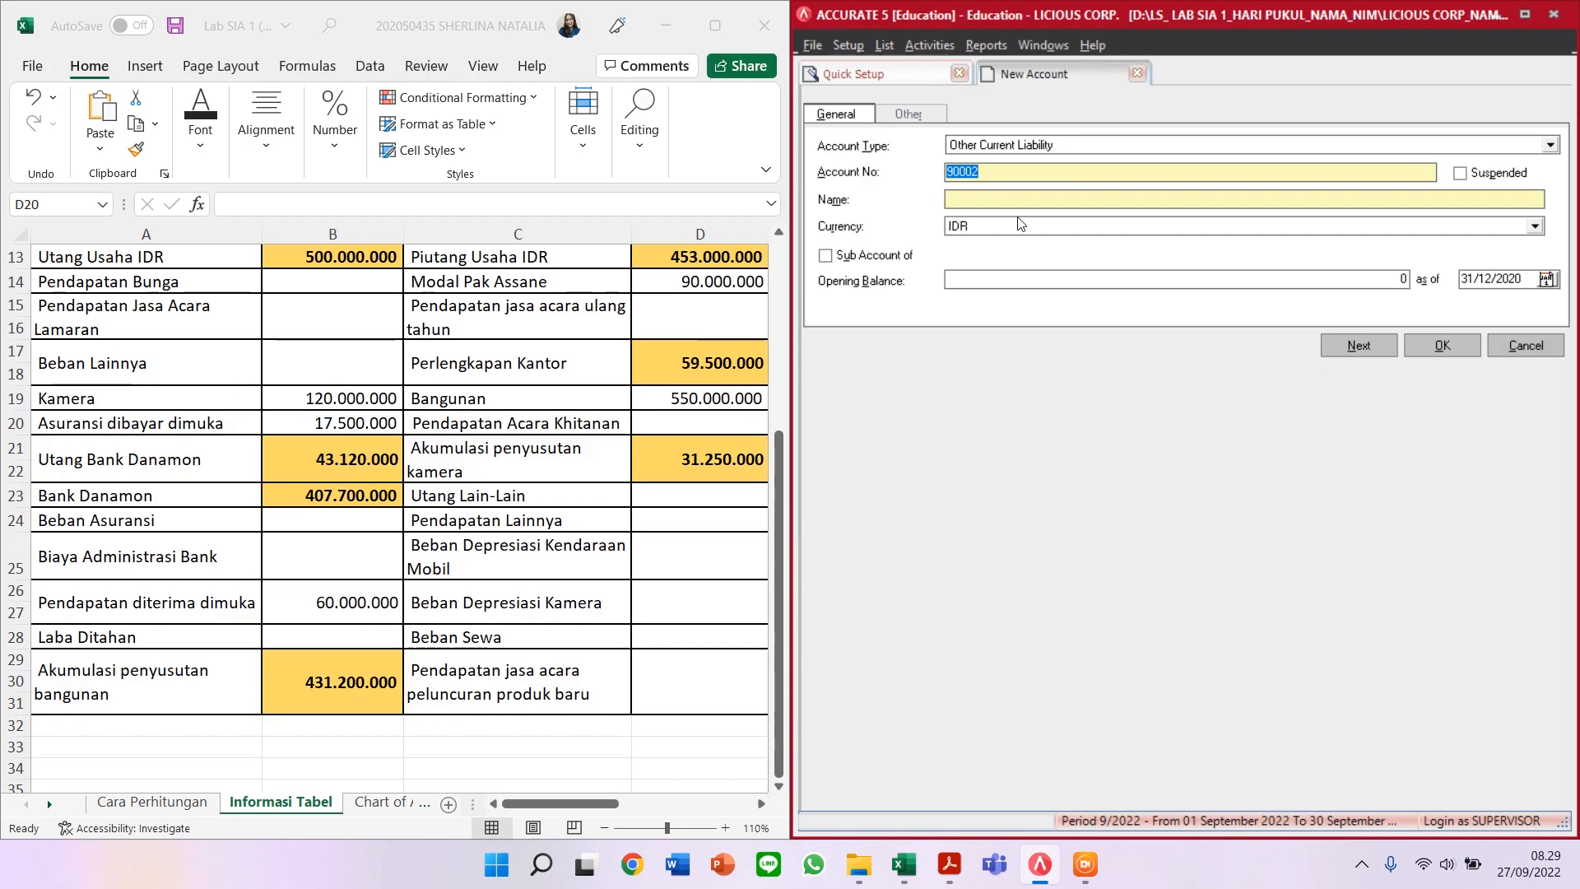
{"action": "type", "text": "21303"}
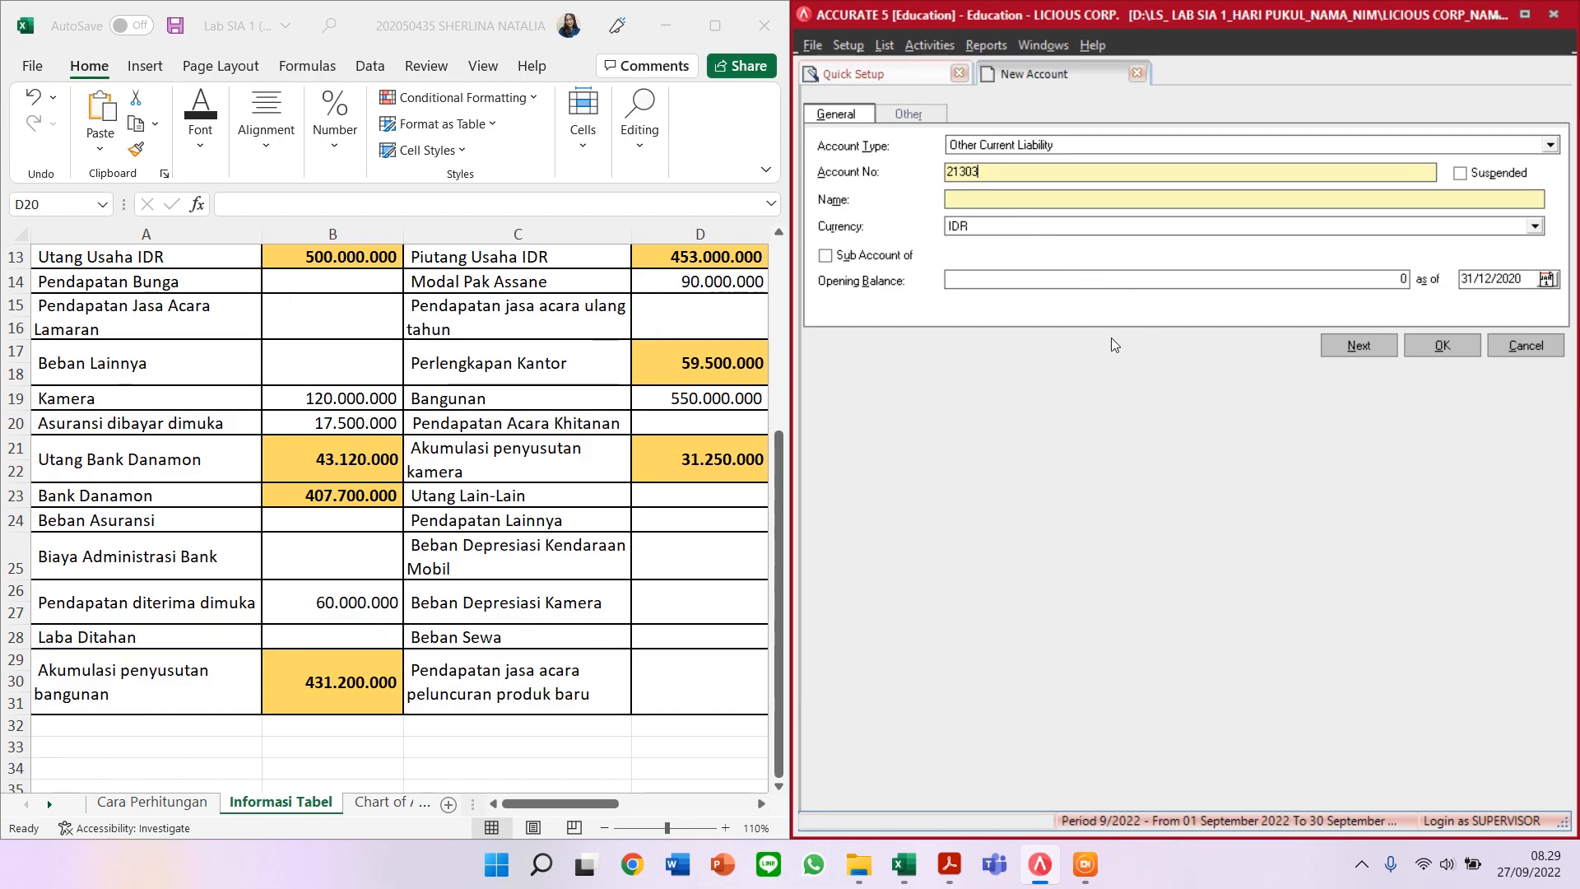
{"action": "key", "text": "Tab"}
{"action": "type", "text": "PENDAPATAN DITERINMMA DIMUKA"}
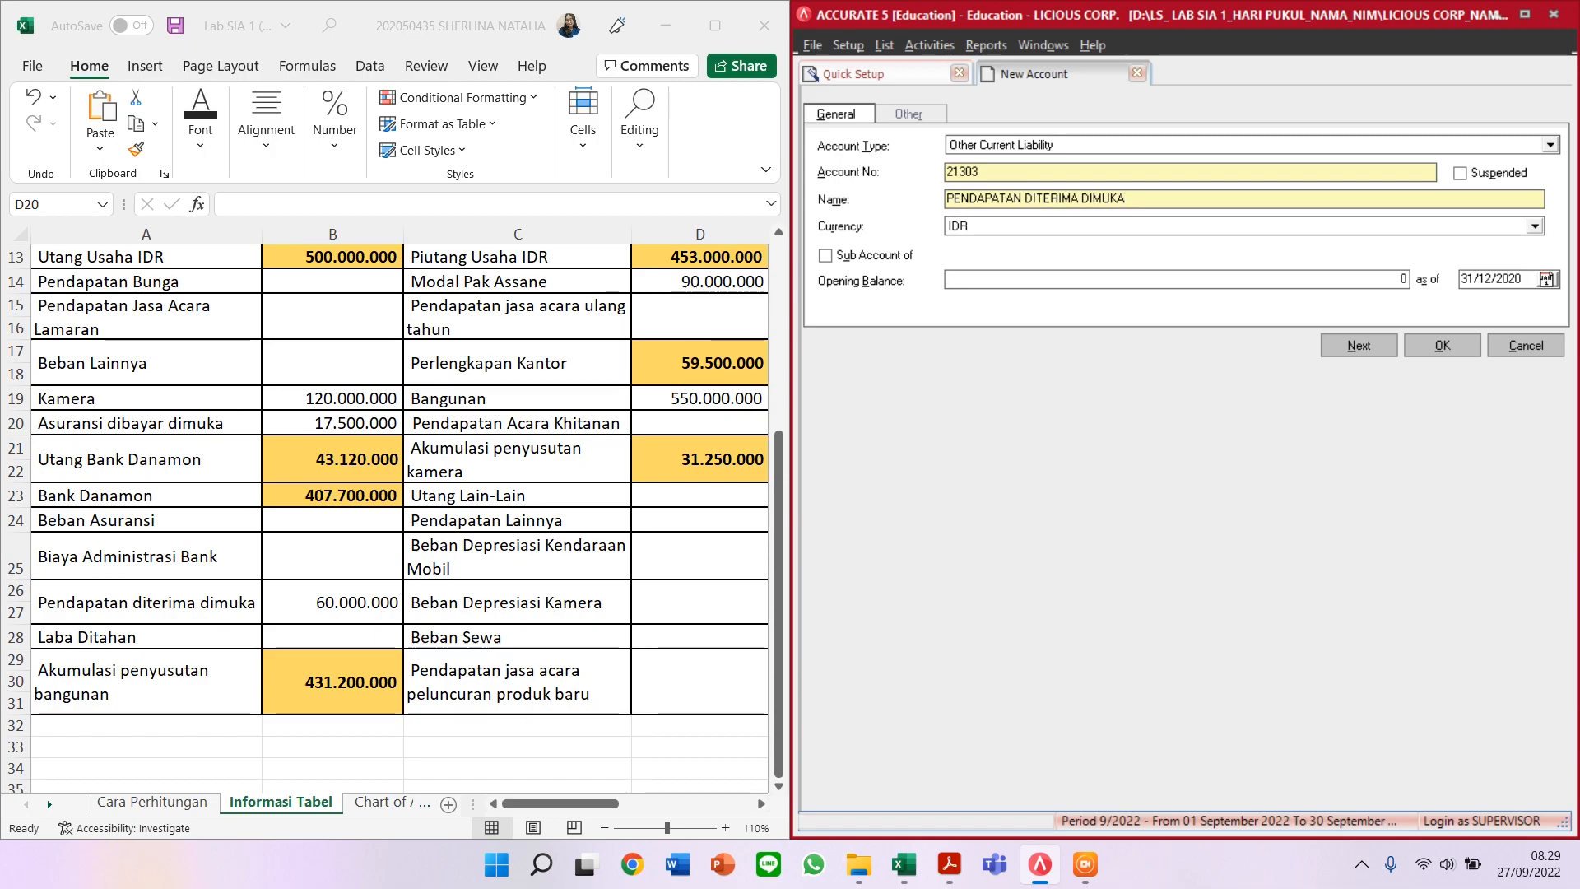
{"action": "left_click", "coordinate": [1238, 277]}
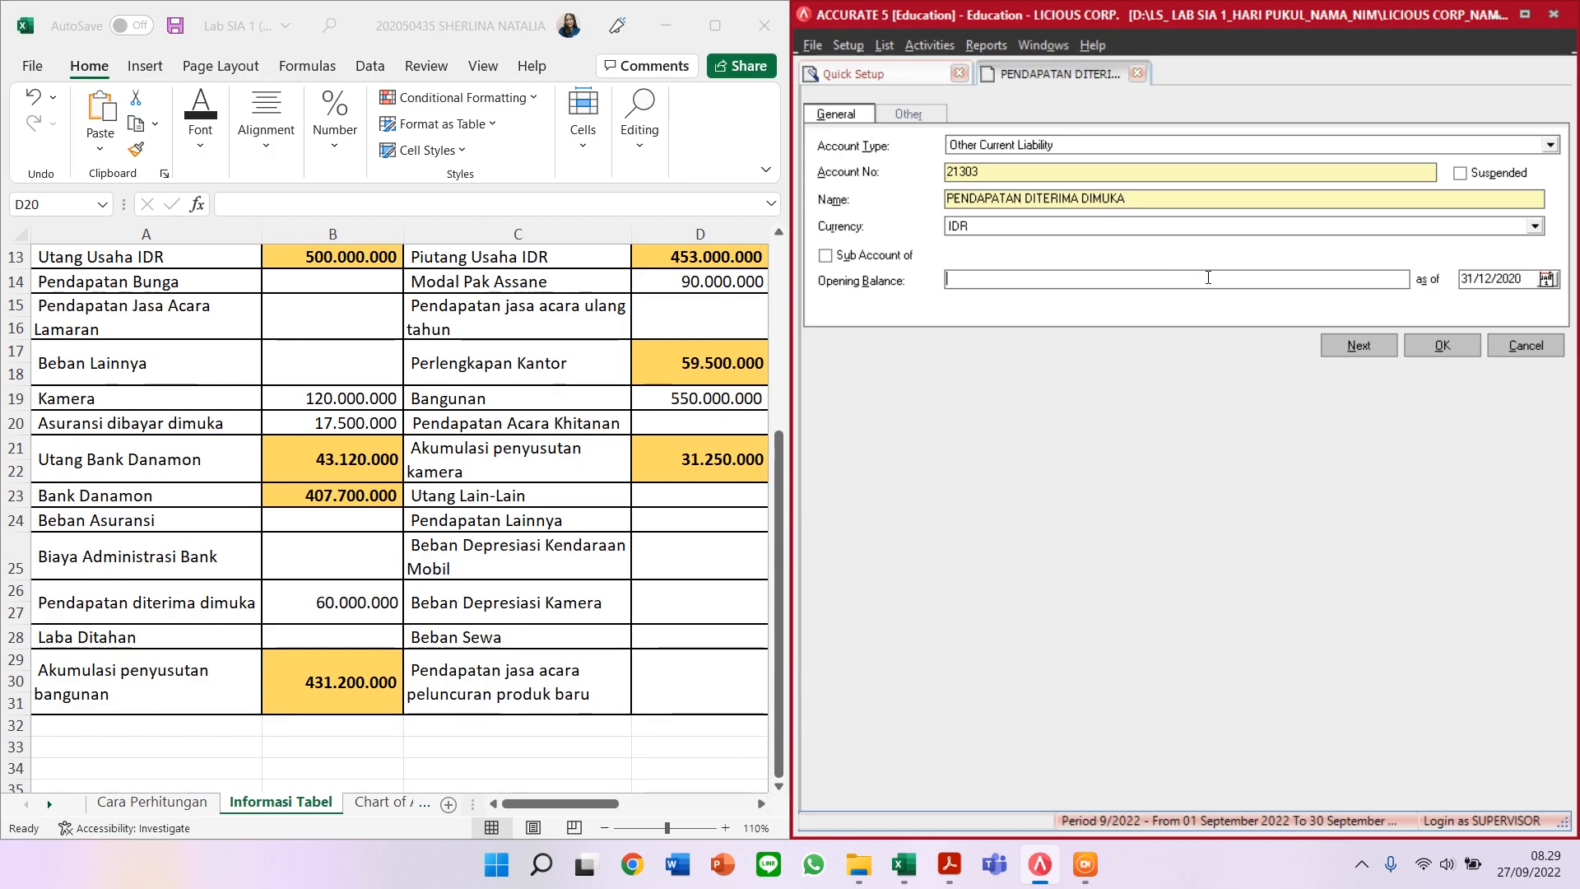
{"action": "type", "text": "60."}
{"action": "type", "text": "000.000"}
{"action": "key", "text": "Tab"}
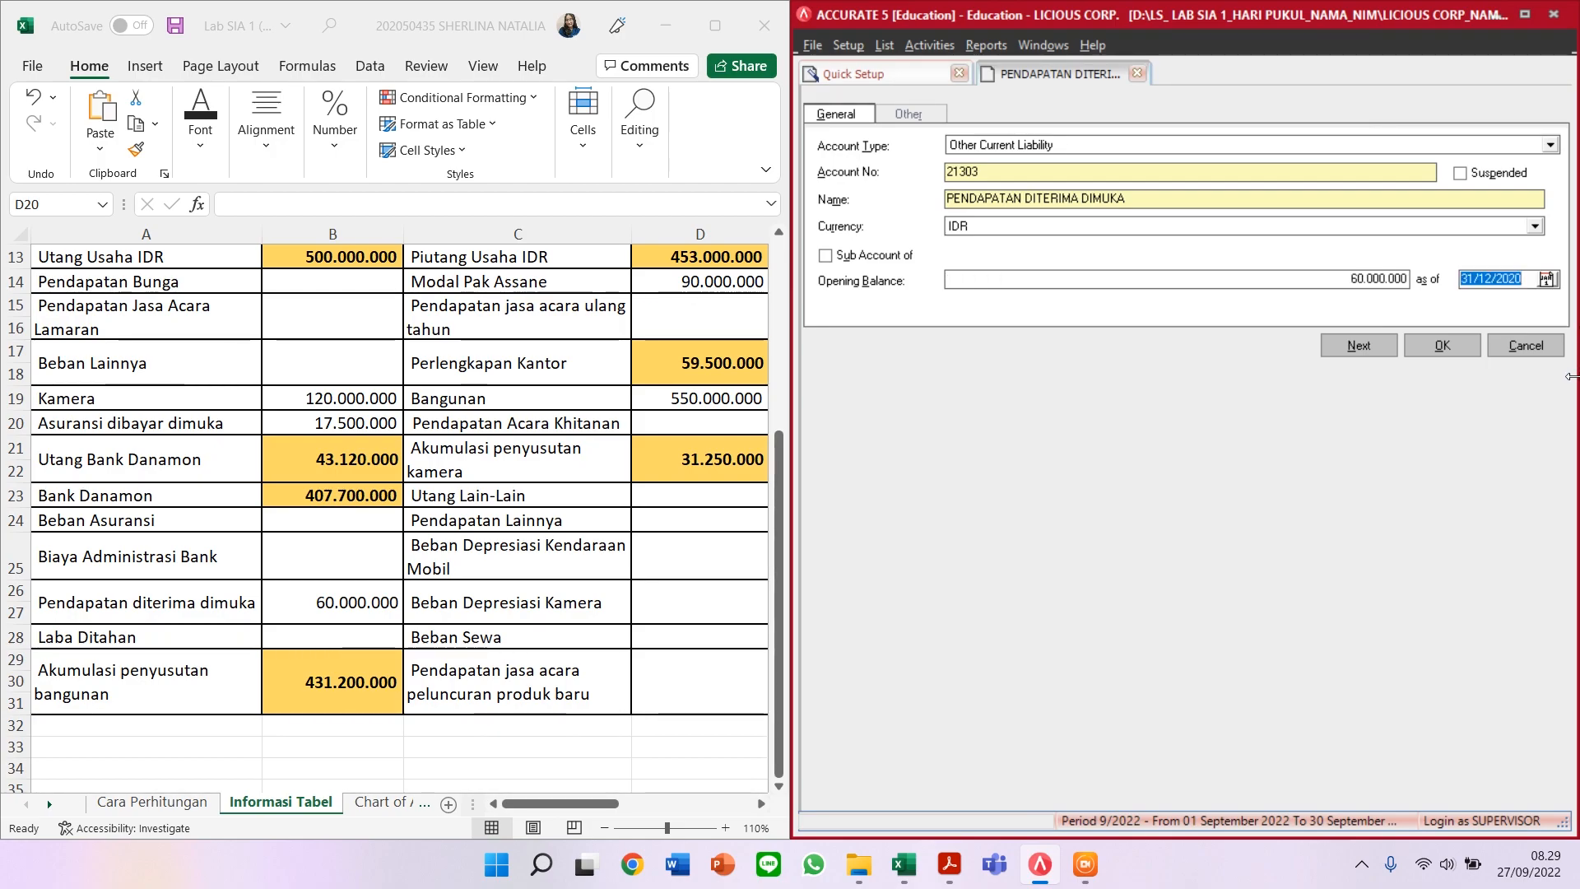
{"action": "left_click", "coordinate": [1335, 345]}
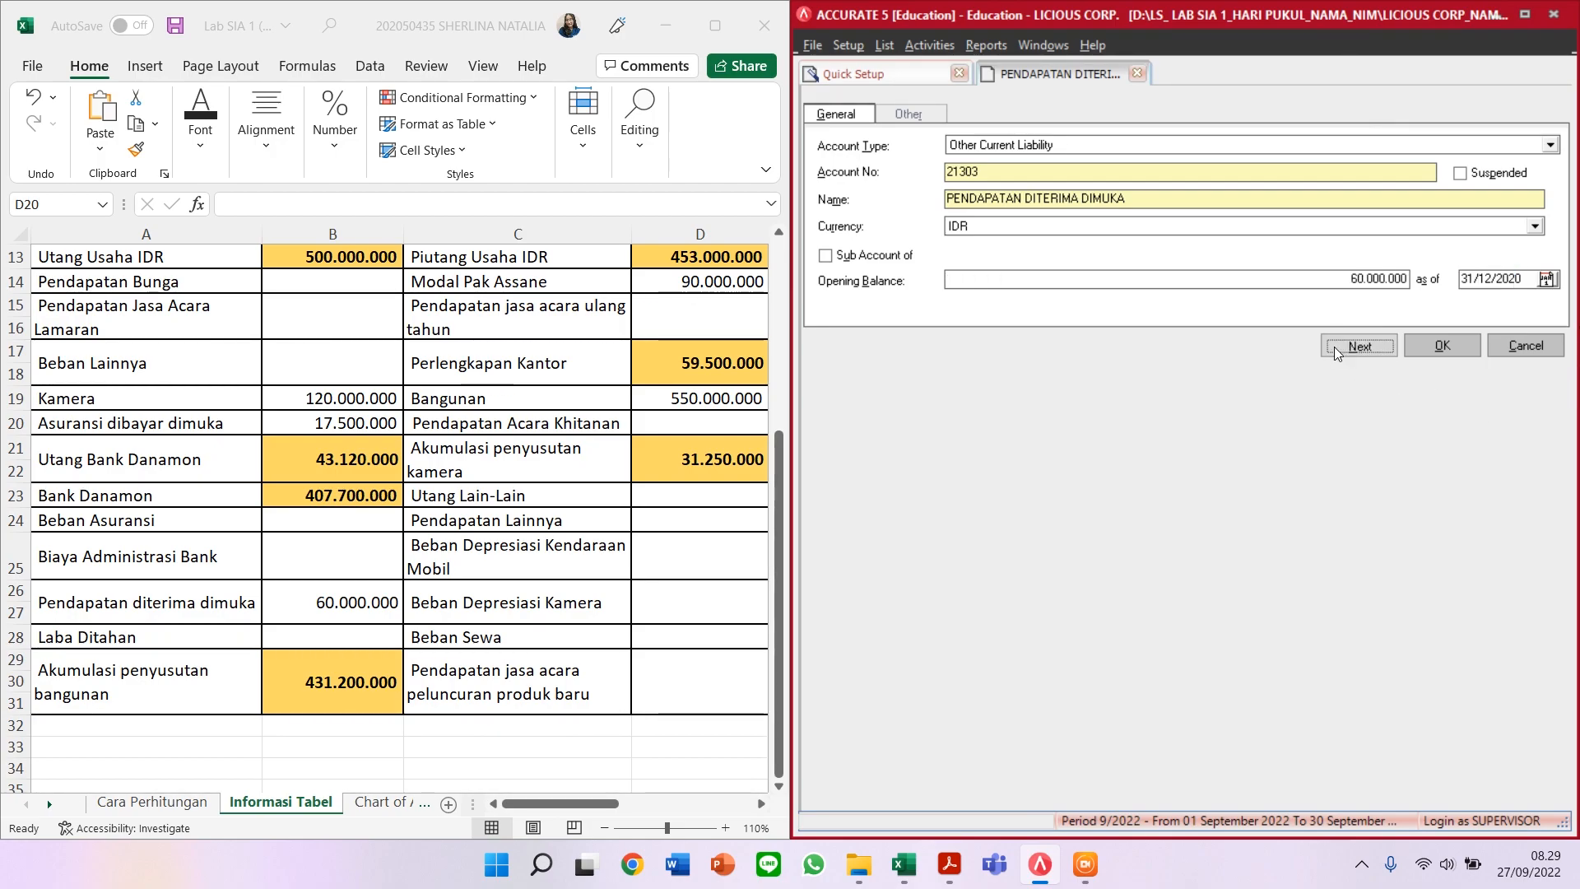
{"action": "left_click", "coordinate": [765, 490]}
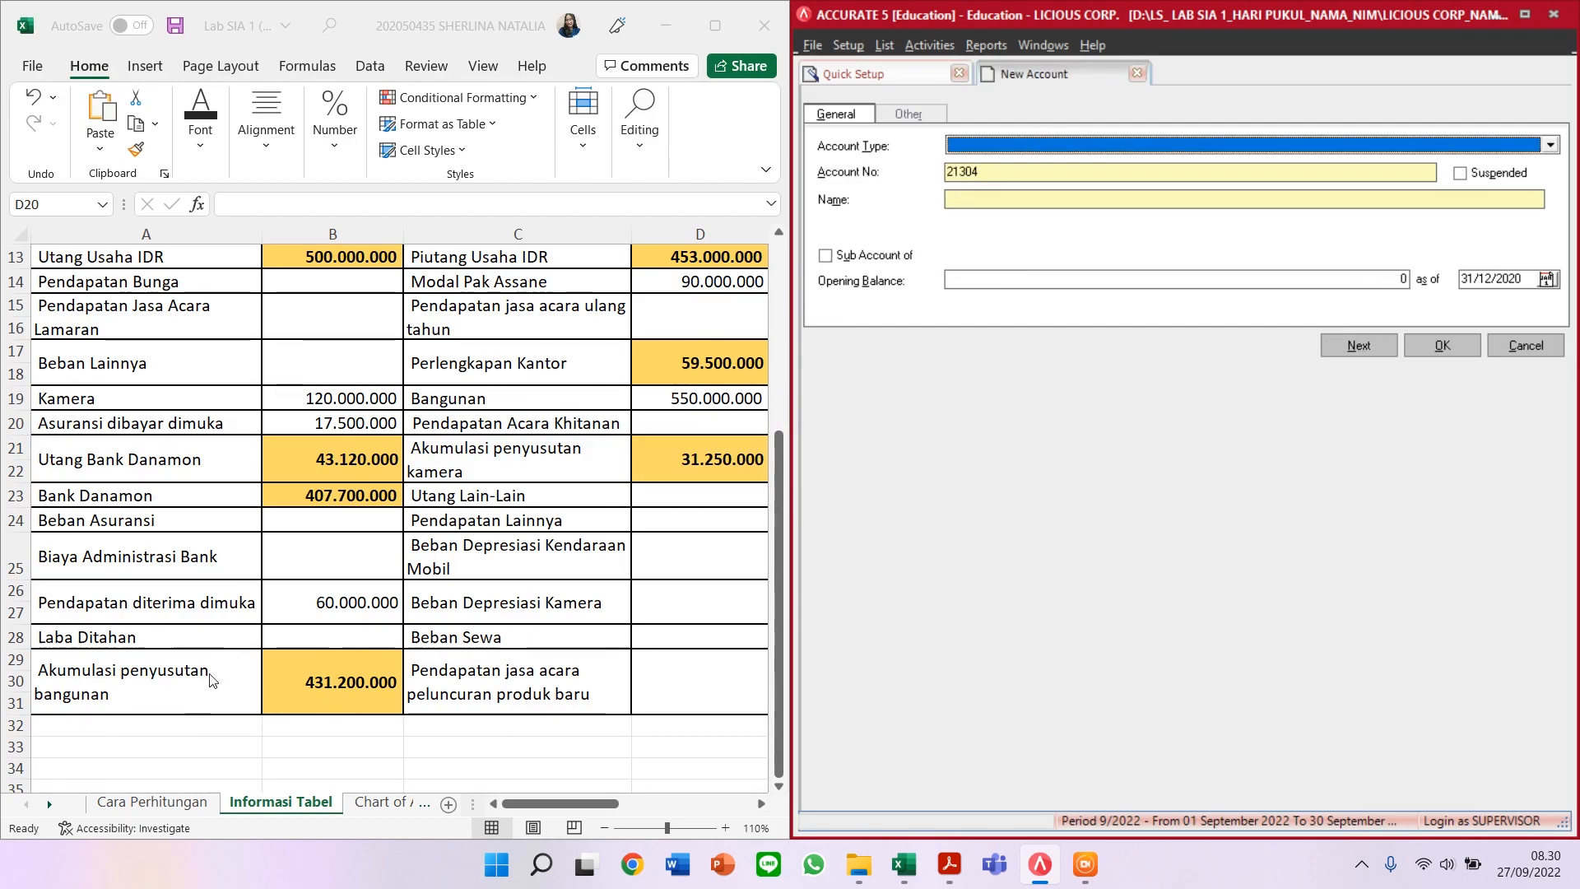
Step: Leave the Excel account table, return to the Quick Setup account list and select RETAINED EARNING
{"action": "left_click", "coordinate": [166, 645]}
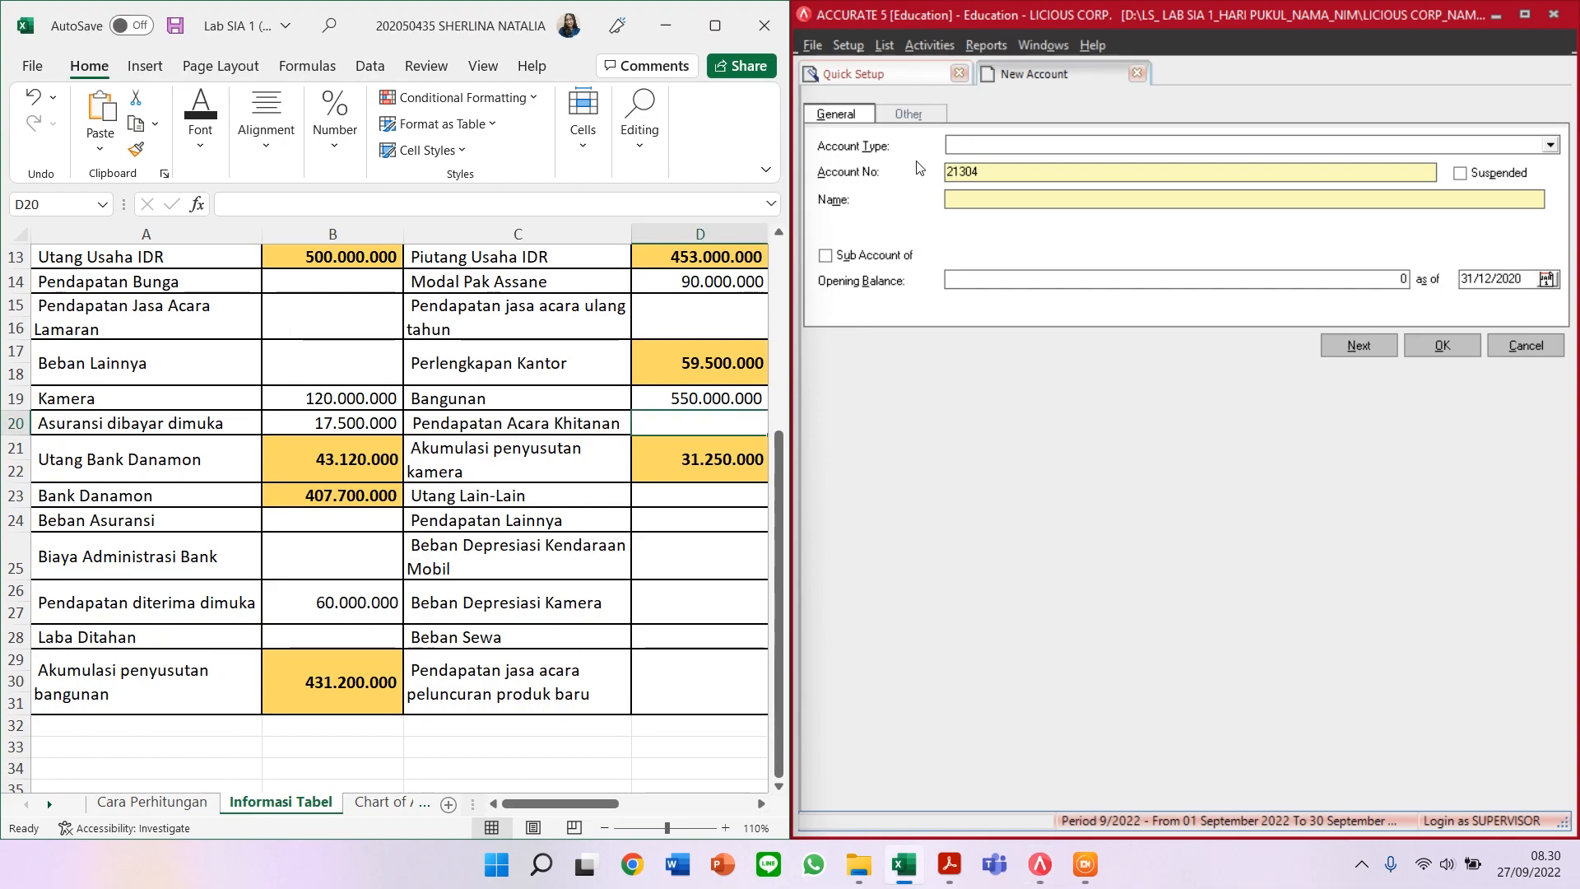
{"action": "left_click", "coordinate": [907, 81]}
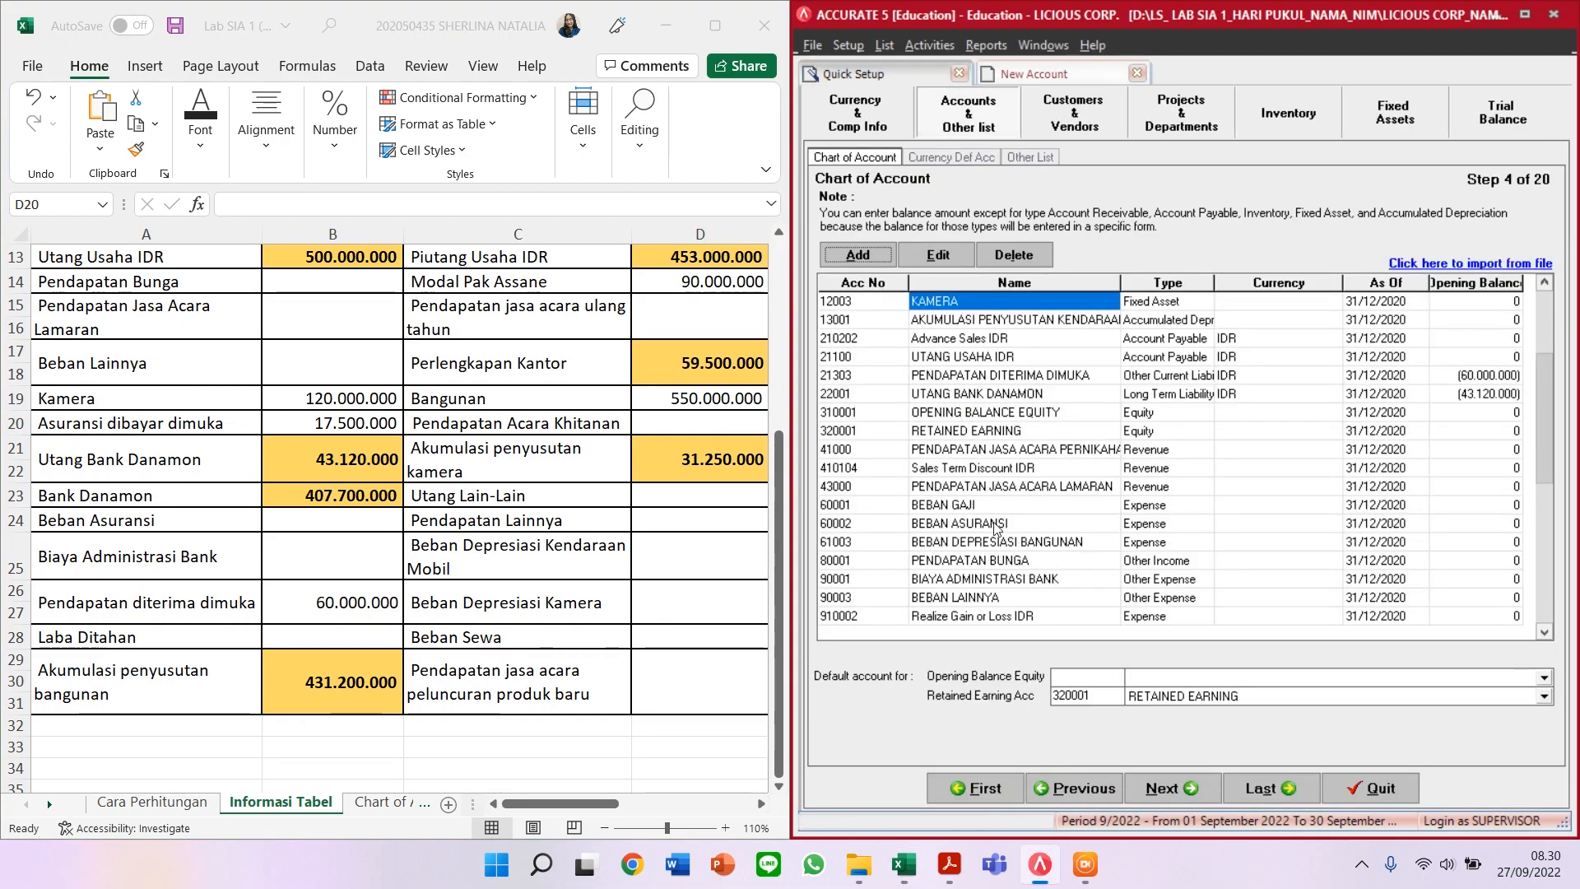
{"action": "left_click", "coordinate": [999, 433]}
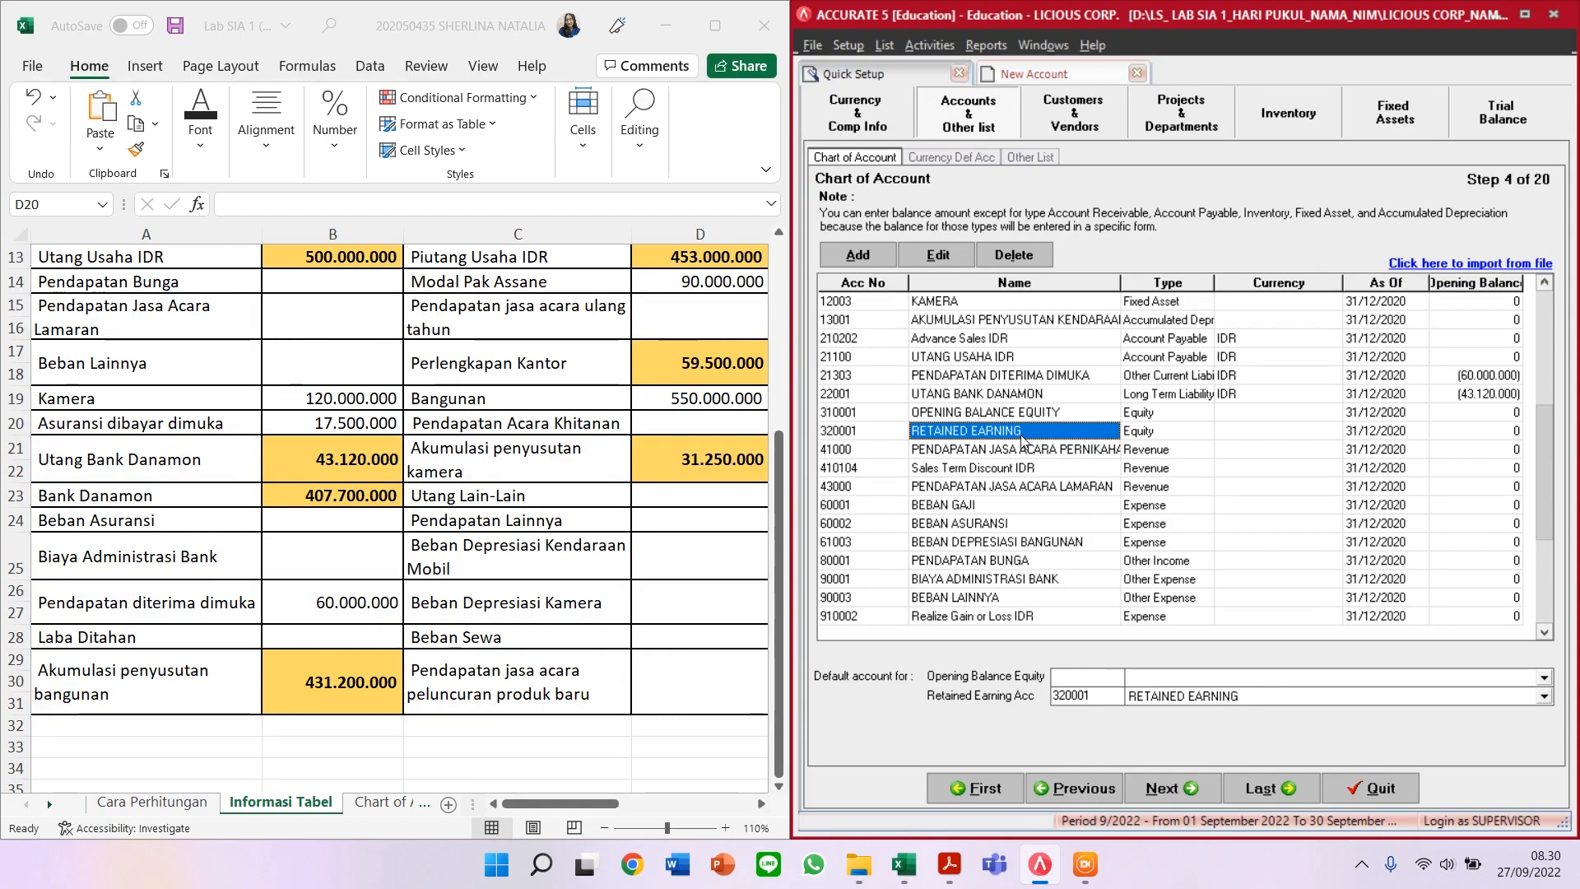
Step: Rename RETAINED EARNING to LABA DITAHAN with number 31000, discarding the spare blank form
{"action": "left_click", "coordinate": [938, 255]}
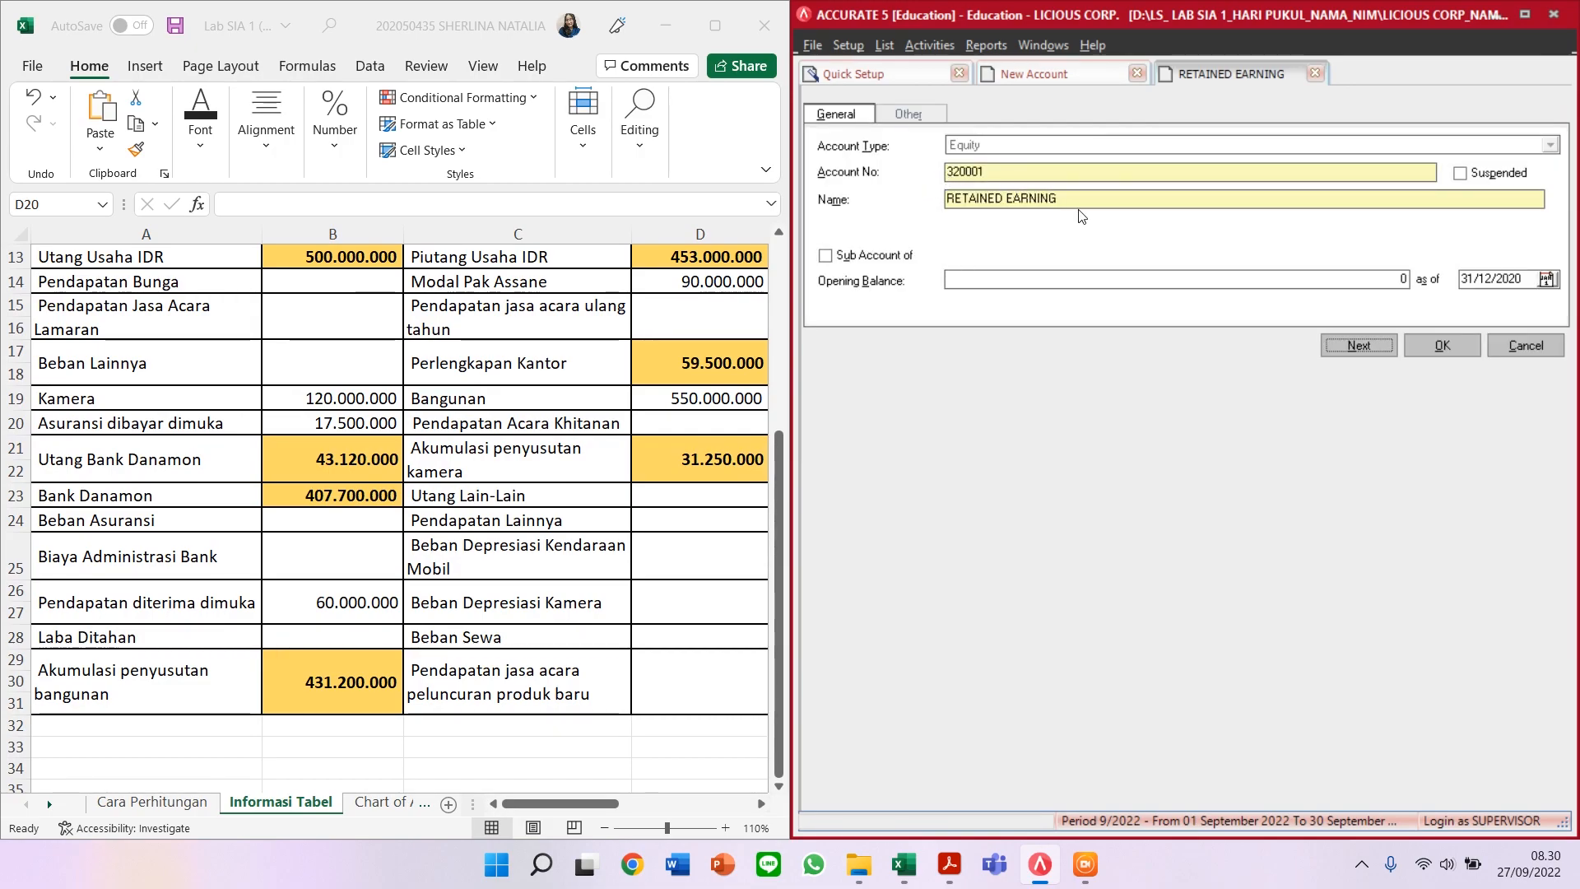
{"action": "triple_click", "coordinate": [1099, 198]}
{"action": "type", "text": "LABA"}
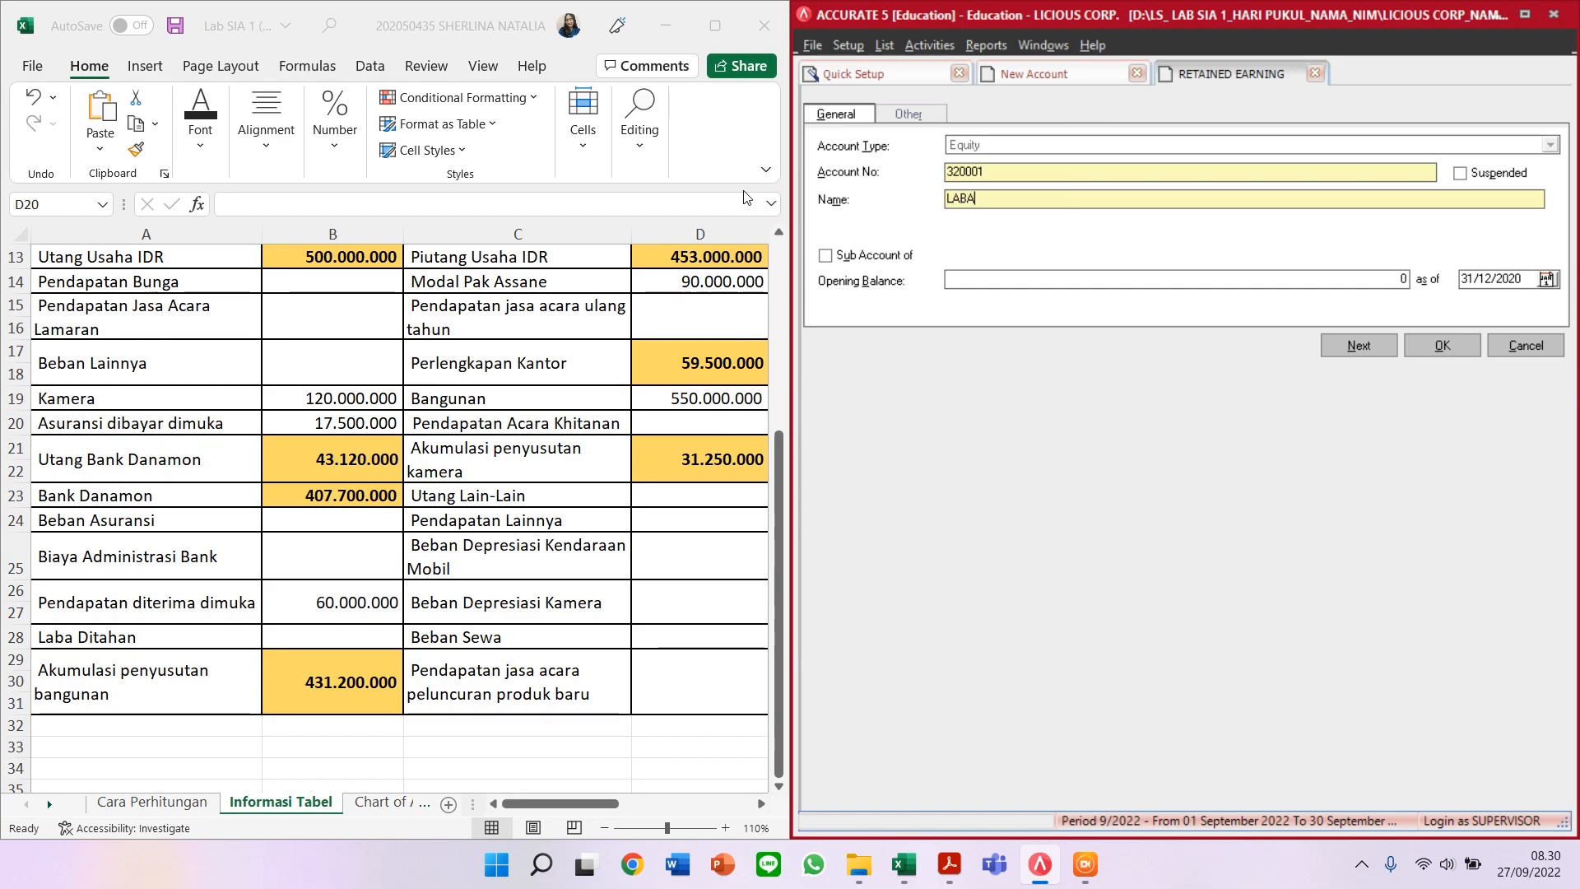
{"action": "type", "text": " DITAHAN"}
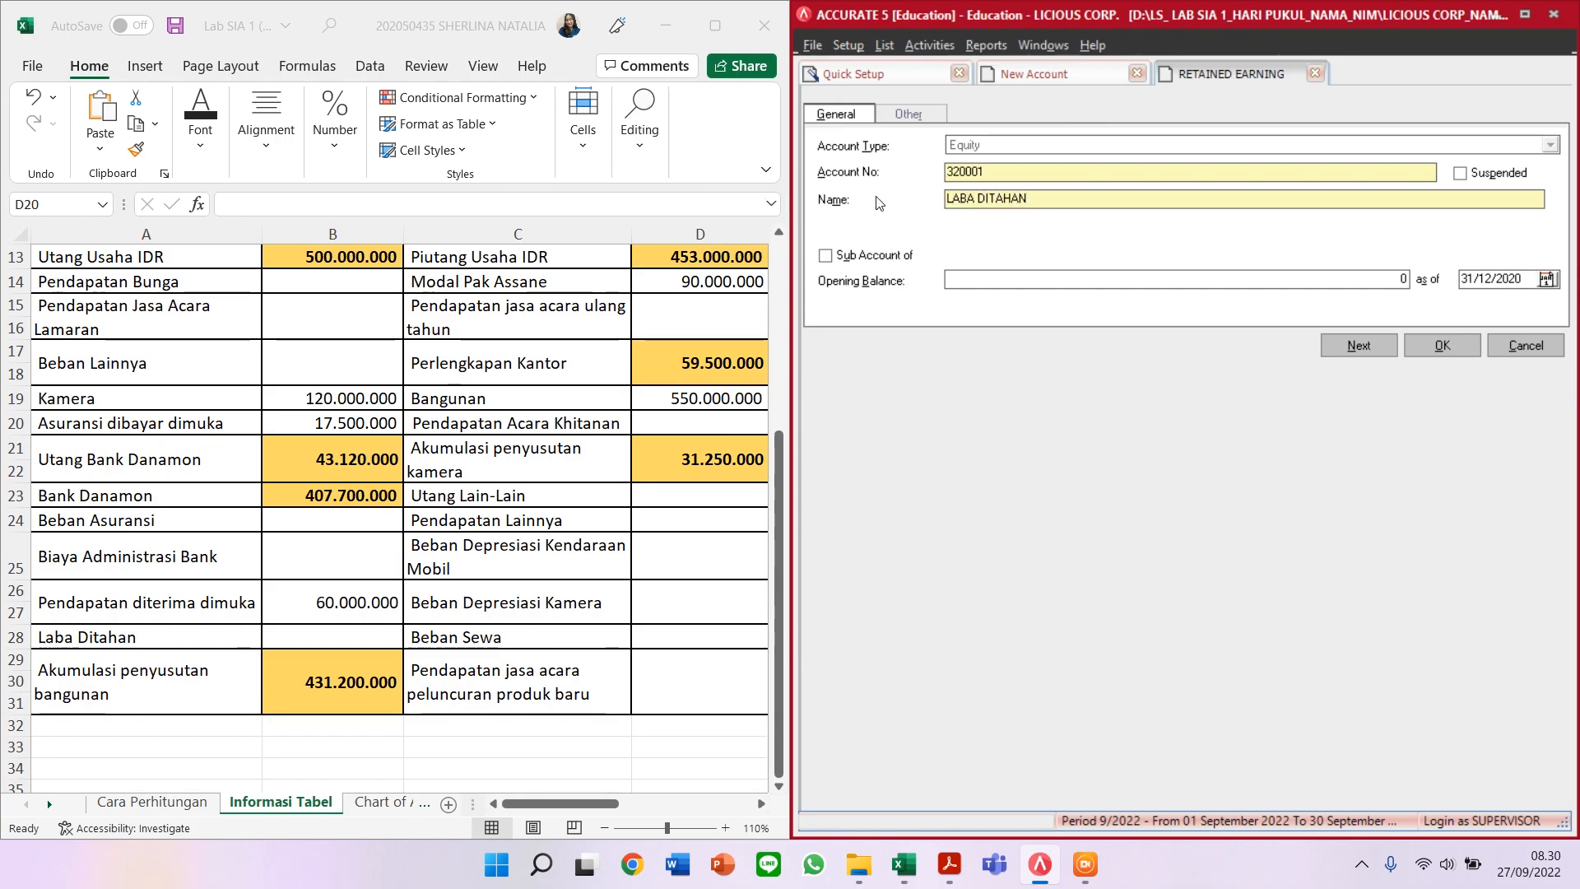
{"action": "key", "text": "shift+Tab"}
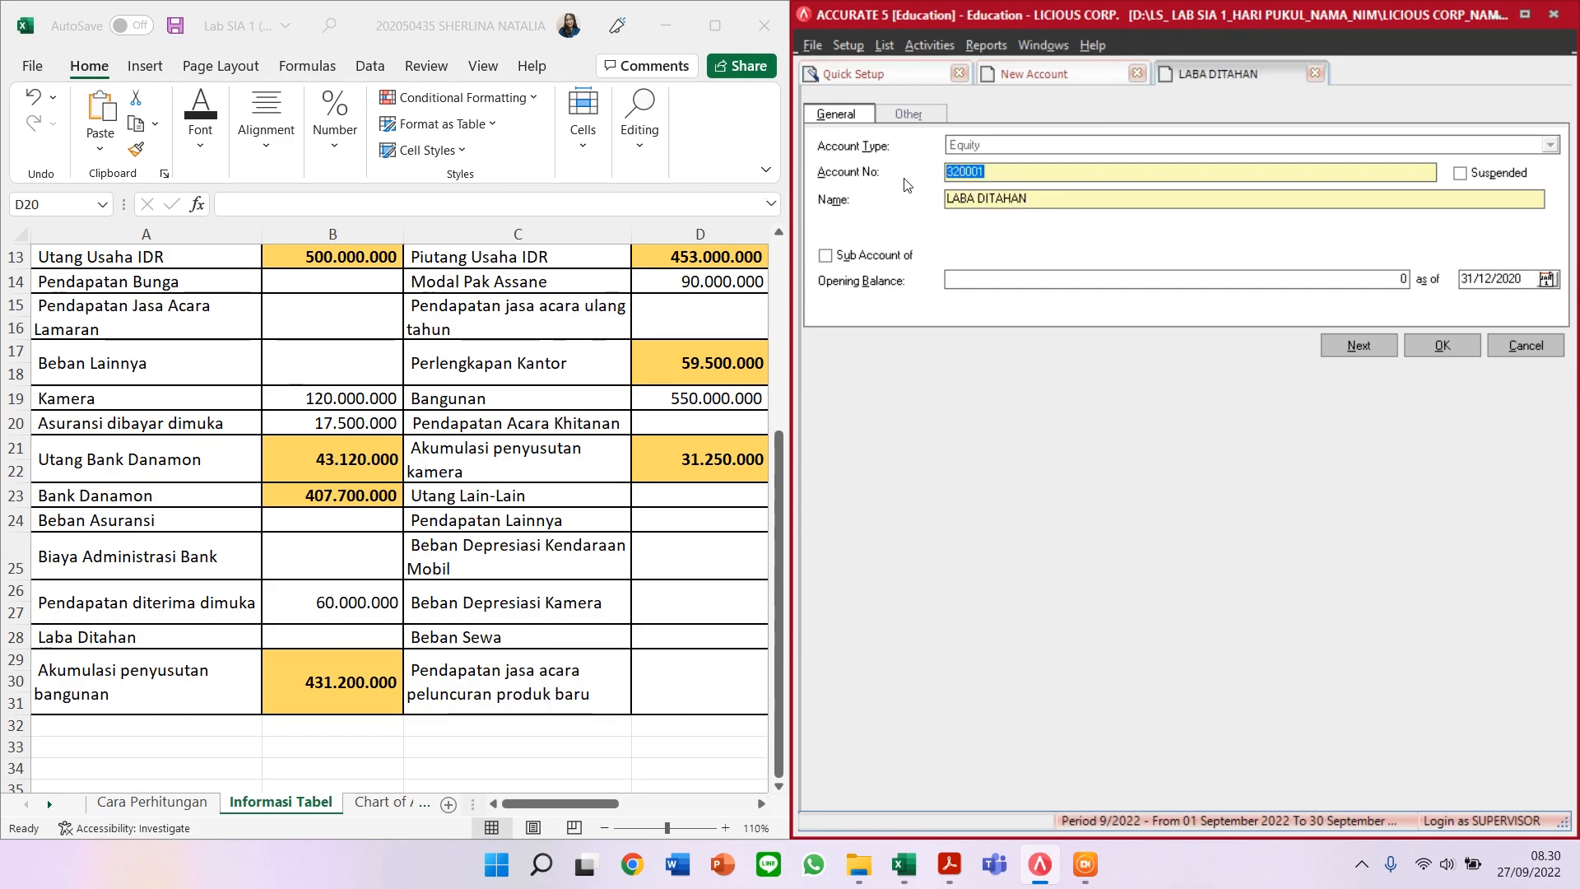
{"action": "type", "text": "31000"}
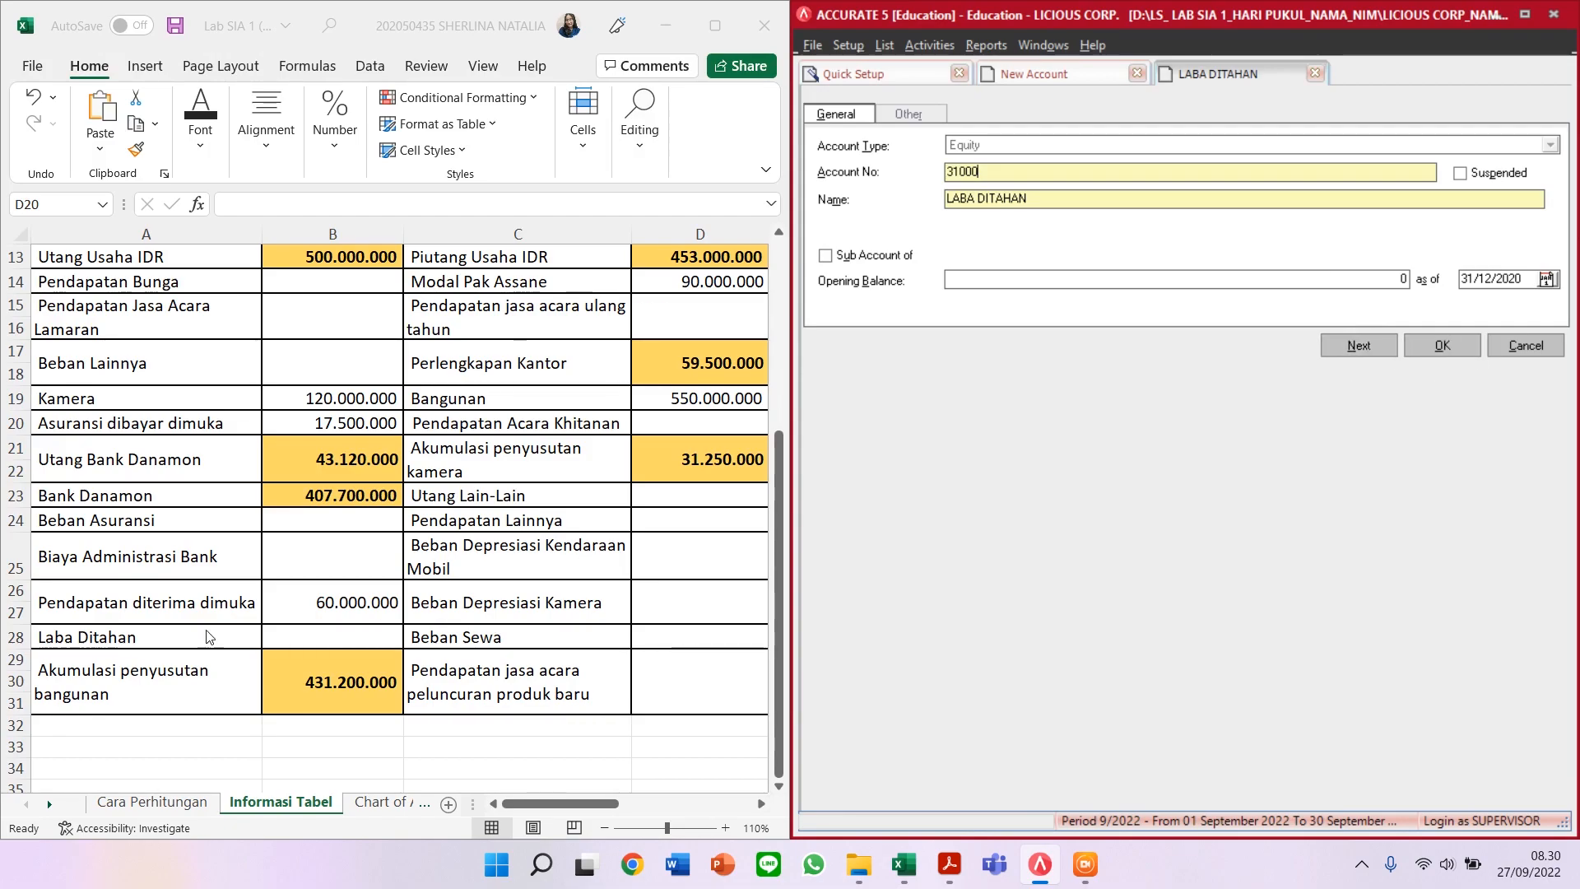
{"action": "left_click", "coordinate": [1358, 345]}
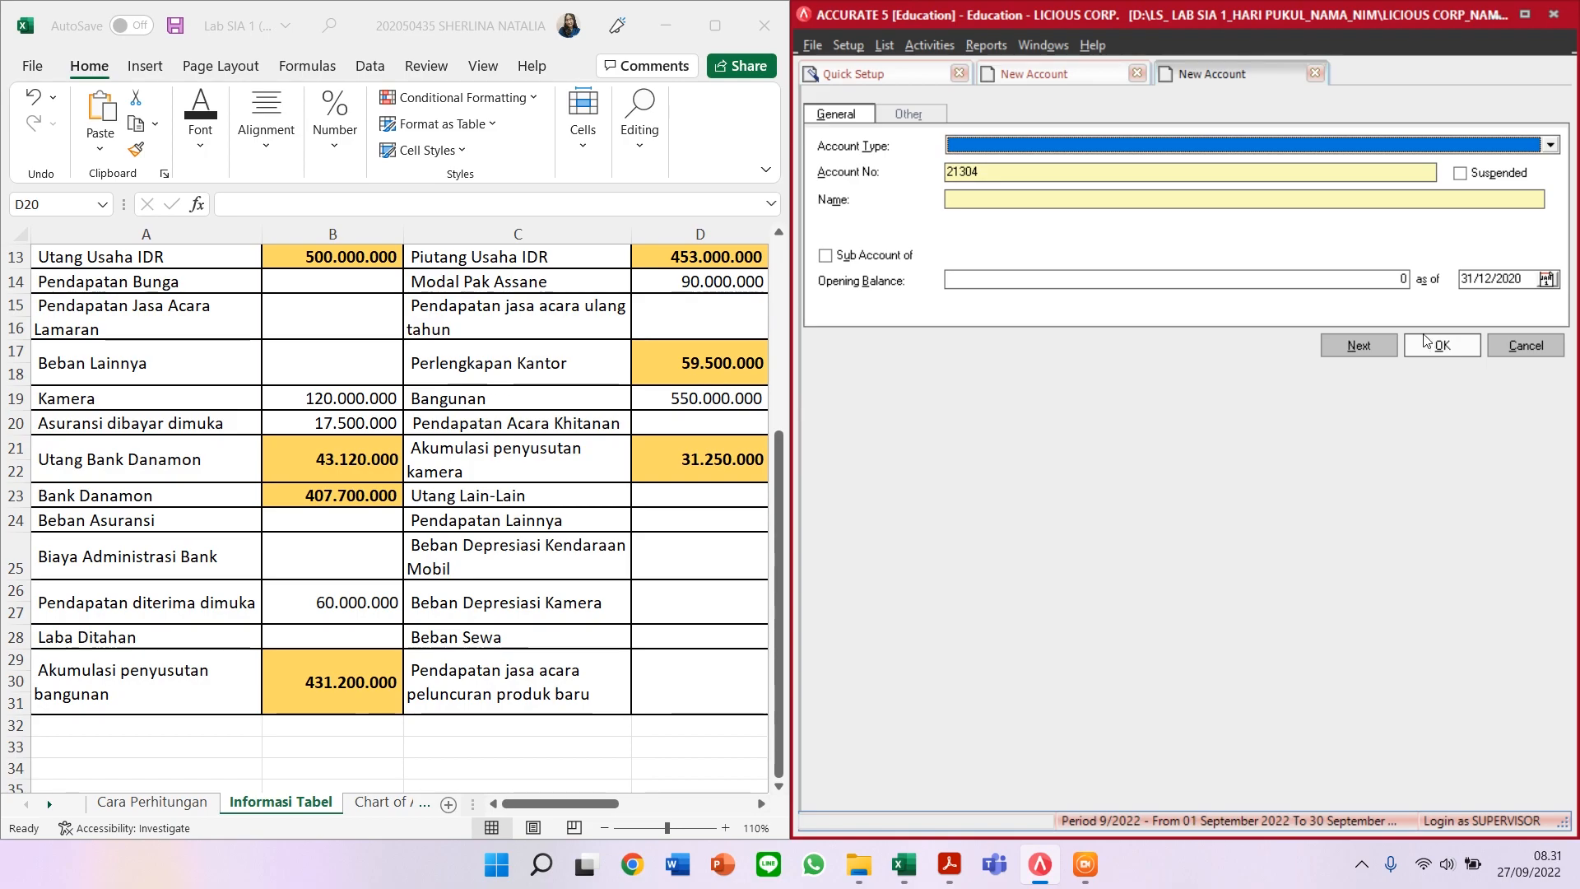
{"action": "left_click", "coordinate": [1524, 347]}
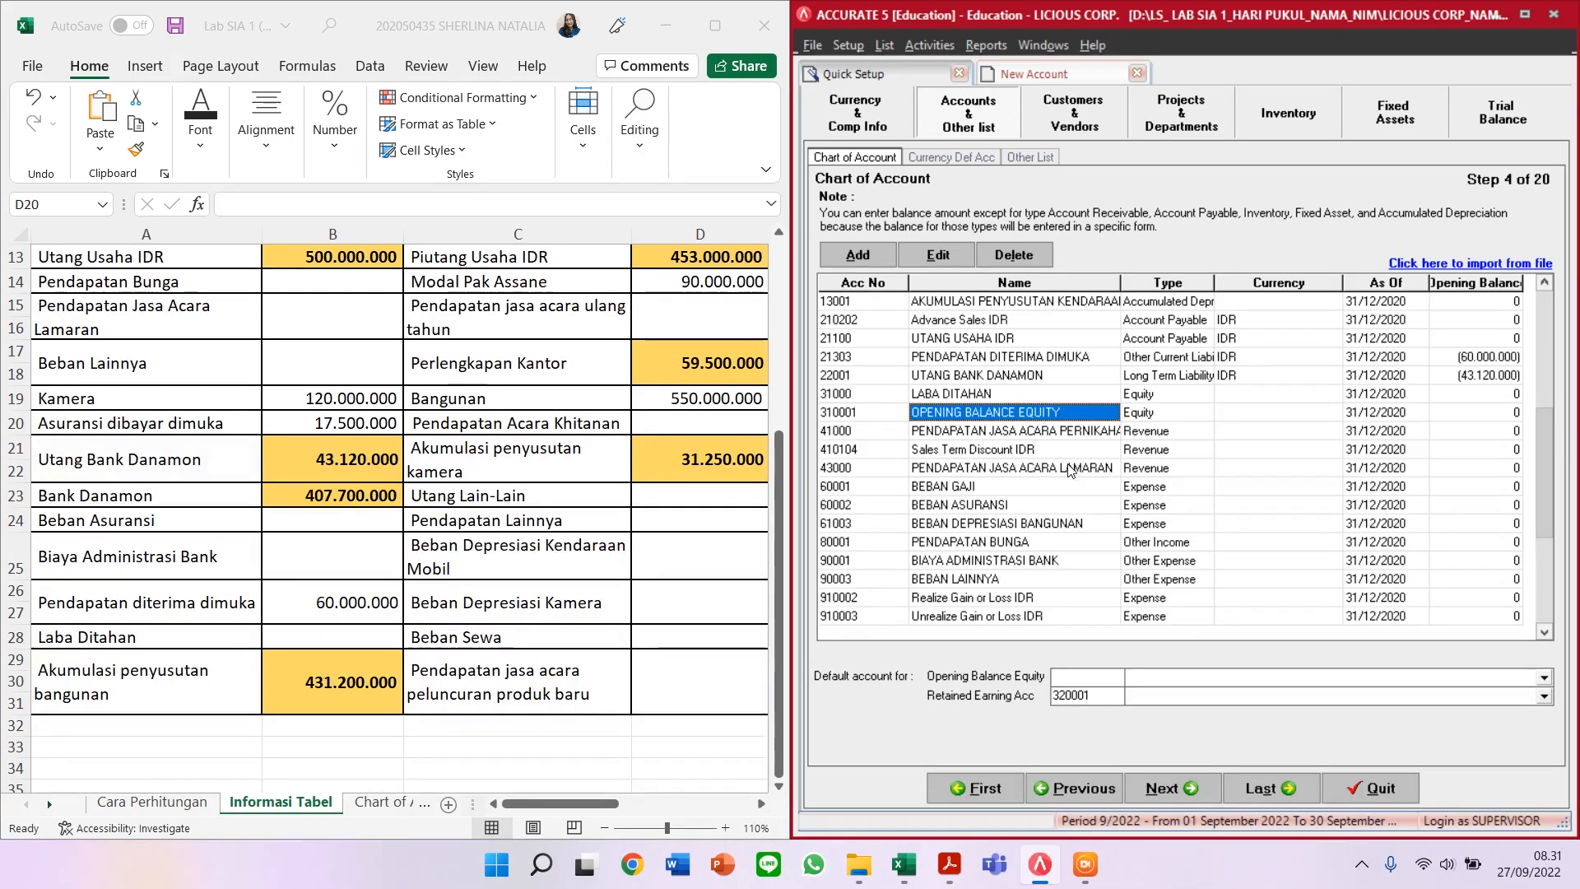
{"action": "left_click", "coordinate": [956, 399]}
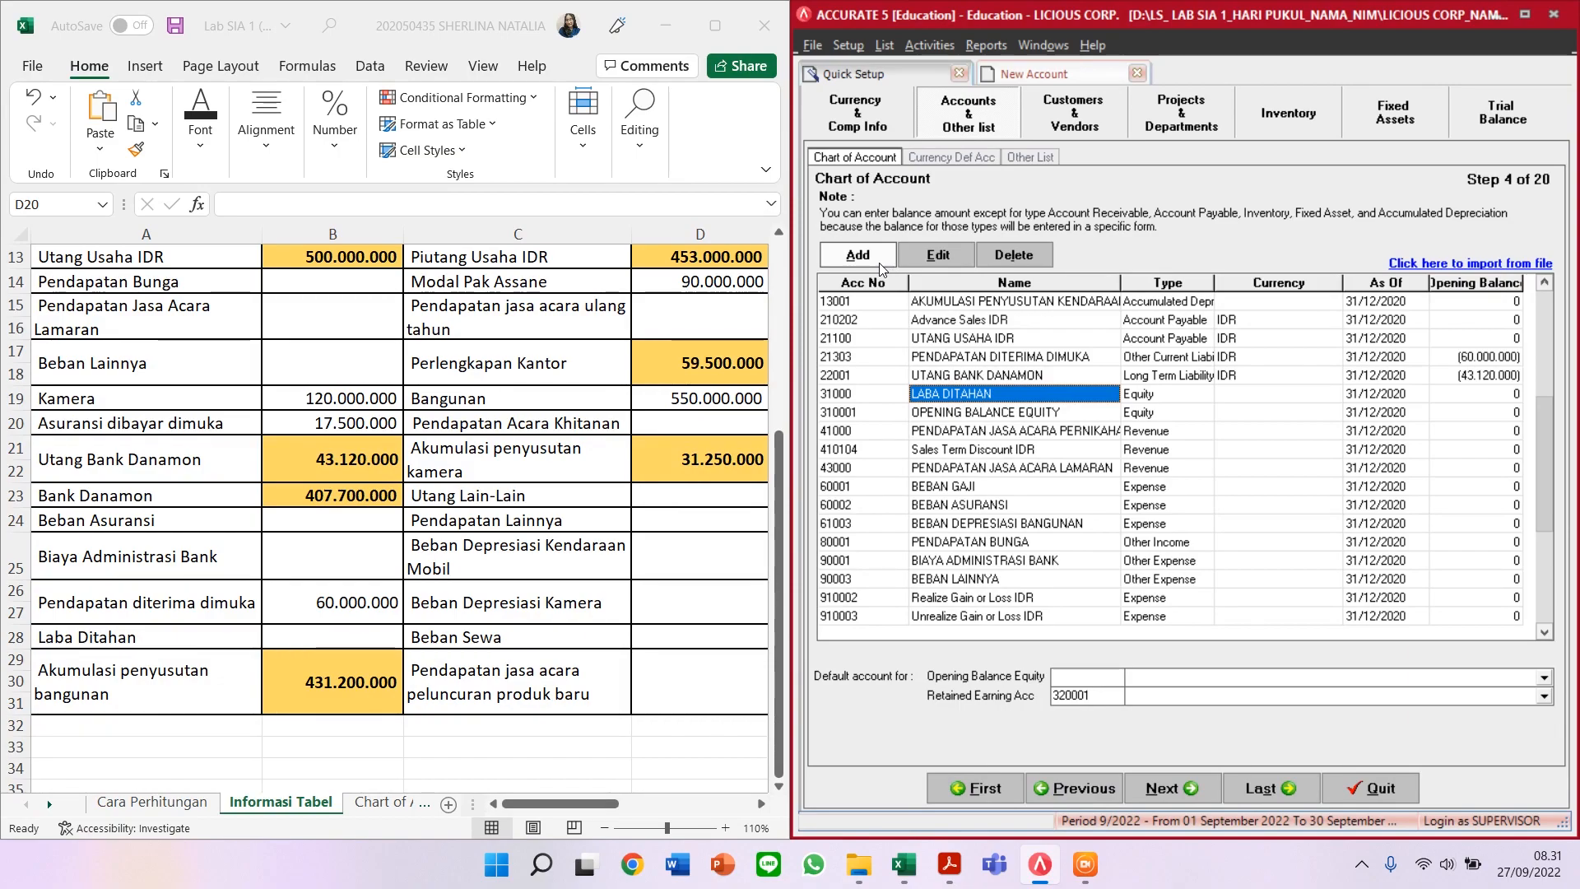
Step: Add account 13003 AKUMULASI PENYUSUTAN BANGUNAN of type Accumulated Depreciation
{"action": "left_click", "coordinate": [858, 255]}
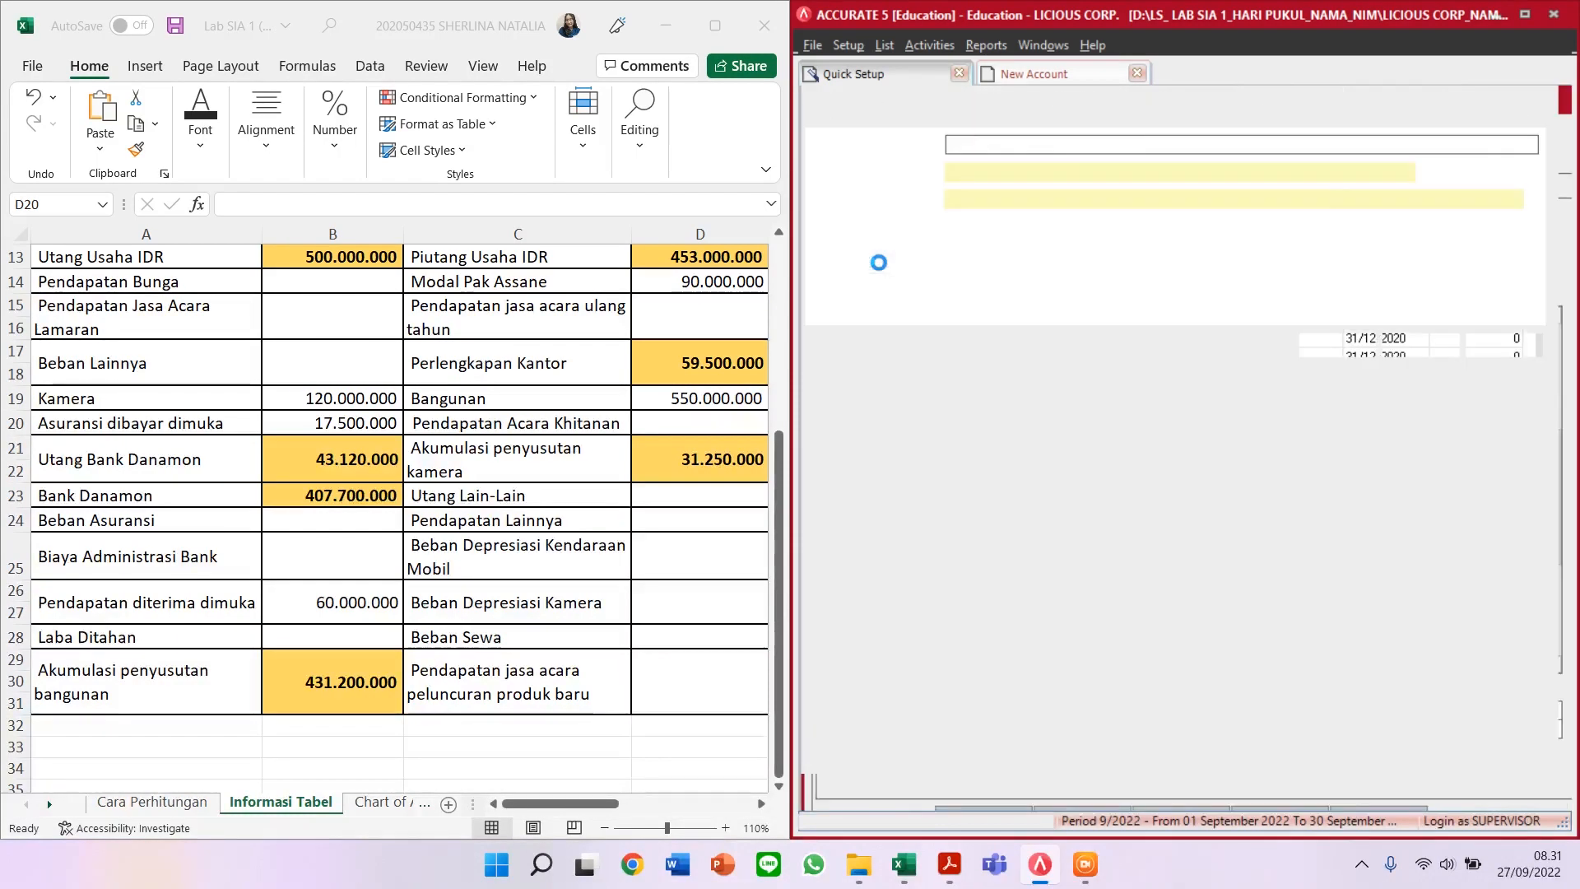
{"action": "left_click", "coordinate": [1019, 151]}
{"action": "type", "text": "Accumula"}
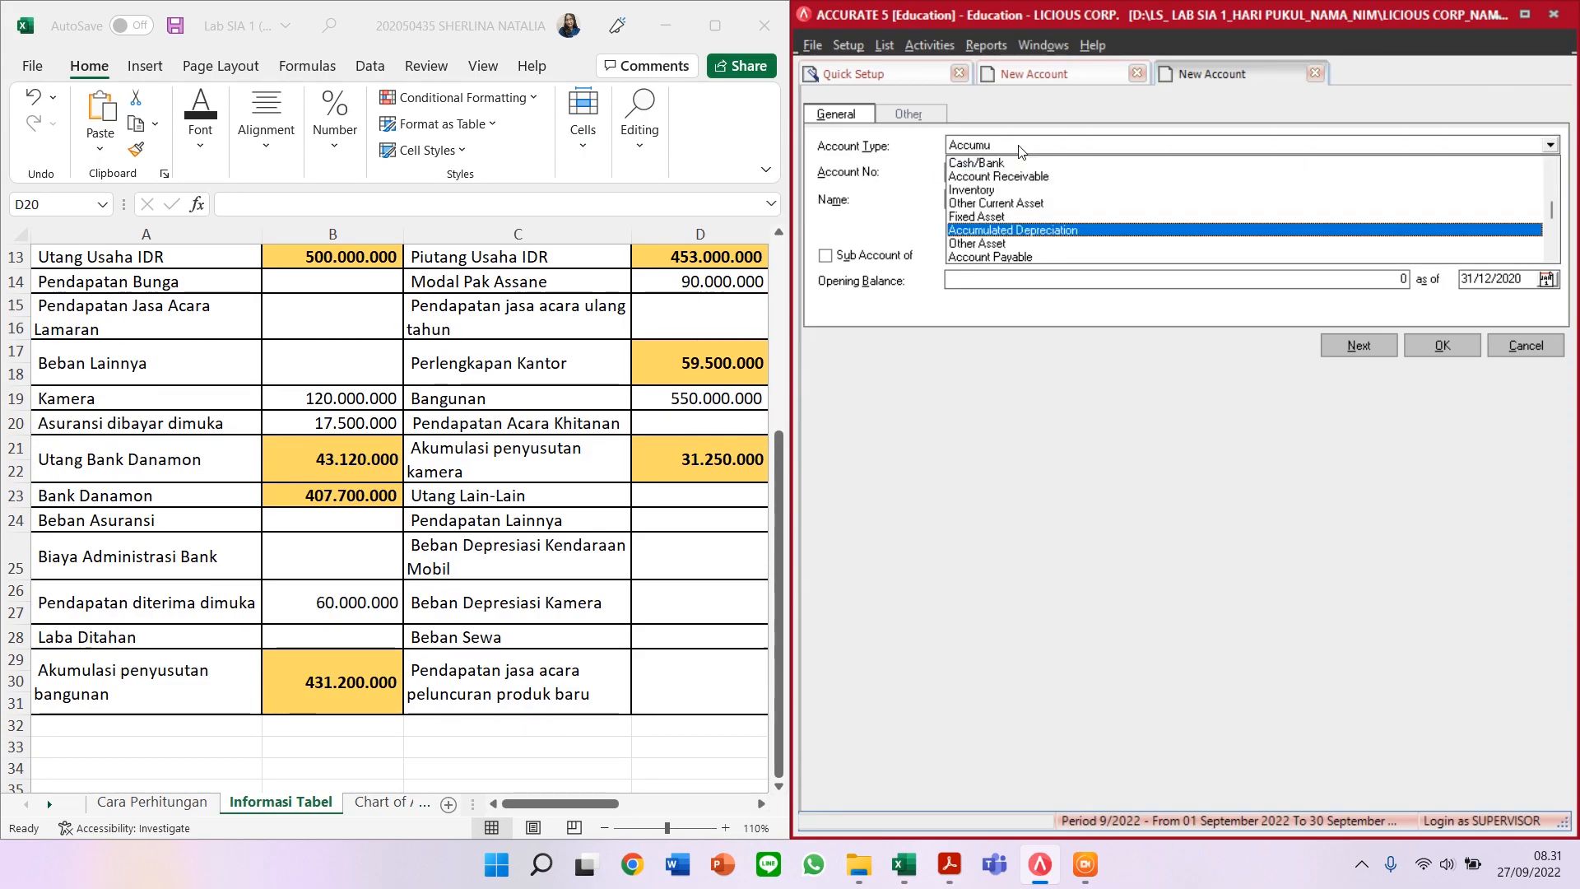
{"action": "key", "text": "Return"}
{"action": "key", "text": "Tab"}
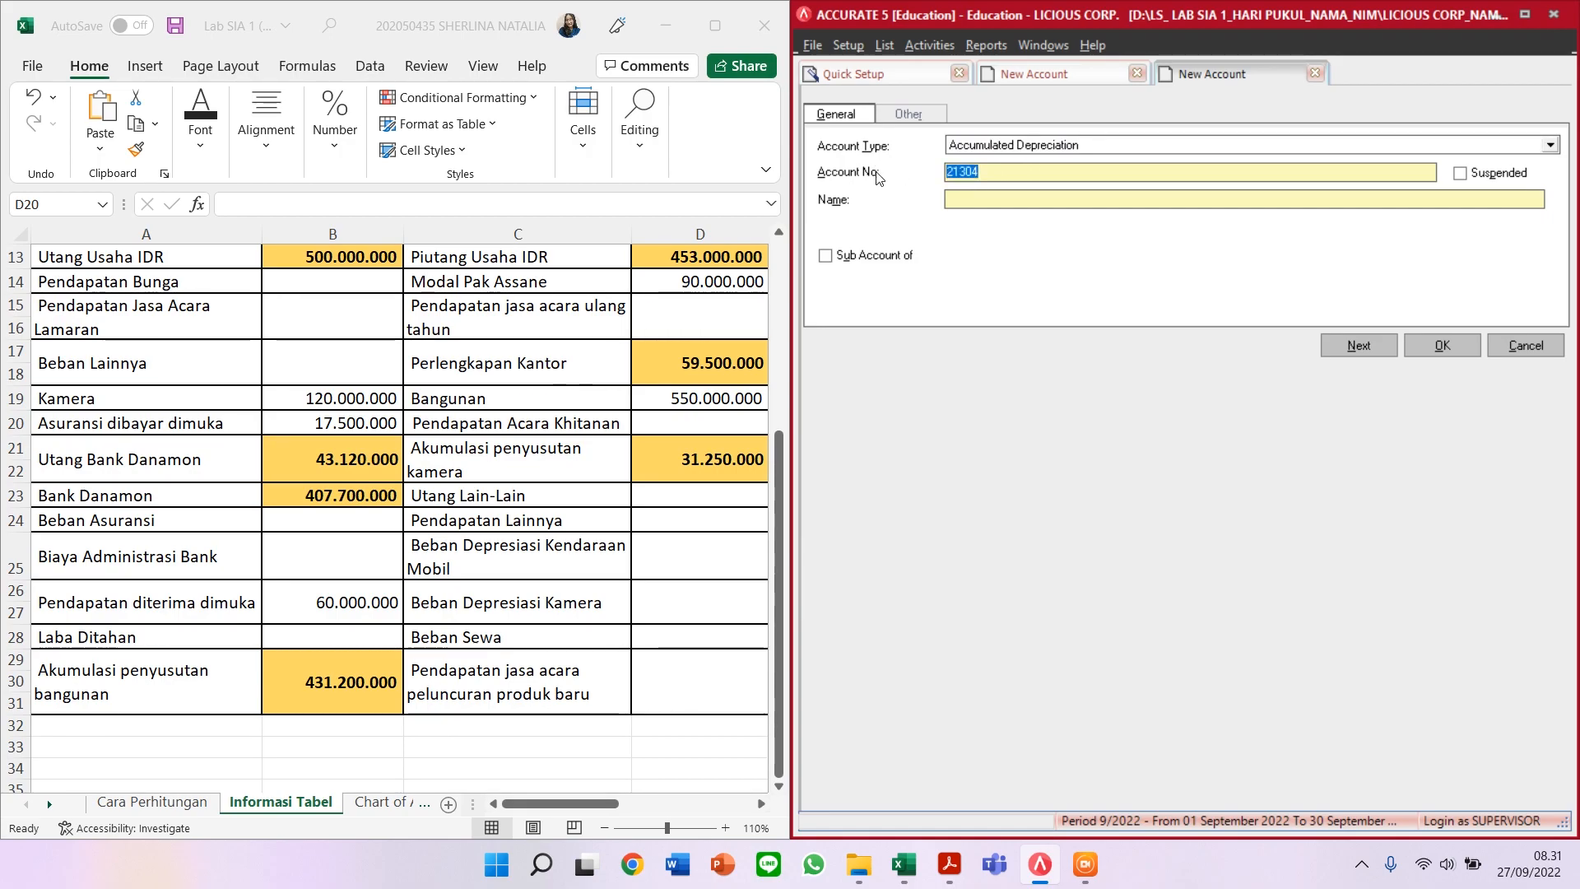
{"action": "type", "text": "13003"}
{"action": "key", "text": "Tab"}
{"action": "type", "text": "AKUMULASI"}
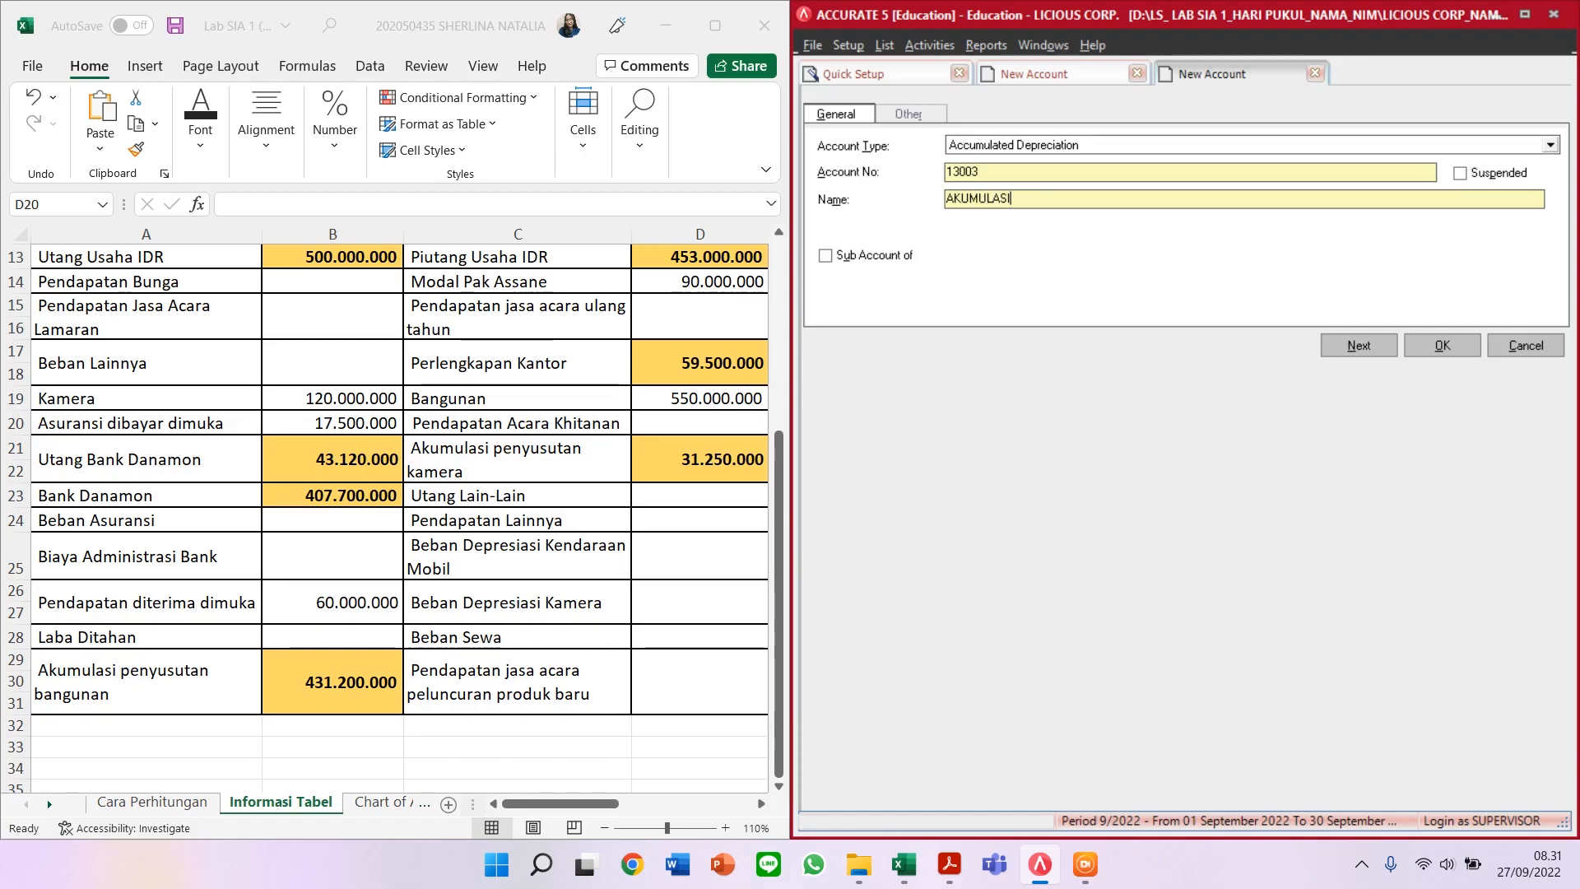
{"action": "type", "text": " PENYUSUTAN BANGUNAN"}
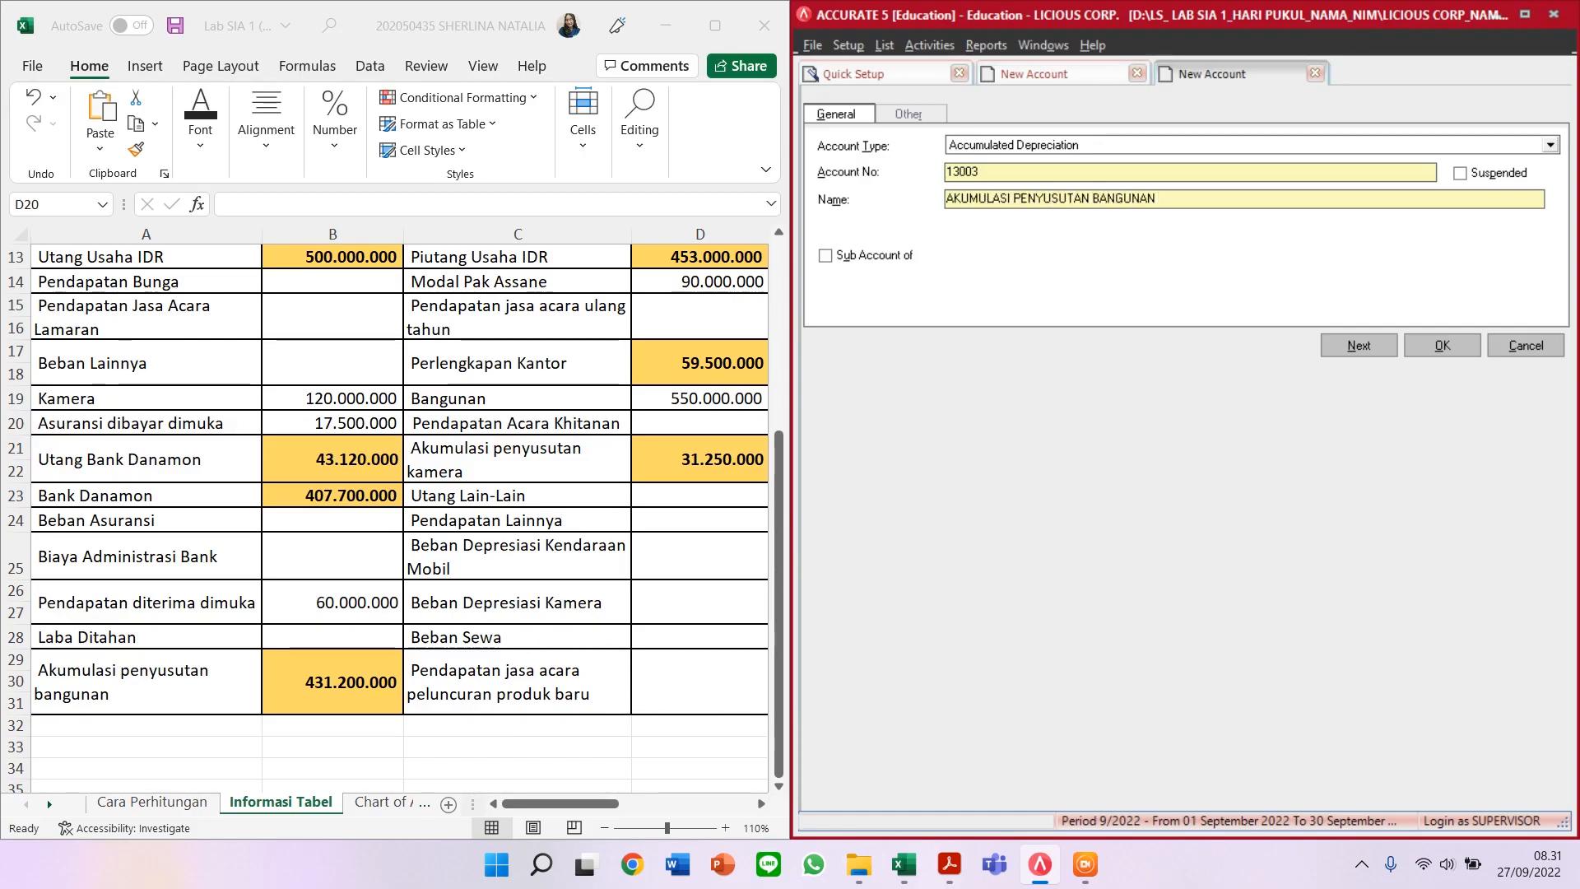
{"action": "left_click", "coordinate": [1334, 346]}
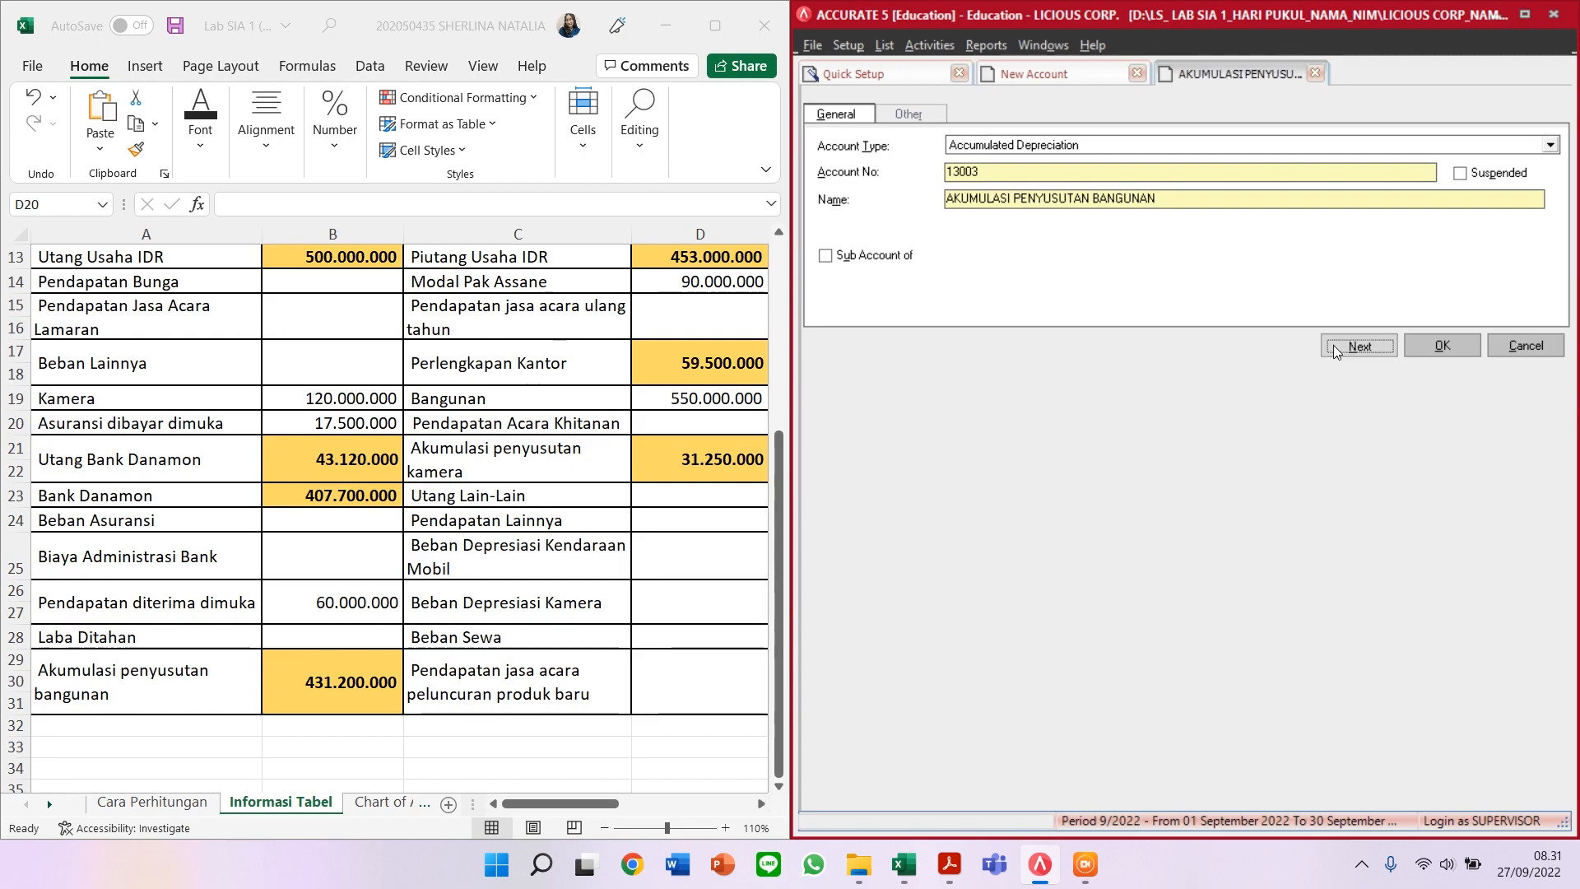
{"action": "left_click", "coordinate": [761, 804]}
Step: Set up account 21304 UTANG BUNGA BANK DANAMON as an Other Current Liability
{"action": "scroll", "coordinate": [576, 597], "scroll_direction": "up", "scroll_amount": 4}
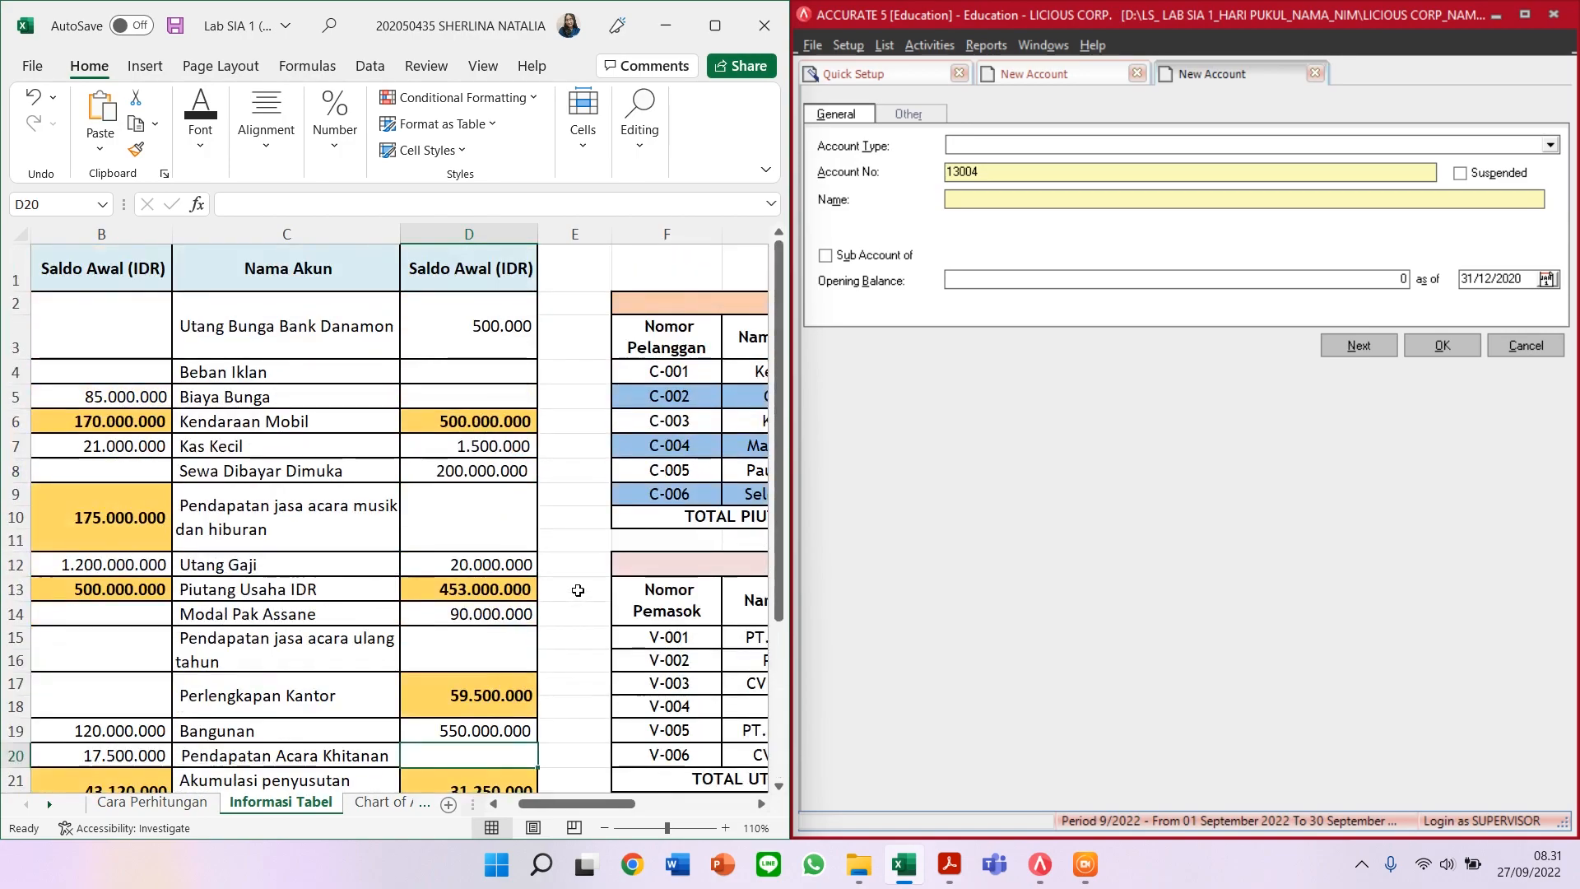
{"action": "left_click", "coordinate": [1031, 158]}
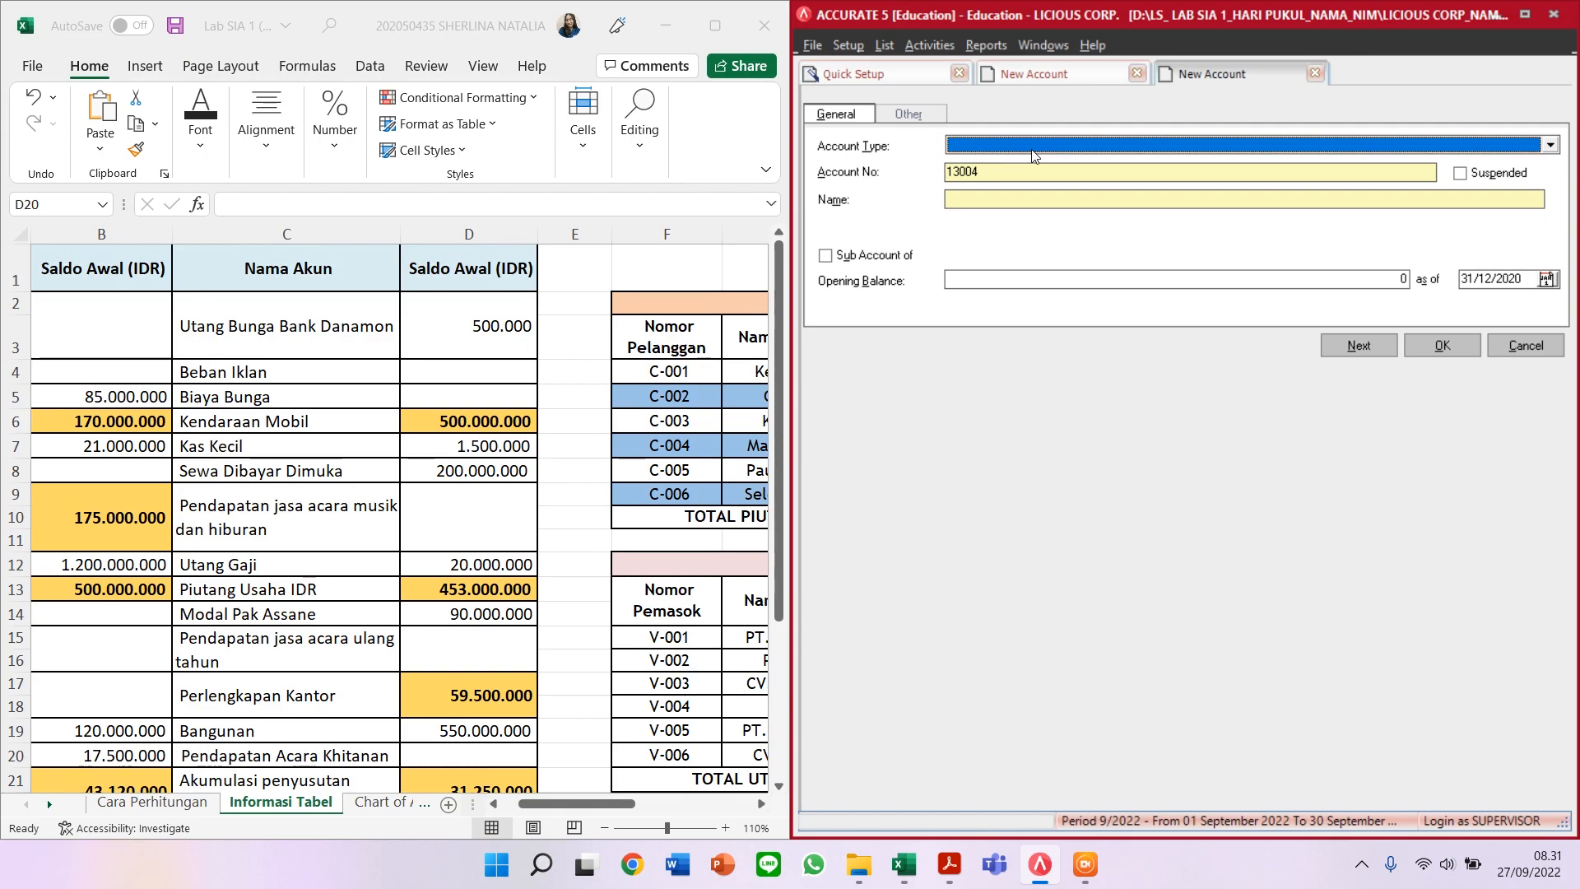
{"action": "type", "text": "Other"}
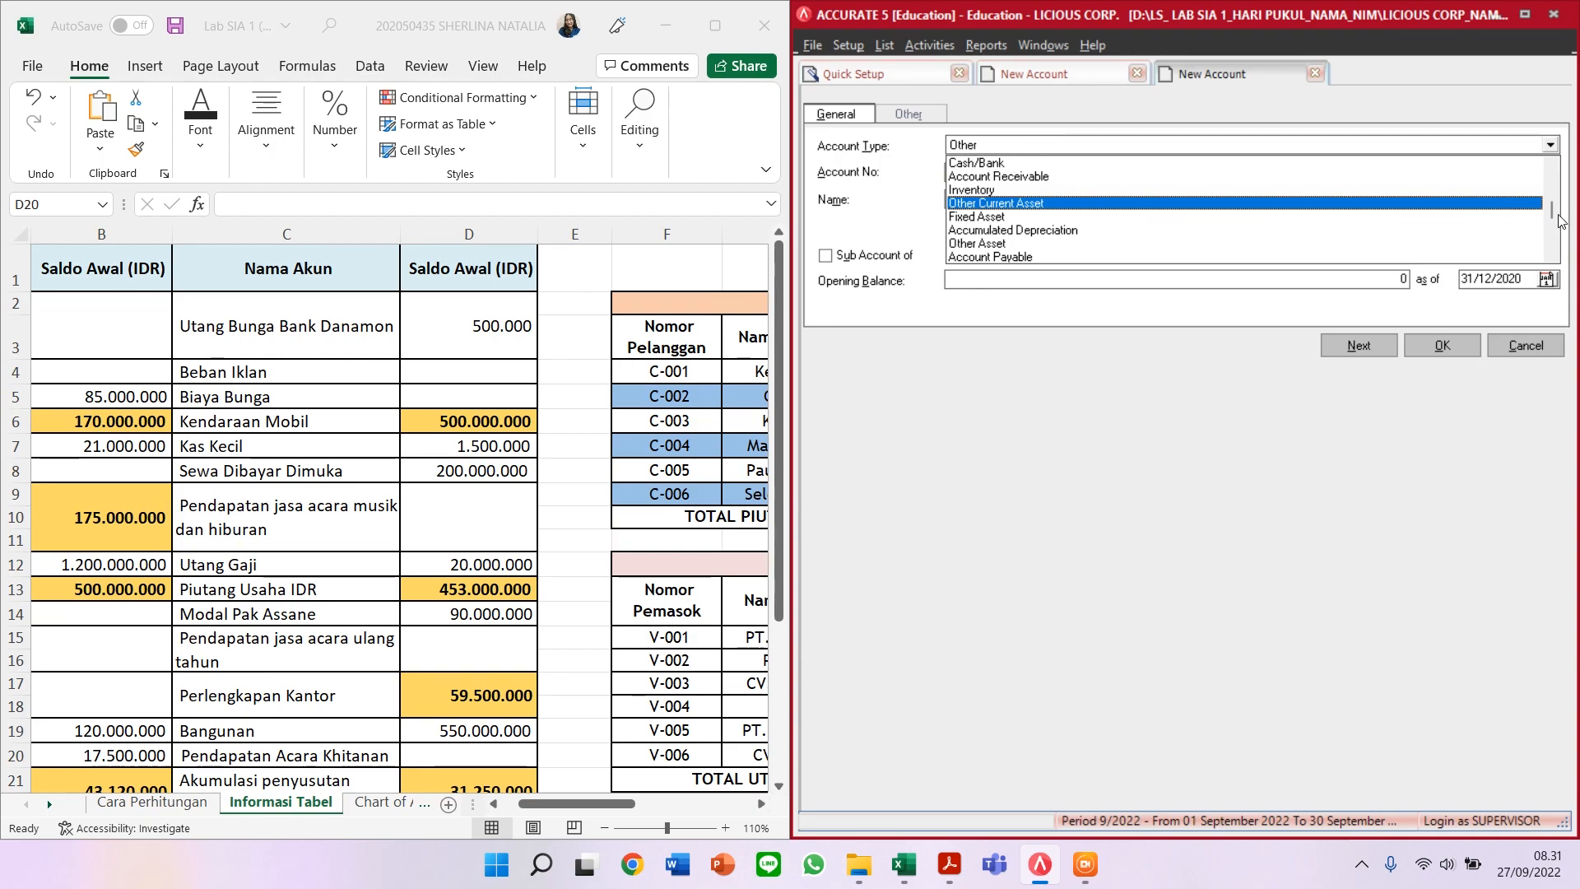
{"action": "left_click_drag", "start_coordinate": [1550, 205], "coordinate": [1537, 242]}
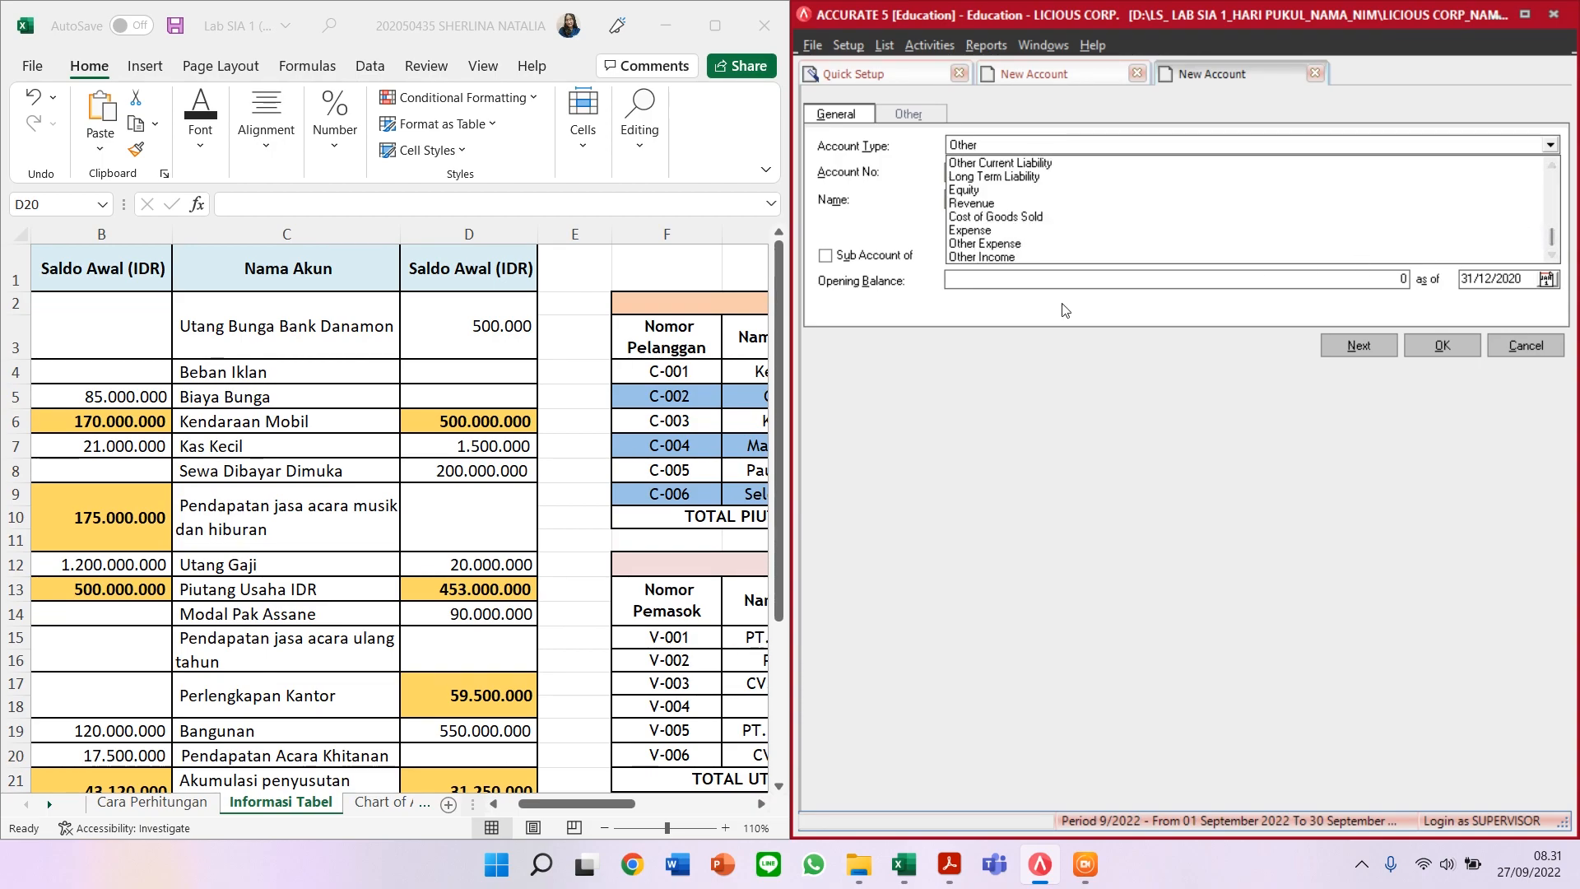
{"action": "left_click", "coordinate": [1041, 163]}
{"action": "key", "text": "Tab"}
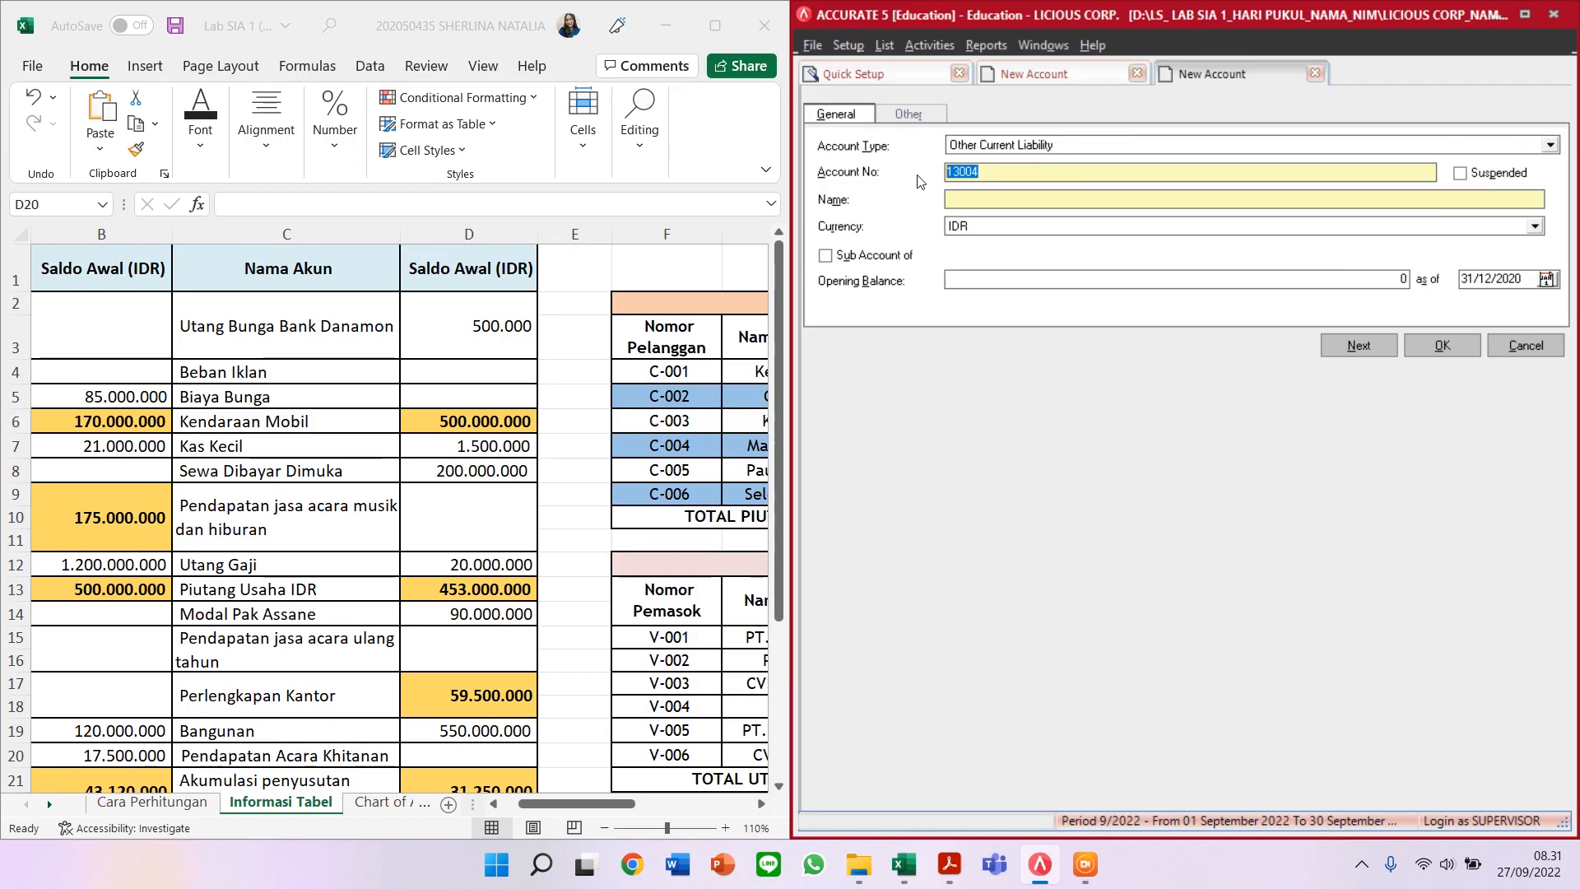
{"action": "type", "text": "2"}
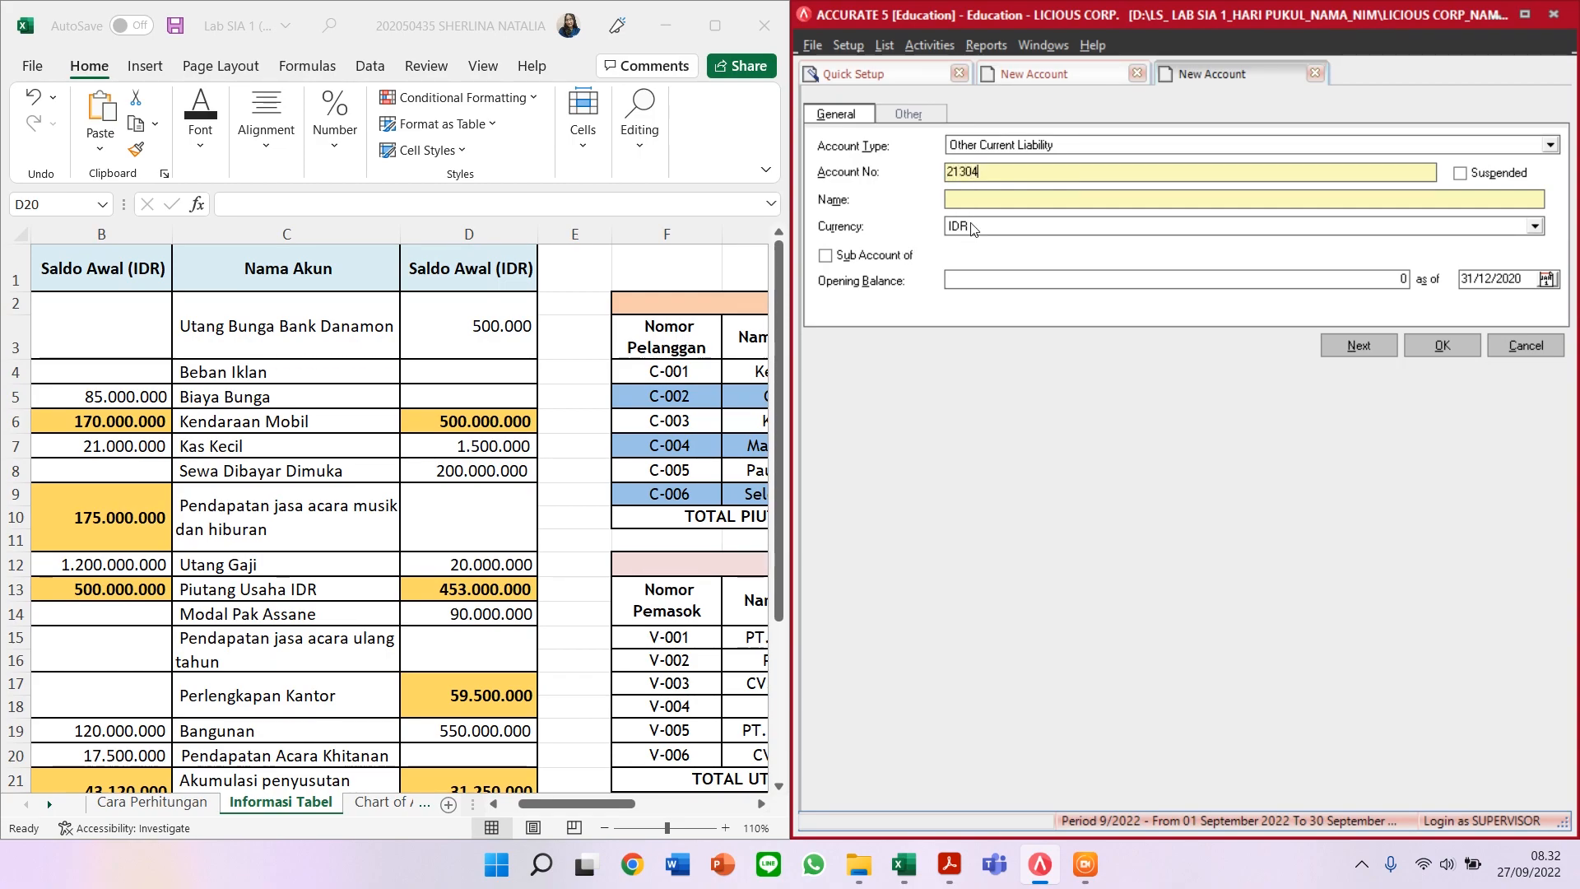
{"action": "left_click", "coordinate": [990, 199]}
{"action": "type", "text": "UTANG BUNGA BANK D"}
{"action": "type", "text": "NAAMON"}
{"action": "key", "text": "BackSpace"}
{"action": "key", "text": "BackSpace"}
{"action": "key", "text": "BackSpace"}
{"action": "type", "text": "ANAMON"}
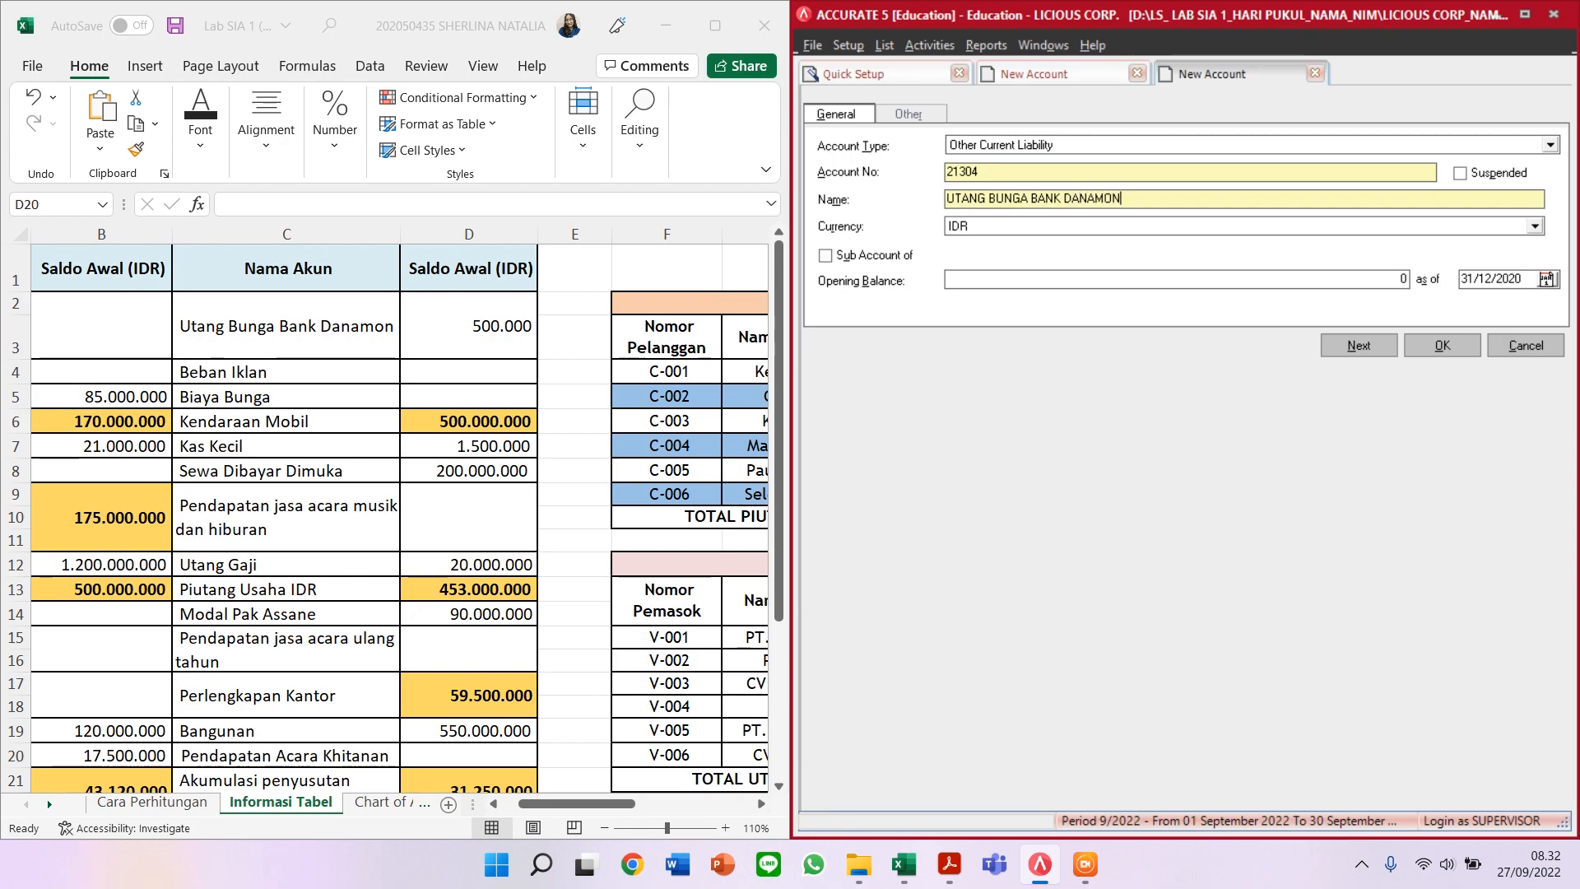
Step: Give it a 500.000 opening balance and save, accepting the currency warning
{"action": "left_click", "coordinate": [1227, 280]}
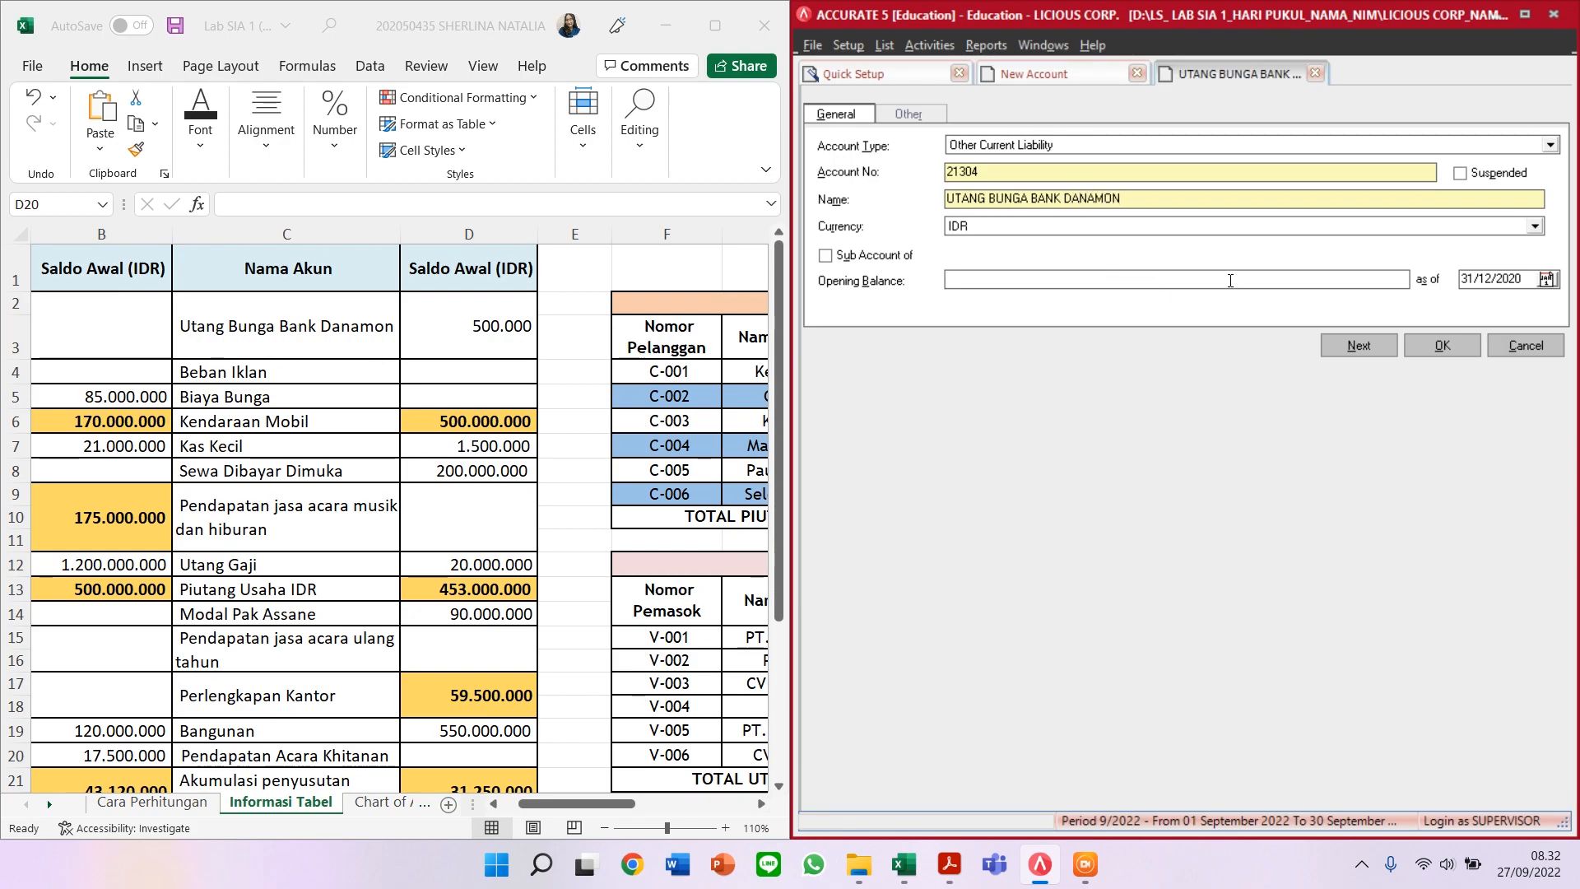
{"action": "type", "text": "500000"}
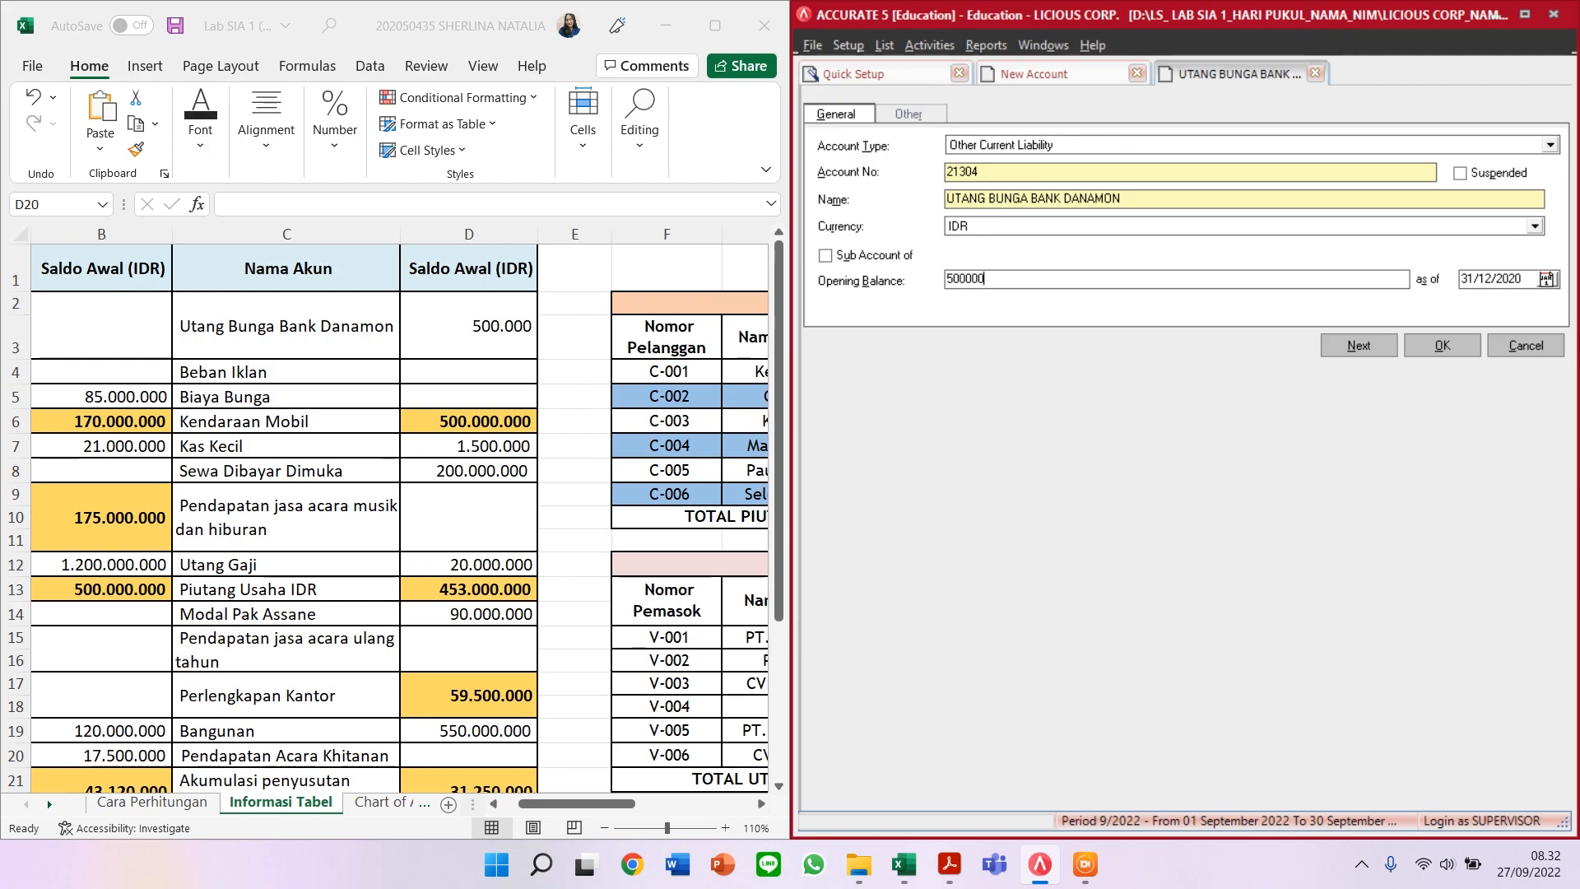
{"action": "key", "text": "Tab"}
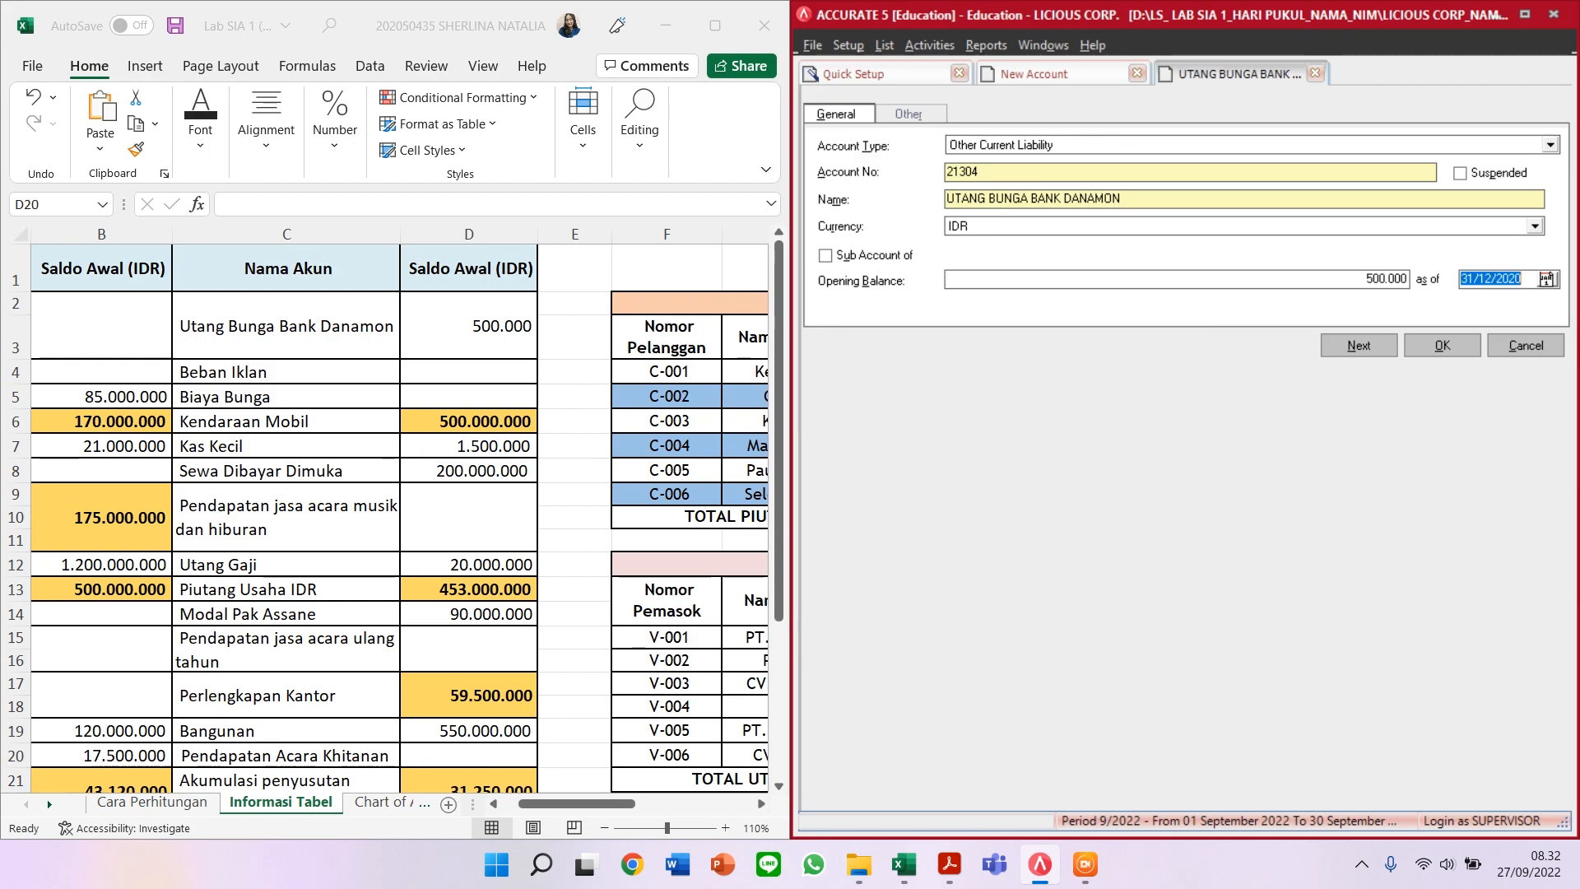
{"action": "left_click", "coordinate": [1352, 352]}
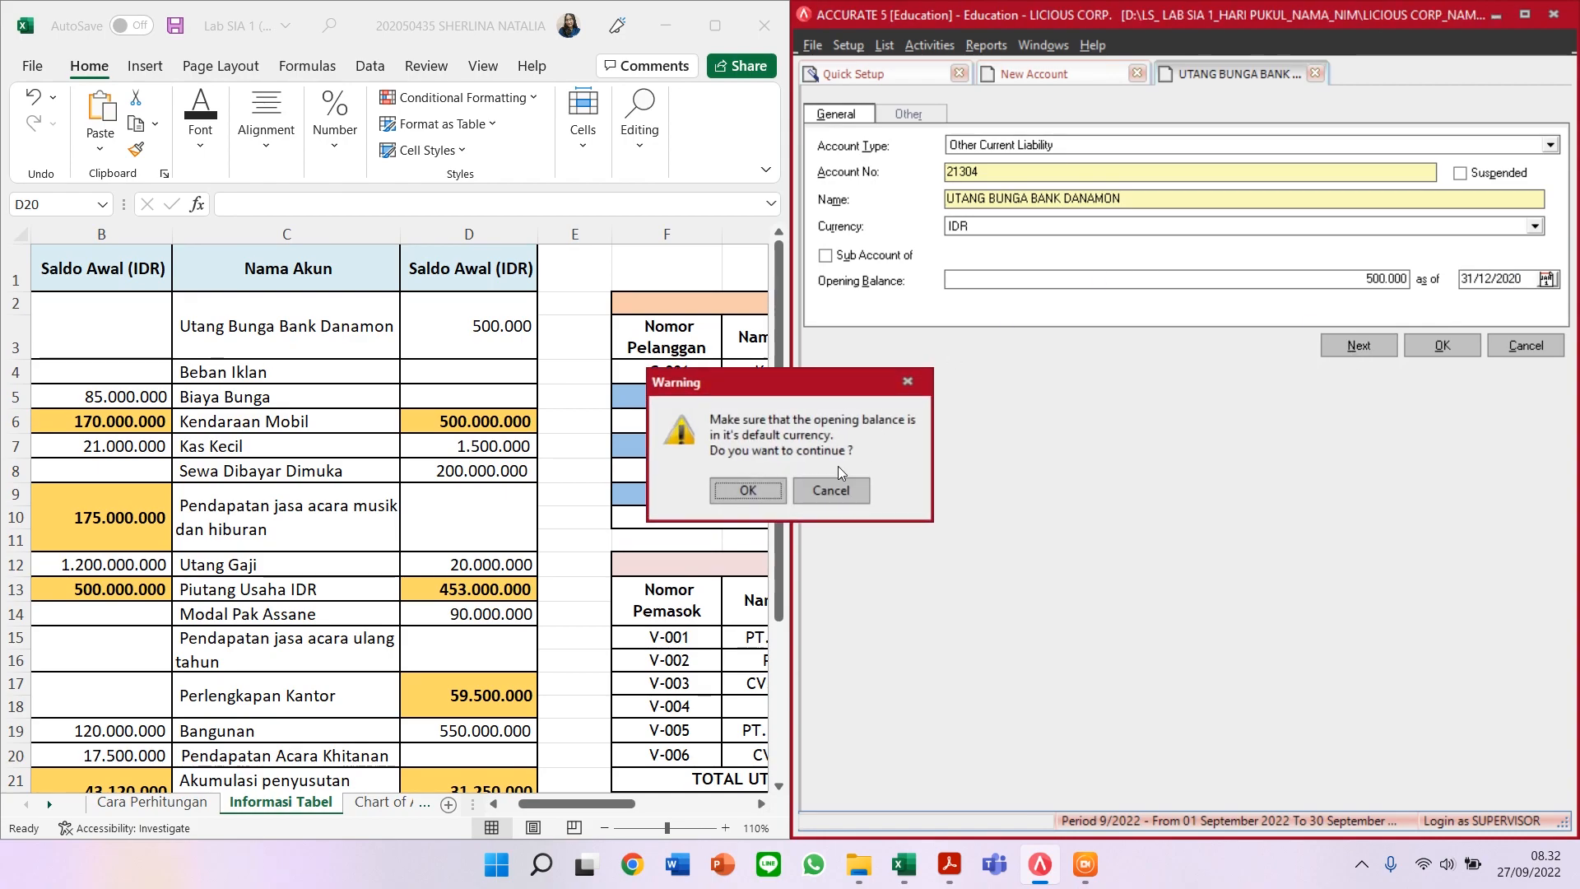
{"action": "left_click", "coordinate": [752, 499]}
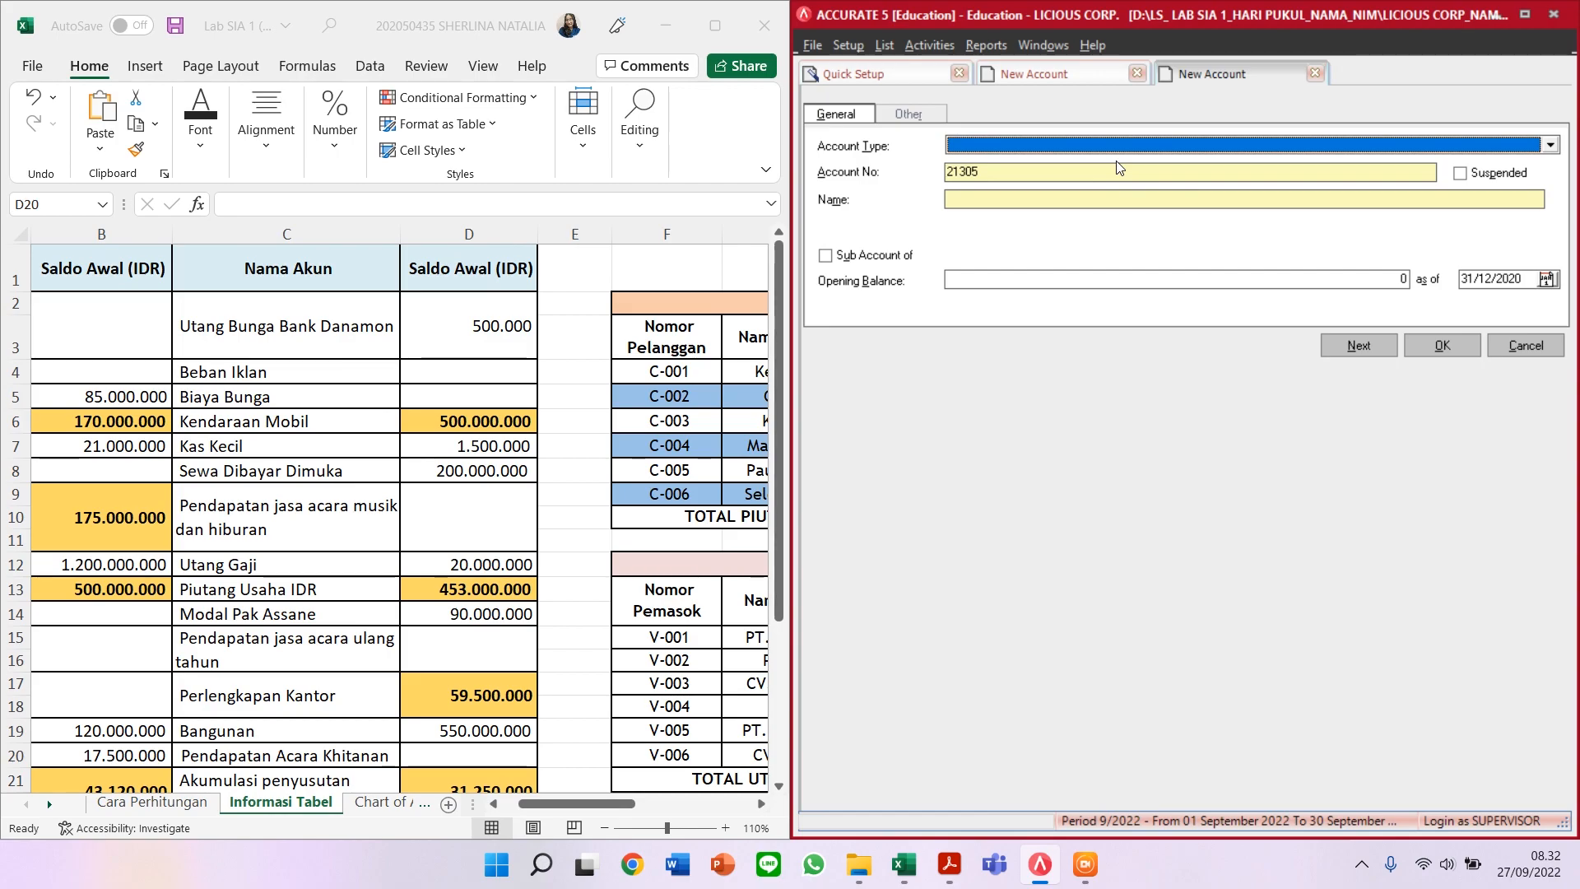
Step: Add Expense account 60003 named BEBAN IKLAN
{"action": "type", "text": "Expe"}
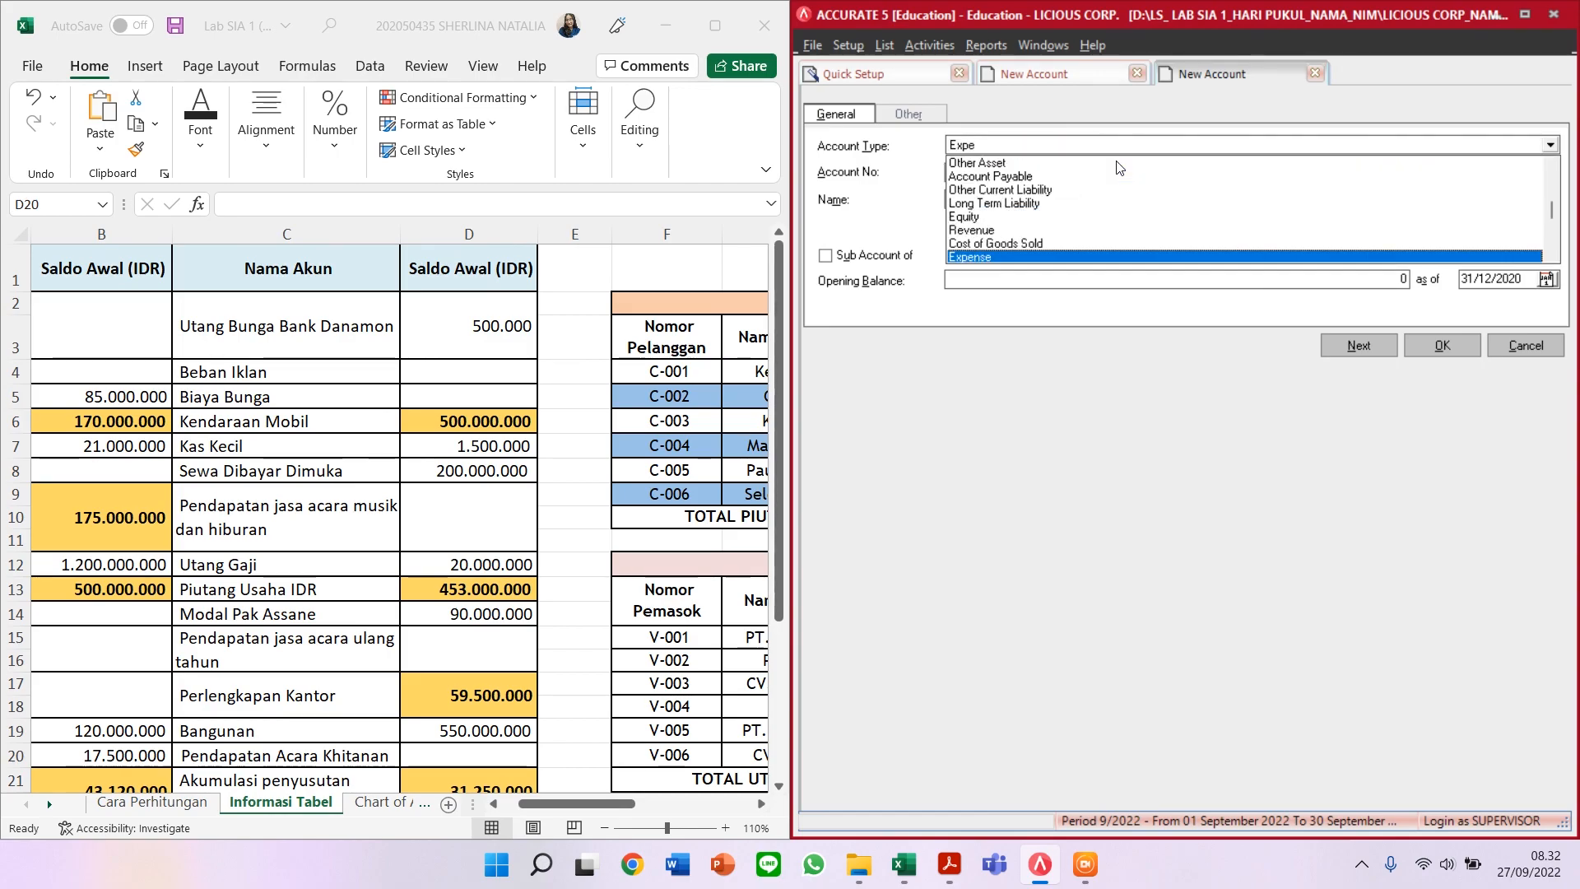
{"action": "key", "text": "Return"}
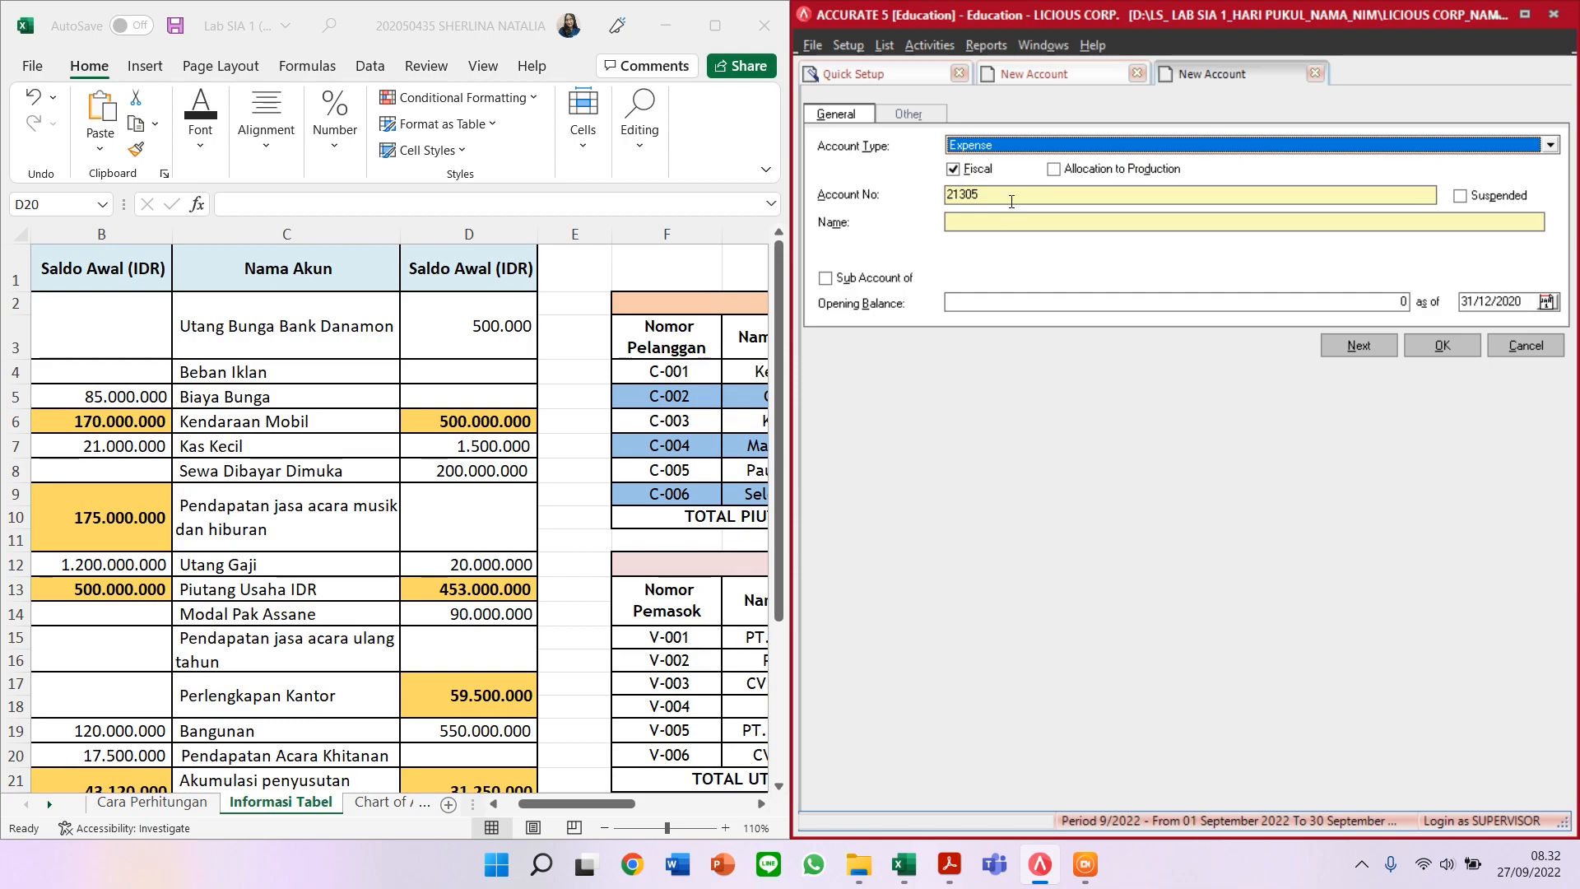
{"action": "key", "text": "Tab"}
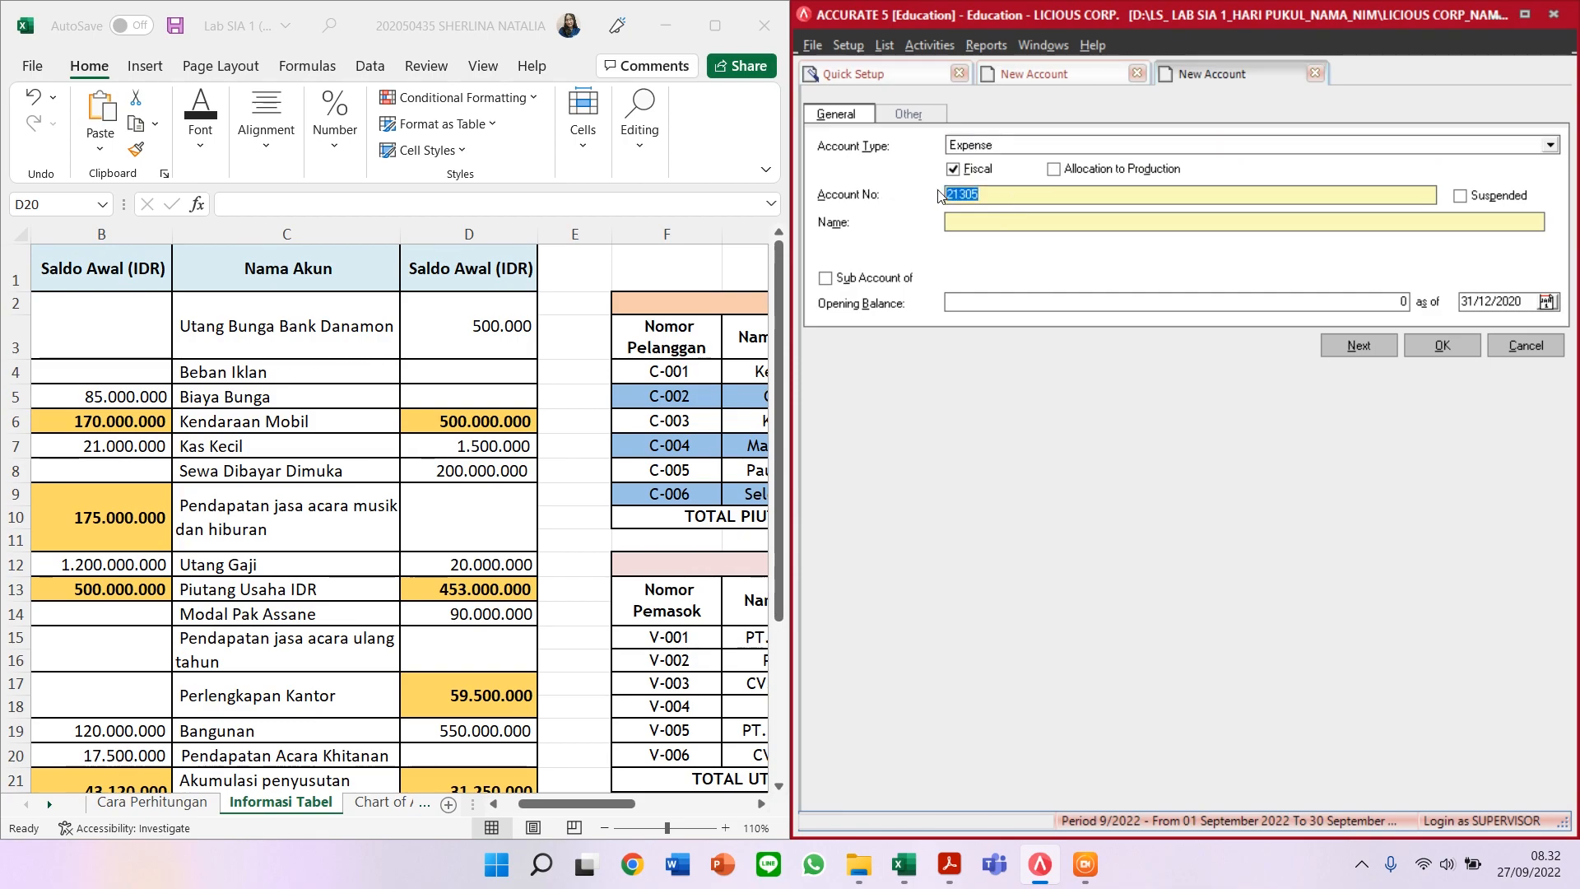
{"action": "type", "text": "60003"}
{"action": "left_click", "coordinate": [1030, 212]}
{"action": "type", "text": "BEBAN IKLAN"}
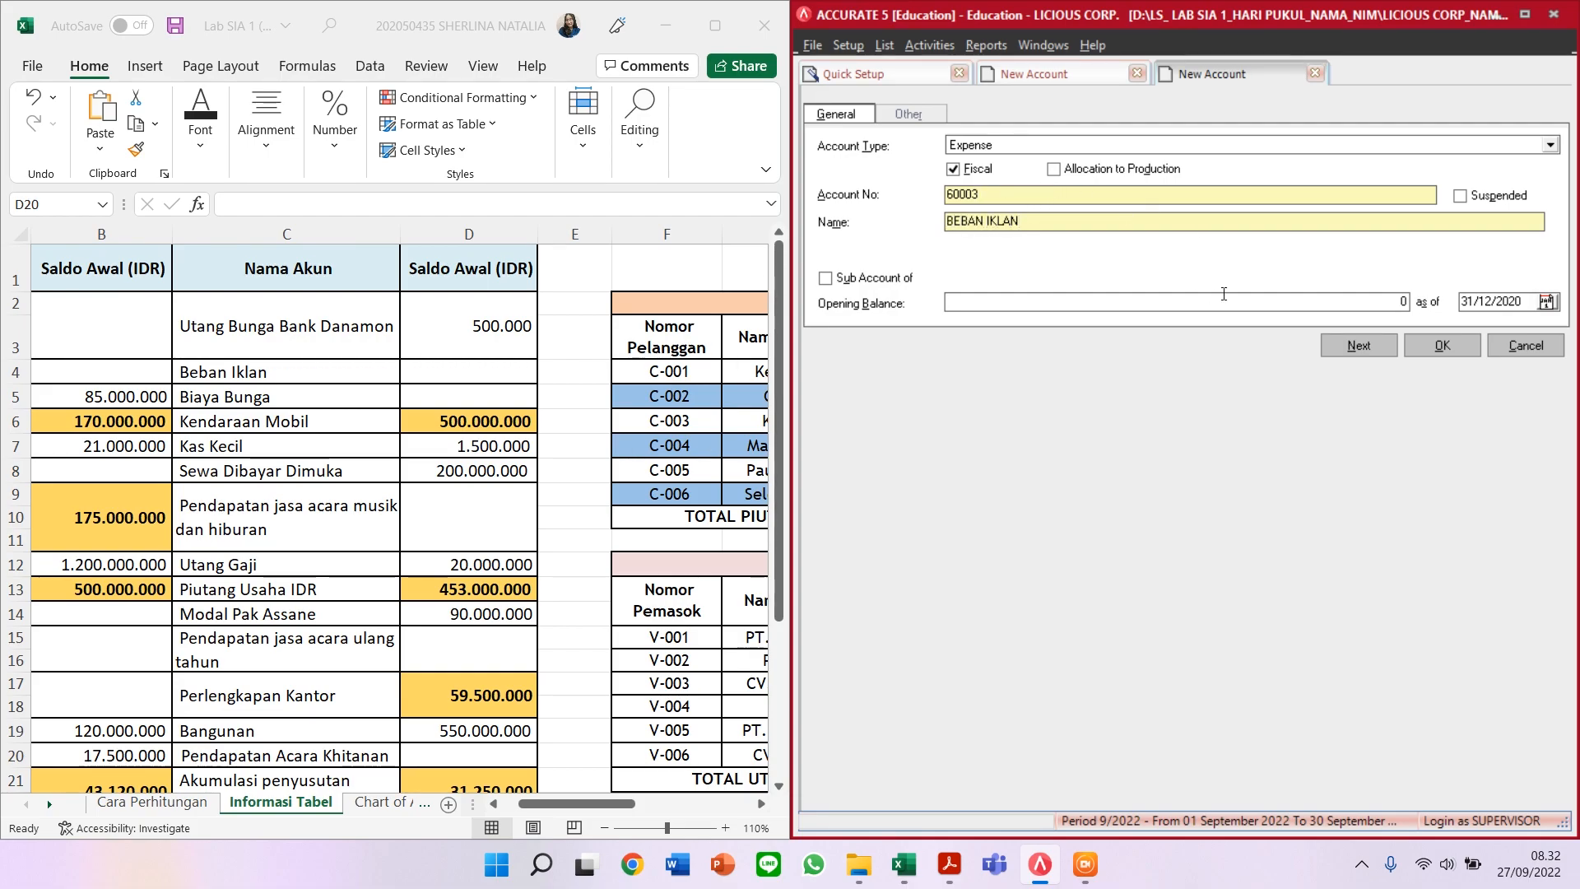
{"action": "left_click", "coordinate": [1359, 346]}
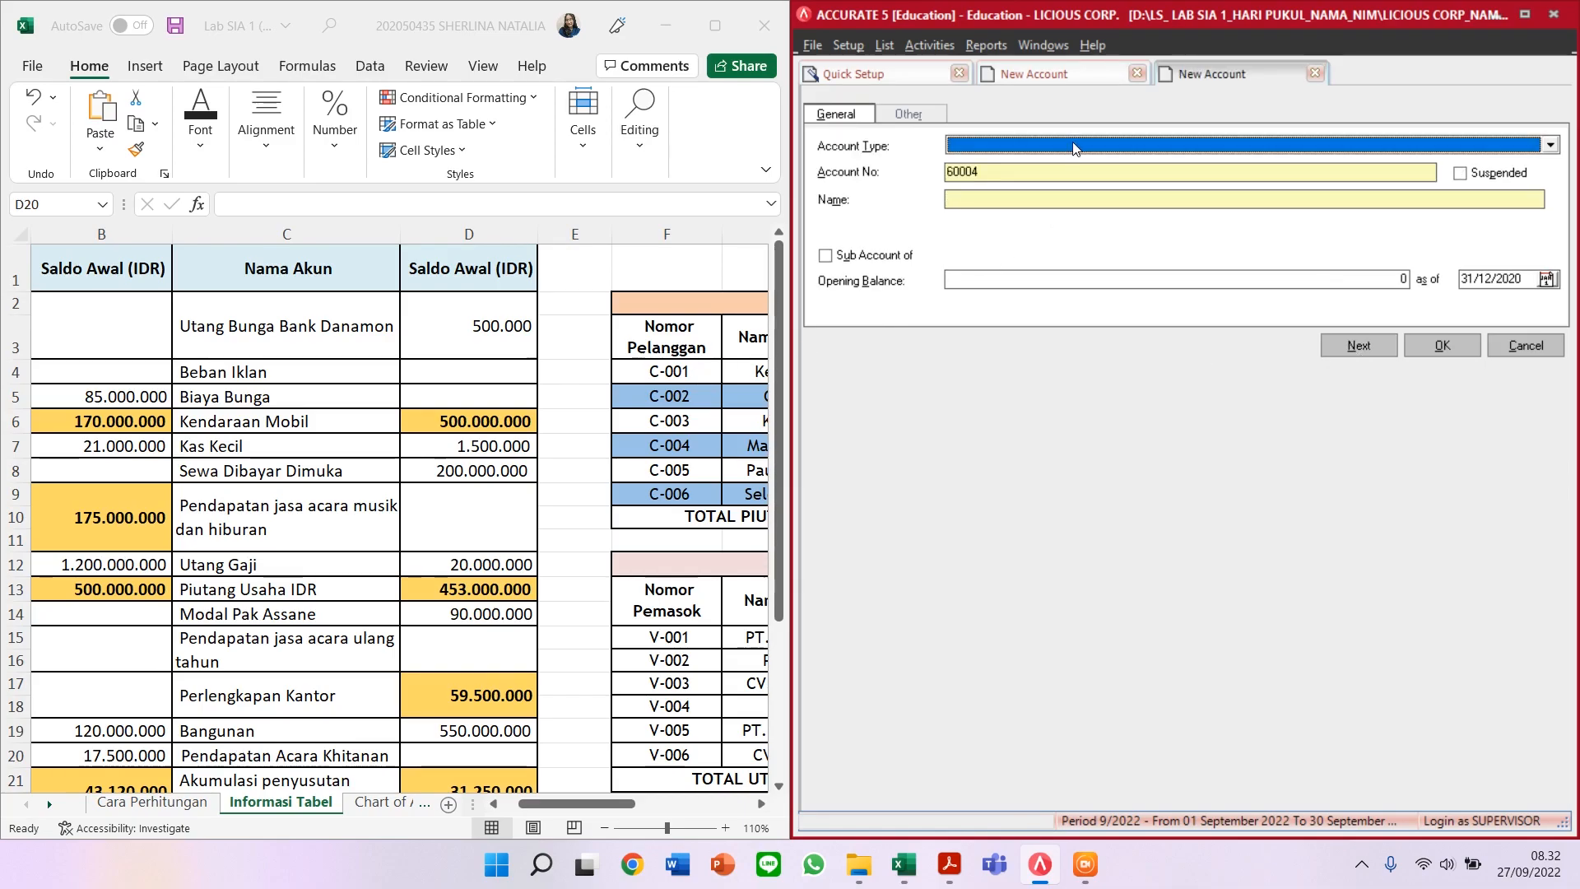
Step: Begin an Other Expense account numbered 90002
{"action": "type", "text": "Othe"}
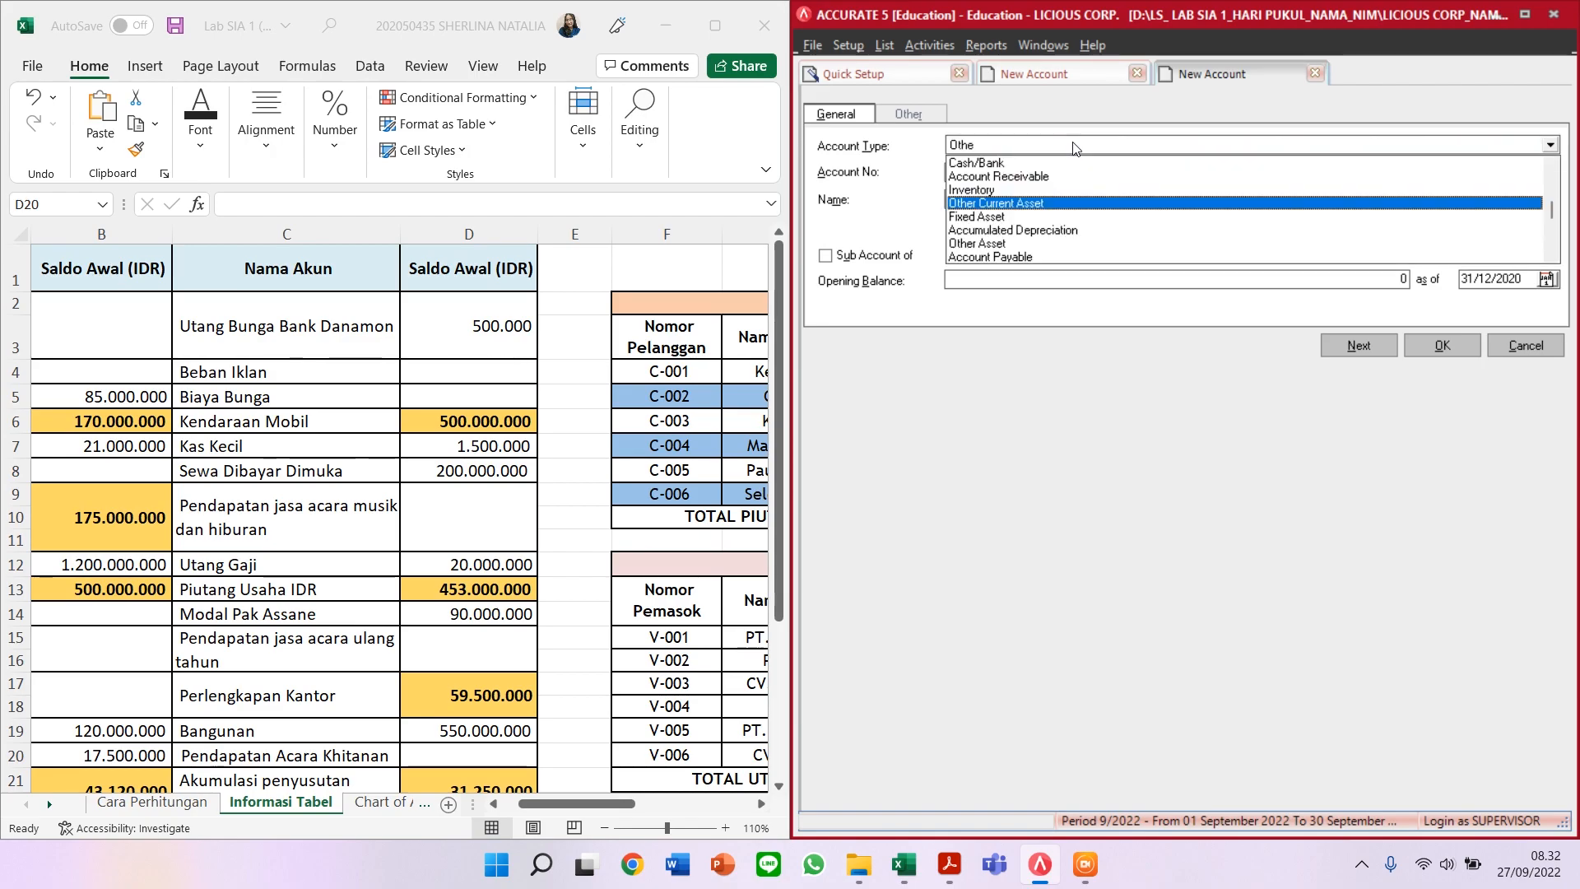
{"action": "type", "text": "r Exp"}
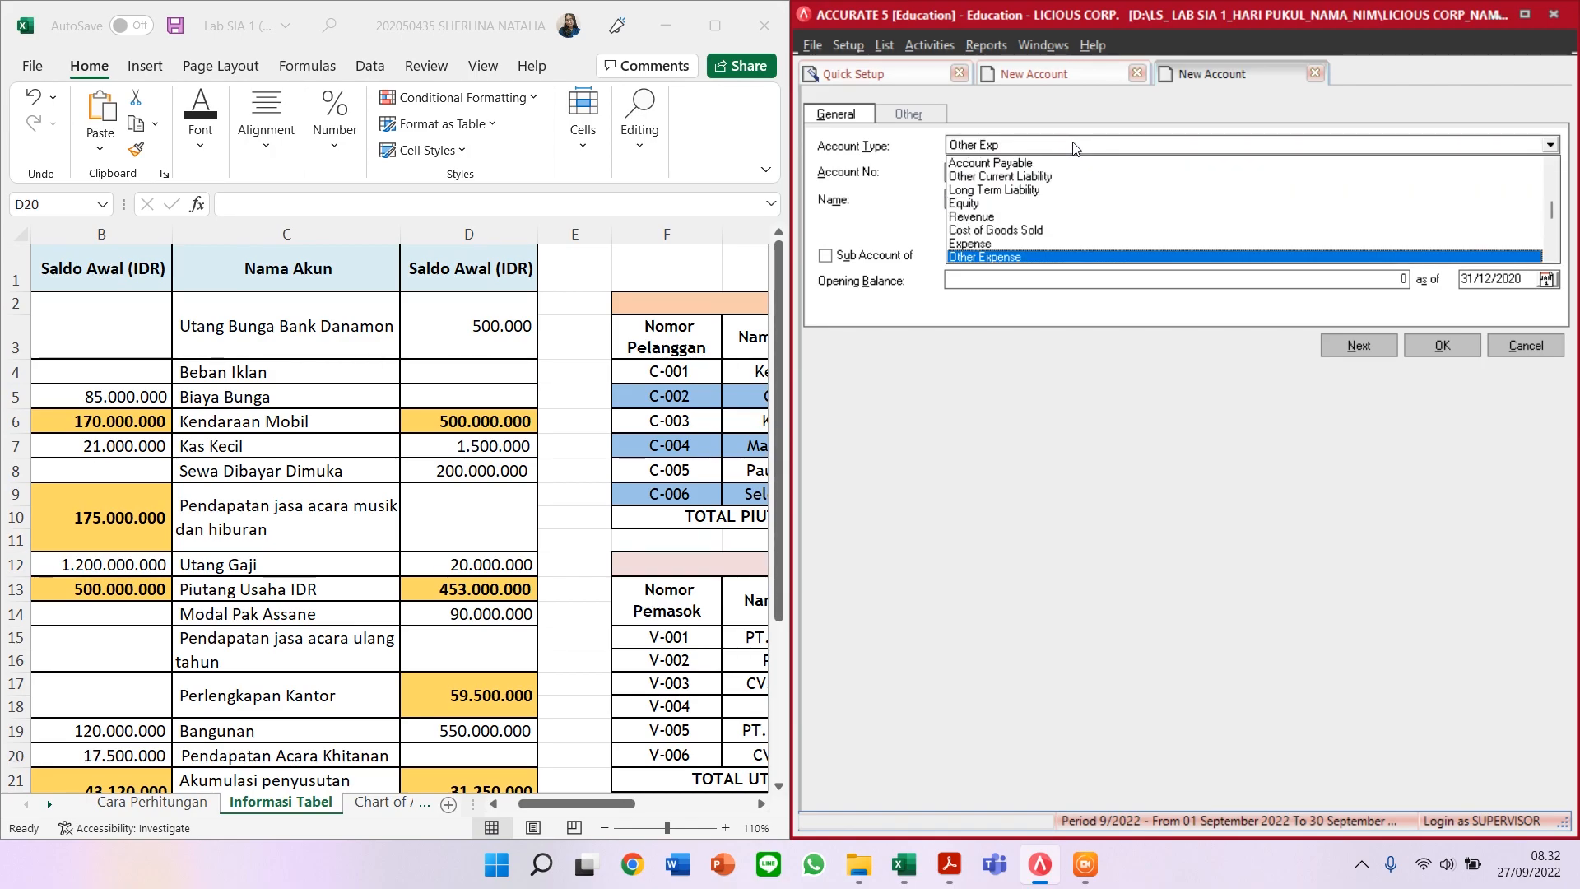
{"action": "key", "text": "Return"}
{"action": "key", "text": "Tab"}
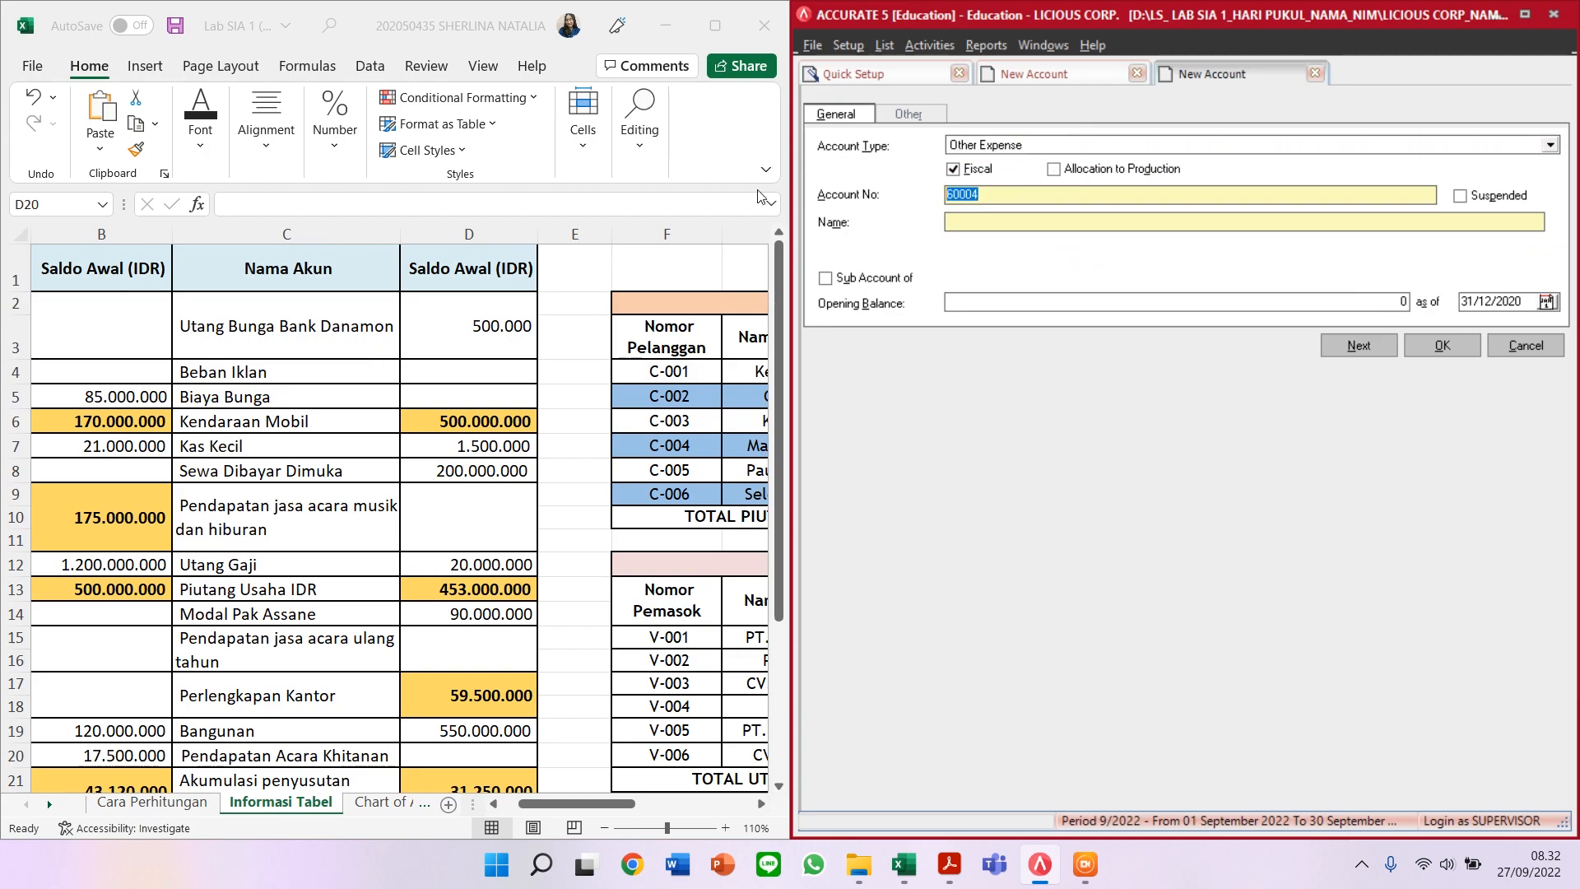
{"action": "type", "text": "9000"}
{"action": "left_click", "coordinate": [973, 220]}
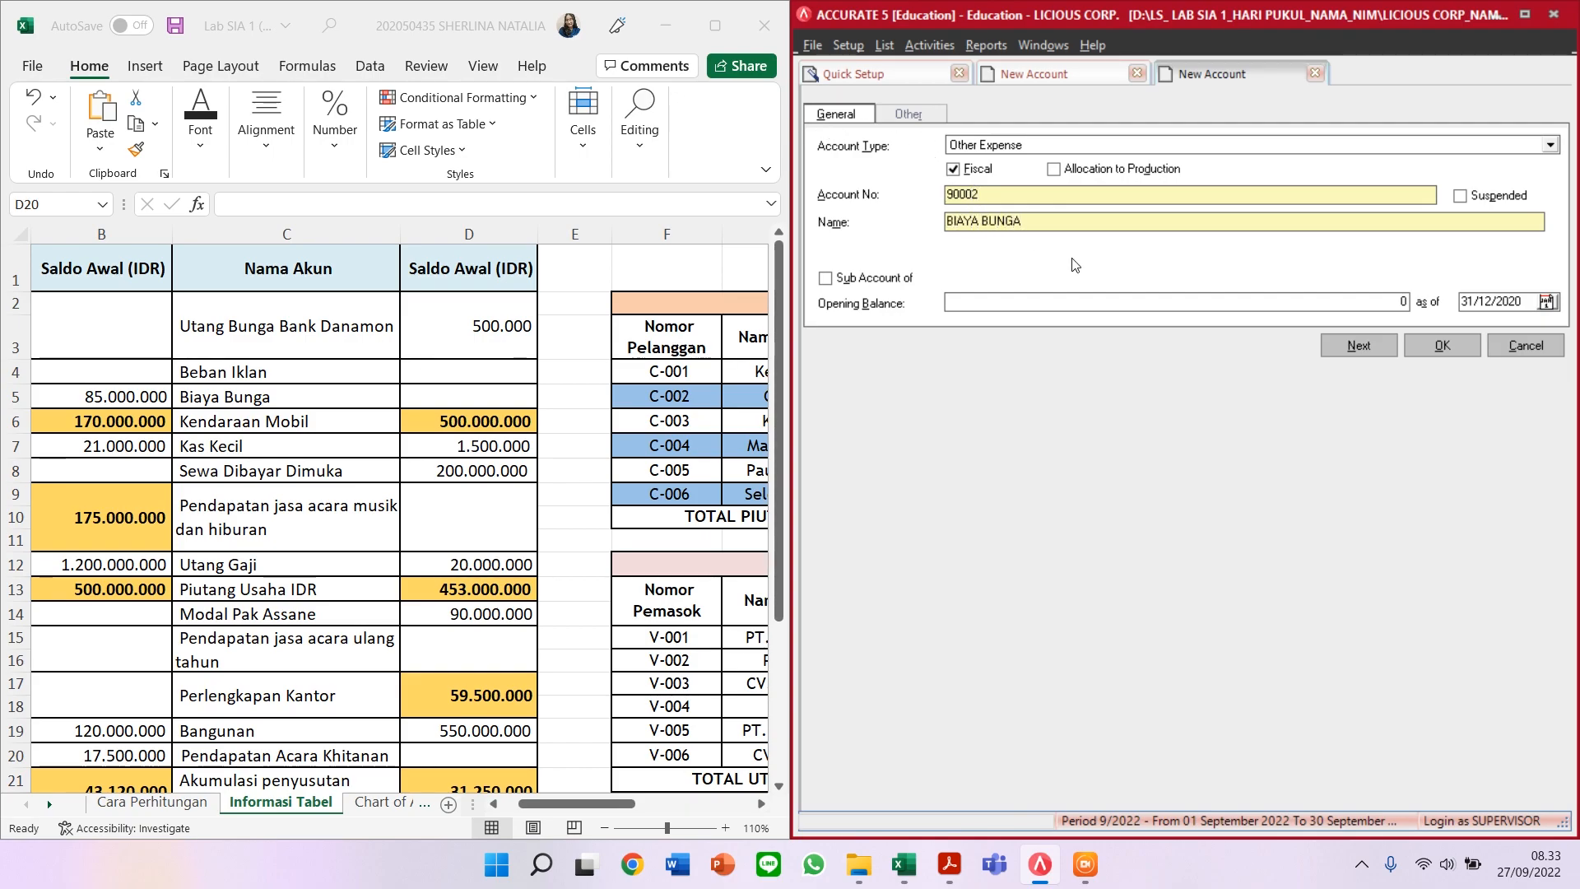
Step: Save BIAYA BUNGA, then add Fixed Asset account 12002 for KENDARAAN MOBIL
{"action": "left_click", "coordinate": [1322, 346]}
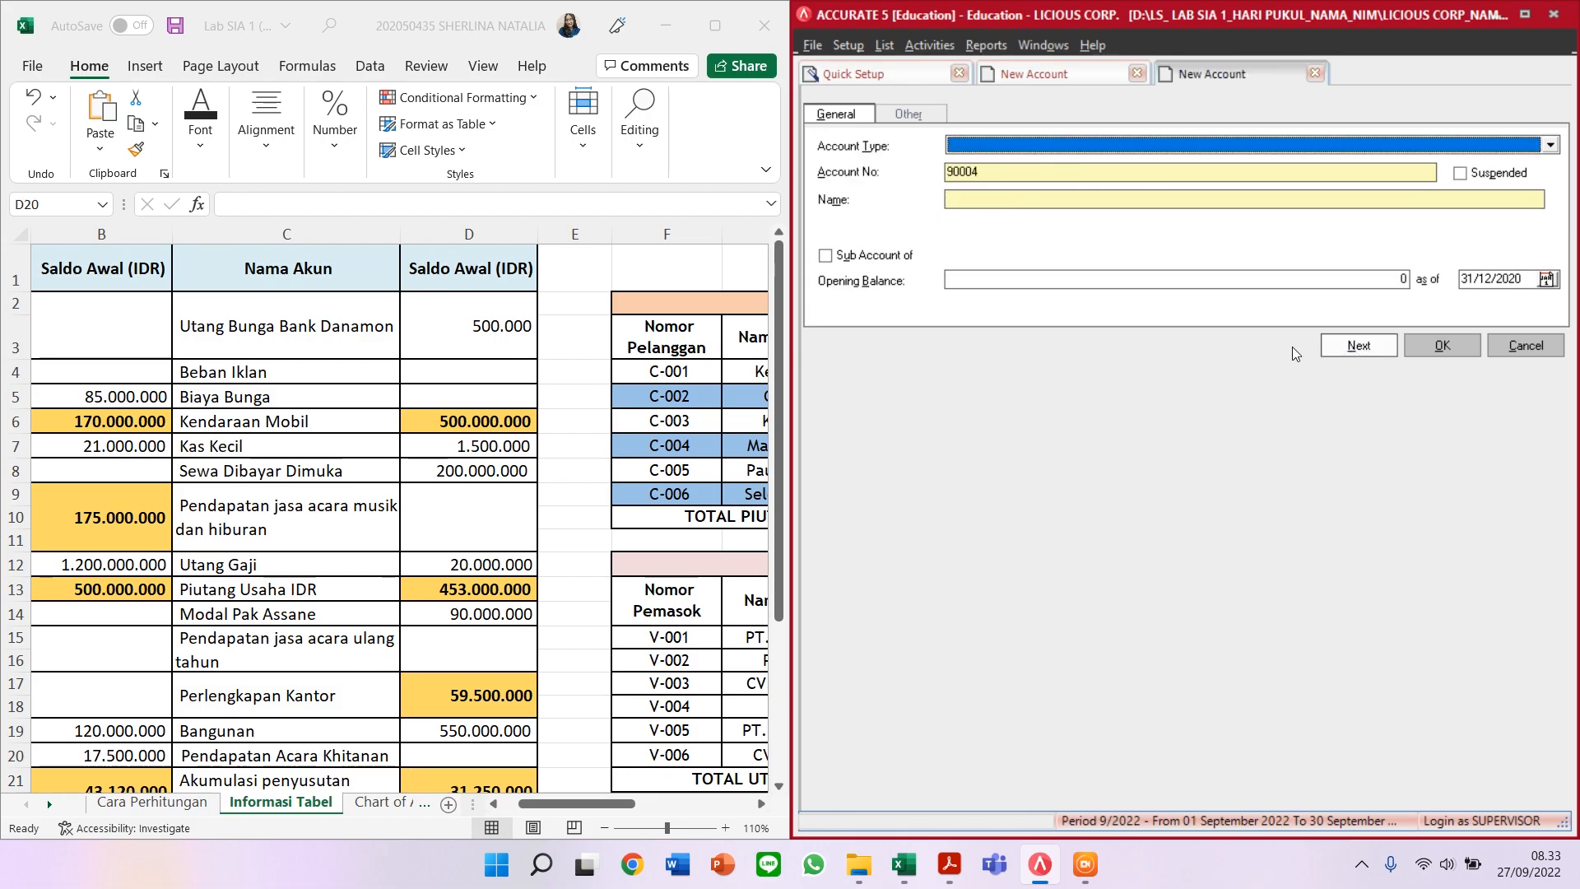
{"action": "type", "text": "Fixed"}
{"action": "key", "text": "Return"}
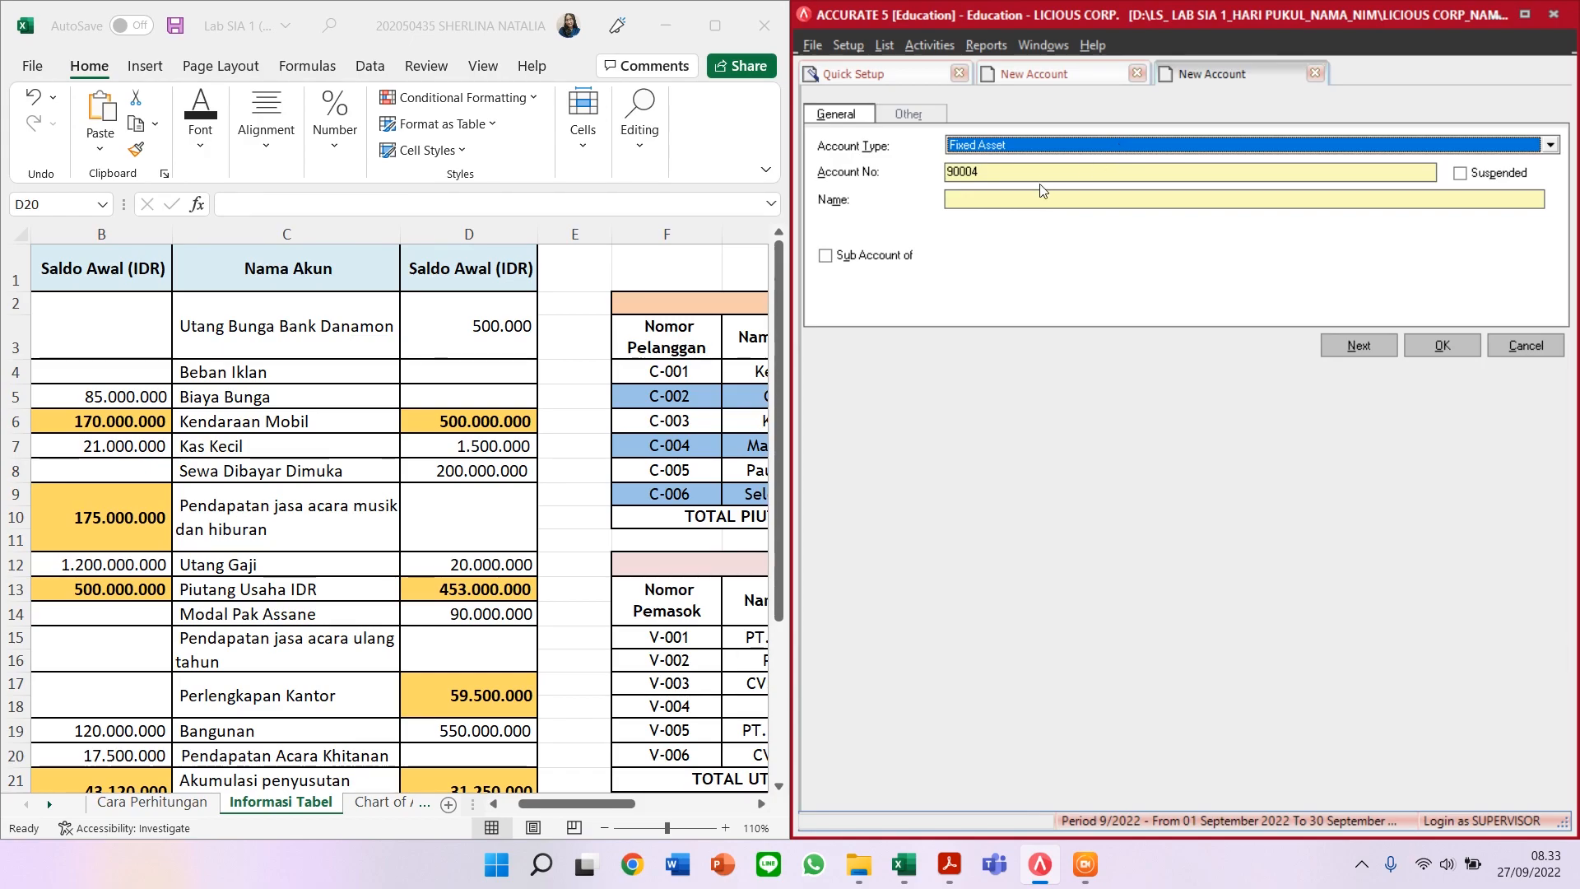
{"action": "key", "text": "Tab"}
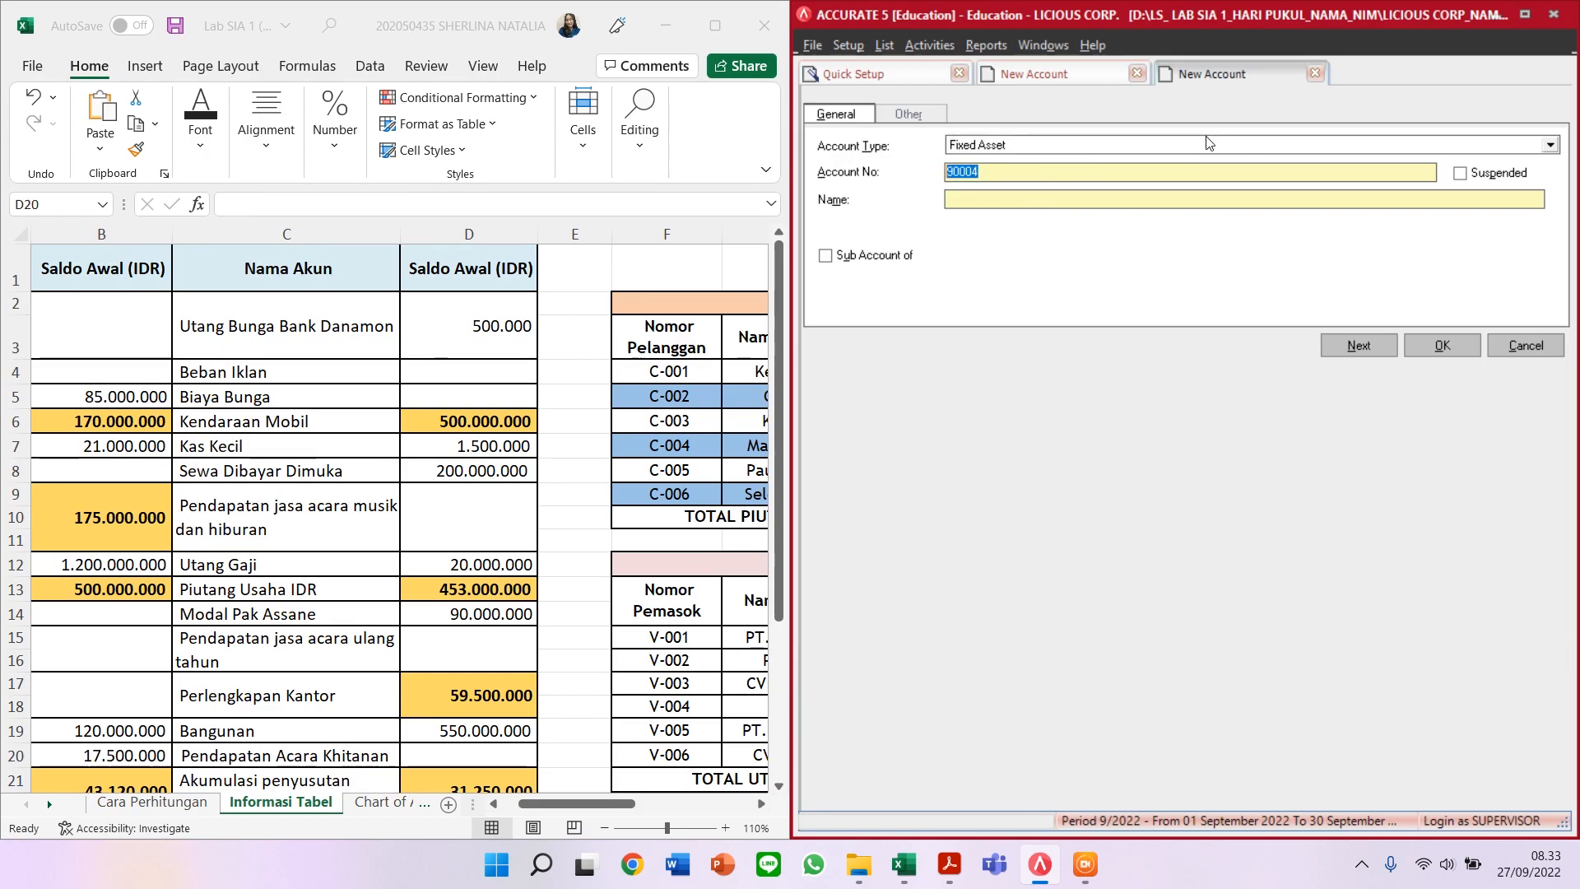
{"action": "type", "text": "12002"}
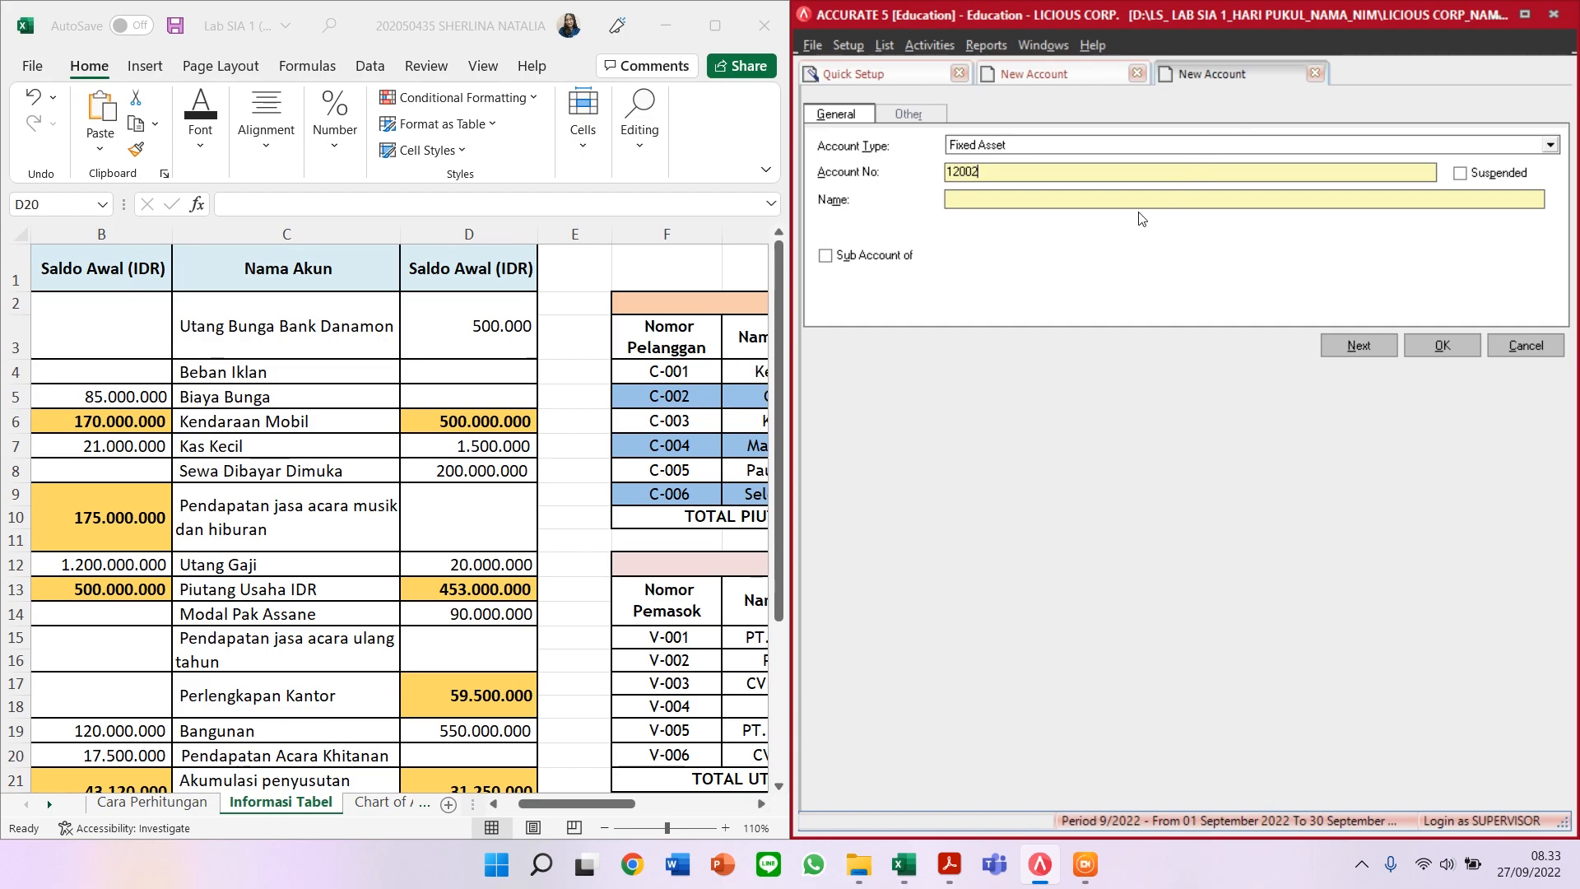
{"action": "type", "text": "KENDARAAN MOBI"}
{"action": "left_click", "coordinate": [1373, 350]}
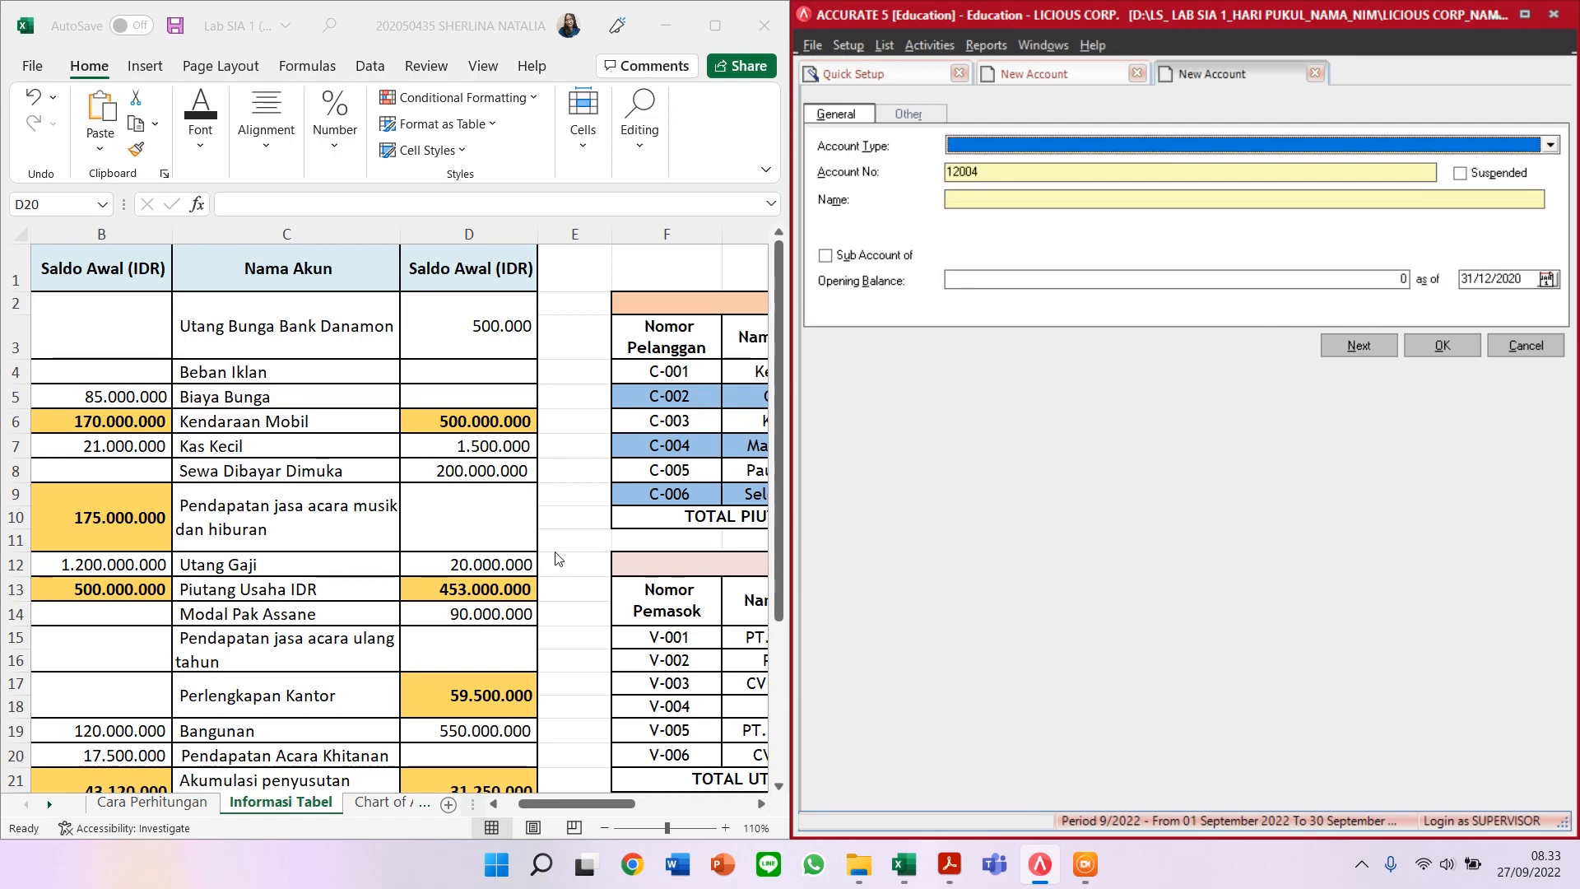
Step: Enter Cash/Bank account 11102 KAS KECIL with a 1.500.000 opening balance
{"action": "scroll", "coordinate": [558, 549], "scroll_direction": "down", "scroll_amount": 1}
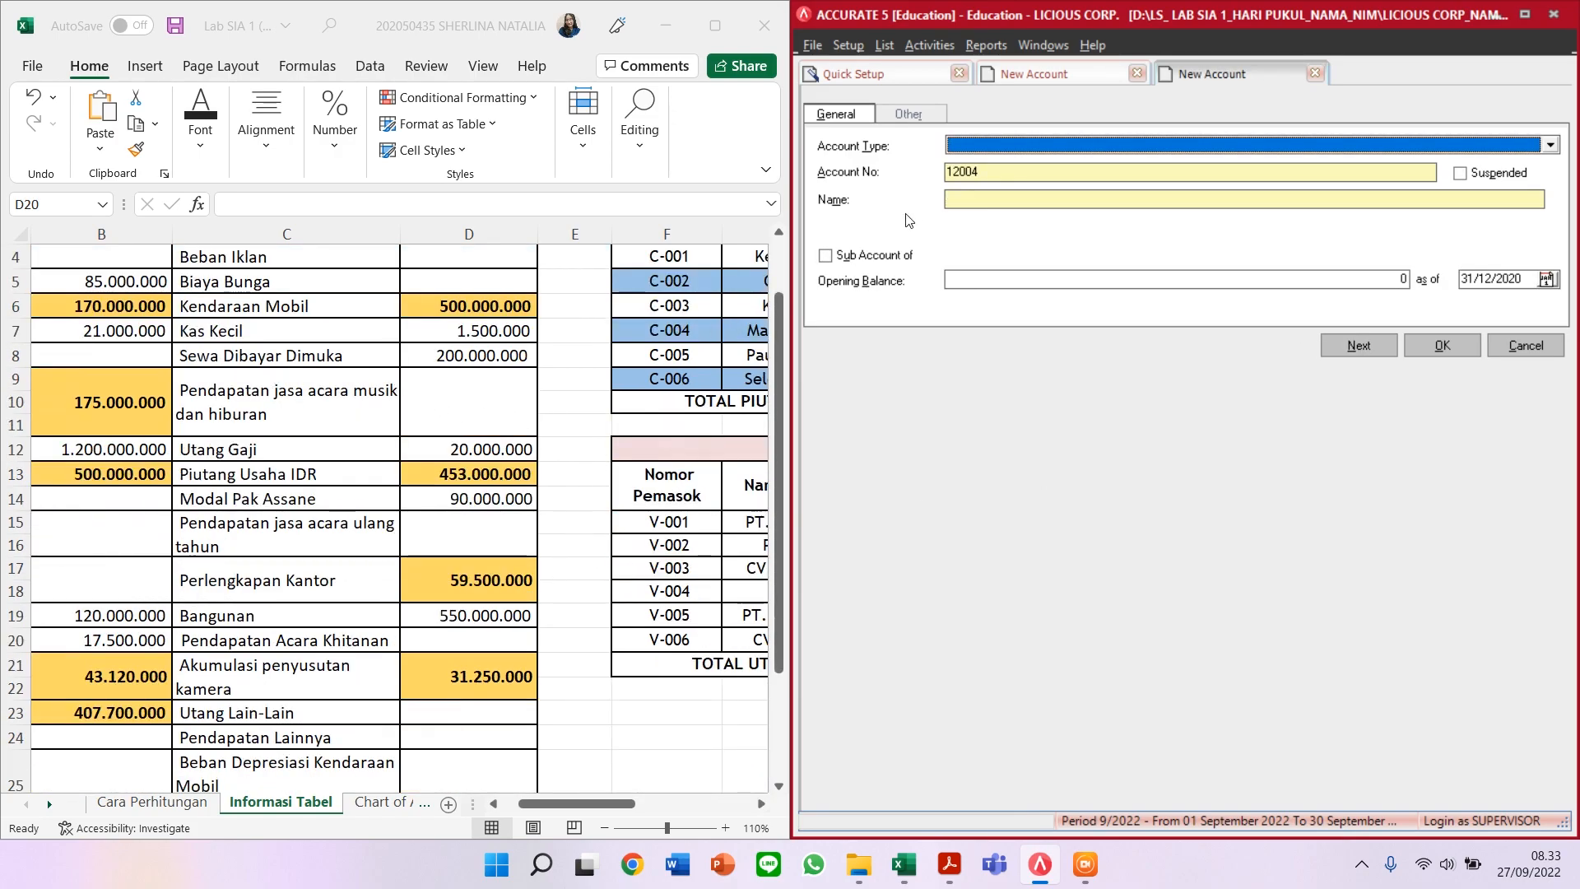
{"action": "type", "text": "Cash"}
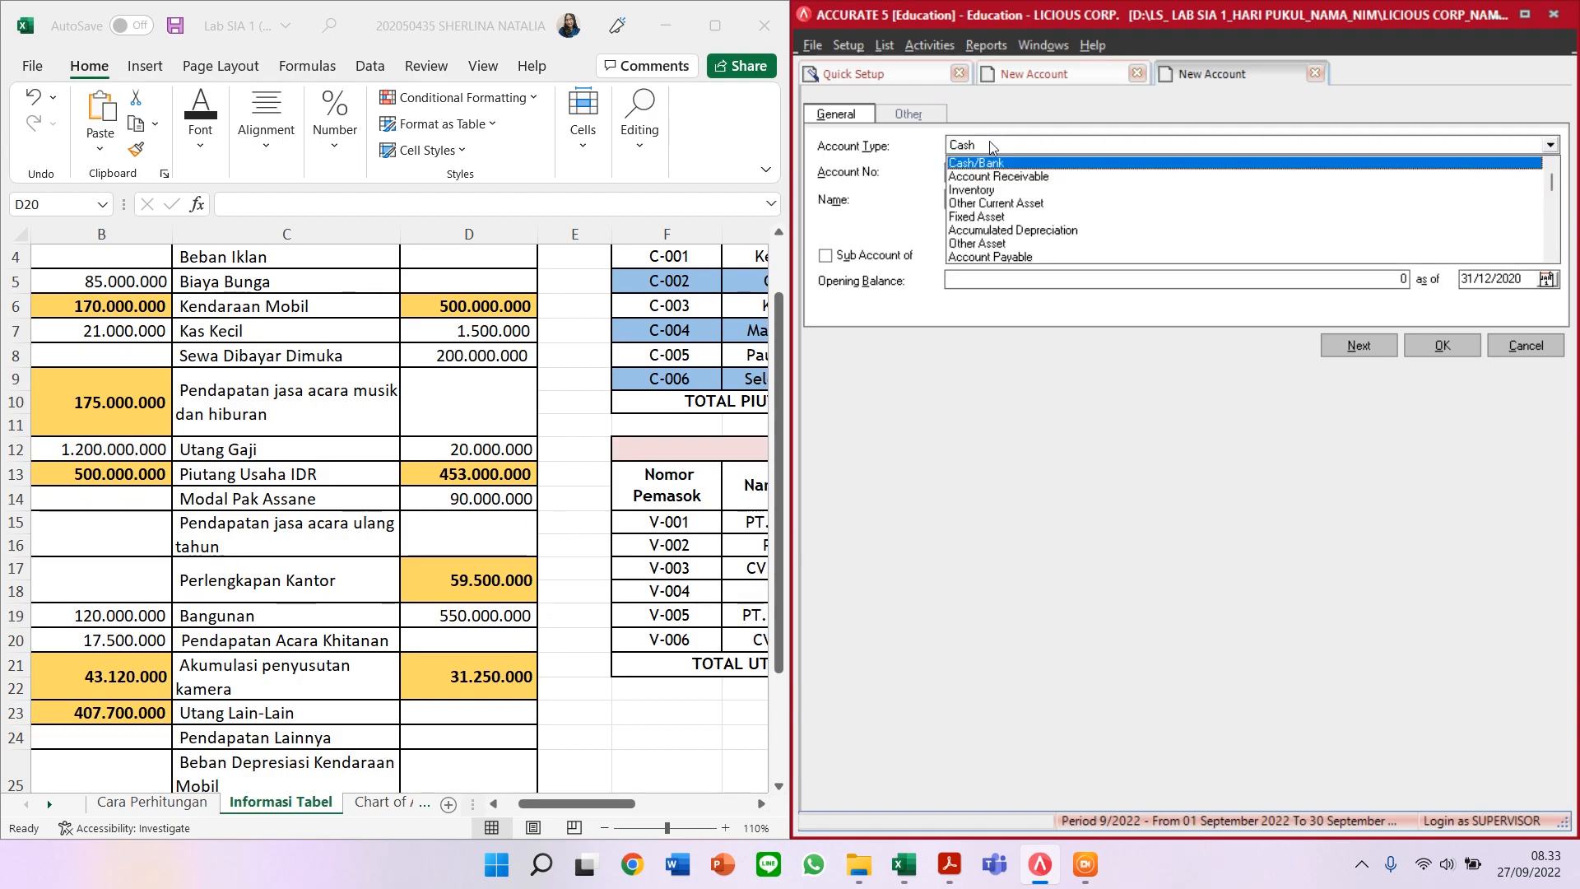
{"action": "key", "text": "Return"}
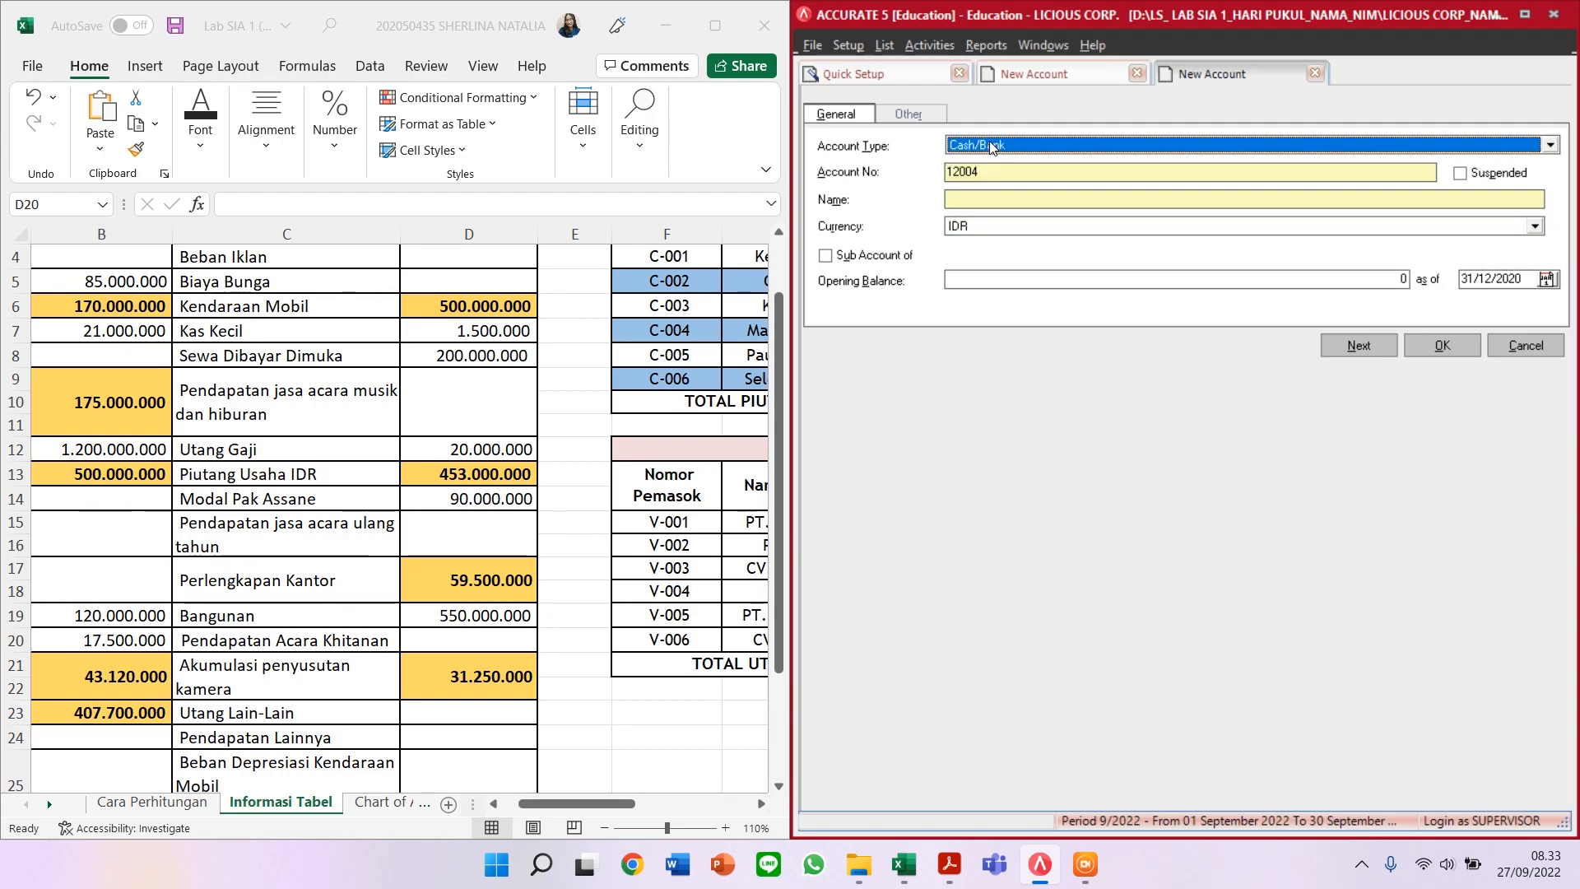
{"action": "double_click", "coordinate": [1064, 173]}
{"action": "type", "text": "11102"}
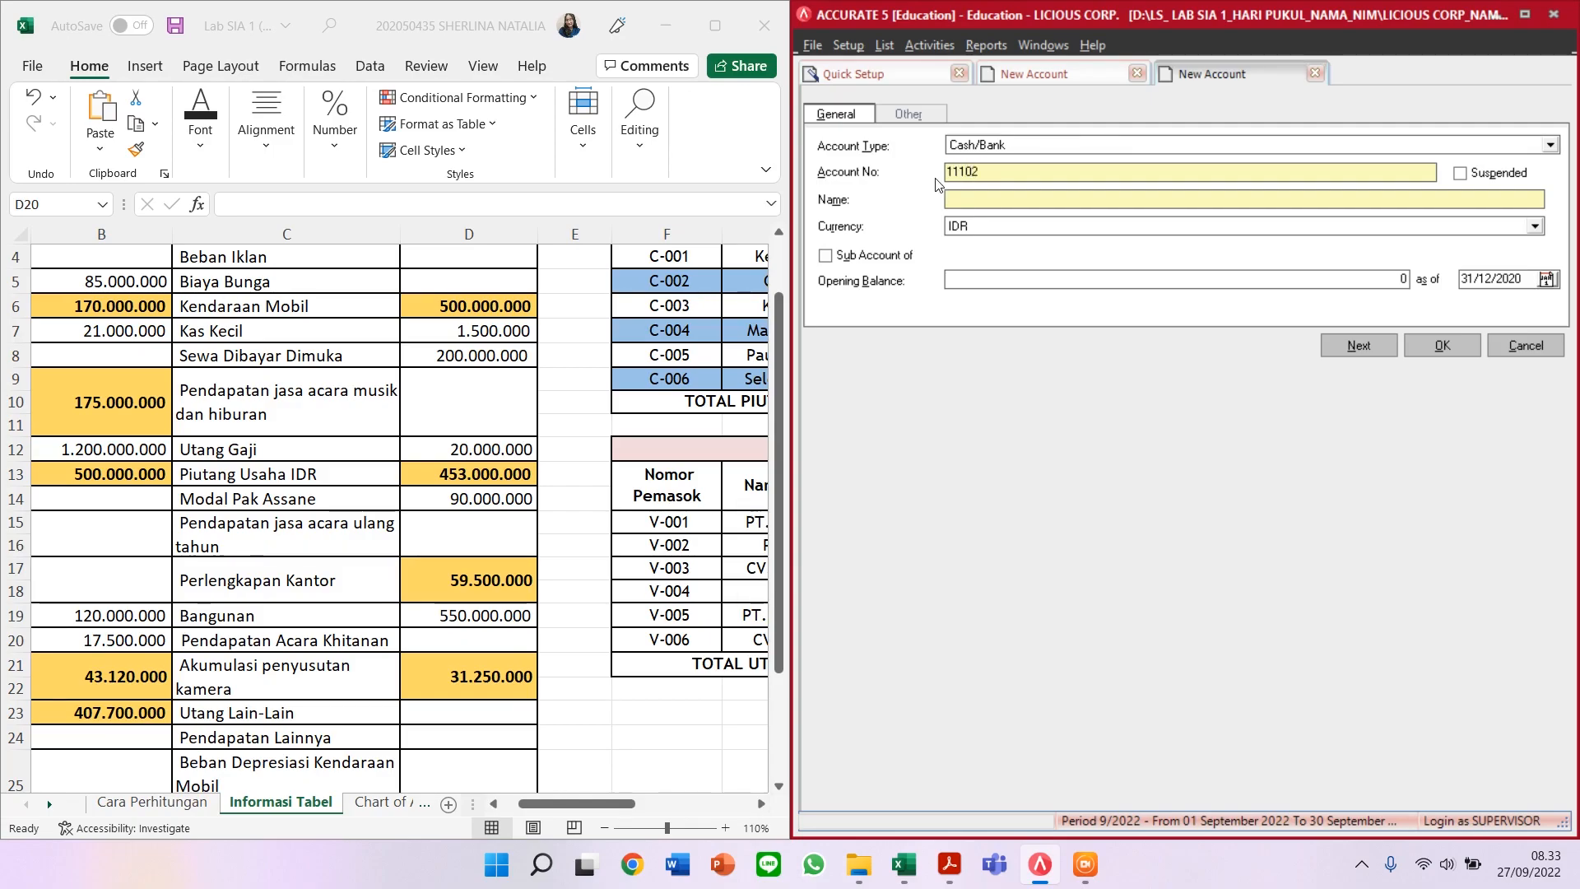
{"action": "type", "text": "KAS KECIL"}
{"action": "left_click", "coordinate": [1008, 278]}
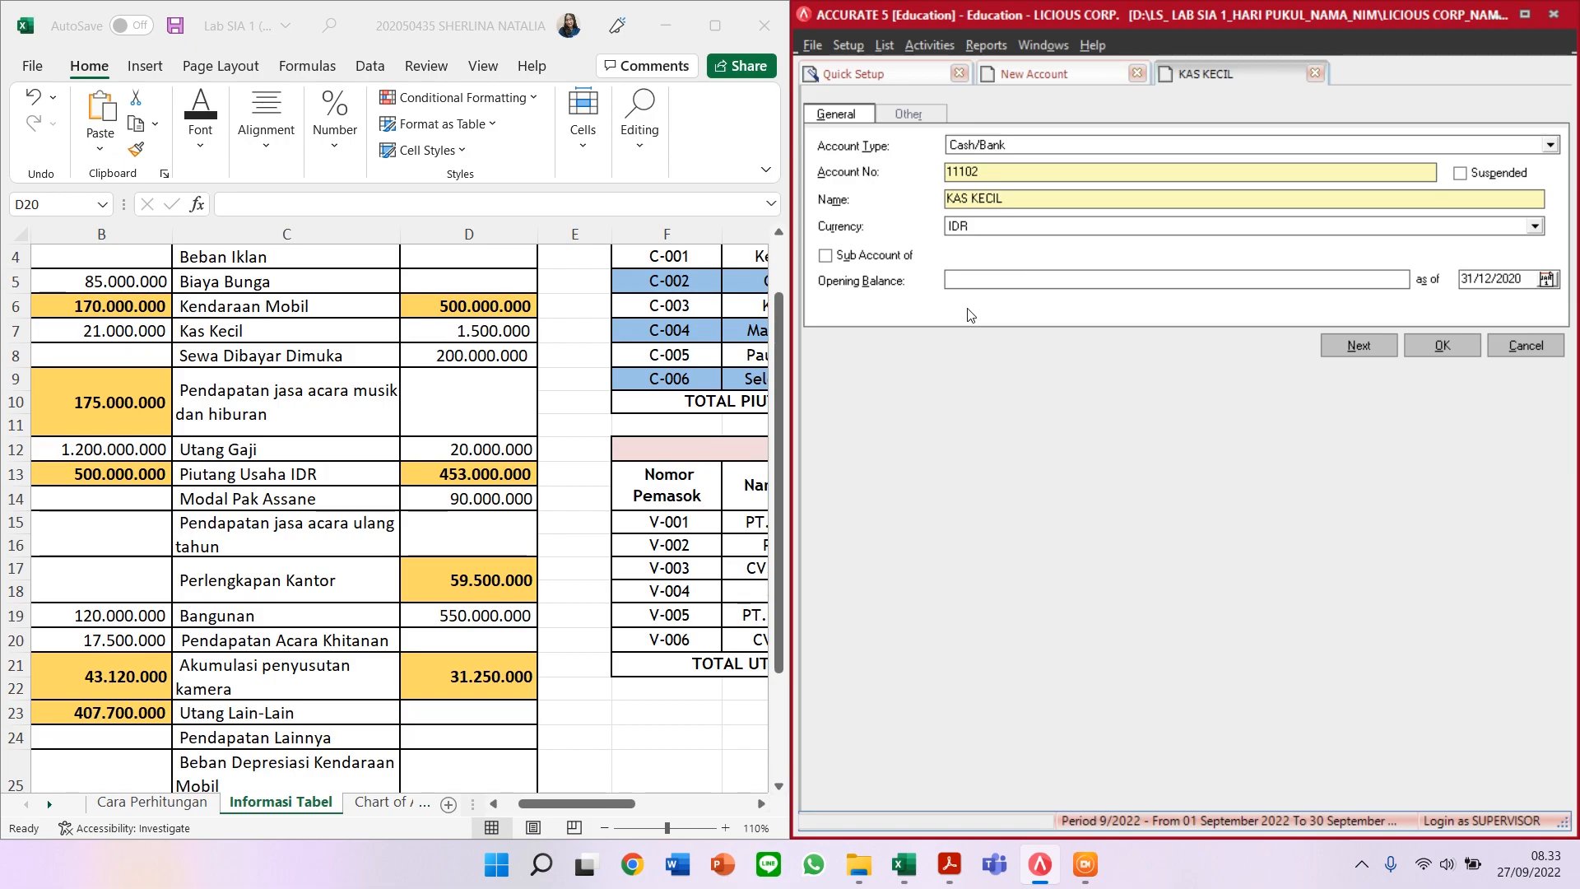
{"action": "type", "text": "1500000"}
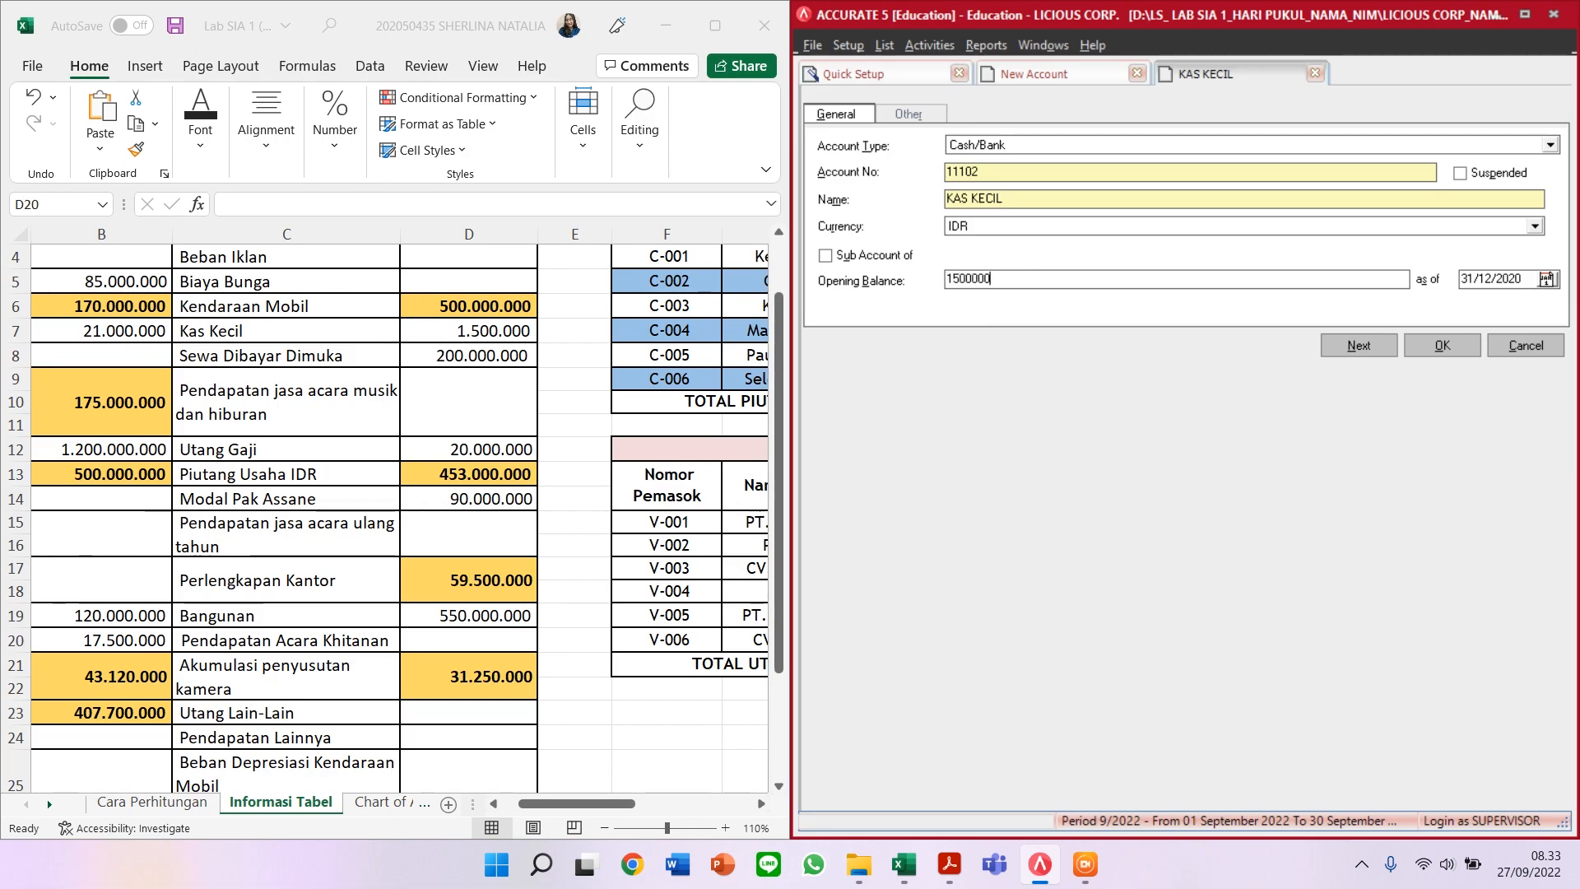
{"action": "key", "text": "Tab"}
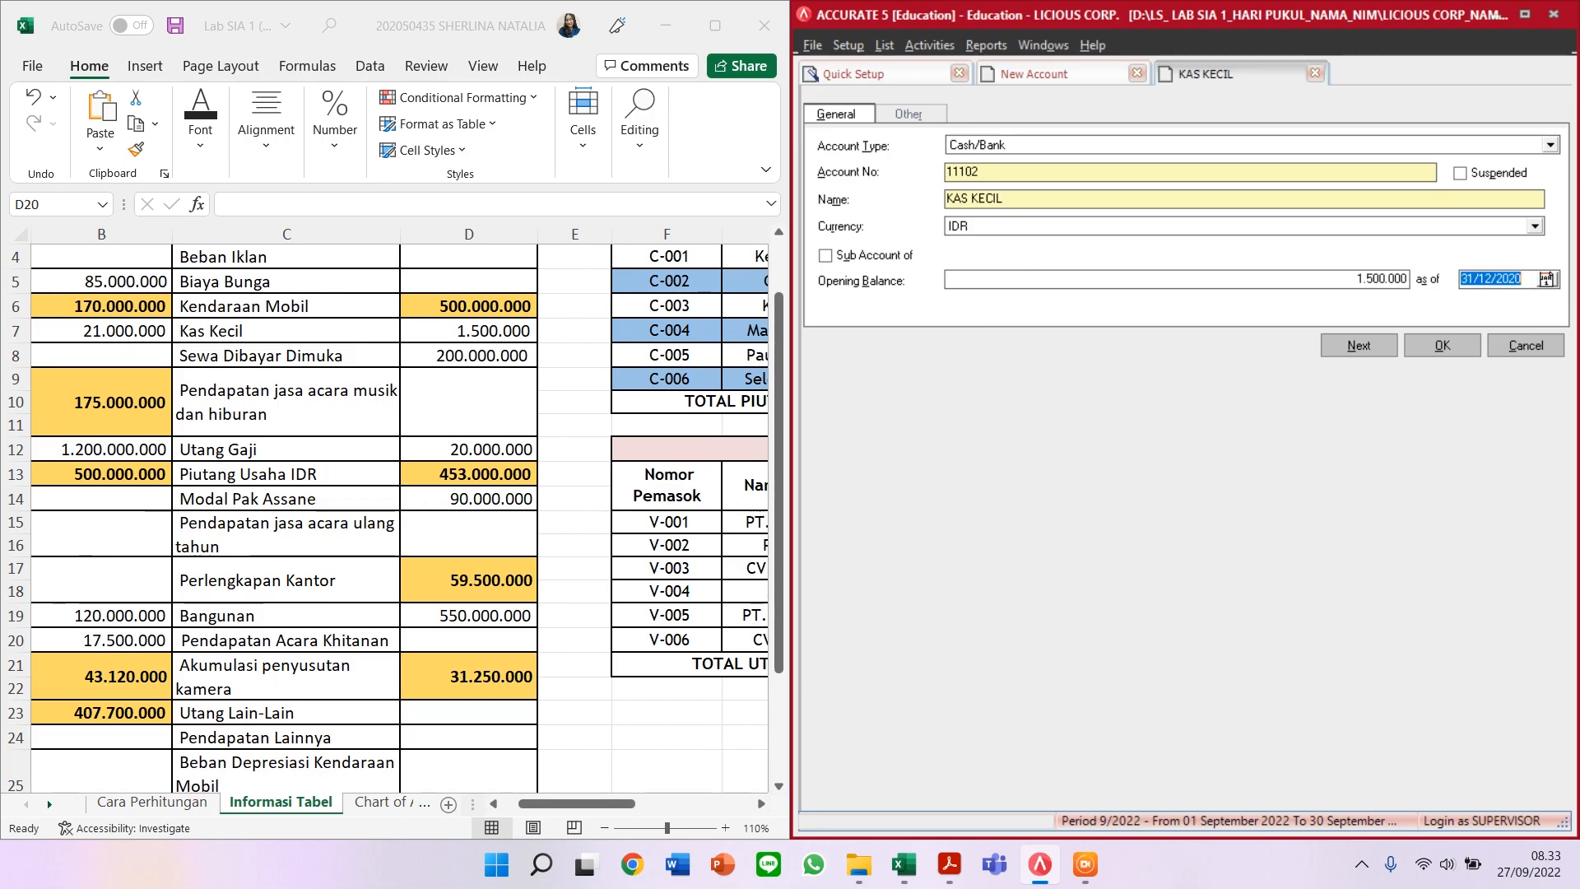
Step: Save KAS KECIL and start Other Current Asset account 11603 SEWA DIBAYAR DIMUKA
{"action": "left_click", "coordinate": [1366, 351]}
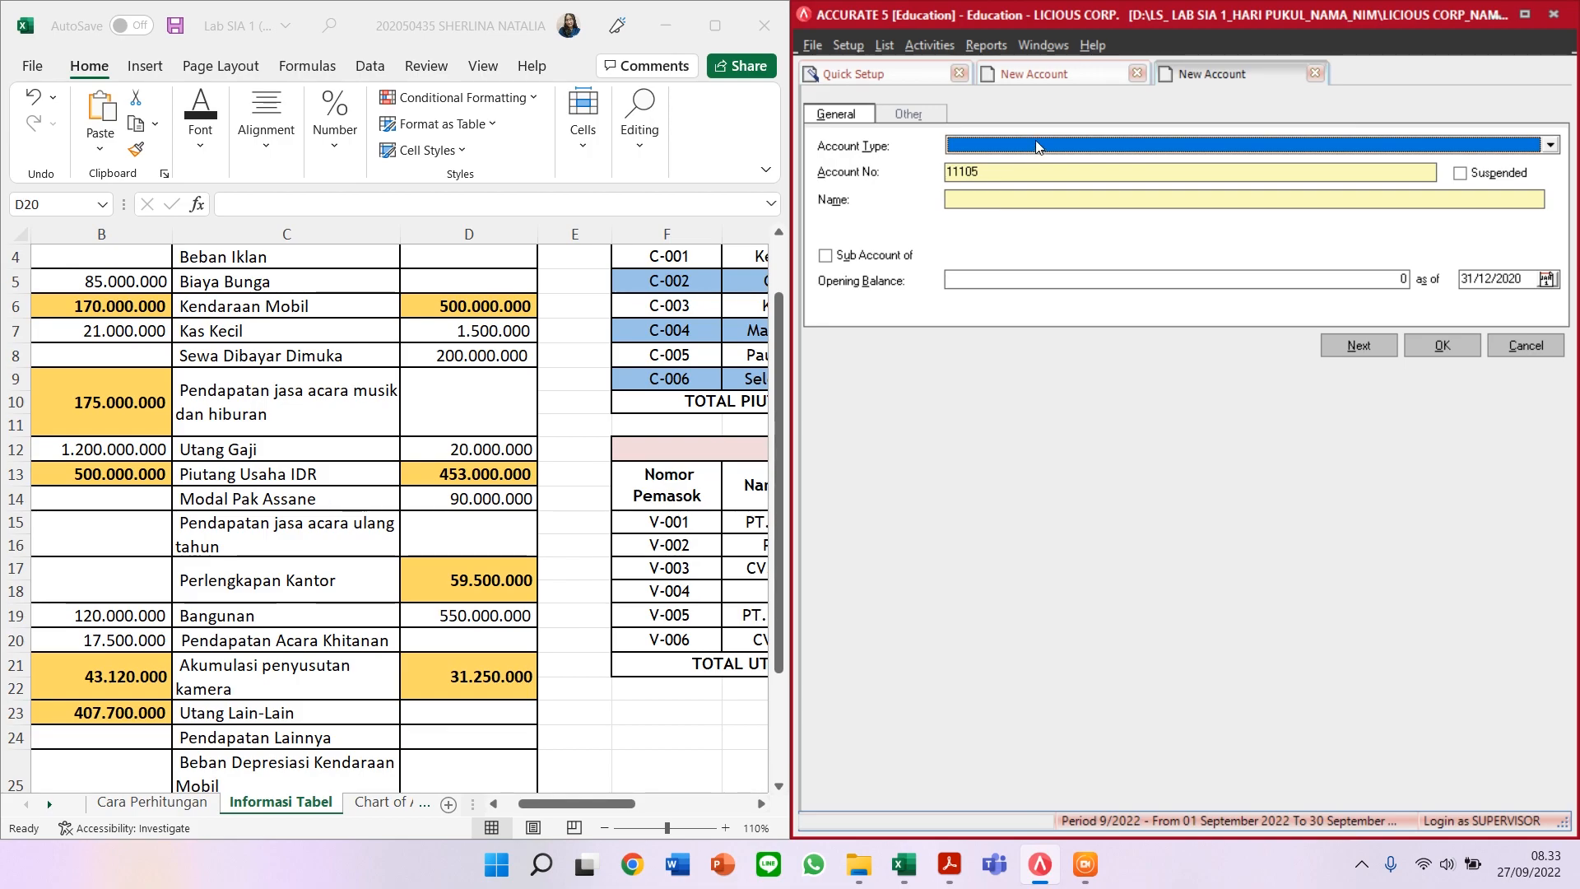
{"action": "type", "text": "Other"}
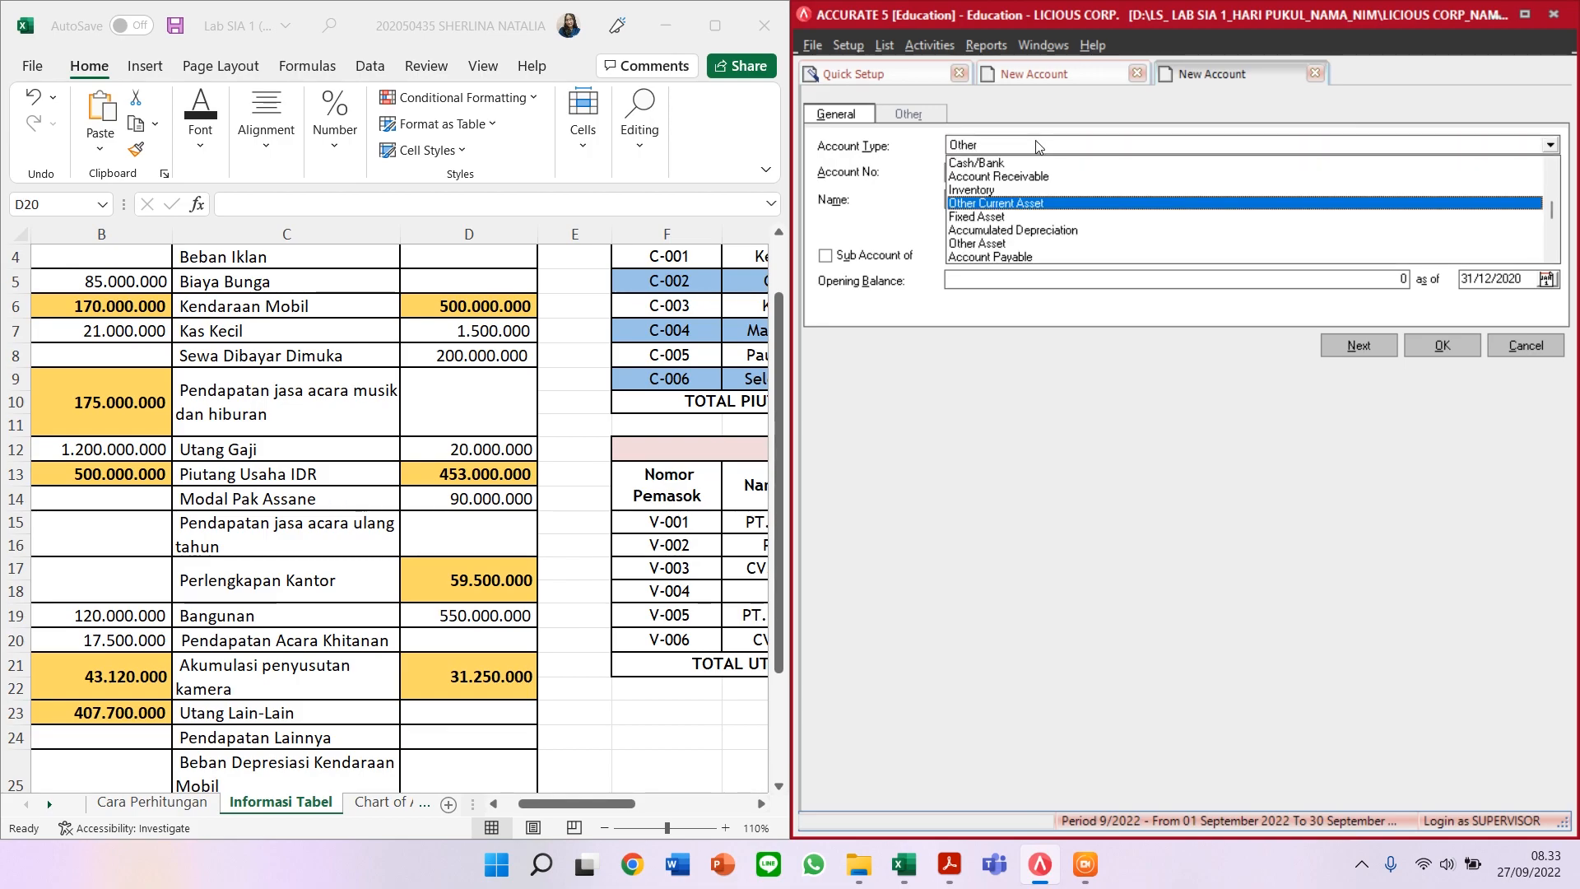
{"action": "key", "text": "Return"}
{"action": "key", "text": "Tab"}
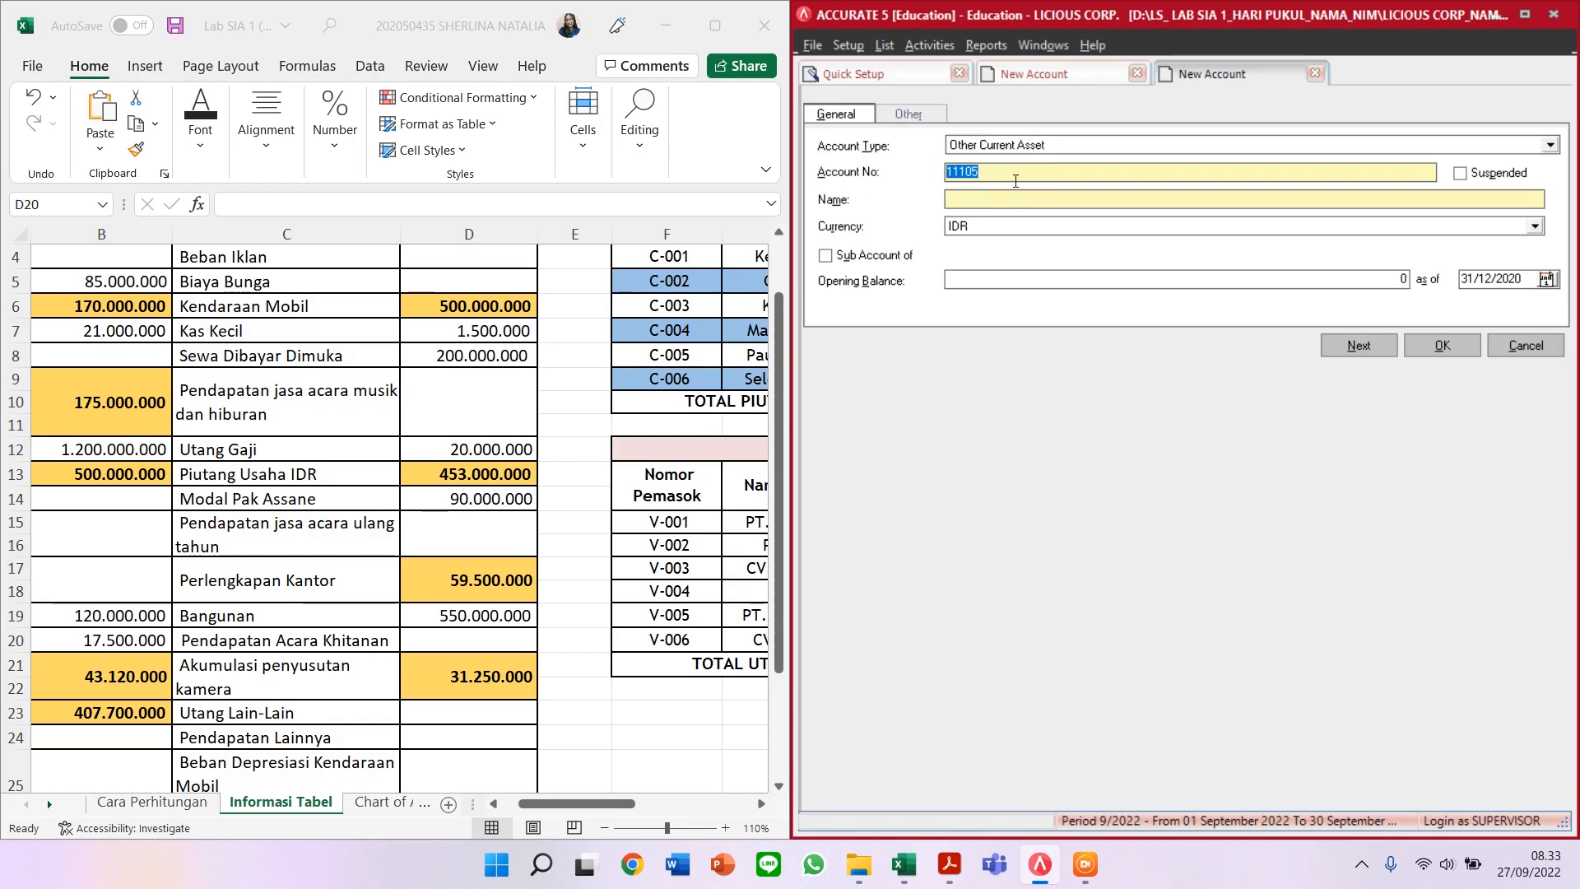
{"action": "type", "text": "11"}
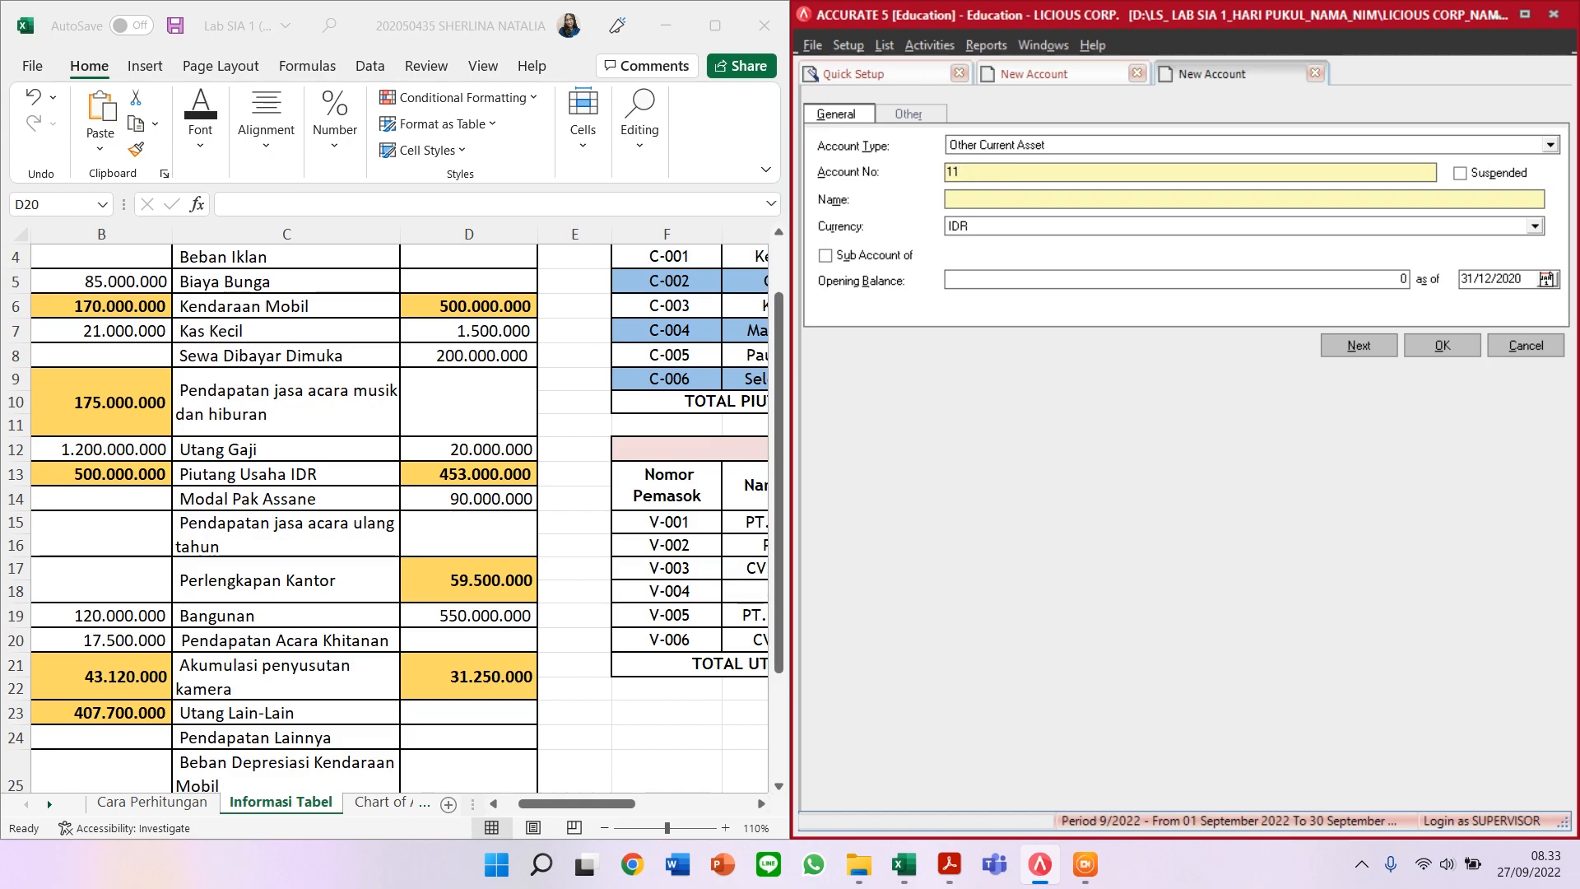
{"action": "type", "text": "603"}
{"action": "left_click", "coordinate": [1030, 192]}
{"action": "type", "text": "A"}
{"action": "key", "text": "BackSpace"}
{"action": "type", "text": "SEWA DIBAYAR DIMUKA"}
Step: Give it a 200.000.000 opening balance and save, accepting the currency warning
{"action": "left_click", "coordinate": [1099, 281]}
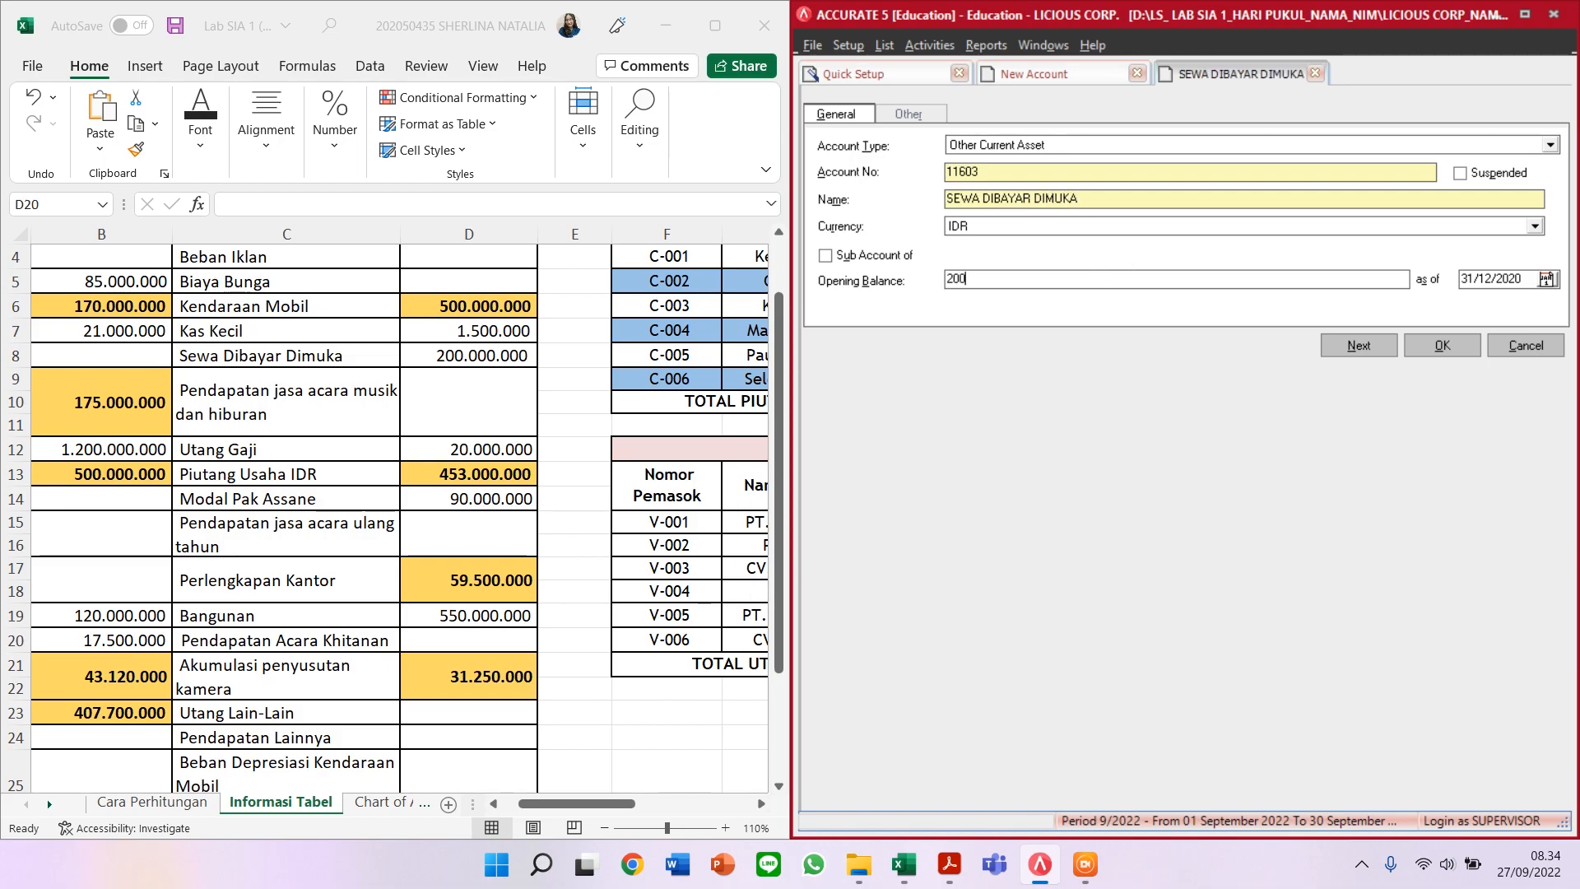
{"action": "type", "text": "200.000.000"}
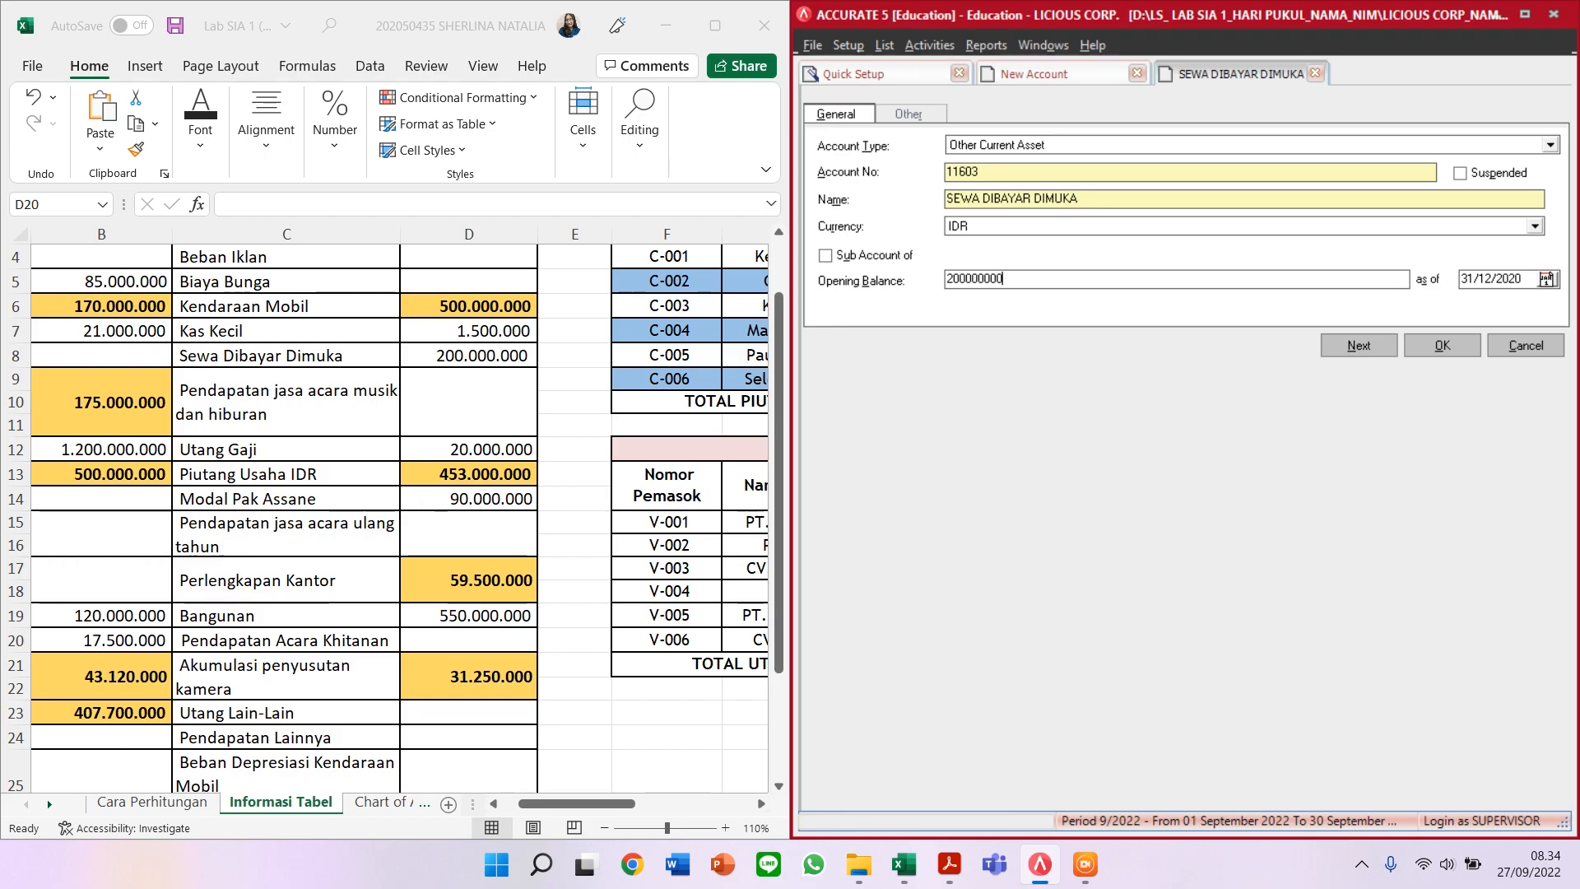
{"action": "key", "text": "Tab"}
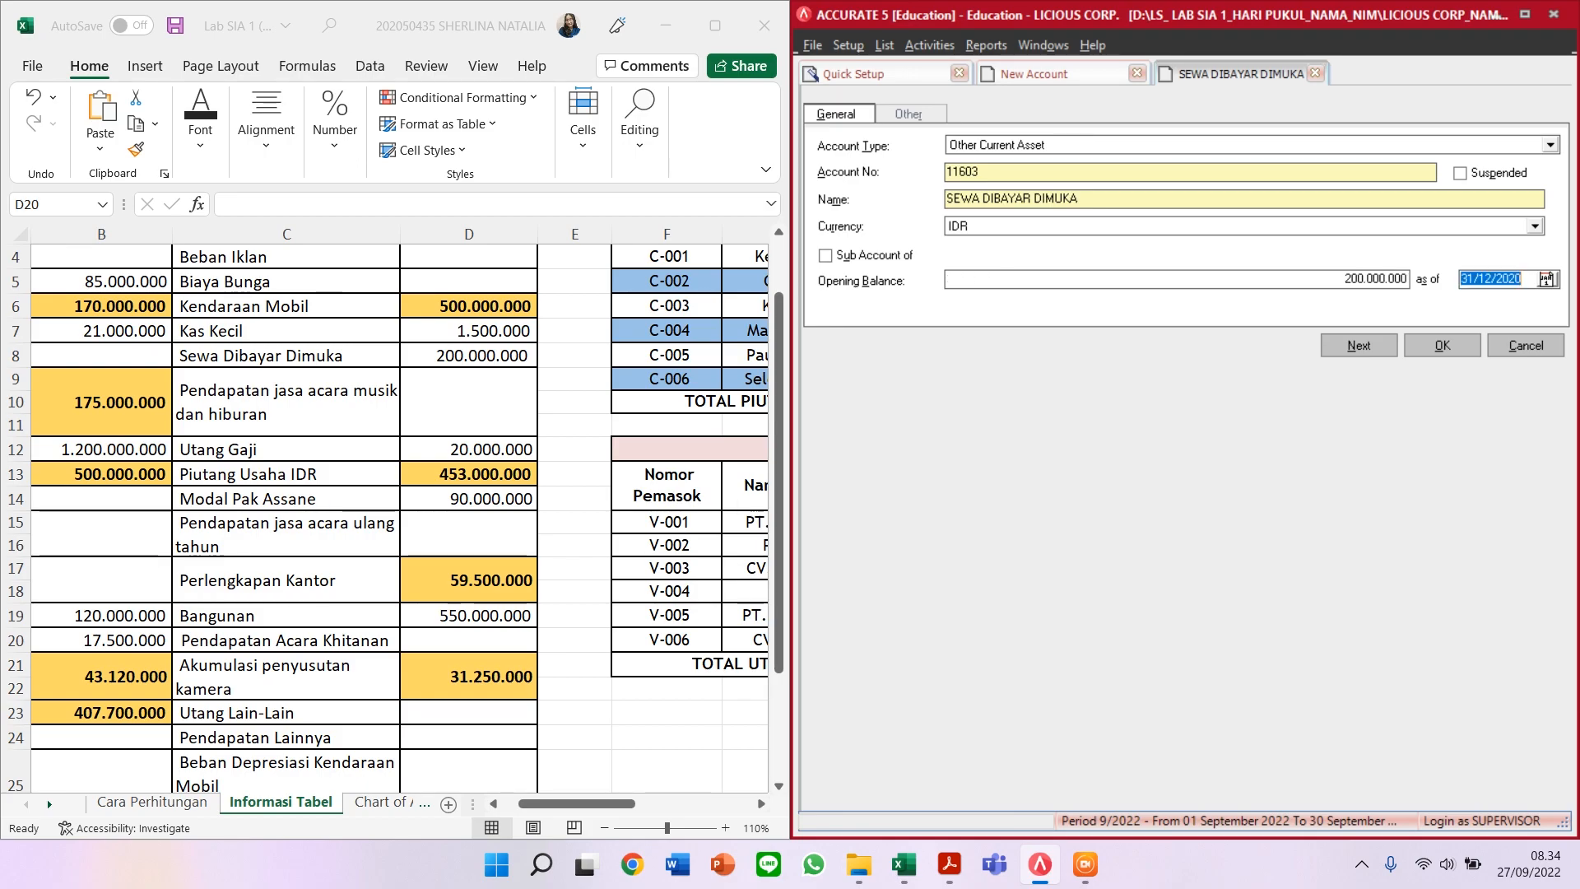
{"action": "left_click", "coordinate": [1363, 352]}
{"action": "left_click", "coordinate": [778, 487]}
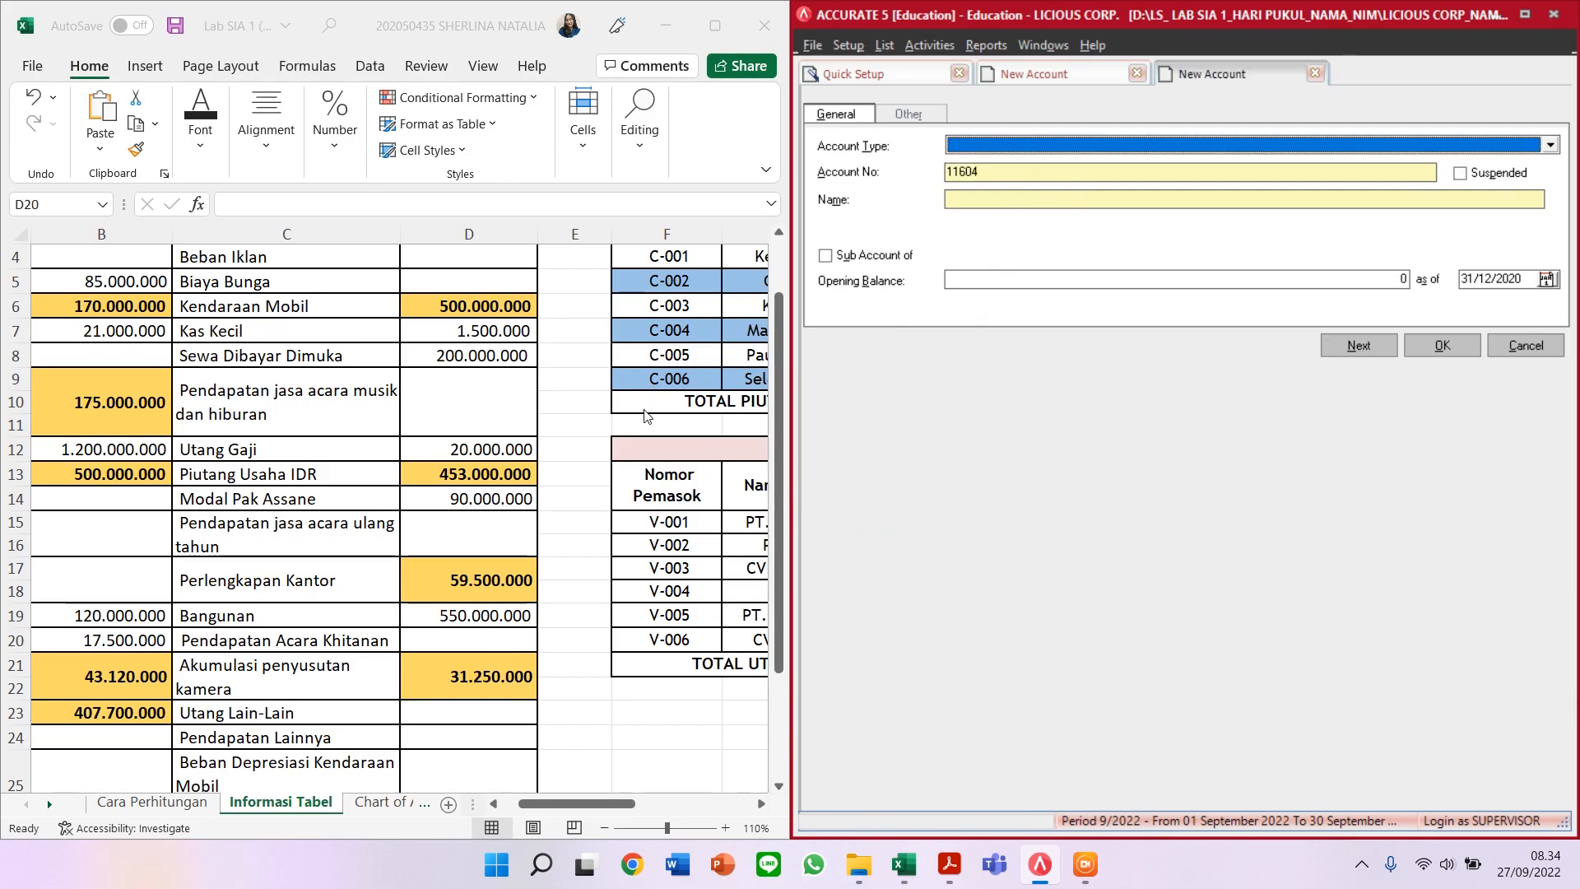
Step: Start a Revenue account numbered 45000
{"action": "left_click", "coordinate": [1024, 146]}
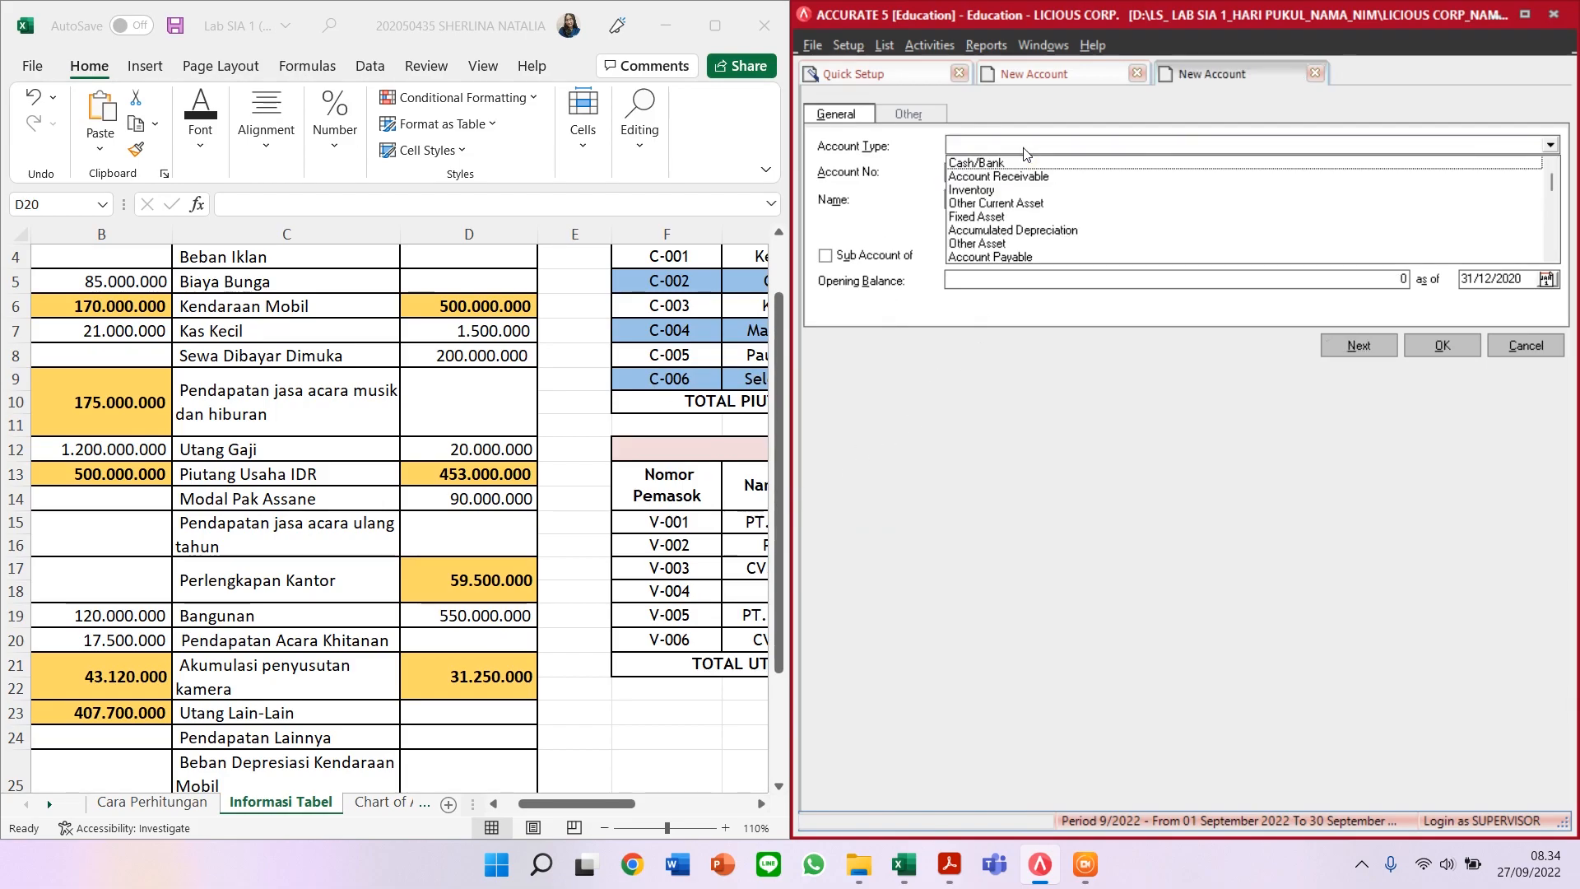
{"action": "type", "text": "Reve"}
{"action": "key", "text": "Return"}
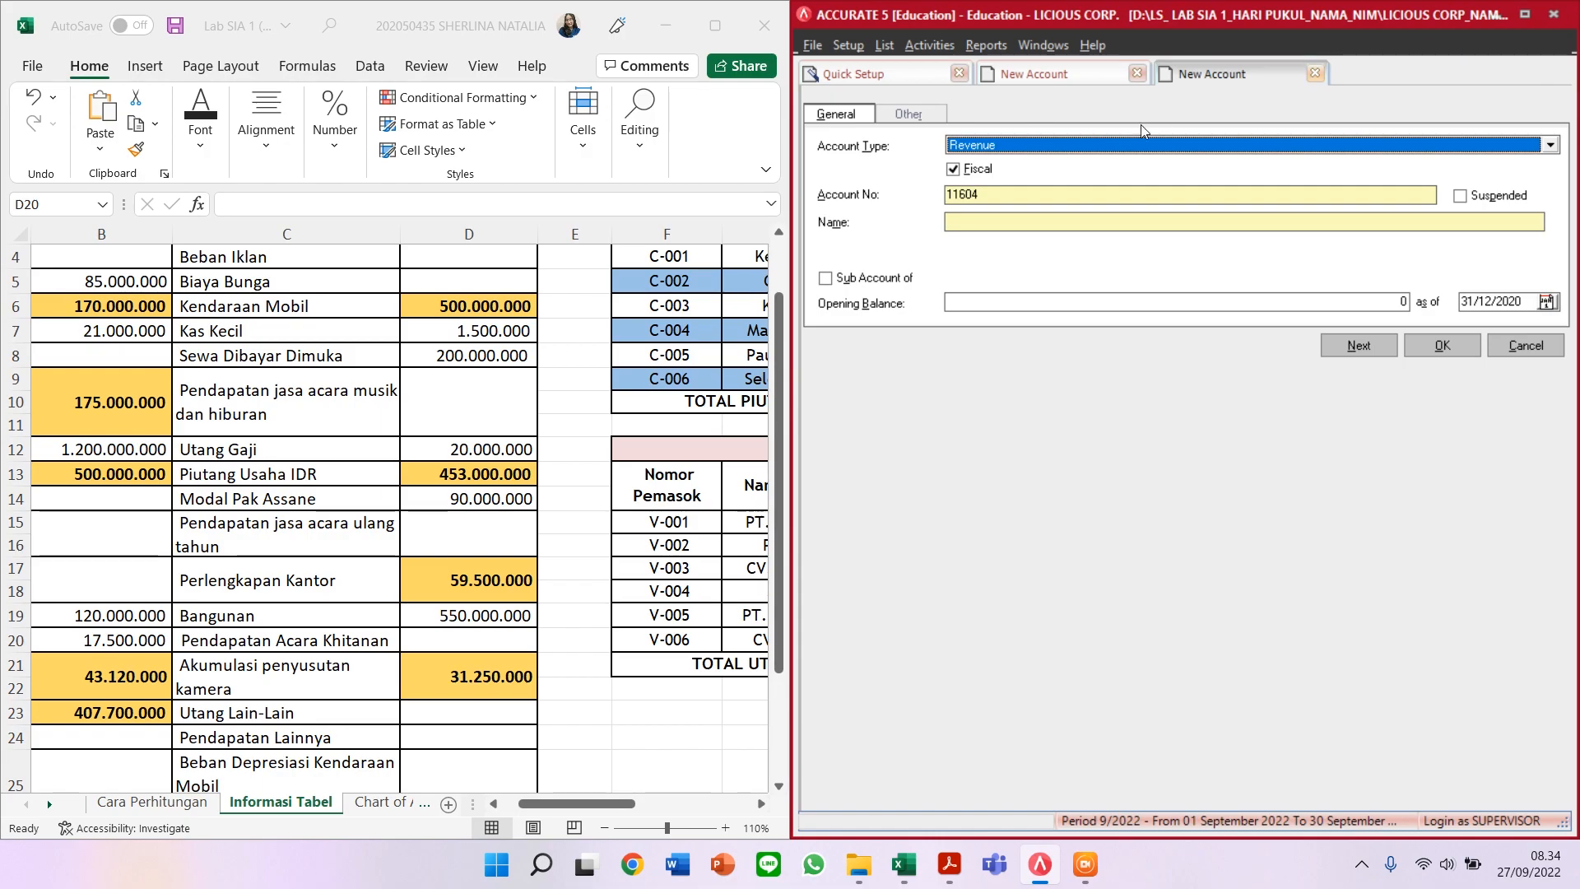
{"action": "key", "text": "Tab"}
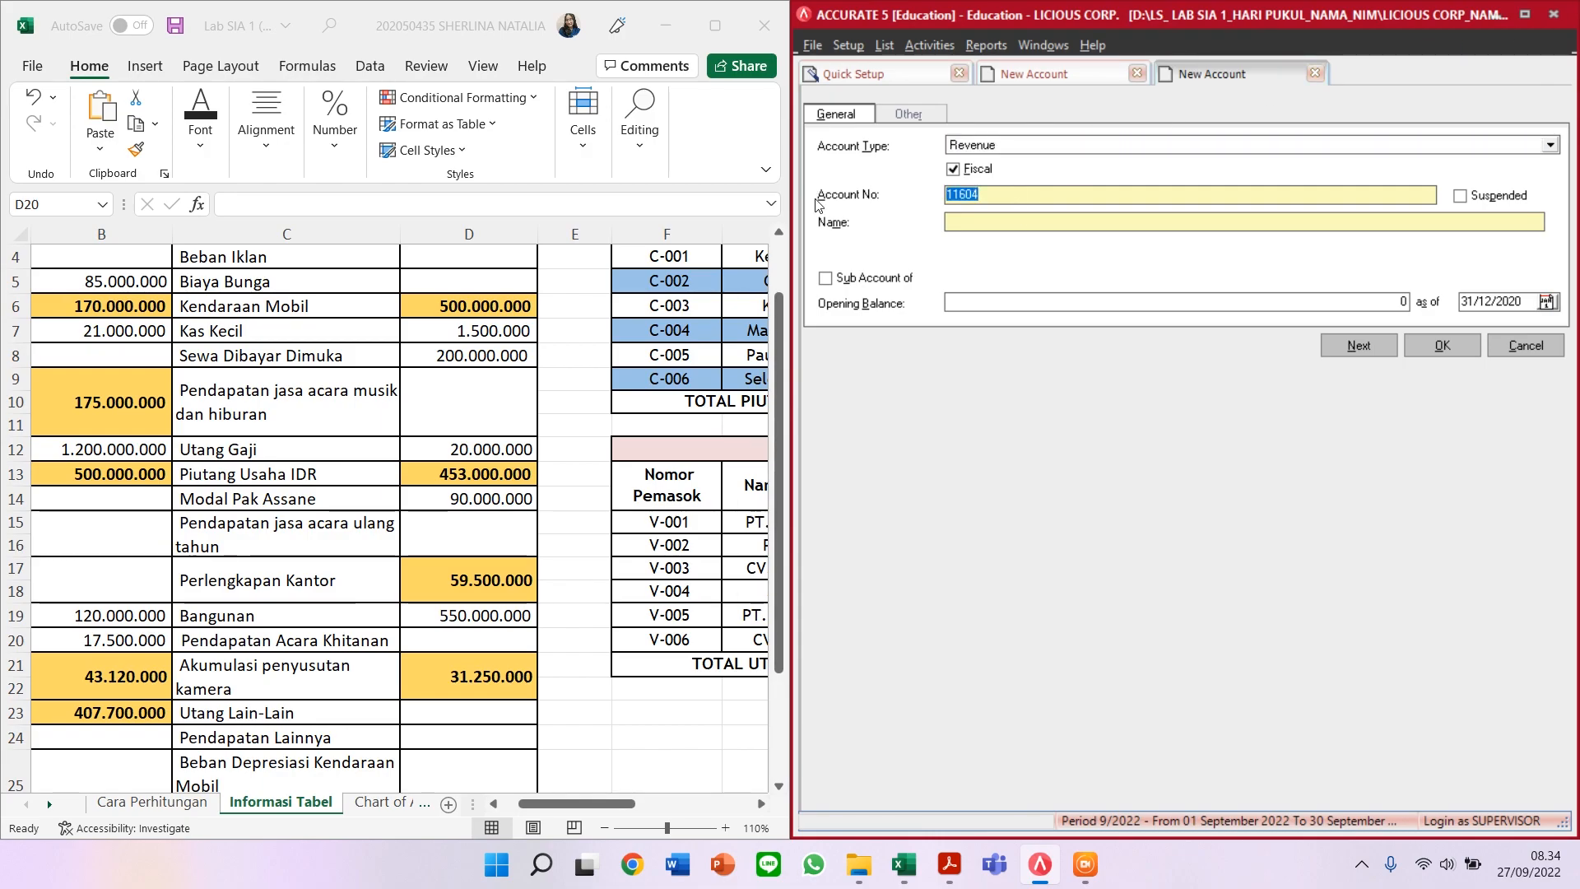
{"action": "type", "text": "45000"}
Step: Name it PENDAPATAN JASA ACARA MUSIK DAN HIBURAN and save it
{"action": "left_click", "coordinate": [961, 218]}
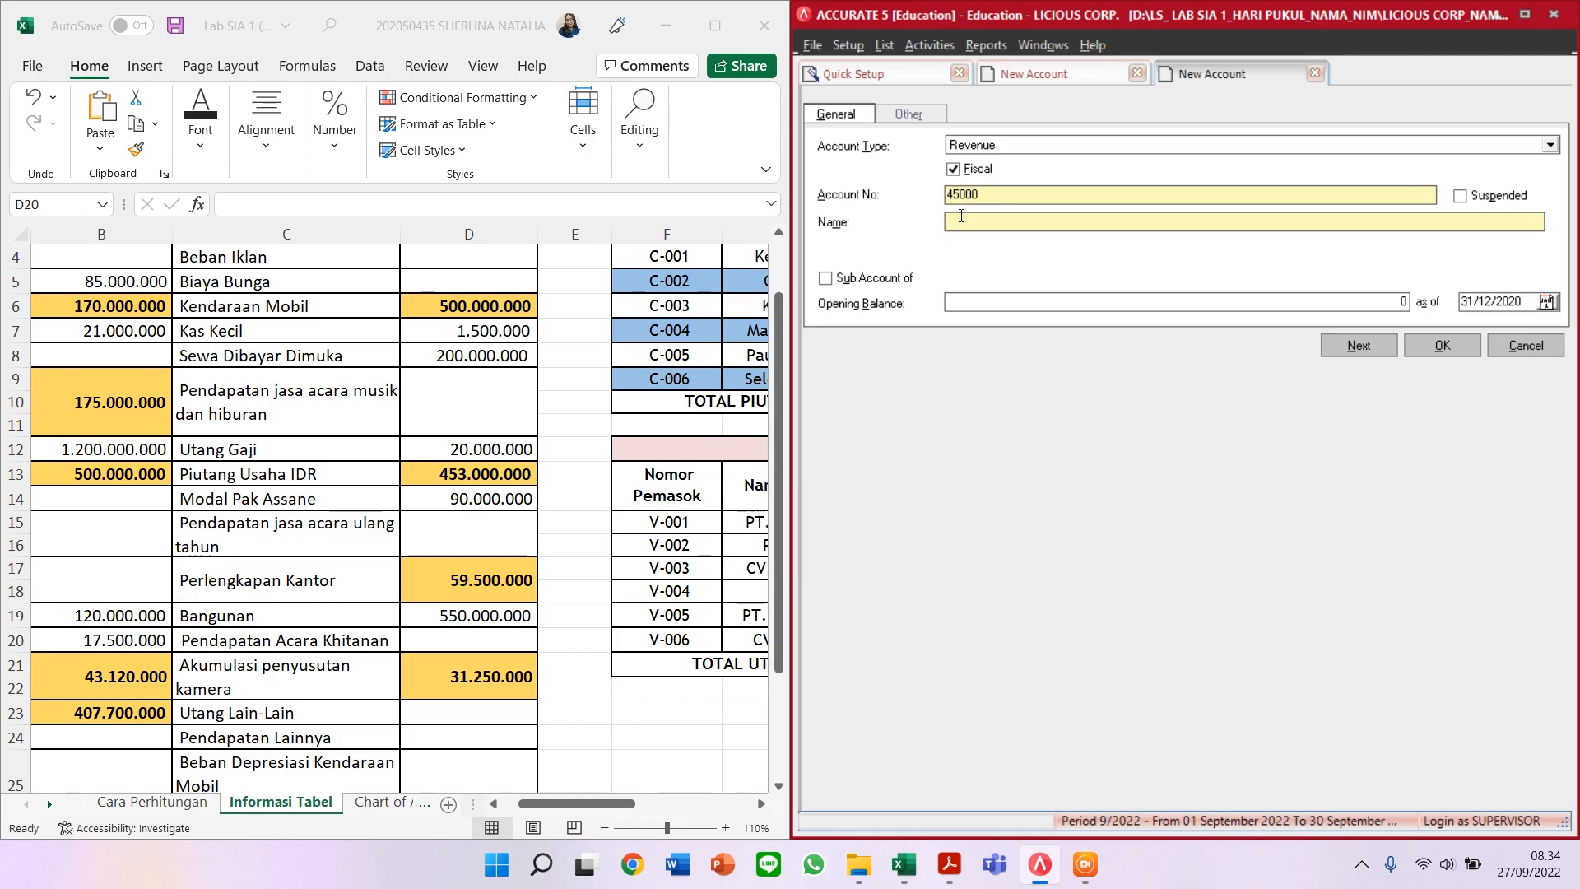
{"action": "type", "text": "PENDAA"}
{"action": "key", "text": "BackSpace"}
{"action": "type", "text": "PATAN"}
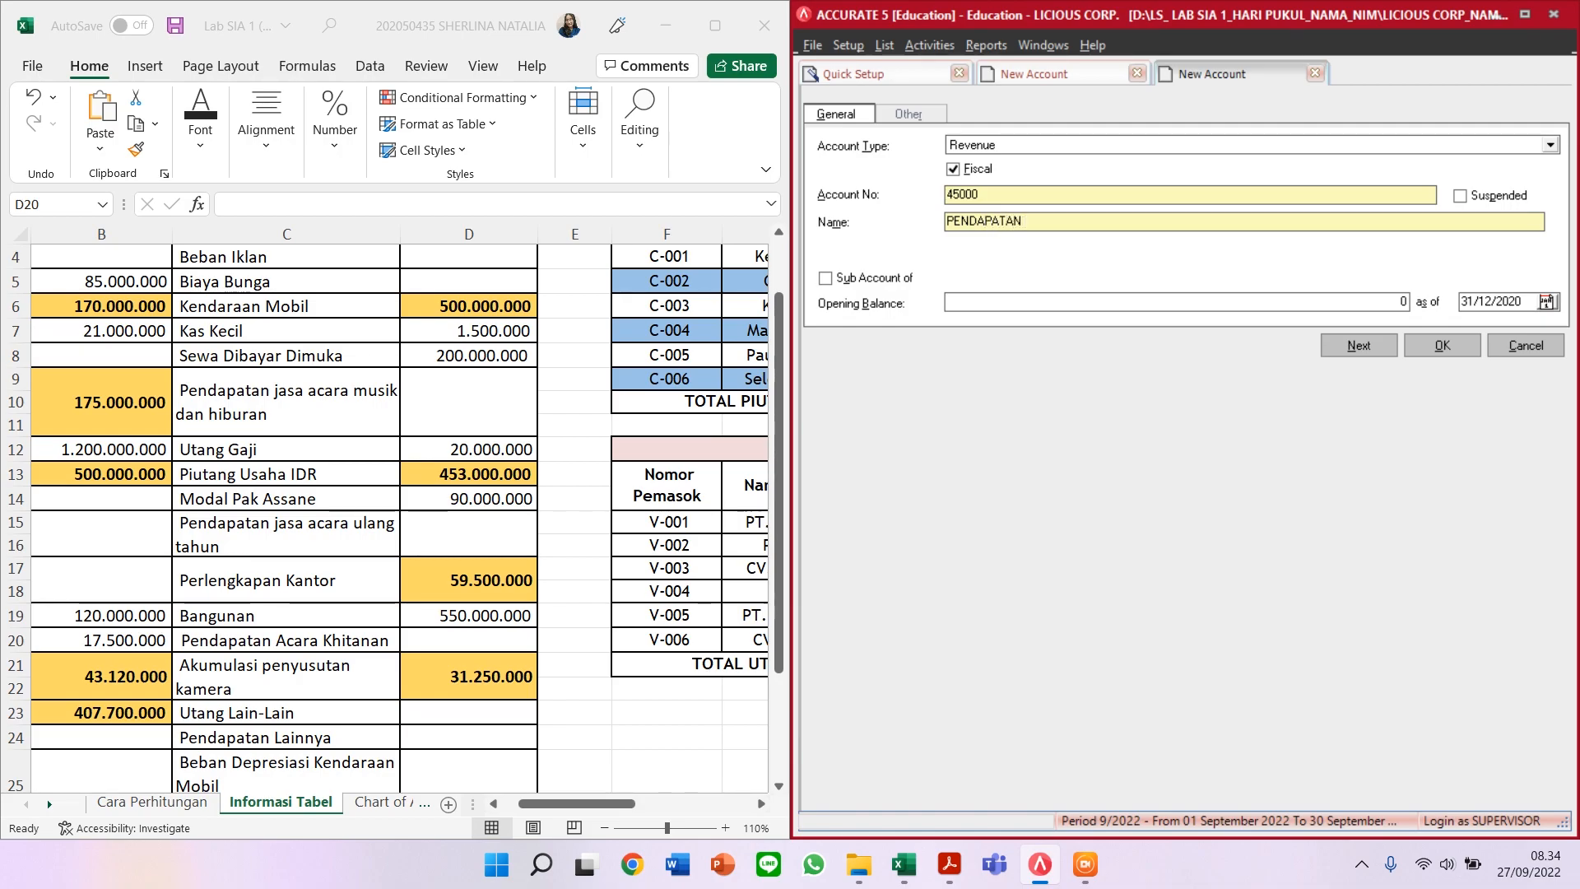
{"action": "type", "text": " JASAN"}
{"action": "key", "text": "BackSpace"}
{"action": "type", "text": "ACARA MUSI"}
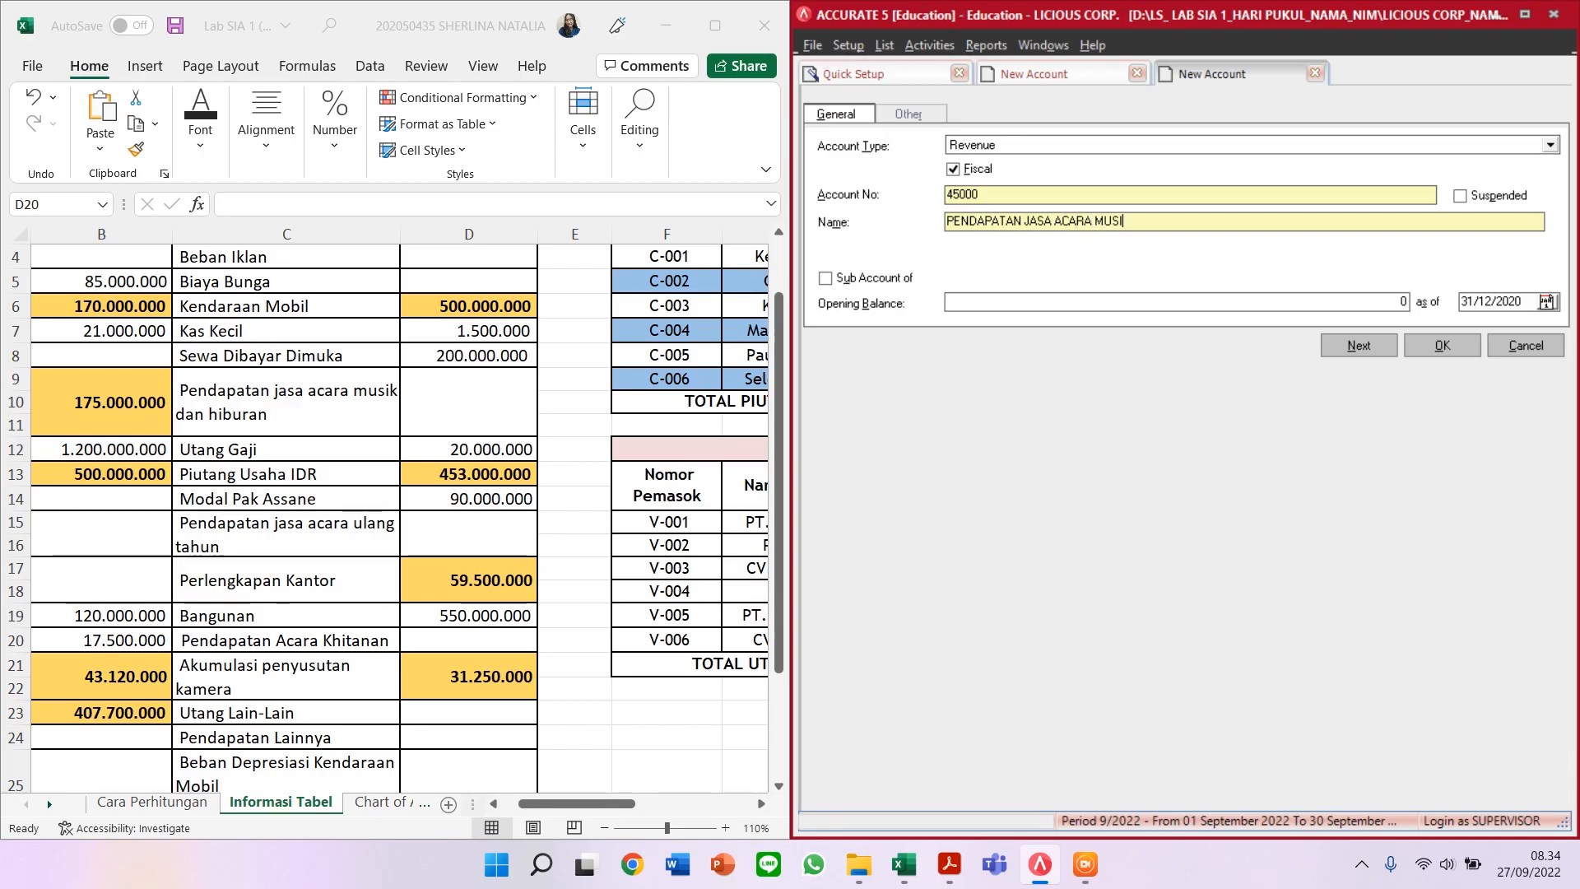
{"action": "type", "text": "K DAN HIBURAN"}
{"action": "right_click", "coordinate": [961, 215]}
{"action": "left_click", "coordinate": [1313, 300]}
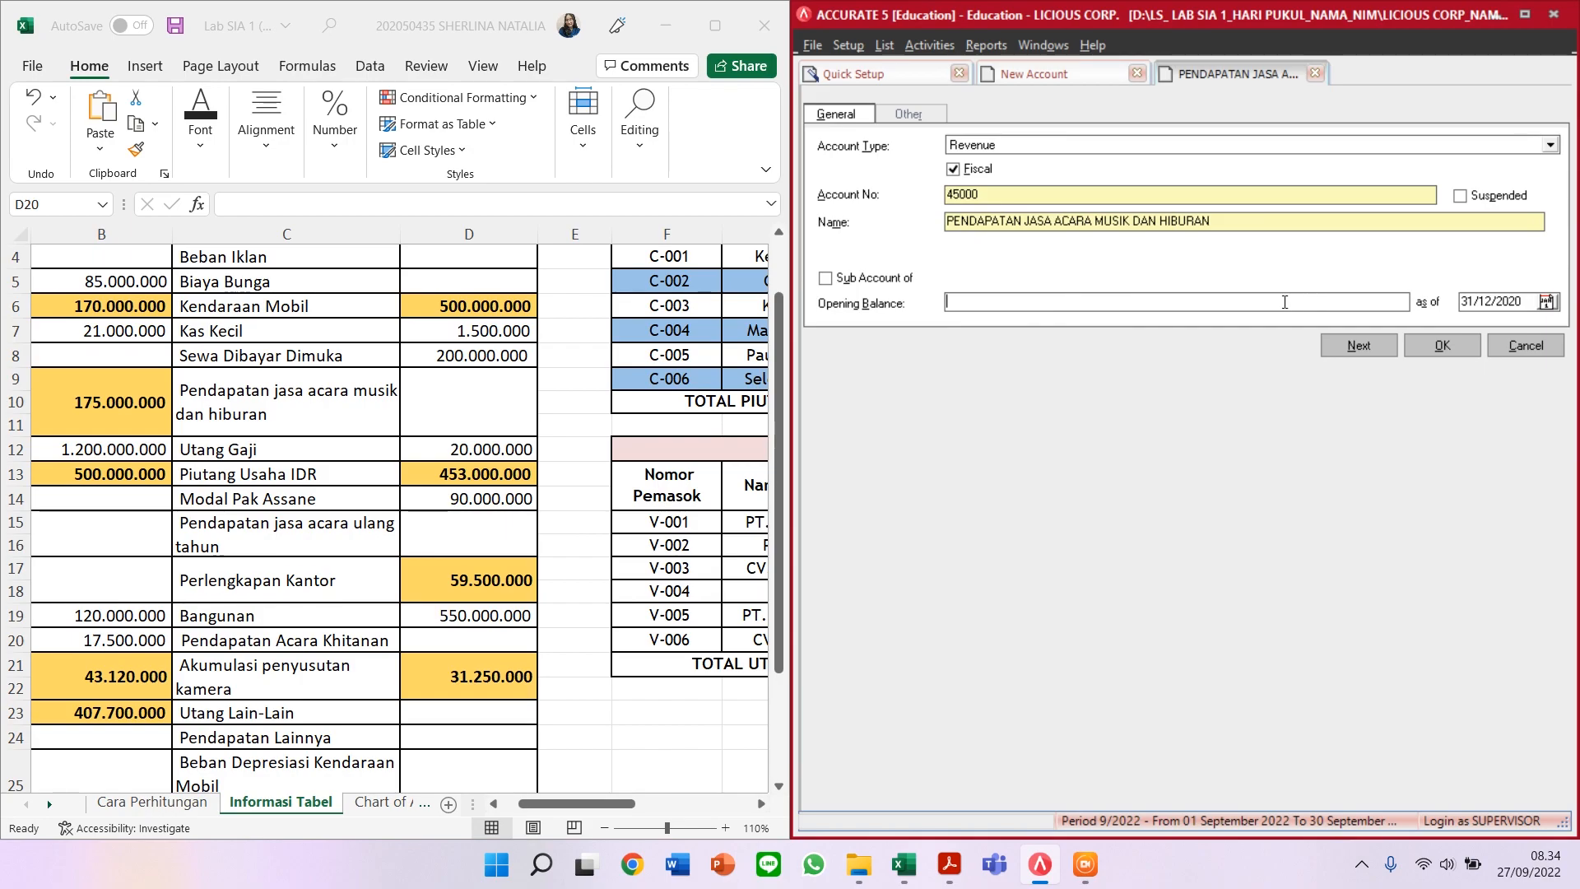
{"action": "left_click", "coordinate": [1359, 348]}
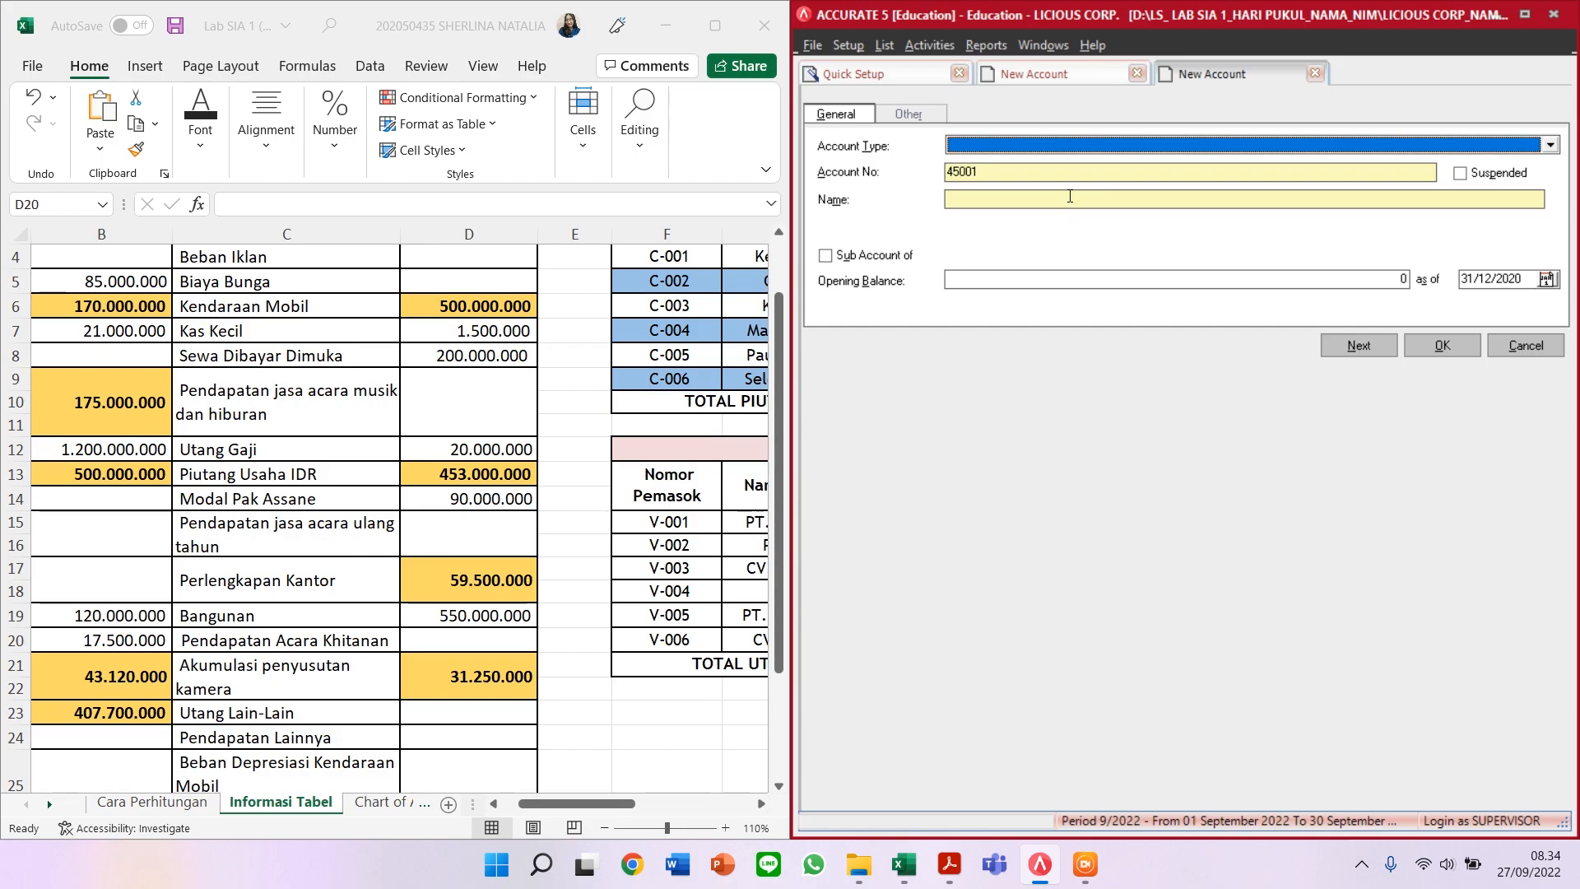
Step: Start Other Current Liability account 21301 named UTANG GAJI
{"action": "left_click", "coordinate": [1030, 145]}
{"action": "type", "text": "Othe"}
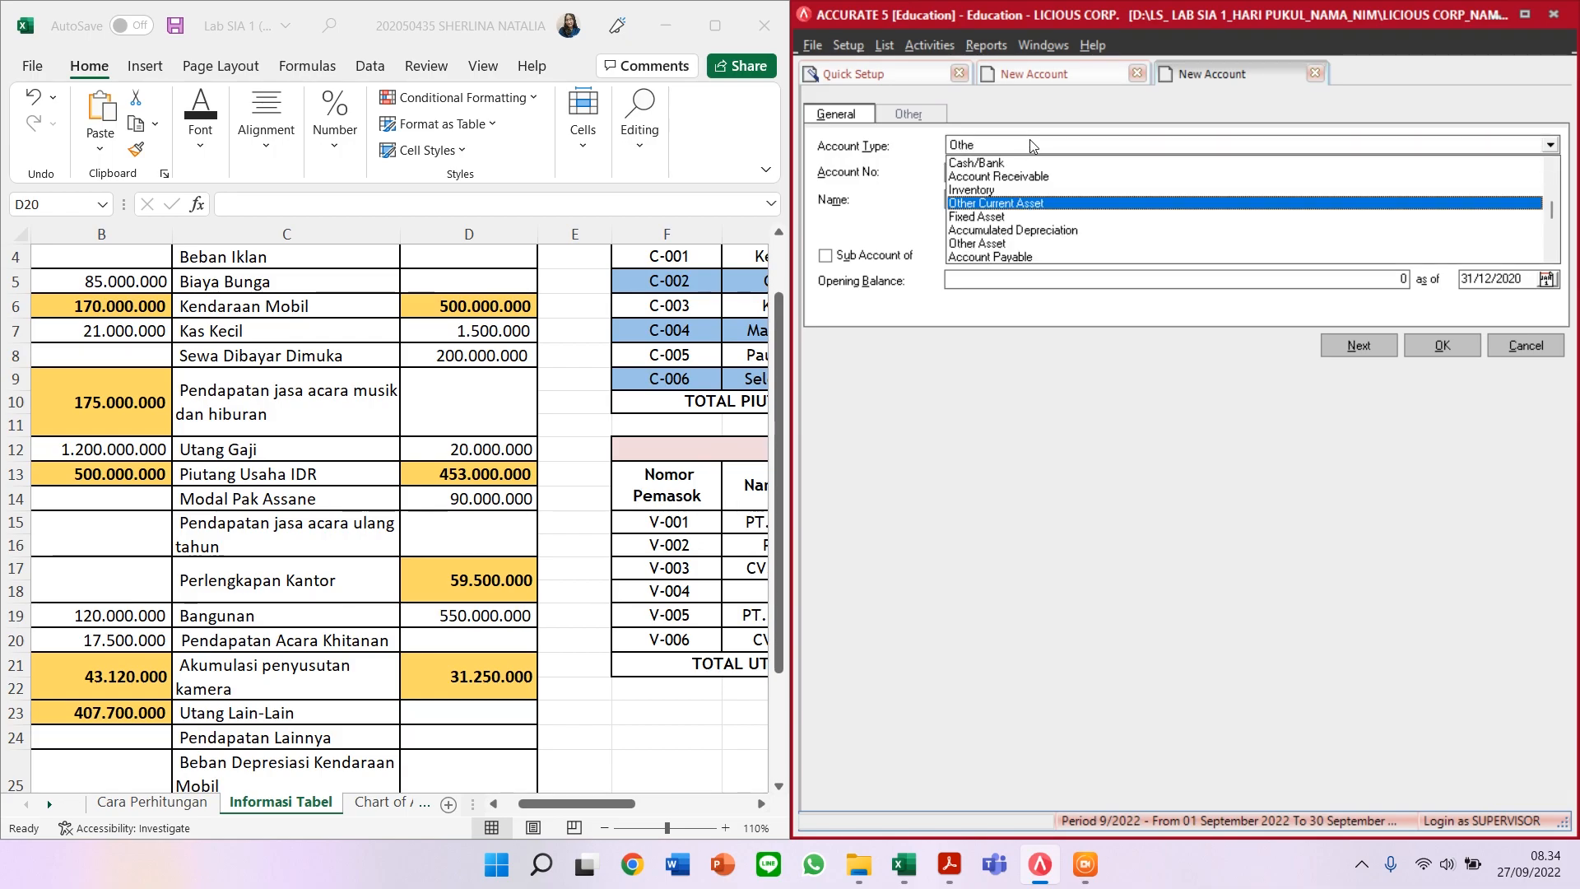
{"action": "type", "text": "r"}
{"action": "scroll", "coordinate": [1203, 247], "scroll_direction": "down", "scroll_amount": 3}
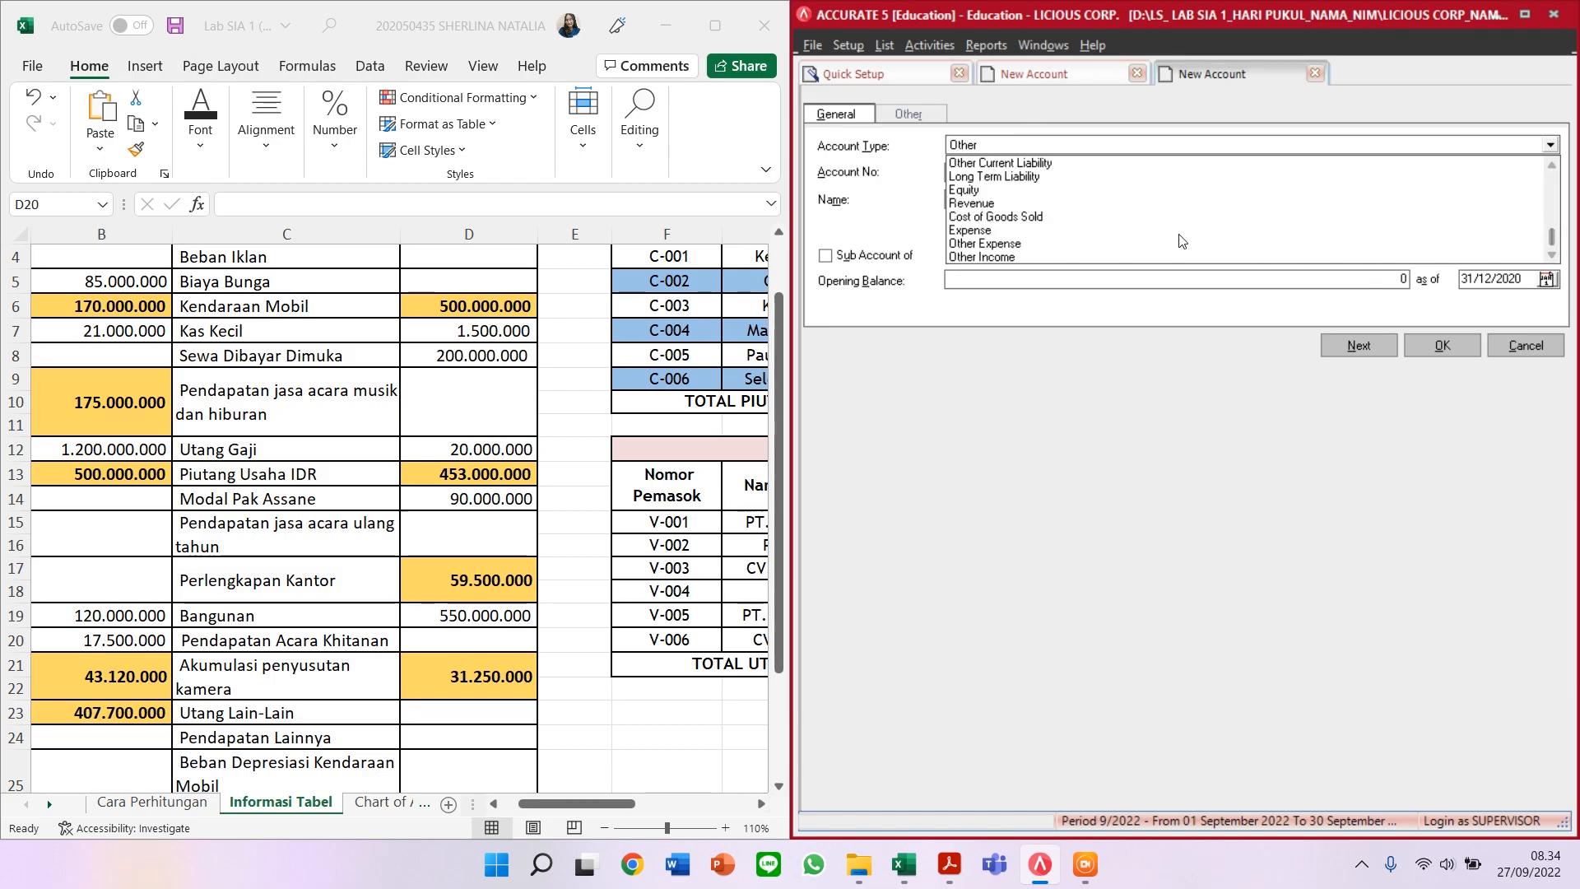
{"action": "left_click", "coordinate": [1078, 164]}
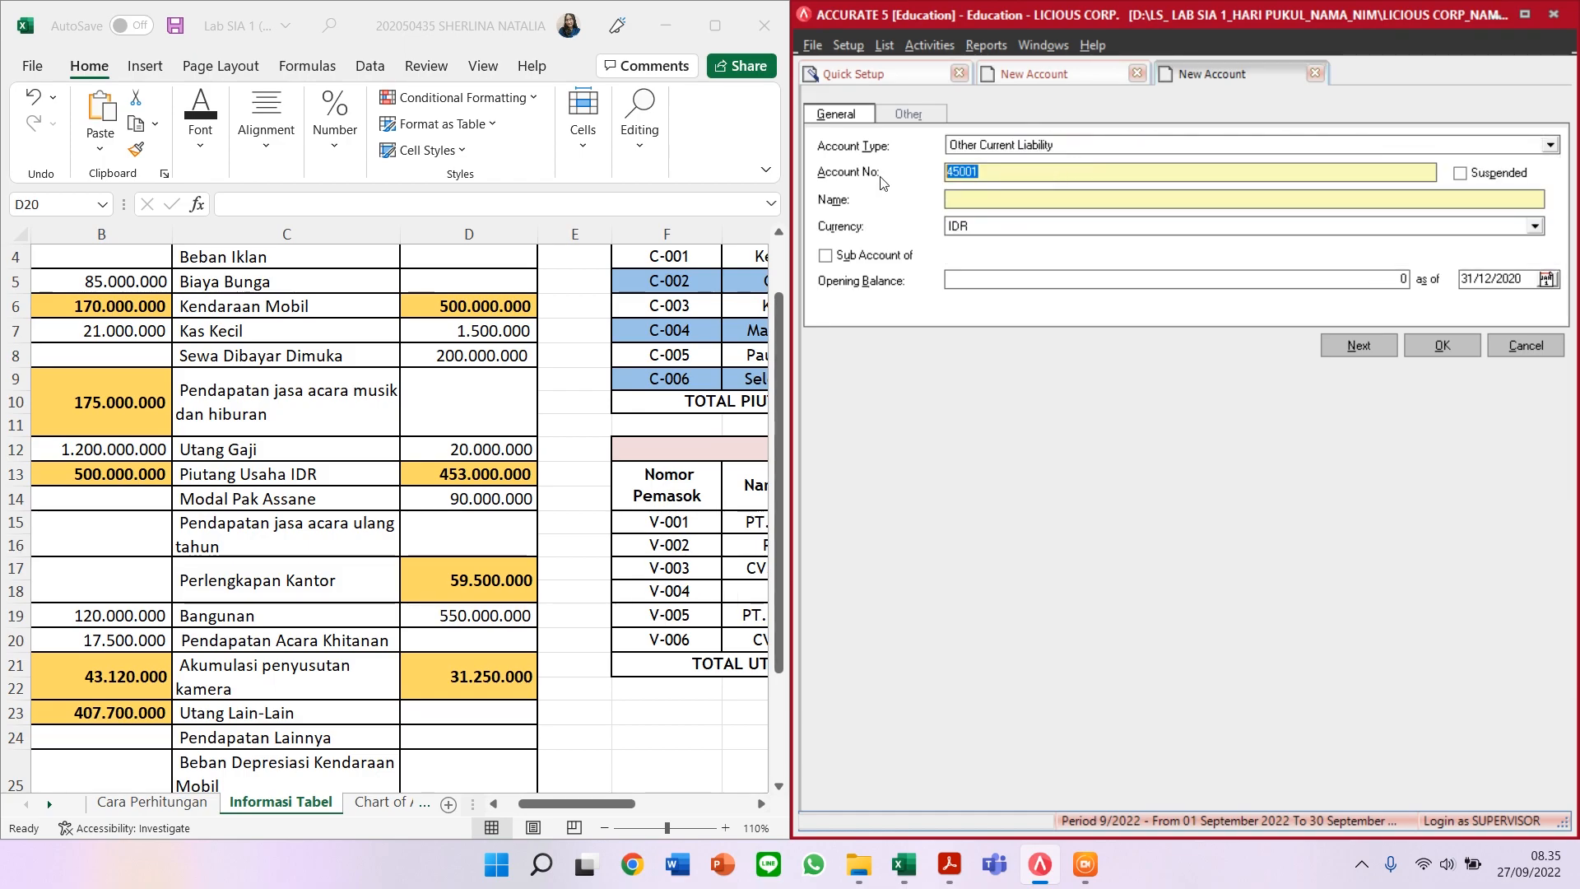
{"action": "type", "text": "21301"}
{"action": "left_click", "coordinate": [970, 202]}
{"action": "type", "text": "UTANG GAJI"}
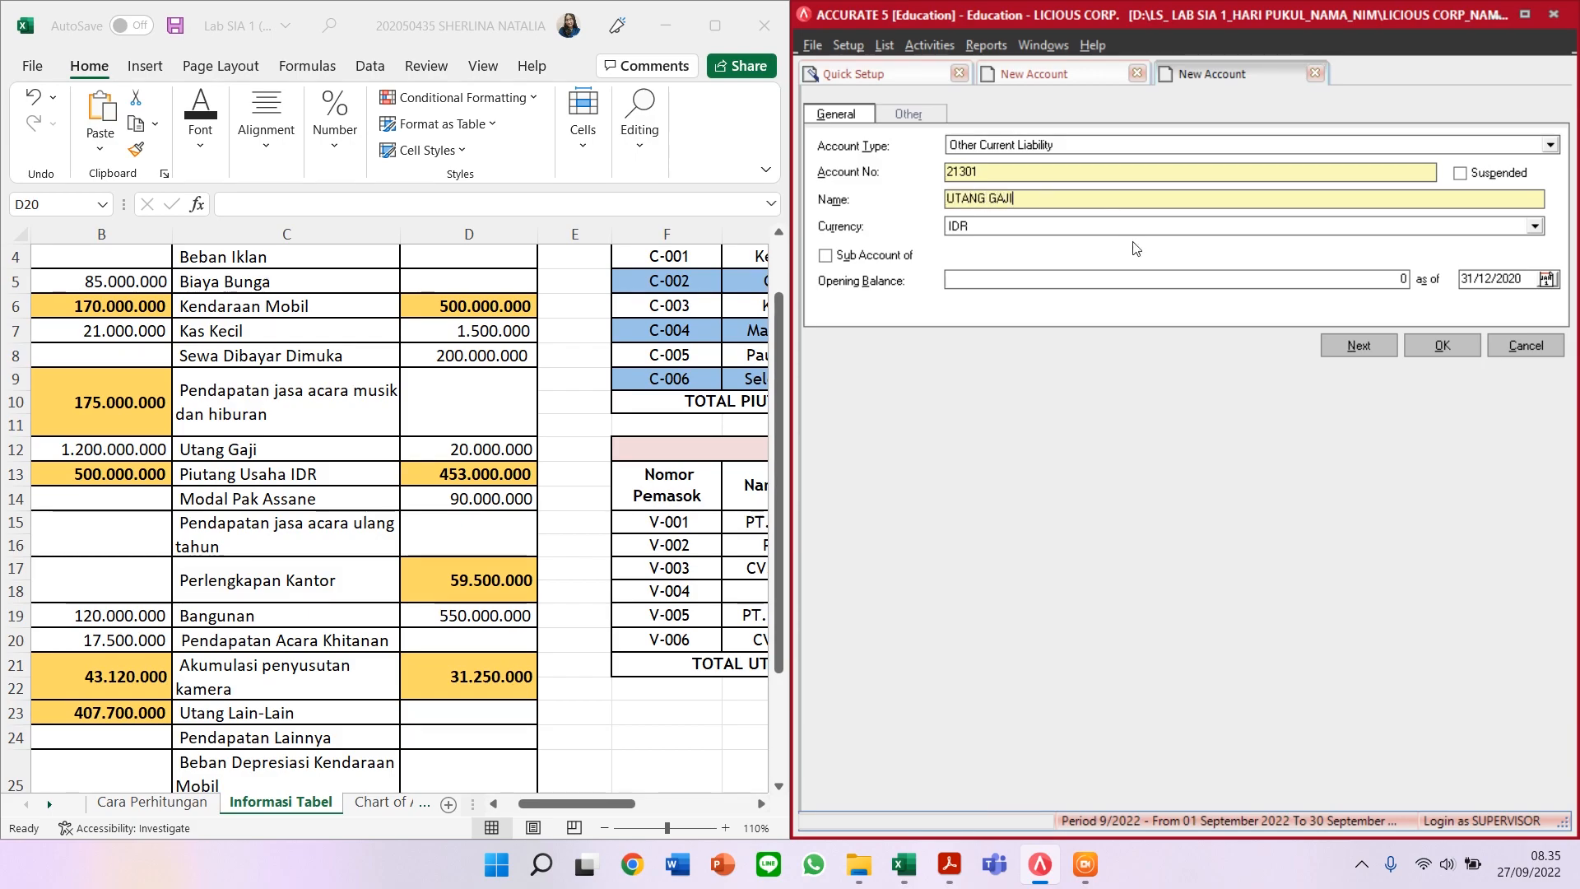
Step: Enter a 20.000.000 opening balance, save past the warning, and go to the other blank form
{"action": "left_click", "coordinate": [1195, 279]}
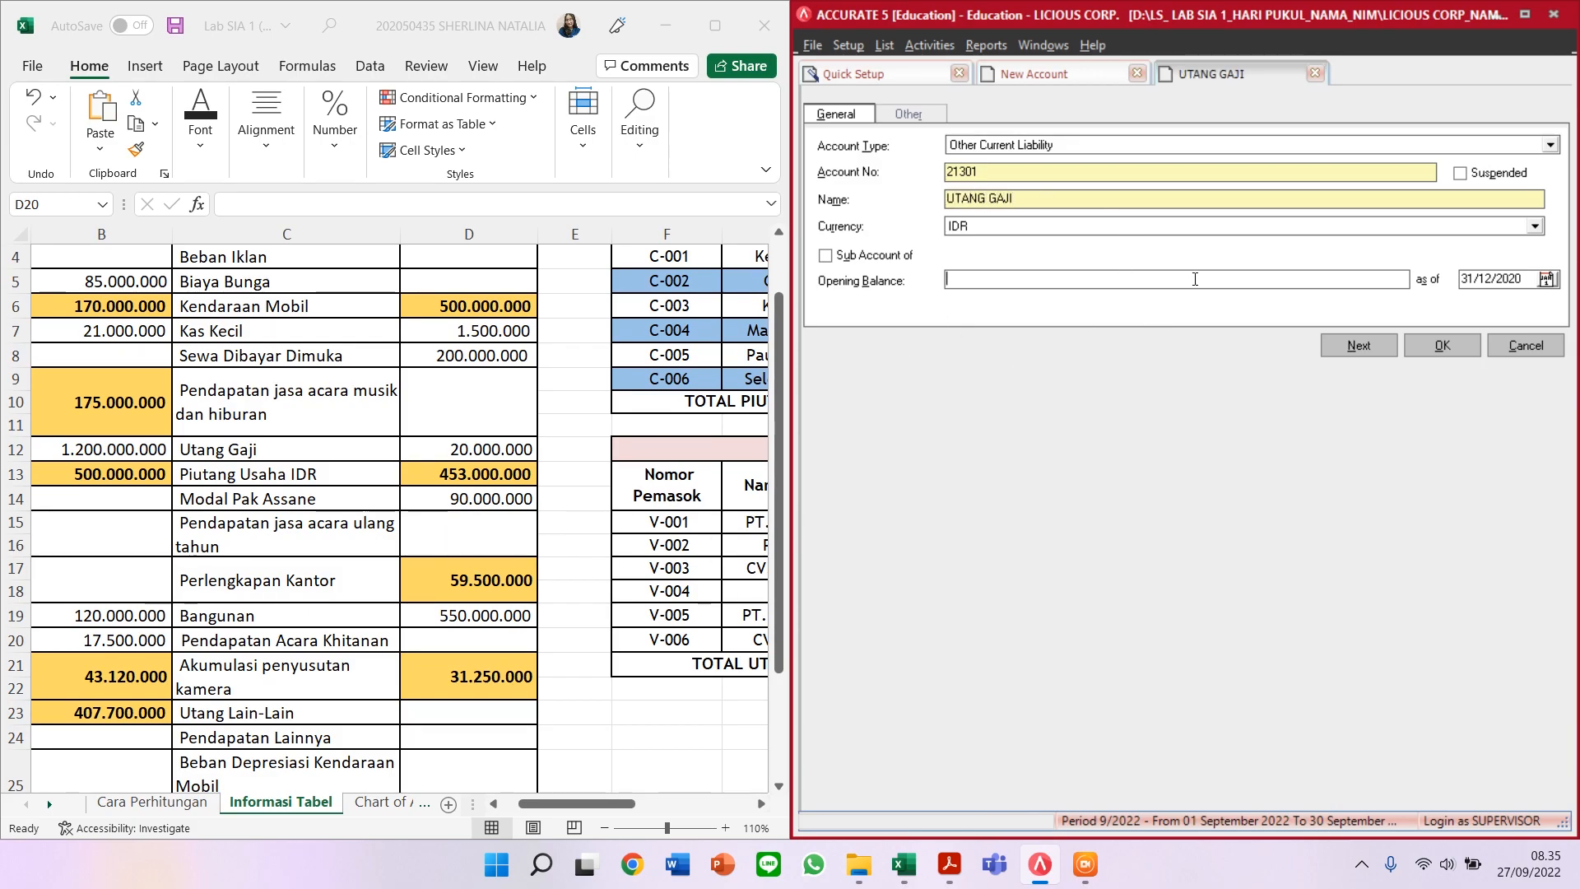
{"action": "type", "text": "20.000.000"}
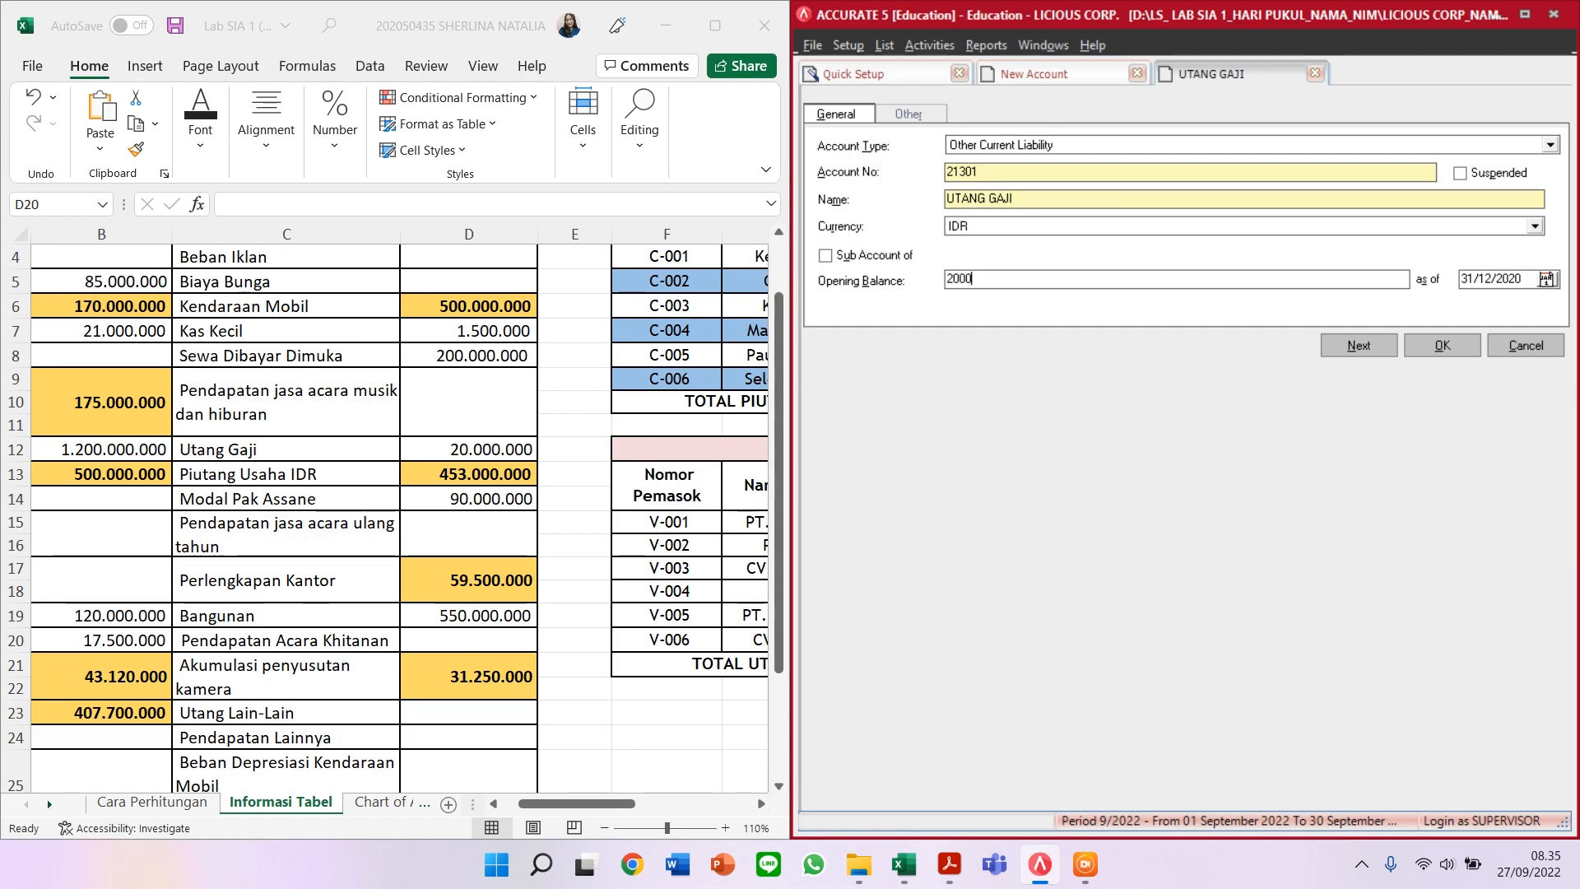
{"action": "key", "text": "Tab"}
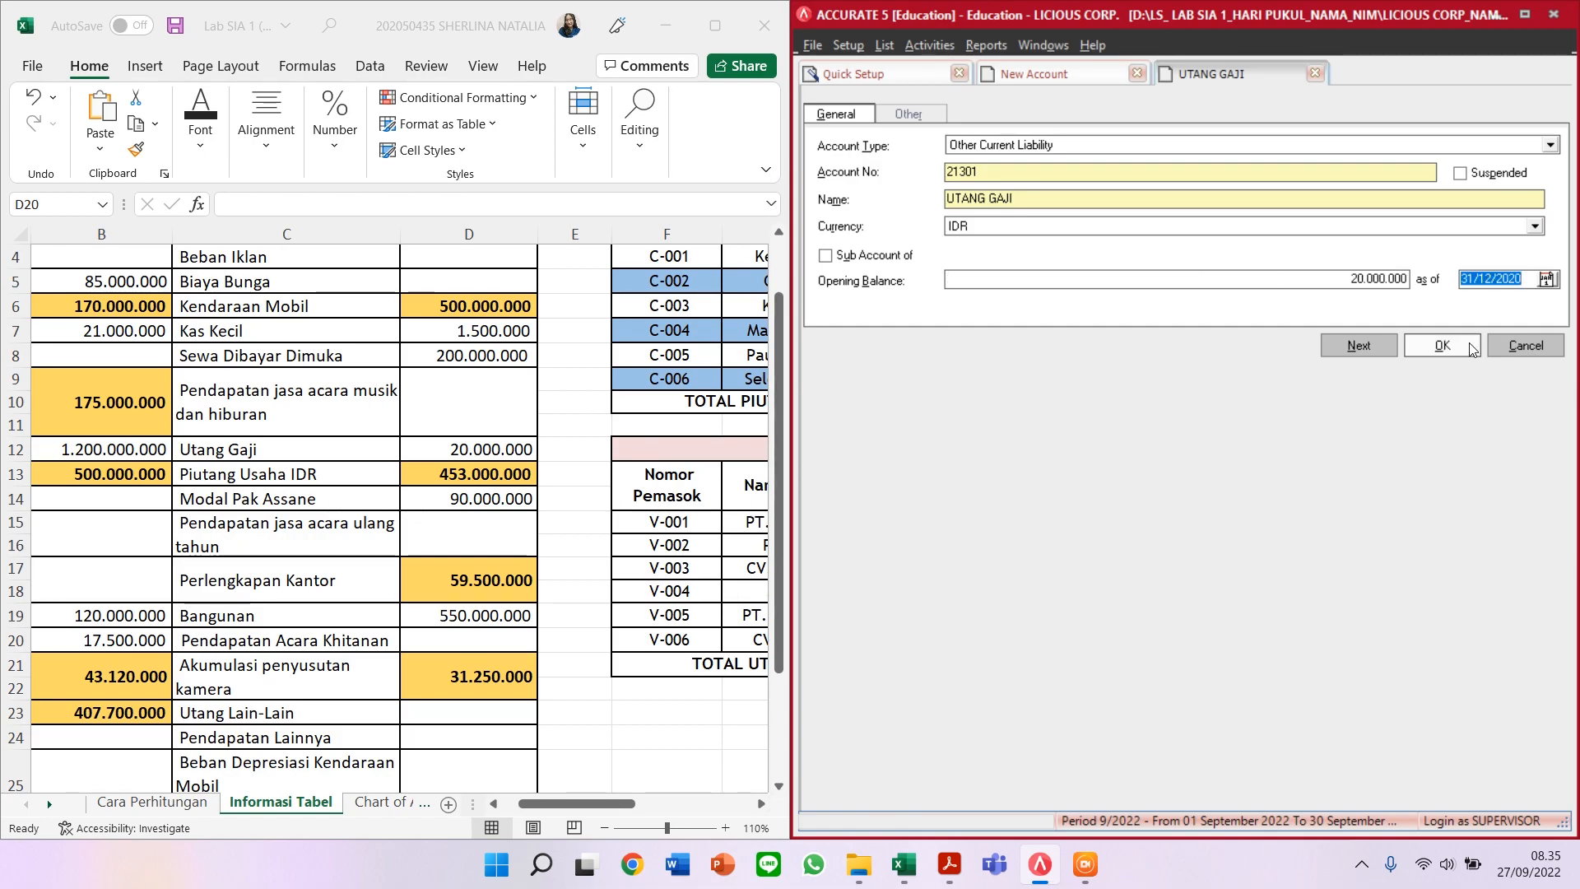
{"action": "left_click", "coordinate": [1441, 345]}
{"action": "left_click", "coordinate": [744, 491]}
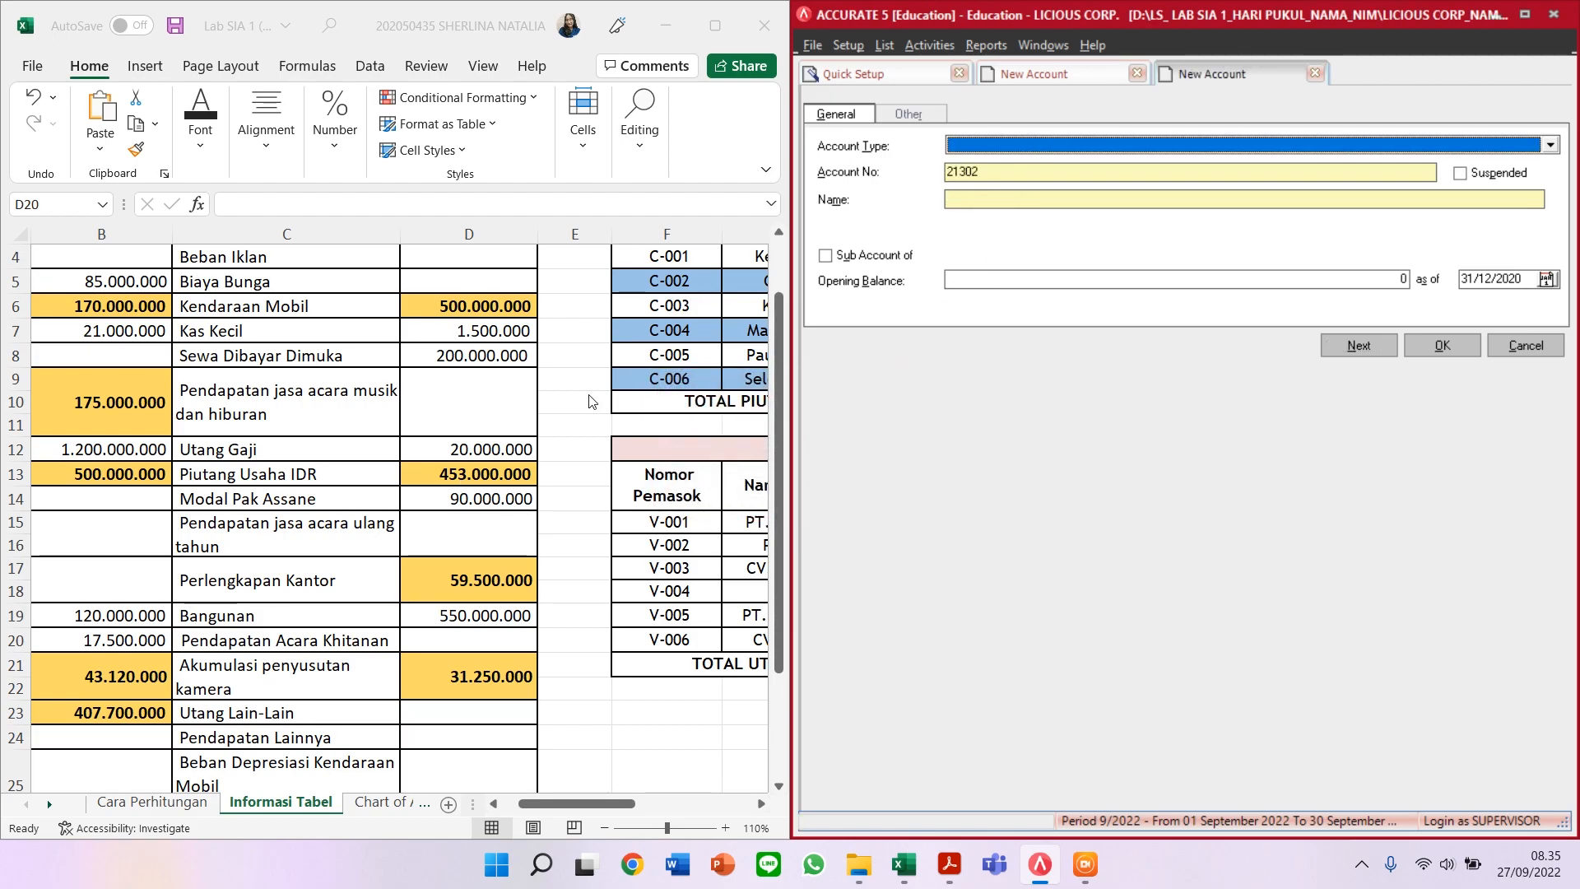
{"action": "left_click", "coordinate": [1029, 77]}
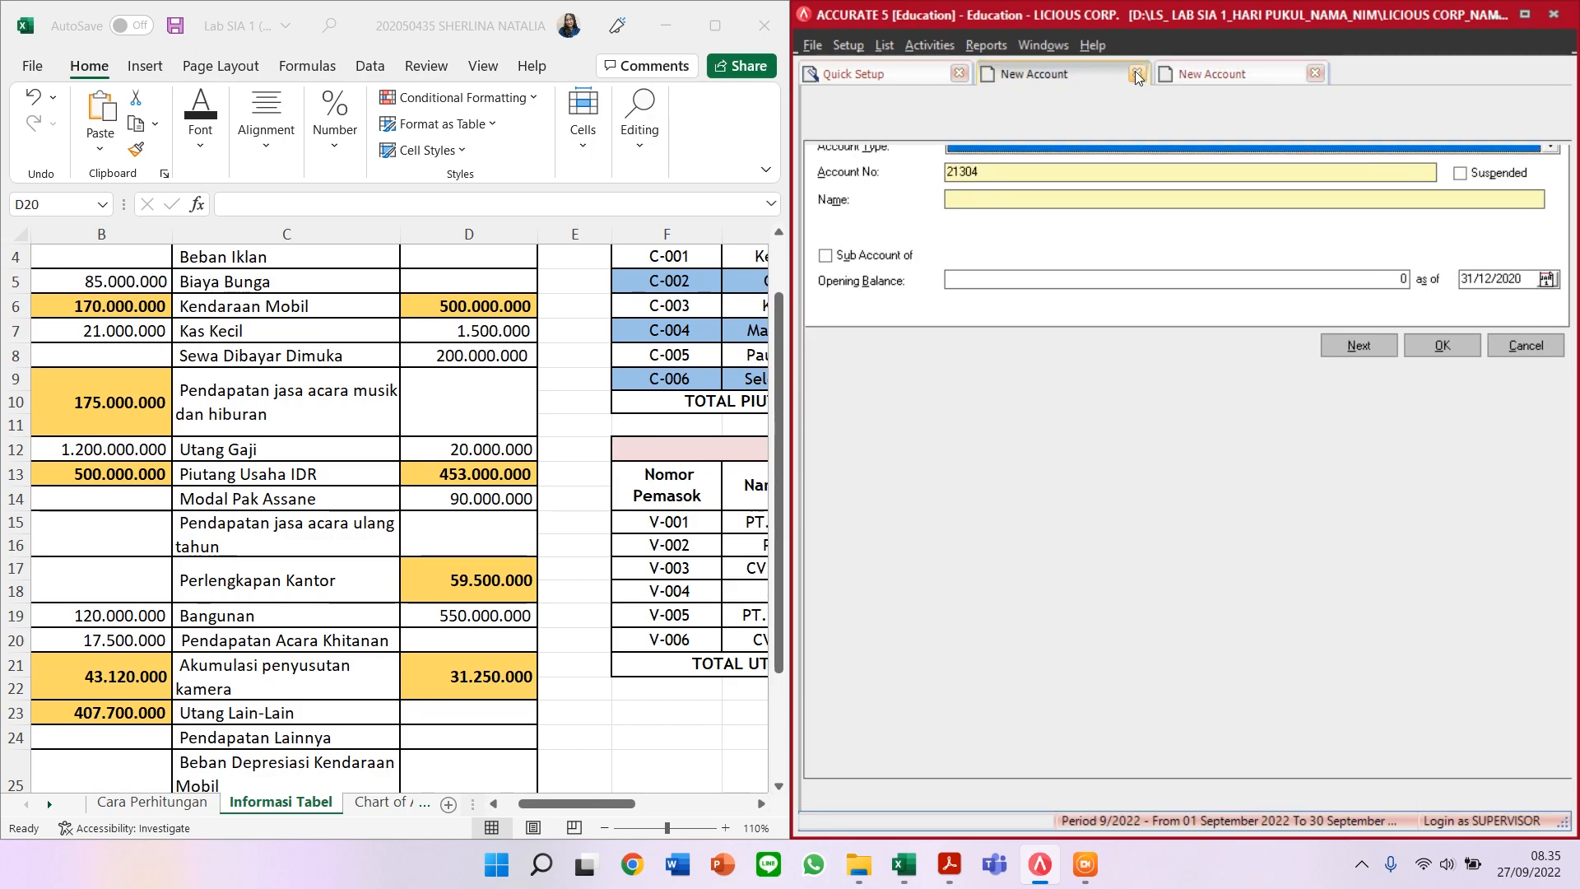
Step: Close the extra New Account form left open in the chart of accounts
{"action": "left_click", "coordinate": [1138, 76]}
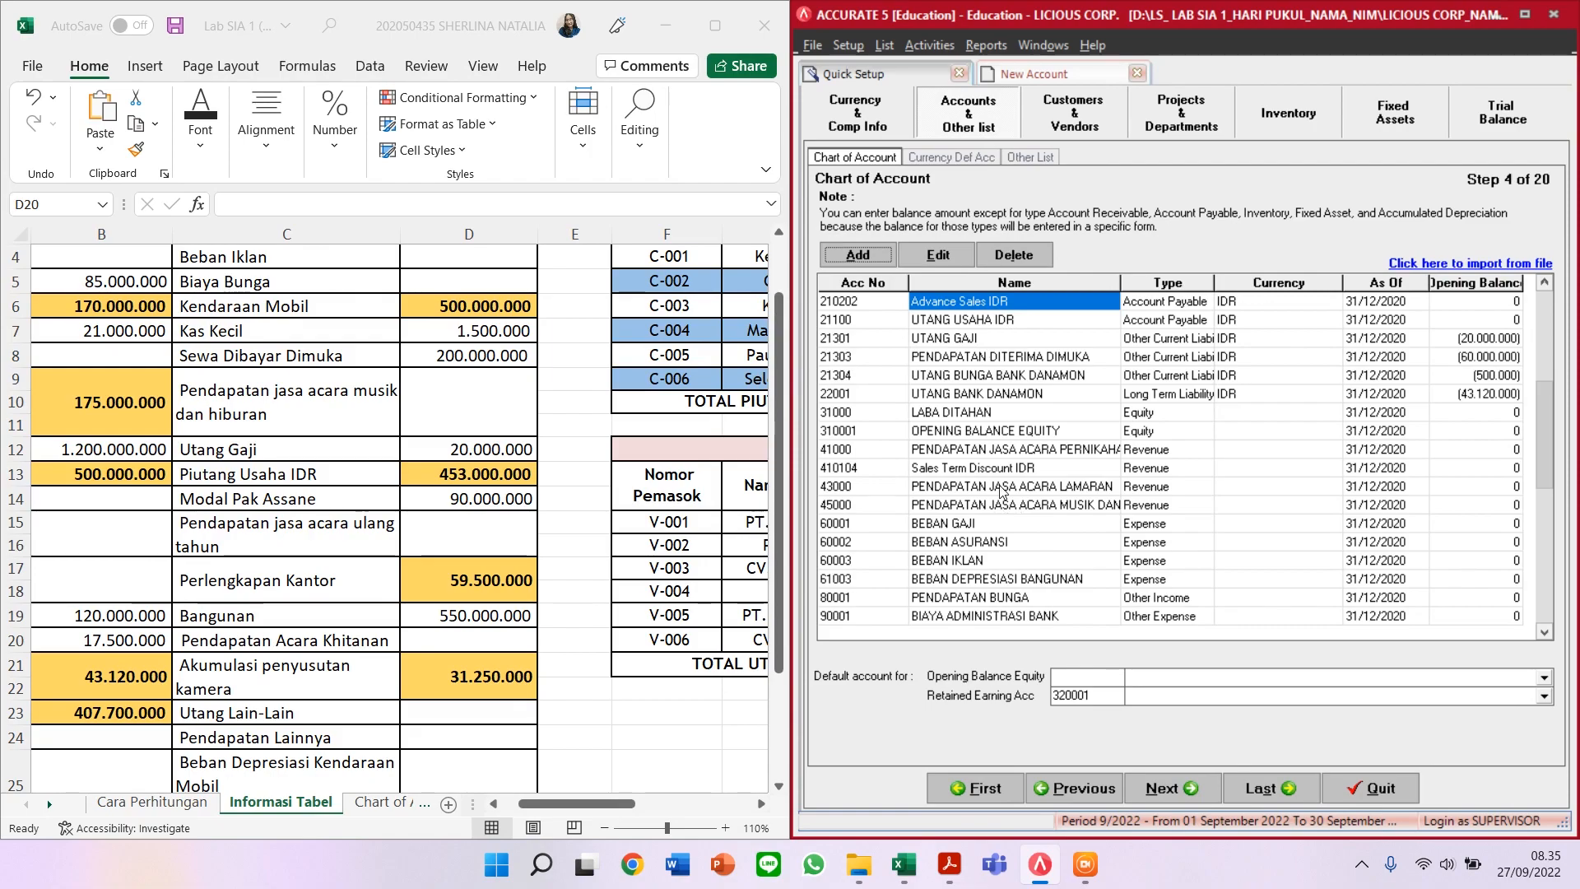
{"action": "left_click", "coordinate": [1021, 413]}
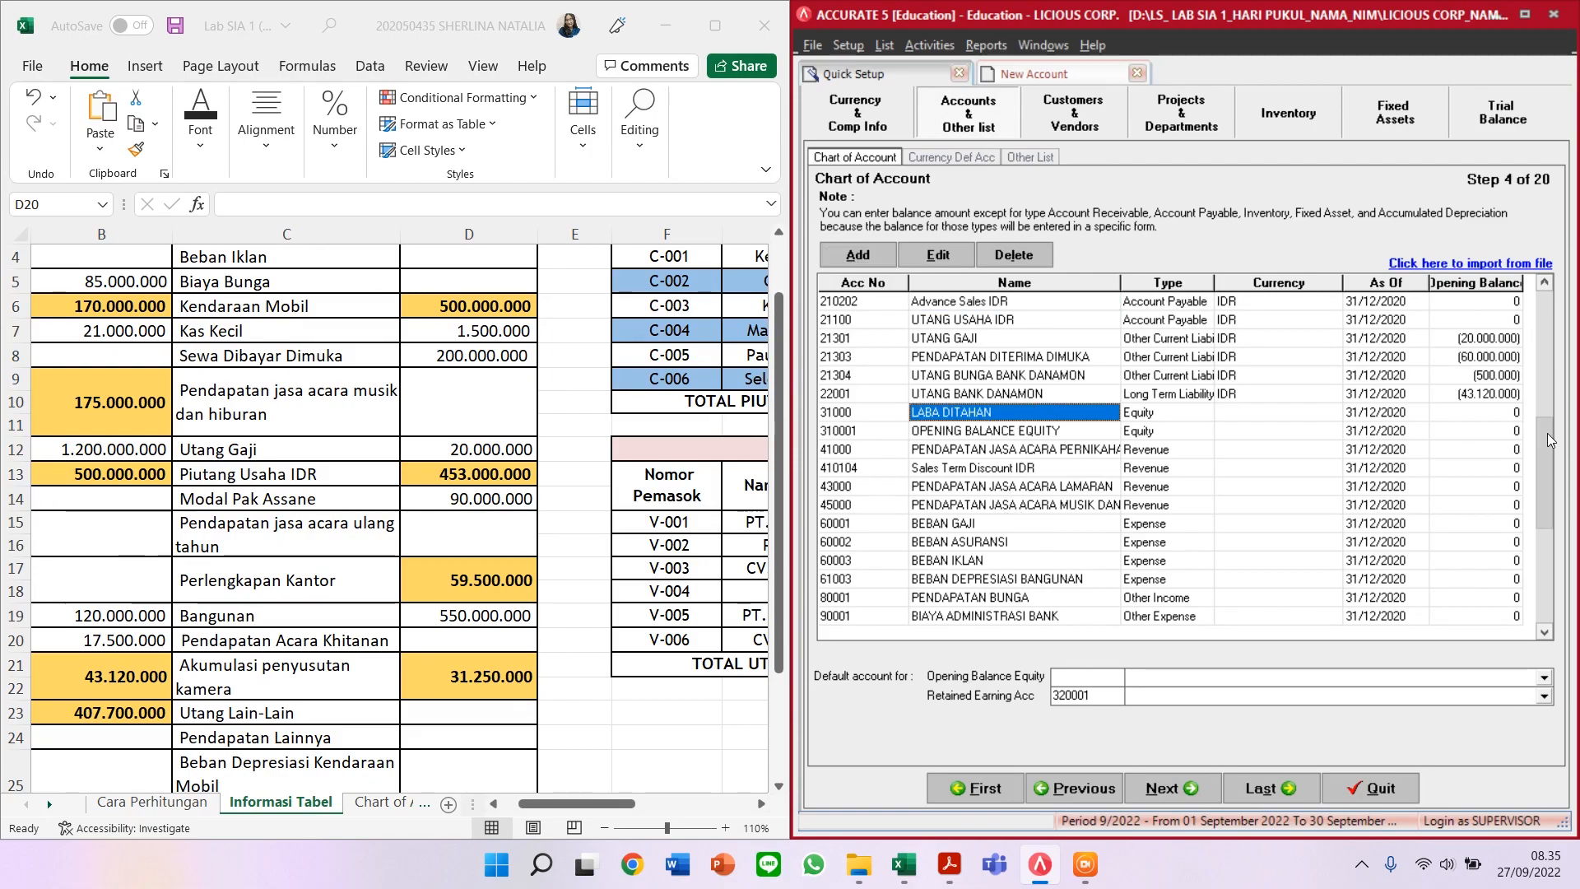
{"action": "left_click", "coordinate": [1537, 347]}
{"action": "left_click", "coordinate": [1539, 363]}
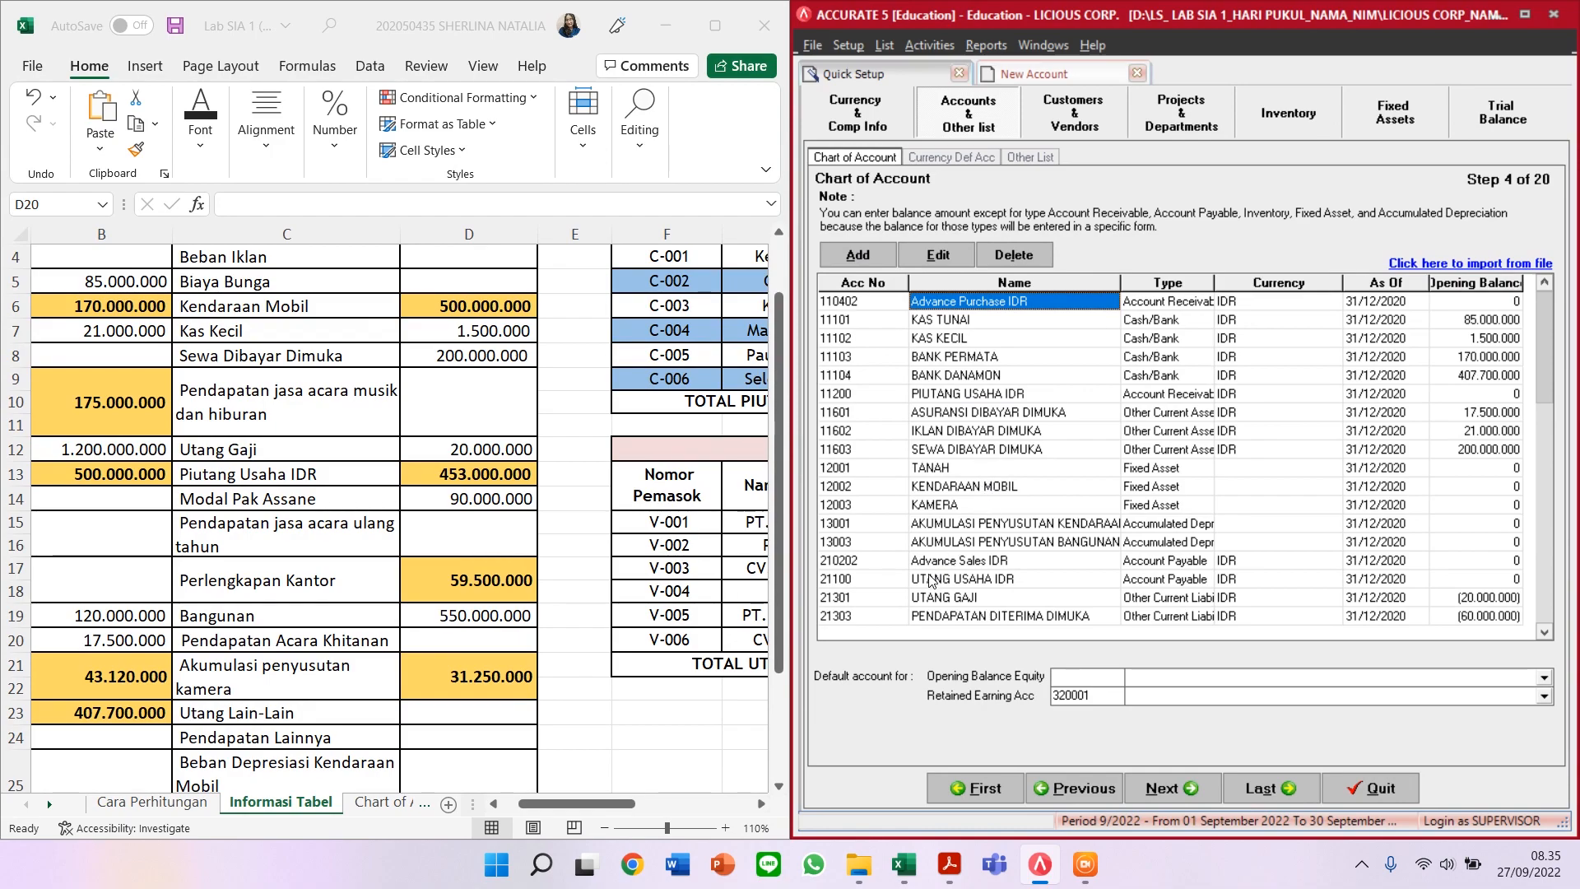
{"action": "left_click", "coordinate": [992, 395]}
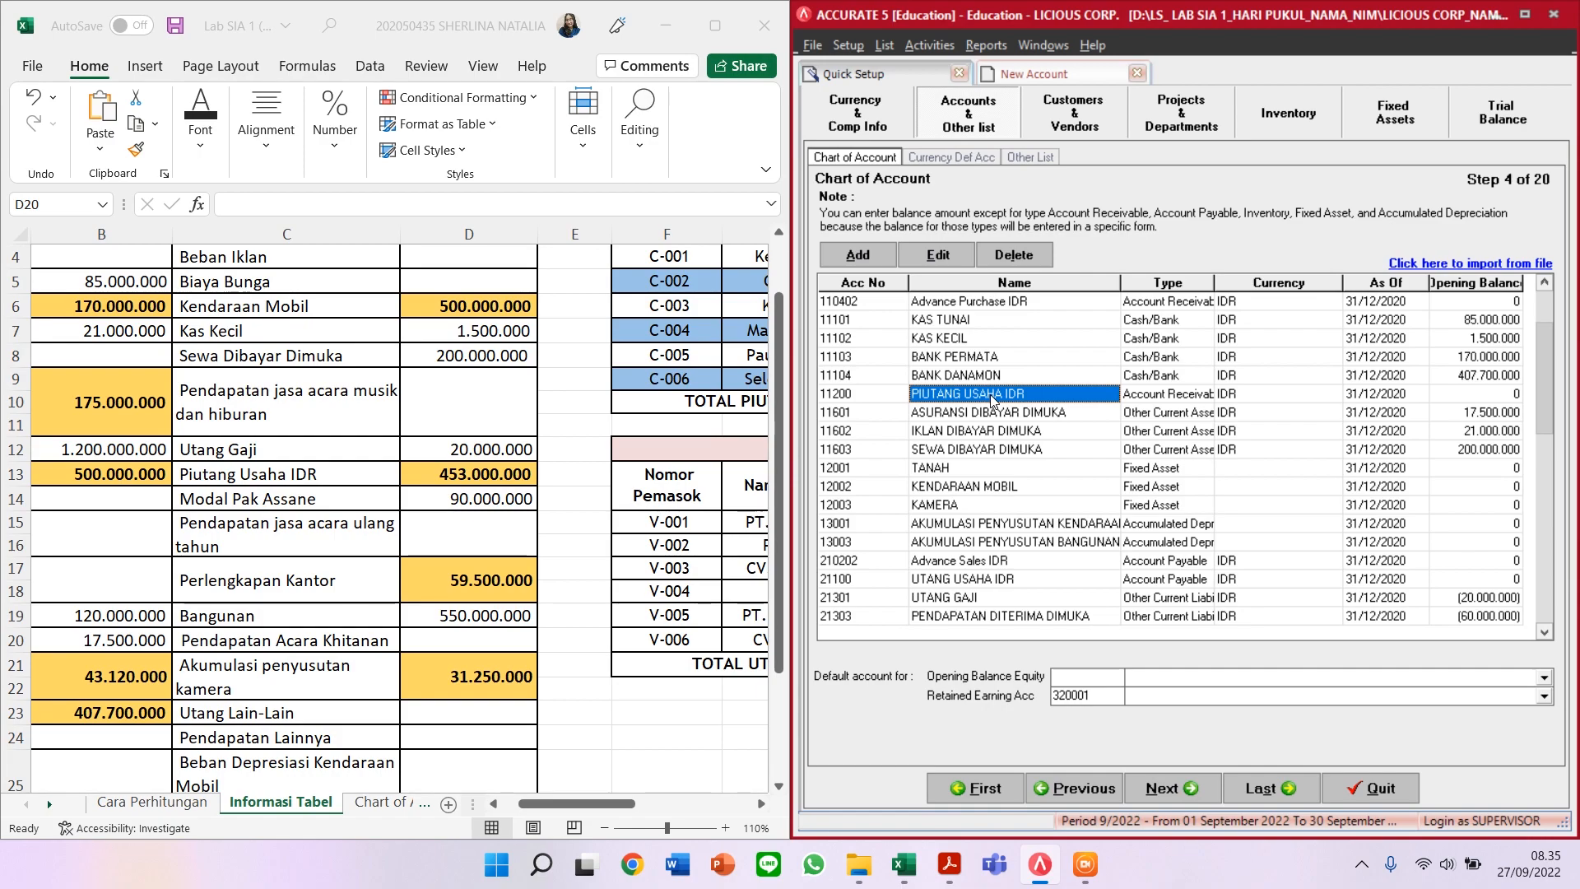
Step: Add Equity account 32000 MODAL PAK ASSANE and save it
{"action": "left_click", "coordinate": [853, 256]}
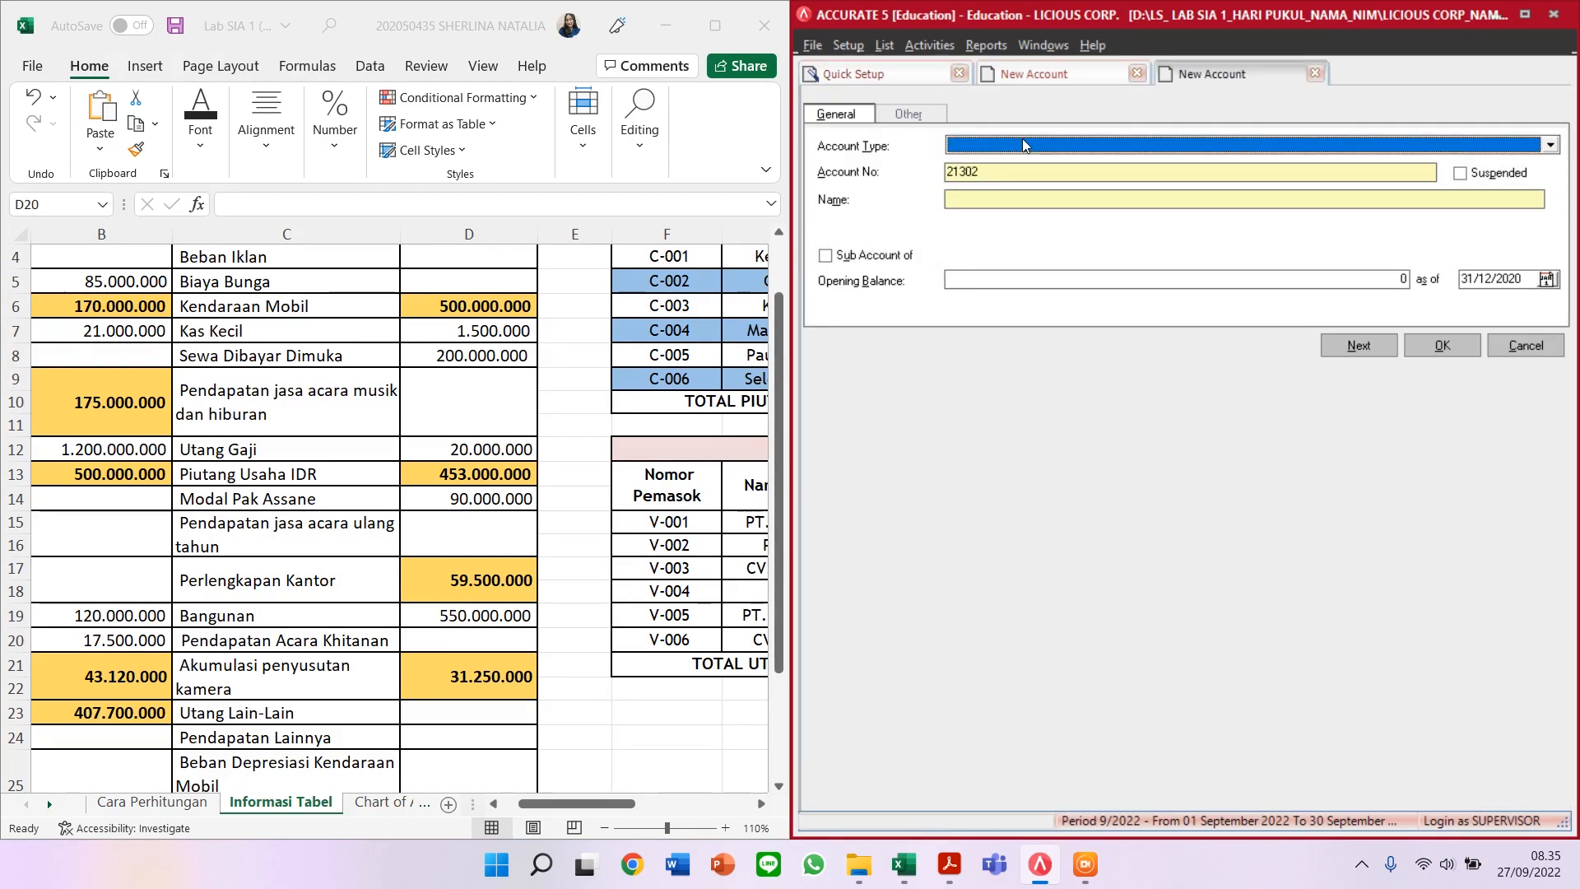
{"action": "type", "text": "Equi"}
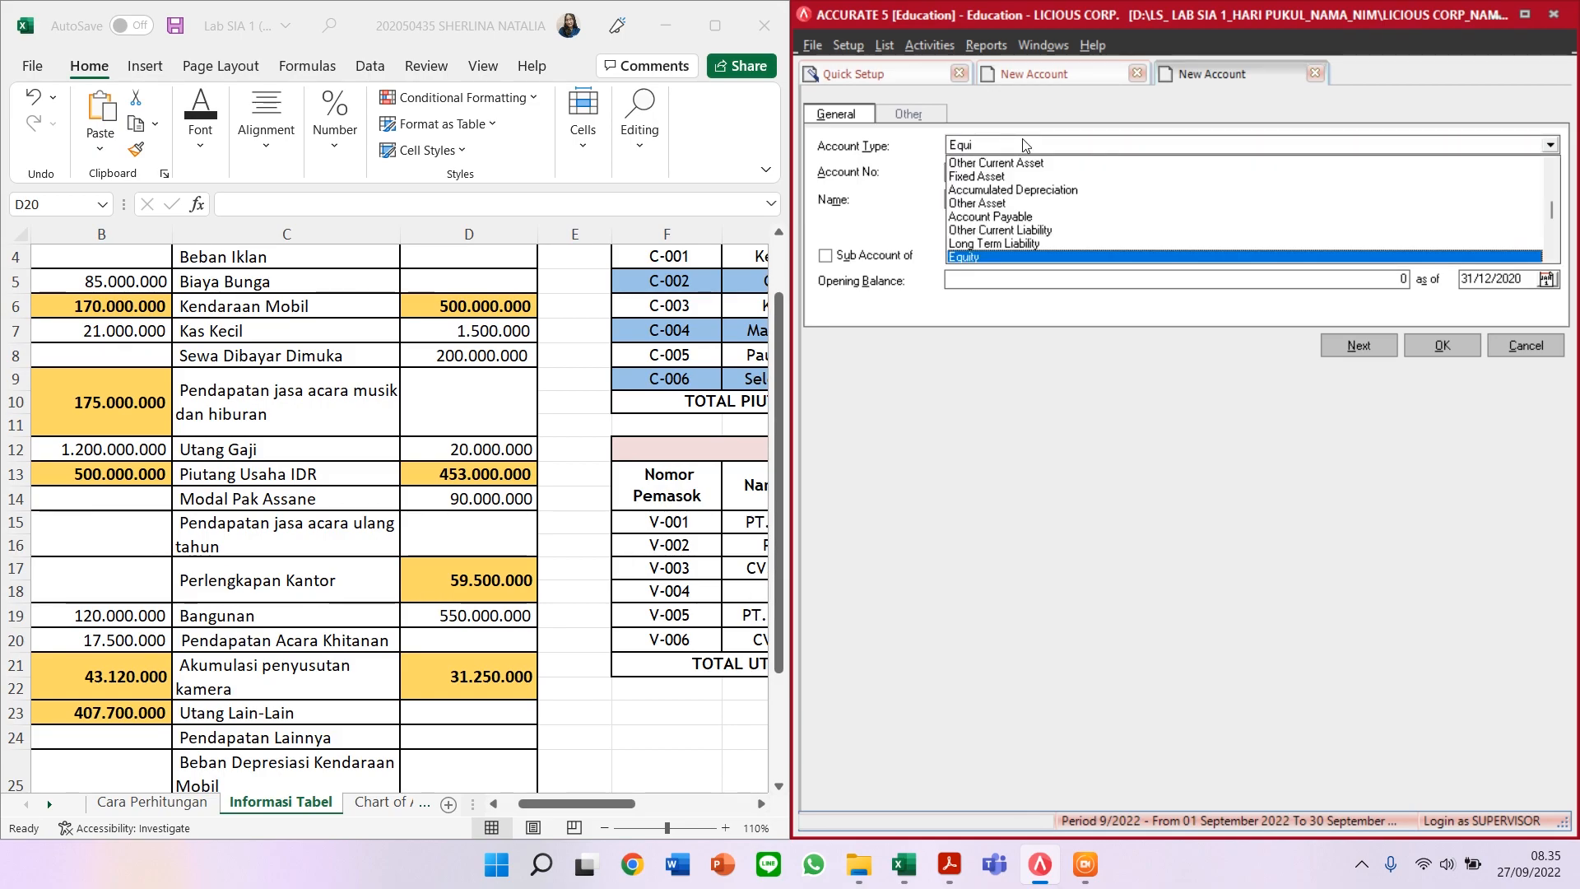
{"action": "key", "text": "Return"}
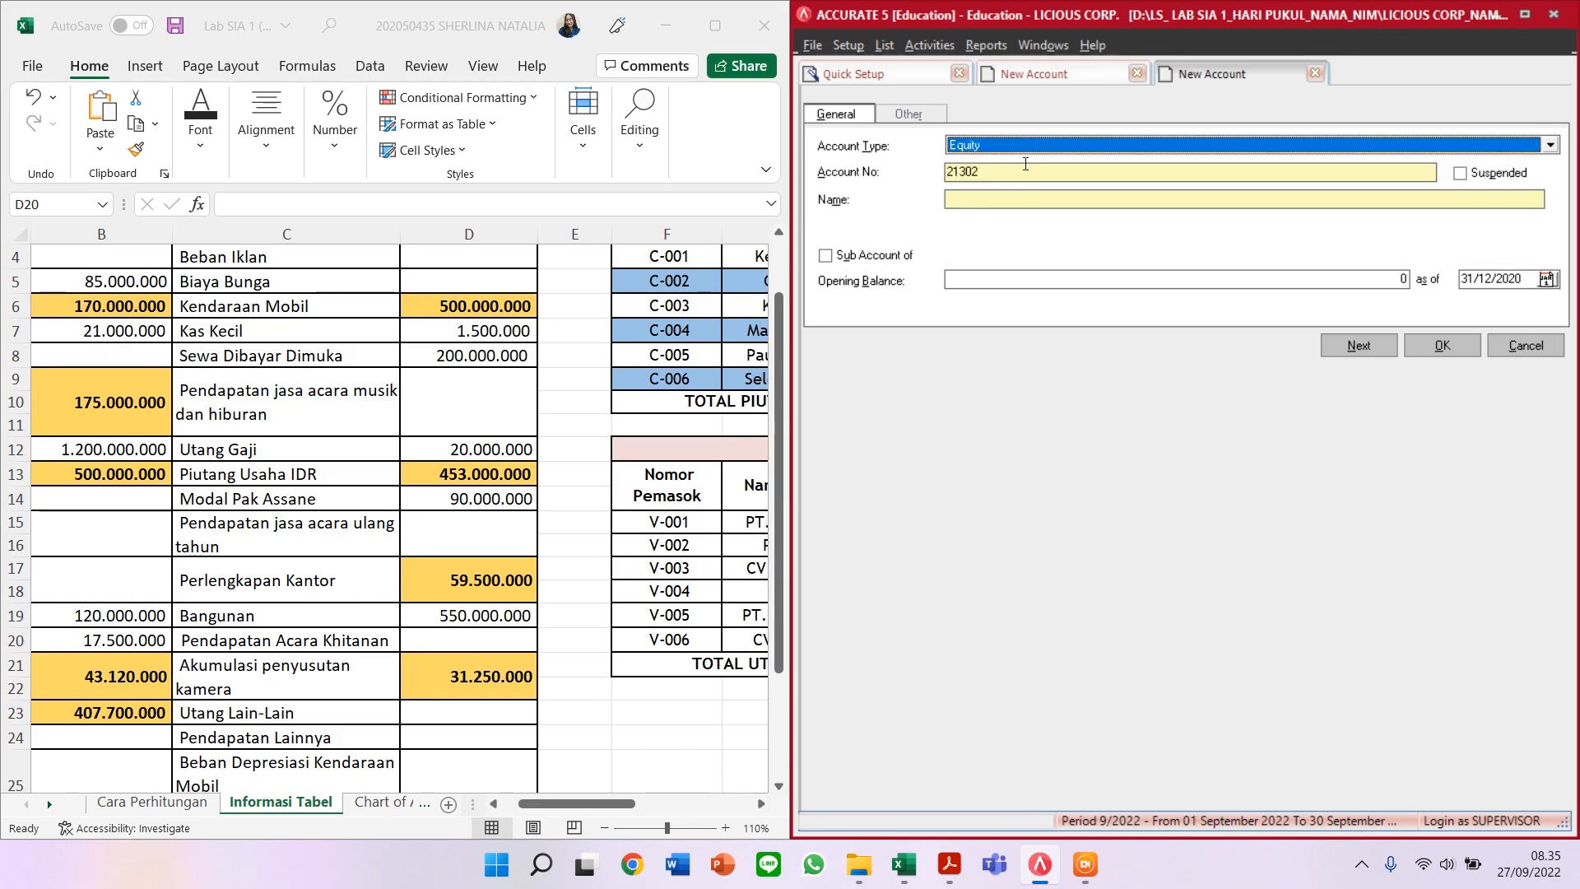
{"action": "left_click", "coordinate": [979, 172]}
{"action": "left_click_drag", "start_coordinate": [980, 172], "coordinate": [907, 183]}
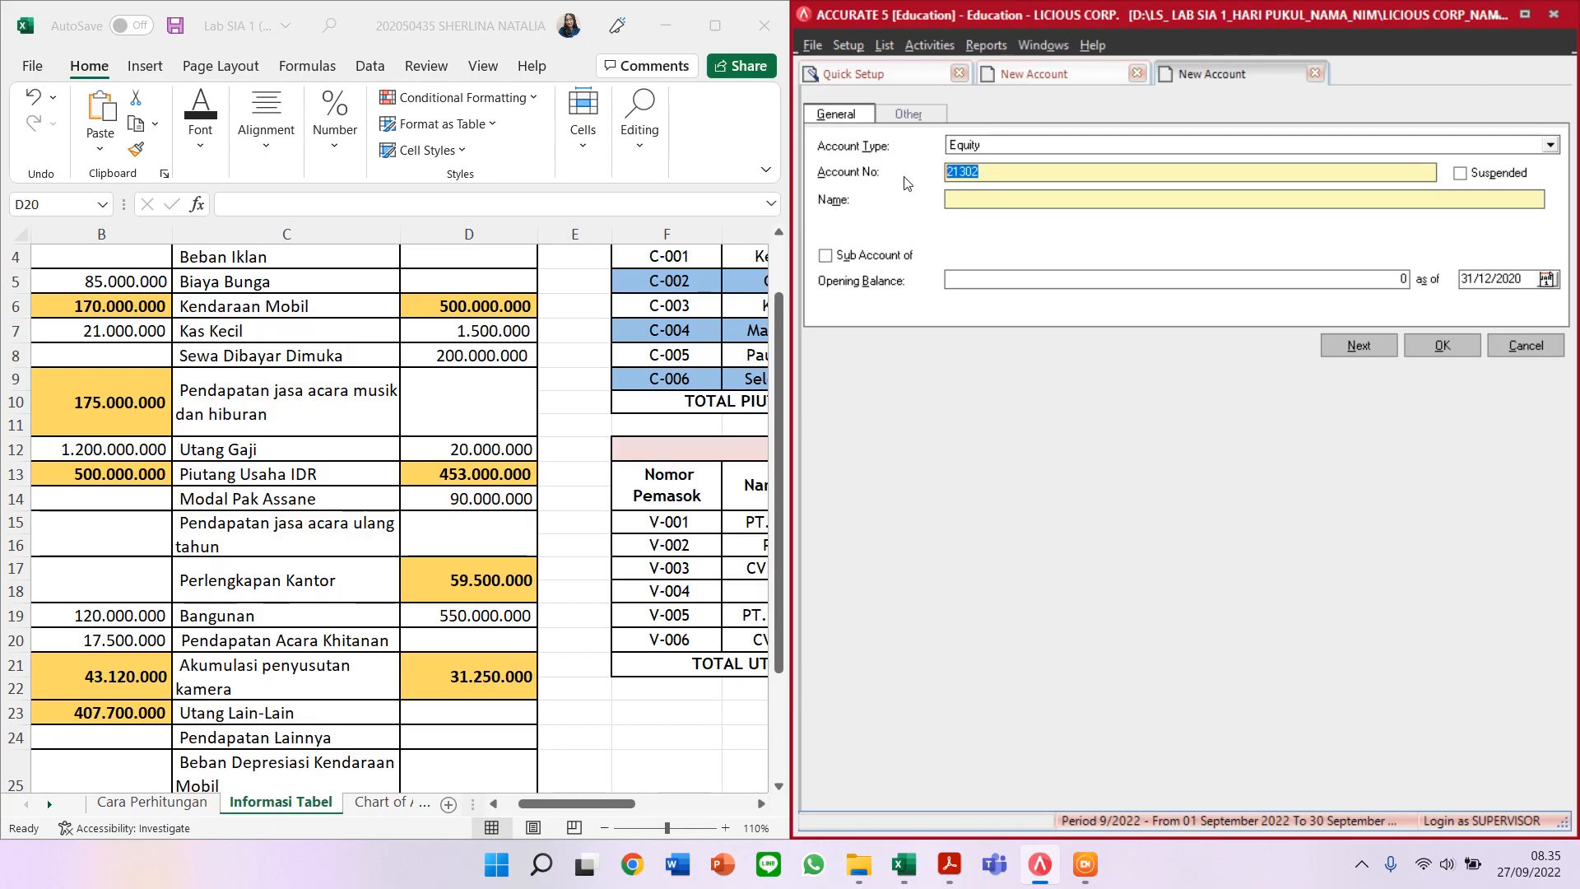
{"action": "type", "text": "32"}
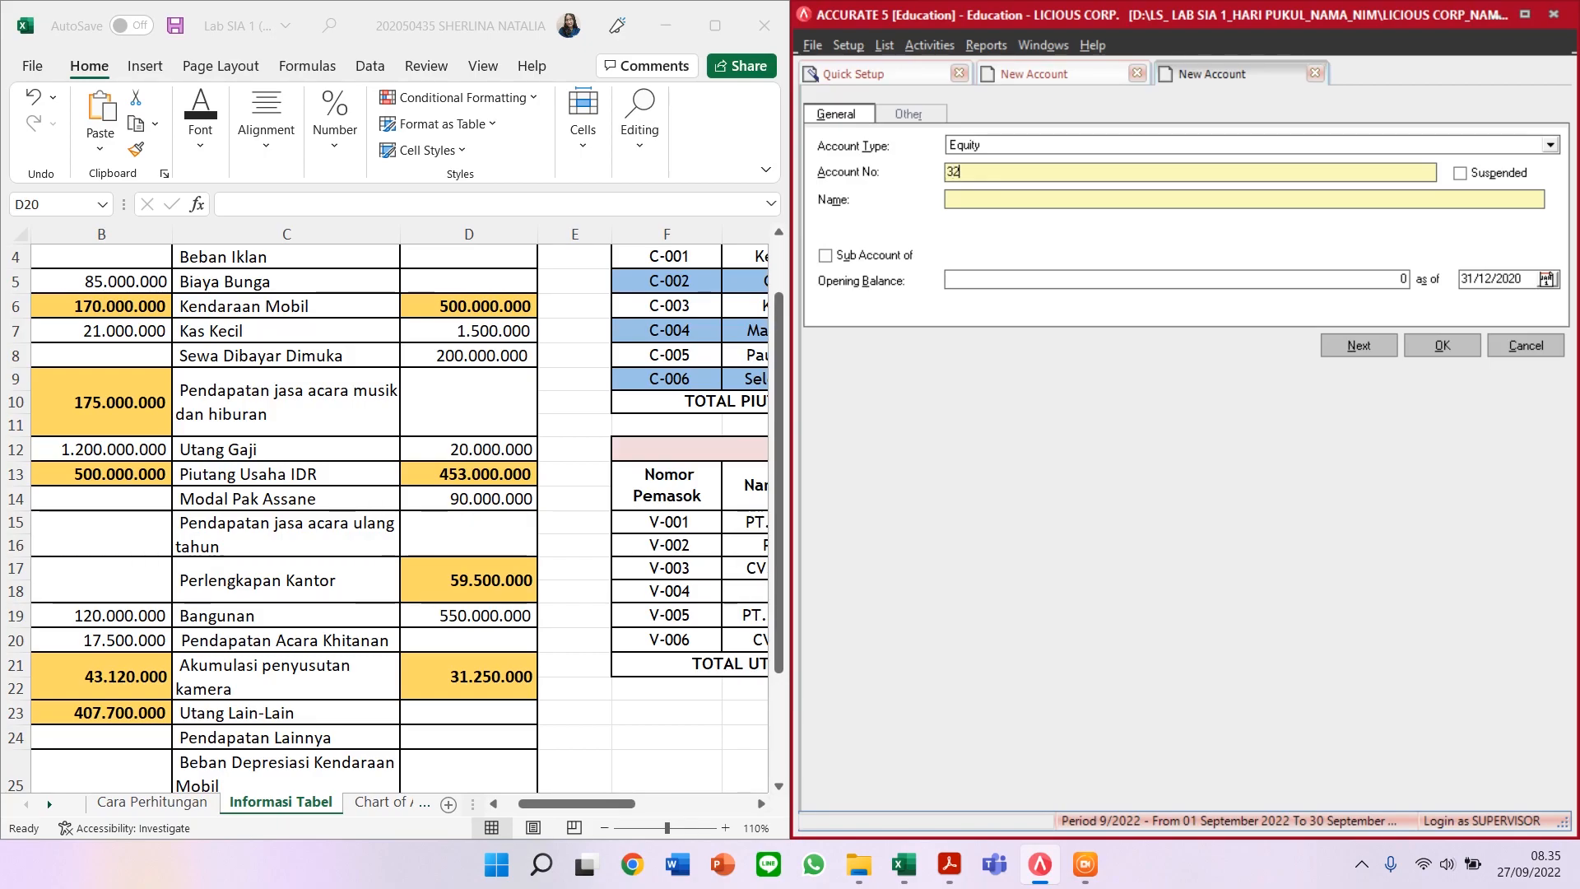
{"action": "type", "text": "000MODAL PAK ASSANE"}
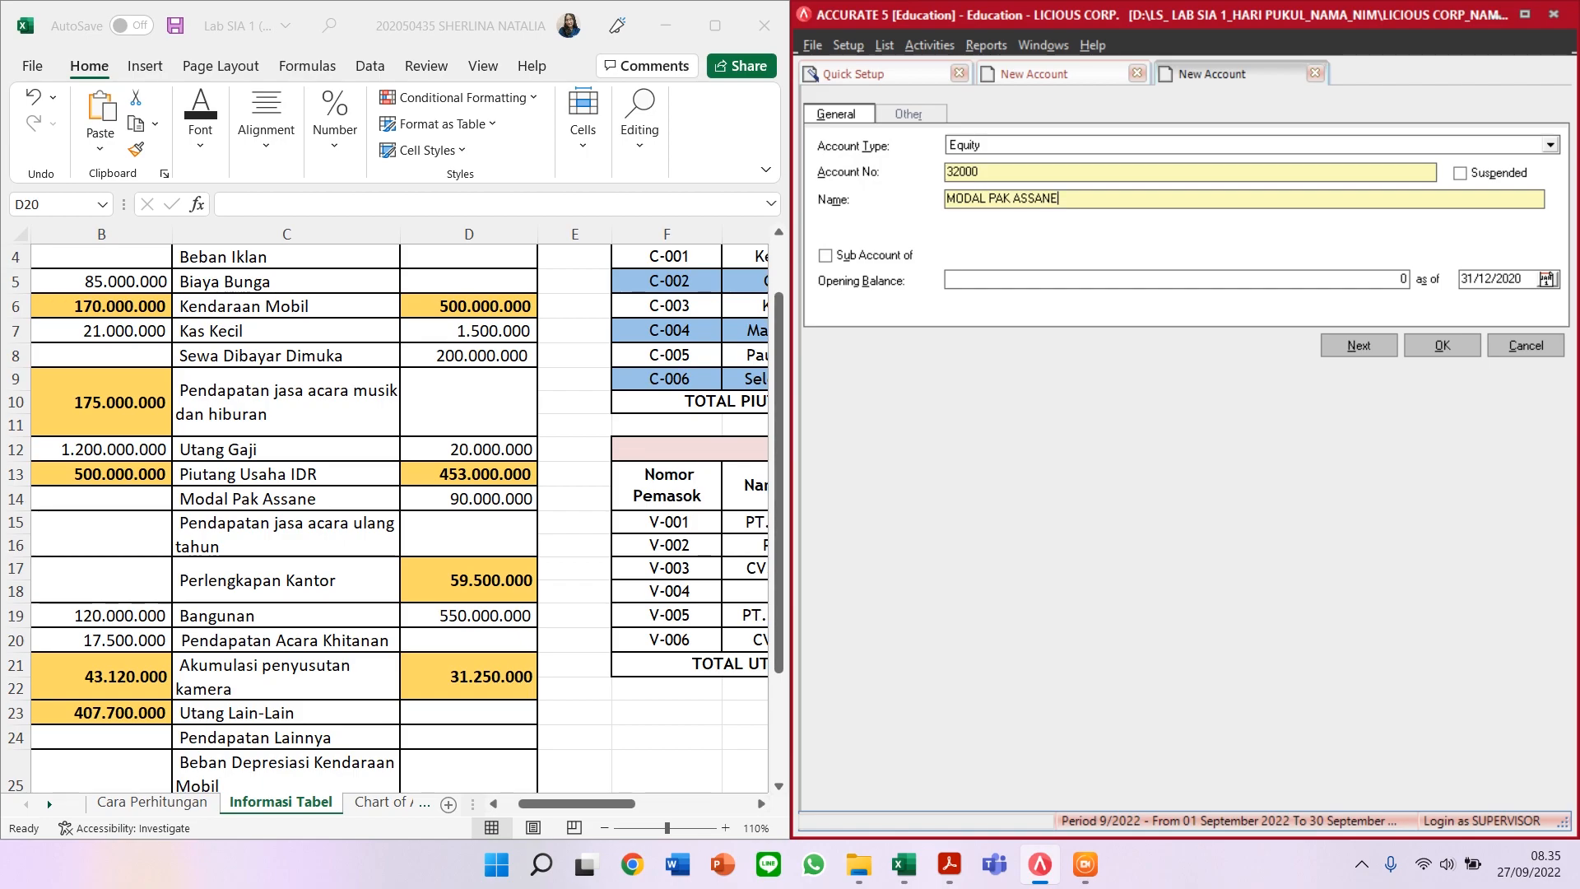
{"action": "left_click", "coordinate": [1366, 347]}
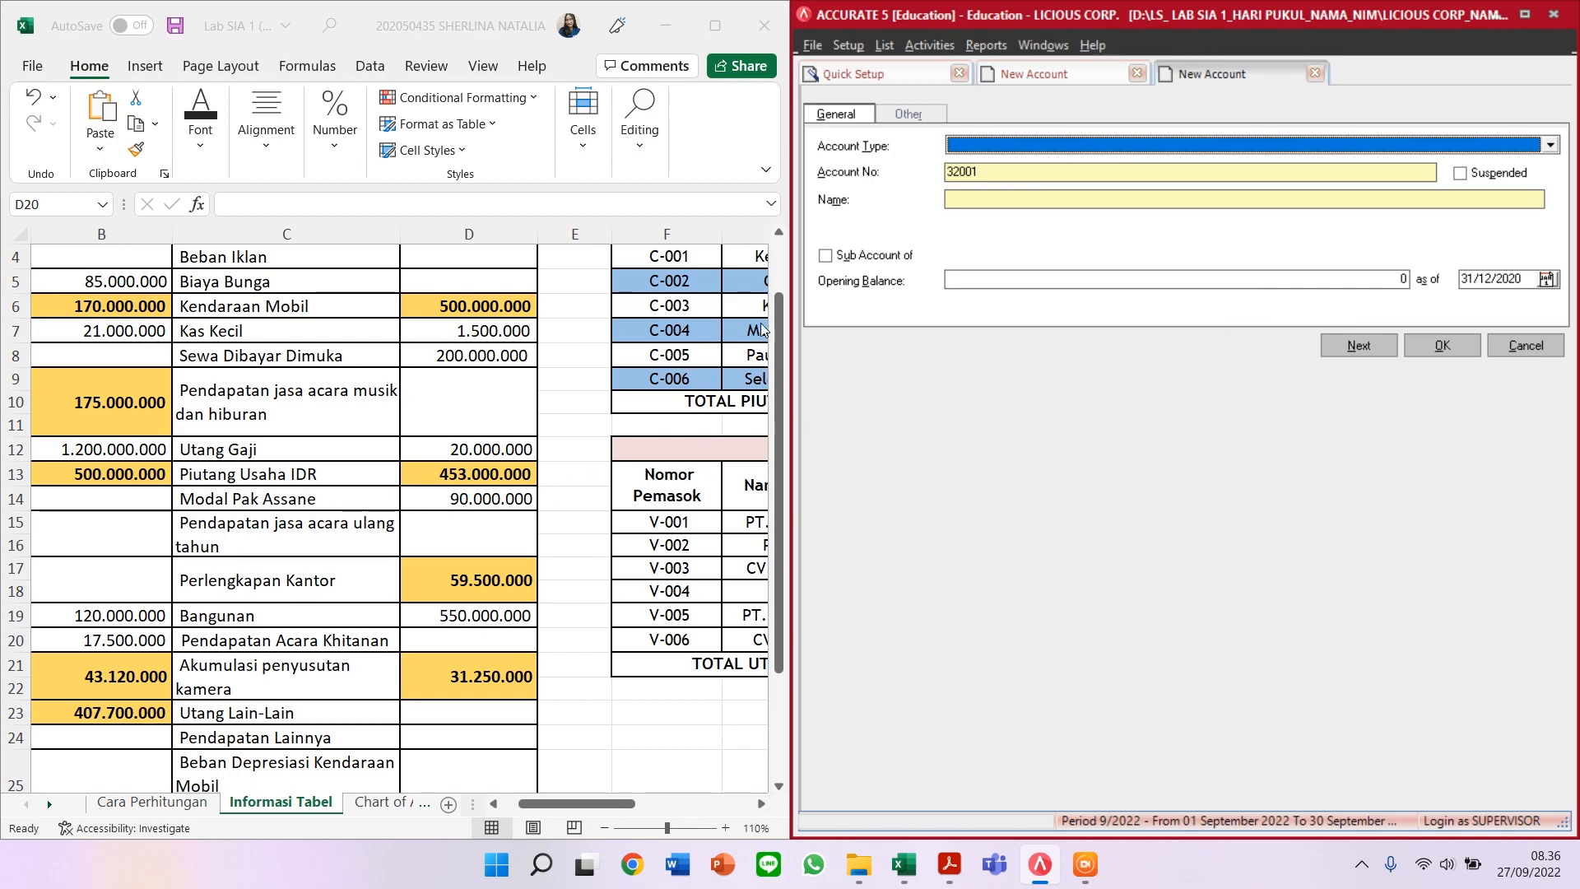
{"action": "left_click", "coordinate": [1138, 75]}
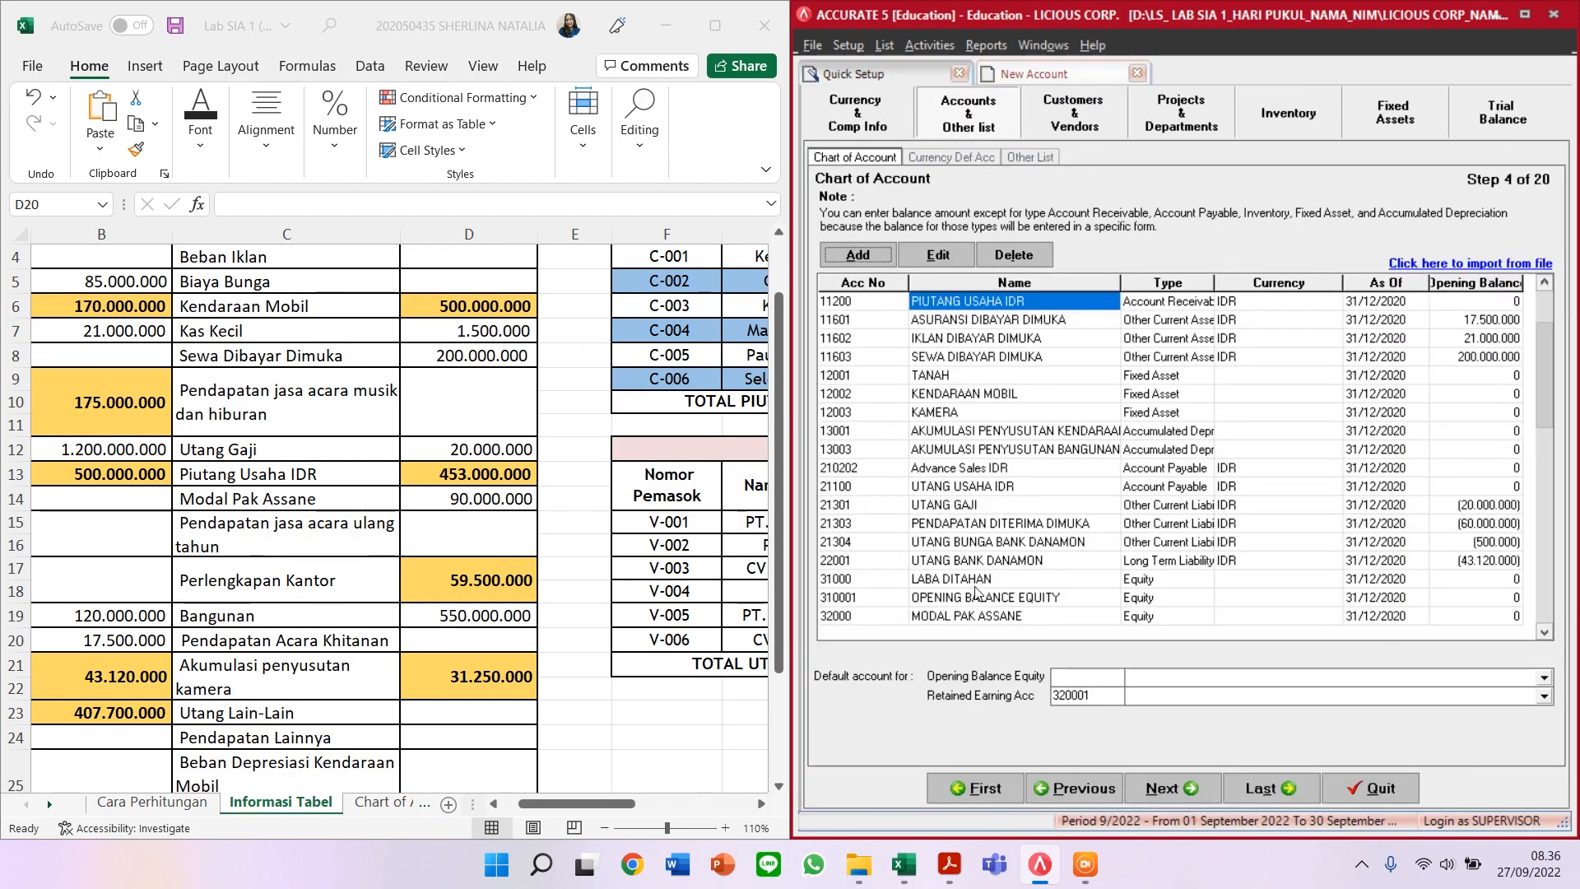
Step: Give account 32000 MODAL PAK ASSANE a 90.000.000 opening balance and save it, accepting the currency warning
{"action": "left_click", "coordinate": [1022, 623]}
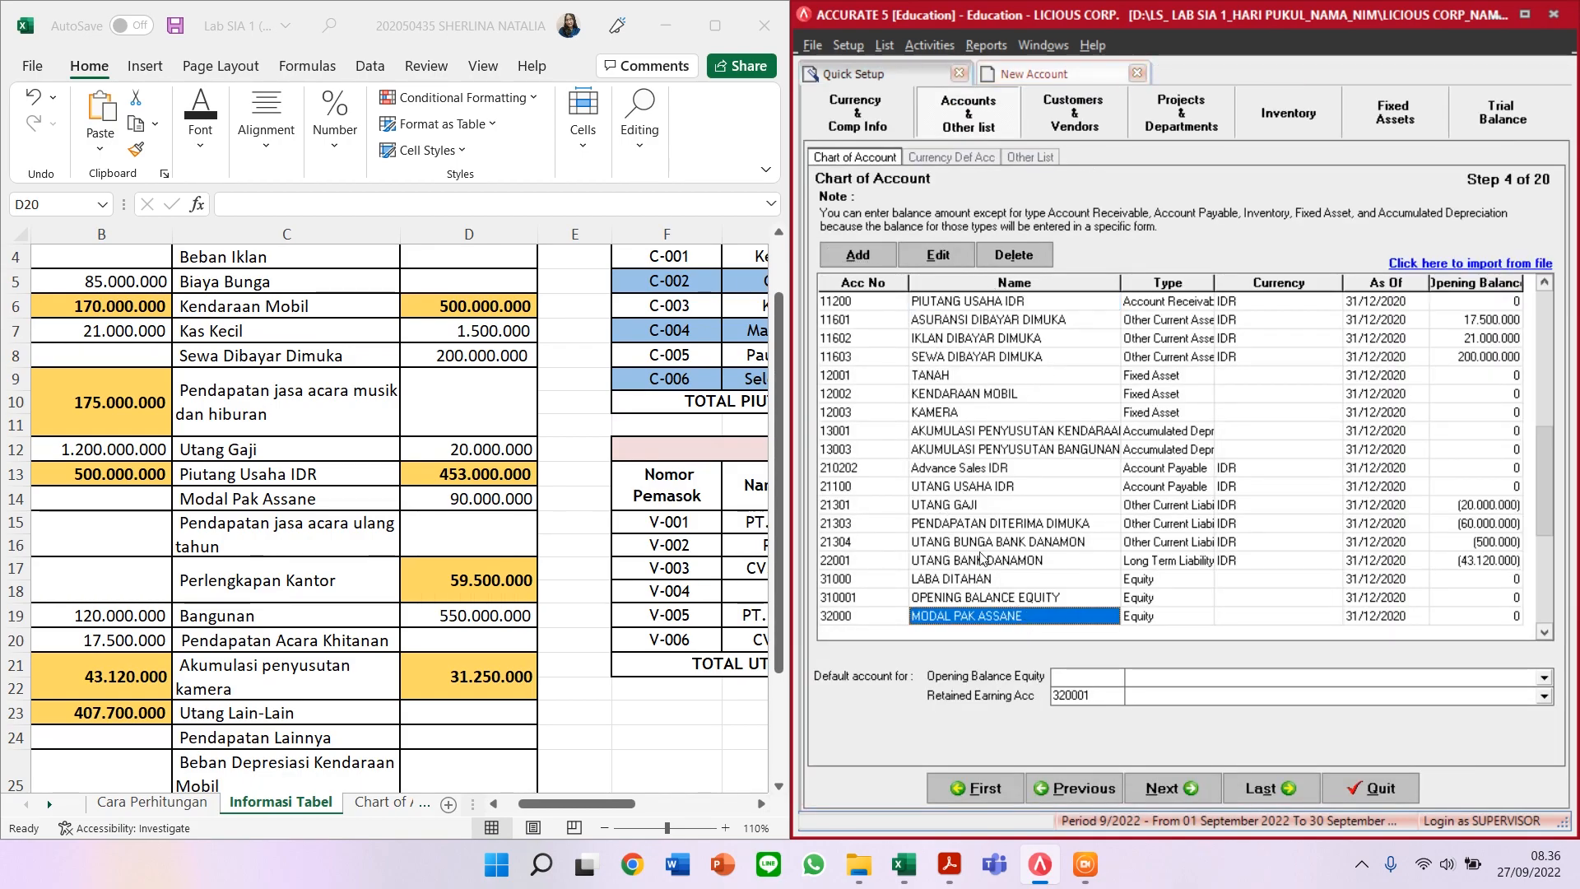
{"action": "left_click", "coordinate": [938, 255]}
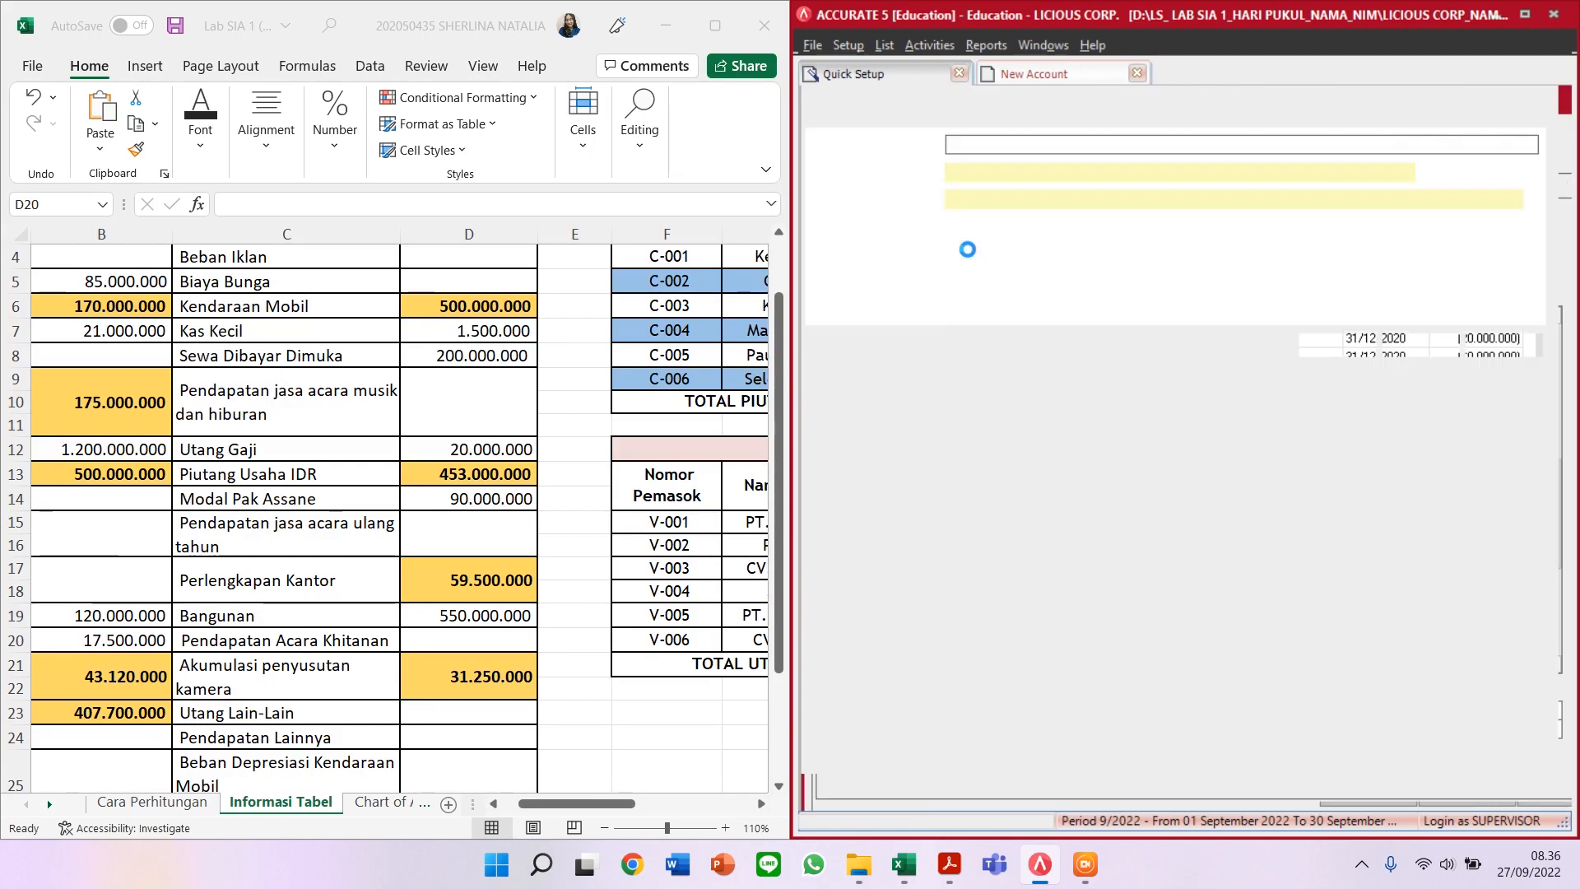
{"action": "left_click", "coordinate": [1396, 282]}
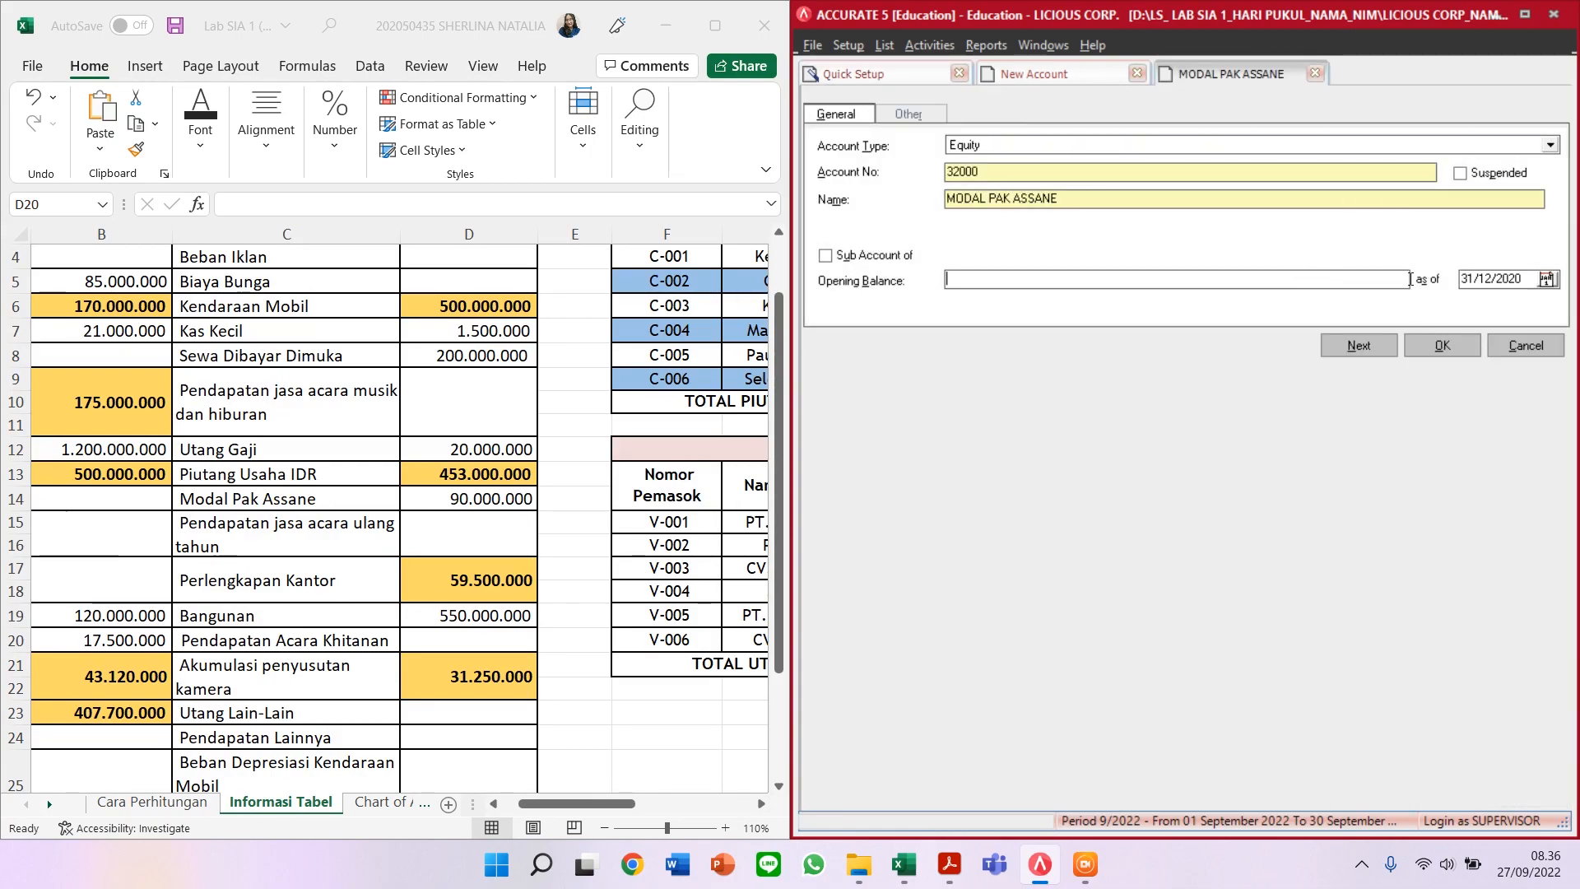
{"action": "type", "text": "3"}
{"action": "key", "text": "BackSpace"}
{"action": "type", "text": "90."}
{"action": "type", "text": "000.000"}
{"action": "key", "text": "Tab"}
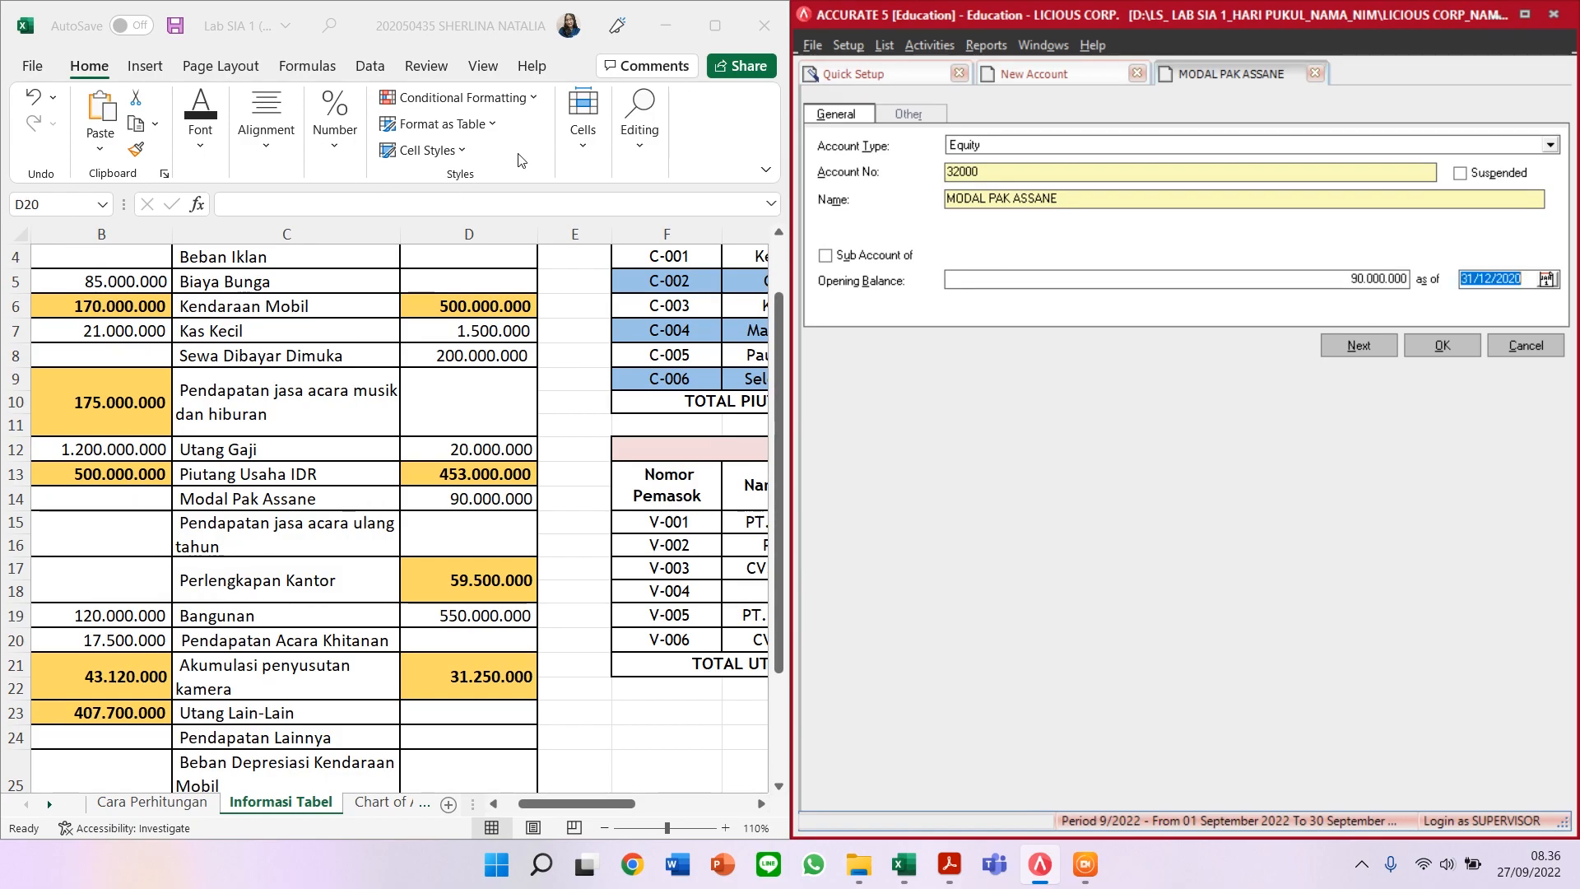
{"action": "left_click", "coordinate": [1377, 355]}
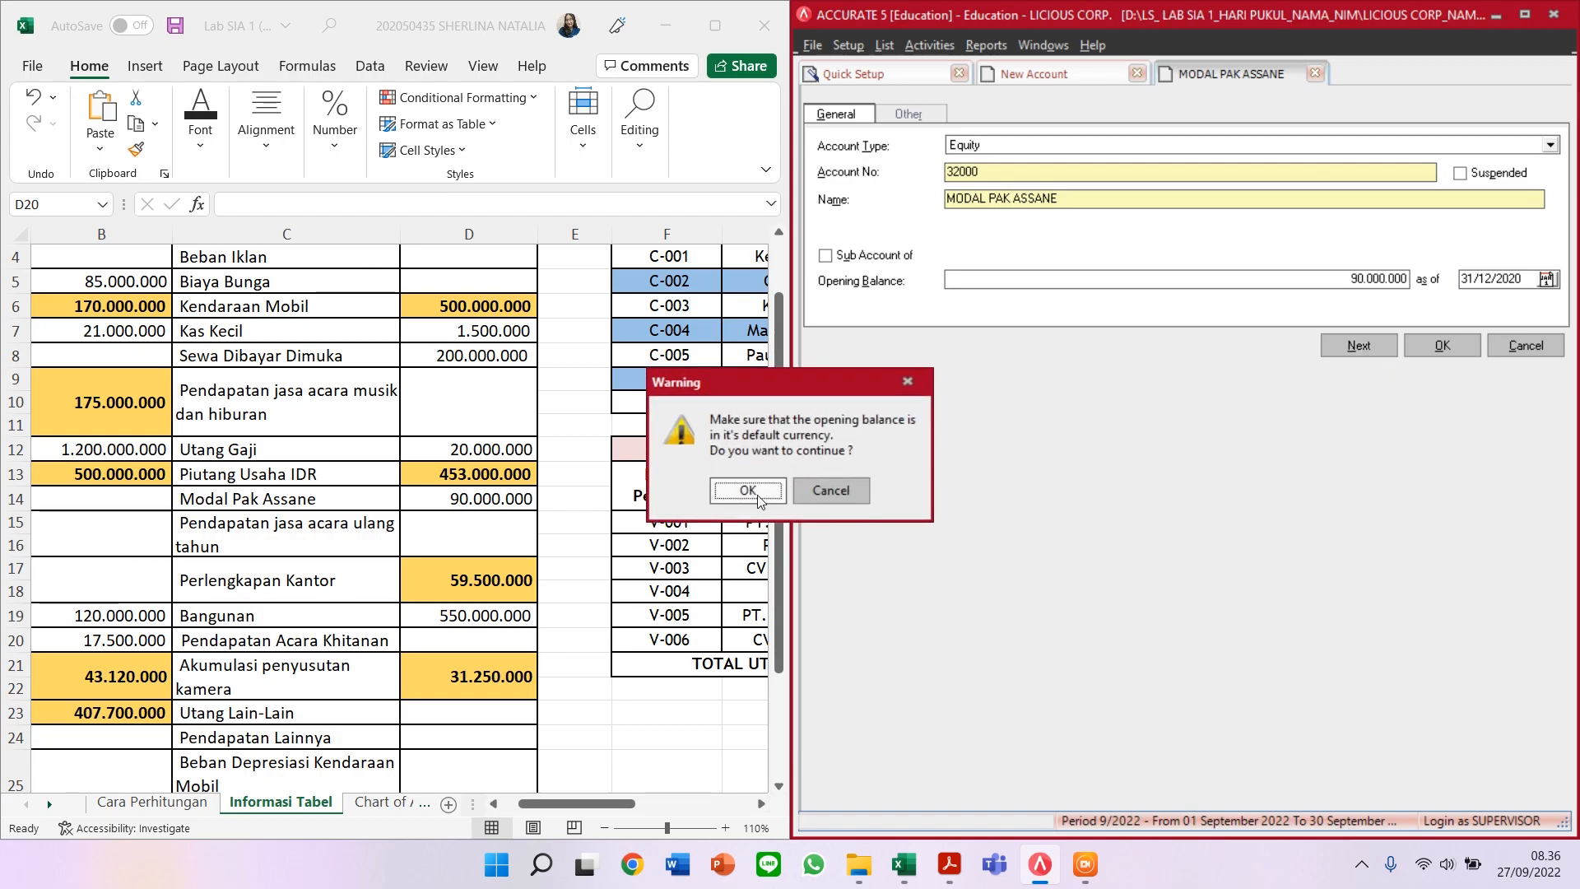
{"action": "left_click", "coordinate": [754, 492]}
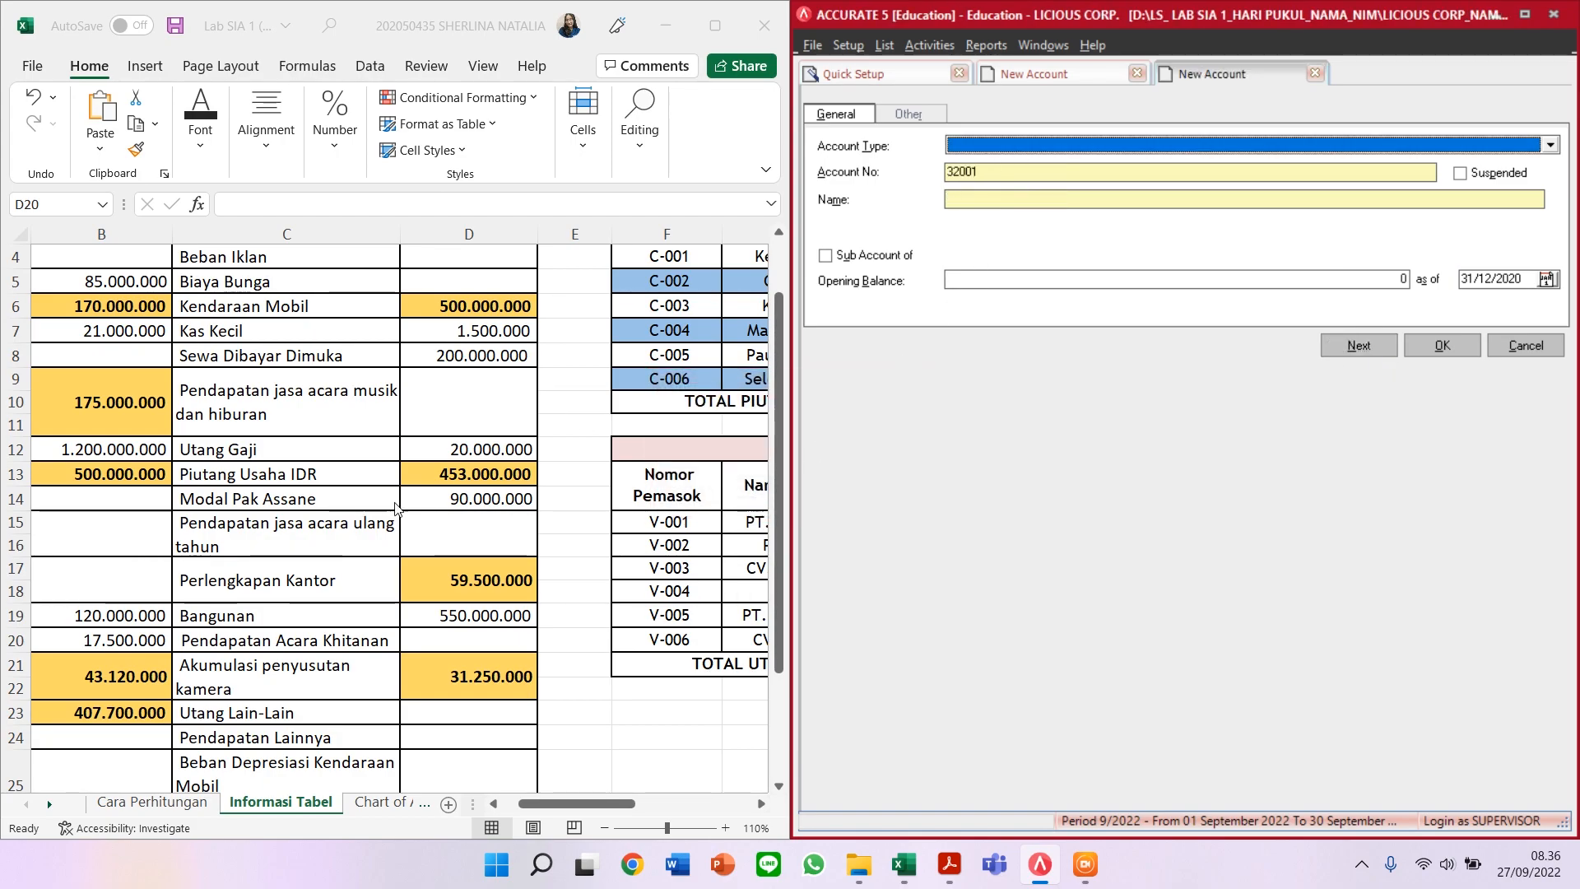
{"action": "scroll", "coordinate": [373, 535], "scroll_direction": "down", "scroll_amount": 1}
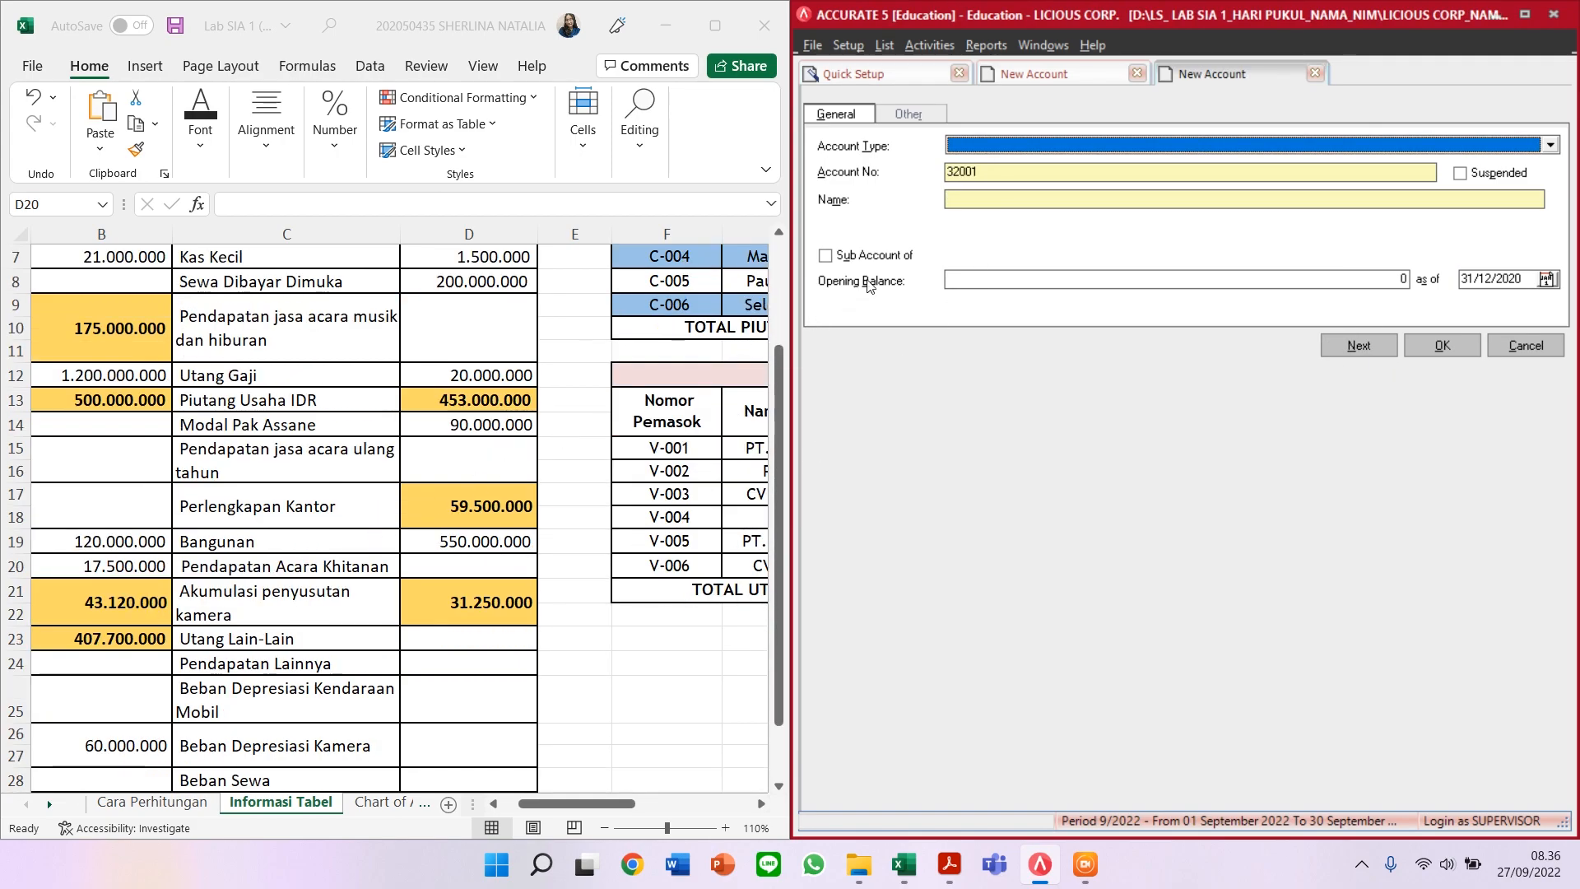
Step: Fill the form with type Revenue, number 42000 and name PENDAPATAN JASA ACARA ULANG TAHUN
{"action": "type", "text": "Reve"}
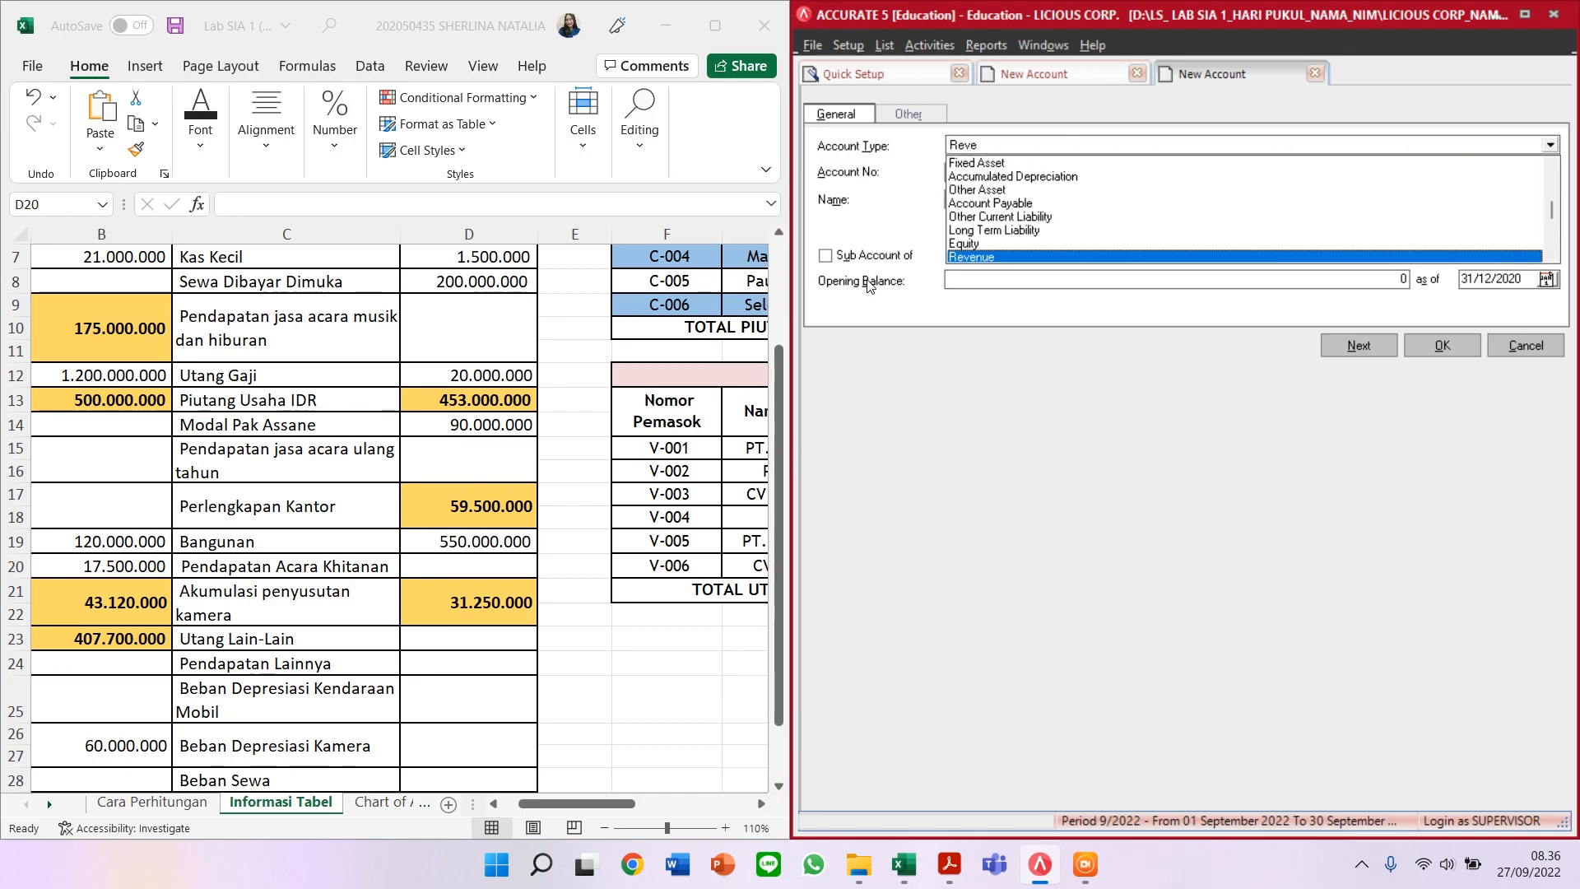
{"action": "key", "text": "Return"}
{"action": "key", "text": "Tab"}
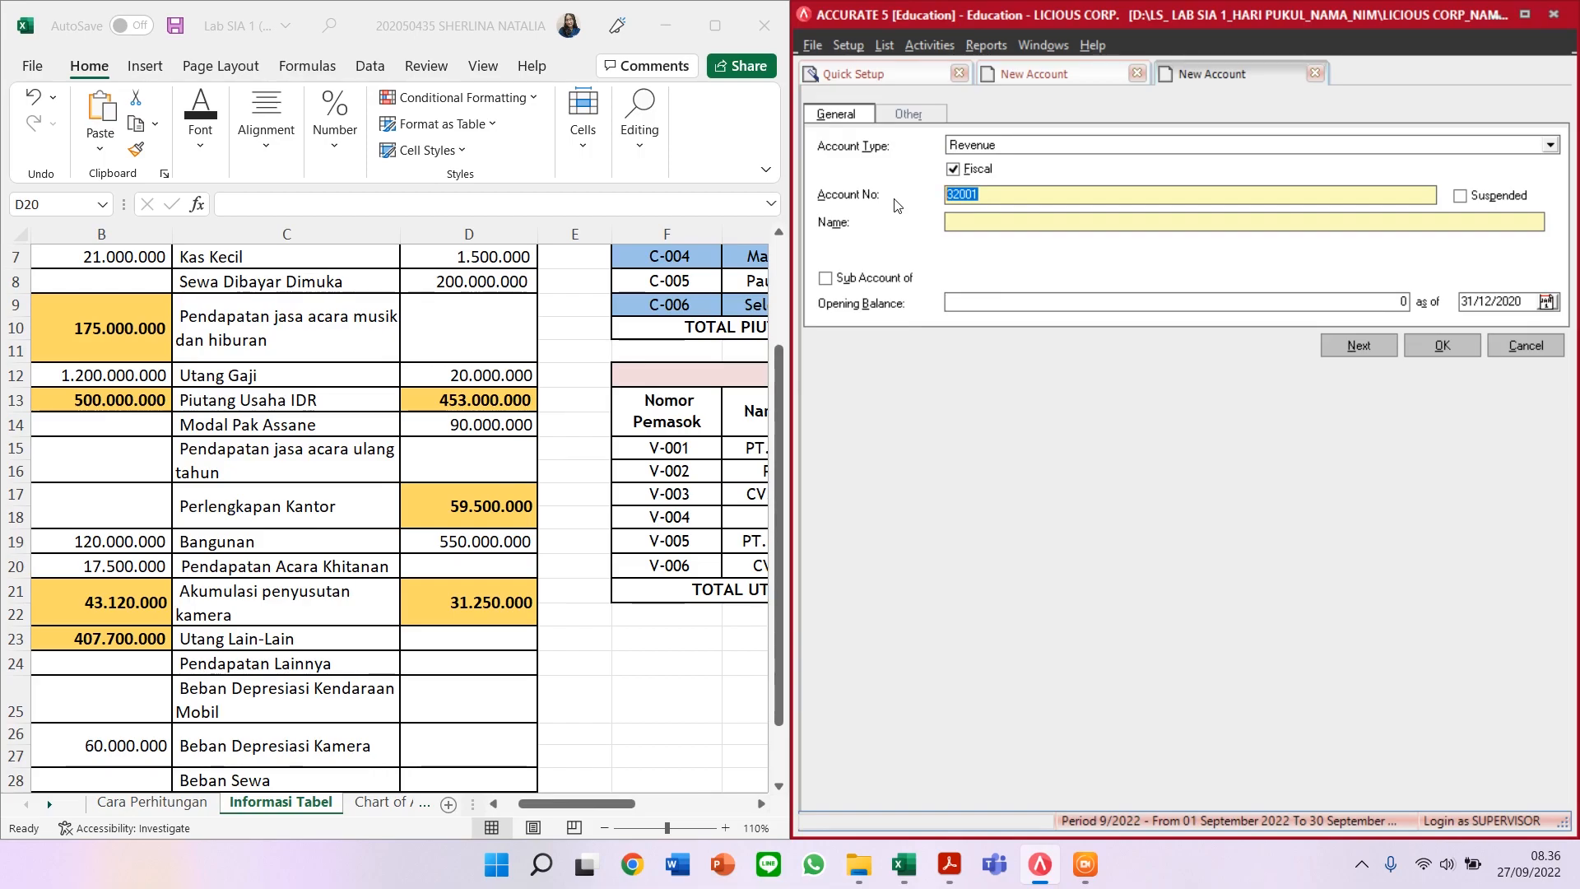
{"action": "type", "text": "42000"}
{"action": "key", "text": "Tab"}
{"action": "type", "text": "PENDAPATAN"}
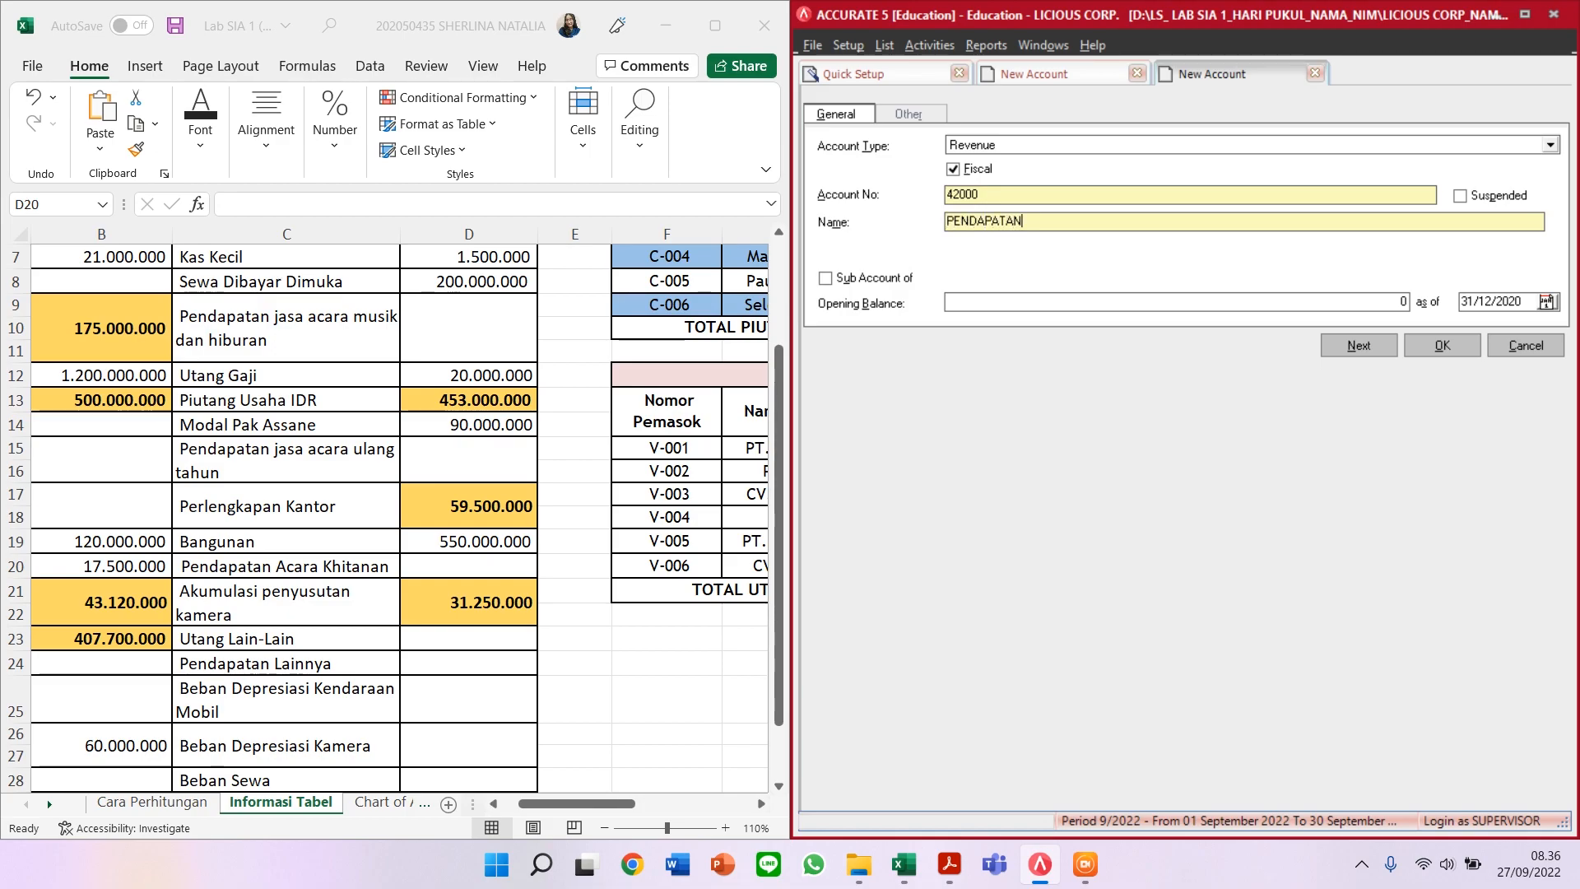
{"action": "type", "text": " JASA ACARA"}
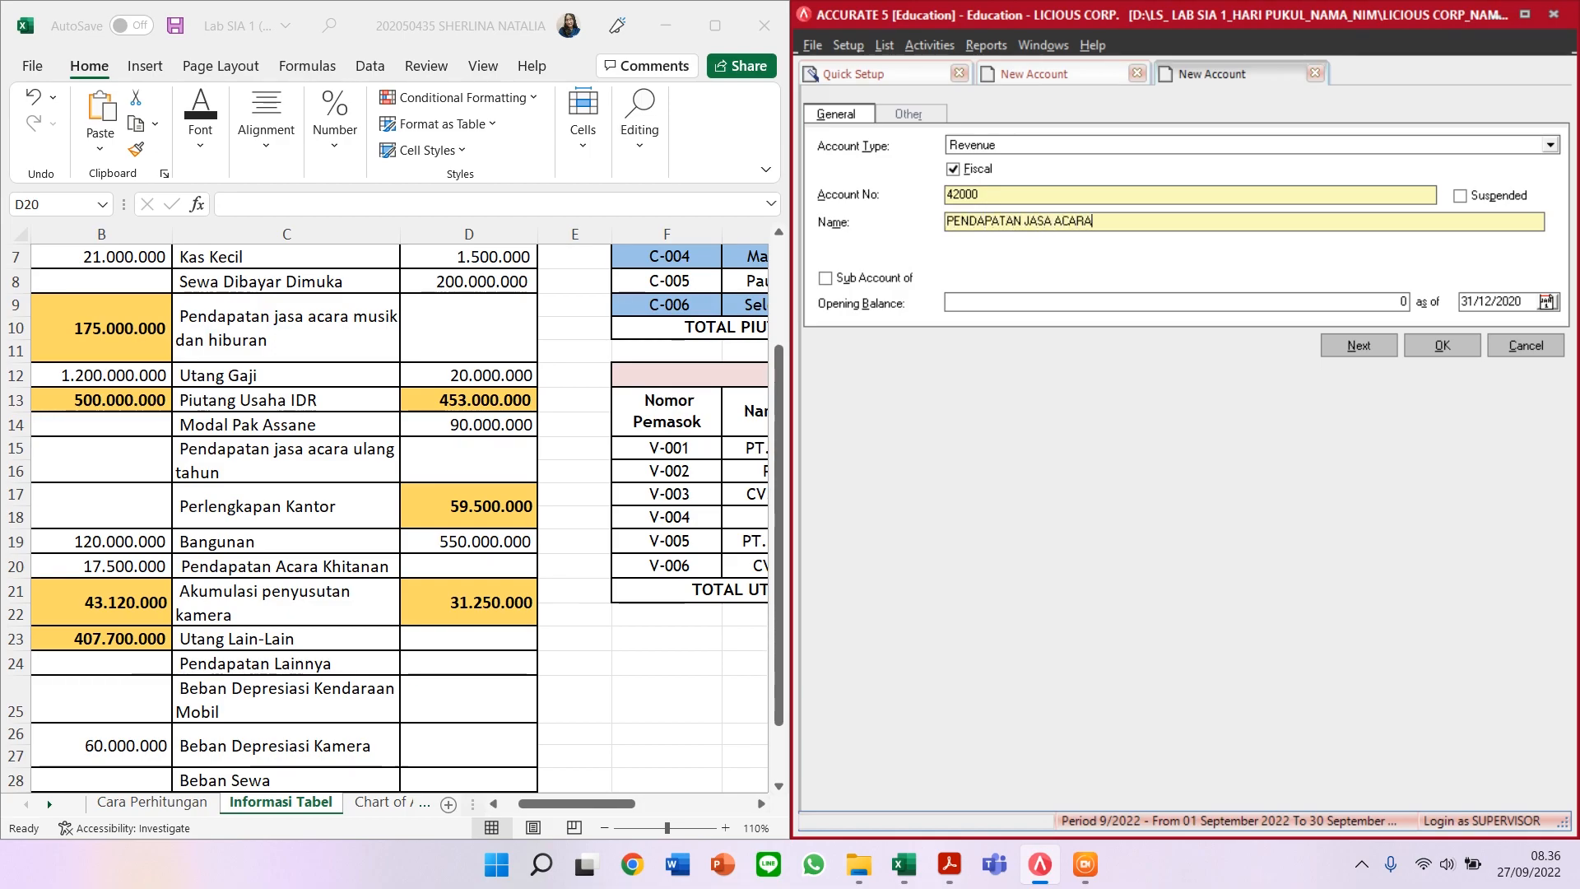
{"action": "type", "text": " UAANG TAHUN"}
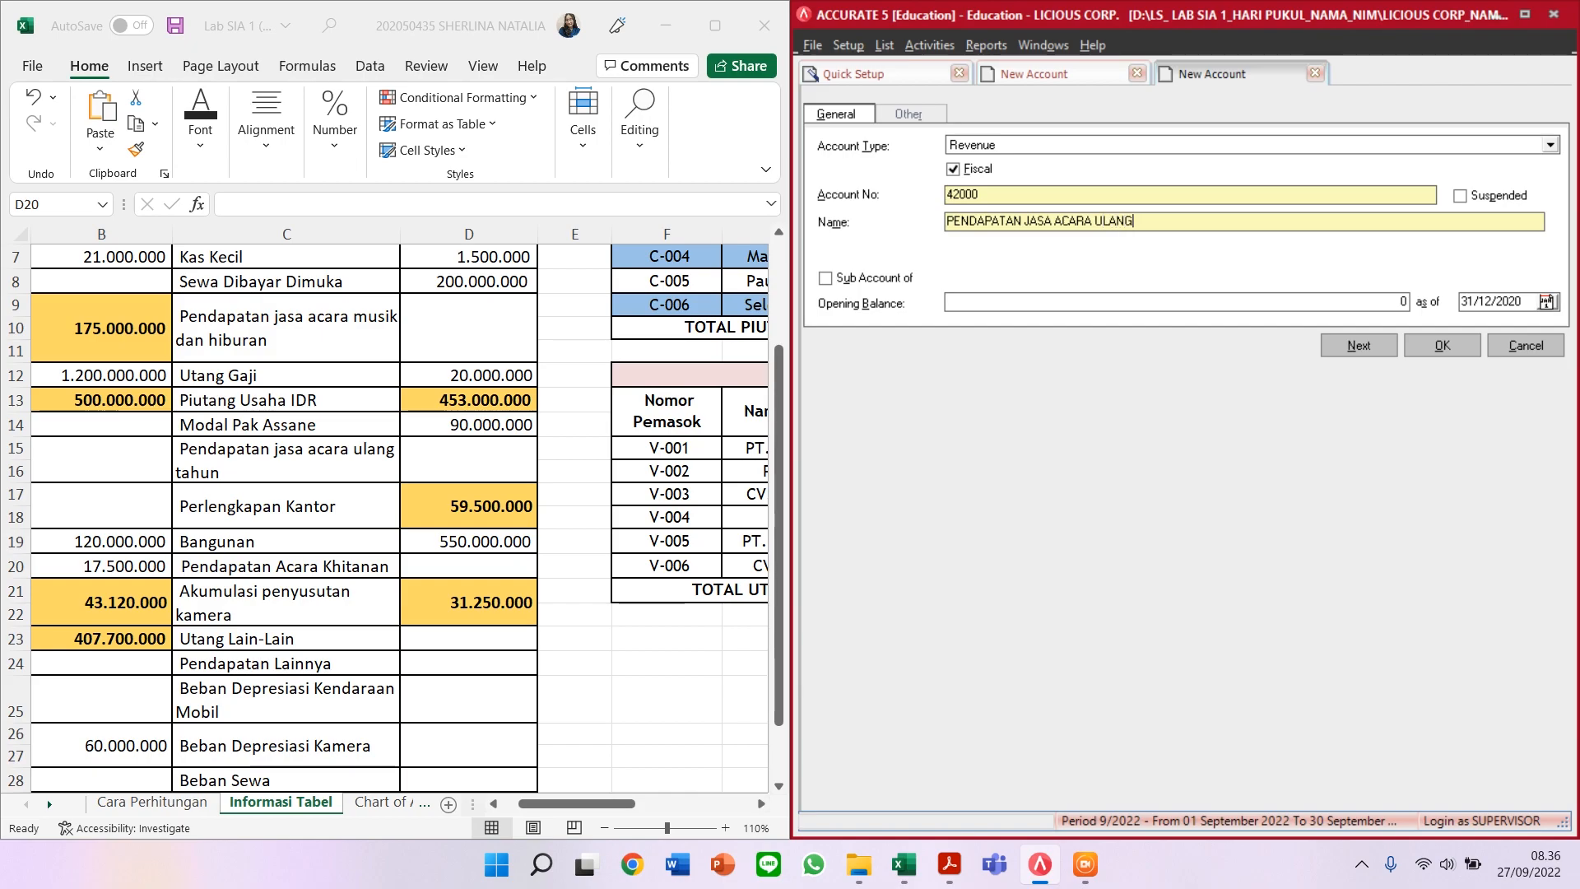
Step: Save revenue account 42000, then enter Other Current Asset 11604 PERLENGKAPAN KANTOR
{"action": "left_click", "coordinate": [1339, 349]}
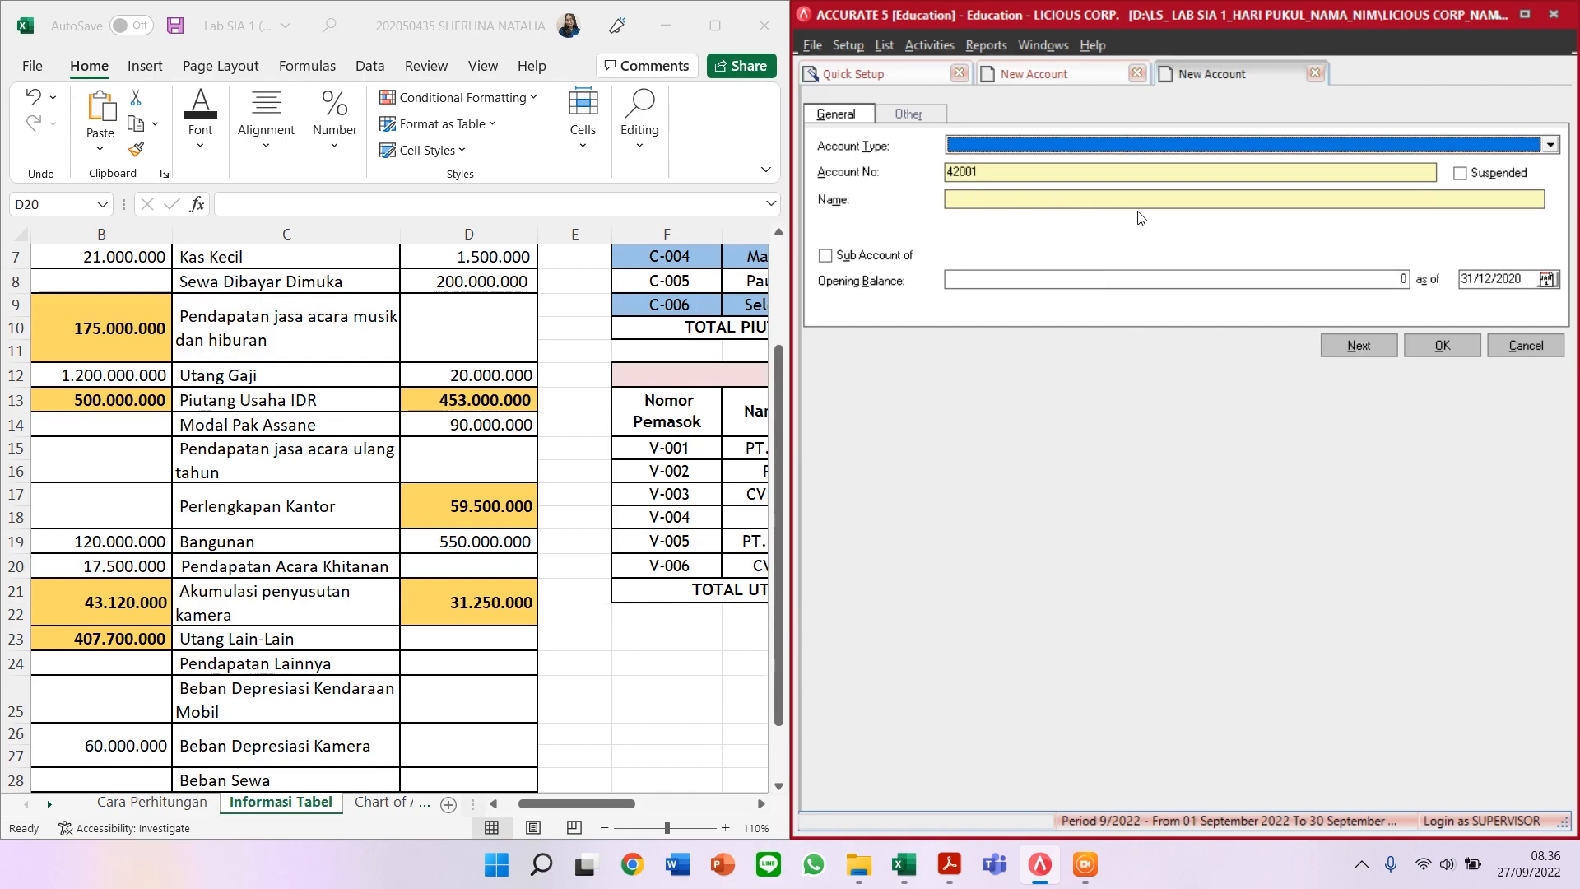
{"action": "left_click", "coordinate": [1146, 148]}
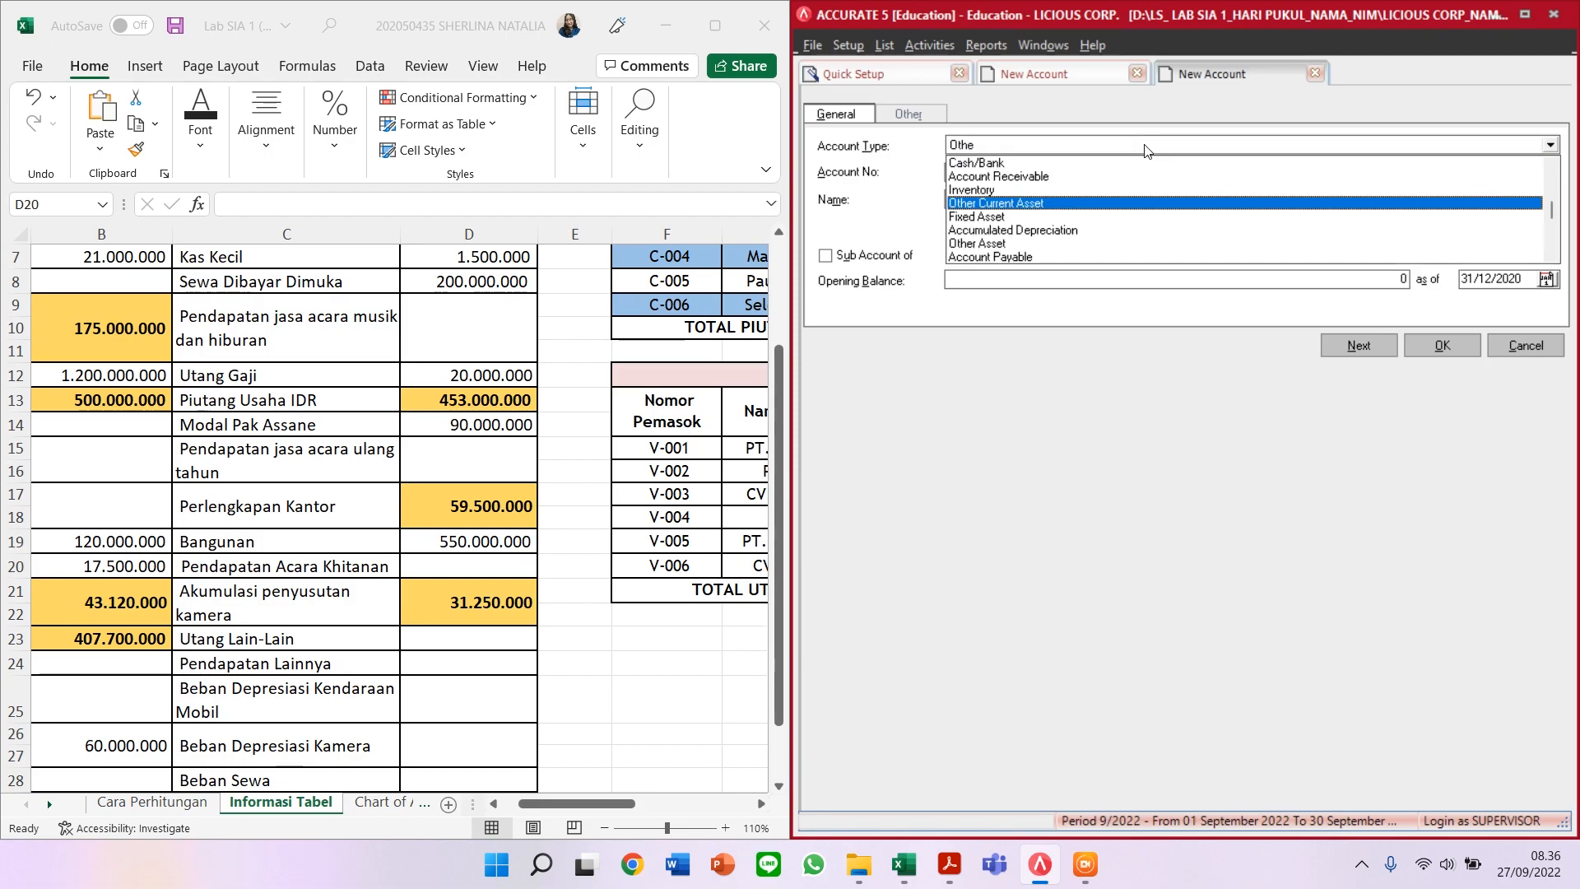
{"action": "key", "text": "Return"}
{"action": "key", "text": "Tab"}
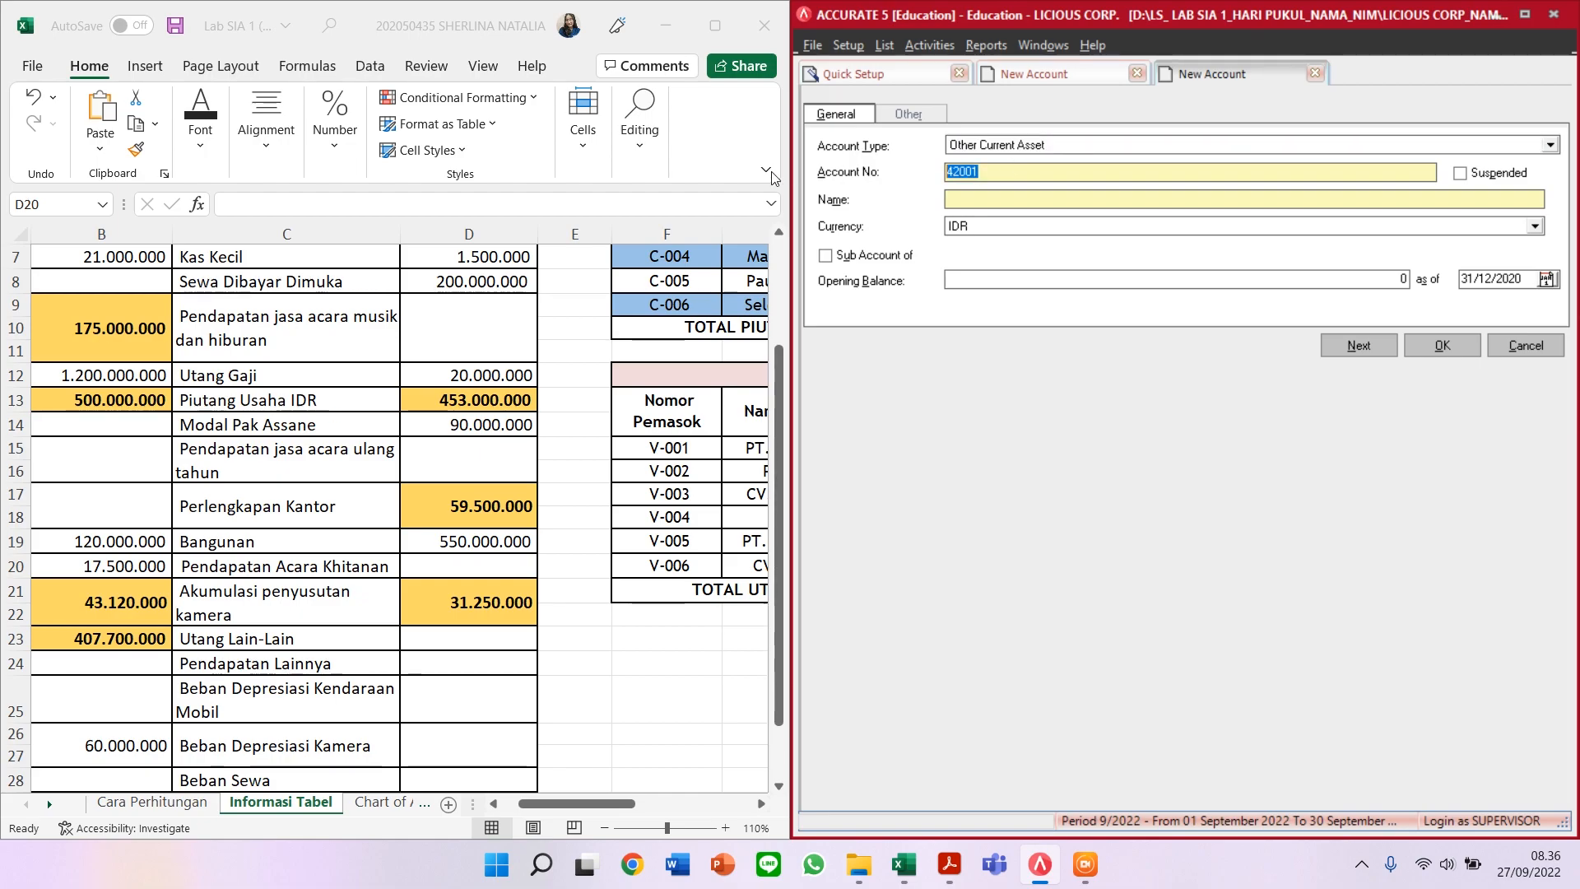
{"action": "type", "text": "11604"}
{"action": "key", "text": "Tab"}
{"action": "type", "text": "PERL"}
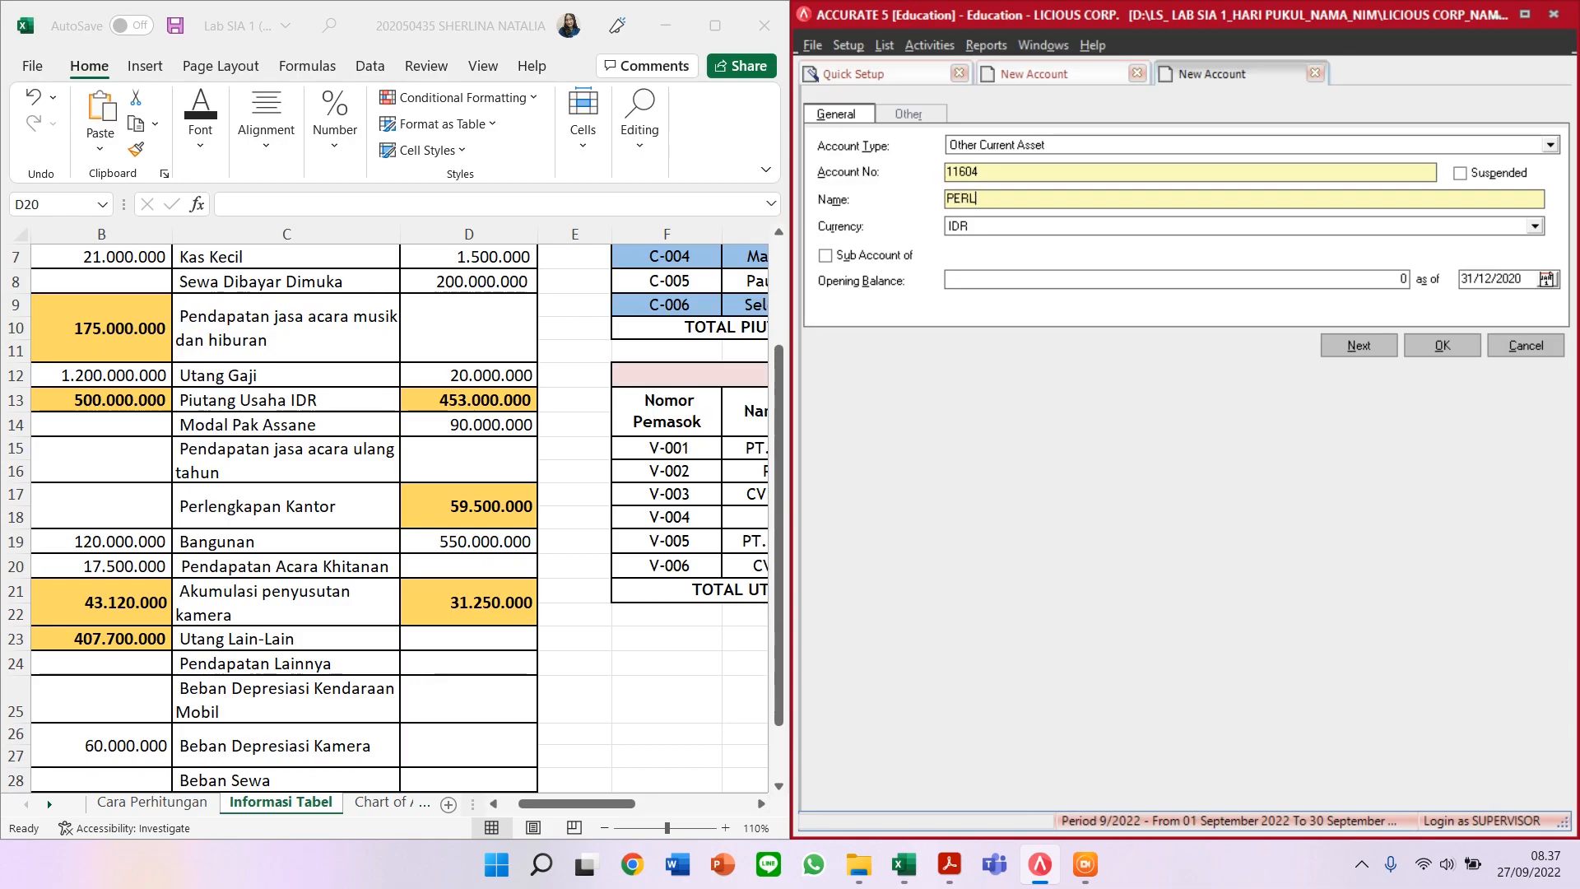
{"action": "type", "text": "ENGKAPAN KANTOR"}
Step: Give PERLENGKAPAN KANTOR a 59.500.000 opening balance and save it, accepting the currency warning
{"action": "left_click", "coordinate": [1072, 277]}
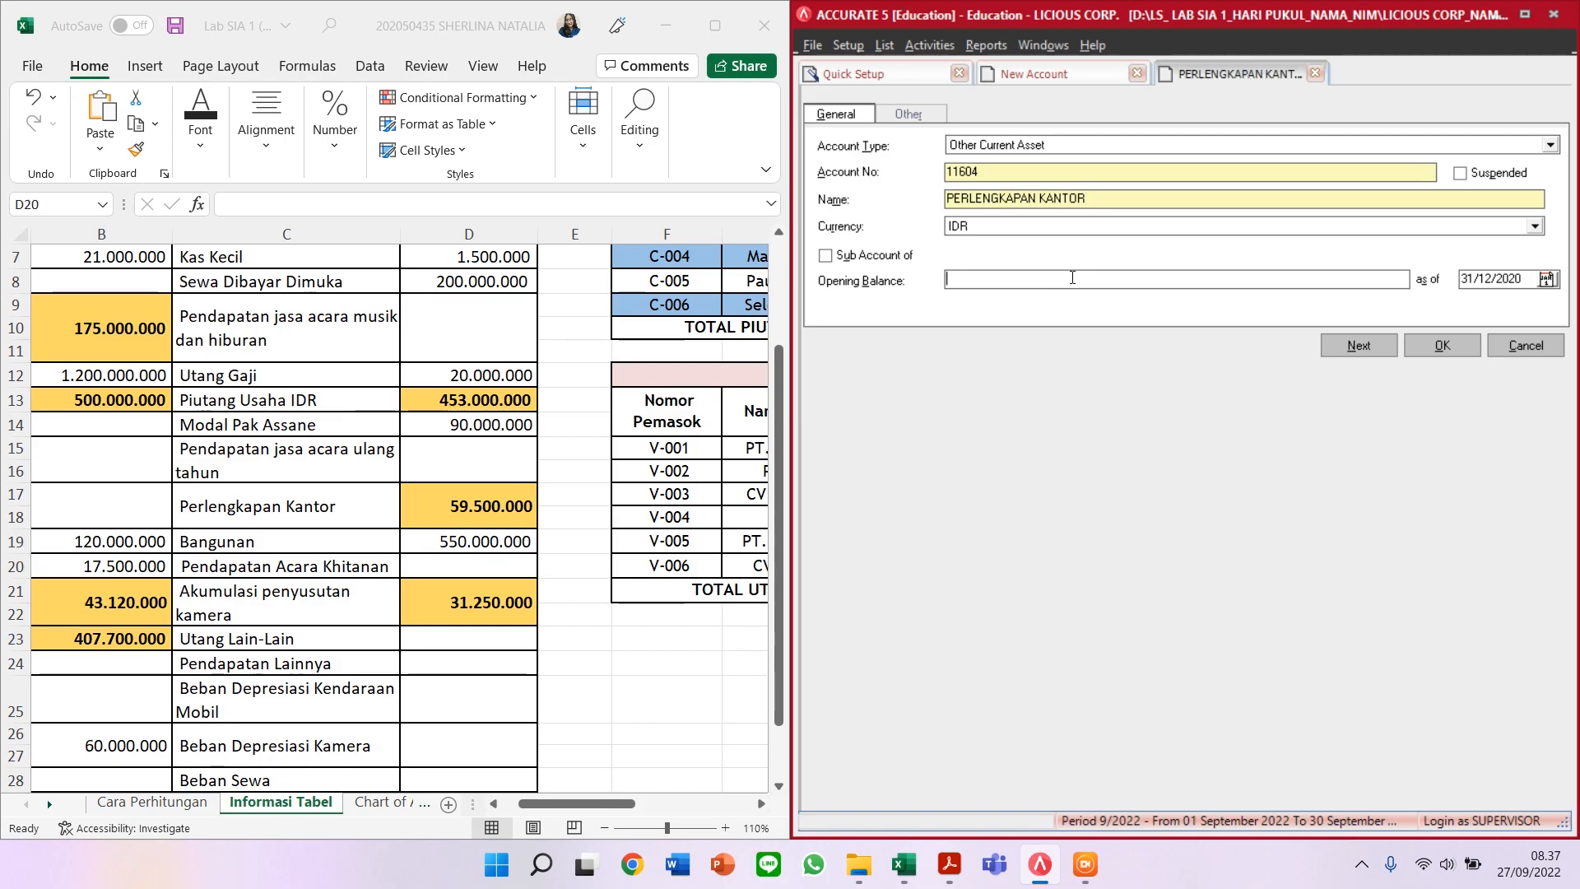
{"action": "type", "text": "5.950.0"}
{"action": "type", "text": "00000"}
{"action": "key", "text": "Tab"}
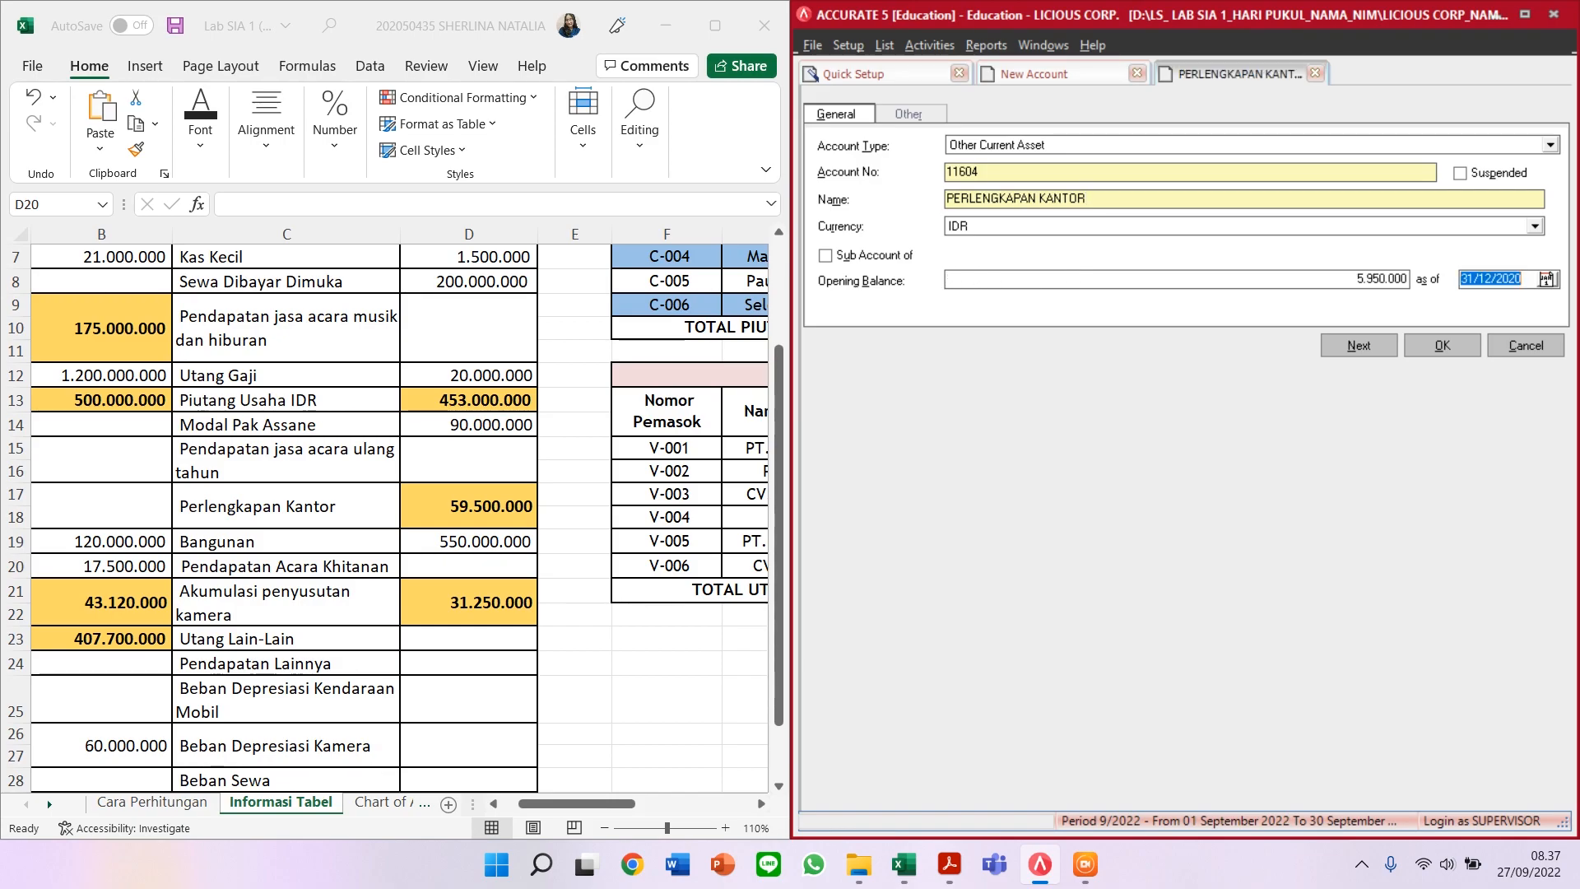
{"action": "left_click", "coordinate": [1377, 277]}
{"action": "left_click", "coordinate": [1377, 276]}
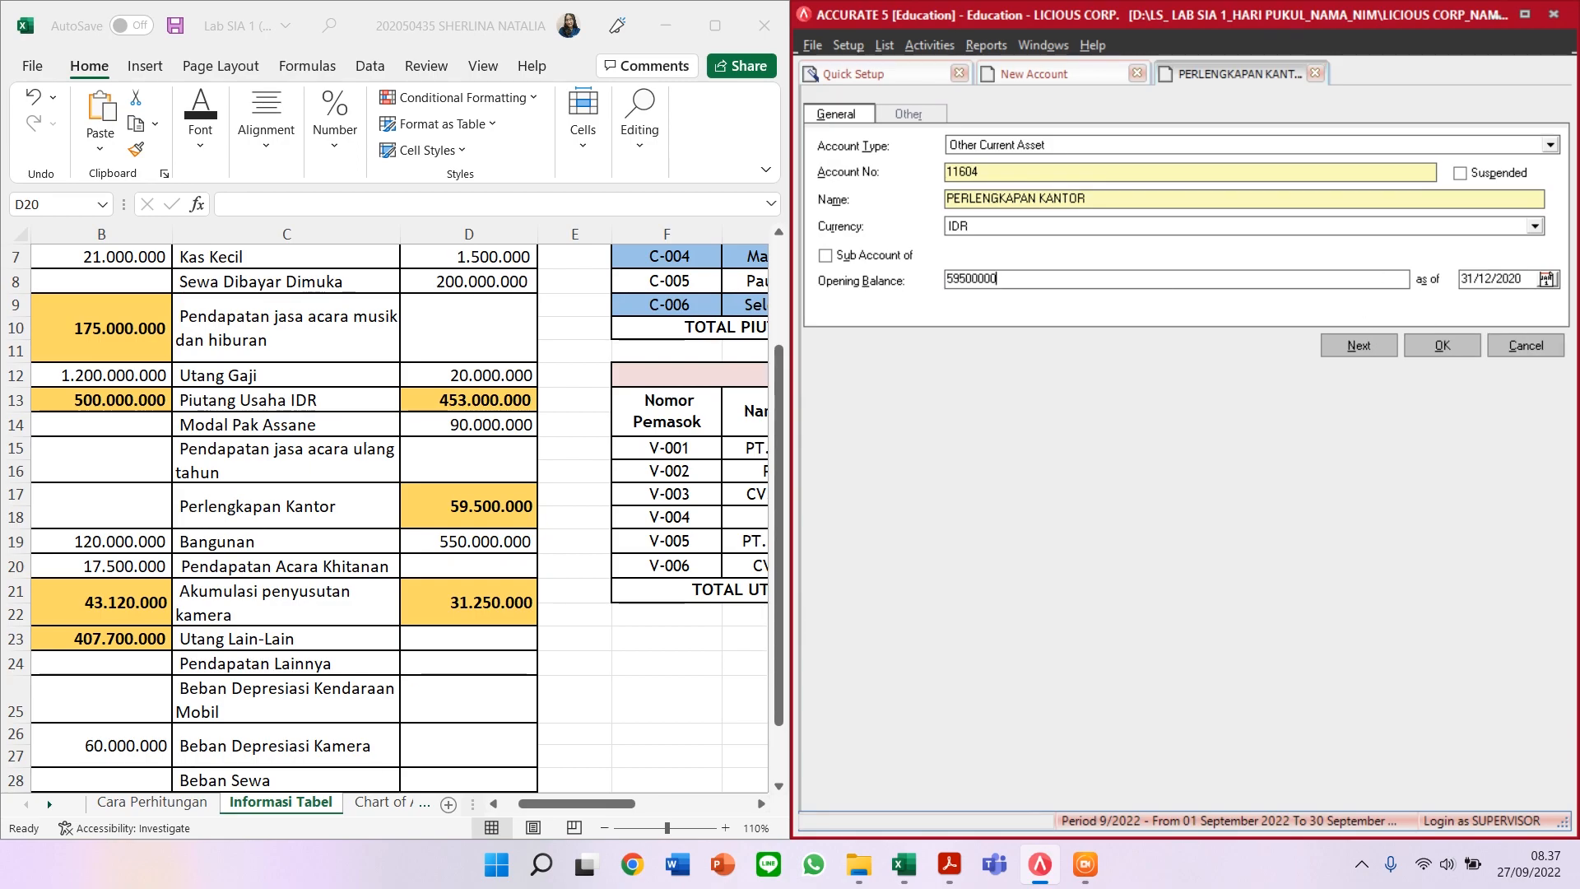
{"action": "type", "text": "0"}
{"action": "key", "text": "Tab"}
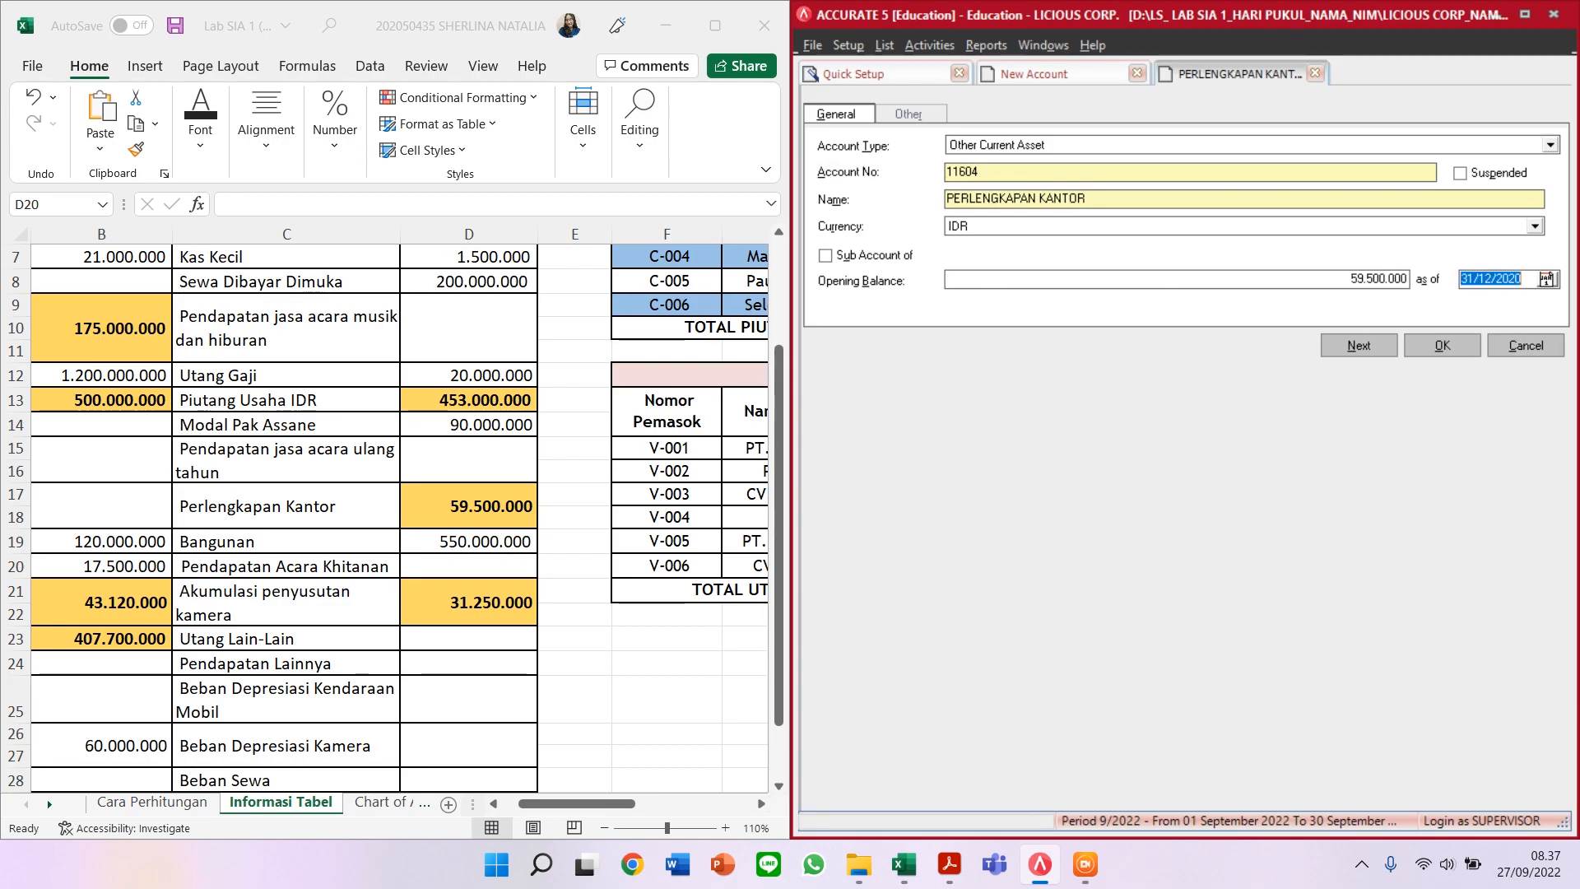
{"action": "left_click", "coordinate": [1350, 334]}
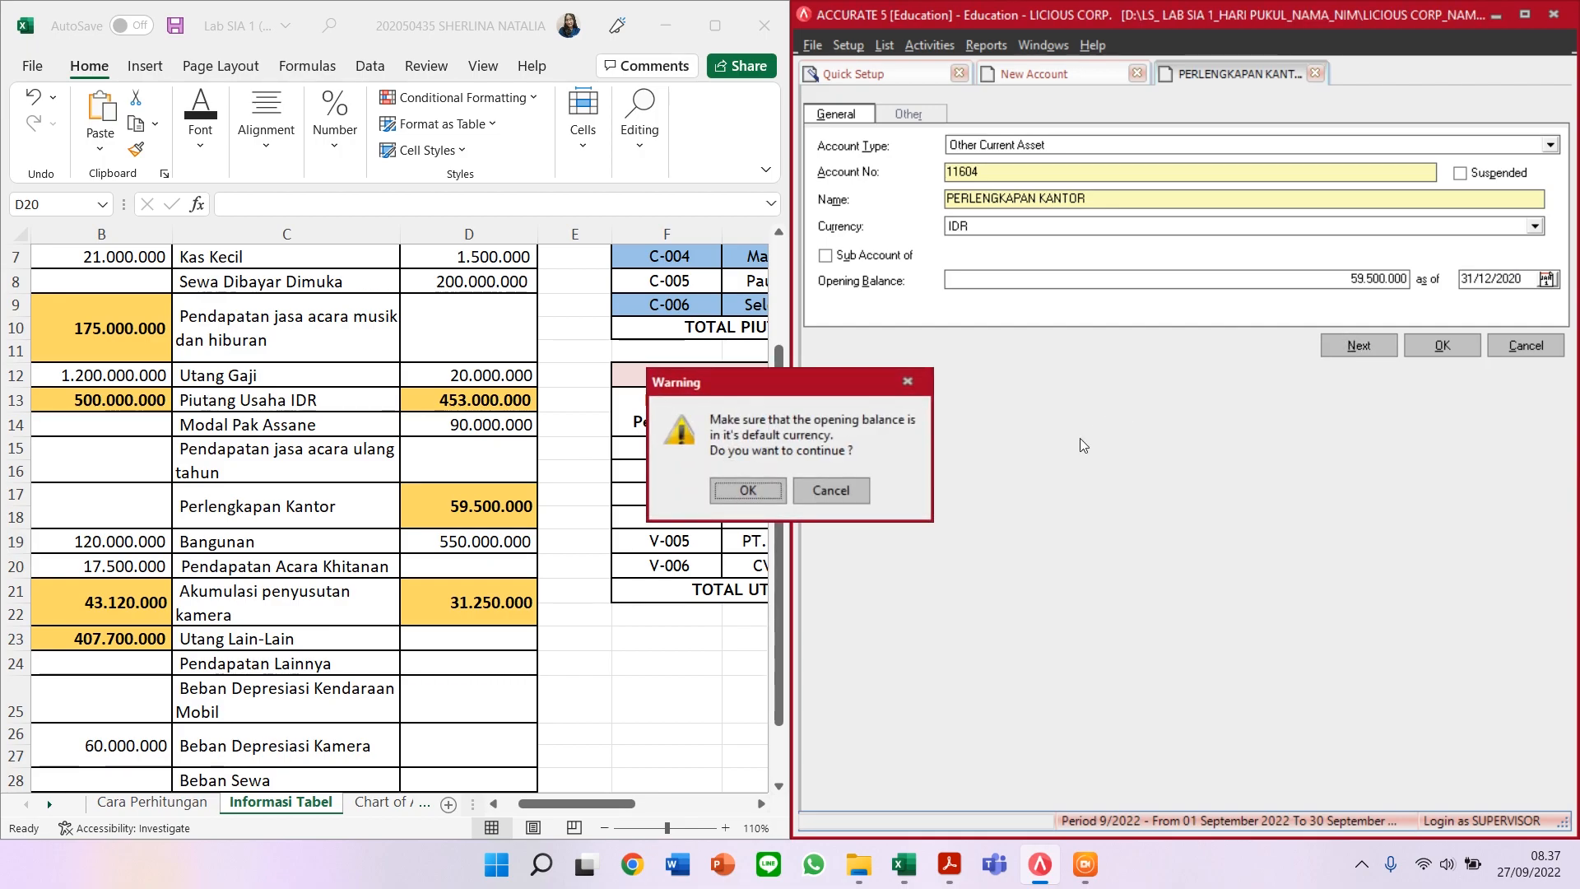
{"action": "left_click", "coordinate": [776, 492]}
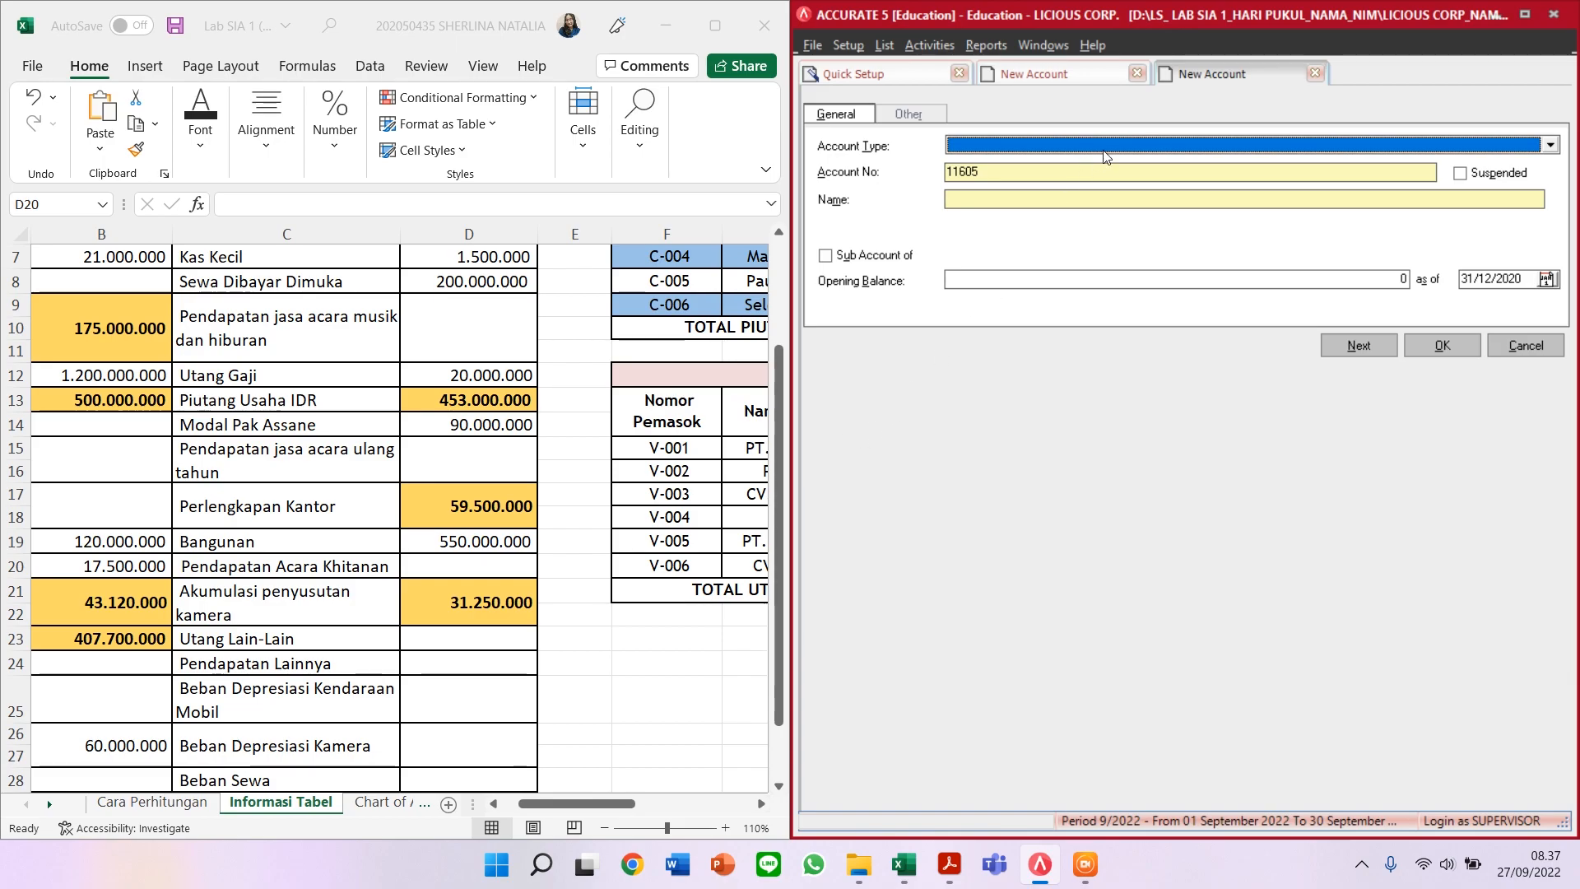
Step: Add Fixed Asset account 12004 BANGUNAN
{"action": "type", "text": "Fi"}
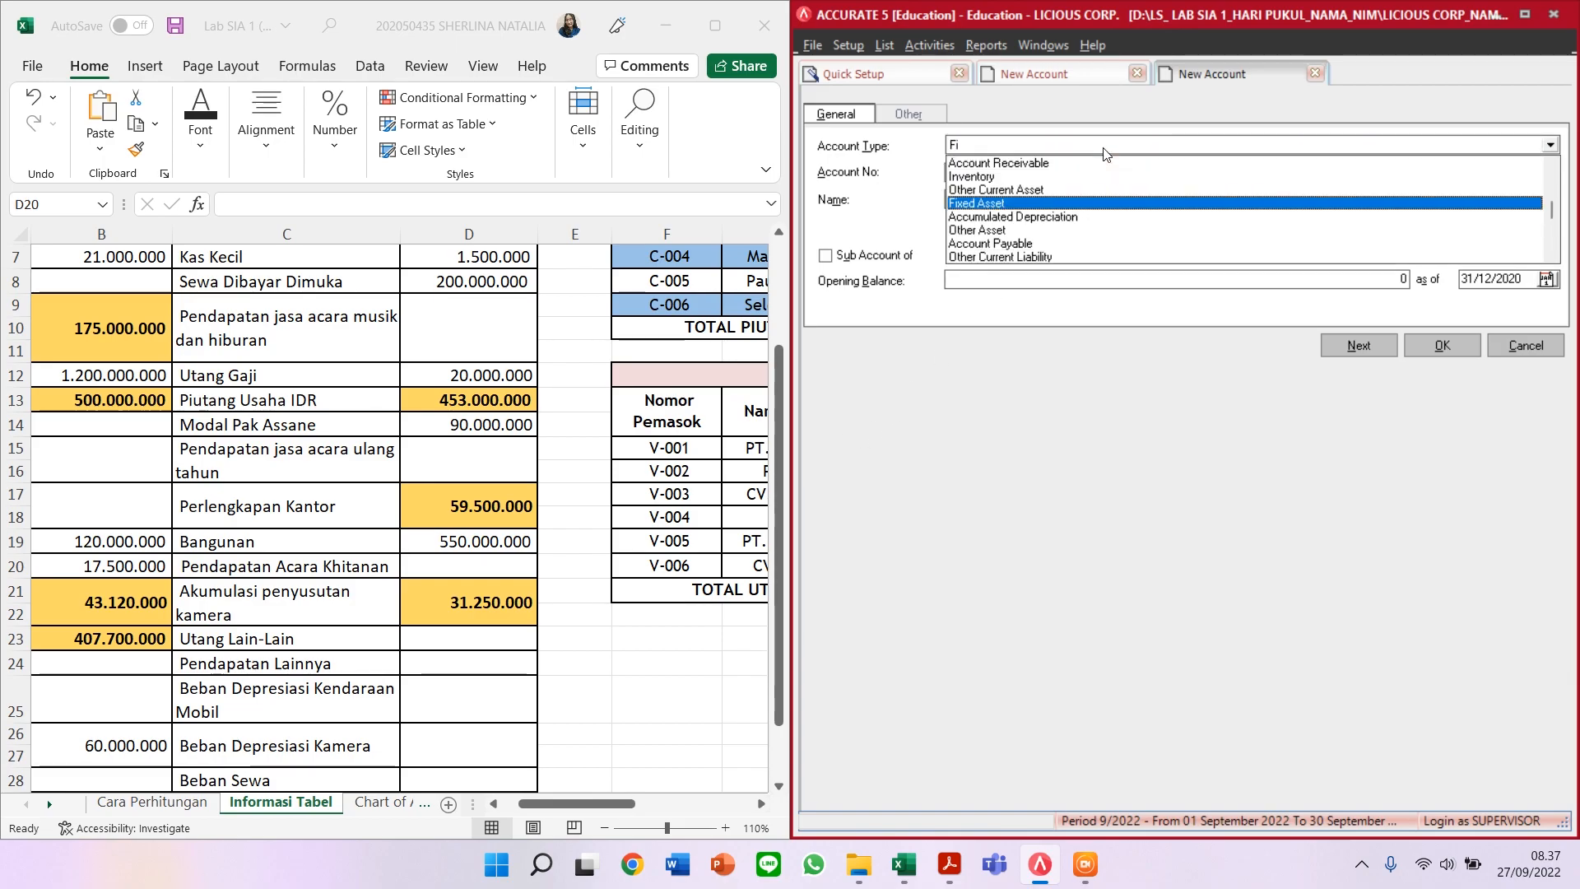
{"action": "key", "text": "Return"}
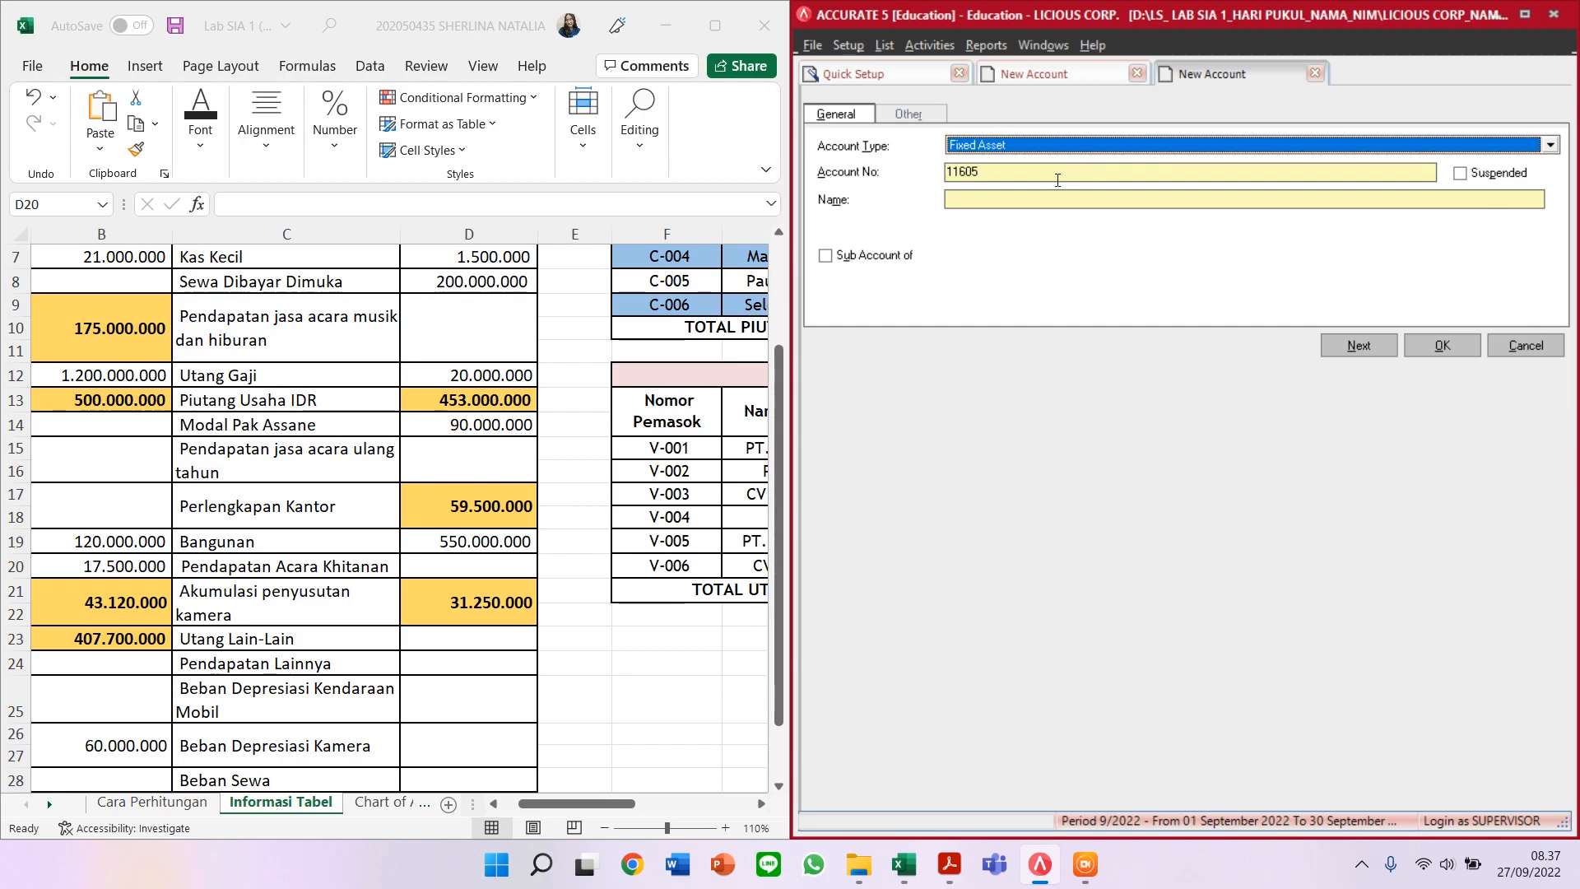
{"action": "key", "text": "Tab"}
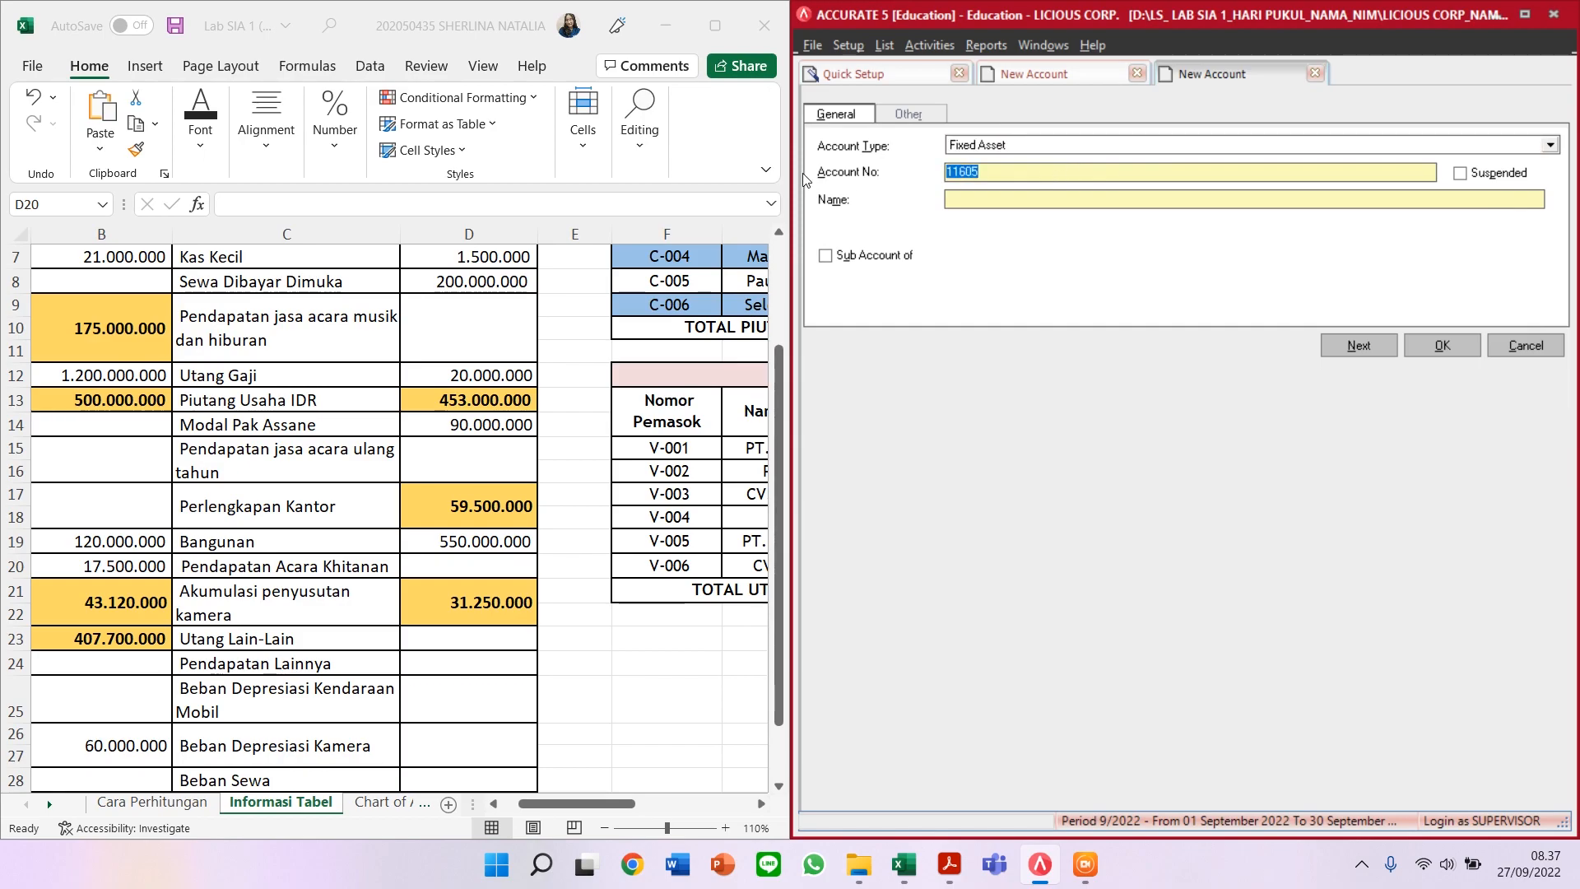
{"action": "type", "text": "1200"}
{"action": "type", "text": "4"}
{"action": "left_click", "coordinate": [995, 202]}
{"action": "type", "text": "BANGUNAN"}
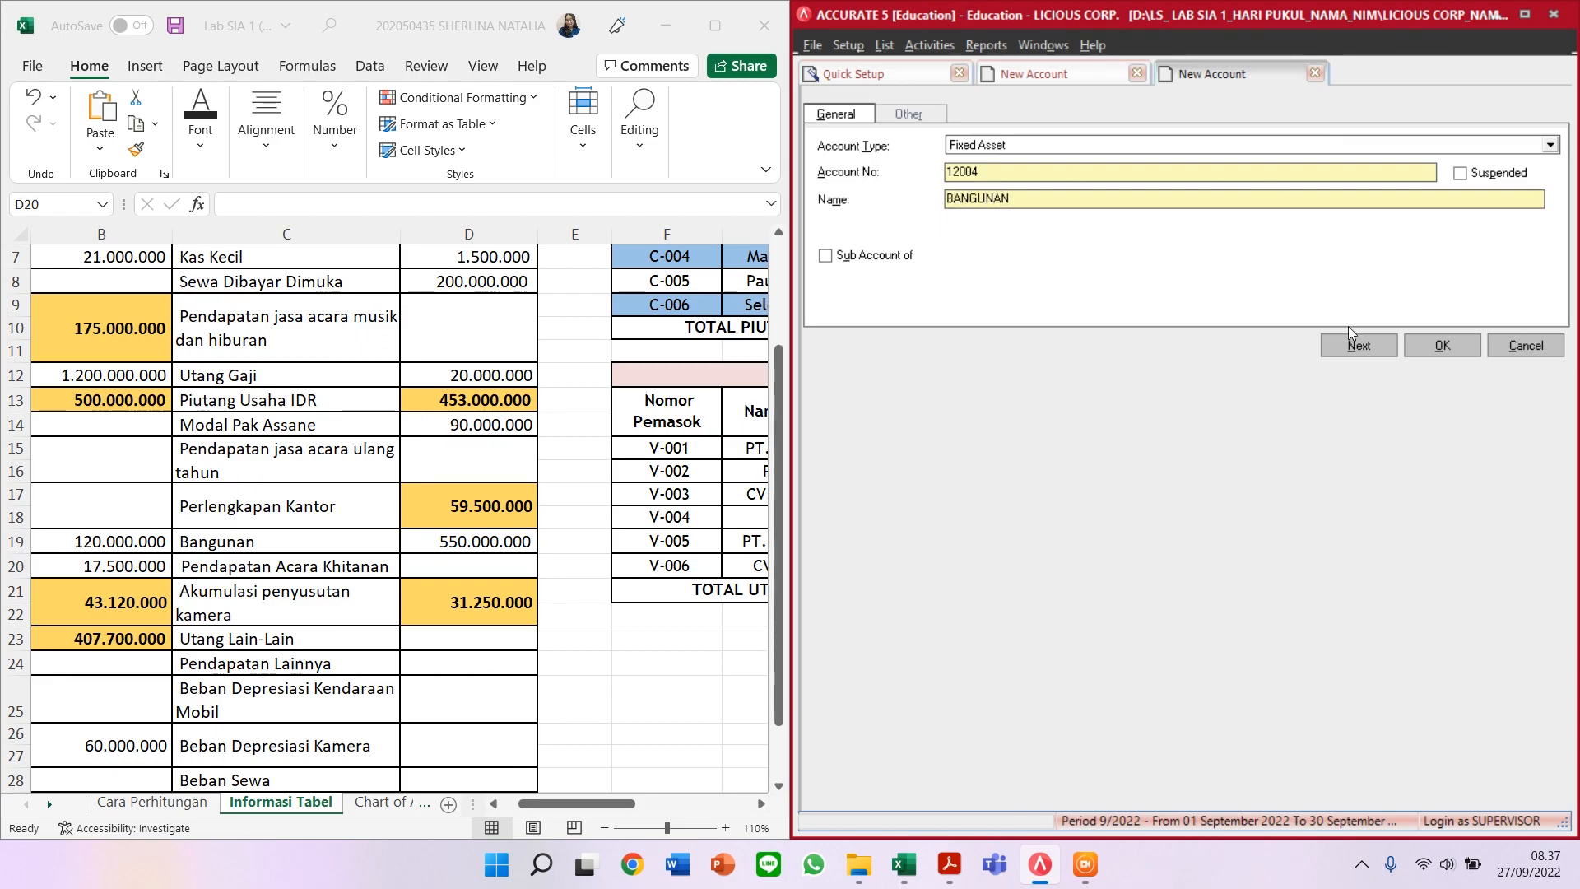
{"action": "left_click", "coordinate": [1368, 347]}
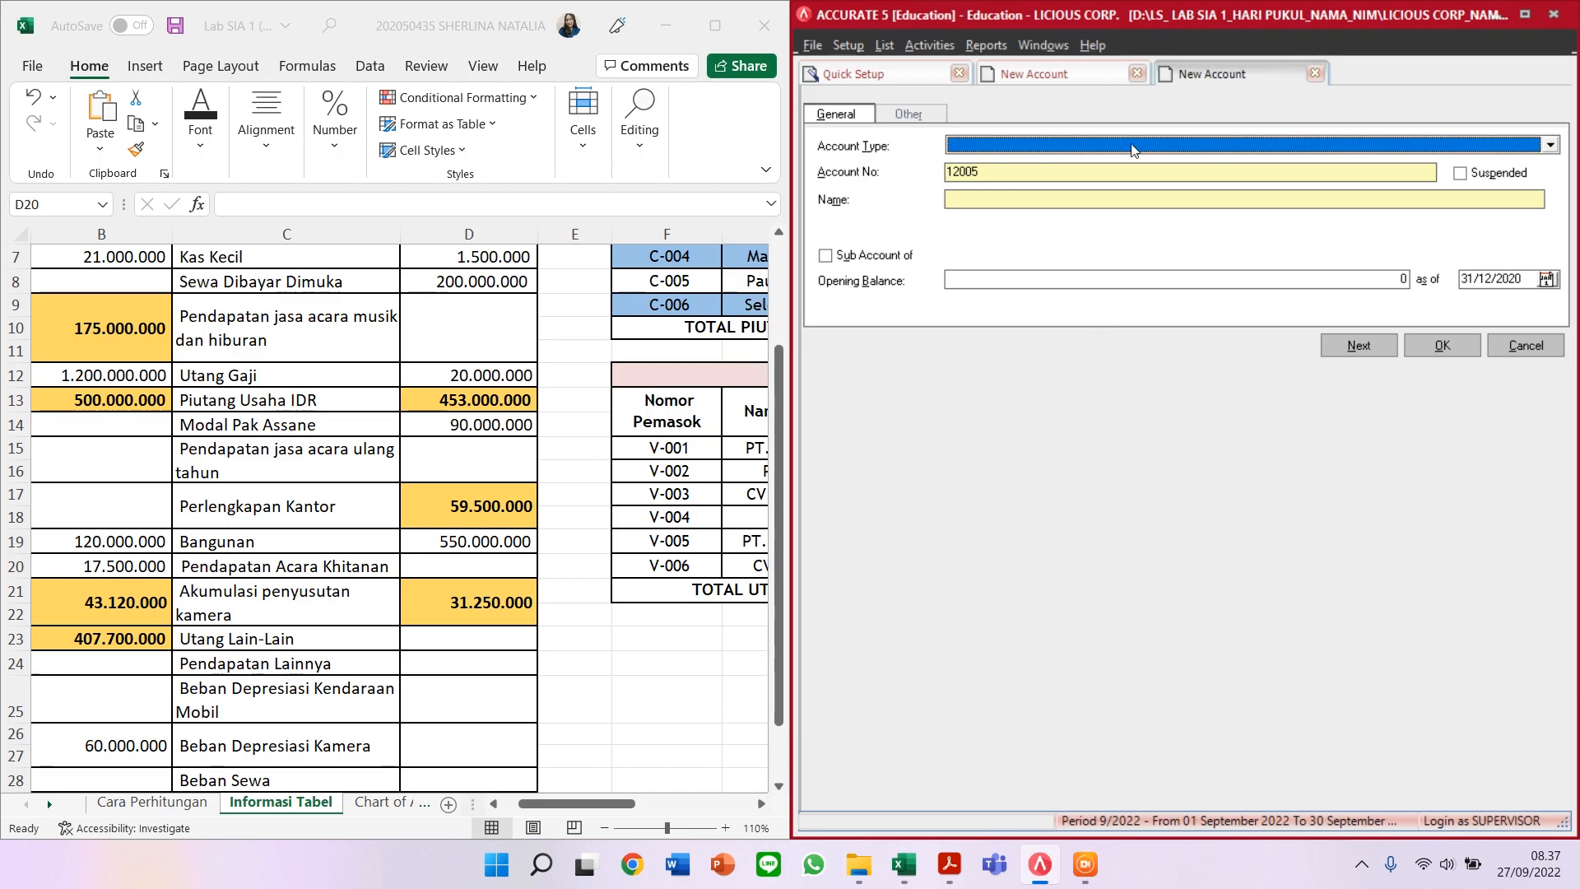
Step: Add Revenue account 44000 PENDAPATAN JASA ACARA KHITANAN
{"action": "type", "text": "Rev"}
{"action": "key", "text": "Return"}
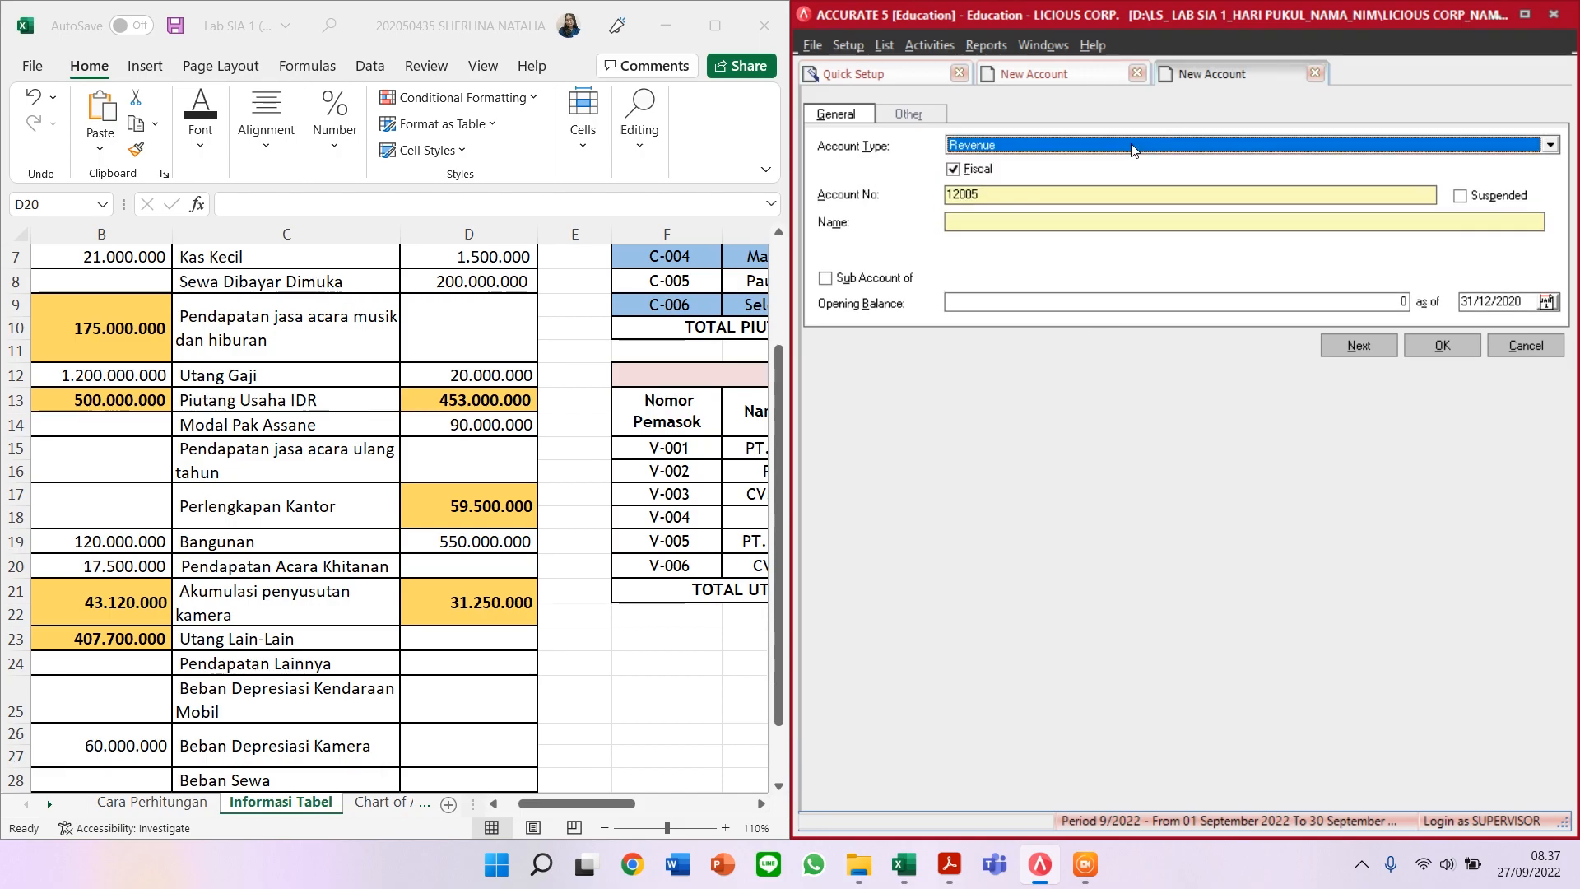
{"action": "key", "text": "Tab"}
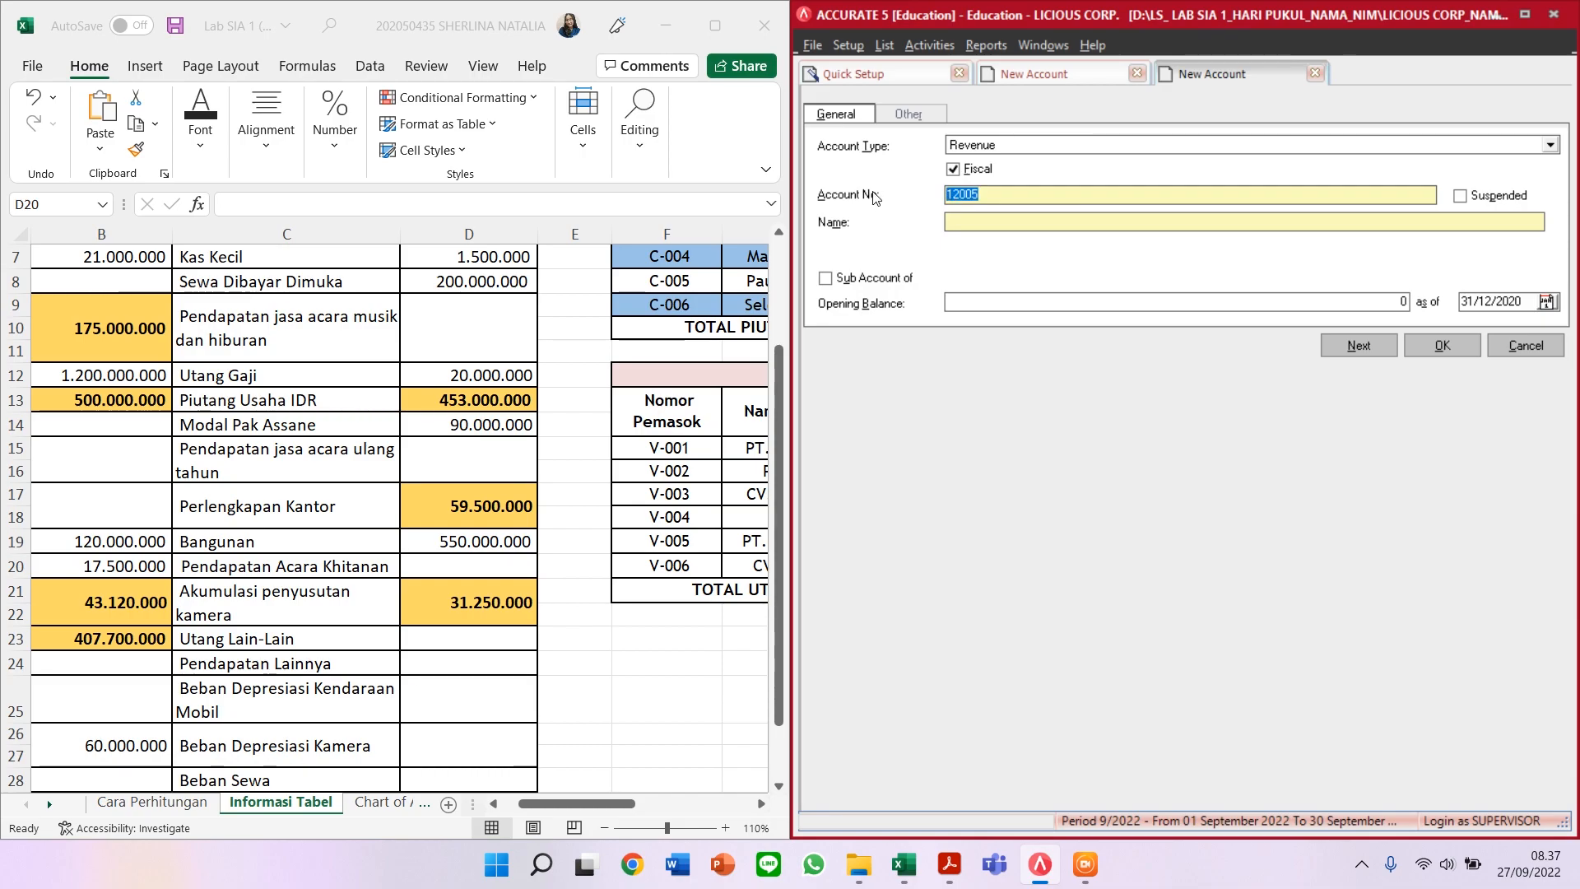
{"action": "type", "text": "44000"}
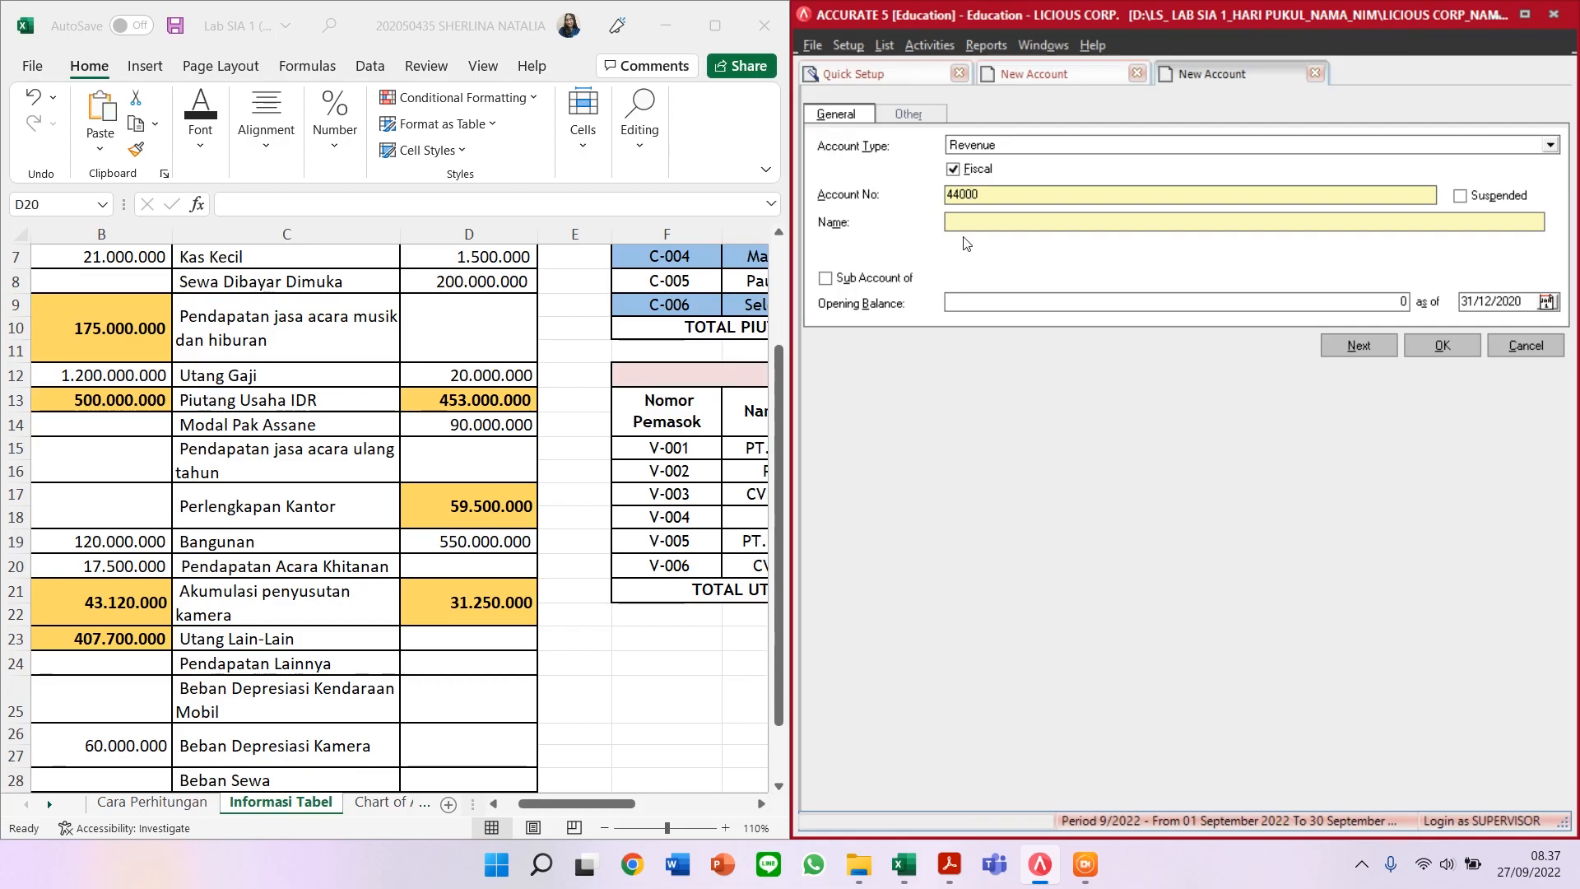
{"action": "left_click", "coordinate": [1009, 221]}
{"action": "type", "text": "PENDAPATAN"}
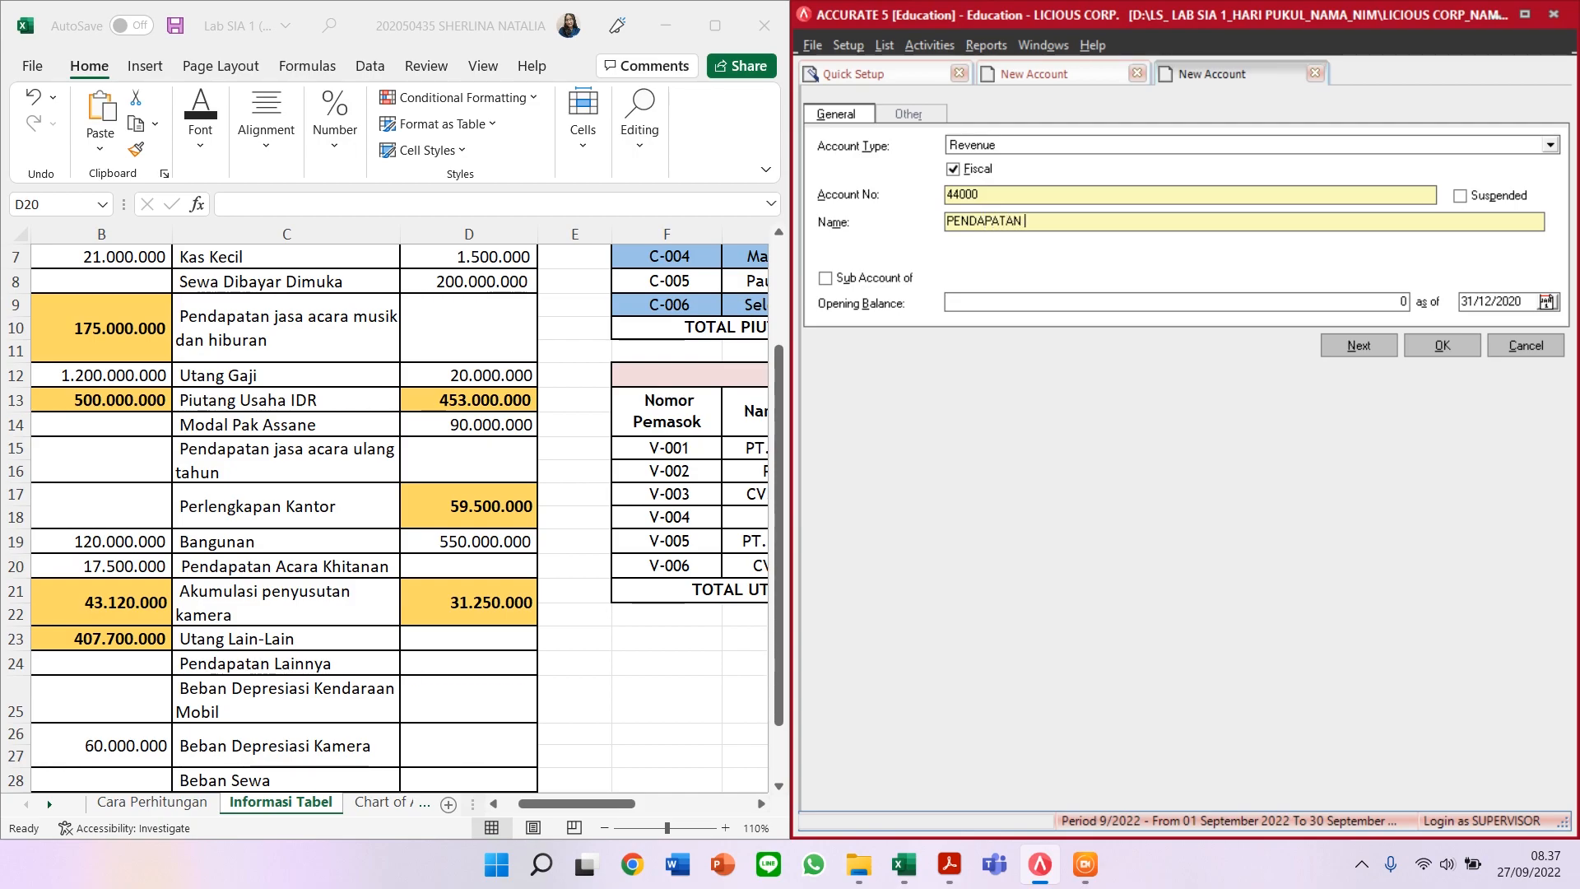
{"action": "type", "text": " JASA ACARA "}
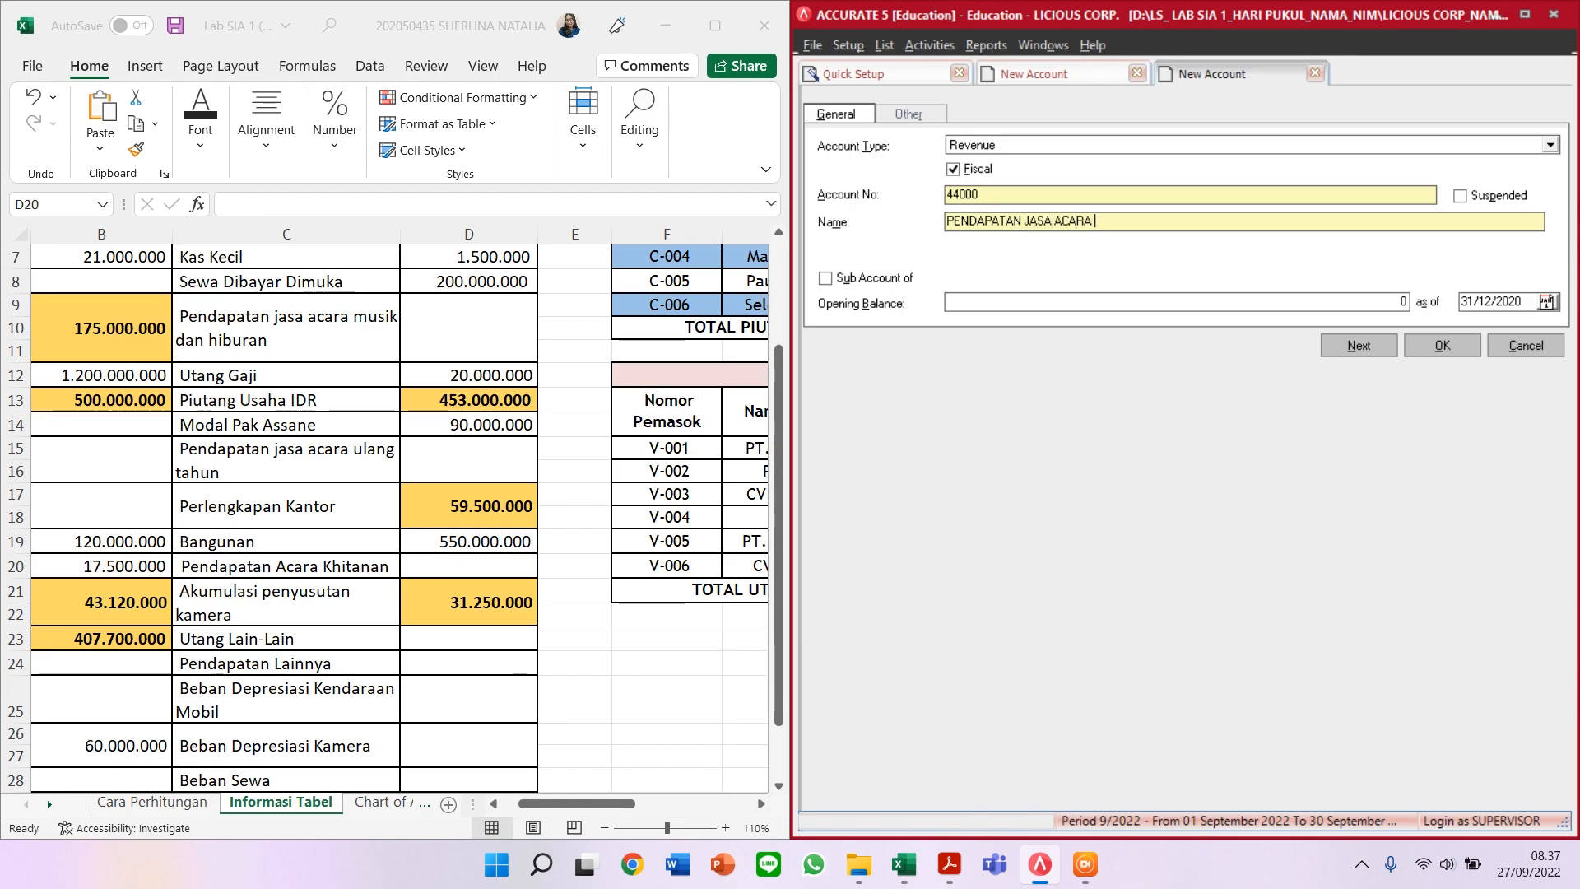
{"action": "type", "text": "KHITANAN"}
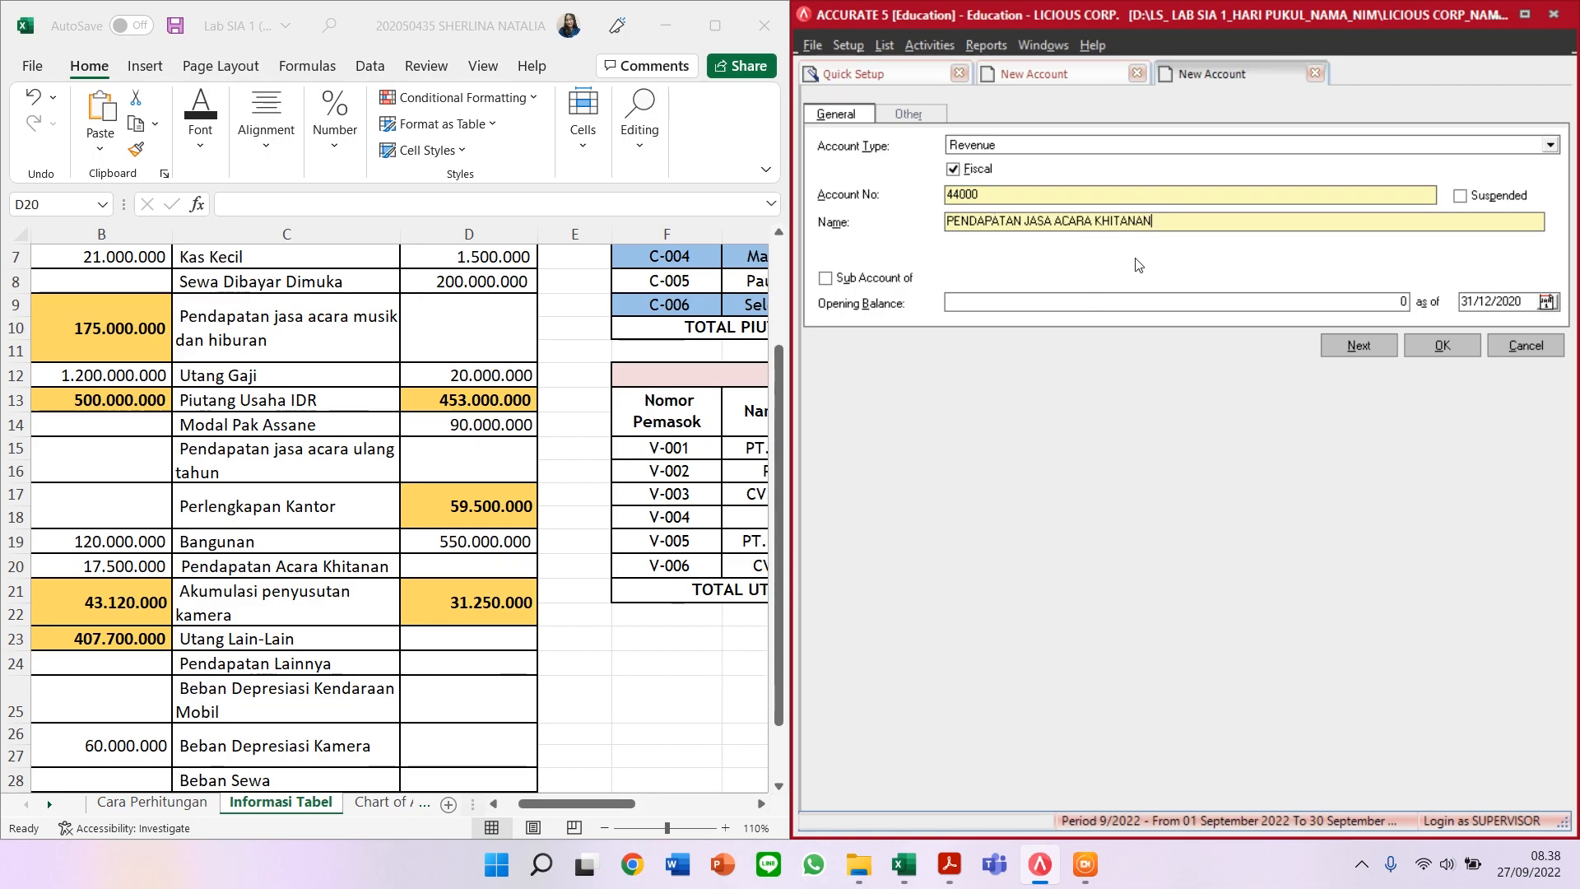
{"action": "left_click", "coordinate": [1071, 302]}
{"action": "left_click", "coordinate": [1360, 349]}
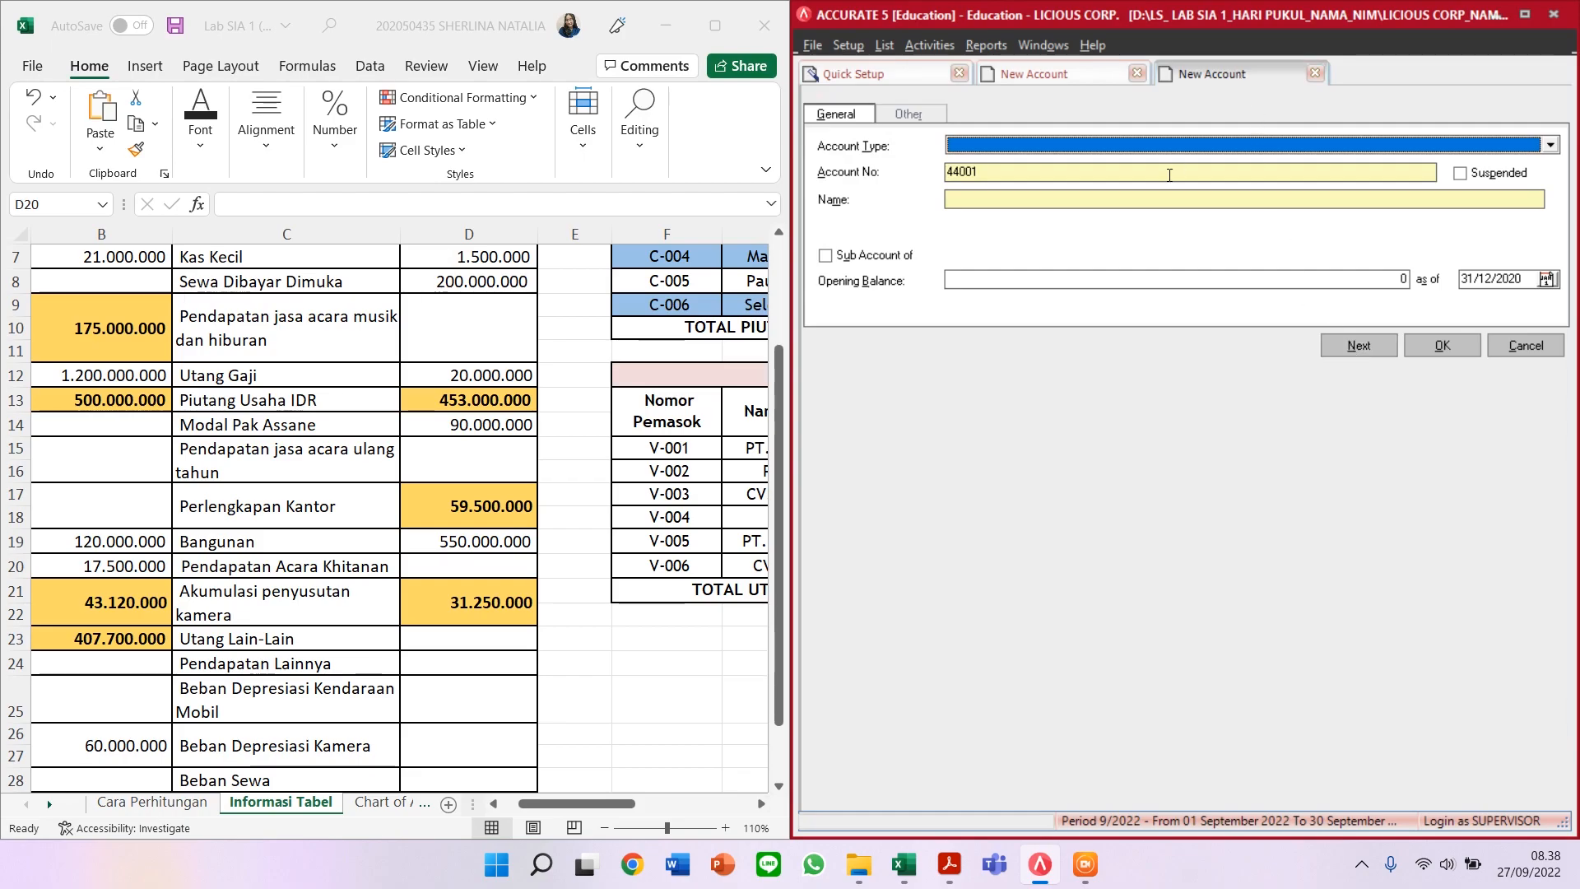
Step: Add Accumulated Depreciation account 13002 ALKUMULASI PENYUSUTAN KAMERA
{"action": "type", "text": "Accum"}
{"action": "key", "text": "Return"}
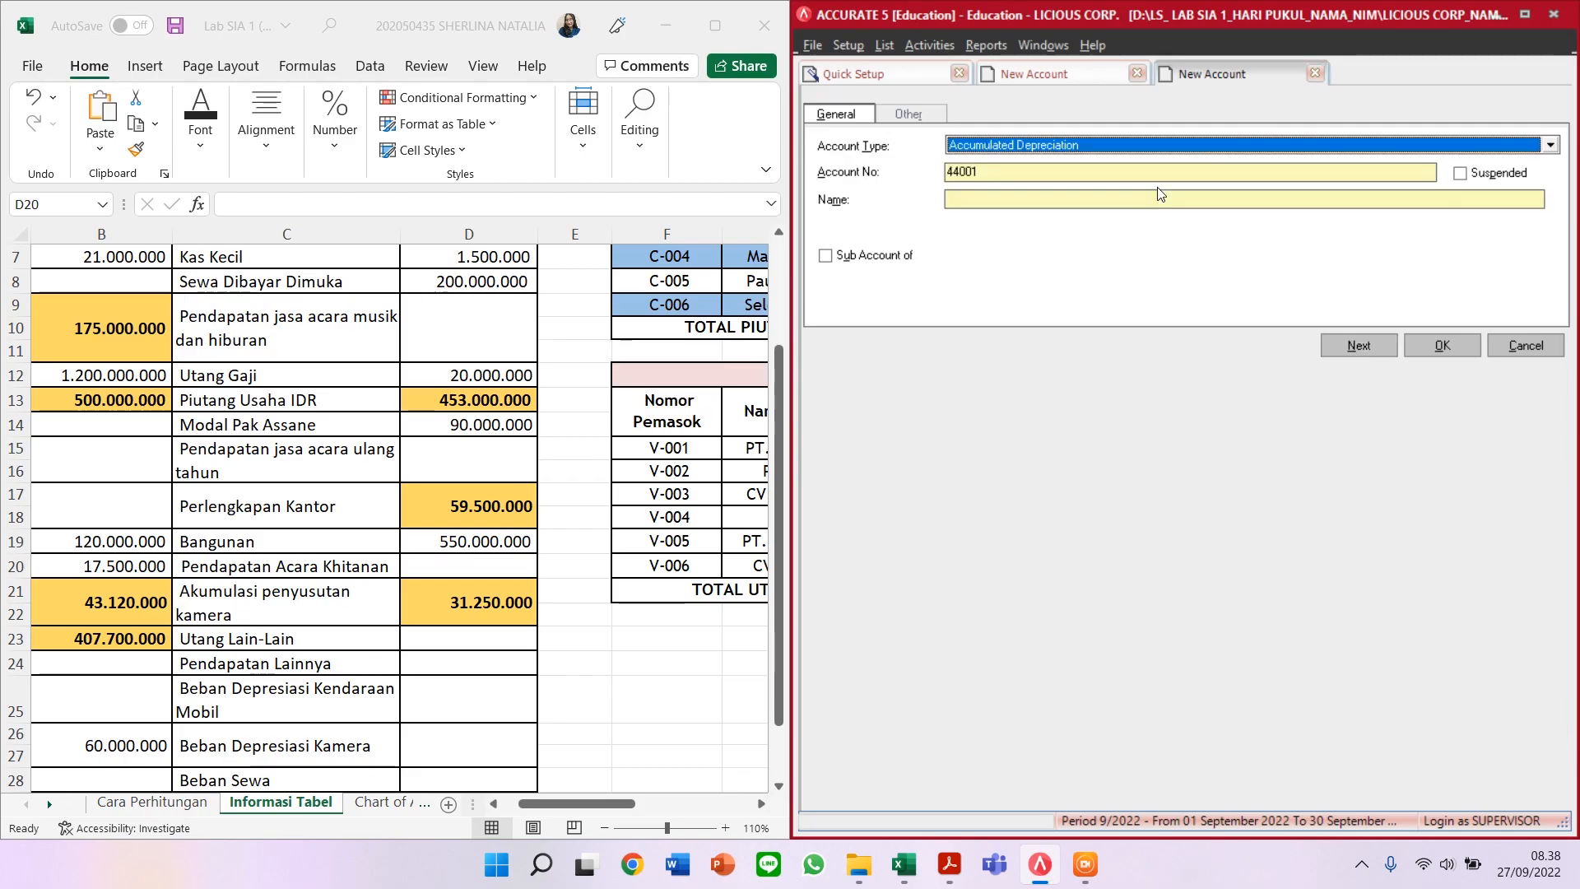
{"action": "key", "text": "Tab"}
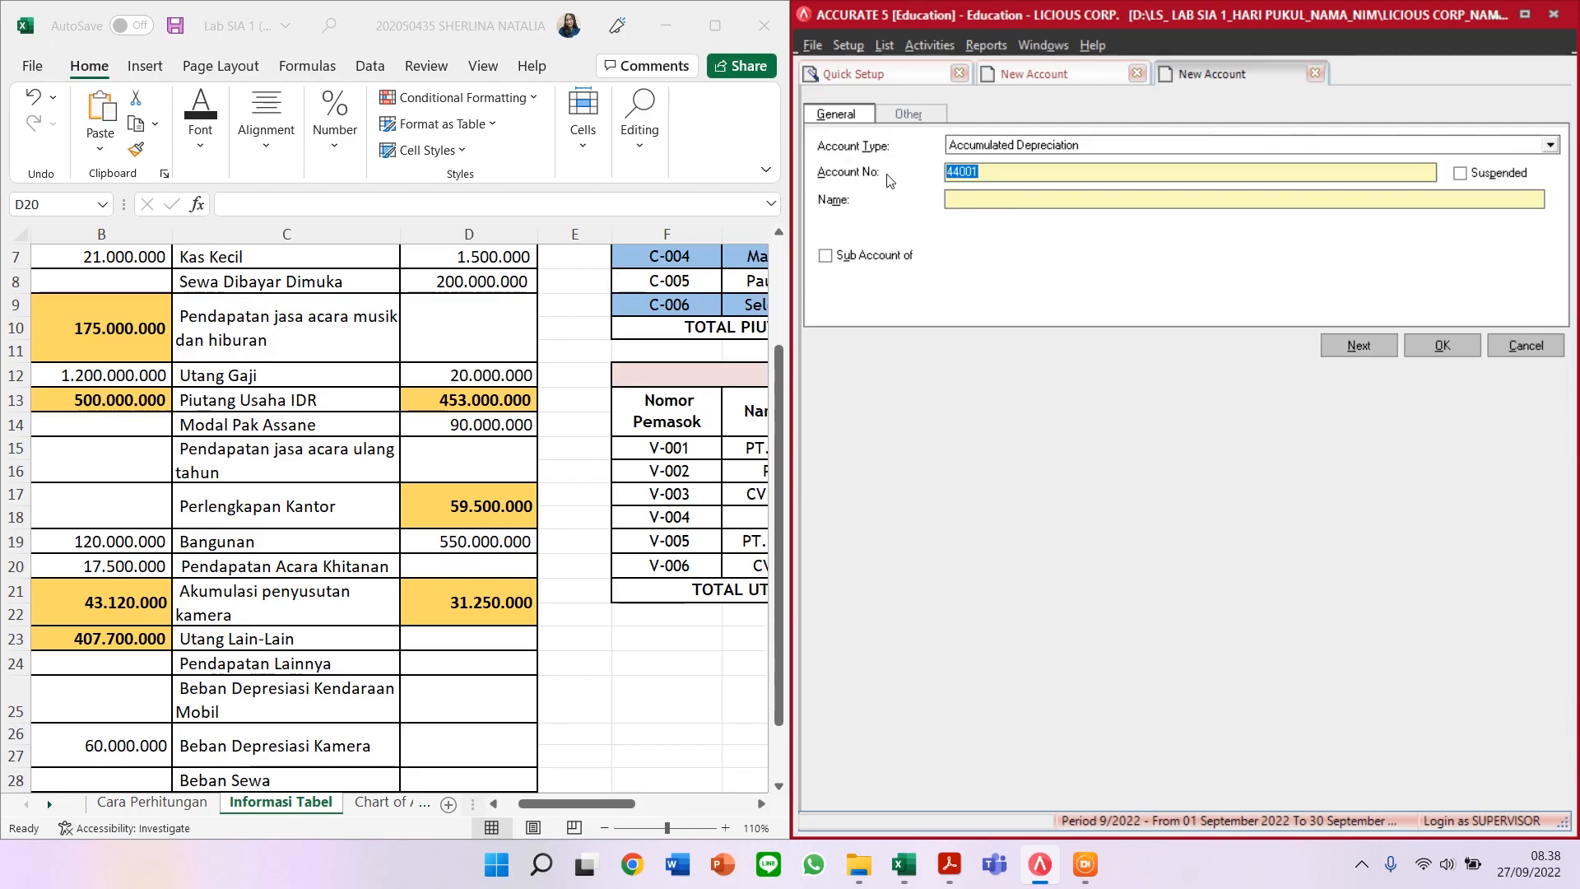
{"action": "type", "text": "13002"}
{"action": "left_click", "coordinate": [952, 198]}
{"action": "type", "text": "AL"}
{"action": "type", "text": "KU"}
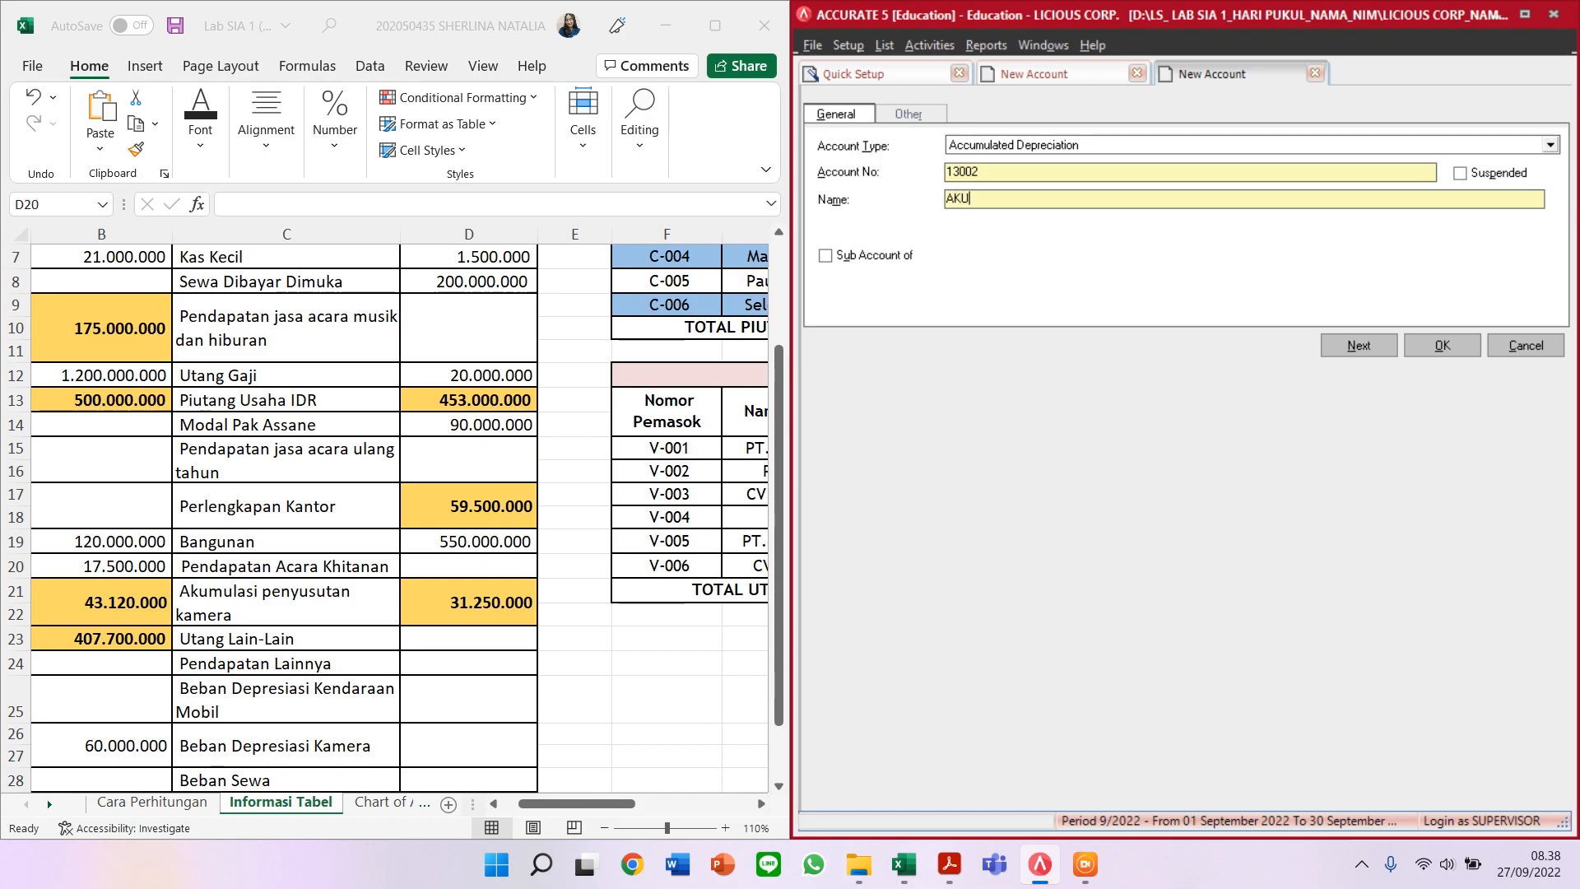
{"action": "type", "text": "MULASI PENYUSU"}
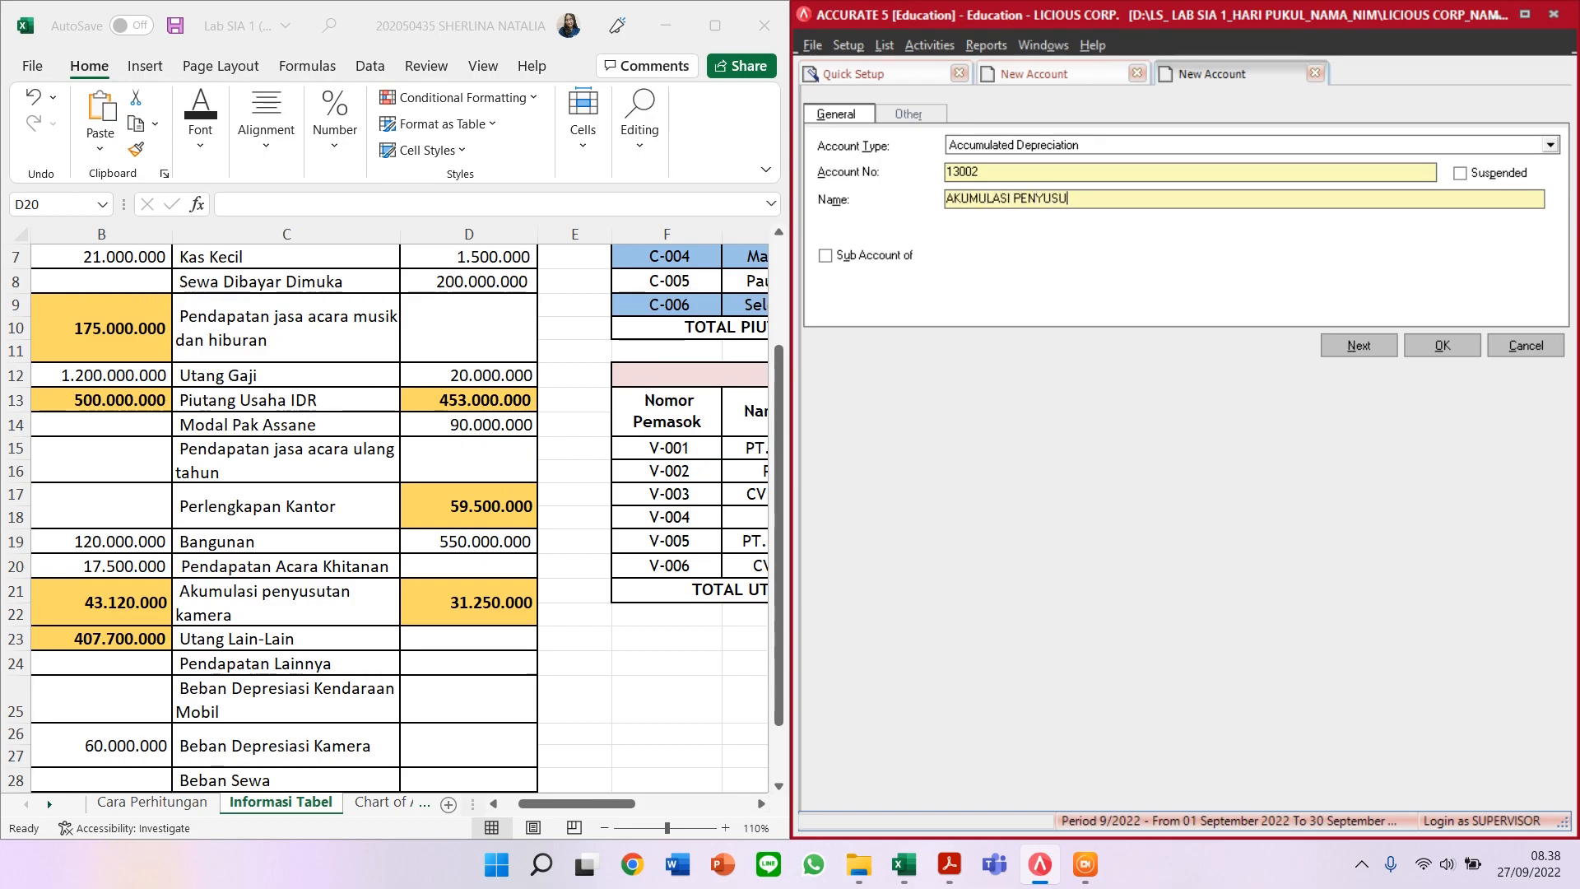
{"action": "type", "text": "TAN KAMERA"}
{"action": "left_click", "coordinate": [1326, 348]}
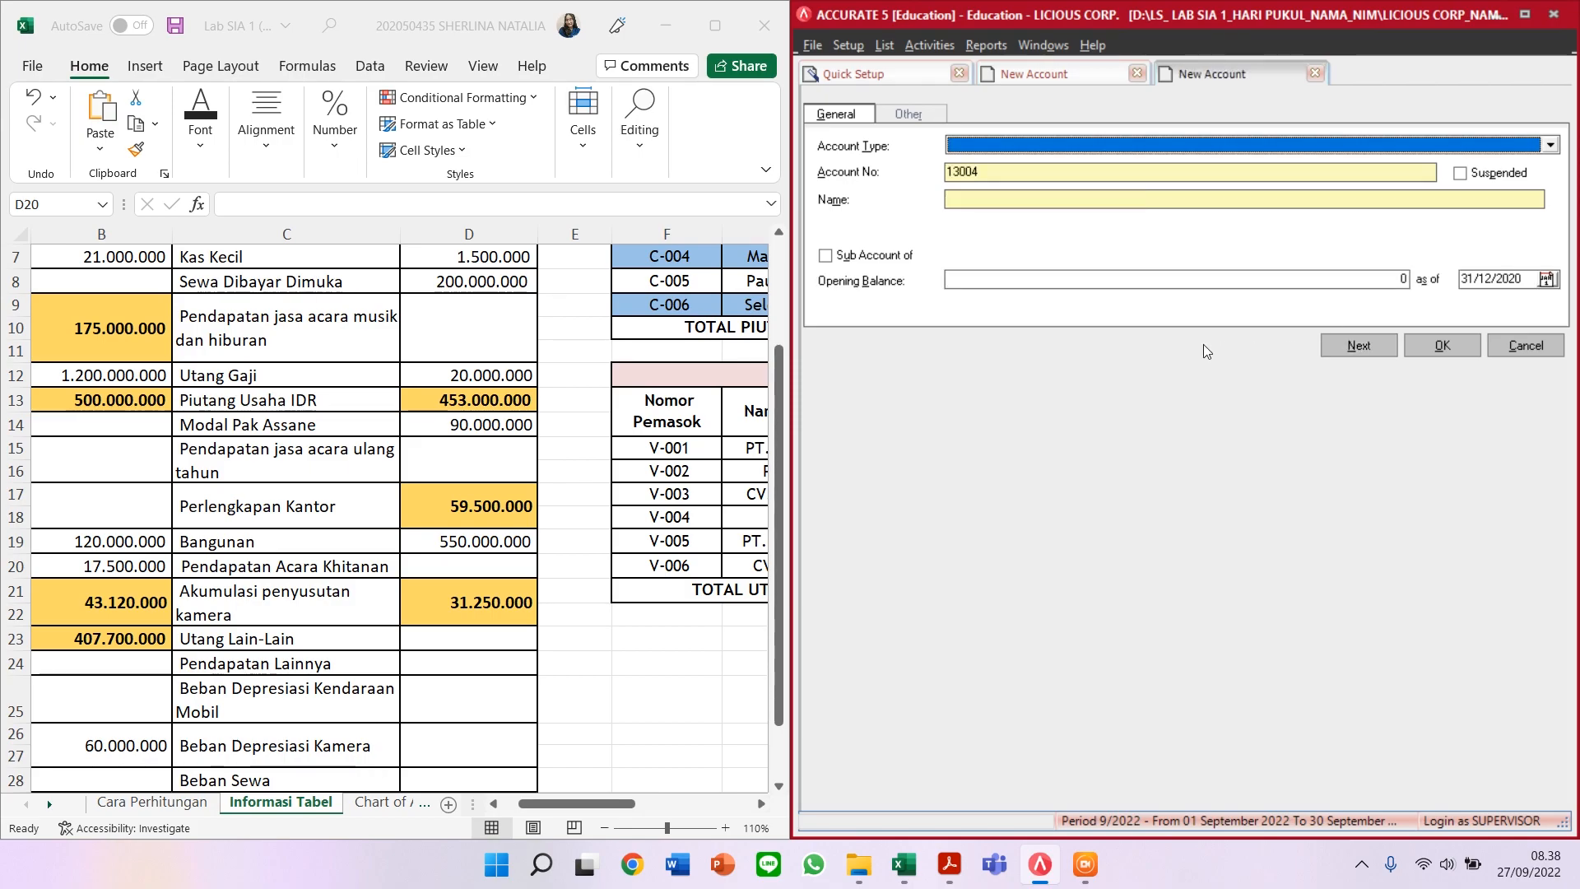
Step: Add Other Current Liability account 21302 UTANG LAIN - LAIN
{"action": "scroll", "coordinate": [277, 605], "scroll_direction": "down", "scroll_amount": 1}
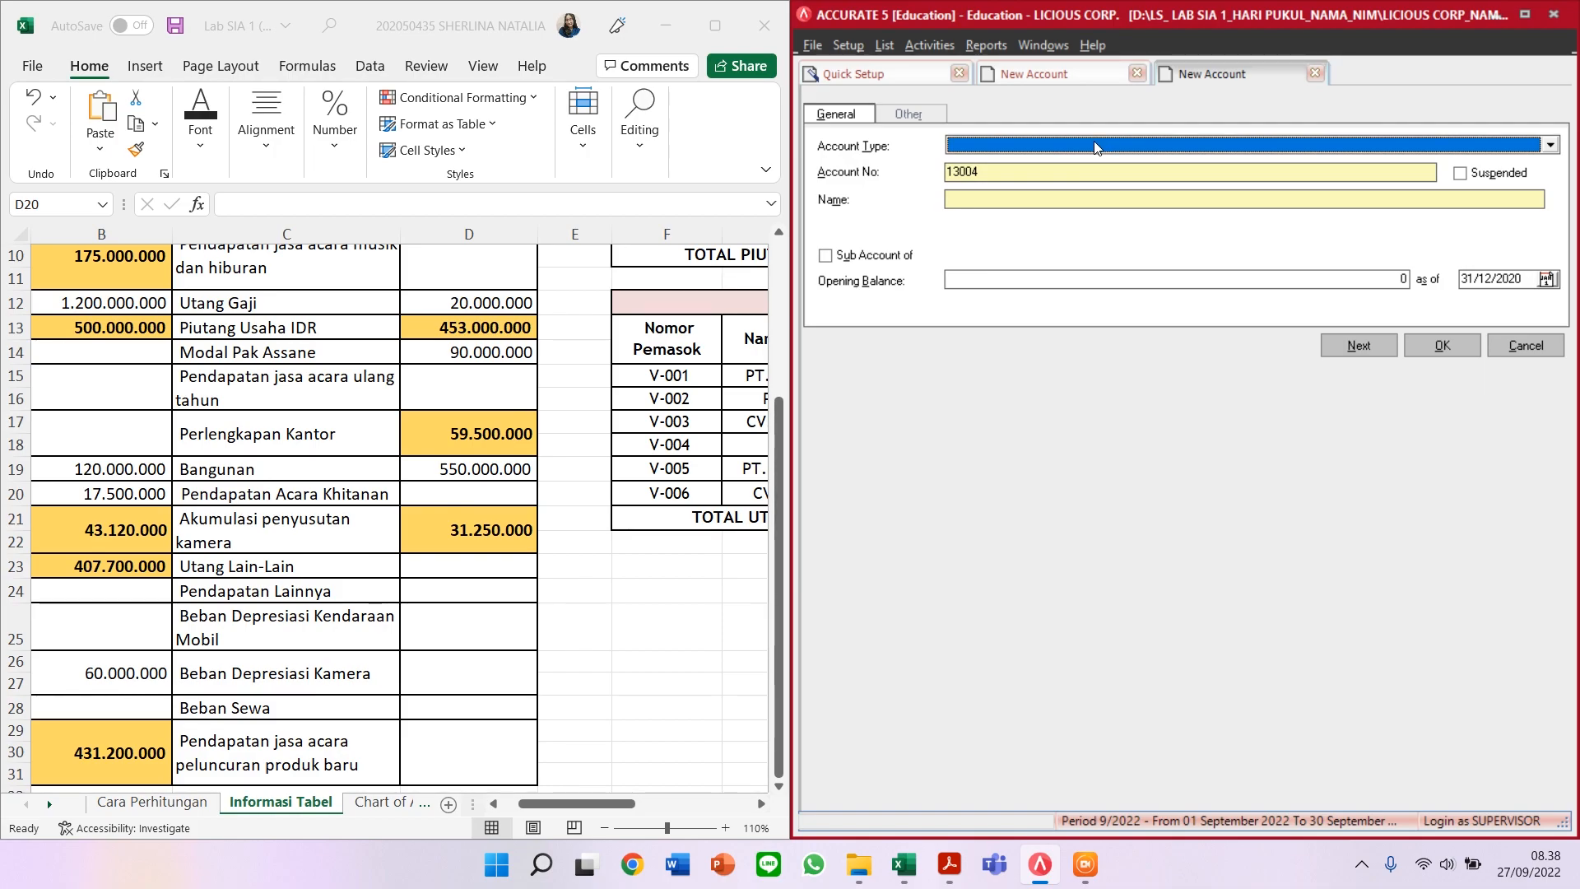
{"action": "type", "text": "Other"}
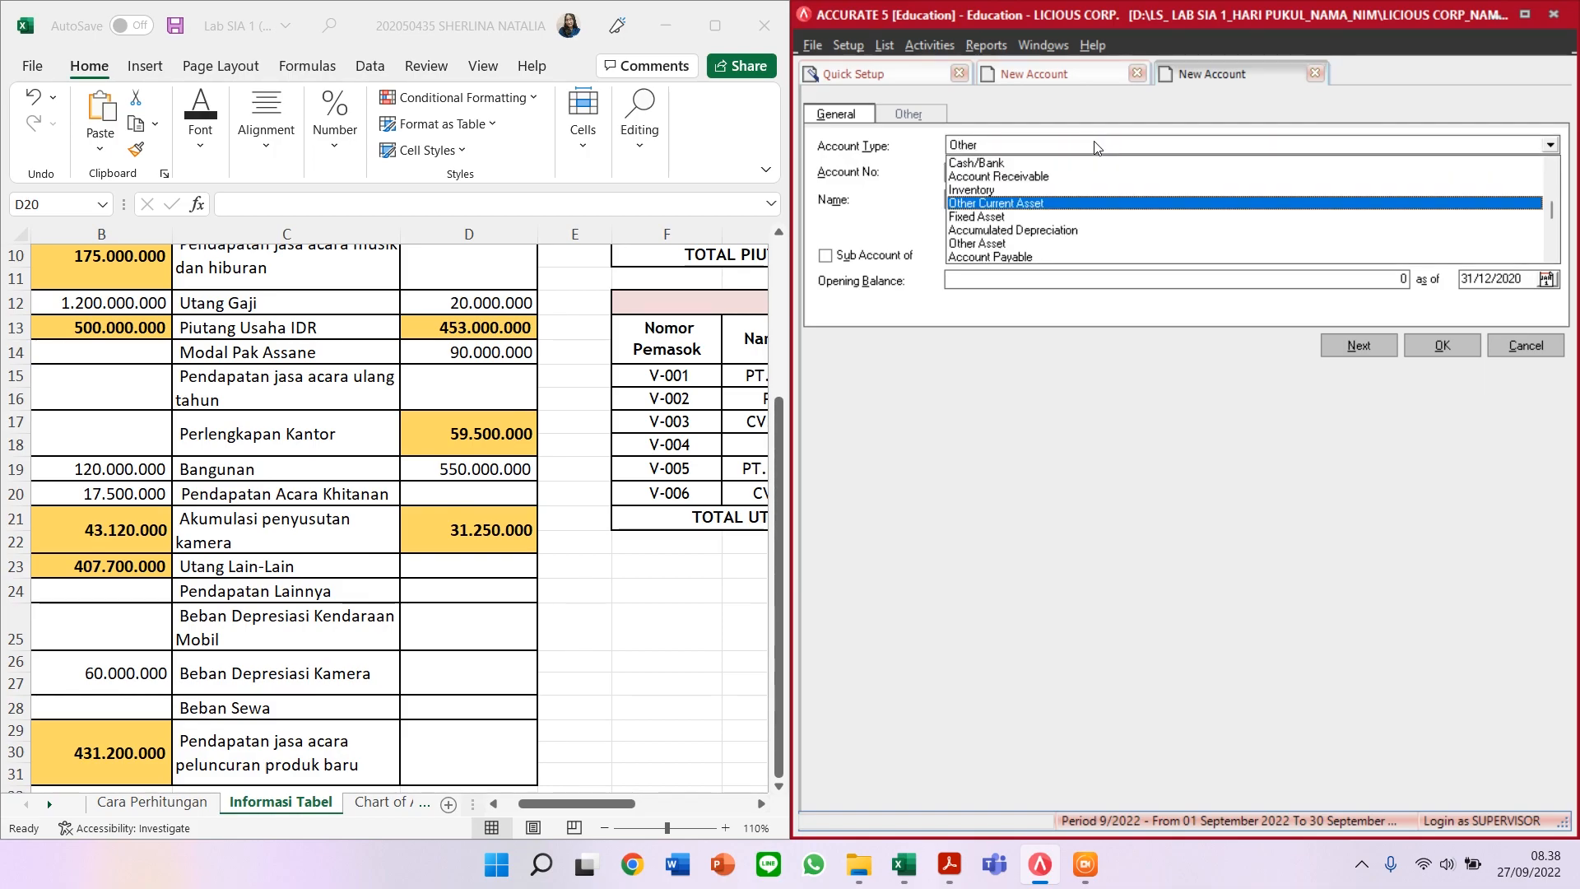
{"action": "left_click", "coordinate": [1547, 217]}
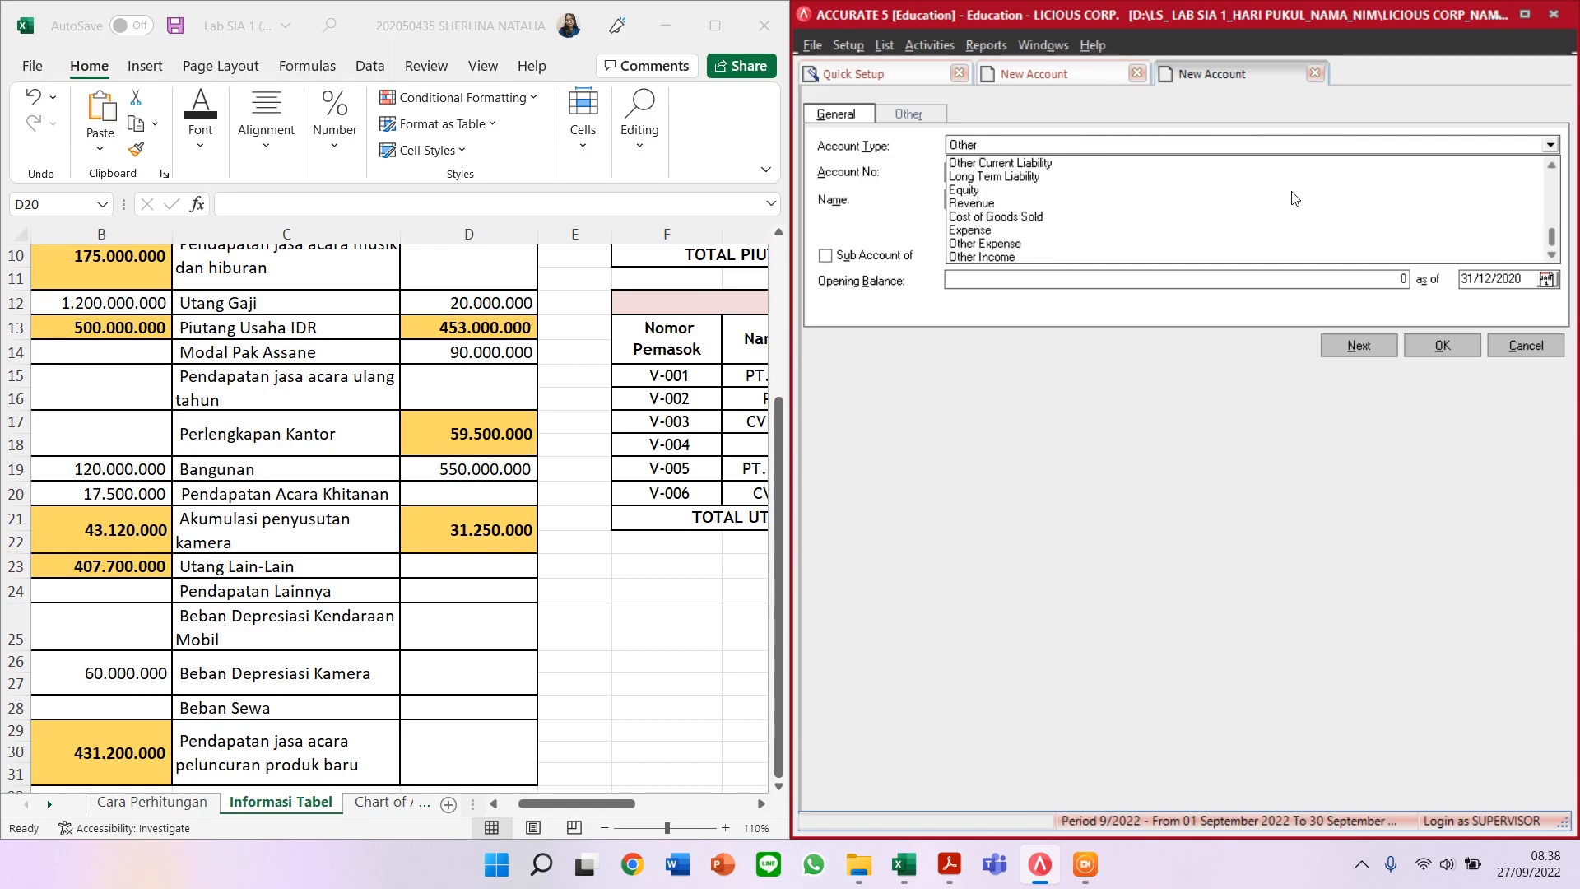
{"action": "left_click", "coordinate": [1121, 162]}
{"action": "key", "text": "Tab"}
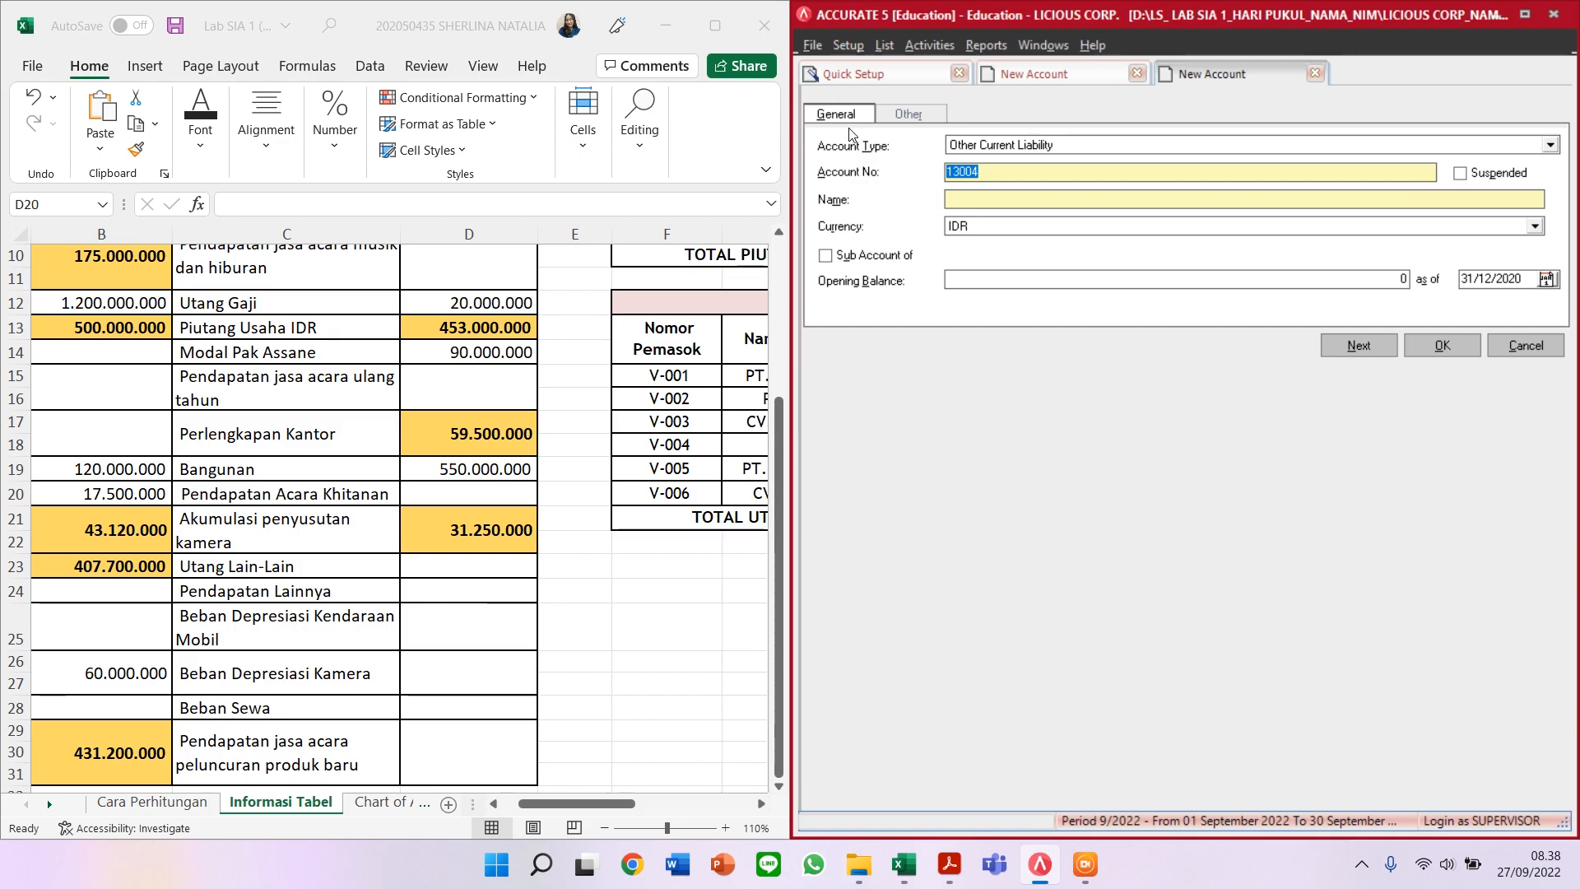
{"action": "type", "text": "21302"}
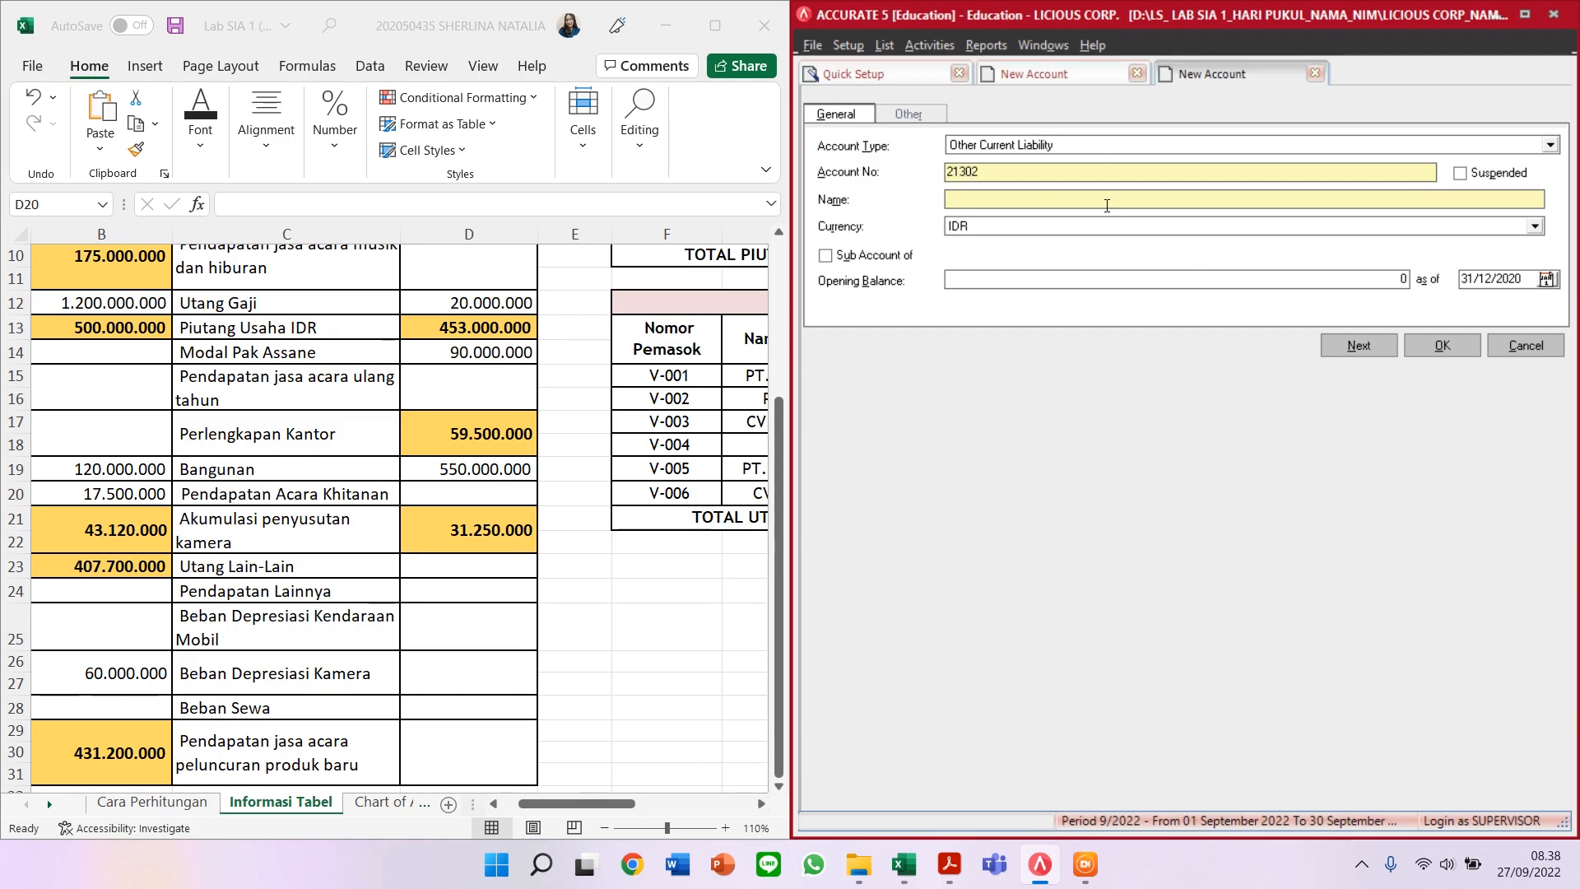
{"action": "type", "text": "UTANG LAIN LAIN"}
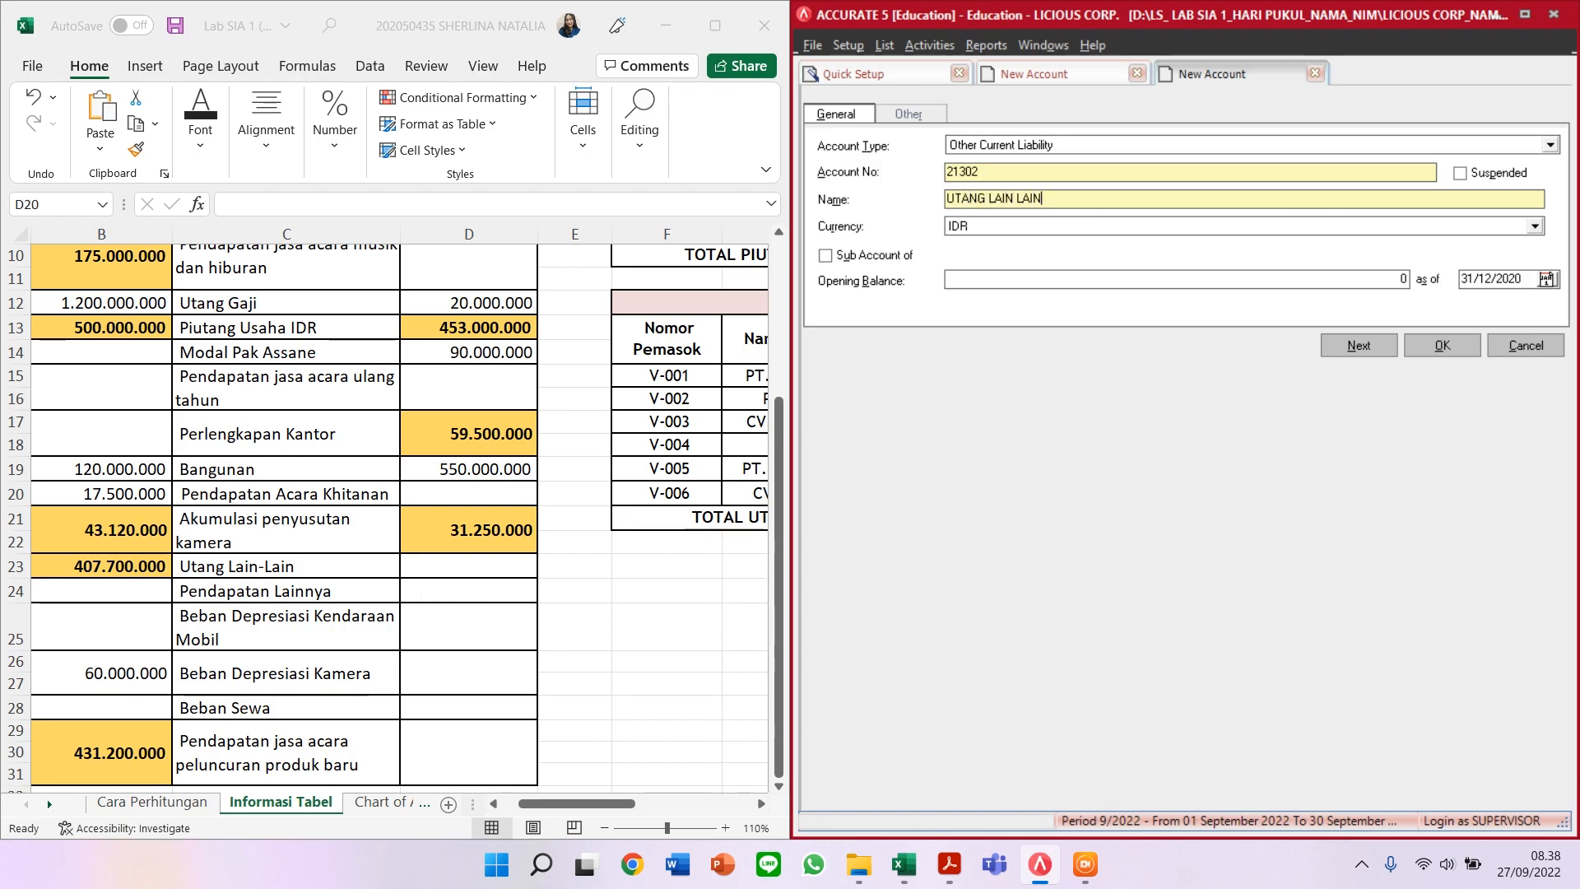
{"action": "type", "text": "-"}
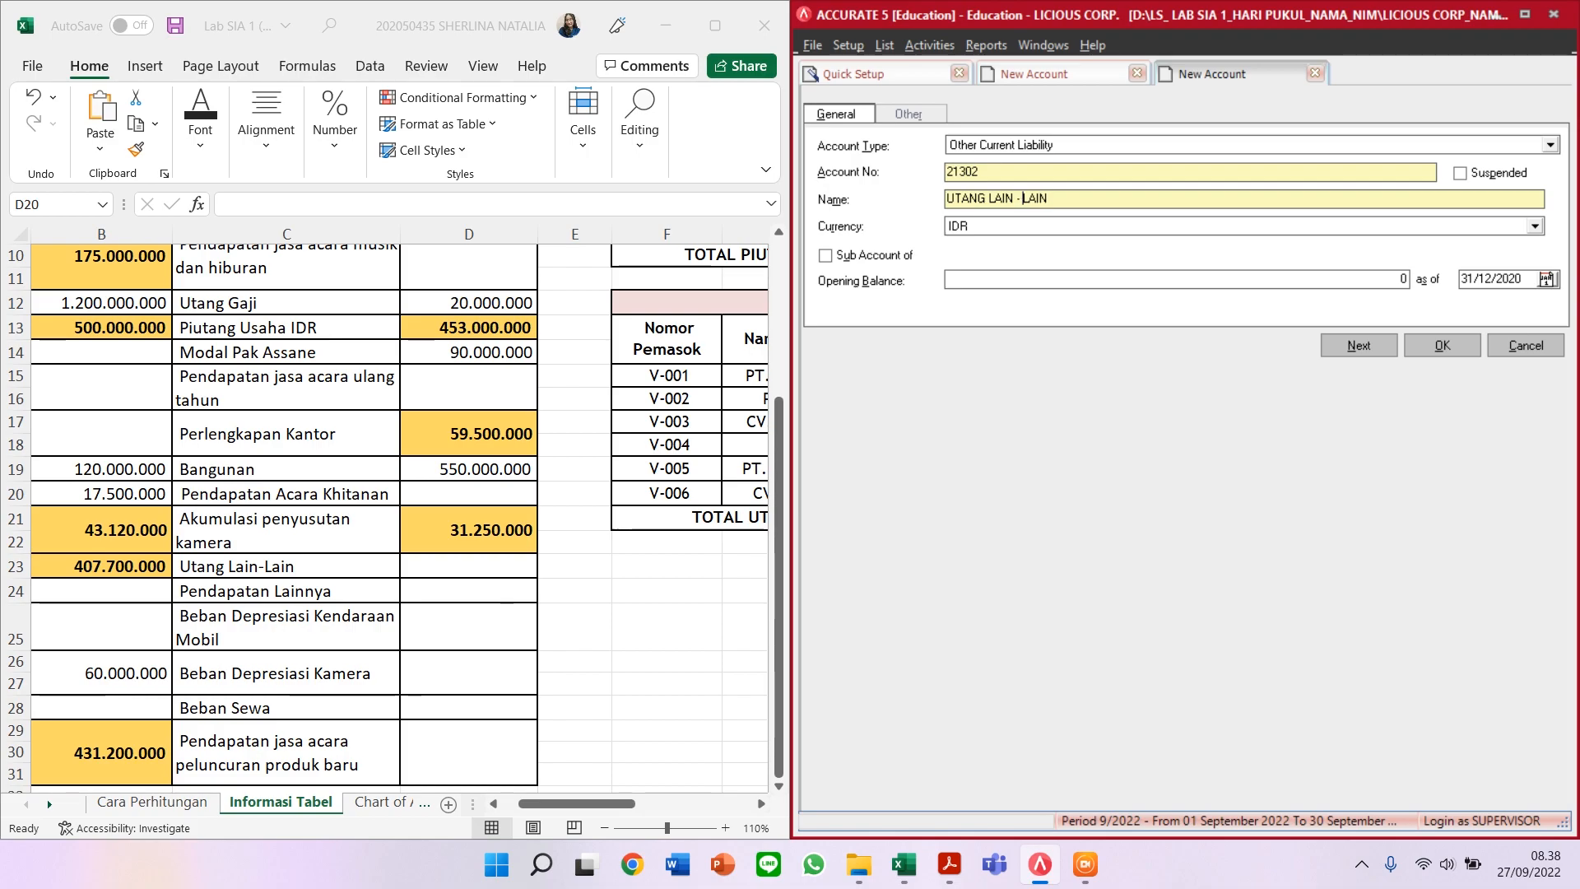
{"action": "left_click", "coordinate": [1172, 281]}
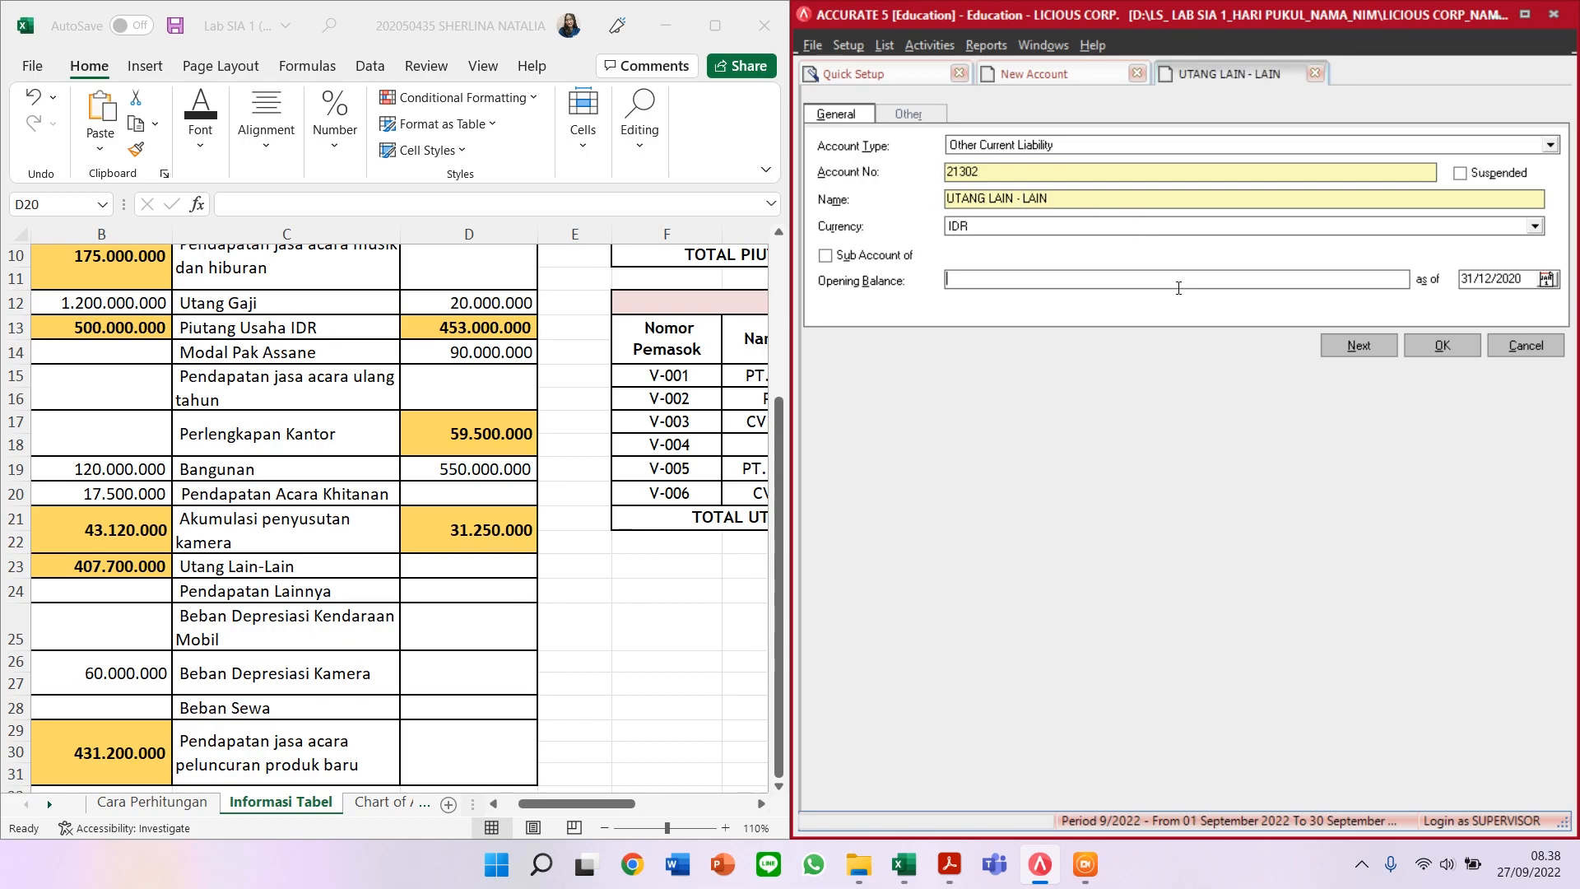
{"action": "left_click", "coordinate": [1358, 345]}
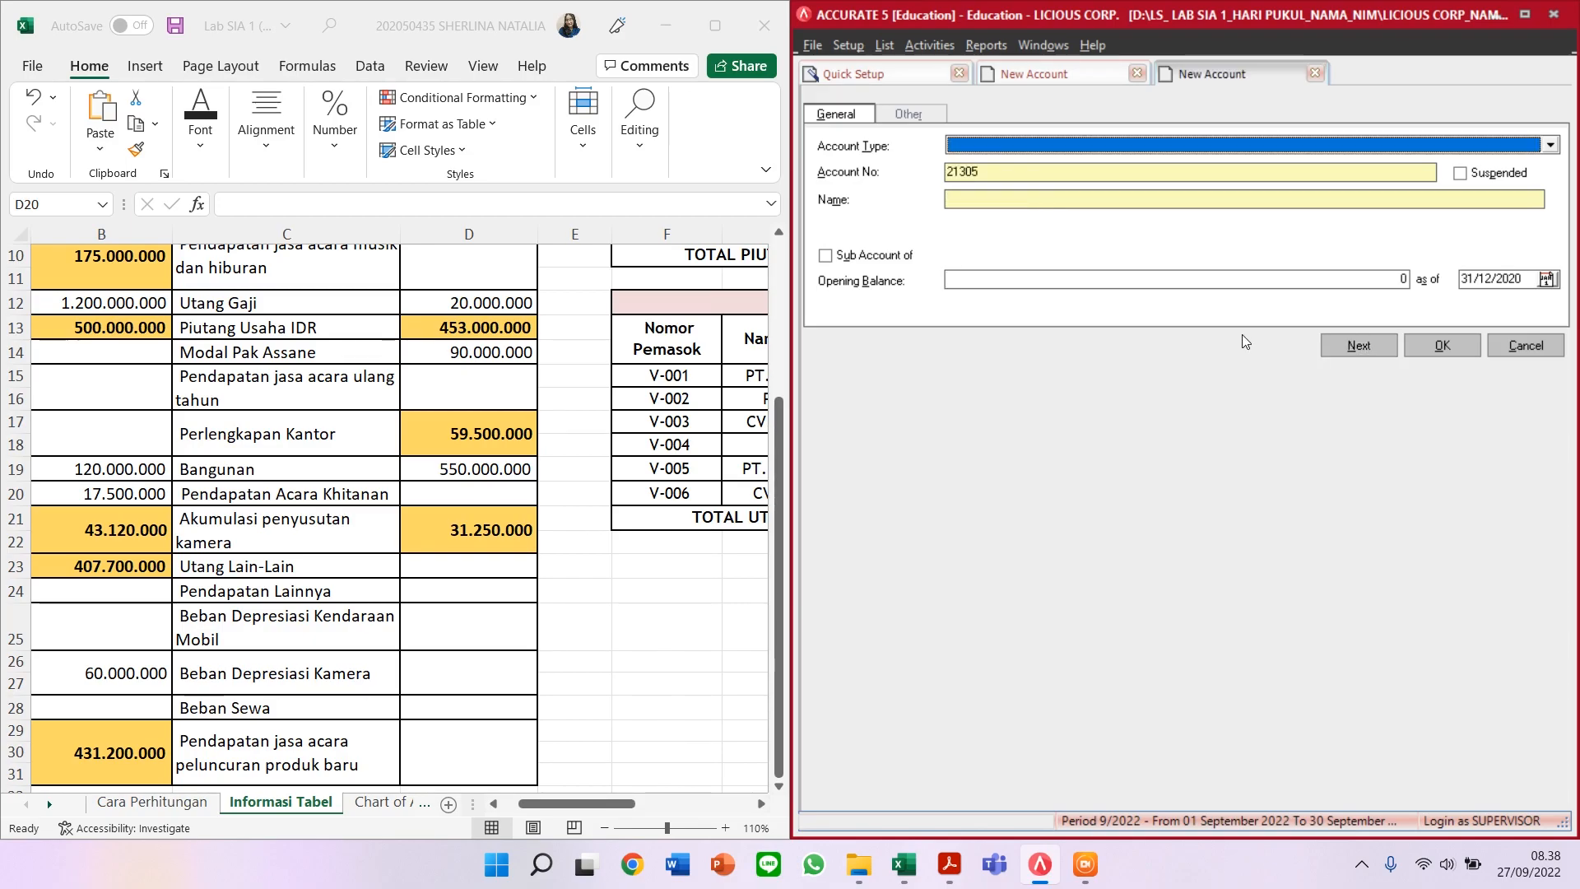
Step: Add Other Income account 80002 PENDAPATAN LAINNYA
{"action": "scroll", "coordinate": [540, 702], "scroll_direction": "down", "scroll_amount": 2}
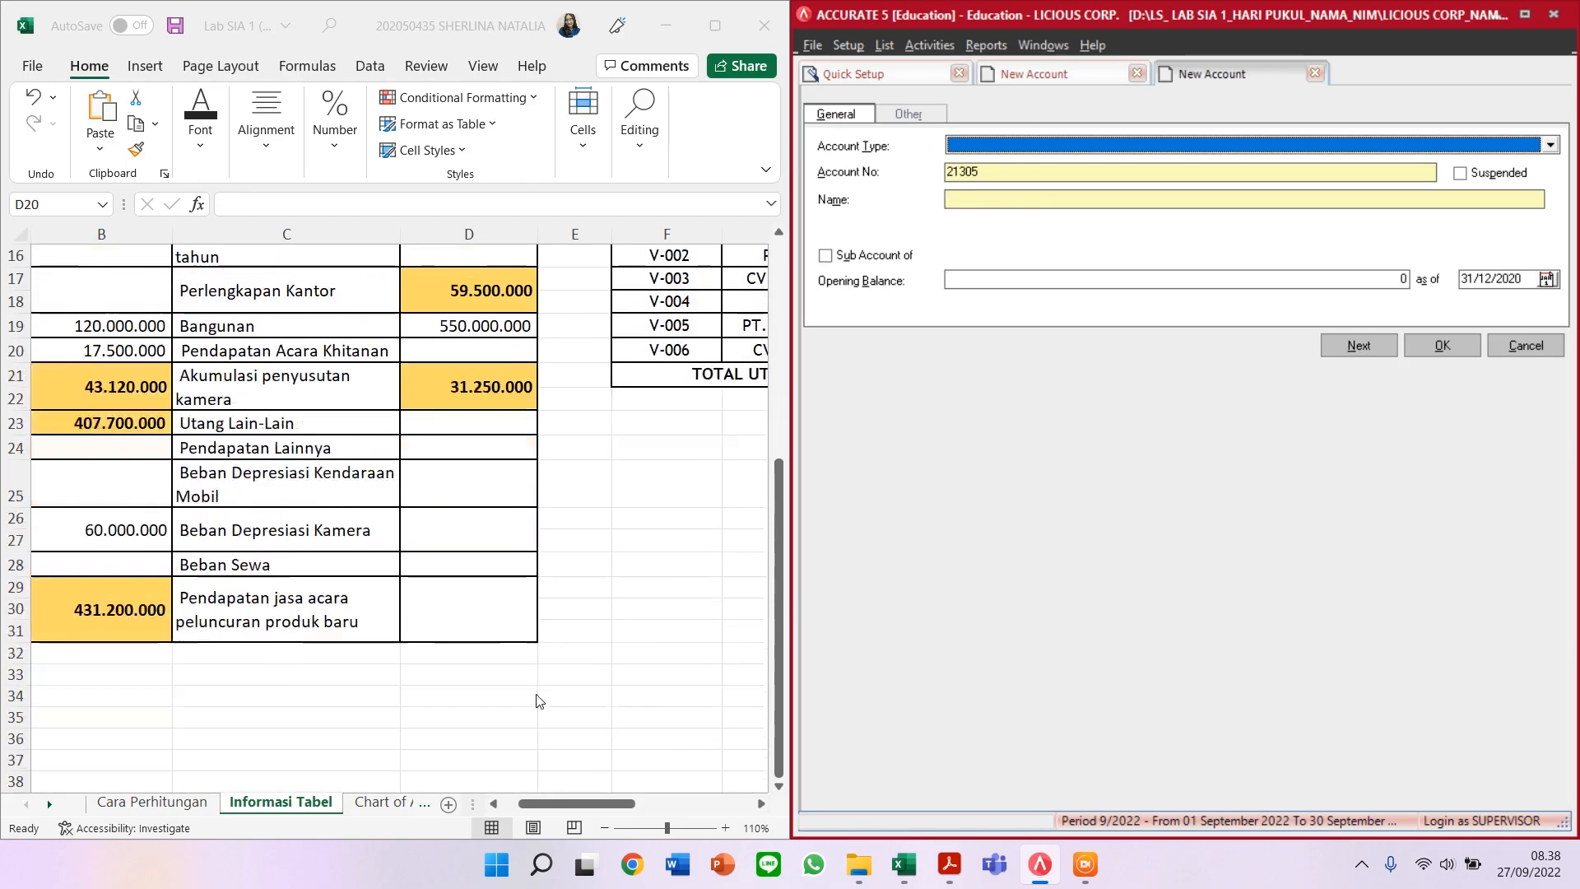
{"action": "left_click", "coordinate": [1061, 145]}
{"action": "type", "text": "O"}
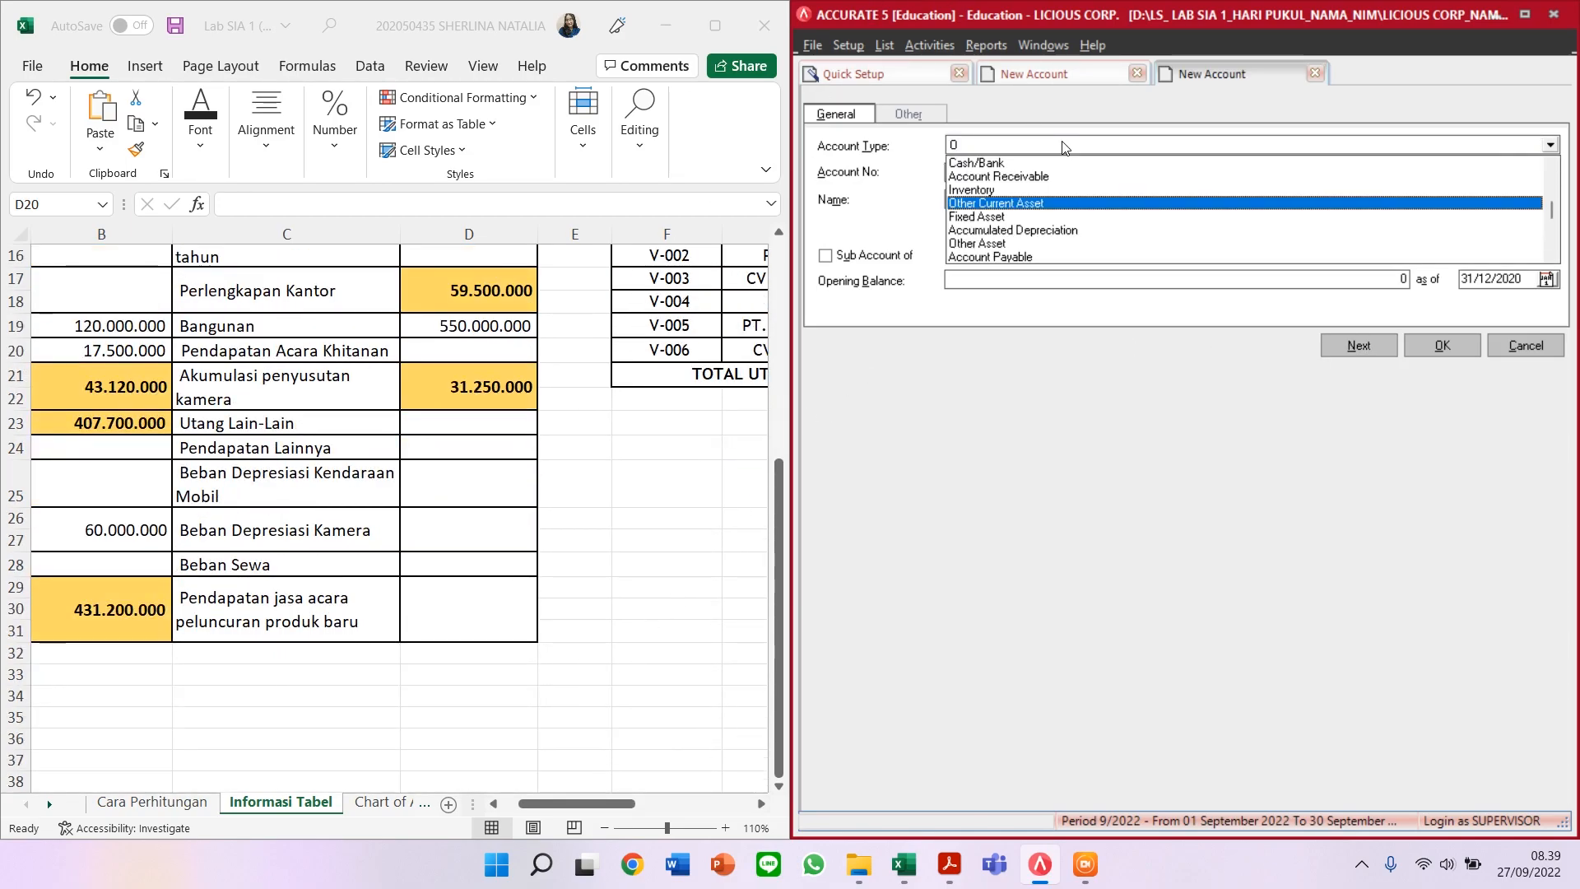
{"action": "type", "text": "ther In"}
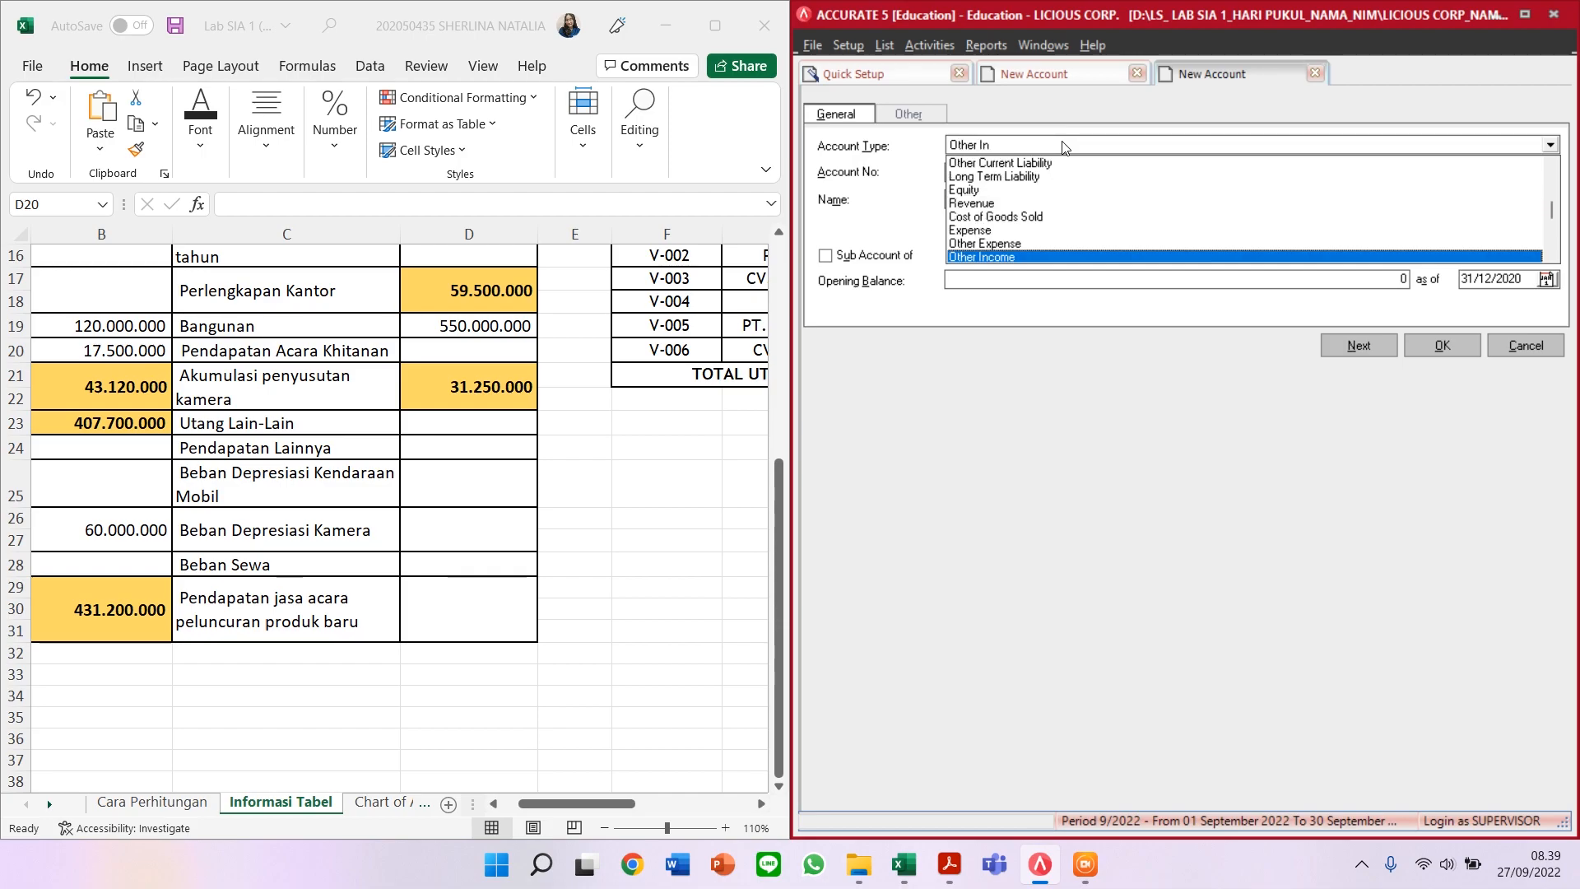
{"action": "key", "text": "Return"}
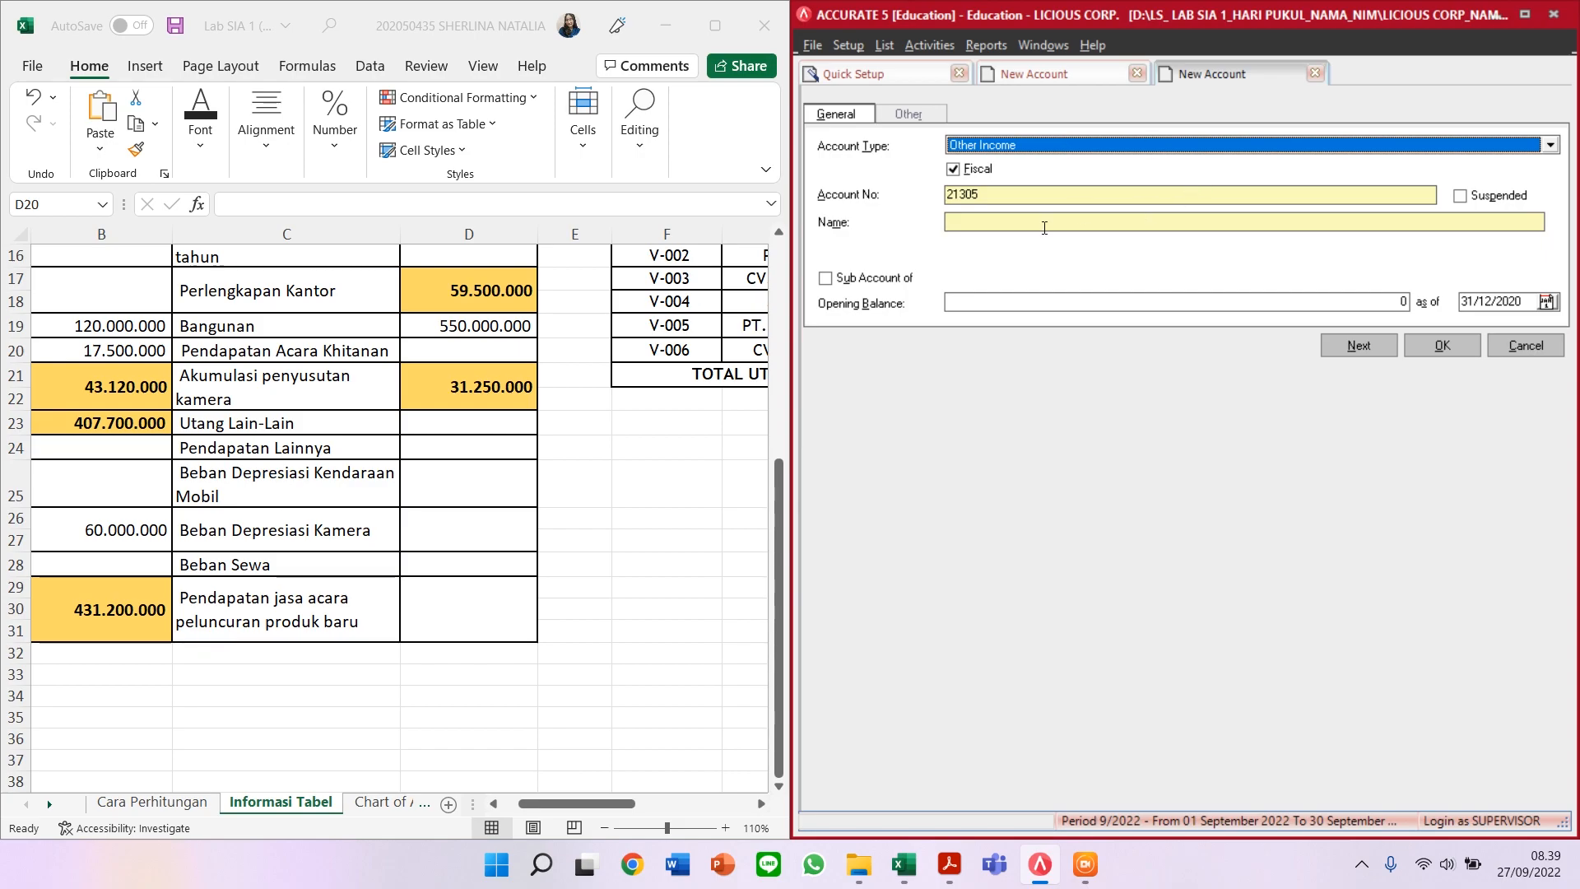
{"action": "key", "text": "Tab"}
{"action": "type", "text": "80002"}
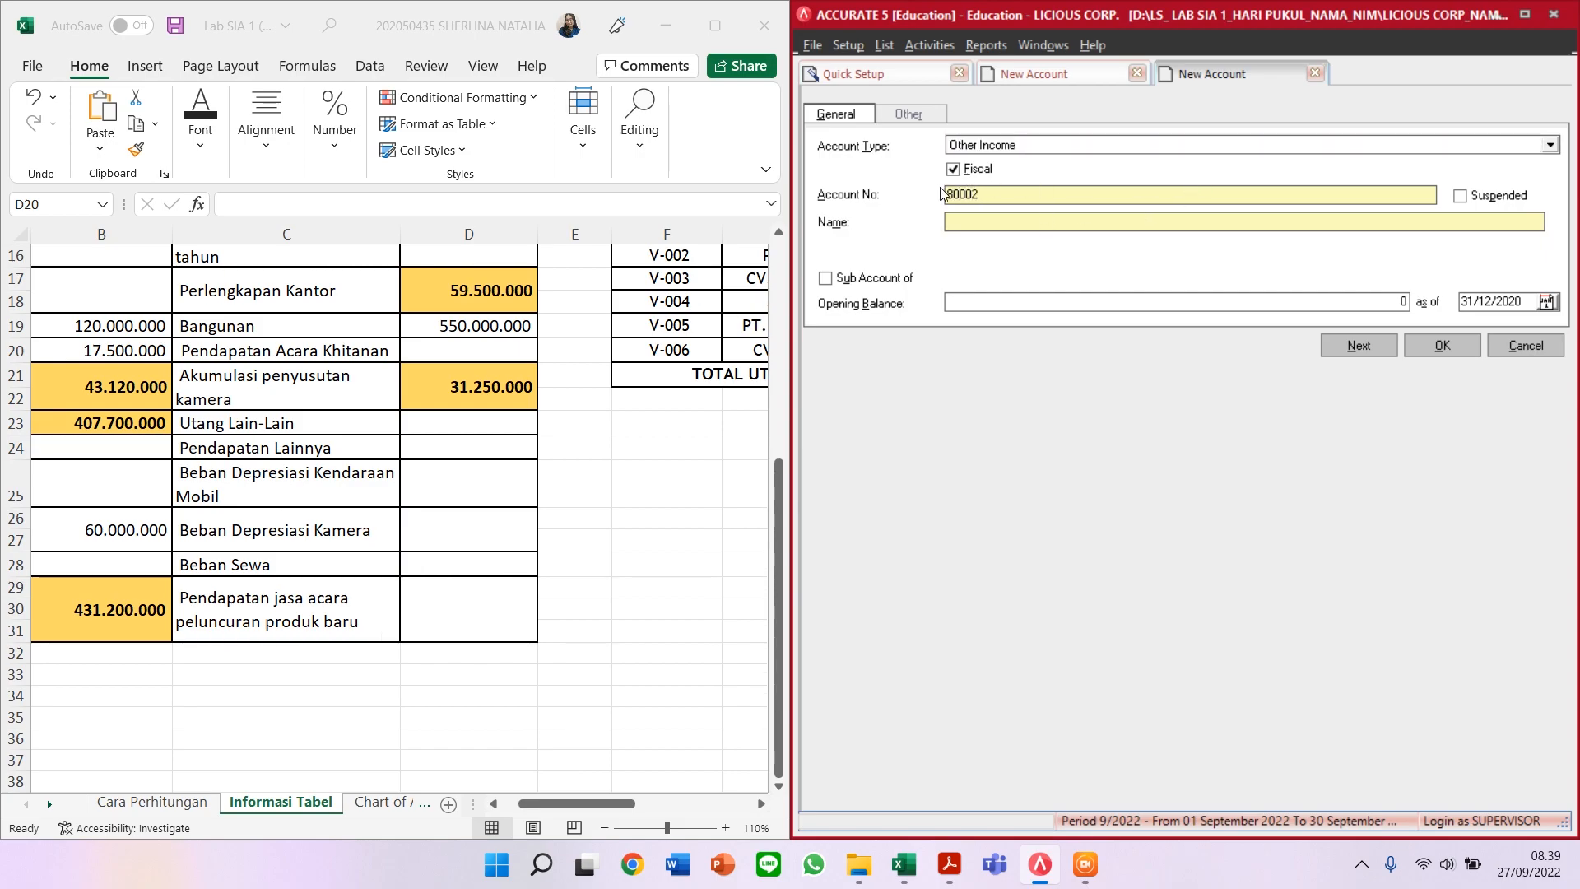
{"action": "key", "text": "Tab"}
{"action": "type", "text": "PENDAPATAN LAINNYA"}
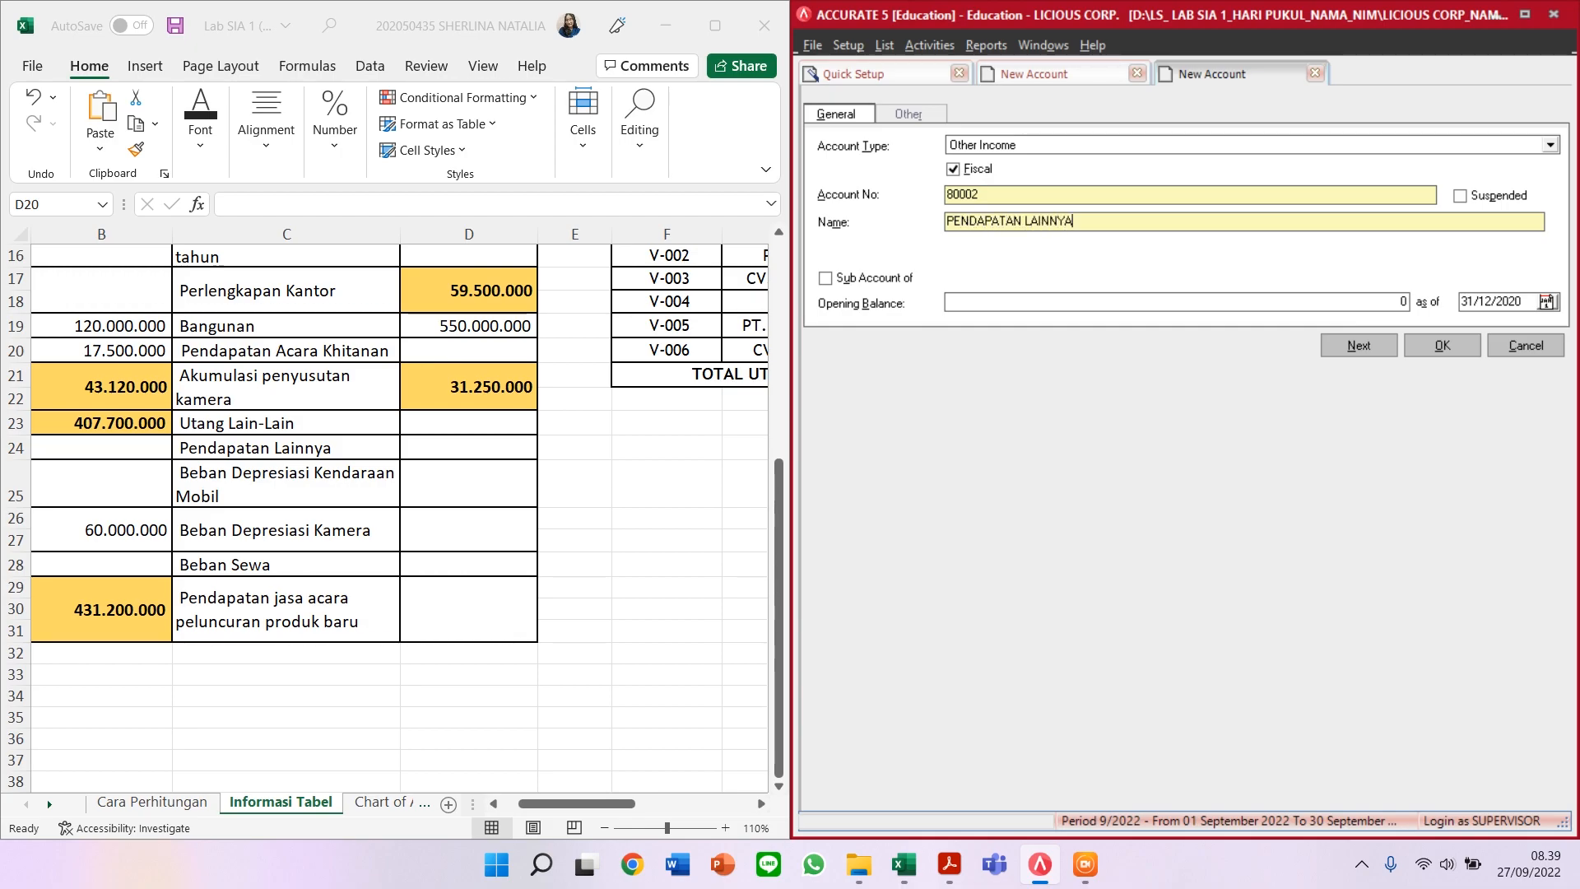
{"action": "left_click", "coordinate": [1365, 347]}
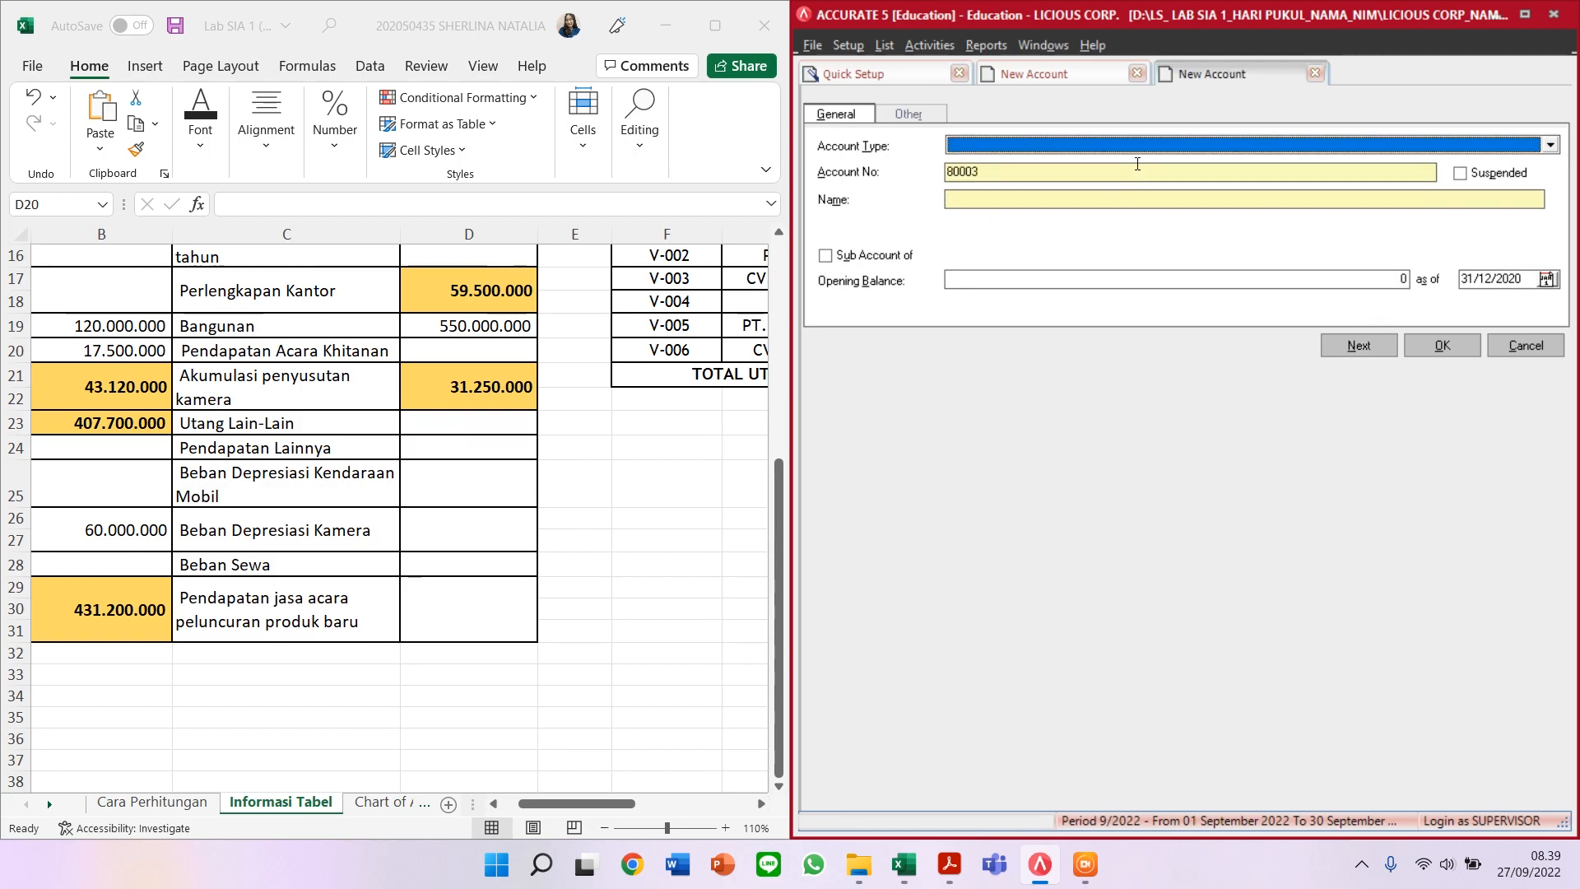
Step: Fill in Expense account 61001 BEBAN DEPRESIASI KENDARAAN MOBIL
{"action": "type", "text": "ex"}
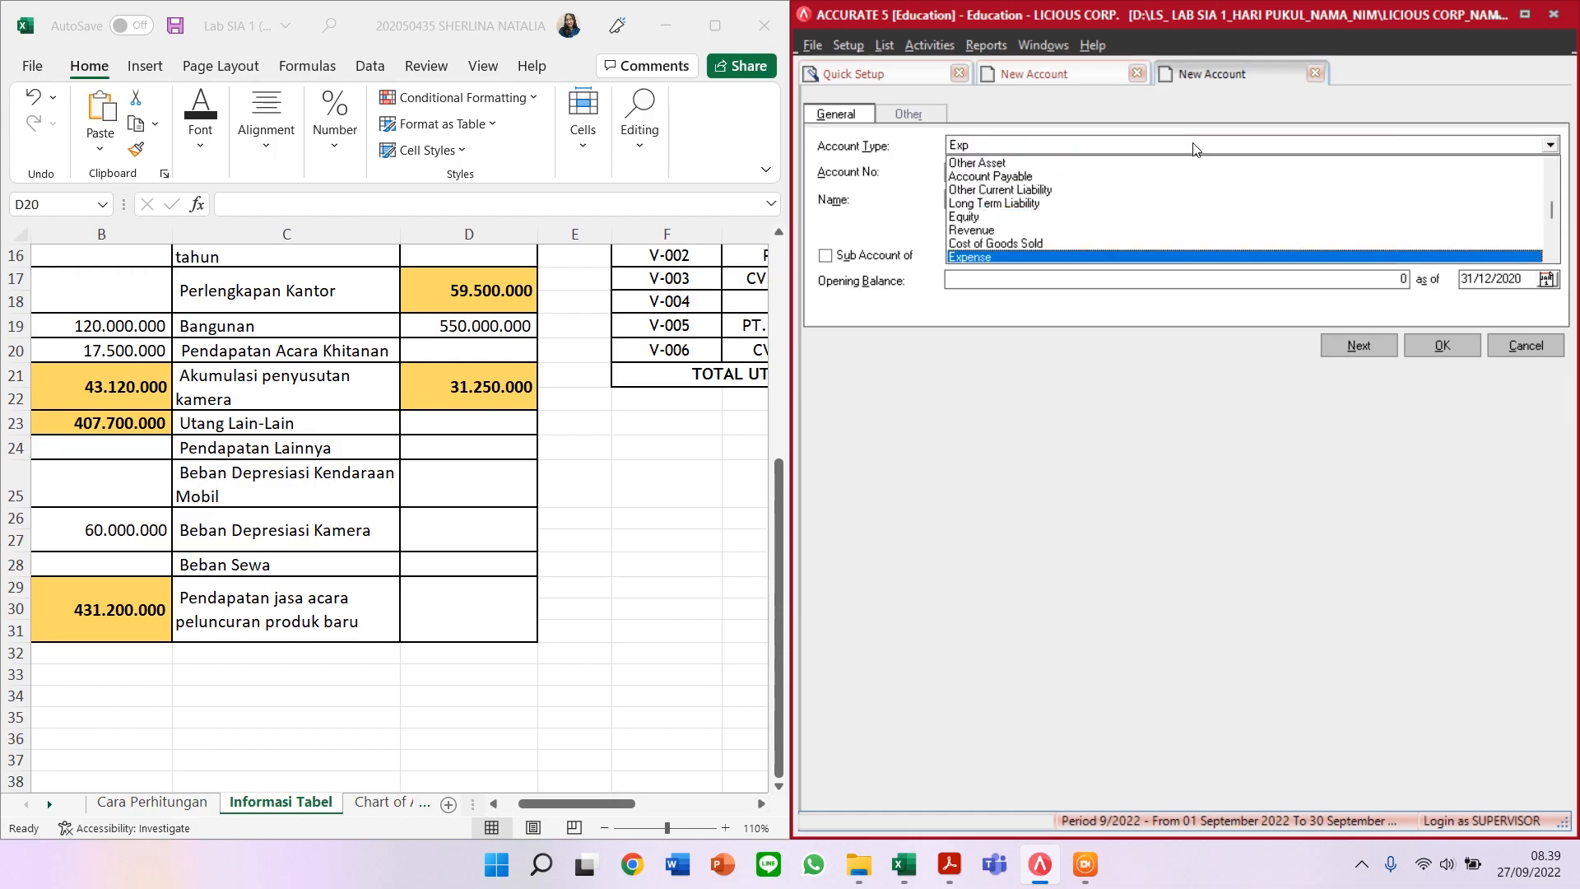
{"action": "key", "text": "Return"}
{"action": "key", "text": "Tab"}
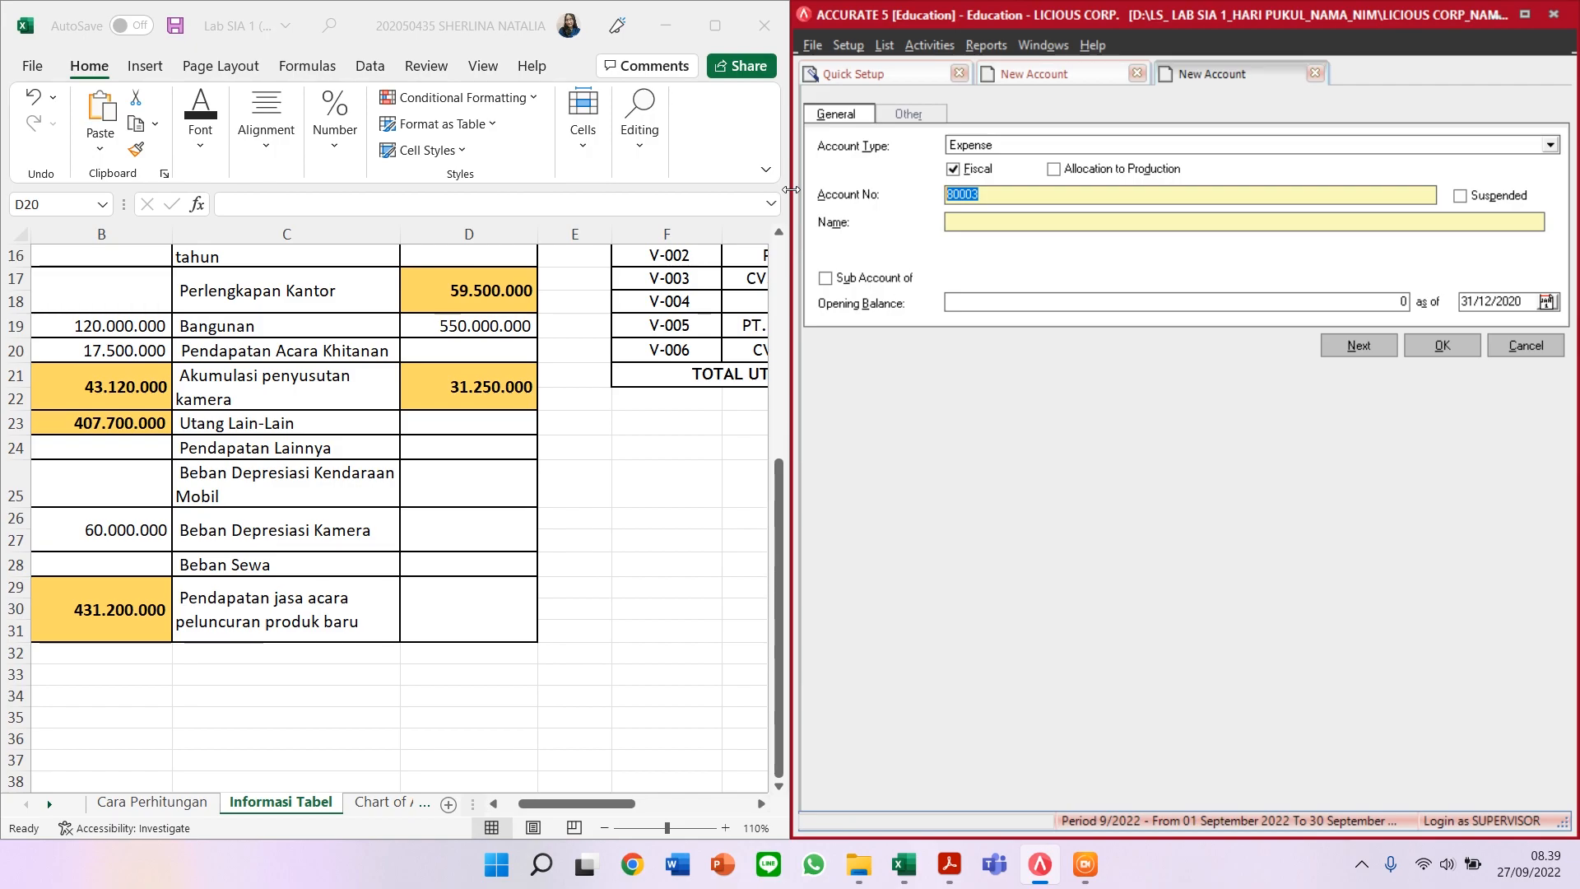
{"action": "type", "text": "61001"}
{"action": "left_click", "coordinate": [981, 218]}
{"action": "type", "text": "BEBAN D"}
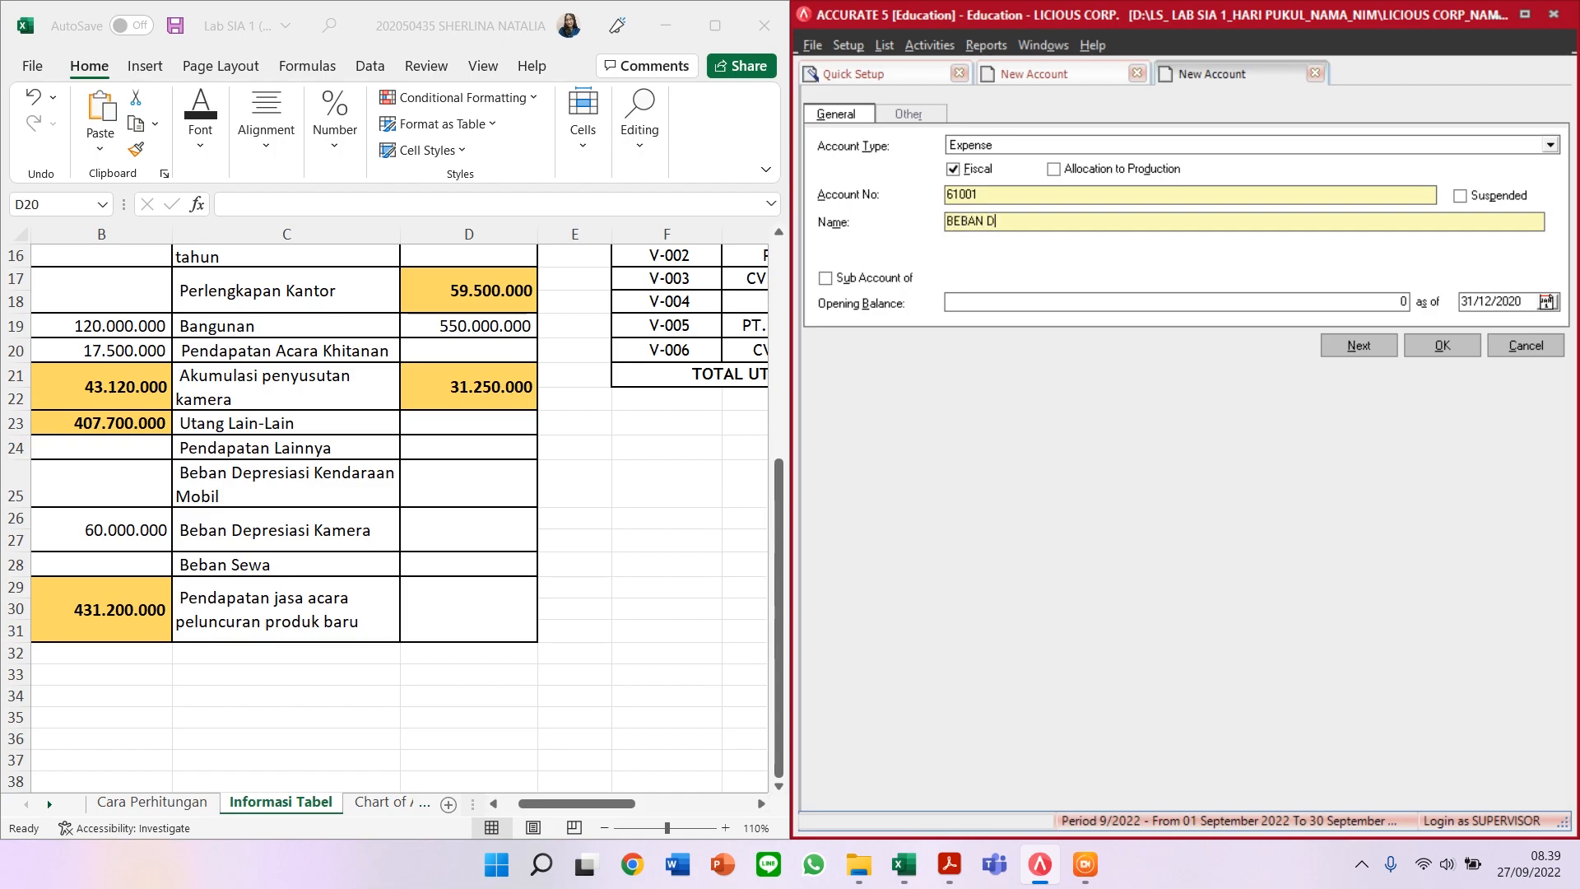
{"action": "type", "text": "EPRESIASI KE"}
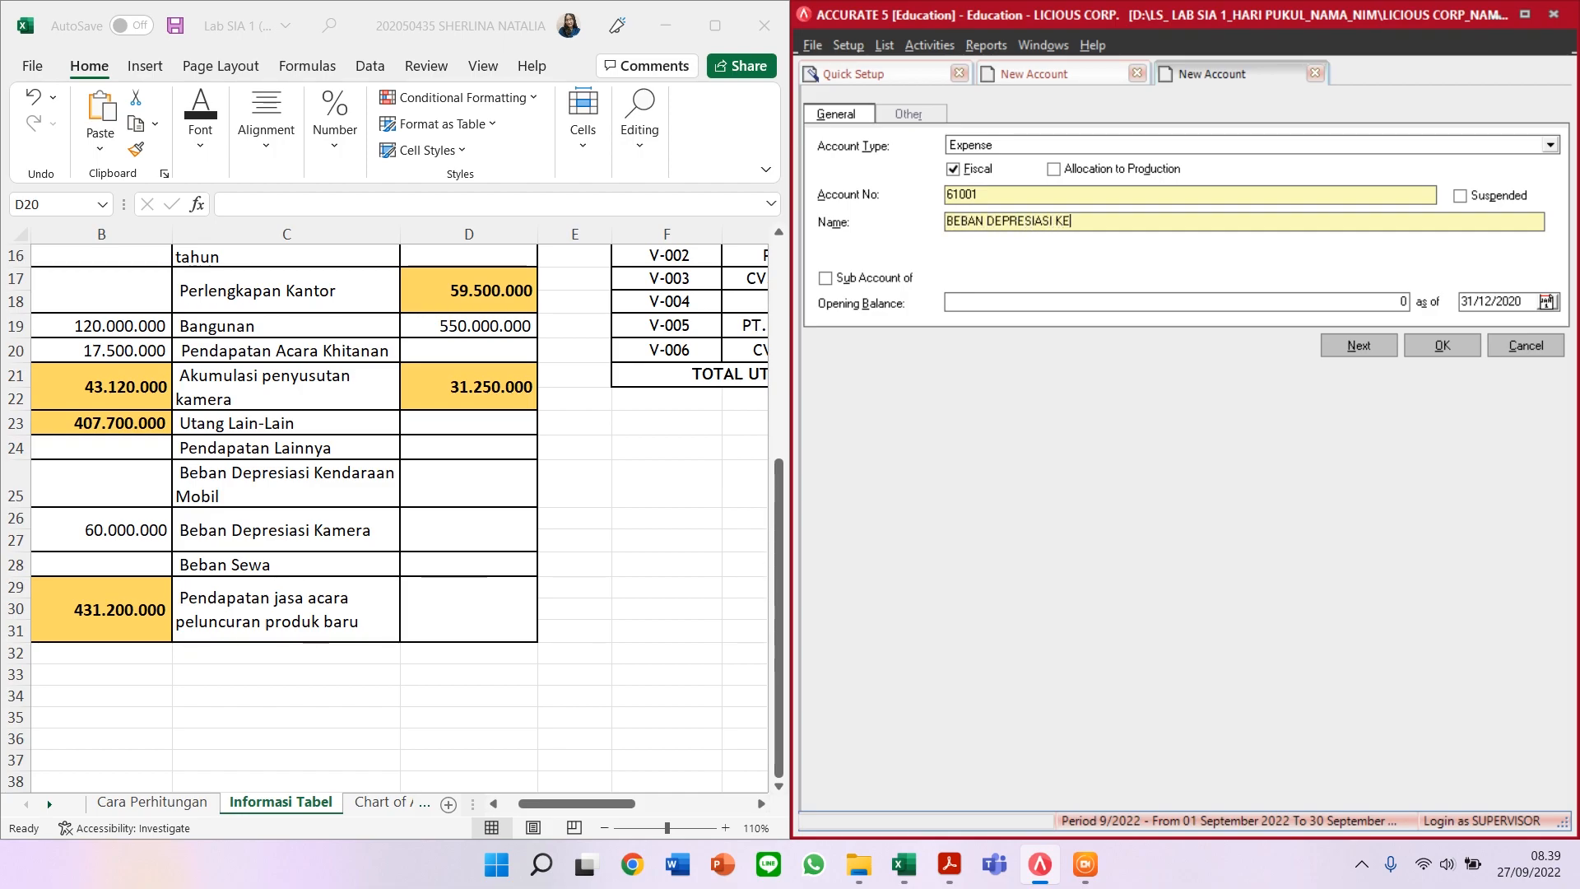
{"action": "type", "text": "NDARAAN MOBIL"}
Step: Save account 61001, then add Expense account 61002 BEBAN DEPRESIASI KAMERA
{"action": "left_click", "coordinate": [1355, 346]}
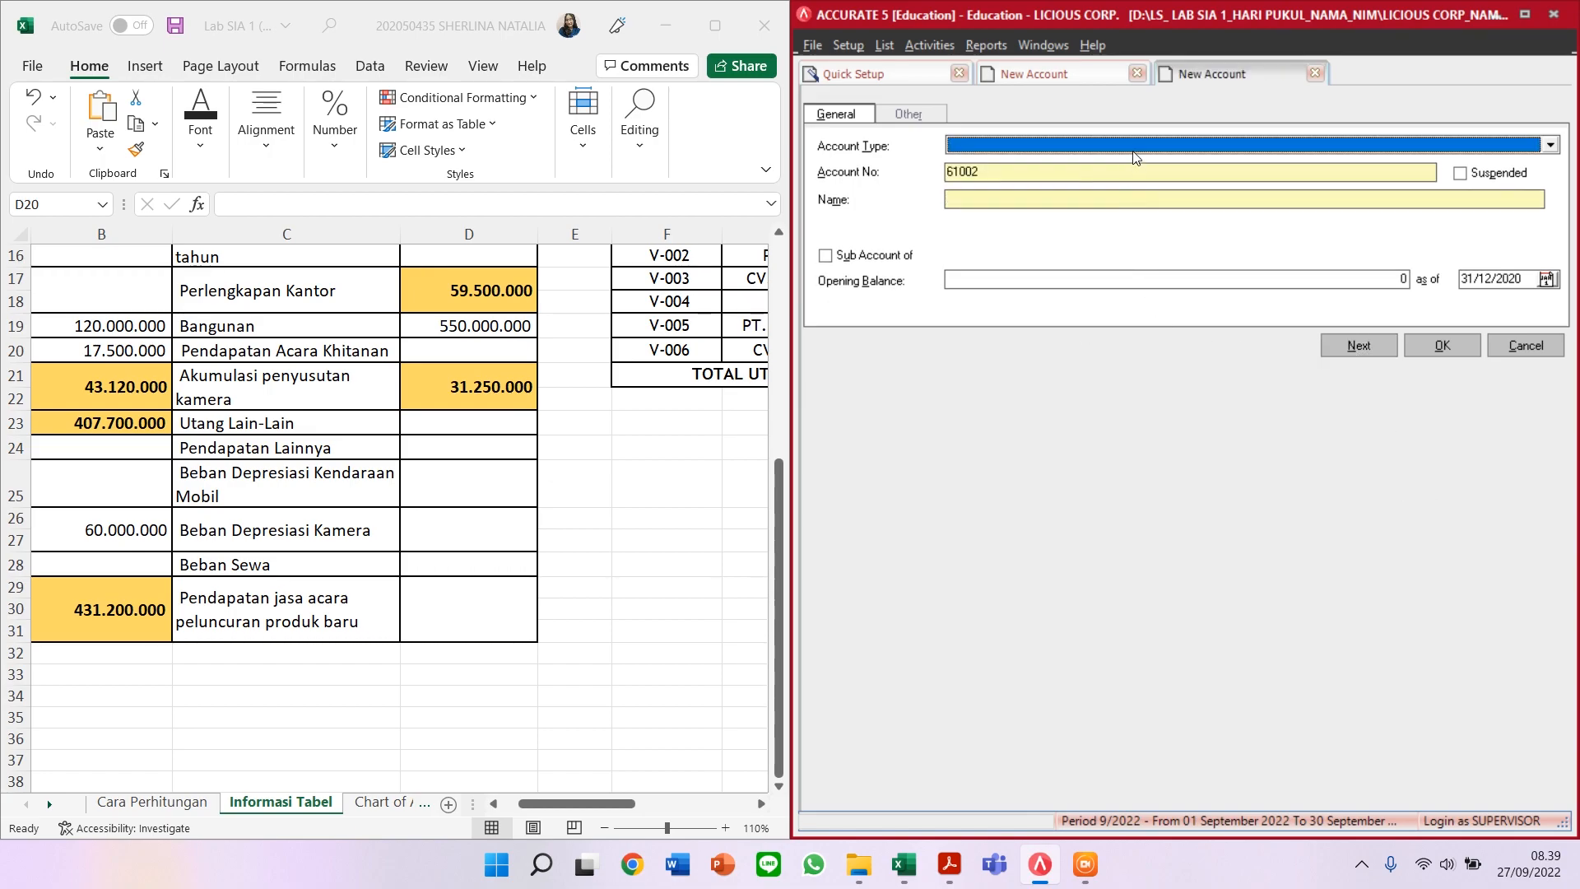
{"action": "type", "text": "E"}
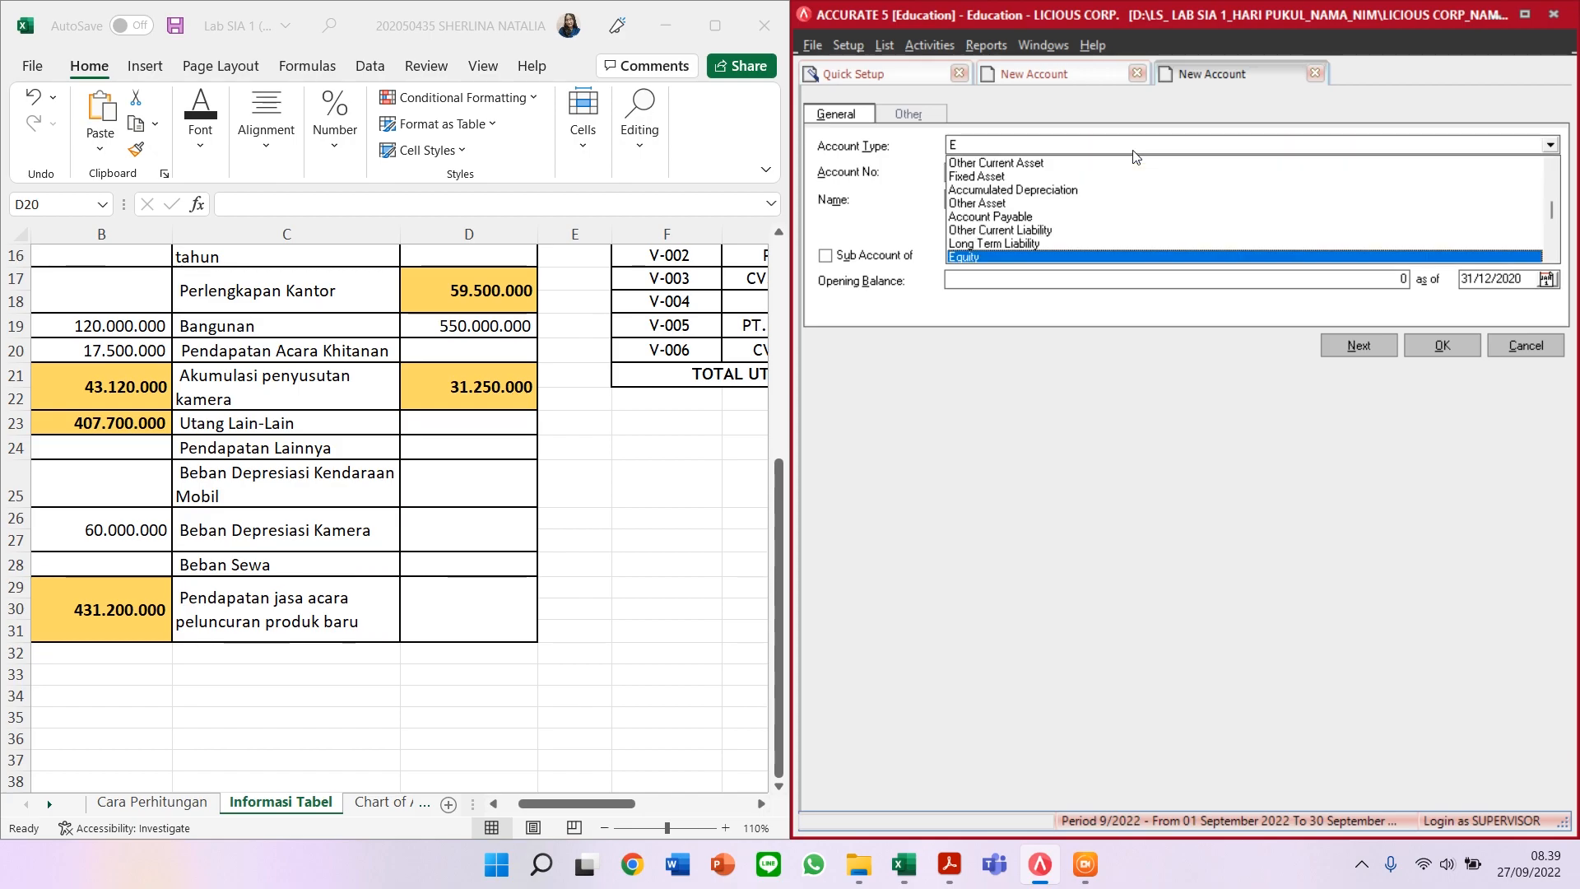
{"action": "type", "text": "xp"}
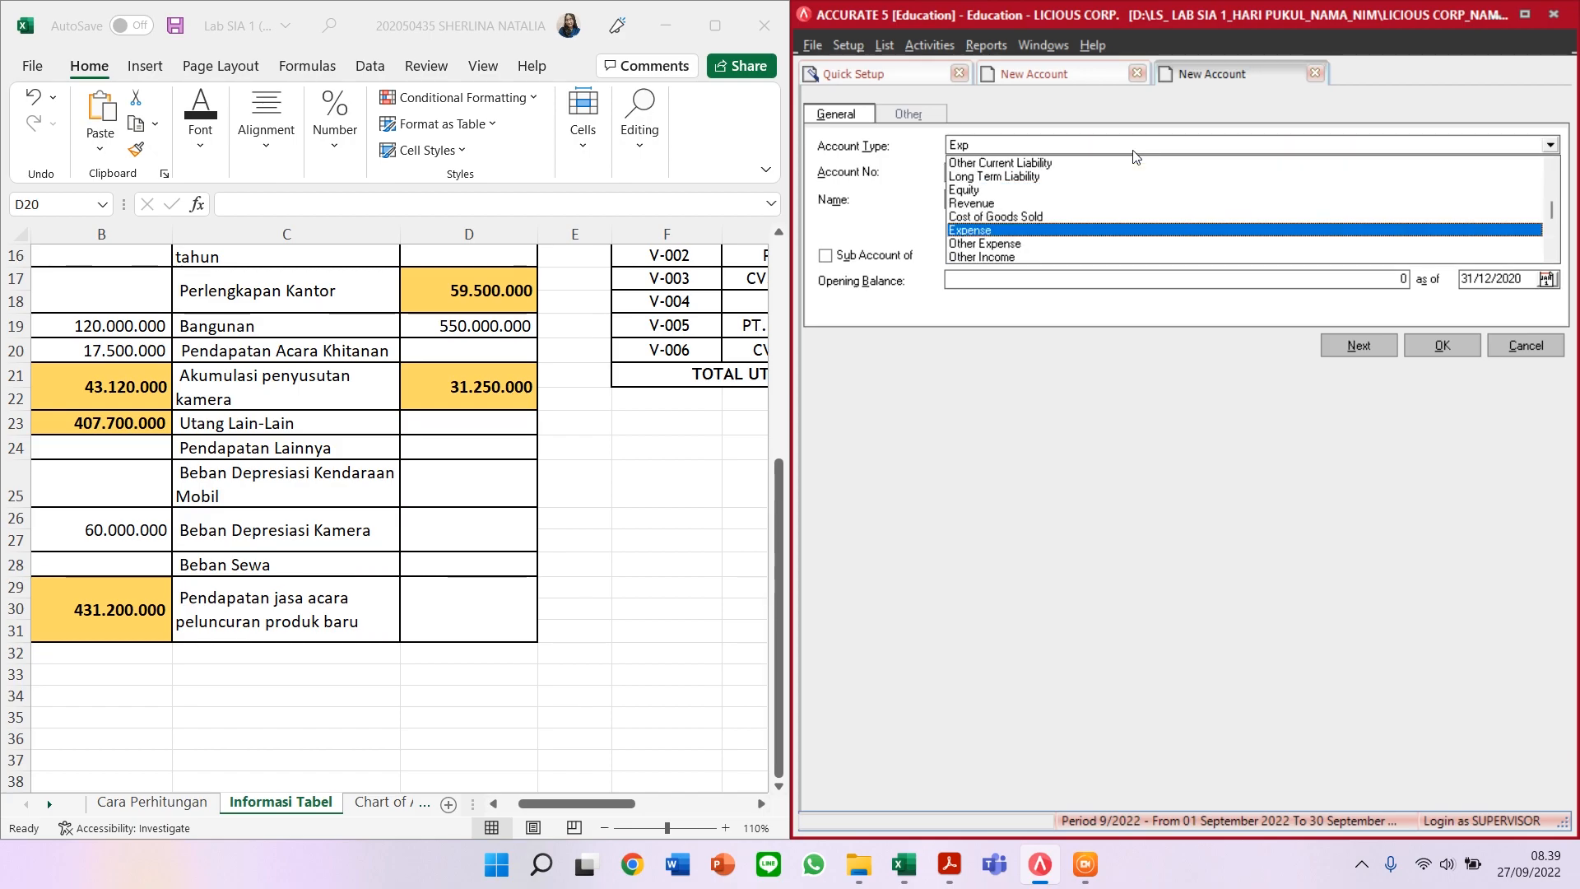
{"action": "key", "text": "Return"}
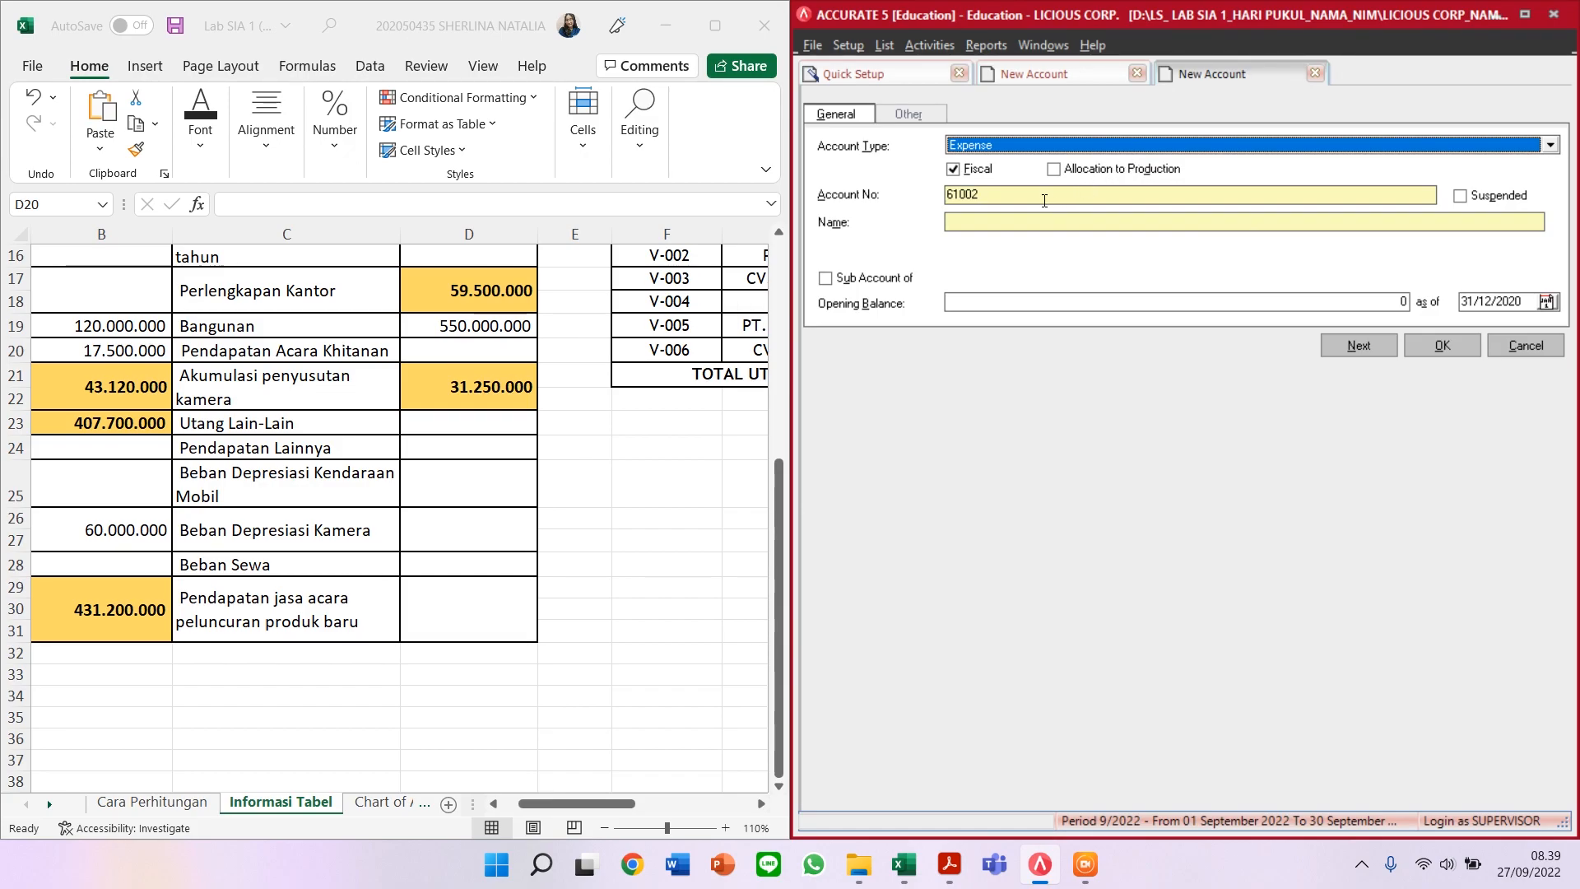
{"action": "left_click", "coordinate": [1025, 219]}
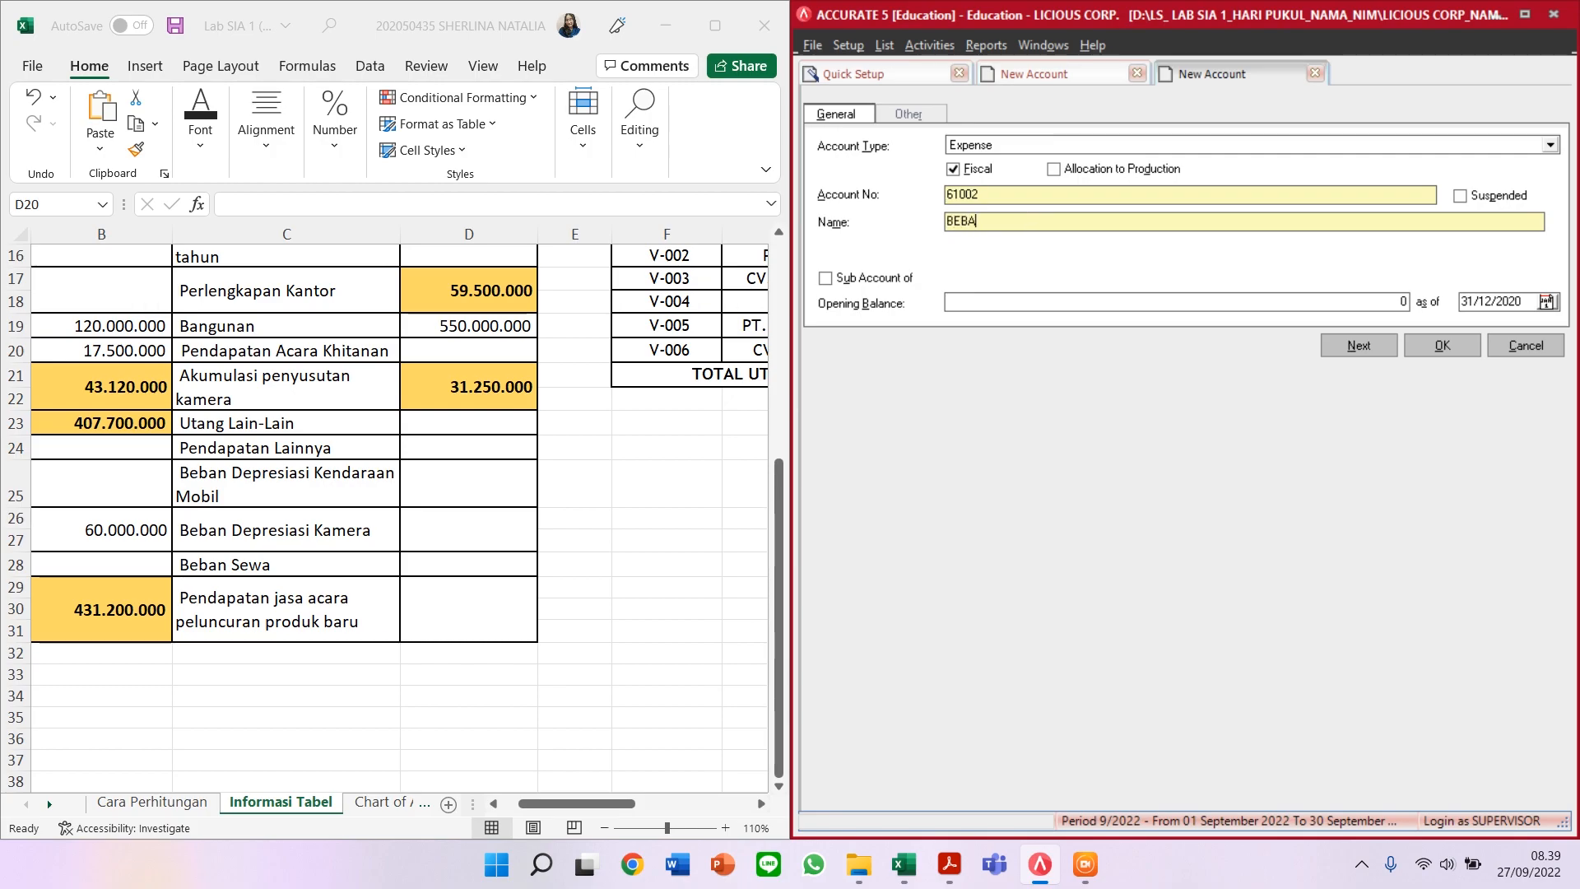
{"action": "type", "text": "BEBAN DEPREAS"}
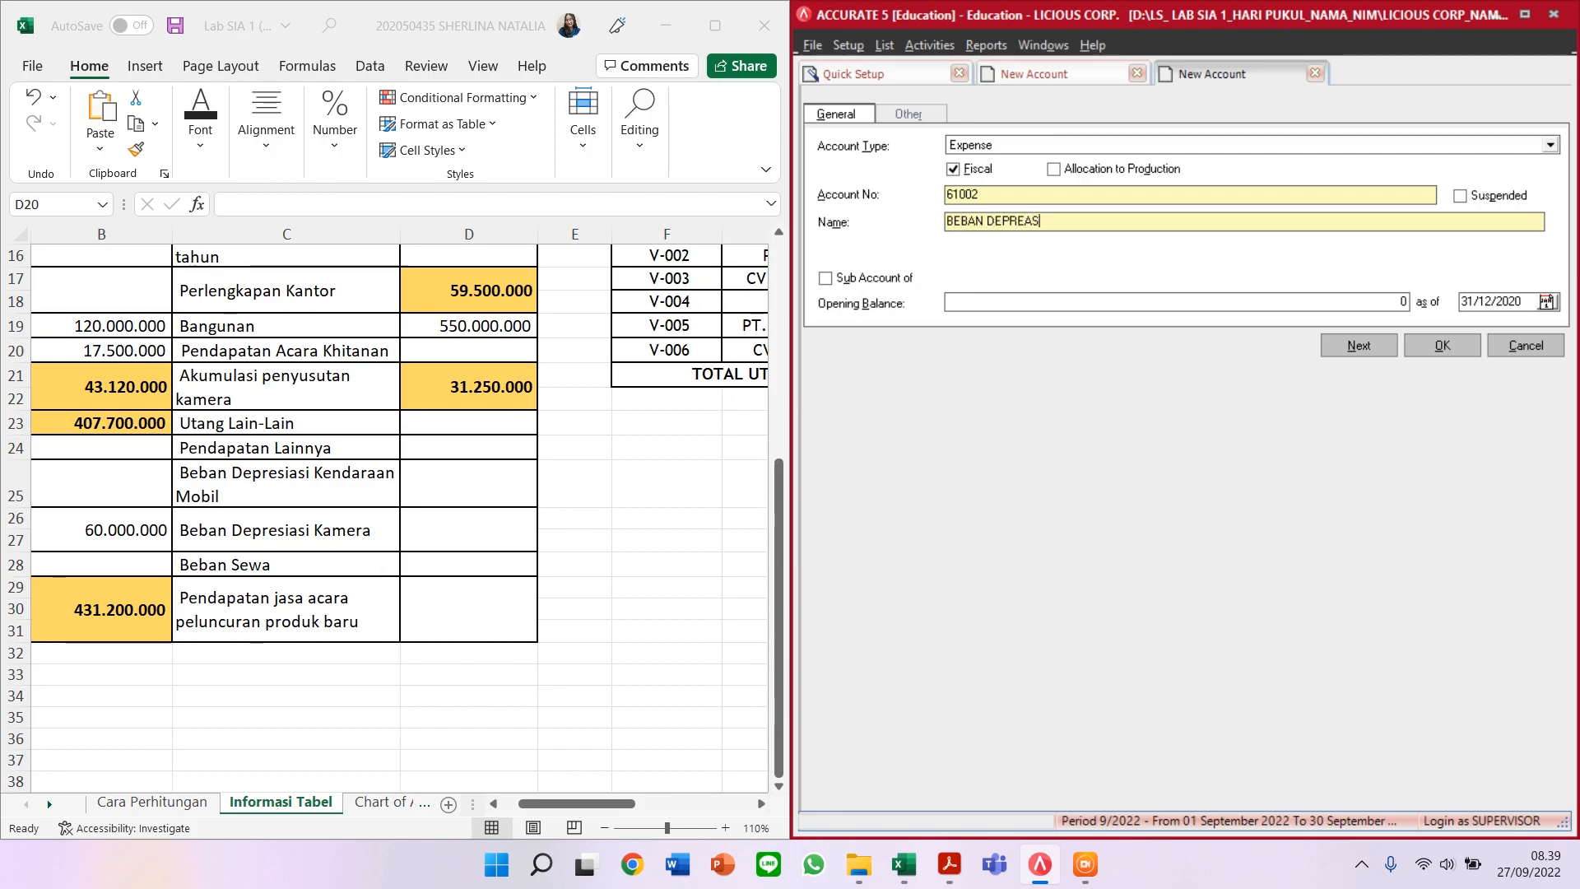
{"action": "key", "text": "BackSpace"}
{"action": "key", "text": "BackSpace"}
{"action": "type", "text": "SIASI KAMERA"}
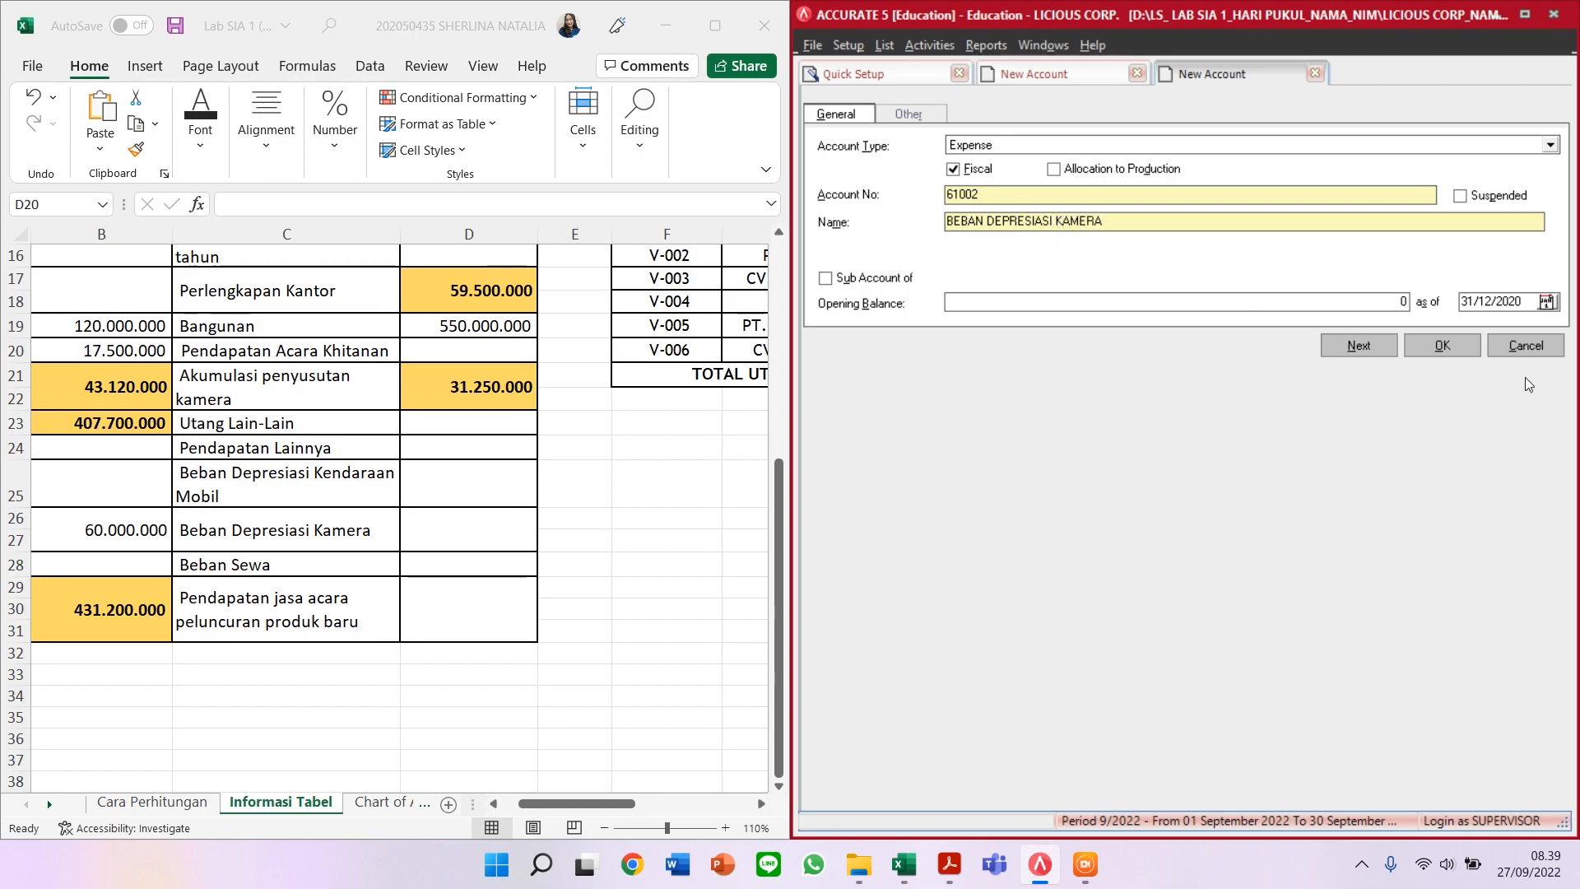
{"action": "left_click", "coordinate": [1347, 345]}
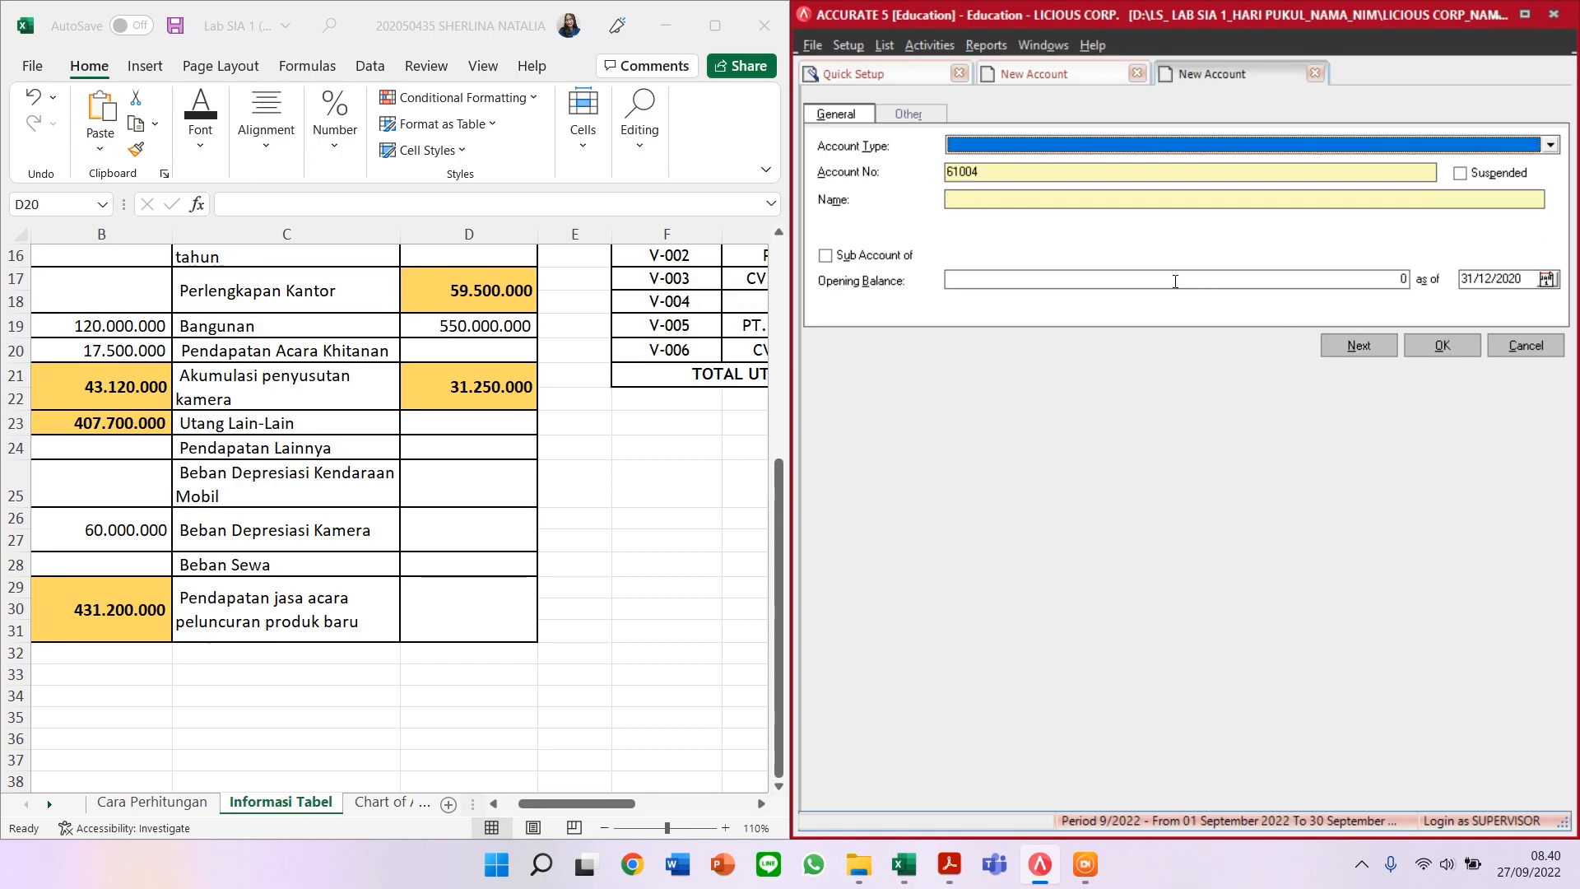
Step: Add Expense account 60004 BEBAN SEWA
{"action": "left_click", "coordinate": [1223, 139]}
{"action": "type", "text": "Expe"}
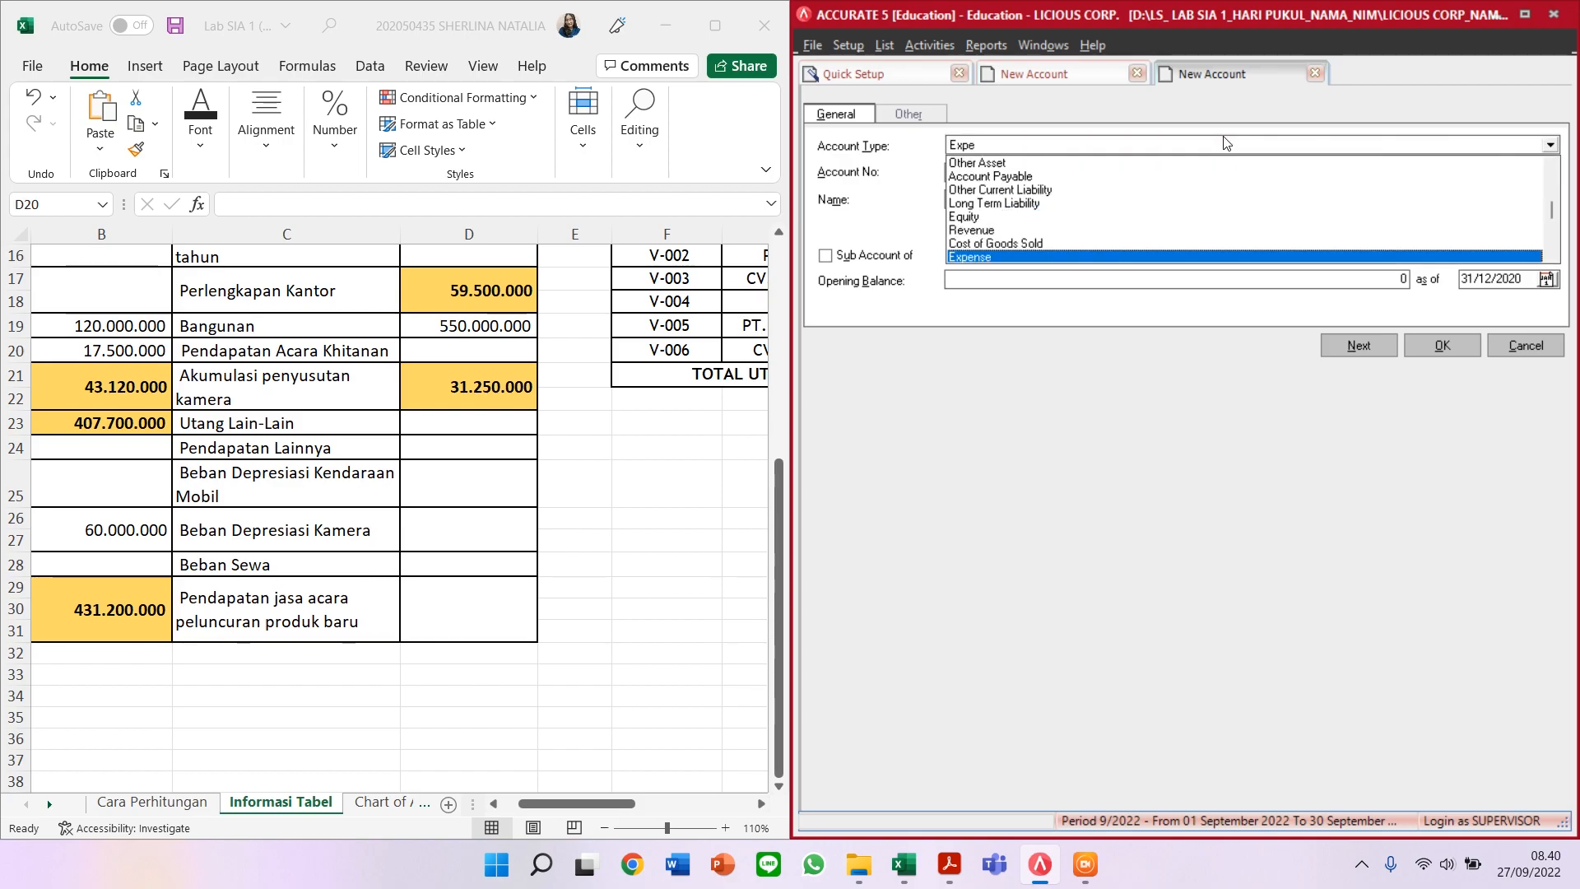
{"action": "key", "text": "Return"}
{"action": "key", "text": "Tab"}
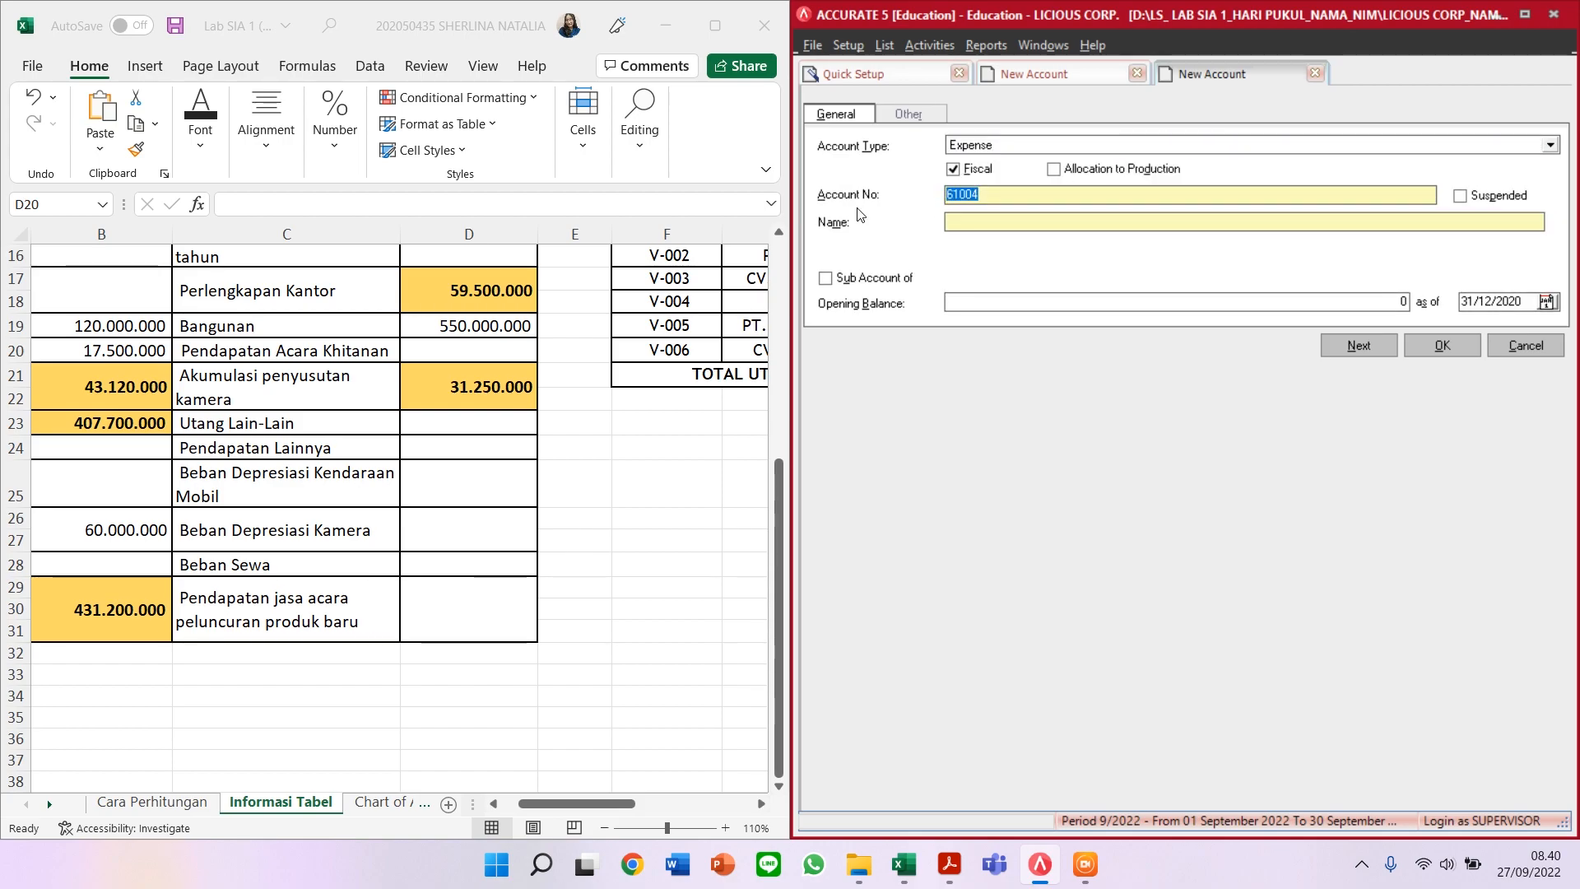
{"action": "type", "text": "6000"}
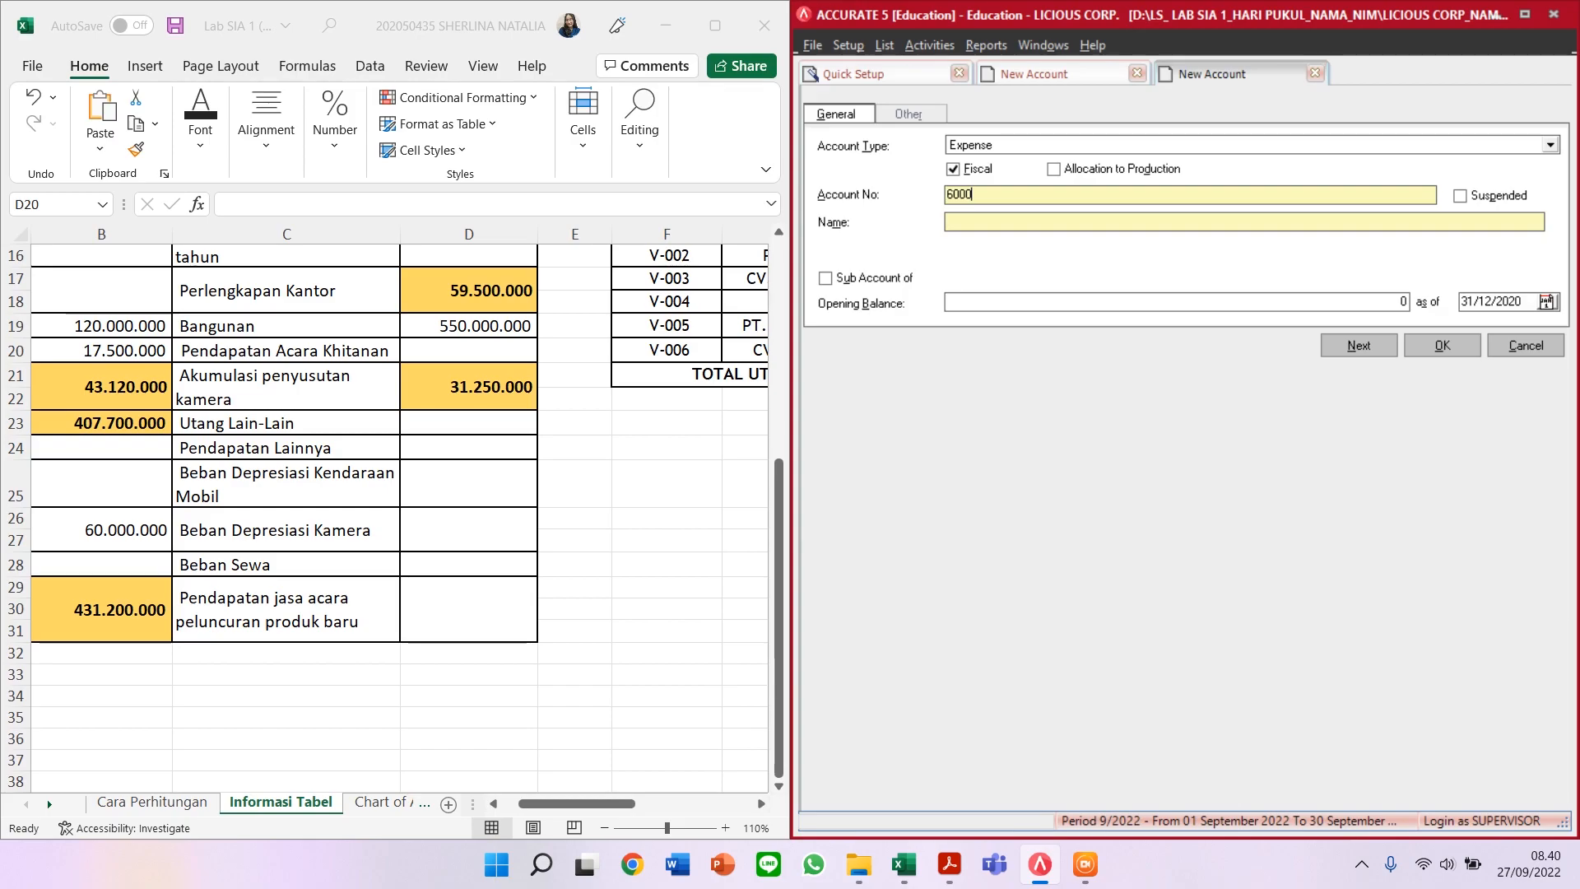
{"action": "type", "text": "4BEBAN SEWA"}
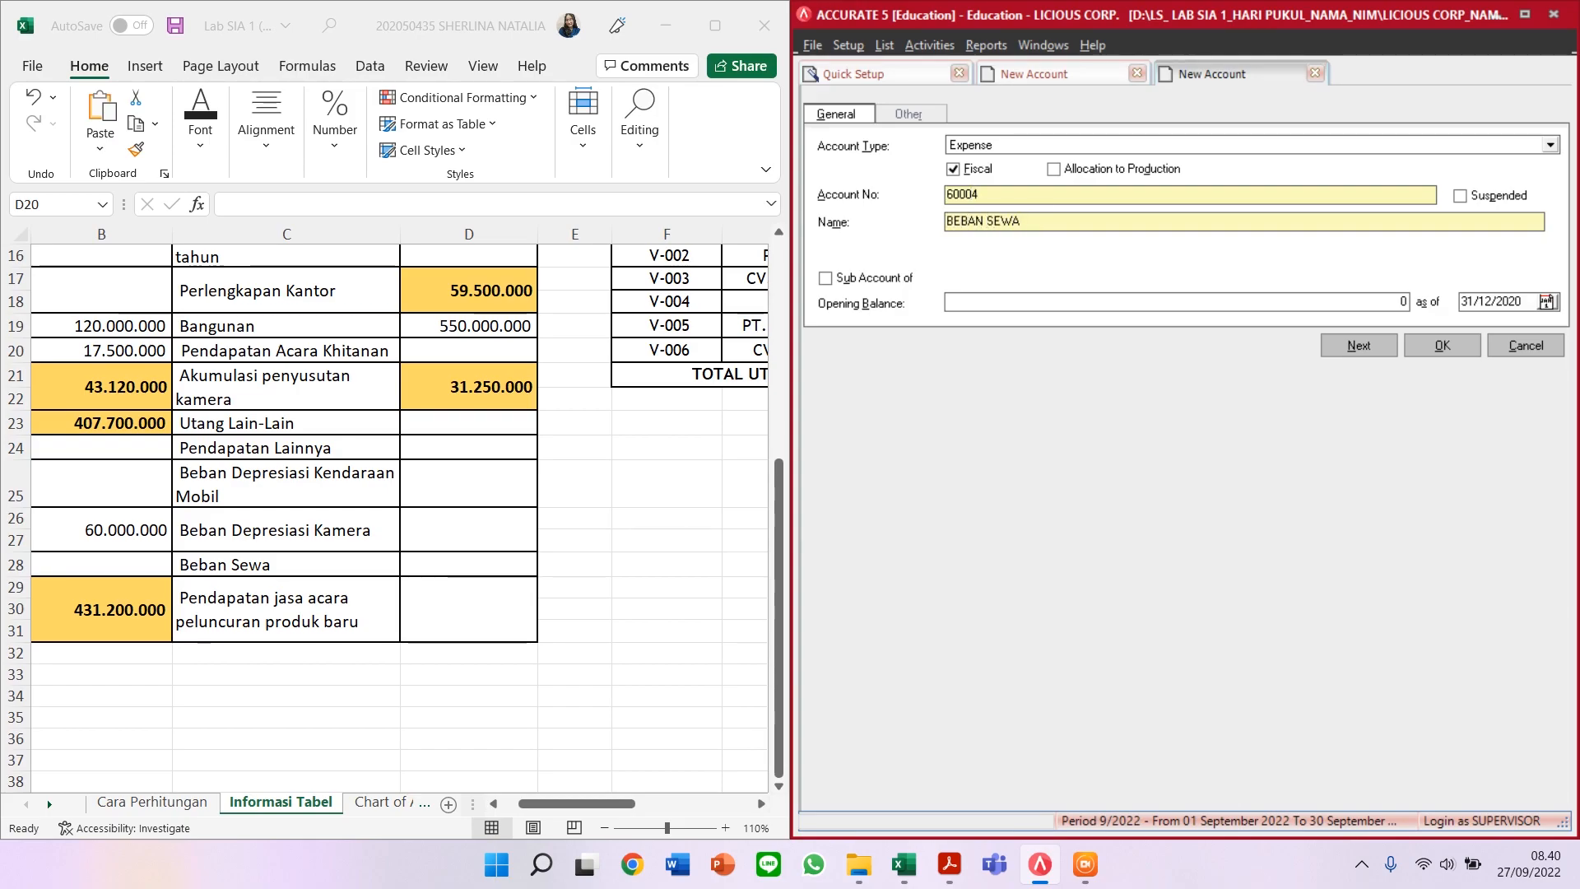
{"action": "left_click", "coordinate": [1343, 349]}
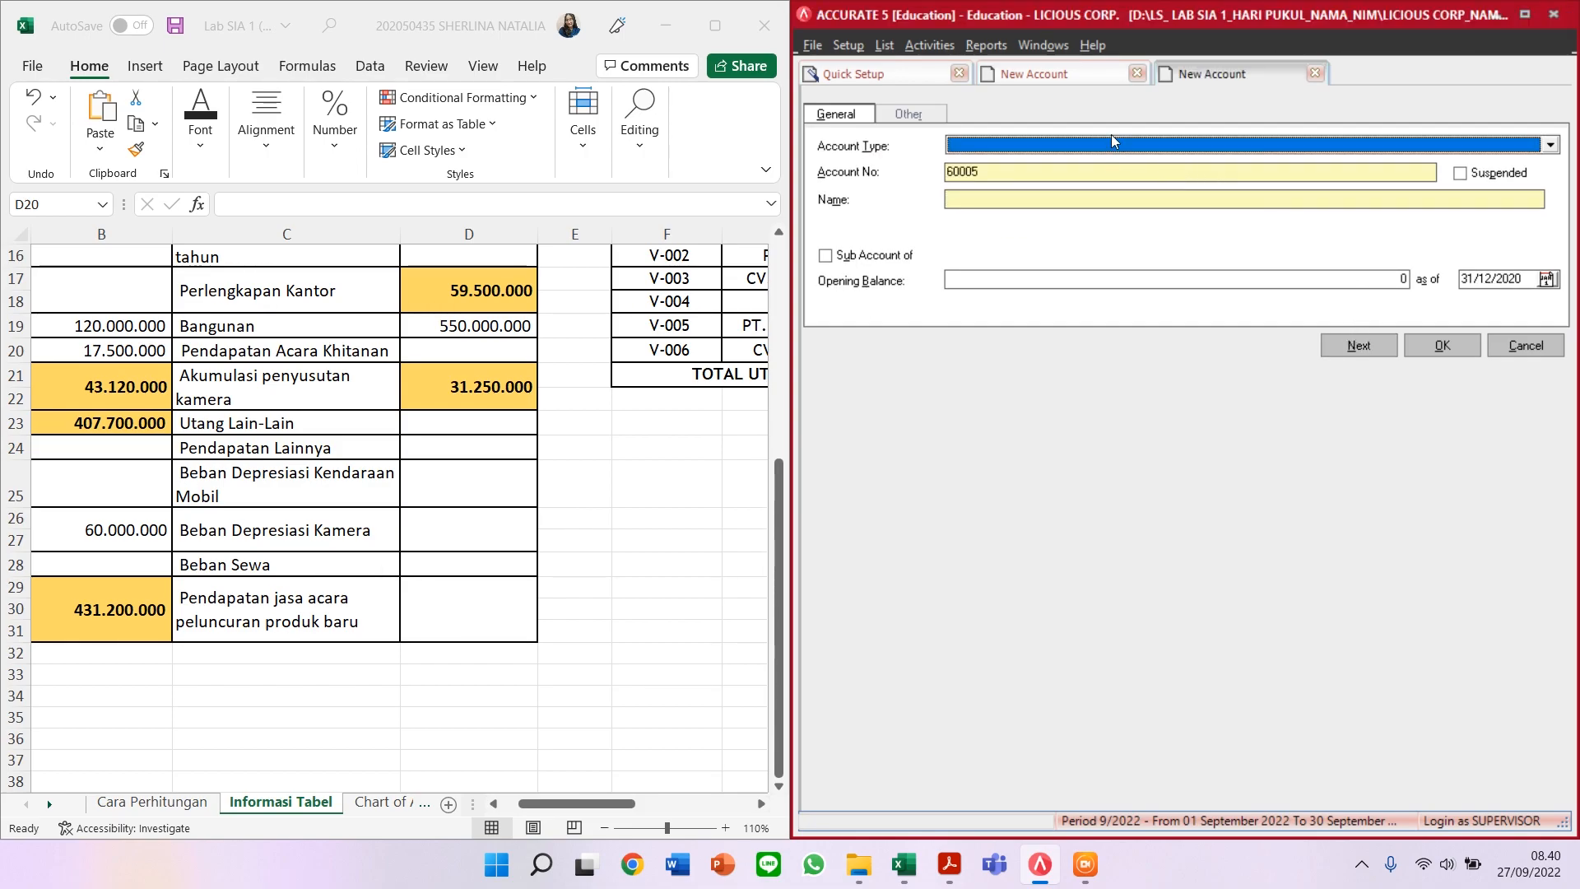
Step: Enter Revenue account 46000 PENDAPATAN JASA ACARA PELUNCURAN PRODUK BARU and check it against the reference spreadsheet
{"action": "type", "text": "Revenu"}
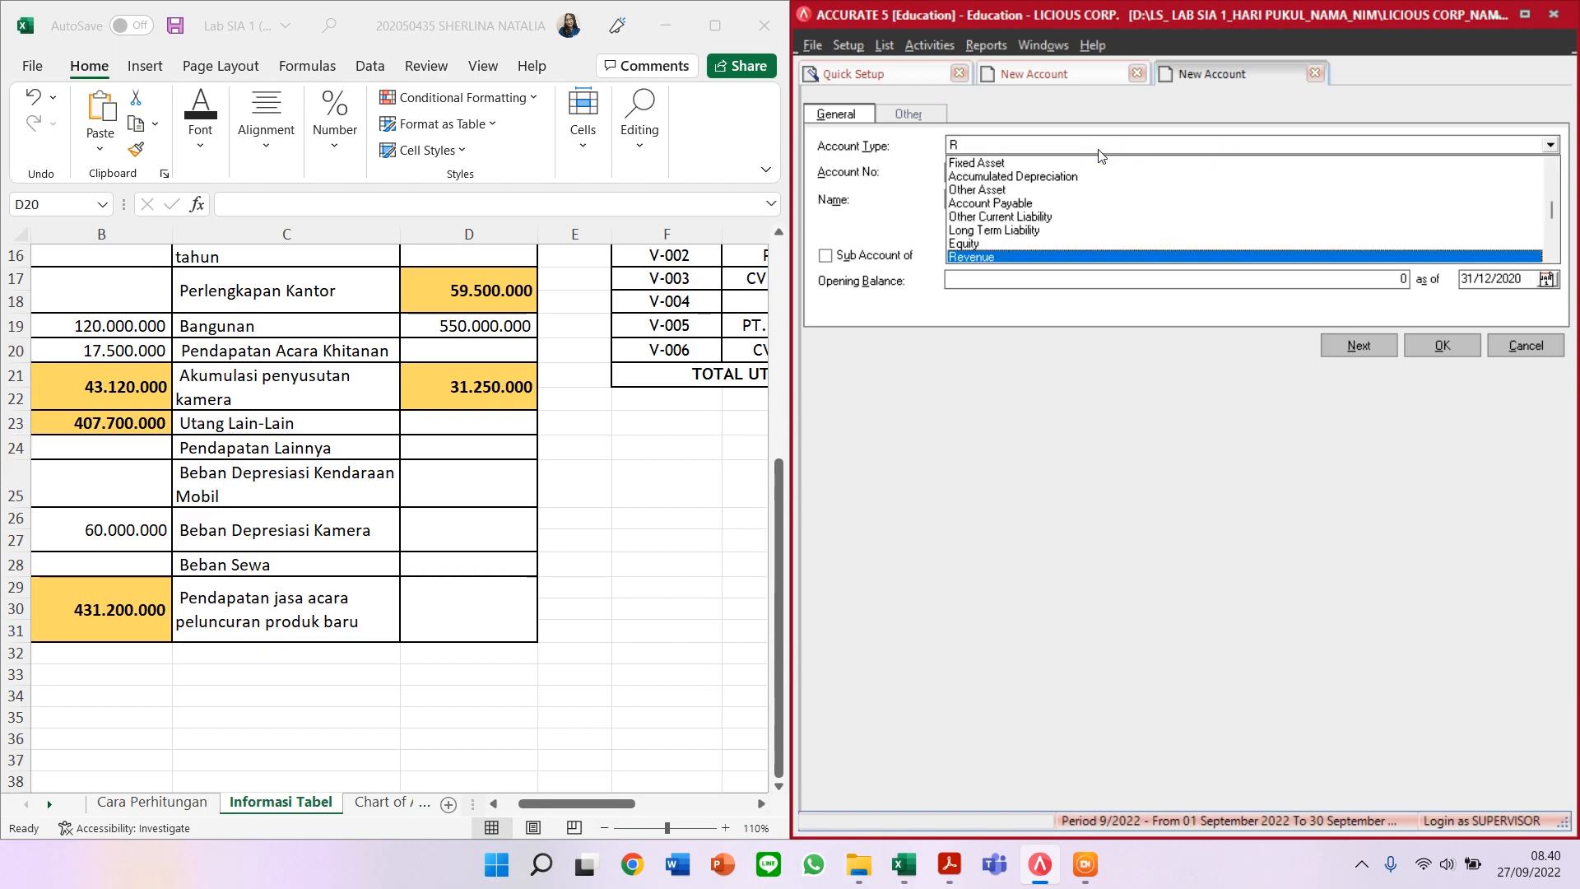
{"action": "key", "text": "Return"}
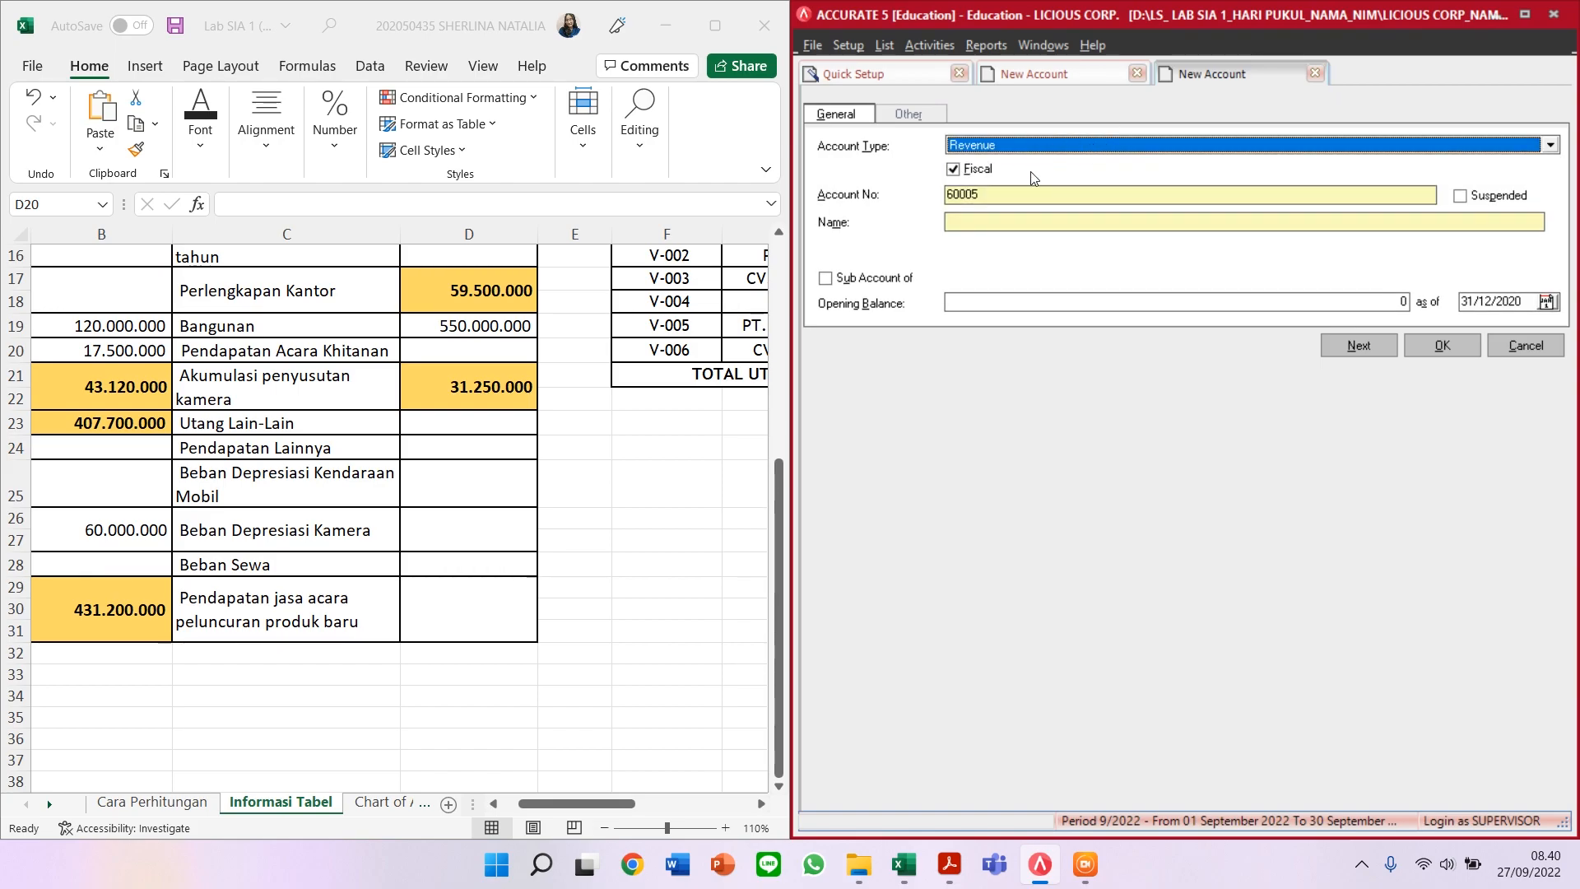
{"action": "key", "text": "Tab"}
{"action": "type", "text": "46000"}
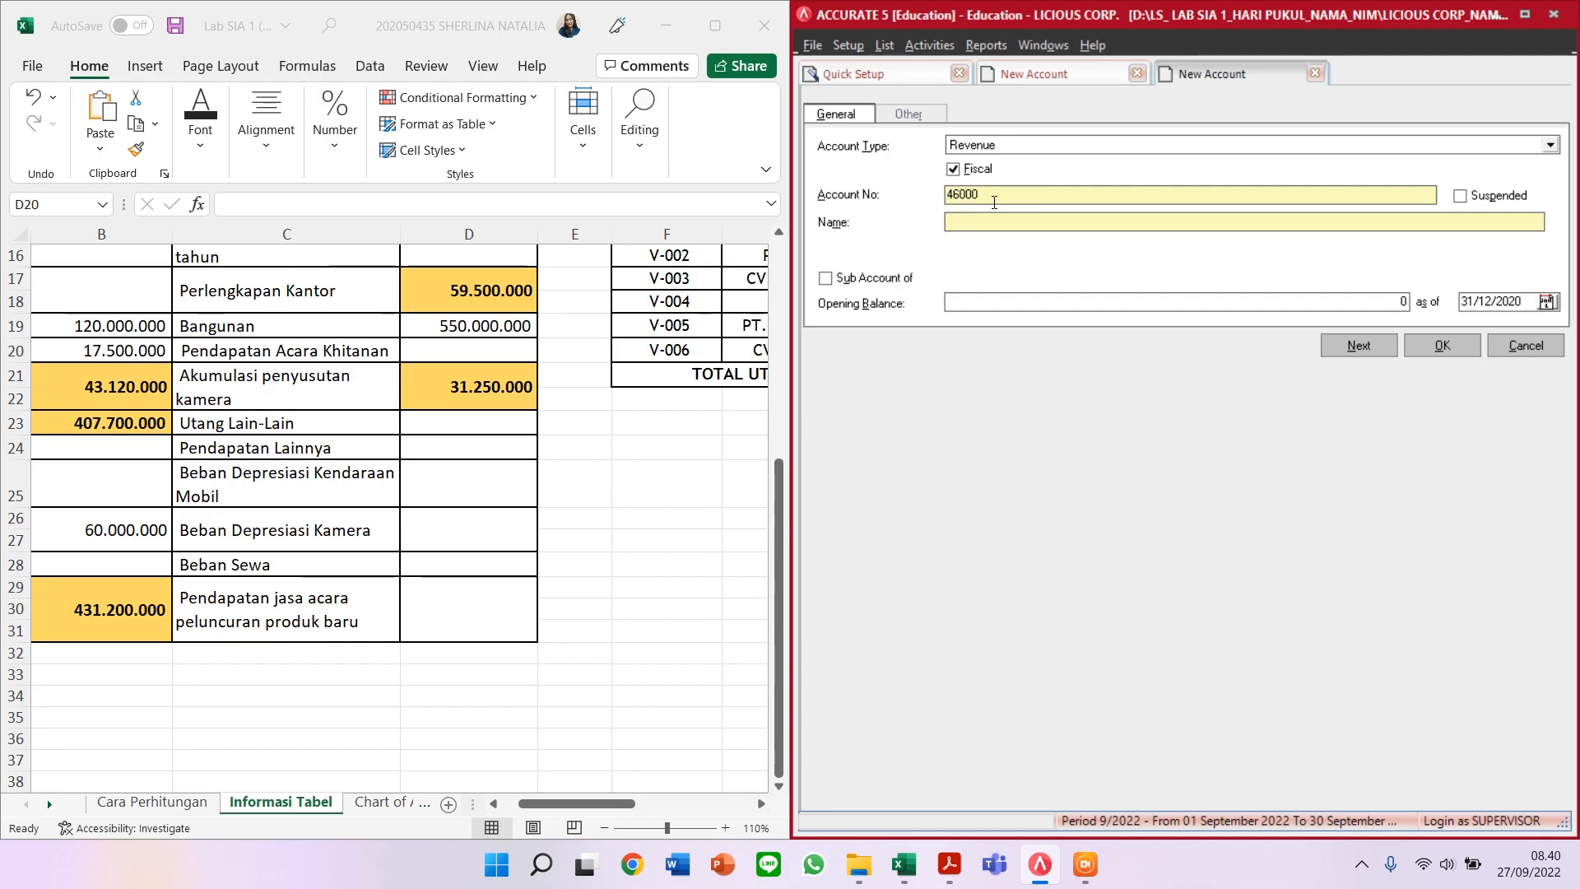
{"action": "type", "text": "PENDAPATAN JASA ACARA PELUN"}
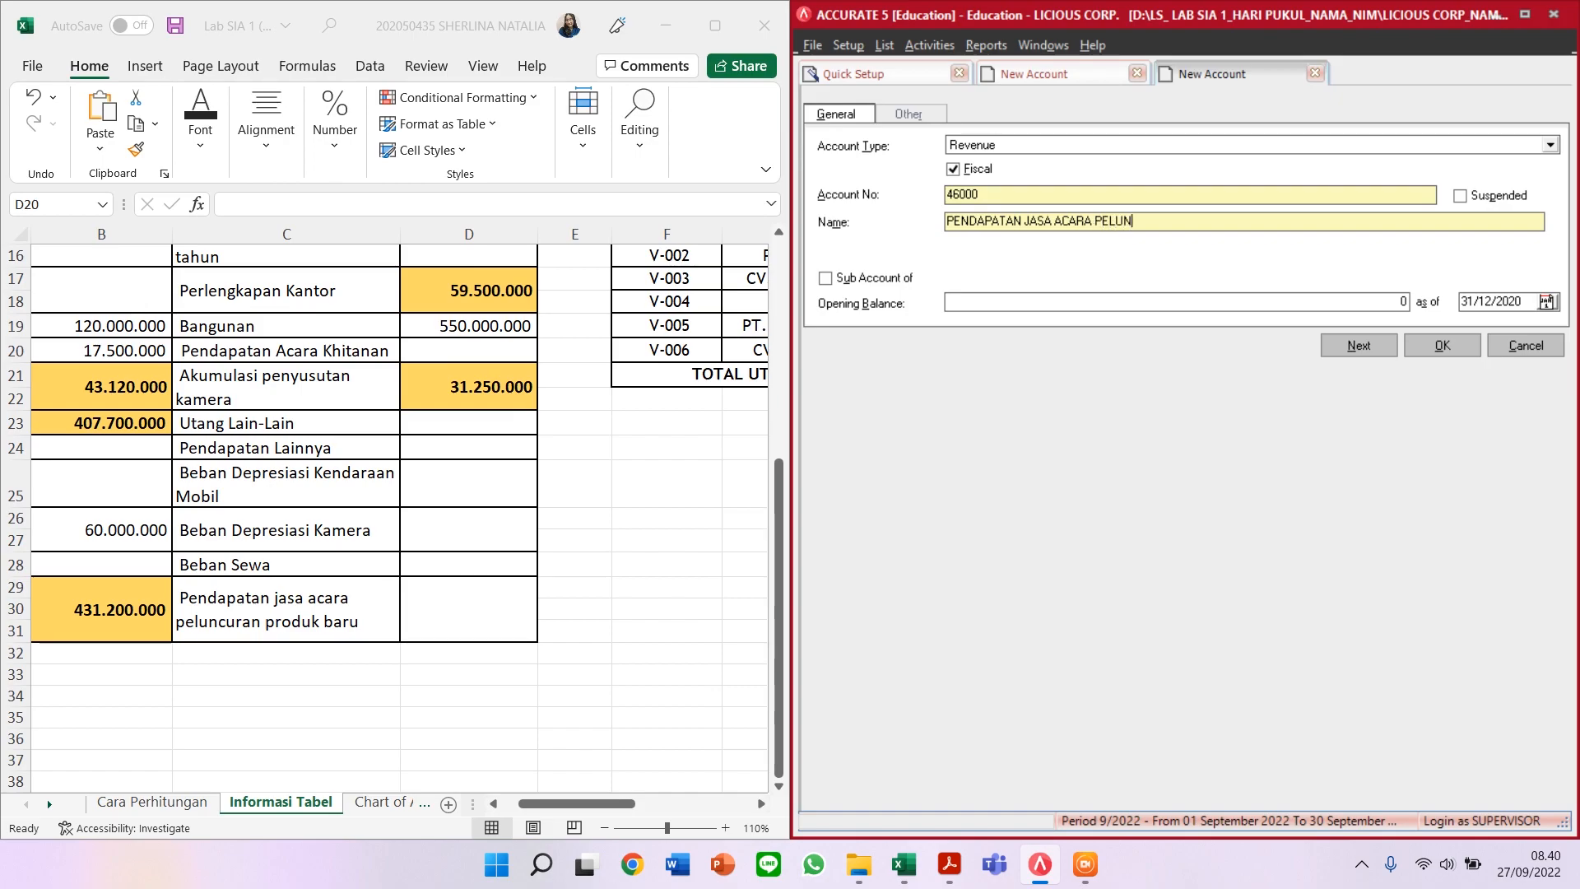
{"action": "type", "text": "CURAN PRODUK BARU"}
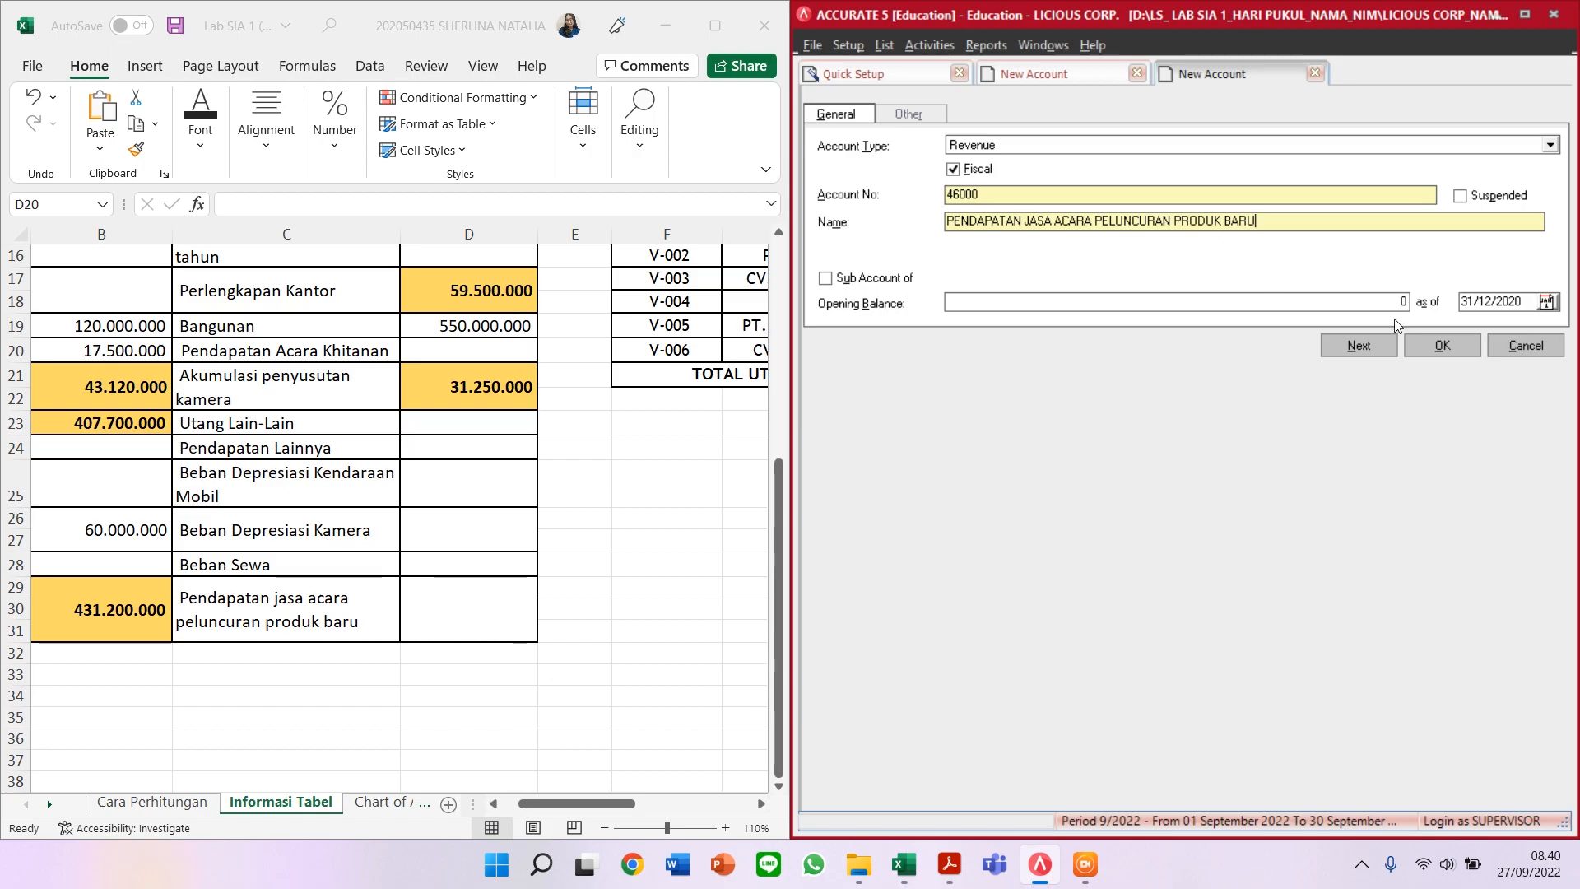
{"action": "scroll", "coordinate": [735, 490], "scroll_direction": "up", "scroll_amount": 4}
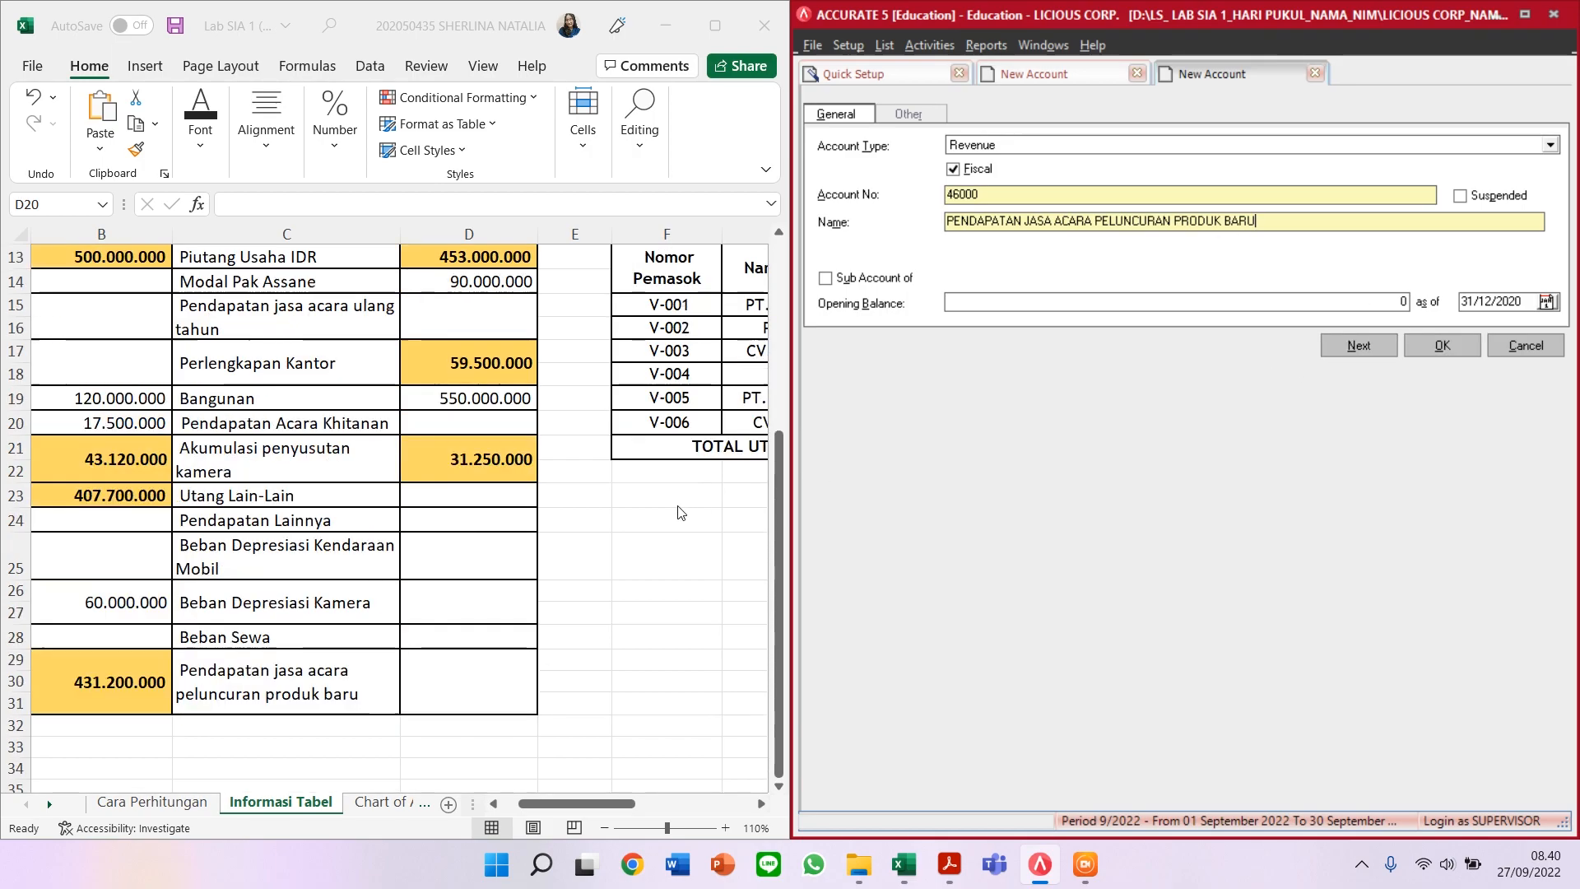
{"action": "scroll", "coordinate": [711, 609], "scroll_direction": "down", "scroll_amount": 4}
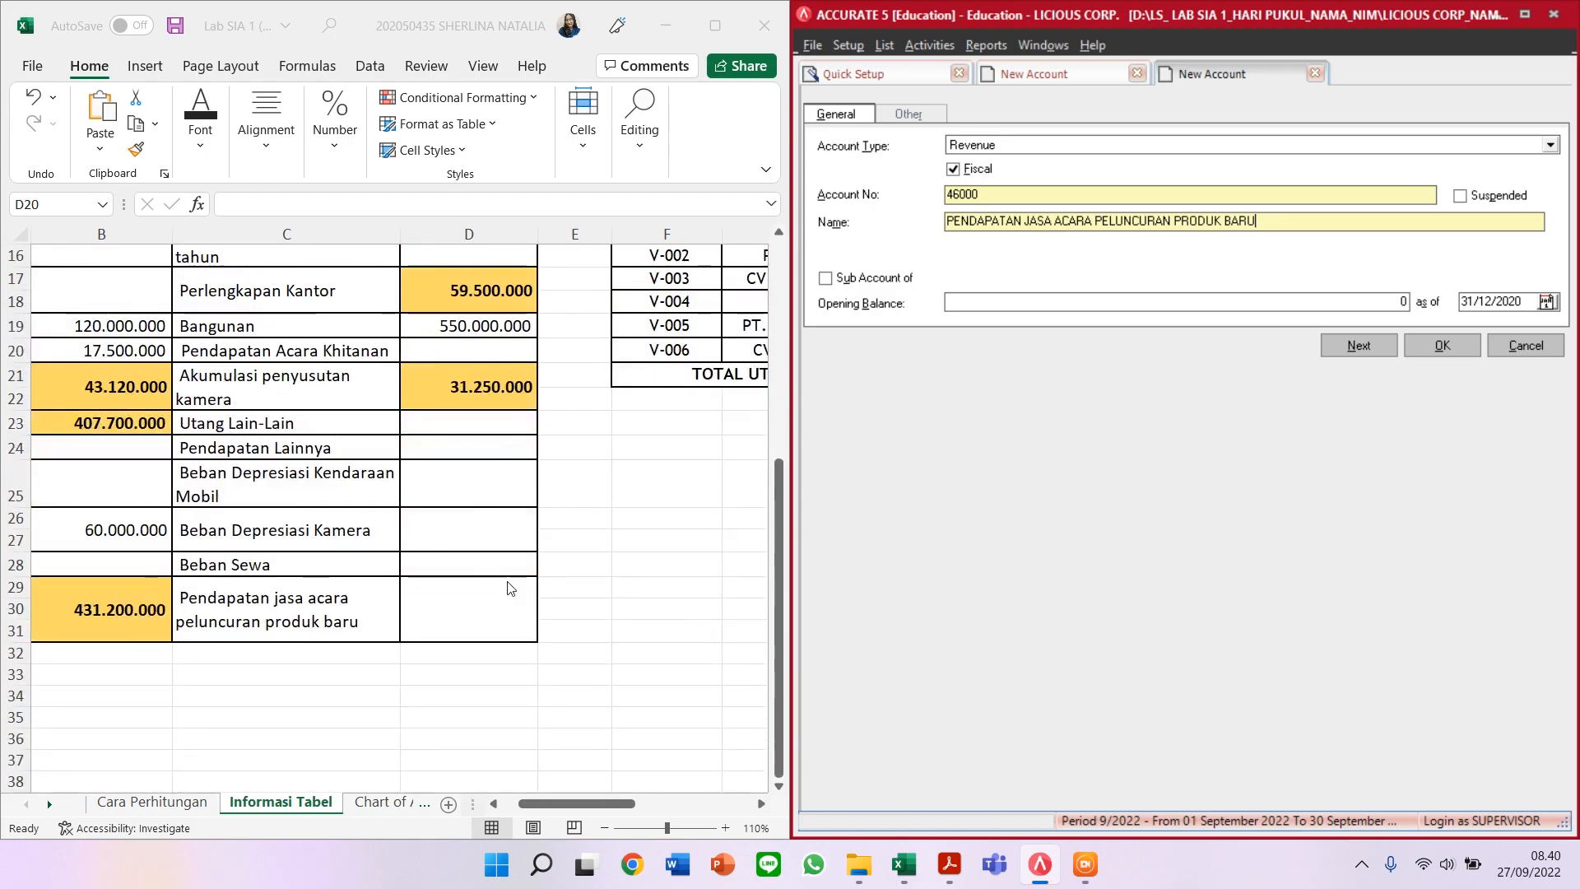
{"action": "left_click", "coordinate": [282, 617]}
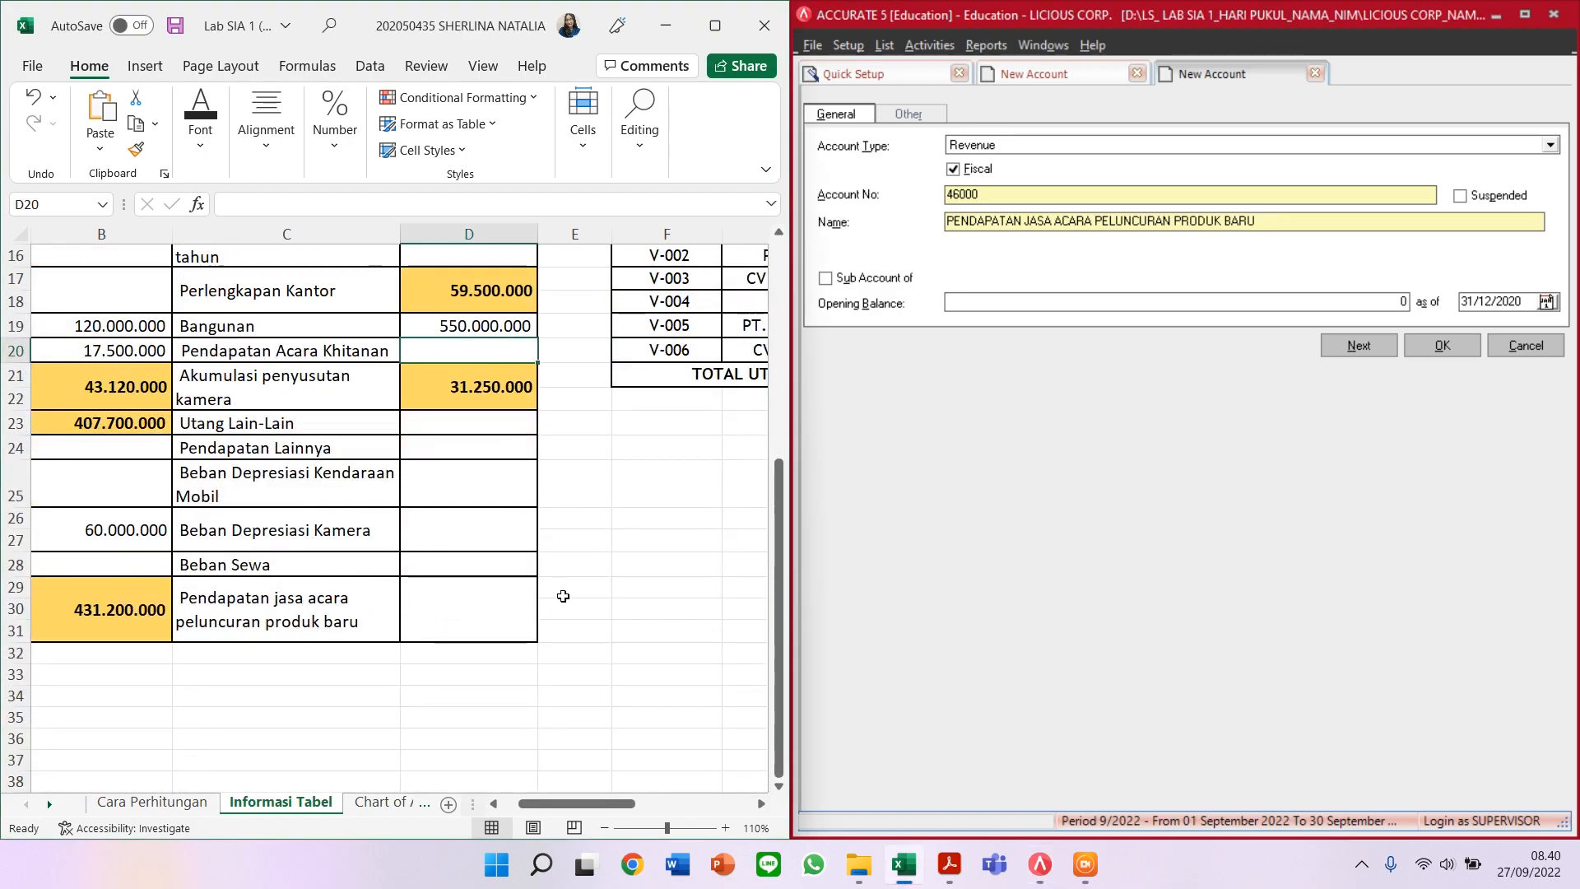
{"action": "scroll", "coordinate": [560, 592], "scroll_direction": "up", "scroll_amount": 5}
Step: Save revenue account 46000 and compare the chart of accounts with the reference spreadsheet
{"action": "left_click", "coordinate": [1443, 345]}
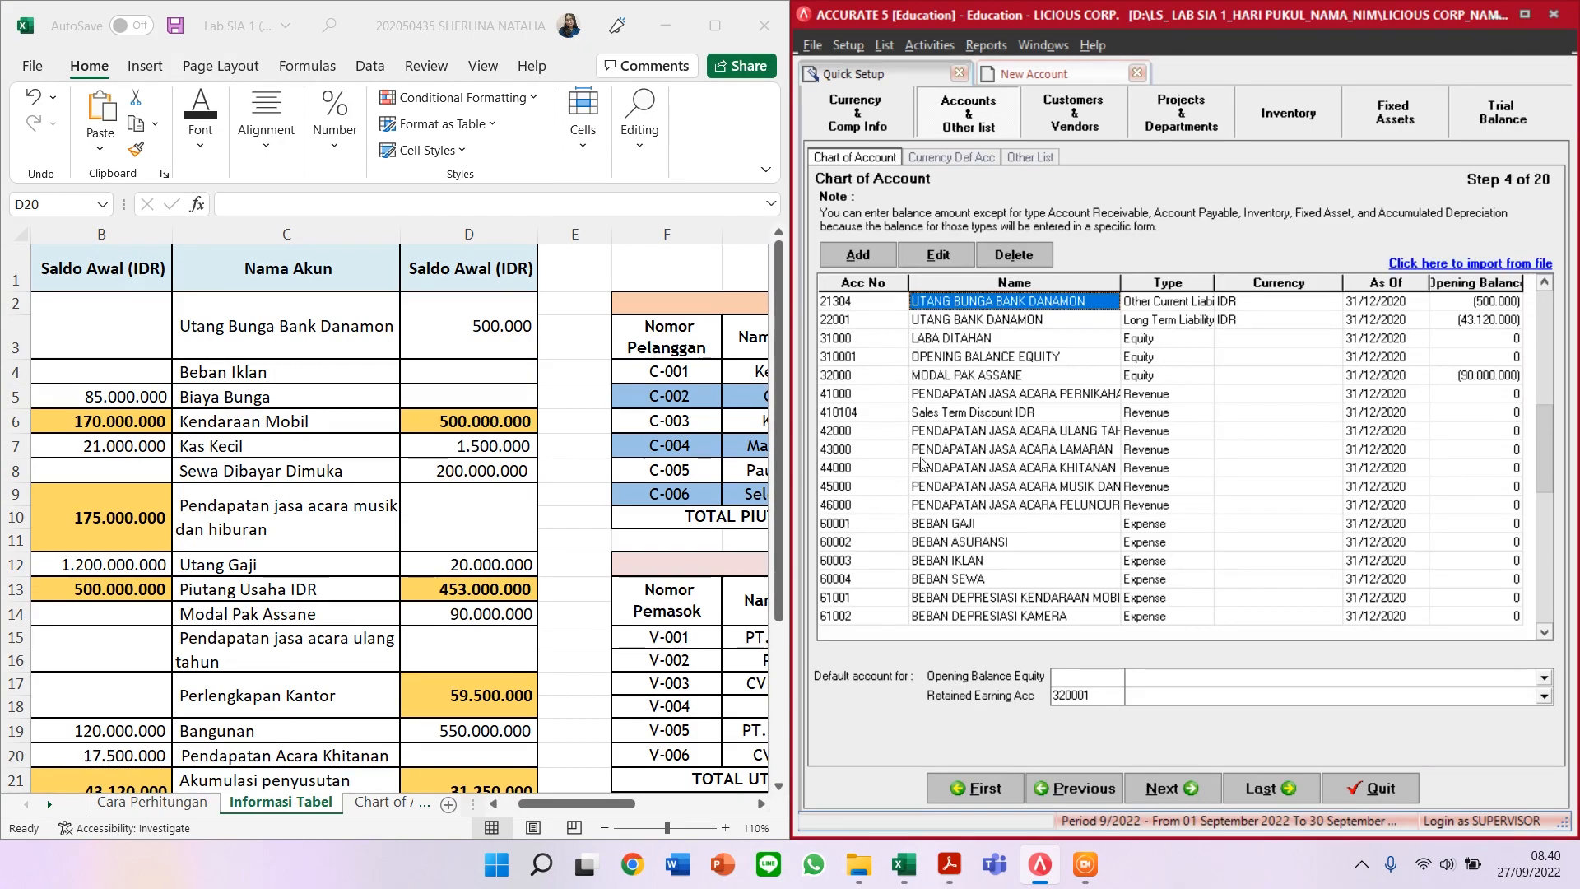
{"action": "scroll", "coordinate": [961, 564], "scroll_direction": "down", "scroll_amount": 20}
{"action": "scroll", "coordinate": [961, 566], "scroll_direction": "down", "scroll_amount": 5}
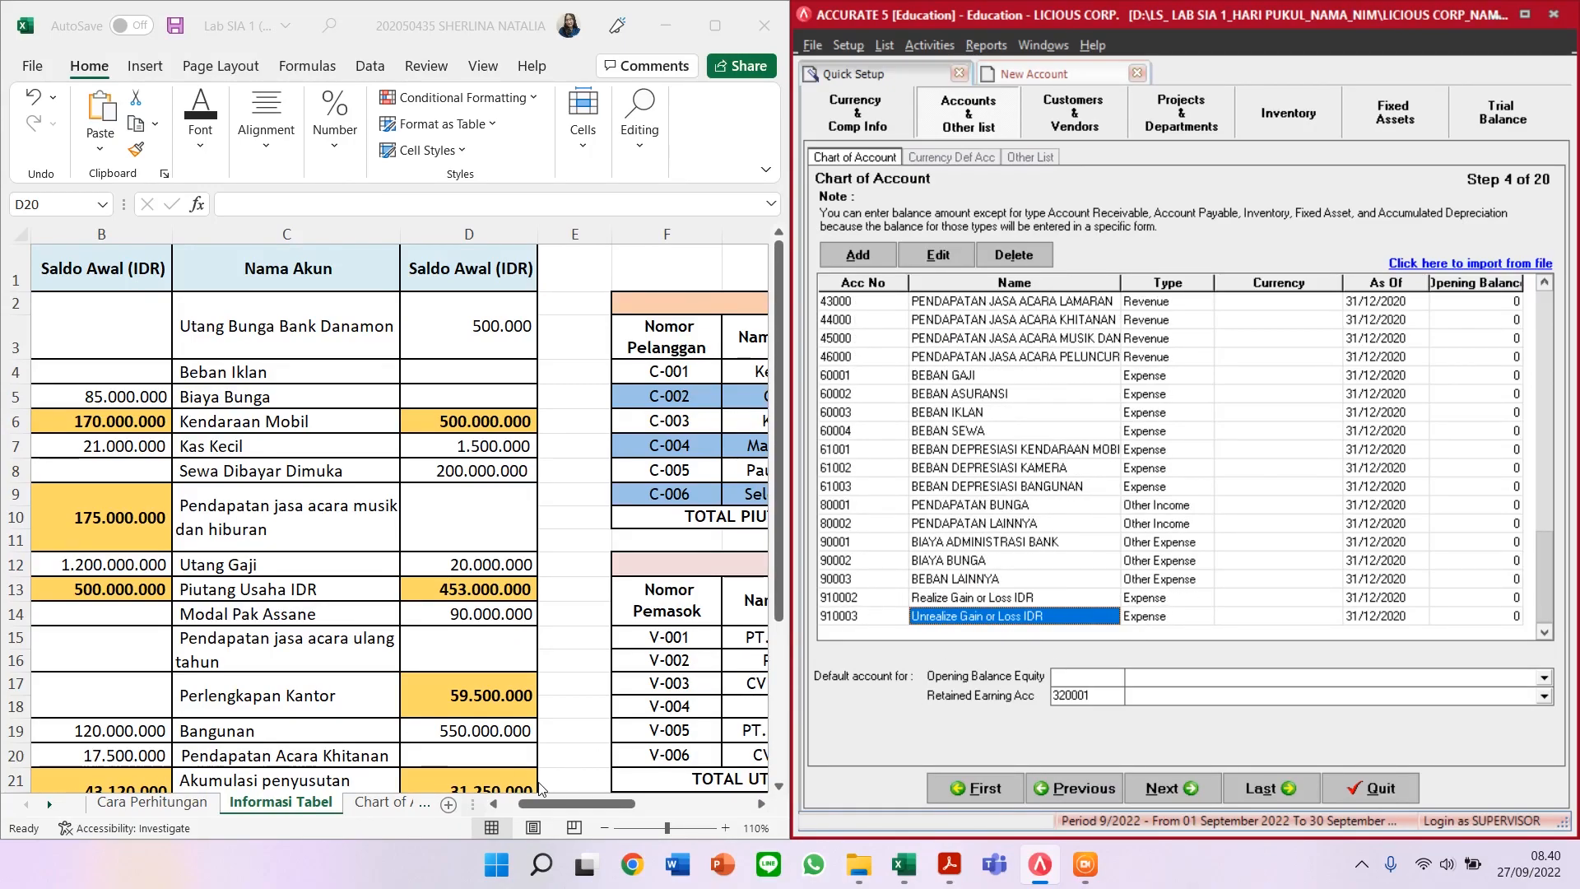
{"action": "left_click", "coordinate": [575, 805]}
{"action": "left_click_drag", "start_coordinate": [595, 802], "coordinate": [631, 801]}
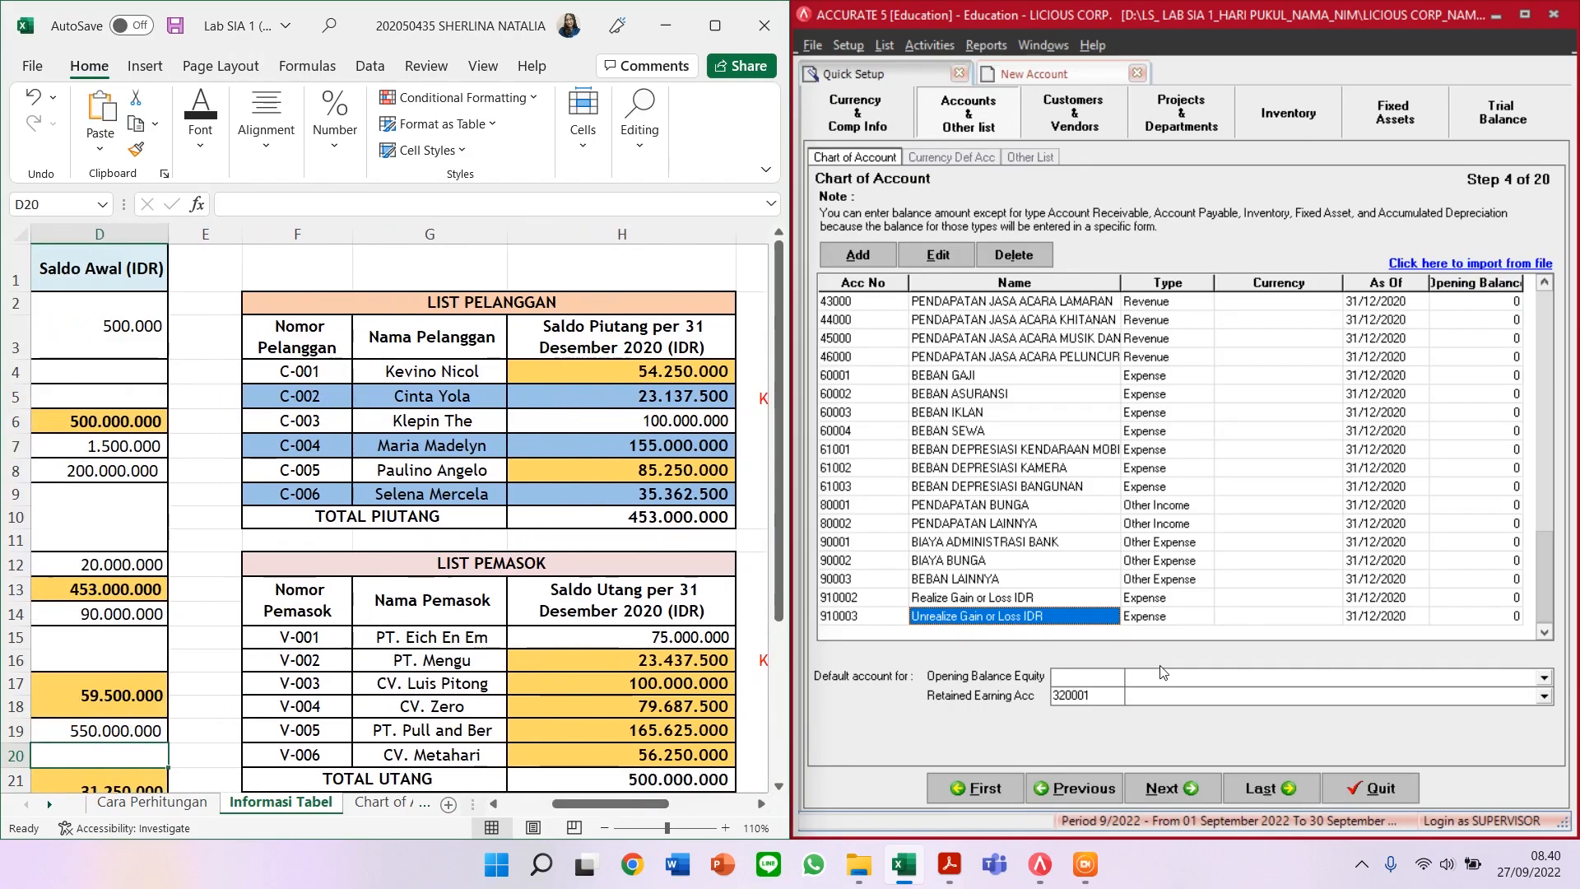
{"action": "left_click", "coordinate": [1176, 679]}
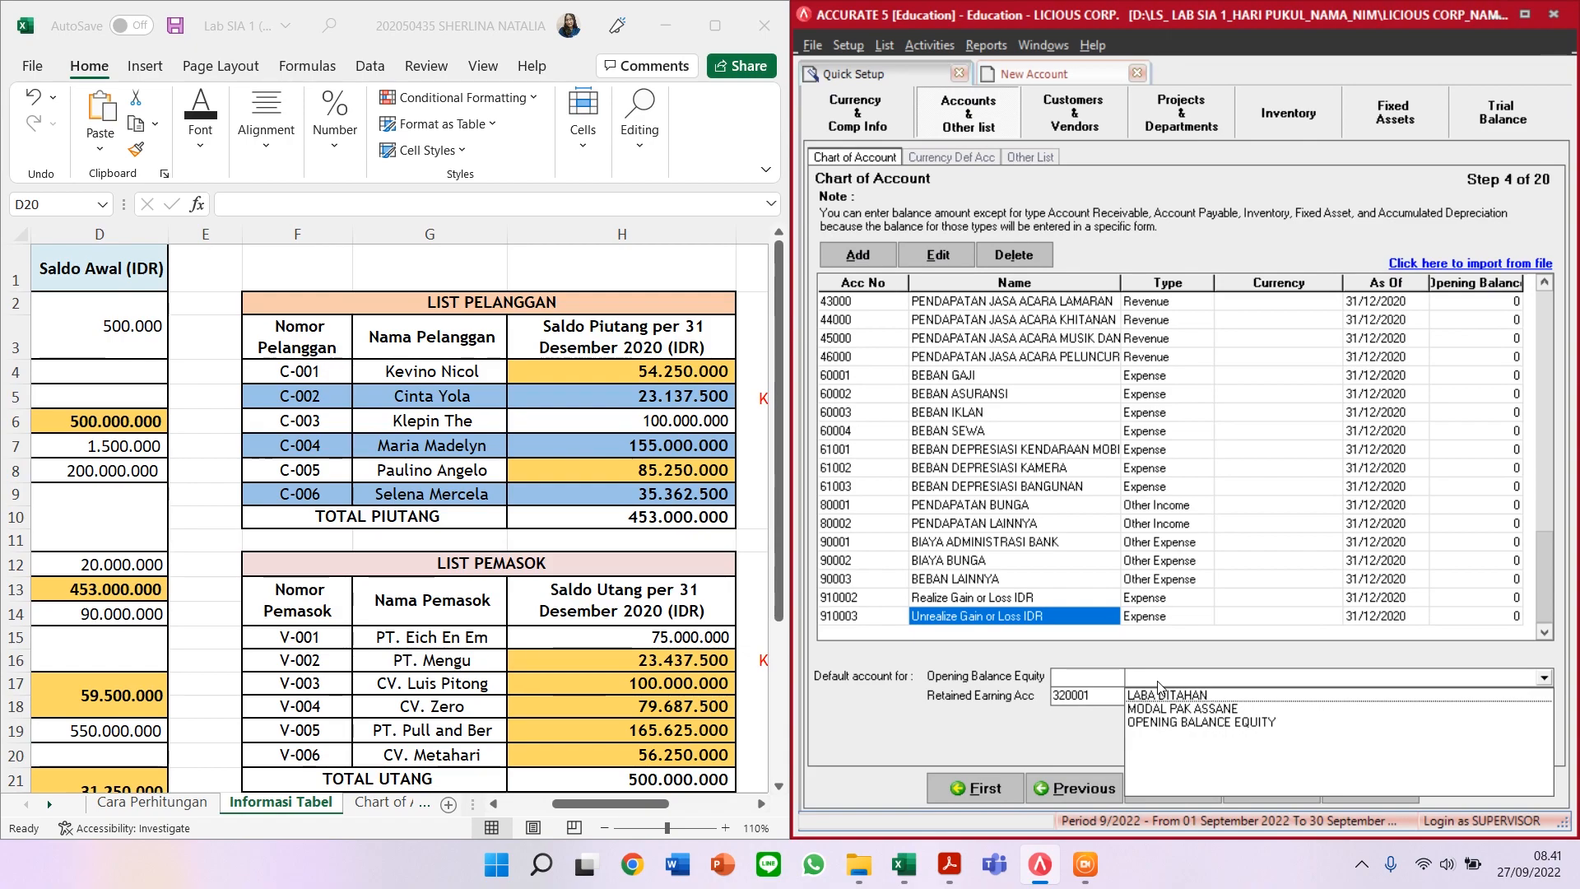
Step: Choose 310001 OPENING BALANCE EQUITY for opening balance equity and 31000 LABA DITAHAN for retained earnings
{"action": "left_click", "coordinate": [1142, 723]}
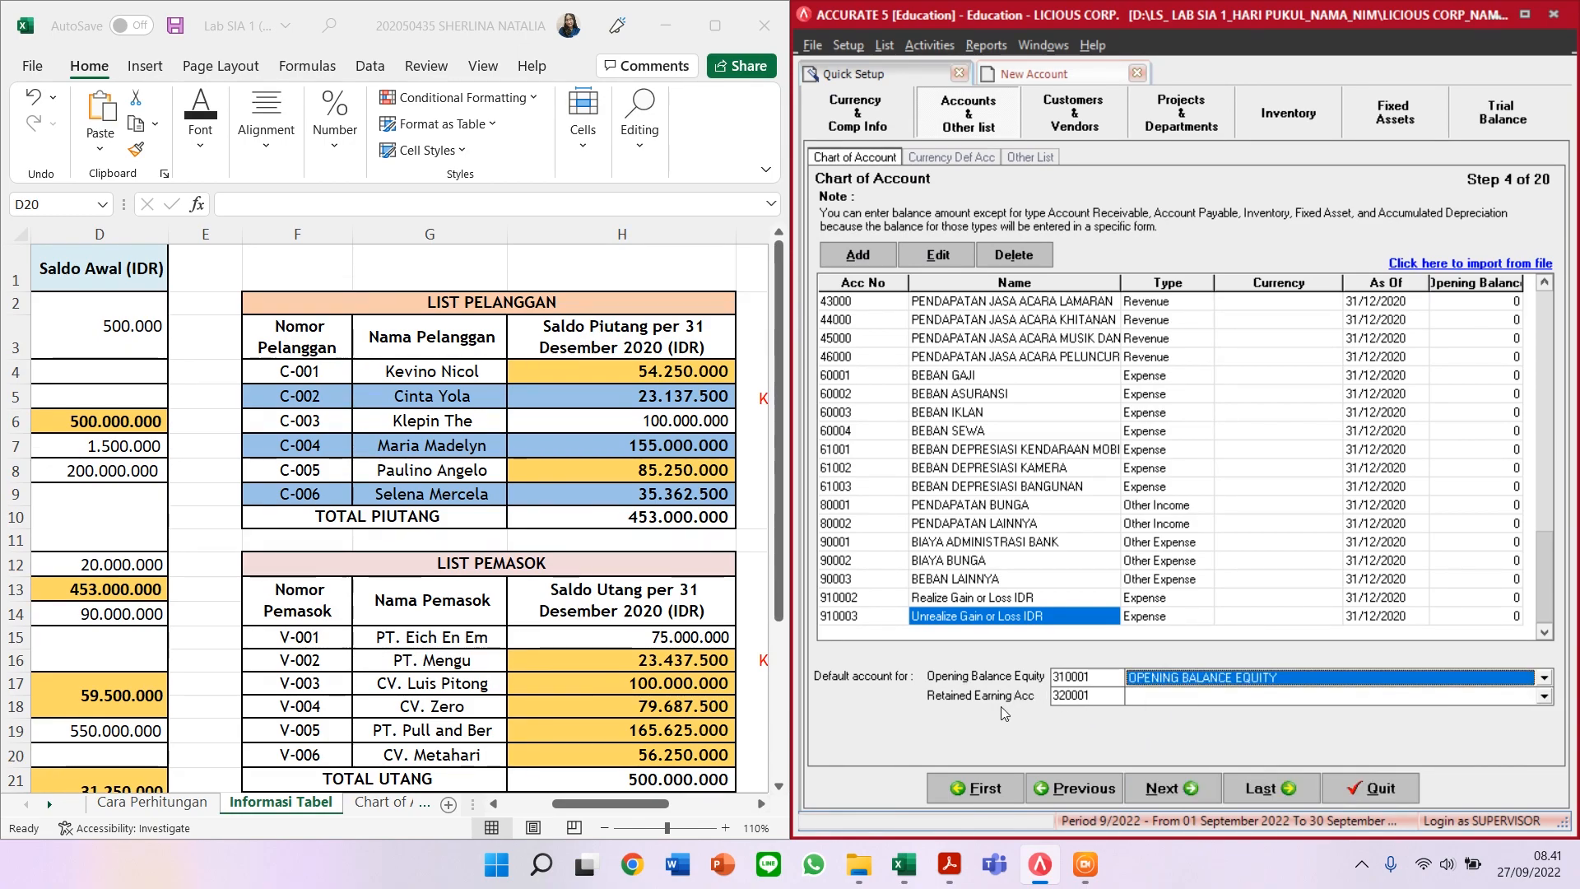
{"action": "left_click", "coordinate": [1169, 701]}
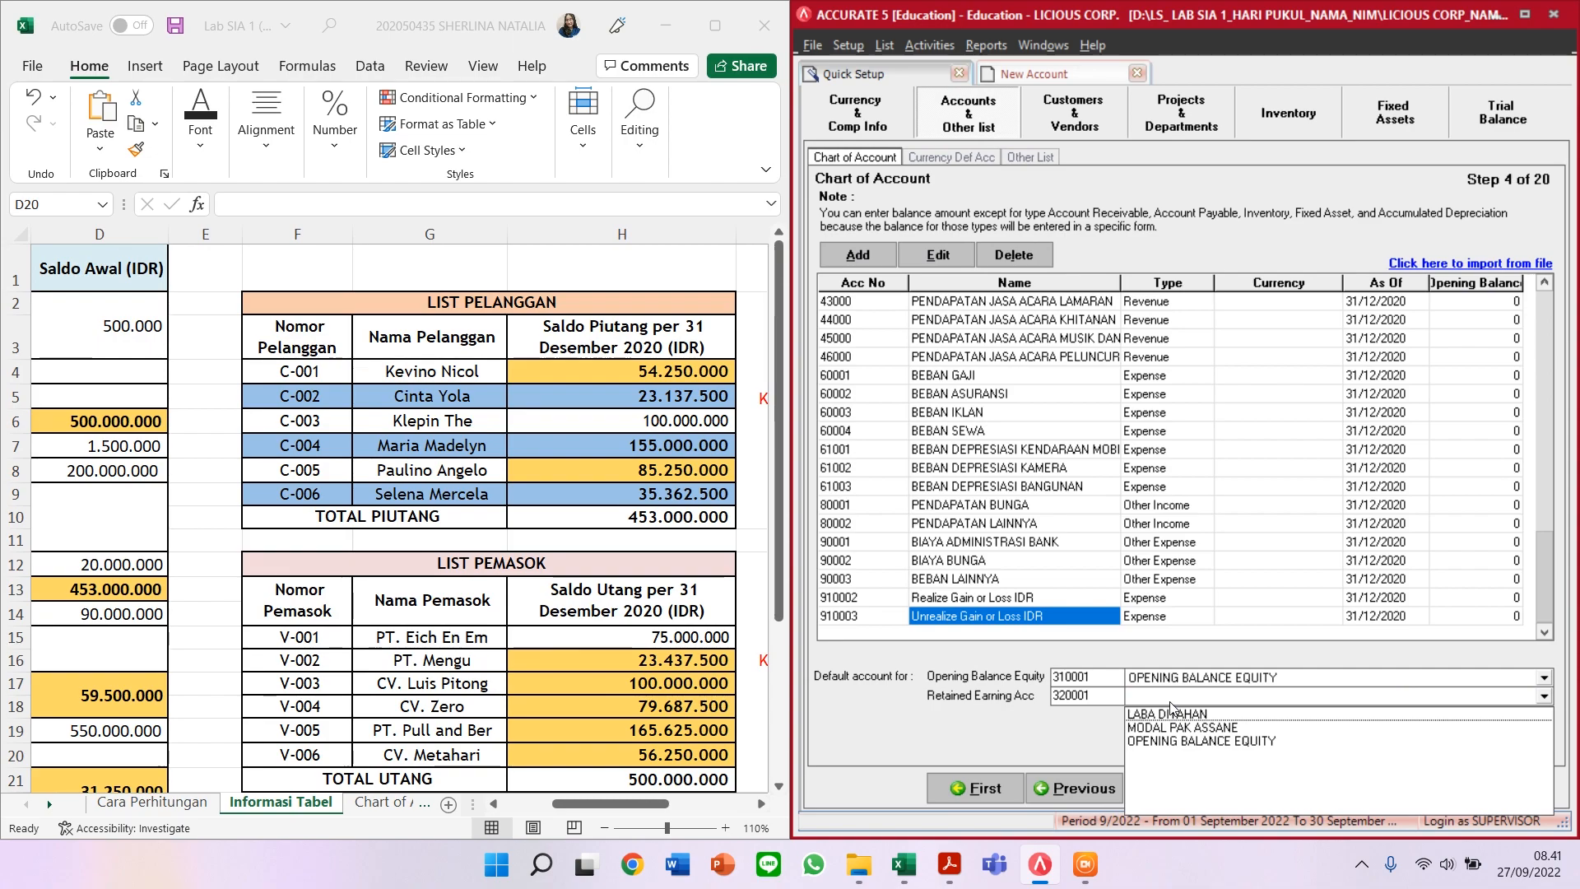
{"action": "left_click", "coordinate": [1167, 714]}
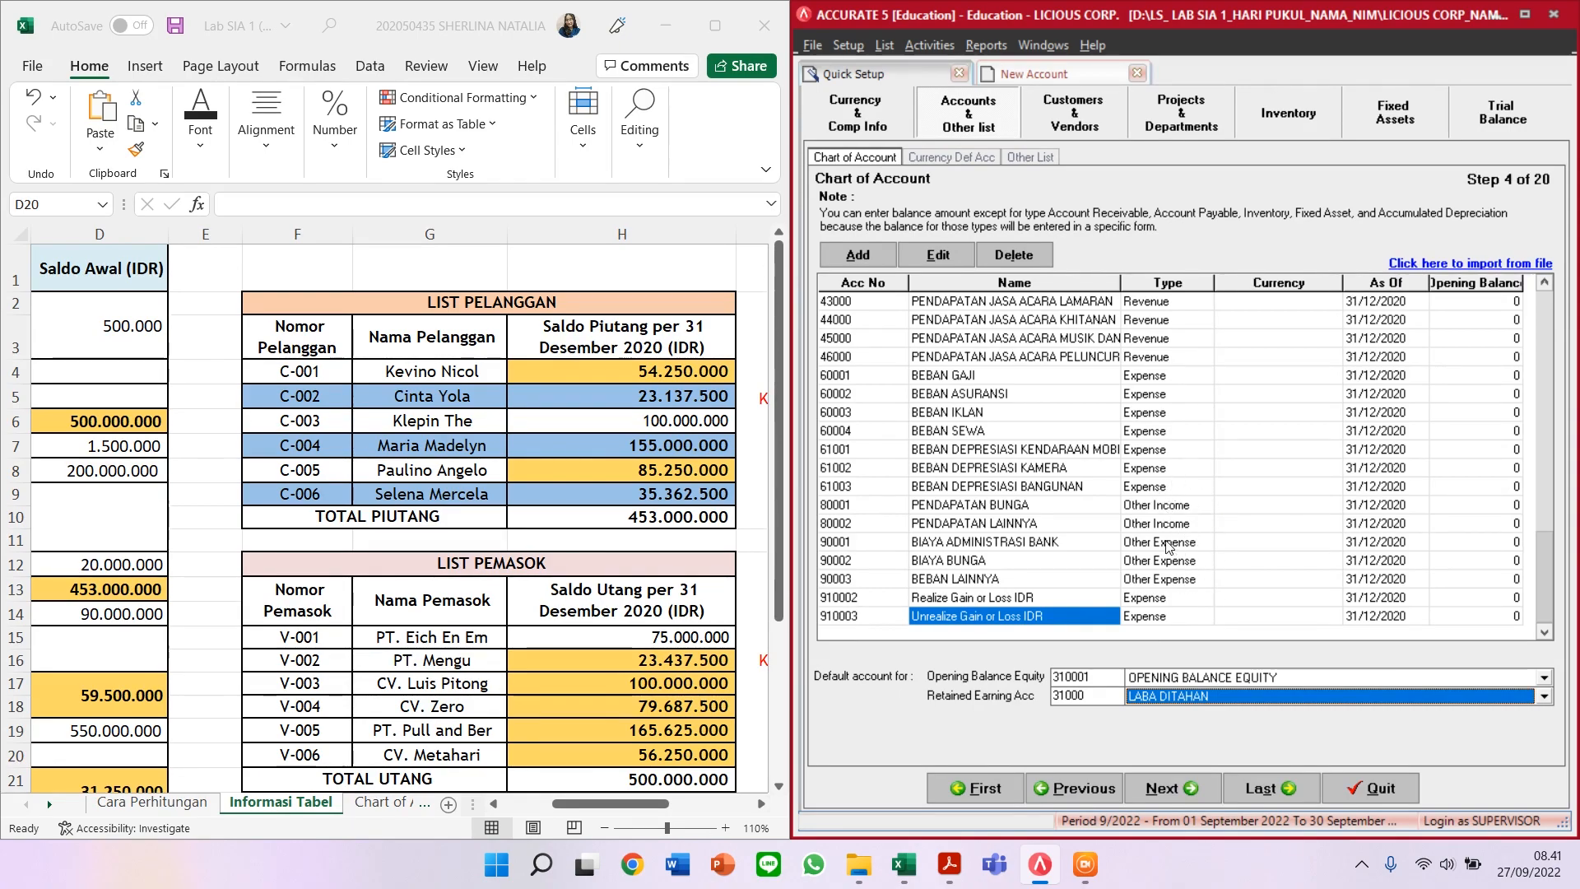
{"action": "left_click", "coordinate": [974, 624]}
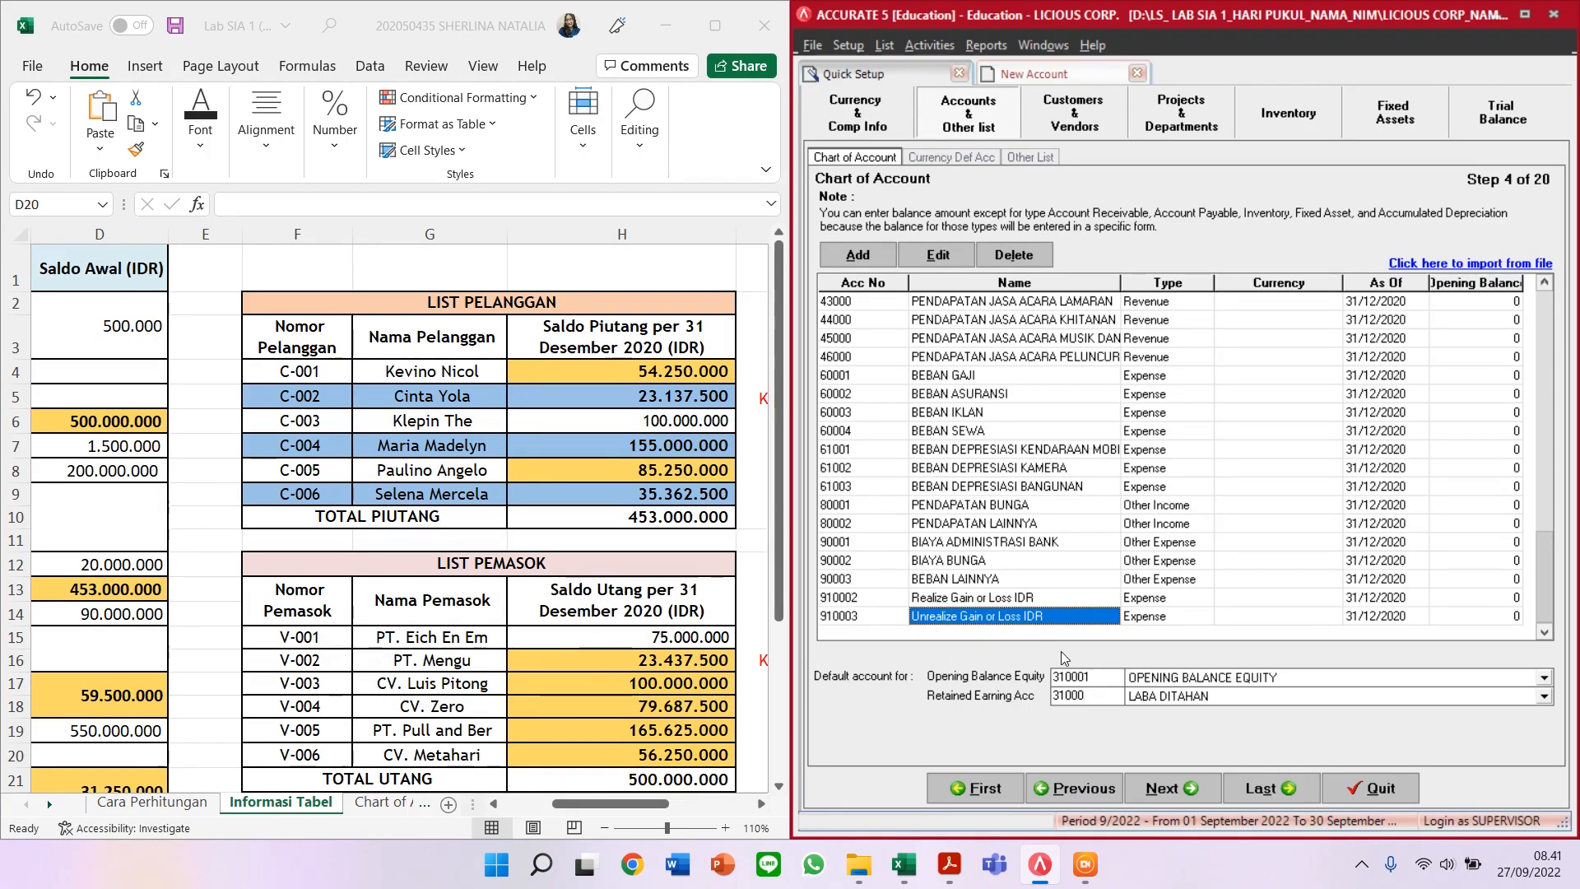
{"action": "left_click", "coordinate": [1177, 686]}
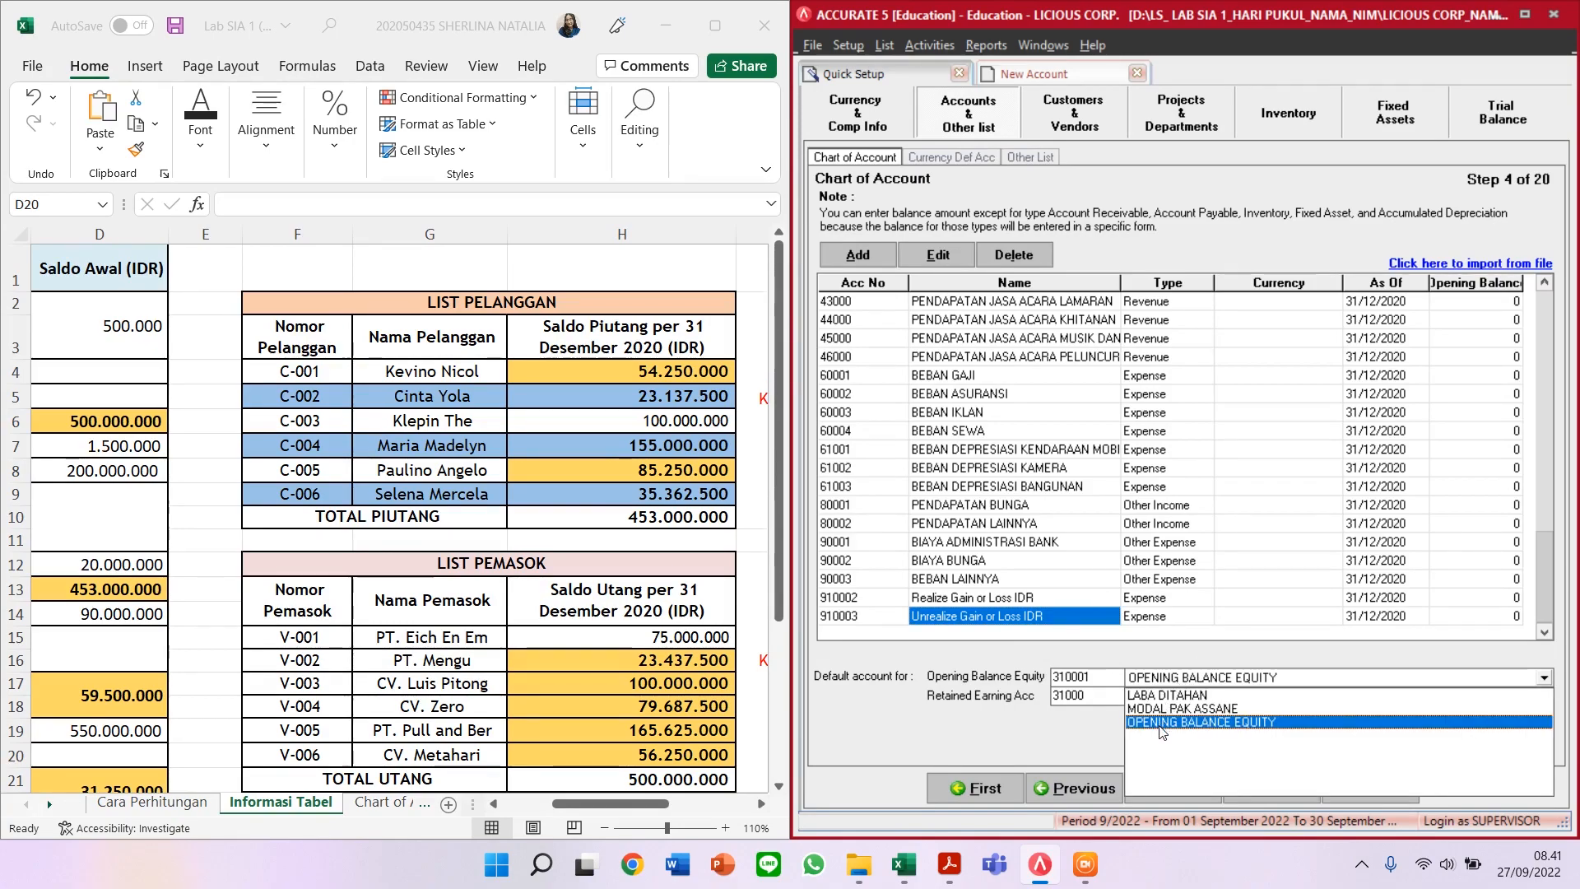
{"action": "left_click", "coordinate": [1072, 745]}
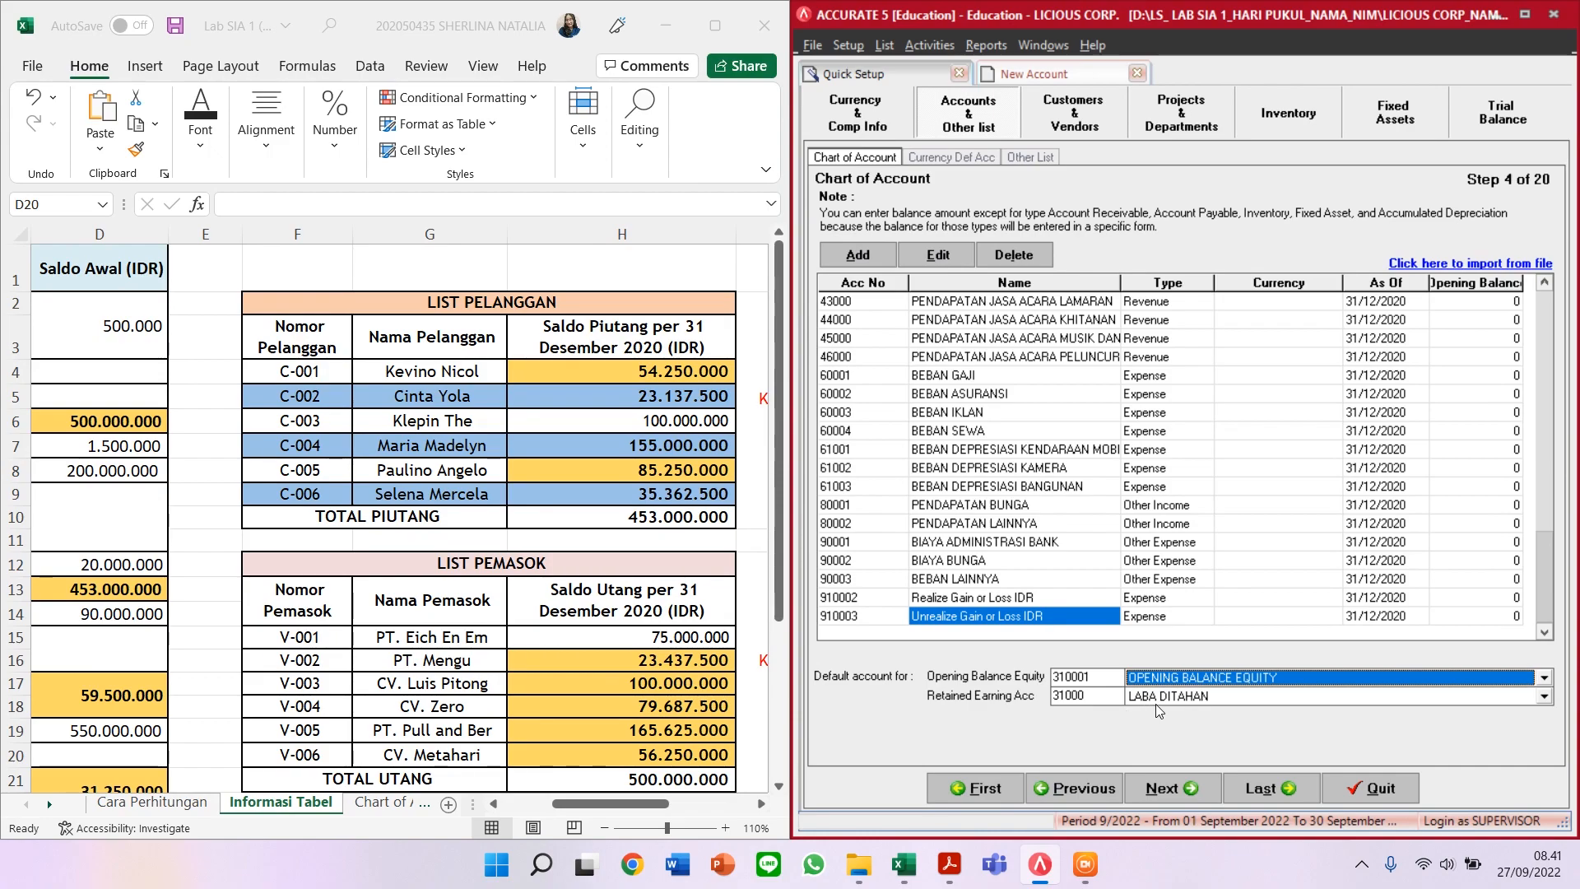
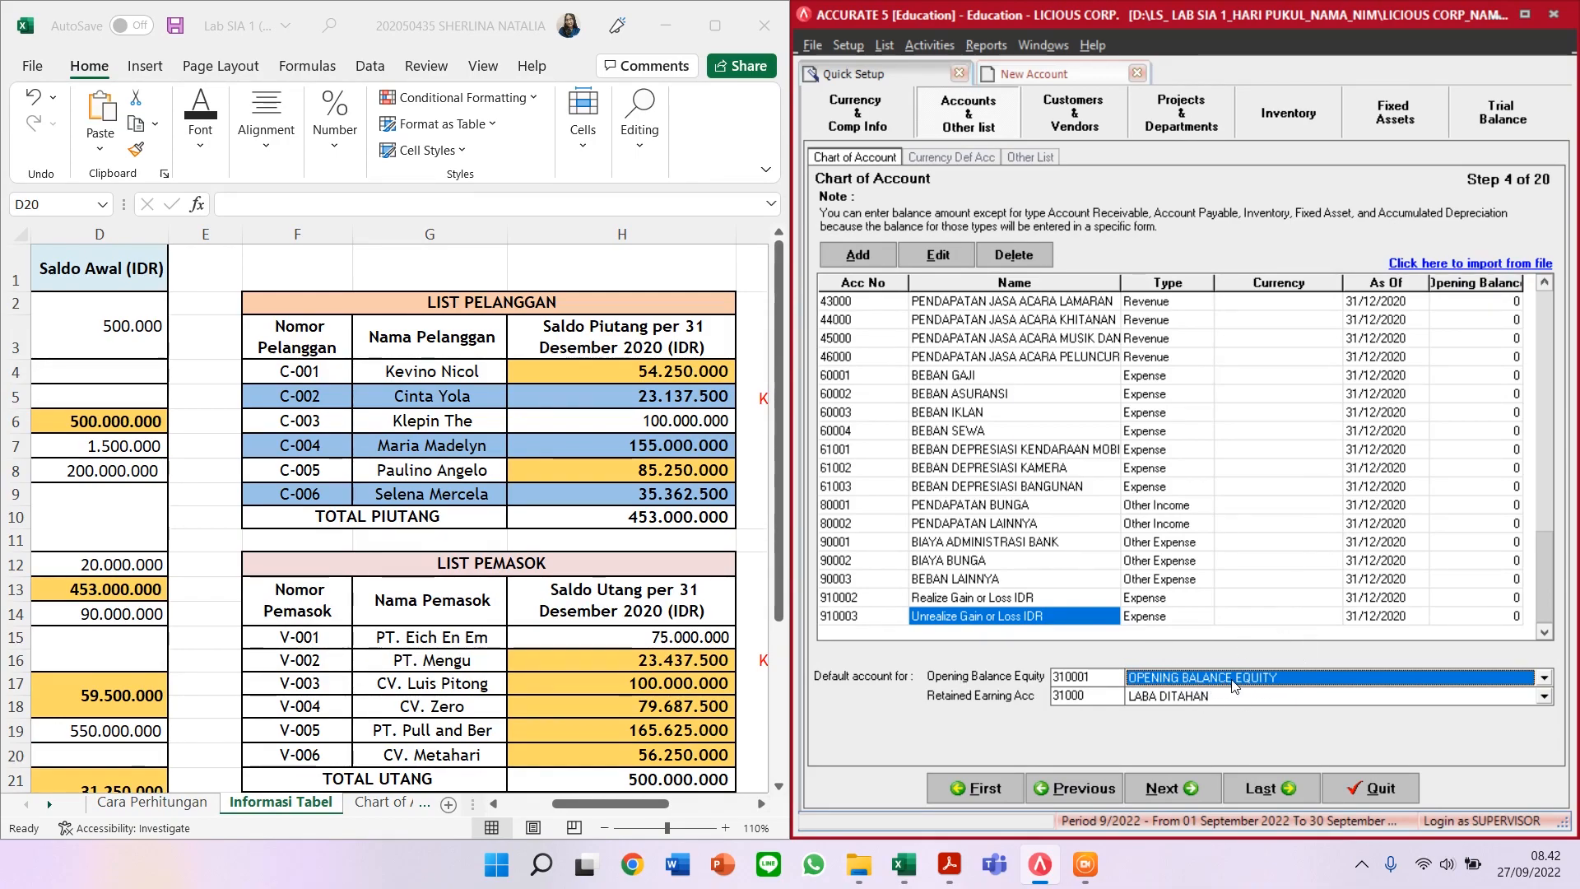
Step: Advance the Quick Setup from Chart of Account to step 5, Currency Default Account
{"action": "left_click", "coordinate": [1162, 788]}
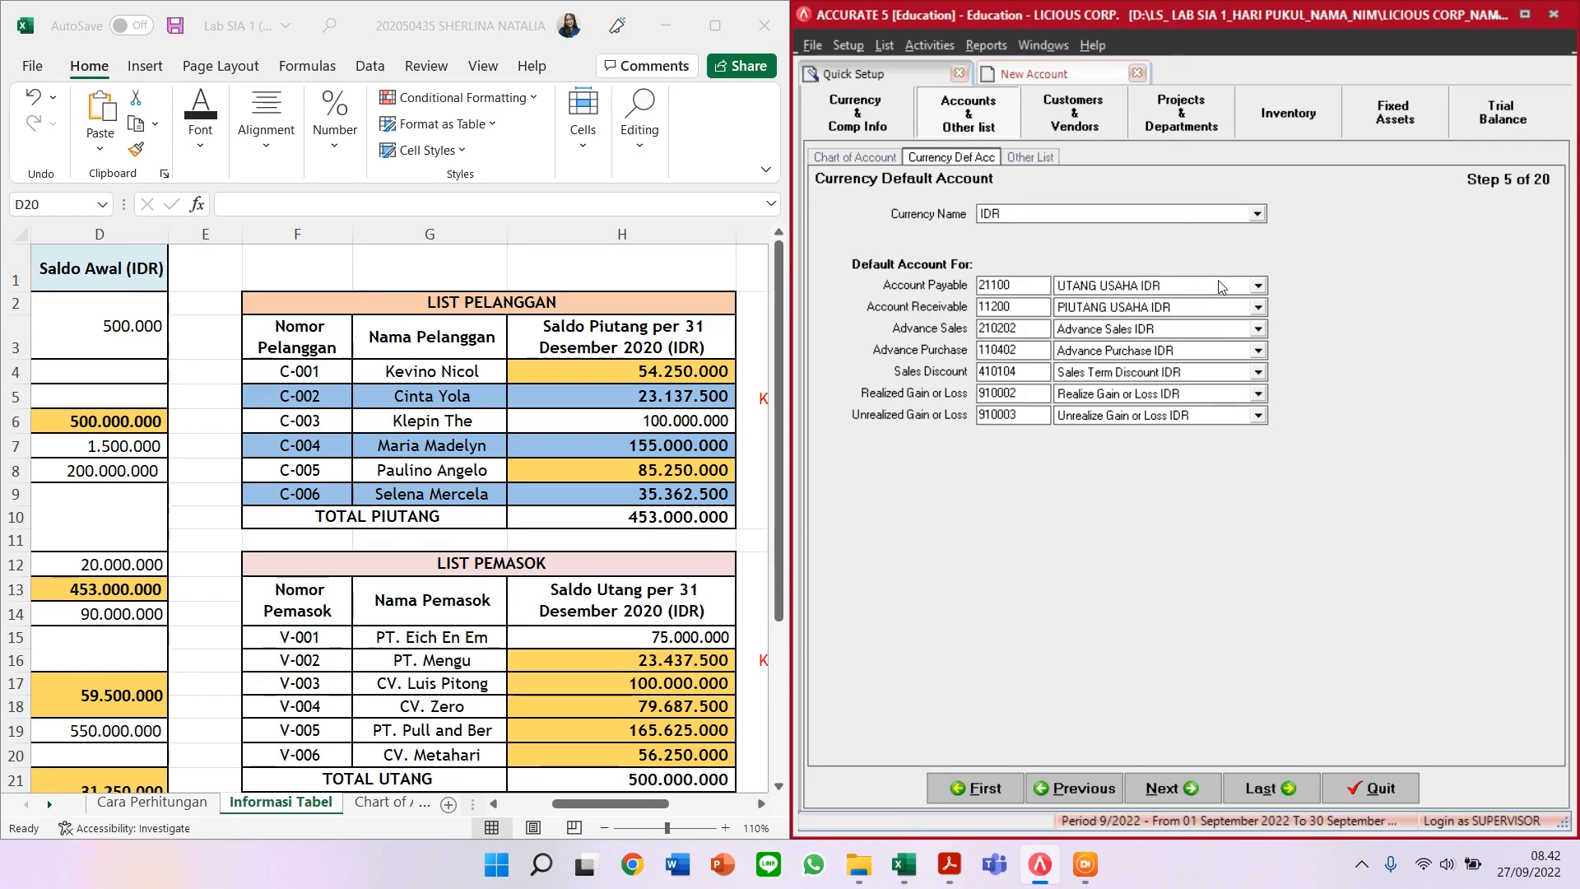
Step: Set IDR Account Payable to 21100 UTANG USAHA IDR and Account Receivable to 11200 PIUTANG USAHA IDR
{"action": "left_click", "coordinate": [1259, 286]}
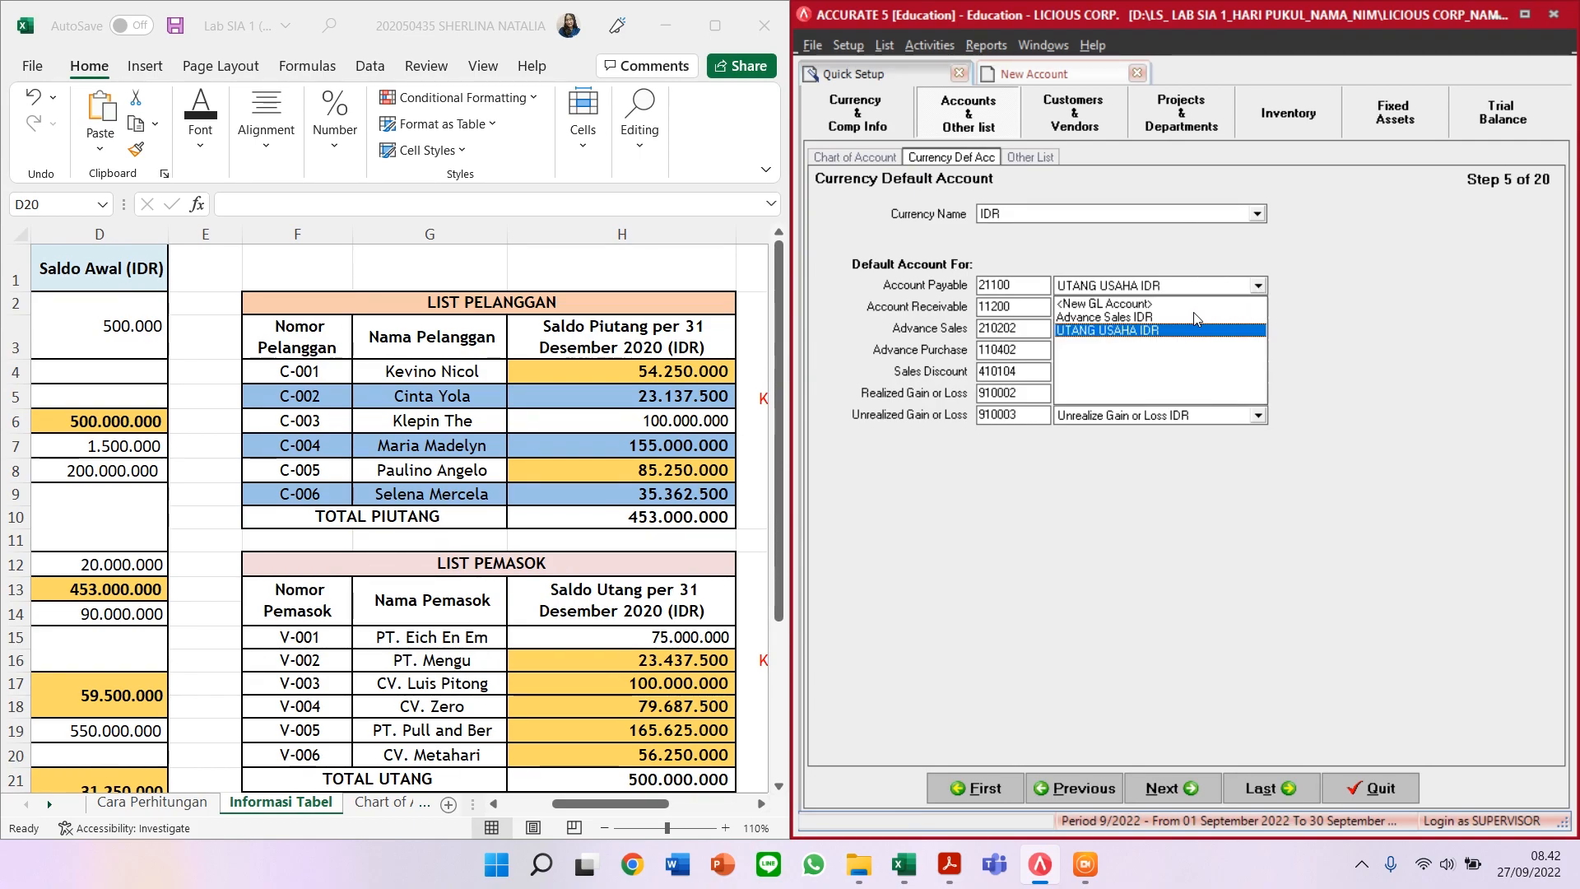
{"action": "left_click", "coordinate": [1102, 331]}
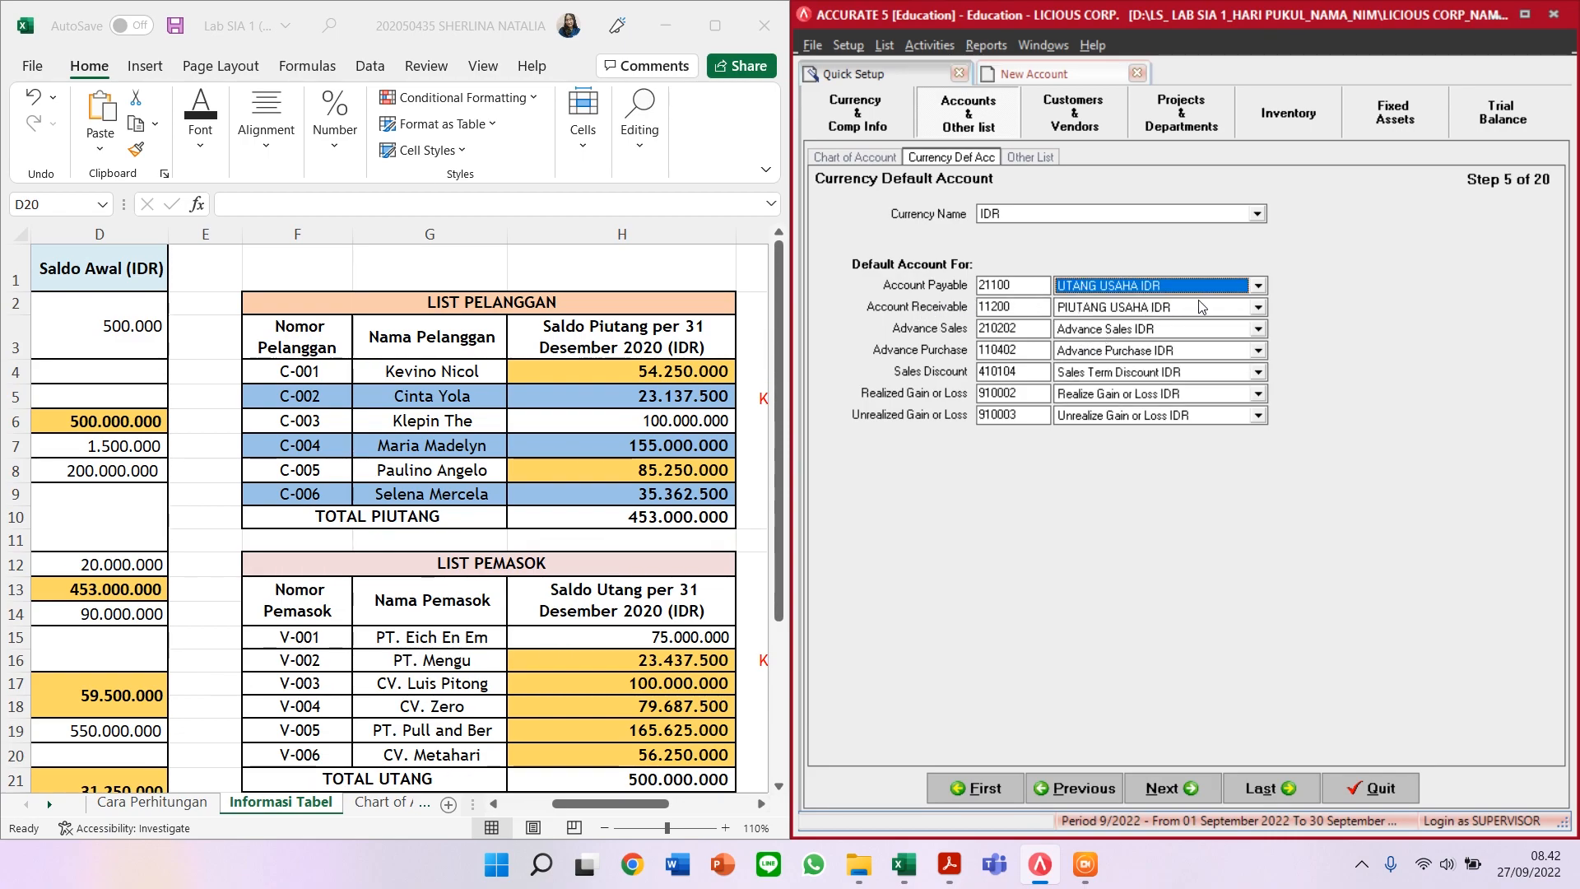
{"action": "left_click", "coordinate": [1201, 307]}
{"action": "left_click", "coordinate": [1171, 352]}
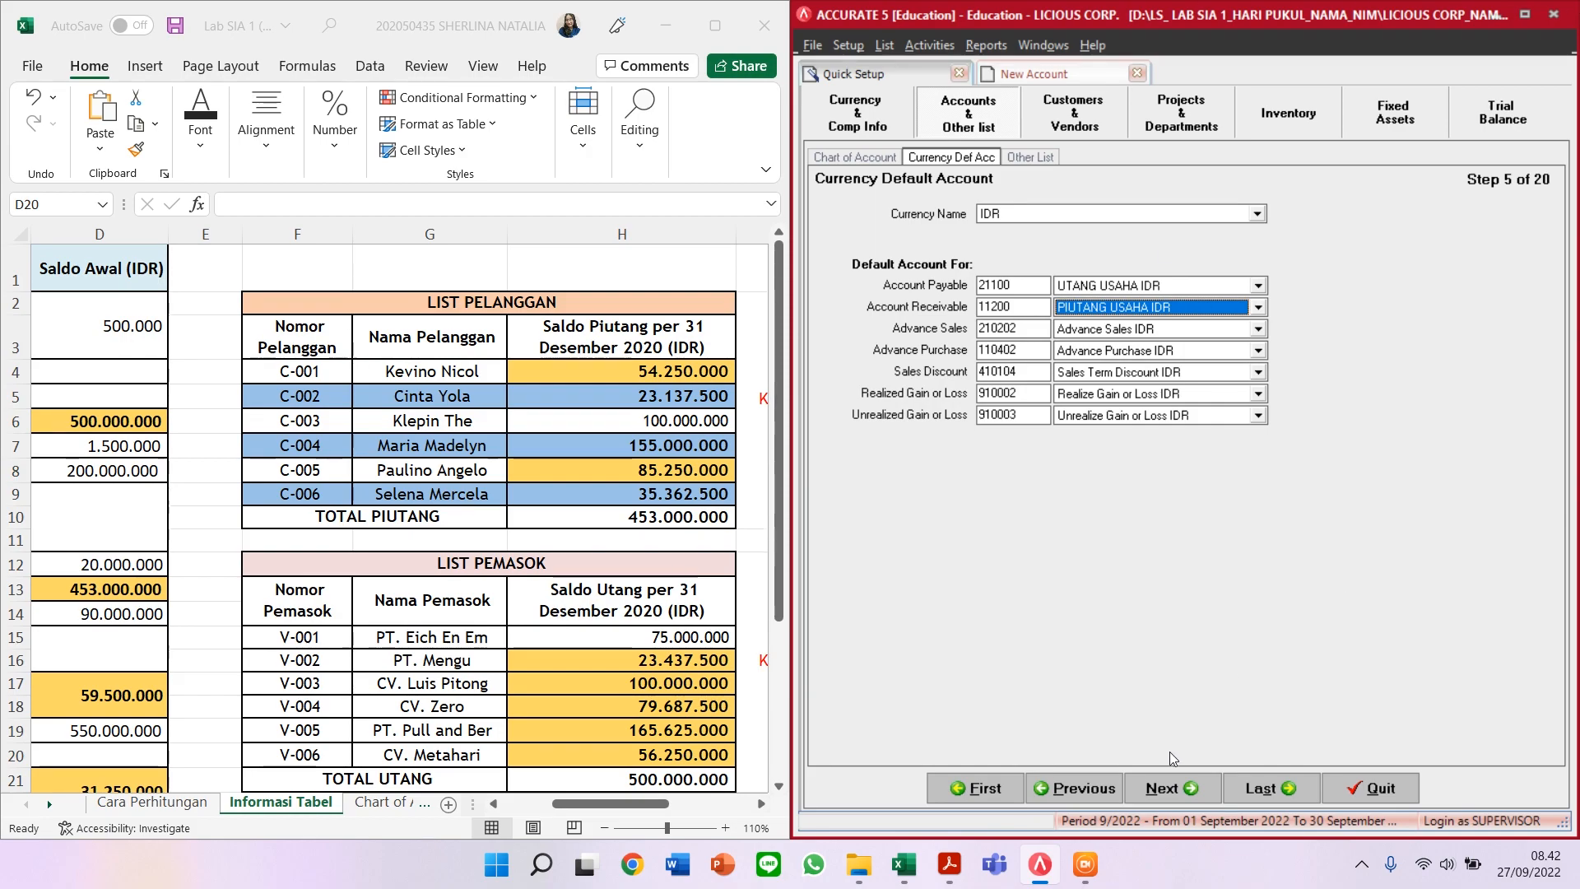
{"action": "left_click", "coordinate": [1156, 786]}
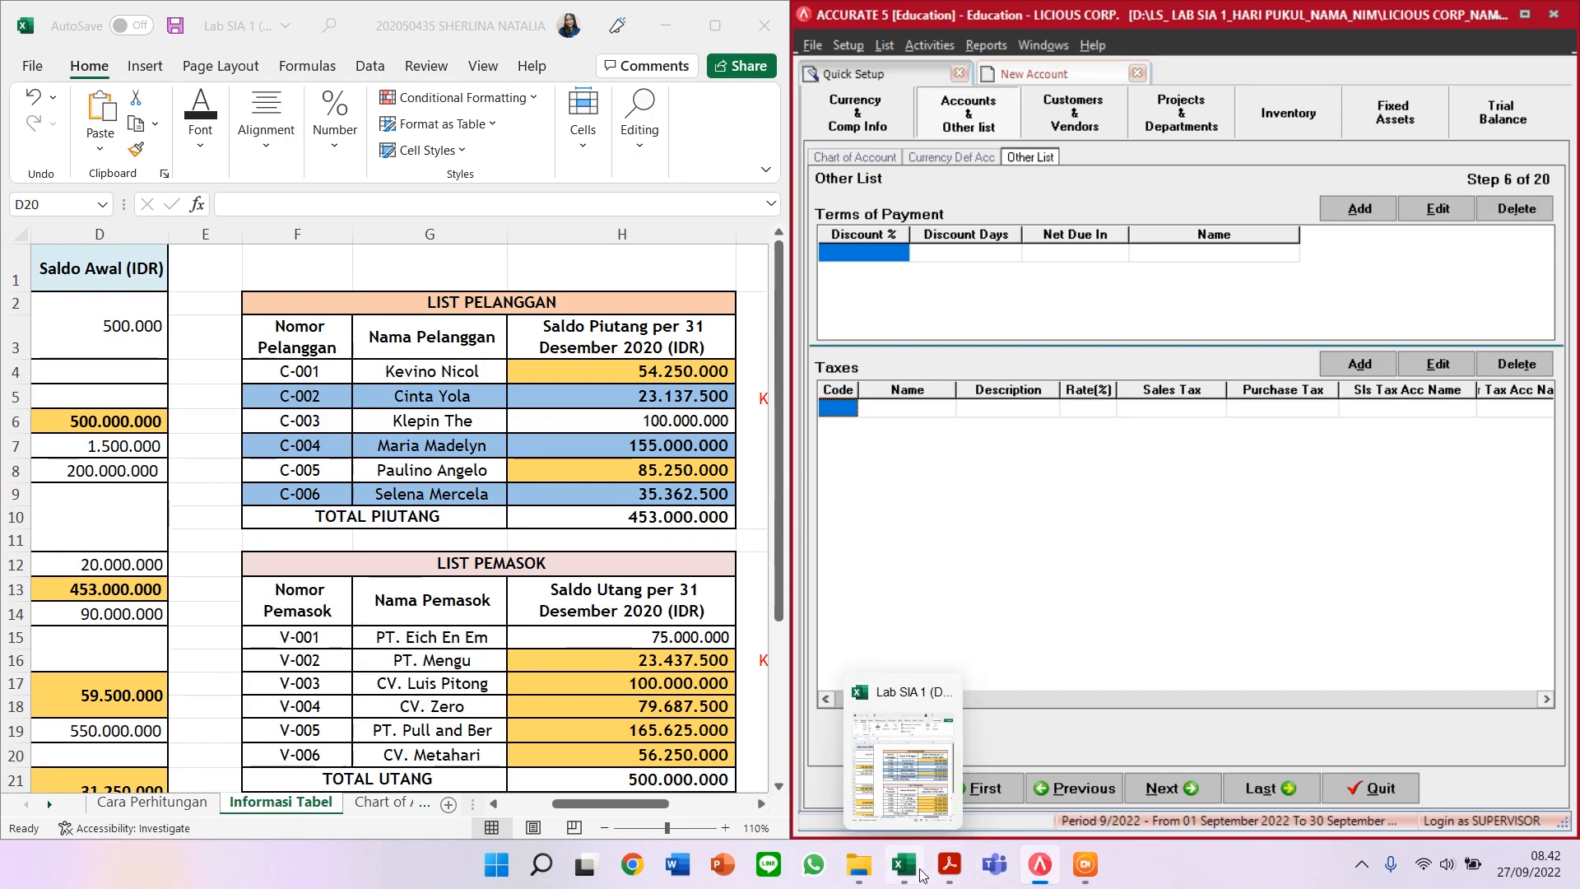
Step: Bring the exercise PDF beside Accurate and scroll through the balance table and notes 6–12
{"action": "left_click", "coordinate": [949, 864]}
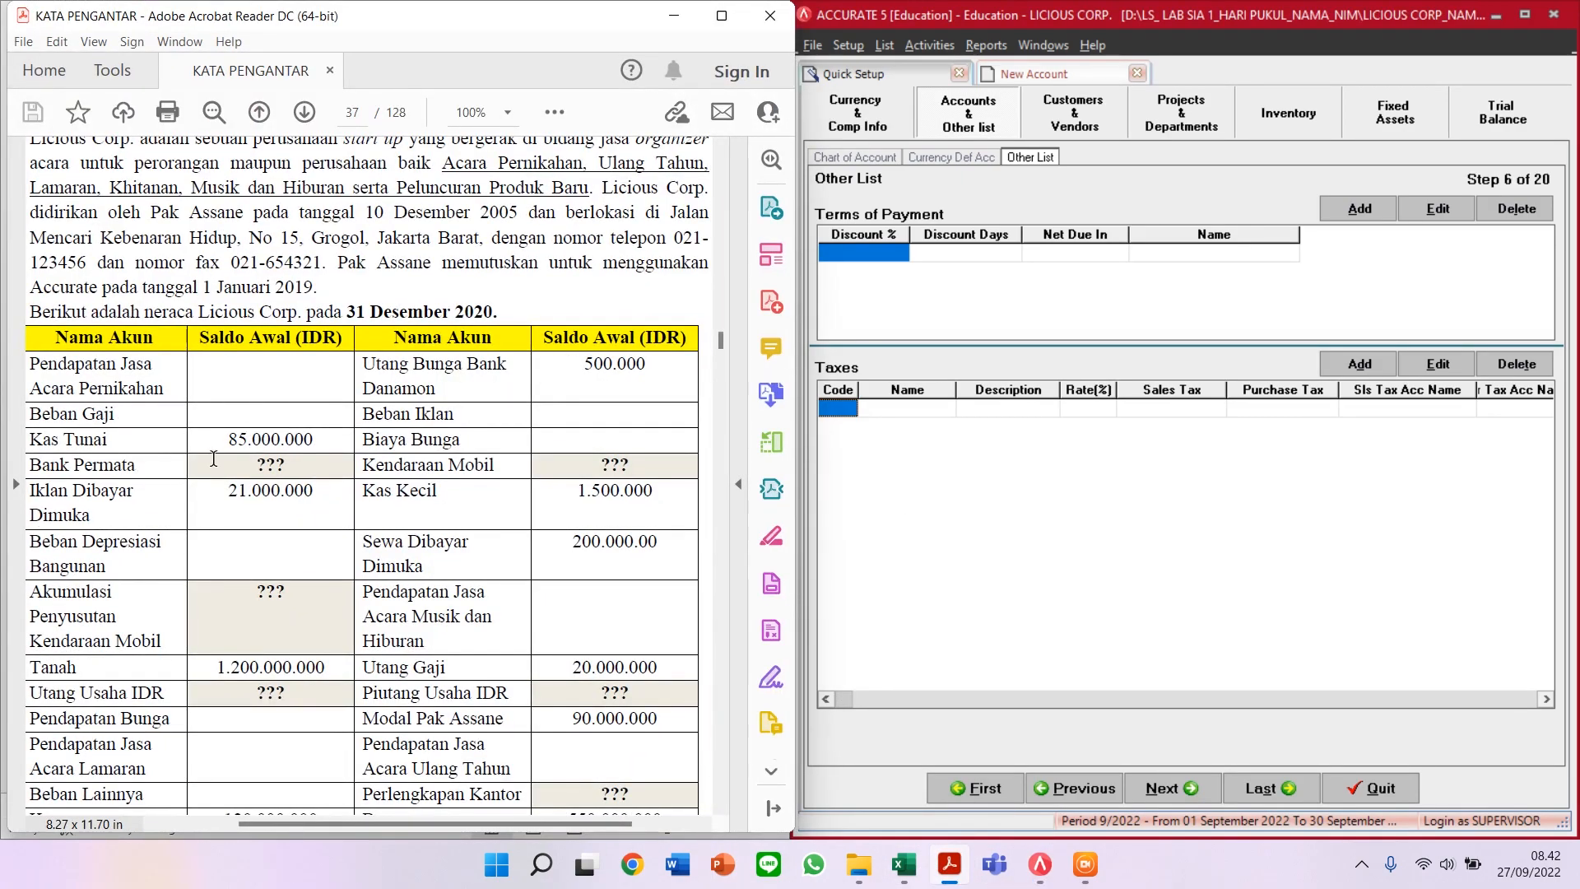
{"action": "scroll", "coordinate": [216, 467], "scroll_direction": "up", "scroll_amount": 3}
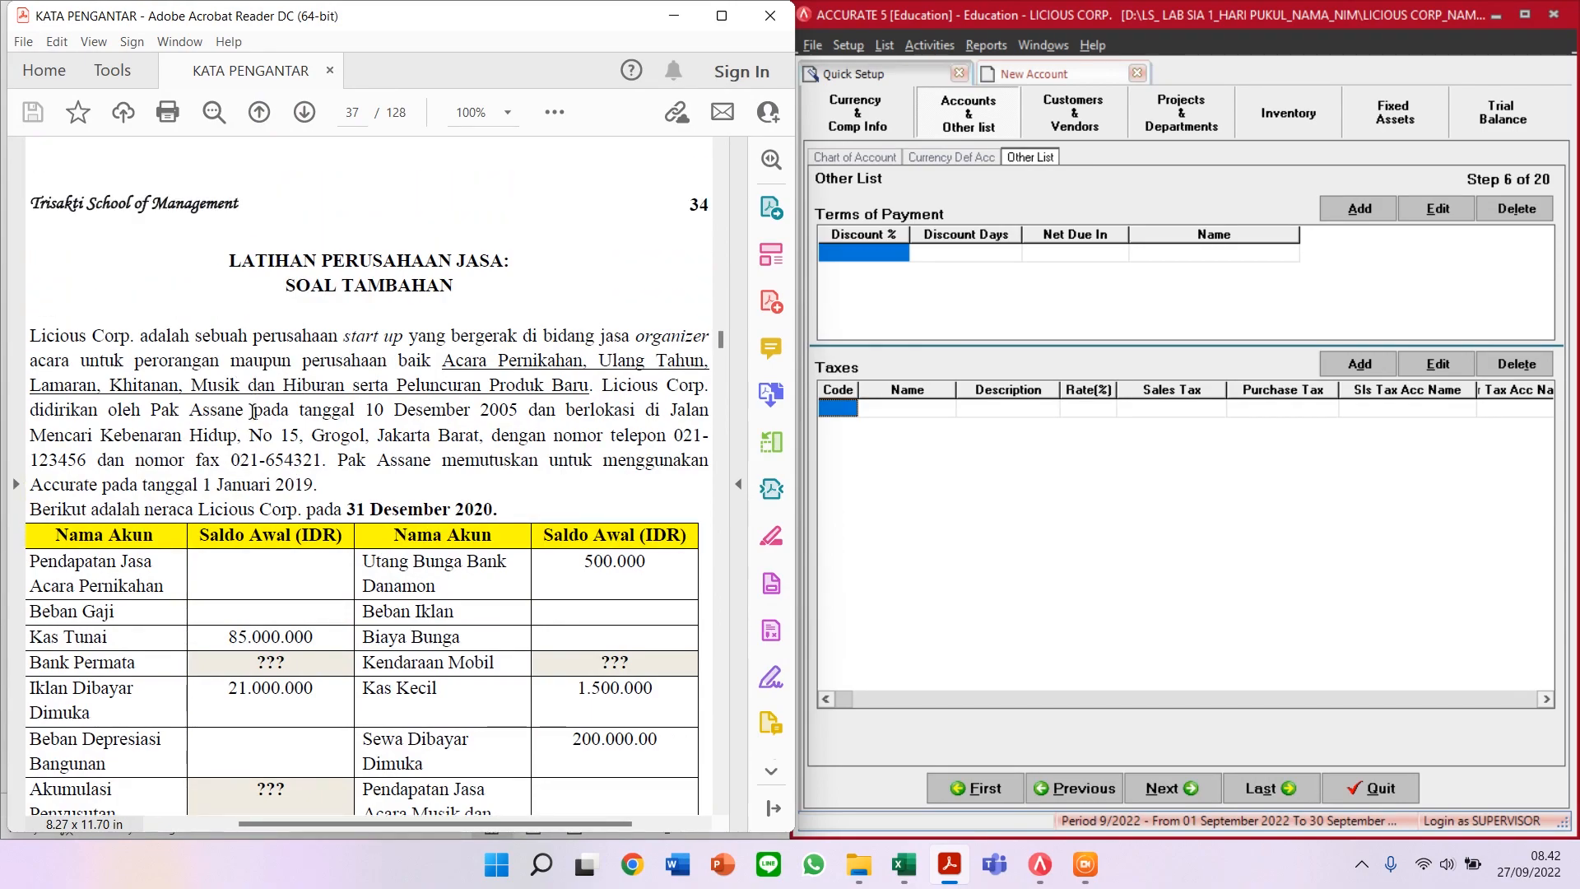
{"action": "scroll", "coordinate": [252, 409], "scroll_direction": "down", "scroll_amount": 8}
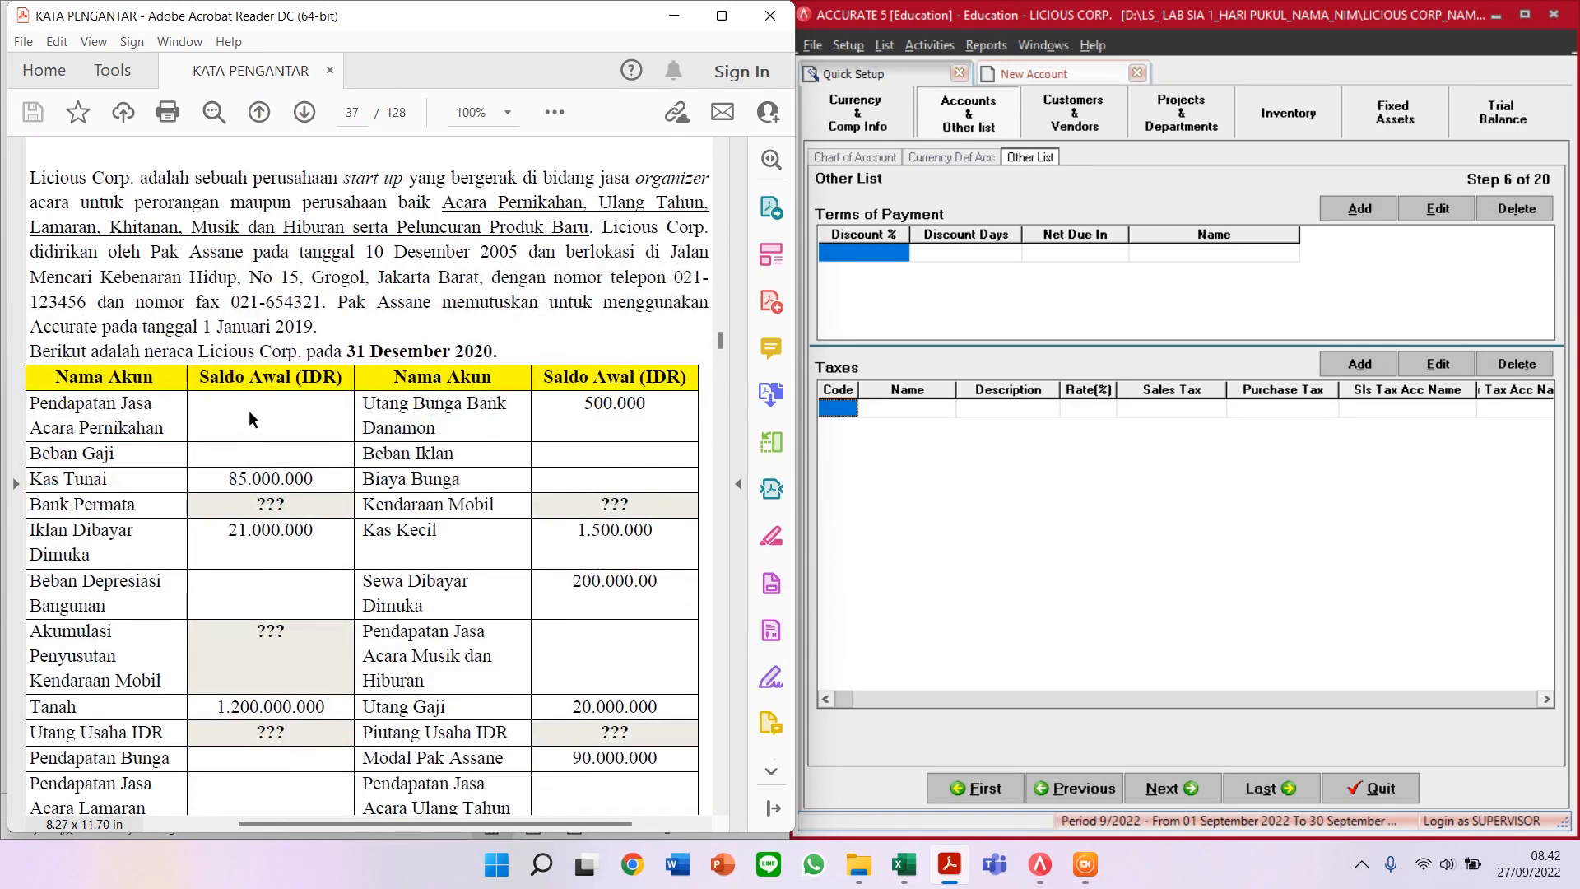
{"action": "scroll", "coordinate": [251, 420], "scroll_direction": "down", "scroll_amount": 20}
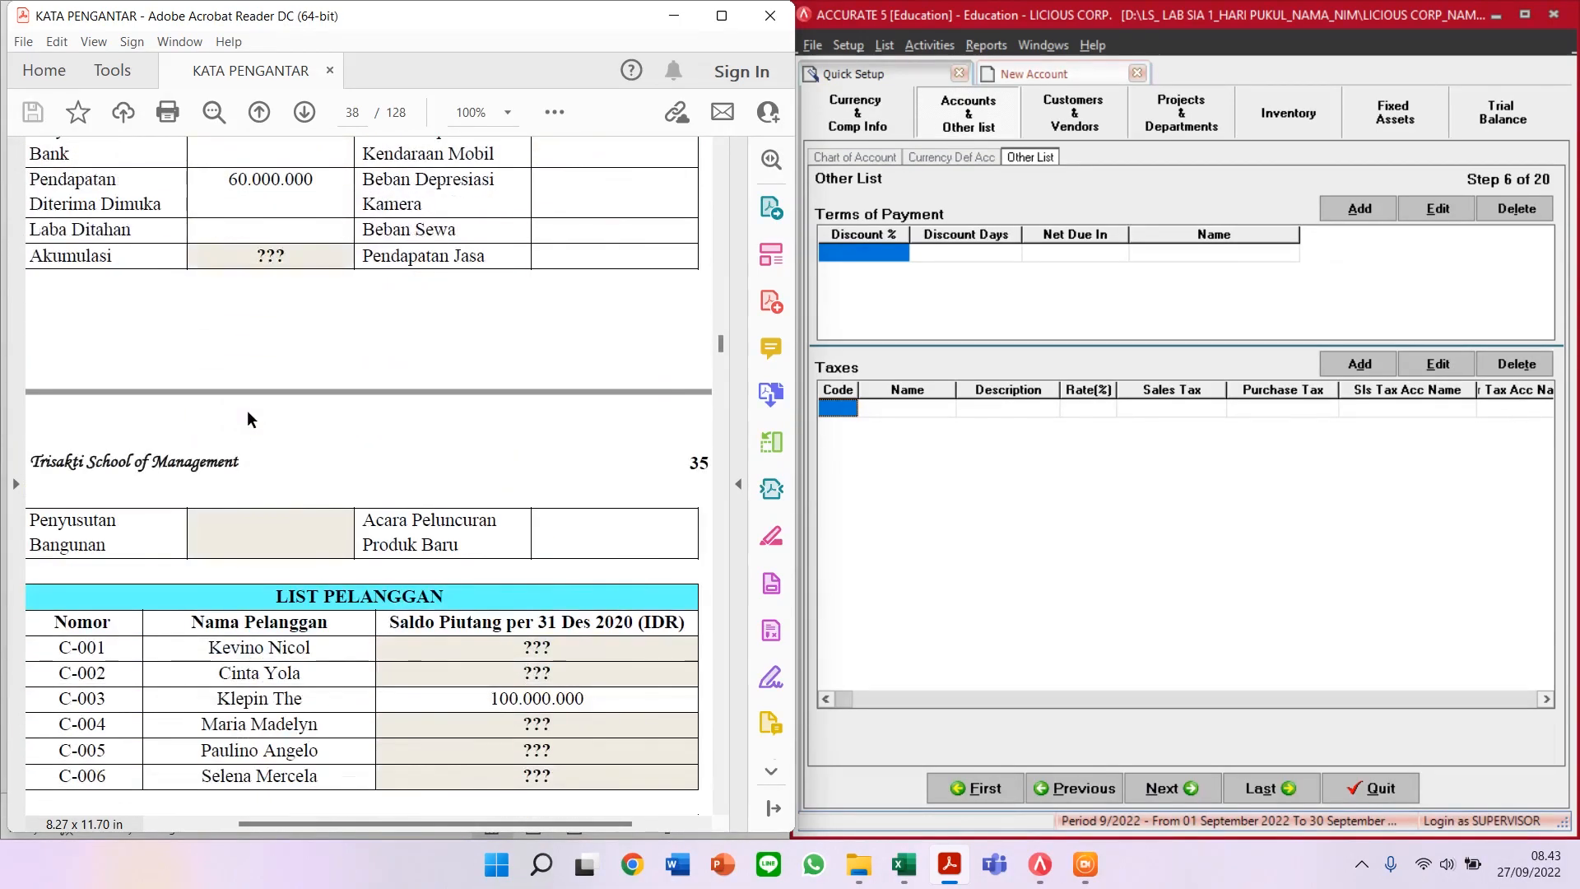
{"action": "scroll", "coordinate": [247, 410], "scroll_direction": "down", "scroll_amount": 7}
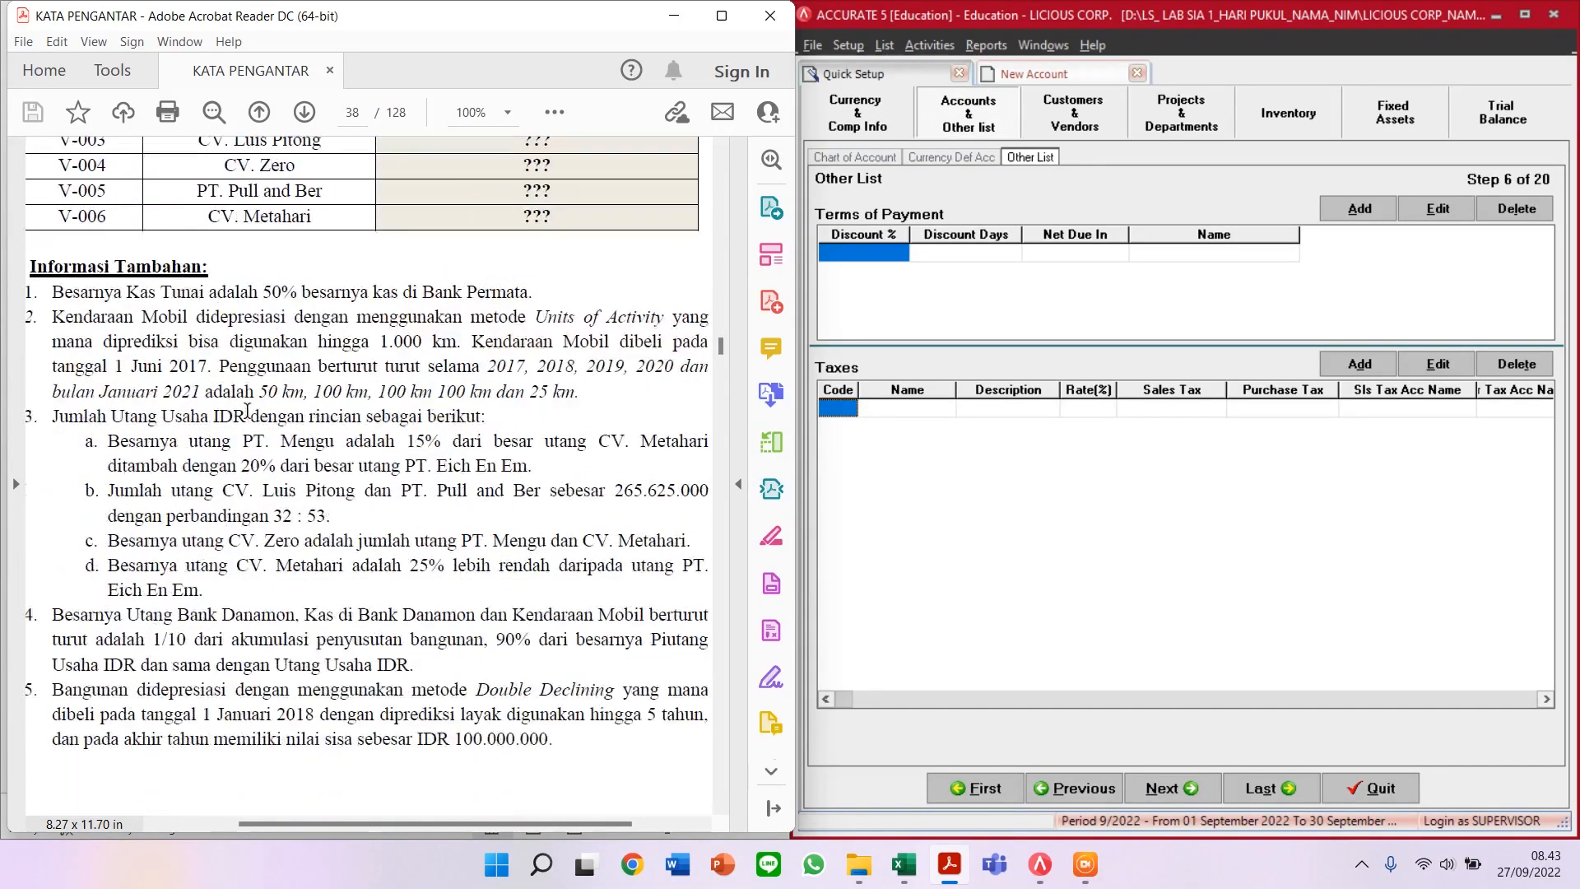
{"action": "scroll", "coordinate": [247, 411], "scroll_direction": "down", "scroll_amount": 11}
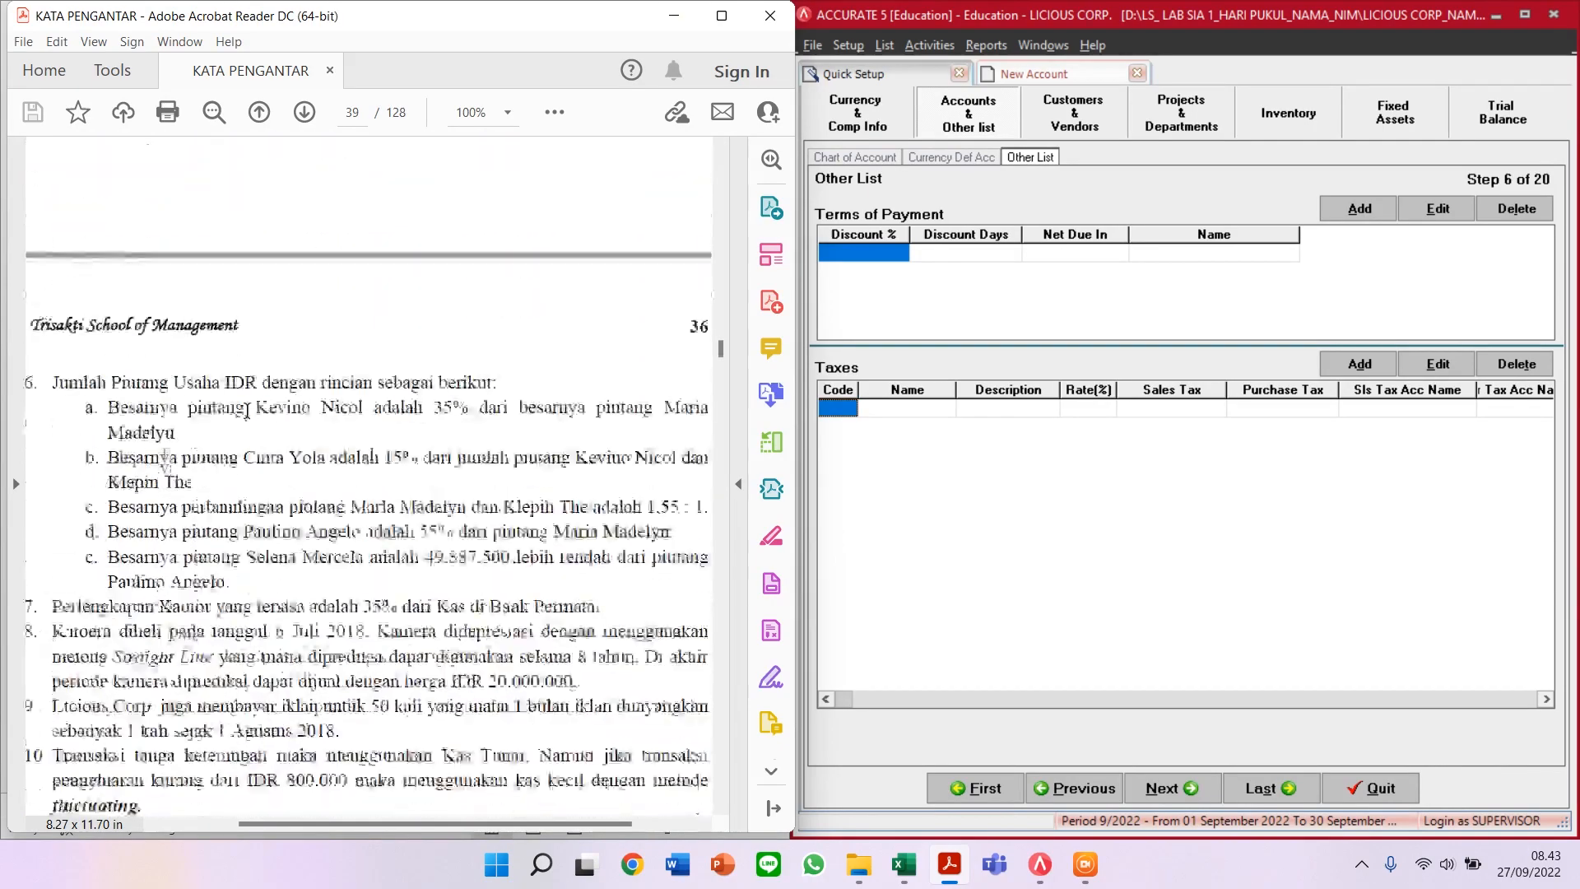
{"action": "scroll", "coordinate": [262, 399], "scroll_direction": "down", "scroll_amount": 8}
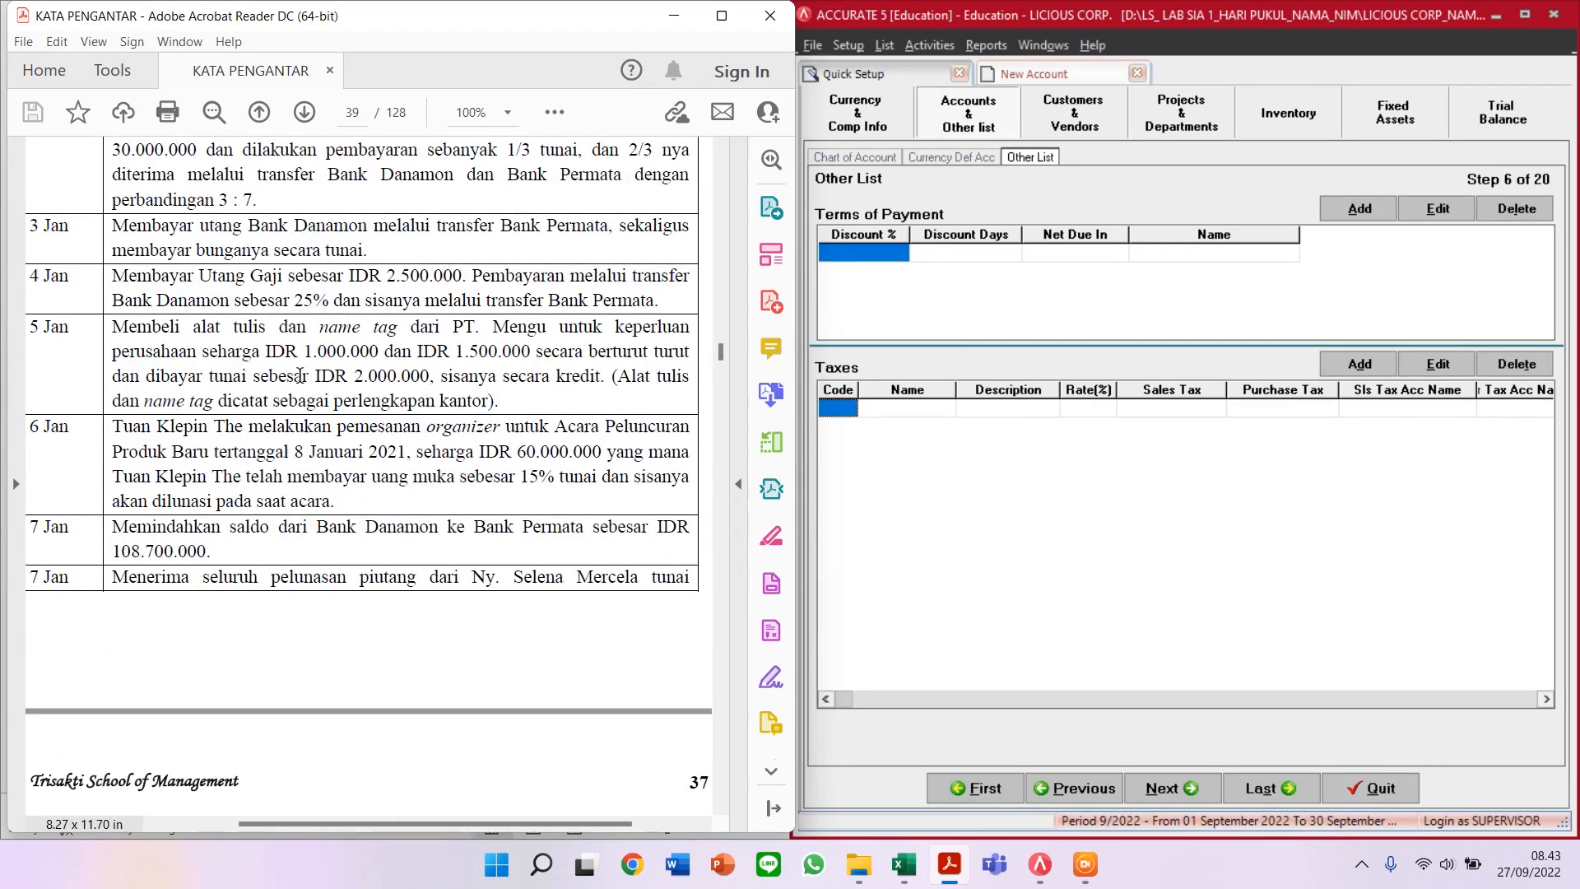
{"action": "scroll", "coordinate": [317, 382], "scroll_direction": "down", "scroll_amount": 18}
{"action": "scroll", "coordinate": [302, 375], "scroll_direction": "up", "scroll_amount": 7}
{"action": "scroll", "coordinate": [302, 375], "scroll_direction": "up", "scroll_amount": 20}
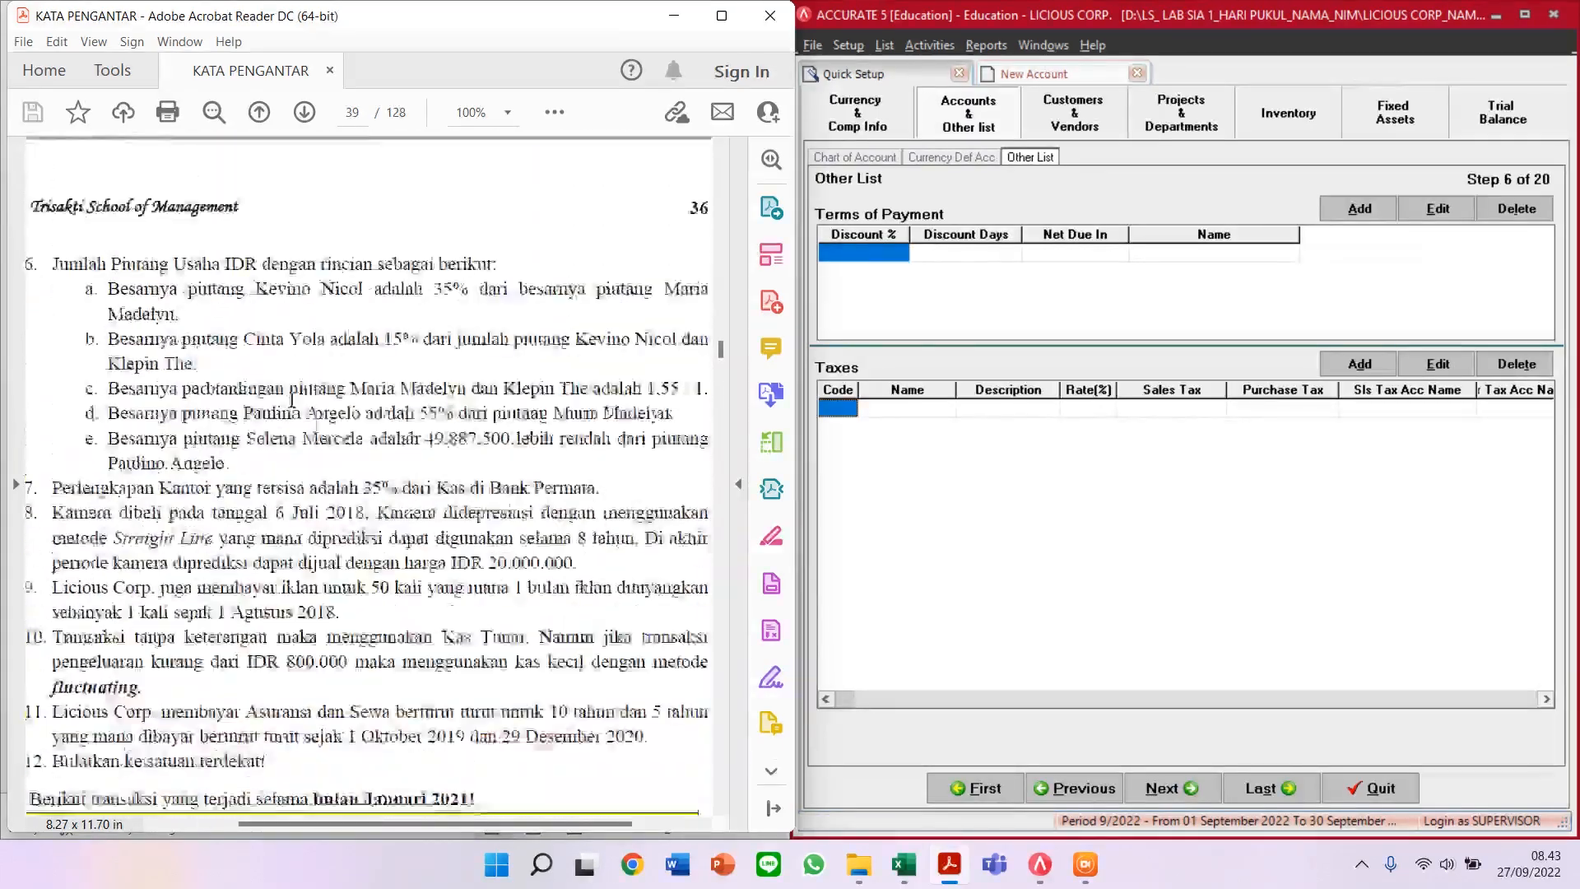
{"action": "scroll", "coordinate": [337, 384], "scroll_direction": "up", "scroll_amount": 4}
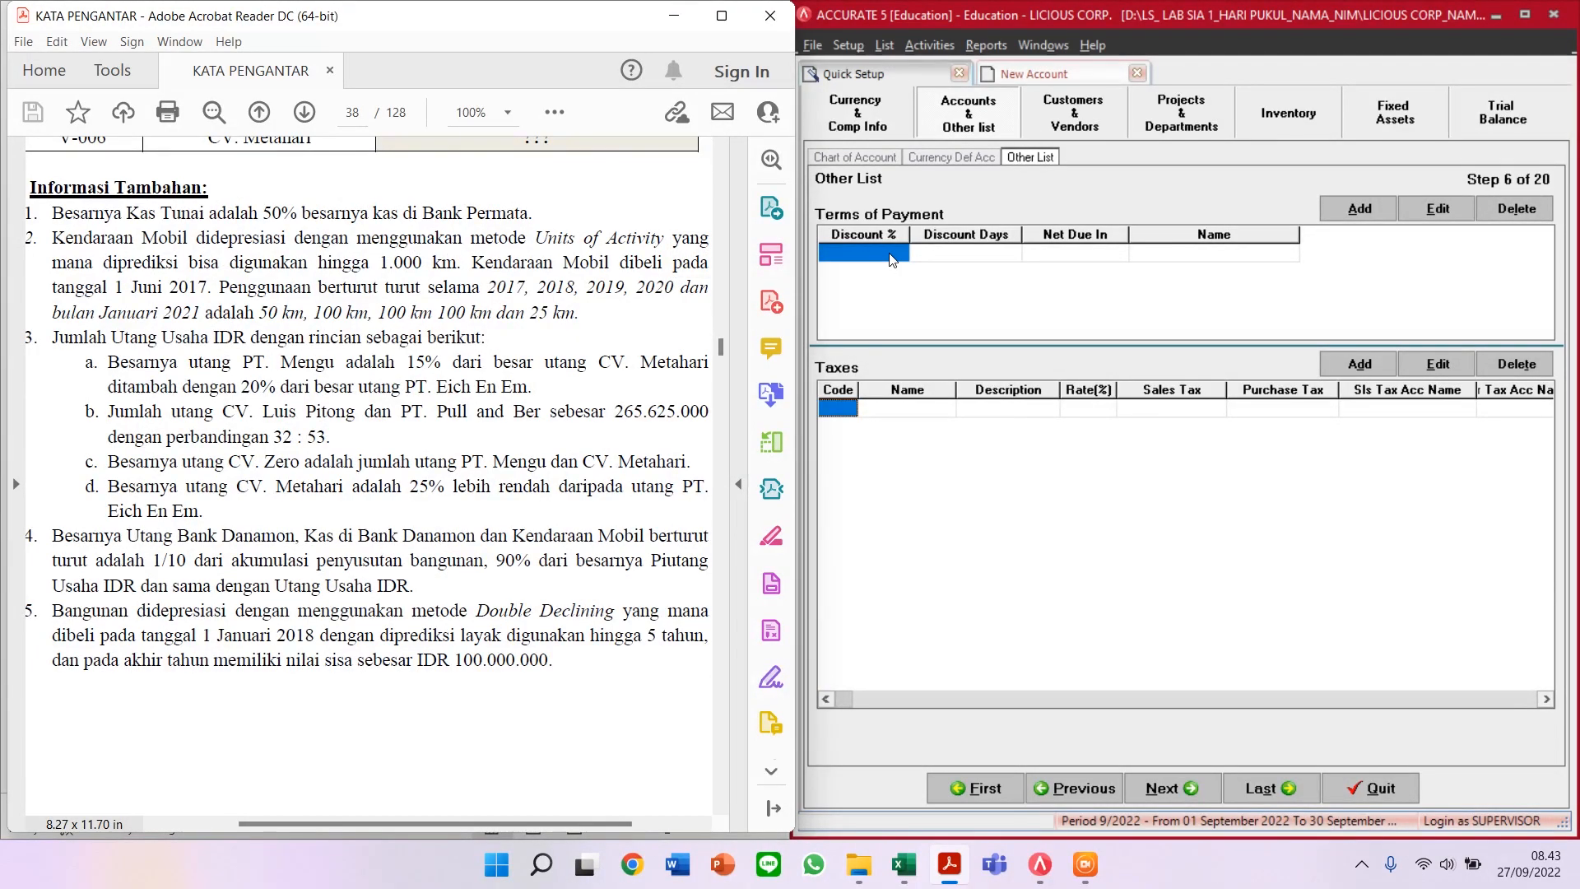
Step: Add a C.O.D payment term with 0 discount, 0 days and 0 net due, removing the blank row
{"action": "key", "text": "Page_Down"}
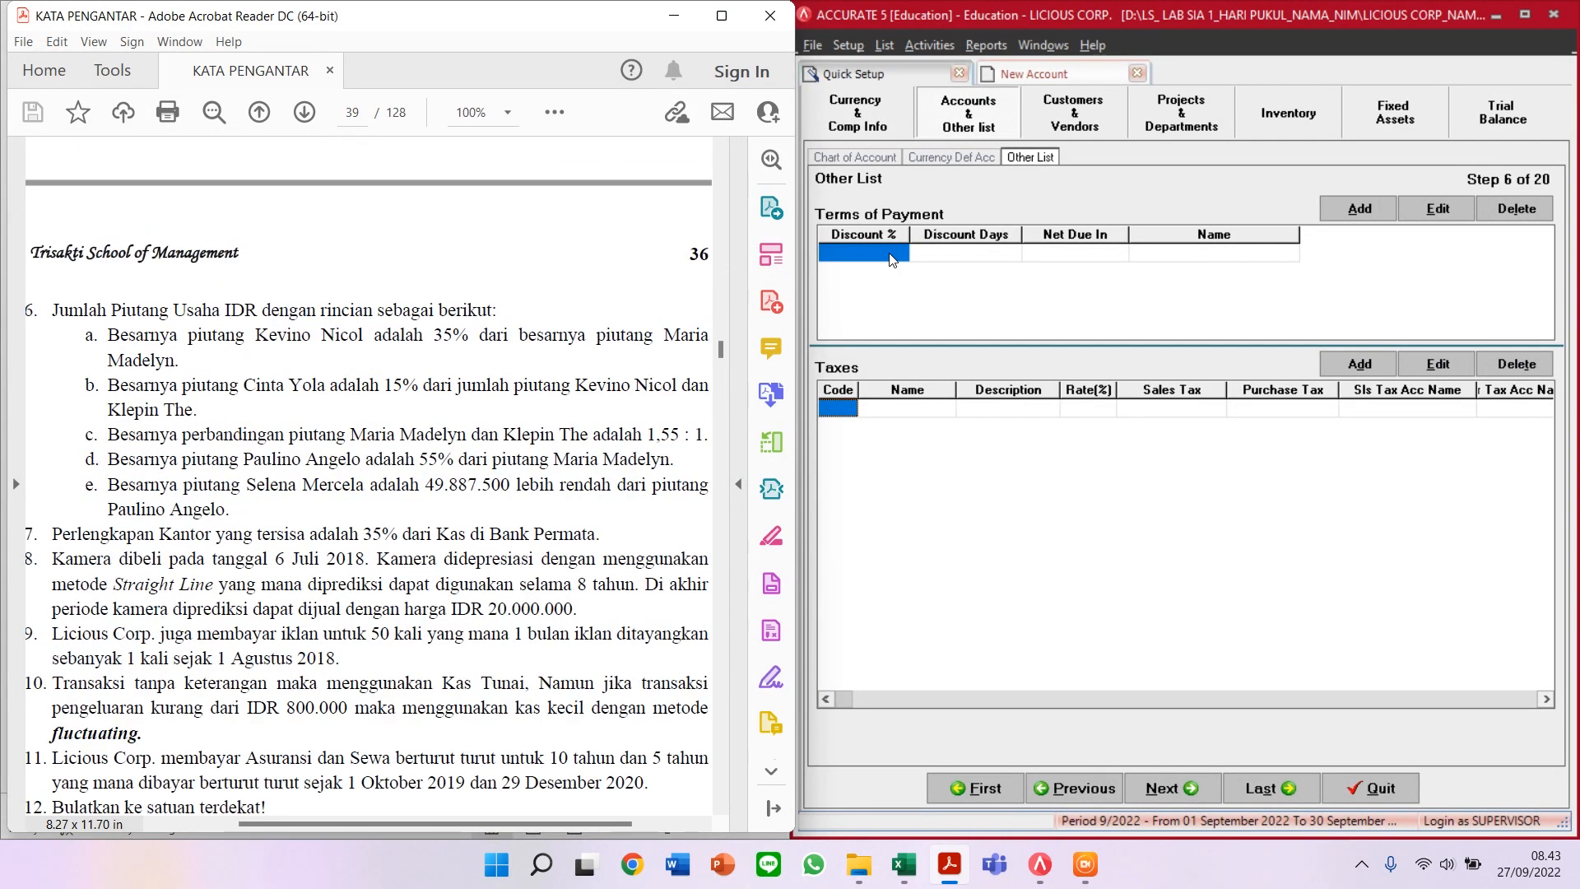
{"action": "left_click", "coordinate": [890, 255]}
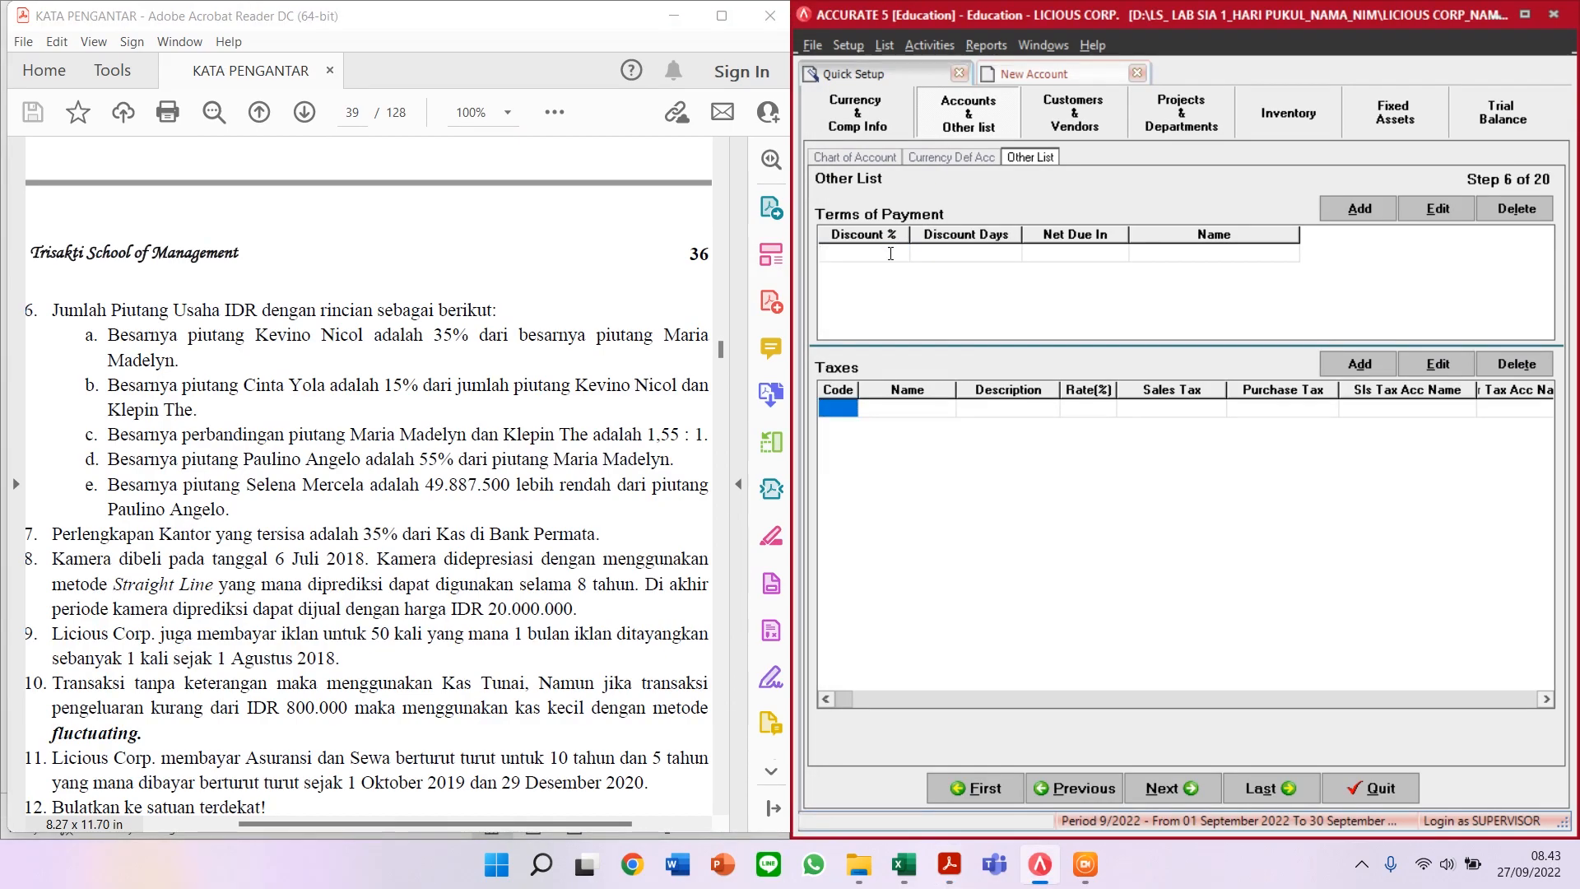
{"action": "key", "text": "Tab"}
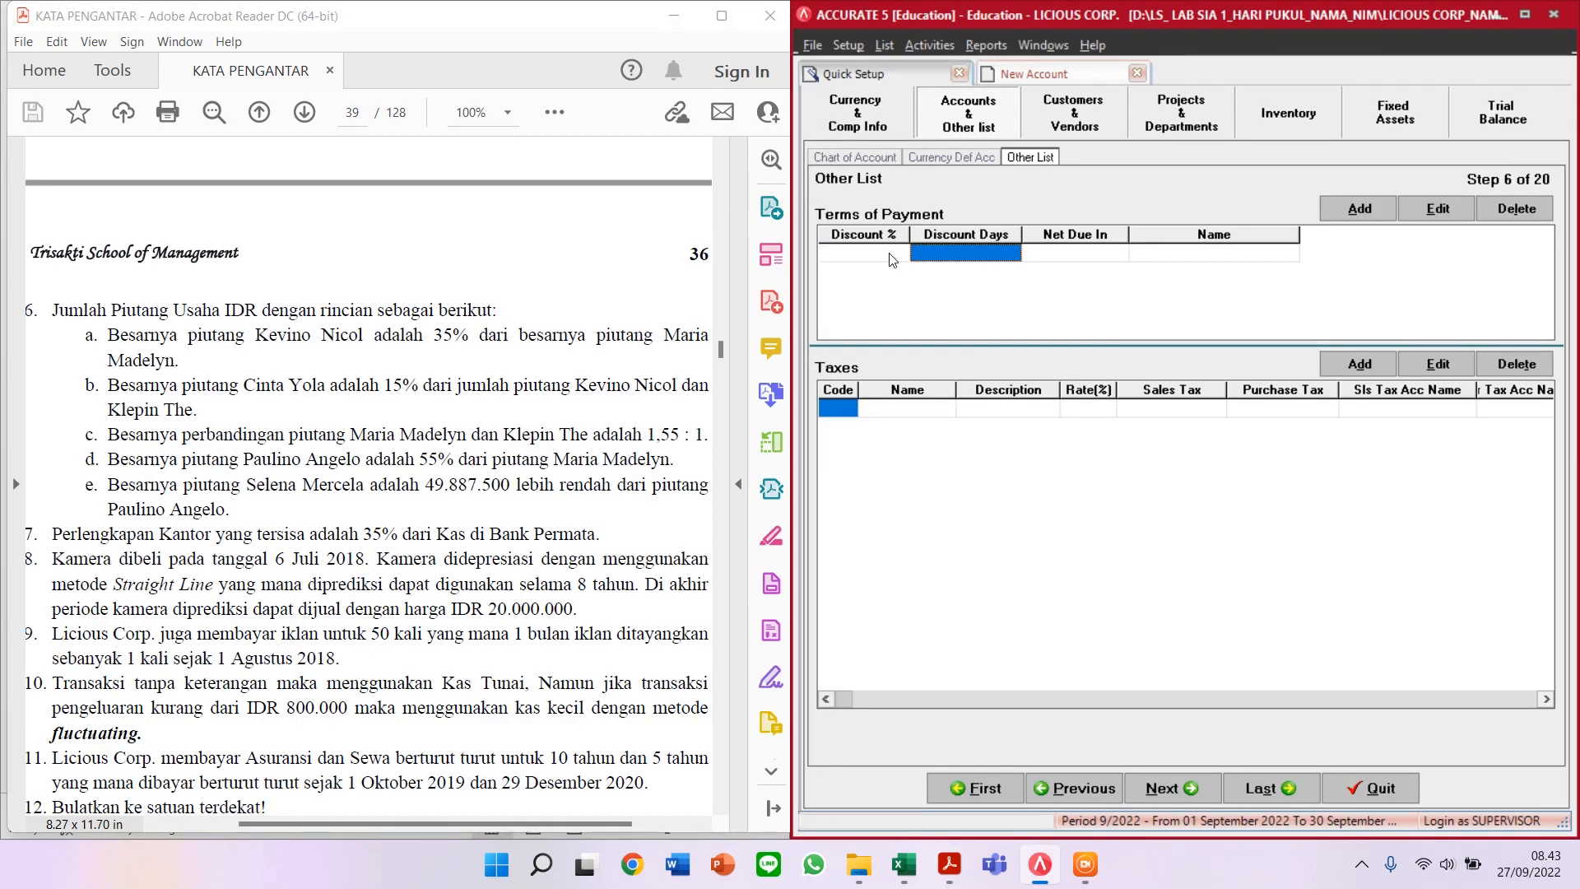
{"action": "key", "text": "Tab"}
{"action": "key", "text": "Tab"}
{"action": "key", "text": "Tab"}
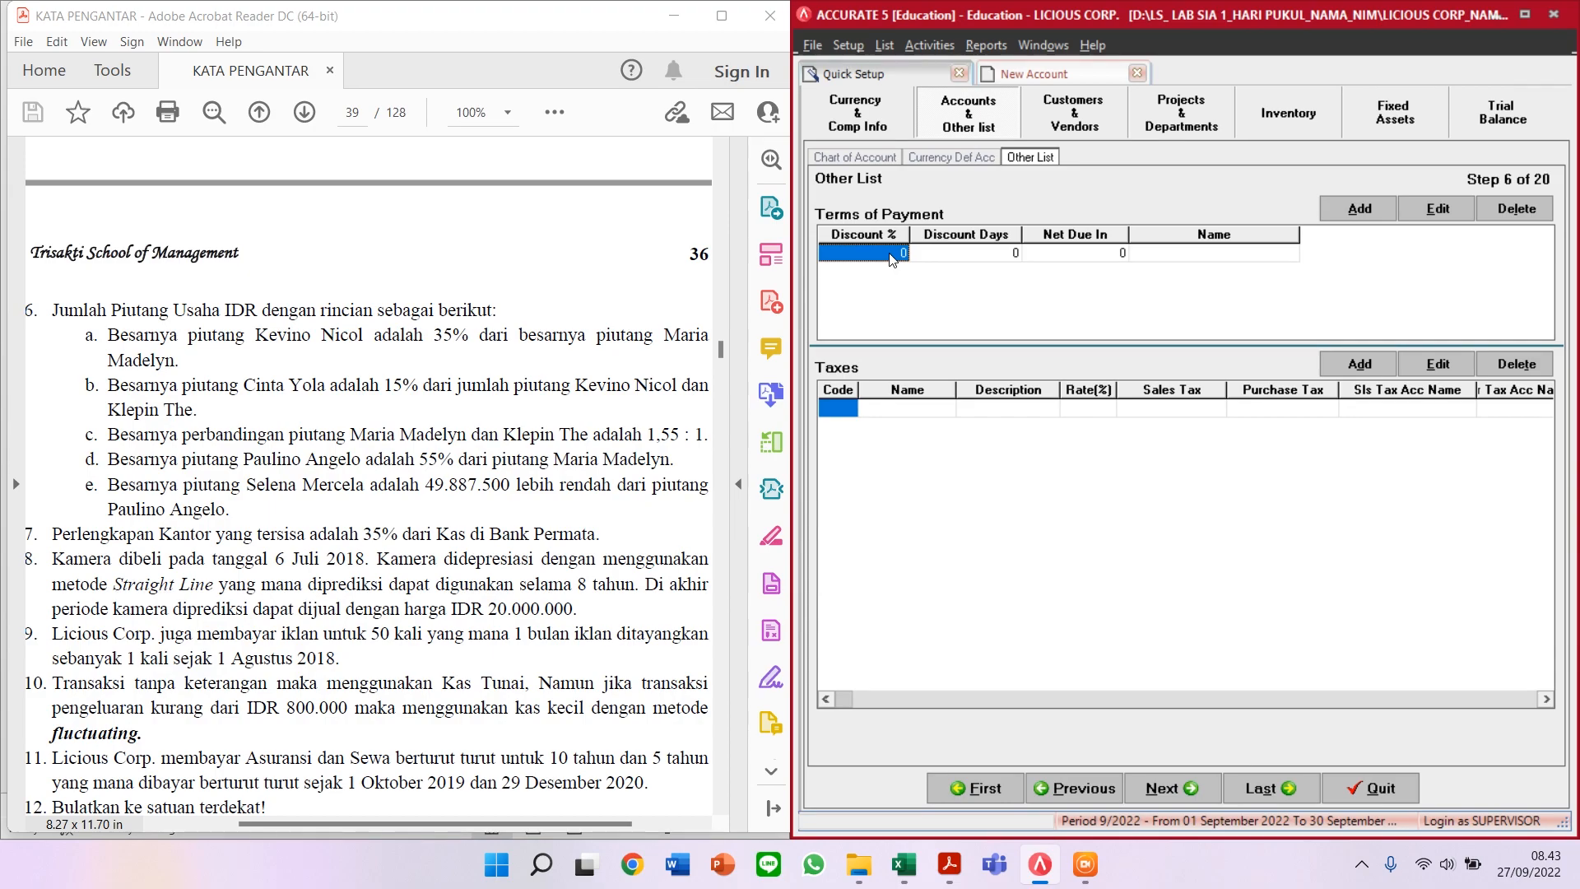
{"action": "key", "text": "Tab"}
{"action": "key", "text": "Tab"}
{"action": "key", "text": "Tab"}
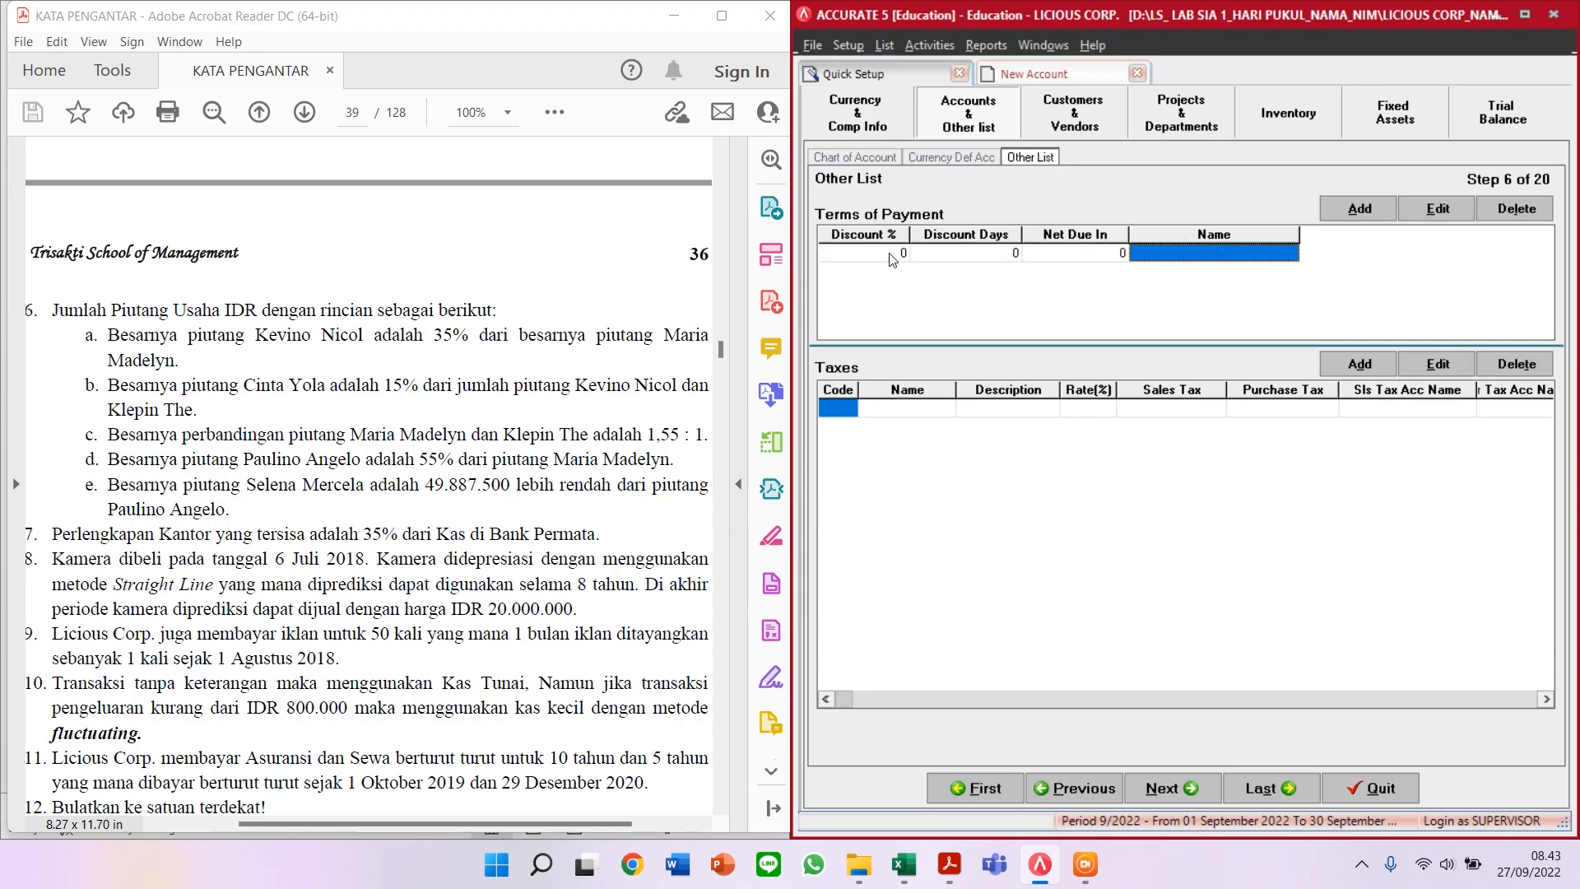
{"action": "type", "text": "C.O.D"}
{"action": "key", "text": "Tab"}
{"action": "left_click", "coordinate": [890, 255]}
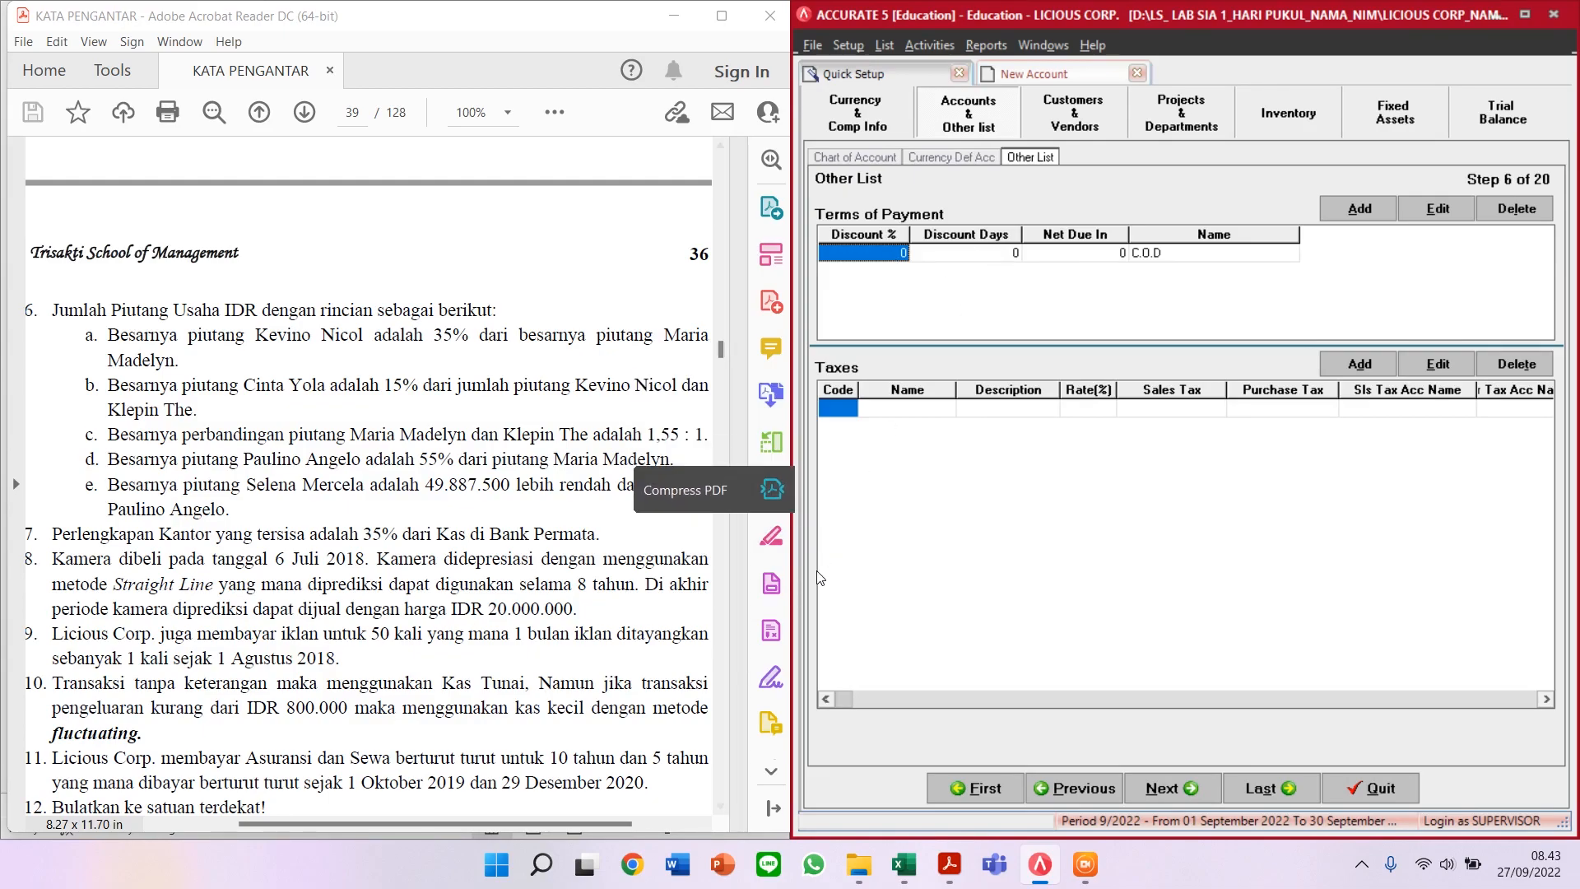
{"action": "left_click", "coordinate": [904, 864]}
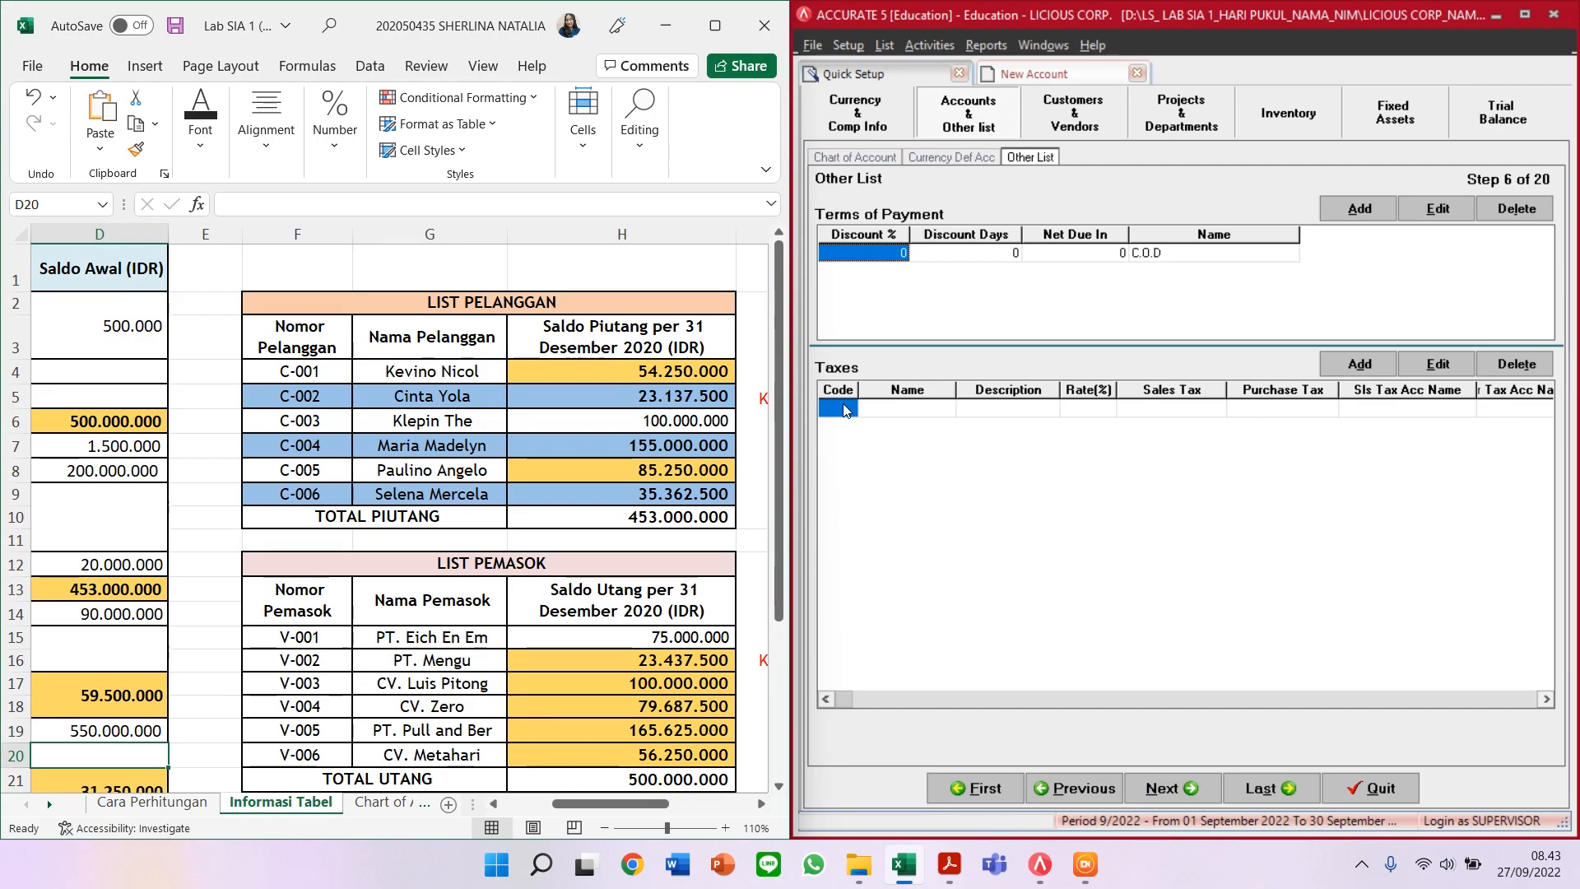
{"action": "left_click", "coordinate": [949, 864]}
{"action": "scroll", "coordinate": [303, 640], "scroll_direction": "up", "scroll_amount": 15}
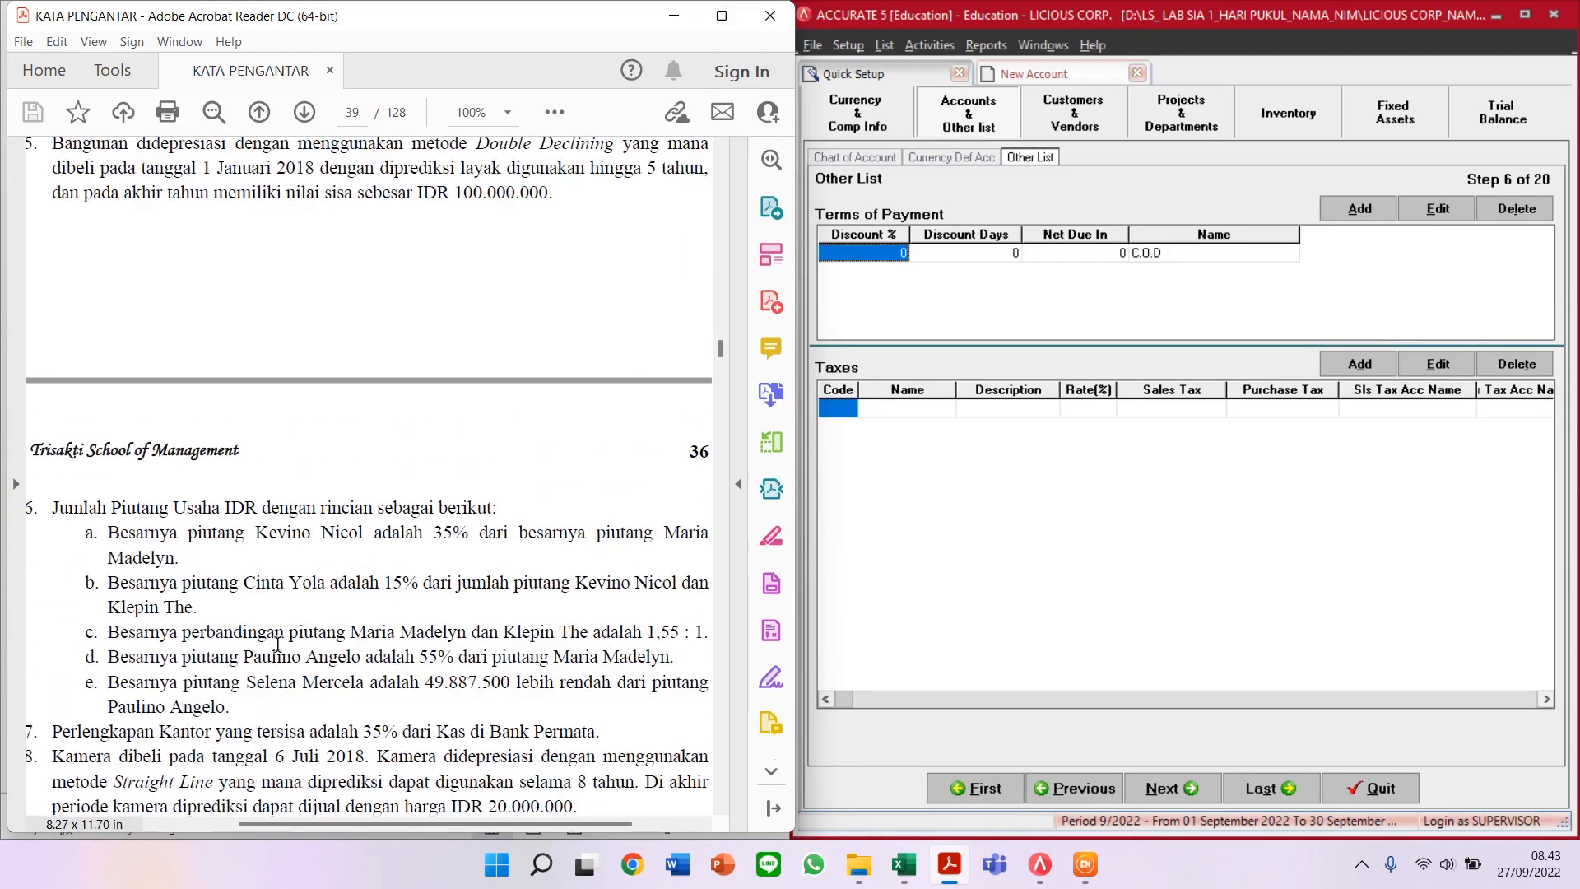
{"action": "scroll", "coordinate": [327, 612], "scroll_direction": "up", "scroll_amount": 10}
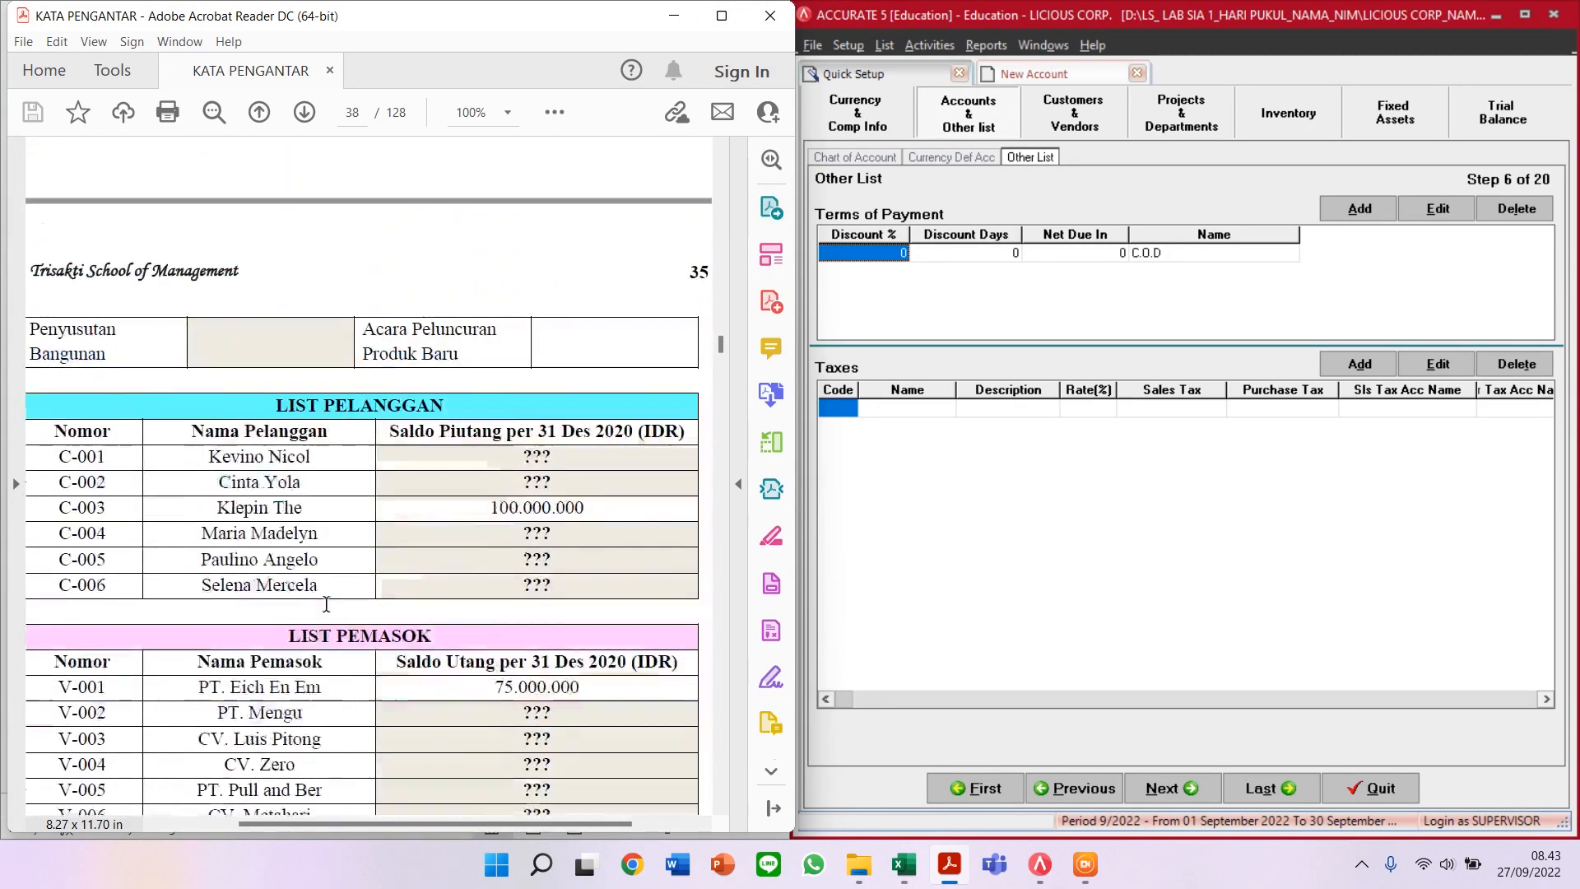
{"action": "scroll", "coordinate": [326, 605], "scroll_direction": "up", "scroll_amount": 20}
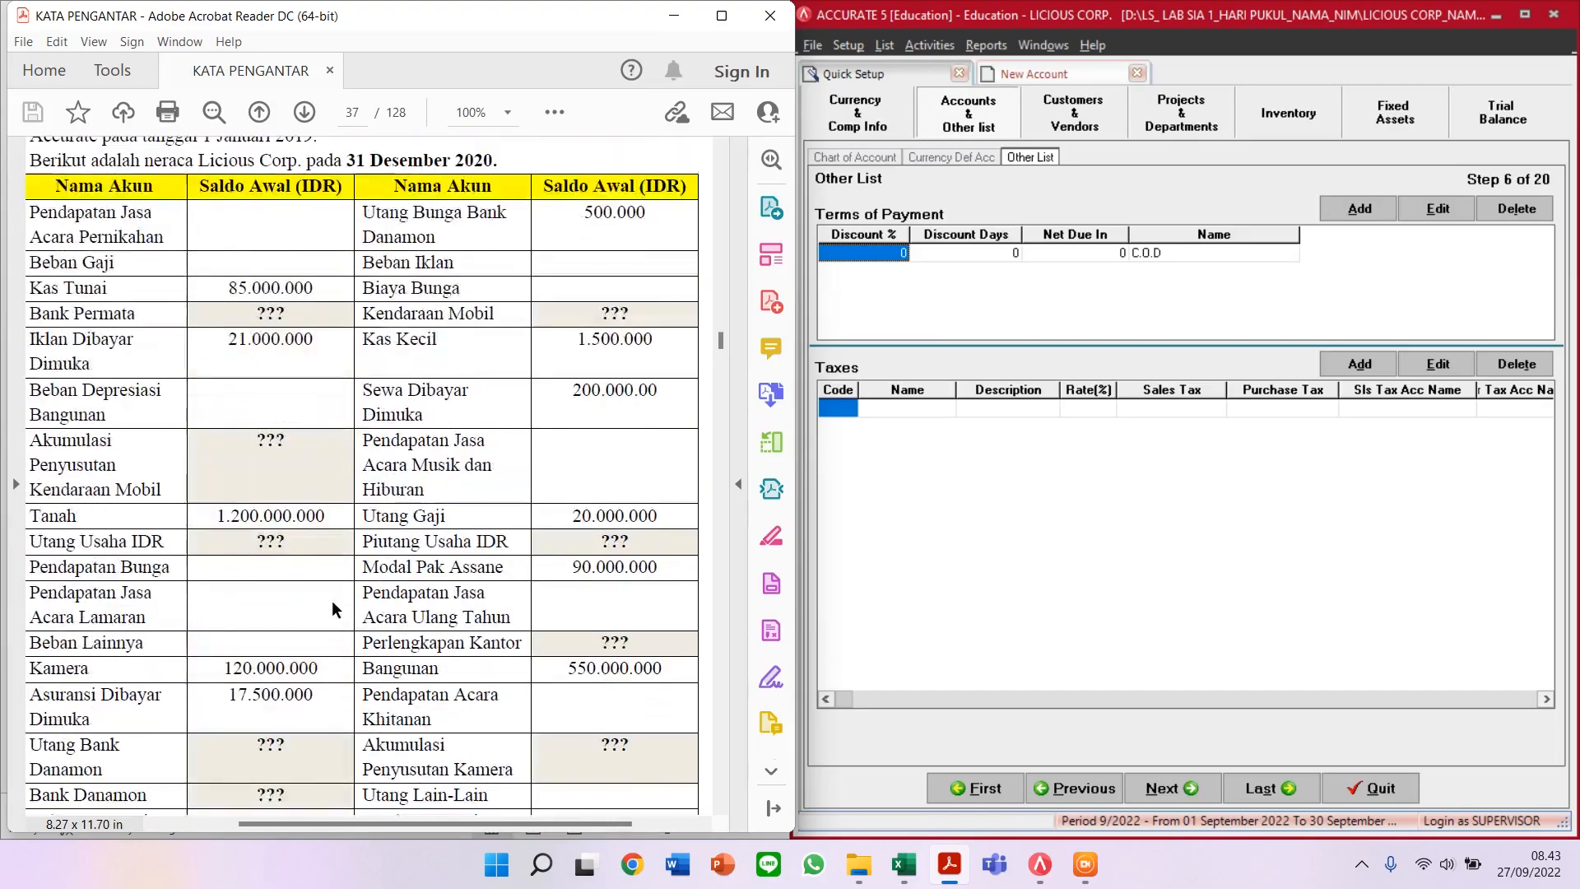
{"action": "scroll", "coordinate": [333, 609], "scroll_direction": "down", "scroll_amount": 20}
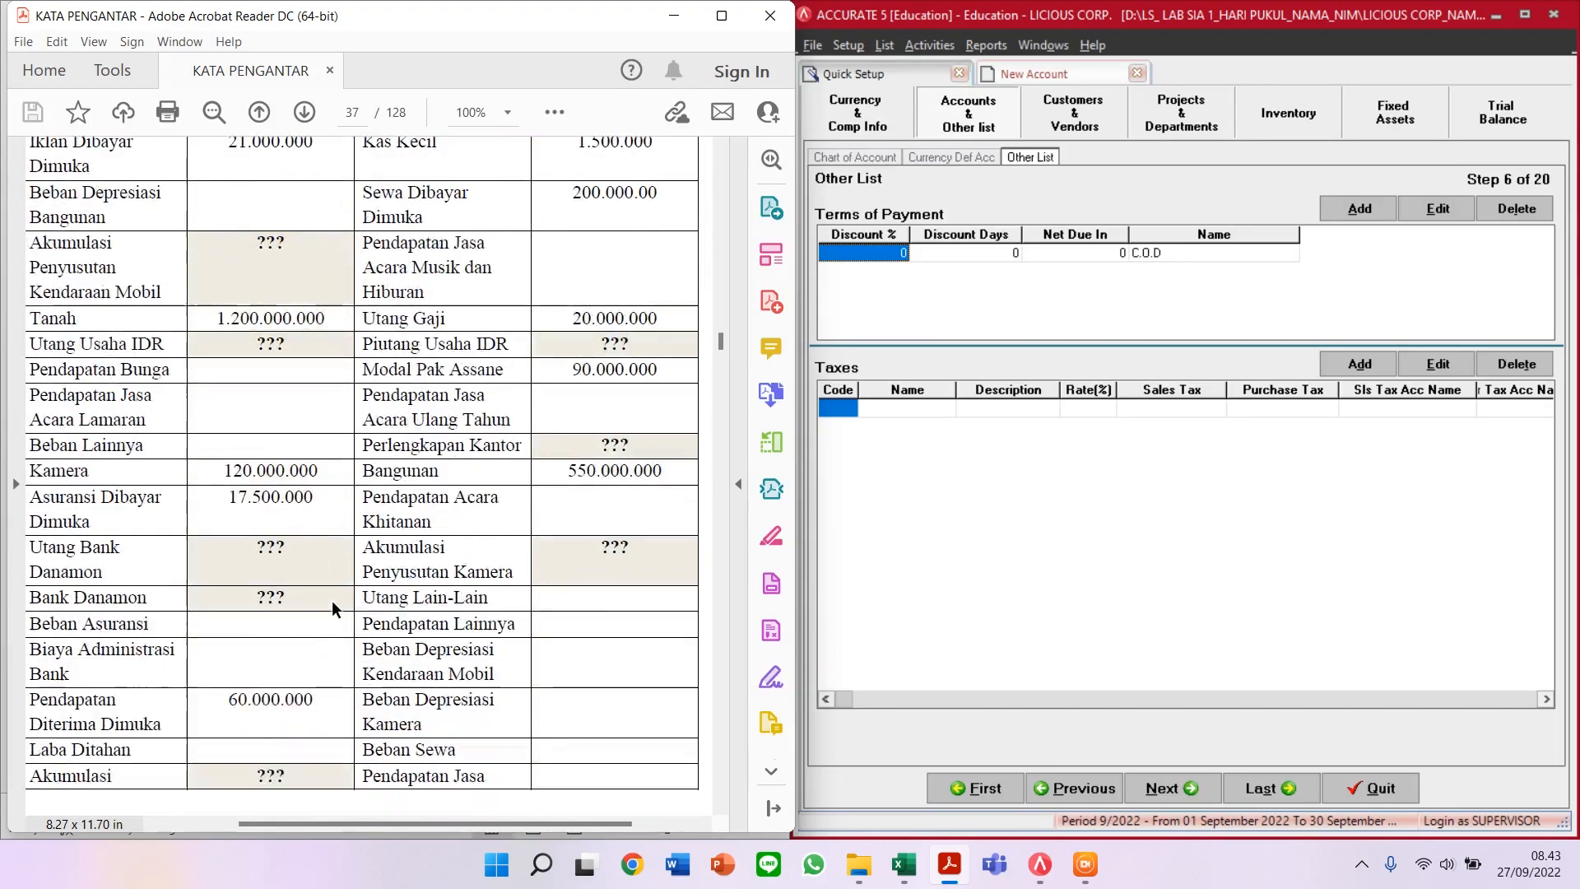
{"action": "scroll", "coordinate": [329, 604], "scroll_direction": "down", "scroll_amount": 20}
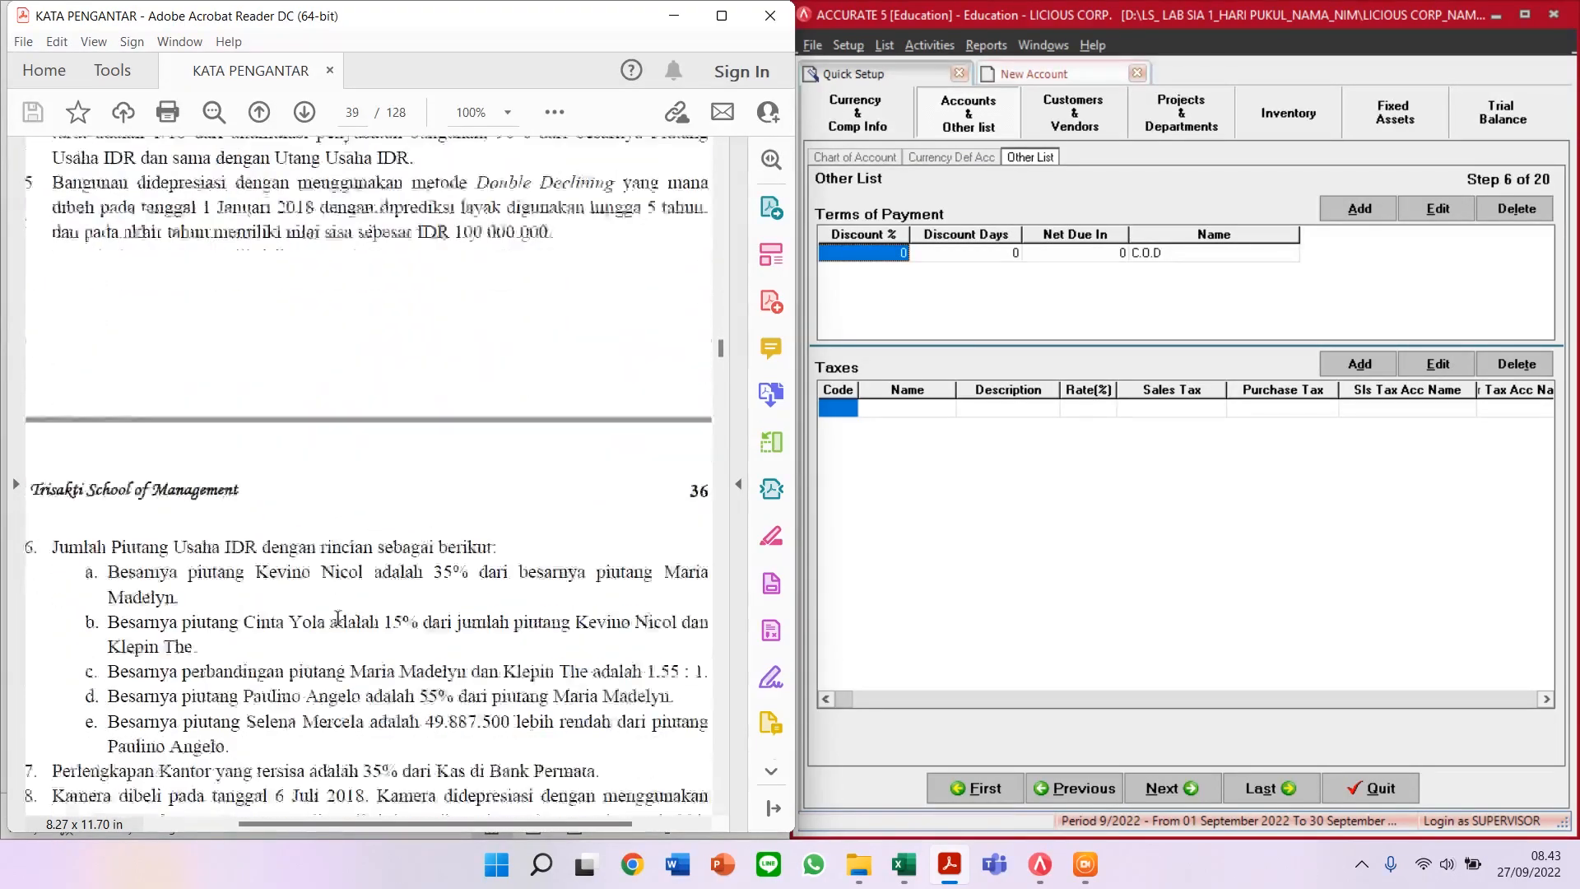
{"action": "scroll", "coordinate": [353, 615], "scroll_direction": "down", "scroll_amount": 10}
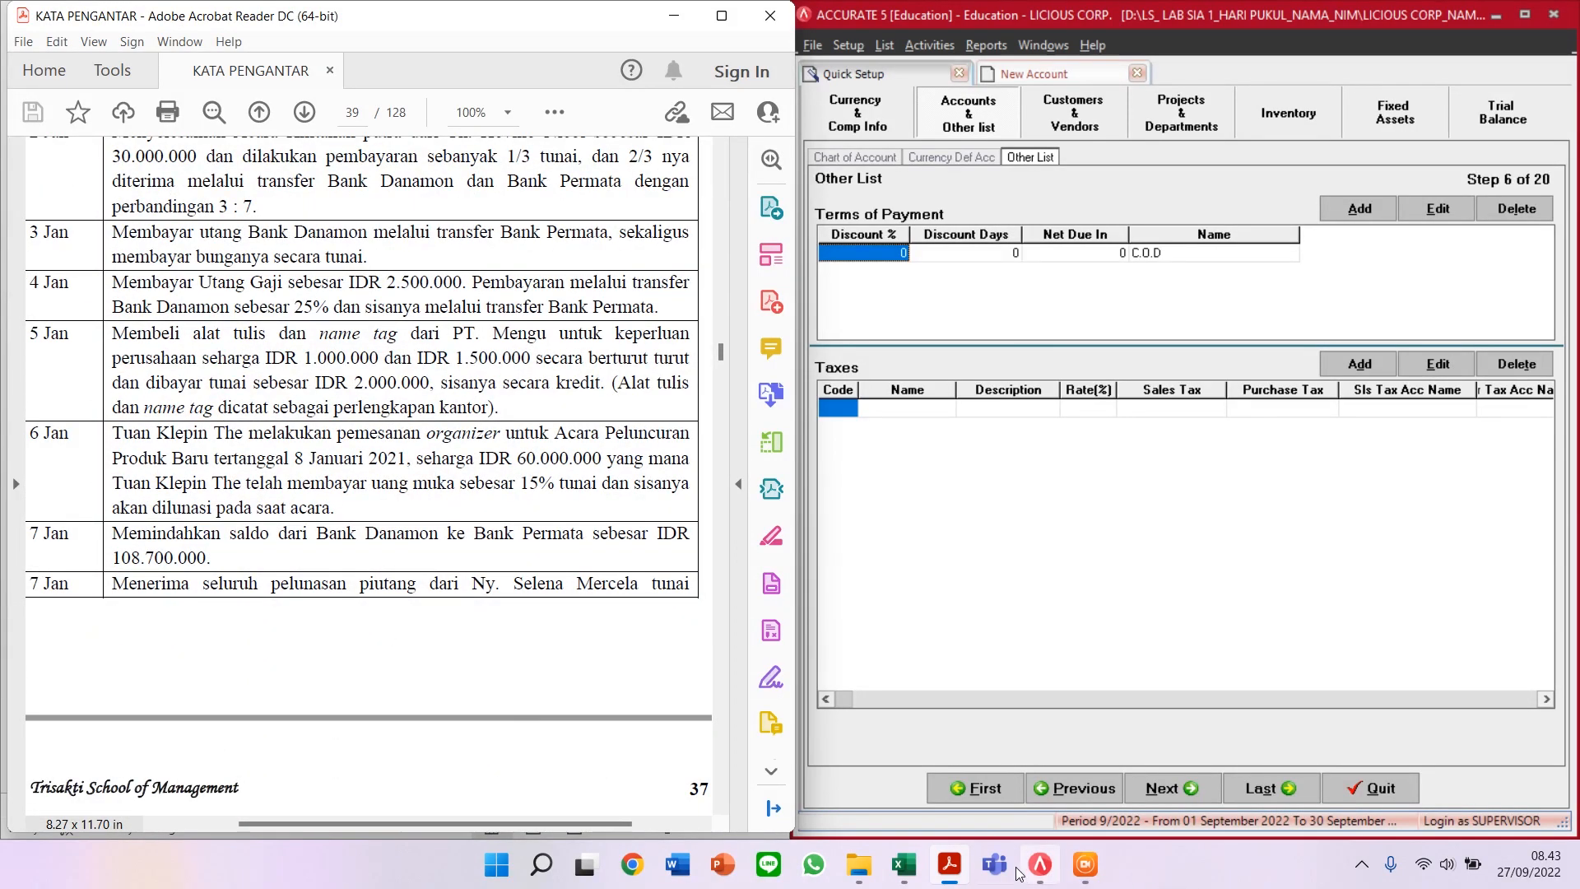
{"action": "left_click", "coordinate": [909, 877]}
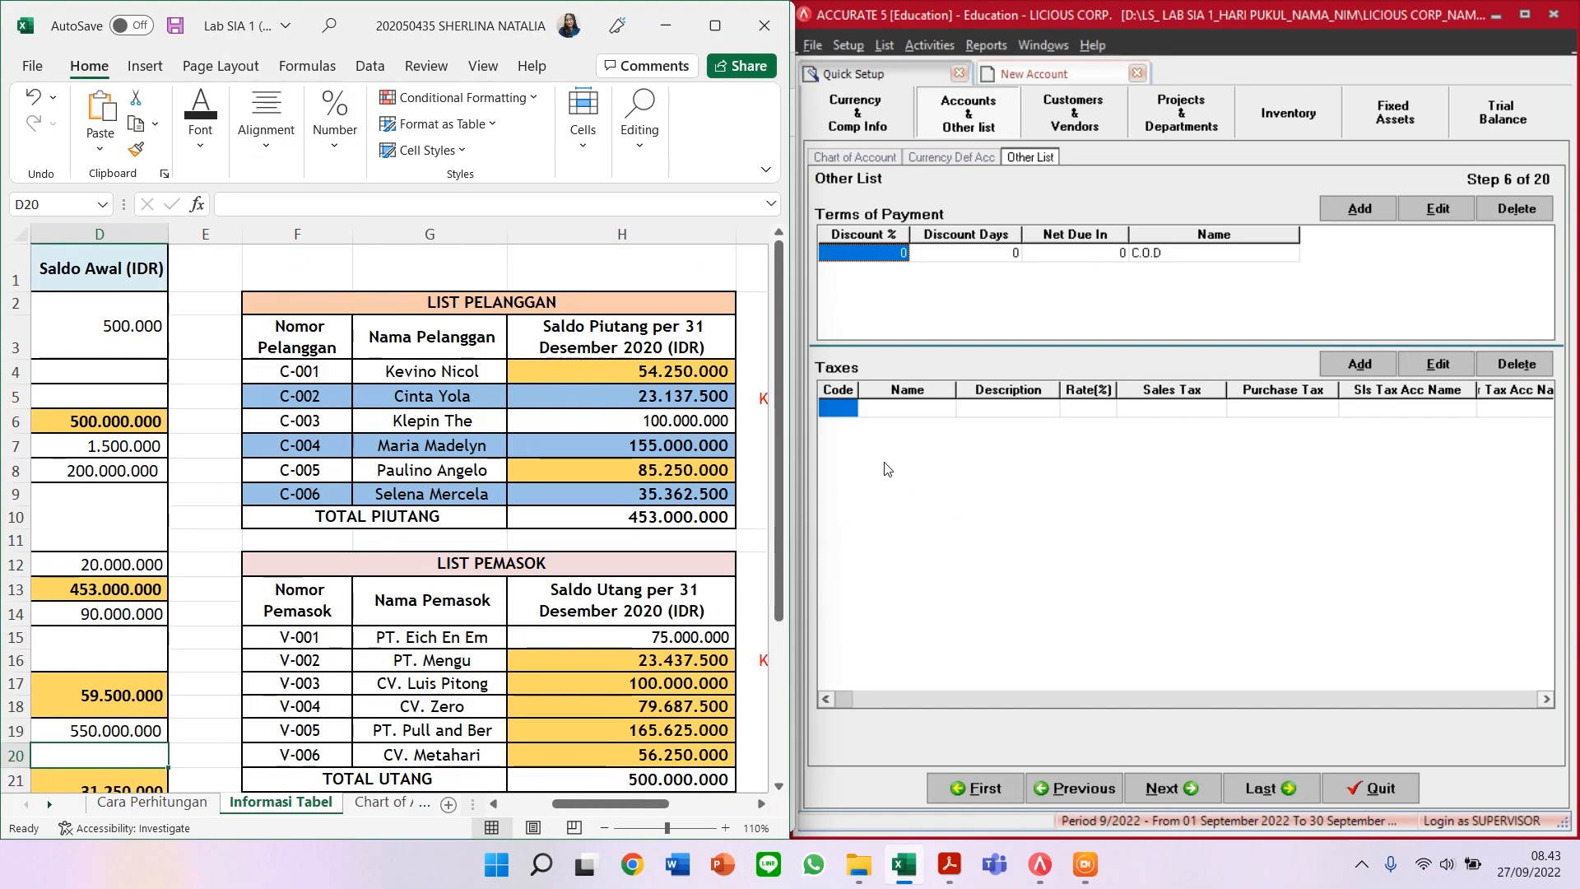
Step: Advance the setup past the General customer type to step 8, the empty Customer list
{"action": "left_click", "coordinate": [1161, 790]}
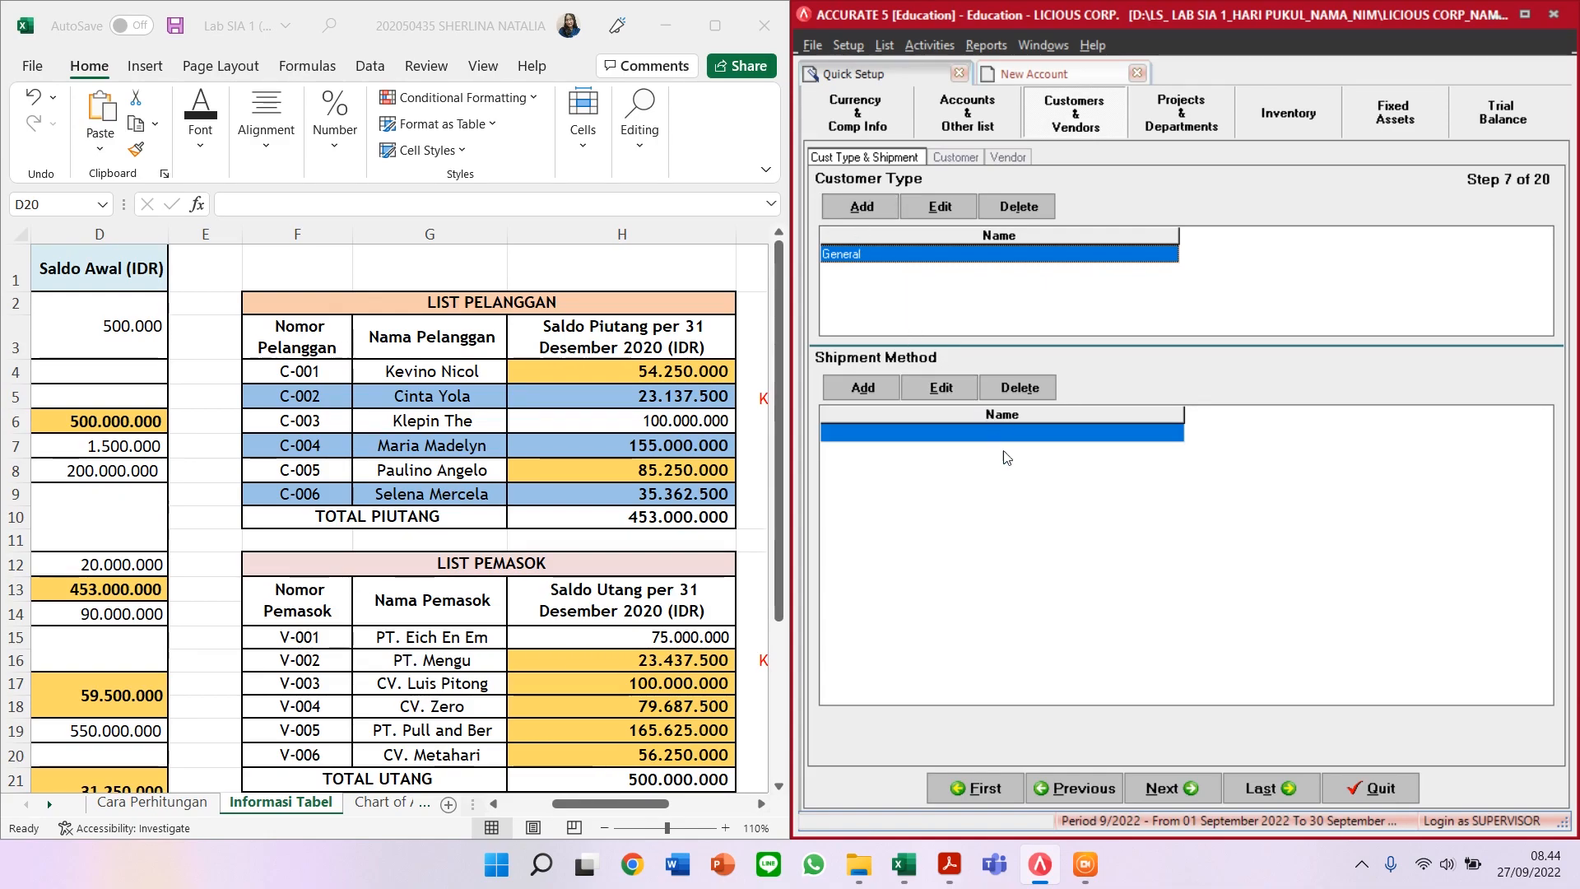
{"action": "left_click", "coordinate": [1190, 800]}
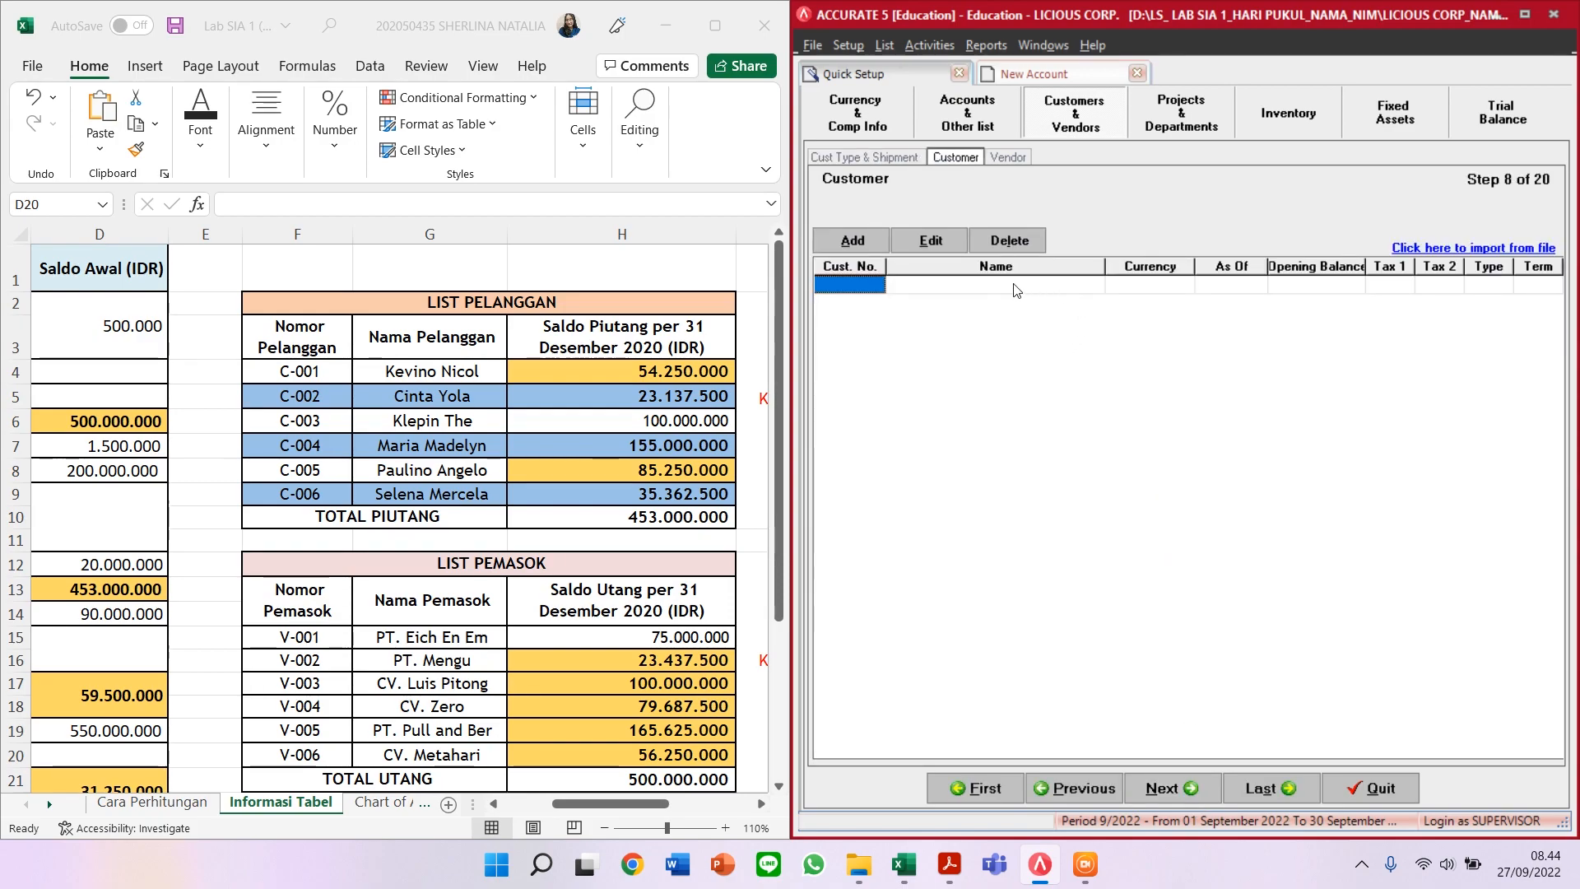
{"action": "left_click", "coordinate": [610, 805]}
{"action": "left_click_drag", "start_coordinate": [611, 807], "coordinate": [610, 803]}
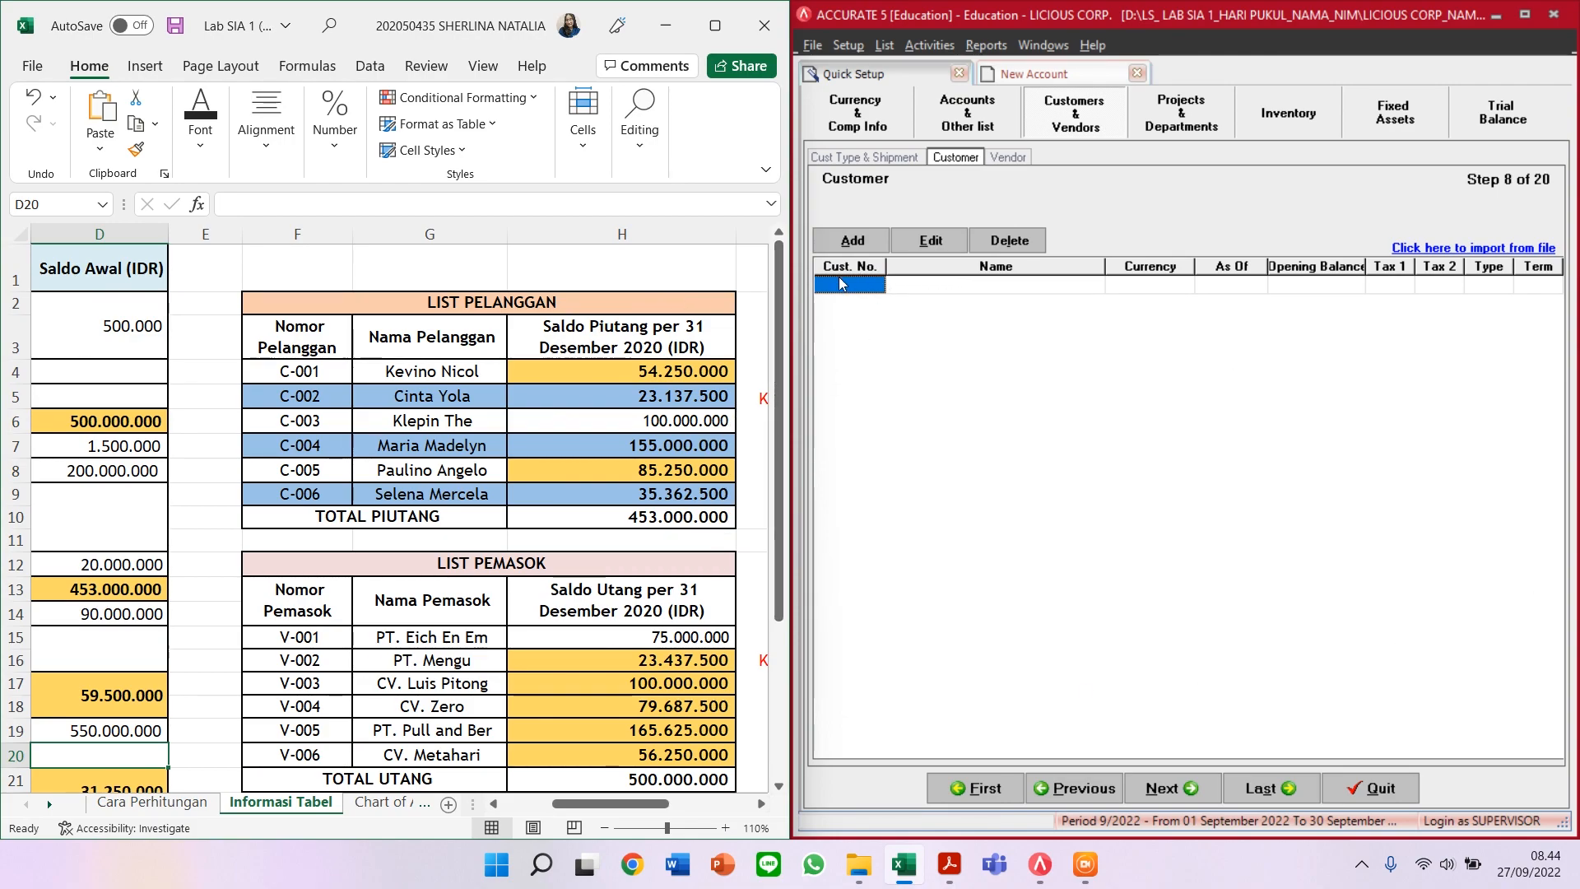
Step: Add new customer C-001 and enter the customer's name
{"action": "left_click", "coordinate": [850, 241]}
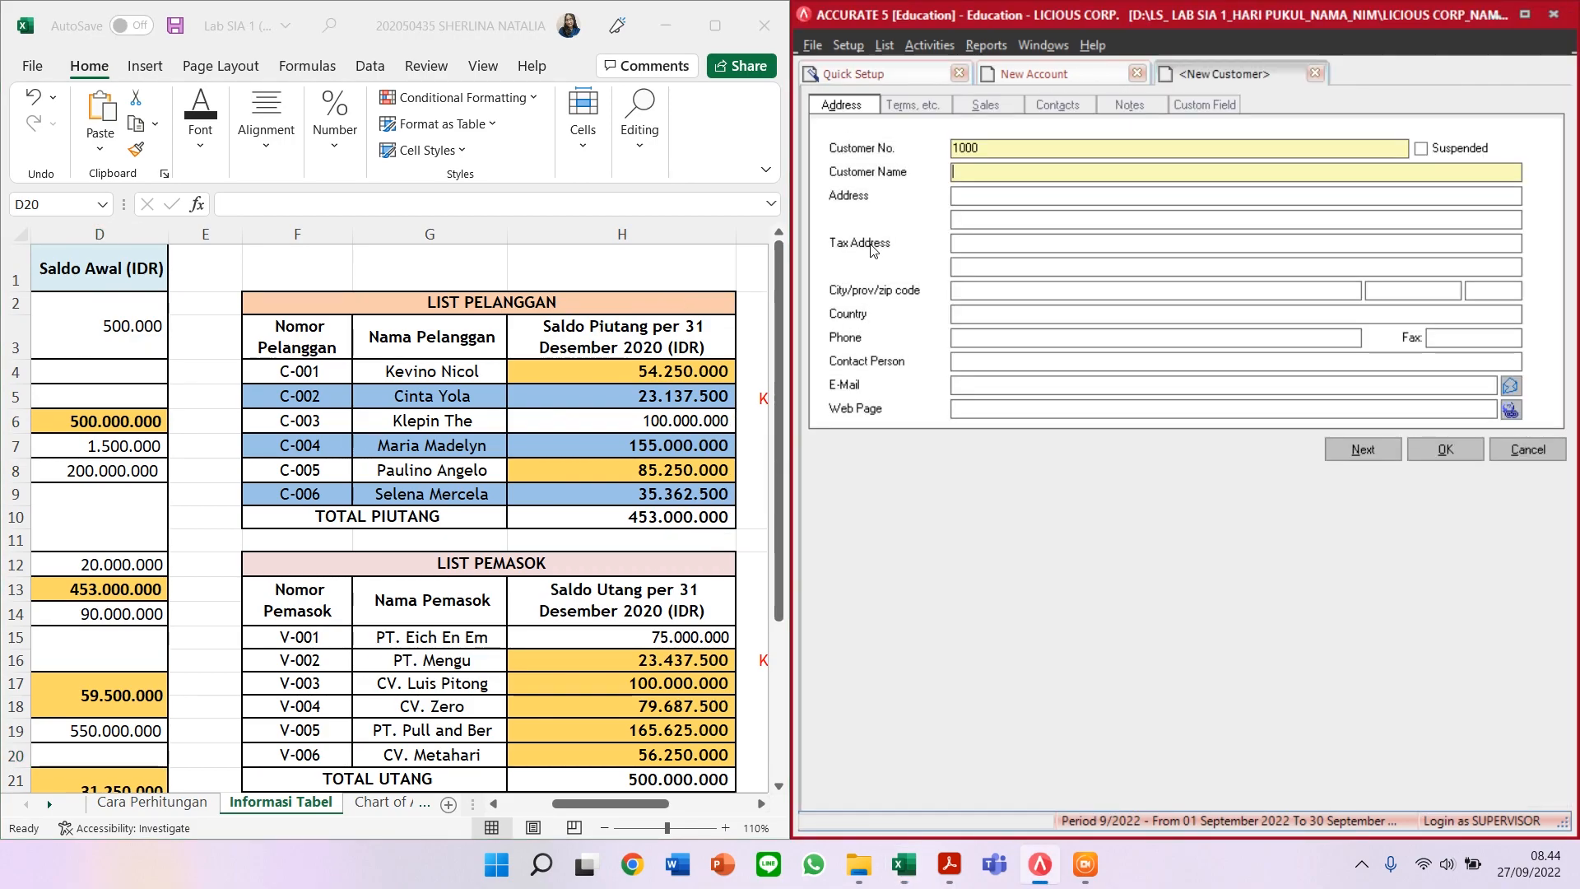
{"action": "left_click", "coordinate": [1017, 151]}
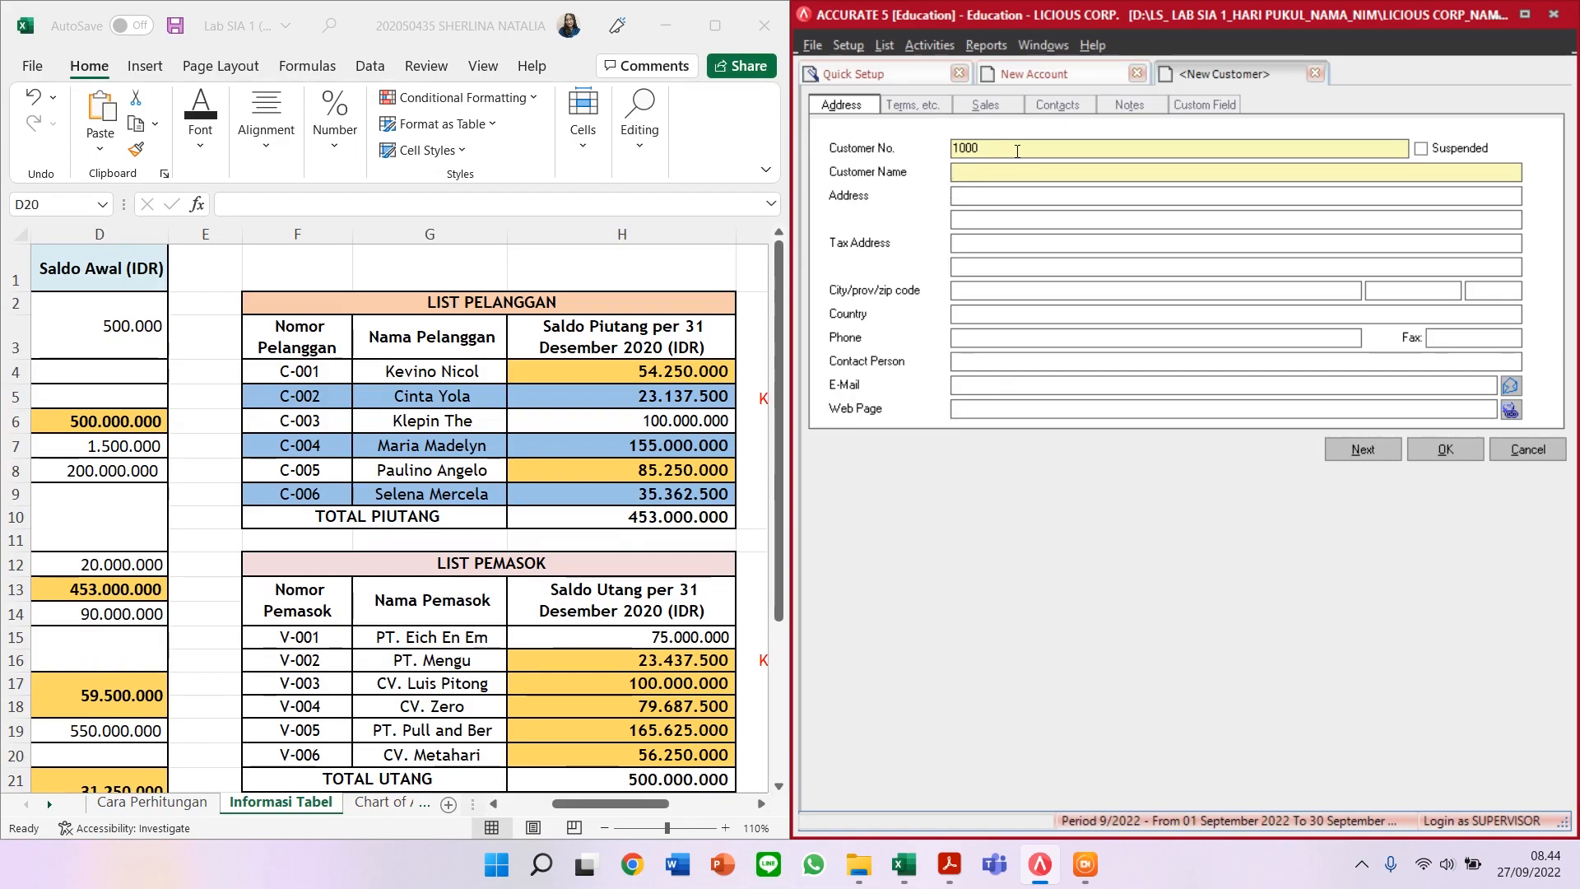
{"action": "left_click_drag", "start_coordinate": [1017, 150], "coordinate": [914, 152]}
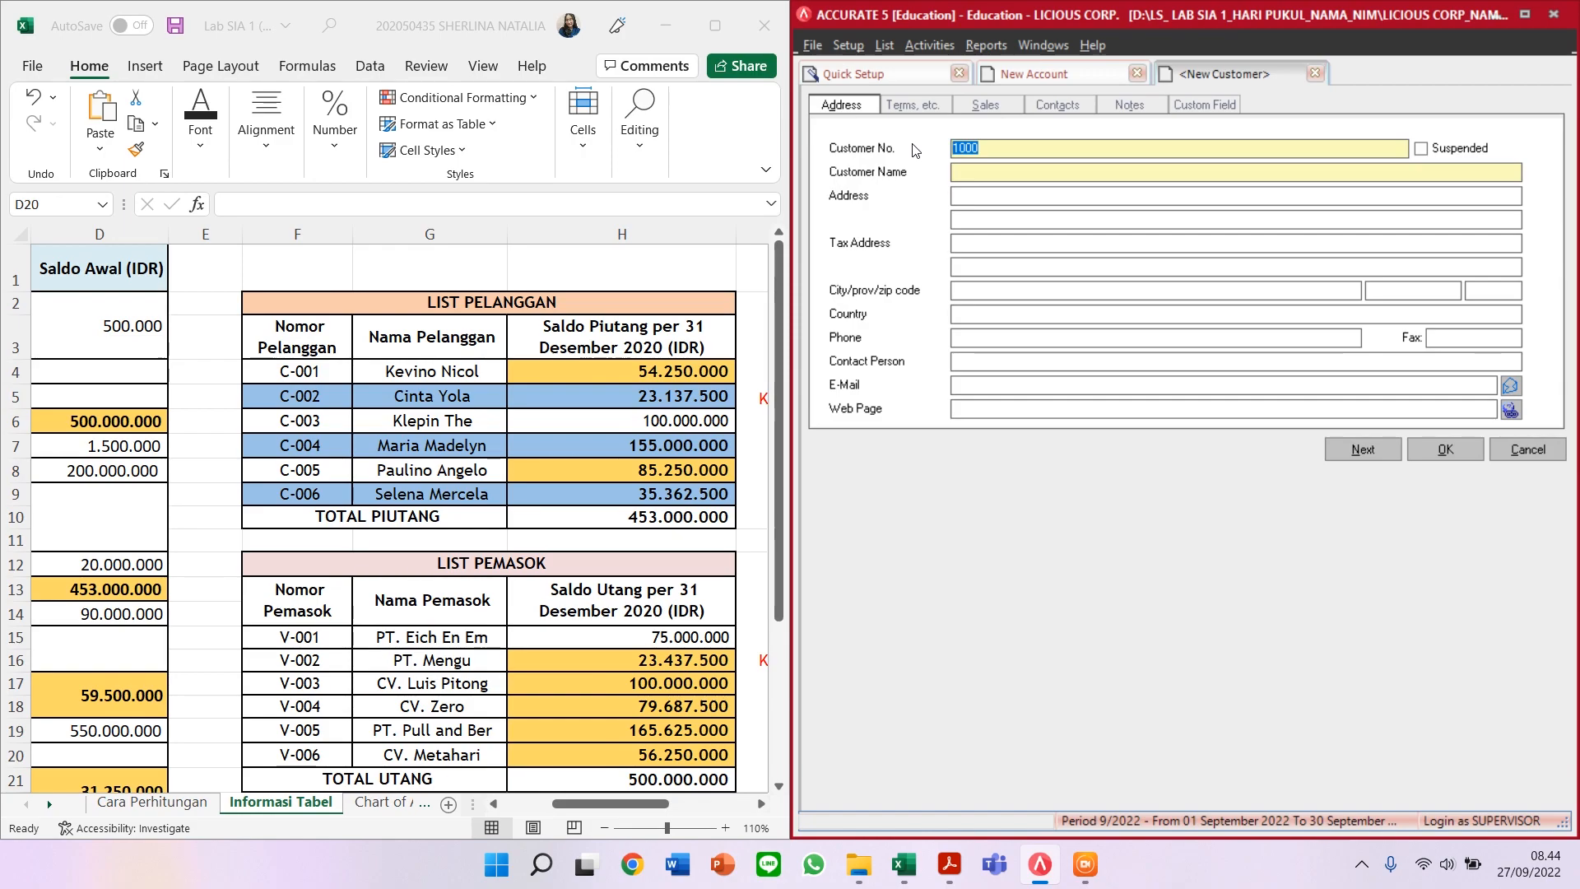
{"action": "type", "text": "C-001"}
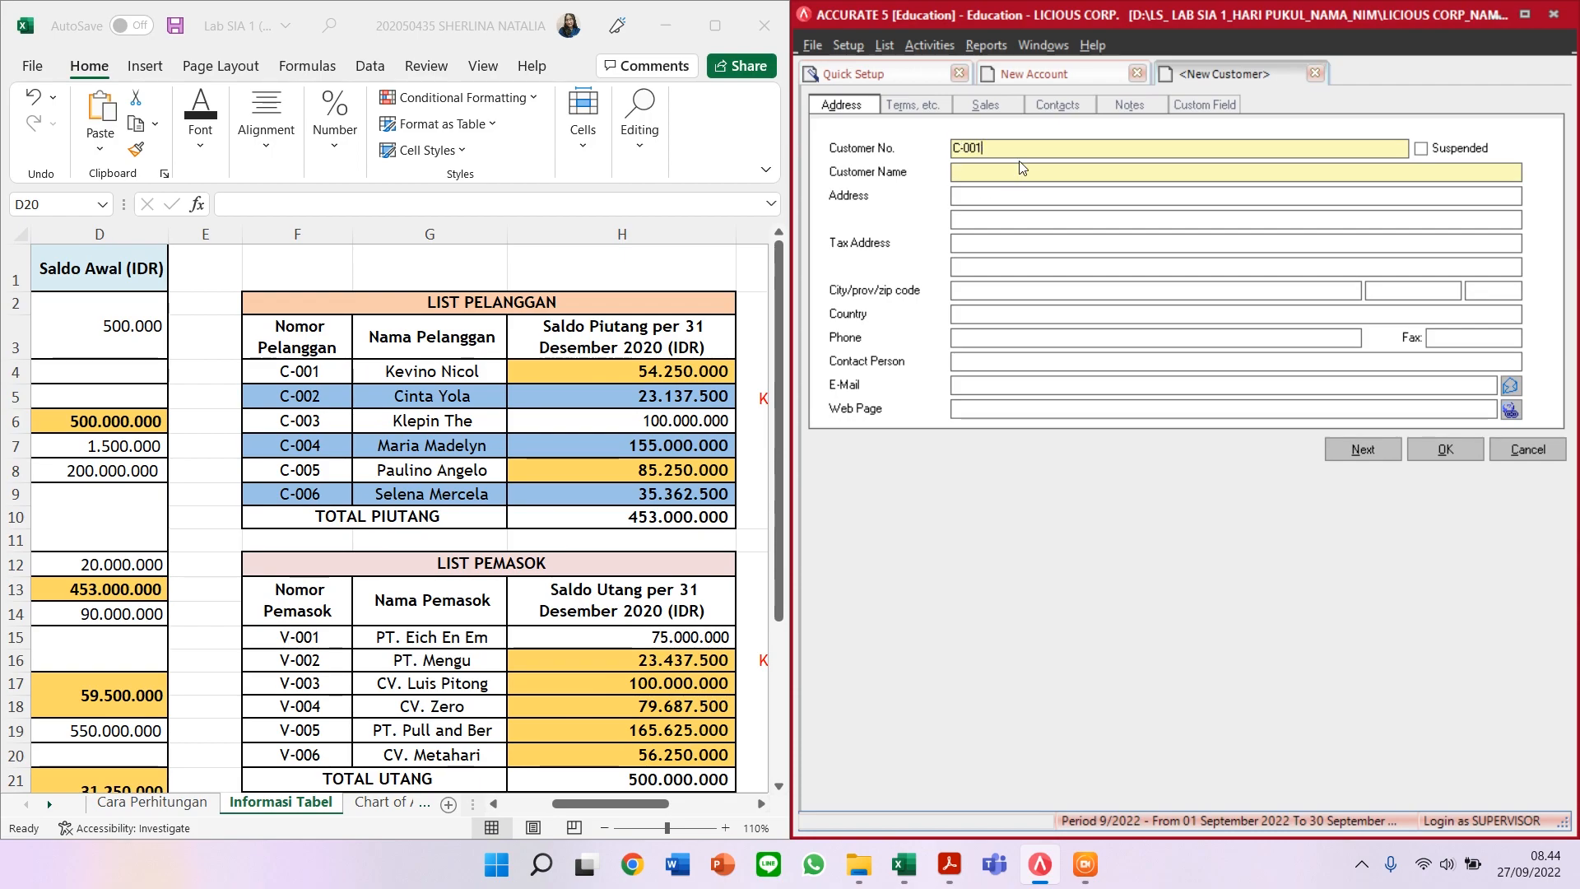
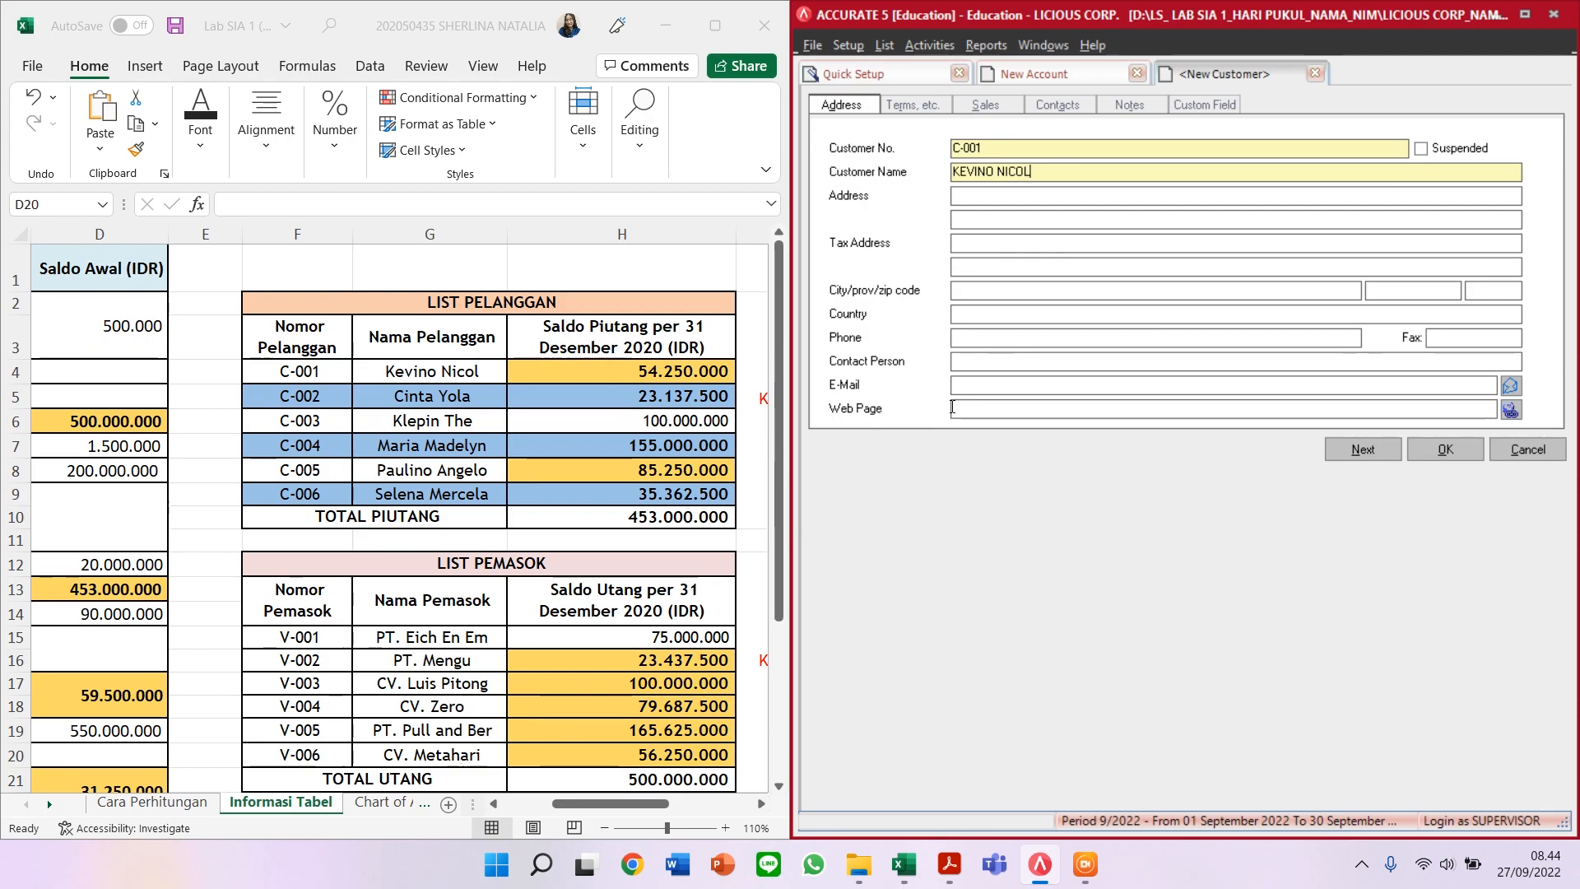
Step: Give customer C-001 C.O.D terms and a 54.250.000 opening balance, checked against cell H4
{"action": "left_click", "coordinate": [923, 104]}
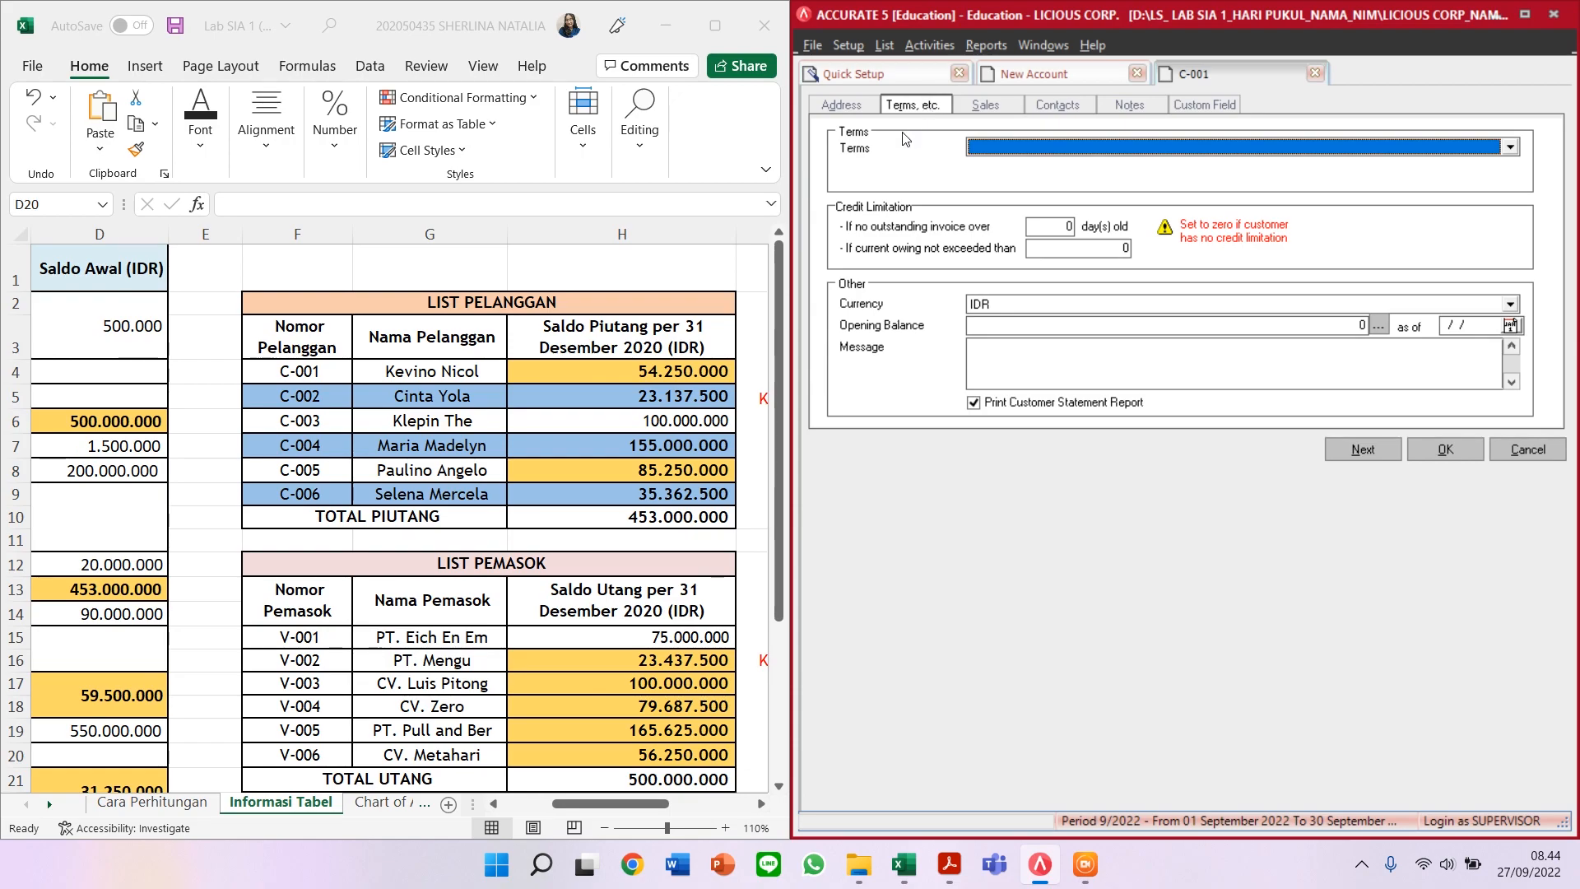
{"action": "left_click", "coordinate": [1511, 148]}
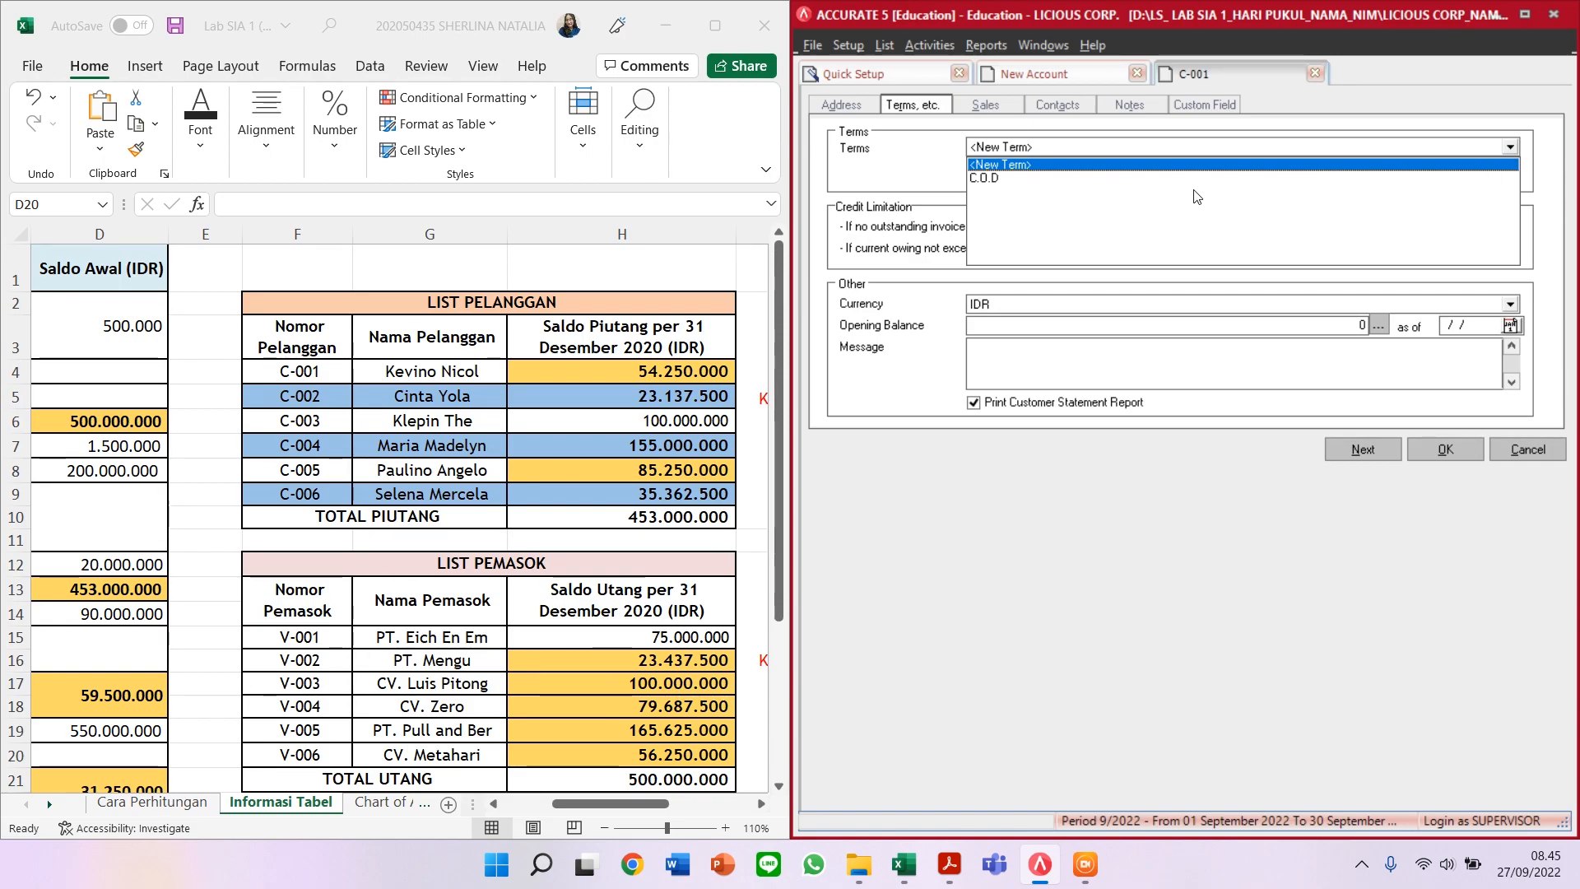
{"action": "left_click", "coordinate": [1017, 180]}
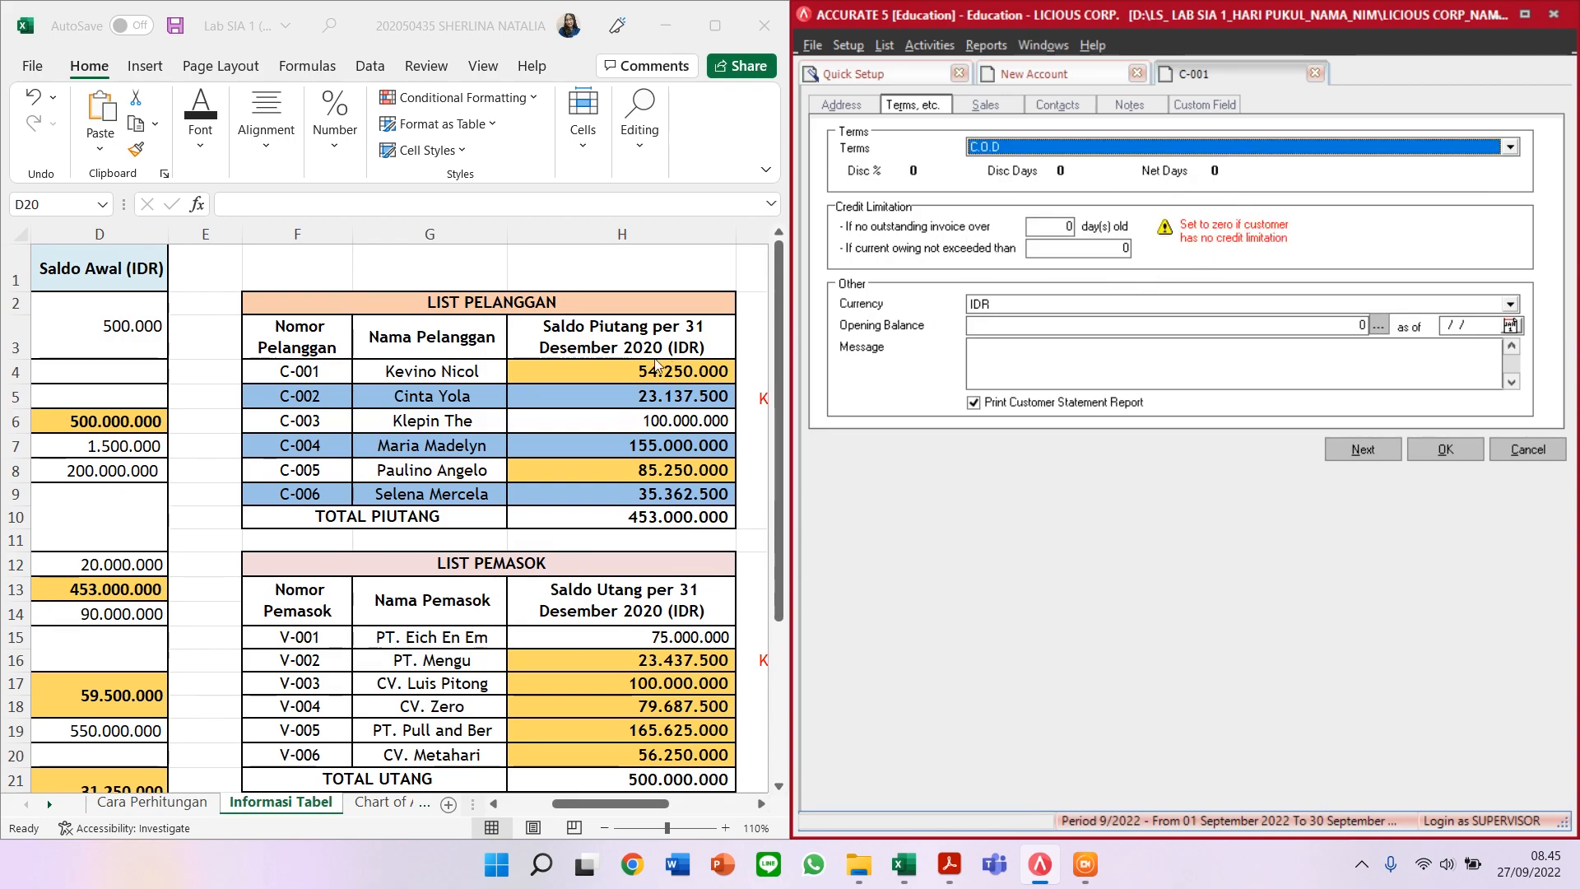
{"action": "left_click", "coordinate": [625, 369]}
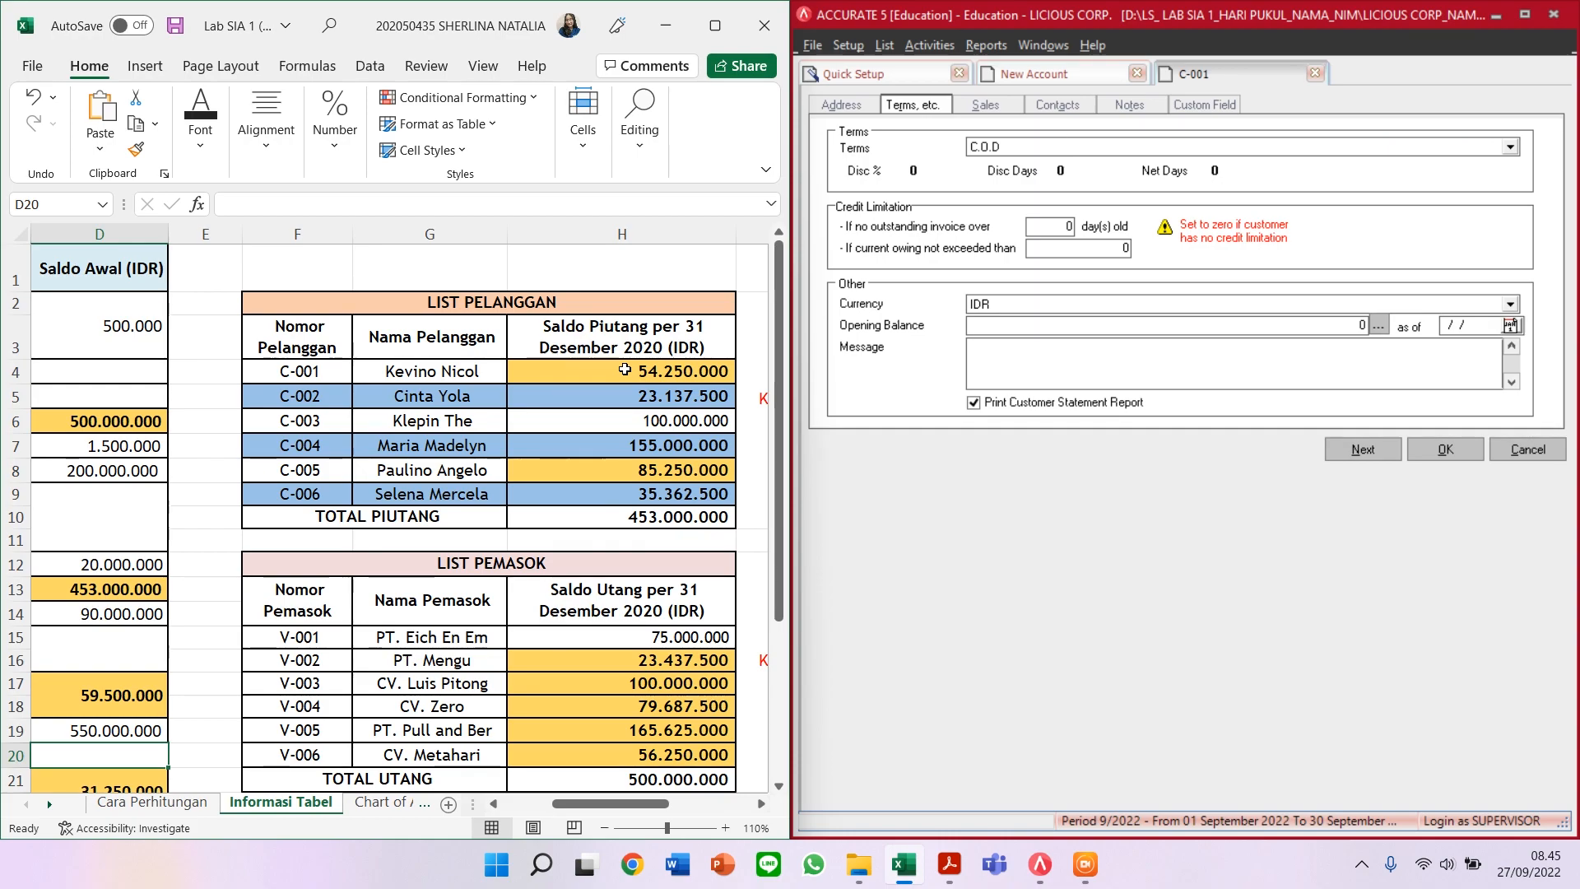
{"action": "left_click", "coordinate": [627, 370]}
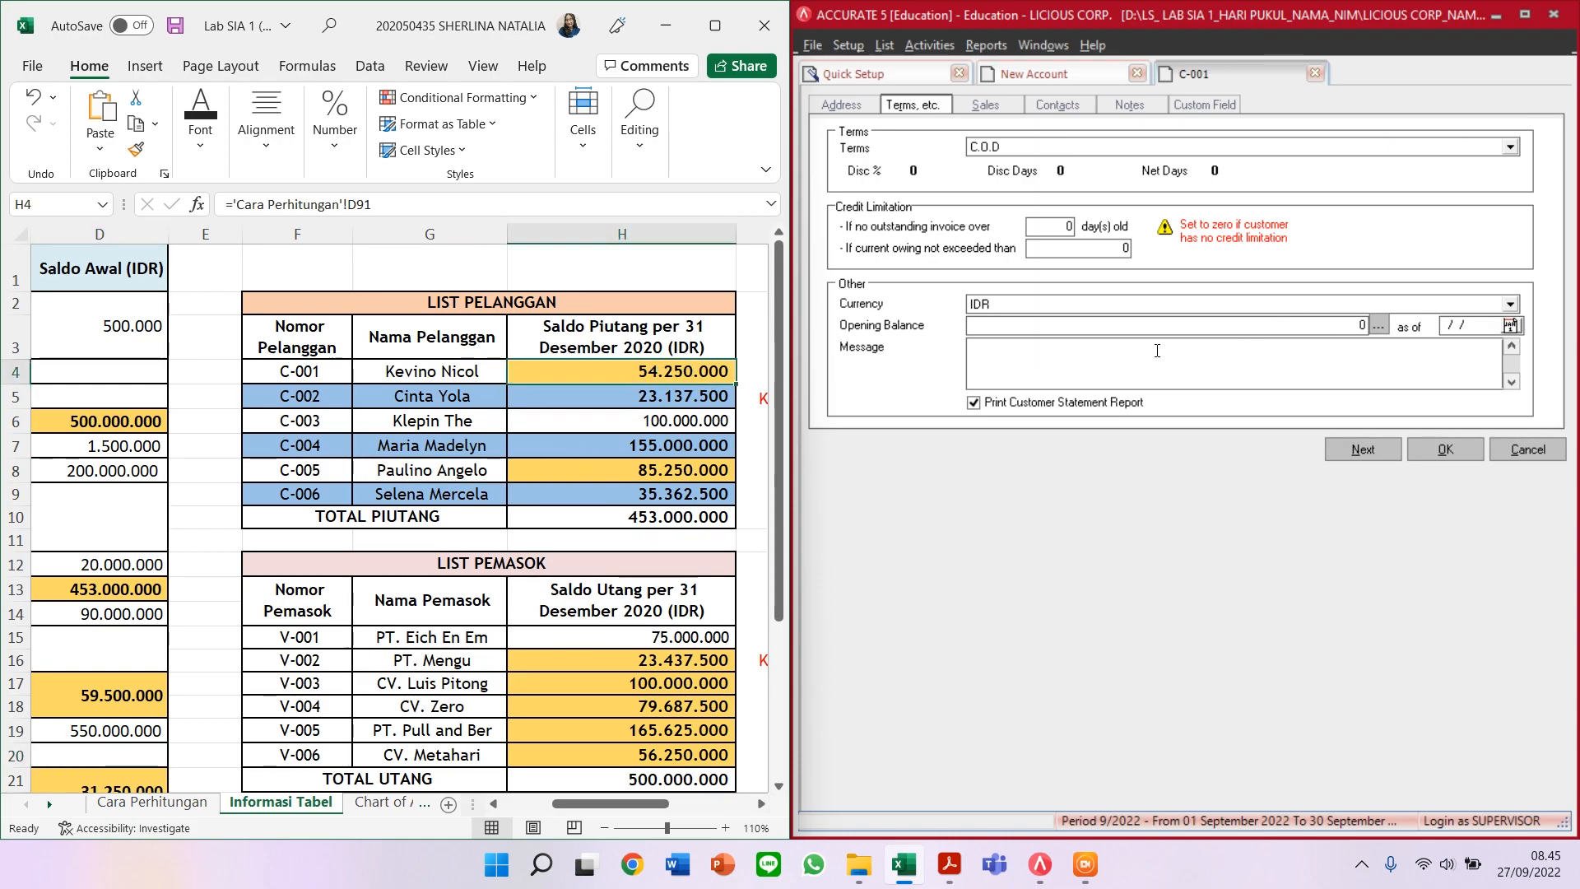
{"action": "left_click", "coordinate": [845, 334]}
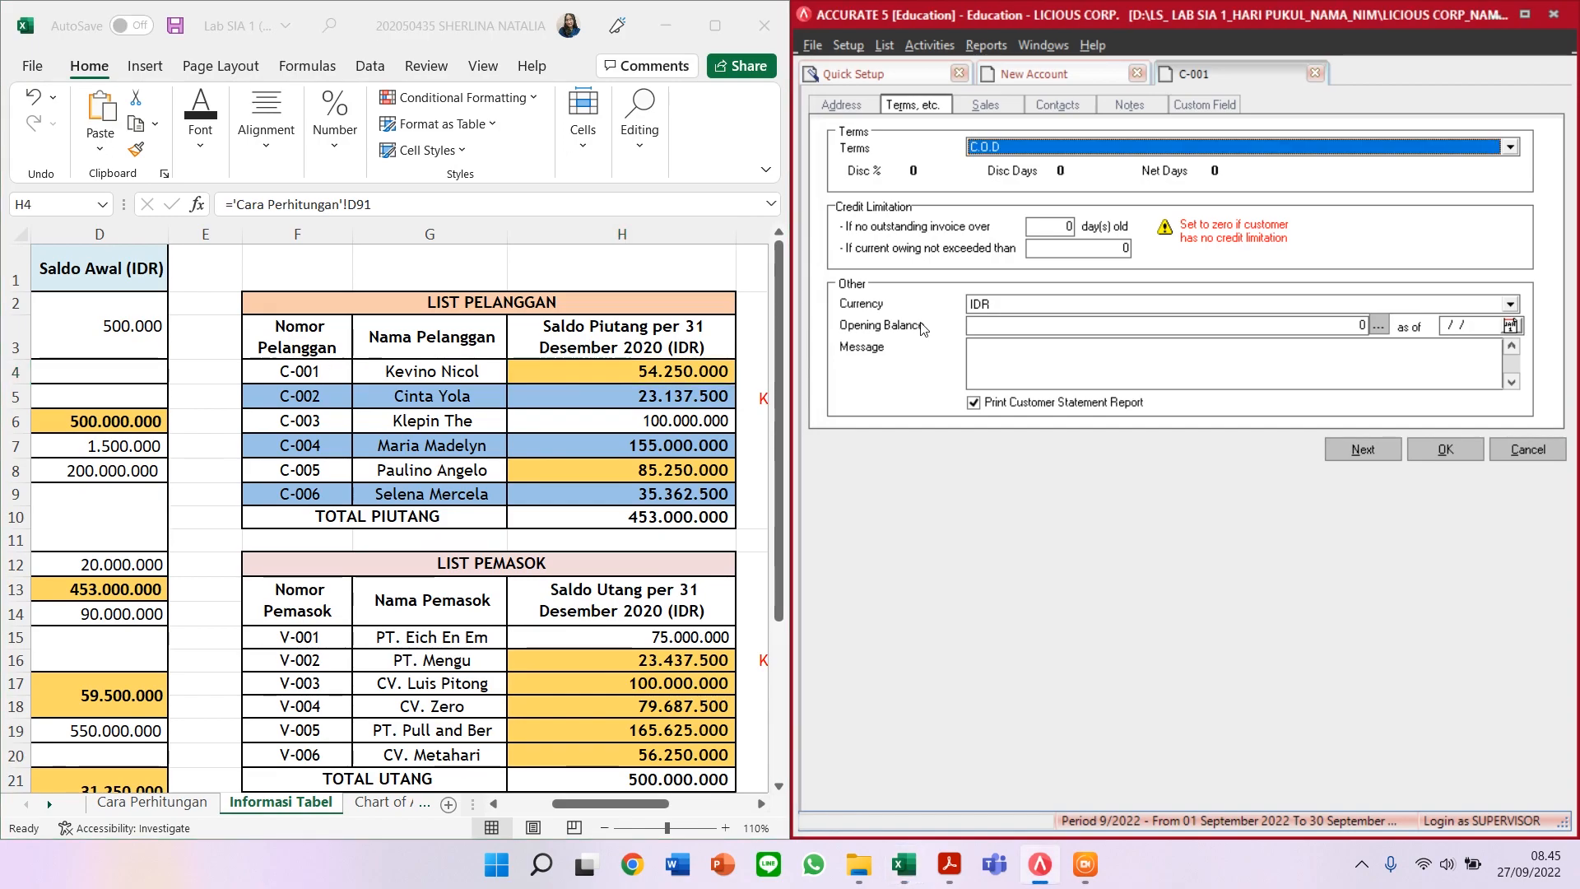
{"action": "left_click", "coordinate": [1320, 323]}
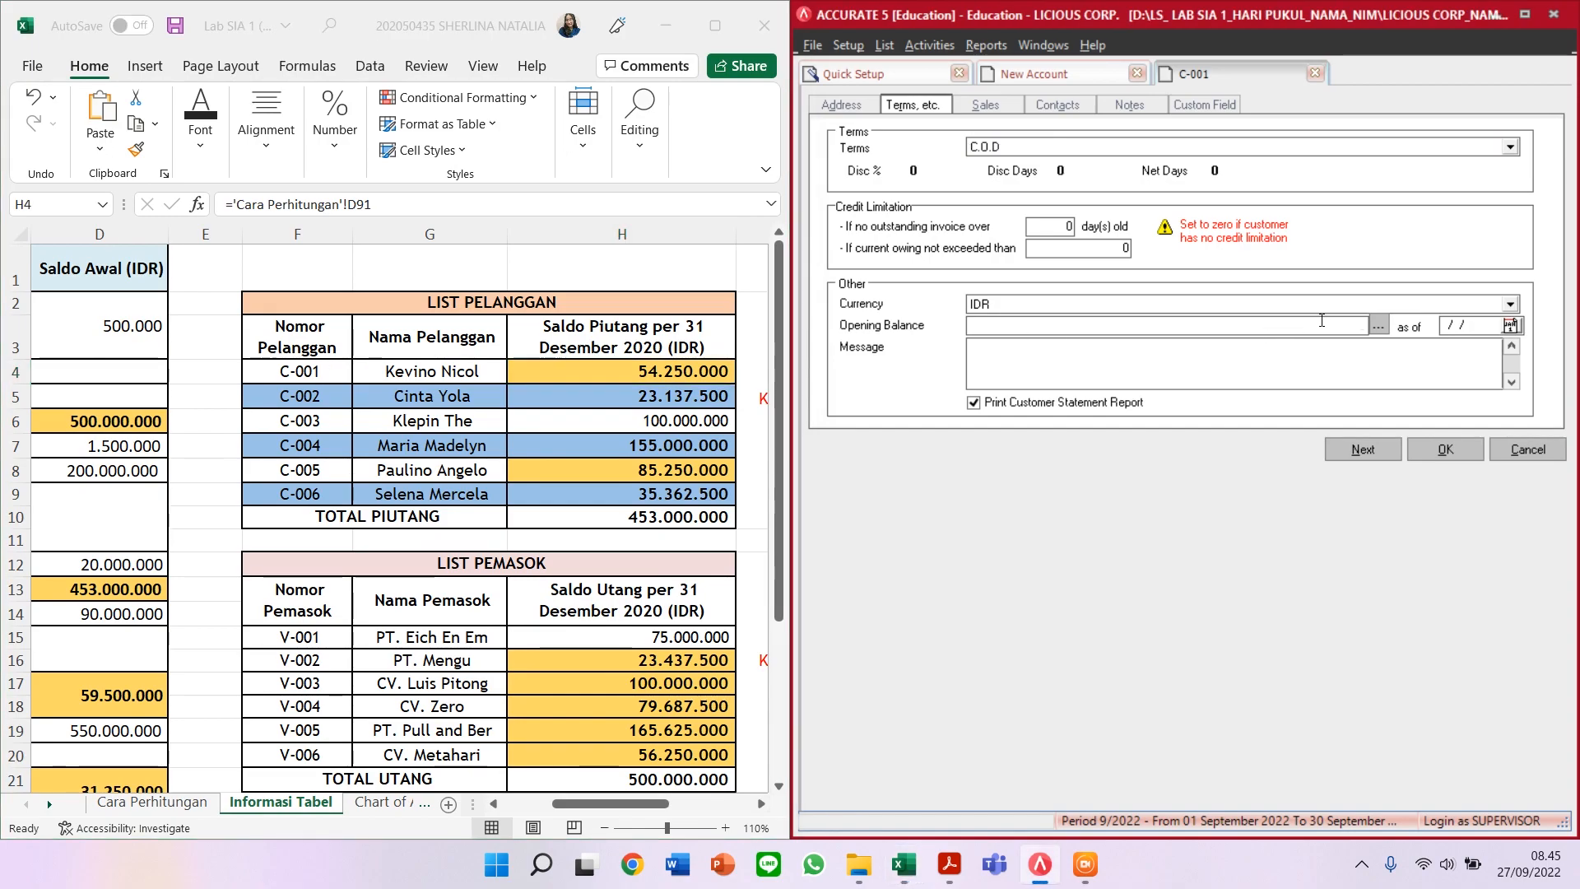
{"action": "type", "text": "54250000"}
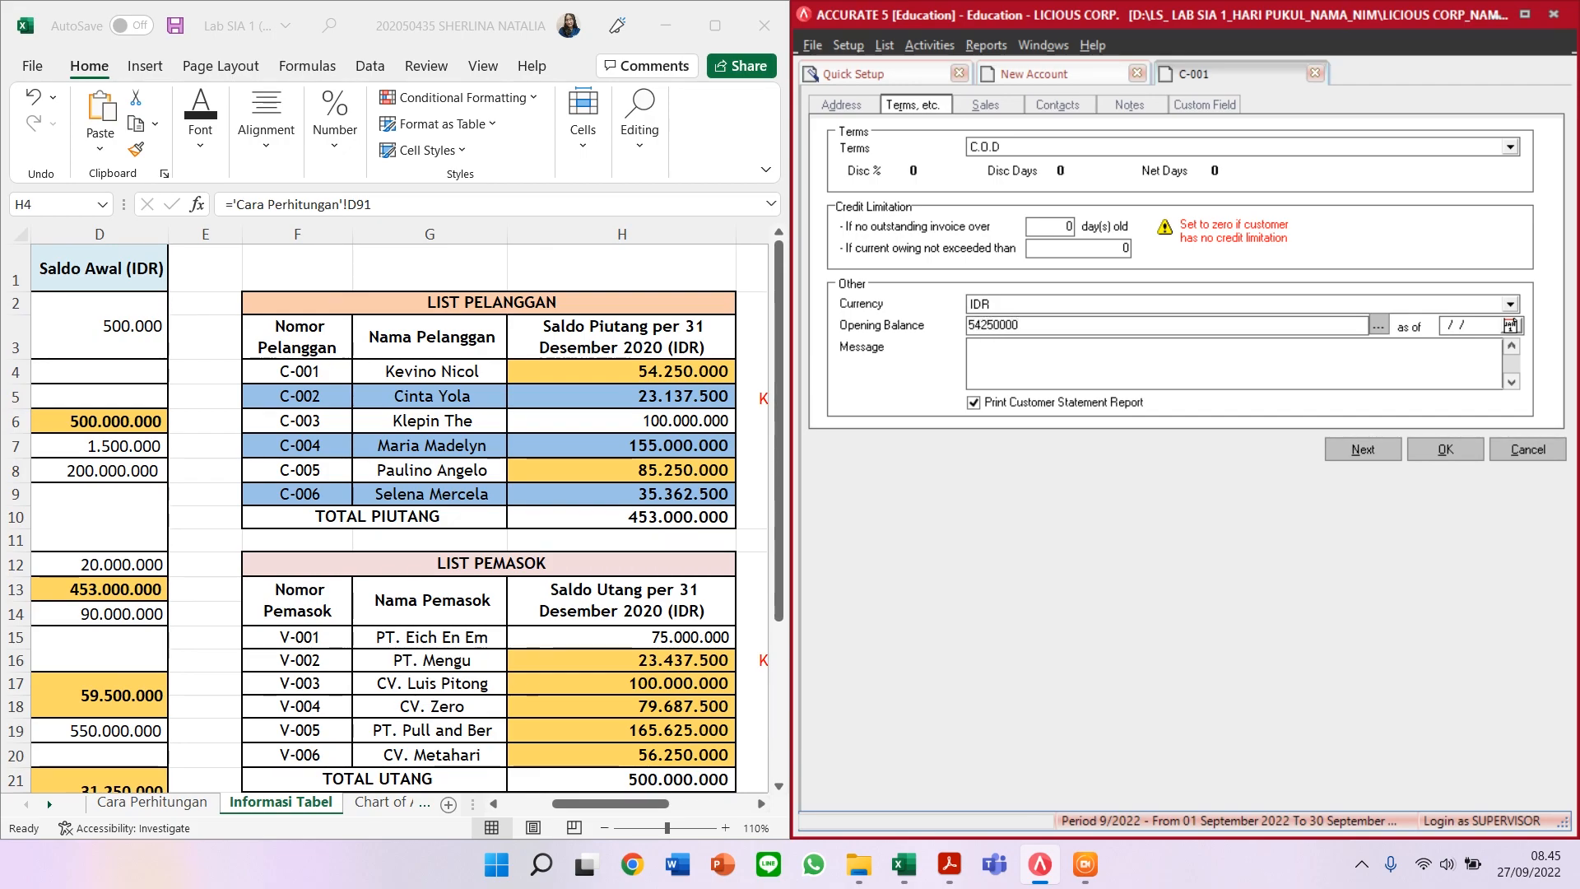
{"action": "key", "text": "Tab"}
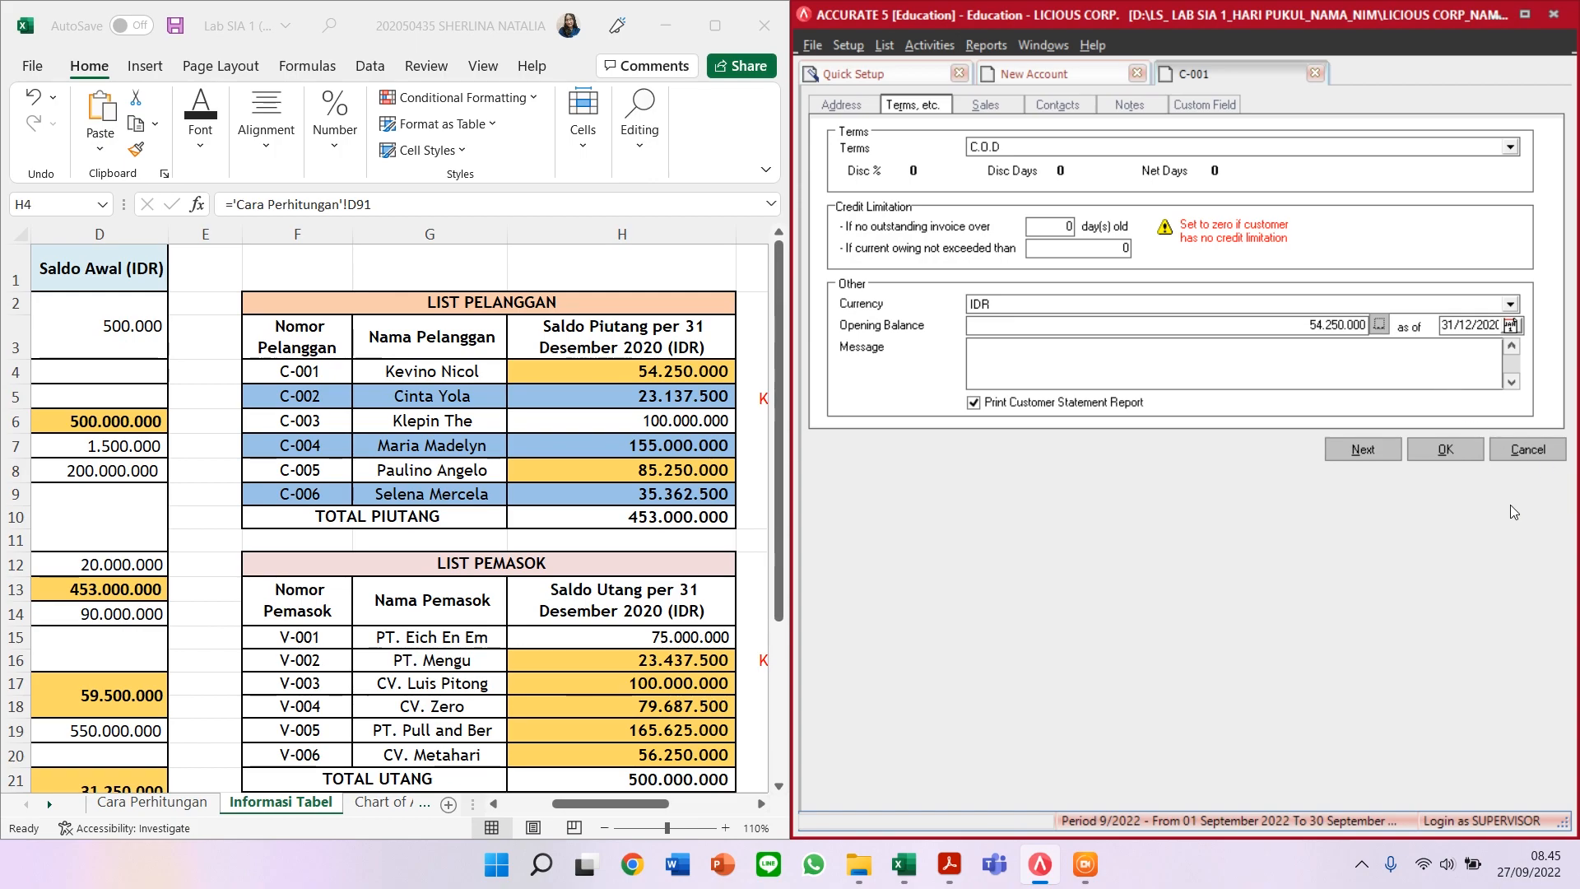
Step: Save C-001, then record the second customer's name, C.O.D terms and 23.137.500 opening balance
{"action": "left_click", "coordinate": [1363, 452]}
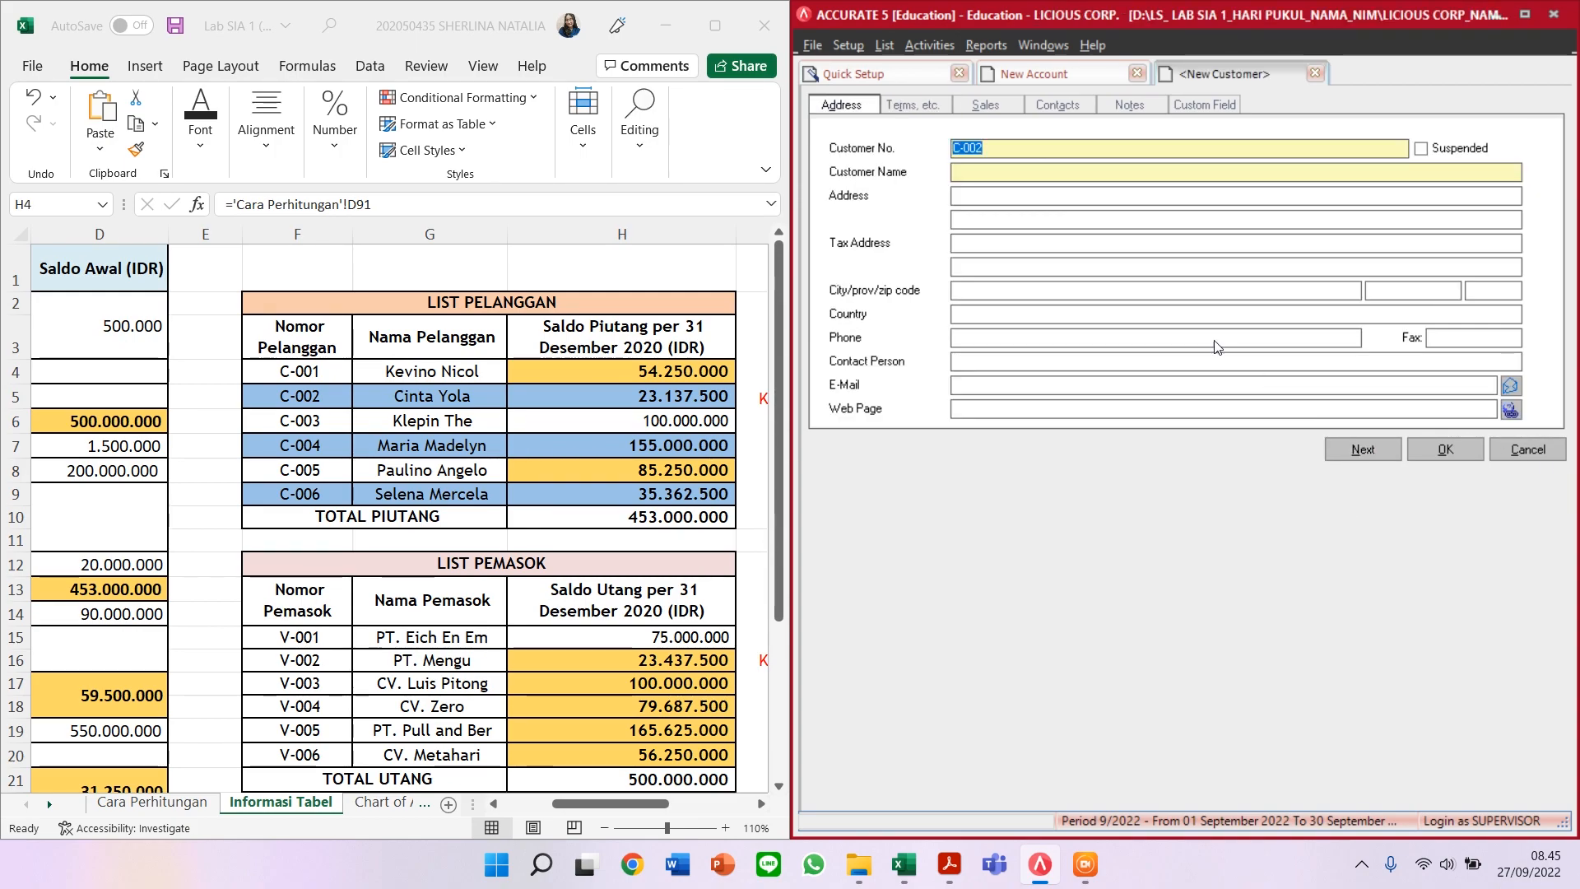
{"action": "left_click", "coordinate": [1006, 167]}
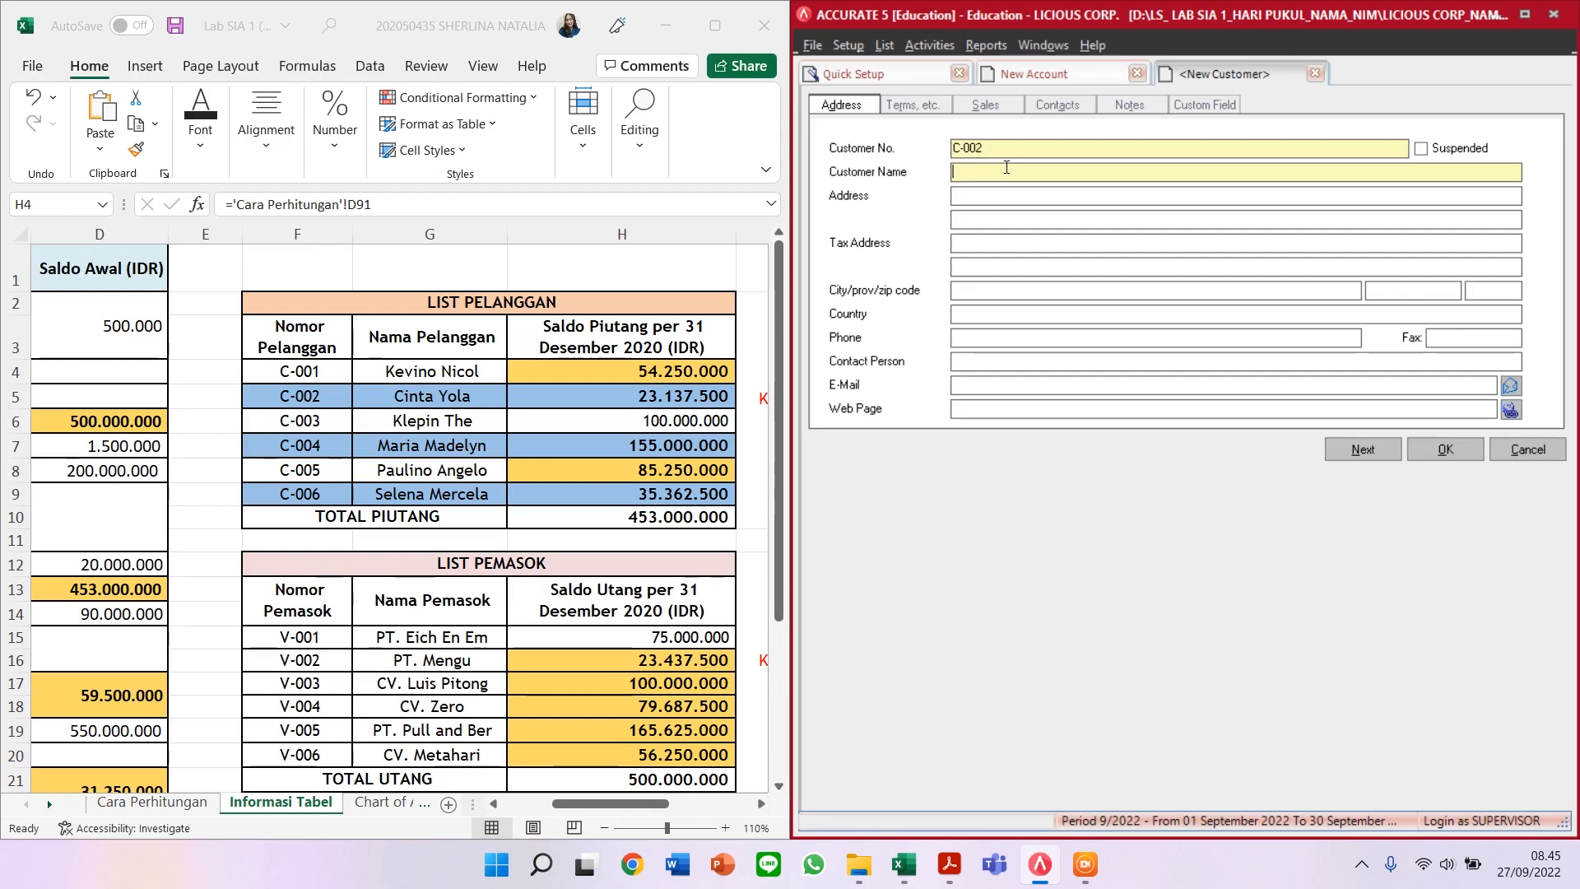
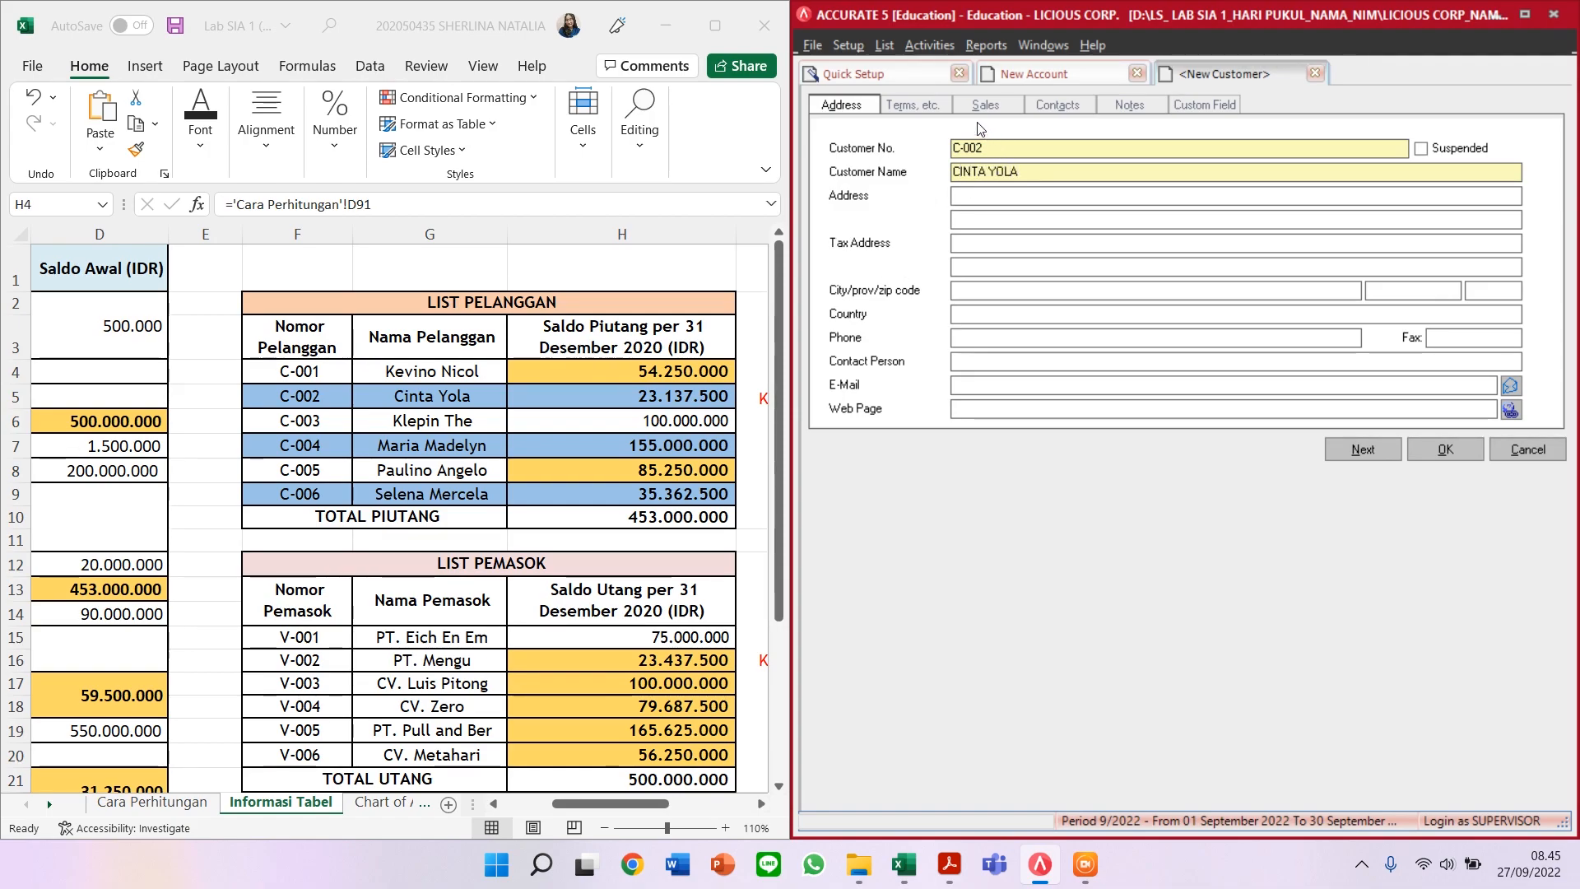
{"action": "left_click", "coordinate": [901, 102]}
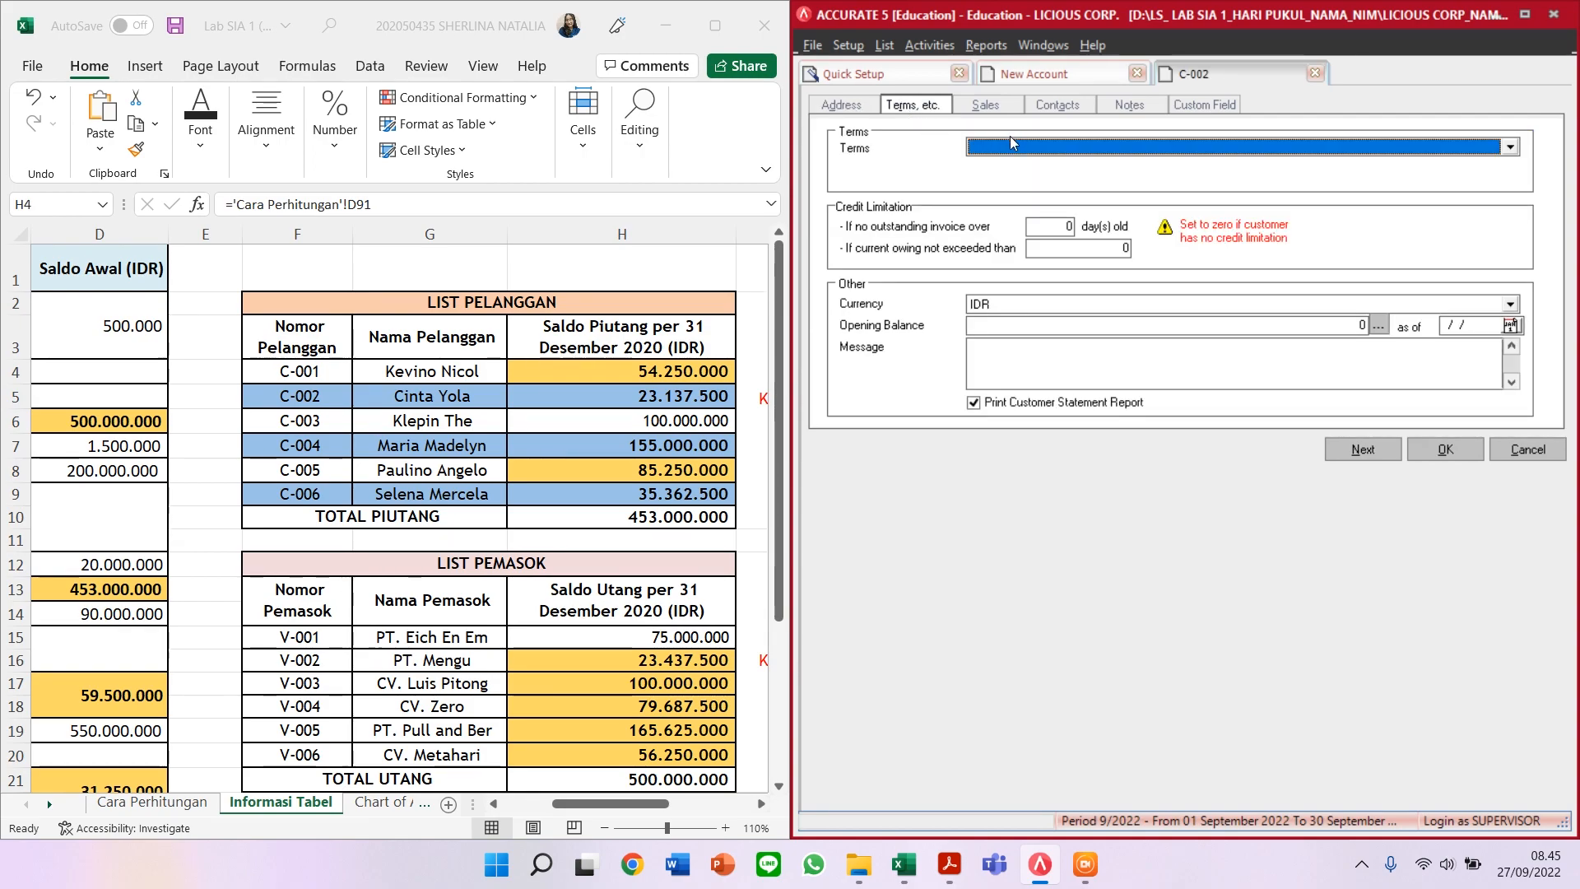
{"action": "left_click", "coordinate": [1021, 147]}
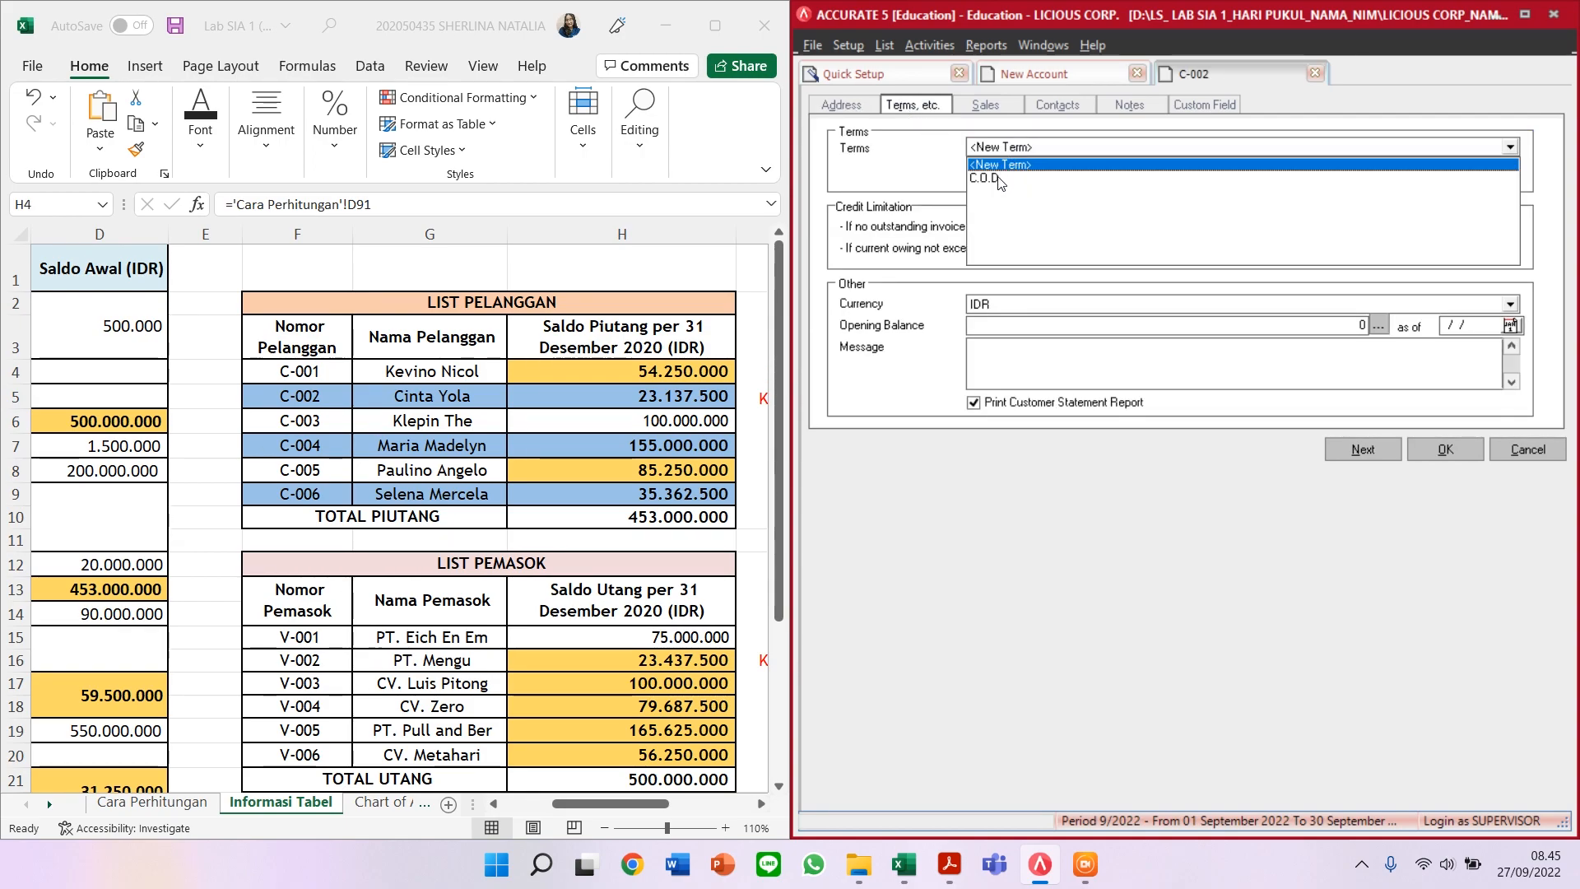
{"action": "left_click", "coordinate": [999, 178]}
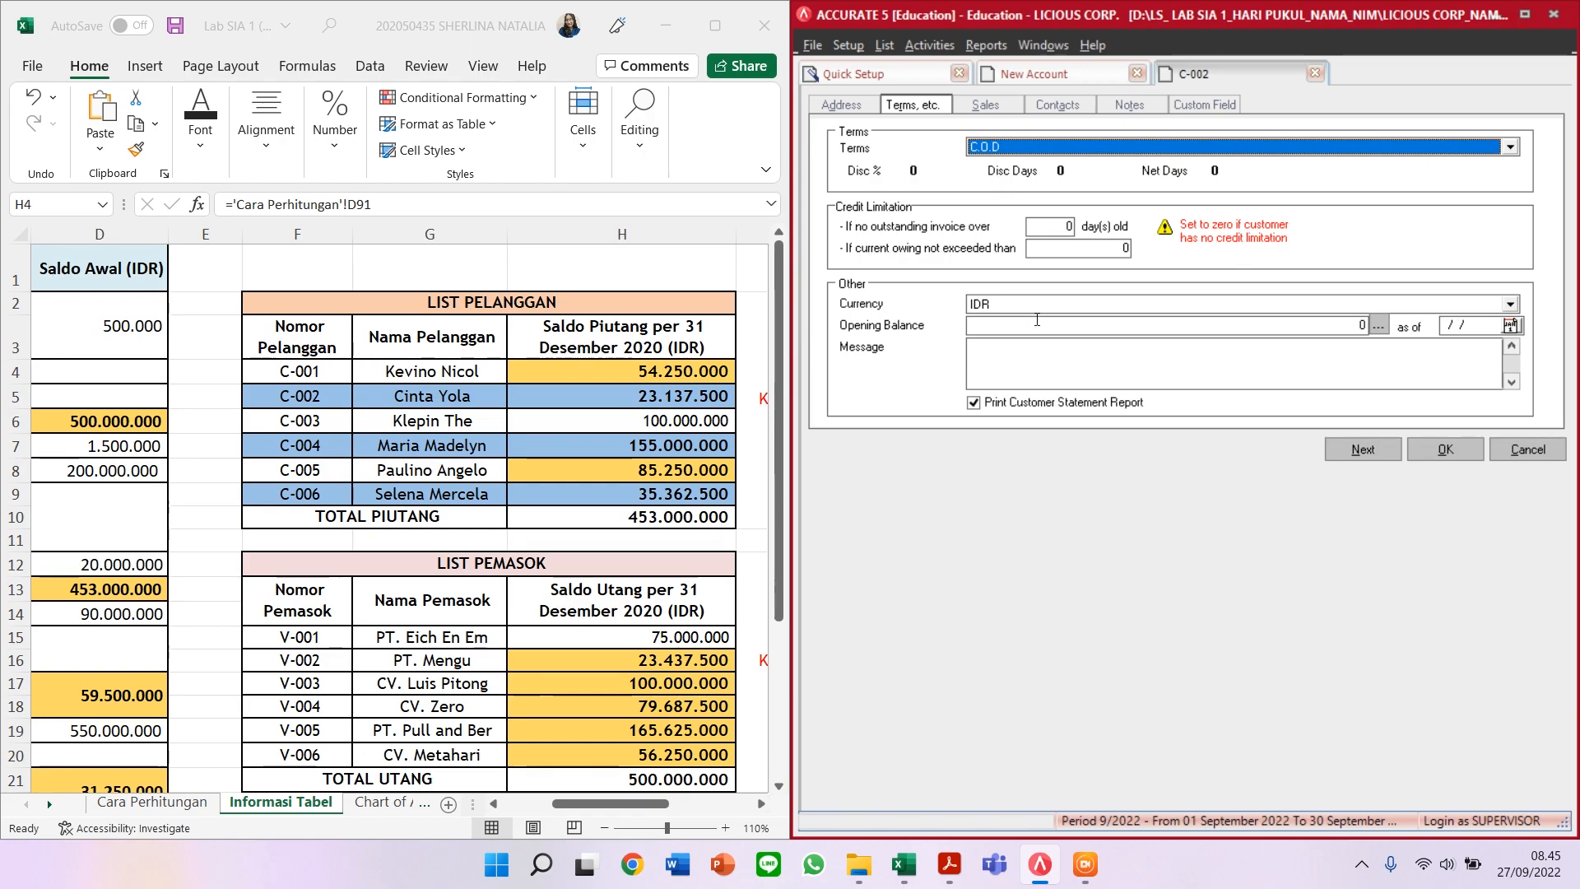
{"action": "left_click", "coordinate": [1134, 325]}
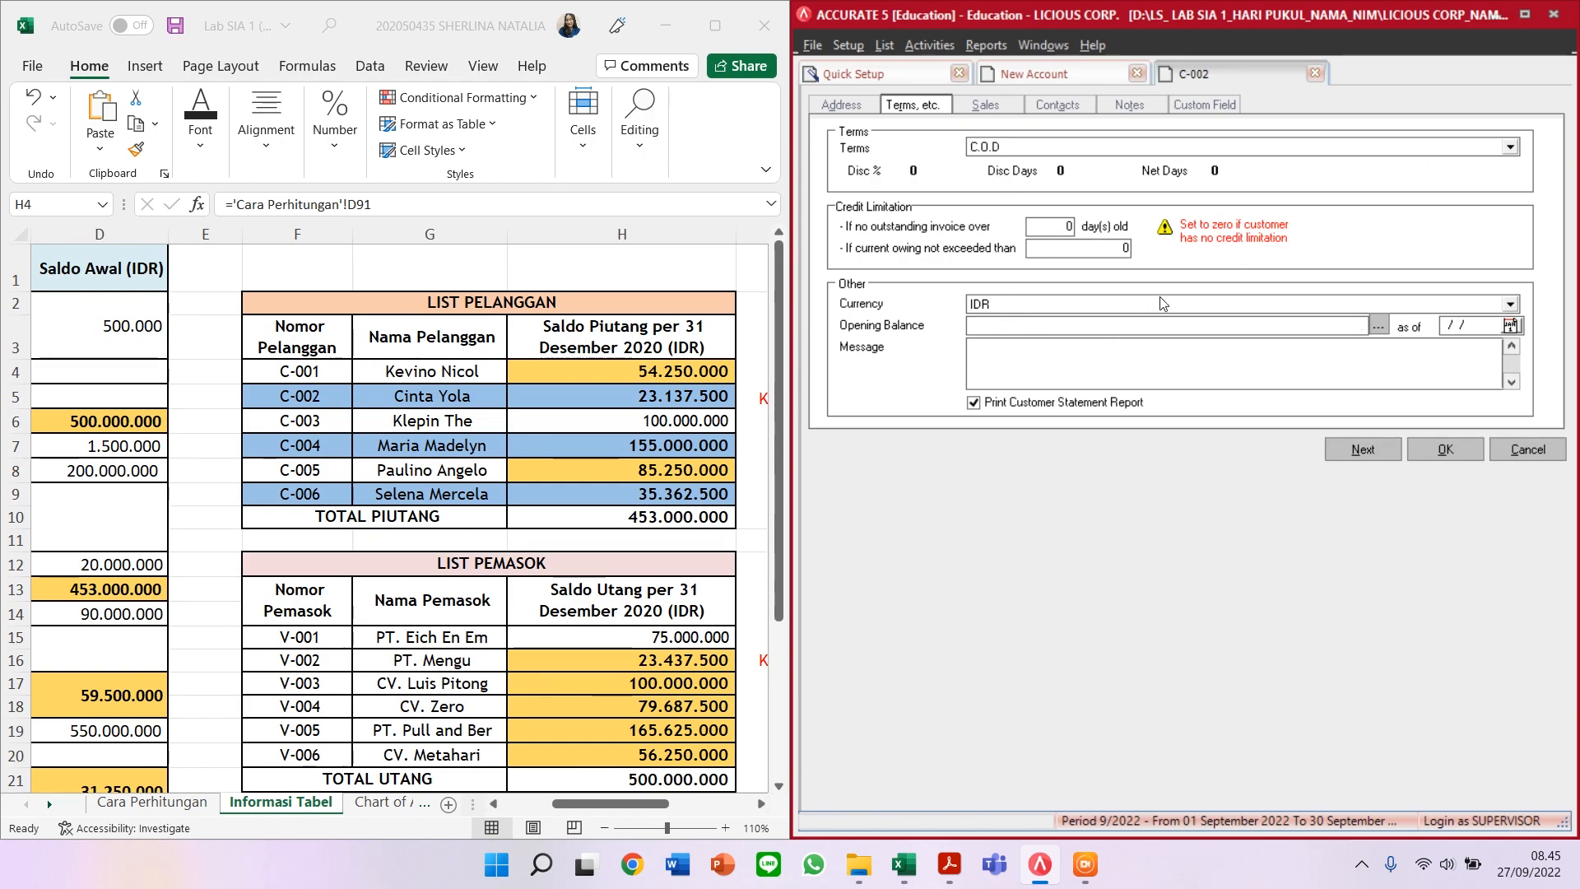
{"action": "type", "text": "23137500"}
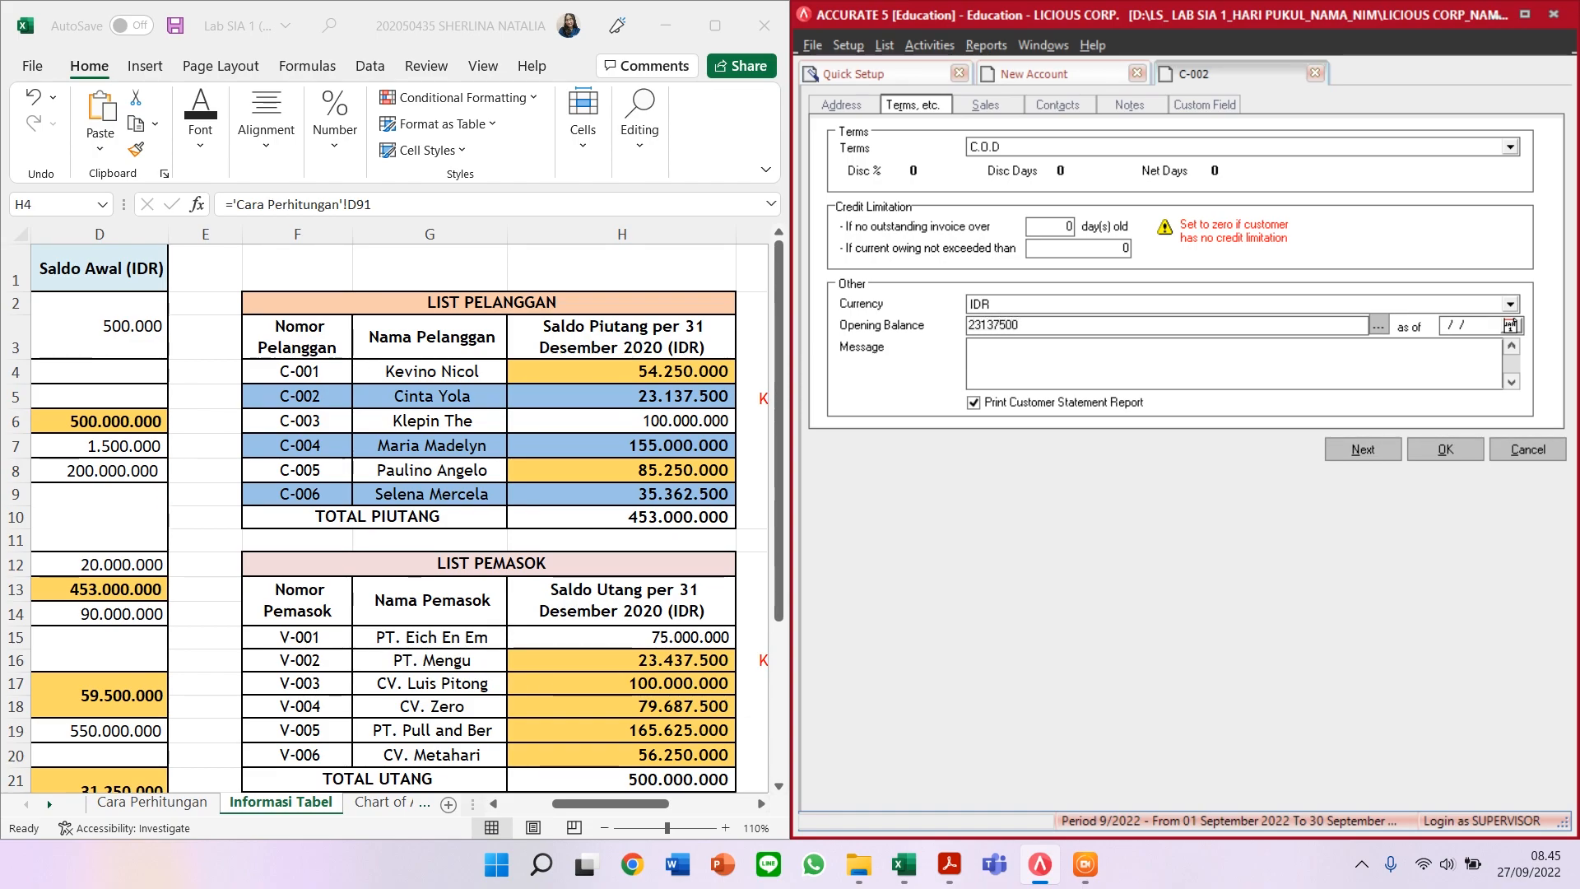
{"action": "key", "text": "Tab"}
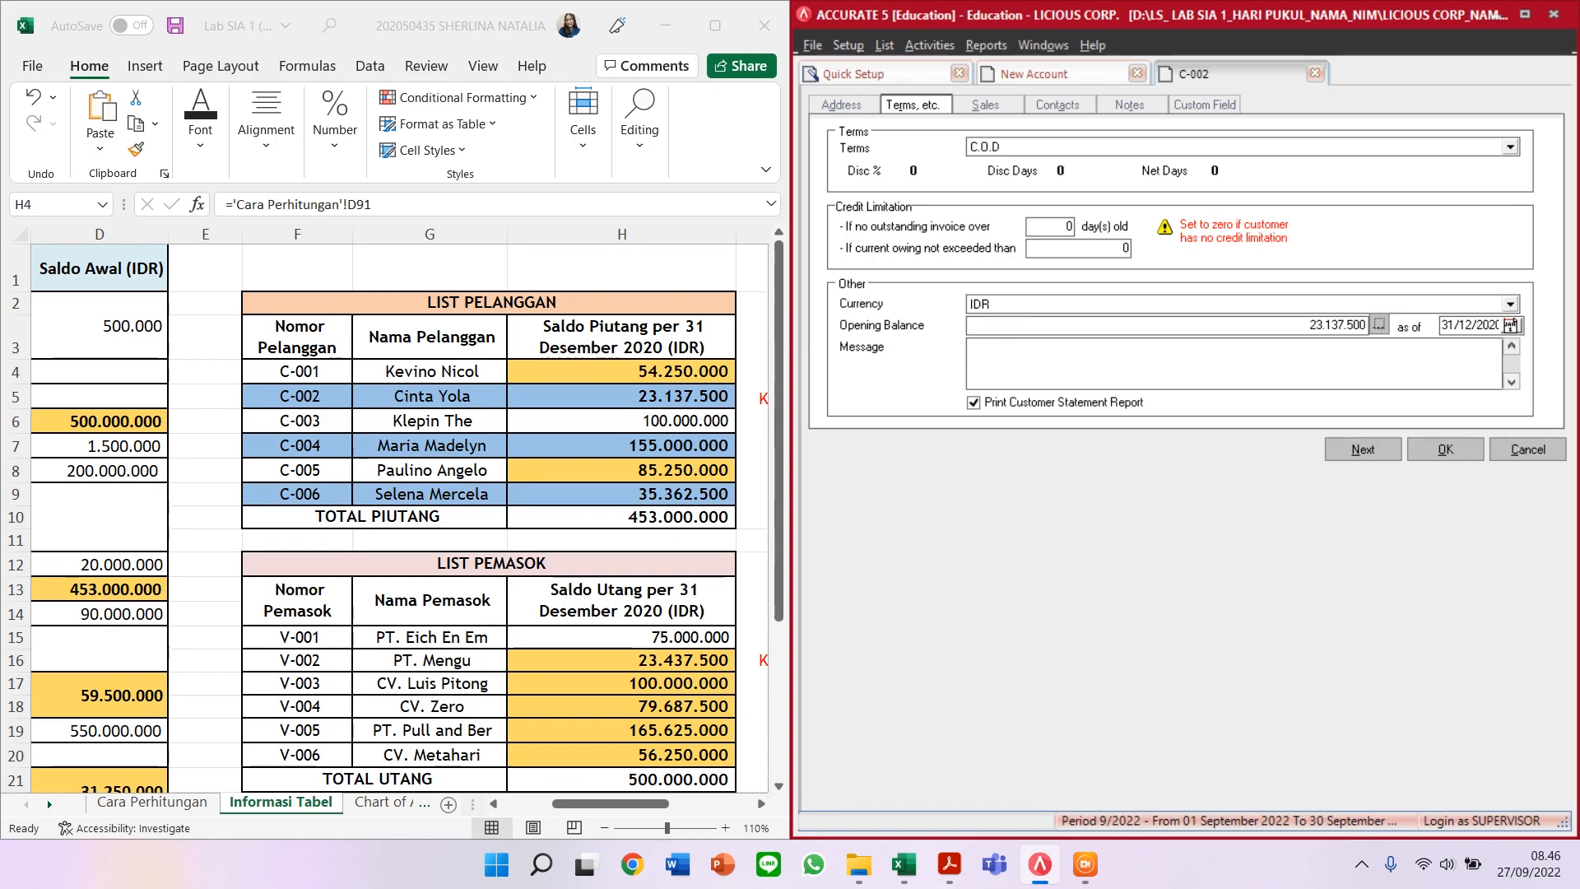
{"action": "left_click", "coordinate": [1367, 449]}
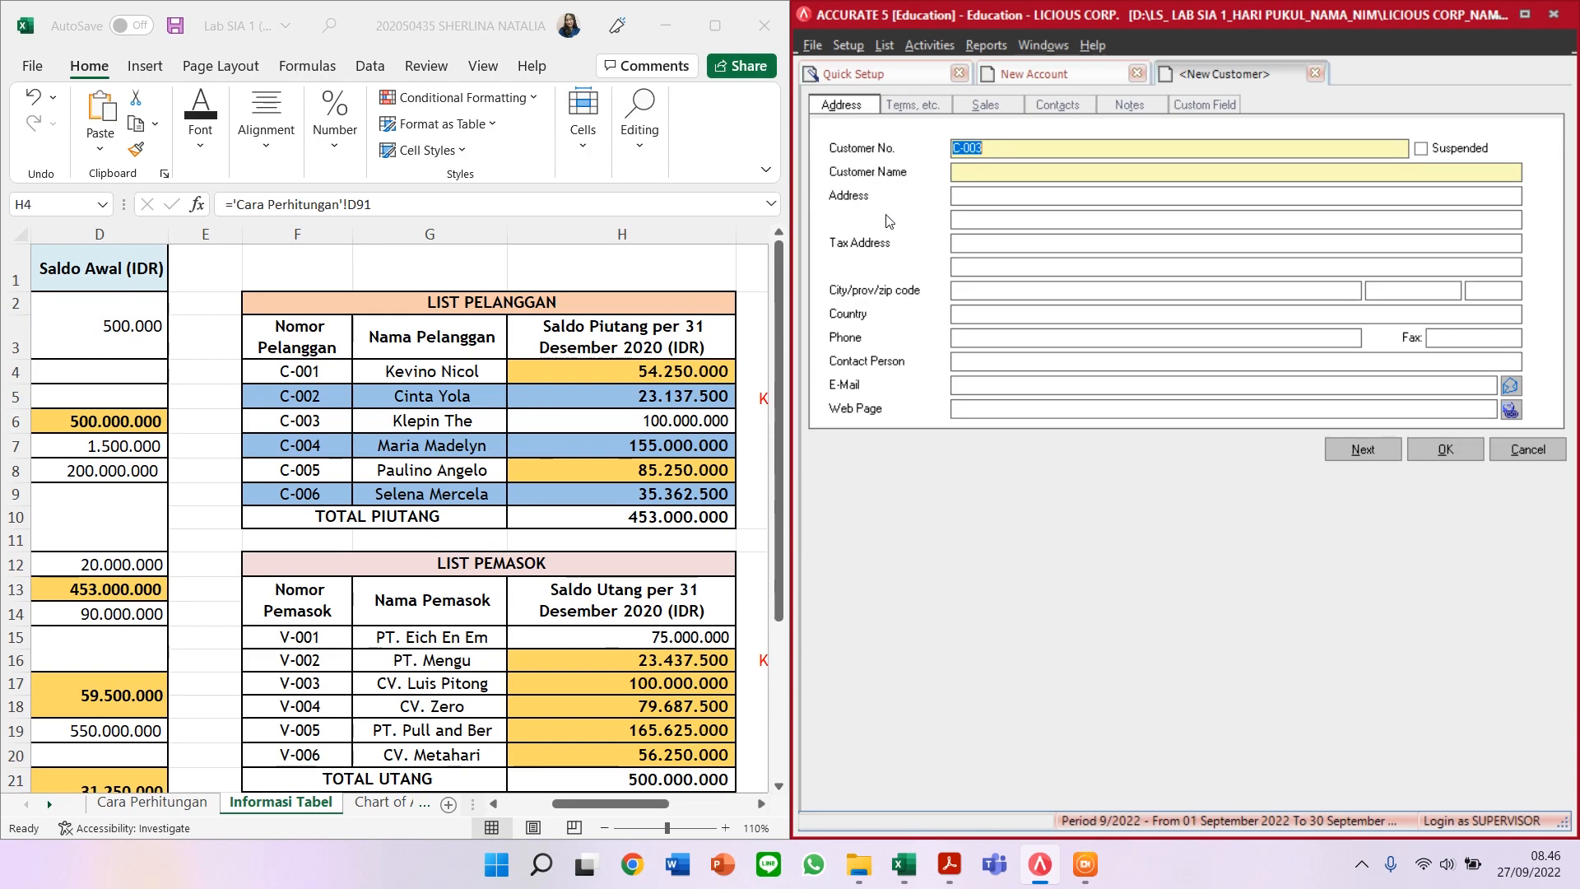
Step: Enter customer C-003's name, C.O.D terms and 100.000.000 opening balance, then save it
{"action": "left_click", "coordinate": [974, 174]}
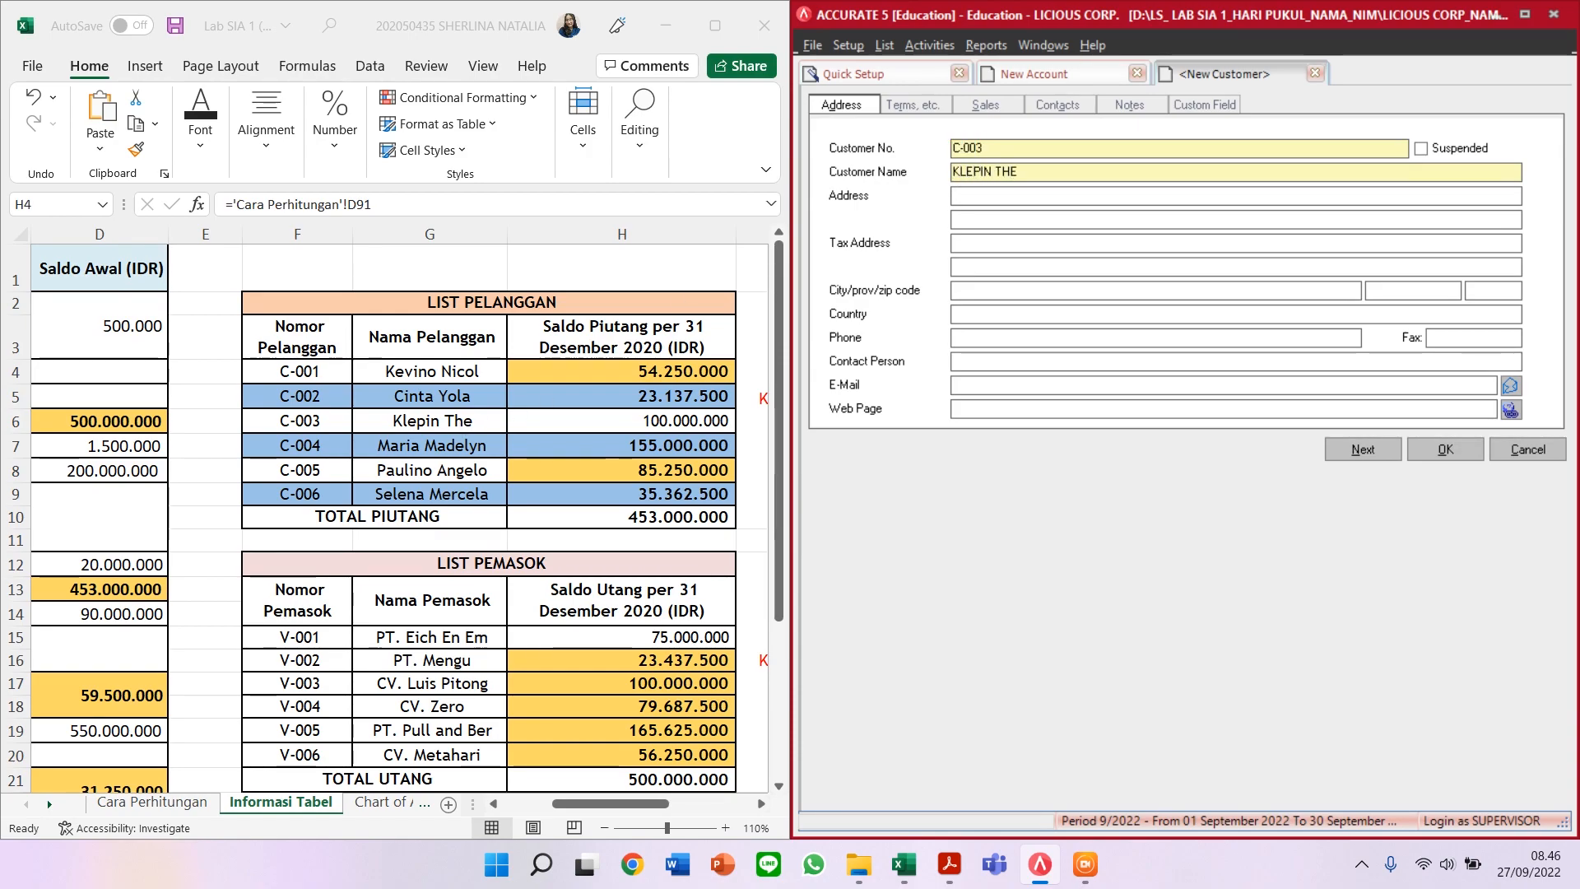
{"action": "left_click", "coordinate": [912, 105]}
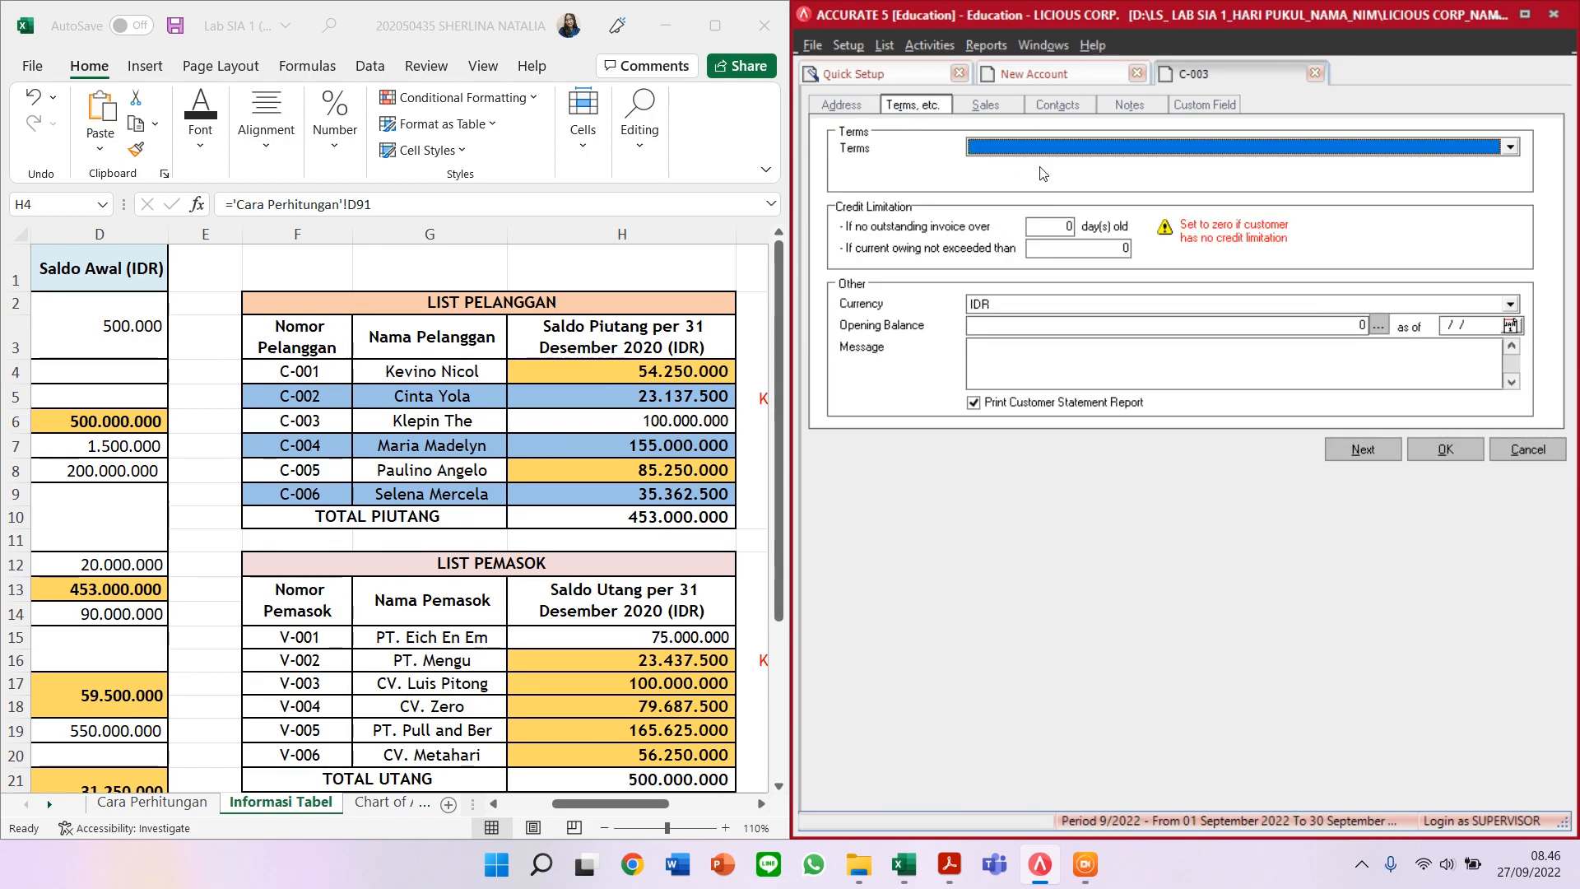
{"action": "left_click", "coordinate": [1047, 155]}
{"action": "left_click", "coordinate": [1041, 181]}
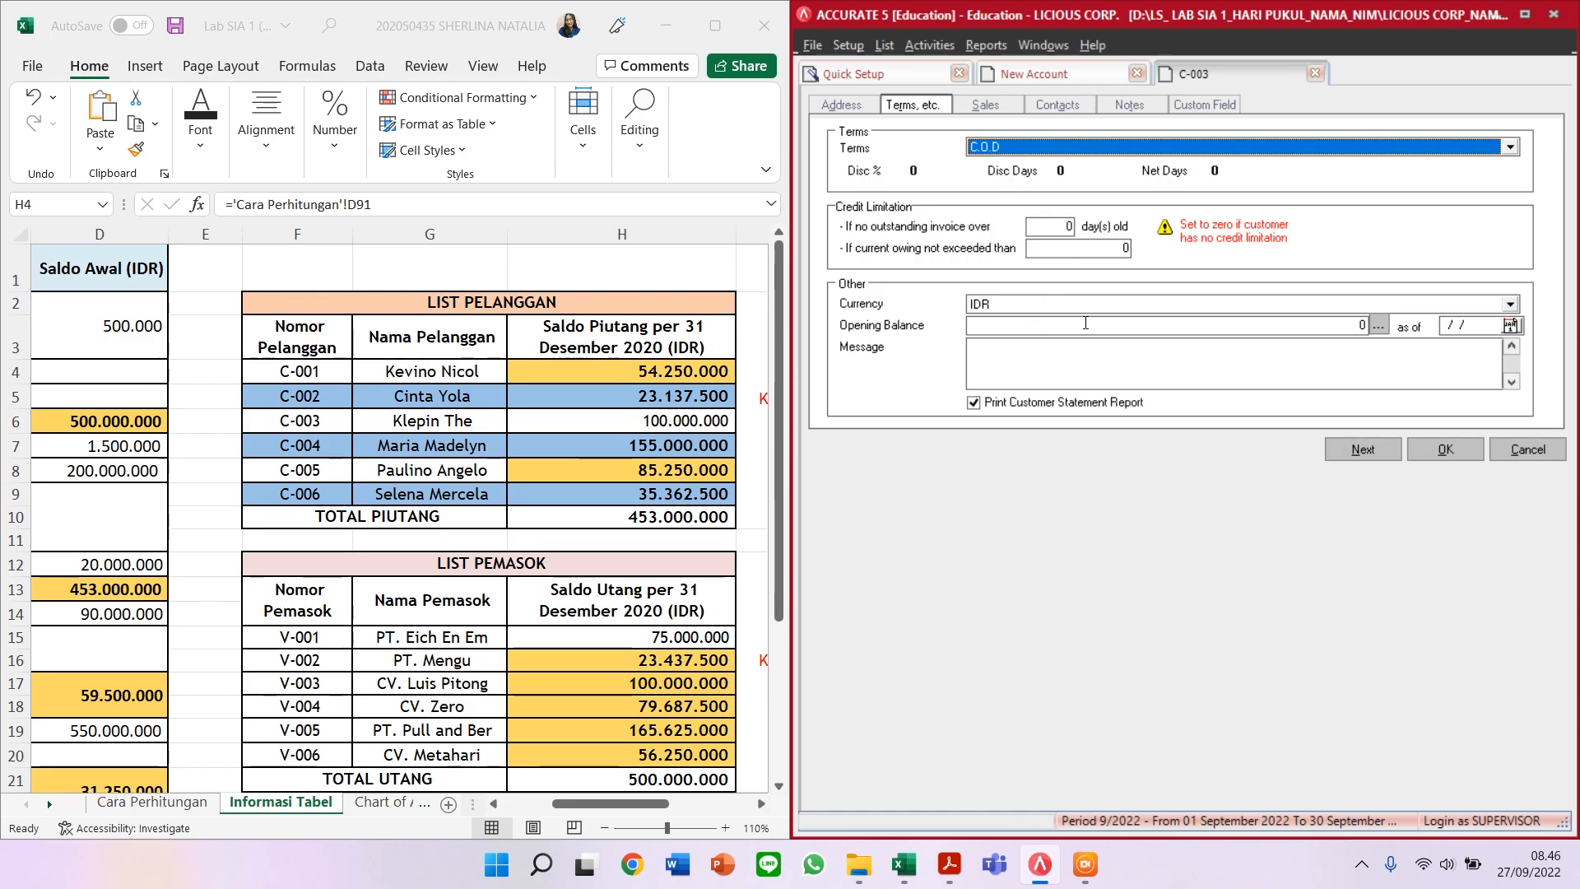
{"action": "left_click", "coordinate": [1050, 326]}
{"action": "type", "text": "100000000"}
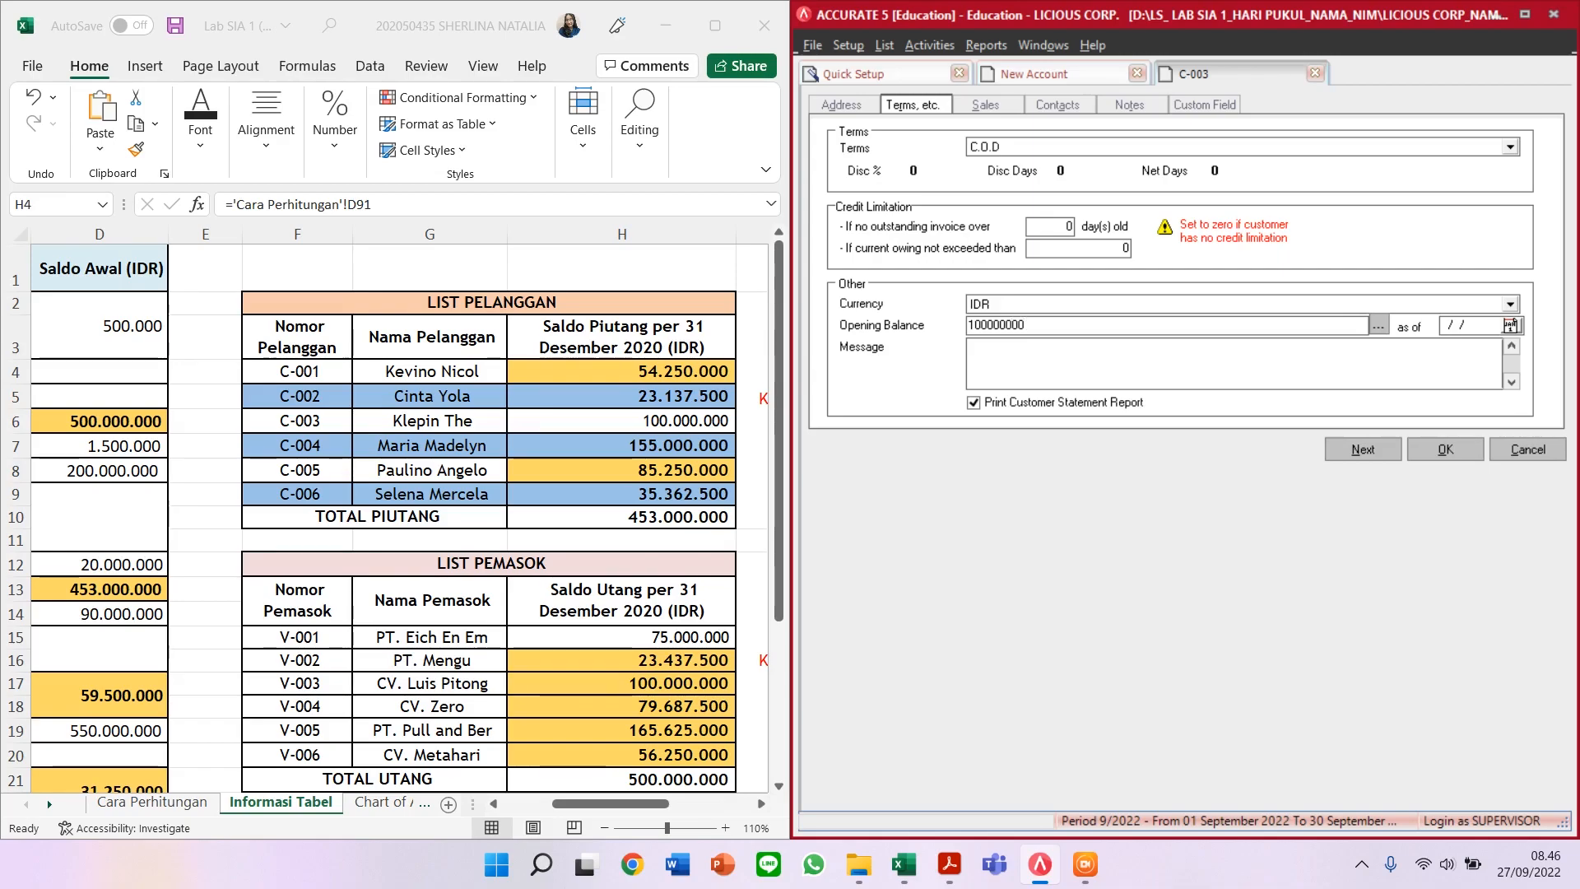
{"action": "key", "text": "Tab"}
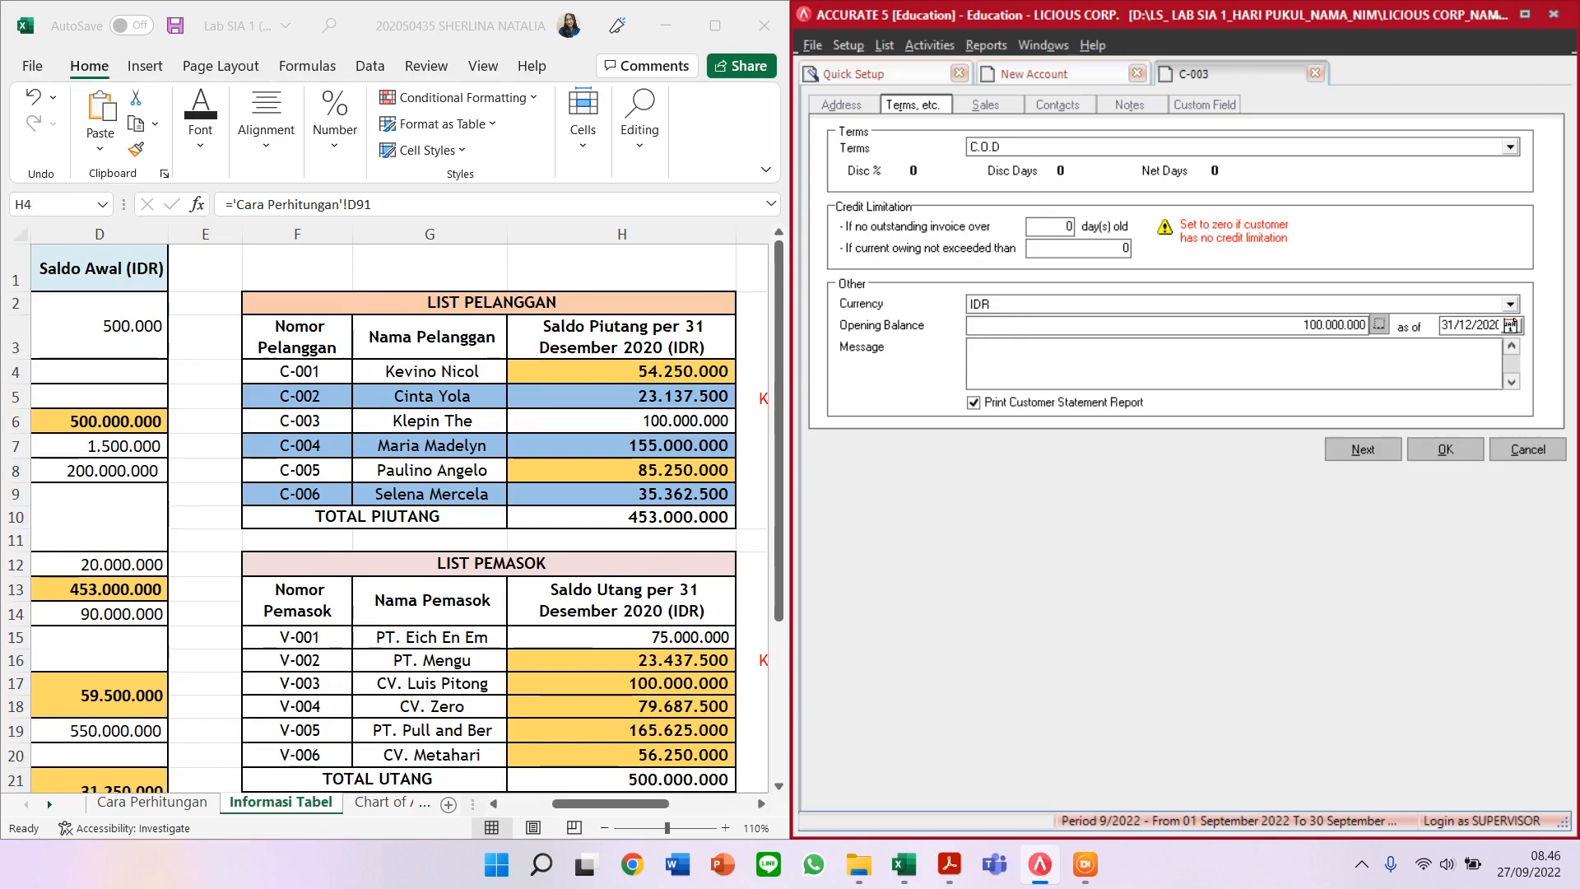
{"action": "left_click", "coordinate": [1362, 449]}
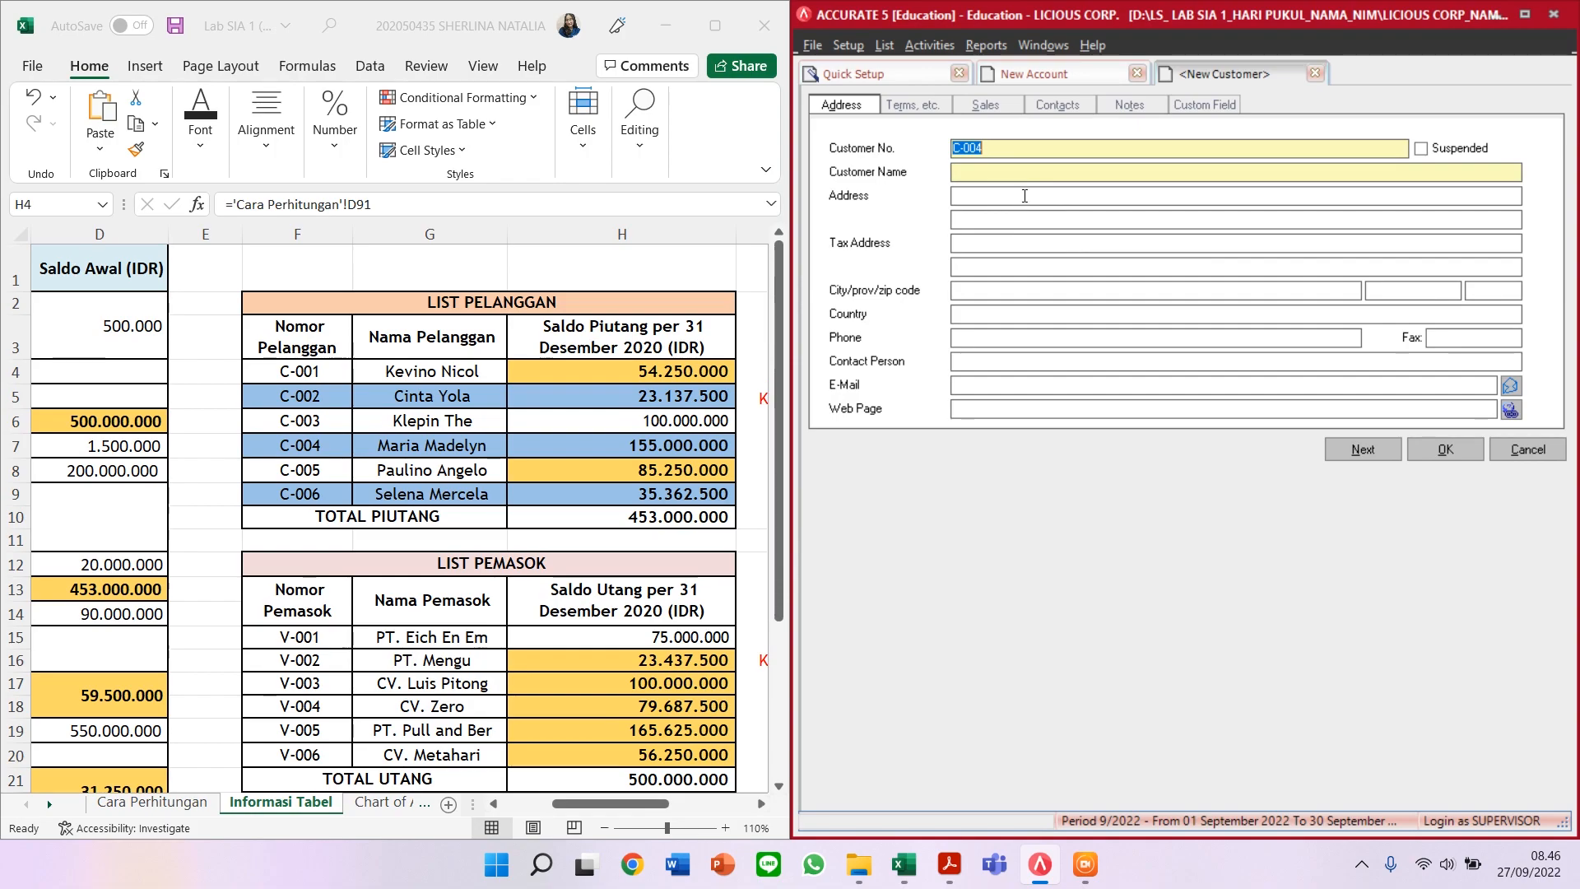
Step: Enter customer C-004's name, C.O.D terms and 155.000.000 opening balance, then save it
{"action": "left_click", "coordinate": [1028, 168]}
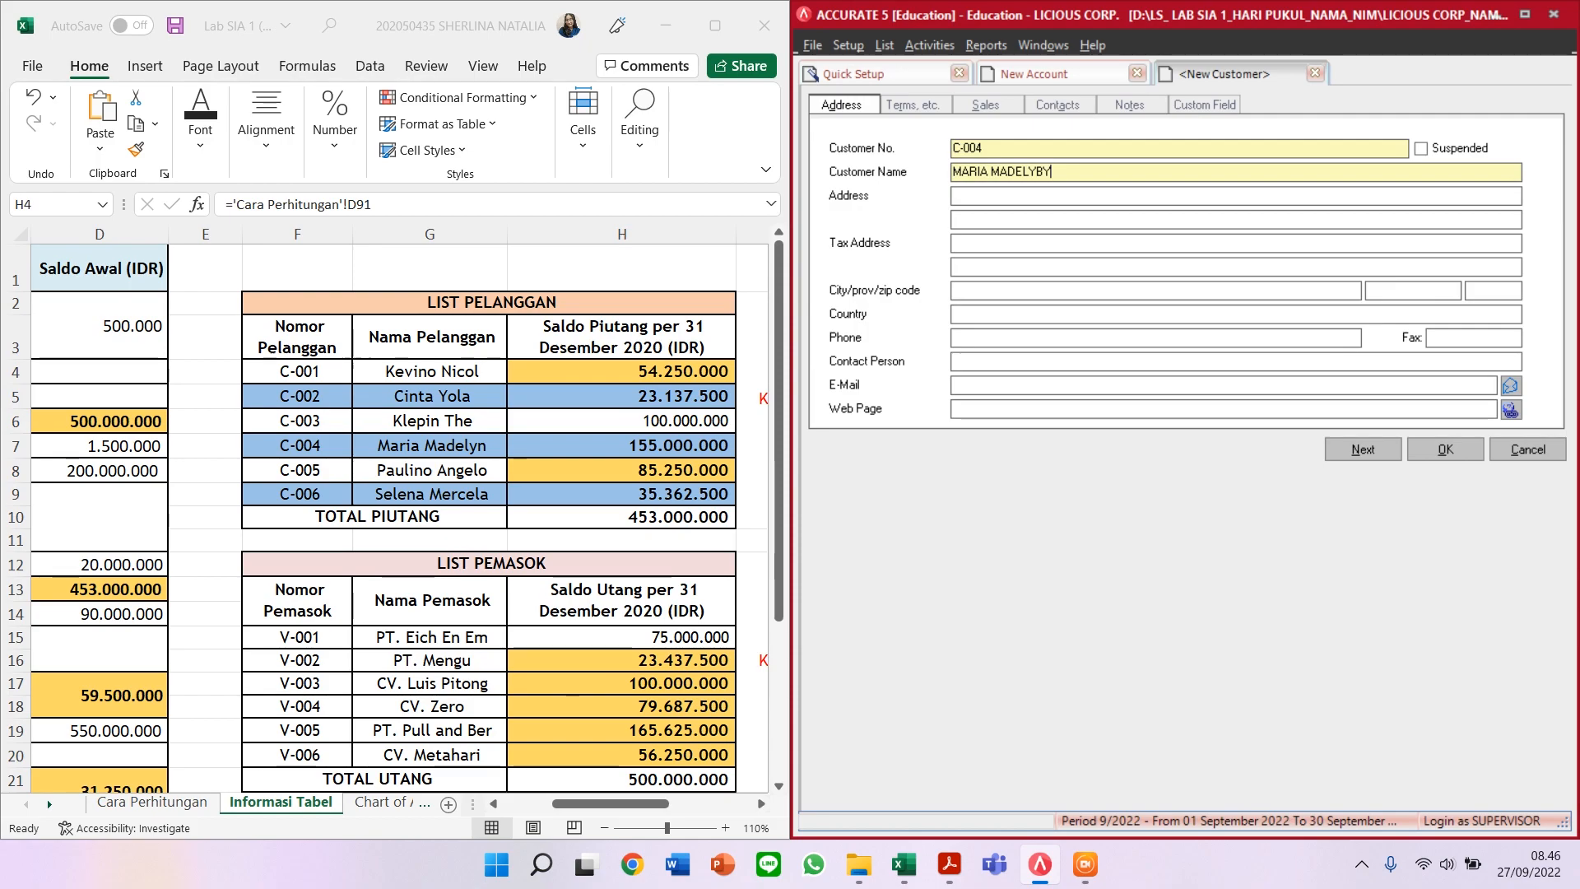
{"action": "left_click", "coordinate": [925, 108]}
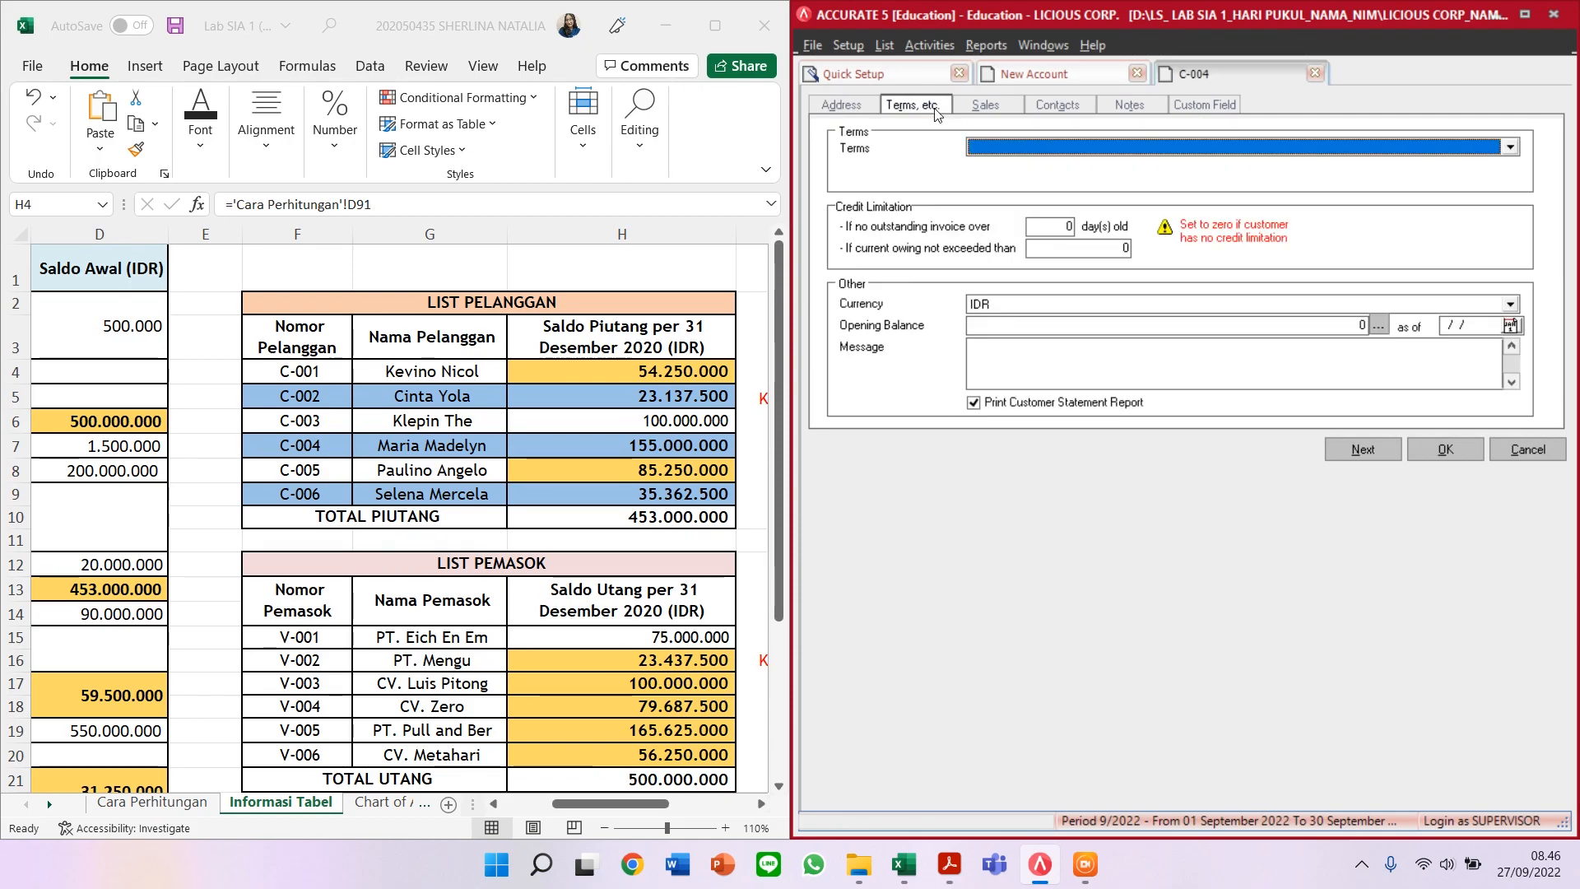
{"action": "left_click", "coordinate": [1009, 145]}
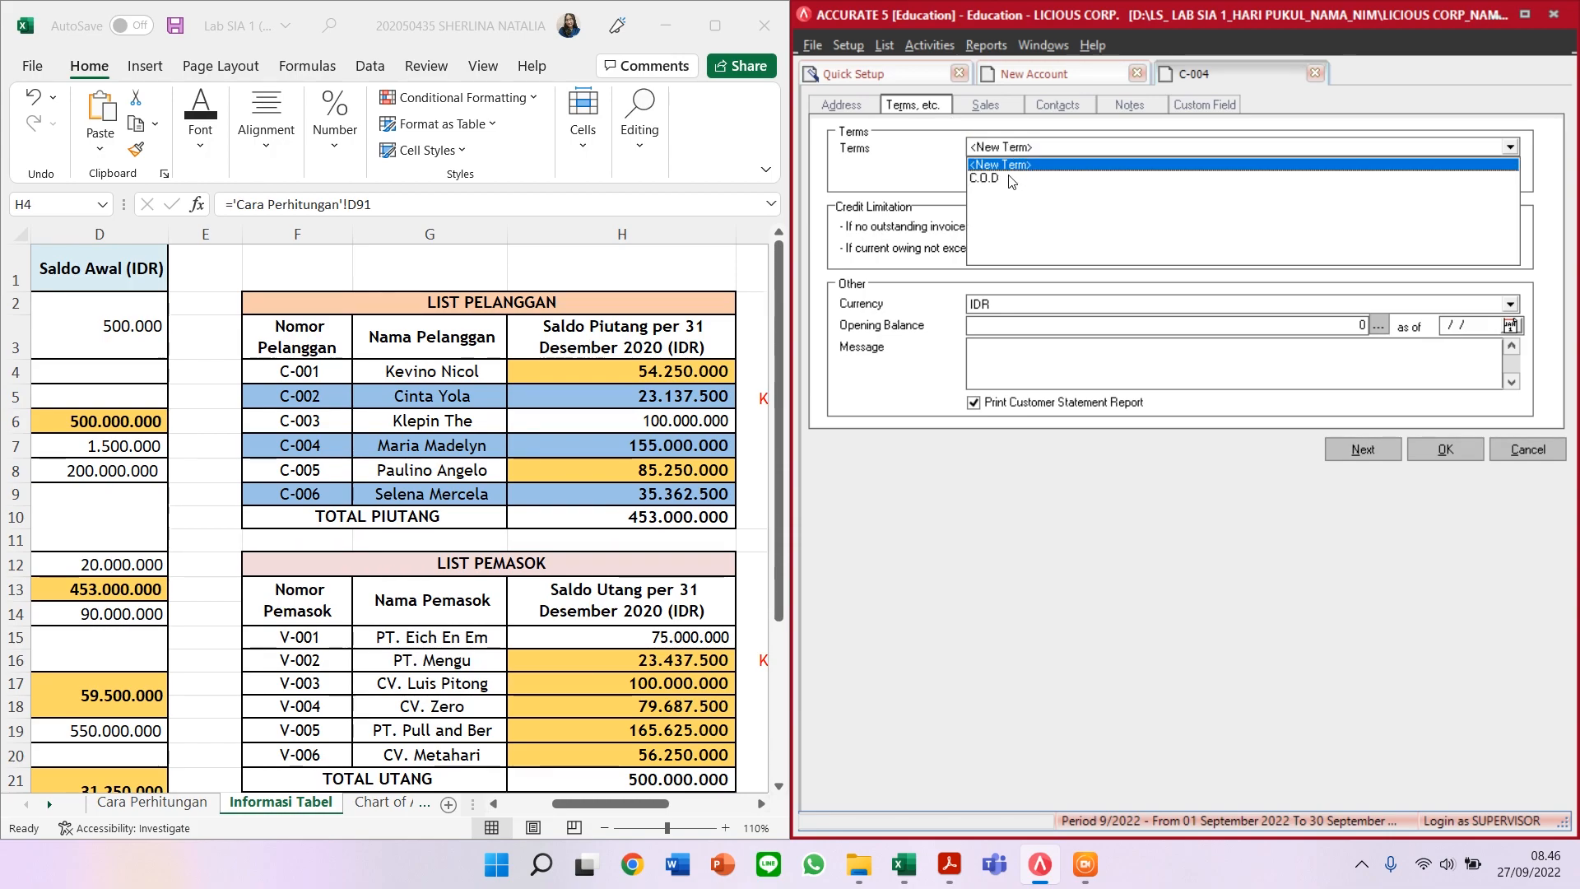
{"action": "left_click", "coordinate": [1011, 180]}
{"action": "left_click", "coordinate": [1031, 322]}
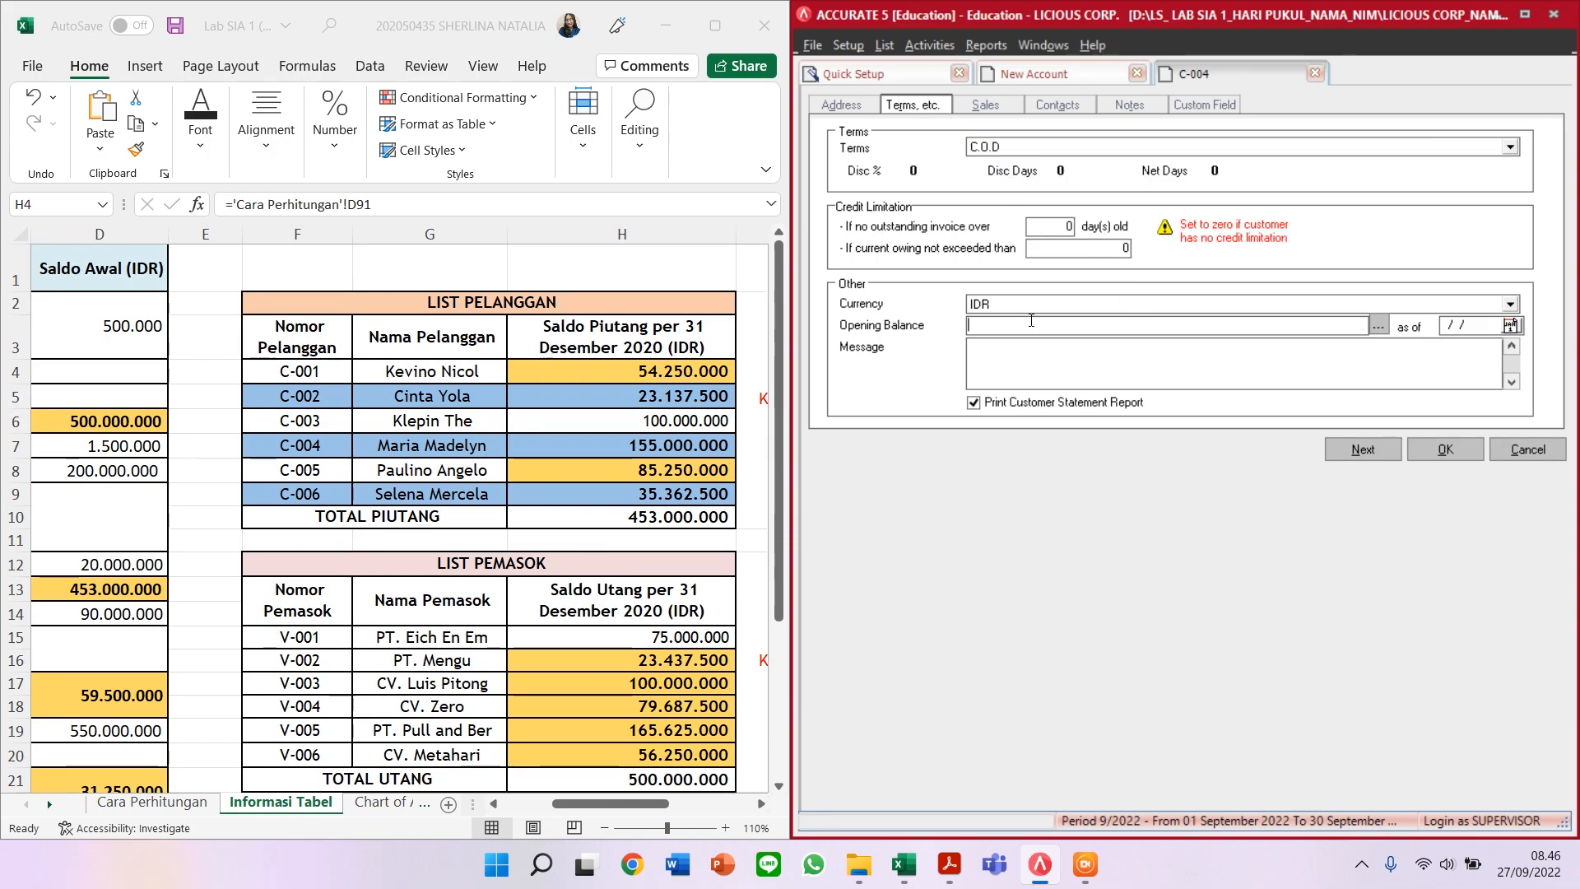
{"action": "type", "text": "1550"}
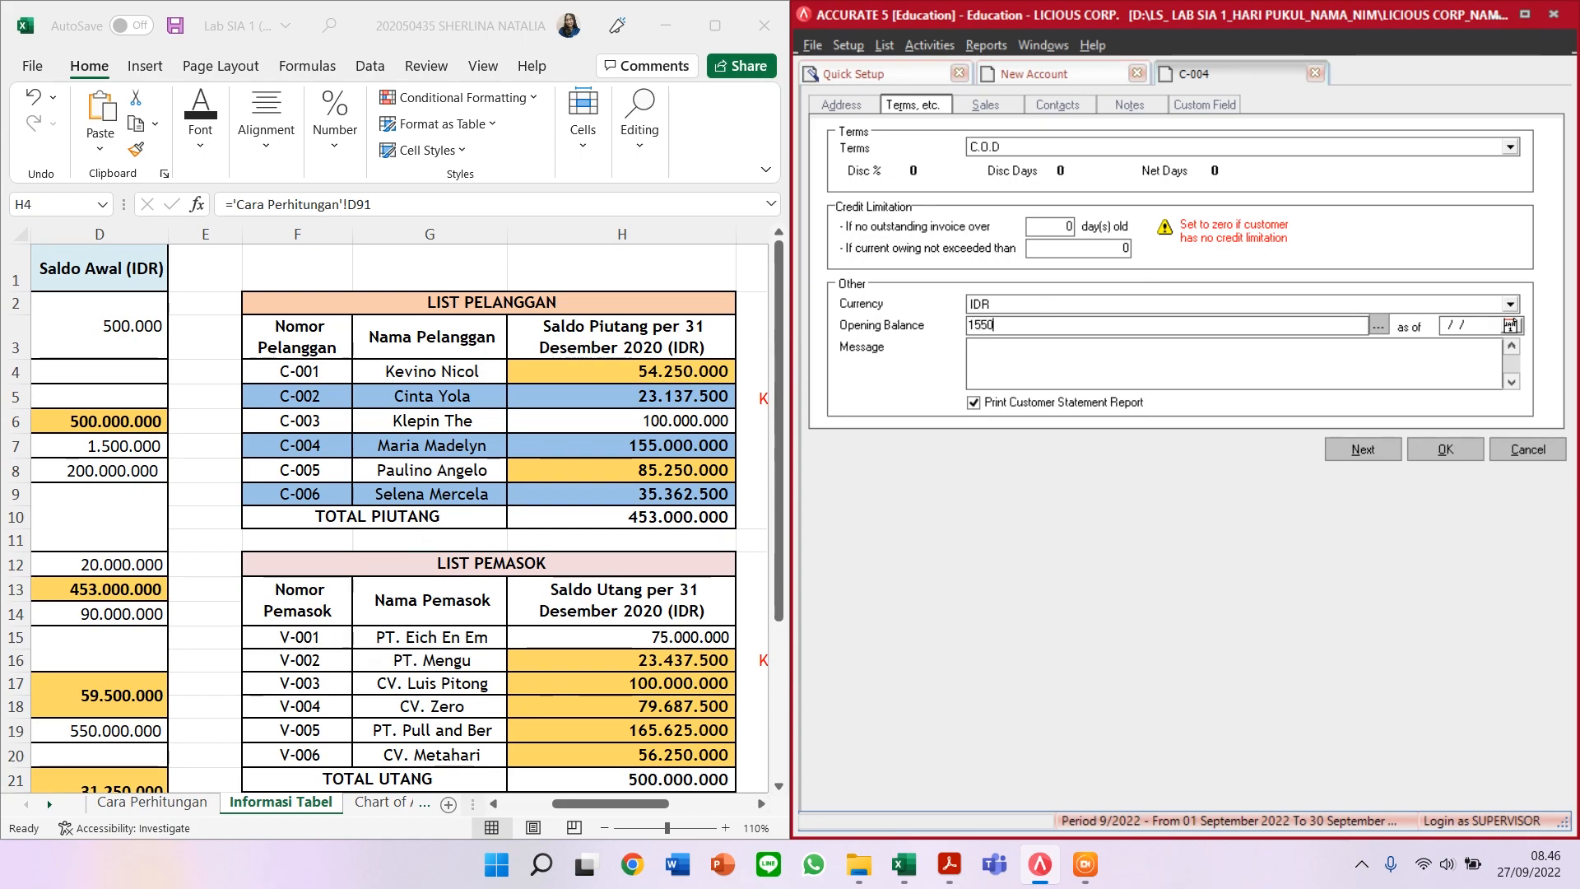
{"action": "type", "text": "00000"}
{"action": "key", "text": "Tab"}
{"action": "left_click", "coordinate": [1362, 450]}
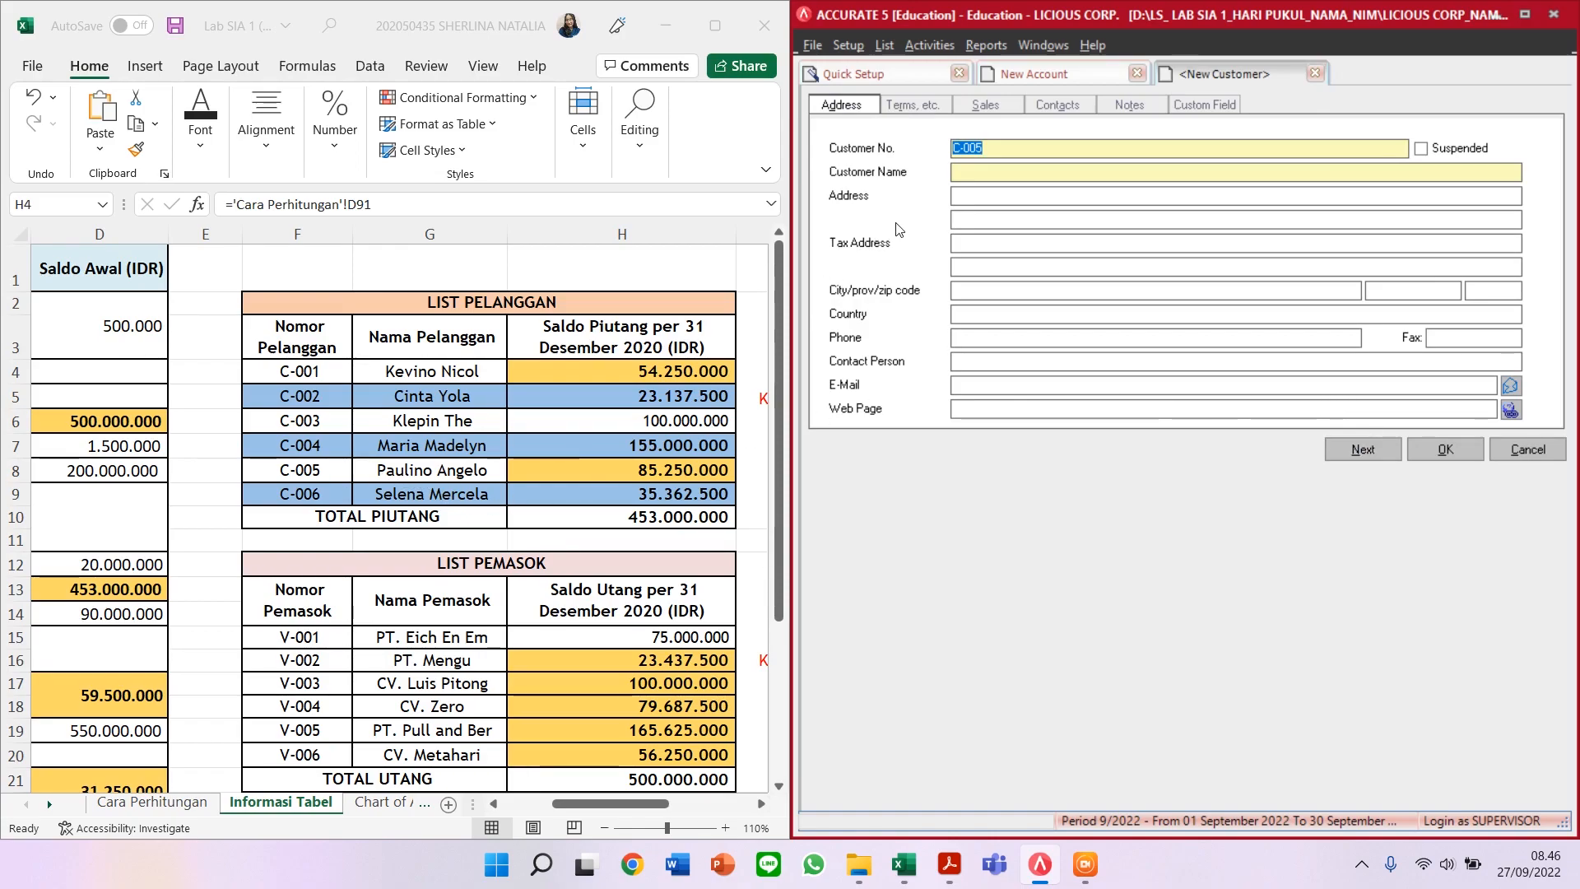
Step: Enter customer C-005's name, C.O.D terms and 85.250.000 opening balance, then save it
{"action": "left_click", "coordinate": [989, 176]}
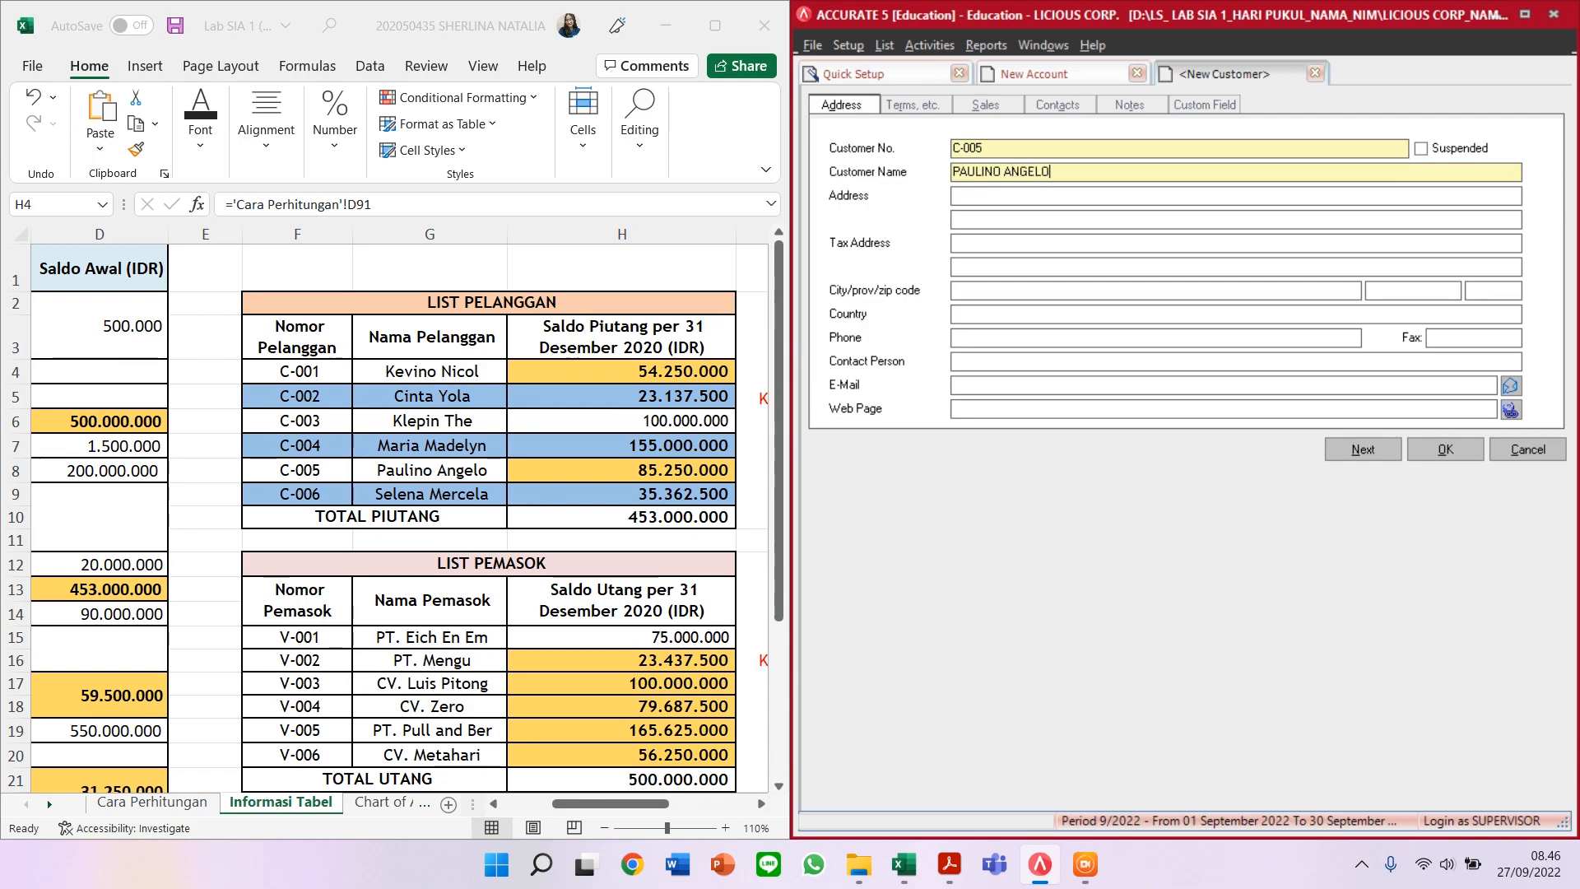
{"action": "left_click", "coordinate": [923, 108]}
{"action": "left_click", "coordinate": [1208, 145]}
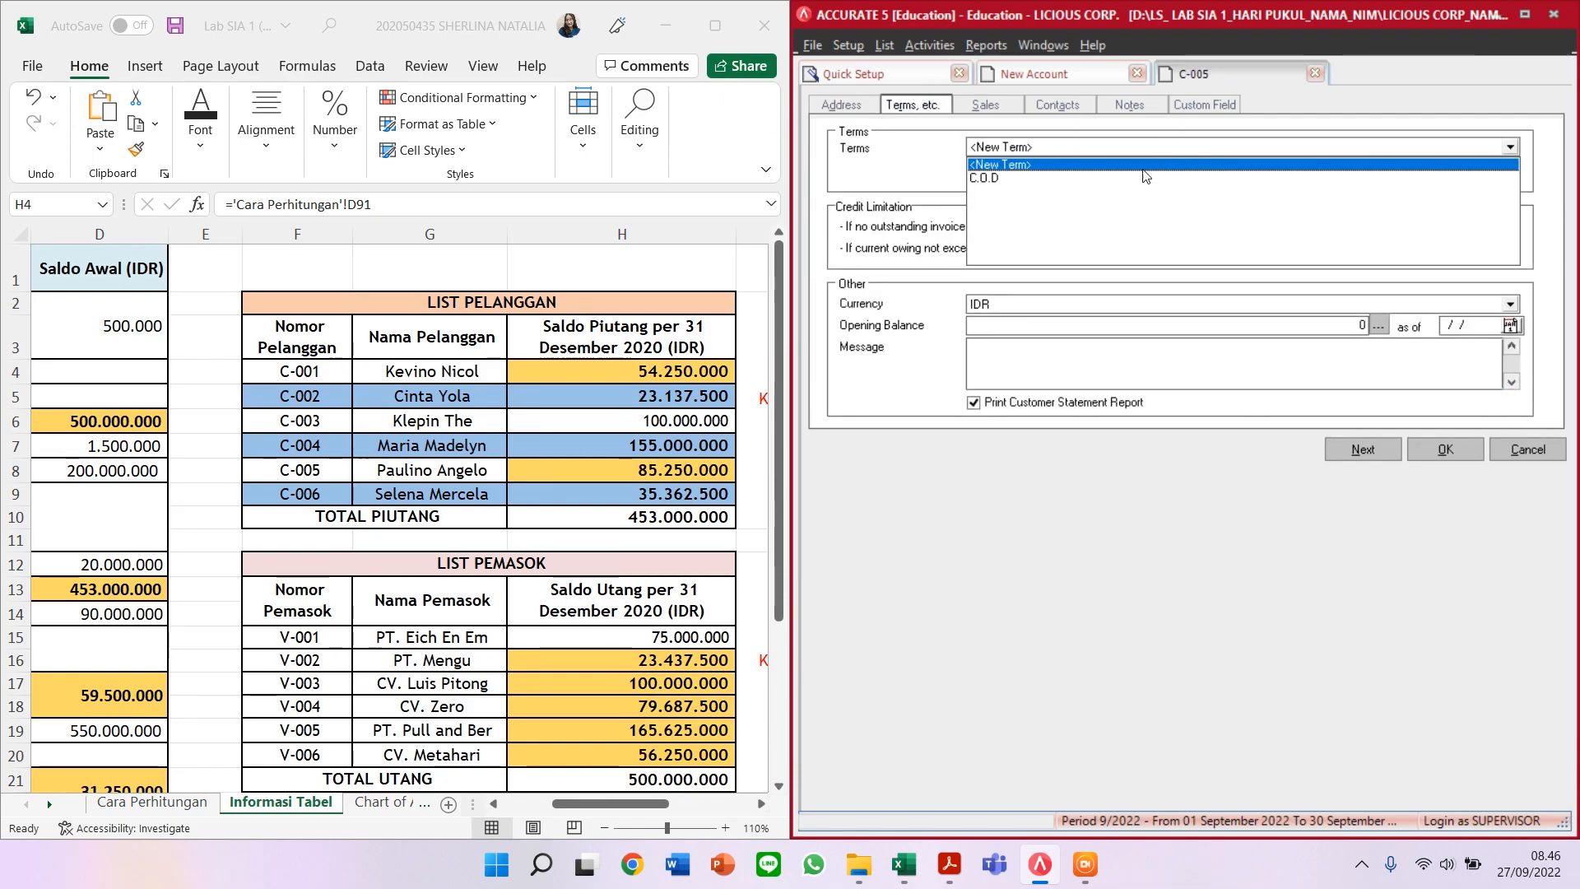
{"action": "left_click", "coordinate": [1002, 178]}
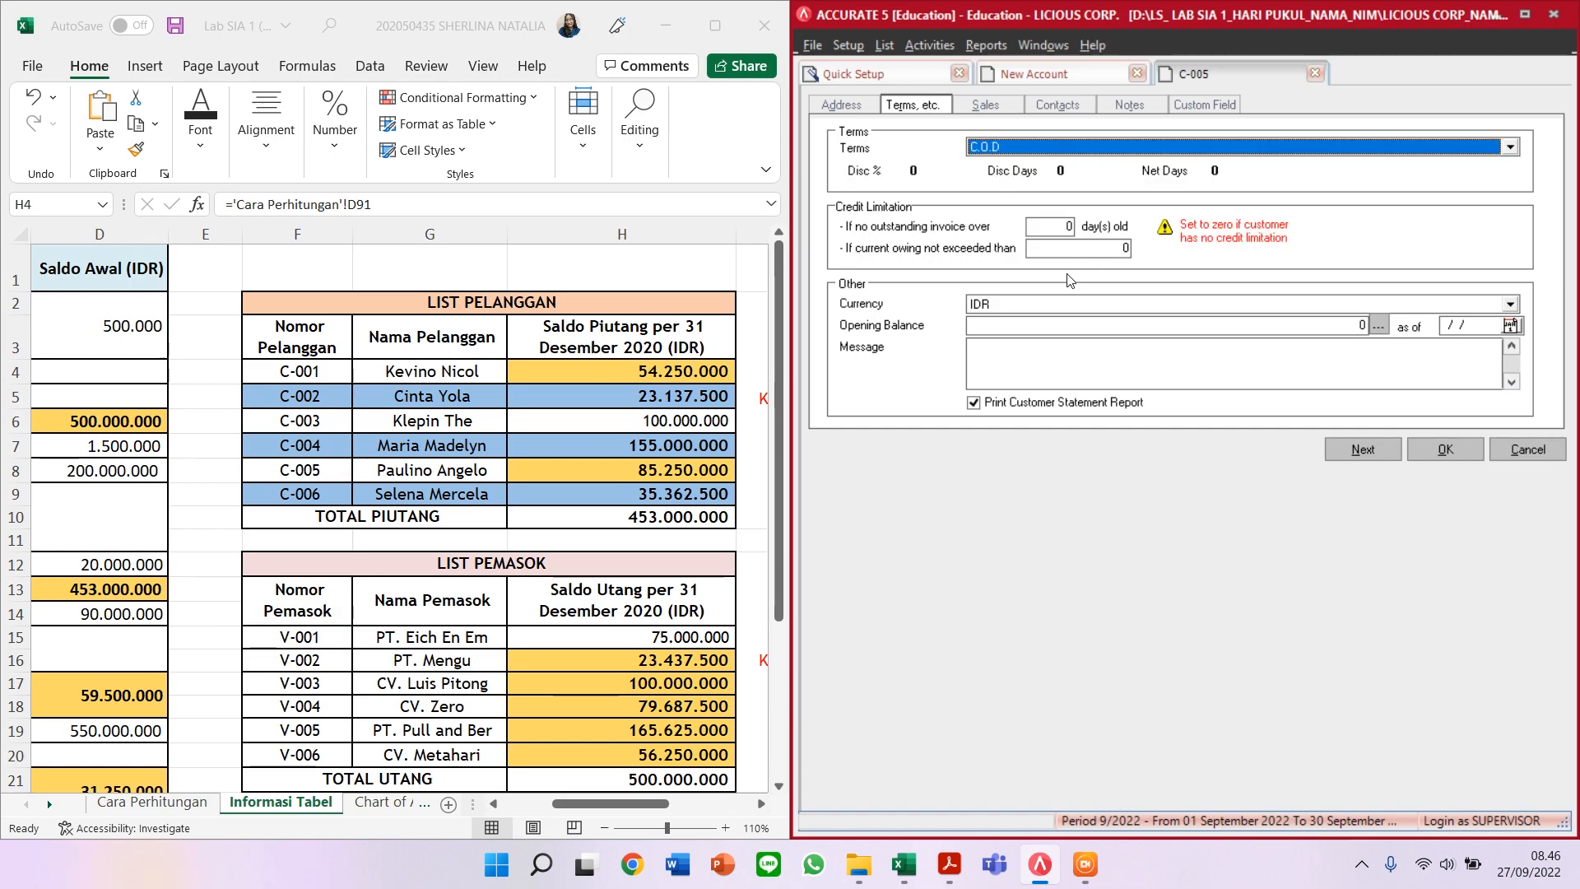
{"action": "left_click", "coordinate": [1019, 329]}
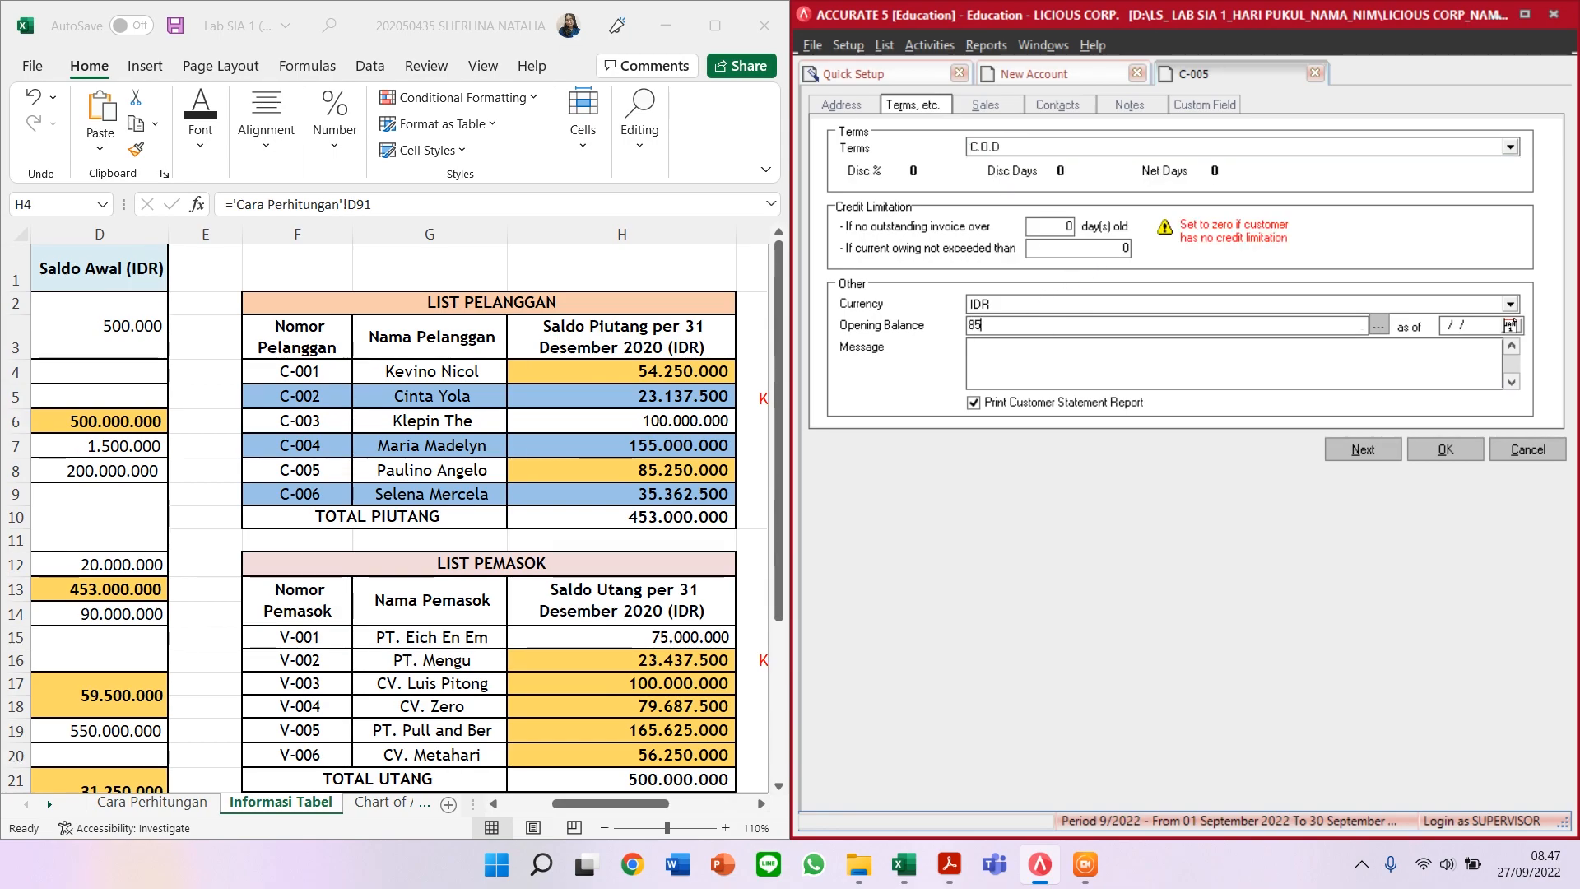
{"action": "type", "text": "85250000"}
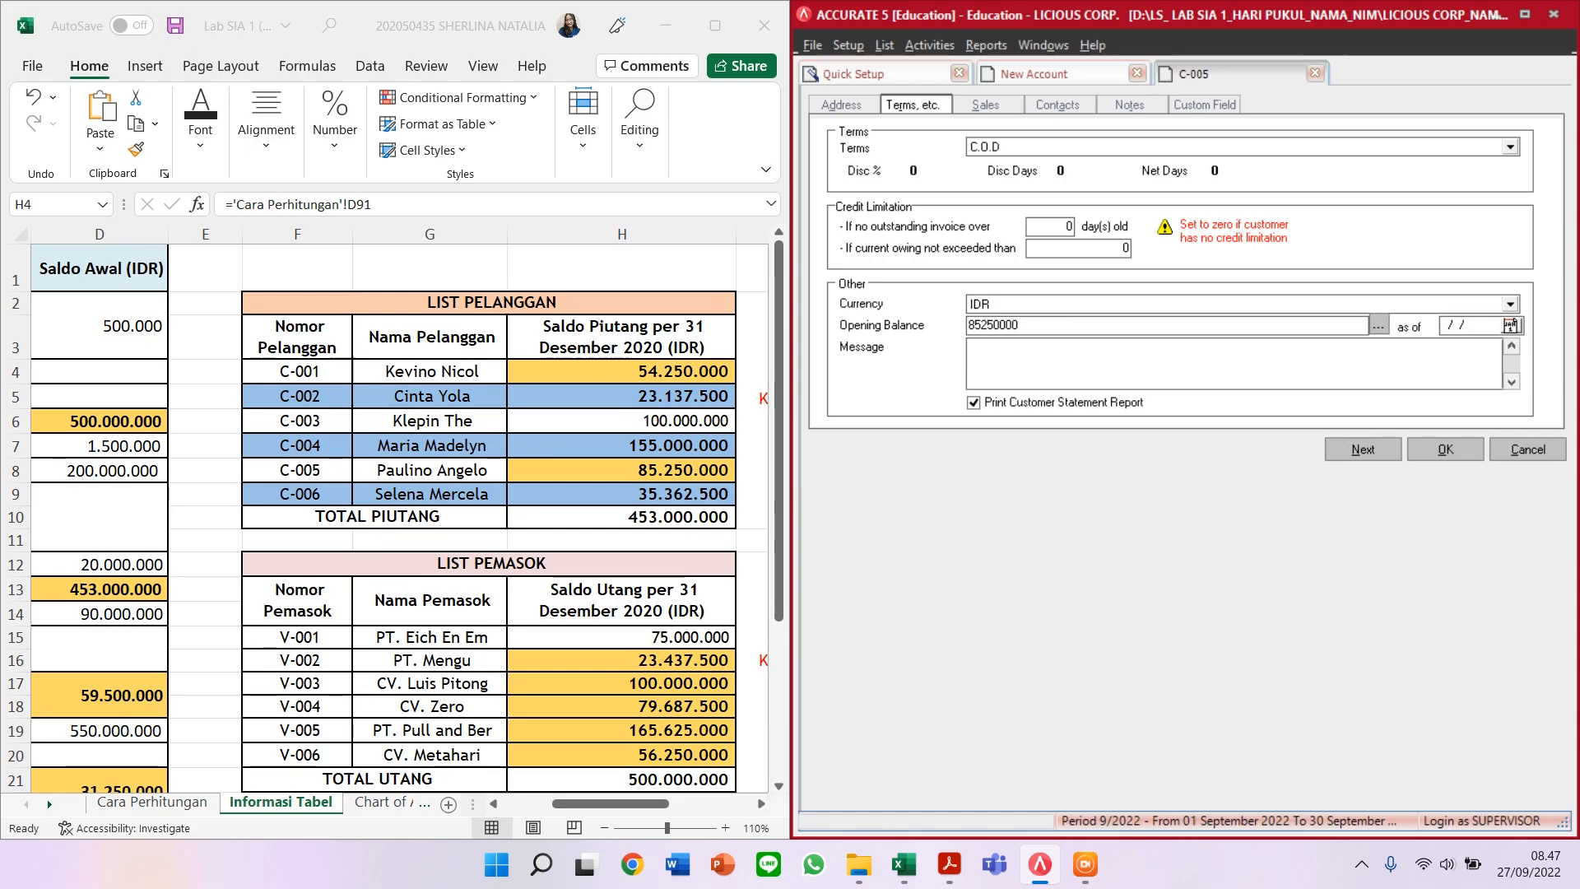
{"action": "key", "text": "Tab"}
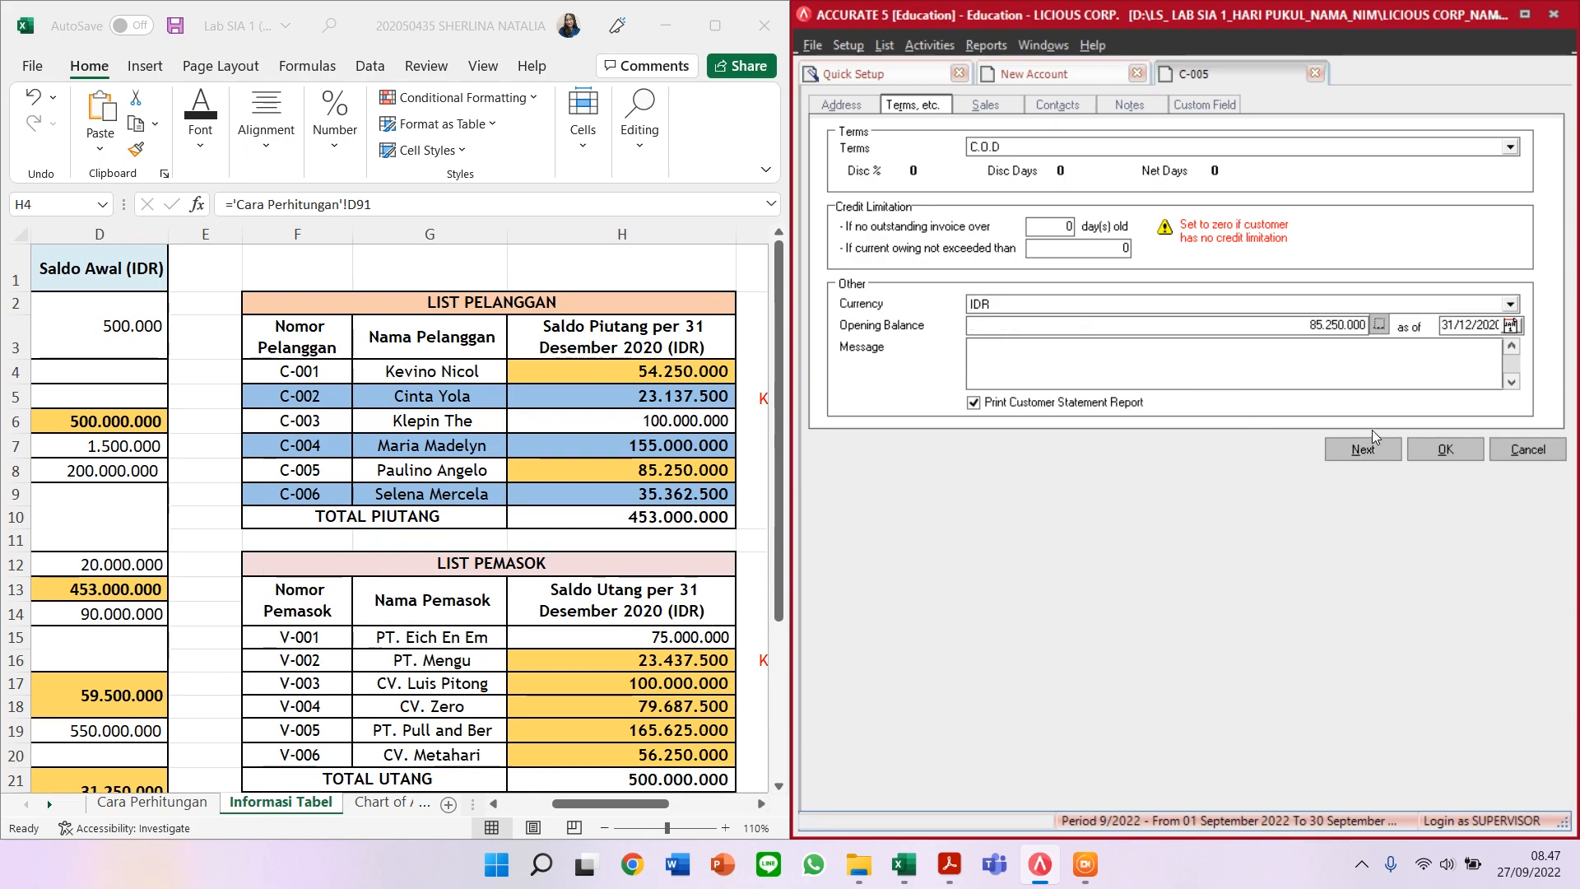
{"action": "left_click", "coordinate": [1355, 450]}
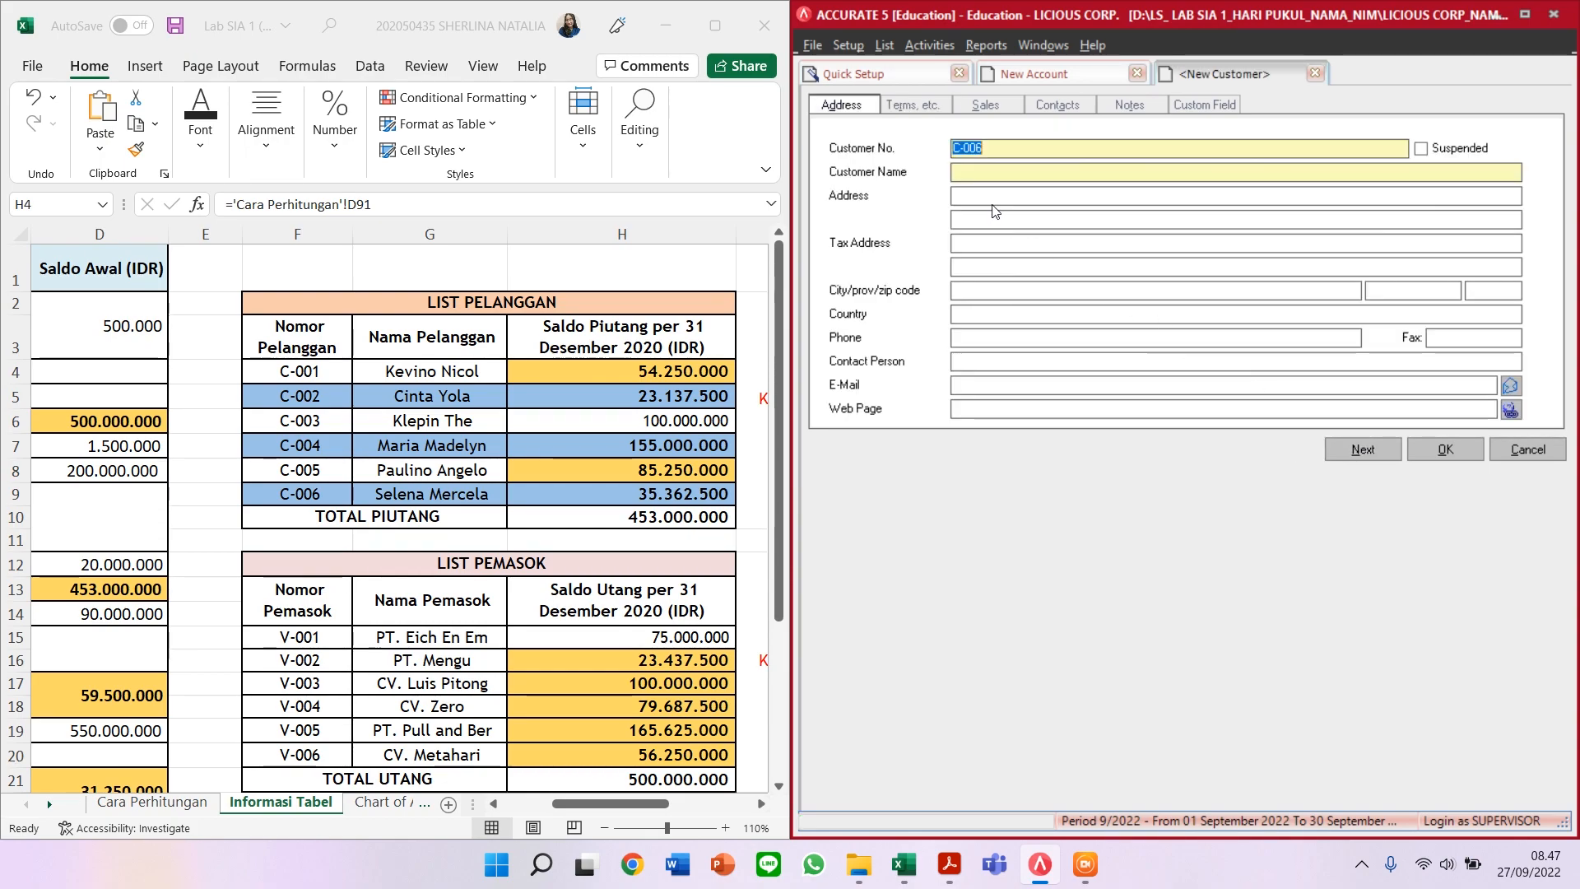
Step: Enter the customer's name for C-006, set C.O.D terms and a 35.362.500 opening balance, and save
{"action": "left_click", "coordinate": [979, 173]}
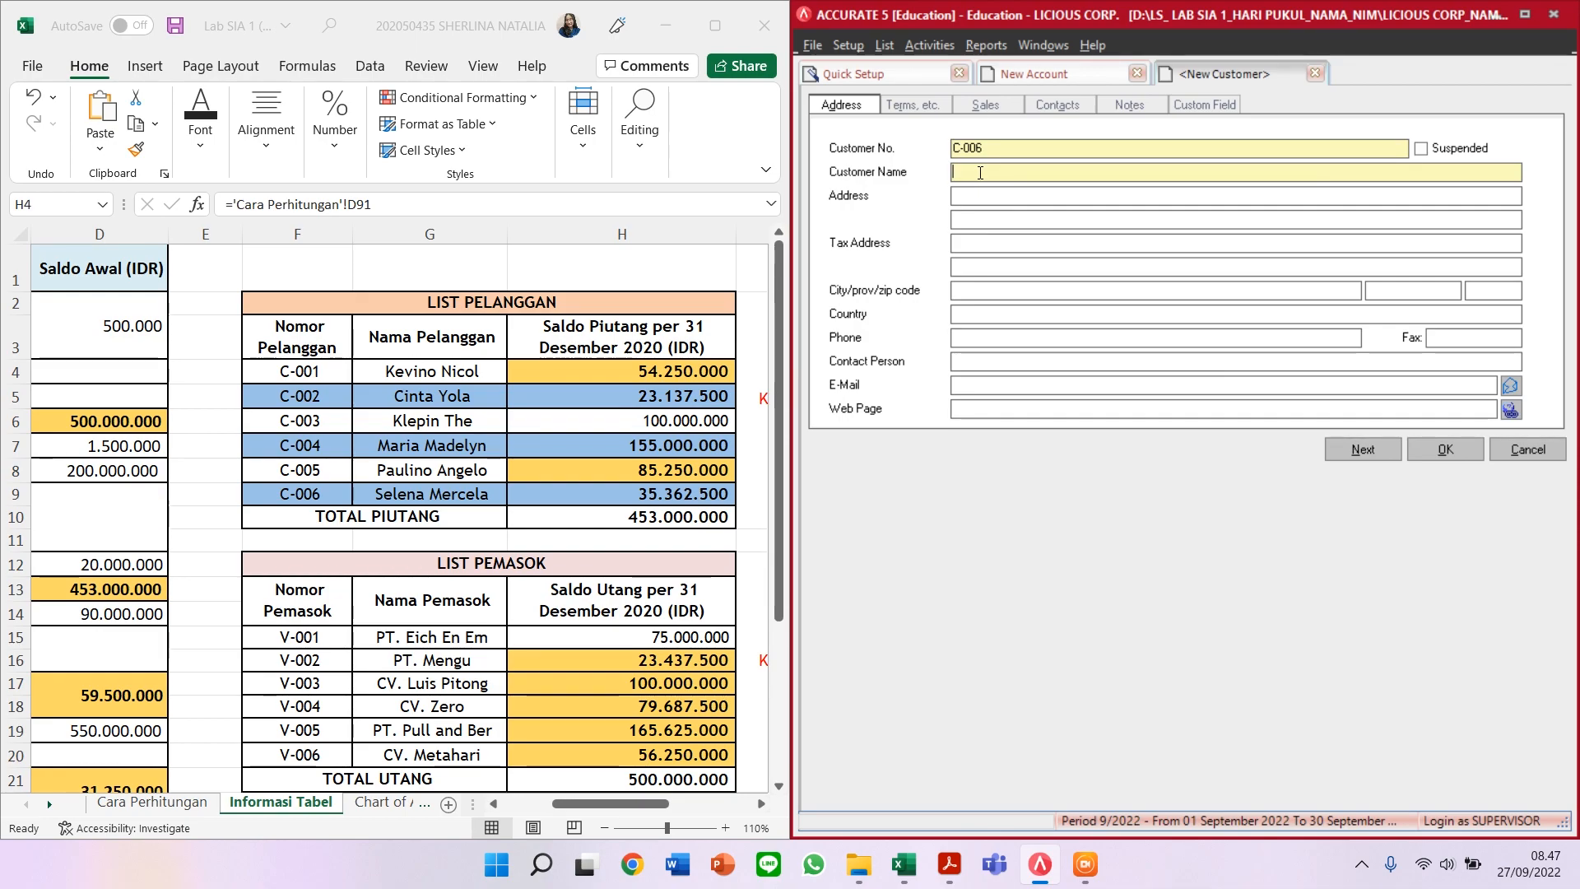
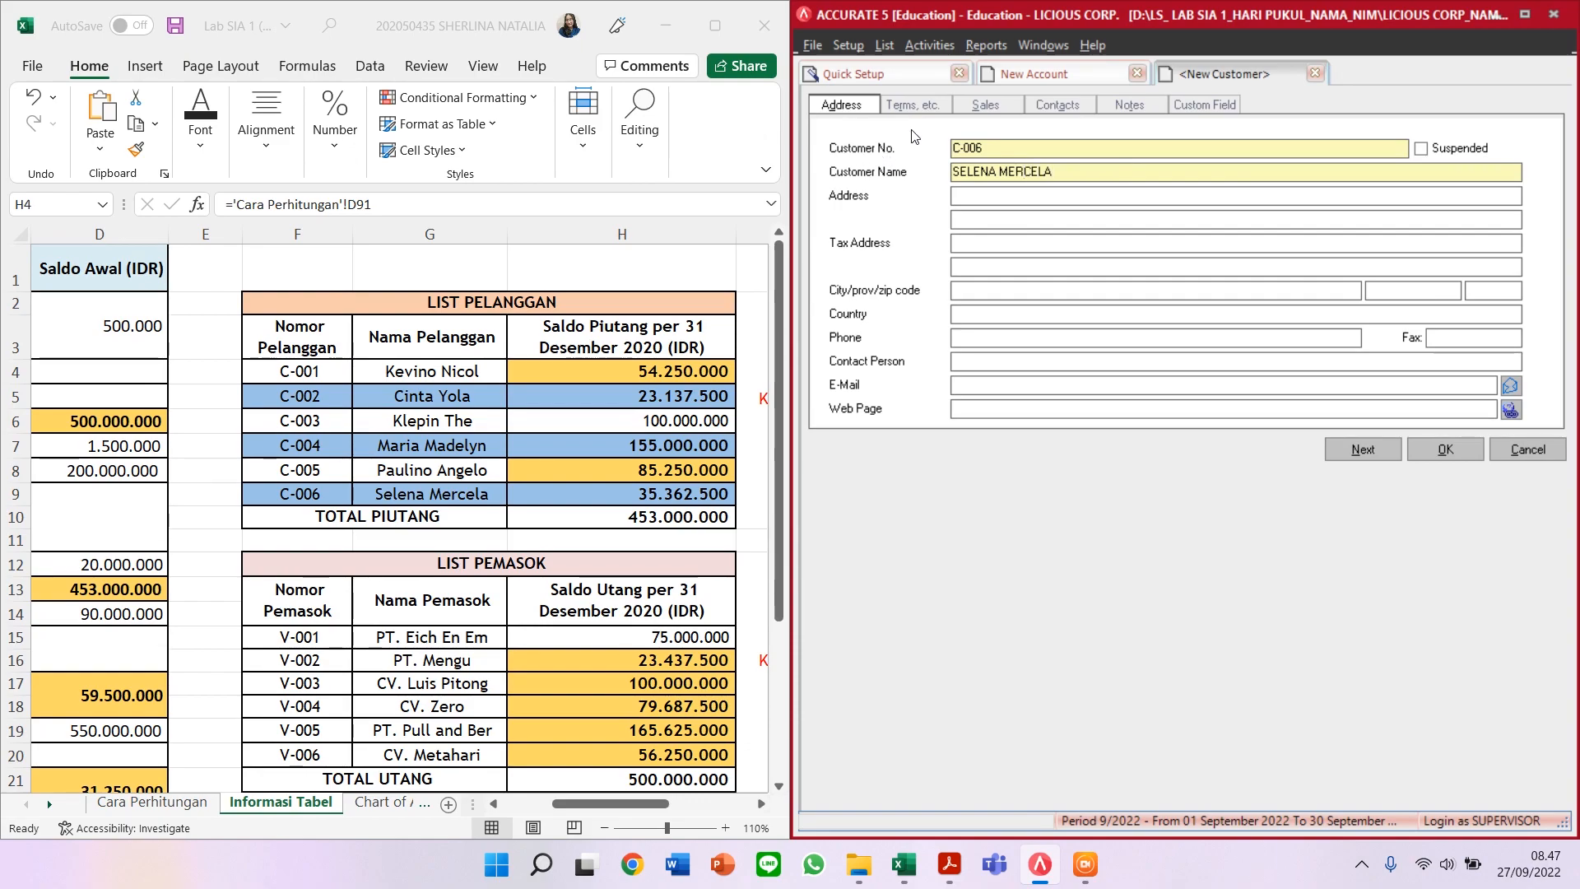
{"action": "left_click", "coordinate": [916, 105]}
{"action": "left_click", "coordinate": [1040, 148]}
{"action": "left_click", "coordinate": [1041, 165]}
{"action": "left_click", "coordinate": [1072, 323]}
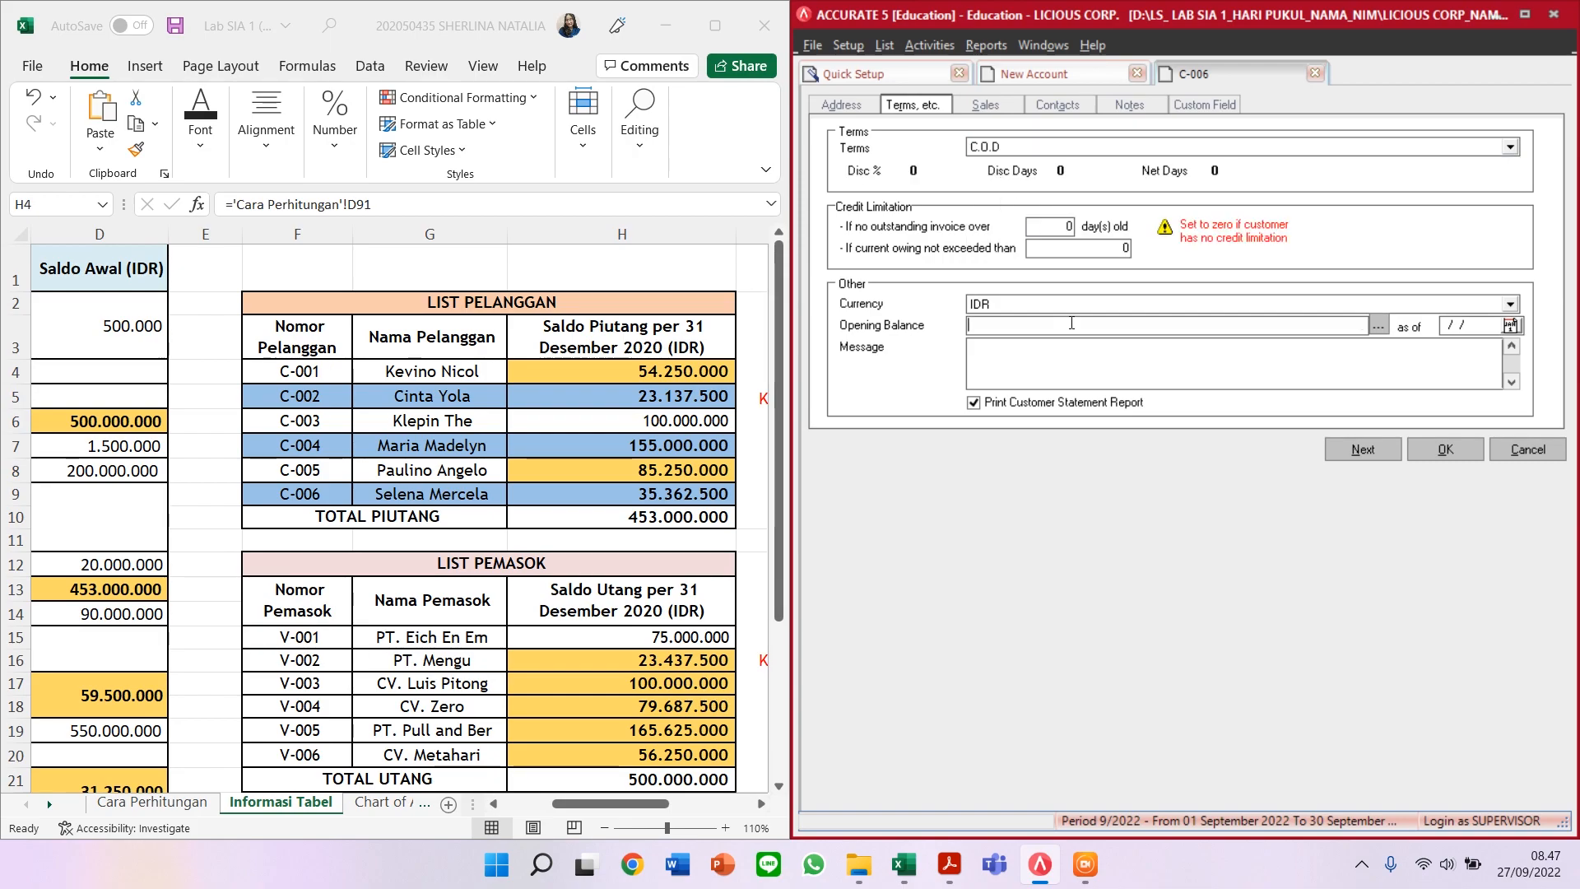
{"action": "type", "text": "35"}
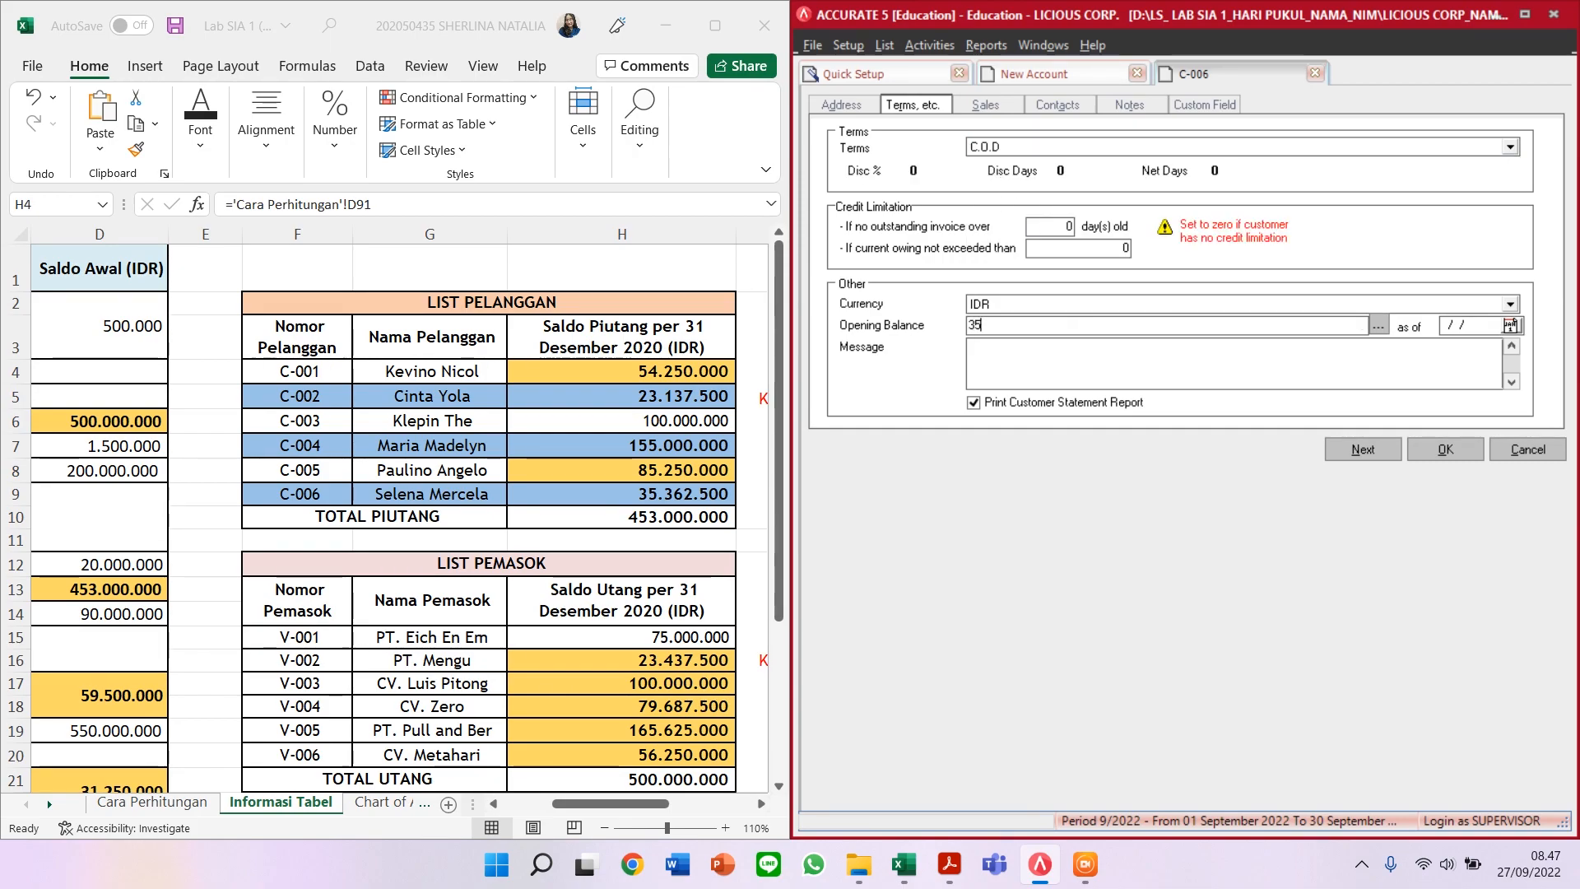
{"action": "type", "text": "362500"}
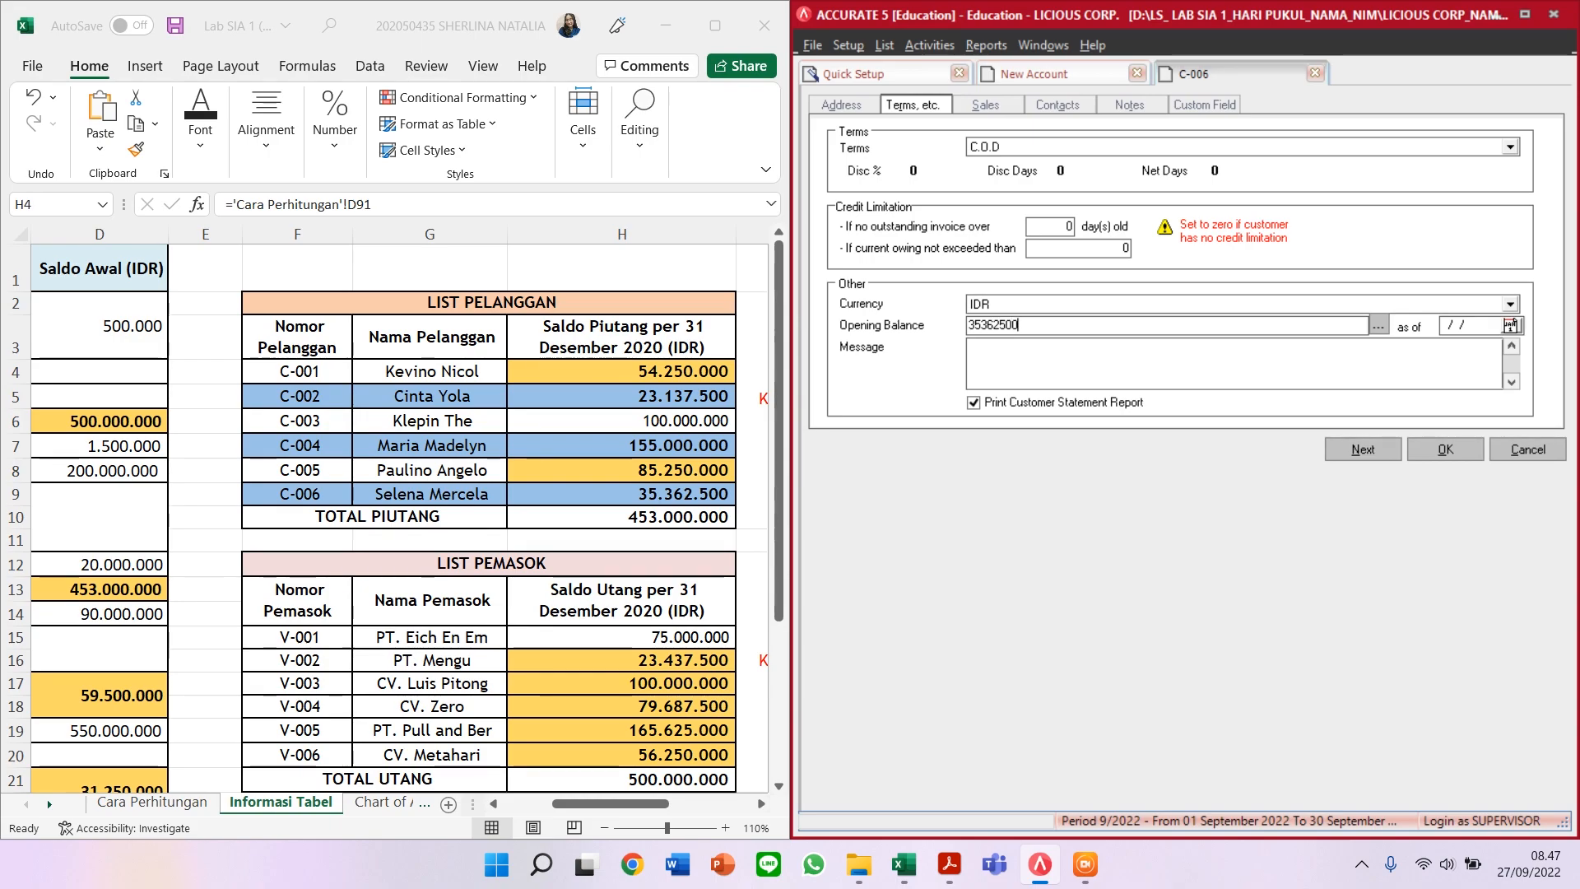
{"action": "key", "text": "Tab"}
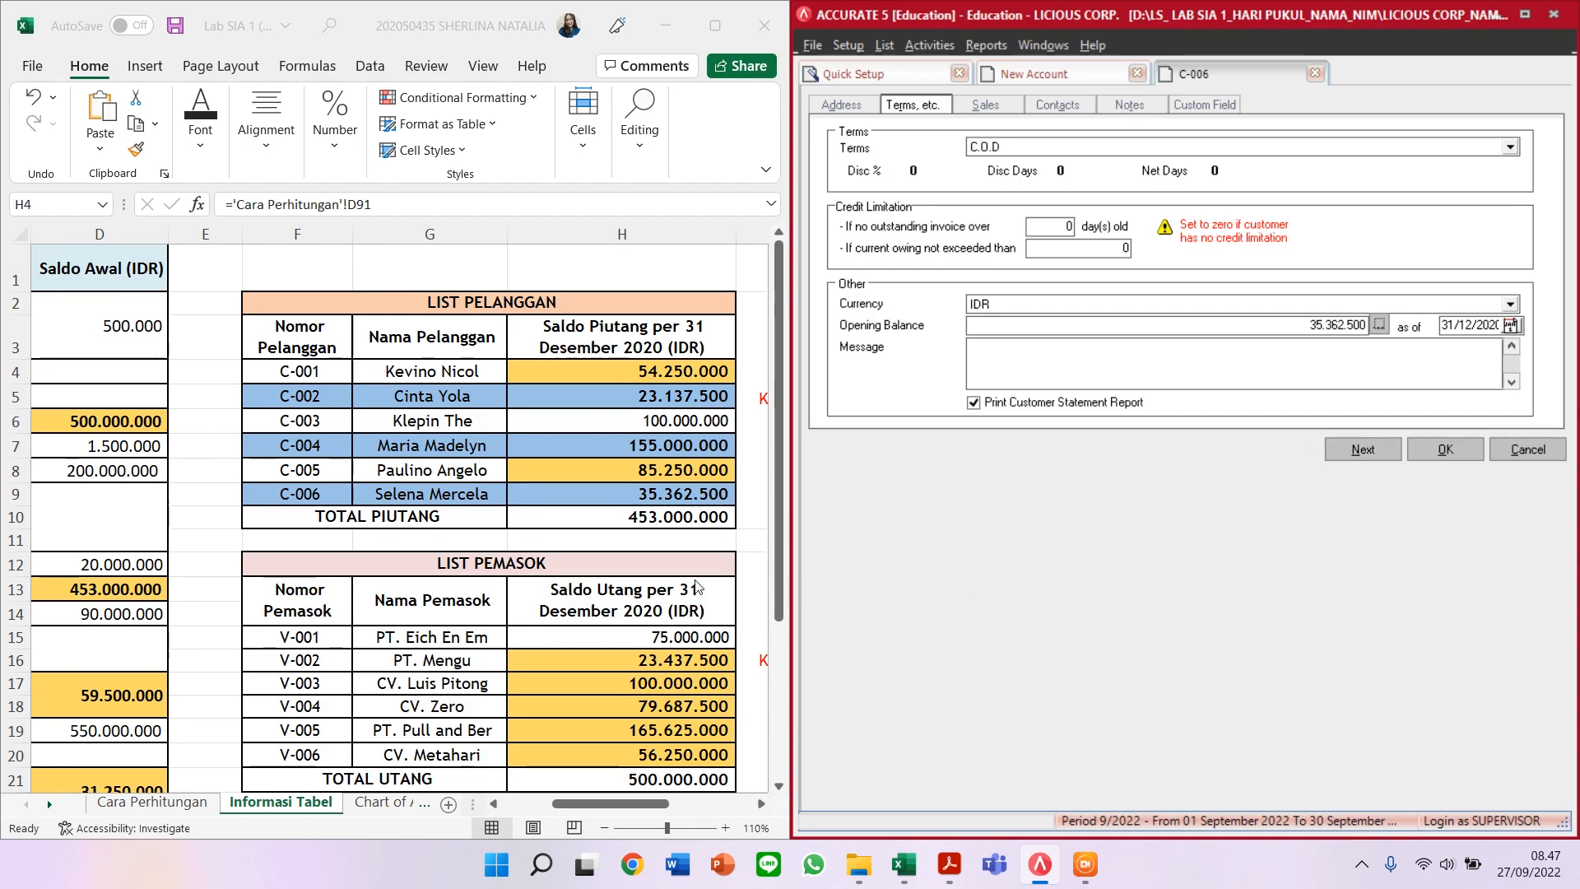
{"action": "left_click", "coordinate": [1450, 452]}
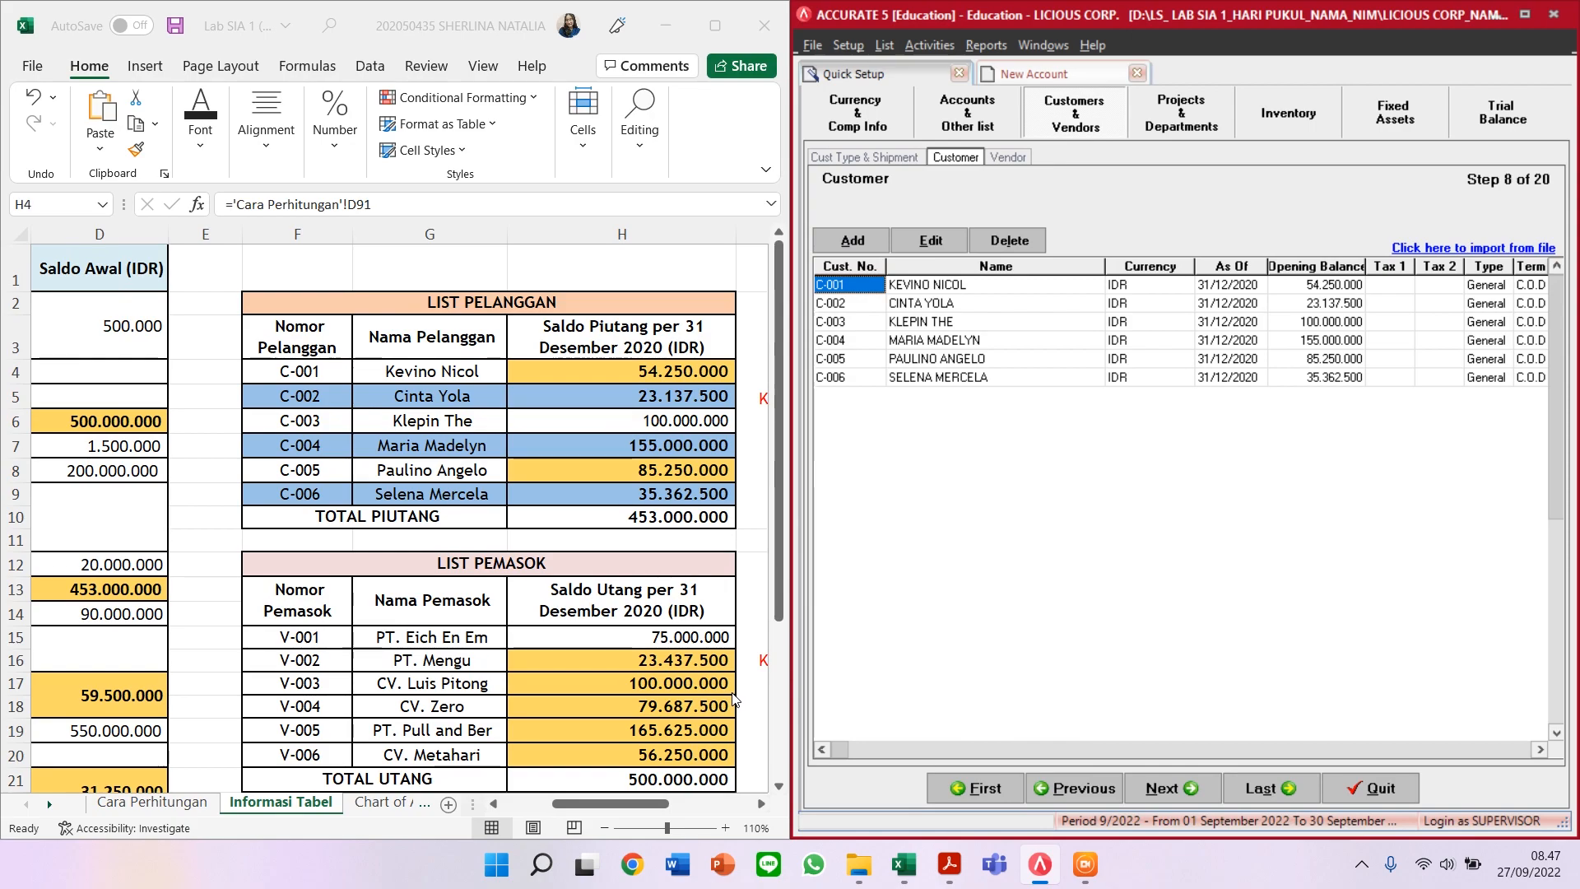
Step: Review the six saved customers C-001 to C-006, then move on to the vendor list step
{"action": "scroll", "coordinate": [697, 741], "scroll_direction": "down", "scroll_amount": 1}
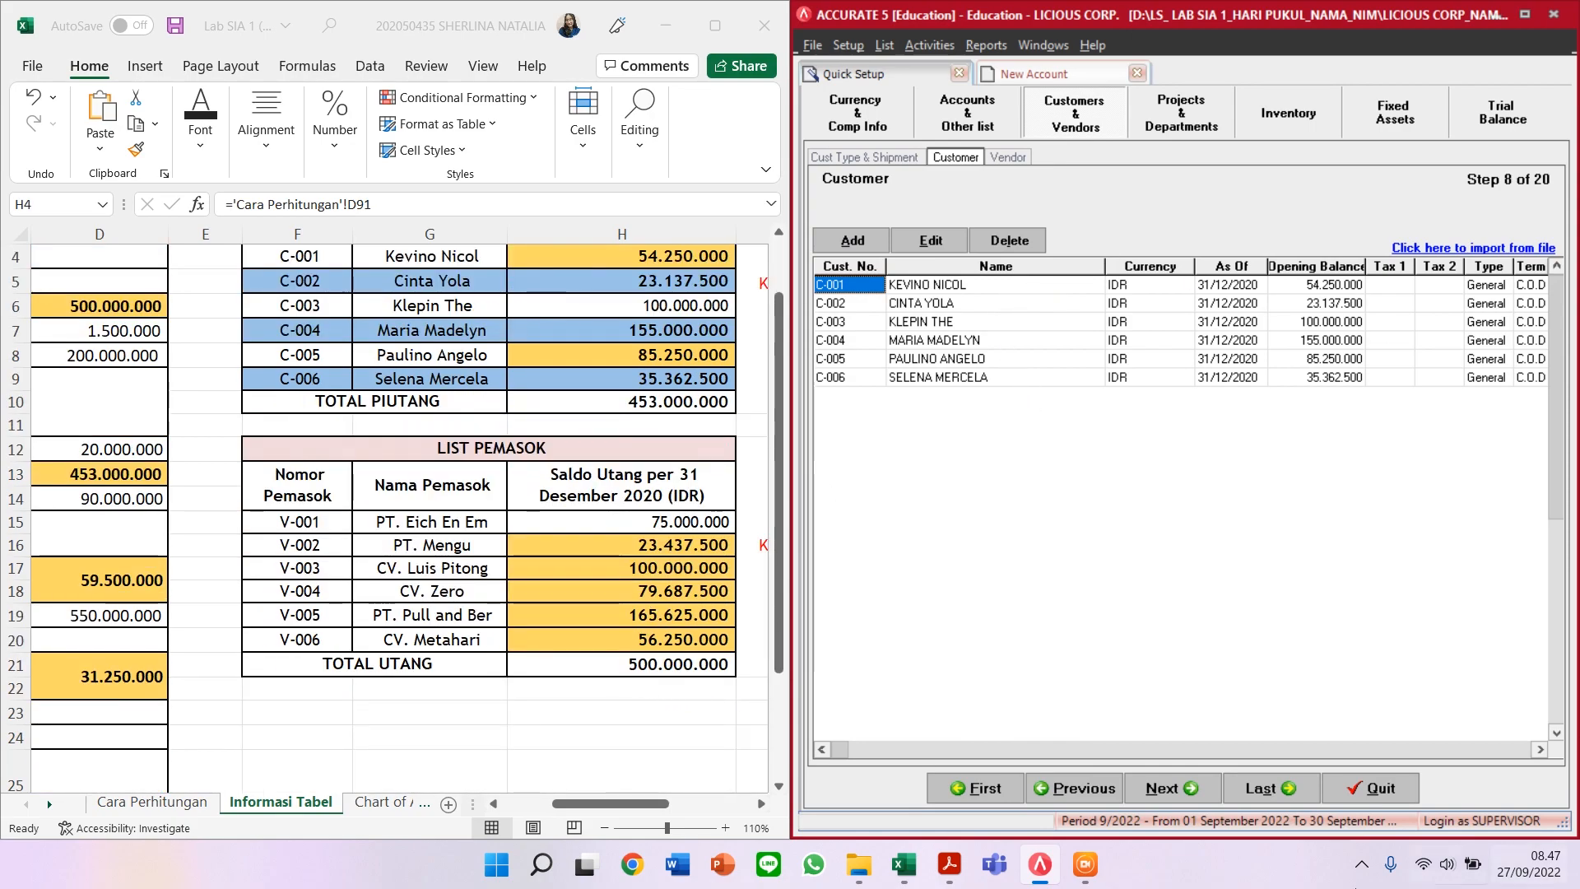
{"action": "left_click", "coordinate": [1003, 156]}
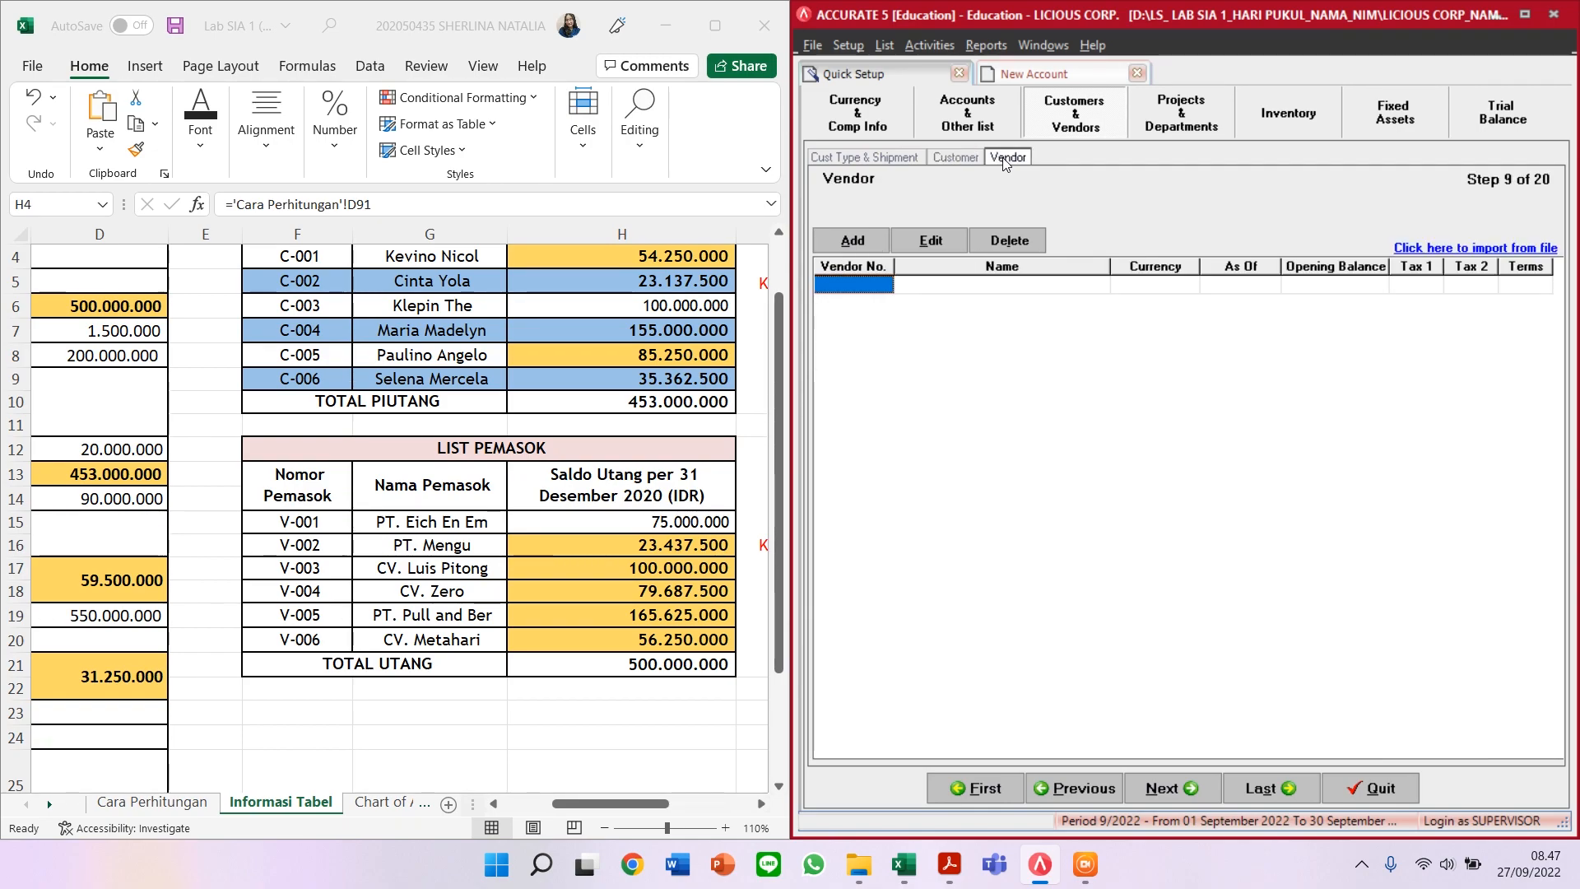
Step: Add vendor V-001 named PT EICH EN EM with C.O.D payment terms
{"action": "left_click", "coordinate": [847, 241]}
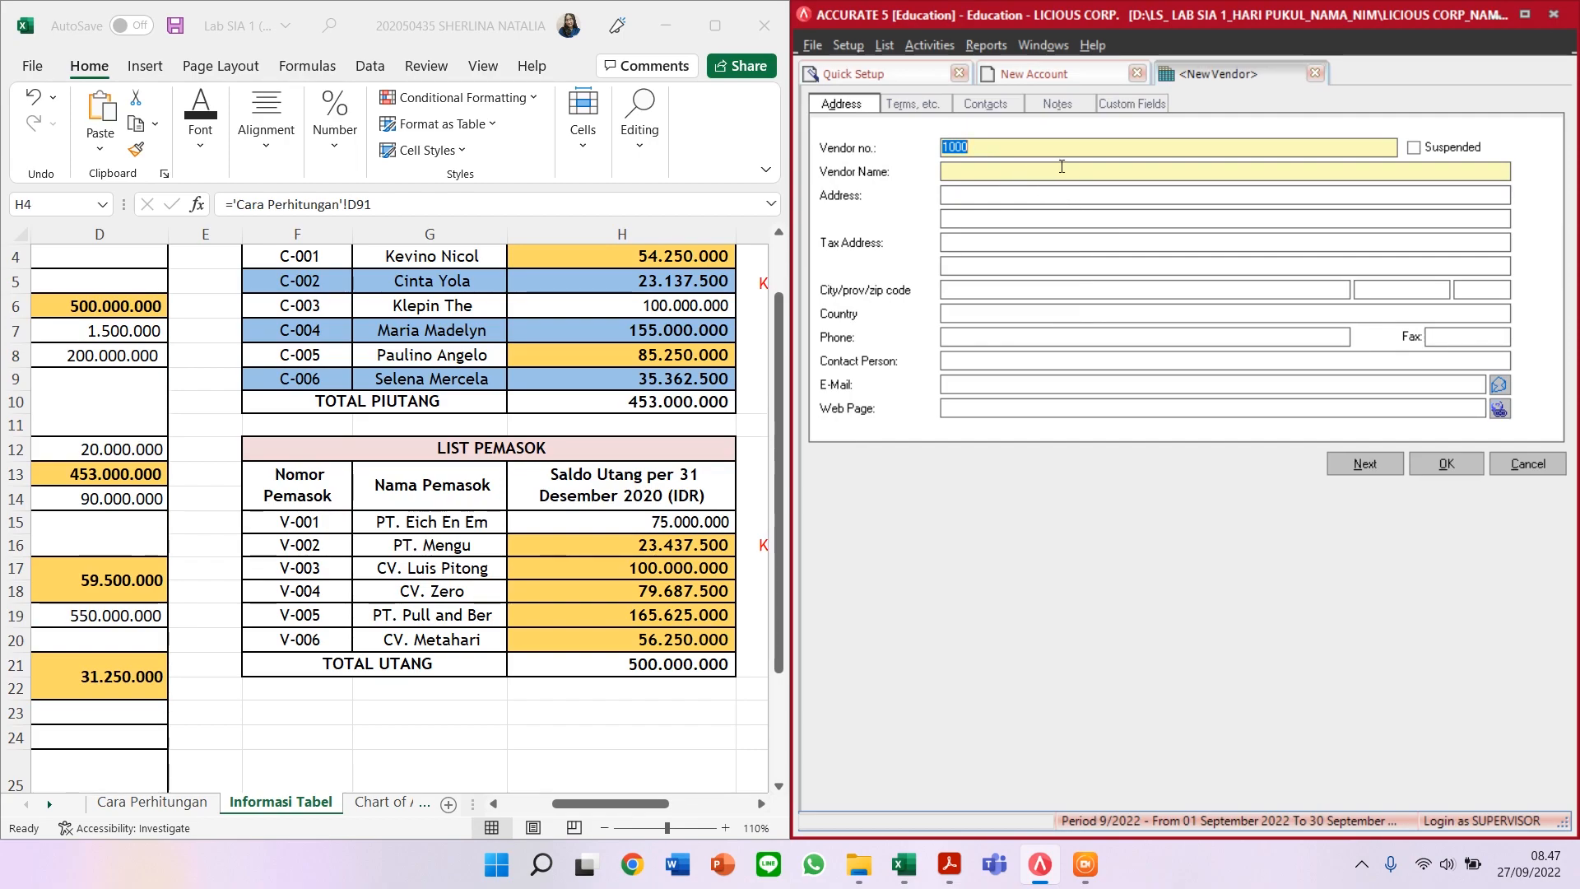
{"action": "type", "text": "V-001"}
{"action": "left_click", "coordinate": [983, 165]}
{"action": "type", "text": "PT EICH "}
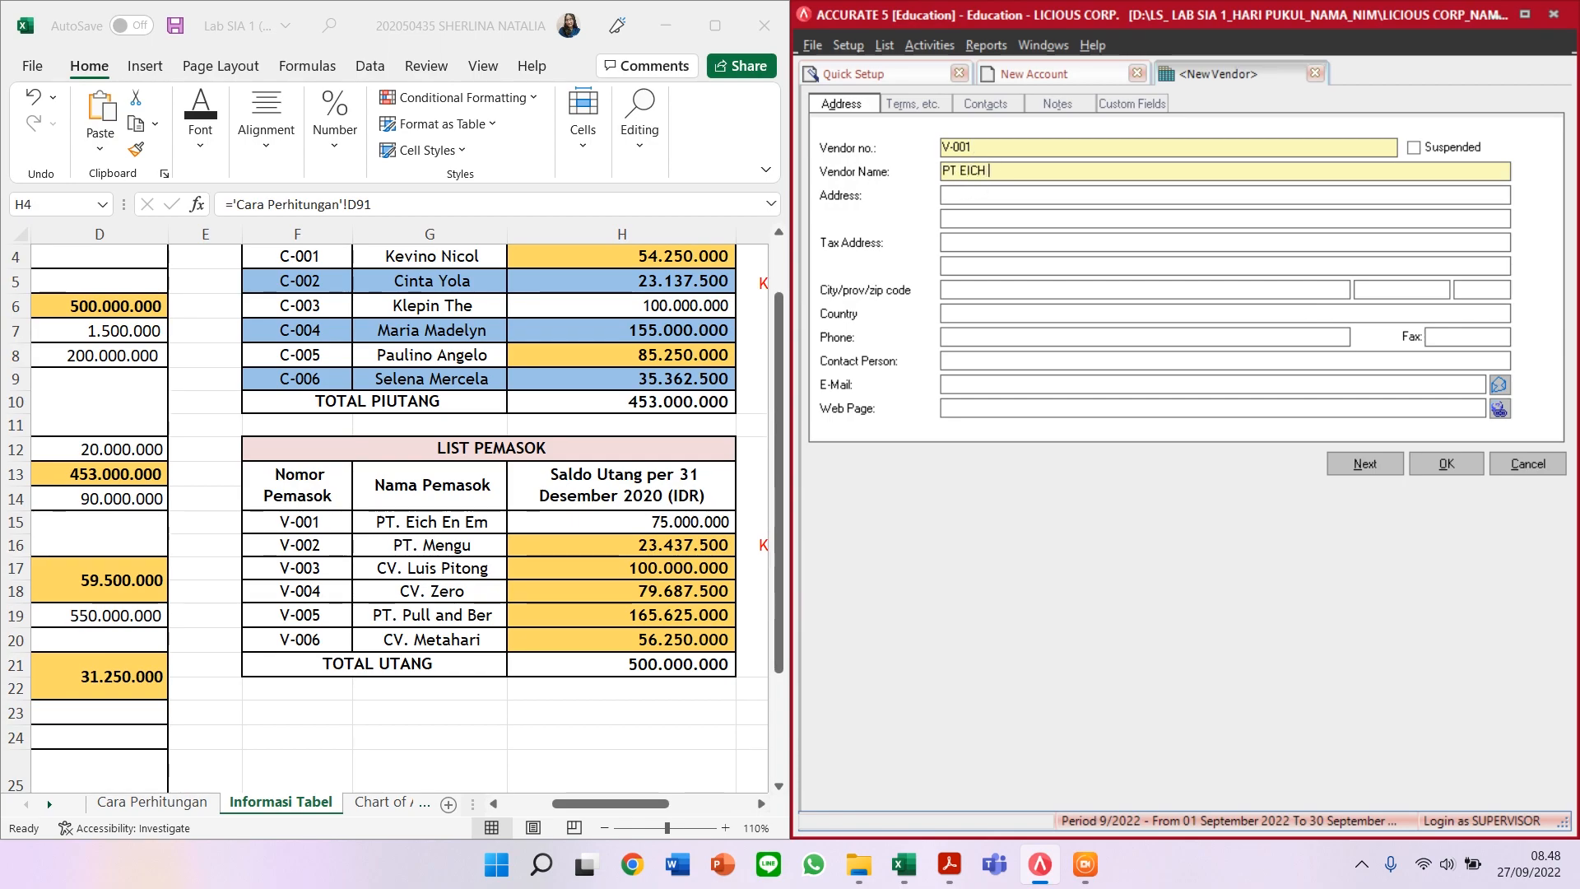
{"action": "type", "text": "EN EM"}
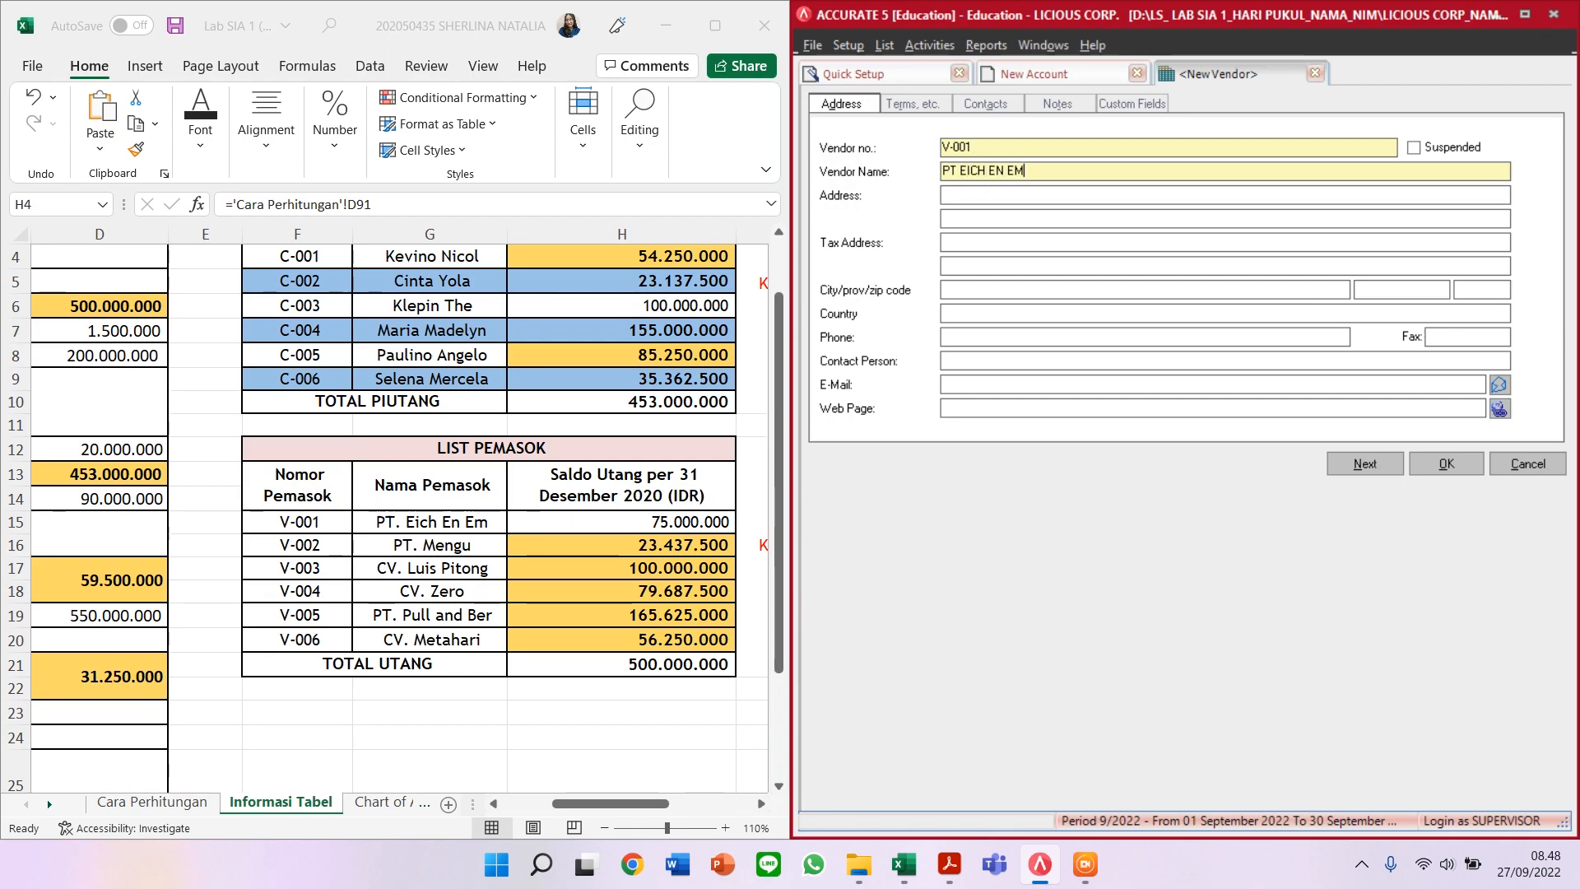
{"action": "left_click", "coordinate": [904, 103]}
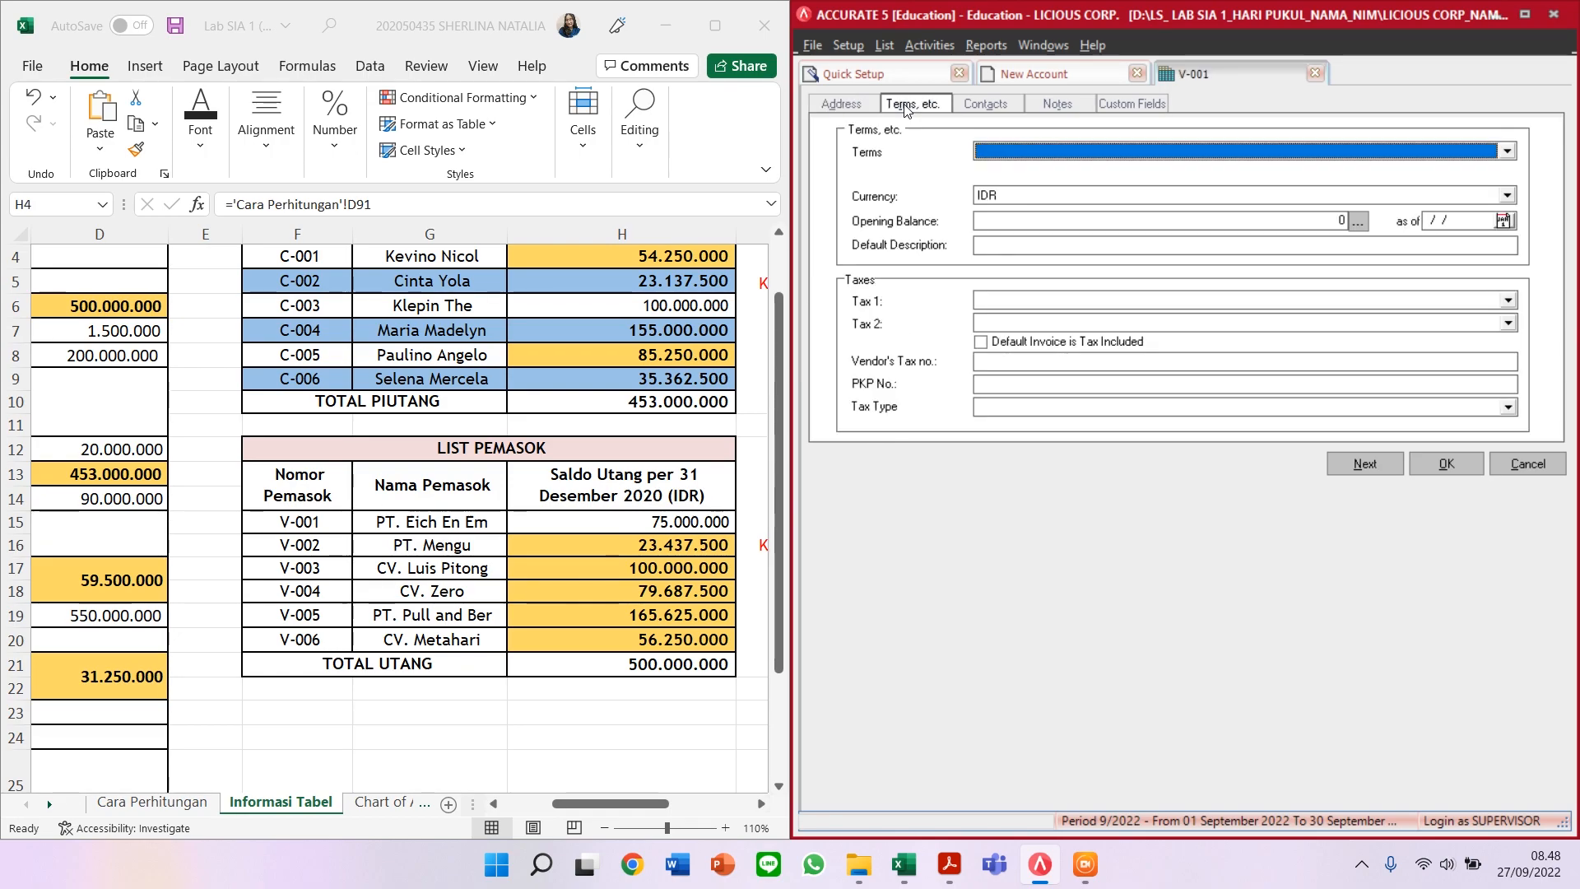
{"action": "left_click", "coordinate": [1024, 155]}
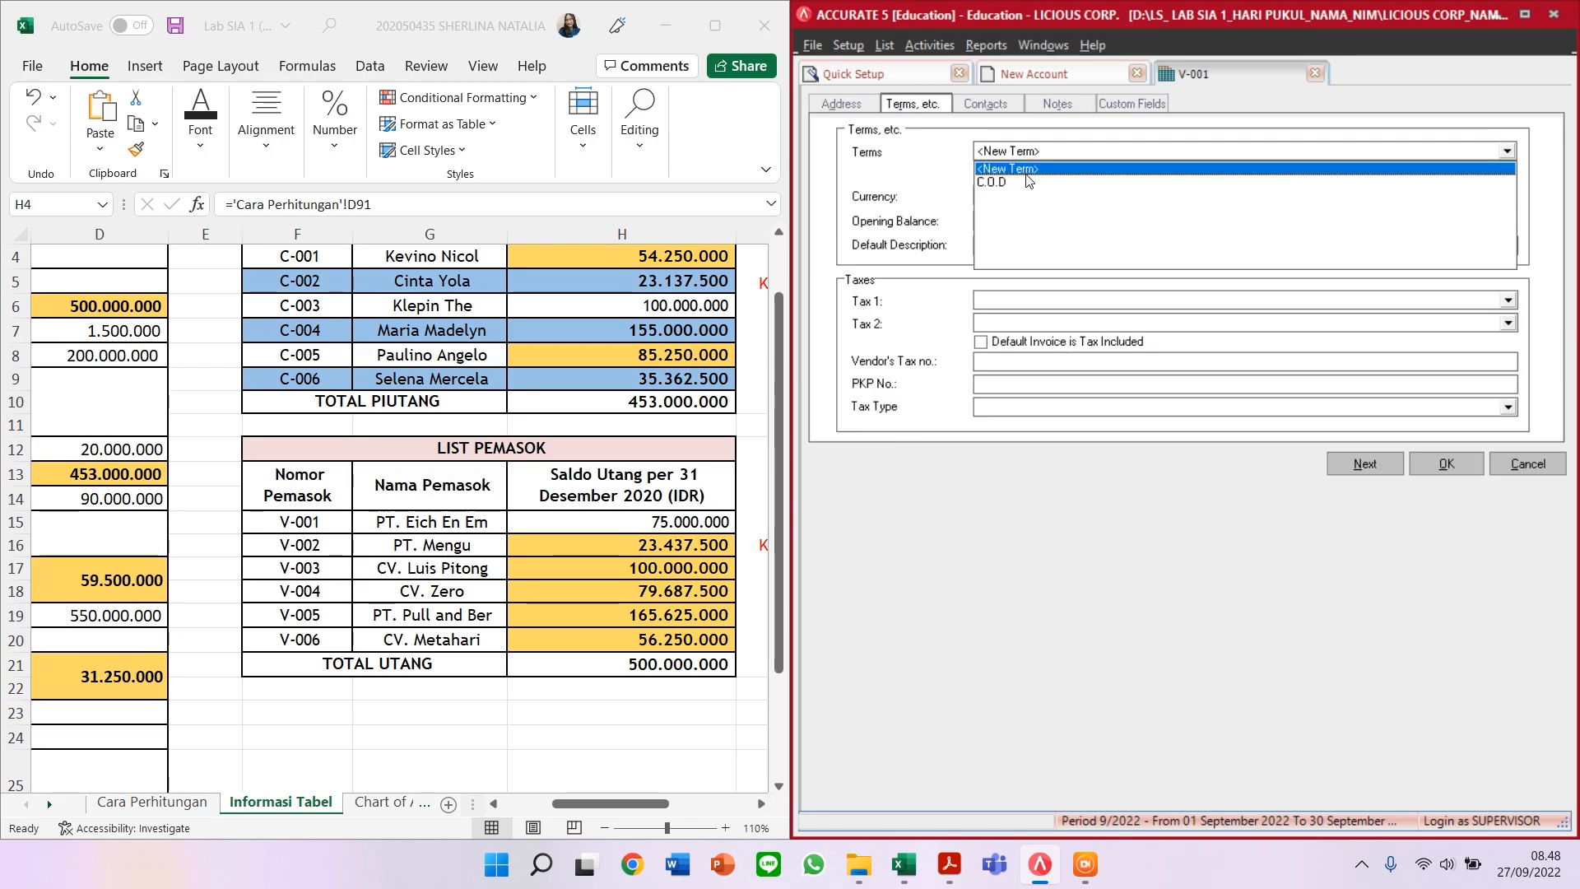
{"action": "left_click", "coordinate": [998, 182]}
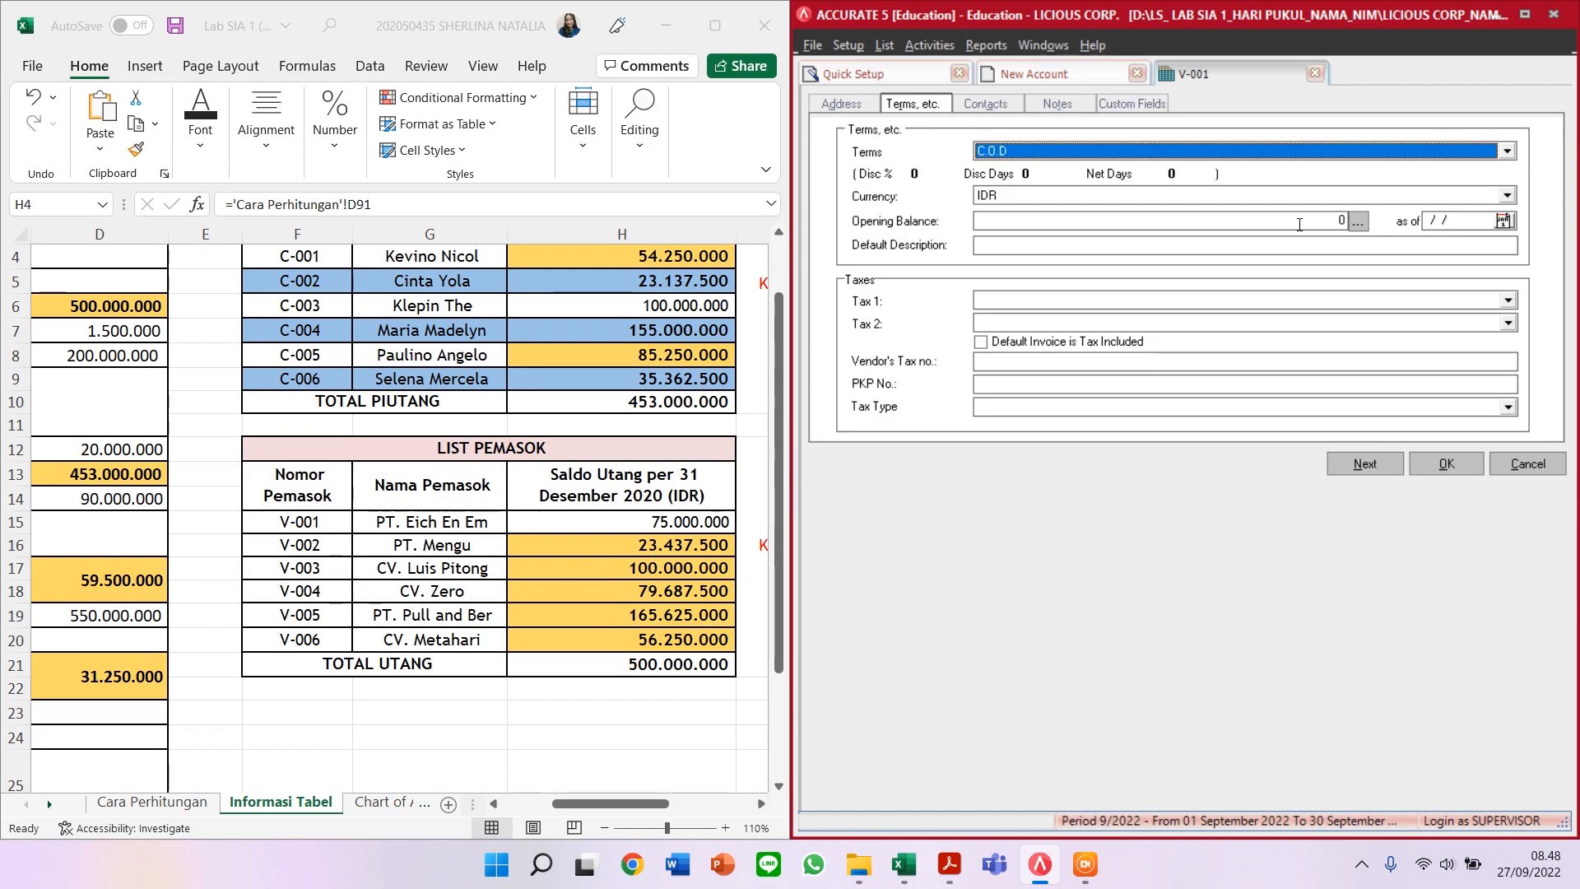
Step: Enter V-001's 75.000.000 opening balance, fix the missing zero, and save the vendor
{"action": "left_click", "coordinate": [1300, 224]}
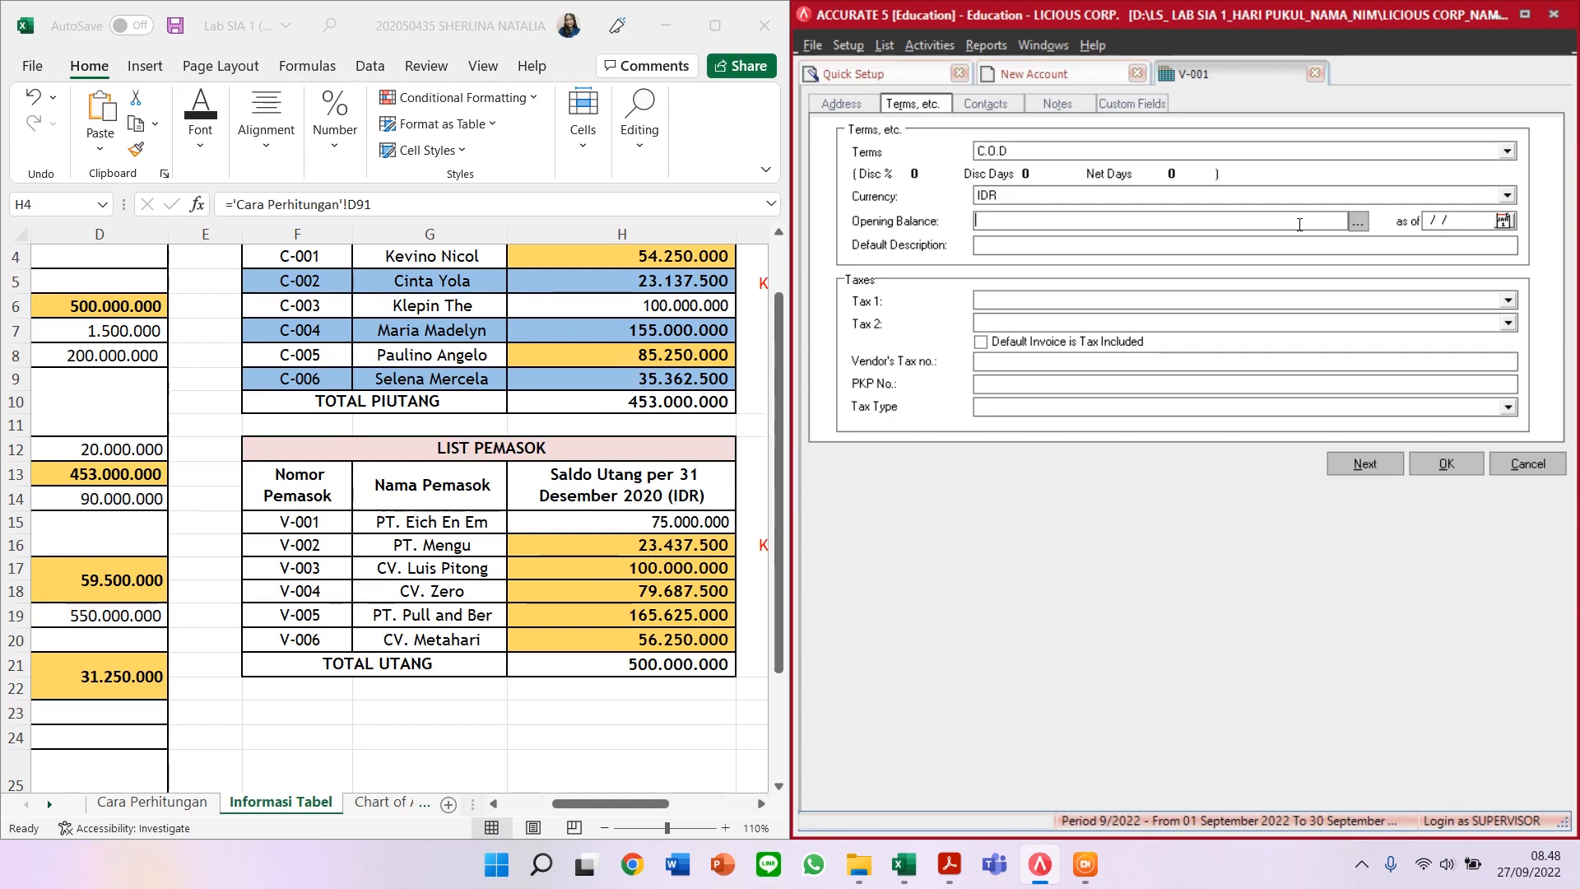
{"action": "type", "text": "75000000"}
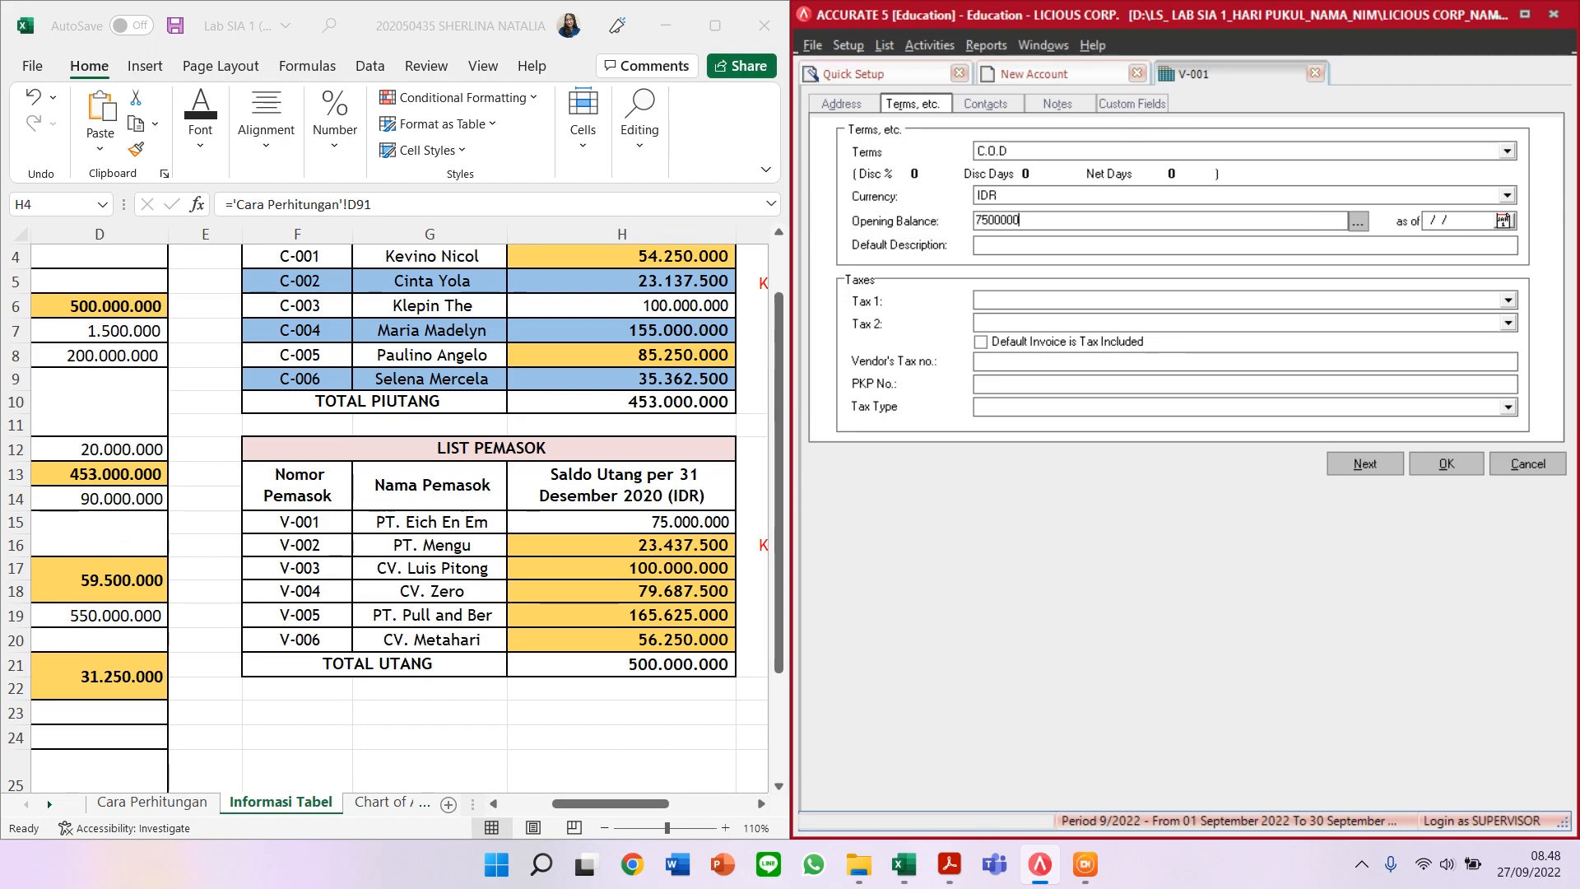
{"action": "key", "text": "Tab"}
{"action": "left_click", "coordinate": [1291, 221]}
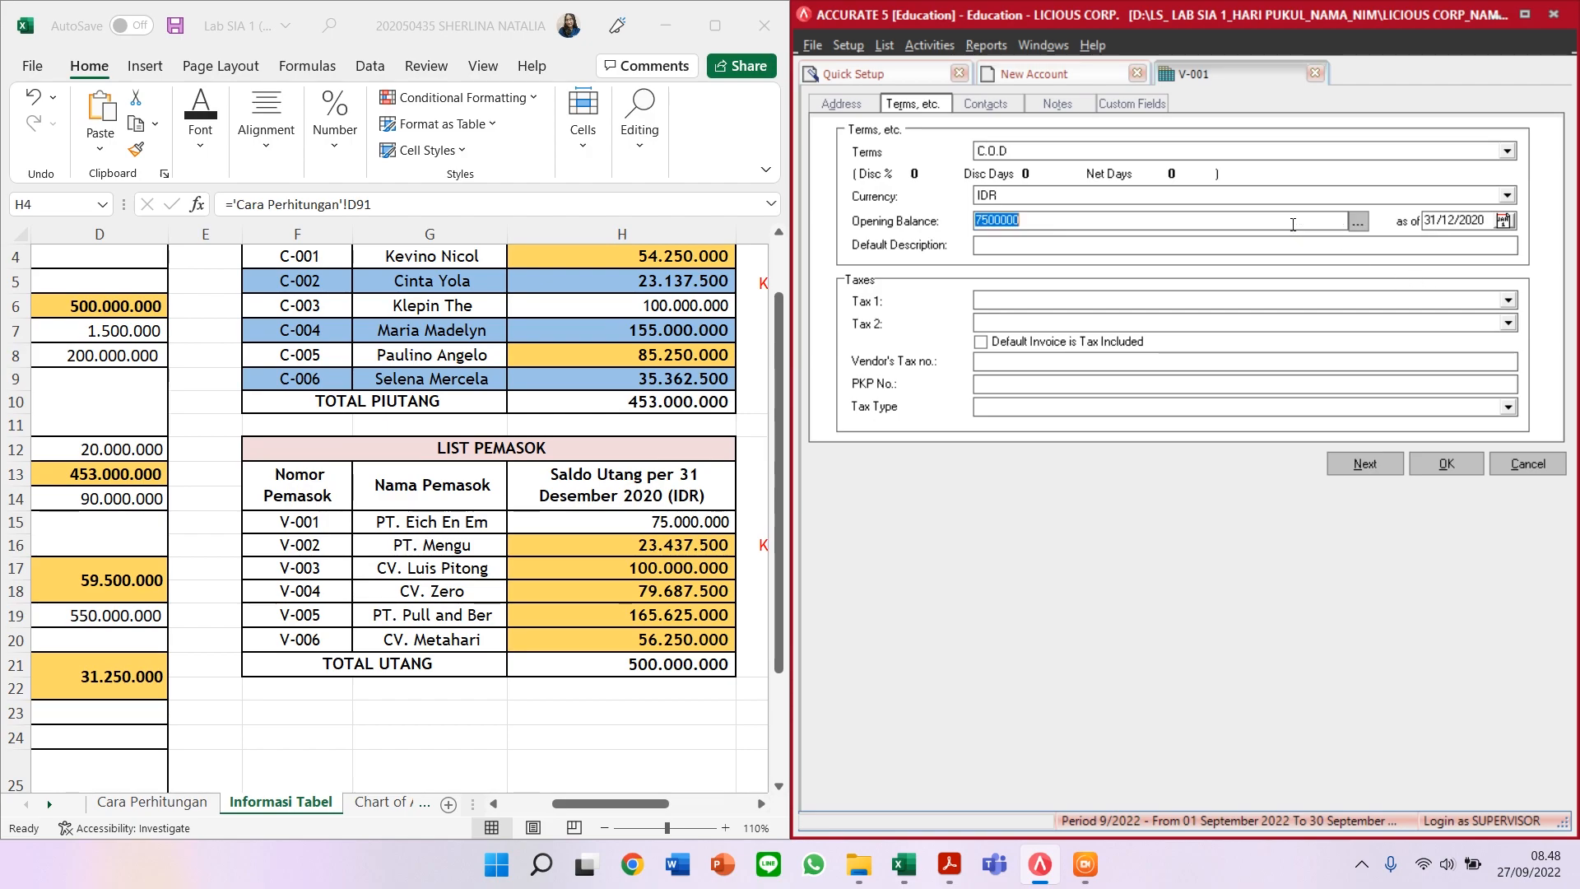
{"action": "left_click", "coordinate": [1291, 220]}
{"action": "type", "text": "0"}
{"action": "left_click", "coordinate": [1375, 468]}
{"action": "left_click", "coordinate": [1351, 463]}
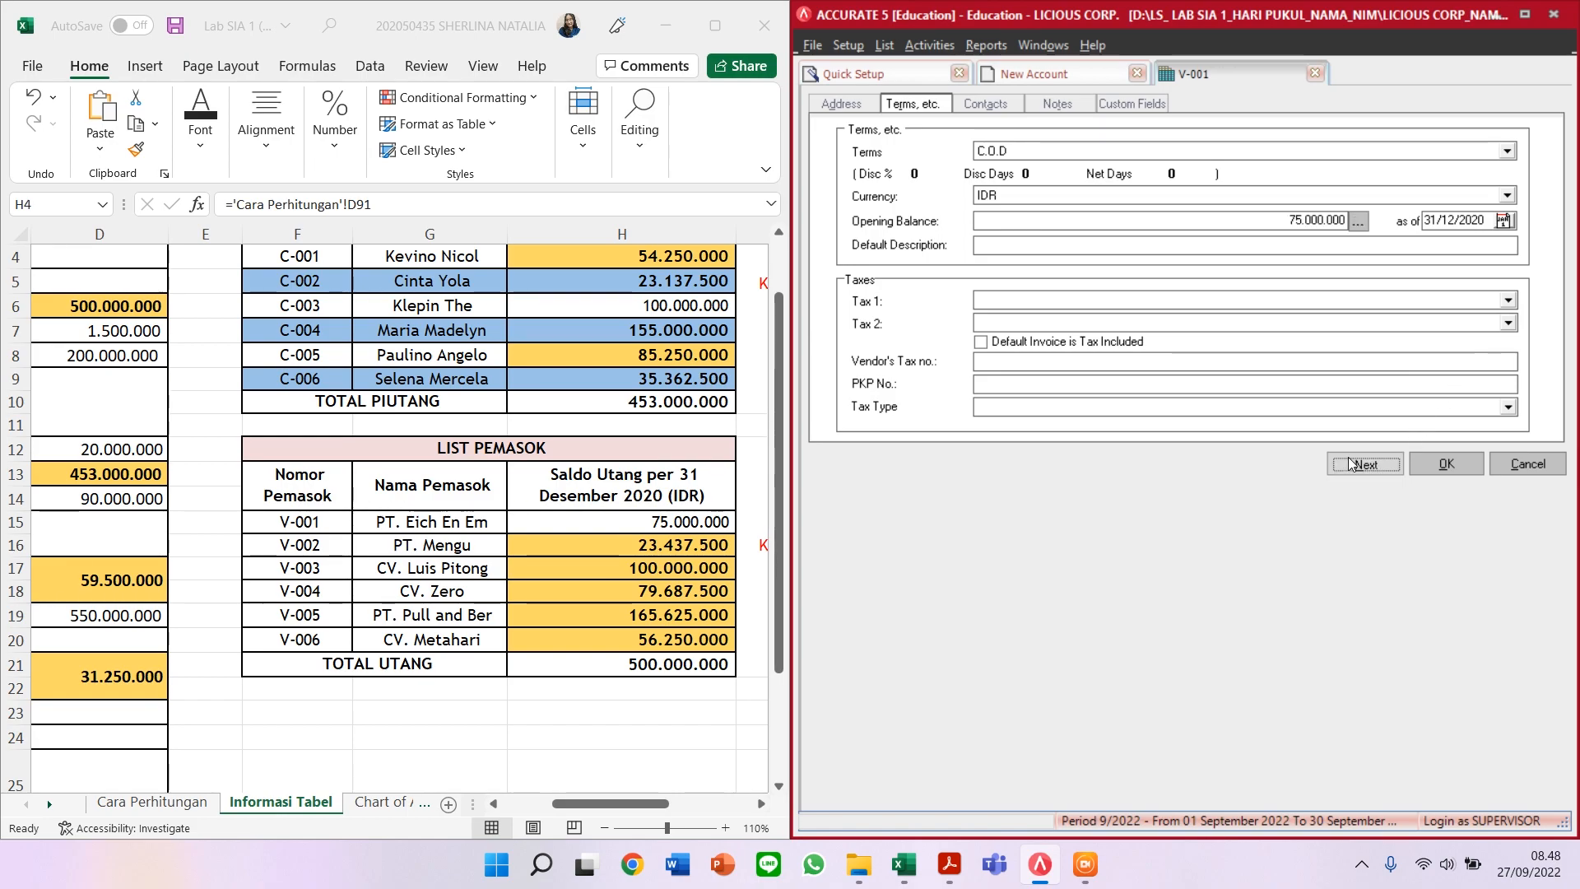
{"action": "left_click", "coordinate": [974, 187]}
{"action": "left_click", "coordinate": [977, 172]}
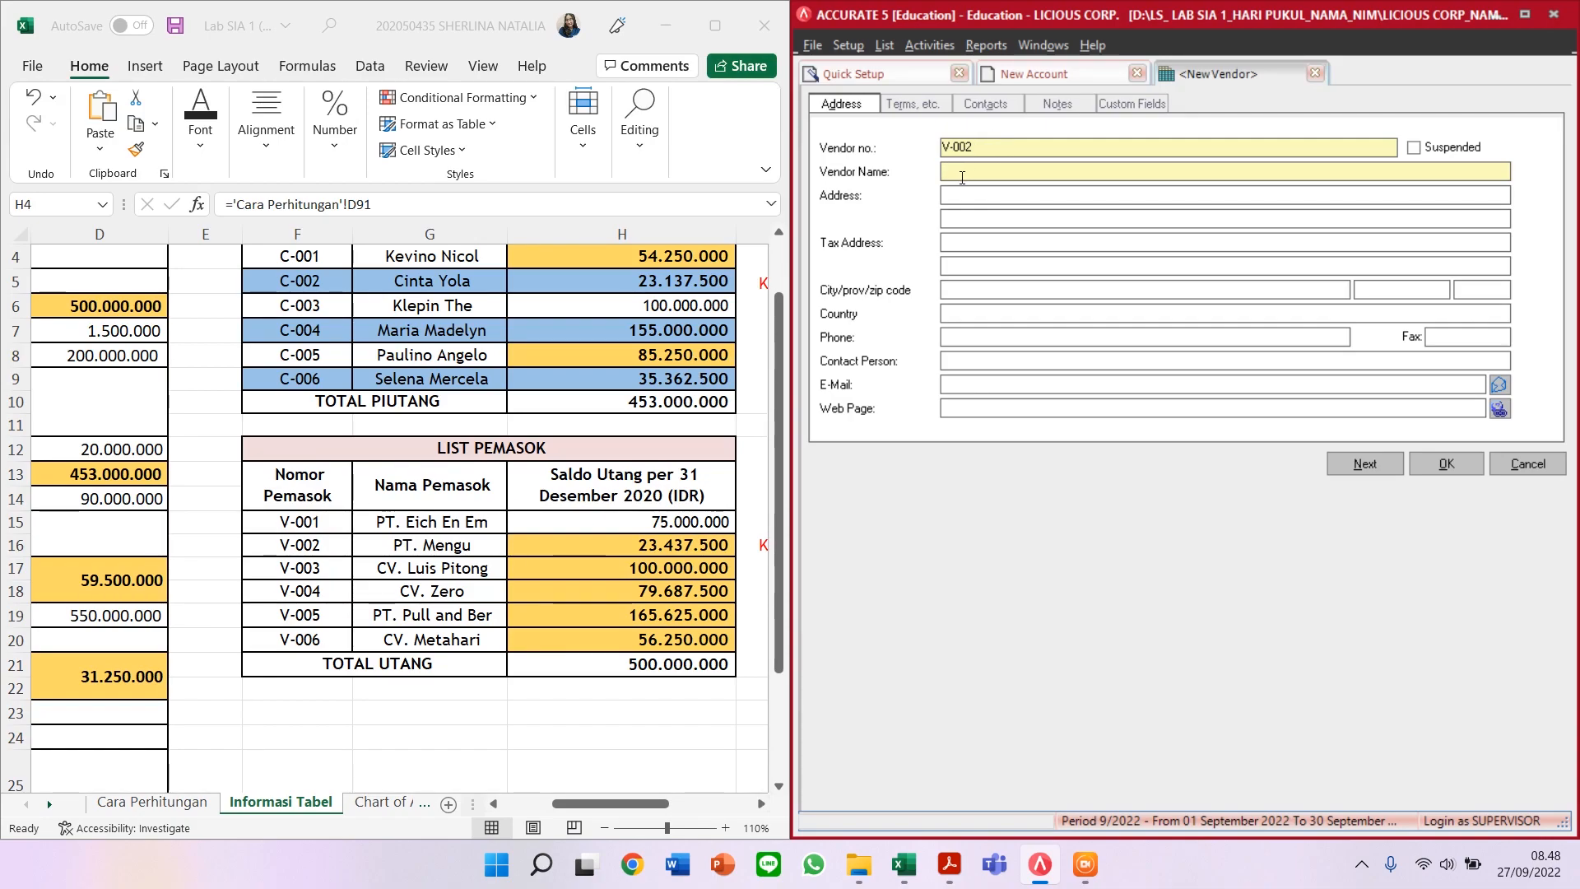
Step: Save vendor V-002 PT MENGU with C.O.D terms and a 23.437.500 opening balance
{"action": "type", "text": "PT MENGU"}
{"action": "left_click", "coordinate": [928, 102]}
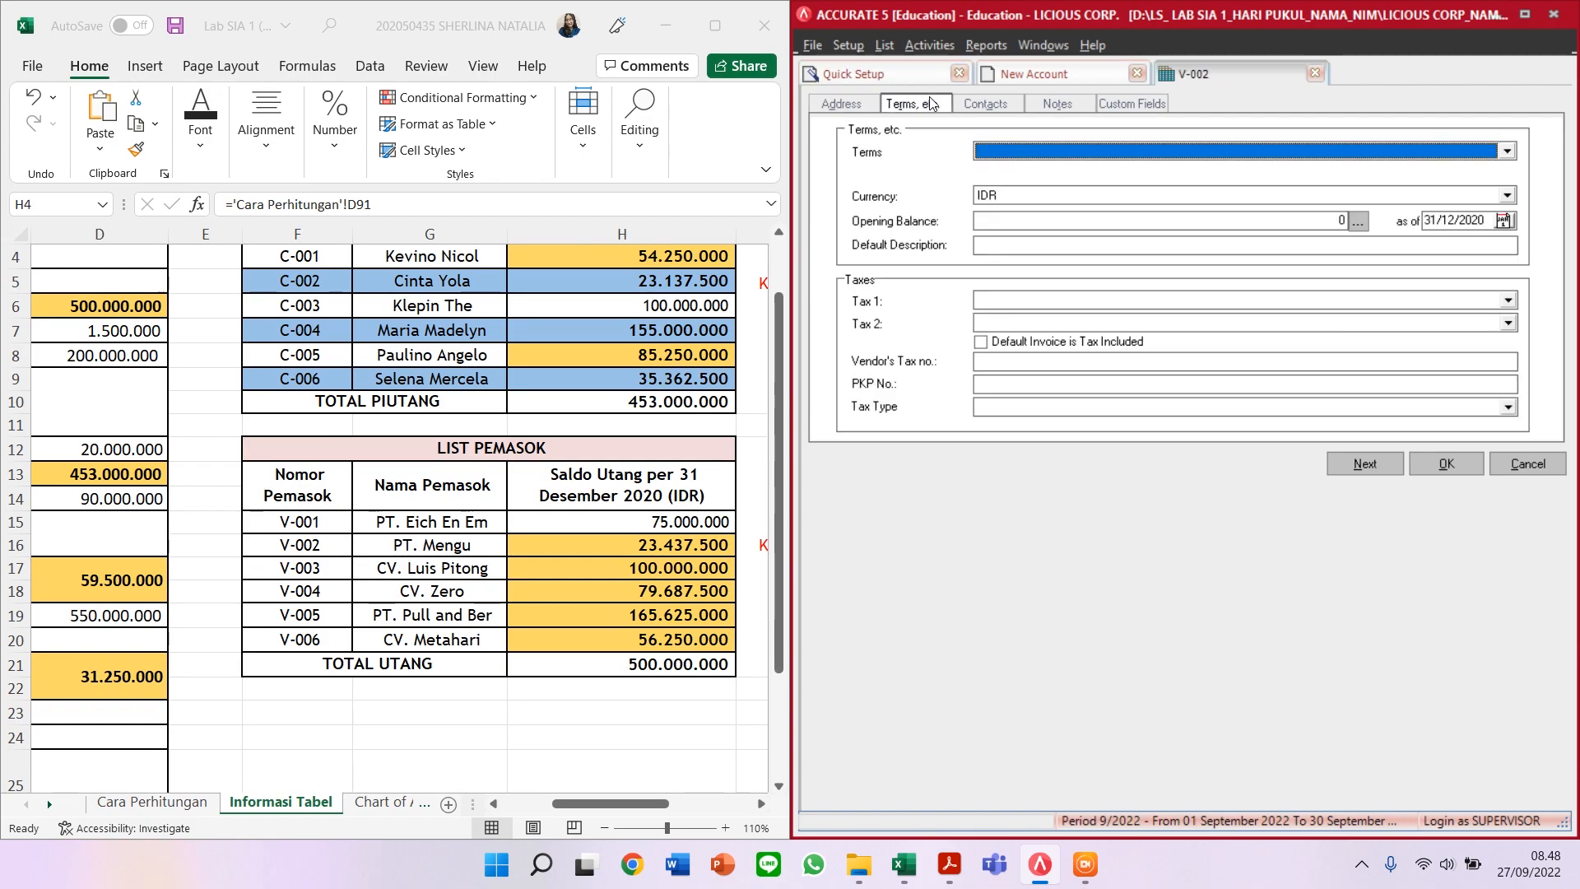
{"action": "left_click", "coordinate": [1086, 153]}
{"action": "left_click", "coordinate": [1027, 188]}
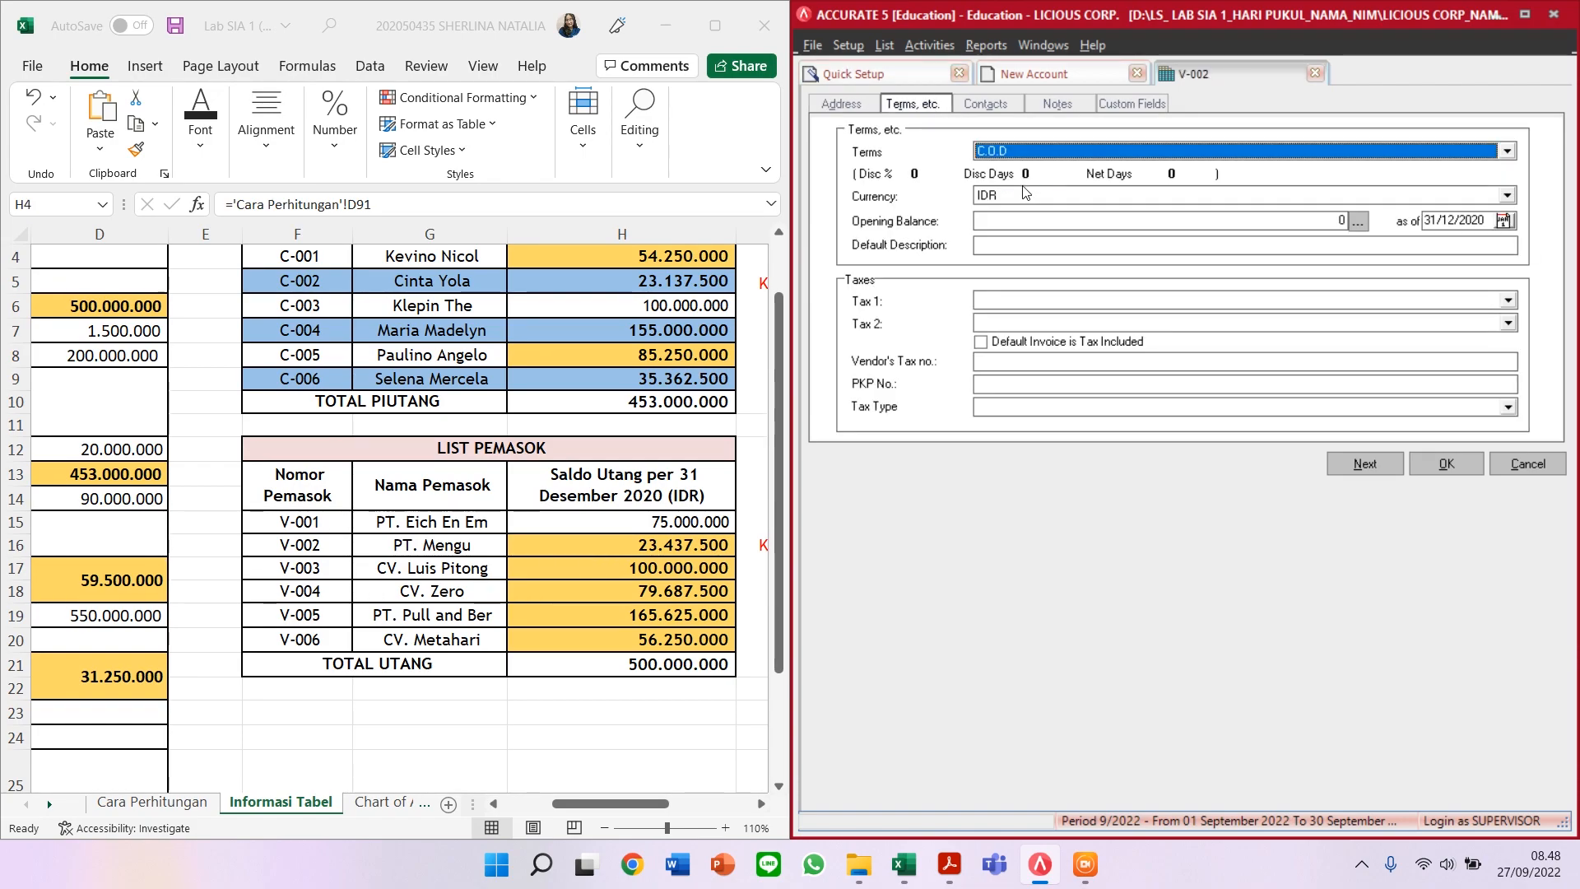
{"action": "left_click", "coordinate": [1029, 221]}
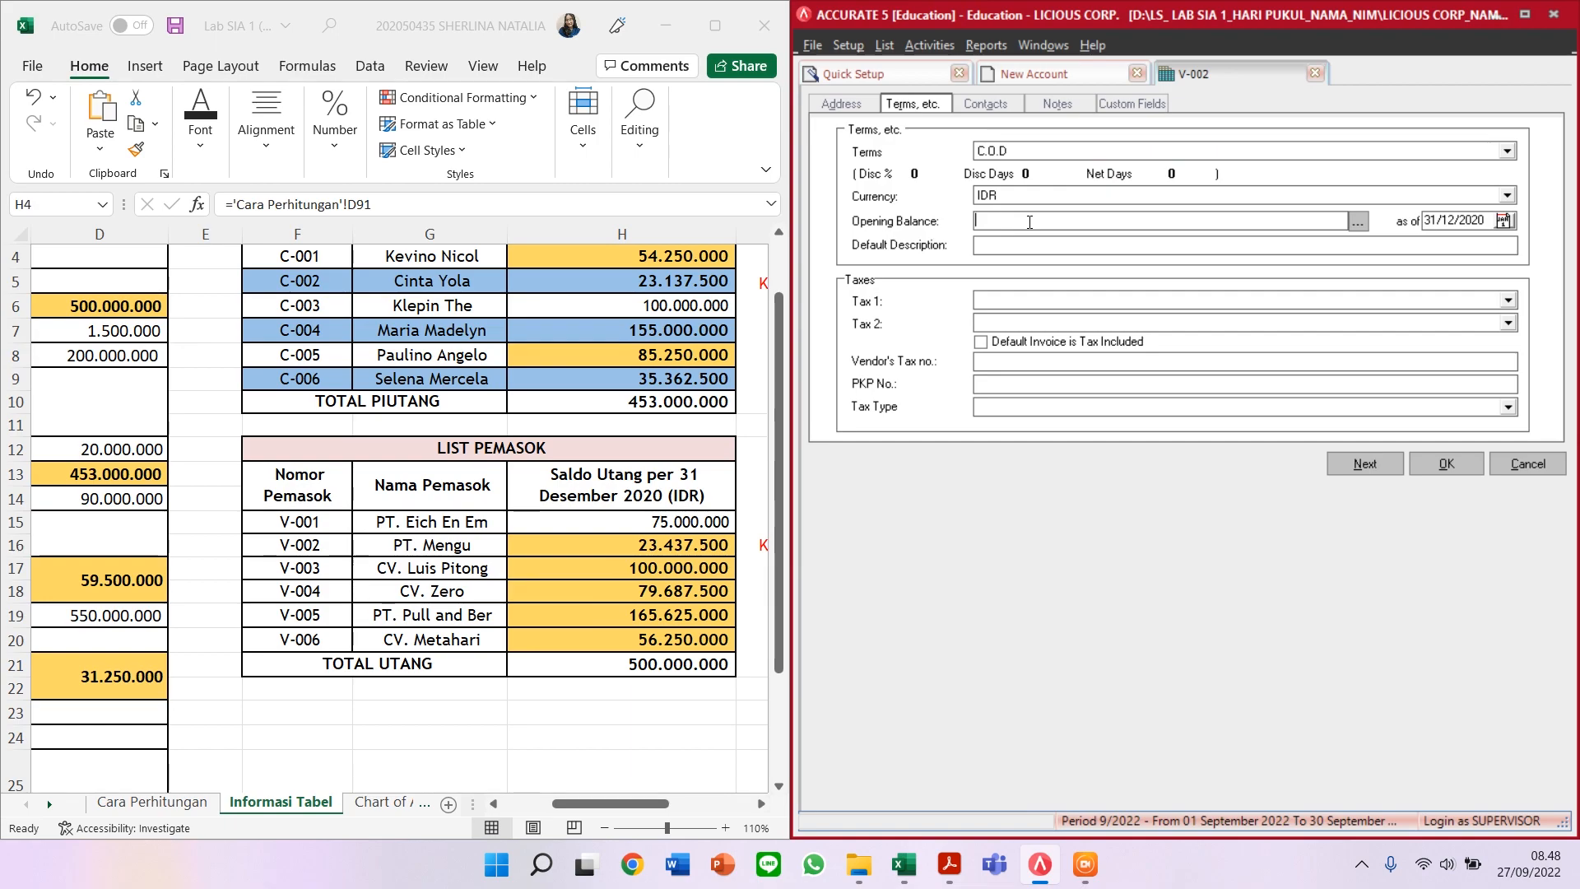
{"action": "type", "text": "23437500"}
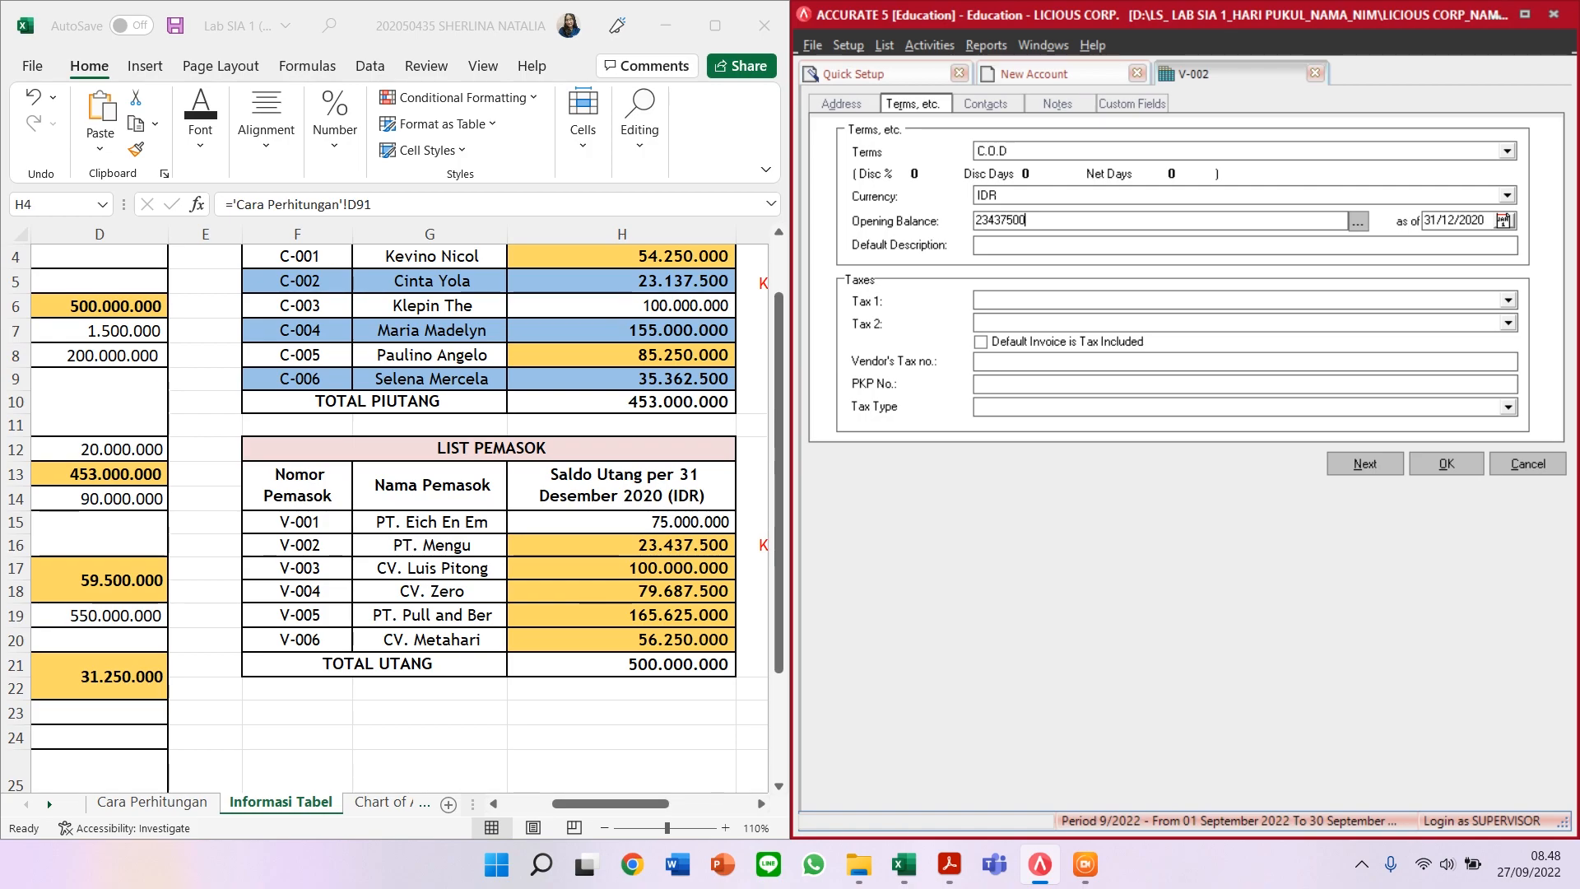
{"action": "key", "text": "Tab"}
{"action": "left_click", "coordinate": [1364, 463]}
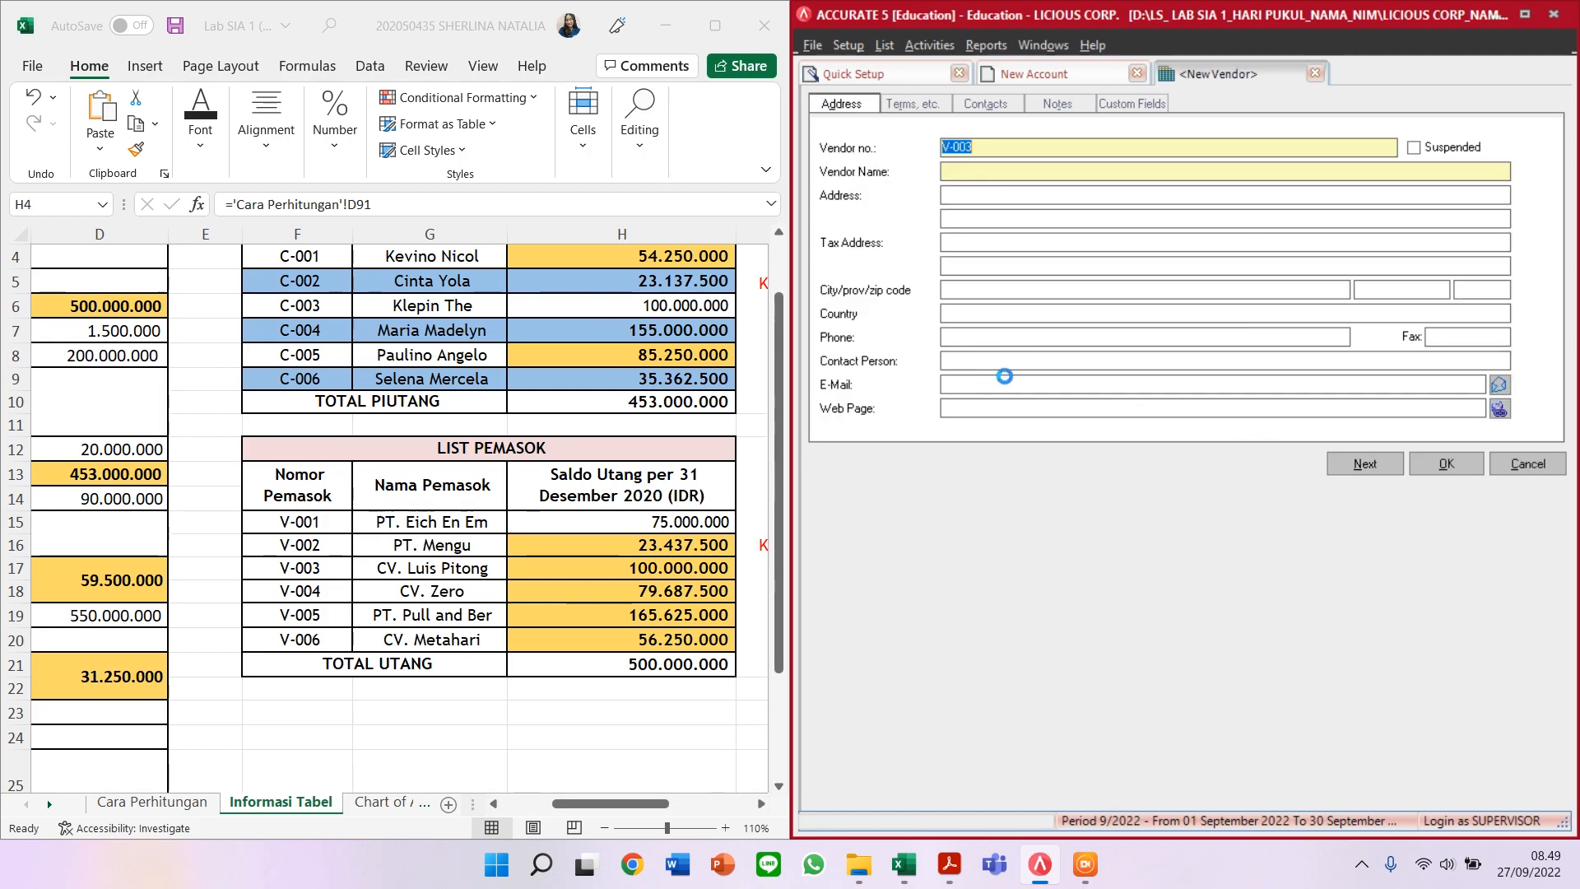
Step: Save vendor V-003 with its name, C.O.D terms and a 100.000.000 opening balance
{"action": "left_click", "coordinate": [967, 170]}
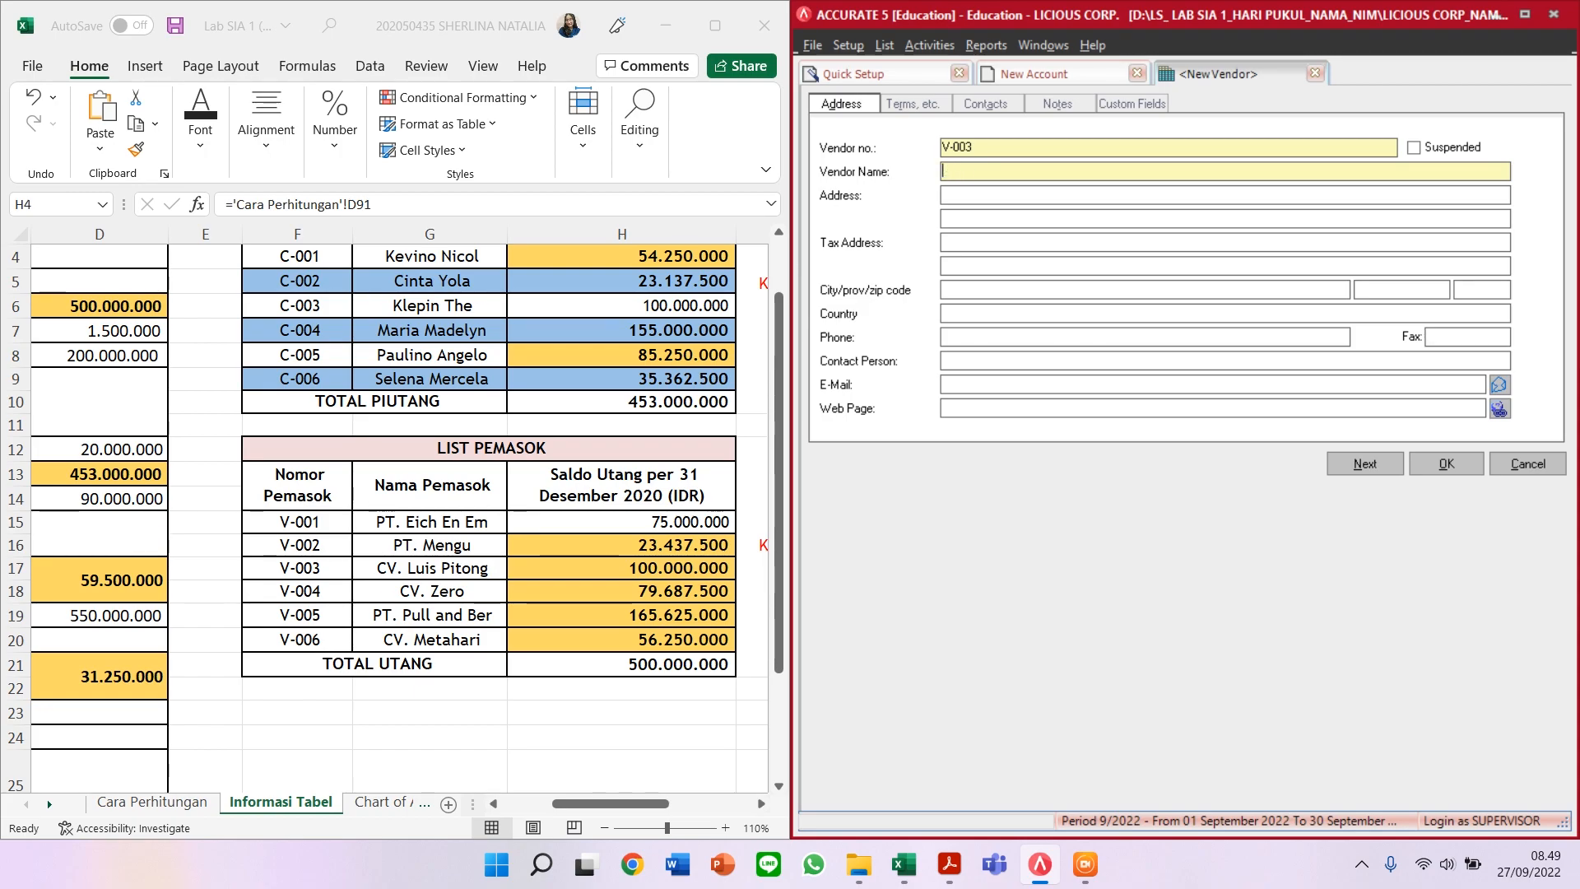
{"action": "left_click", "coordinate": [893, 103]}
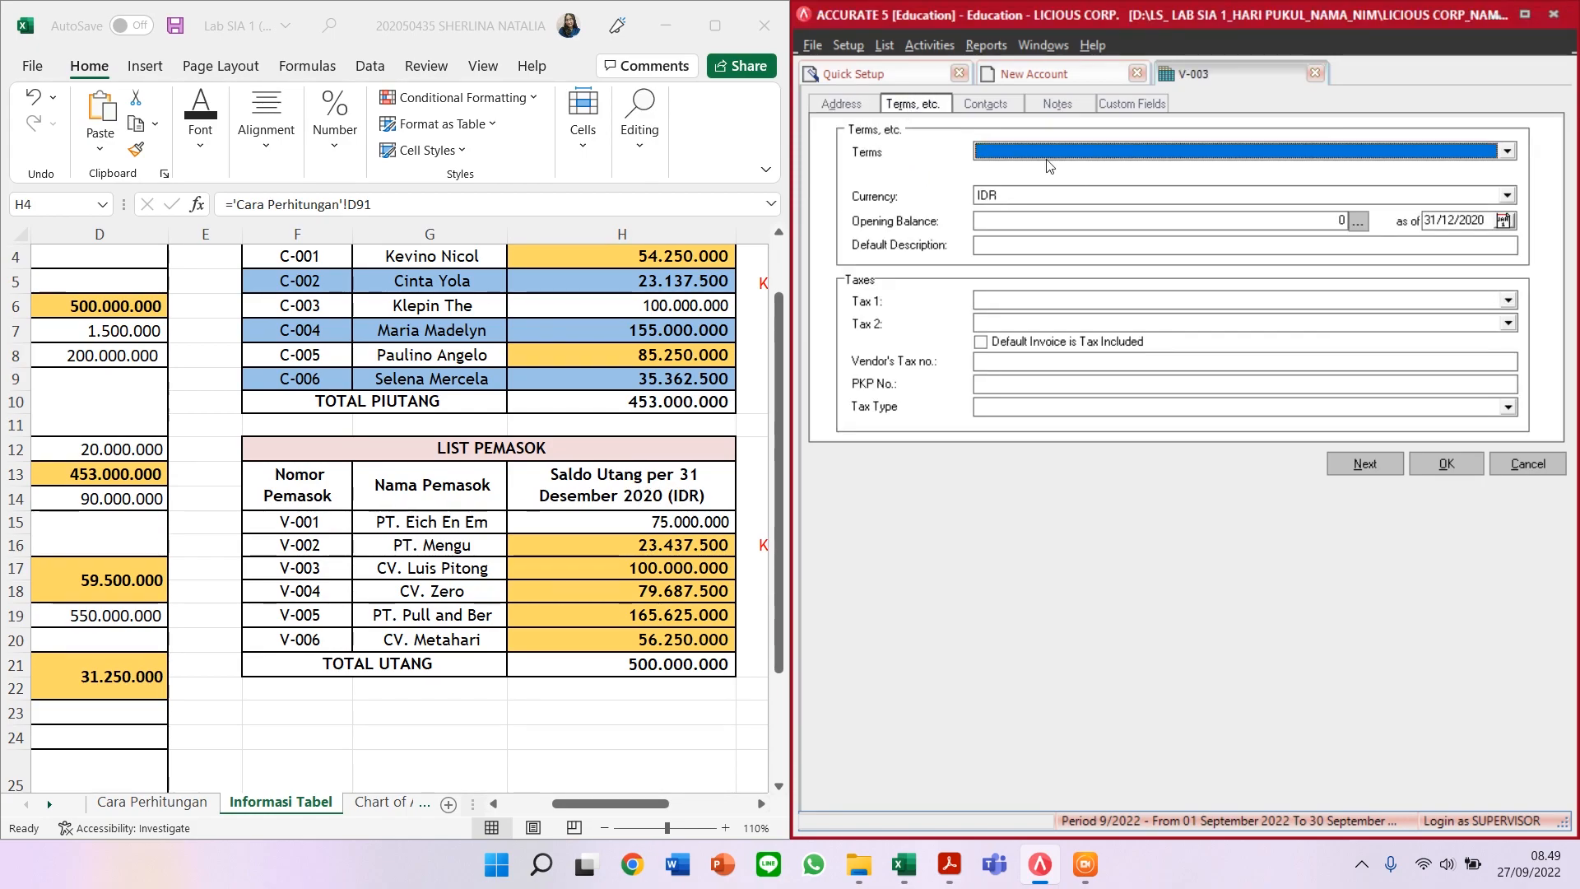
{"action": "left_click", "coordinate": [1083, 157]}
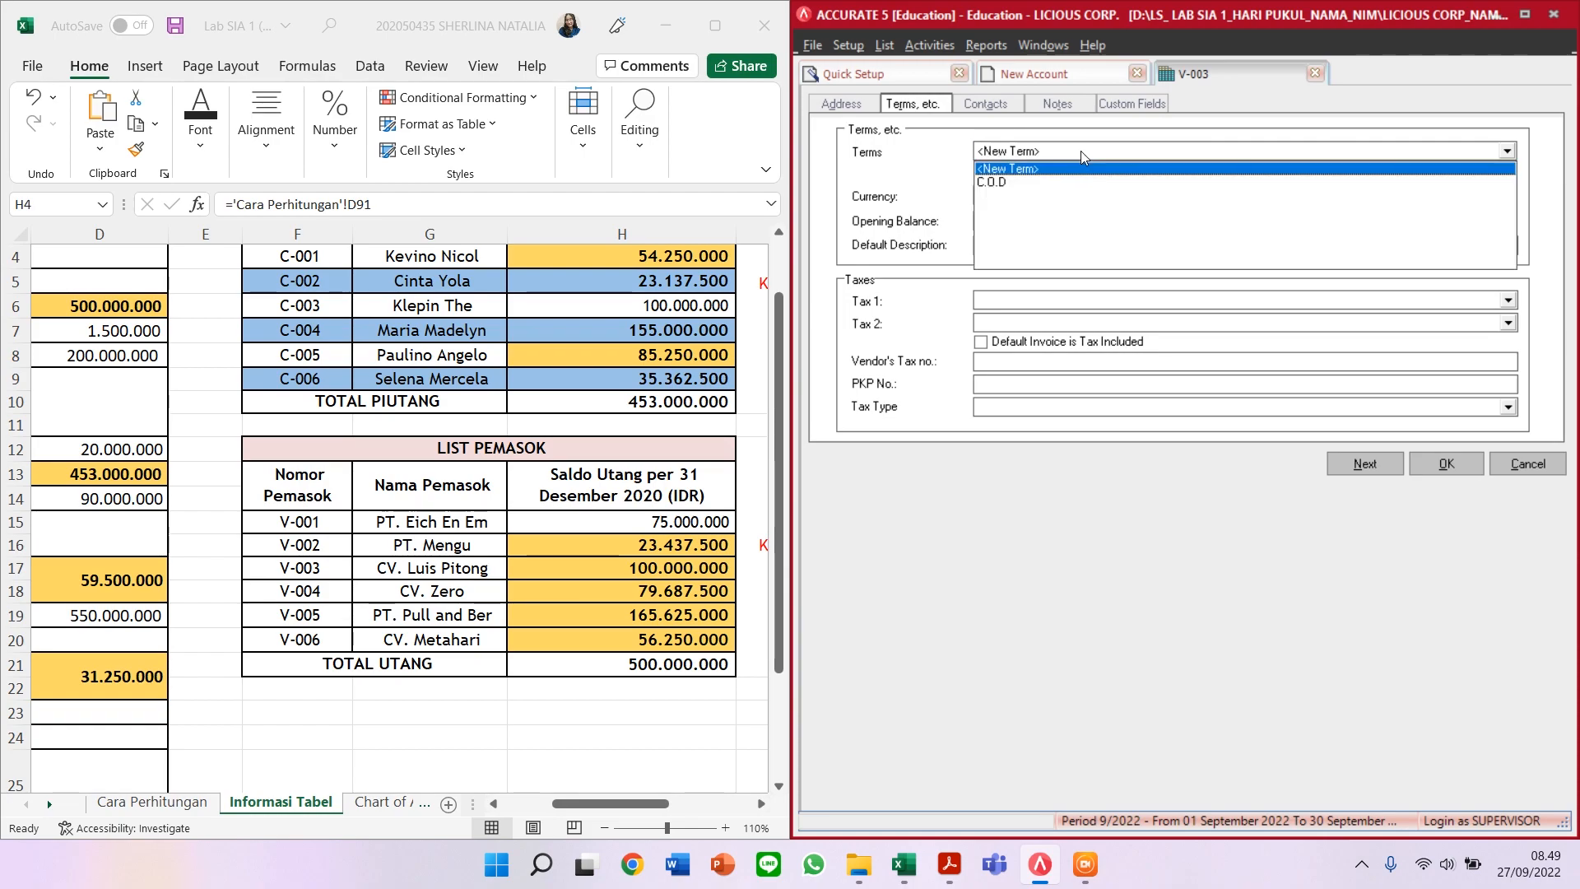
{"action": "left_click", "coordinate": [1046, 183]}
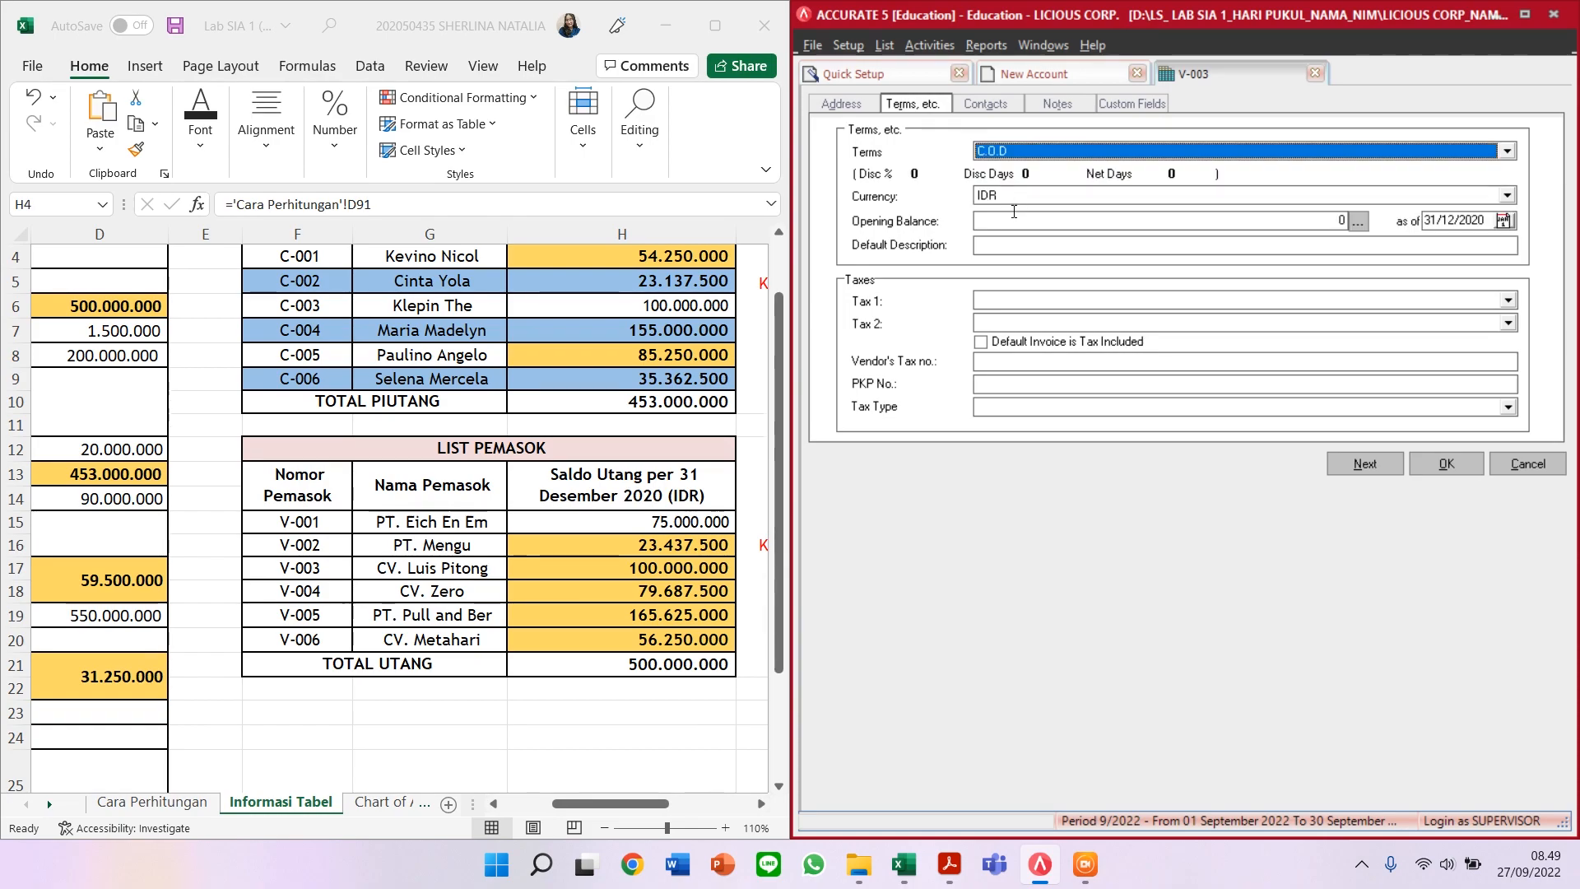
{"action": "left_click", "coordinate": [1022, 218]}
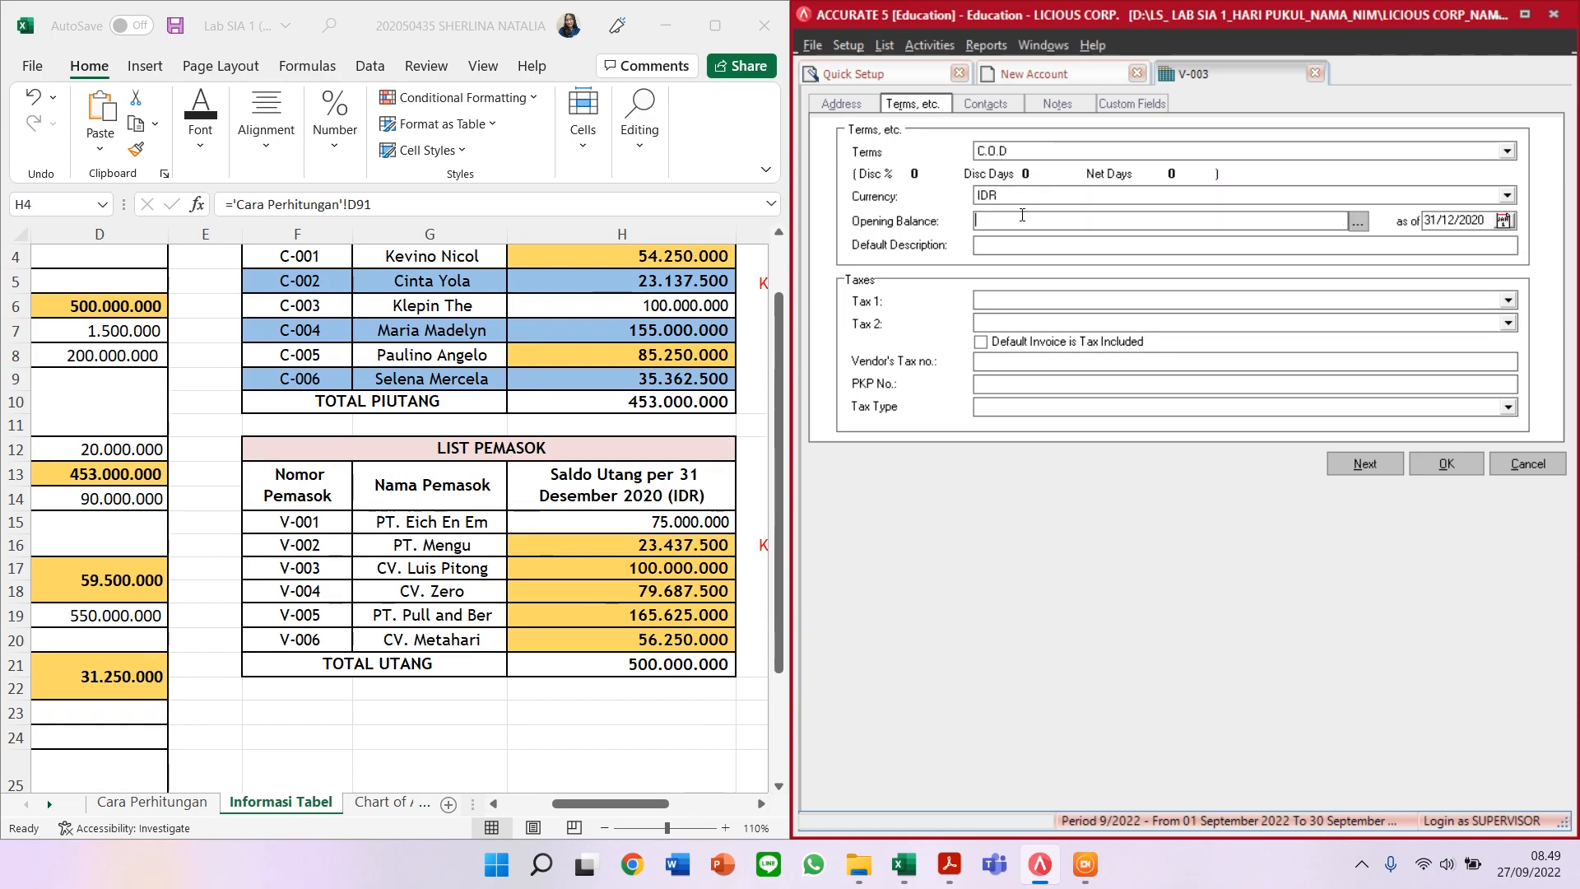
{"action": "type", "text": "100000000"}
{"action": "key", "text": "Tab"}
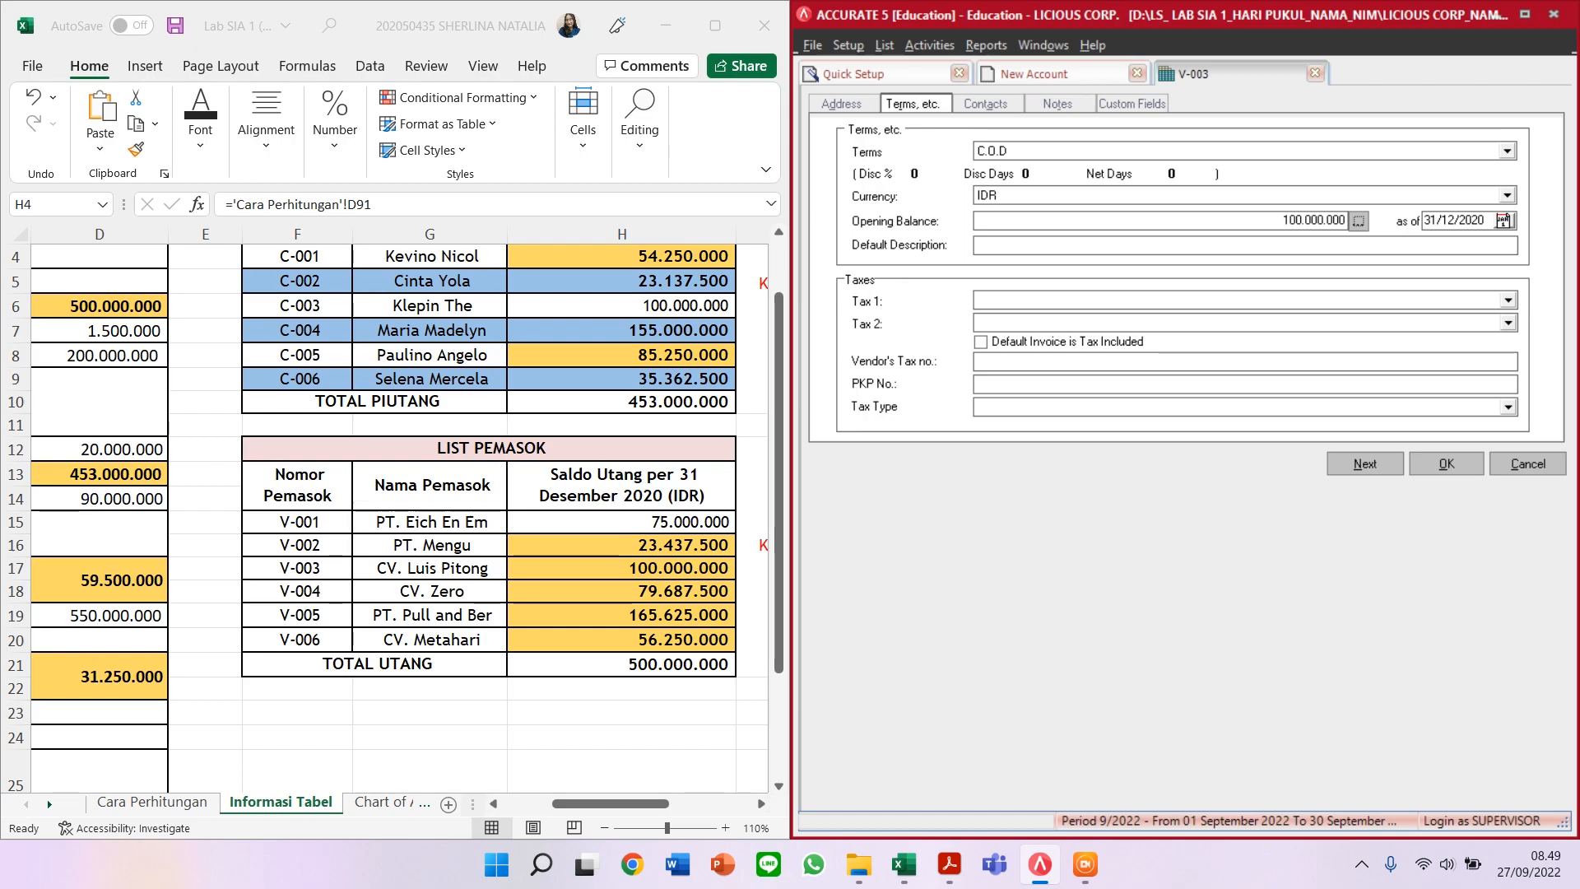
{"action": "left_click", "coordinate": [1366, 464]}
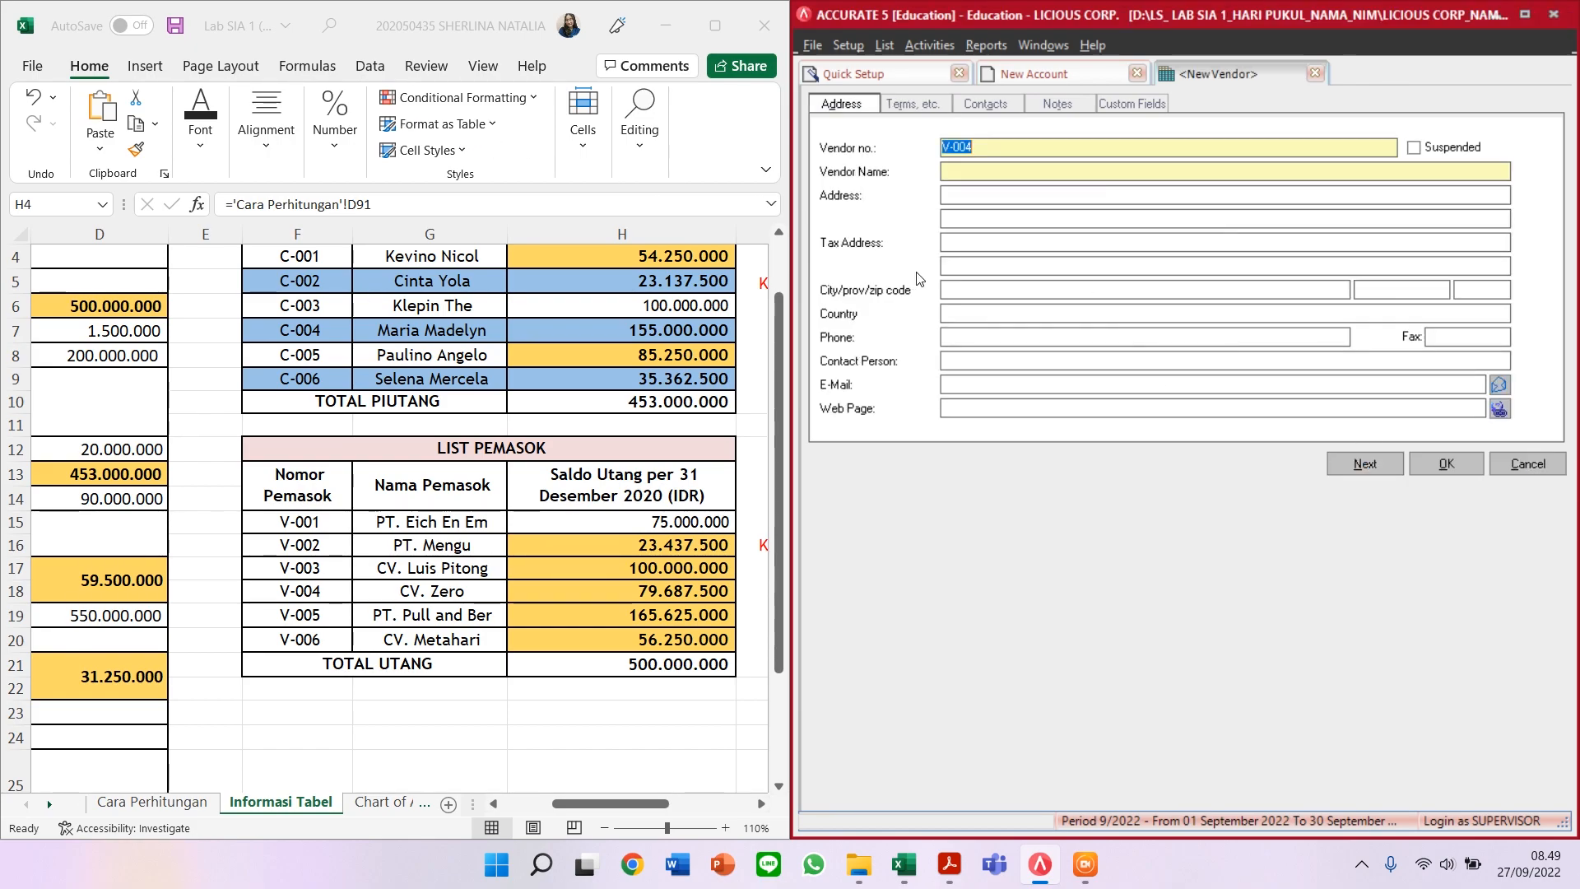
Step: Save vendor V-004 CV ZERO with C.O.D terms and a 79.687.500 opening balance
{"action": "key", "text": "Tab"}
{"action": "type", "text": "CV ZER"}
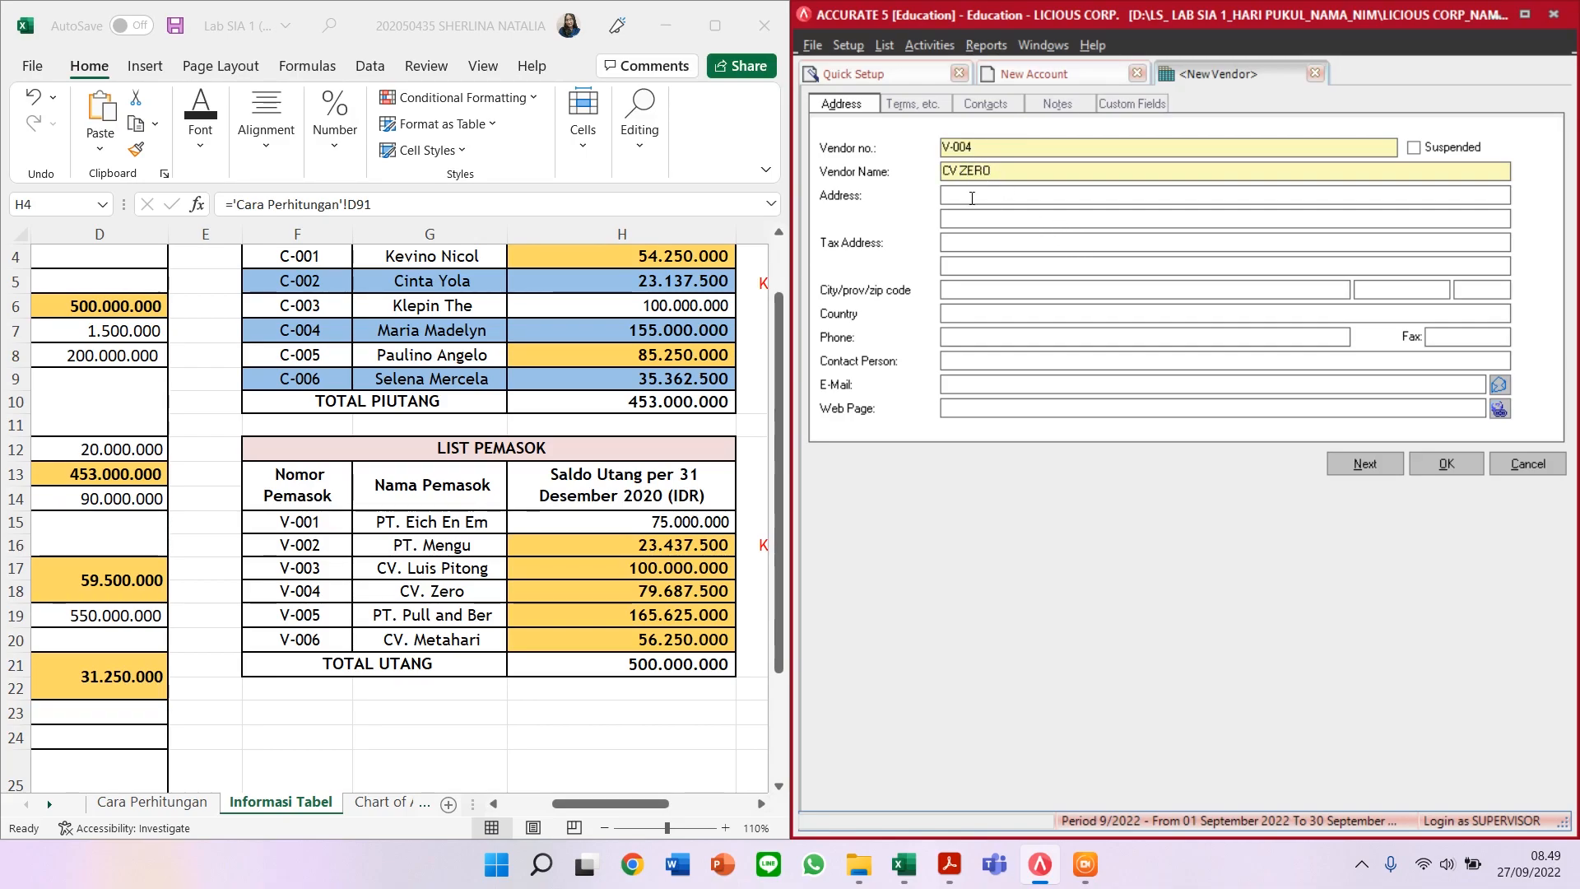
{"action": "left_click", "coordinate": [933, 105]}
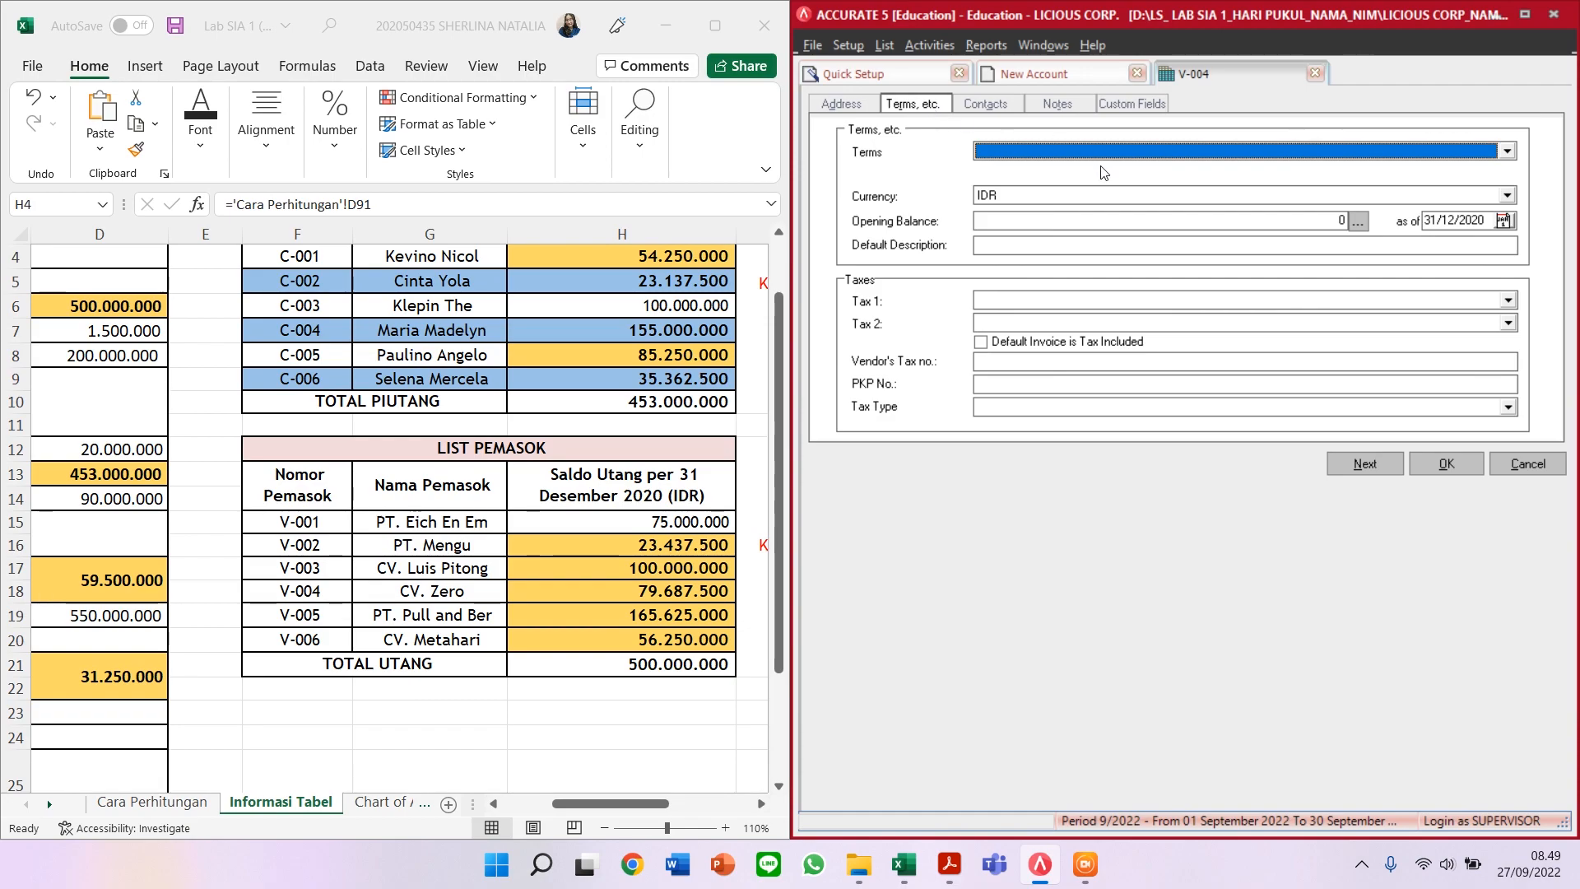
{"action": "left_click", "coordinate": [1073, 153]}
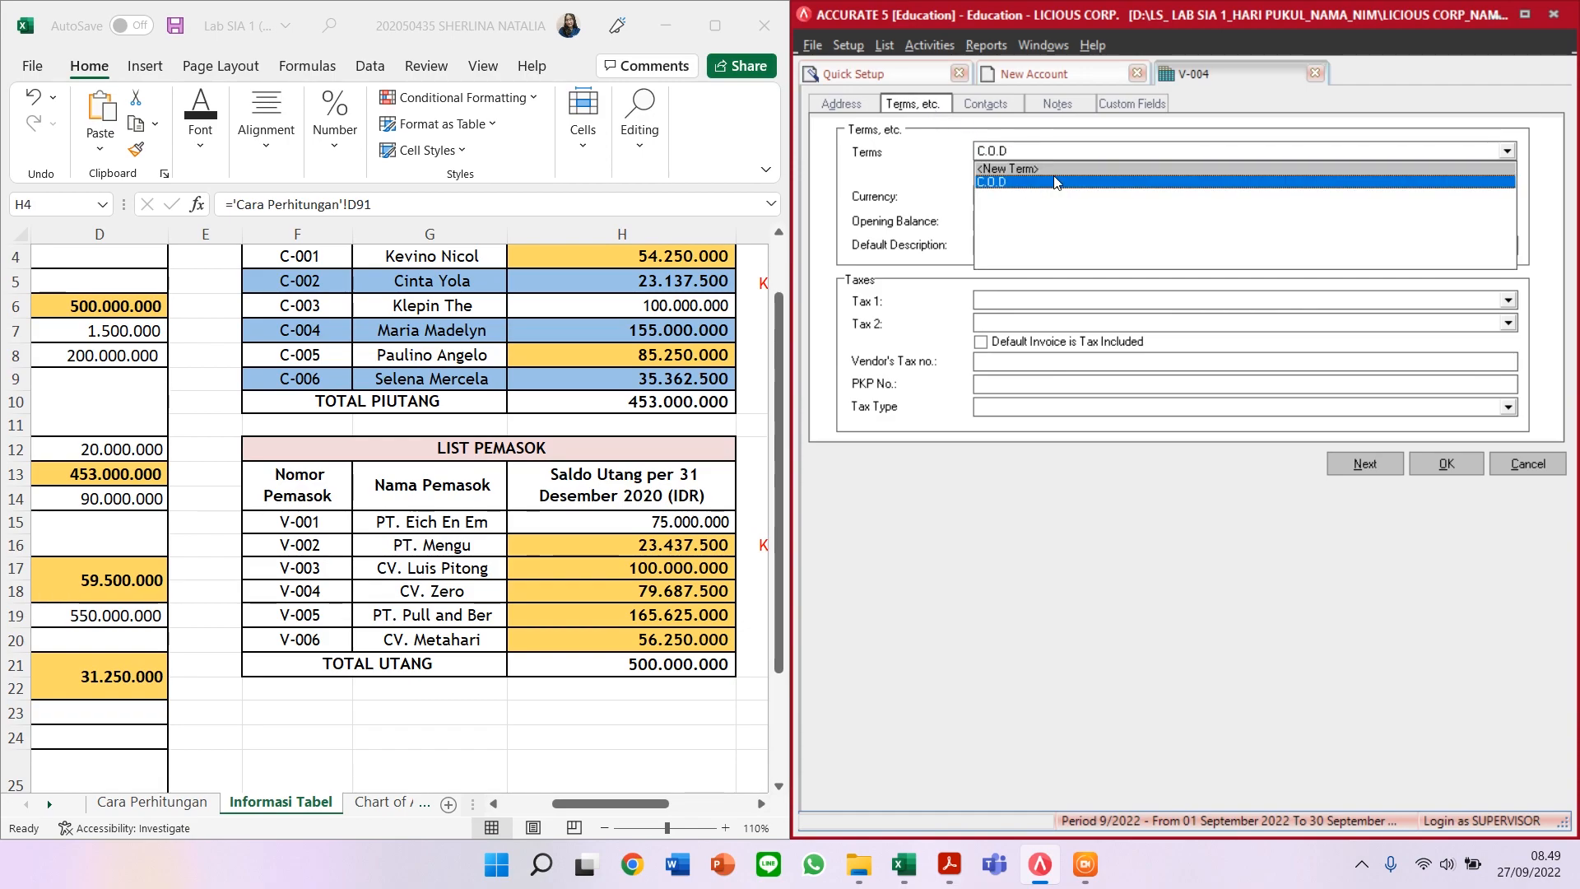
{"action": "left_click", "coordinate": [1056, 182]}
{"action": "left_click", "coordinate": [1089, 221]}
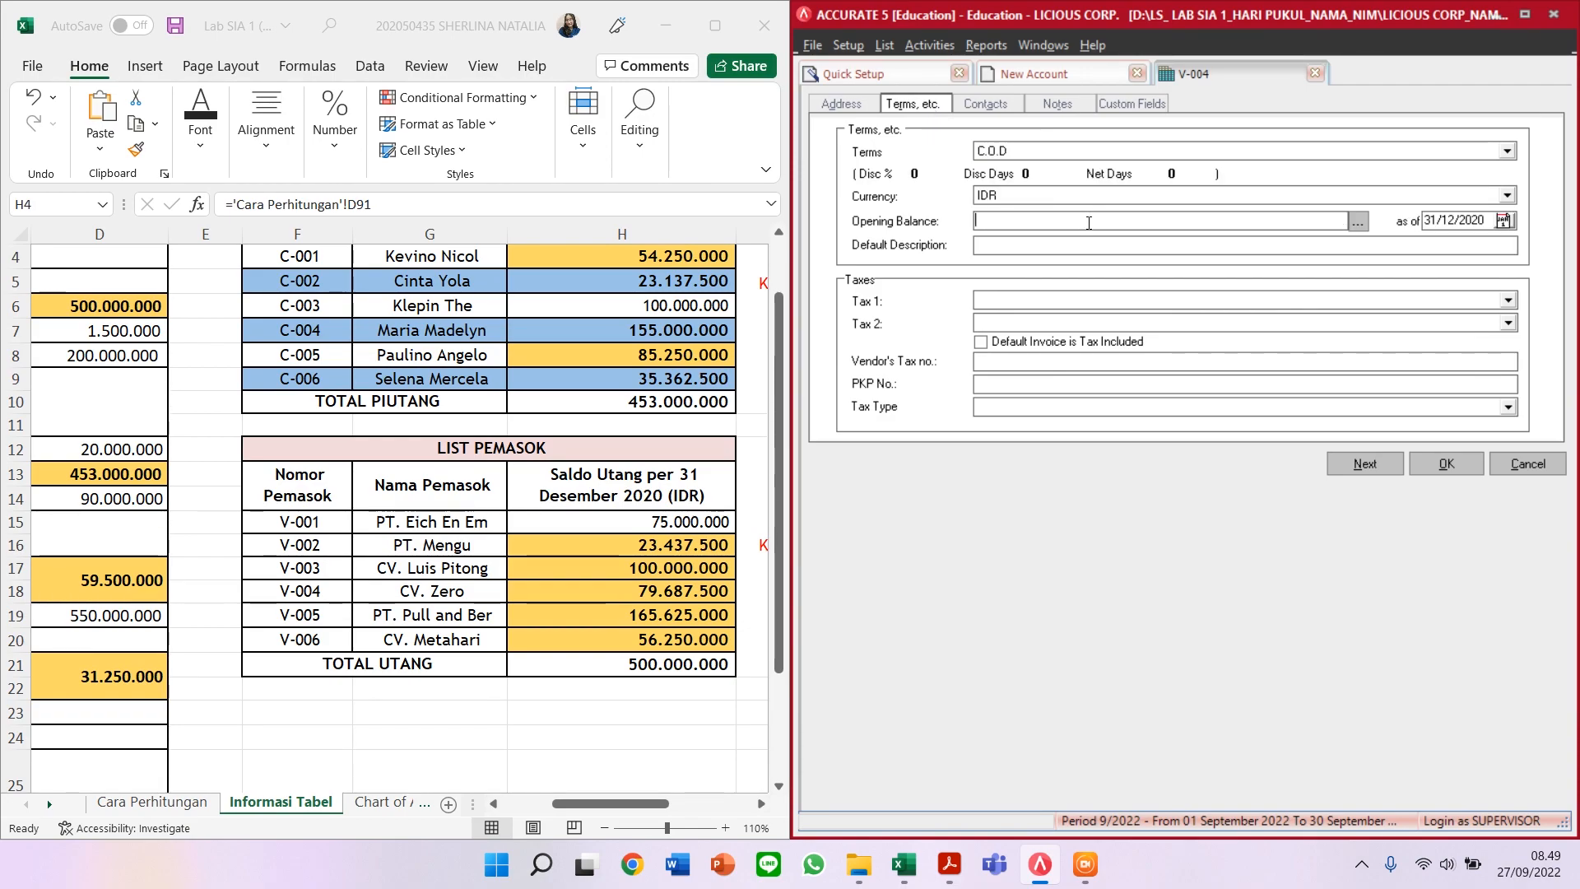
{"action": "type", "text": "79.687.500"}
{"action": "key", "text": "Tab"}
{"action": "left_click", "coordinate": [1364, 464]}
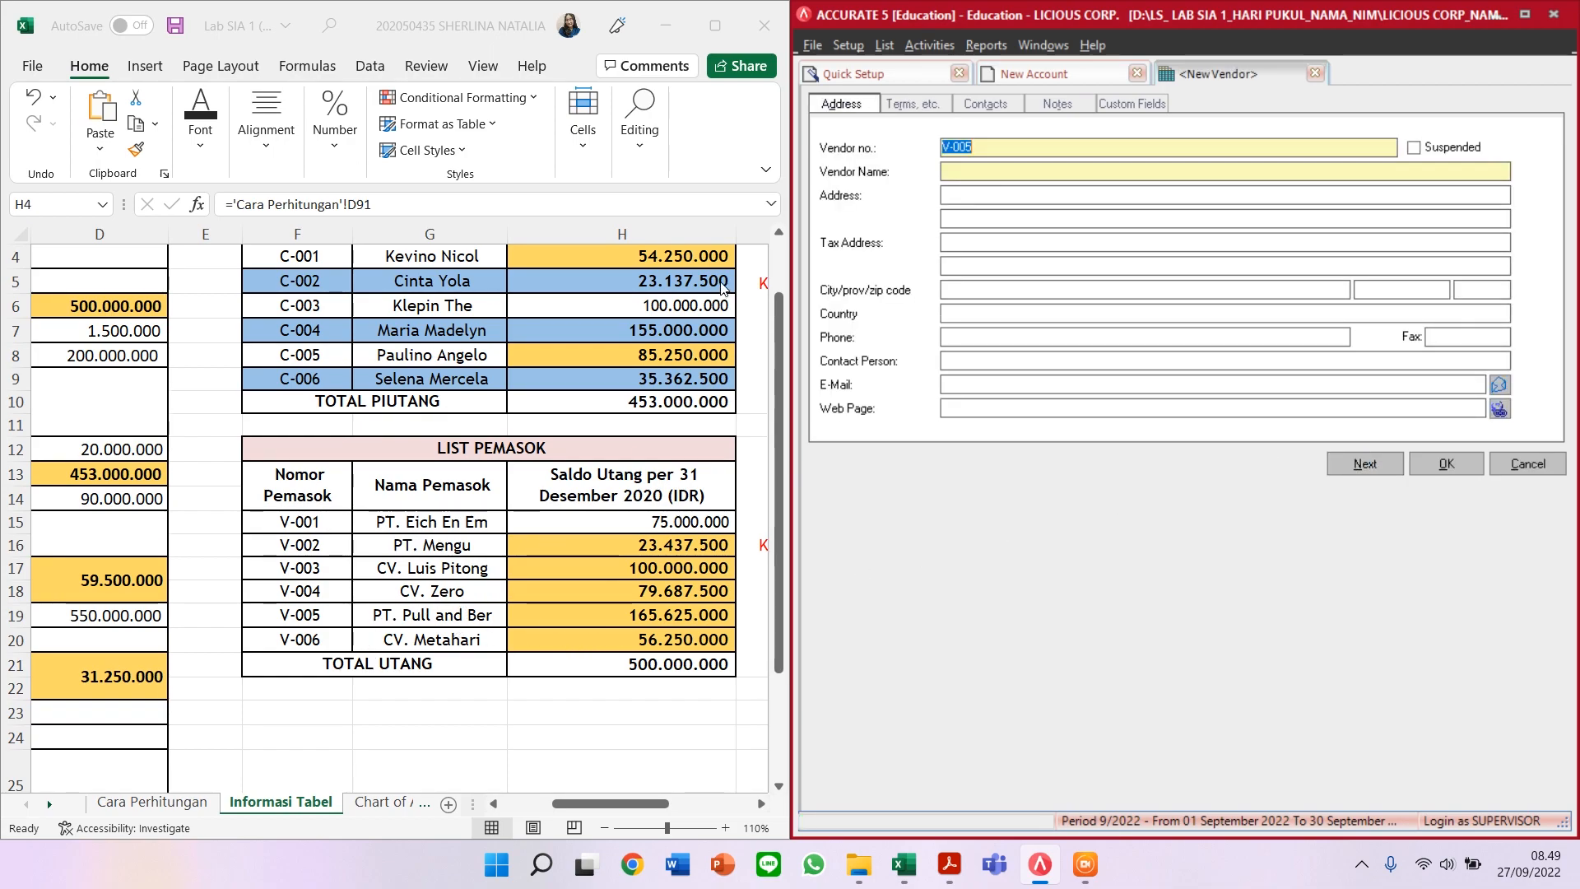
Step: Save vendor V-005 PT PULL AND BER with C.O.D terms and a 165.625.000 opening balance
{"action": "key", "text": "Tab"}
{"action": "type", "text": "PT PULL AND BER"}
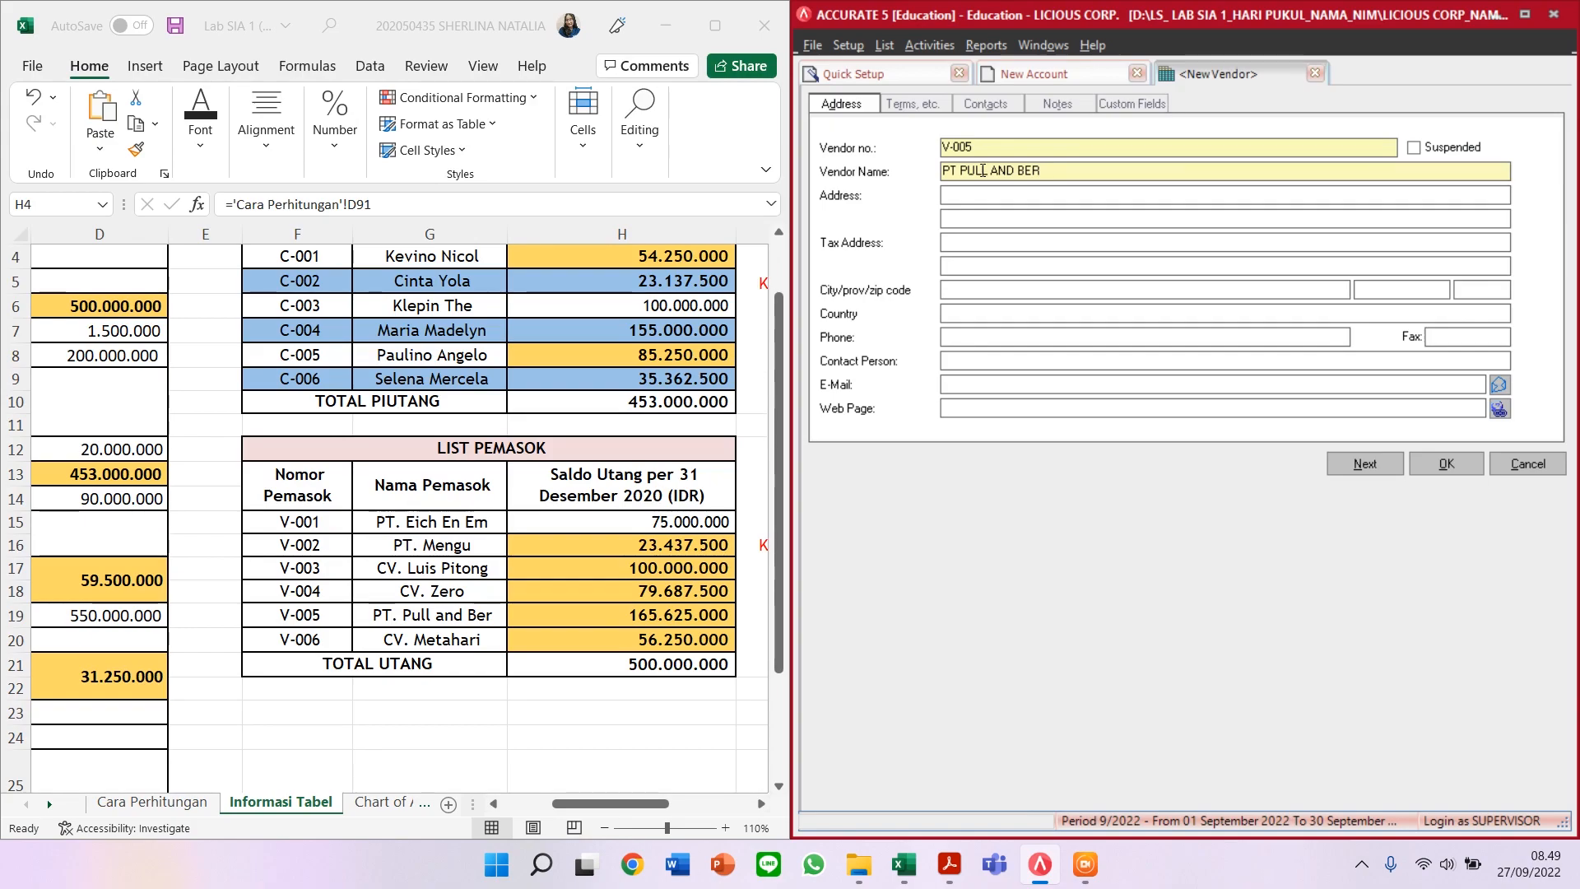
{"action": "left_click", "coordinate": [926, 108]}
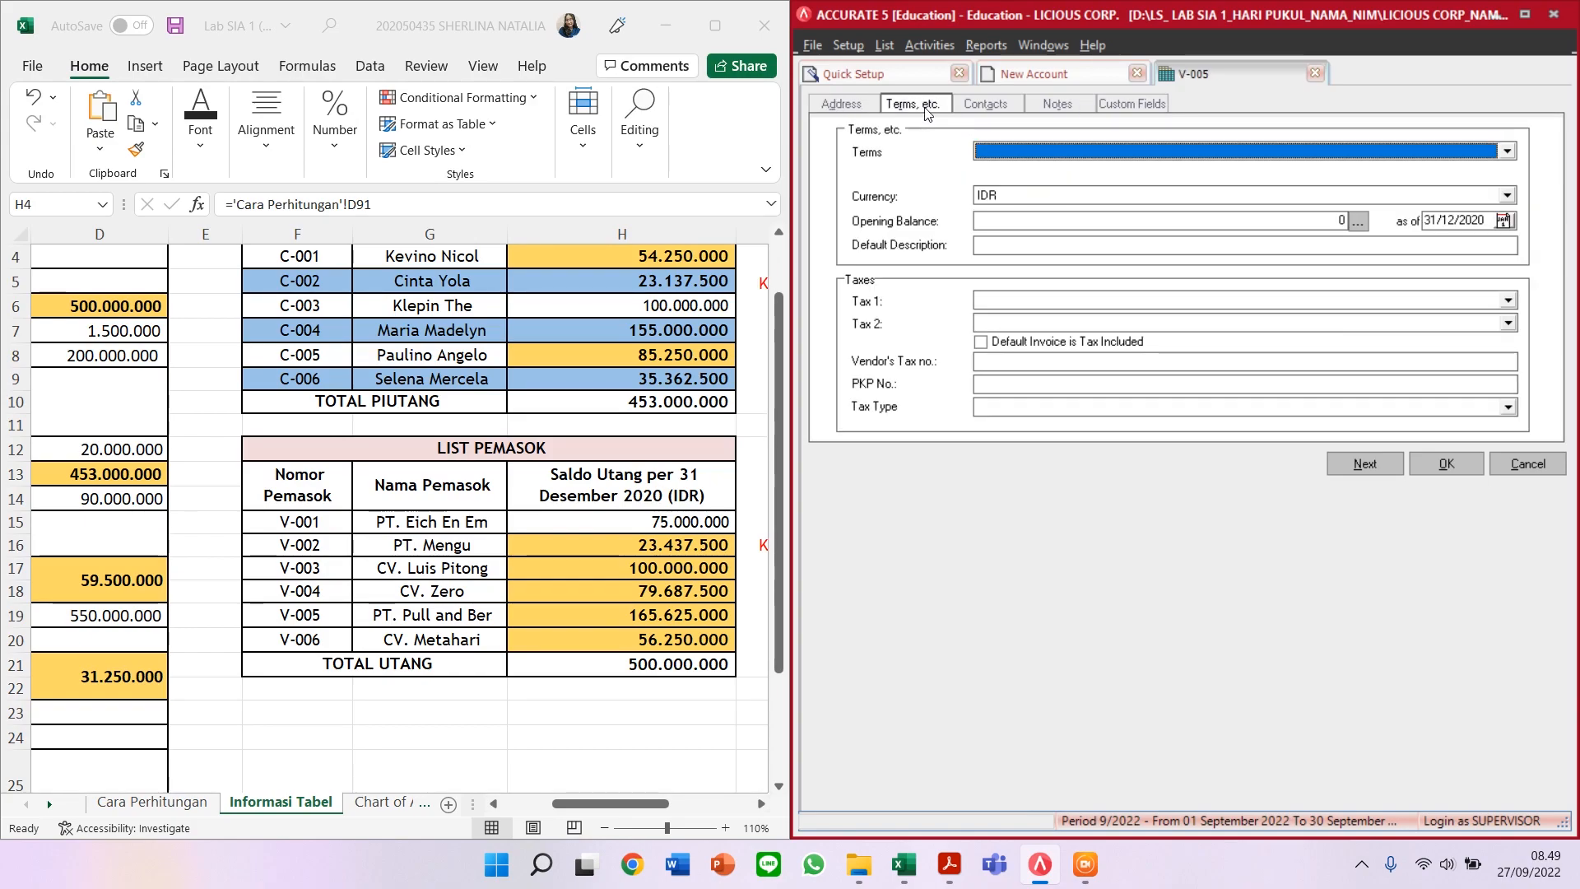
{"action": "left_click", "coordinate": [1014, 154]}
{"action": "left_click", "coordinate": [991, 184]}
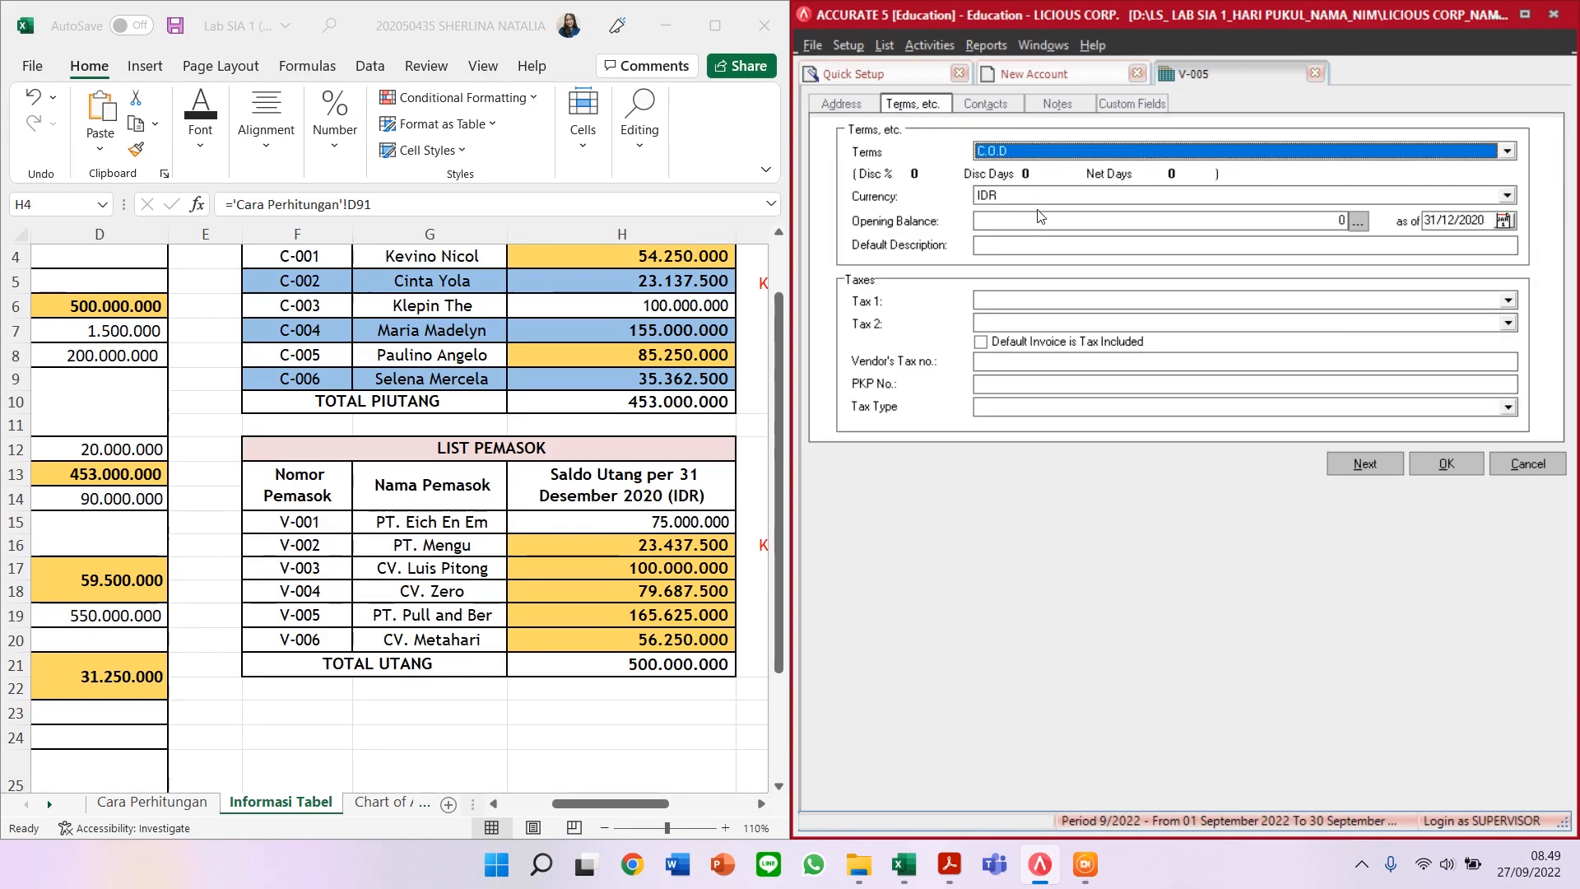
{"action": "left_click", "coordinate": [1107, 219]}
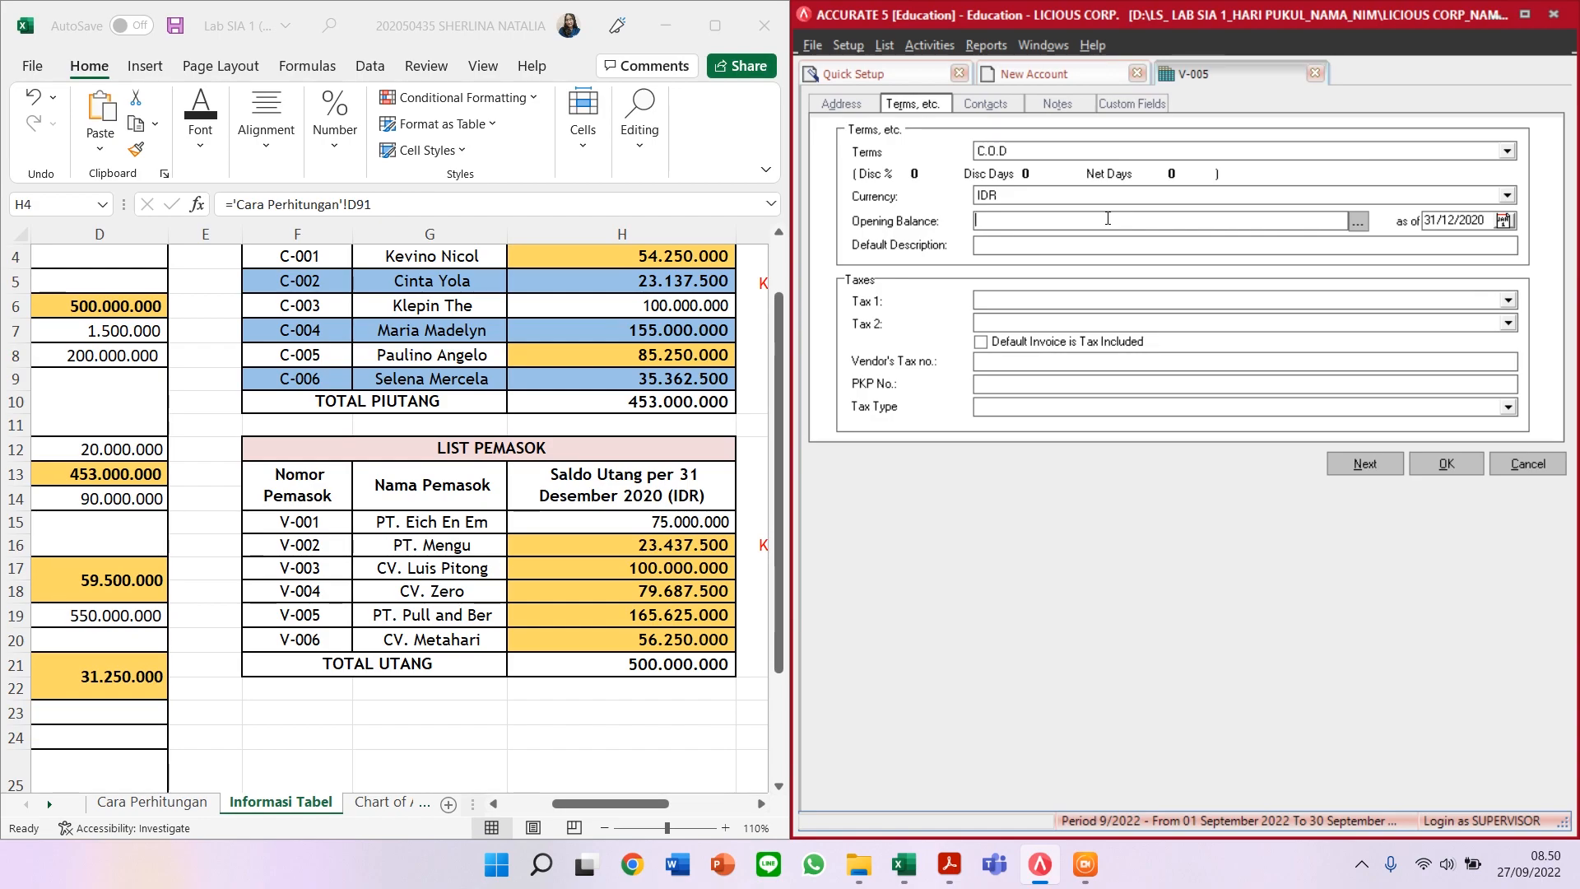
{"action": "type", "text": "165.625."}
{"action": "type", "text": "000"}
{"action": "key", "text": "Tab"}
{"action": "left_click", "coordinate": [1302, 338]}
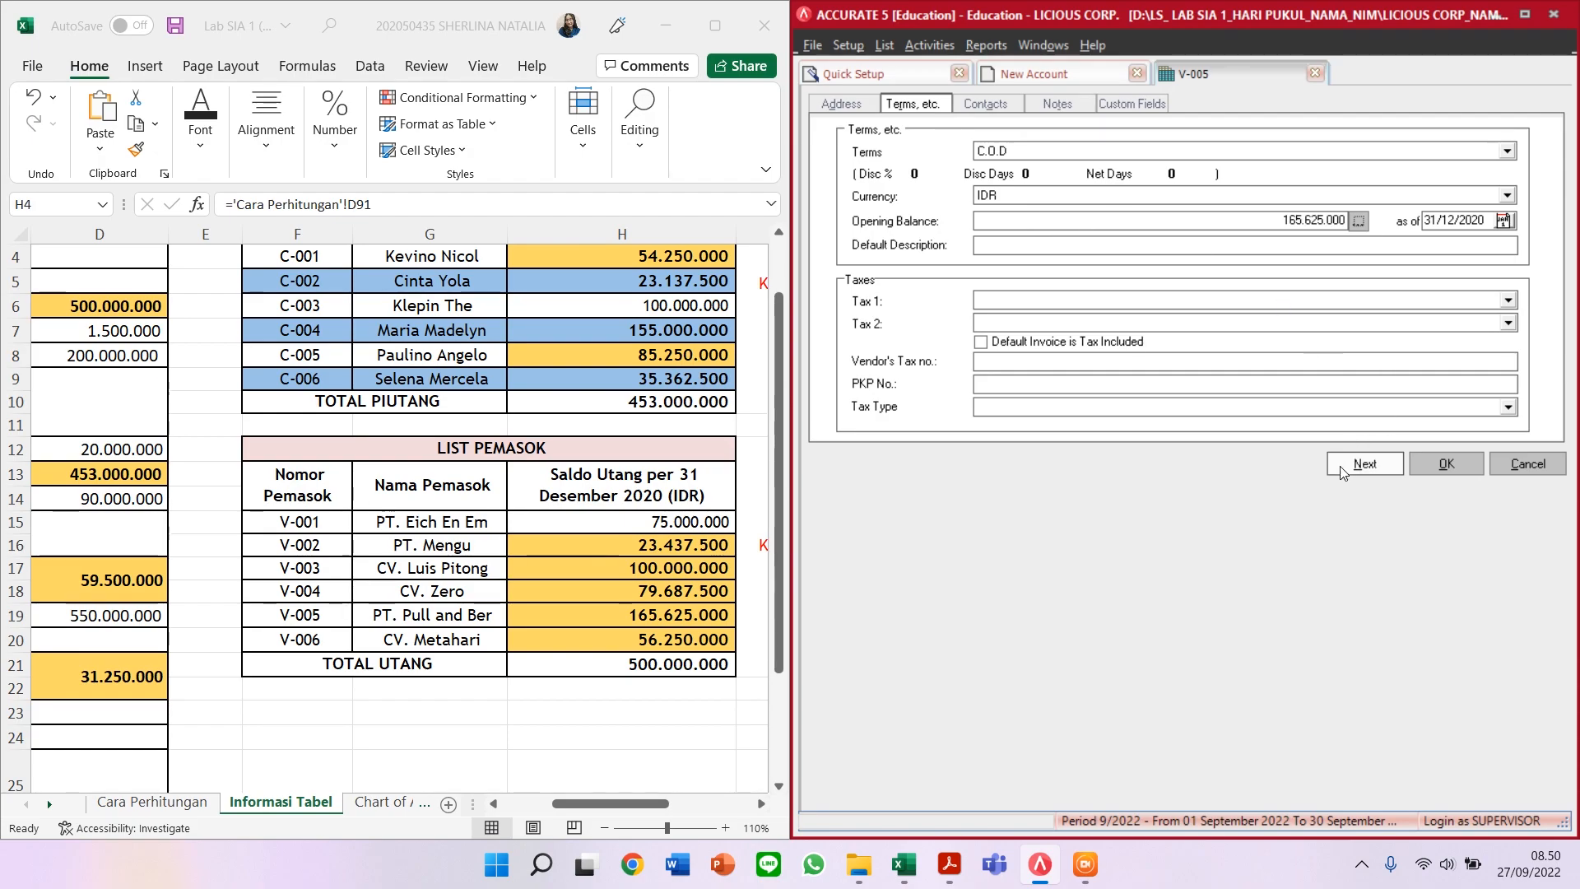
{"action": "left_click", "coordinate": [1337, 465]}
Step: Fill vendor V-006 as CV METAHARI with C.O.D terms and a 56.250.000 opening balance
{"action": "left_click", "coordinate": [1002, 173]}
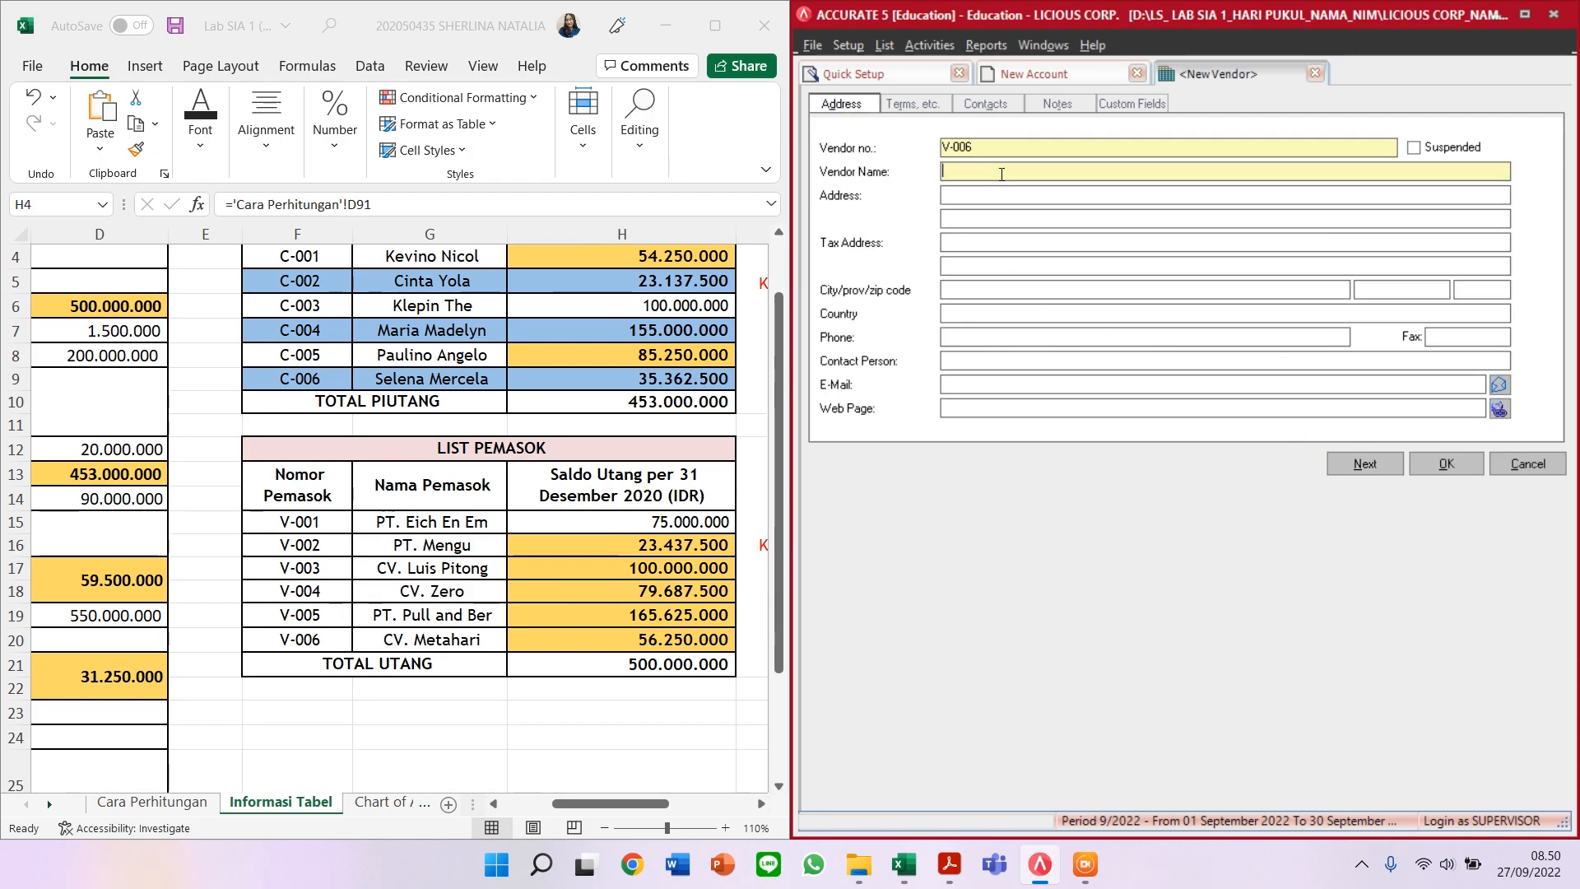
{"action": "type", "text": "CV METAHARI"}
{"action": "left_click", "coordinate": [915, 104]}
{"action": "left_click", "coordinate": [1014, 151]}
{"action": "left_click", "coordinate": [1017, 183]}
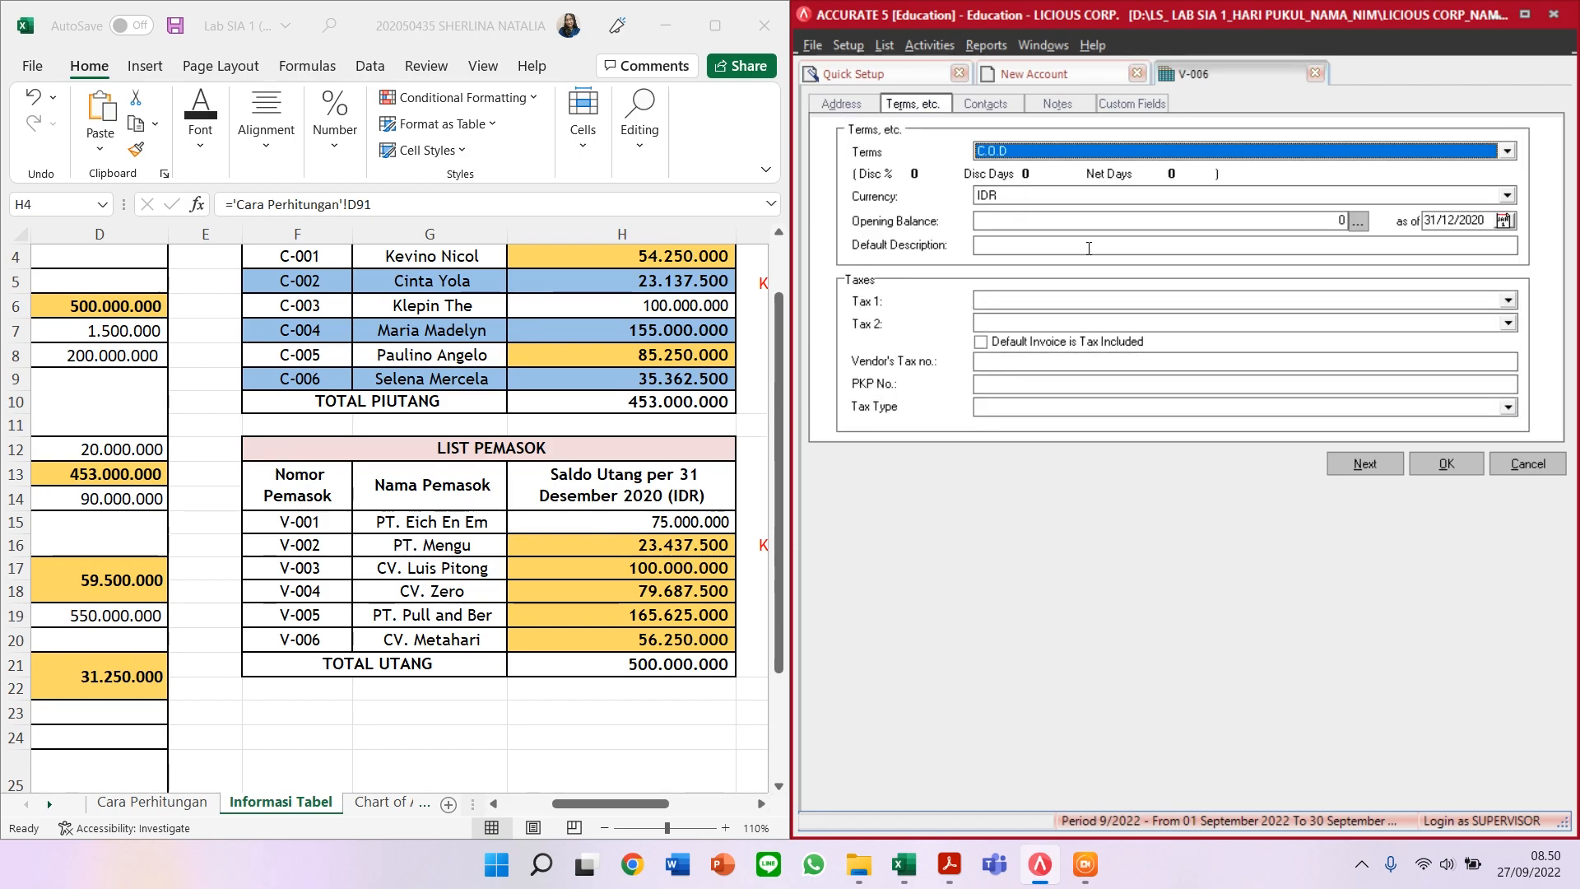
{"action": "left_click", "coordinate": [1032, 227]}
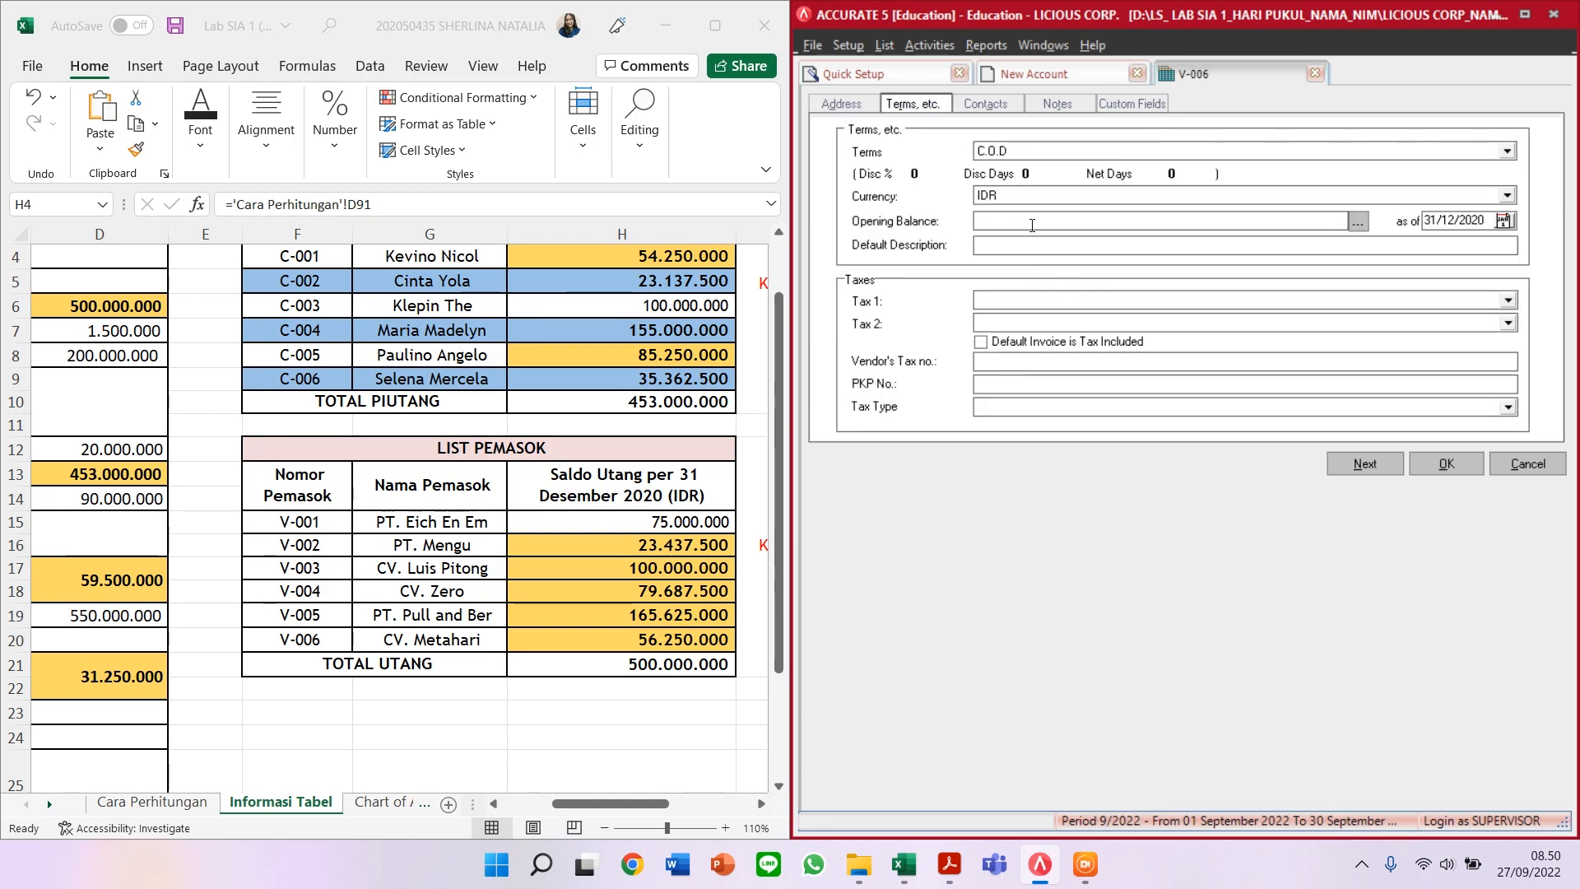
{"action": "type", "text": "56250000"}
{"action": "key", "text": "Tab"}
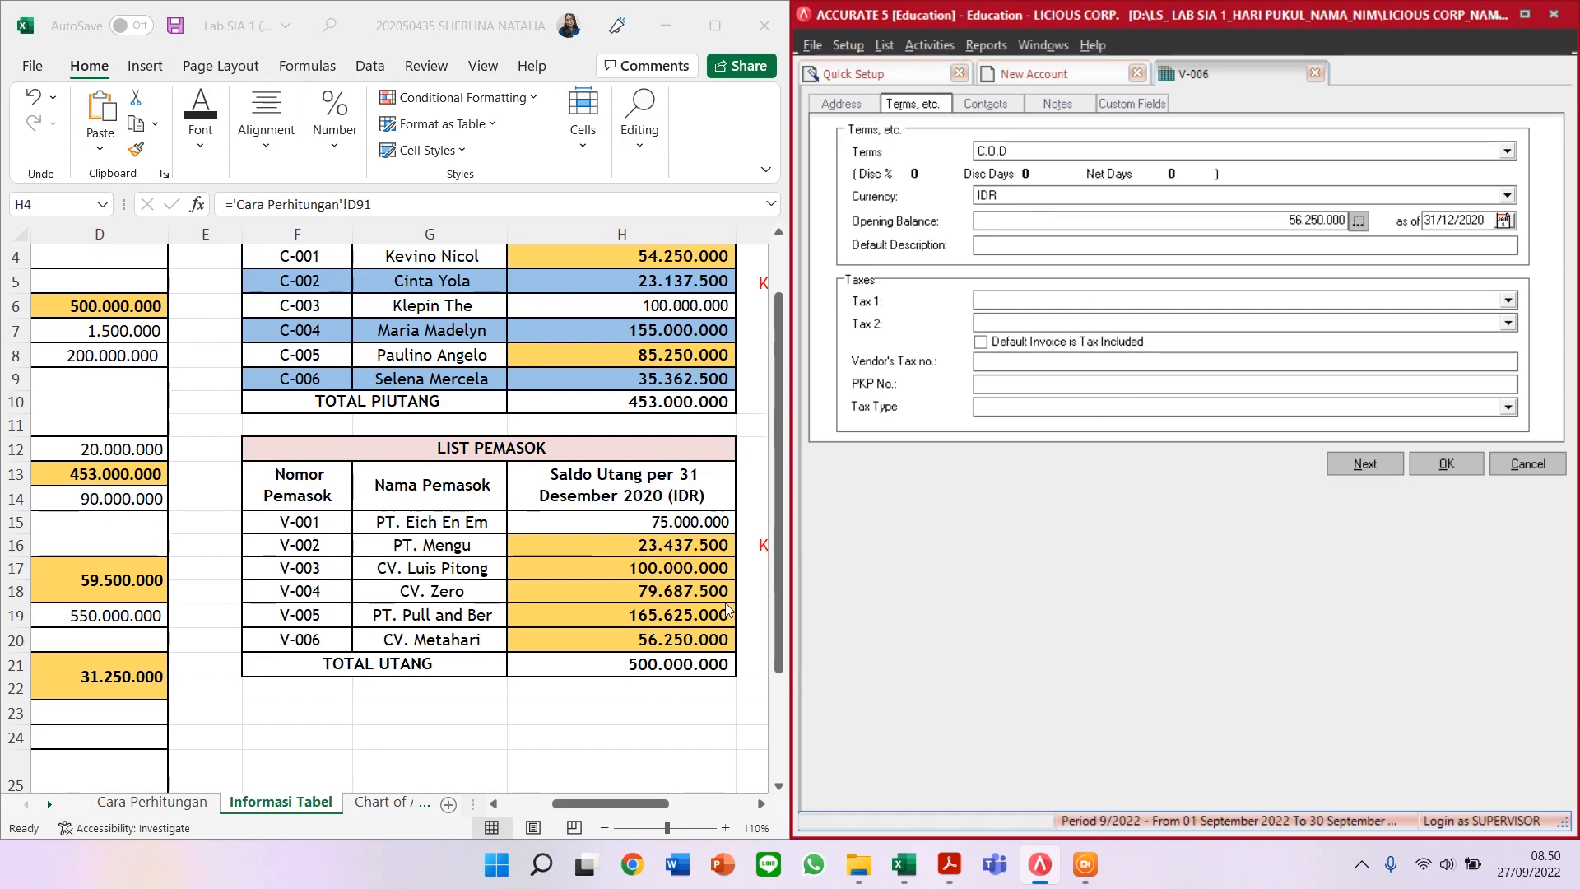
{"action": "left_click", "coordinate": [1467, 473]}
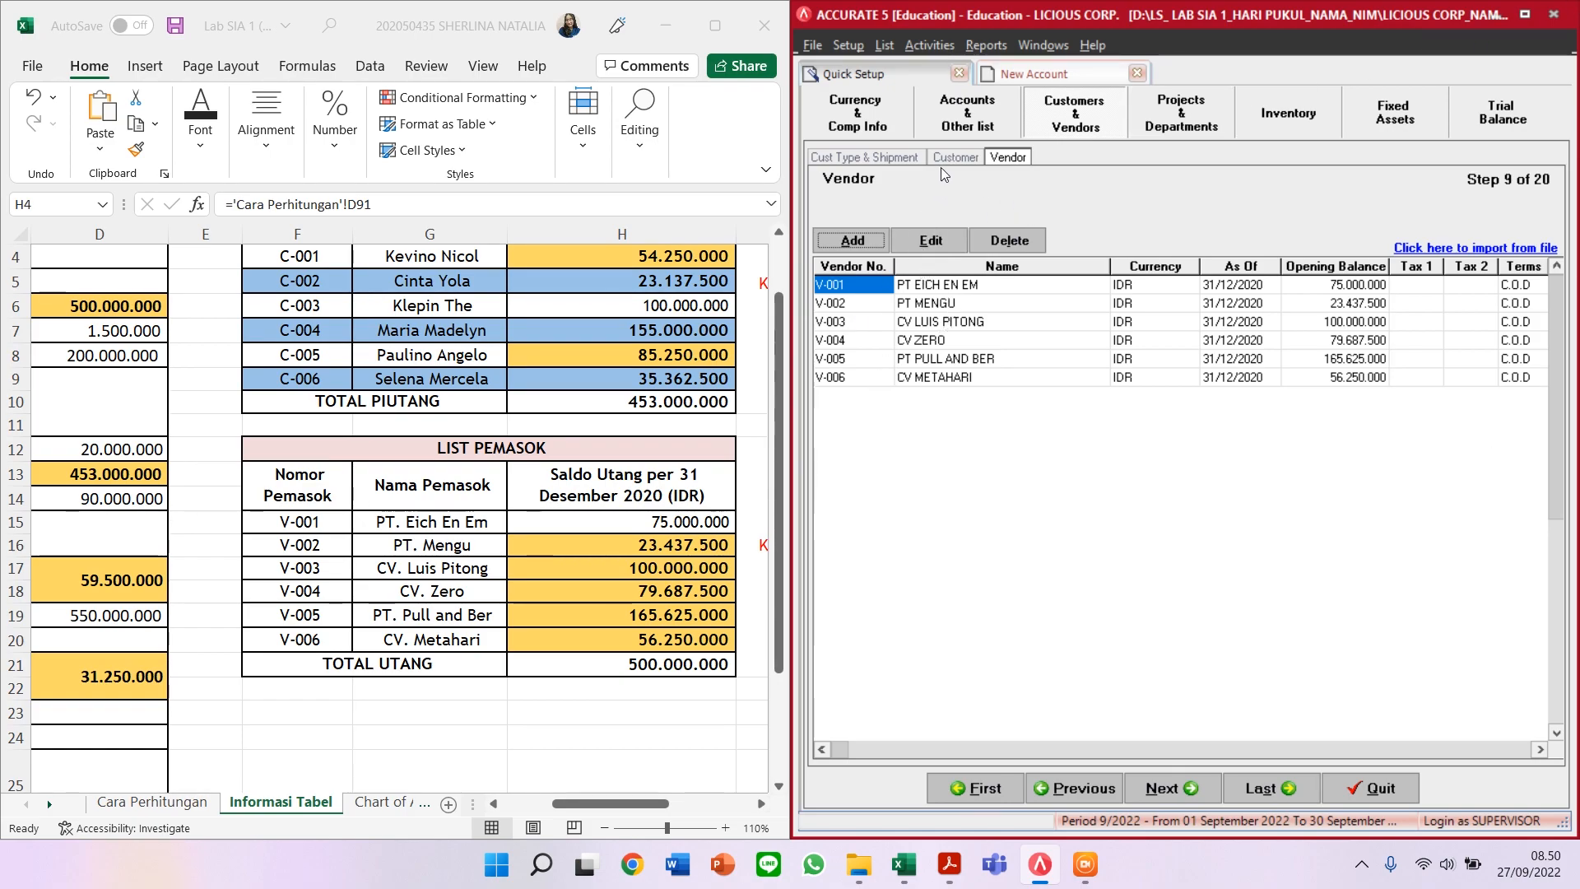
{"action": "scroll", "coordinate": [621, 337], "scroll_direction": "up", "scroll_amount": 1}
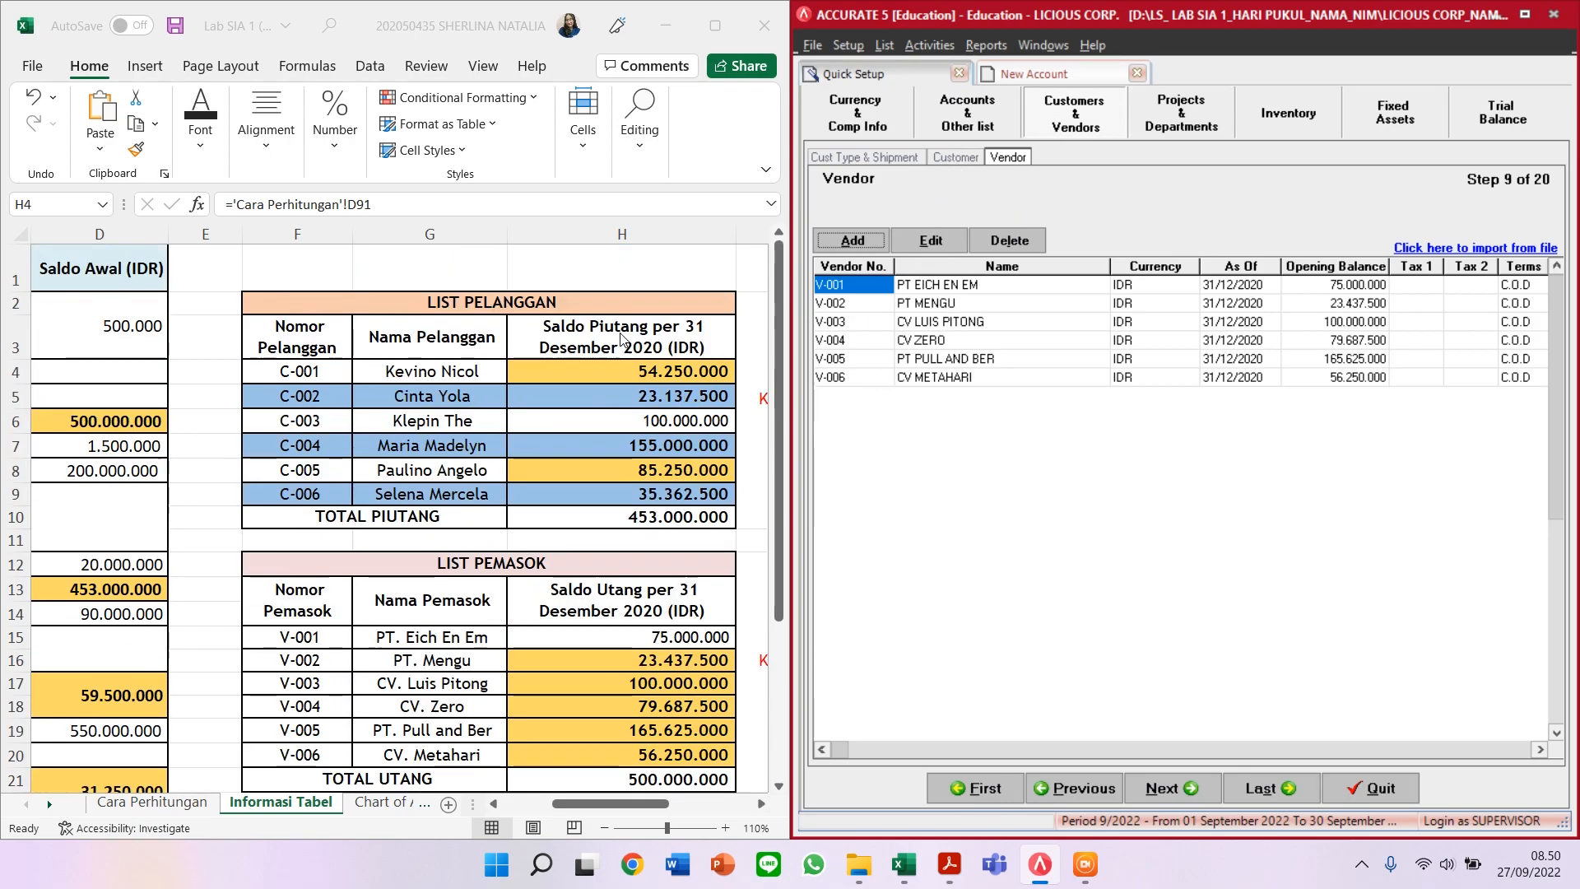
{"action": "left_click", "coordinate": [954, 156]}
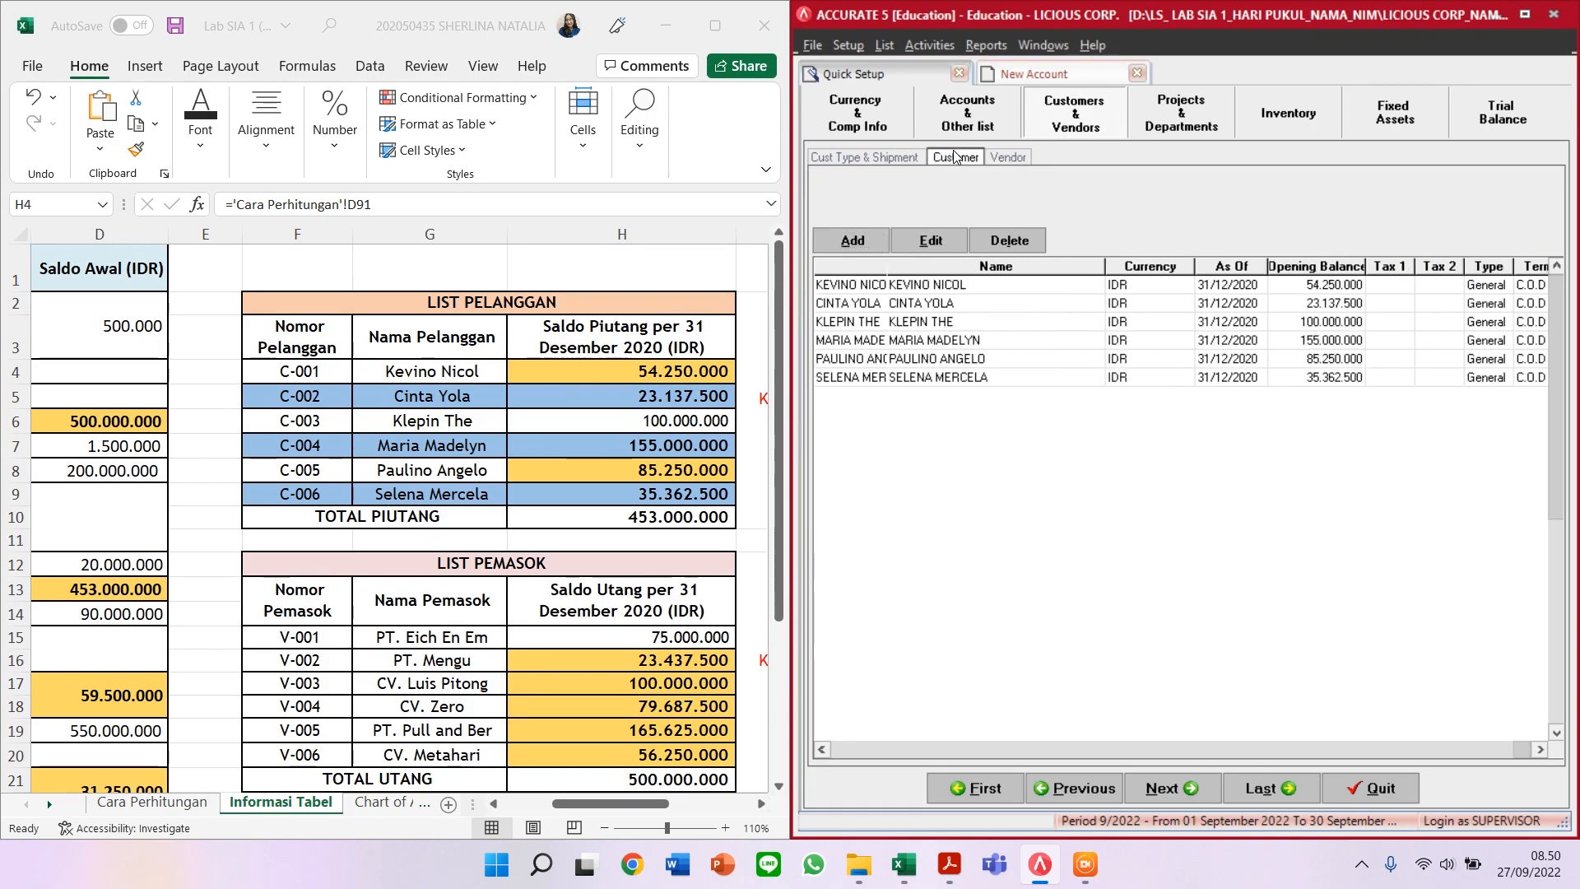
{"action": "left_click", "coordinate": [1001, 157]}
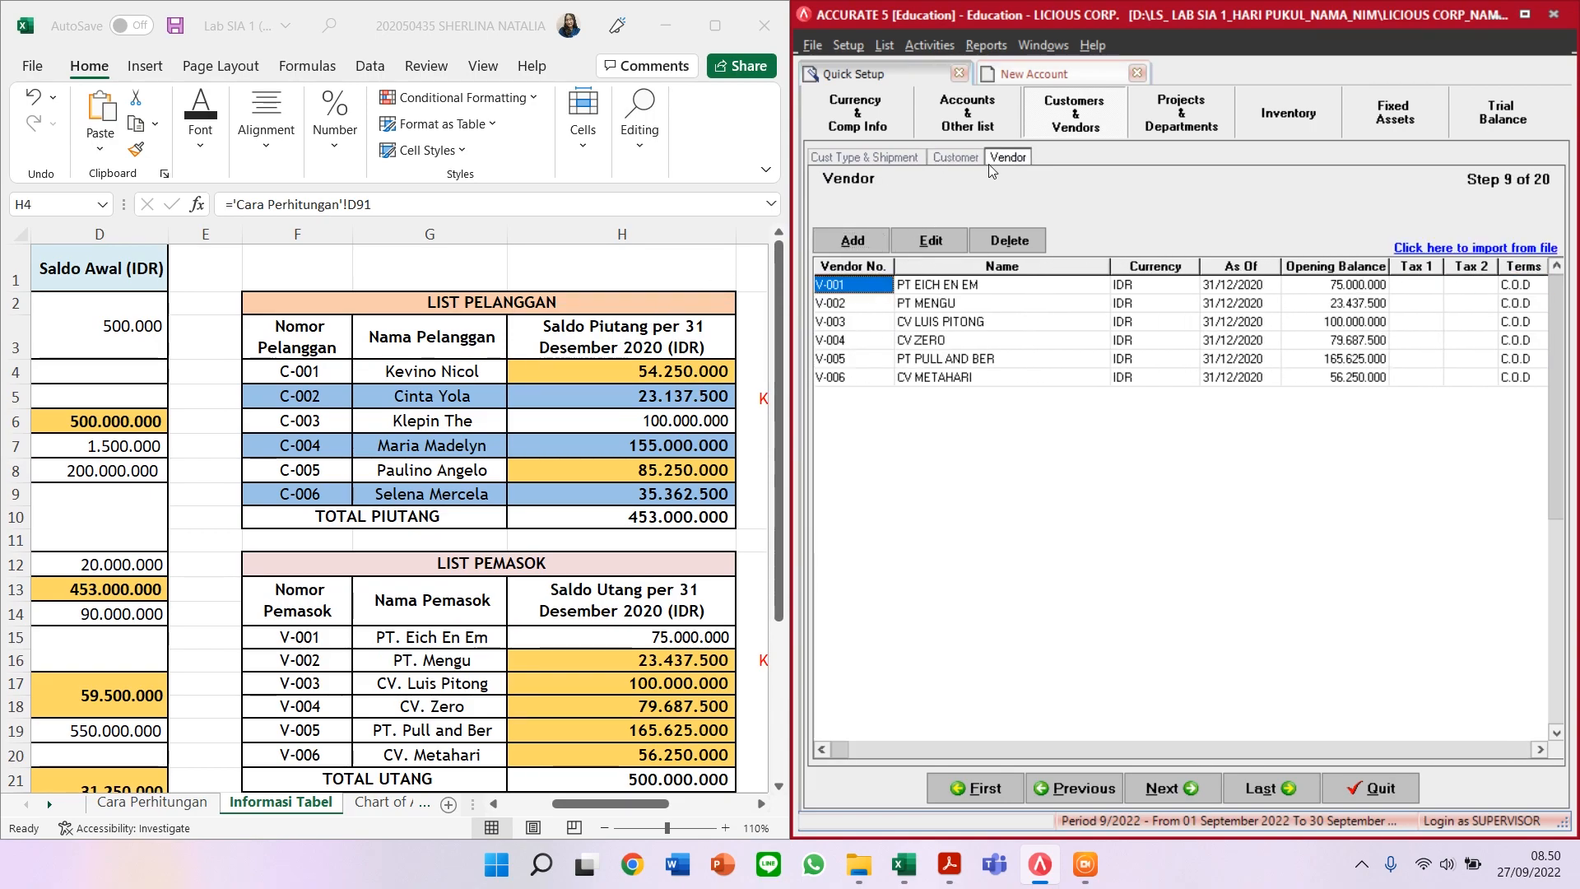
{"action": "left_click", "coordinate": [950, 158]}
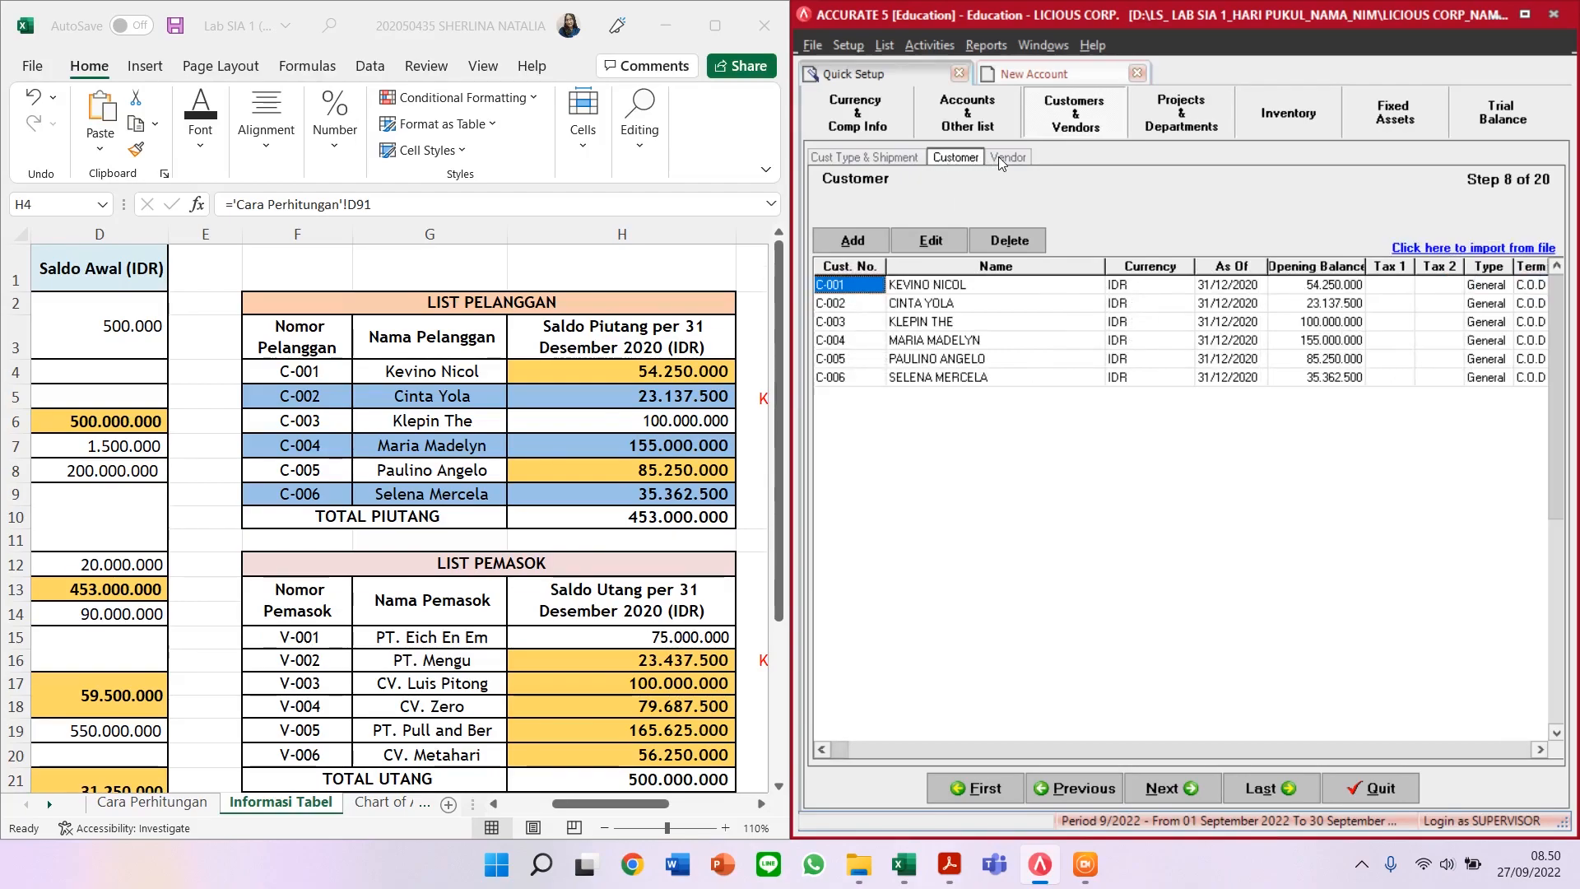
{"action": "left_click", "coordinate": [1006, 156]}
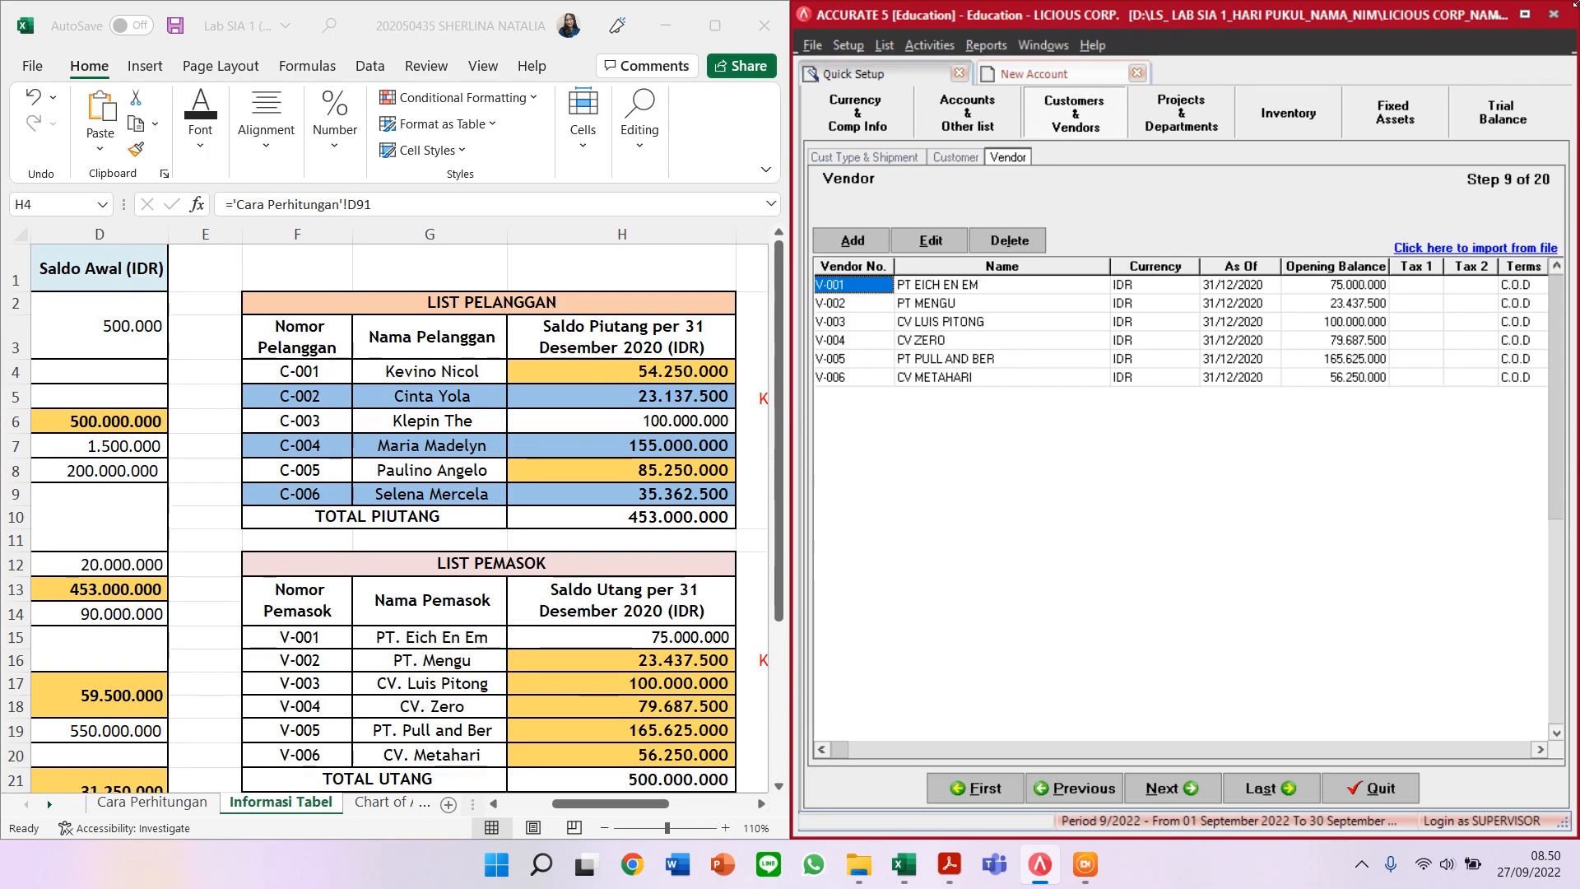
Step: Jump to the Congratulations page and finish the Quick Setup wizard
{"action": "left_click", "coordinate": [1258, 790]}
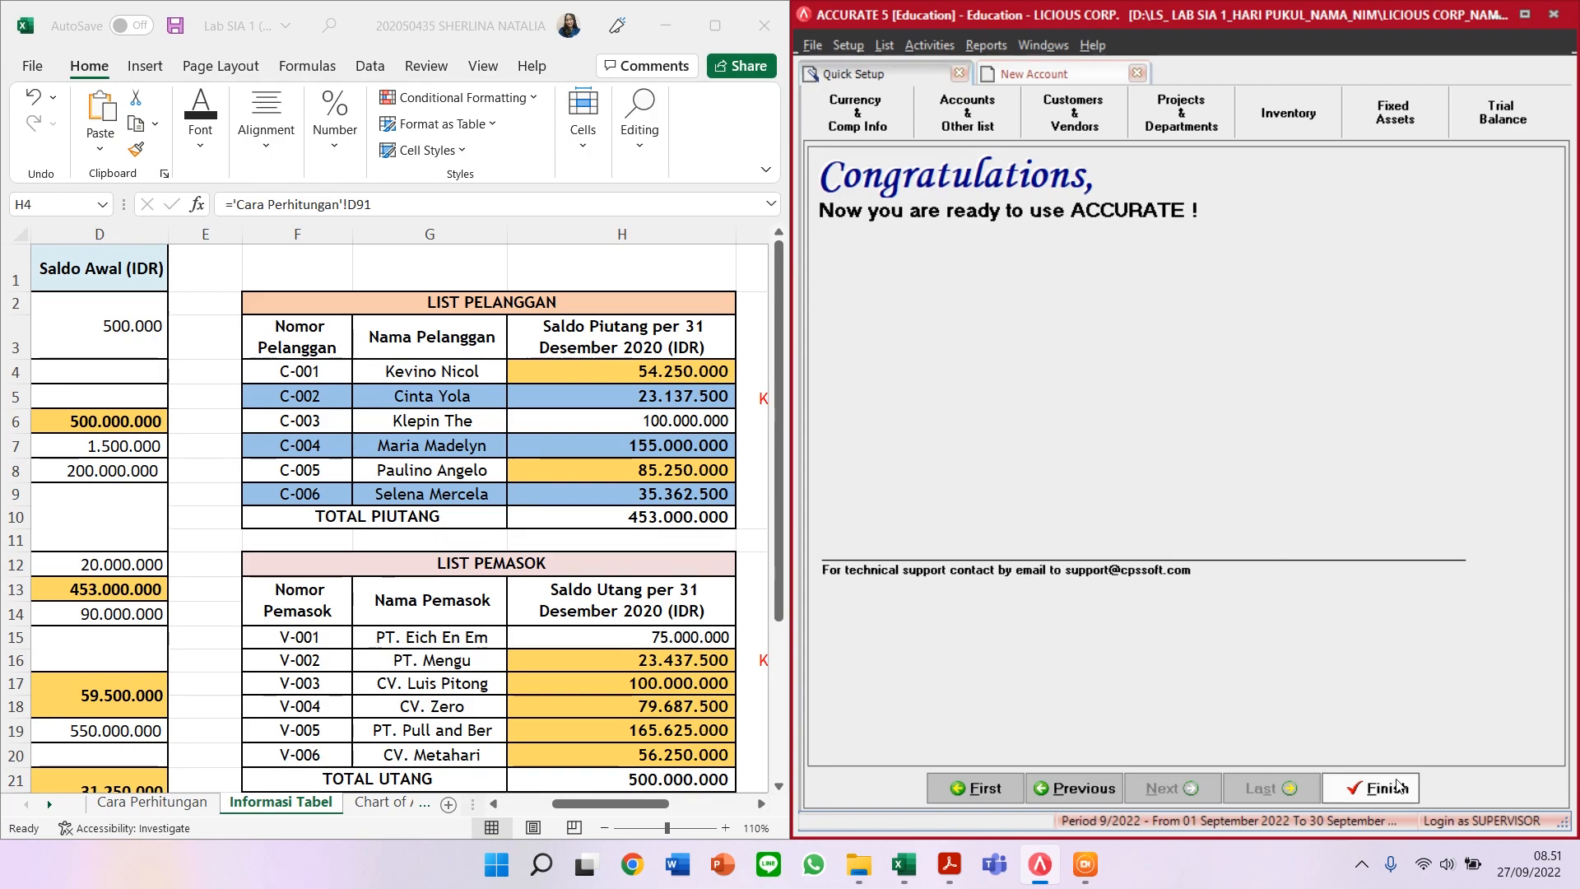
{"action": "left_click", "coordinate": [1397, 782]}
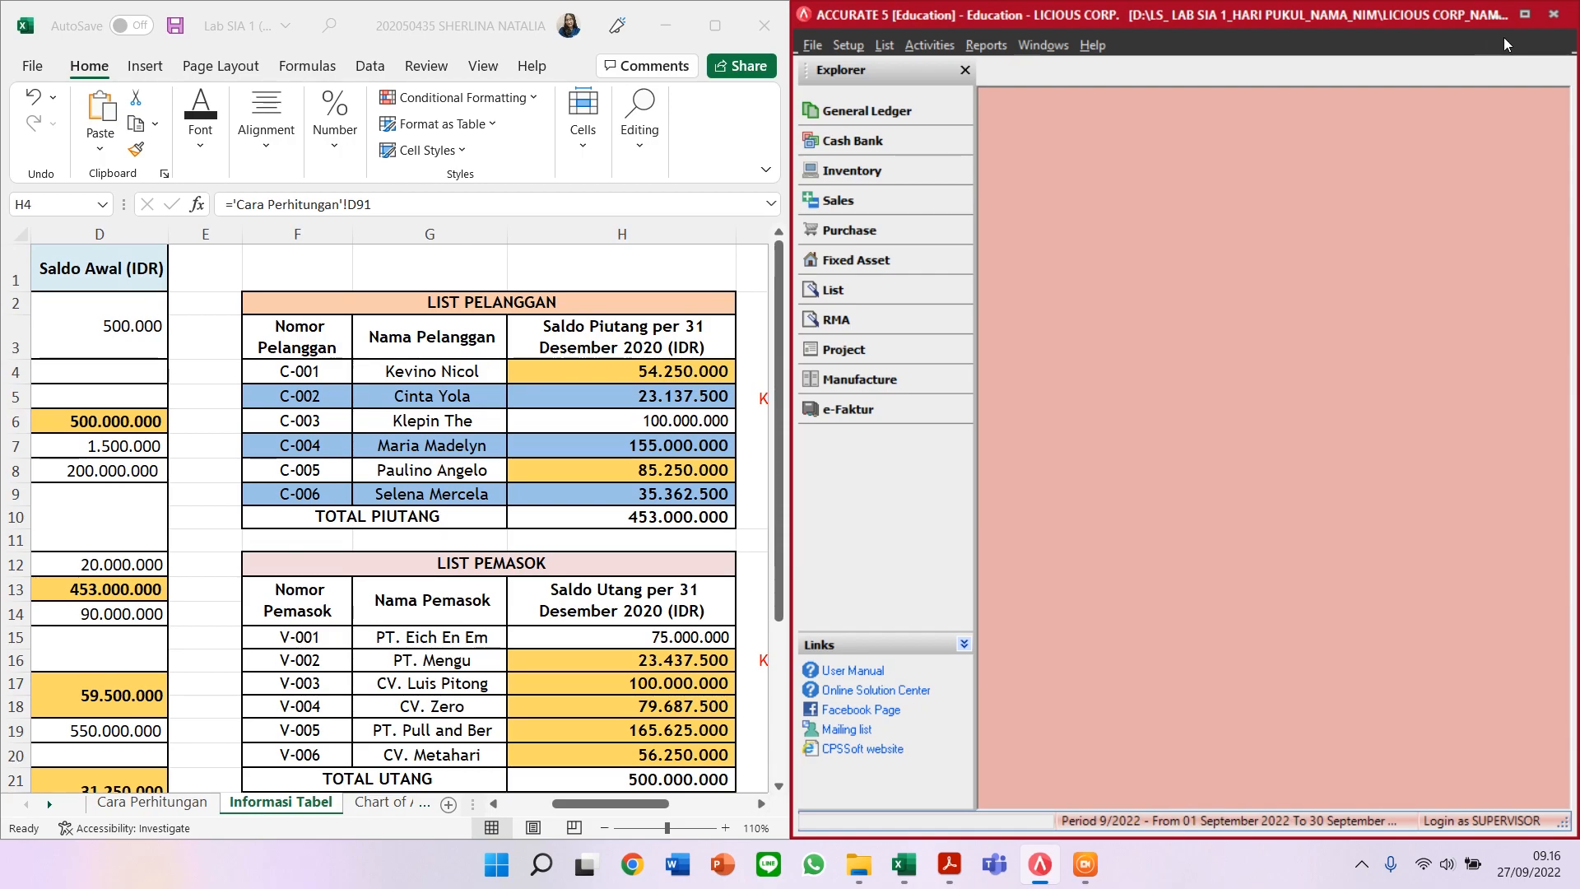
Step: Maximize Accurate, show List > Chart of Accounts, and select OPENING BALANCE EQUITY at (701.580.000)
{"action": "left_click", "coordinate": [1524, 15]}
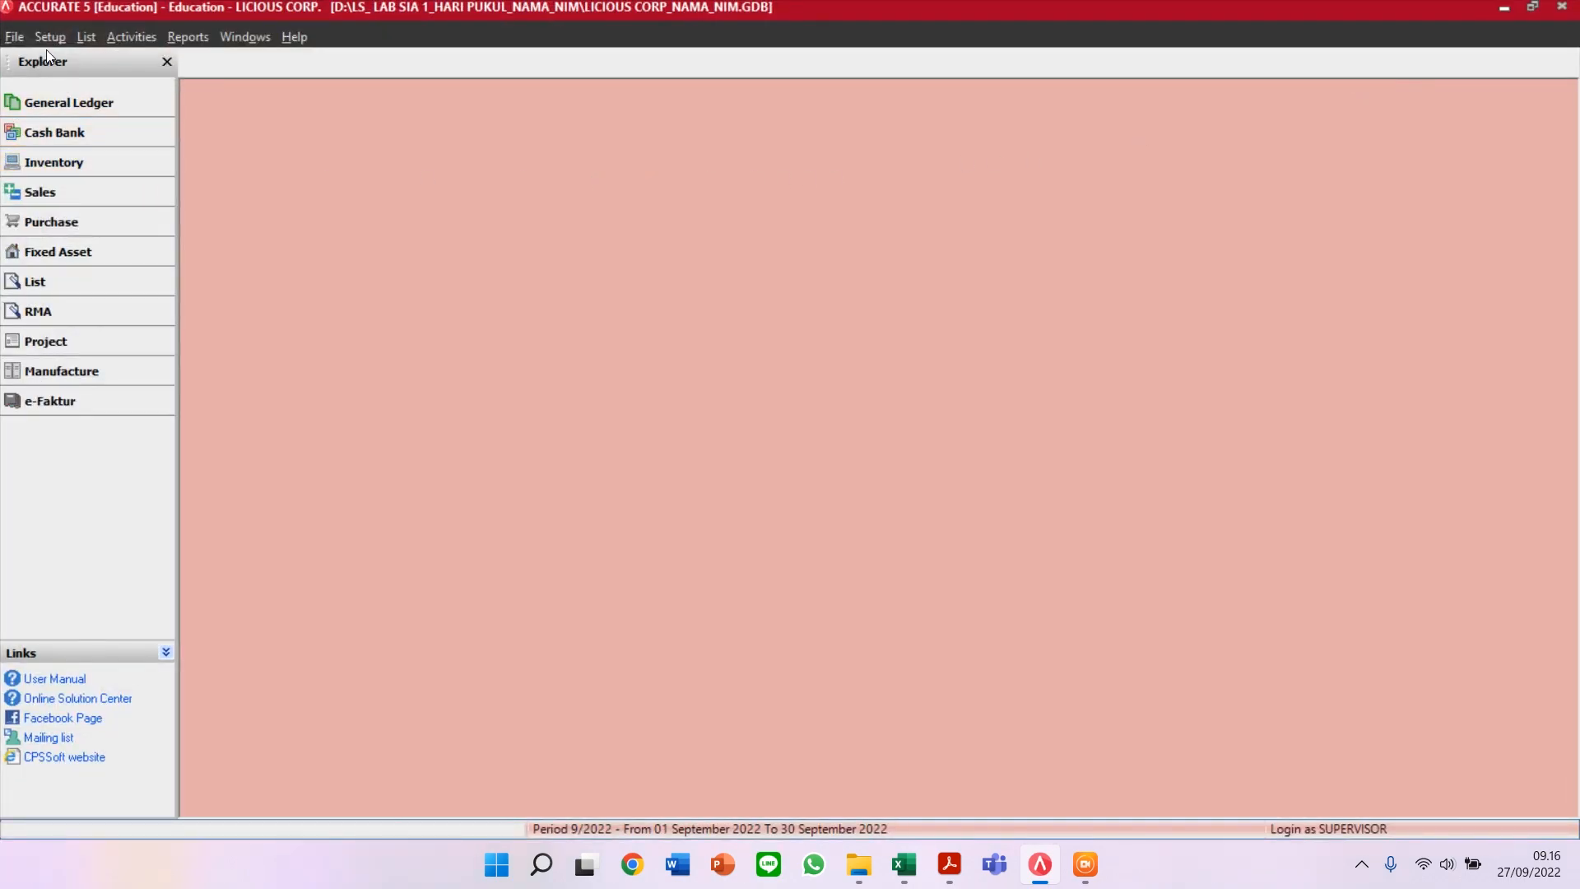
{"action": "left_click", "coordinate": [87, 38]}
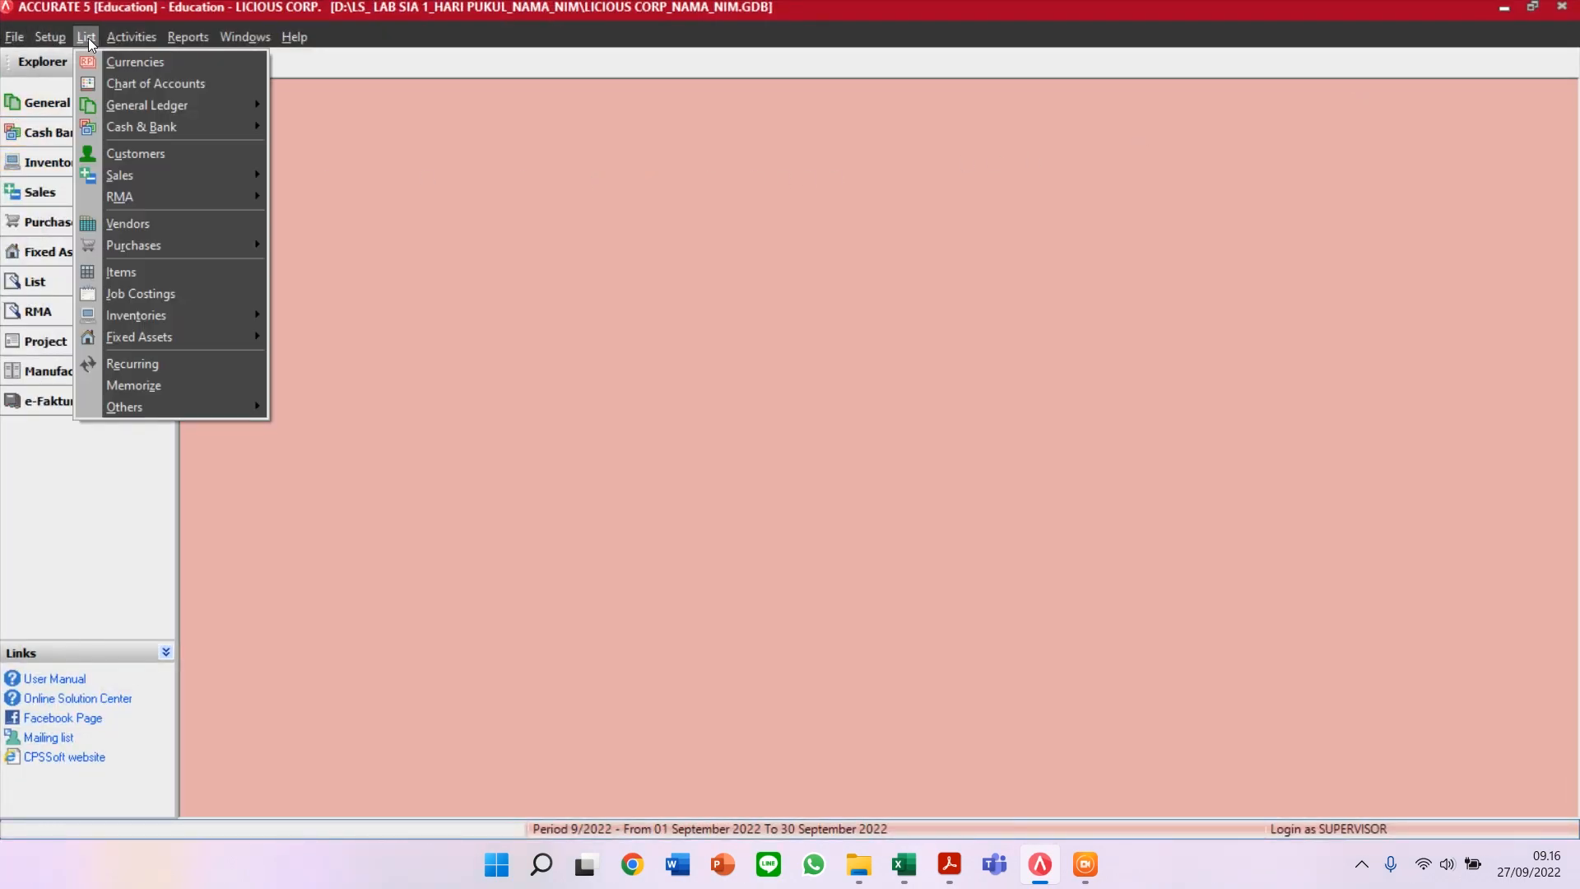
{"action": "left_click", "coordinate": [198, 82]}
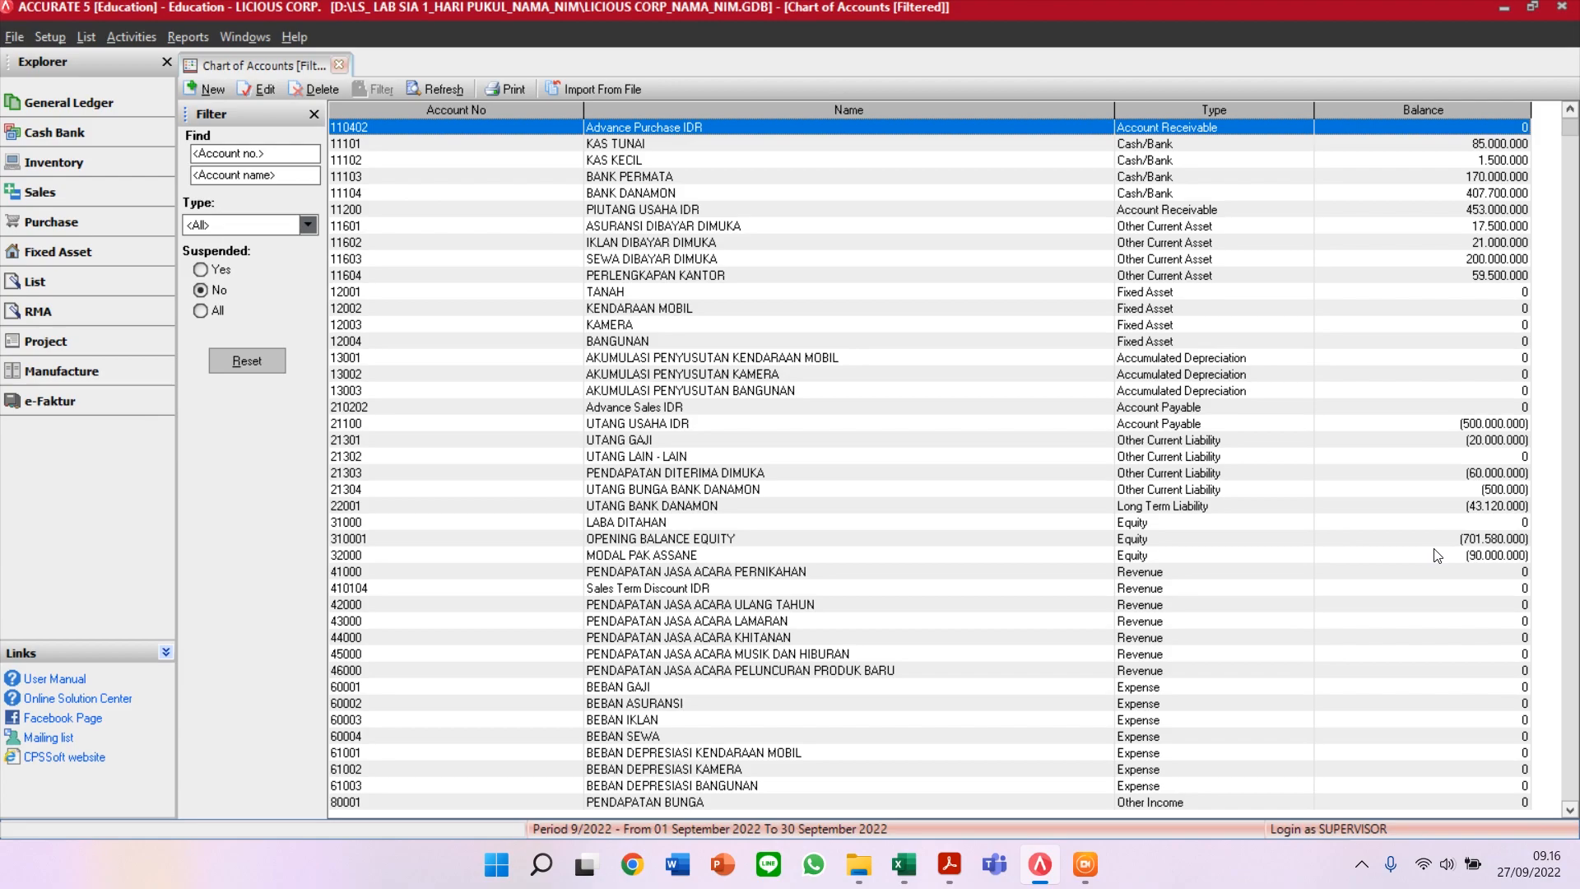
{"action": "left_click", "coordinate": [1463, 539]}
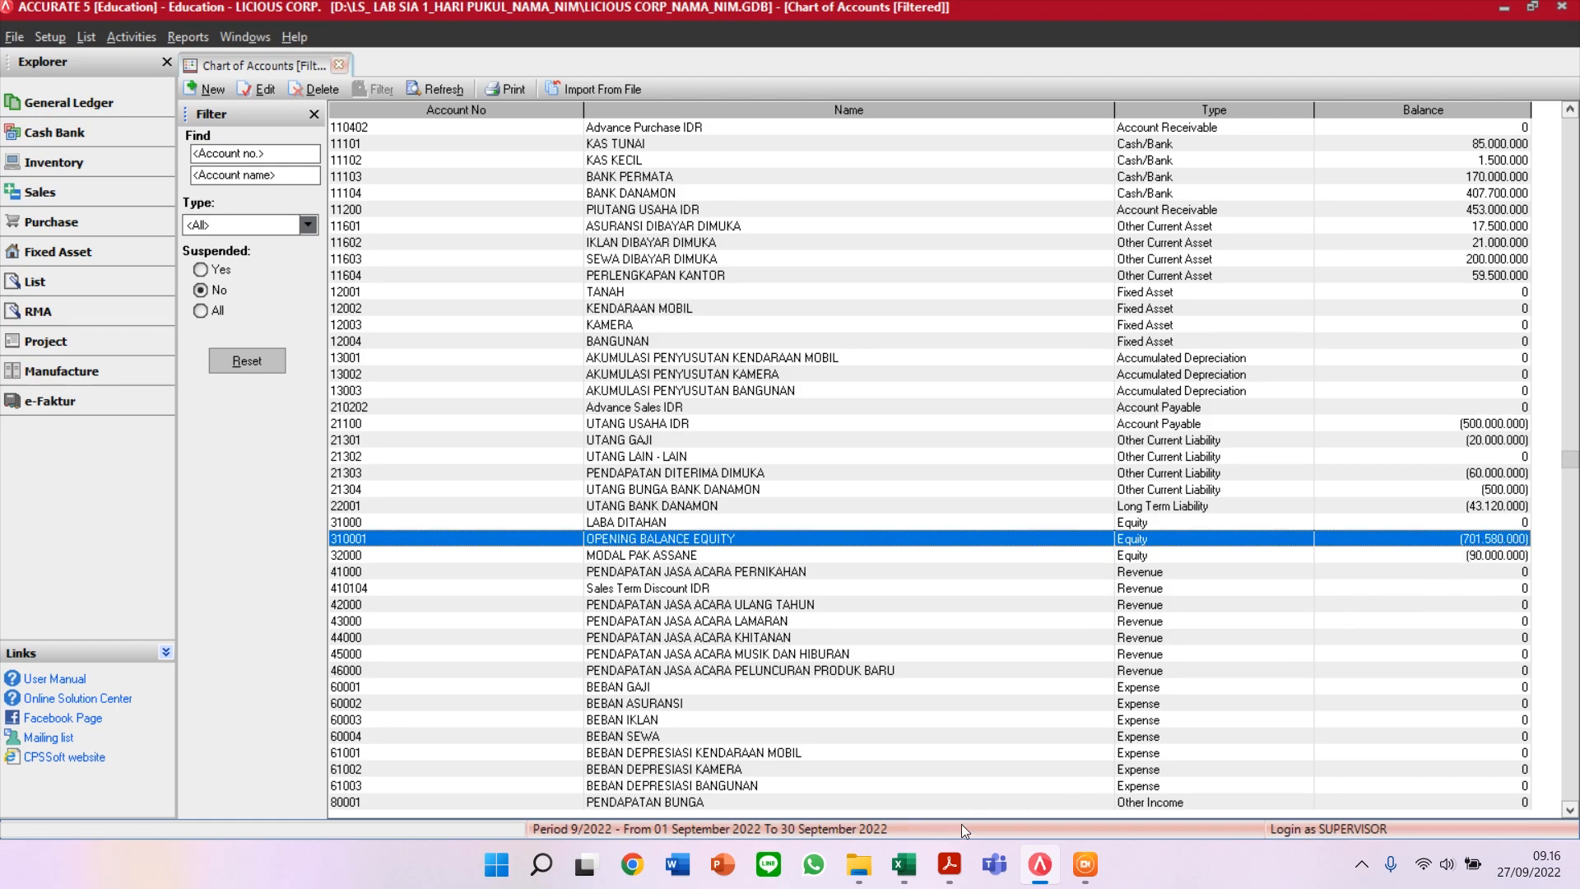
{"action": "left_click", "coordinate": [905, 864]}
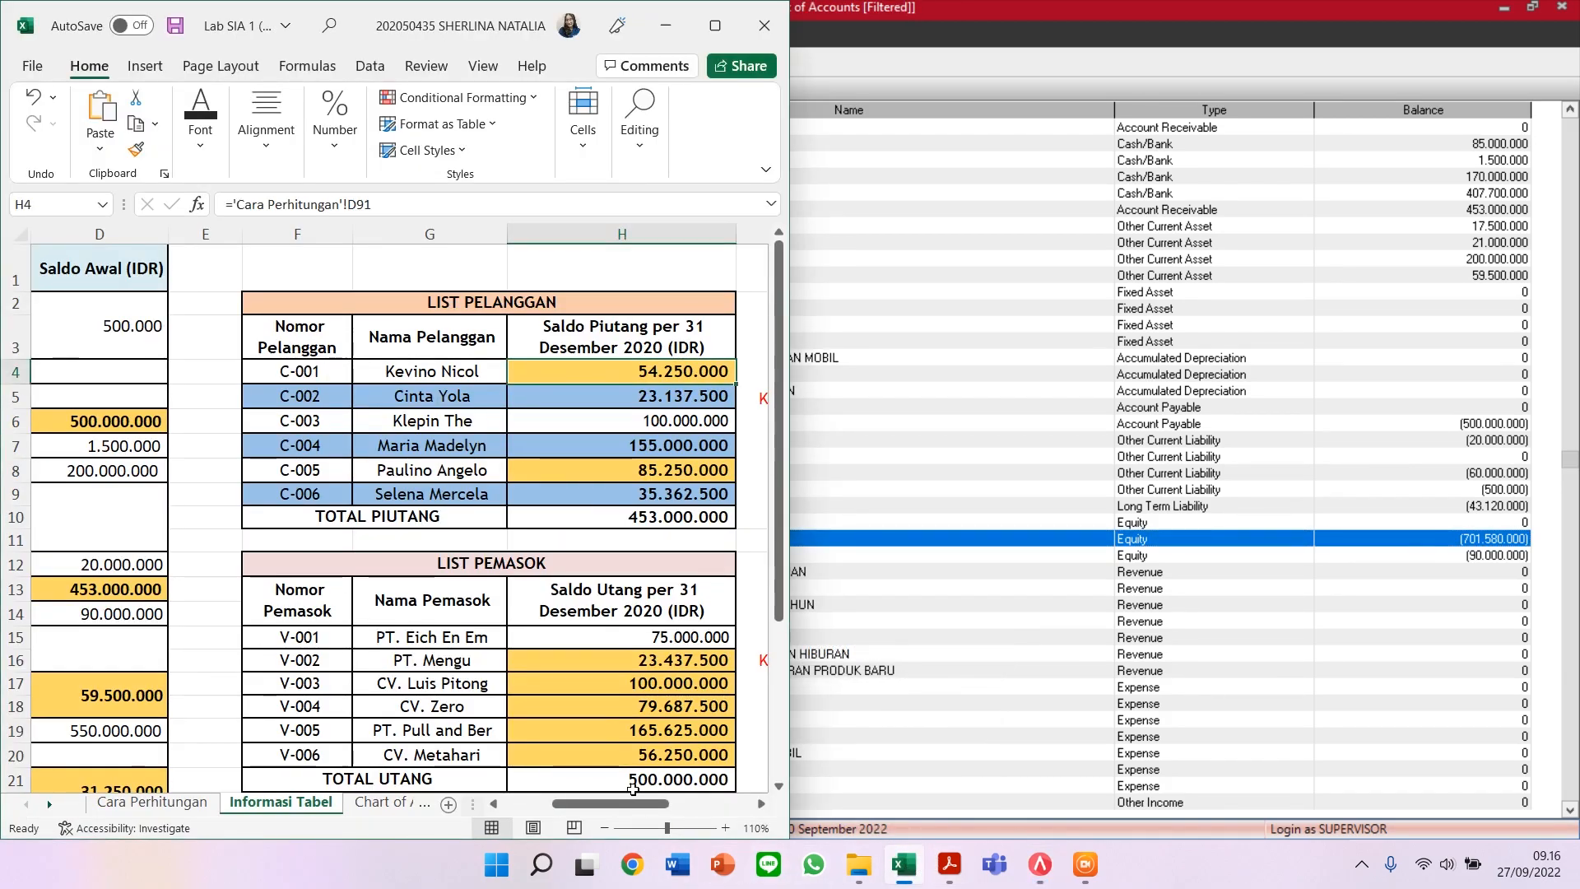
{"action": "left_click_drag", "start_coordinate": [634, 804], "coordinate": [724, 809]}
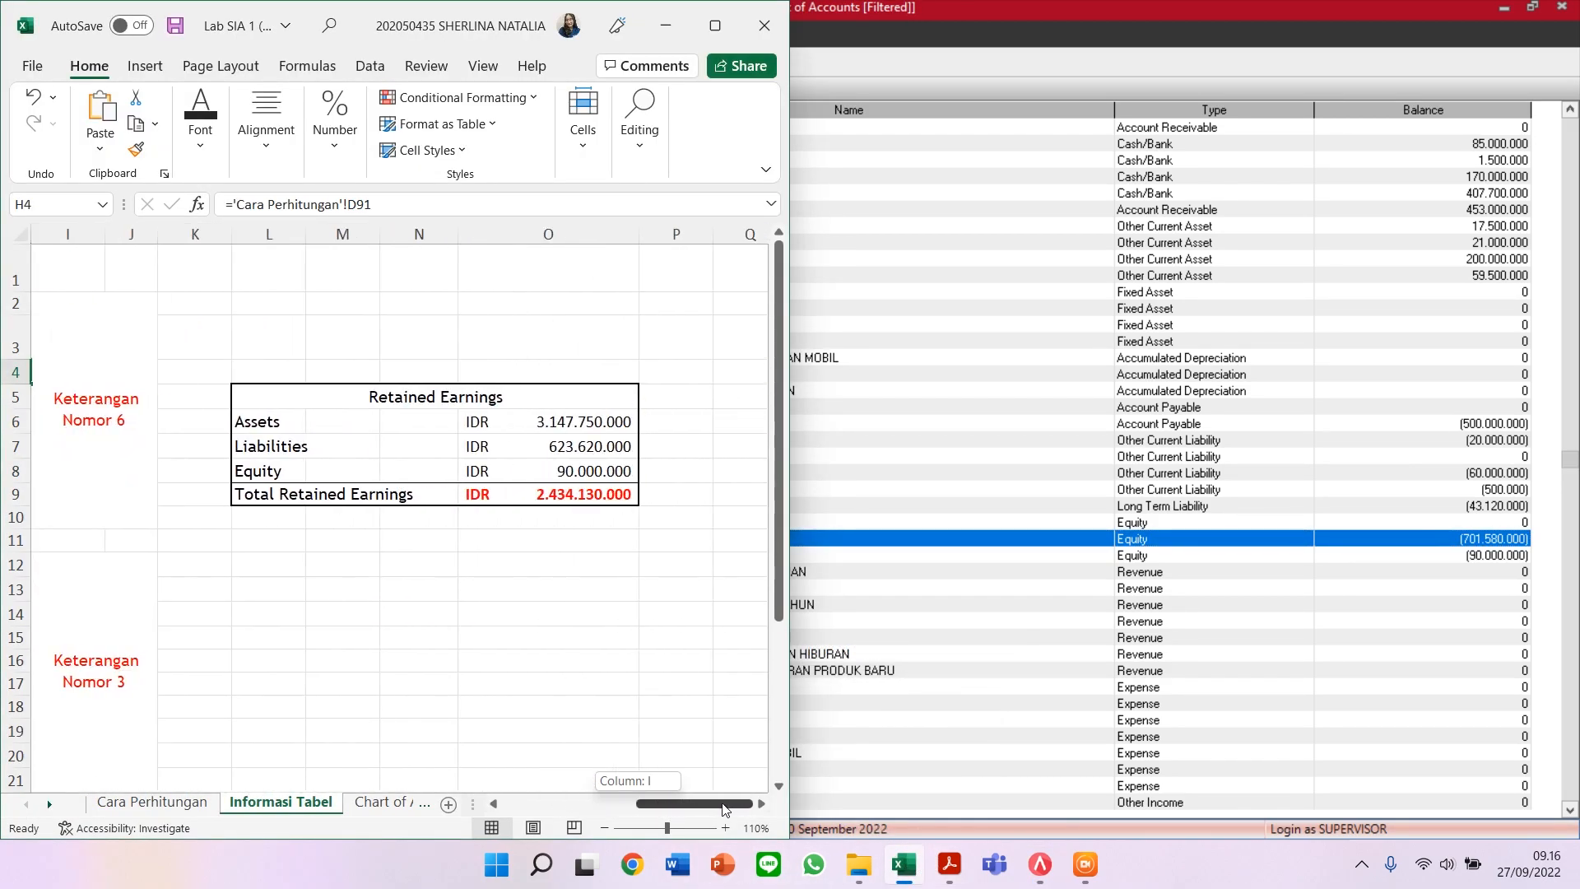
{"action": "left_click", "coordinate": [582, 497]}
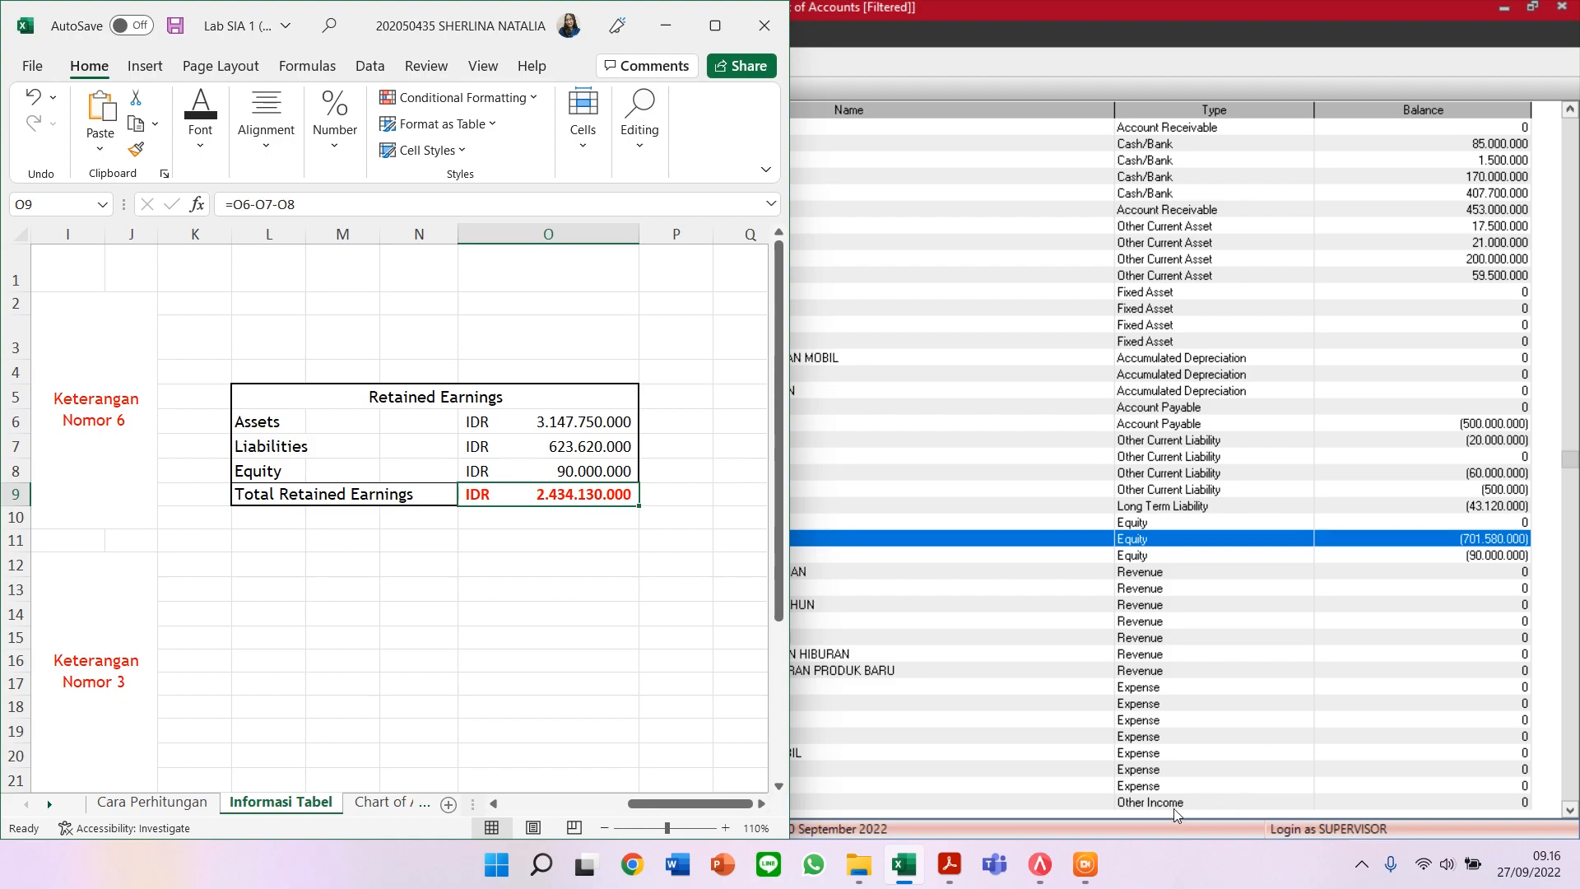
{"action": "left_click", "coordinate": [1179, 543]}
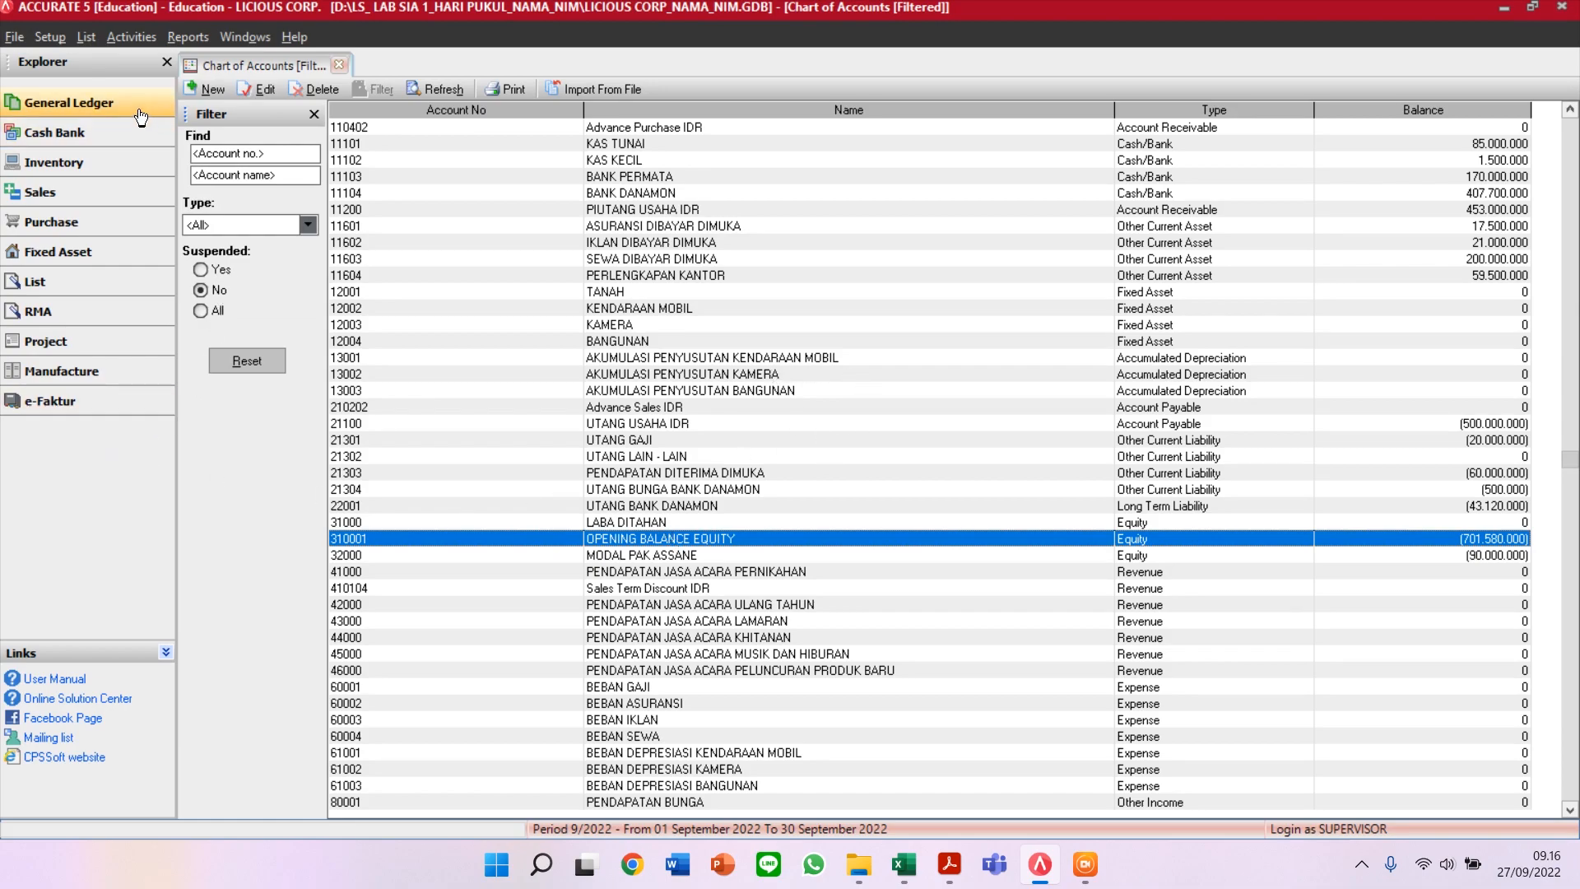
Step: Start a new journal voucher 1013 and snap Accurate to the right half beside Excel
{"action": "left_click", "coordinate": [73, 109]}
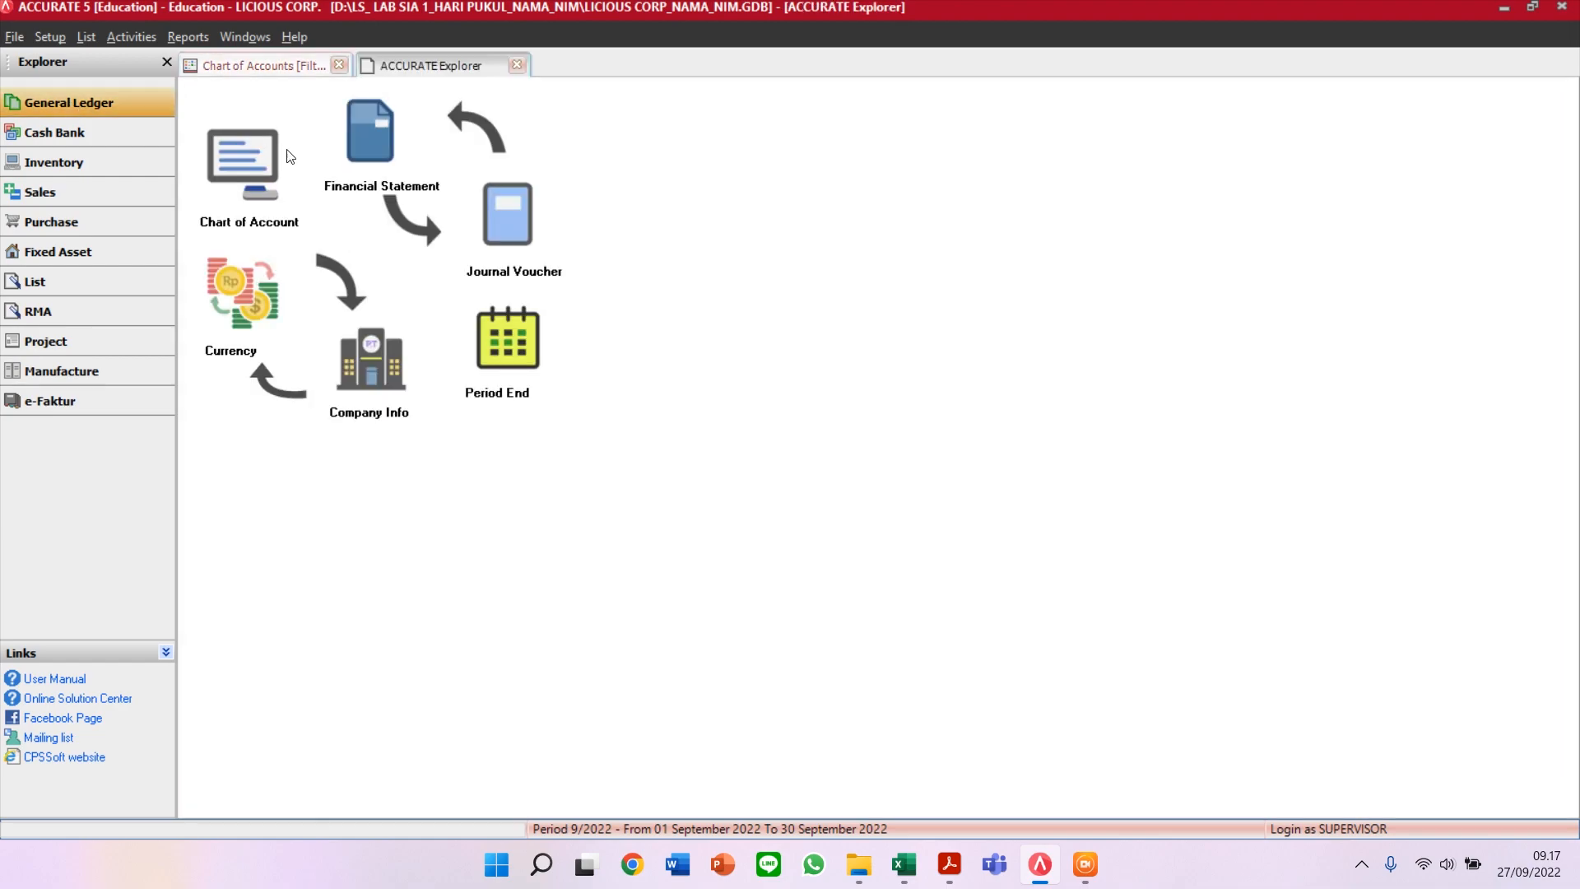
{"action": "left_click", "coordinate": [510, 233]}
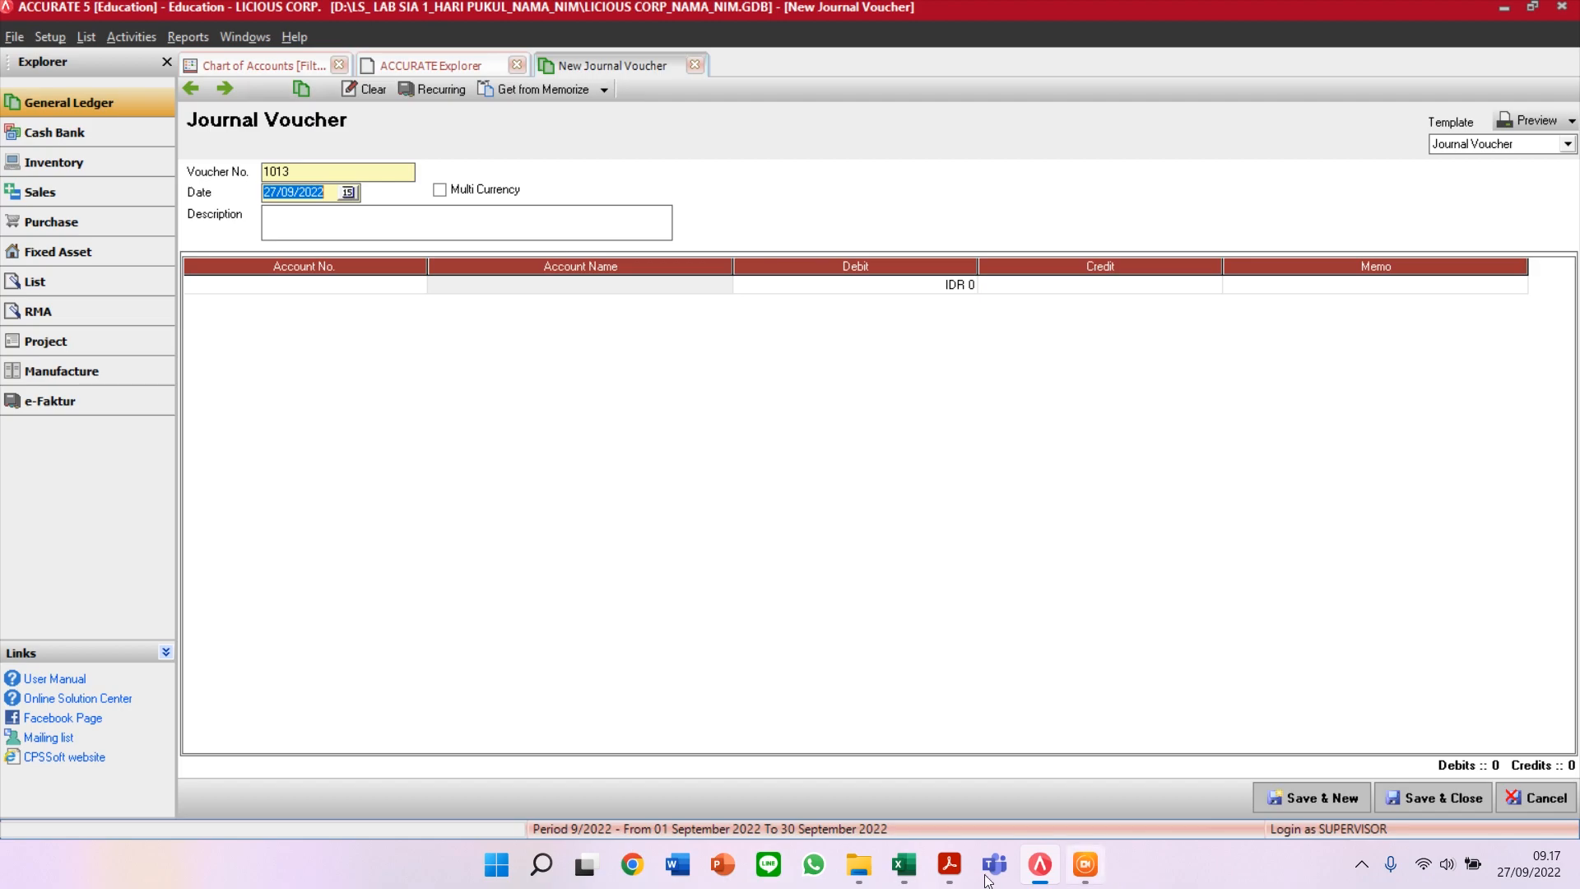
{"action": "left_click", "coordinate": [903, 864]}
{"action": "left_click_drag", "start_coordinate": [690, 804], "coordinate": [564, 804]}
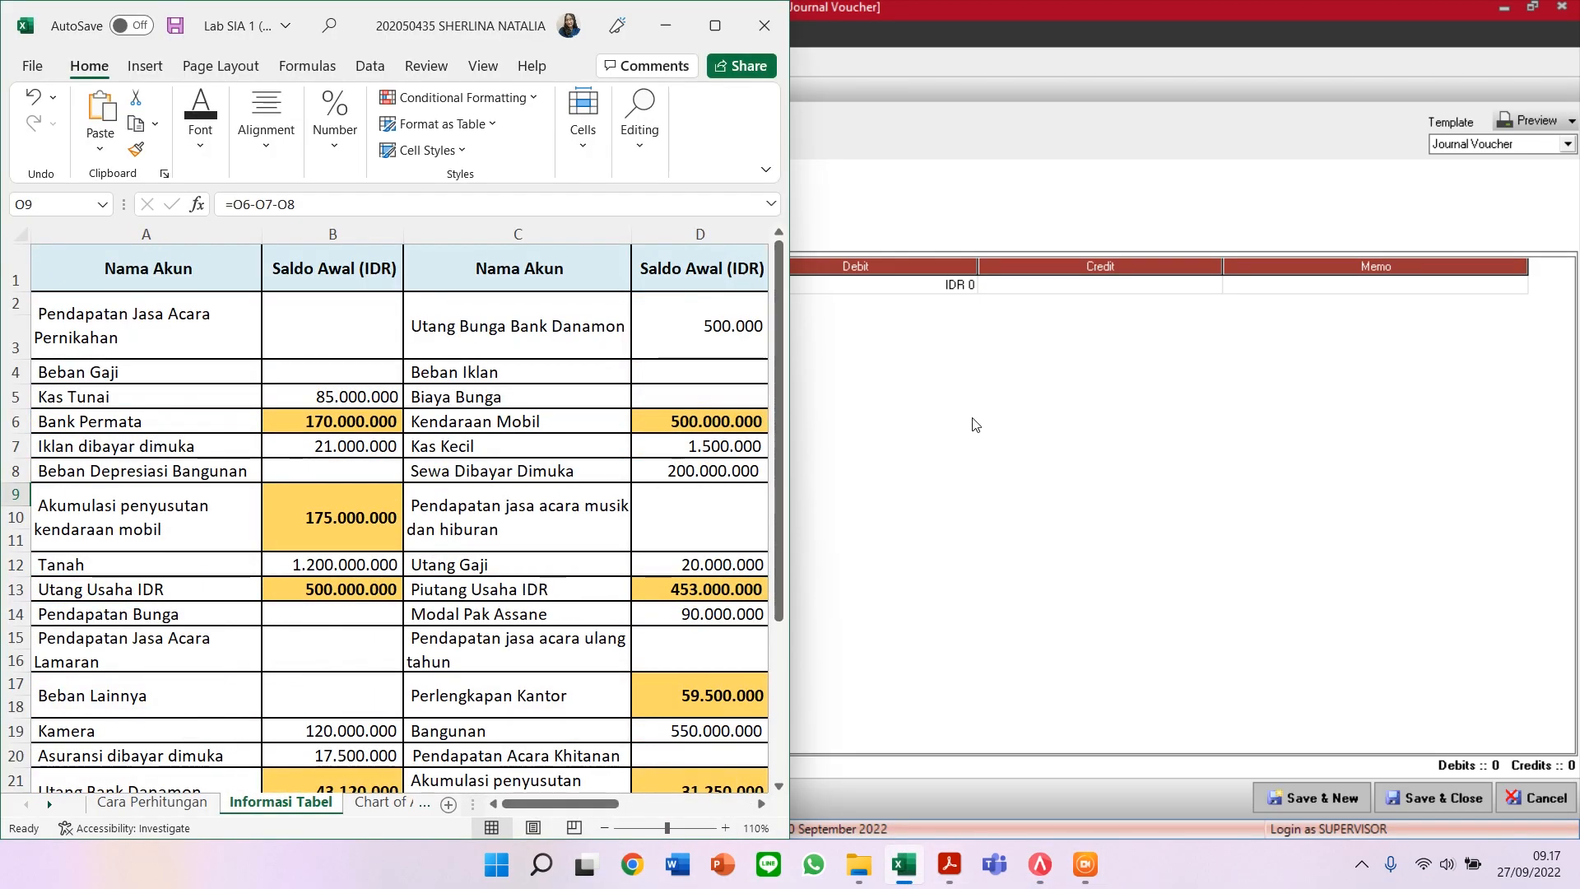
{"action": "left_click", "coordinate": [975, 425]}
{"action": "key", "text": "super+Right"}
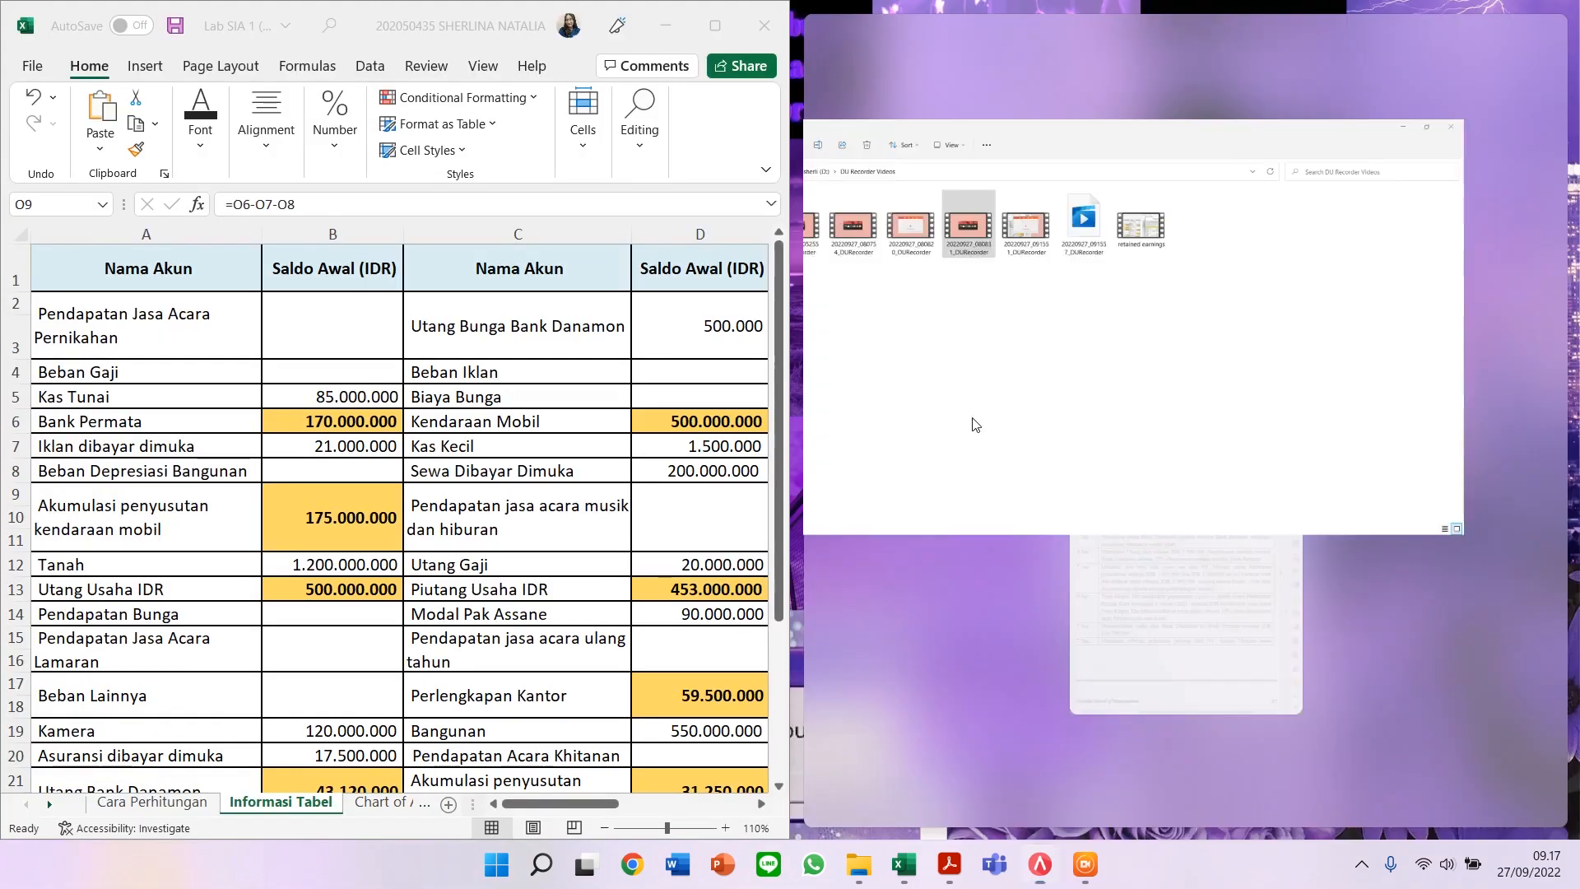
{"action": "left_click", "coordinate": [1039, 323]}
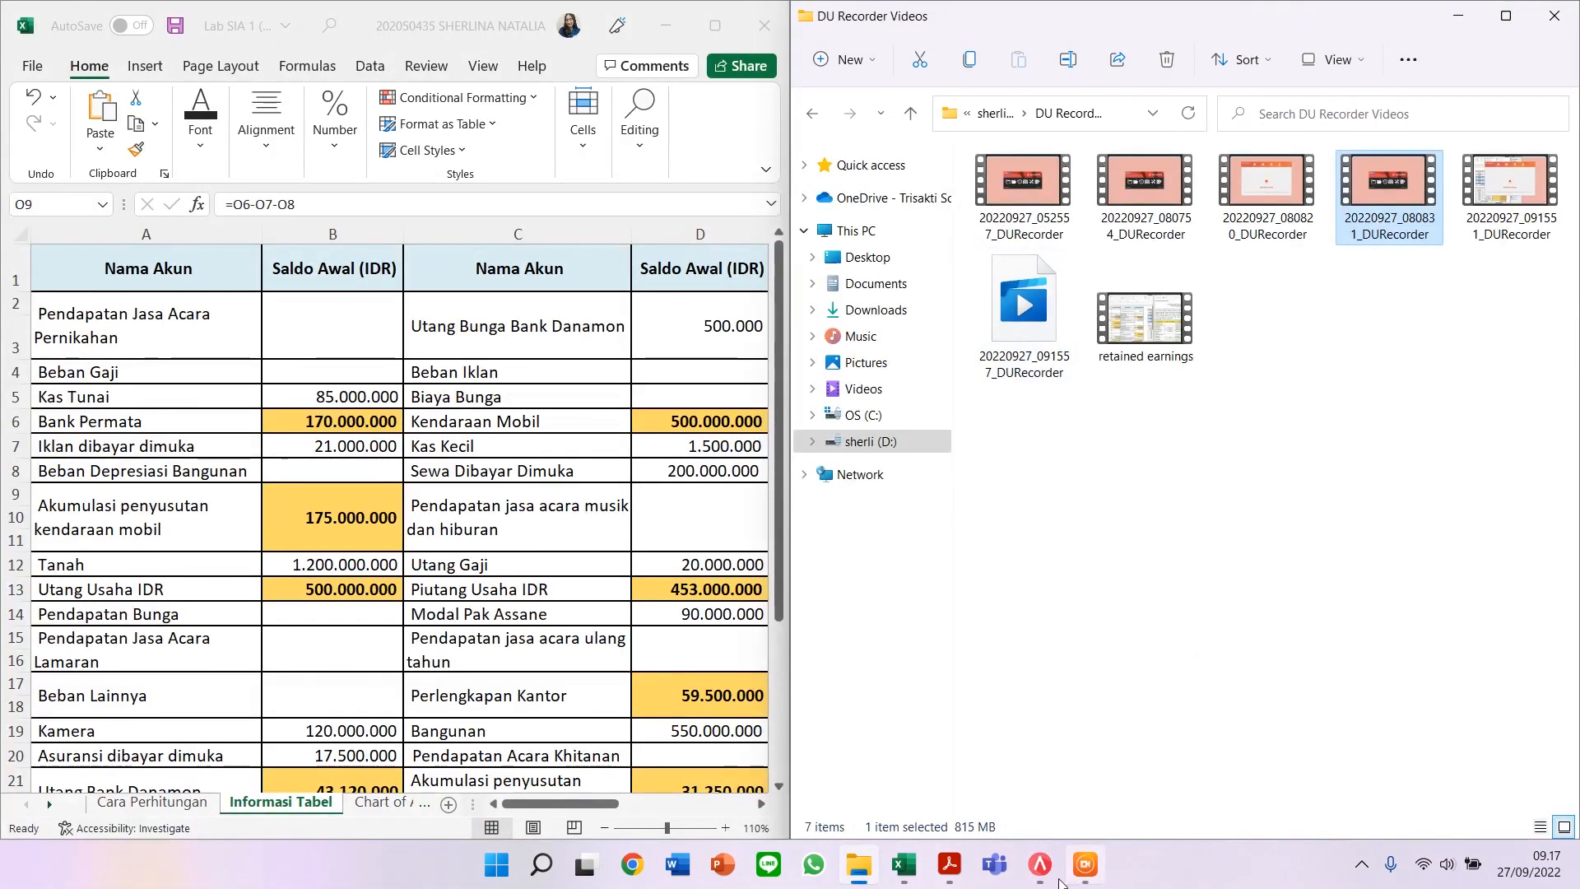
{"action": "left_click", "coordinate": [1040, 864]}
Step: Date journal voucher 1013 31/12/2020 and describe it as MENCATAT SALDO FIXED ASSETS
{"action": "left_click", "coordinate": [1118, 237]}
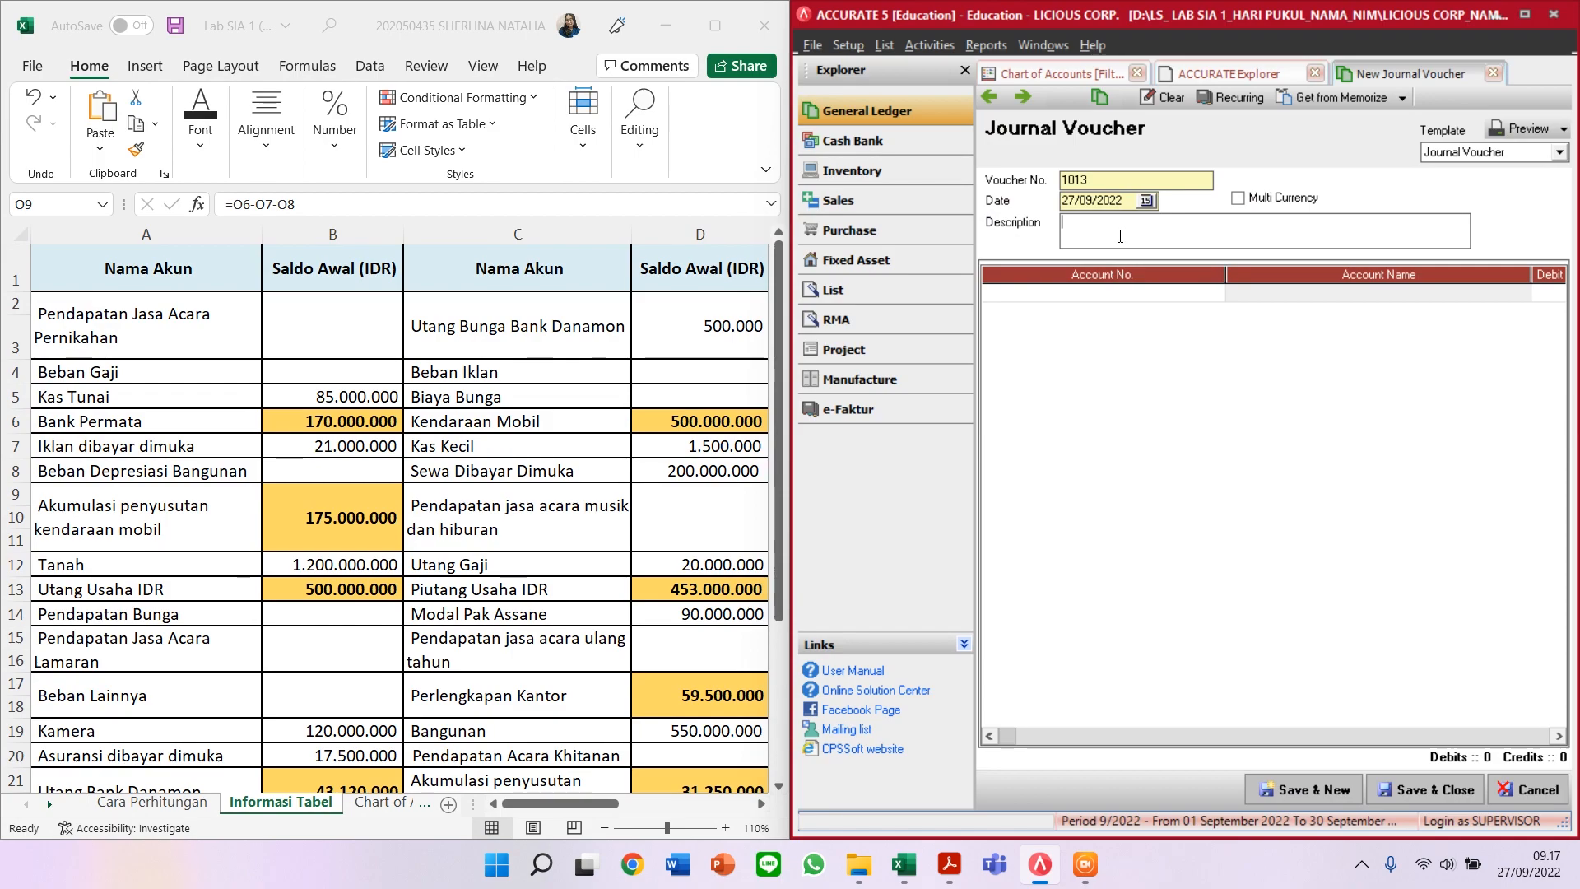
{"action": "left_click", "coordinate": [1126, 202]}
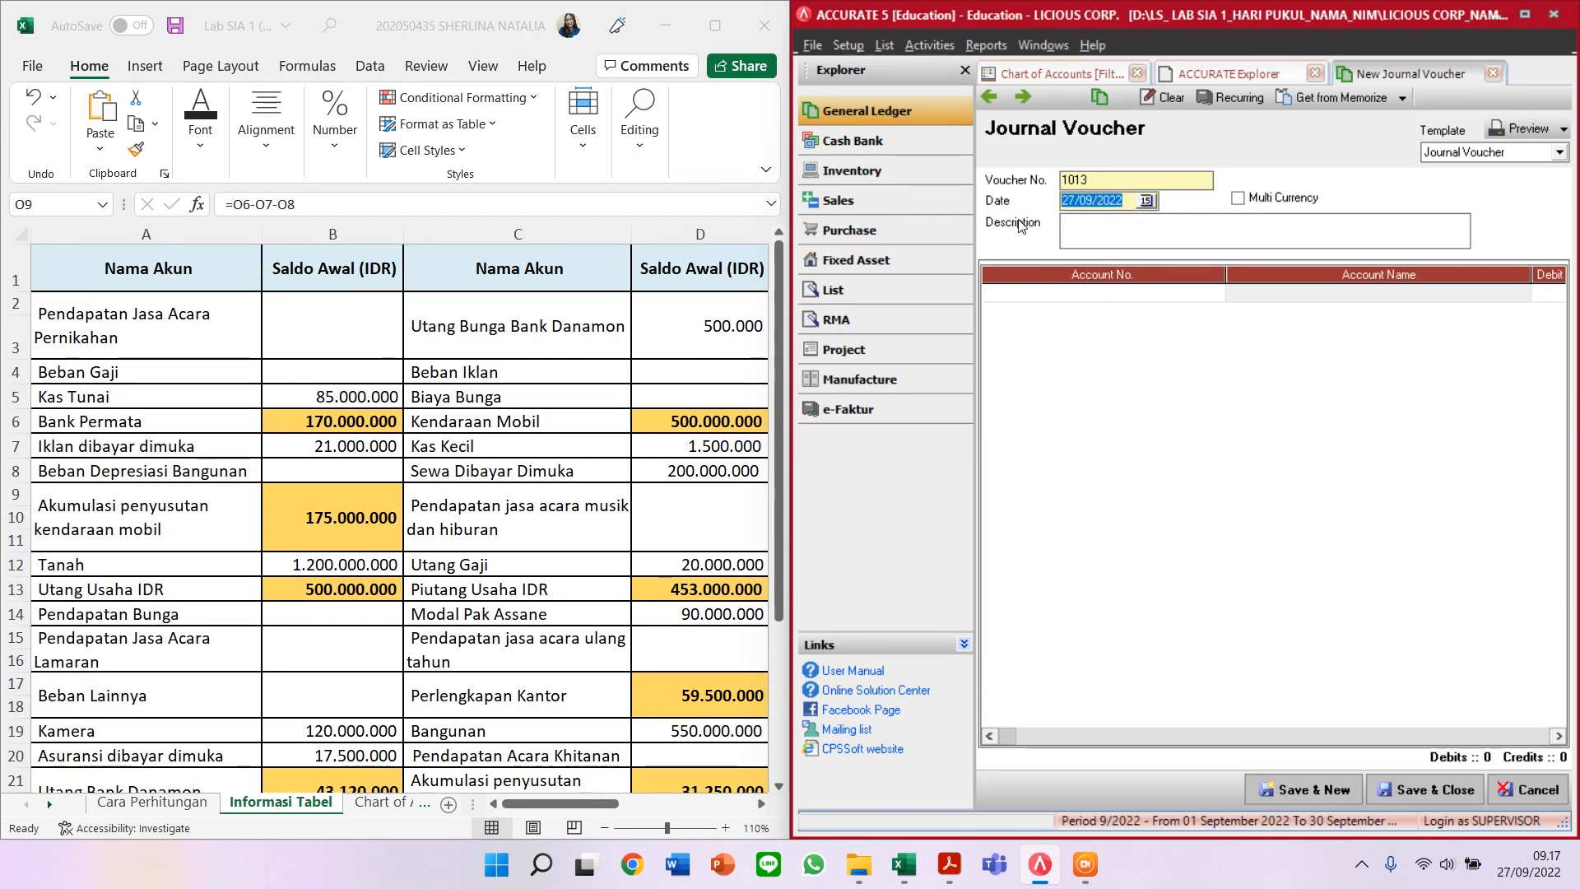
{"action": "type", "text": "31/"}
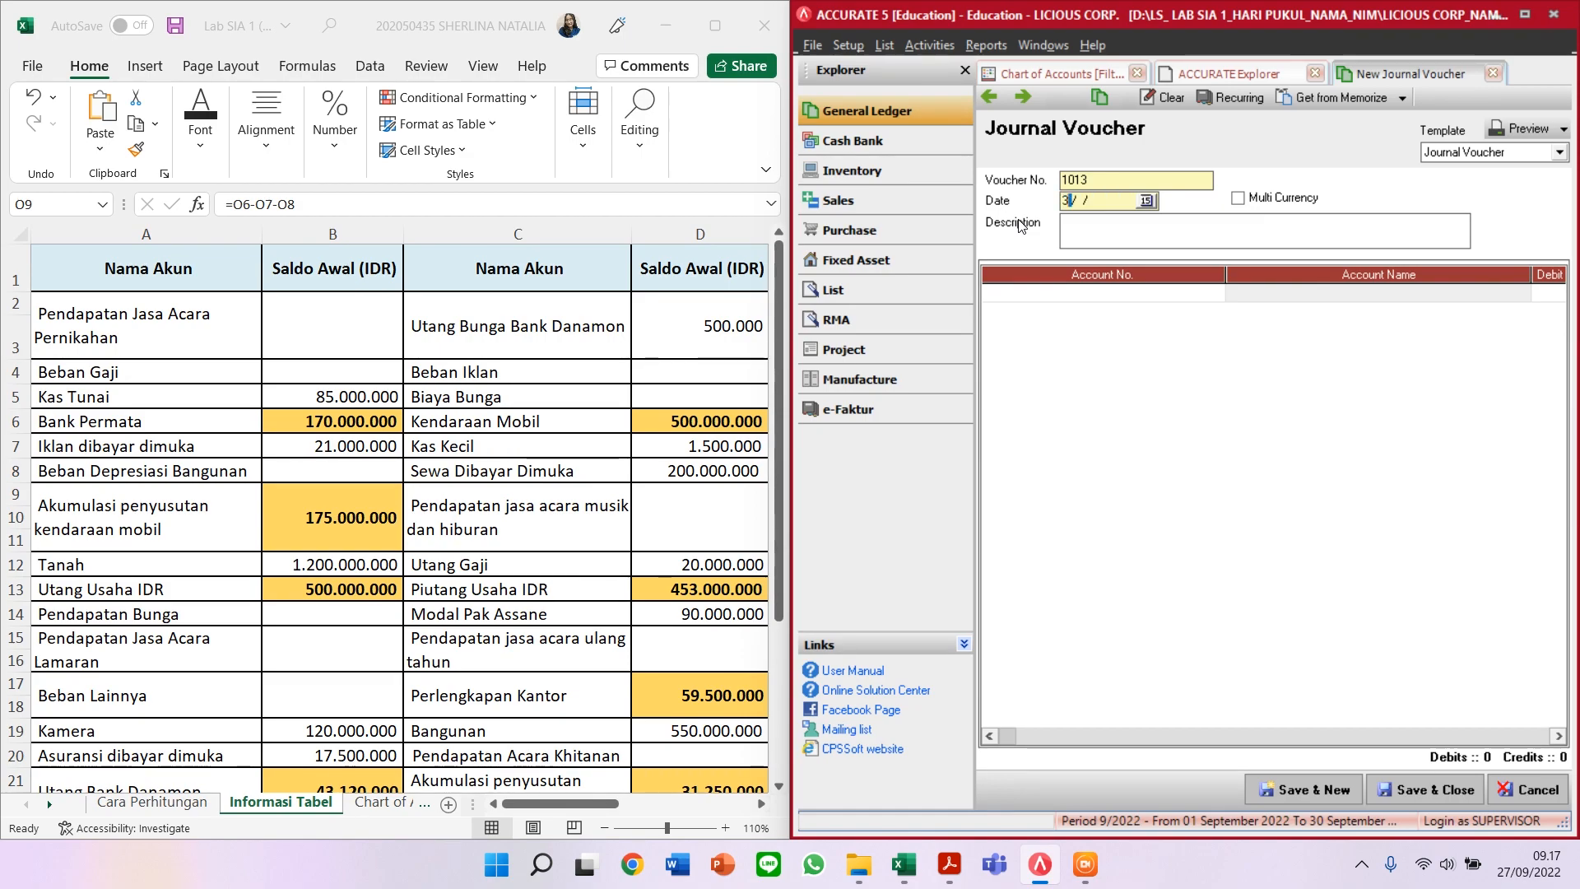
{"action": "type", "text": "12/2020"}
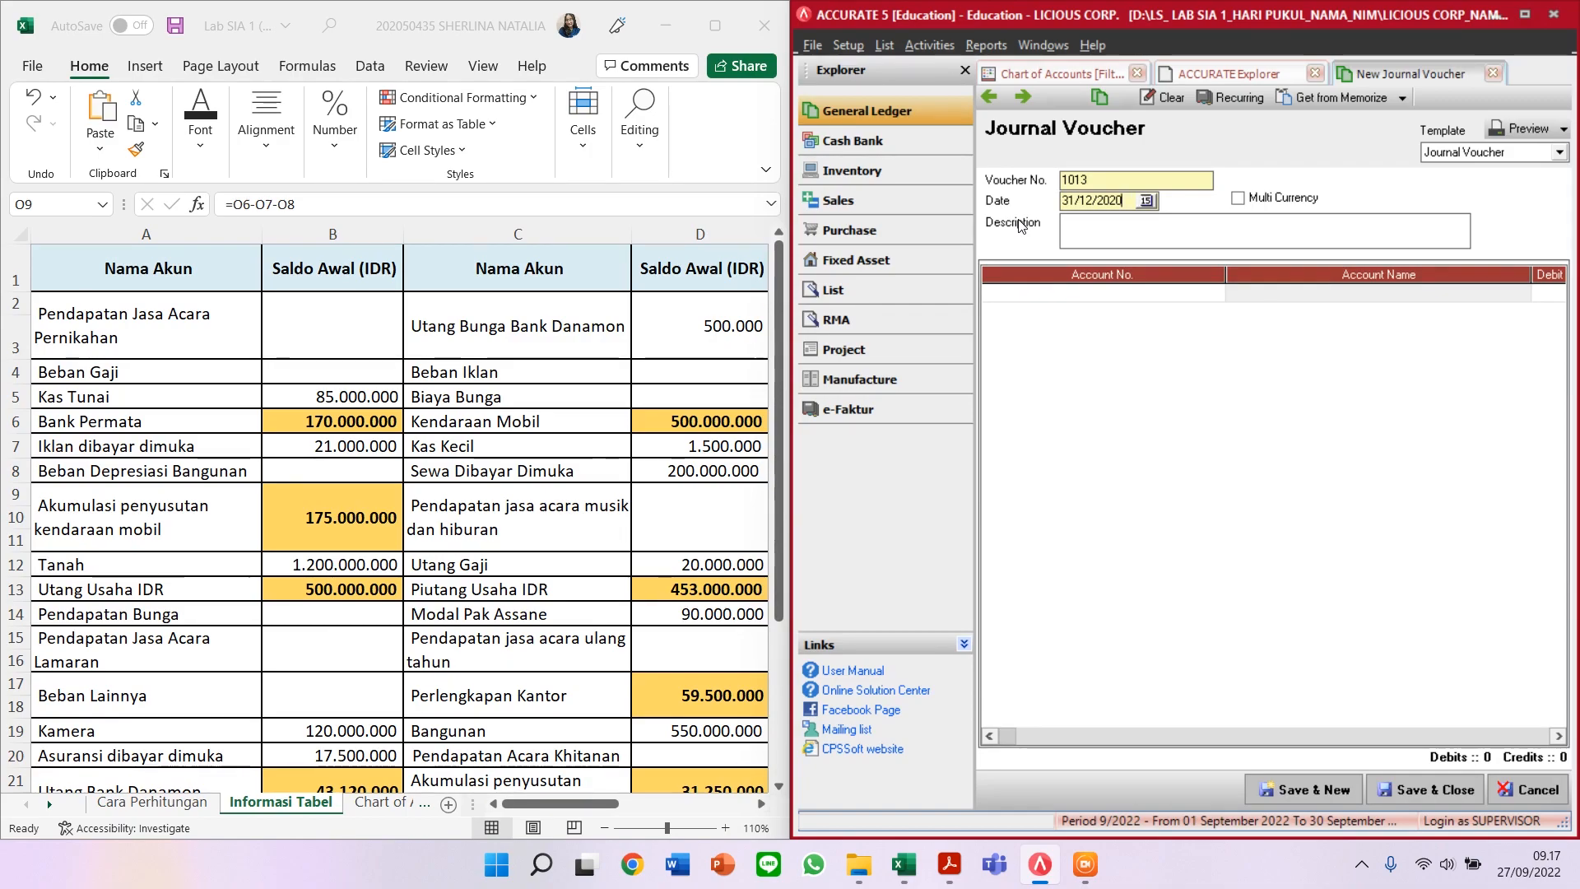
{"action": "left_click", "coordinate": [1097, 228]}
{"action": "type", "text": "MENCATAT SALDO"}
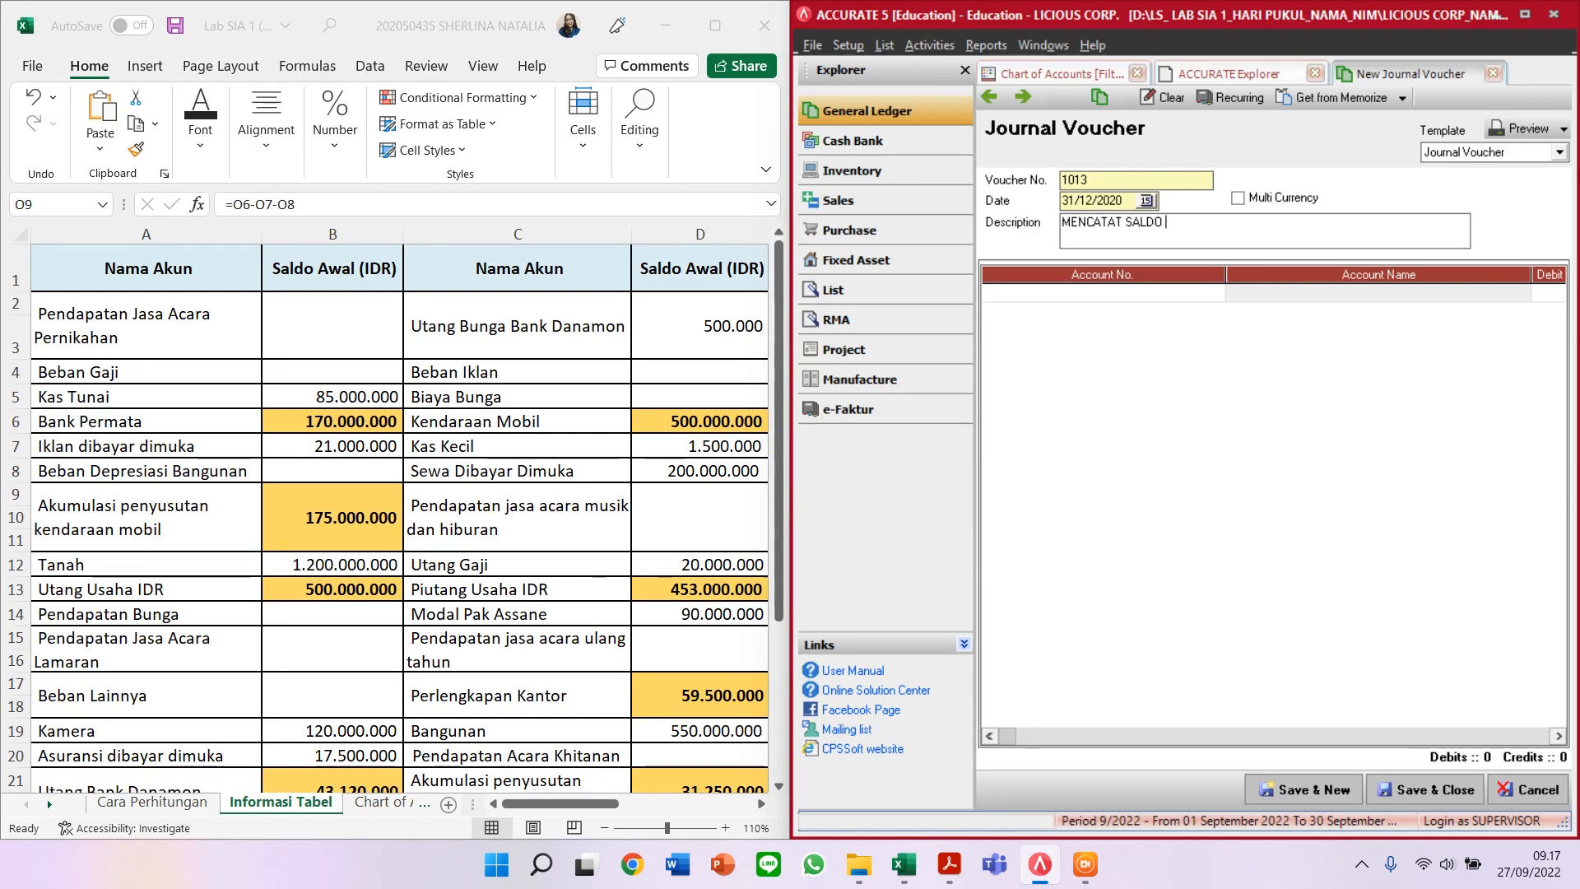
{"action": "type", "text": " FIXED ASSETS"}
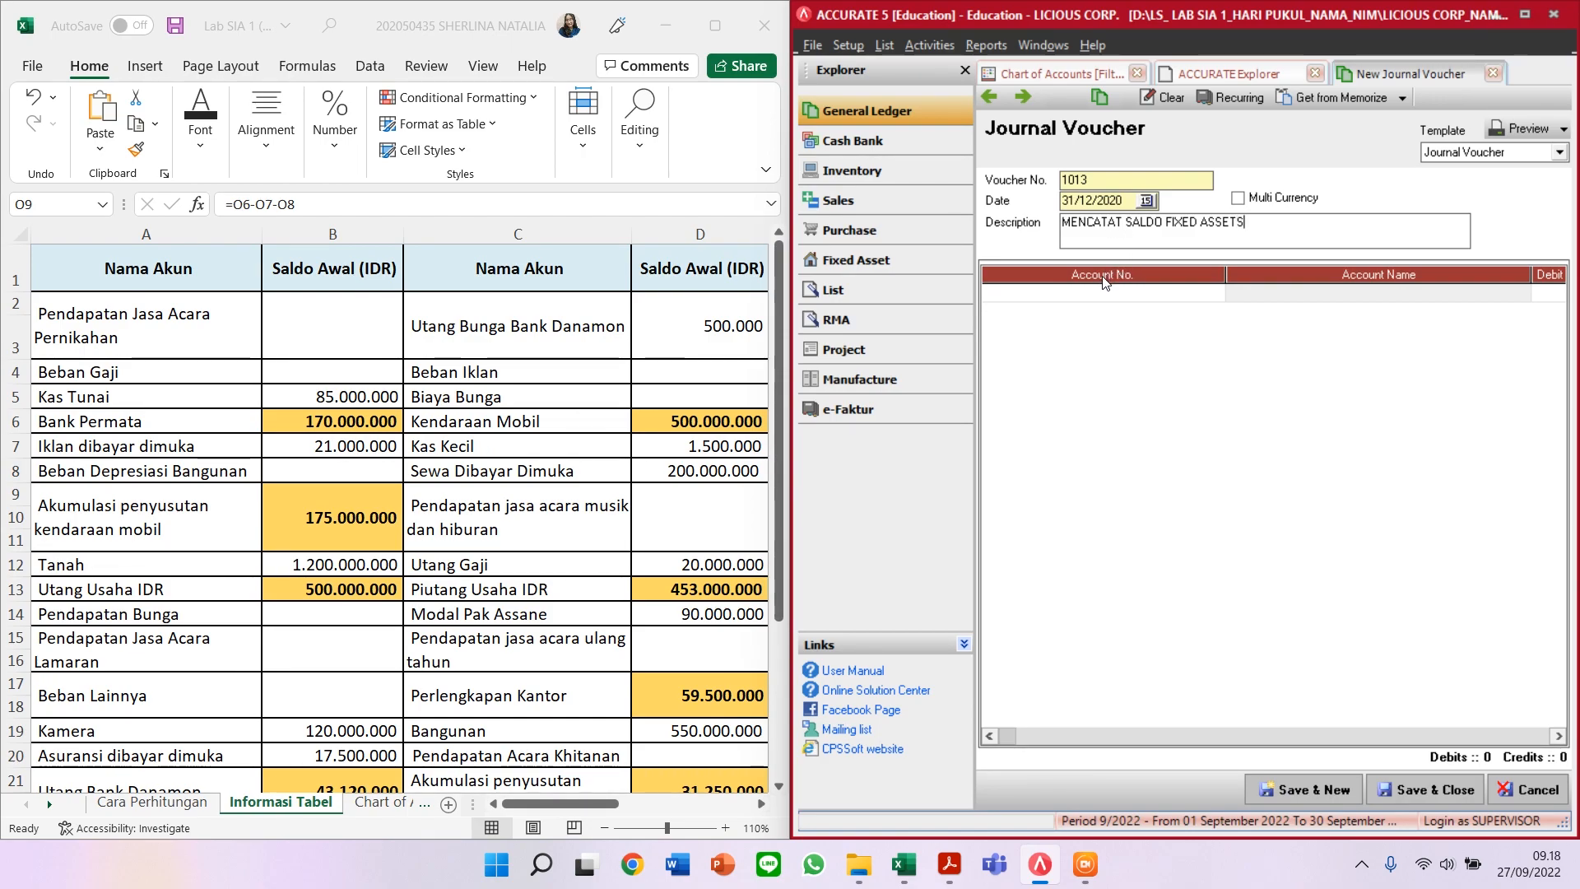
Step: Enter TANAH as the first journal line with a 1.200.000.000 debit
{"action": "left_click", "coordinate": [1093, 296]}
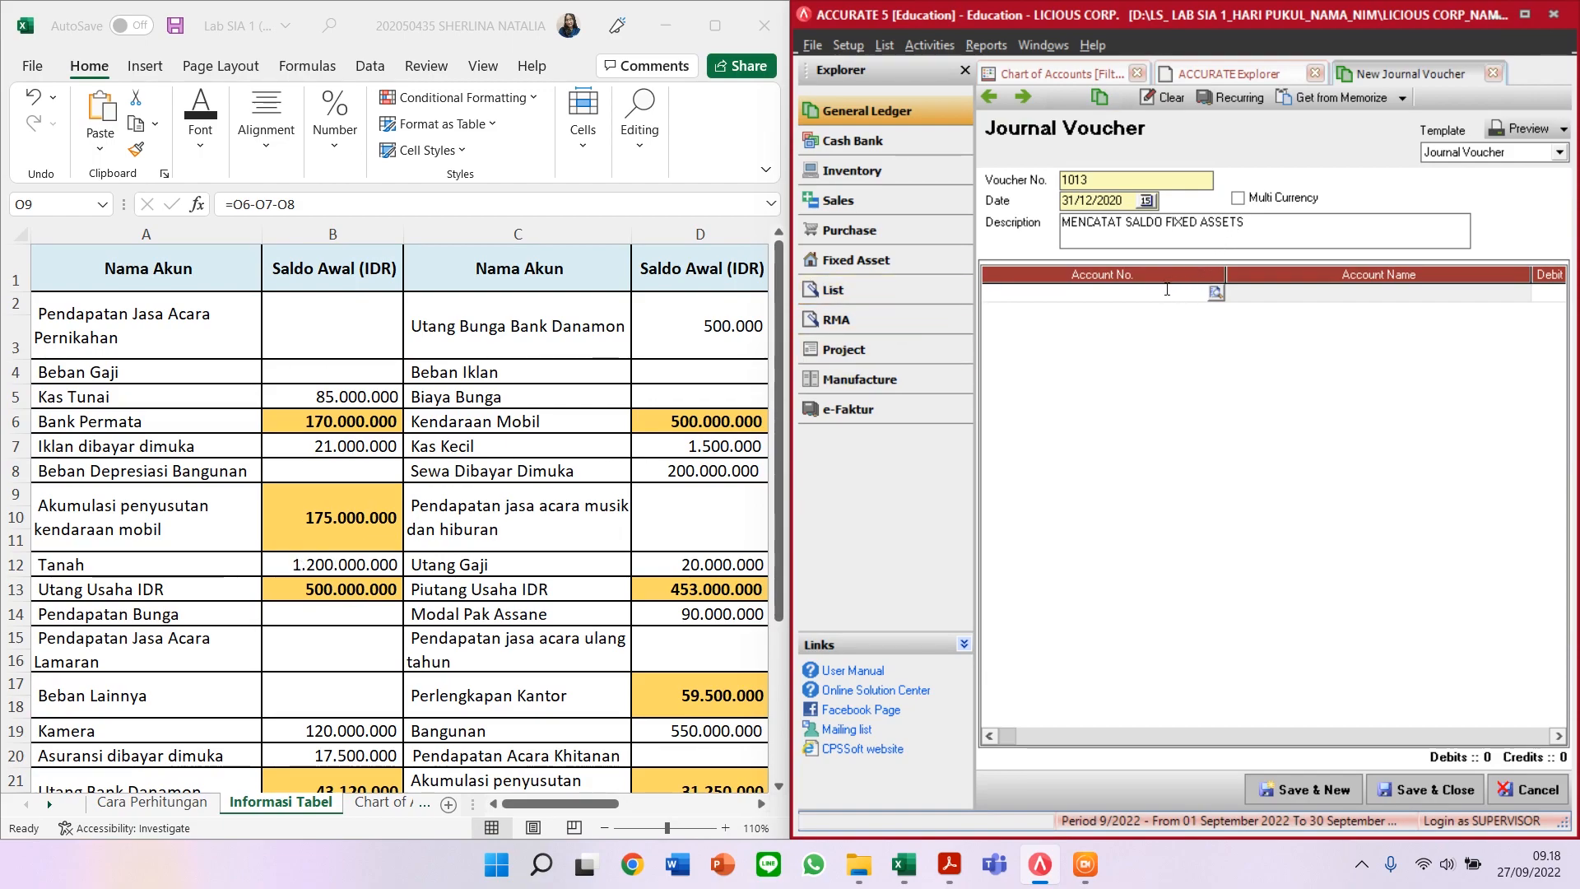
{"action": "left_click", "coordinate": [1315, 296]}
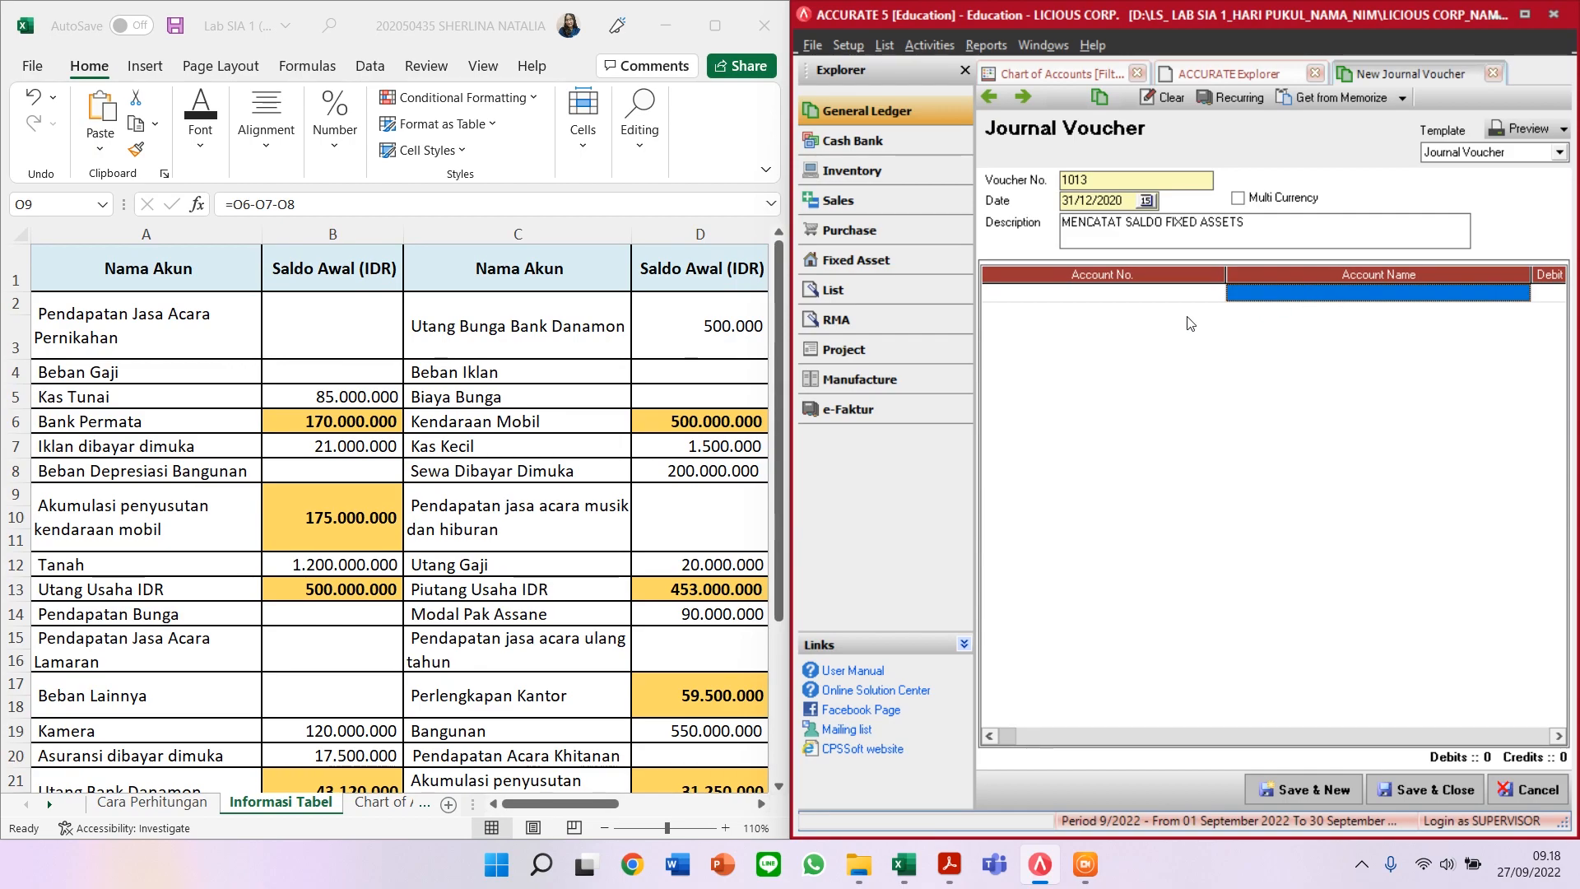
{"action": "left_click", "coordinate": [1185, 295]}
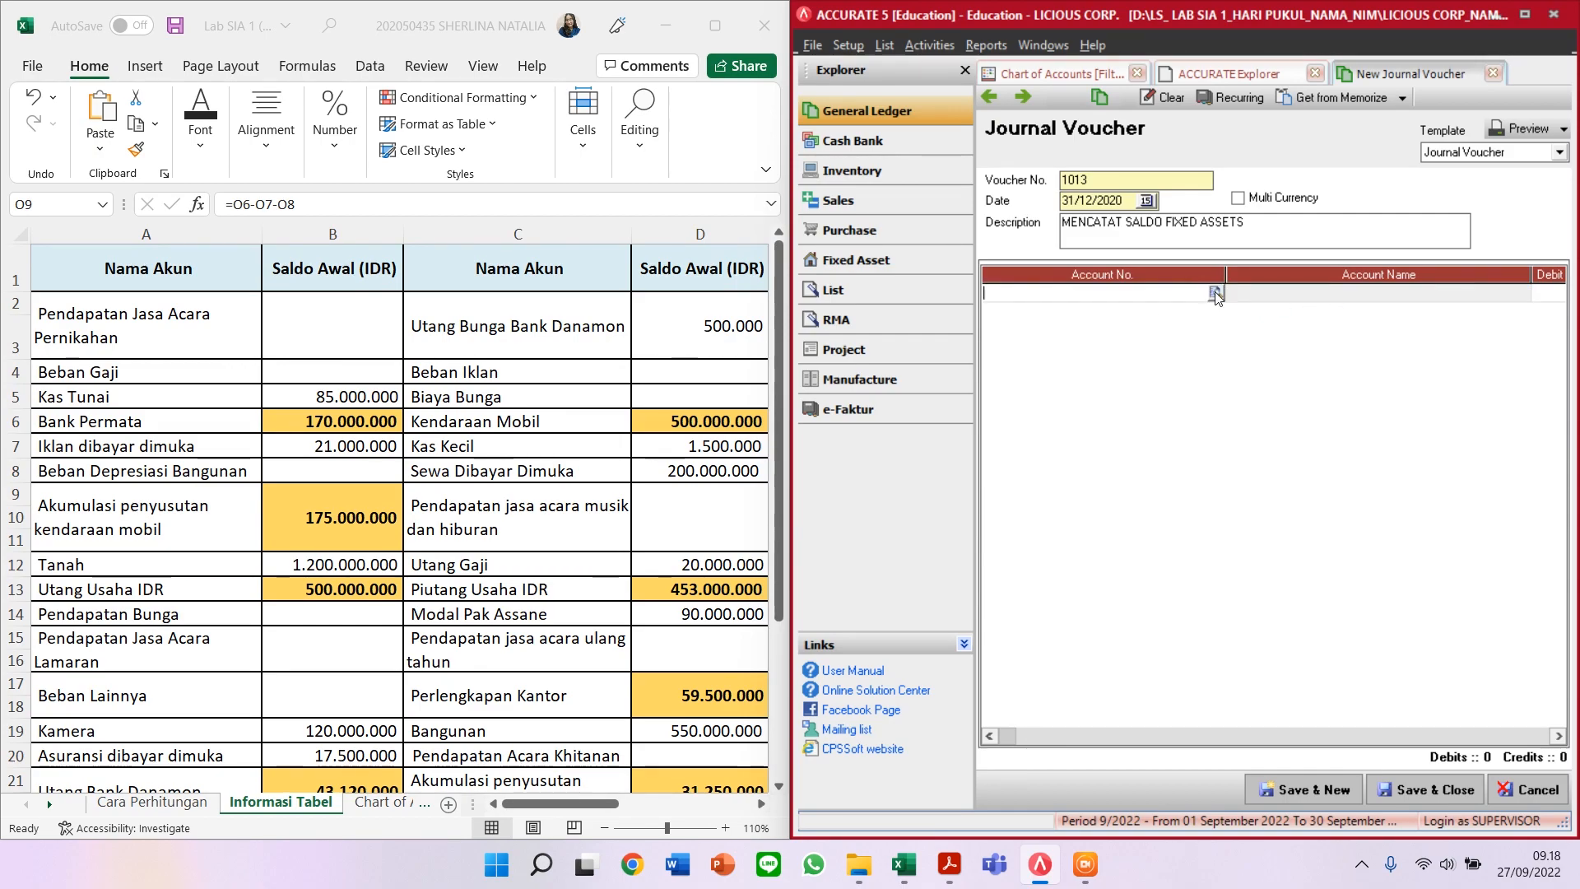
{"action": "left_click", "coordinate": [1215, 292]}
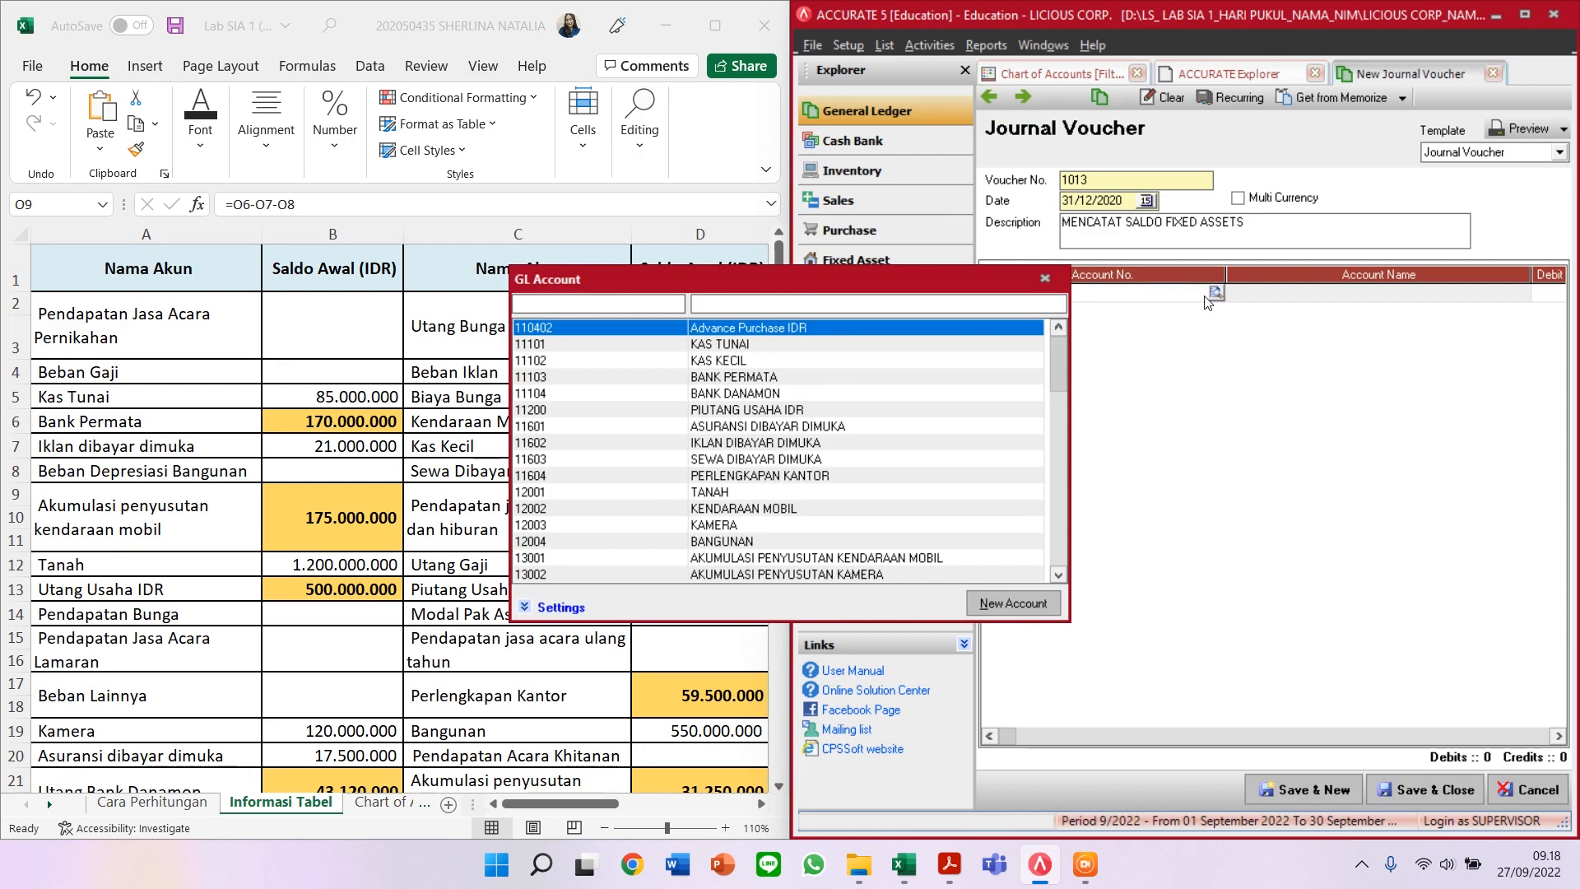
{"action": "type", "text": "TANAH"}
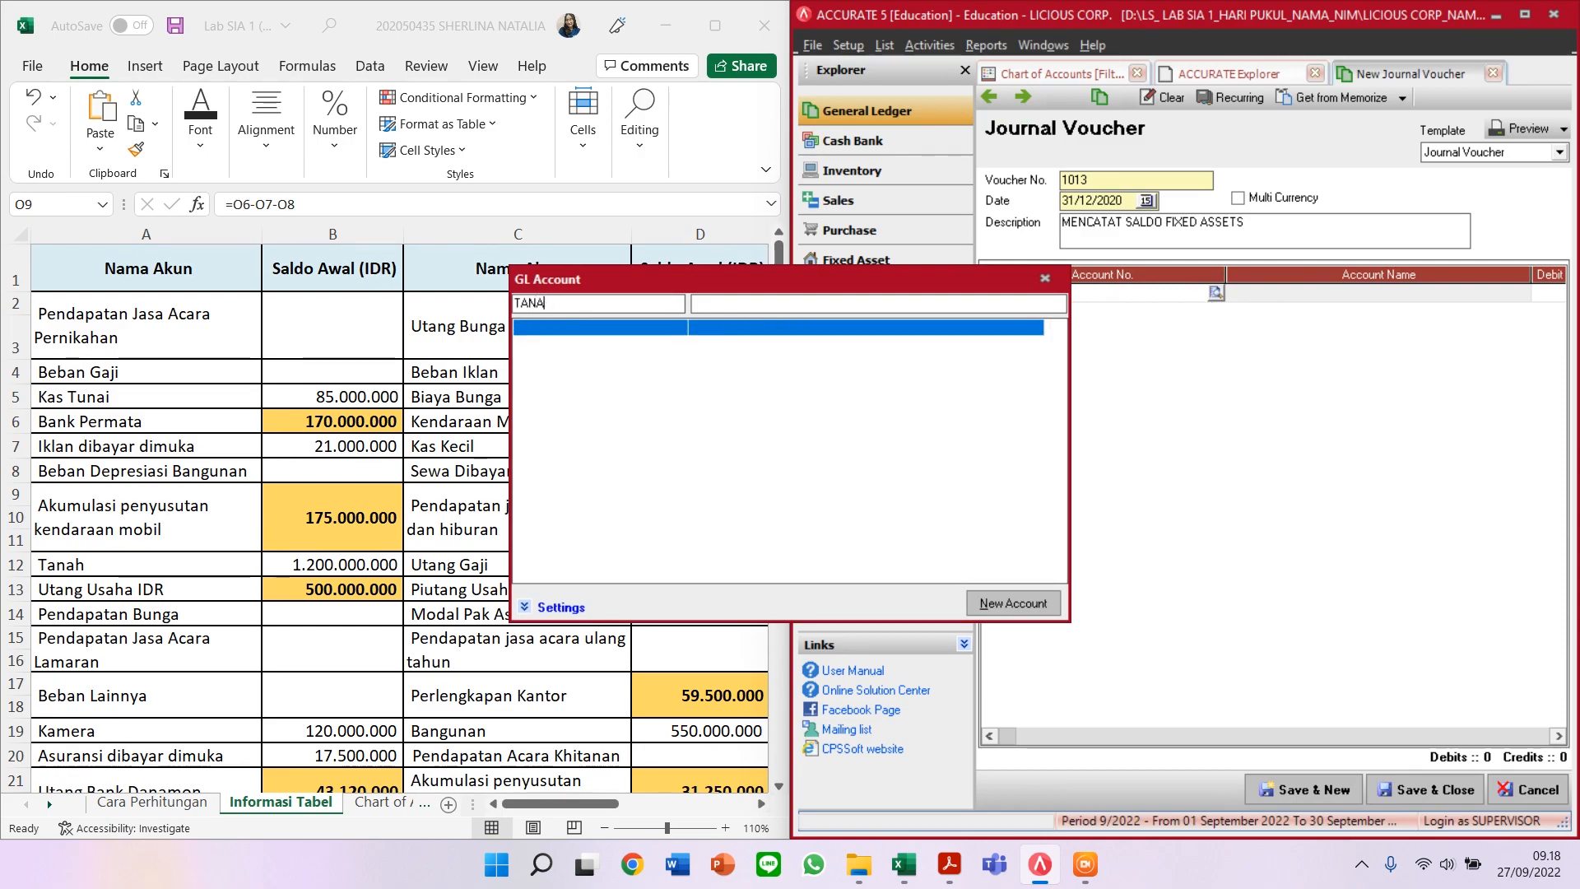
{"action": "key", "text": "BackSpace"}
{"action": "key", "text": "BackSpace"}
{"action": "key", "text": "BackSpace"}
{"action": "key", "text": "BackSpace"}
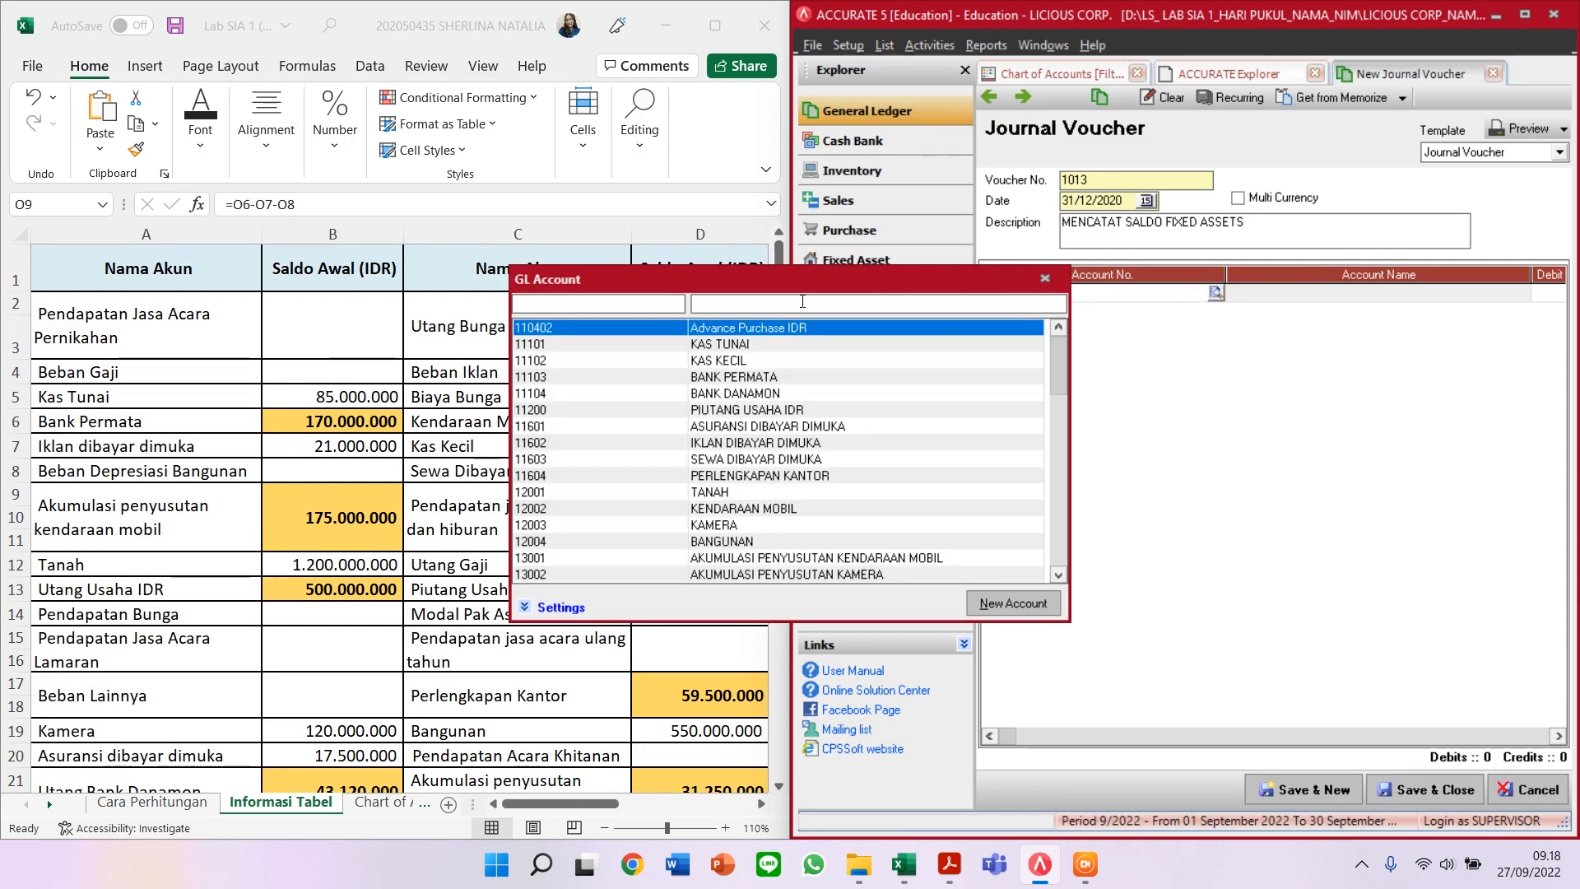
{"action": "type", "text": "TANAH"}
{"action": "key", "text": "Return"}
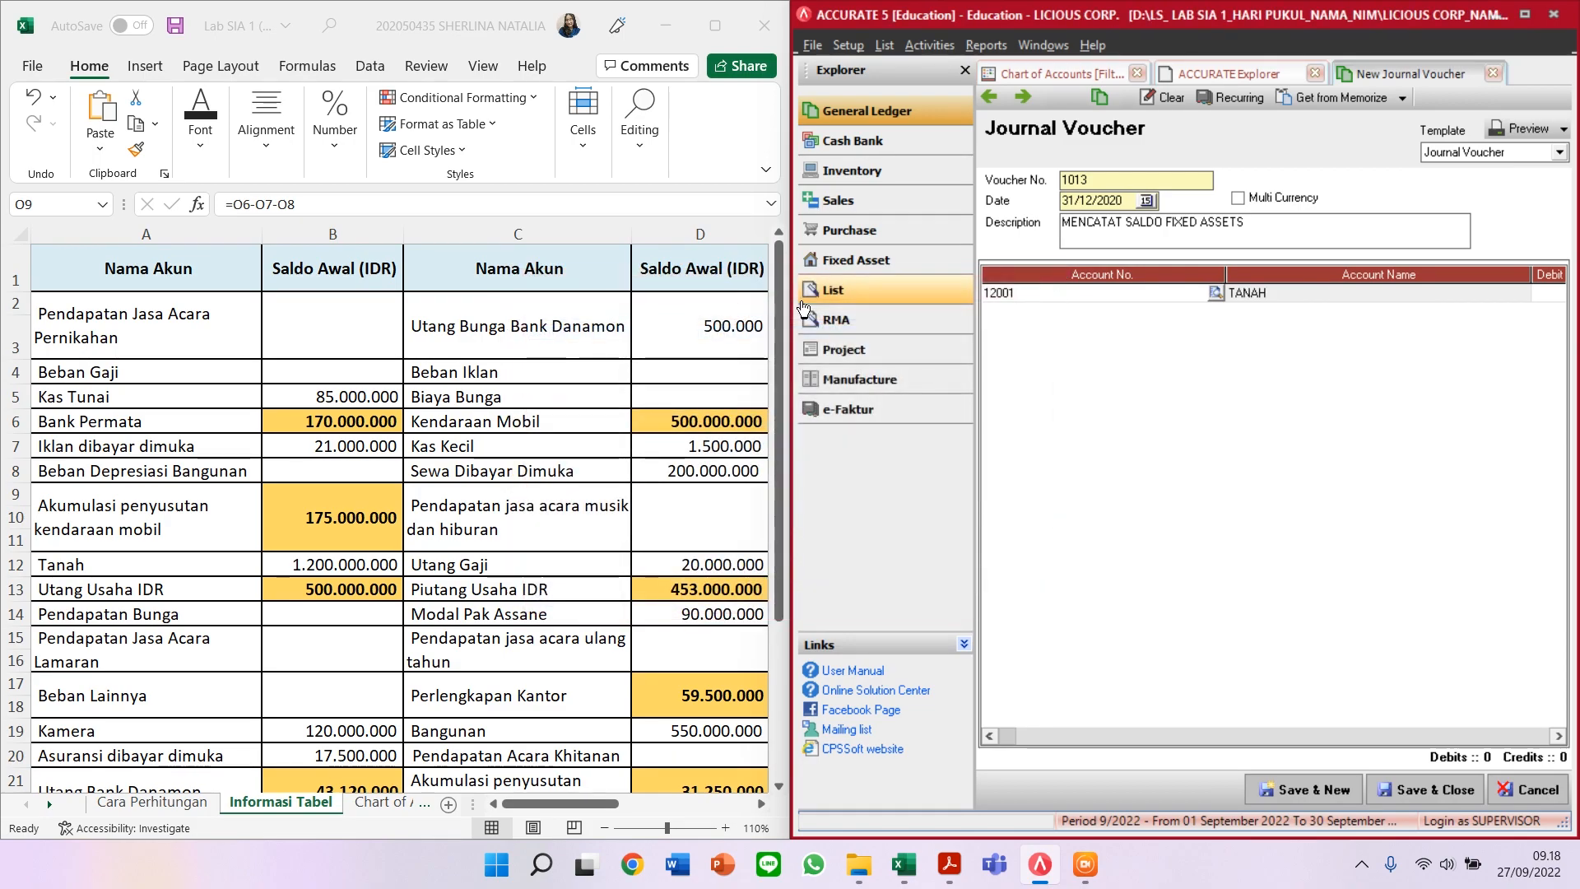
{"action": "key", "text": "Tab"}
{"action": "key", "text": "Tab"}
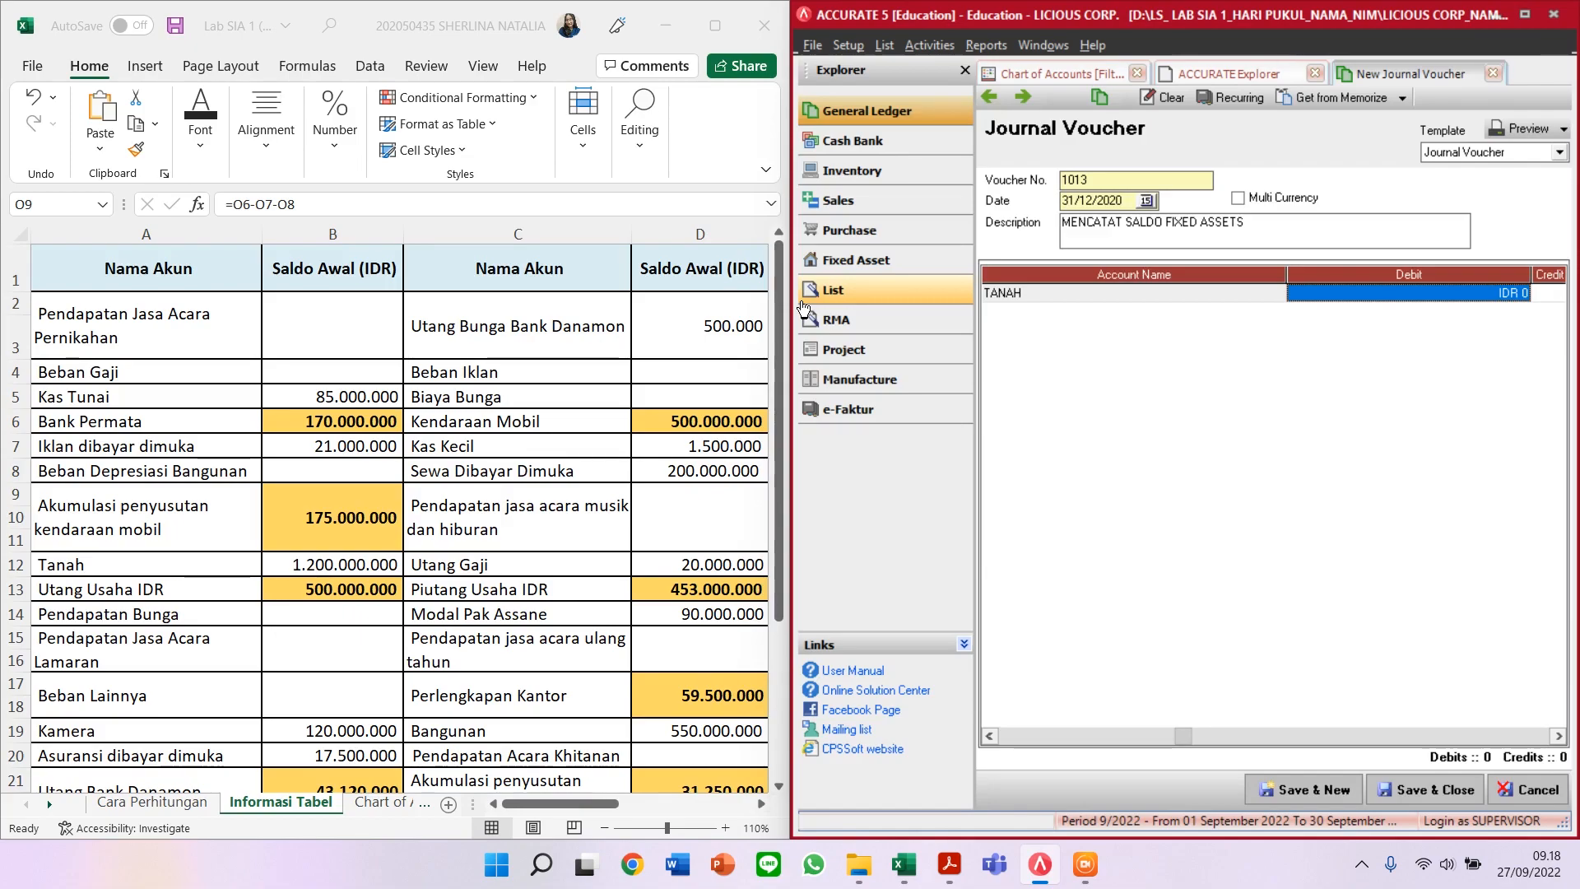
{"action": "type", "text": "1."}
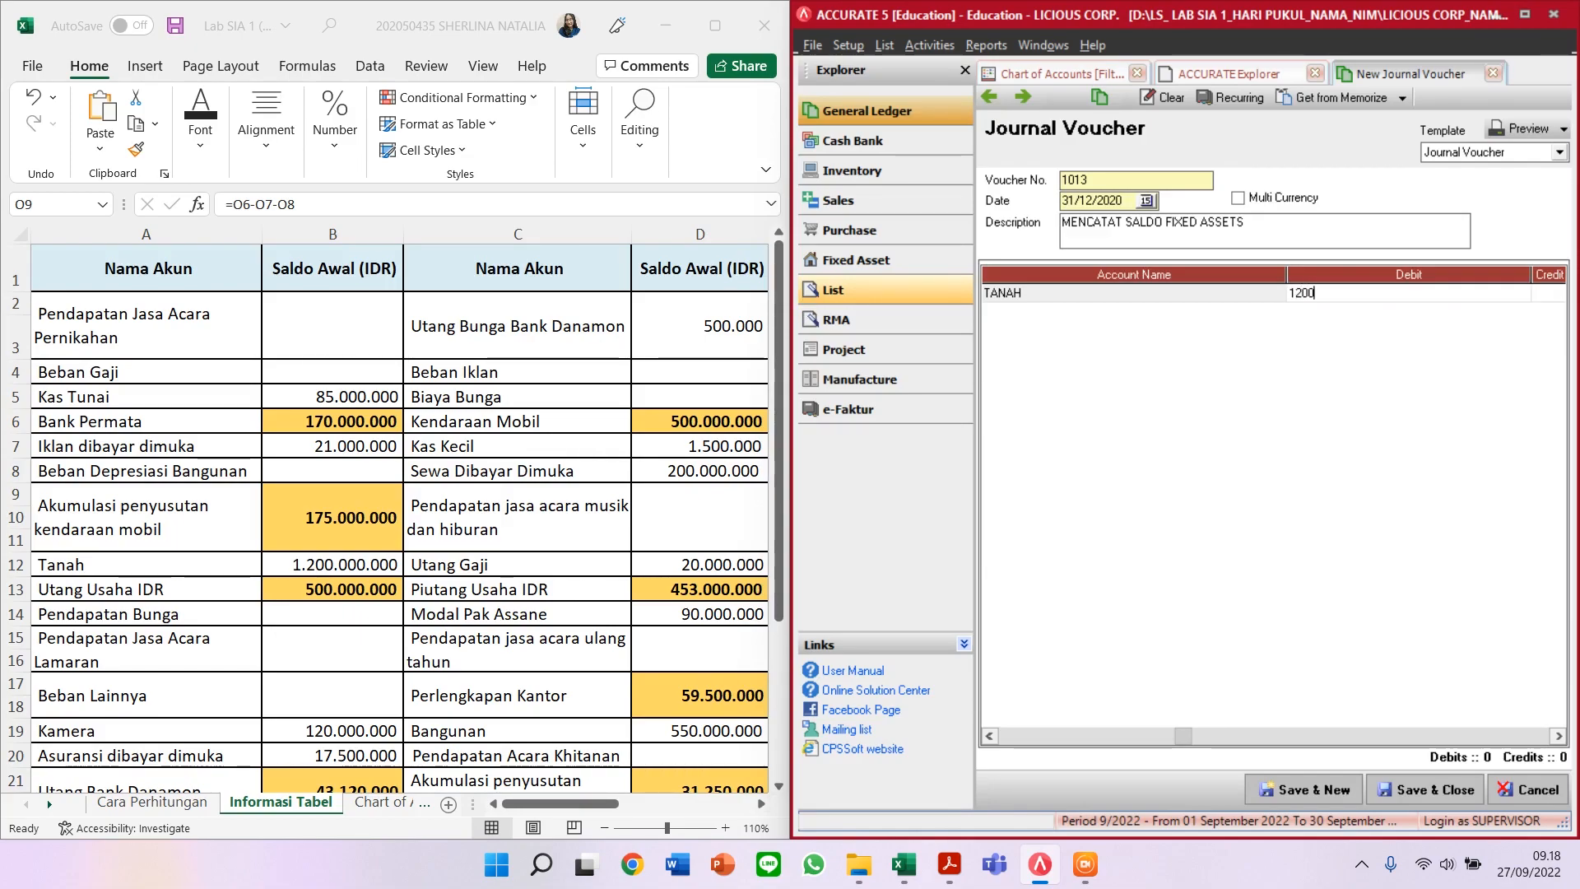
{"action": "type", "text": "200.000.000"}
{"action": "key", "text": "Tab"}
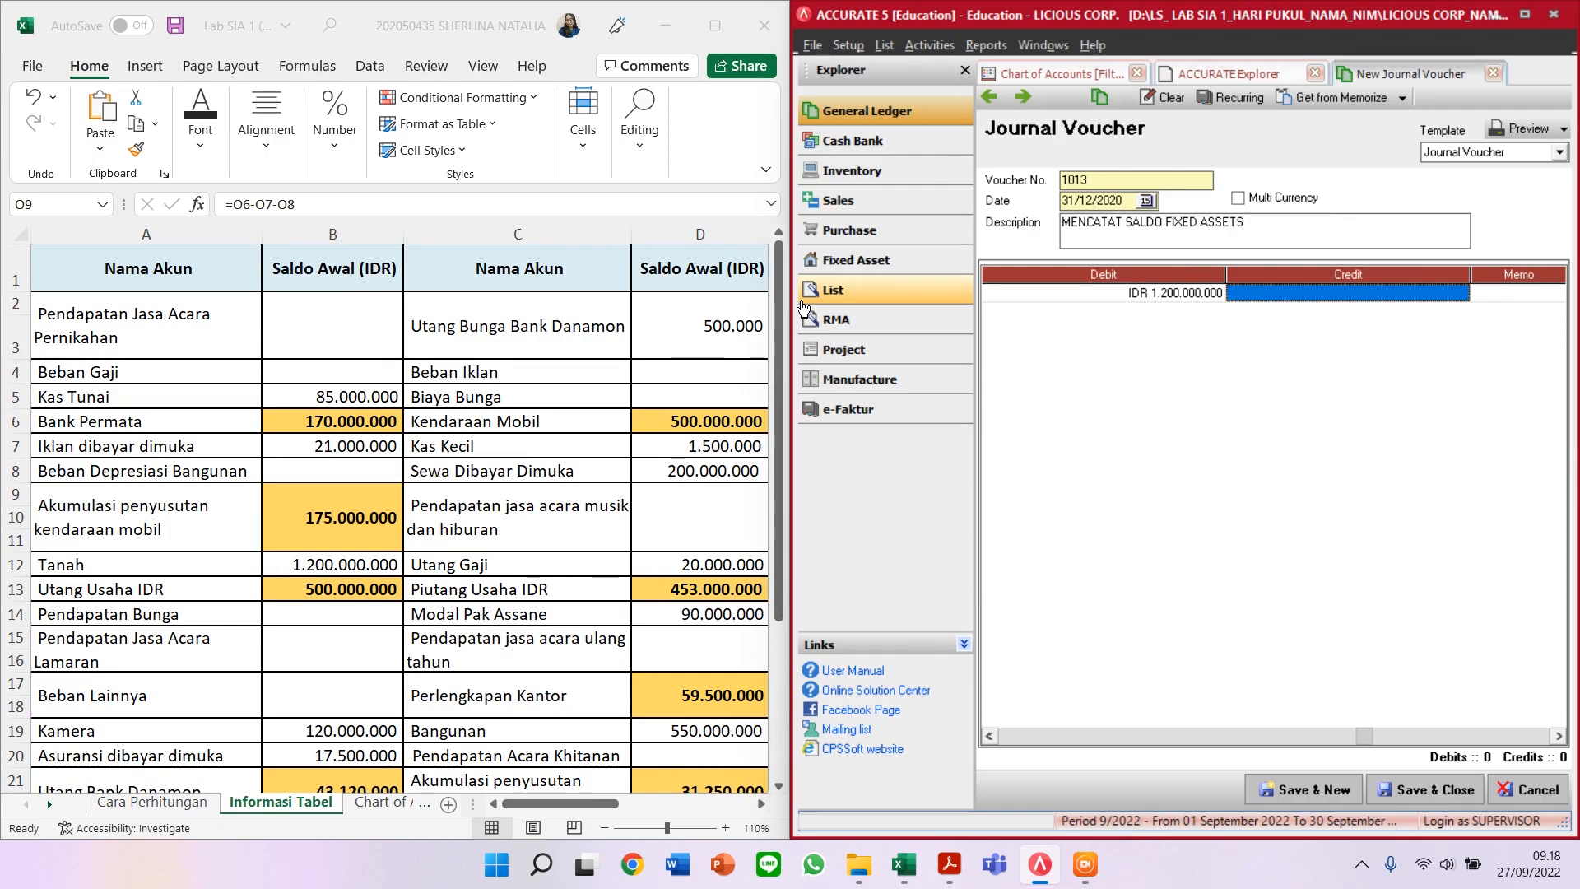
{"action": "key", "text": "Tab"}
{"action": "key", "text": "Tab"}
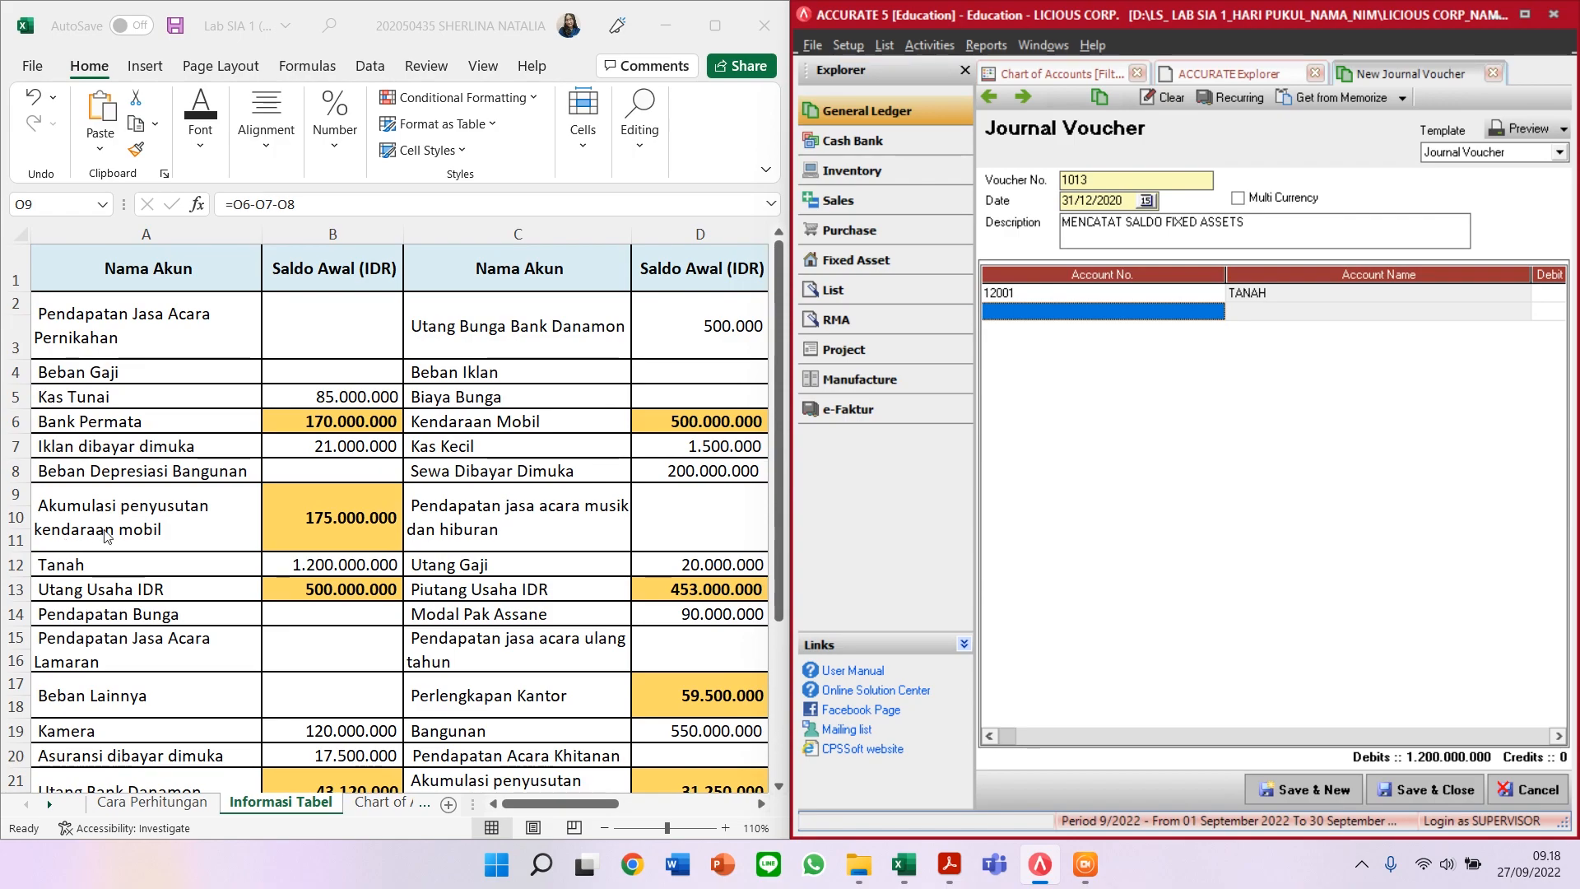
Step: Add KAMERA as the second line with a 120.000.000 debit
{"action": "scroll", "coordinate": [403, 680], "scroll_direction": "down", "scroll_amount": 3}
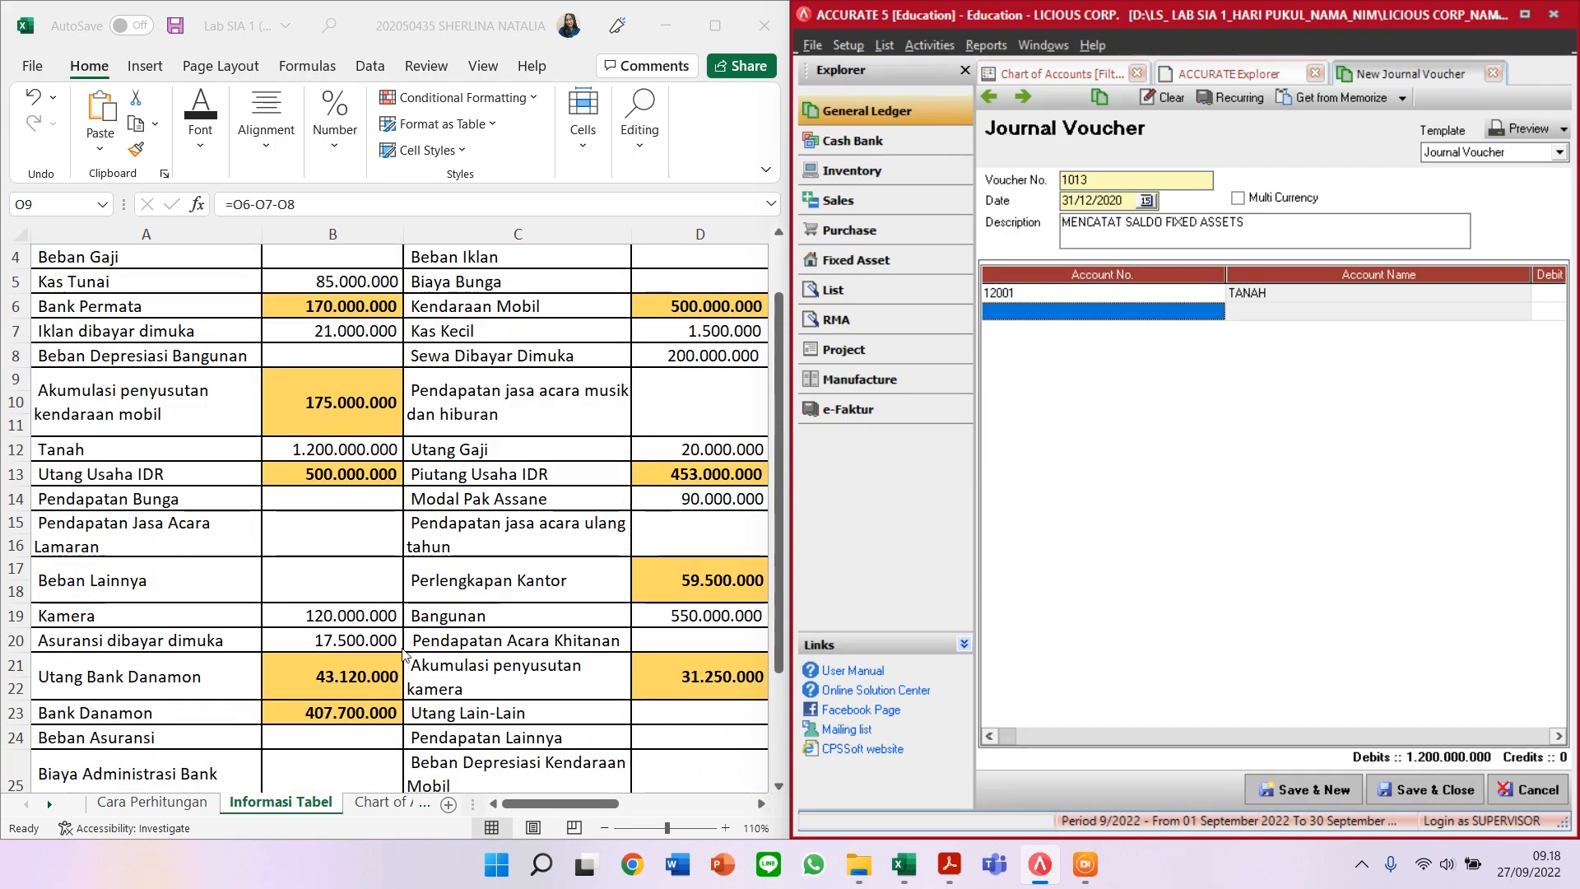
{"action": "scroll", "coordinate": [403, 654], "scroll_direction": "up", "scroll_amount": 2}
{"action": "type", "text": "K"}
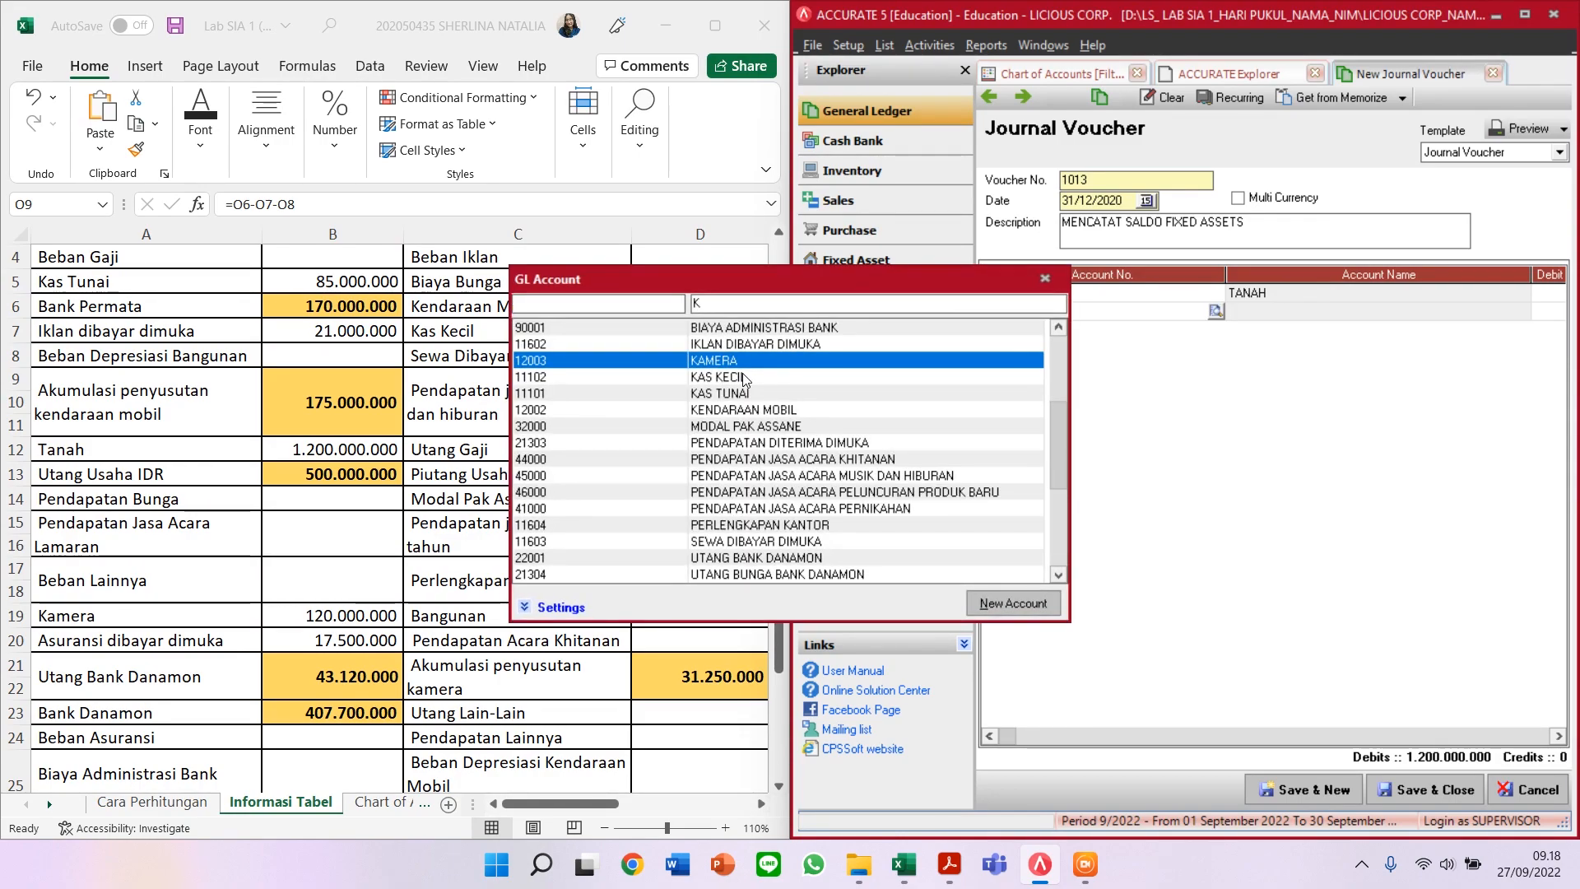
{"action": "key", "text": "Return"}
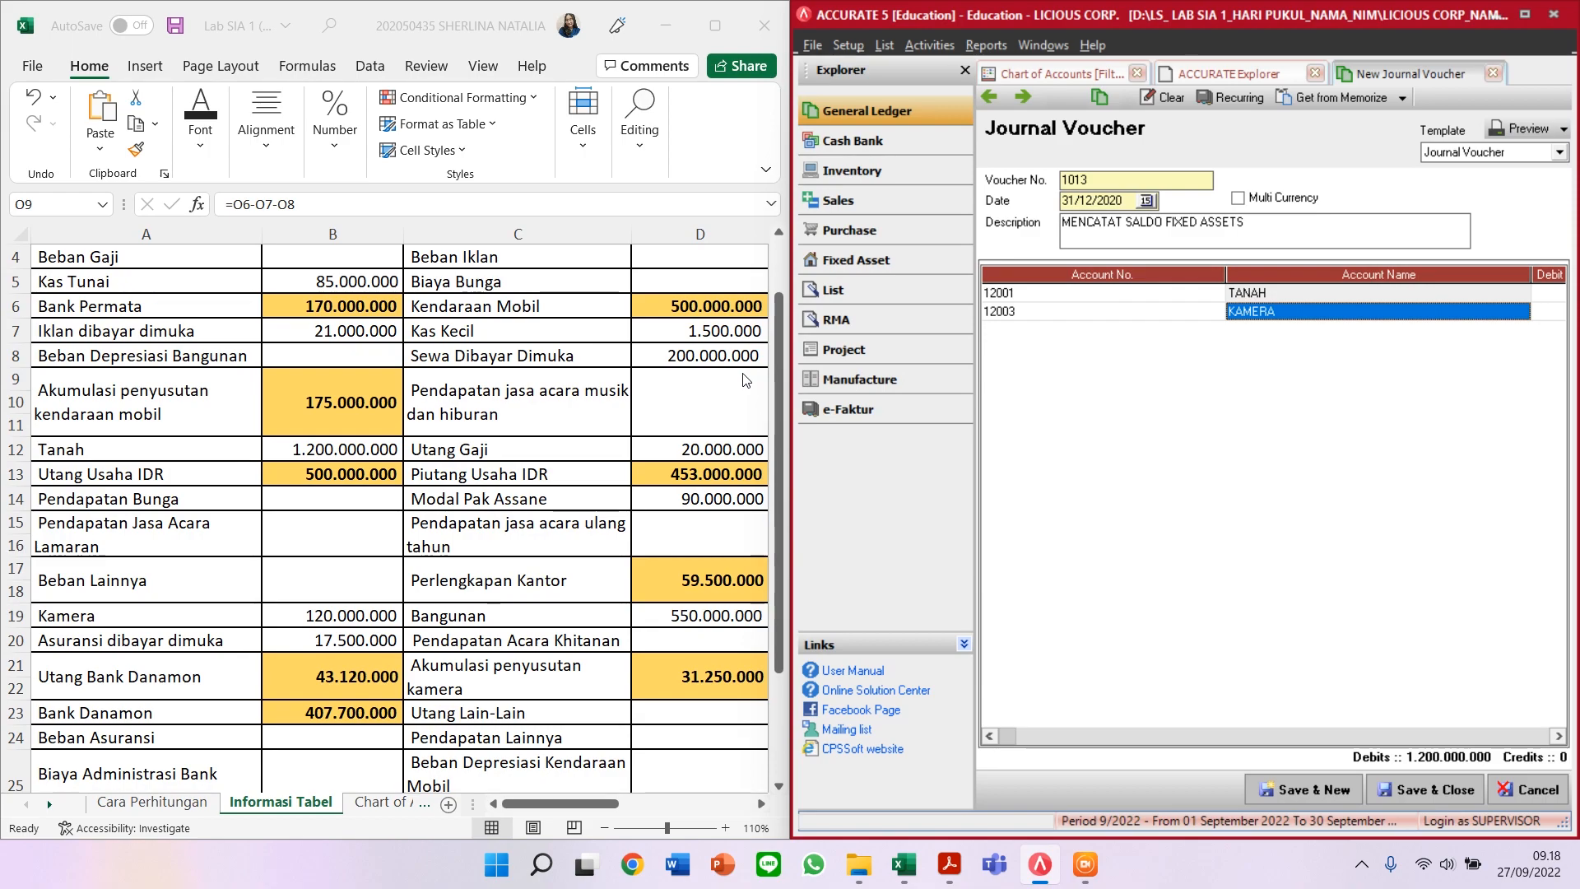
{"action": "key", "text": "Tab"}
{"action": "type", "text": "12000"}
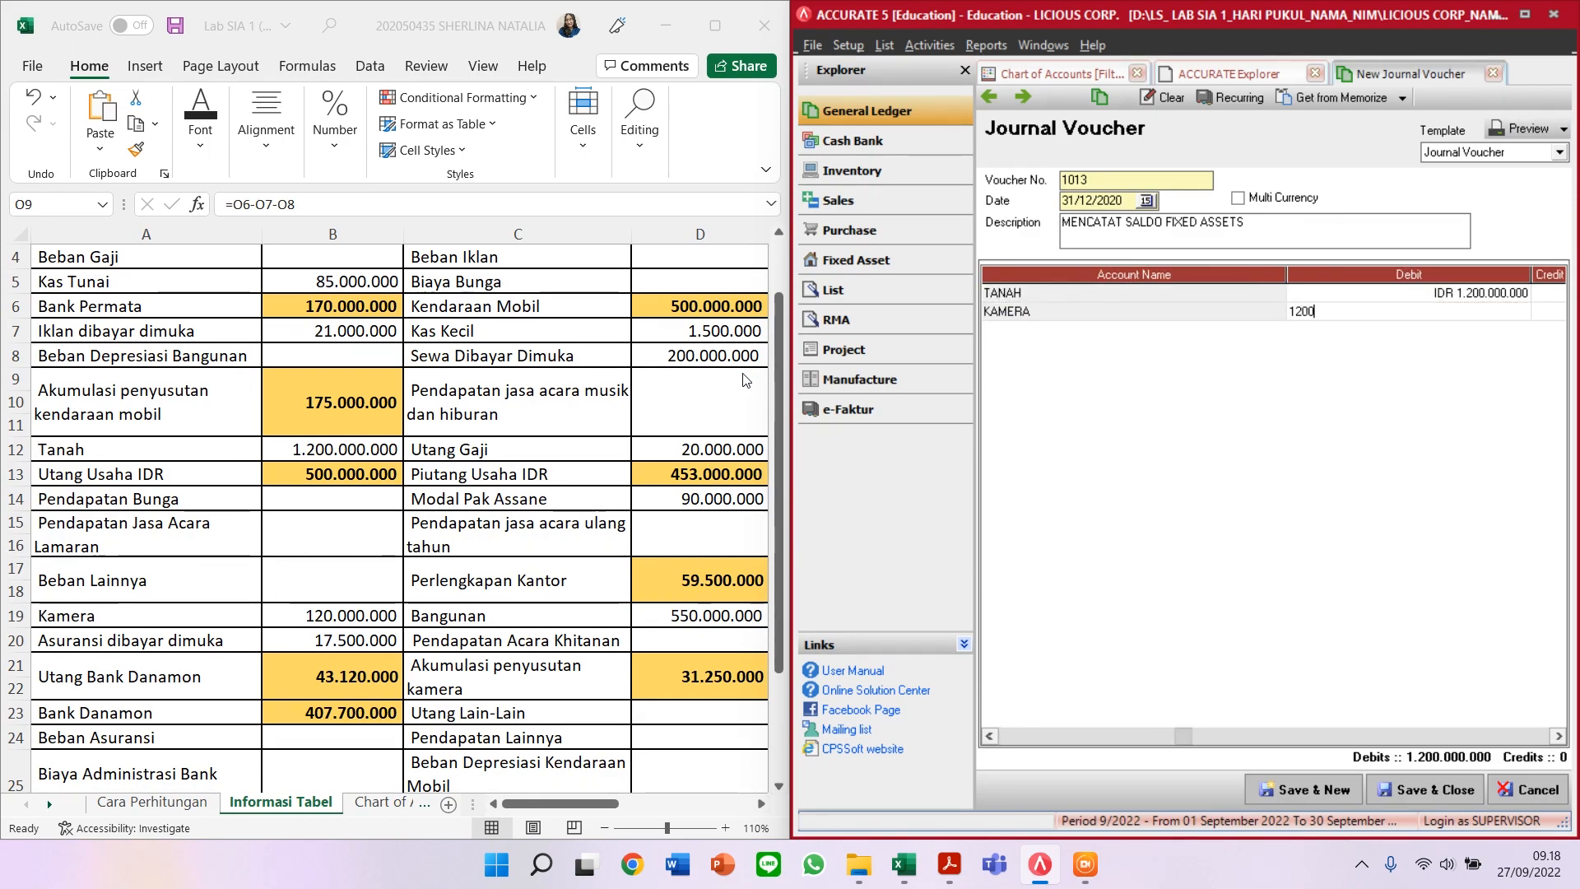
{"action": "key", "text": "Tab"}
{"action": "key", "text": "Tab"}
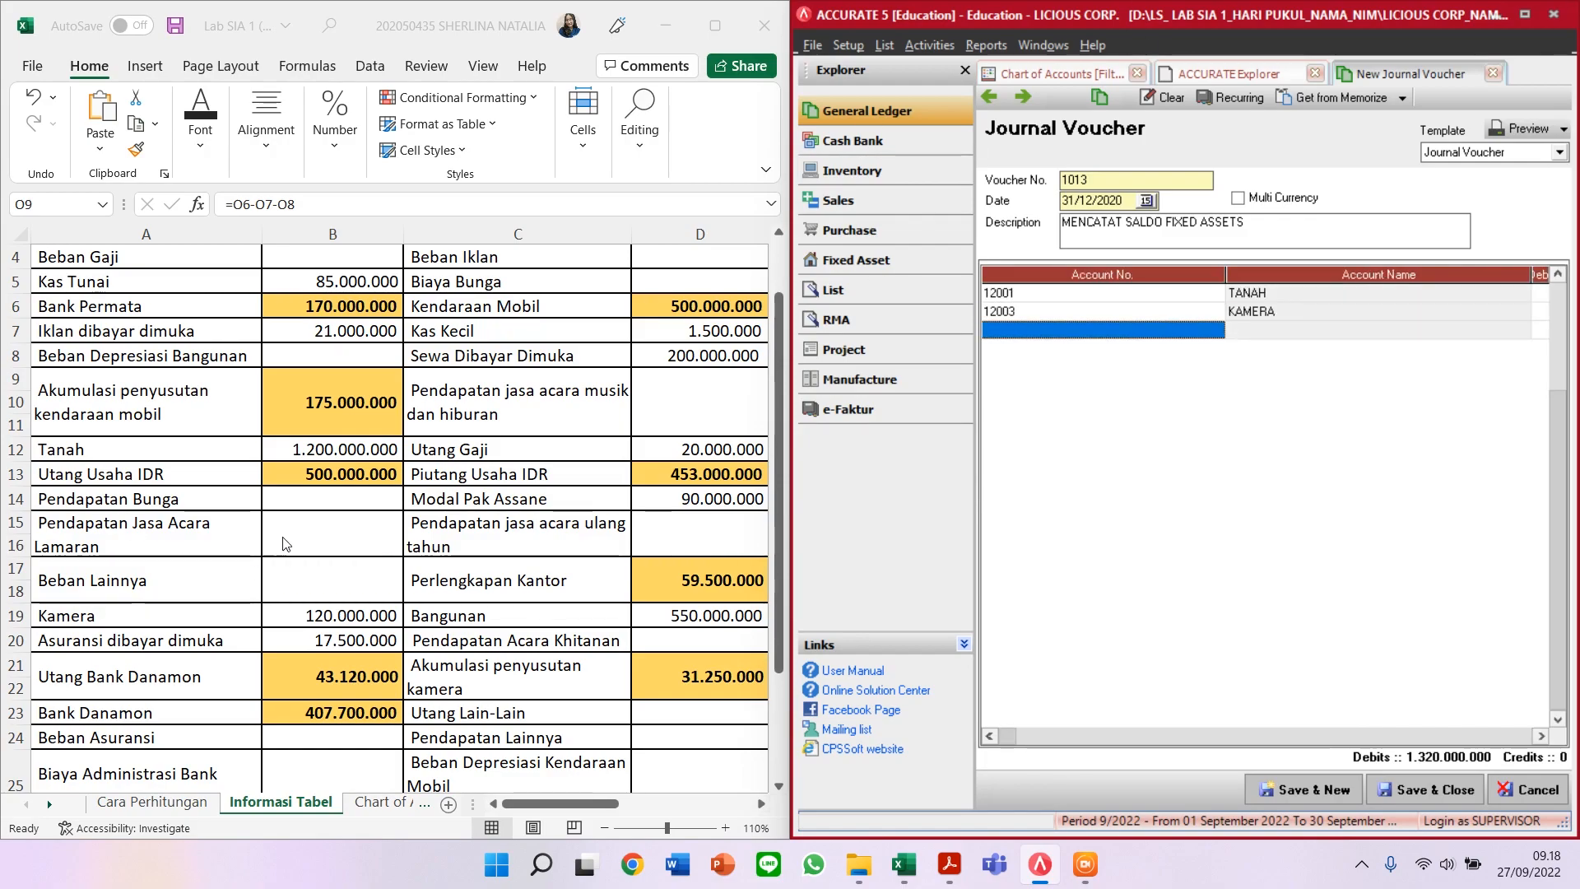
{"action": "scroll", "coordinate": [289, 521], "scroll_direction": "down", "scroll_amount": 3}
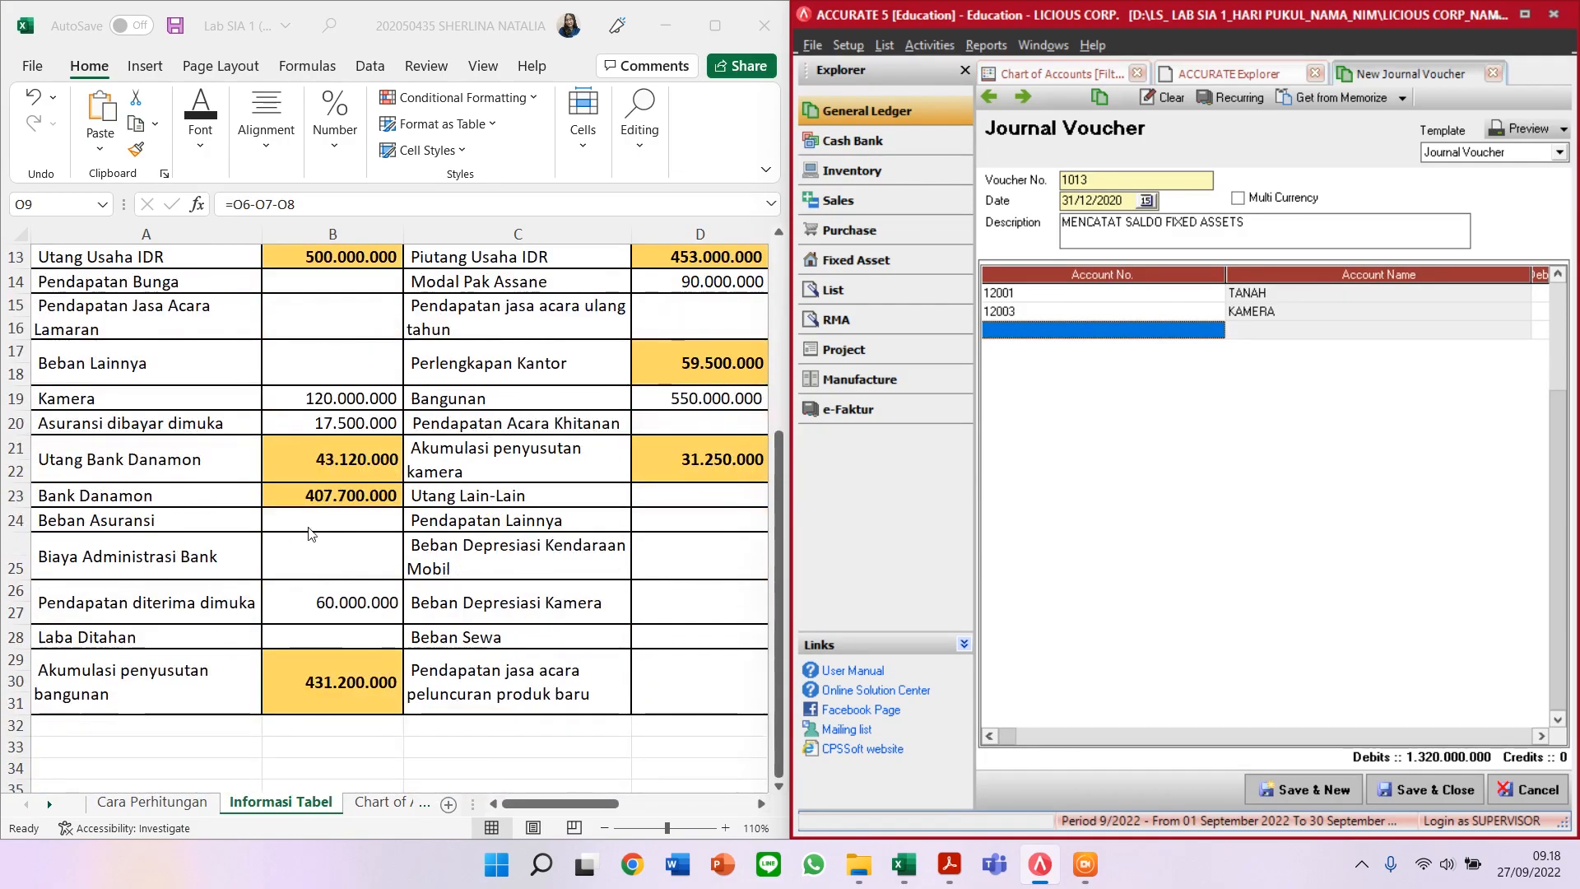
{"action": "scroll", "coordinate": [299, 527], "scroll_direction": "up", "scroll_amount": 4}
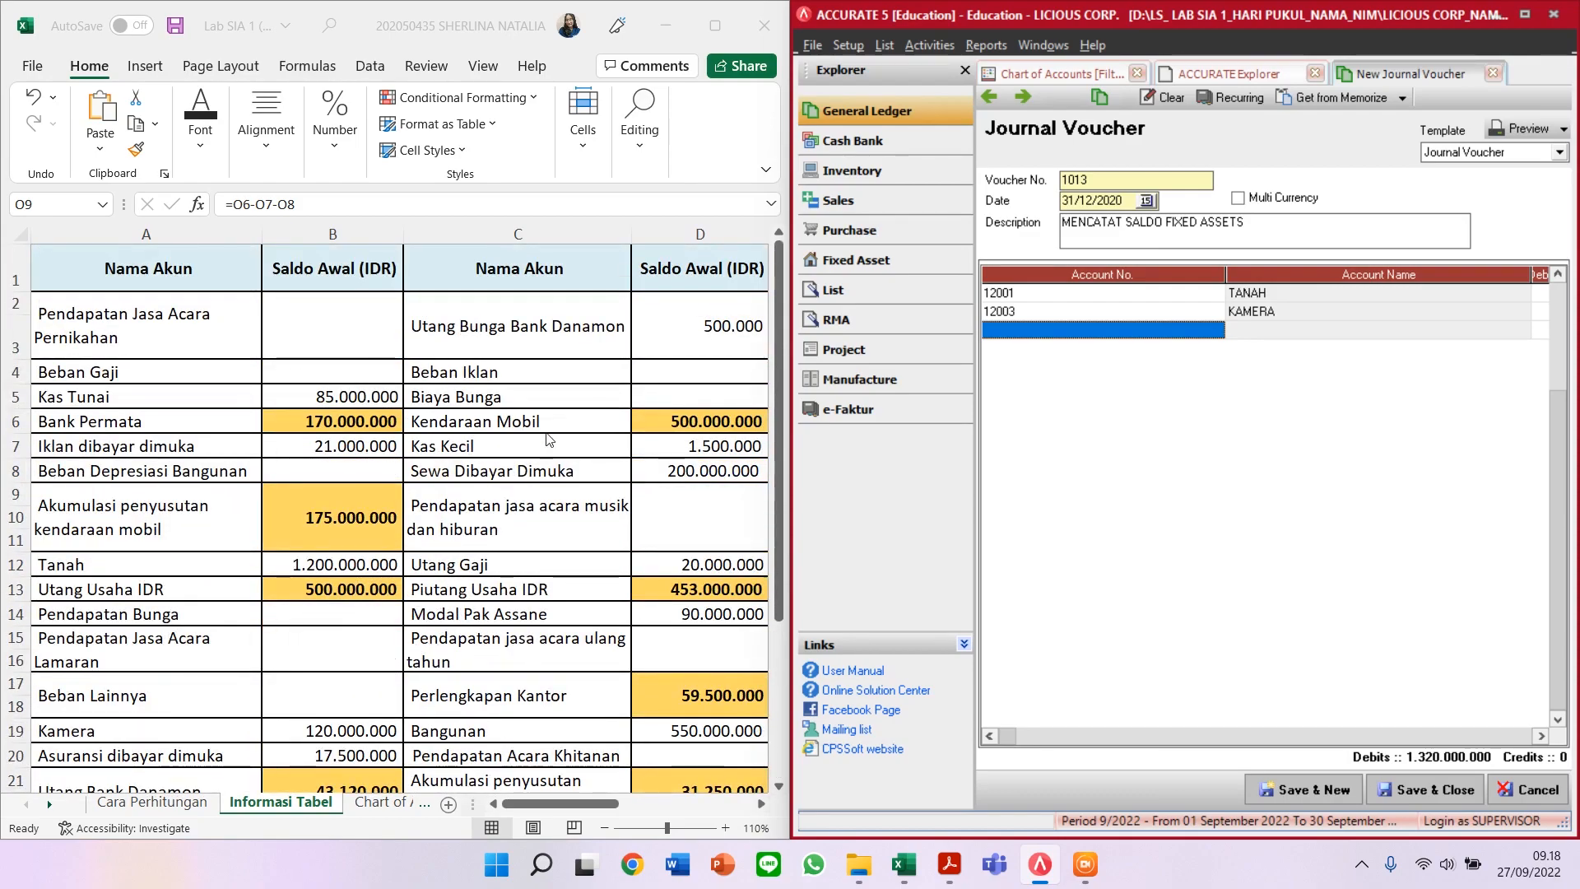
Step: Add KENDARAAN MOBIL (12002) as the third line with a 500.000.000 debit
{"action": "left_click", "coordinate": [762, 420]}
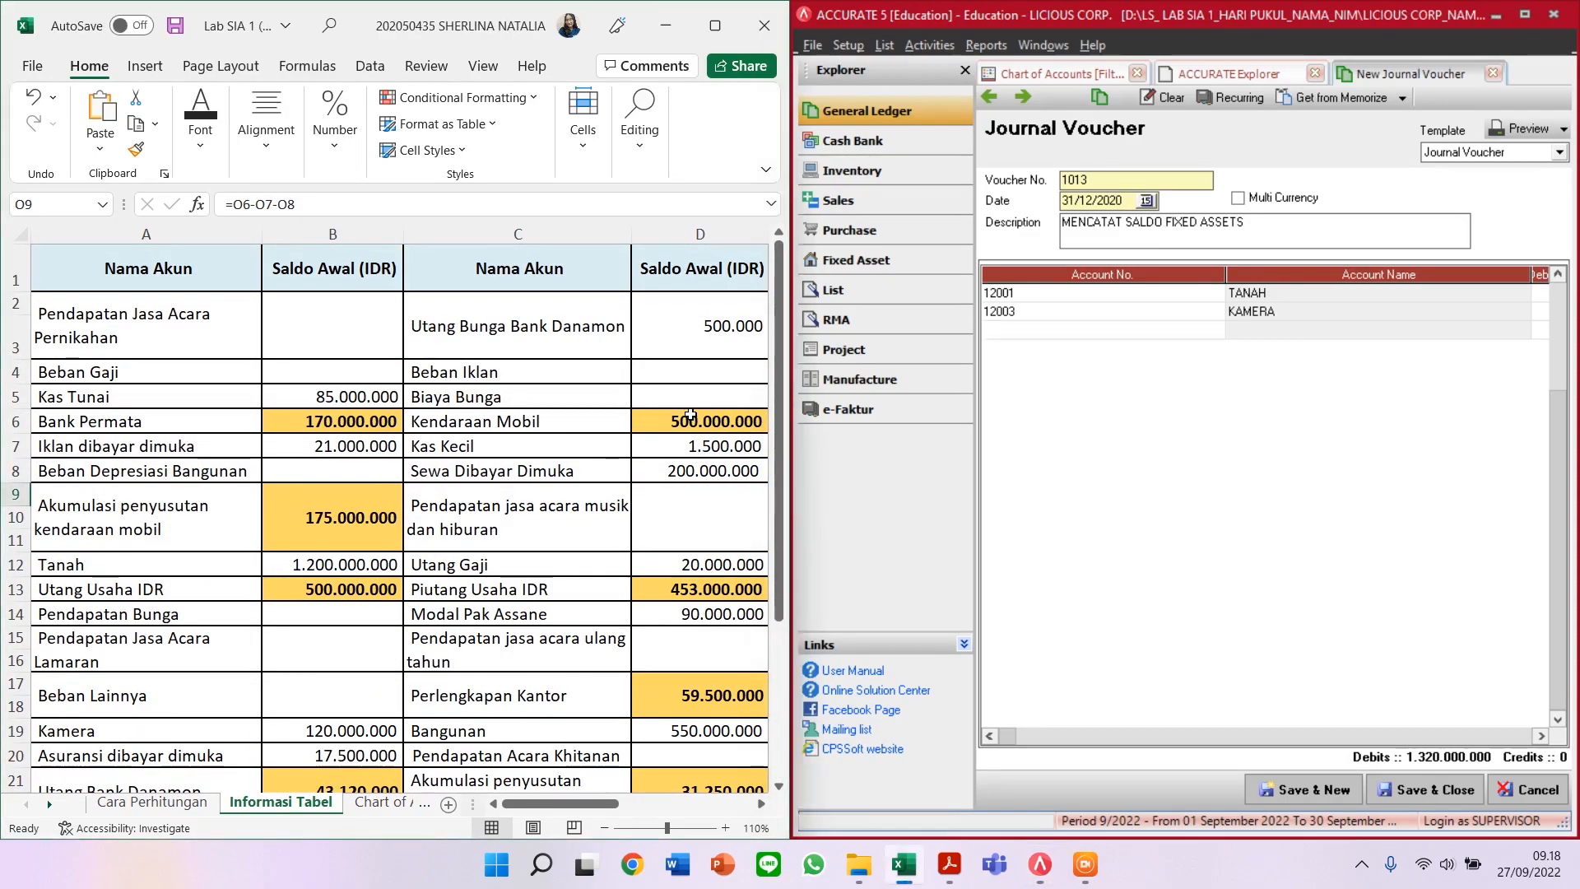
{"action": "left_click", "coordinate": [1097, 330]}
{"action": "type", "text": "12002"}
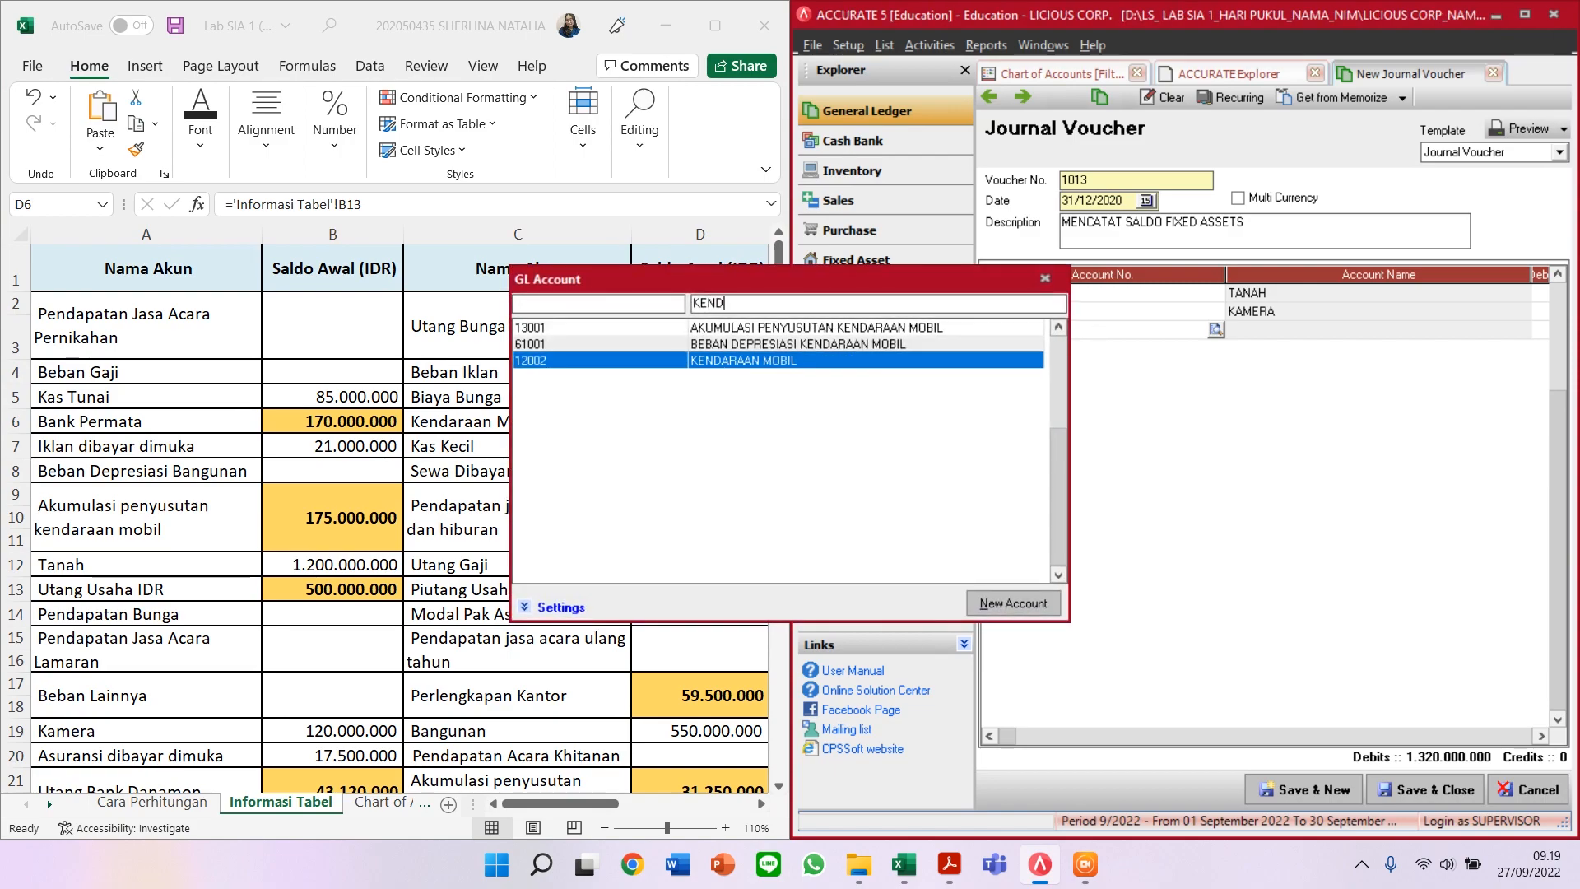
{"action": "key", "text": "Return"}
{"action": "key", "text": "Tab"}
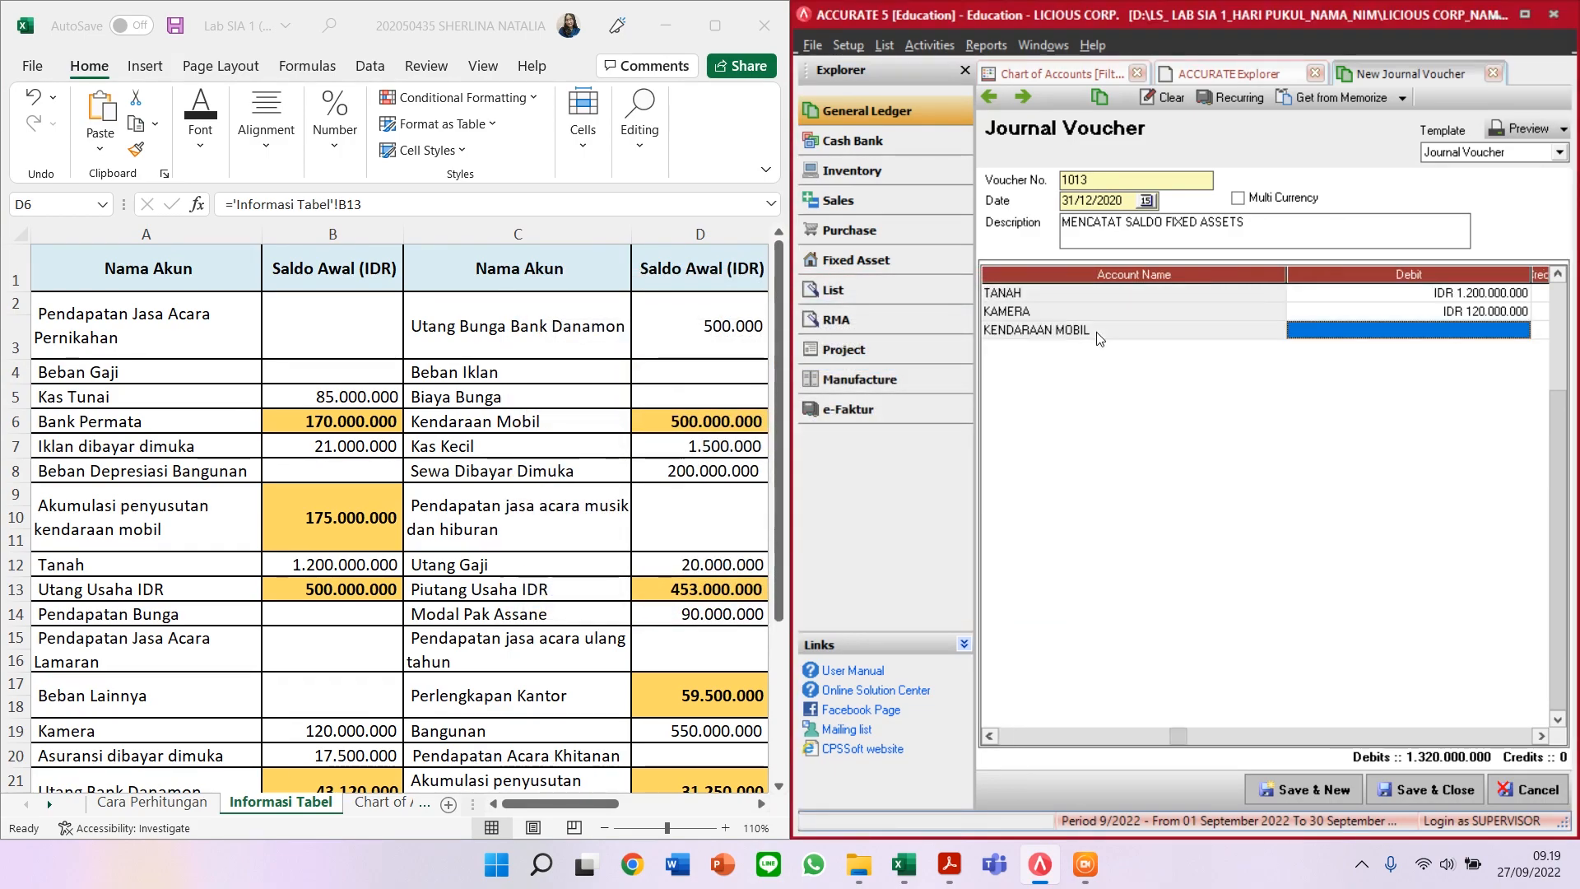
{"action": "type", "text": "500000000"}
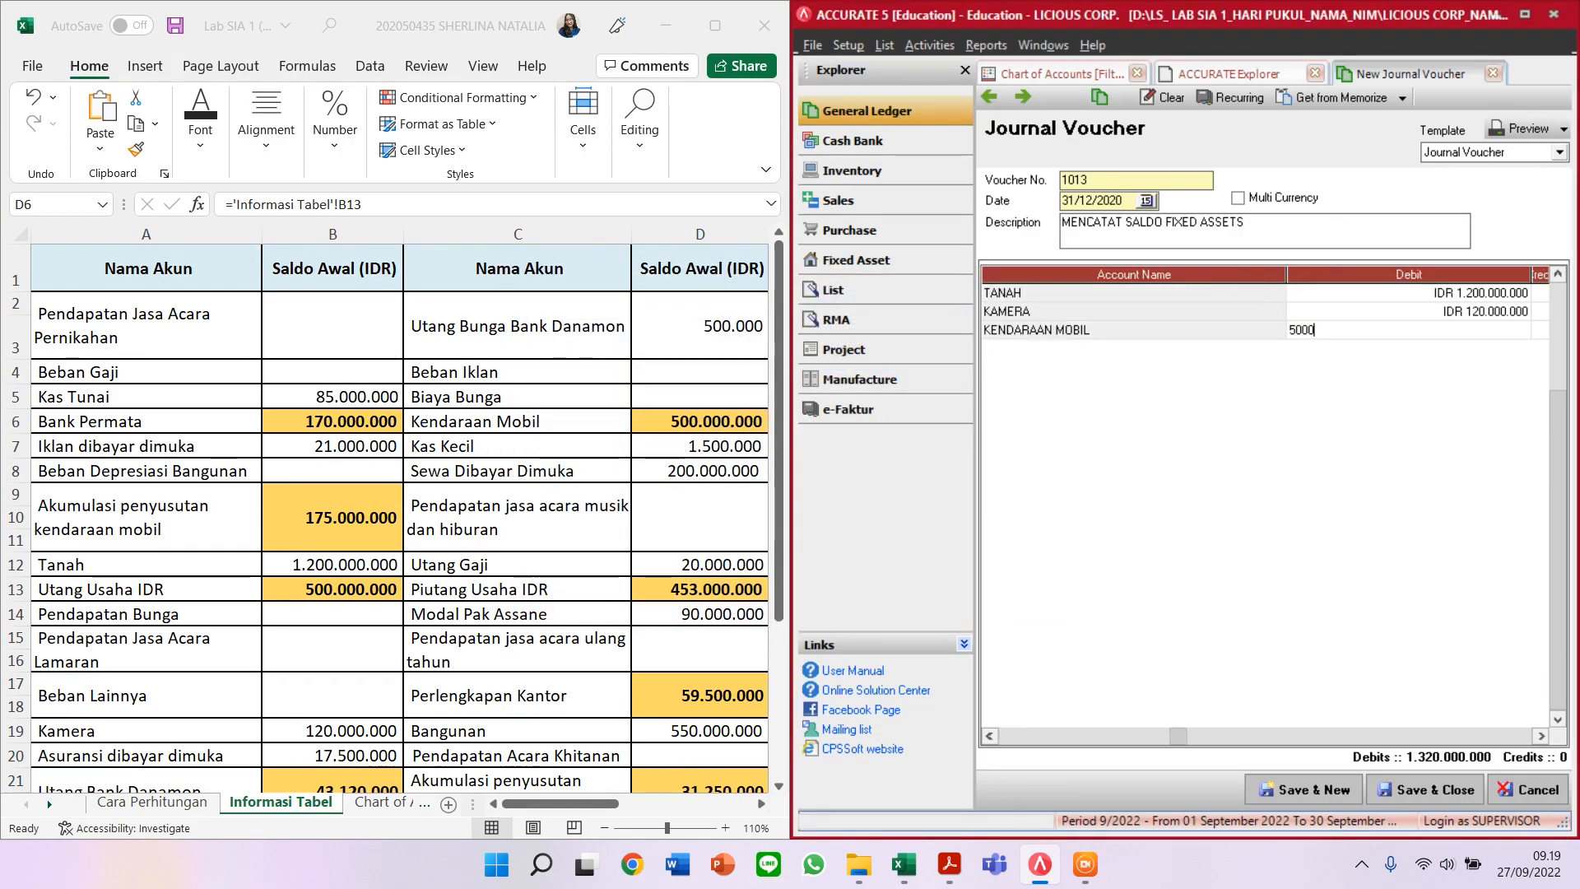
{"action": "key", "text": "Tab"}
{"action": "key", "text": "Tab"}
{"action": "key", "text": "Tab"}
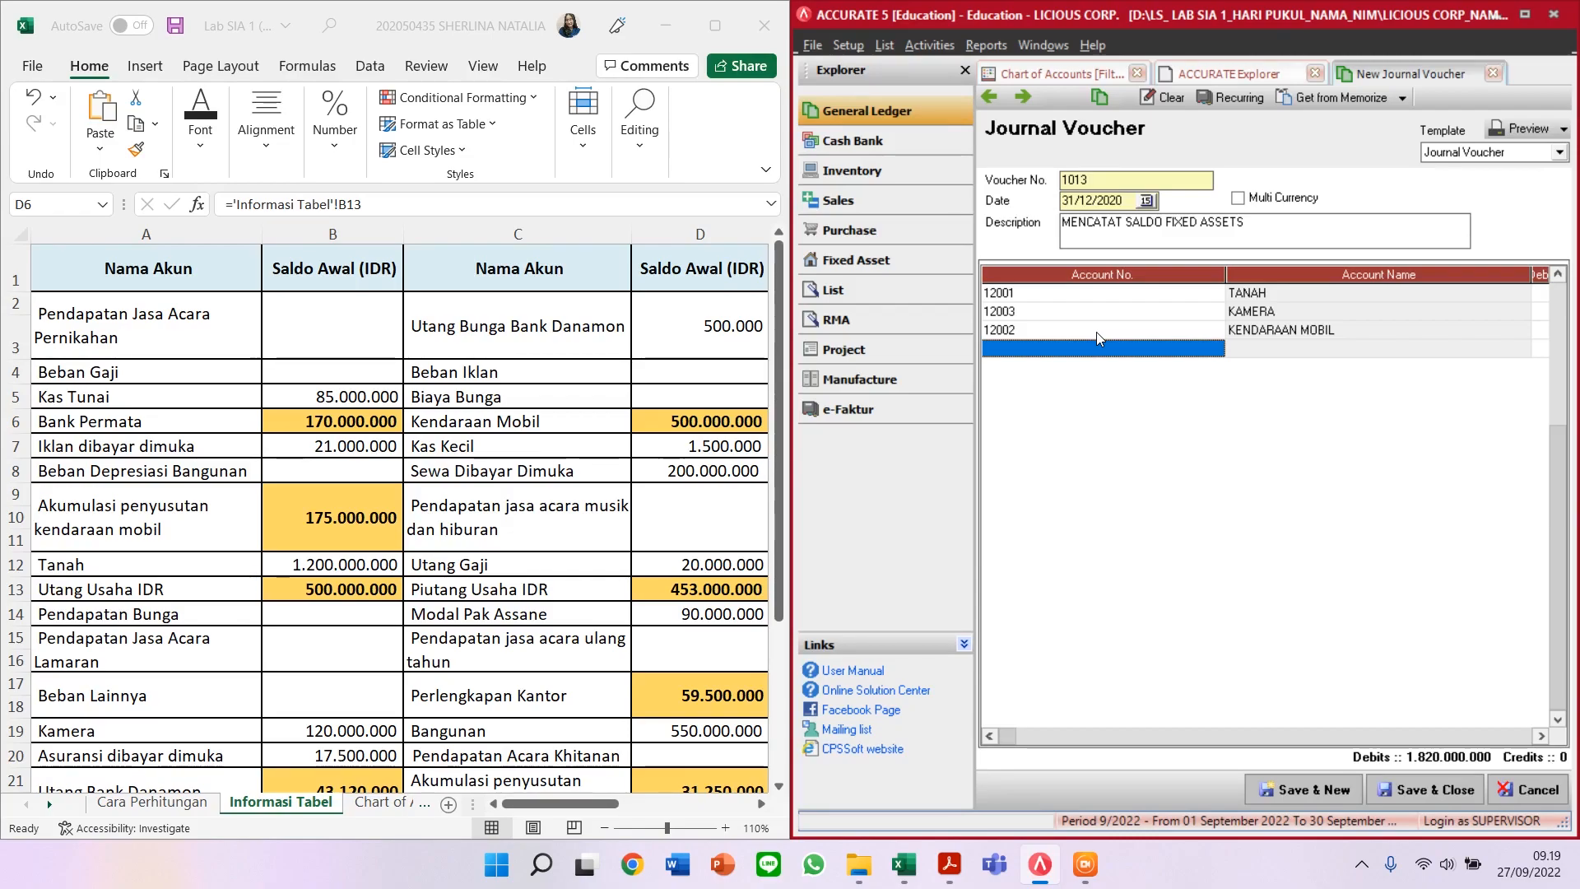
Step: Add BANGUNAN with a 550.000.000 debit, bringing debits to 2.370.000.000, and drop the empty line
{"action": "scroll", "coordinate": [505, 586], "scroll_direction": "down", "scroll_amount": 1}
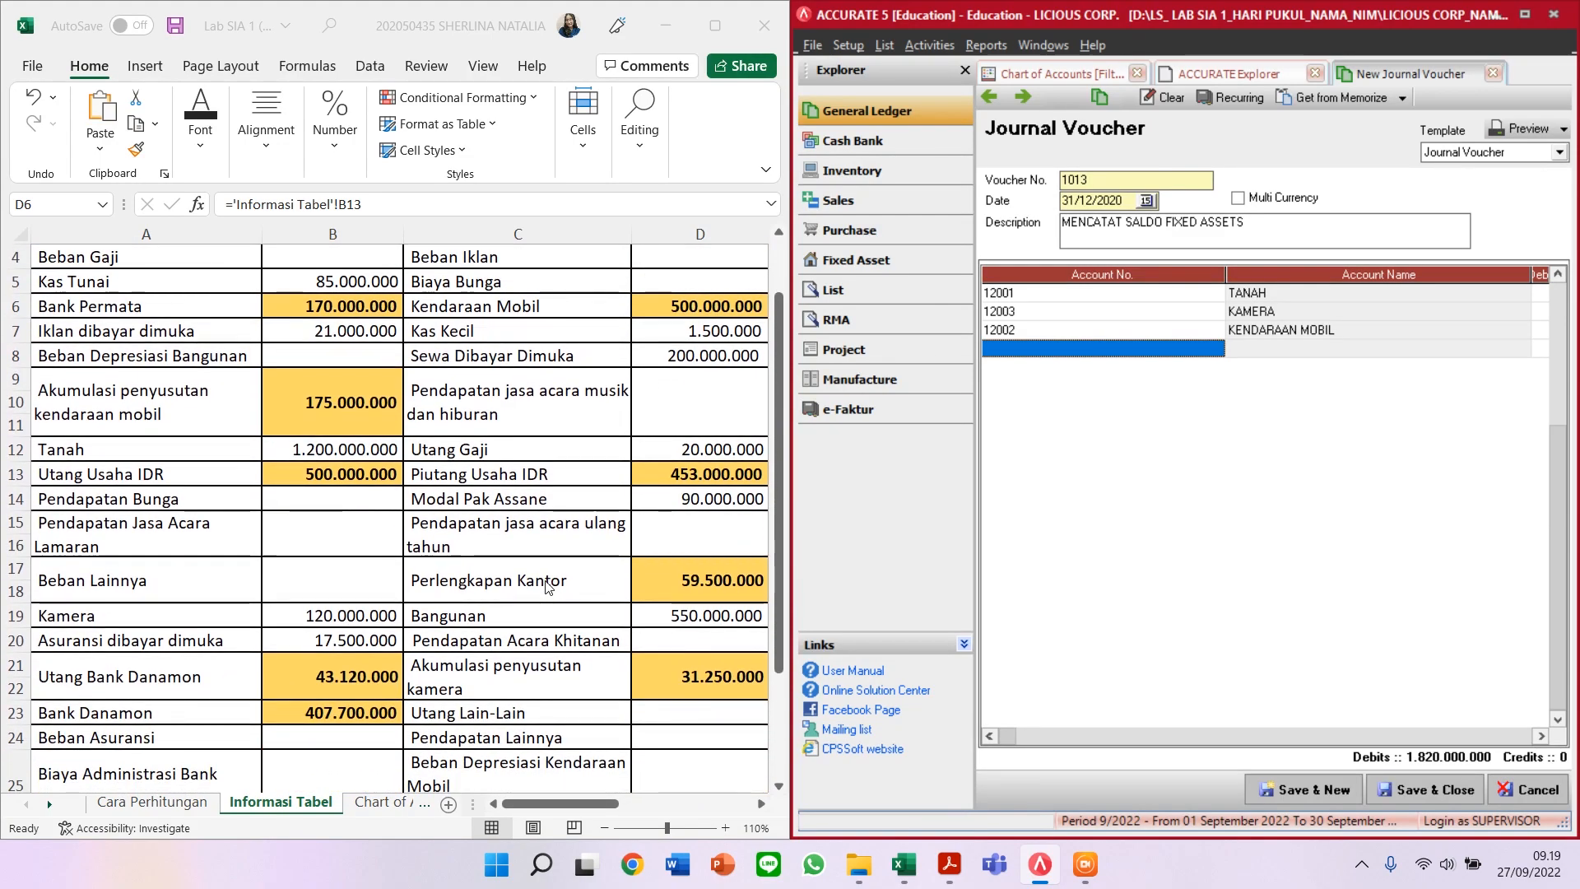
{"action": "left_click", "coordinate": [663, 614]}
{"action": "left_click", "coordinate": [761, 613]}
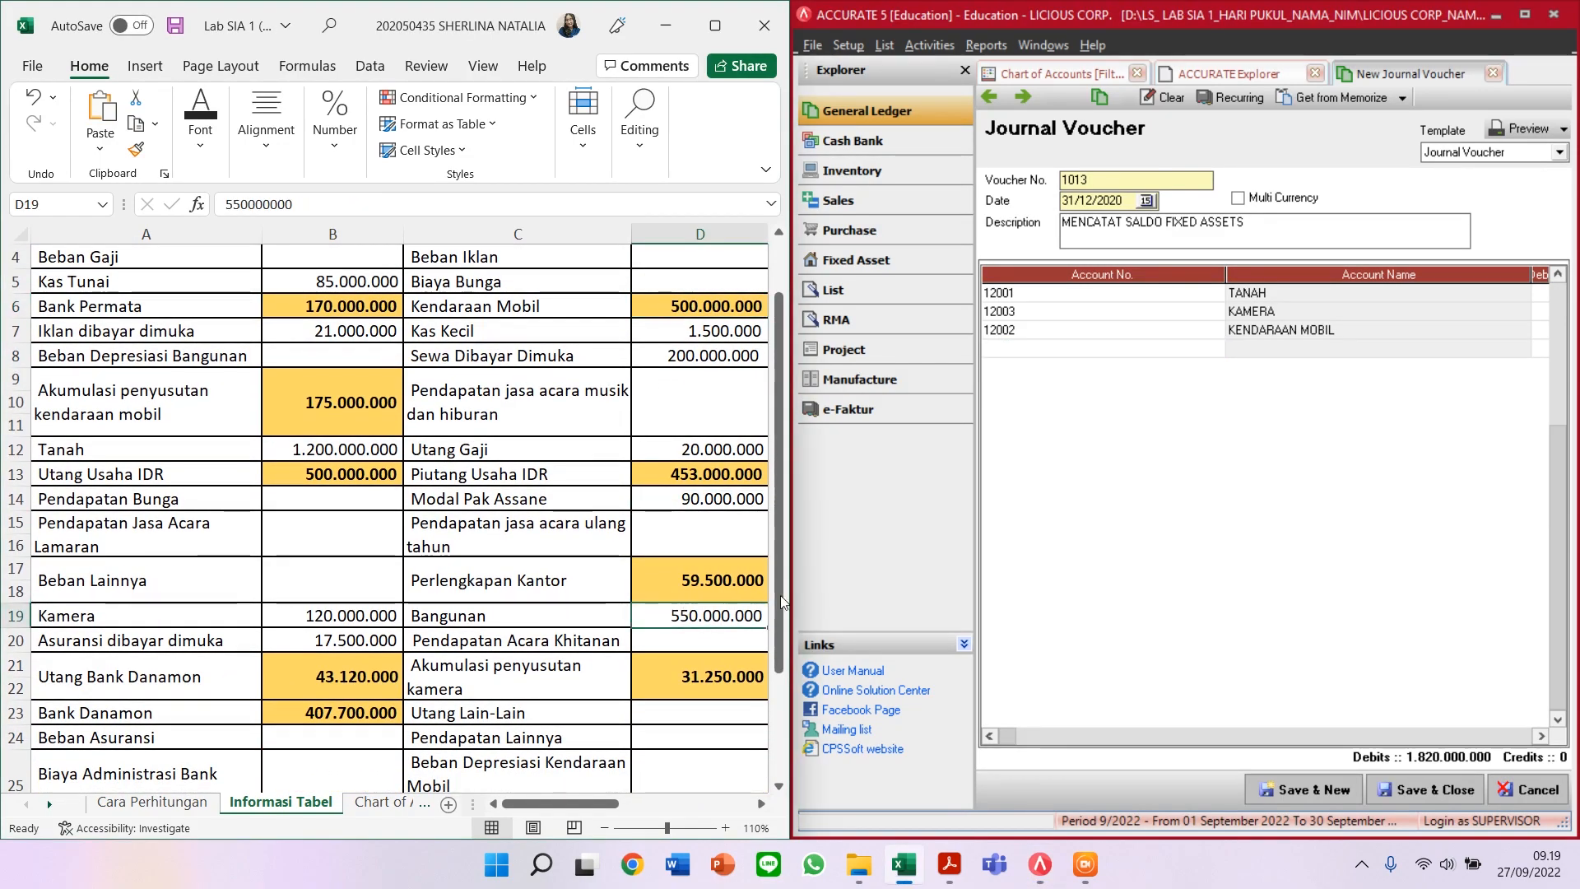
{"action": "left_click", "coordinate": [1095, 354]}
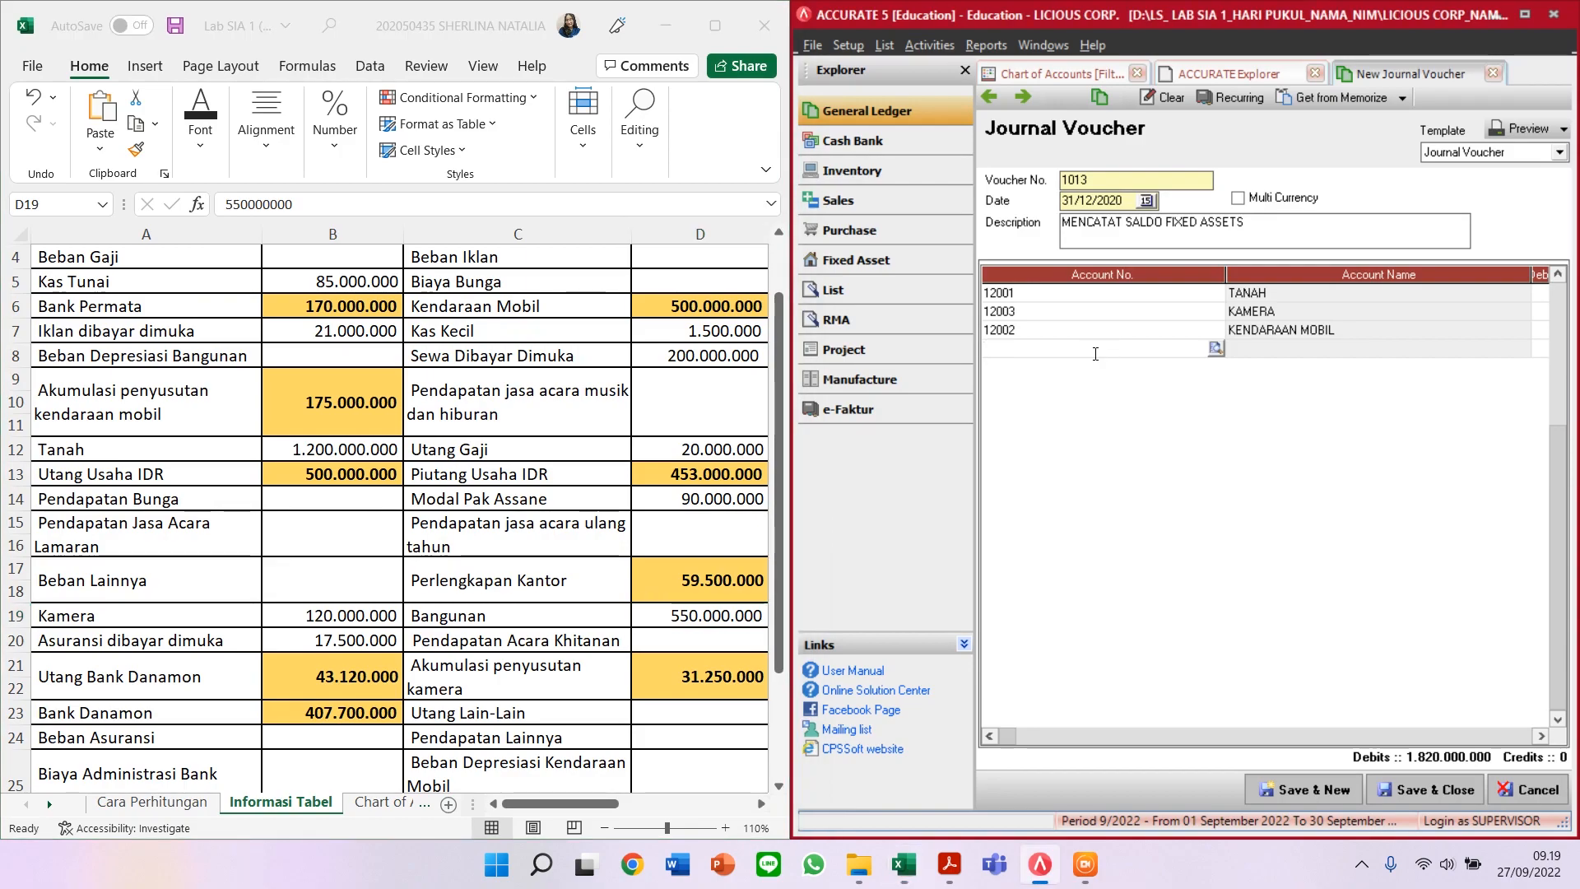
{"action": "type", "text": "BANGUN"}
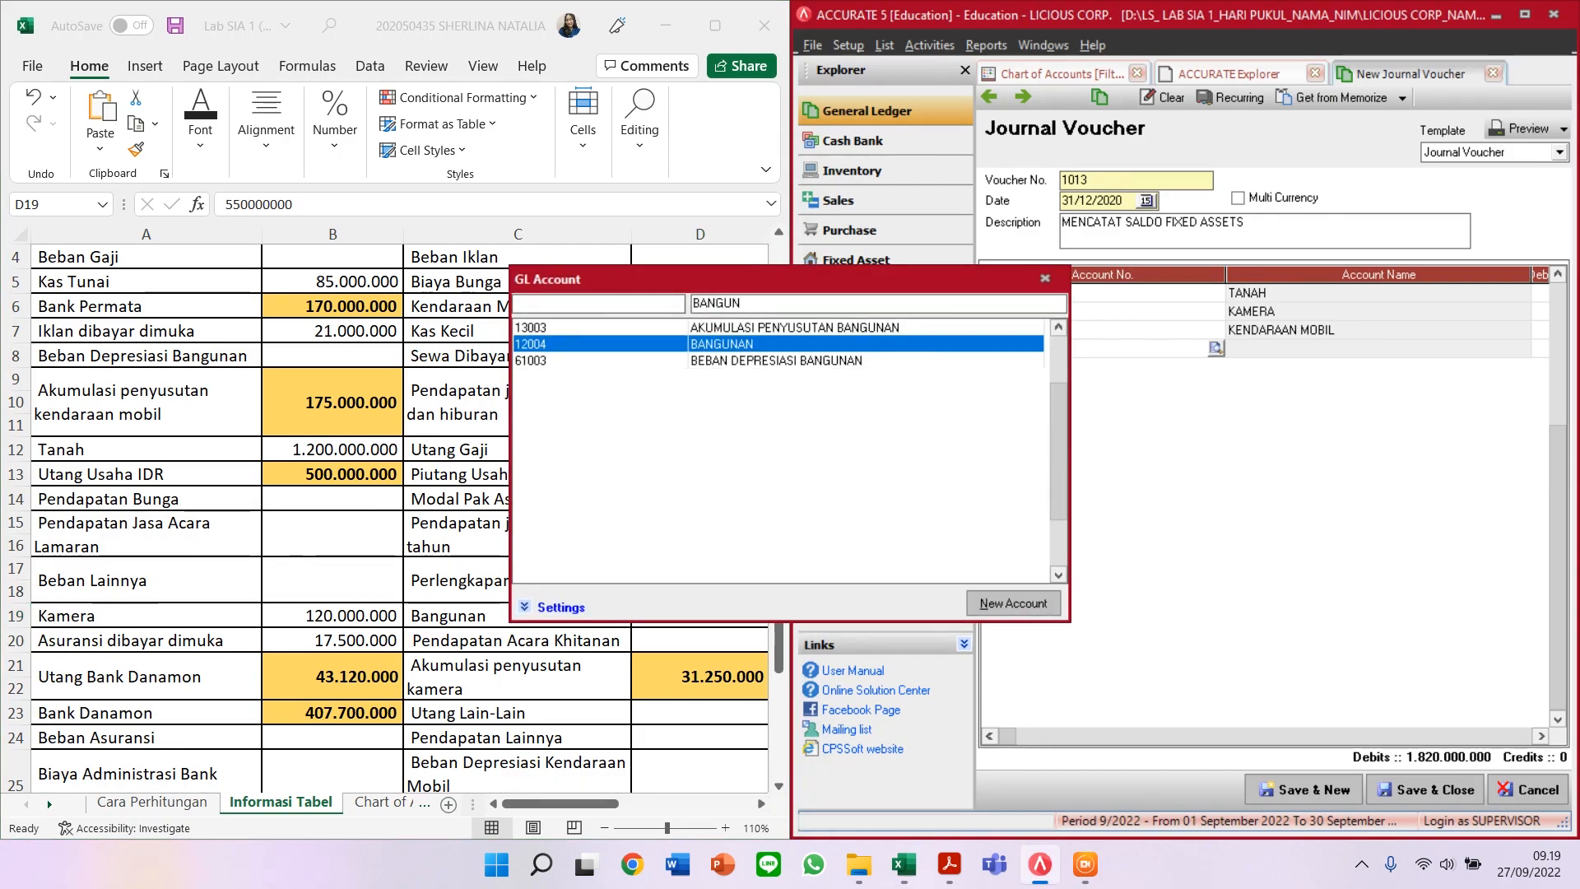
{"action": "key", "text": "Return"}
{"action": "key", "text": "Tab"}
{"action": "key", "text": "Tab"}
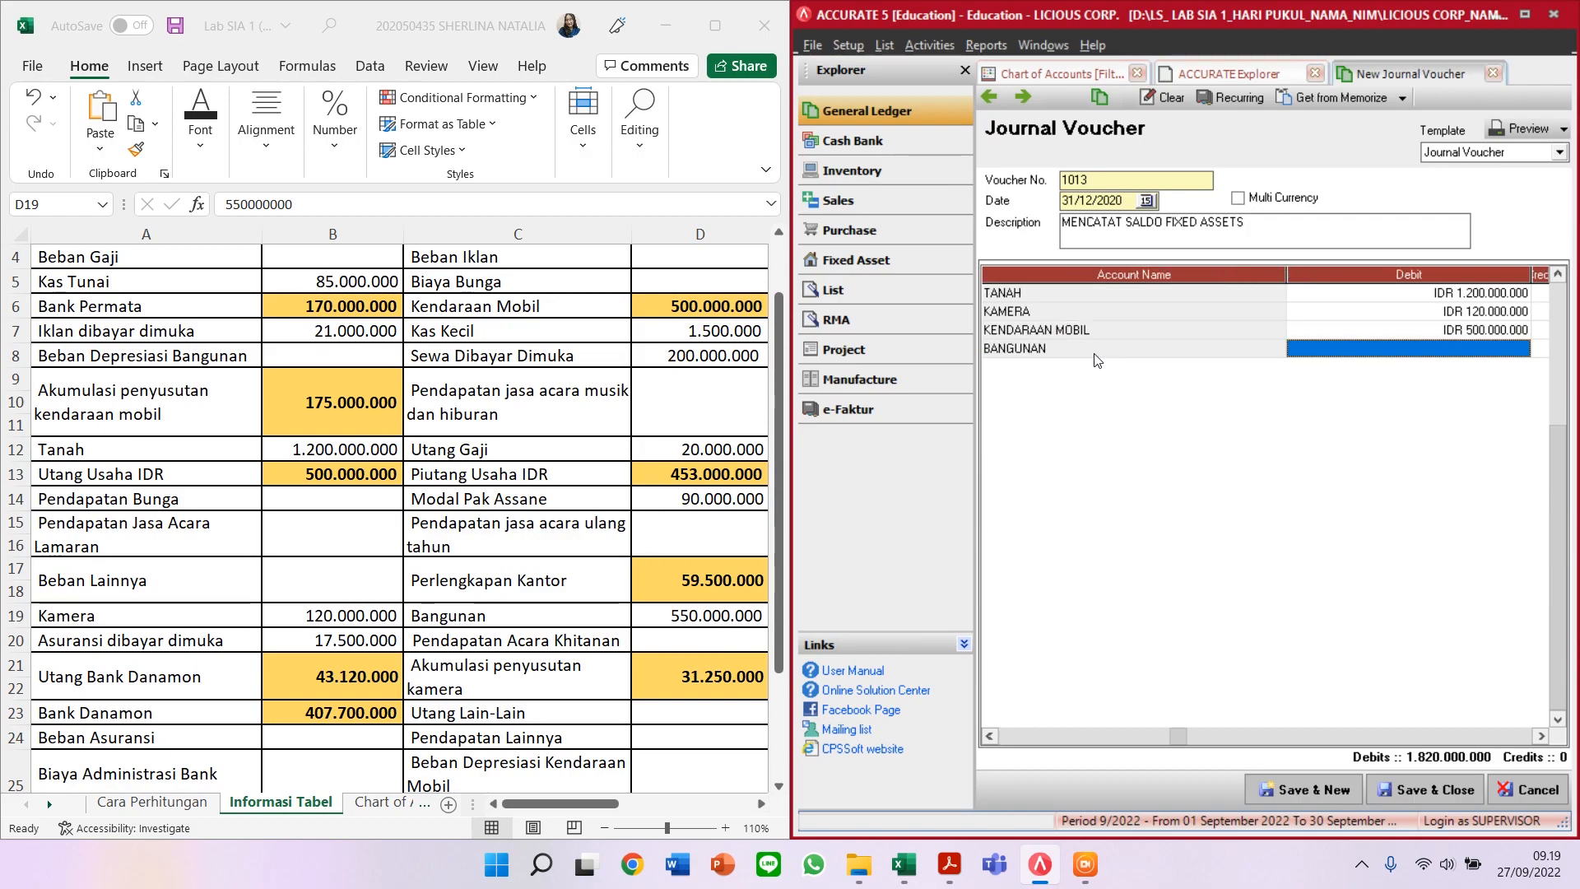
{"action": "type", "text": "55"}
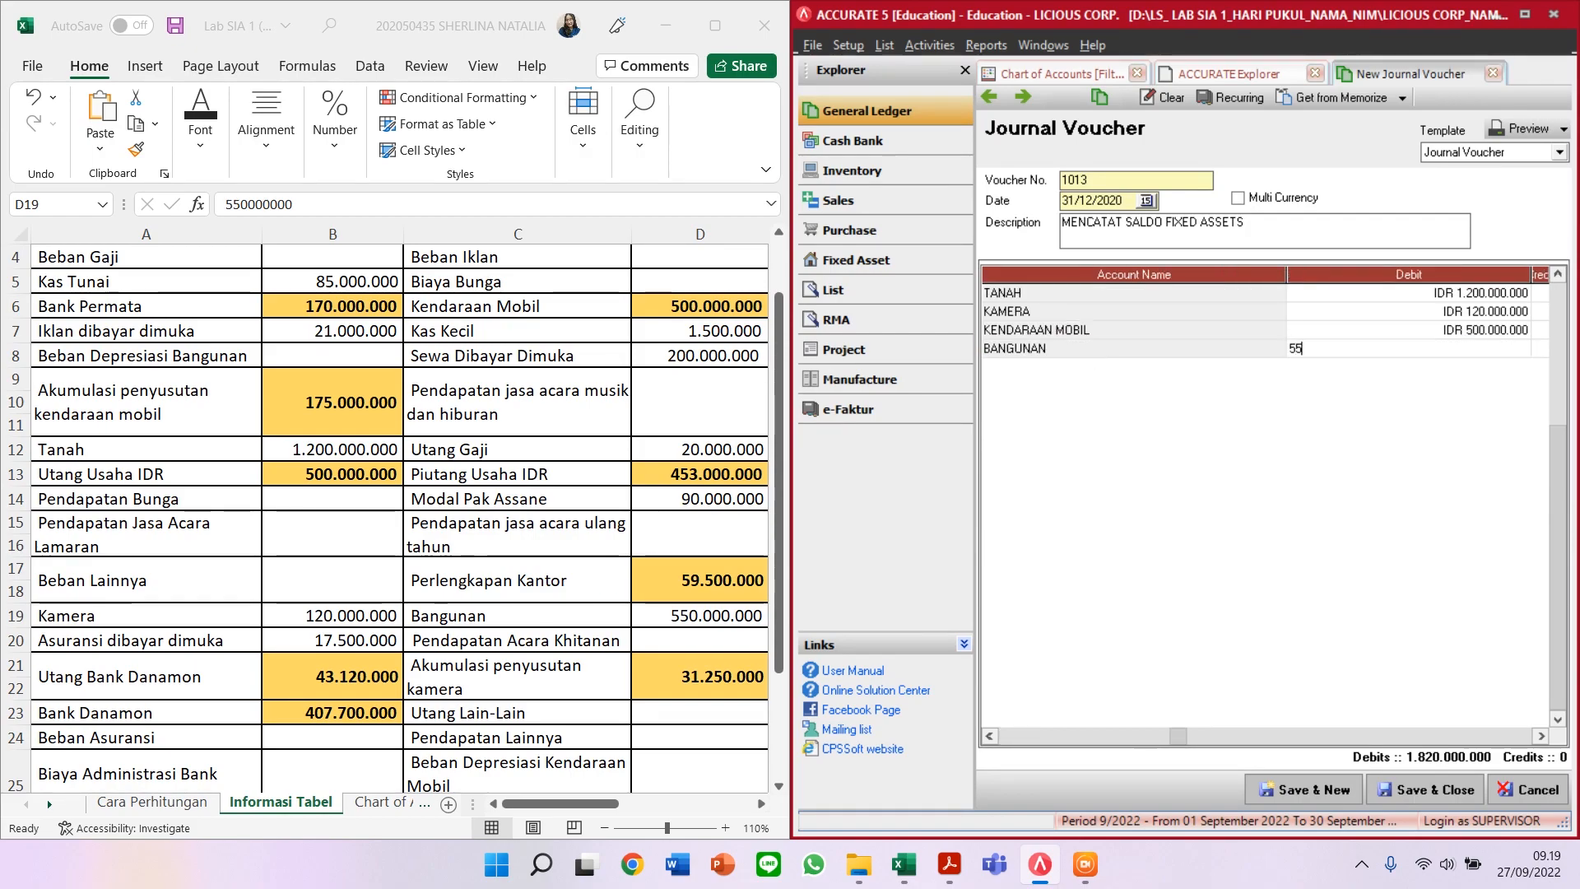
{"action": "type", "text": "0.000.000"}
{"action": "key", "text": "Tab"}
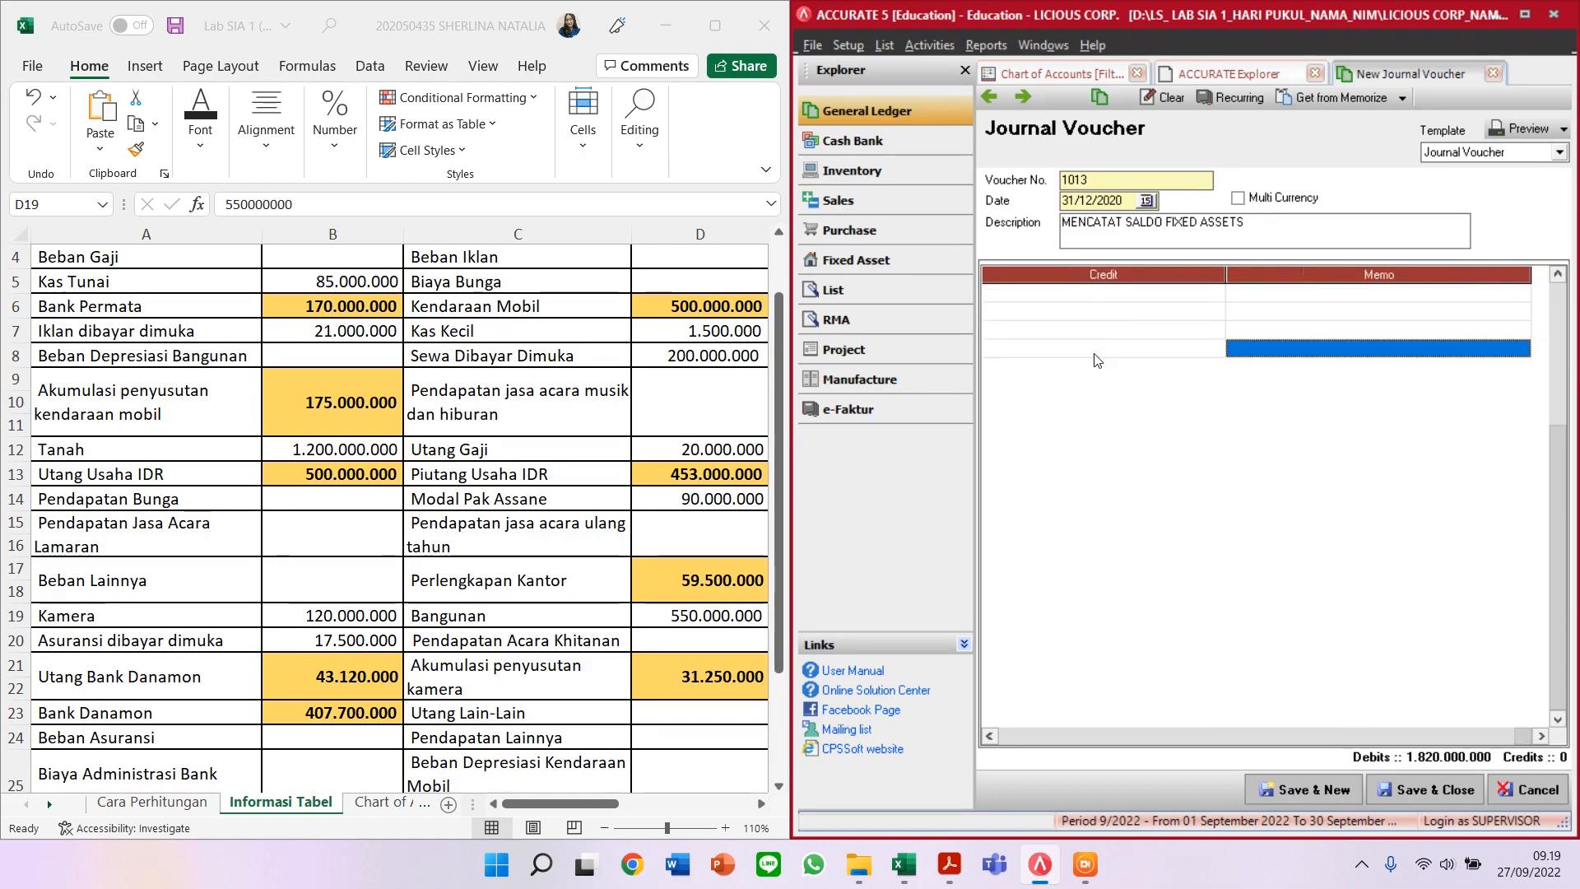
{"action": "key", "text": "Tab"}
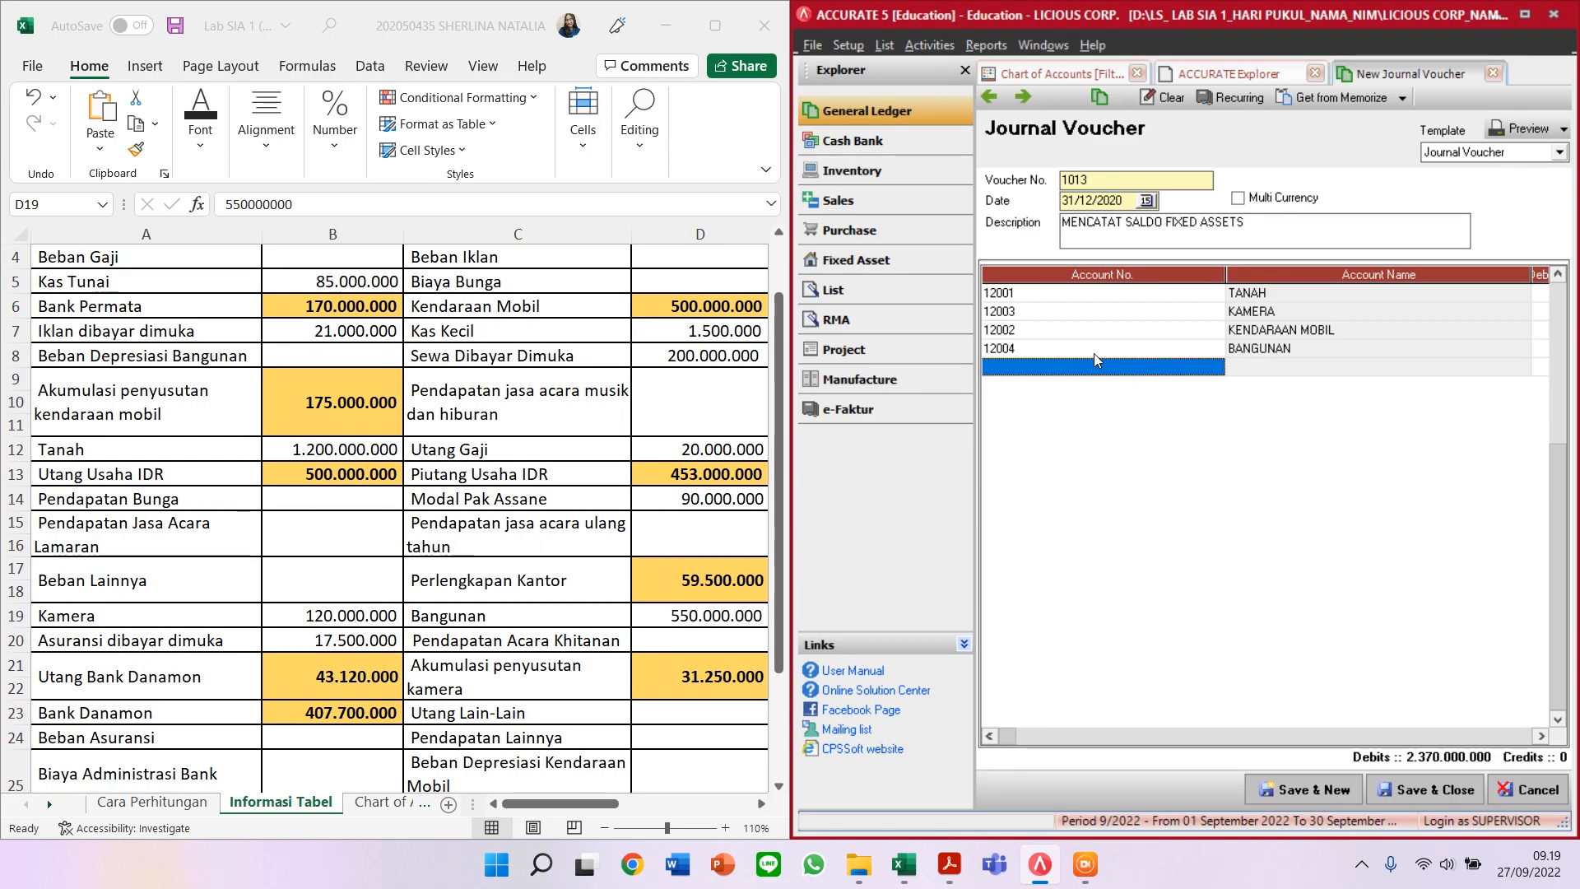
{"action": "key", "text": "Escape"}
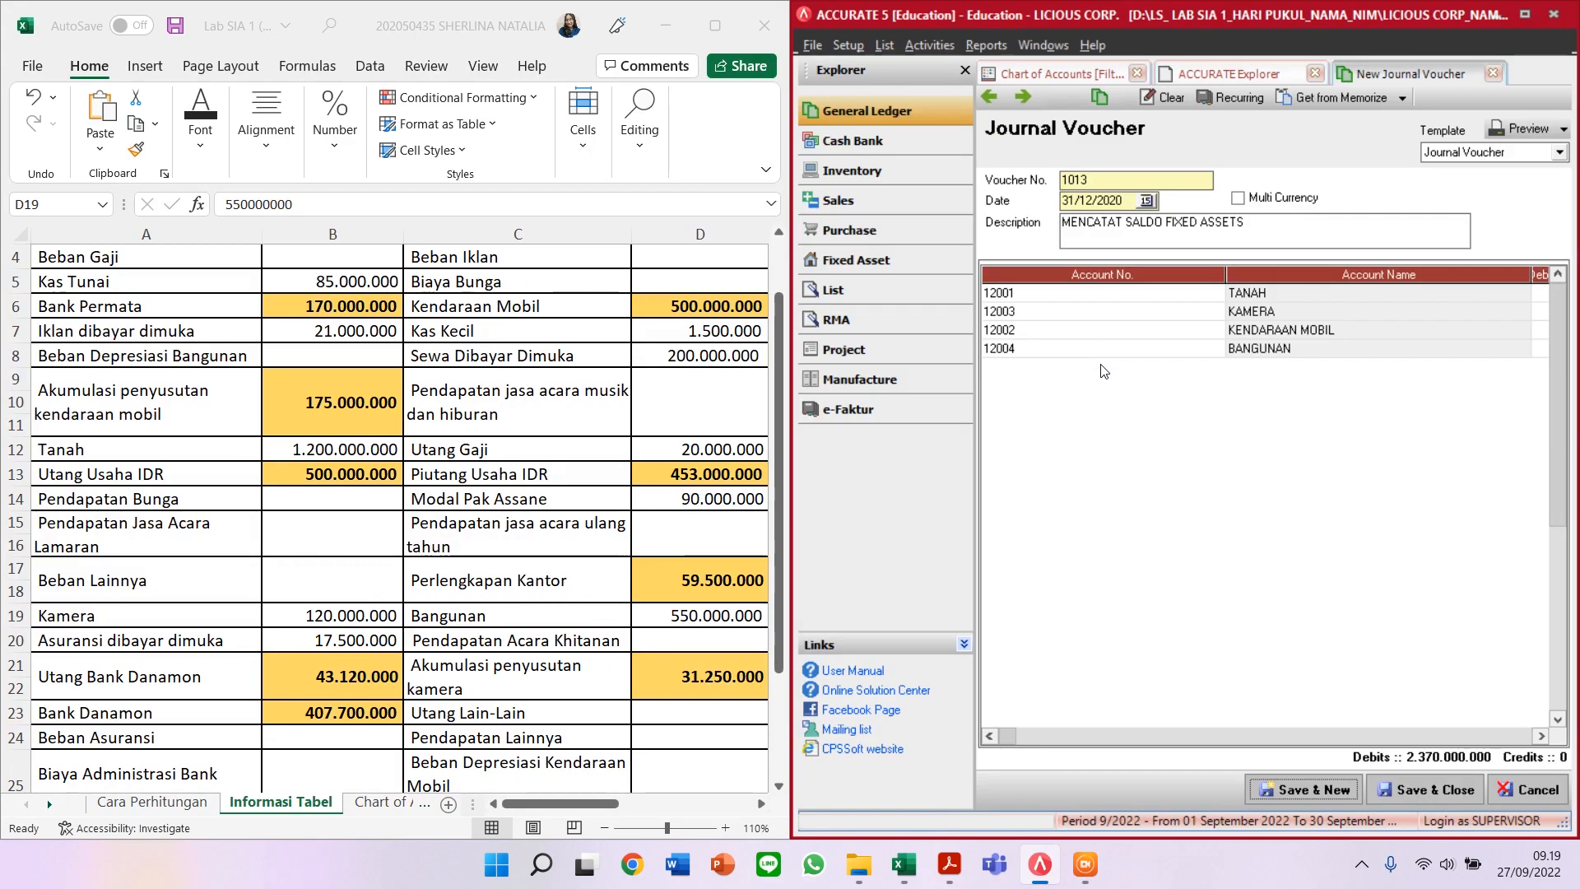
{"action": "left_click", "coordinate": [1545, 734]}
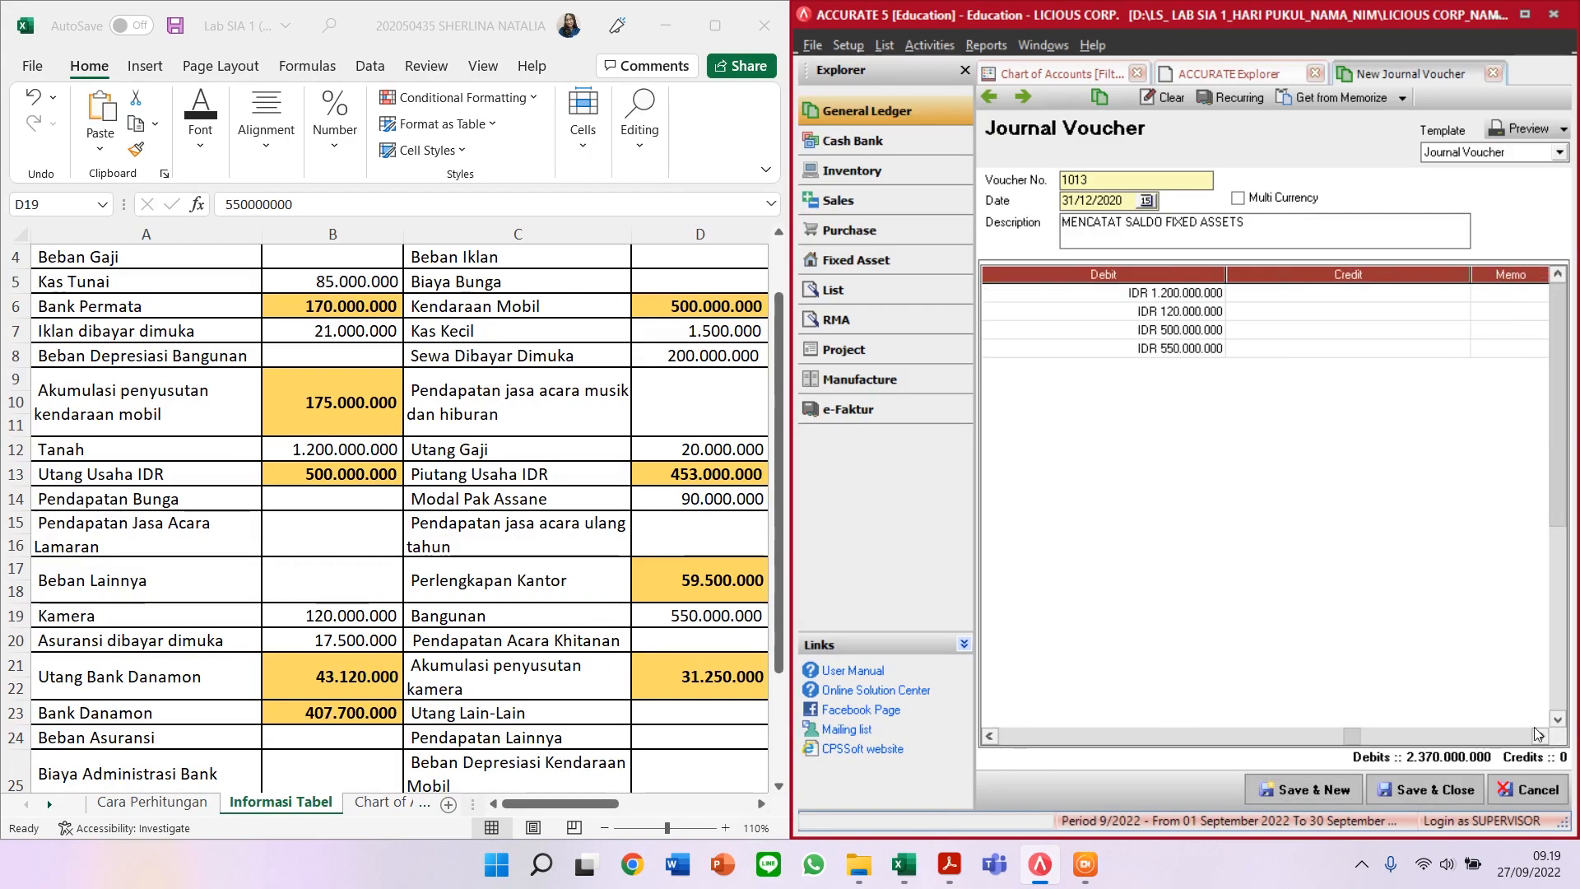
{"action": "left_click", "coordinate": [1489, 357]}
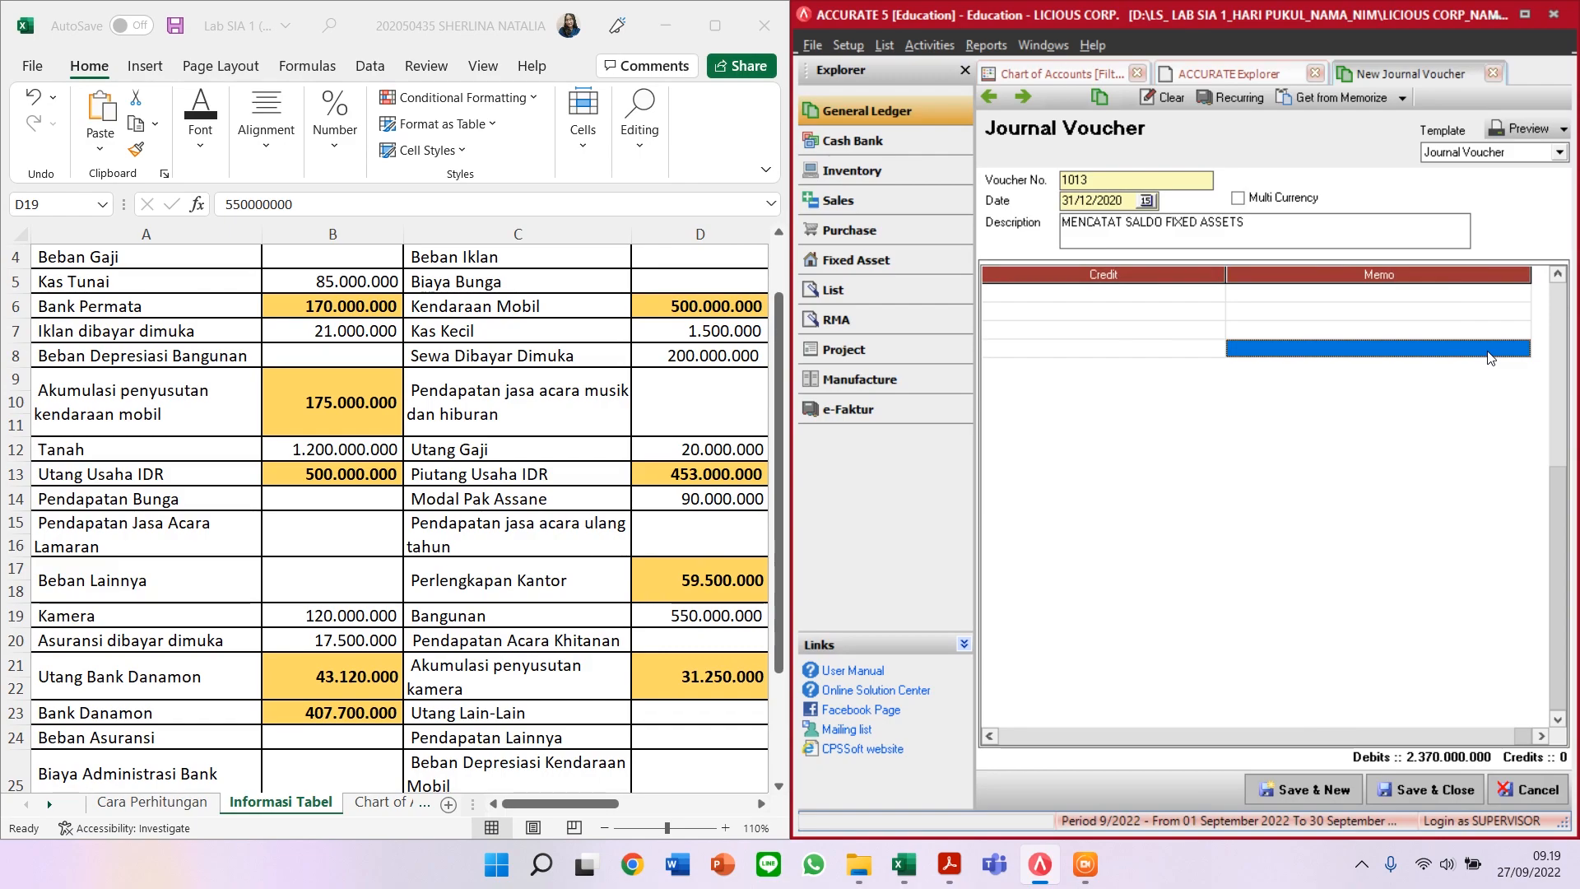
{"action": "key", "text": "Tab"}
{"action": "key", "text": "Tab"}
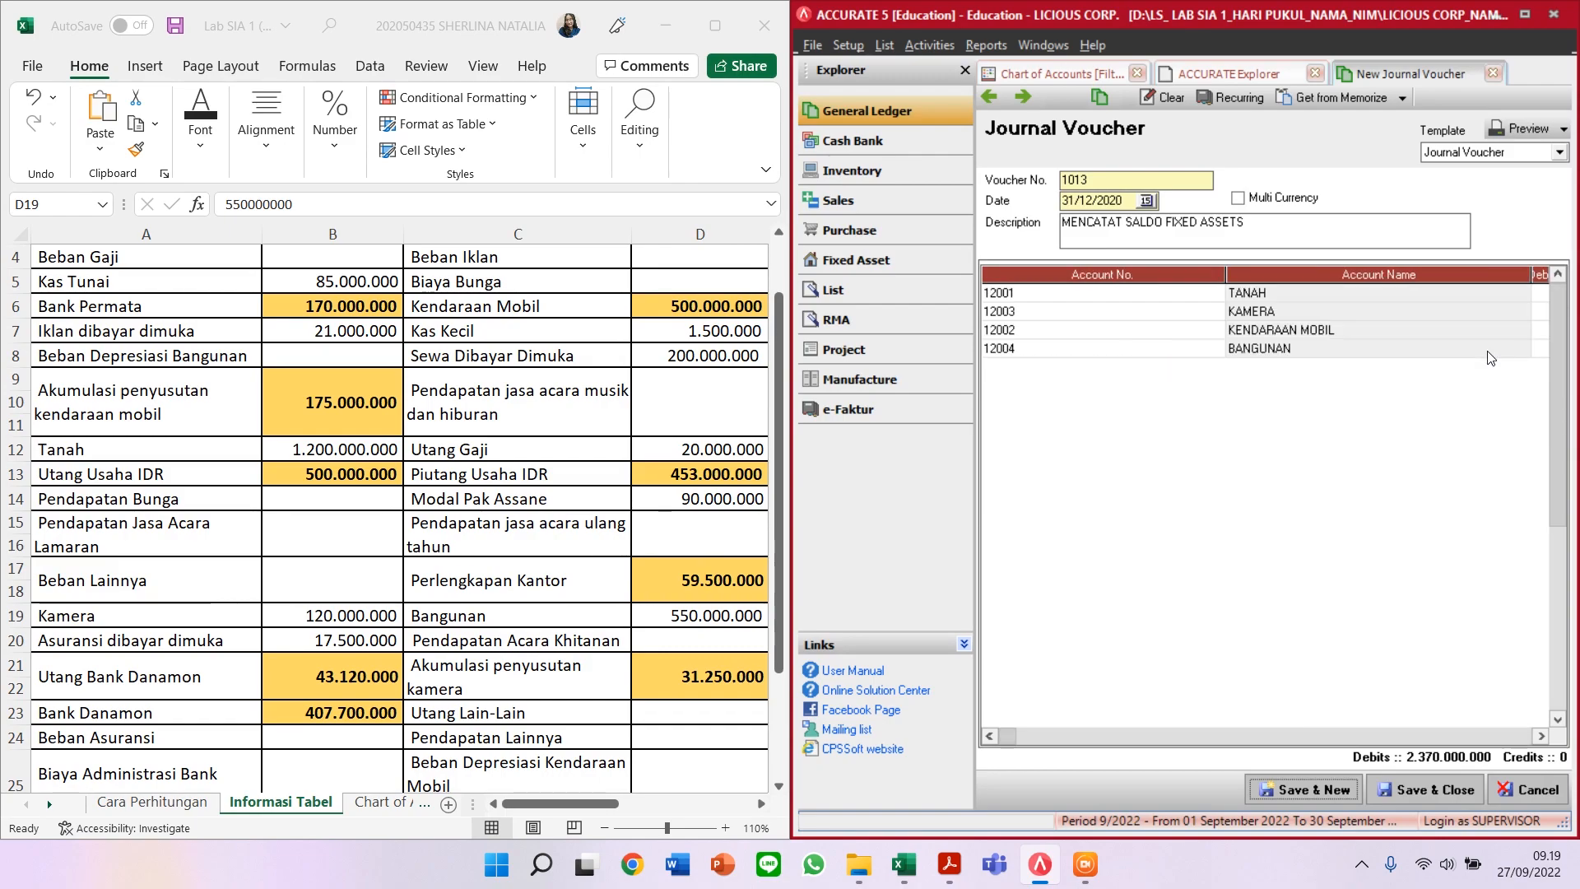
Step: Credit OPENING BALANCE EQUITY 2.370.000.000 on row five, balancing voucher 1013
{"action": "left_click", "coordinate": [1489, 357]}
{"action": "key", "text": "Tab"}
{"action": "key", "text": "Tab"}
{"action": "key", "text": "Tab"}
{"action": "key", "text": "Tab"}
{"action": "type", "text": "O"}
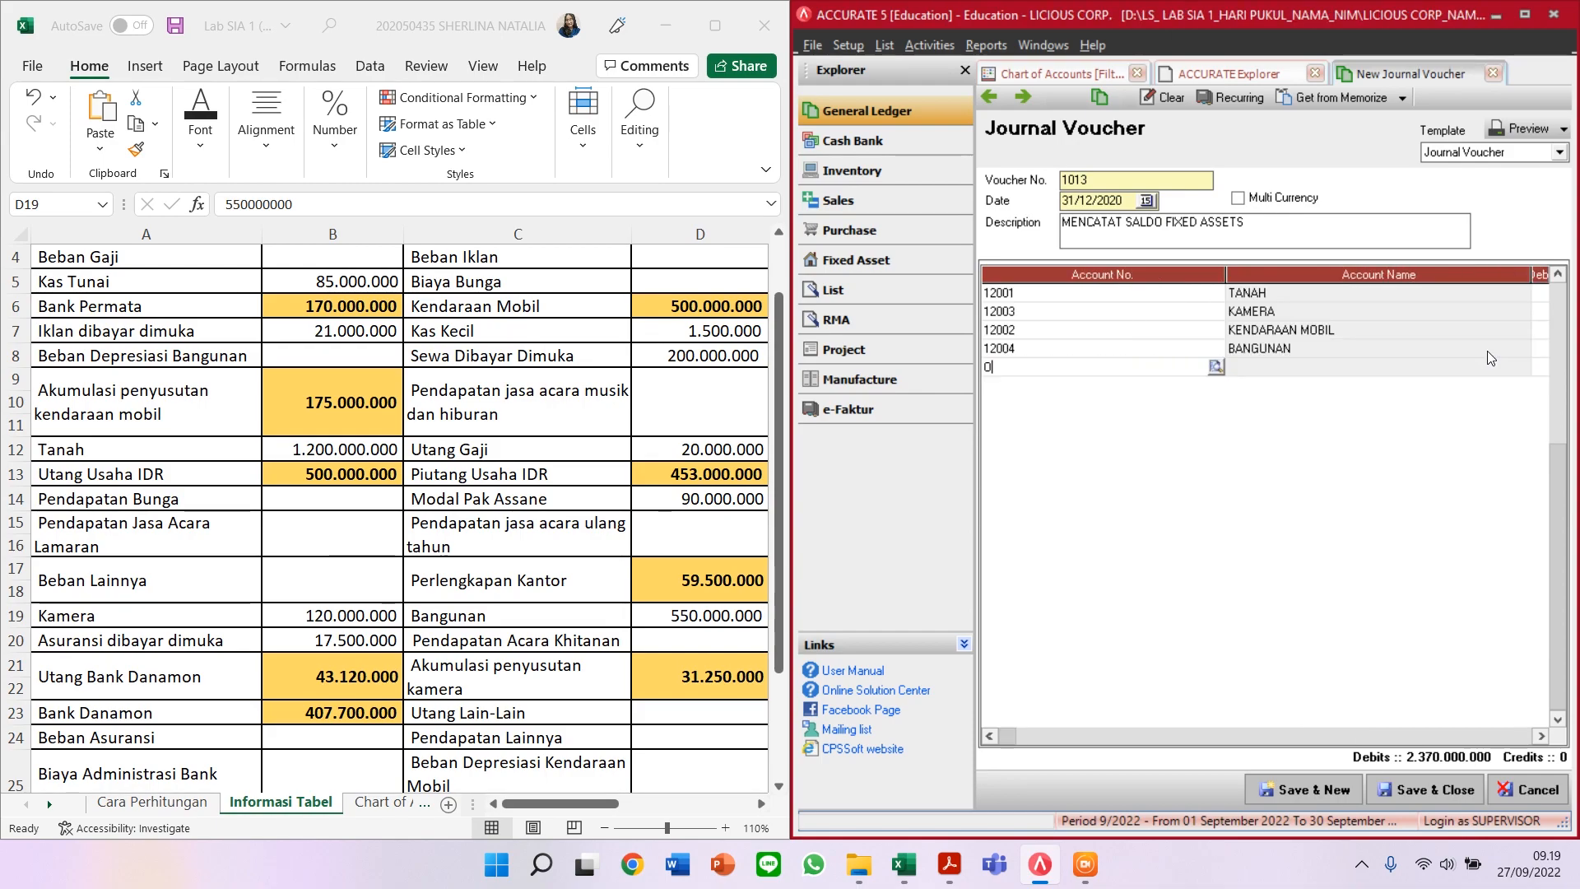
{"action": "type", "text": "PEN"}
{"action": "key", "text": "Return"}
{"action": "key", "text": "Tab"}
{"action": "key", "text": "Tab"}
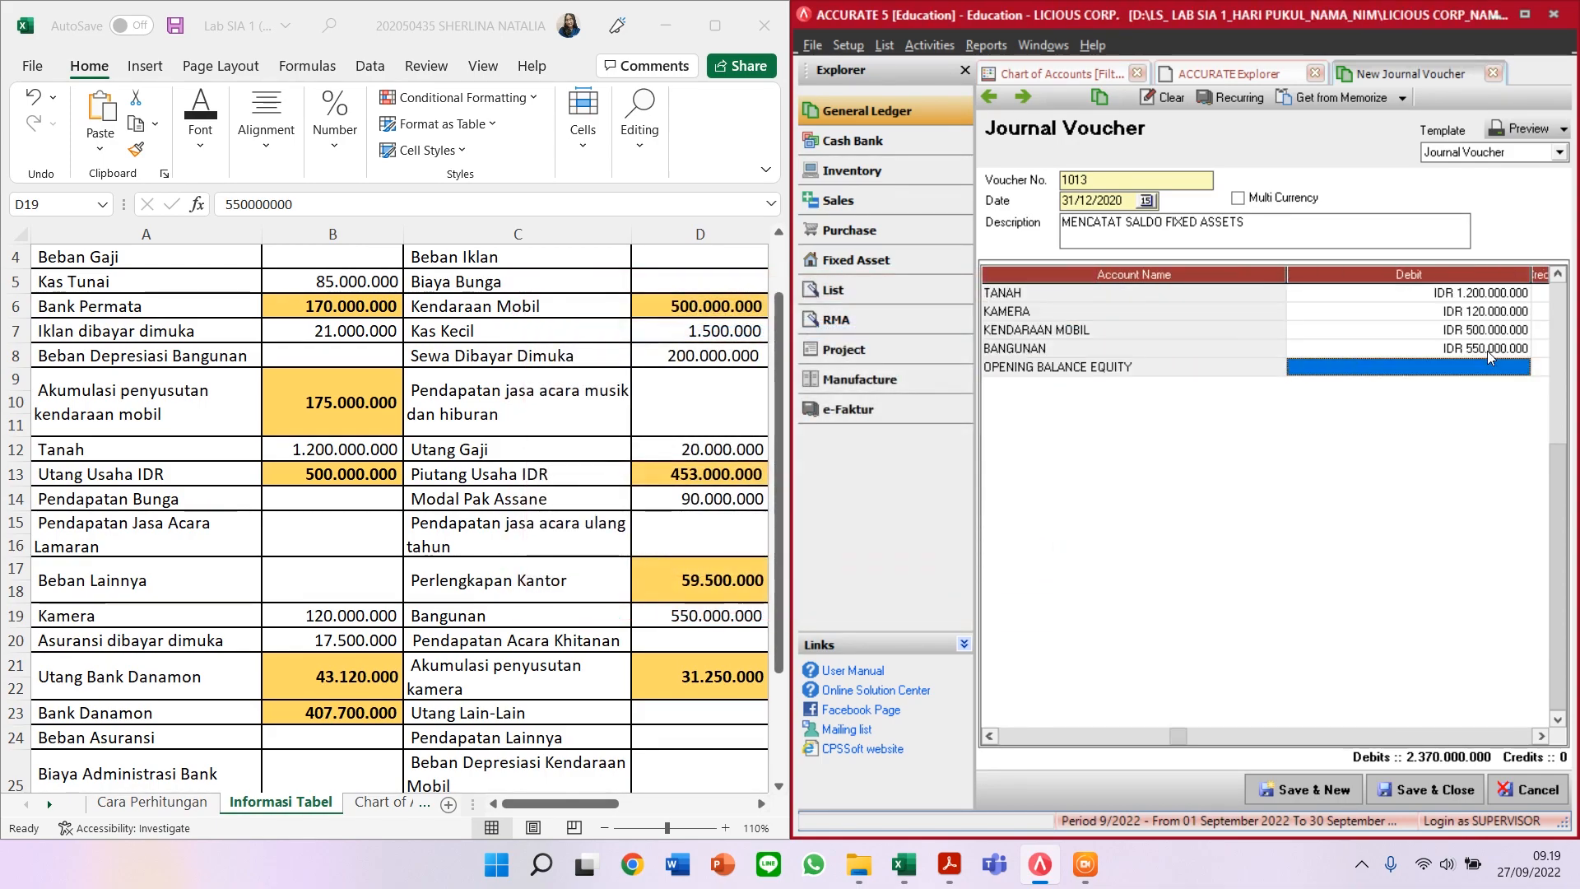
{"action": "key", "text": "Tab"}
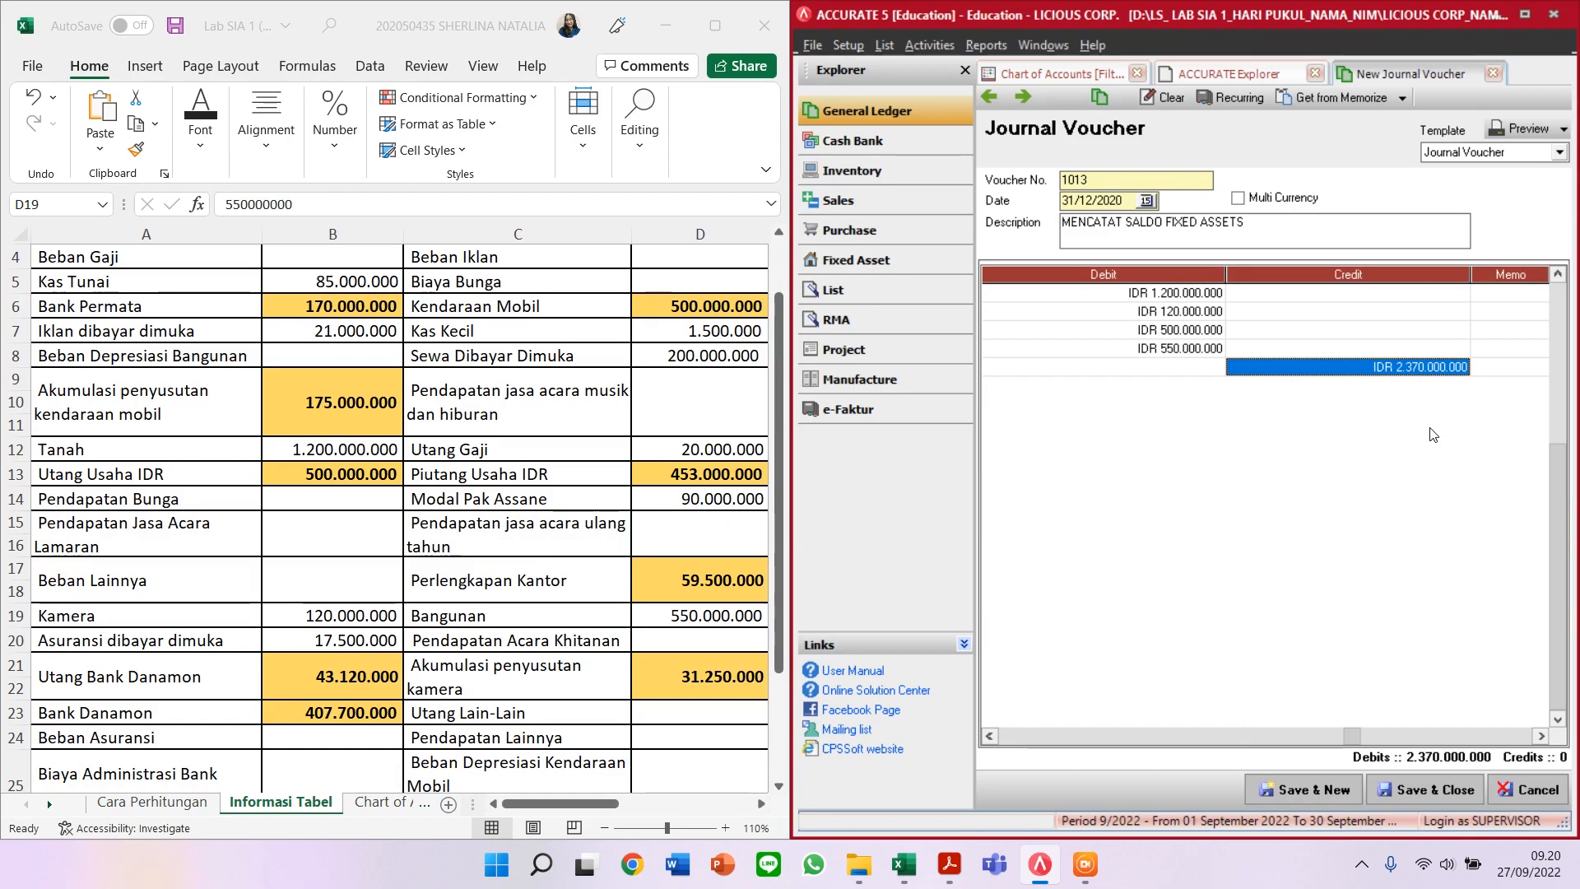
{"action": "type", "text": "2.3"}
{"action": "type", "text": "70.000.000"}
{"action": "key", "text": "Tab"}
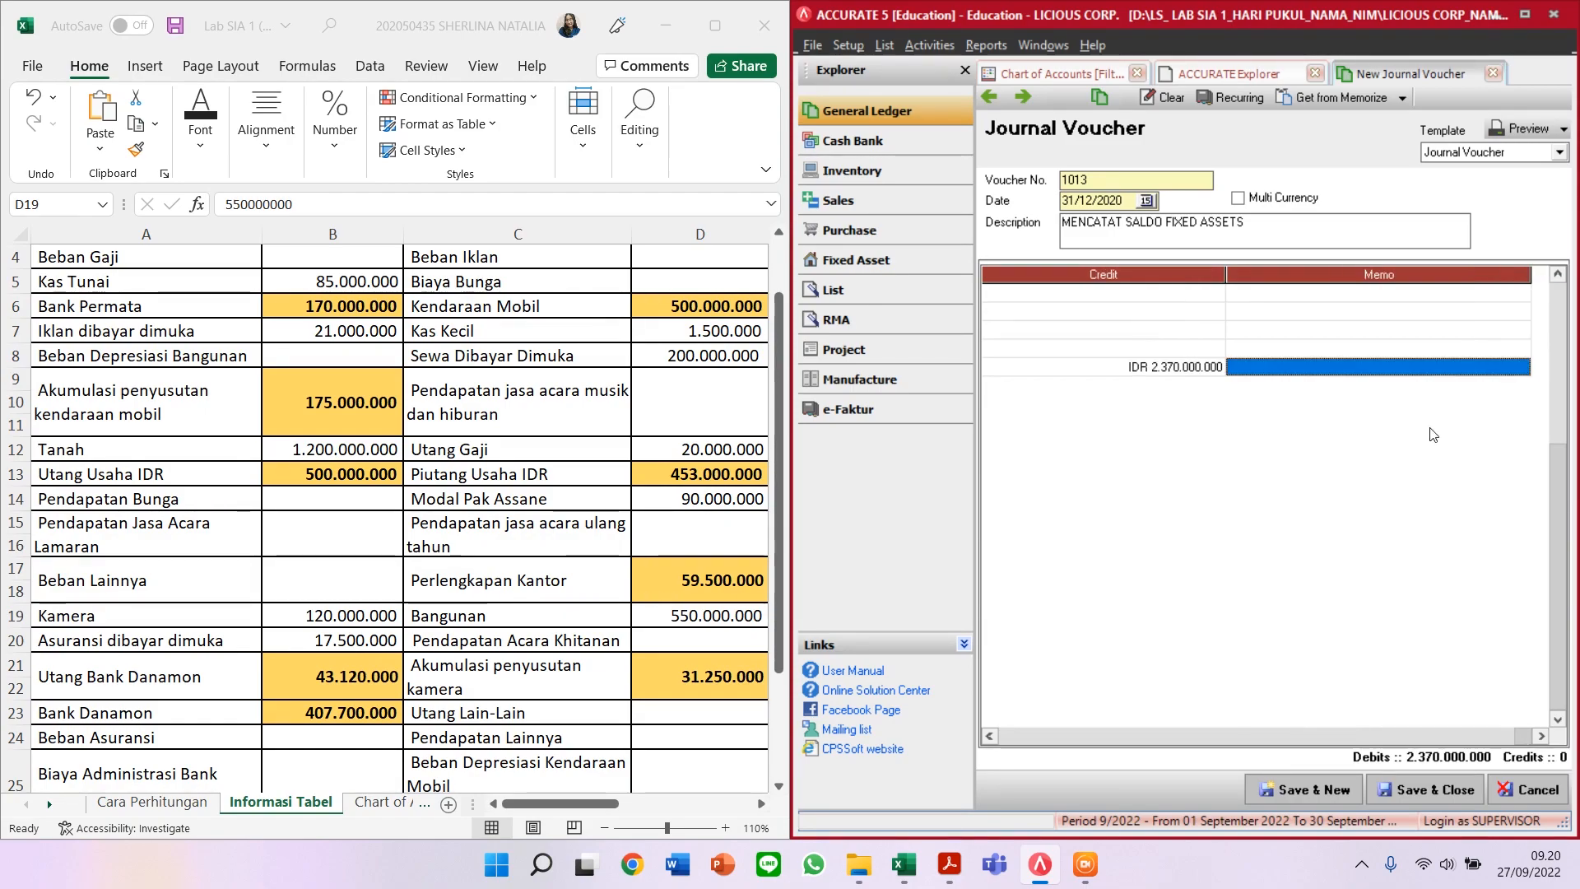
{"action": "key", "text": "Tab"}
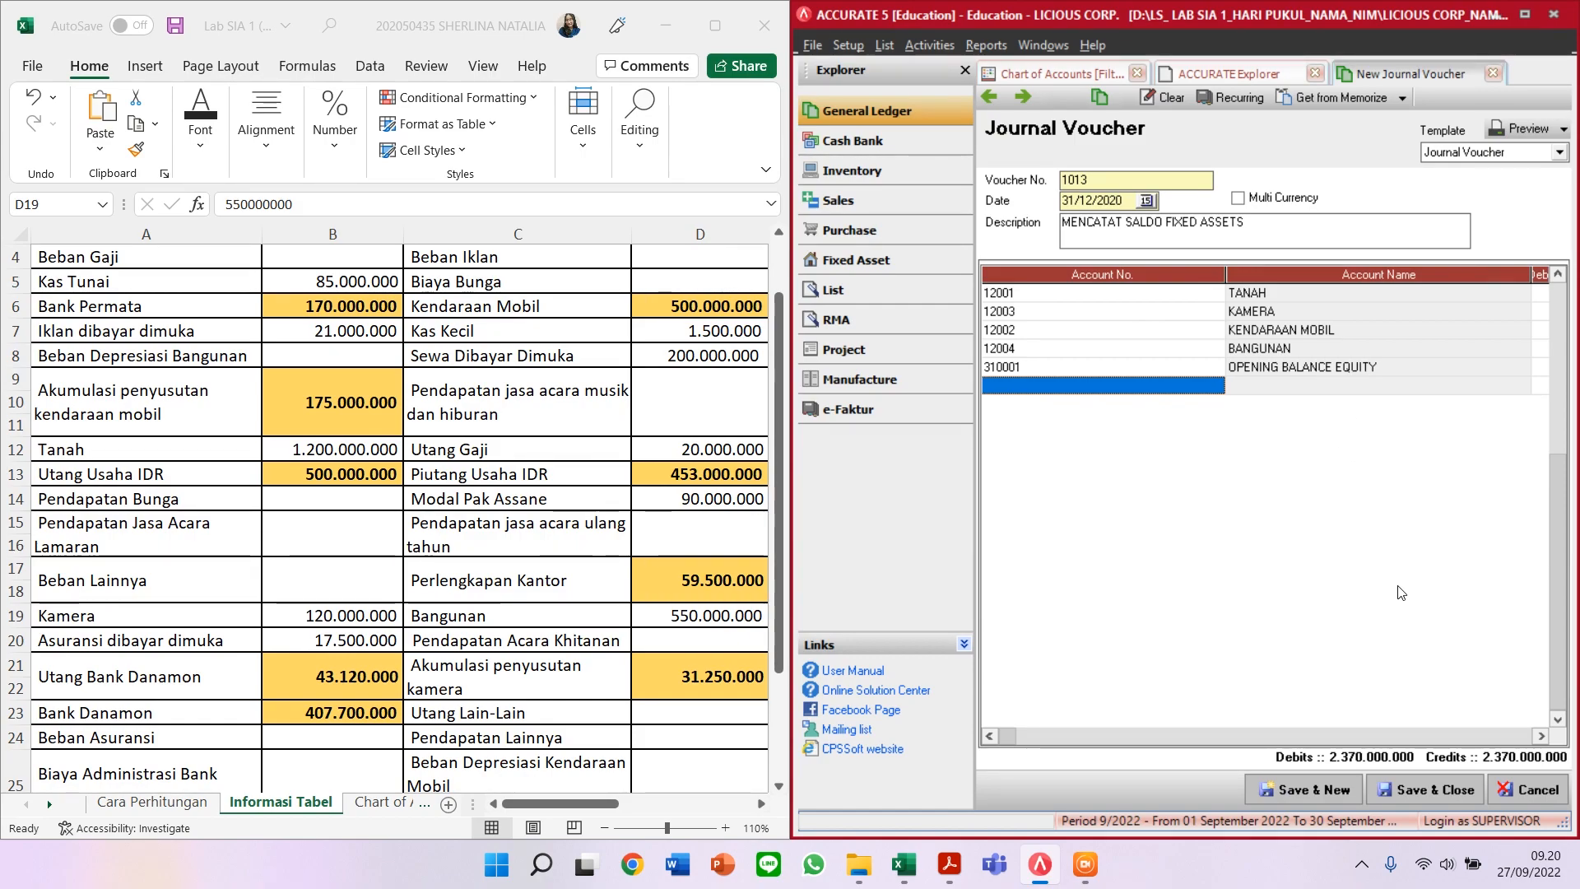
{"action": "key", "text": "Up"}
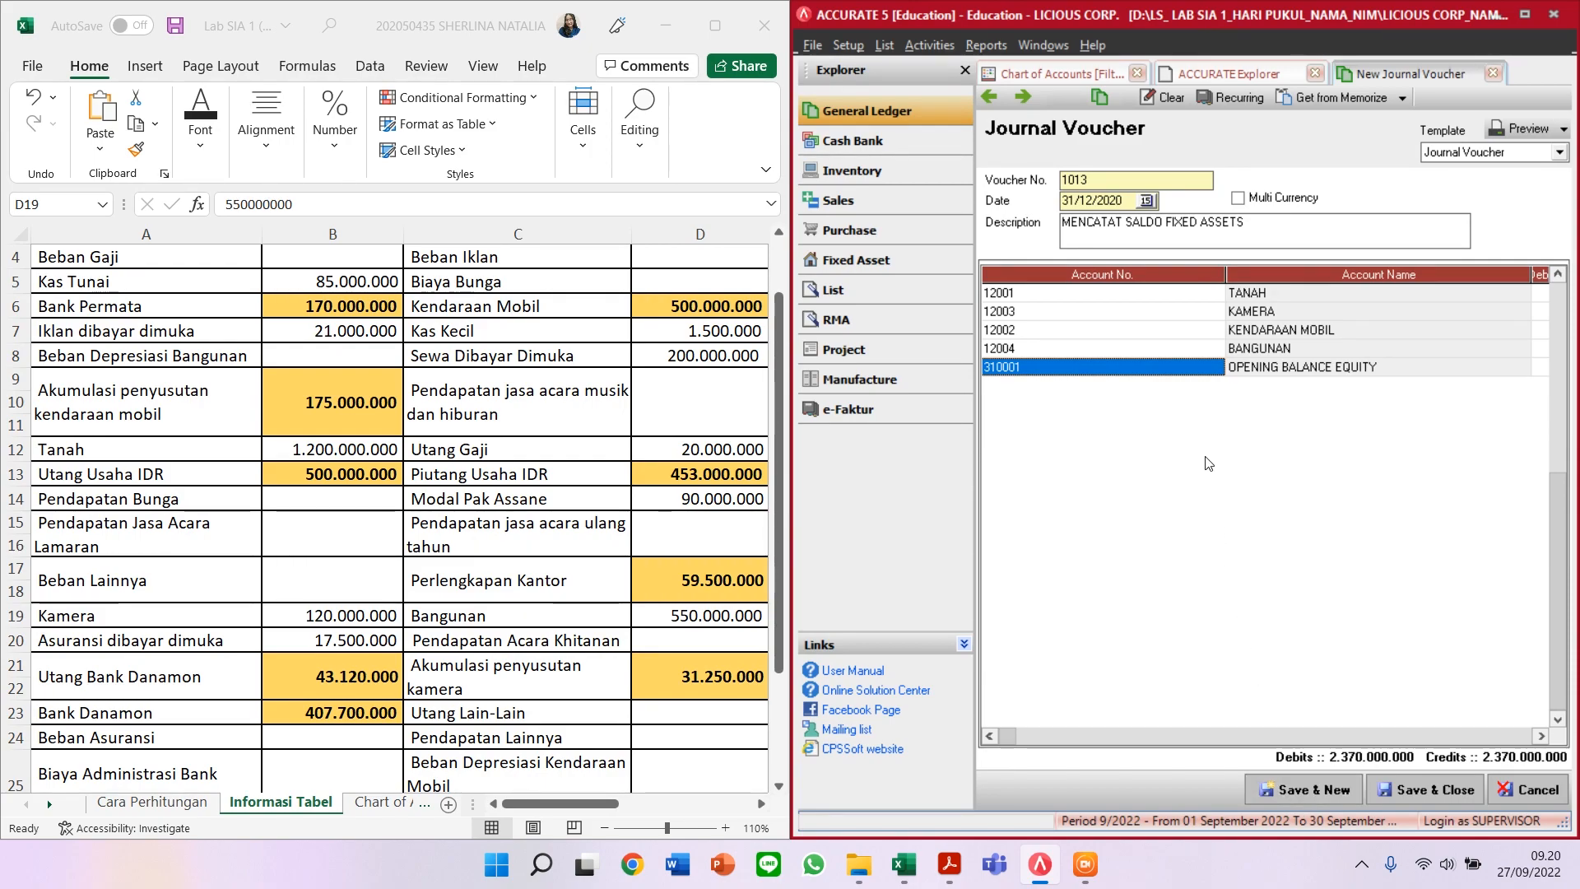
Step: Save voucher 1013, then date voucher 1014 31/12/2020 described MENCATAT SALDO AKUMULASI PENYUSUTAN
{"action": "left_click", "coordinate": [1297, 791]}
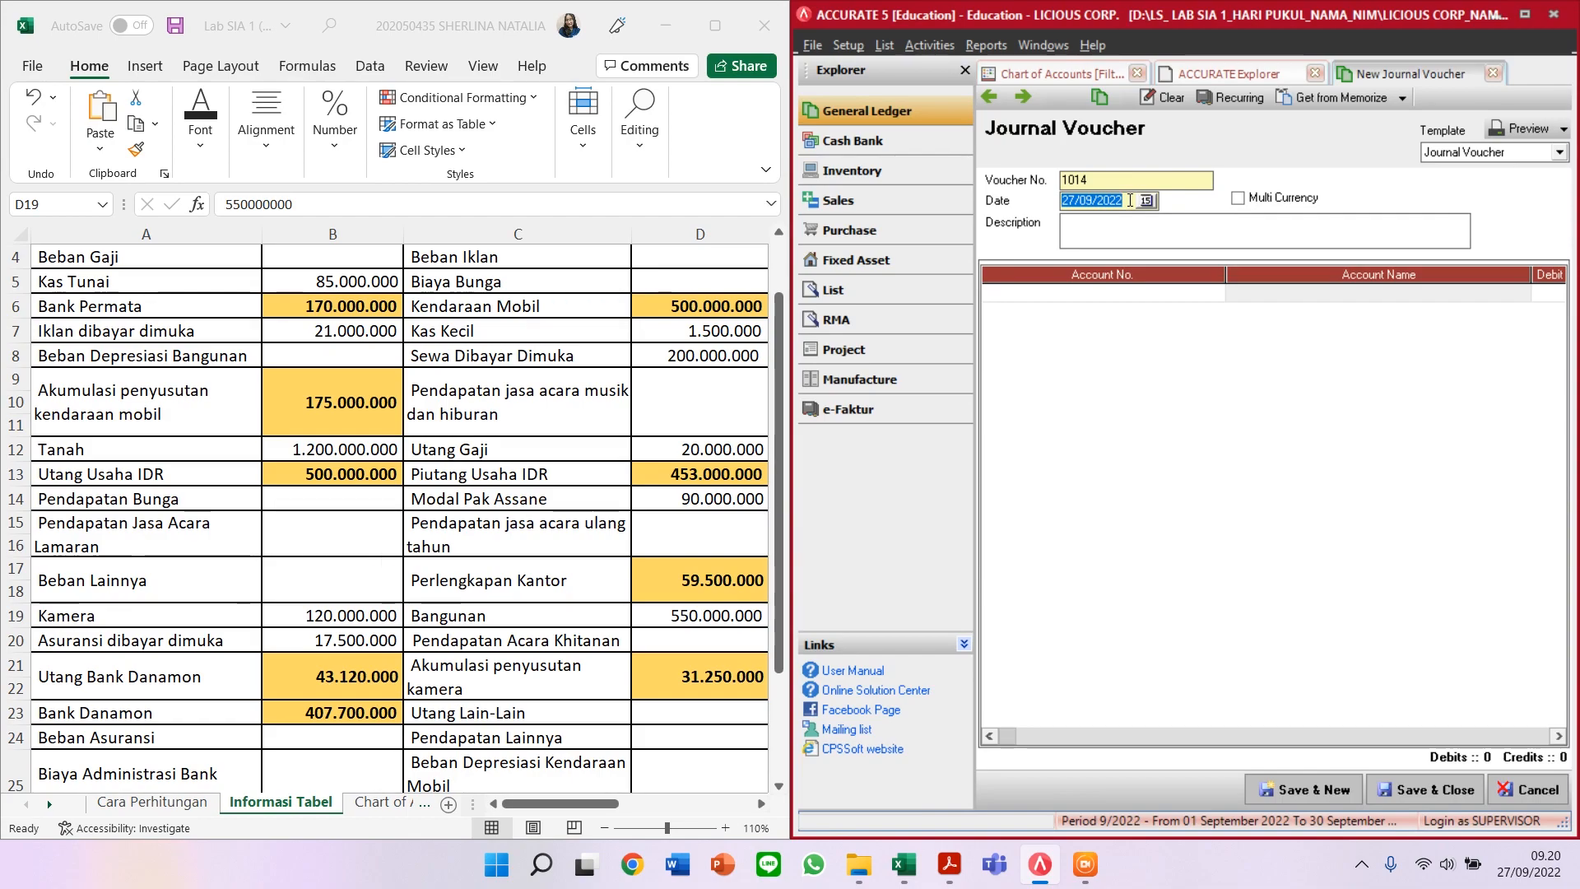
{"action": "type", "text": "31/12/2020"}
{"action": "left_click", "coordinate": [1102, 228]}
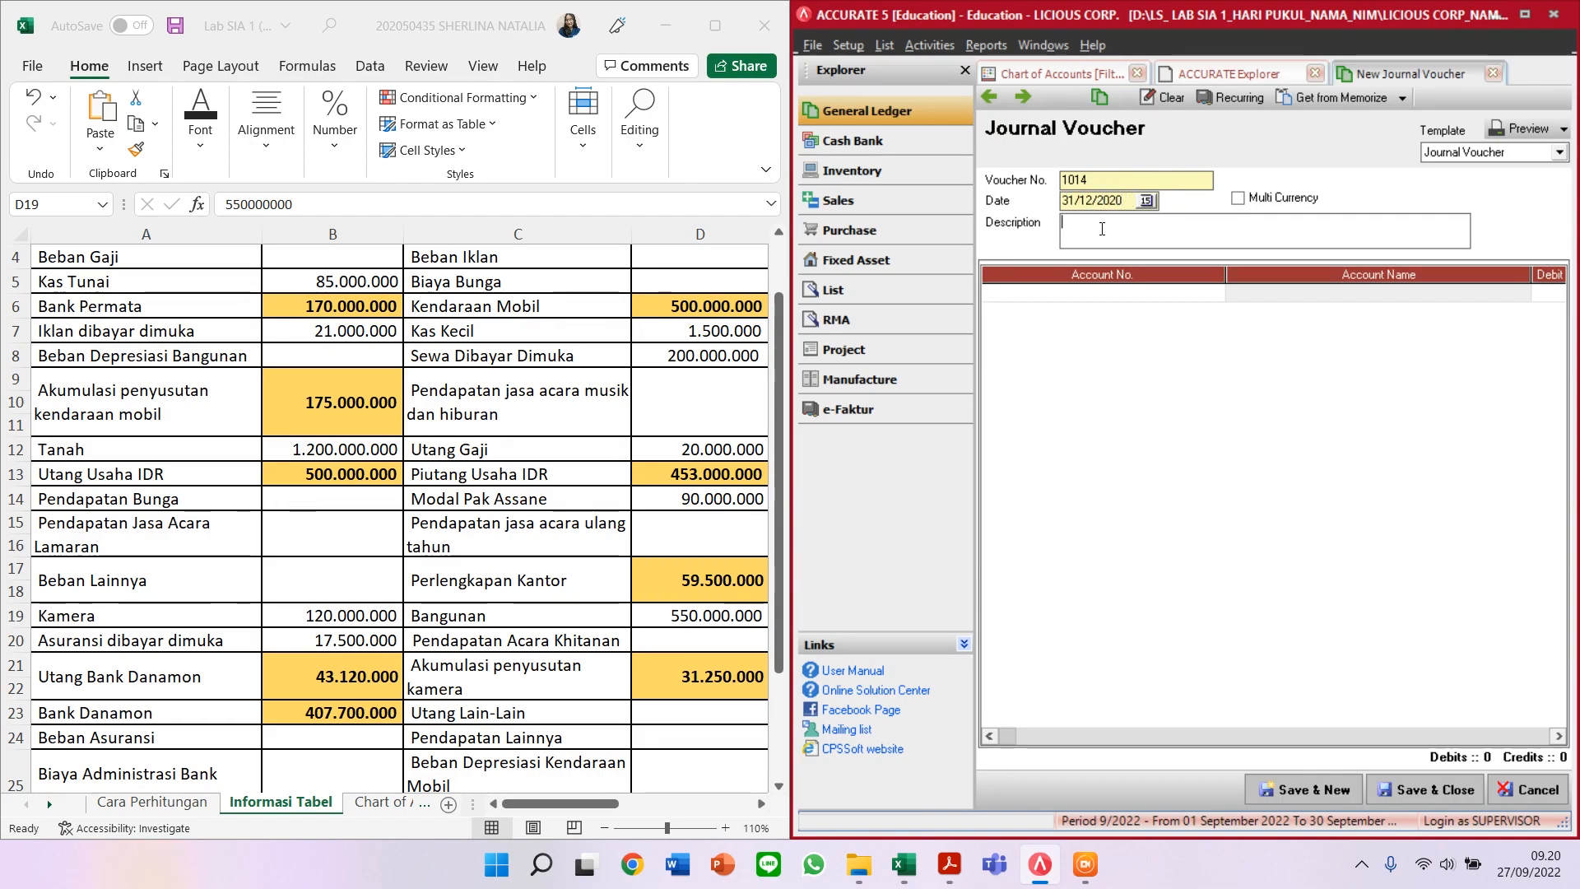
{"action": "type", "text": "ME"}
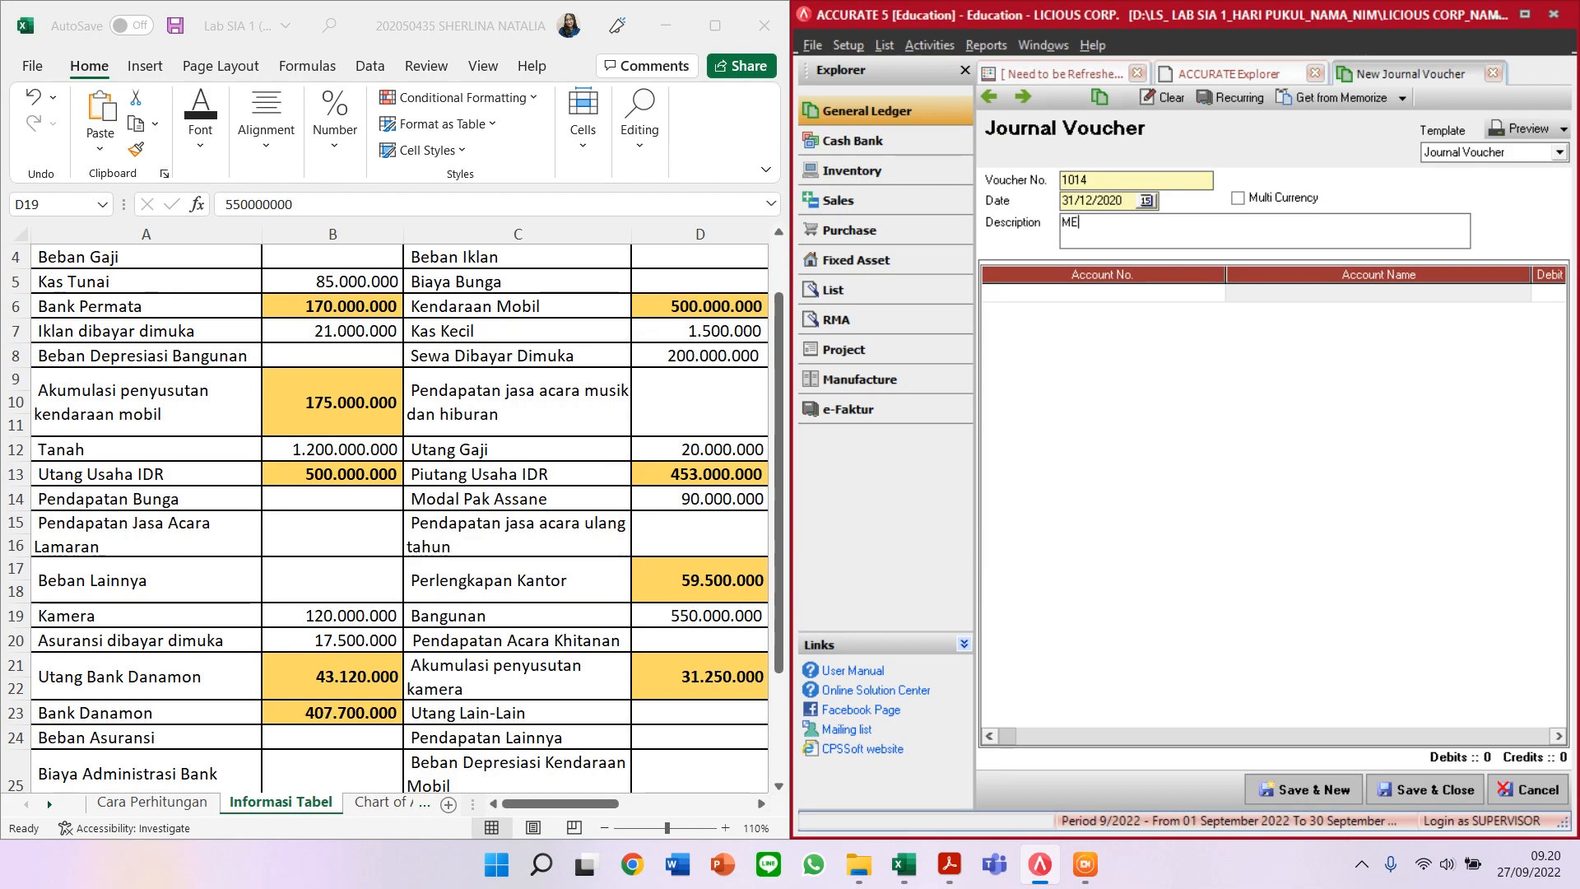
{"action": "type", "text": "NCATAT SALD"}
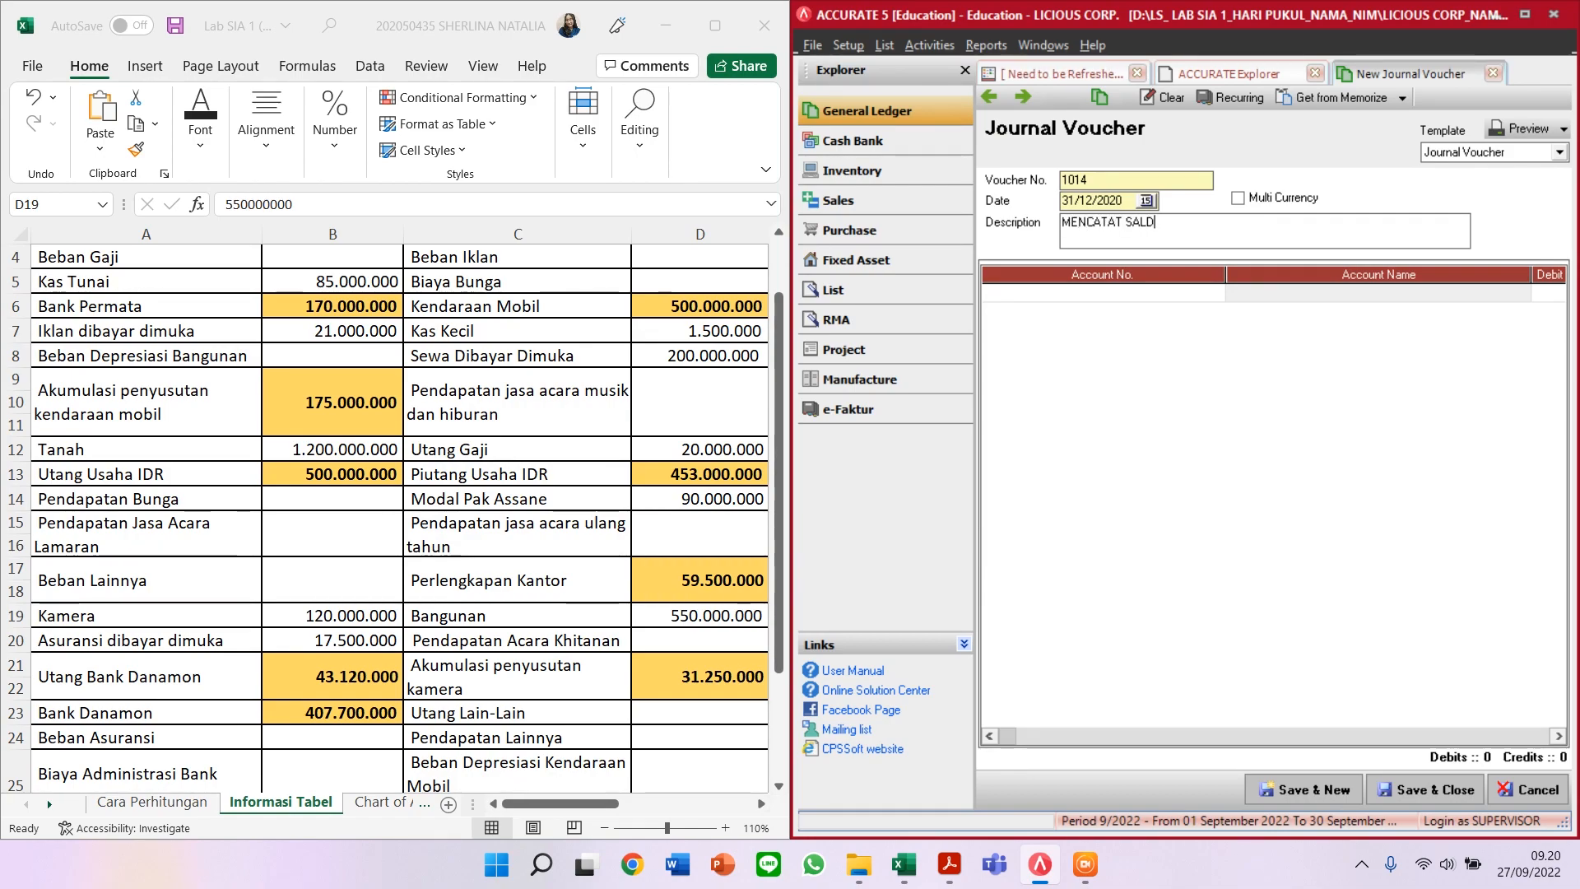
{"action": "type", "text": "O AKUMULASI PENYUSUTAN"}
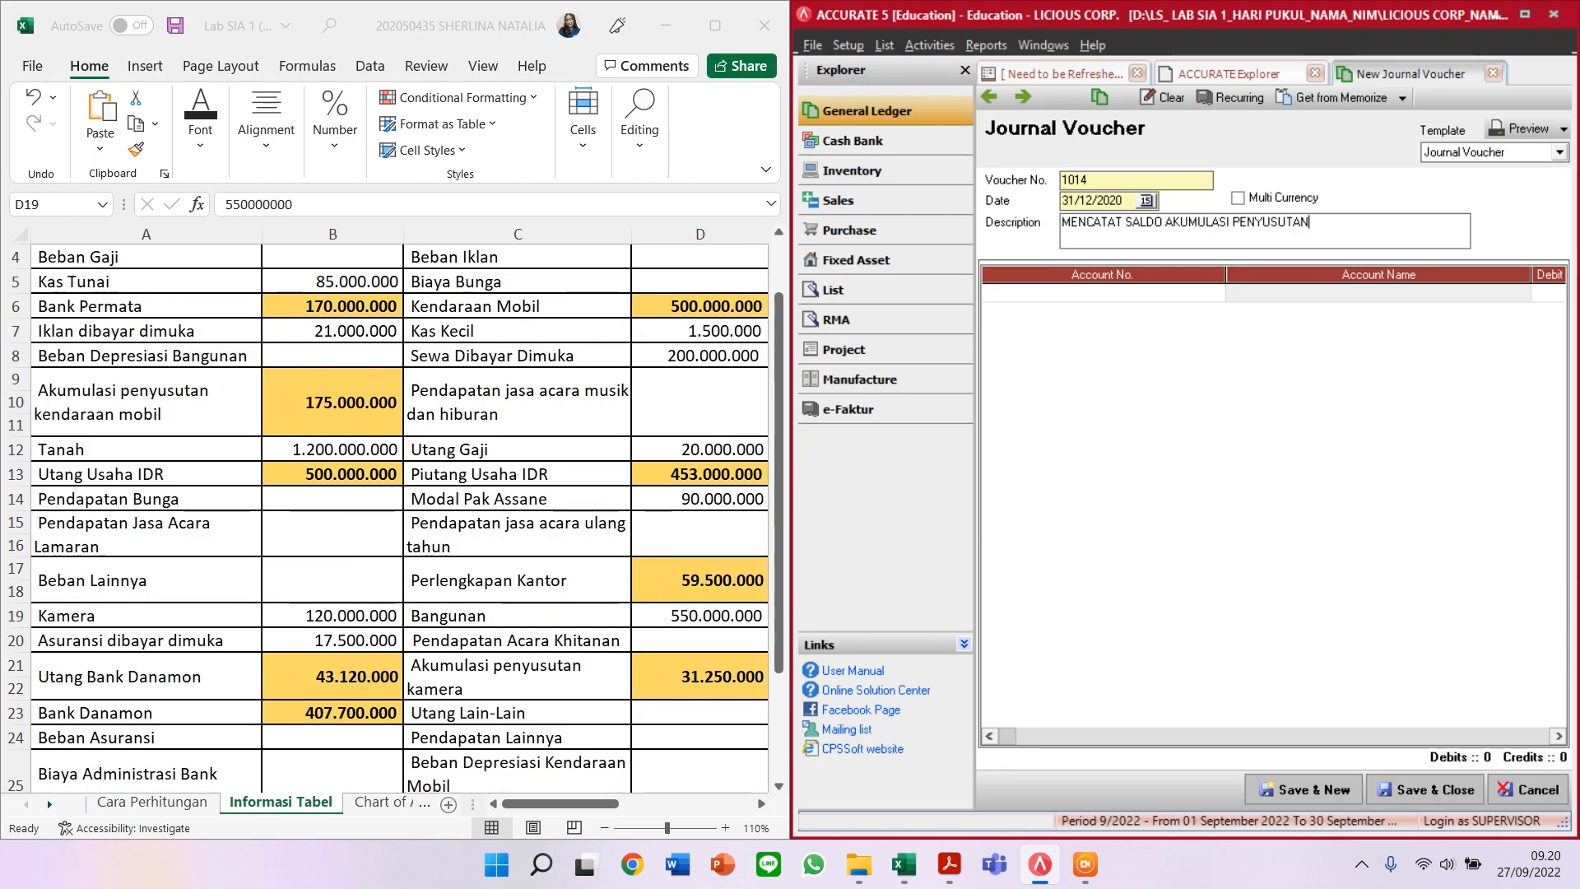
{"action": "left_click", "coordinate": [536, 802]}
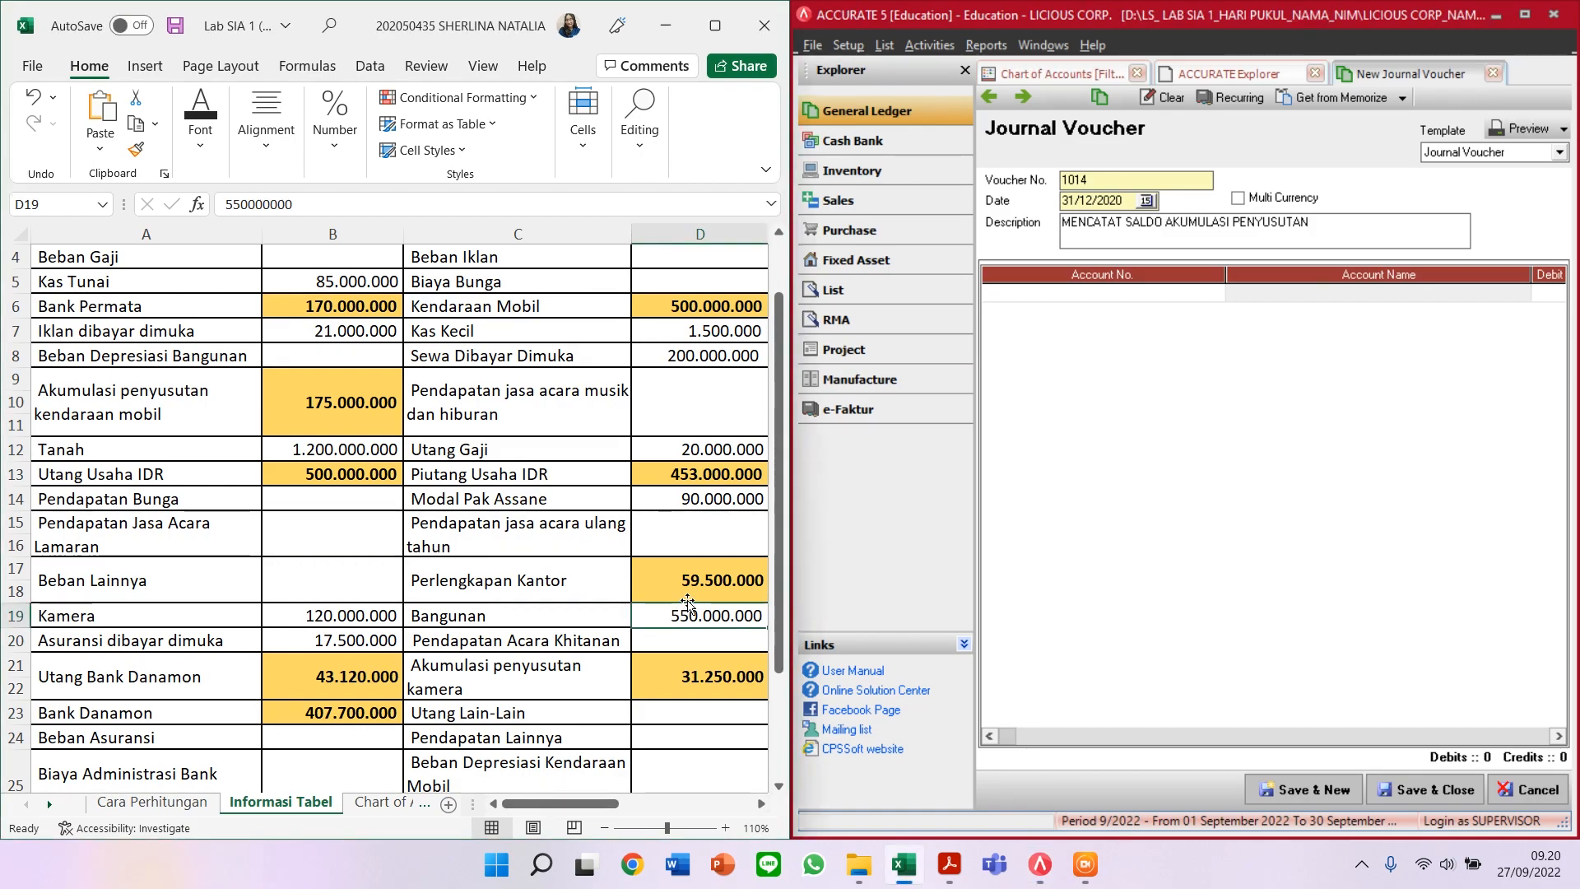
Step: Put OPENING BALANCE EQUITY on the first row and check depreciation balances in the Excel list
{"action": "left_click", "coordinate": [1139, 293]}
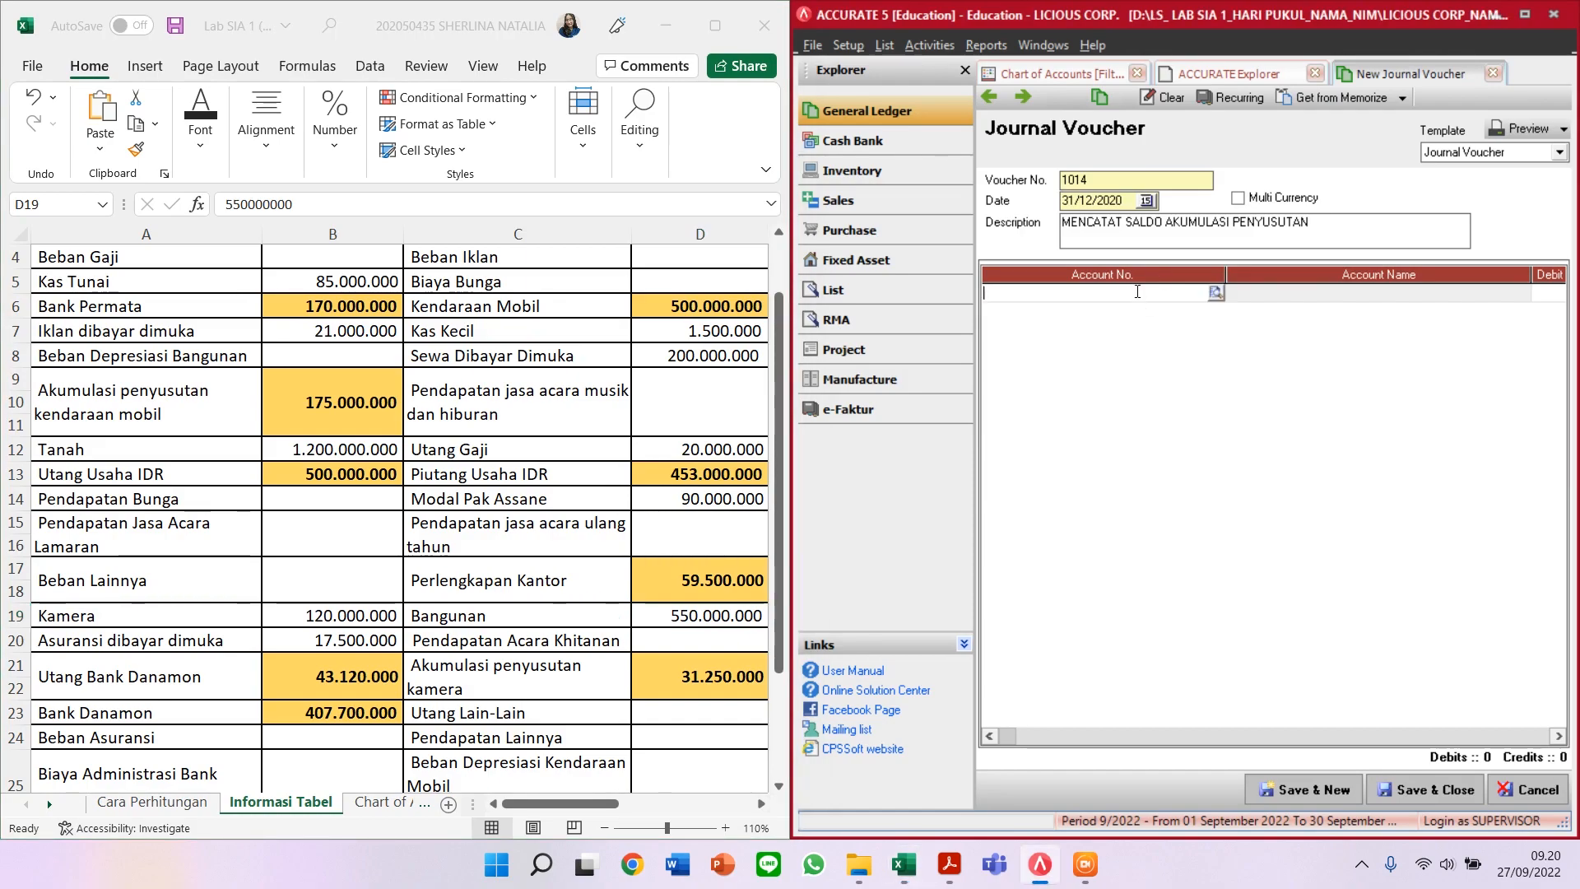
{"action": "type", "text": "OPEN"}
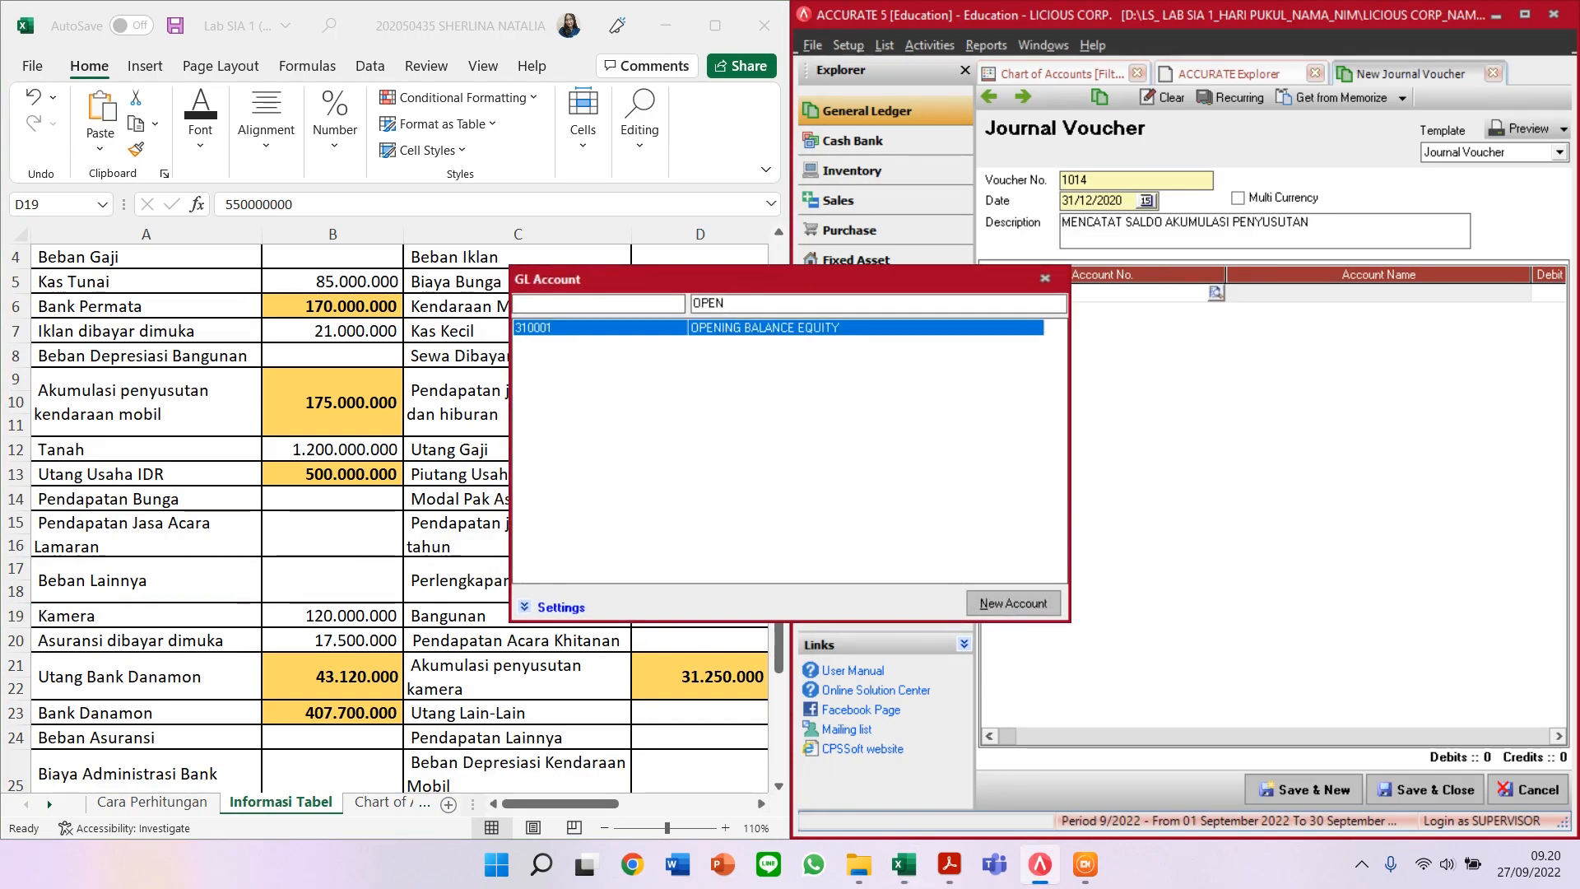
{"action": "key", "text": "Return"}
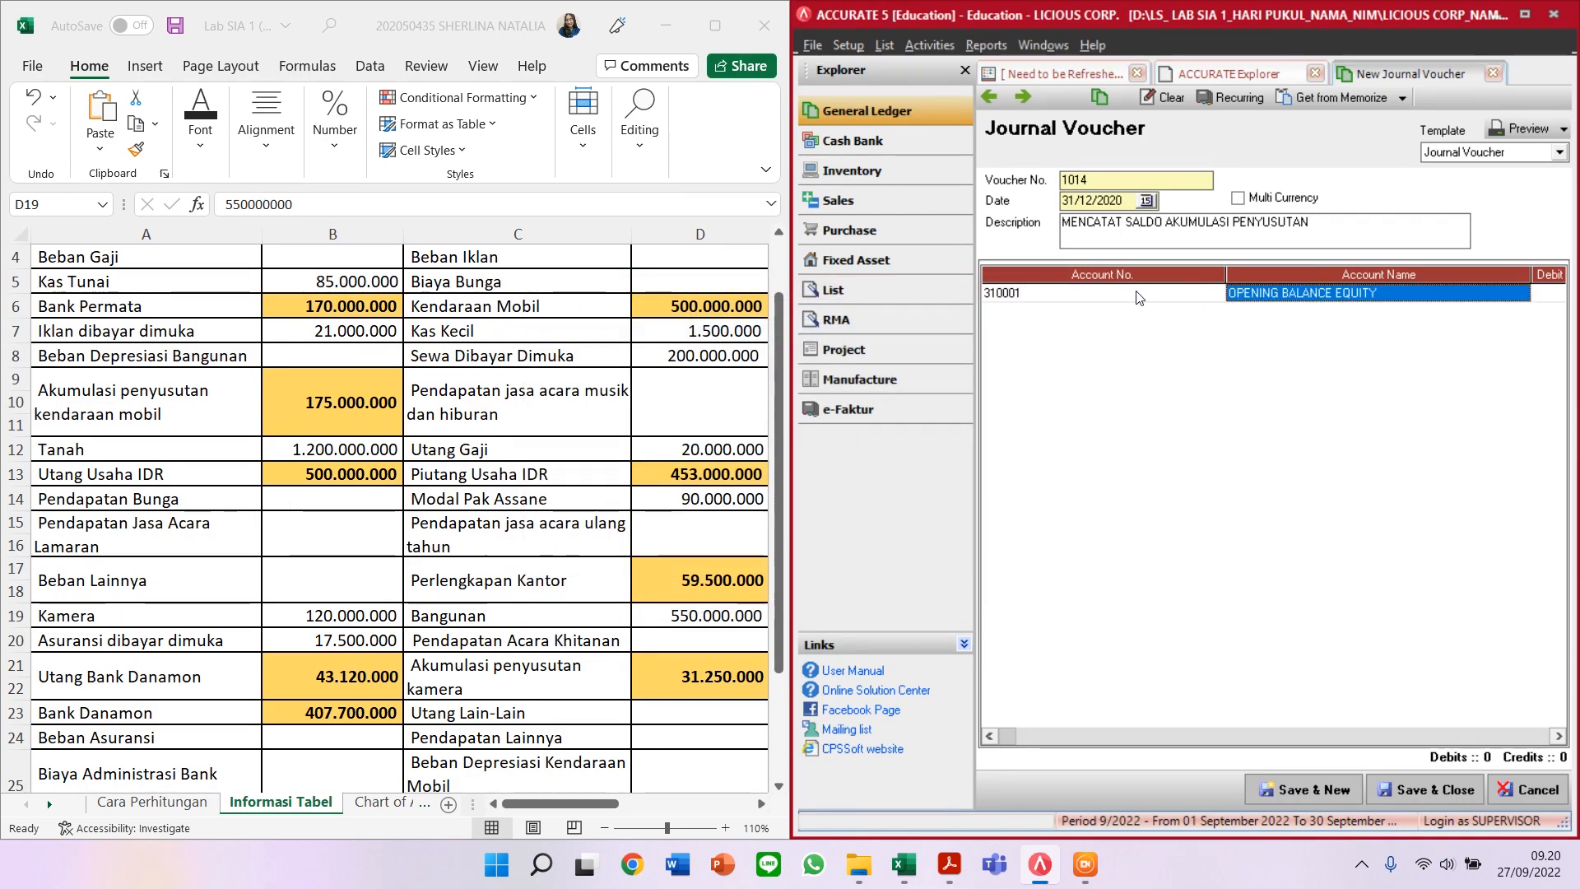
{"action": "key", "text": "Tab"}
{"action": "key", "text": "Tab"}
{"action": "key", "text": "Tab"}
{"action": "key", "text": "Tab"}
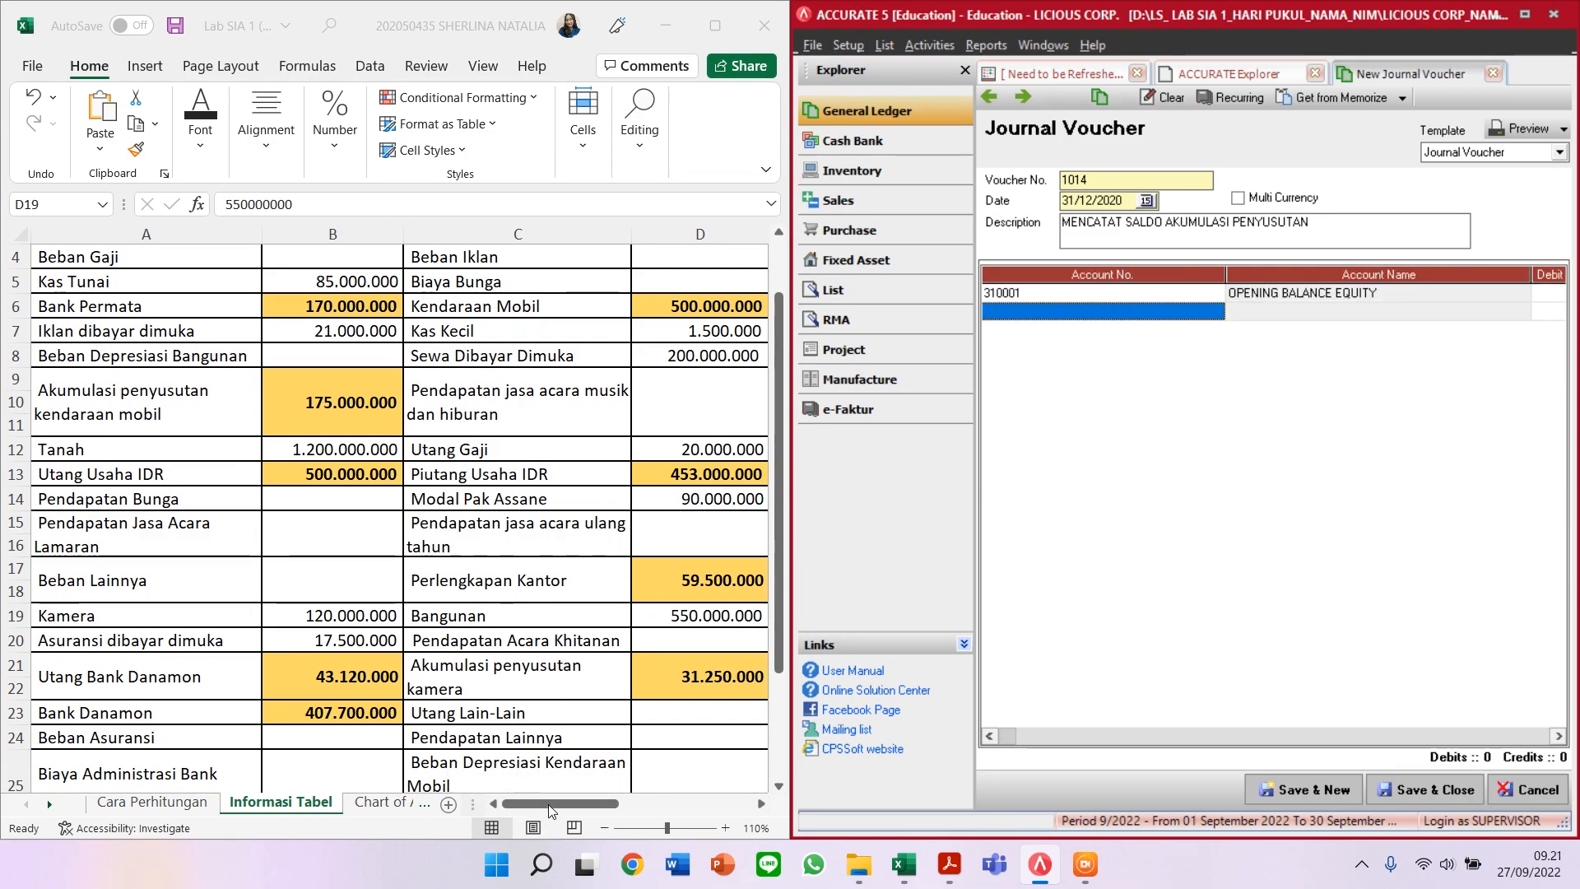
{"action": "left_click", "coordinate": [496, 803]}
{"action": "scroll", "coordinate": [445, 659], "scroll_direction": "up", "scroll_amount": 1}
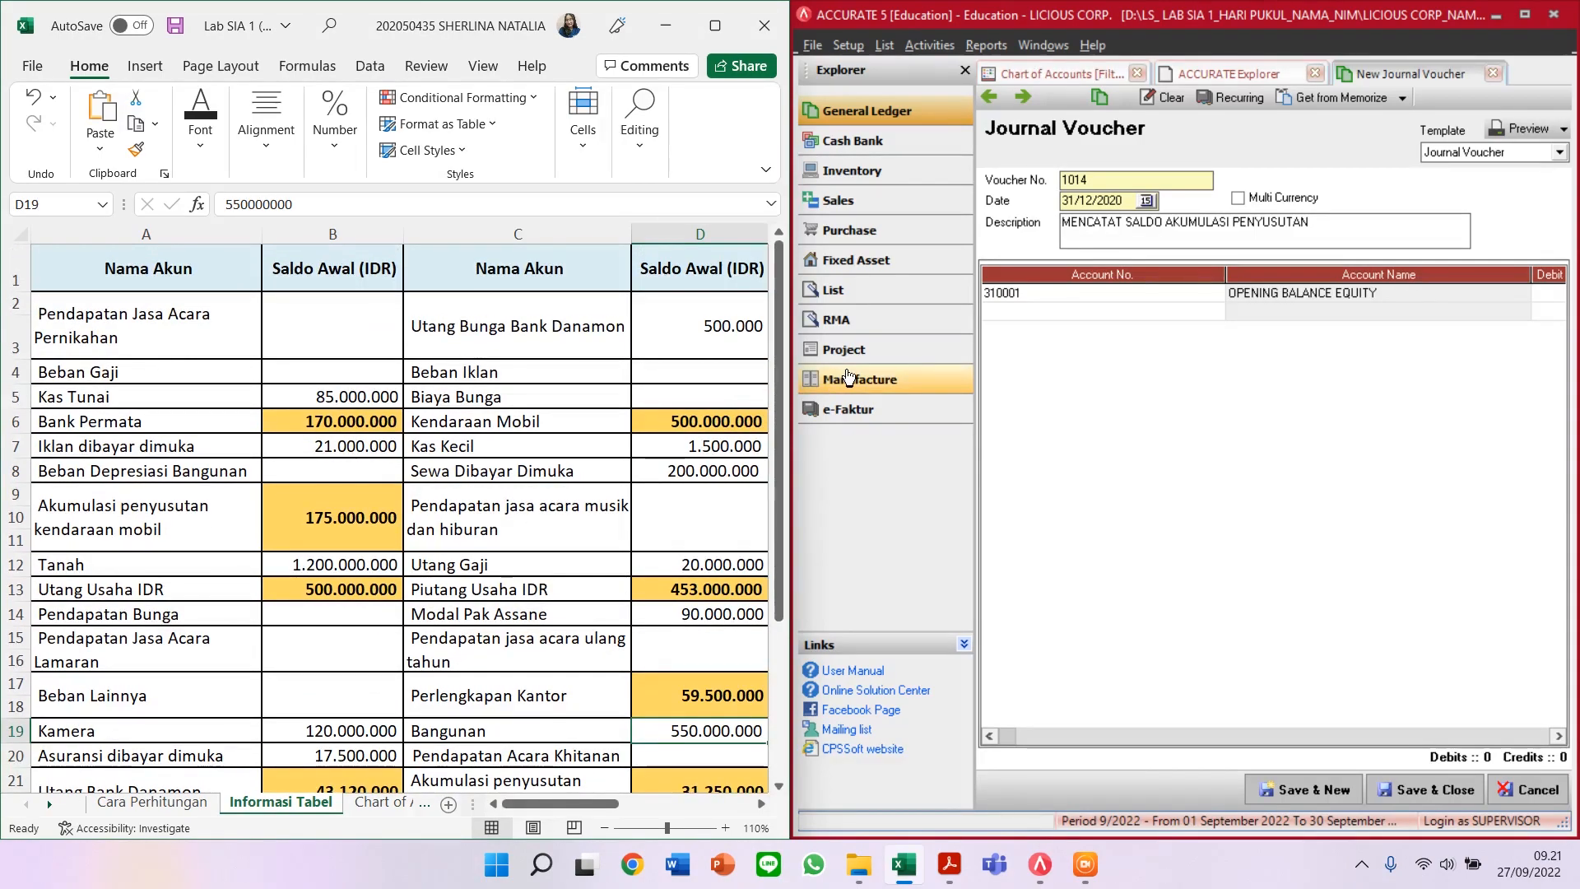
{"action": "type", "text": "AK"}
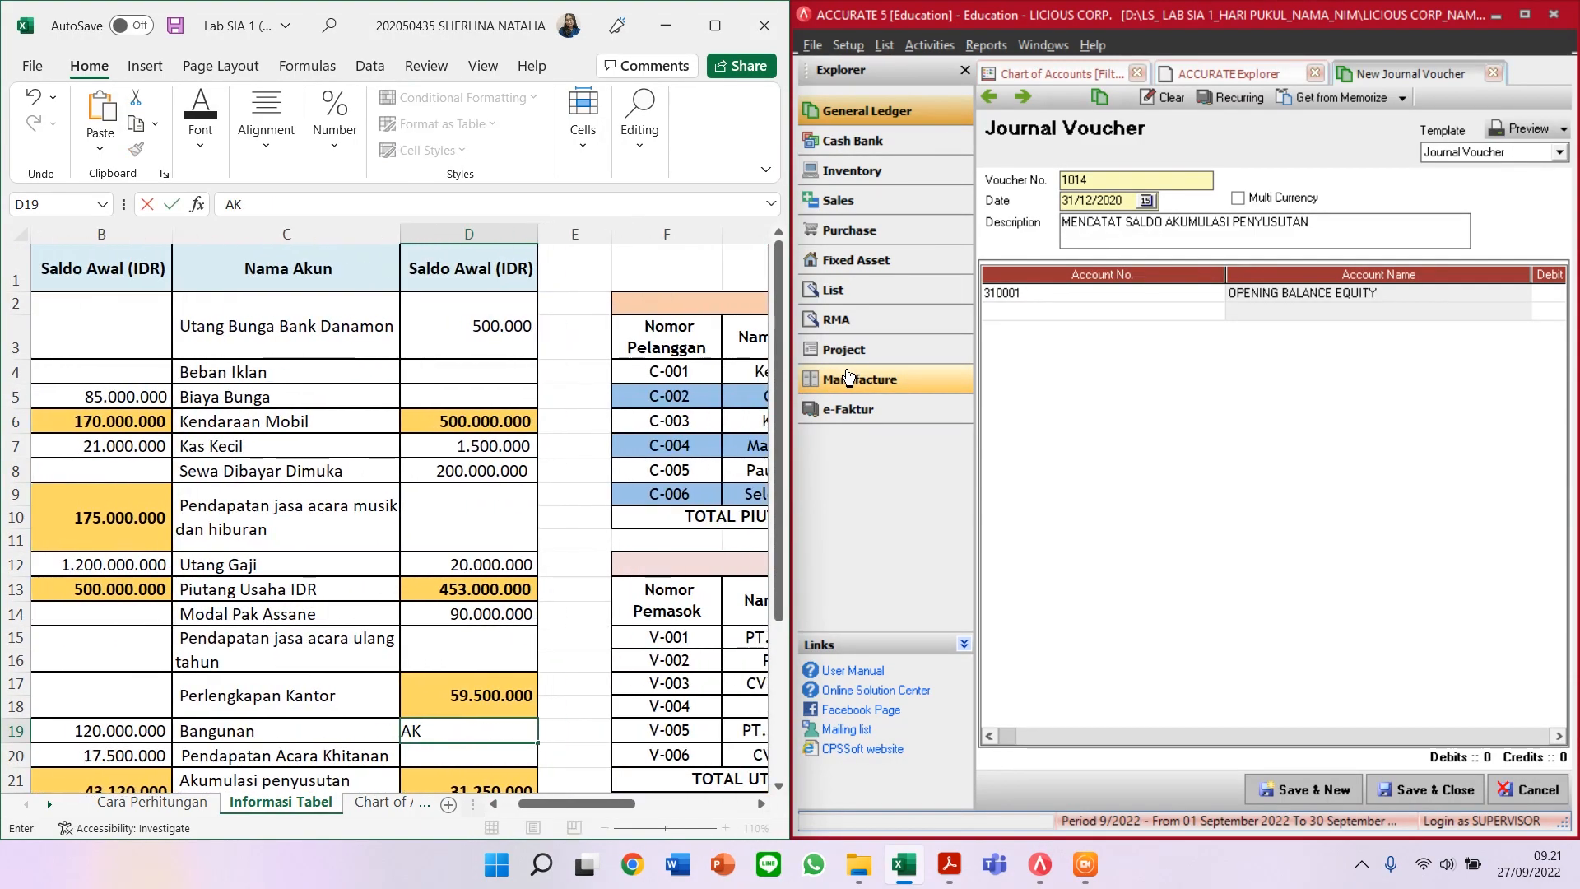
{"action": "left_click", "coordinate": [25, 87]}
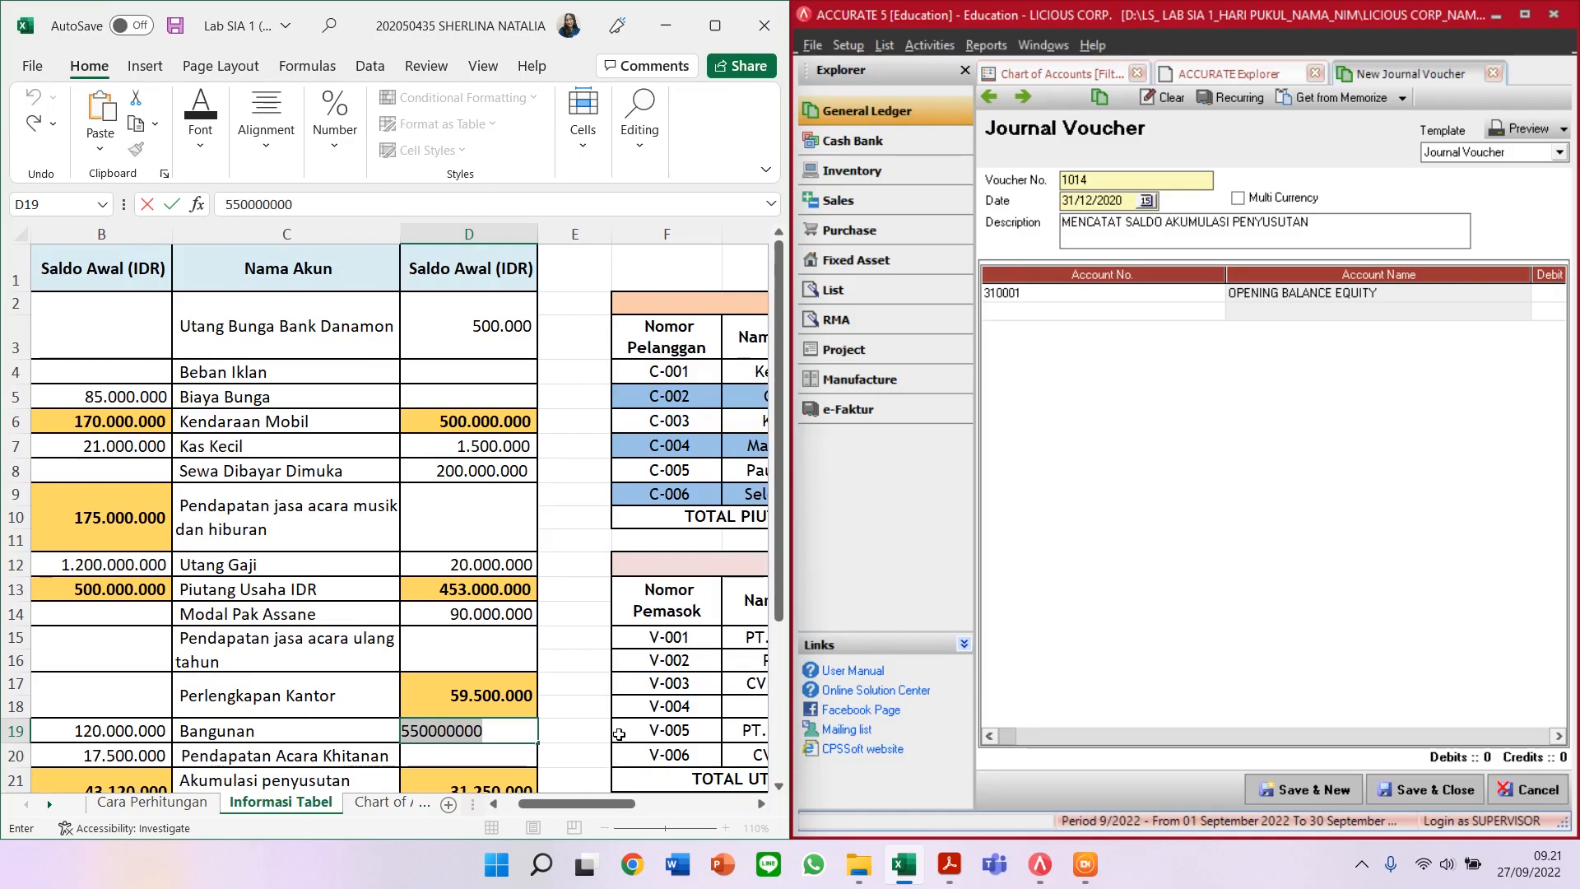
{"action": "key", "text": "Return"}
{"action": "left_click_drag", "start_coordinate": [576, 804], "coordinate": [444, 805]}
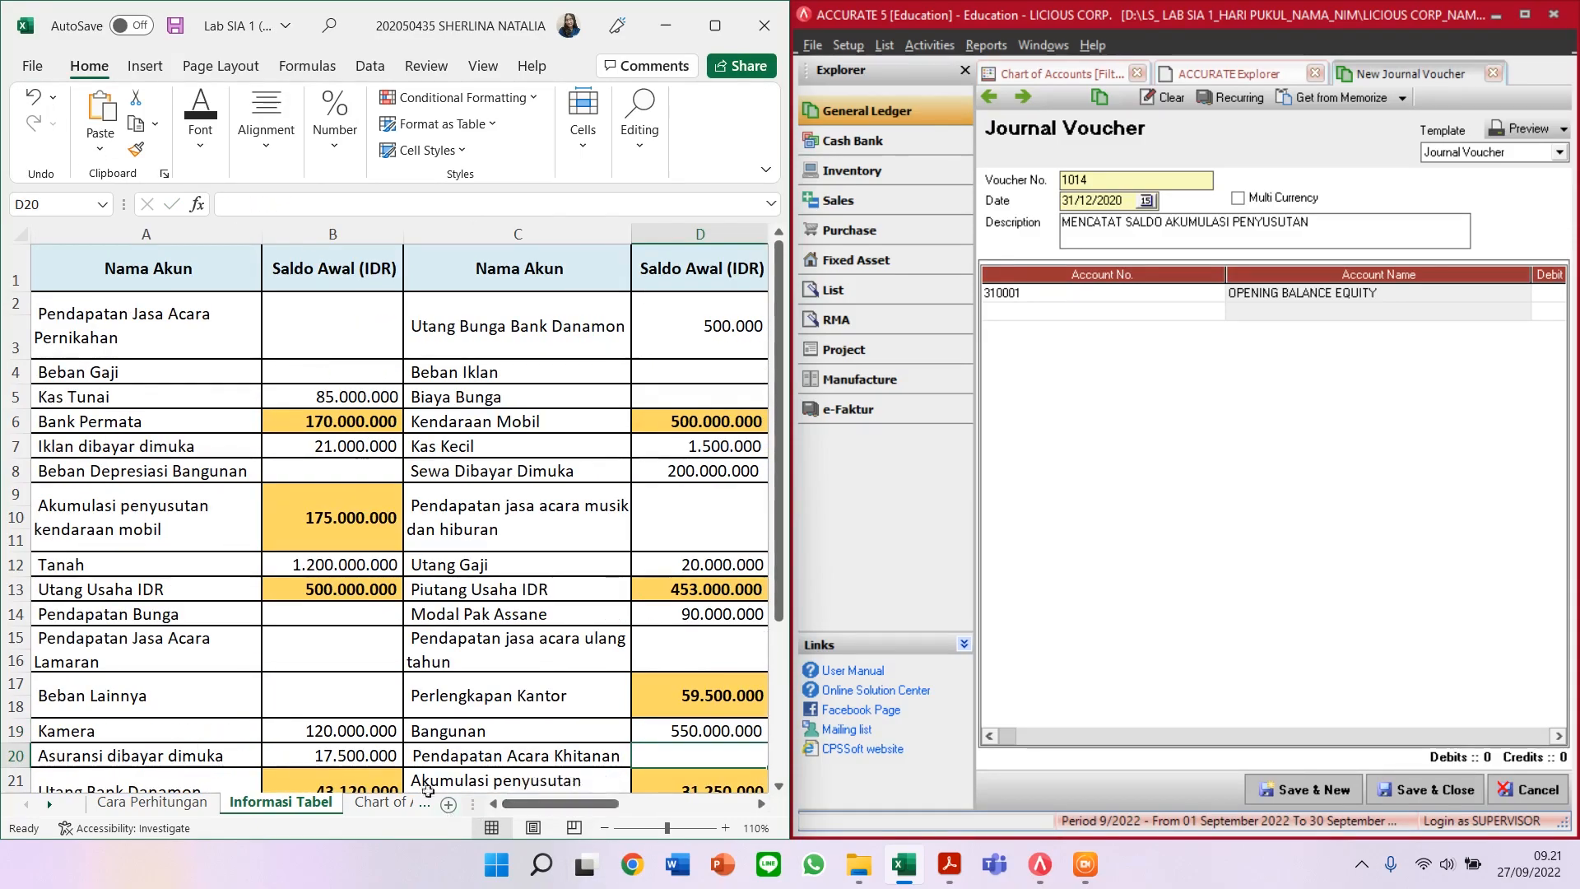
Step: Credit AKUMULASI PENYUSUTAN KENDARAAN MOBIL 175.000.000 on row two
{"action": "left_click", "coordinate": [1187, 312]}
{"action": "type", "text": "AK"}
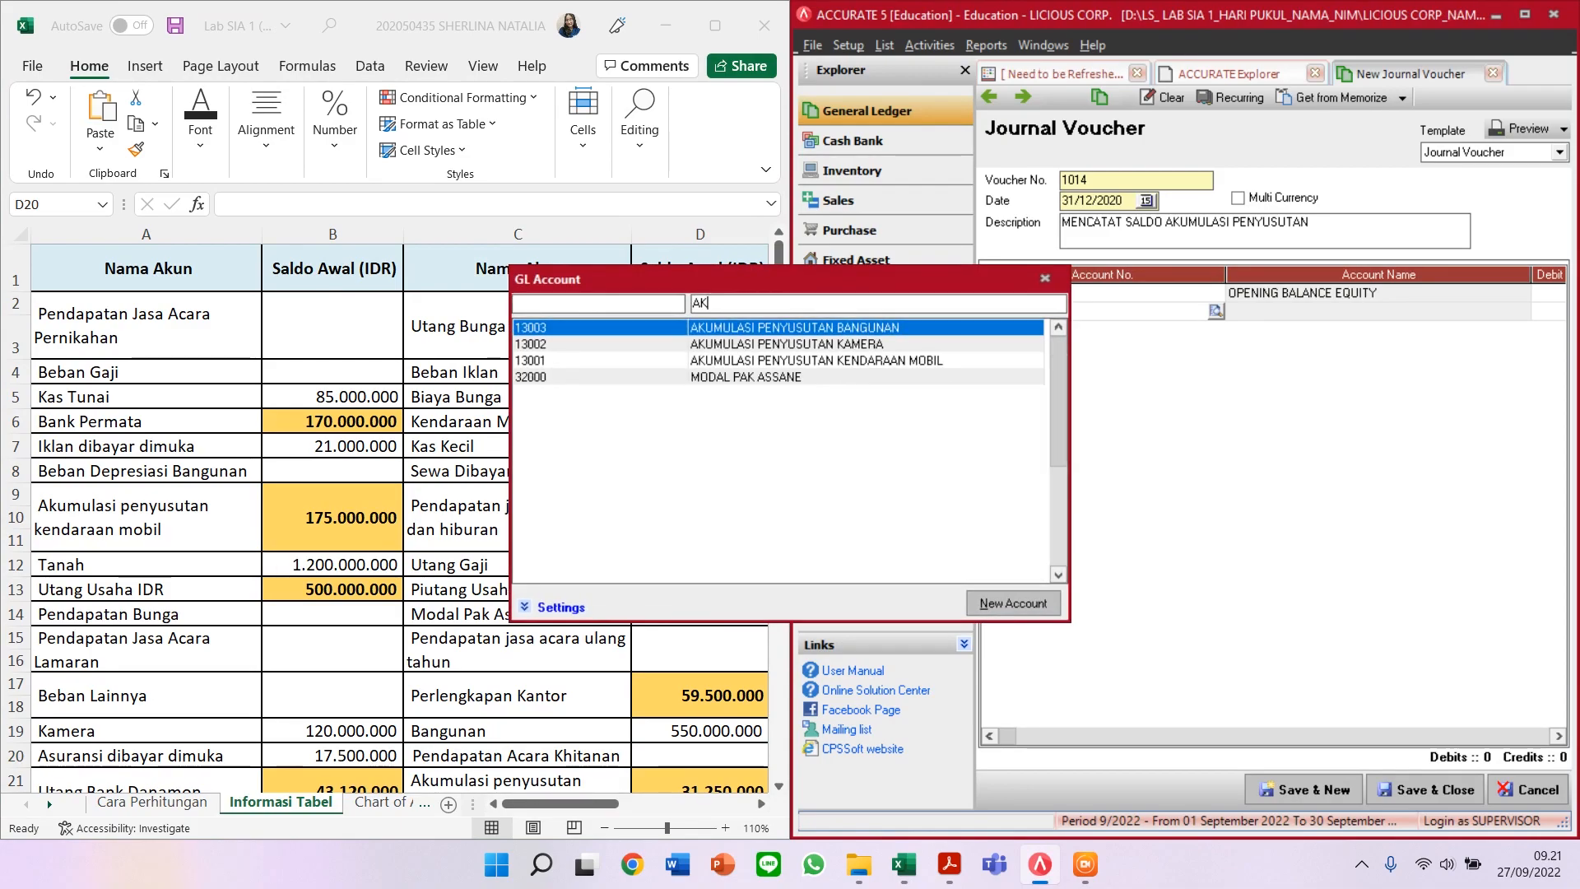
{"action": "type", "text": "U"}
{"action": "key", "text": "Down"}
{"action": "key", "text": "Down"}
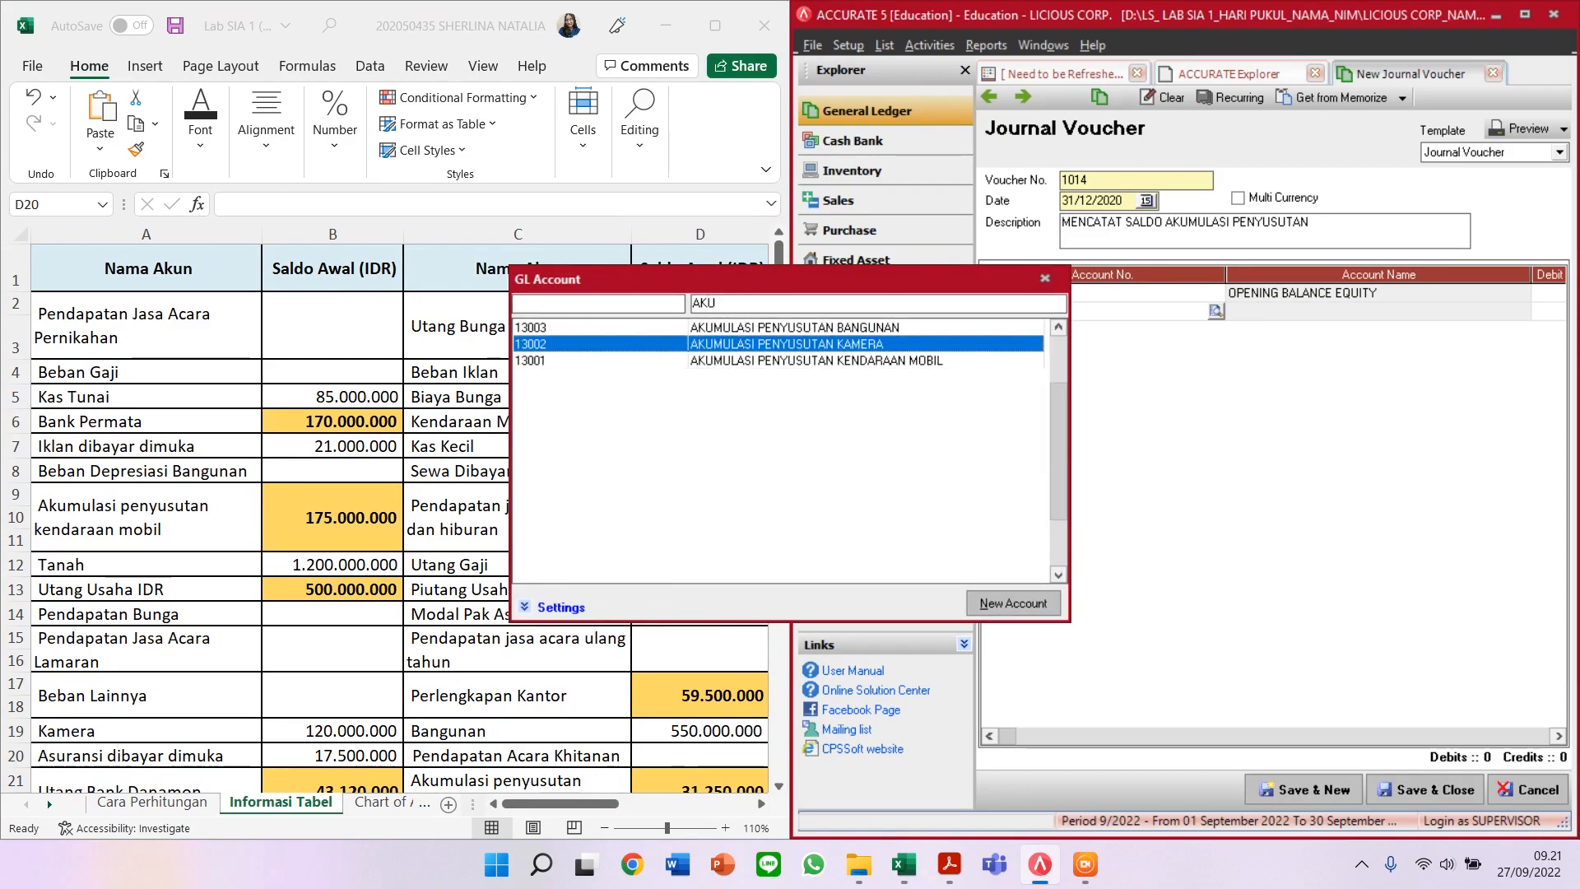
{"action": "key", "text": "Return"}
{"action": "key", "text": "Tab"}
{"action": "key", "text": "Tab"}
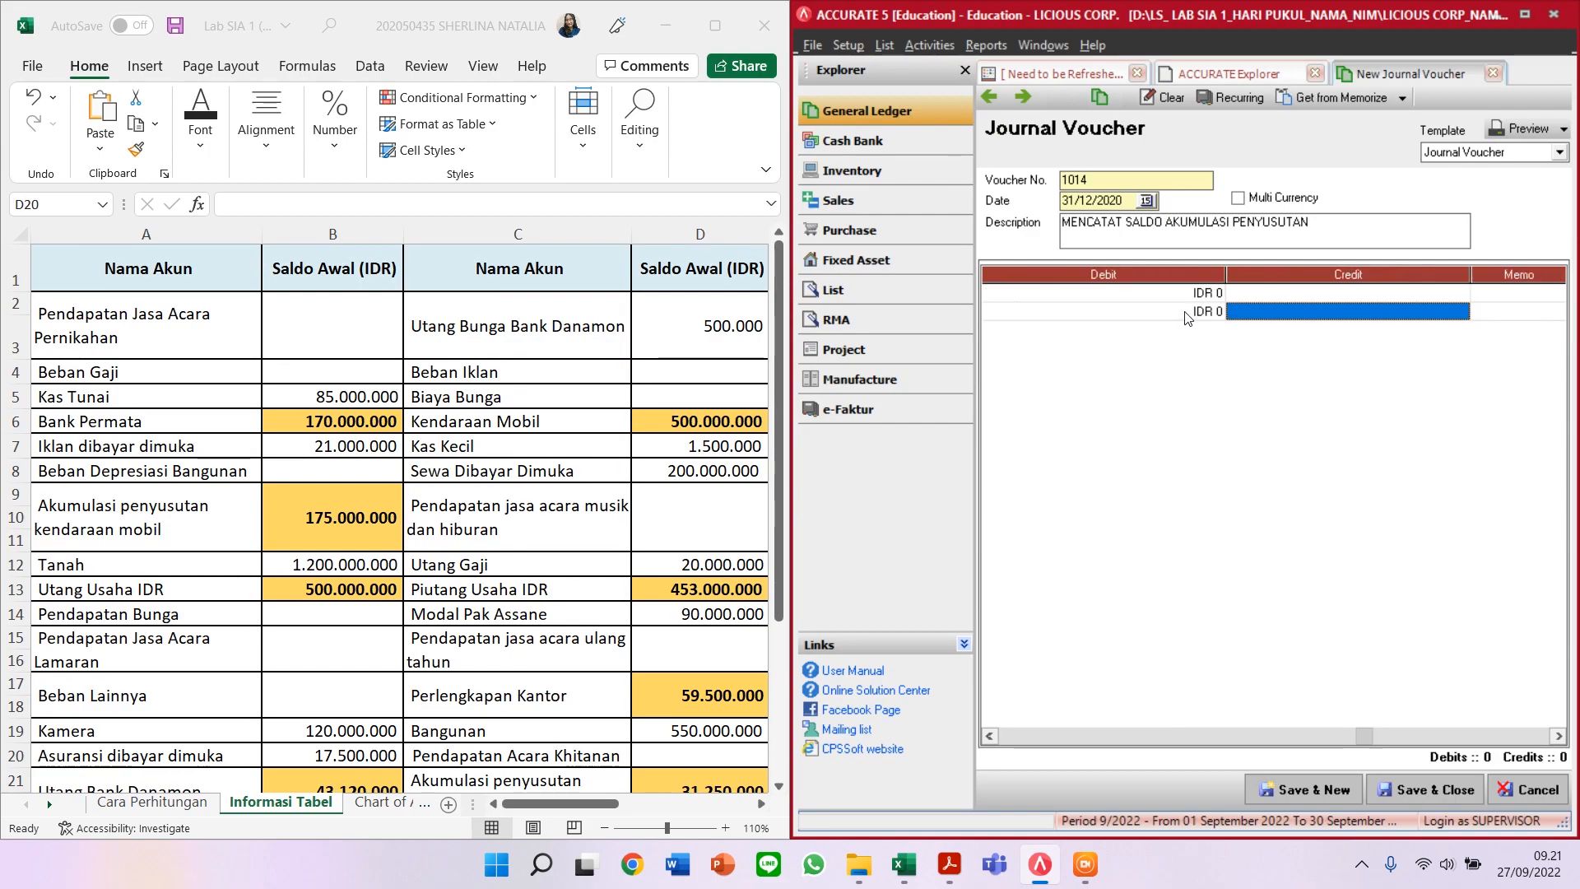
{"action": "type", "text": "175000000"}
{"action": "key", "text": "Return"}
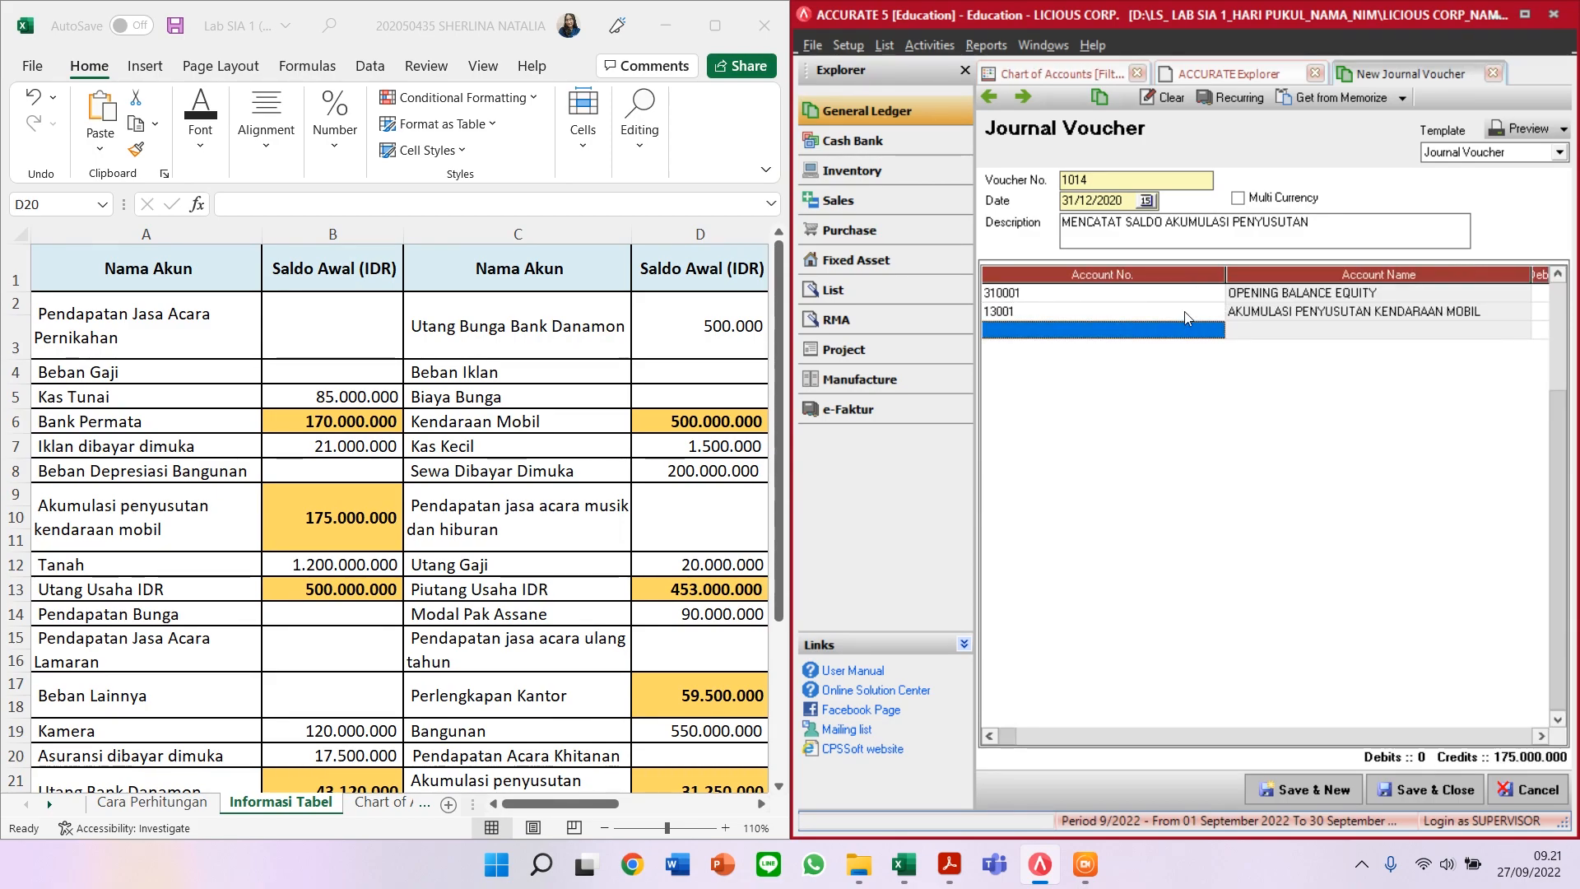
Step: Credit AKUMULASI PENYUSUTAN BANGUNAN 431.200.000 on row three, totalling 606.200.000
{"action": "scroll", "coordinate": [477, 656], "scroll_direction": "down", "scroll_amount": 4}
{"action": "scroll", "coordinate": [477, 656], "scroll_direction": "down", "scroll_amount": 2}
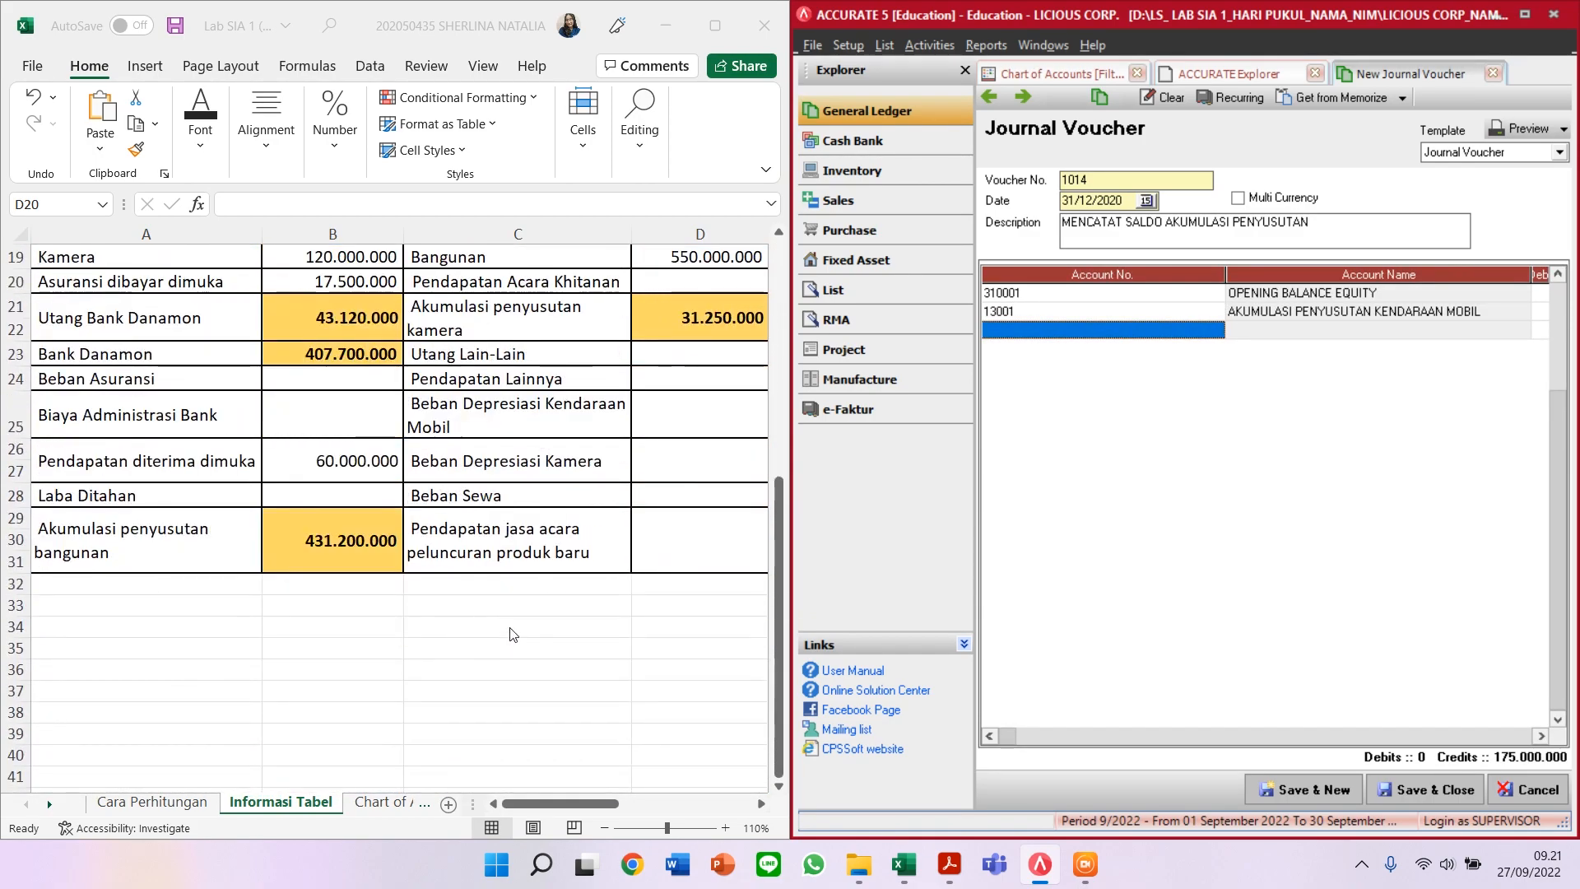
{"action": "type", "text": "AK"}
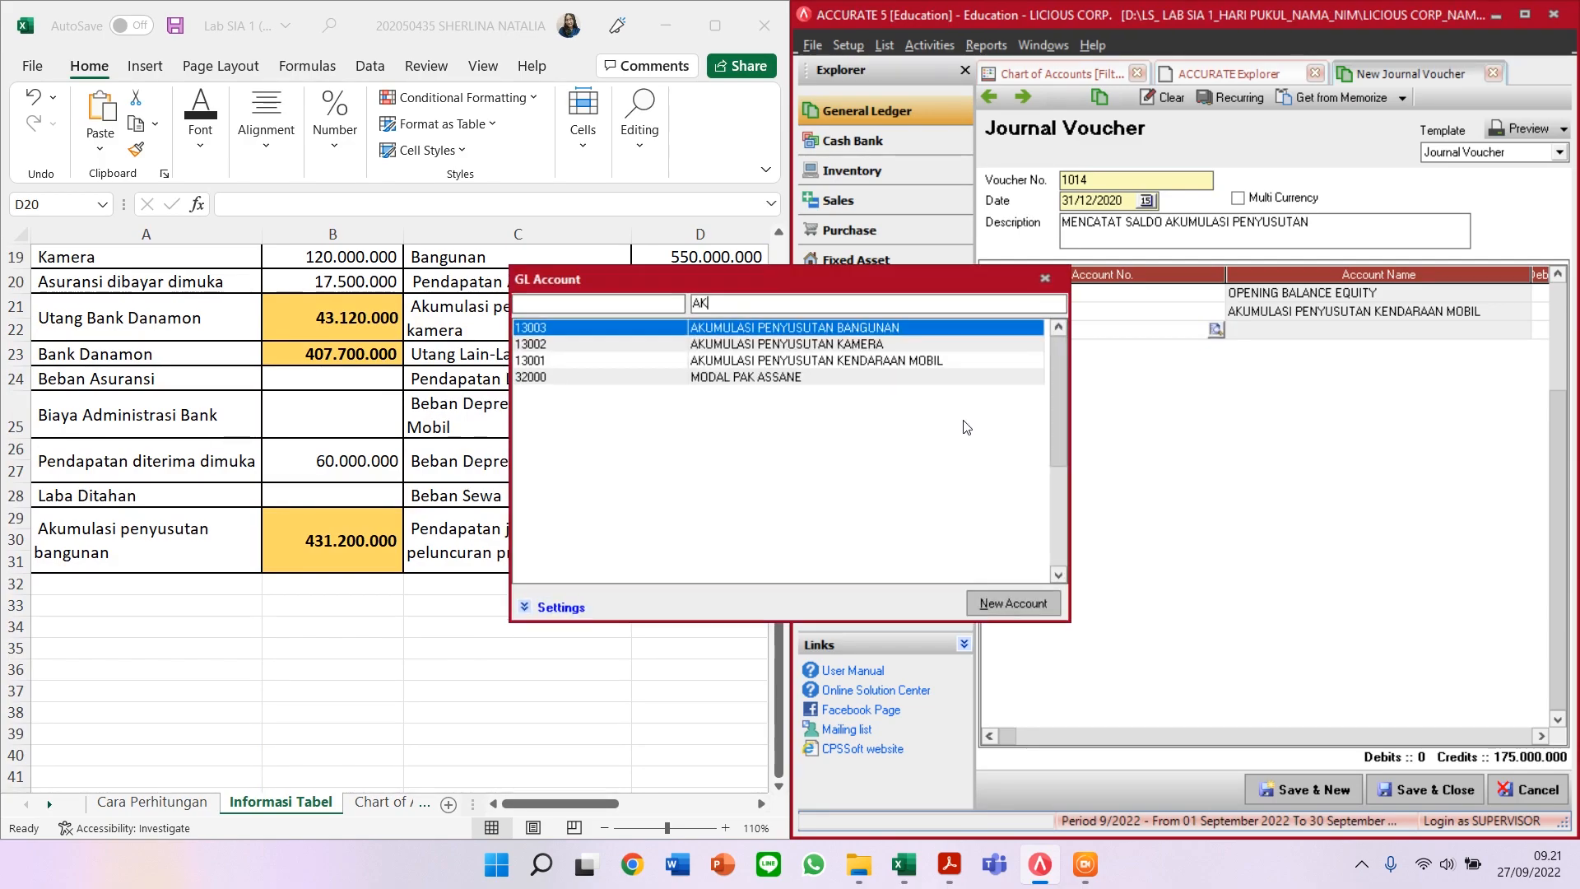
{"action": "double_click", "coordinate": [910, 324]}
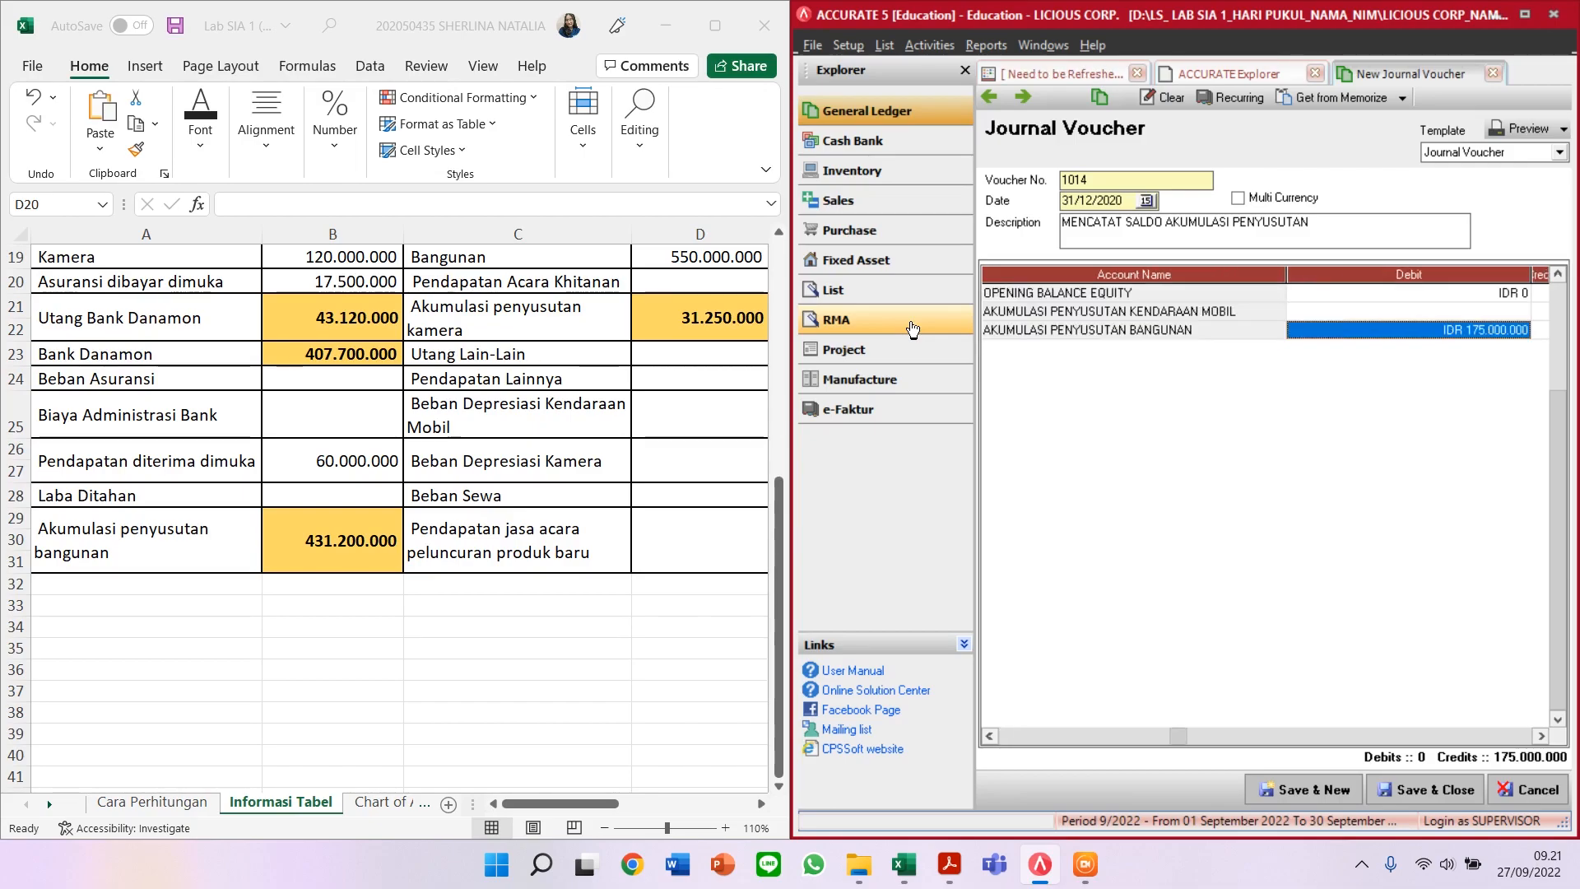
{"action": "key", "text": "Tab"}
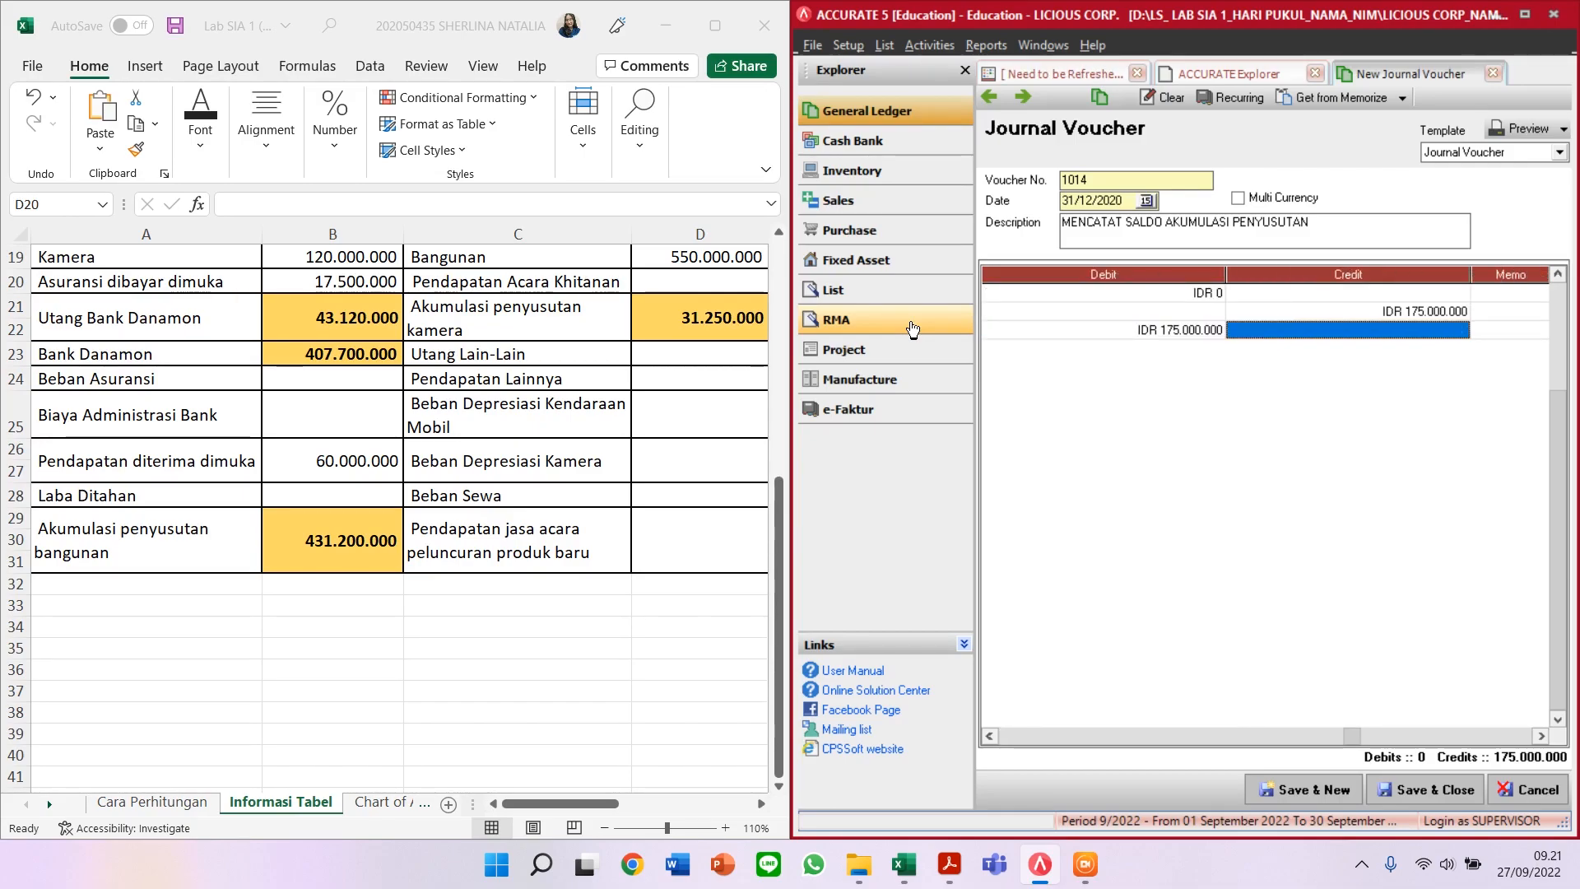
{"action": "type", "text": "4"}
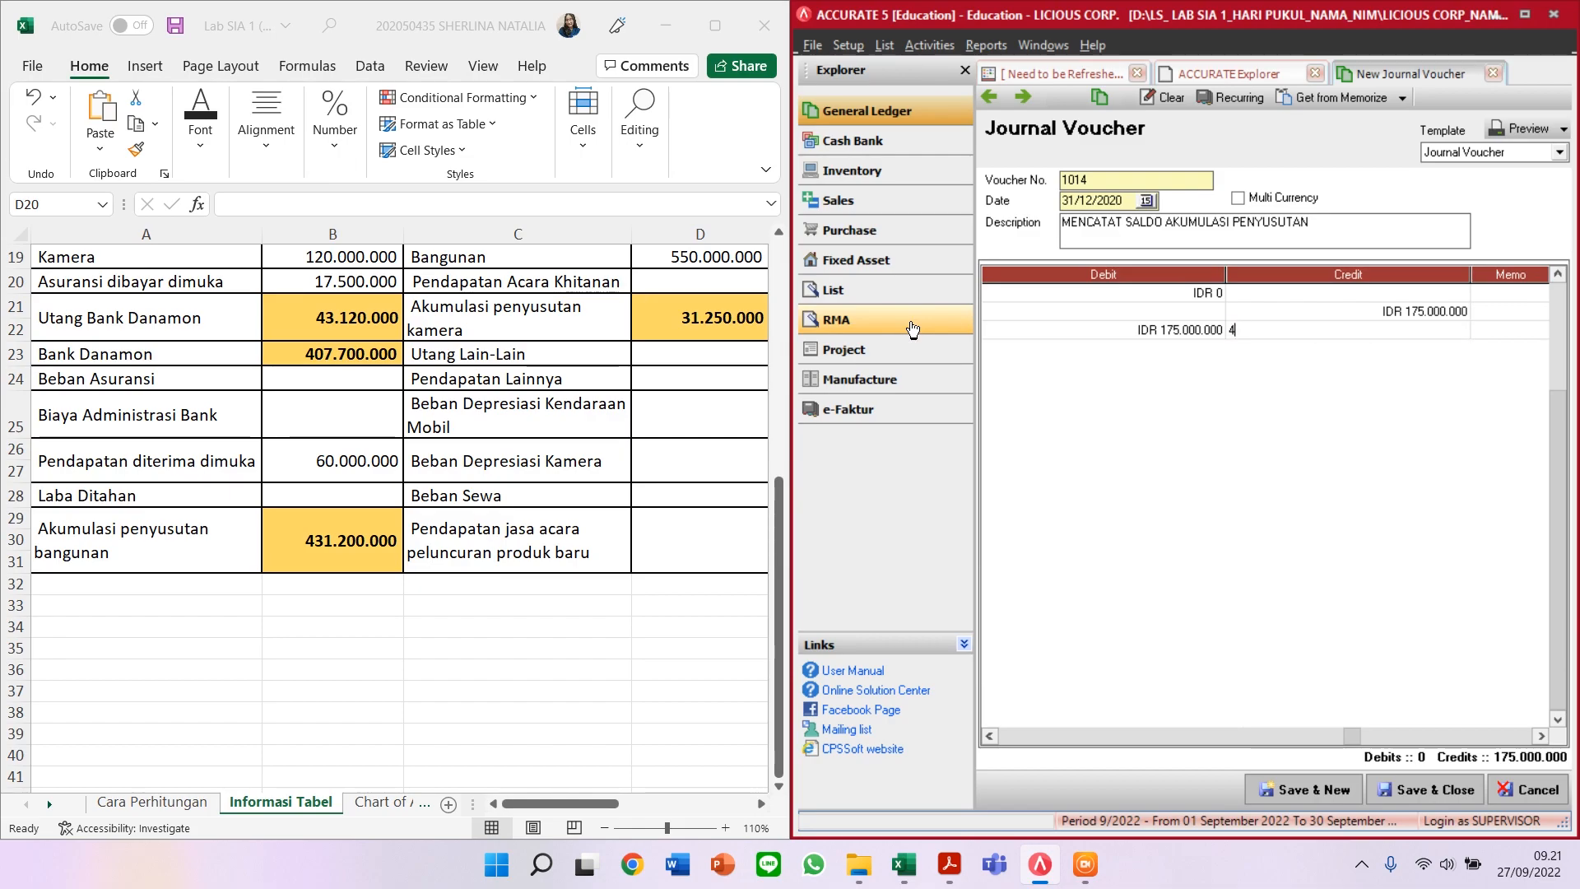
{"action": "type", "text": "31200000"}
{"action": "key", "text": "Tab"}
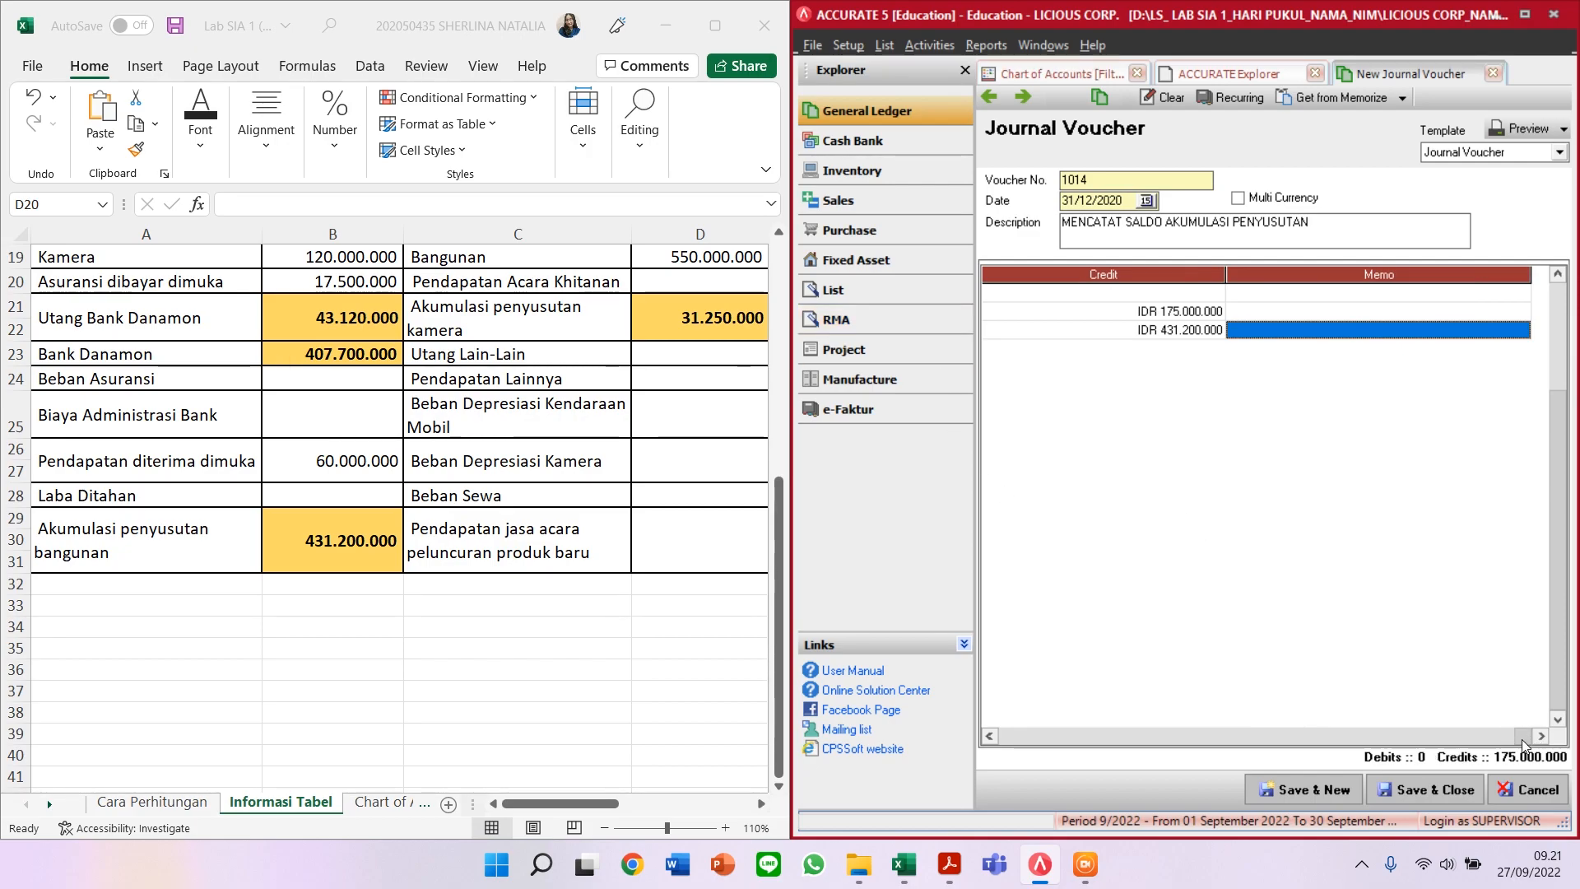
{"action": "left_click", "coordinate": [991, 738]}
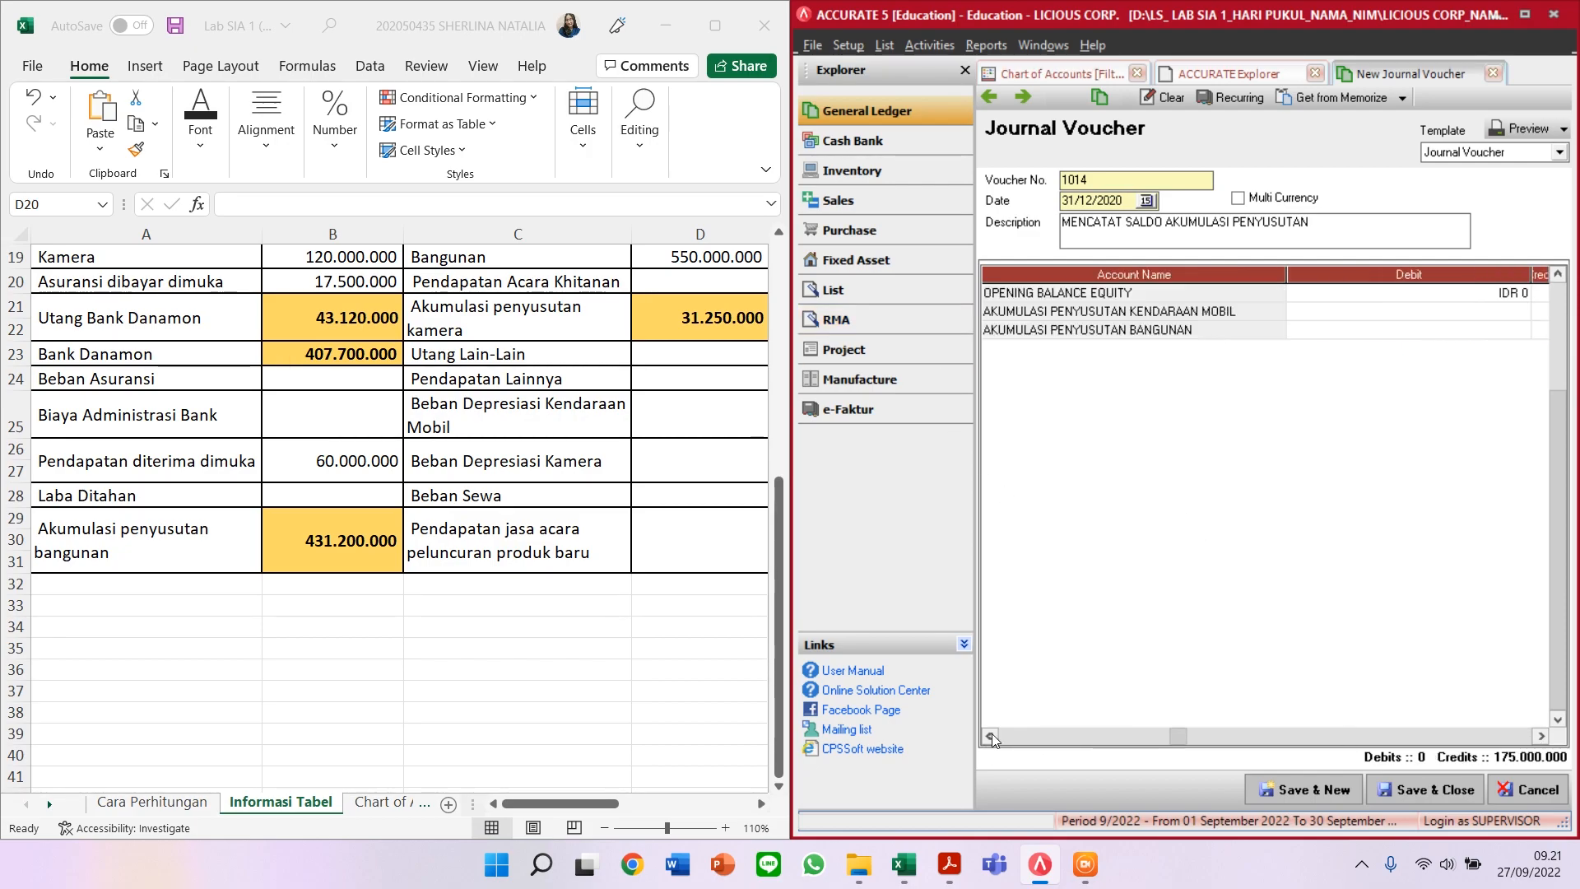
{"action": "left_click", "coordinate": [1541, 737]}
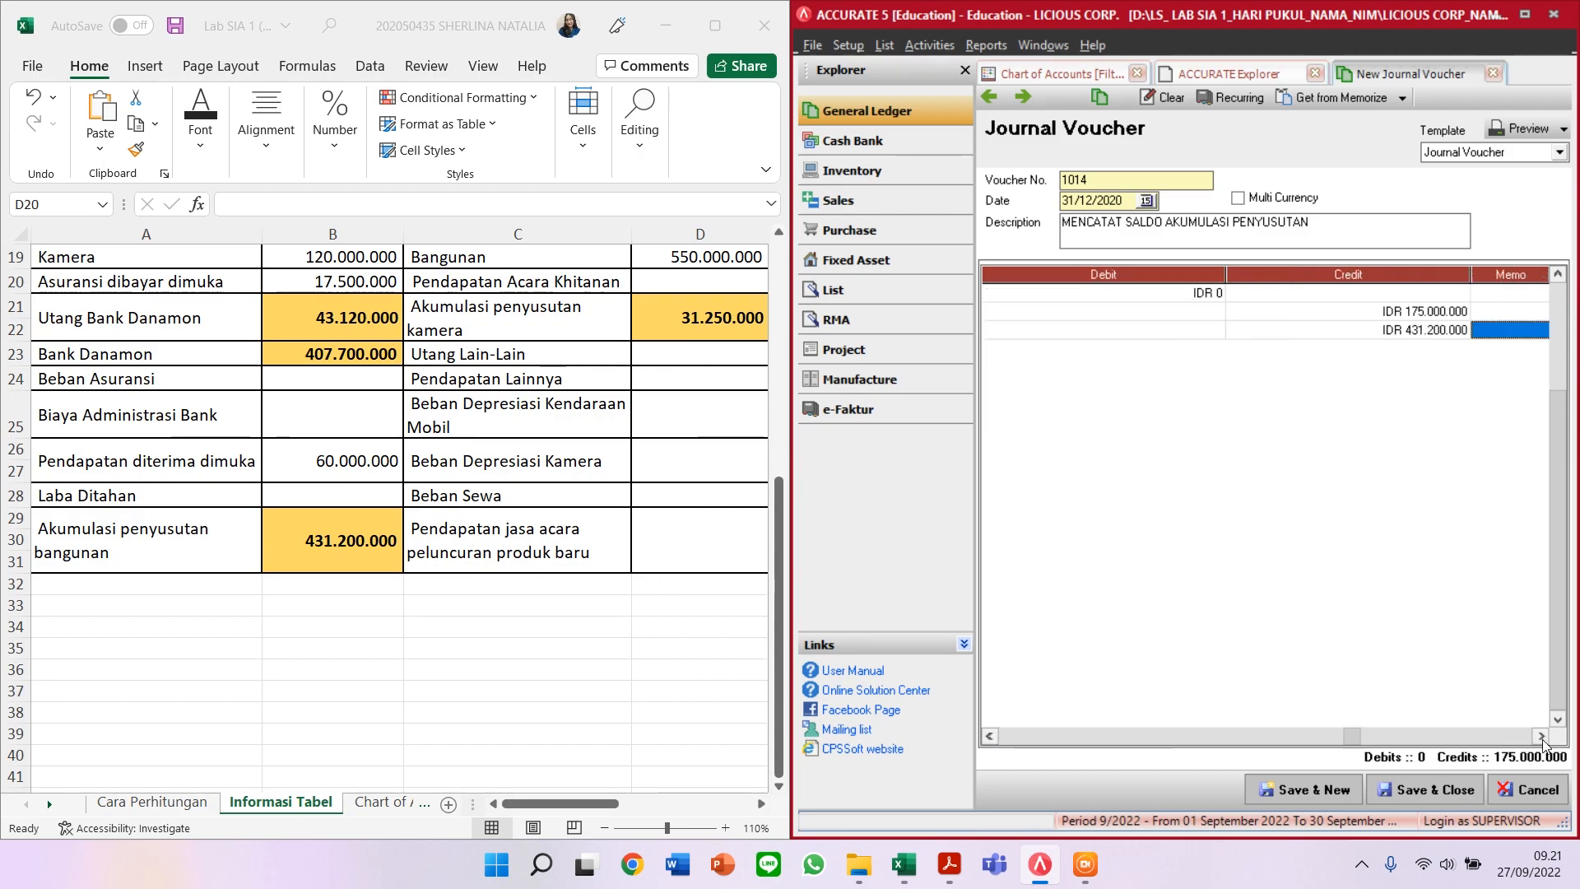
{"action": "left_click", "coordinate": [1541, 737]}
{"action": "key", "text": "Tab"}
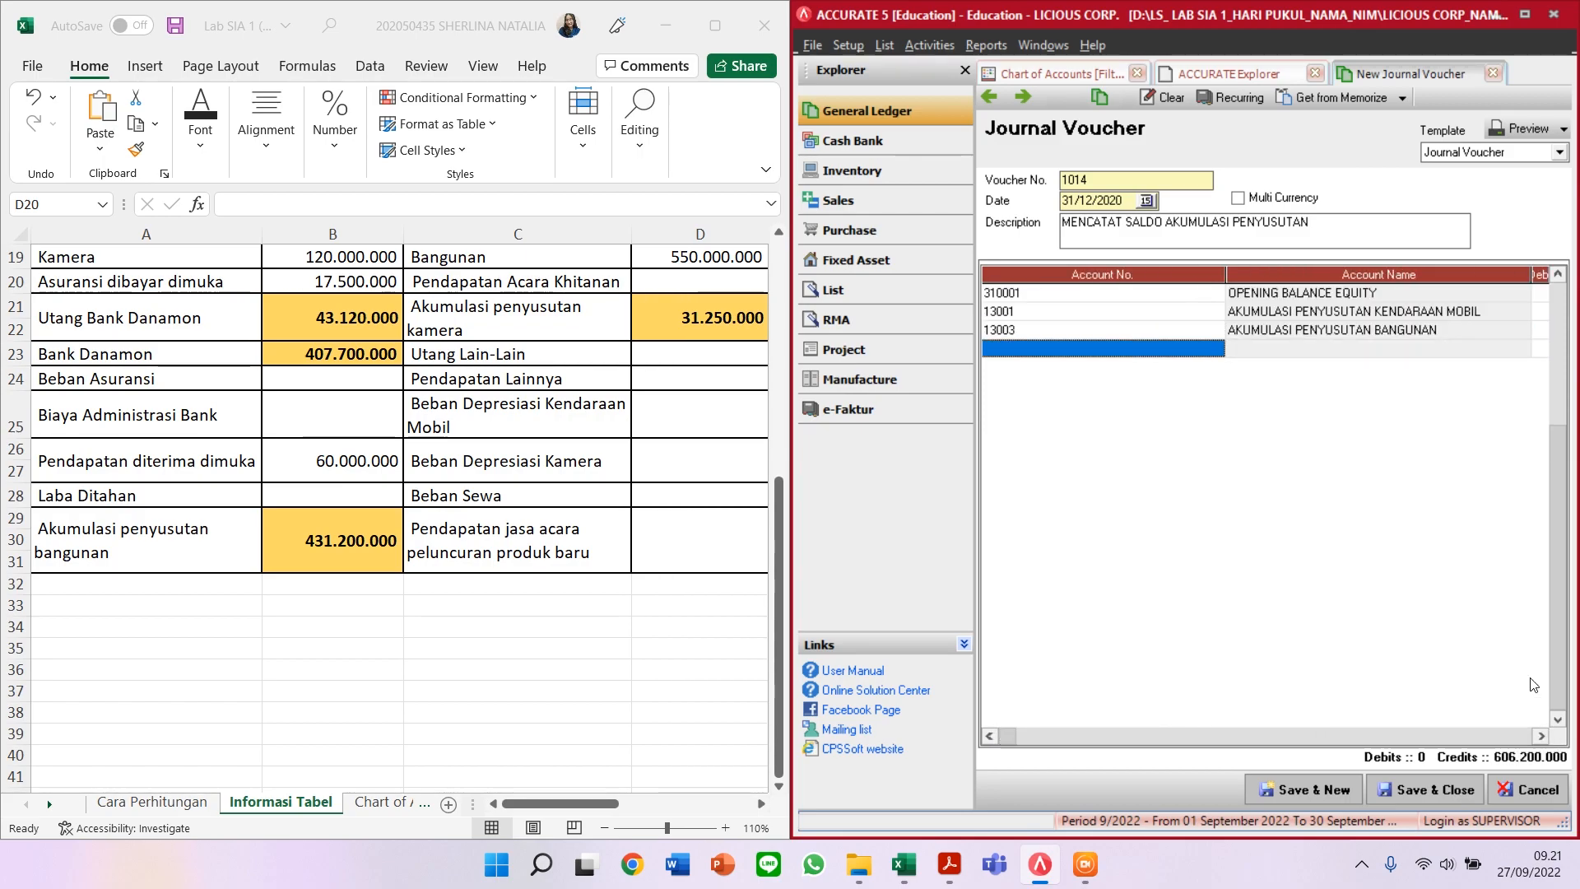
Step: Credit account 13002 AKUMULASI PENYUSUTAN KAMERA 31.250.000 as the fourth line
{"action": "scroll", "coordinate": [630, 662], "scroll_direction": "up", "scroll_amount": 6}
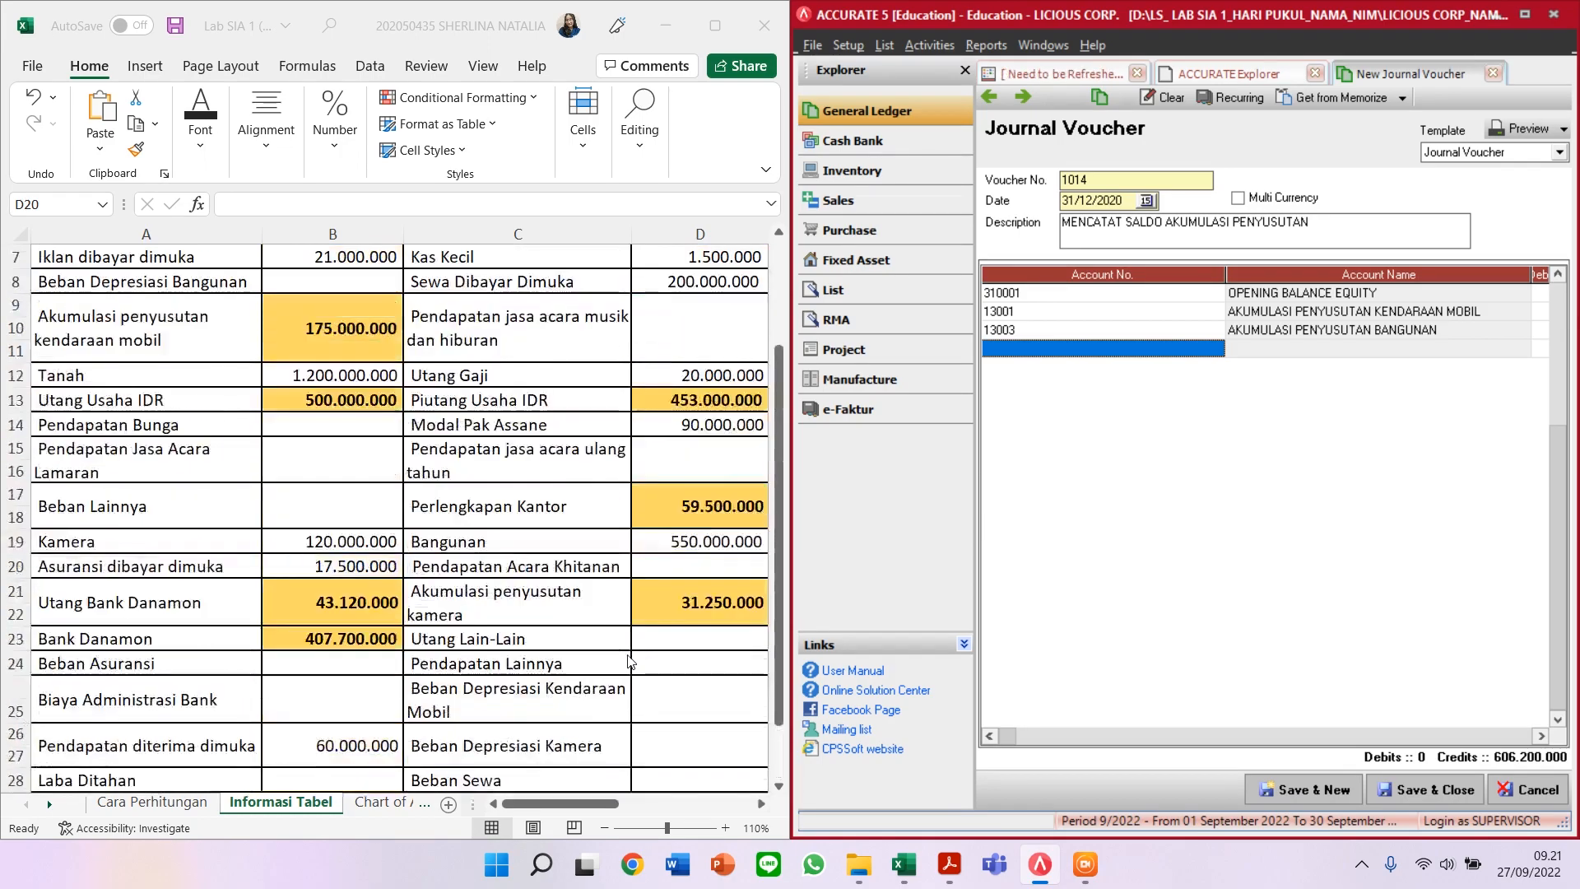
{"action": "left_click", "coordinate": [576, 804]}
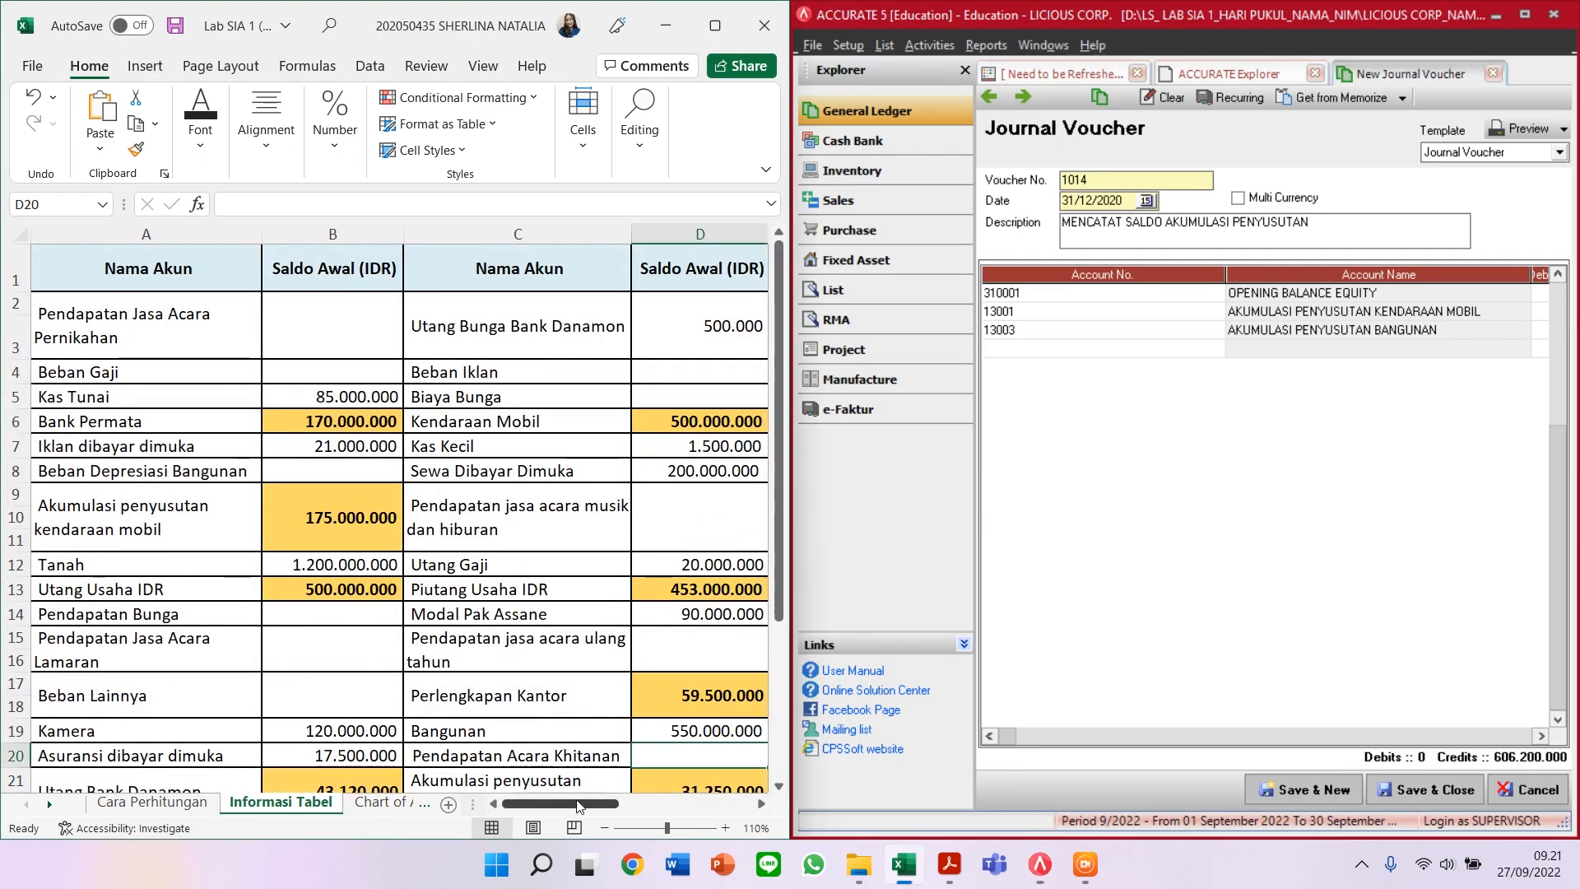
{"action": "scroll", "coordinate": [597, 708], "scroll_direction": "down", "scroll_amount": 1}
{"action": "left_click", "coordinate": [724, 675]}
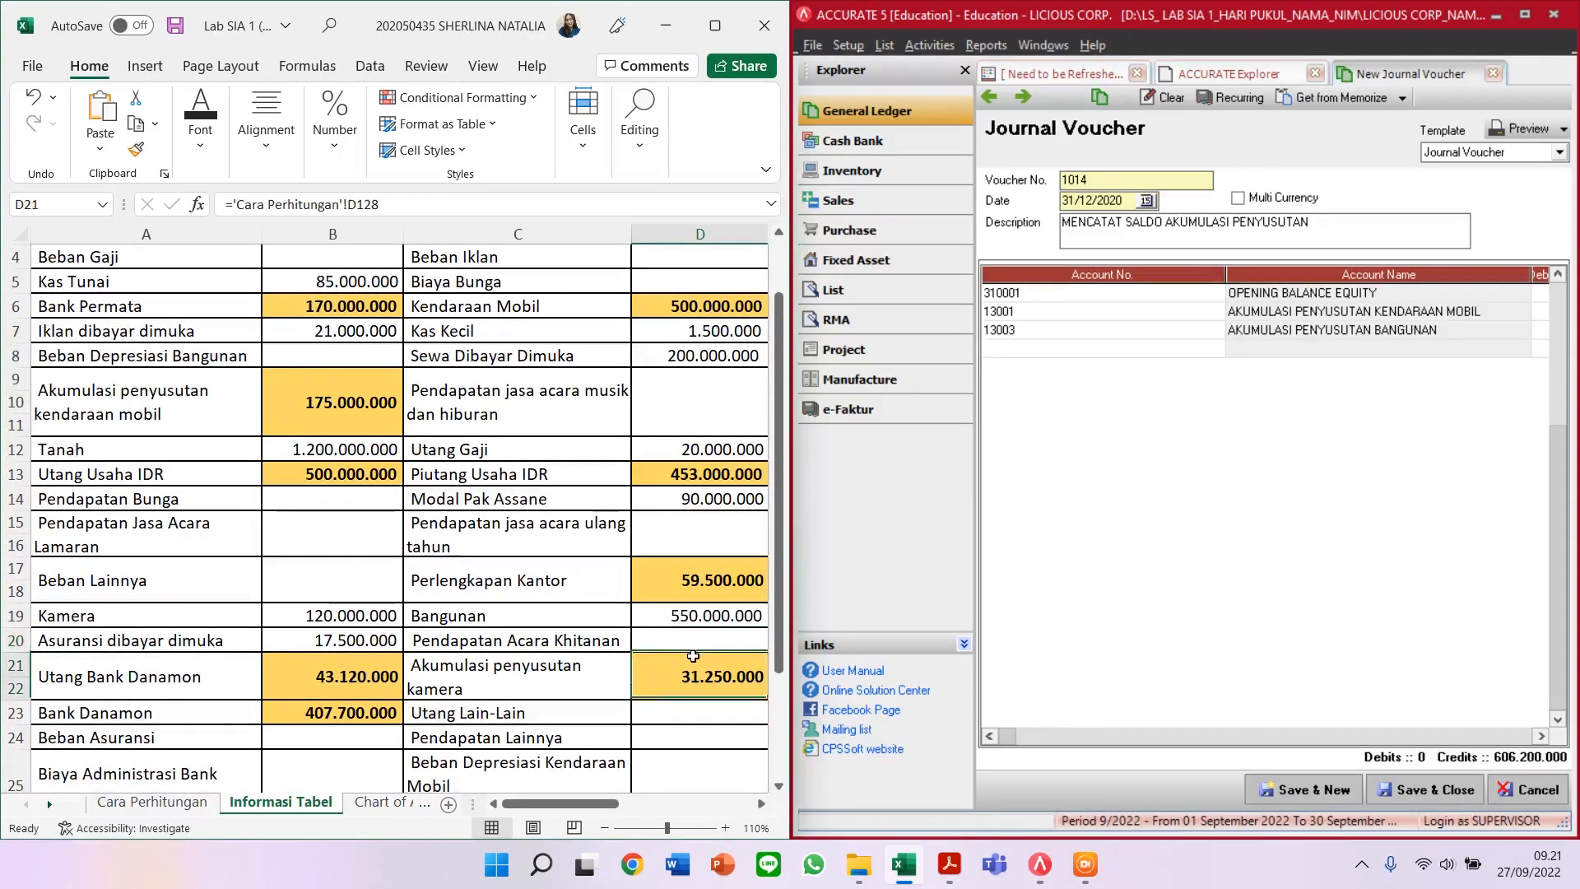
{"action": "left_click", "coordinate": [1130, 346]}
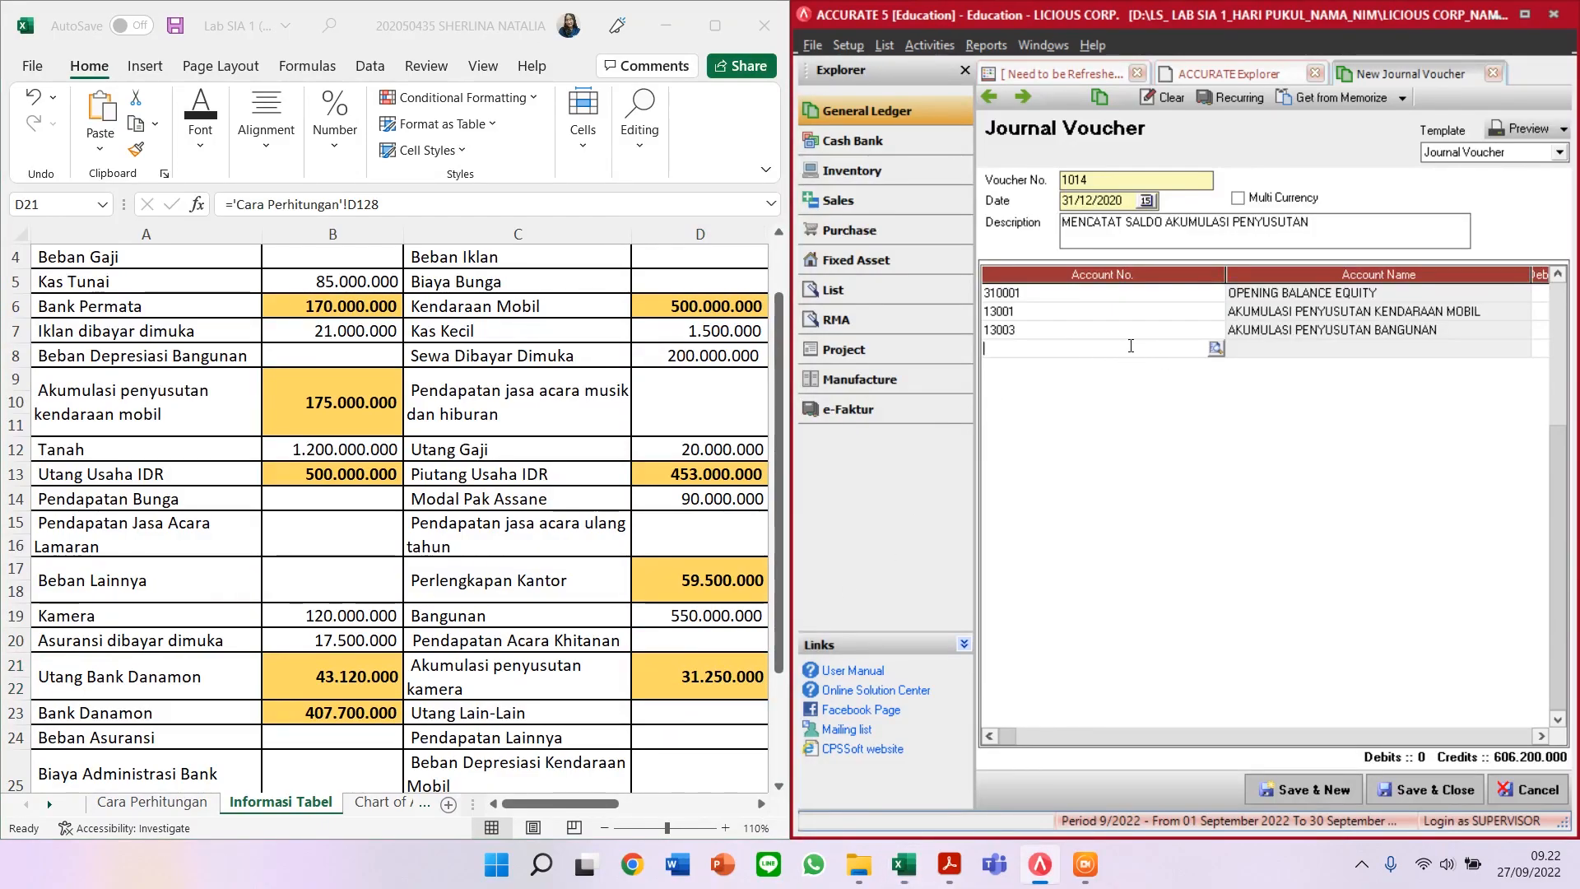
{"action": "type", "text": "AKUM"}
{"action": "key", "text": "Down"}
{"action": "key", "text": "Return"}
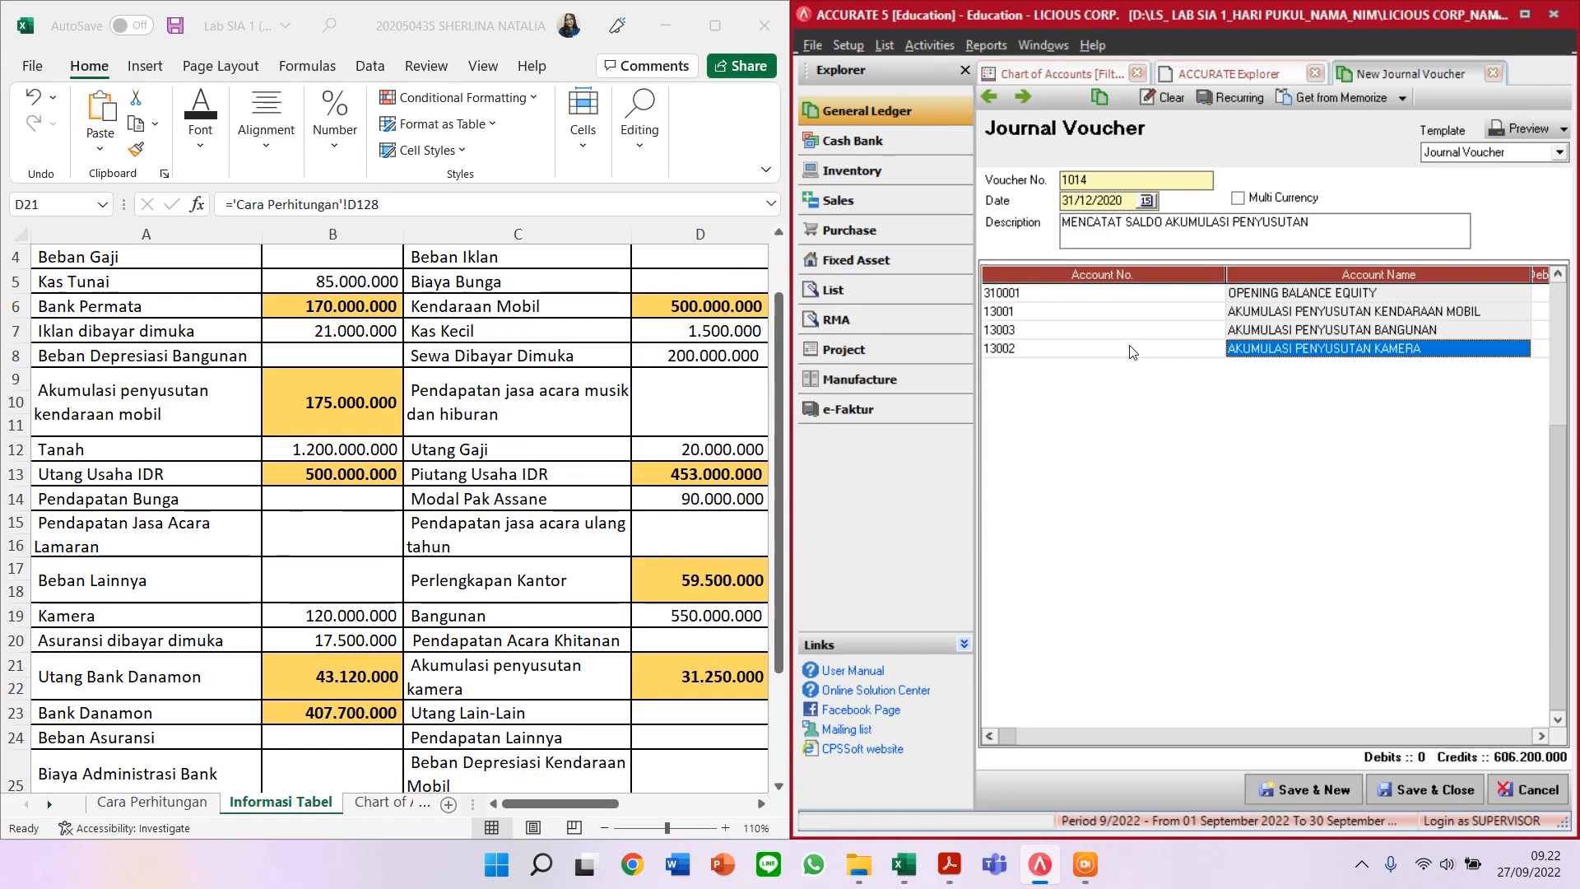
{"action": "key", "text": "Return"}
{"action": "key", "text": "Return"}
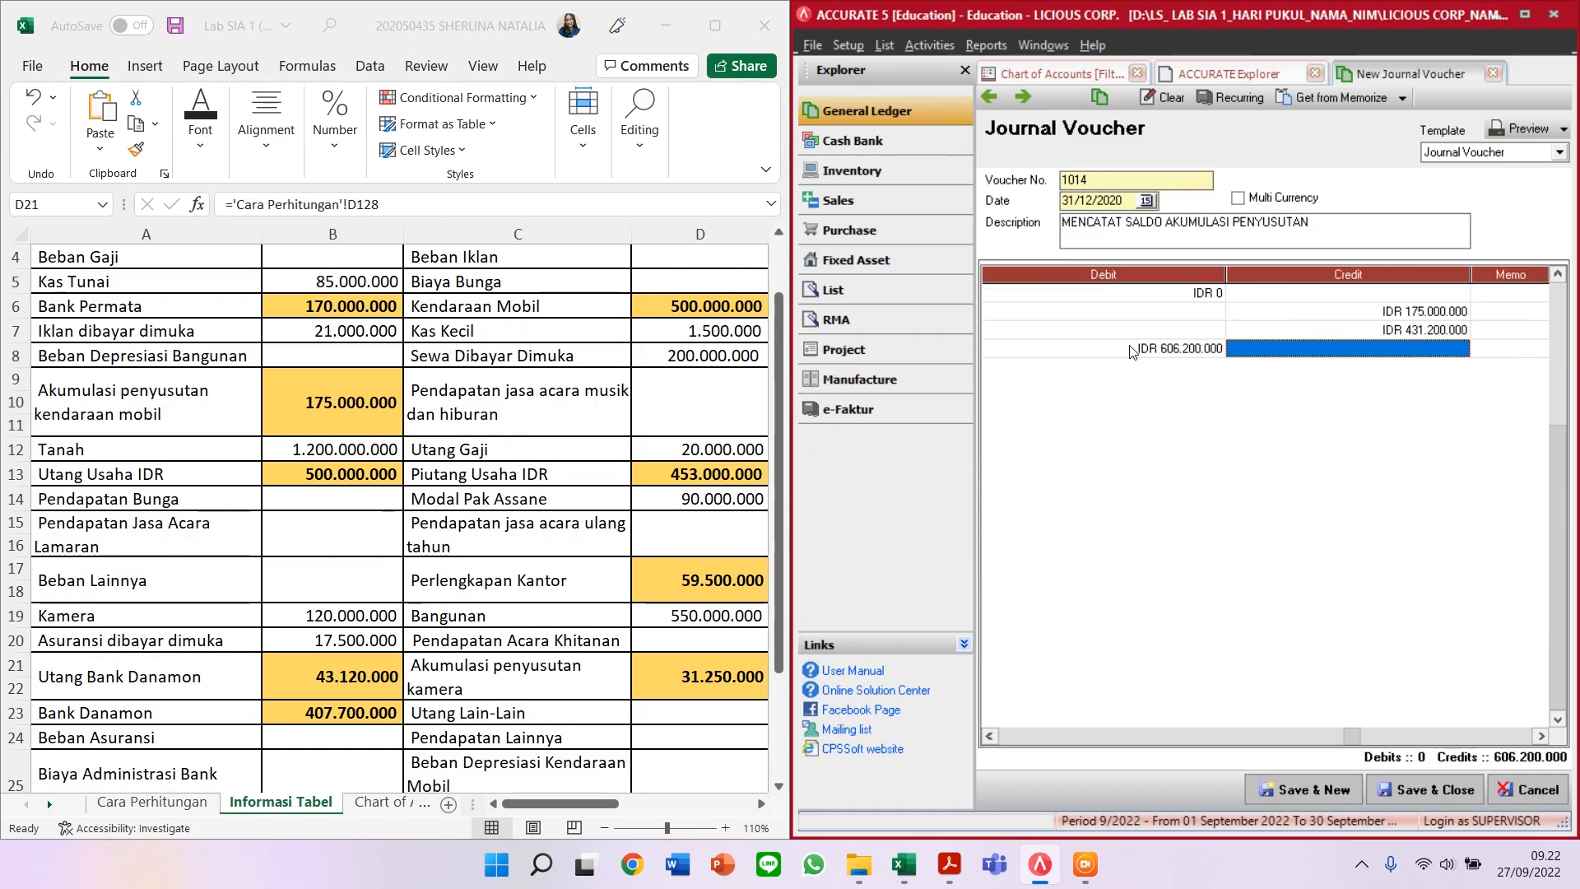
{"action": "type", "text": "2"}
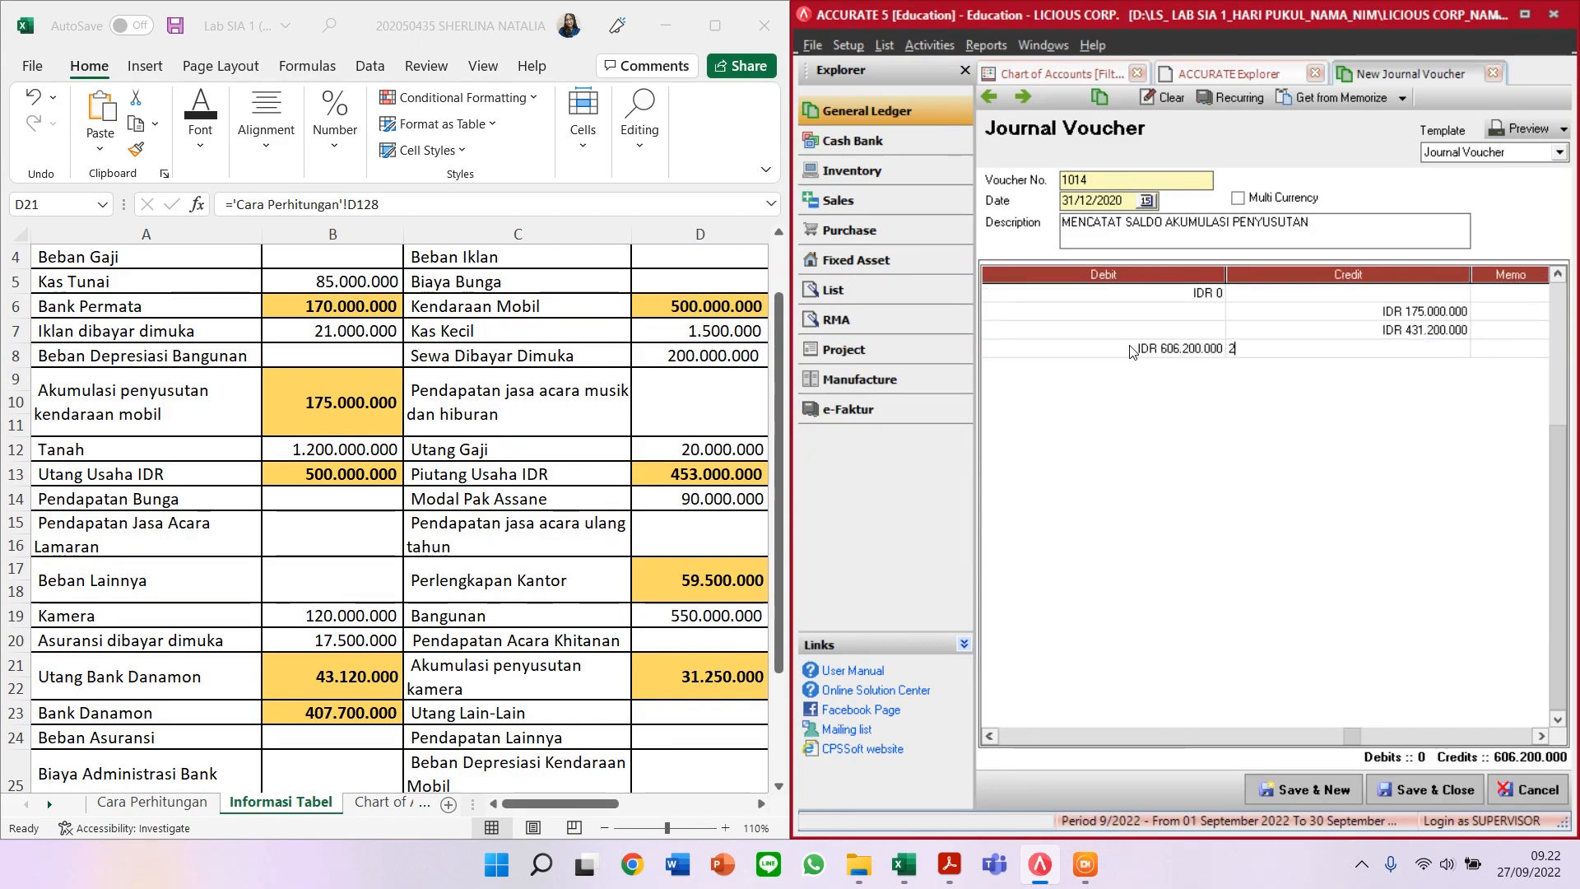
{"action": "key", "text": "BackSpace"}
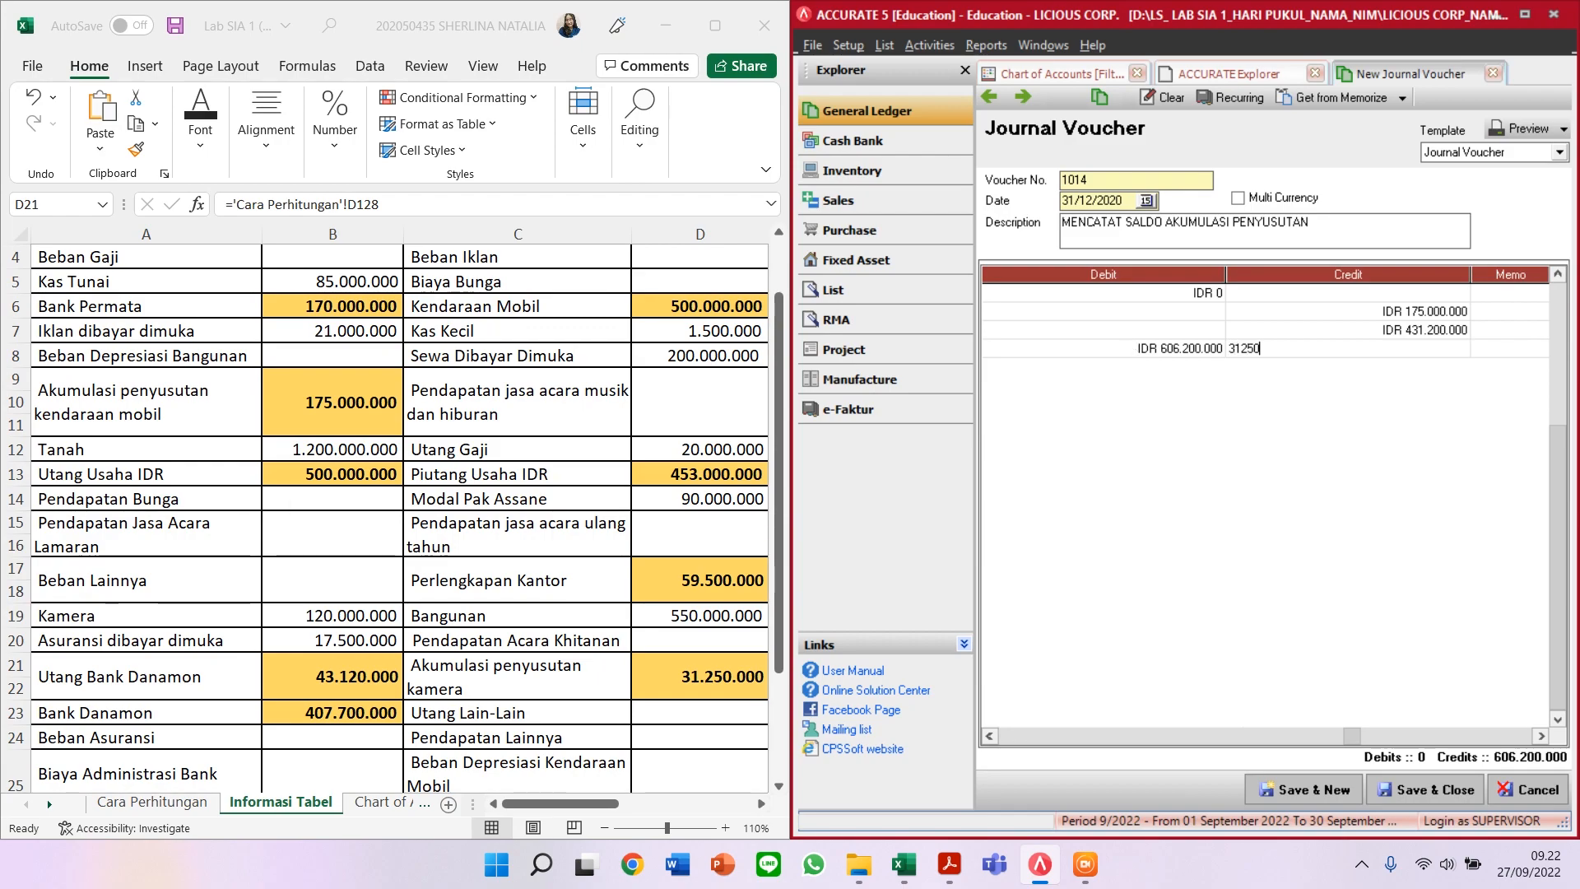
{"action": "key", "text": "Return"}
{"action": "key", "text": "Return"}
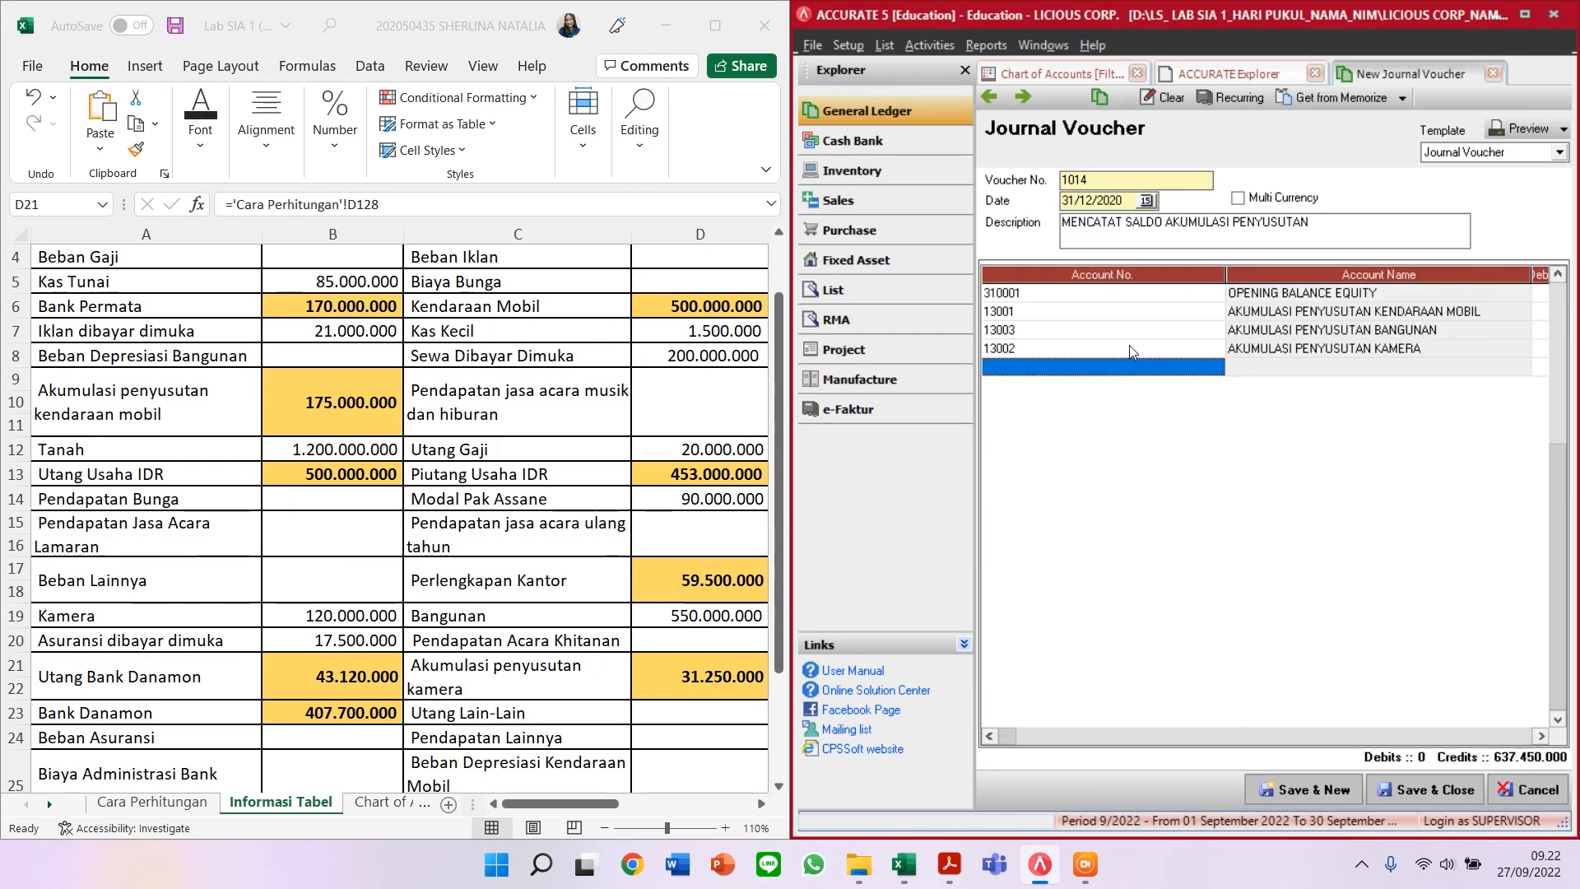
{"action": "left_click", "coordinate": [1131, 353]}
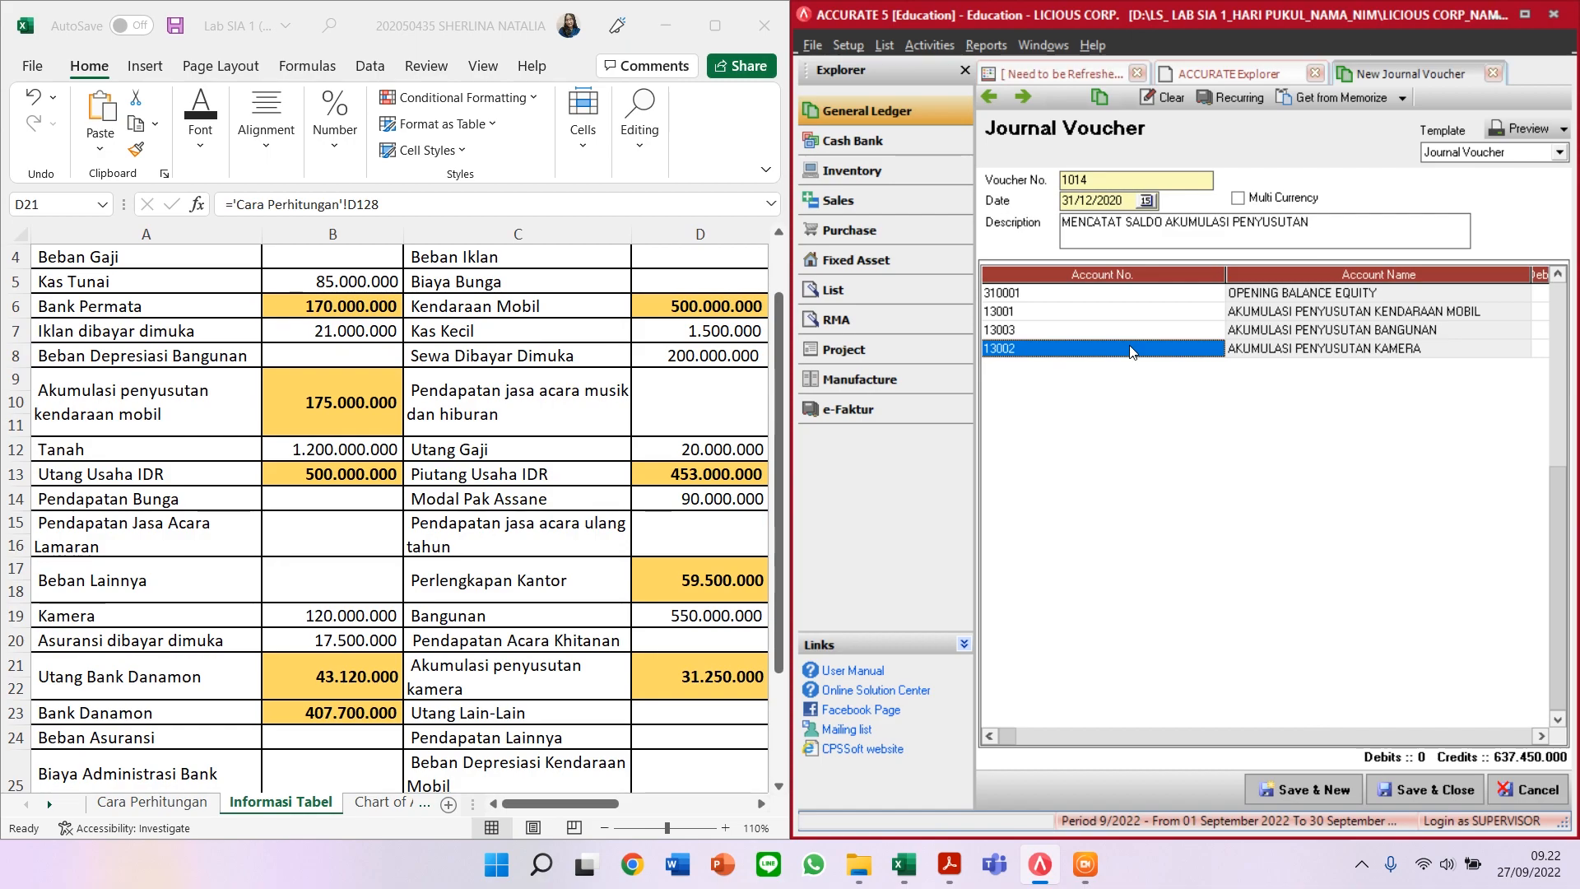
Step: Debit Opening Balance Equity 637.450.000 and save and close the balanced voucher
{"action": "left_click", "coordinate": [1523, 293]}
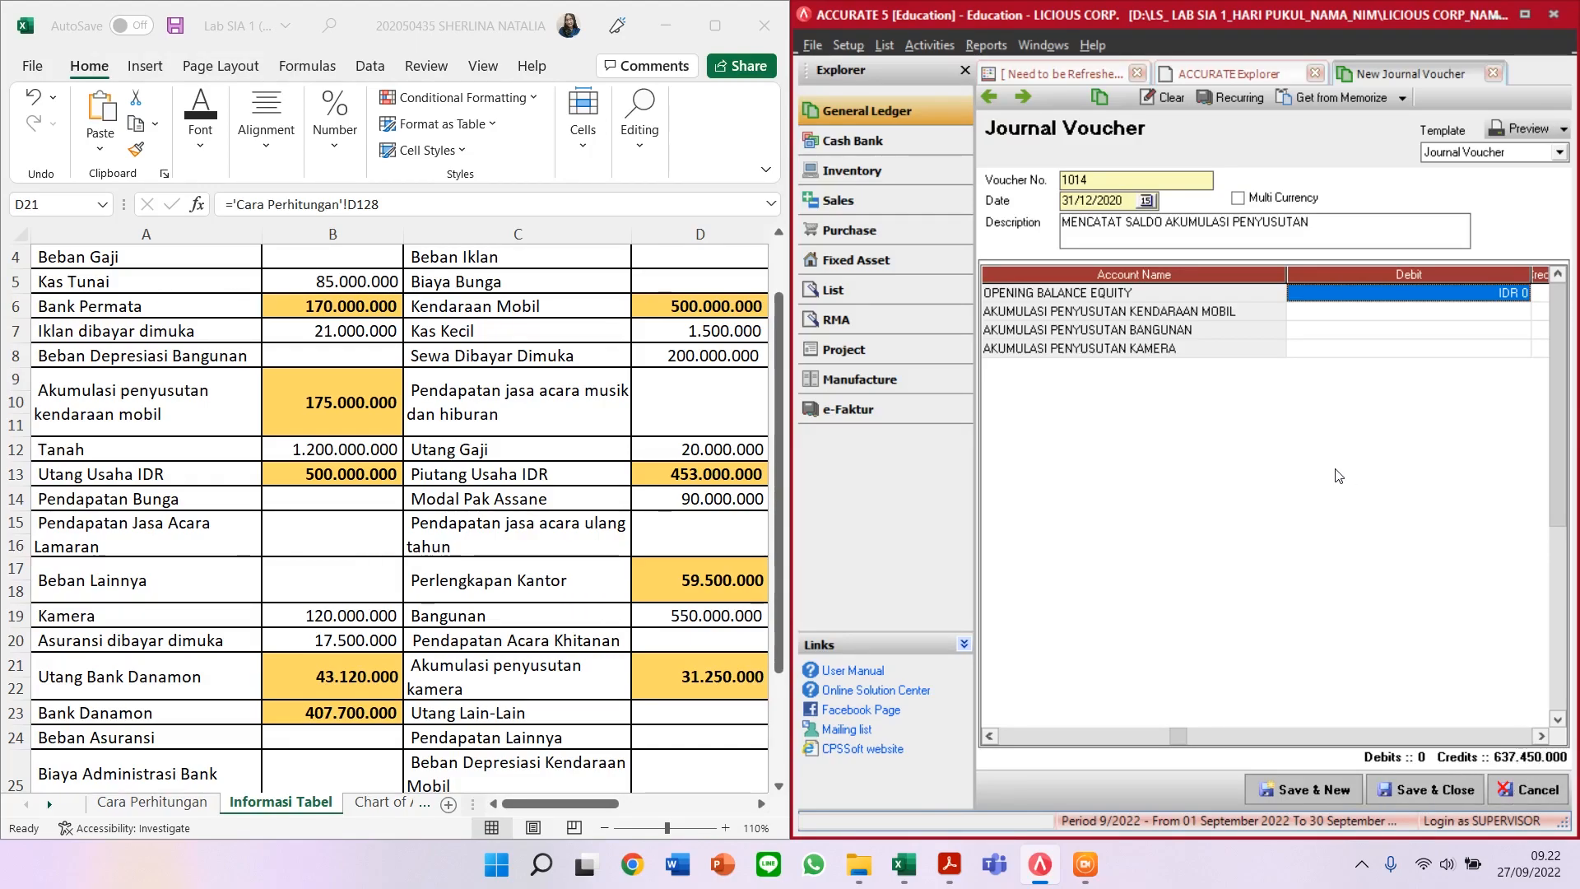
{"action": "left_click", "coordinate": [1407, 300]}
{"action": "type", "text": "637450000"}
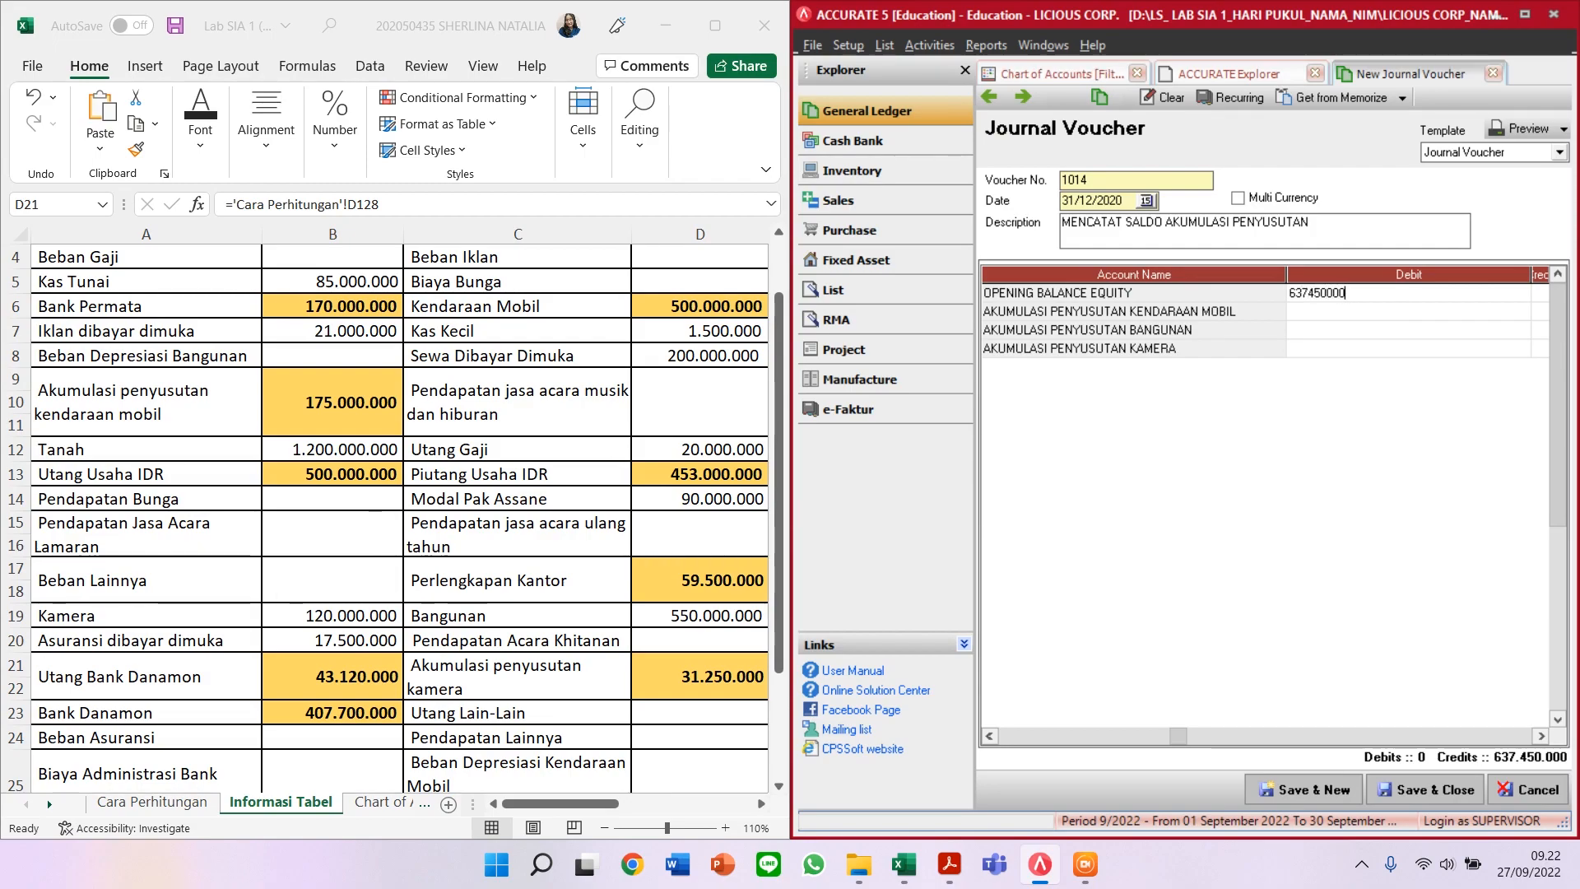
{"action": "key", "text": "Tab"}
{"action": "key", "text": "Tab"}
{"action": "key", "text": "Tab"}
{"action": "key", "text": "Tab"}
{"action": "key", "text": "Tab"}
{"action": "key", "text": "Tab"}
{"action": "key", "text": "Tab"}
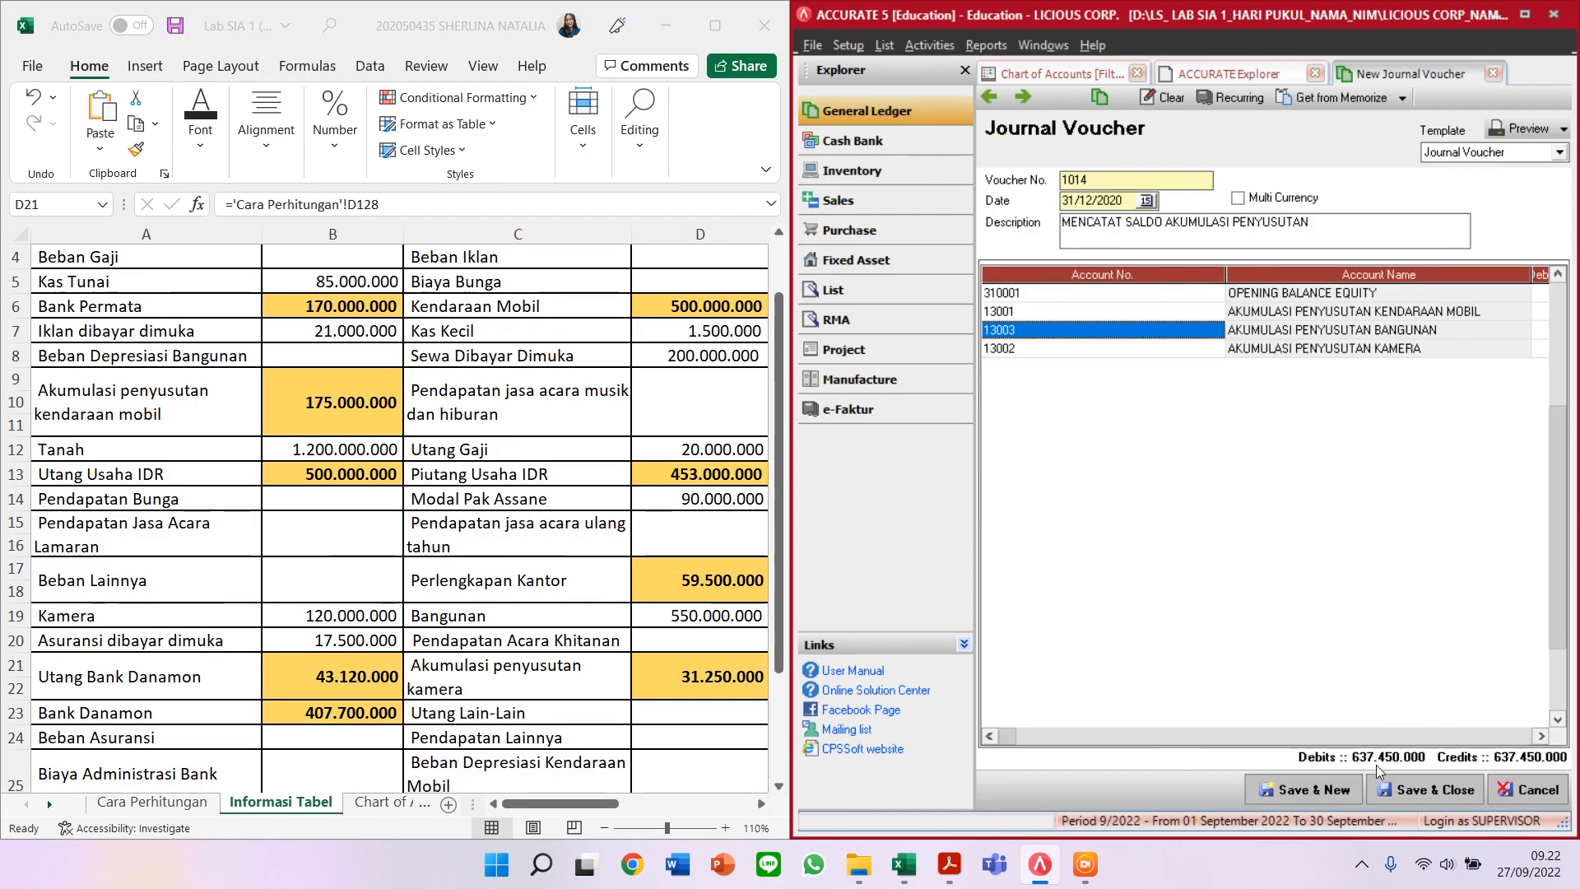
{"action": "left_click", "coordinate": [1456, 790]}
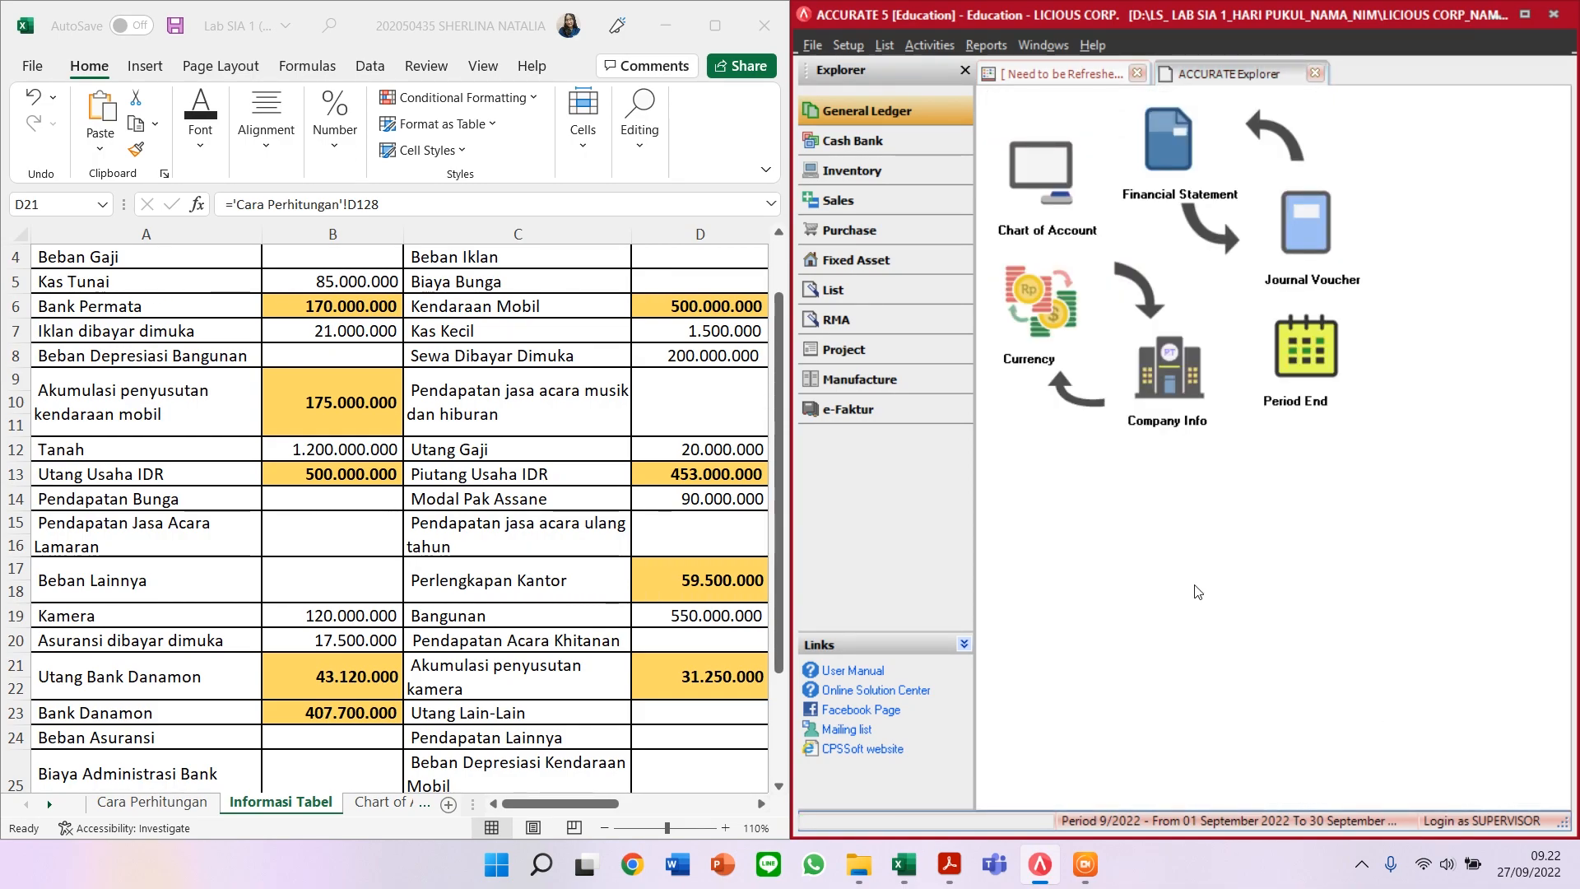
Step: Maximize Accurate and refresh the Chart of Accounts, showing OPENING BALANCE EQUITY at (2.434.130.000)
{"action": "left_click", "coordinate": [1524, 16]}
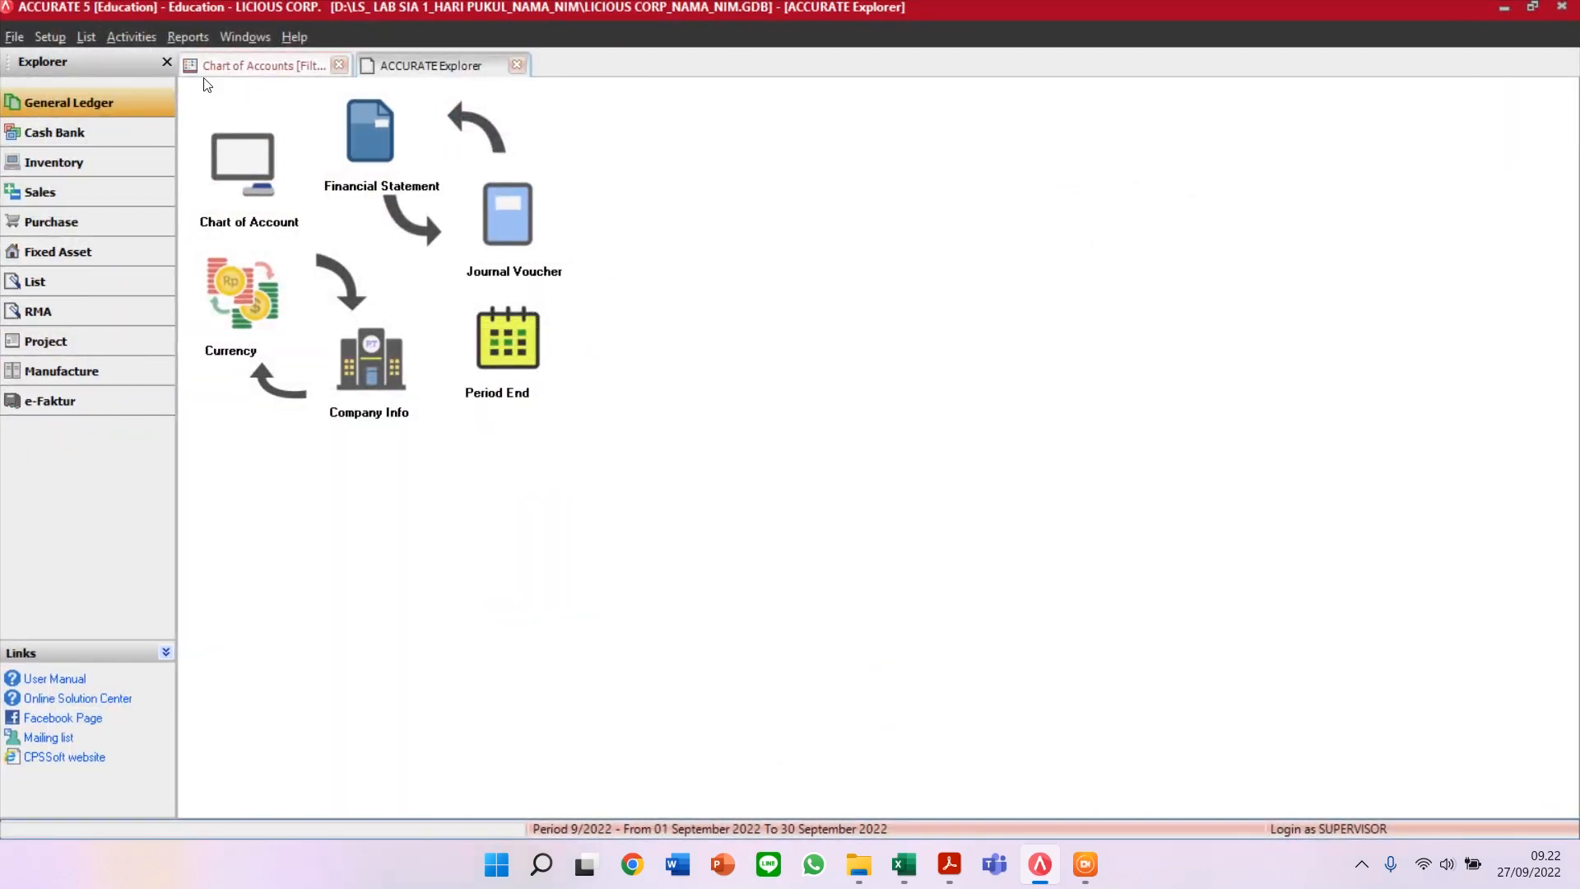
{"action": "left_click", "coordinate": [277, 66]}
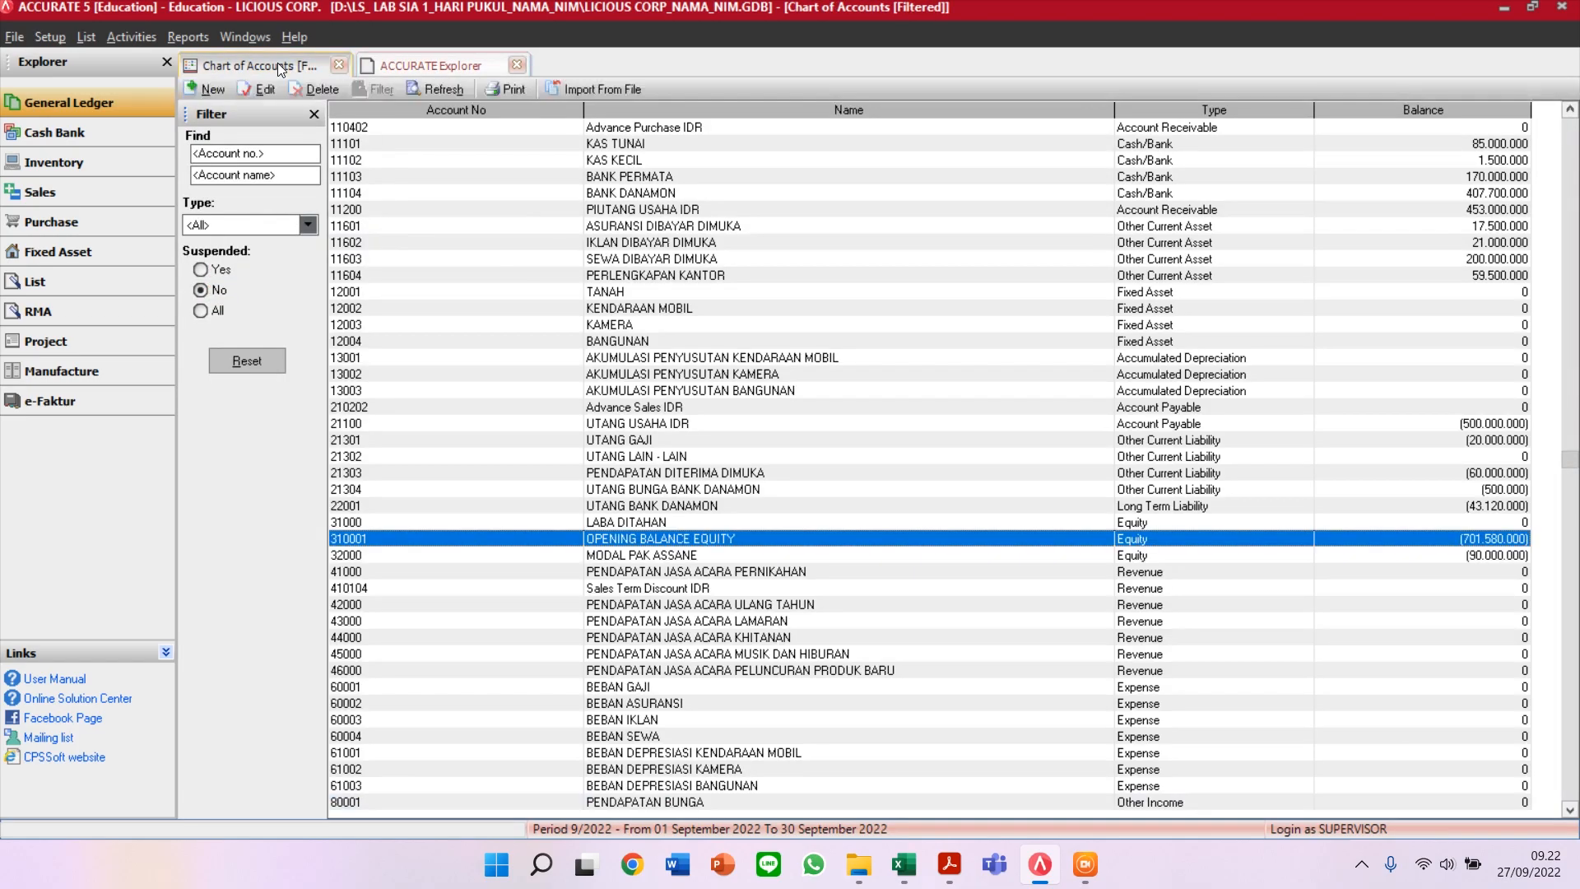
{"action": "left_click", "coordinate": [444, 89]}
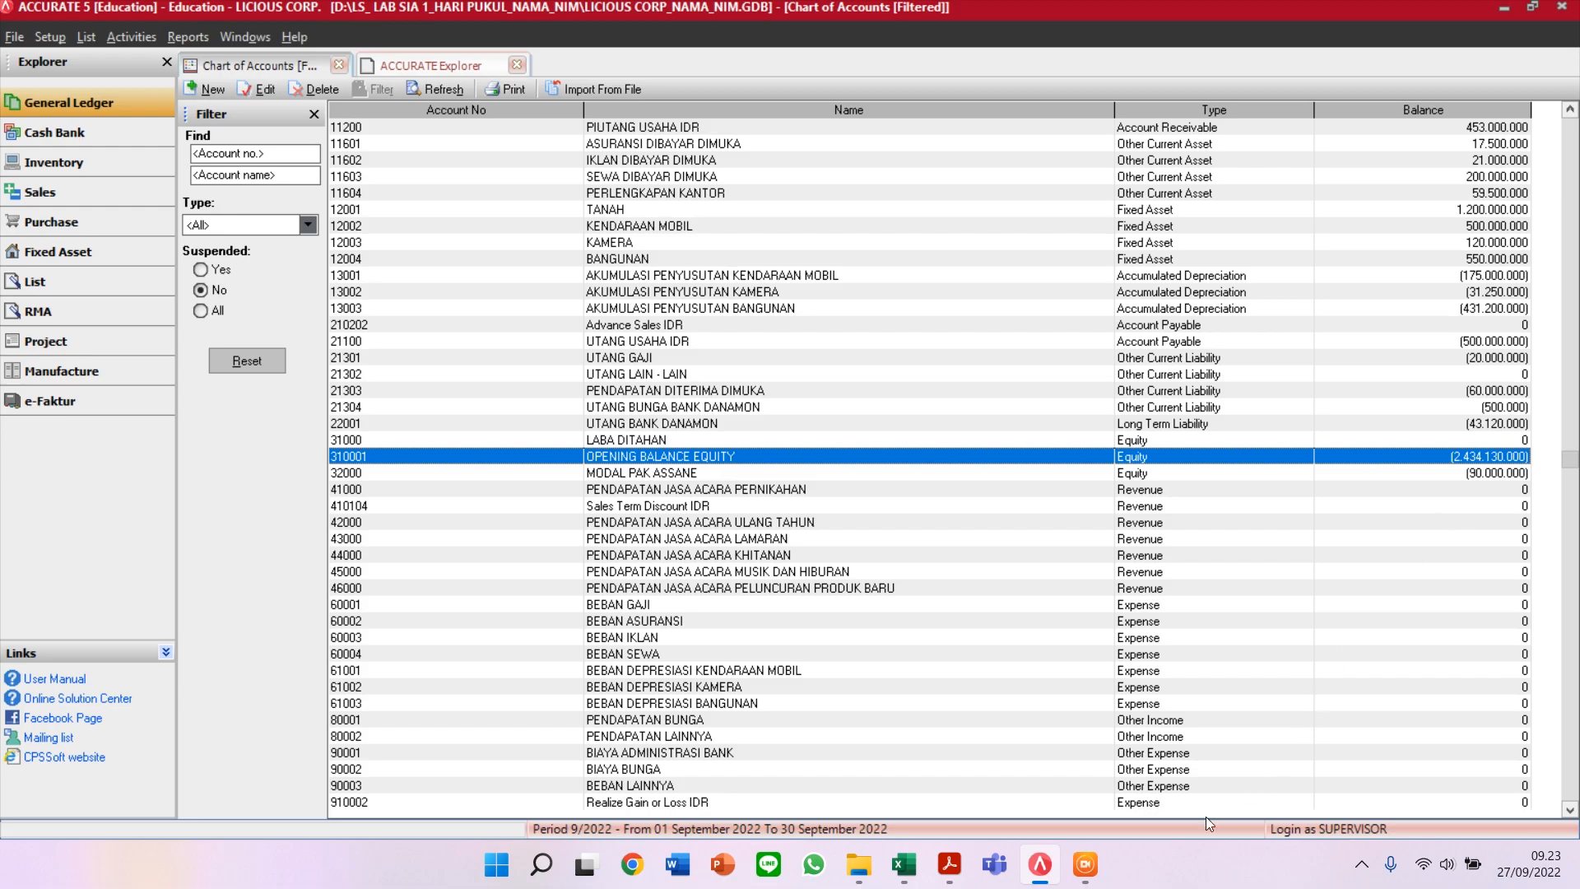
{"action": "mouse_move", "coordinate": [910, 876]}
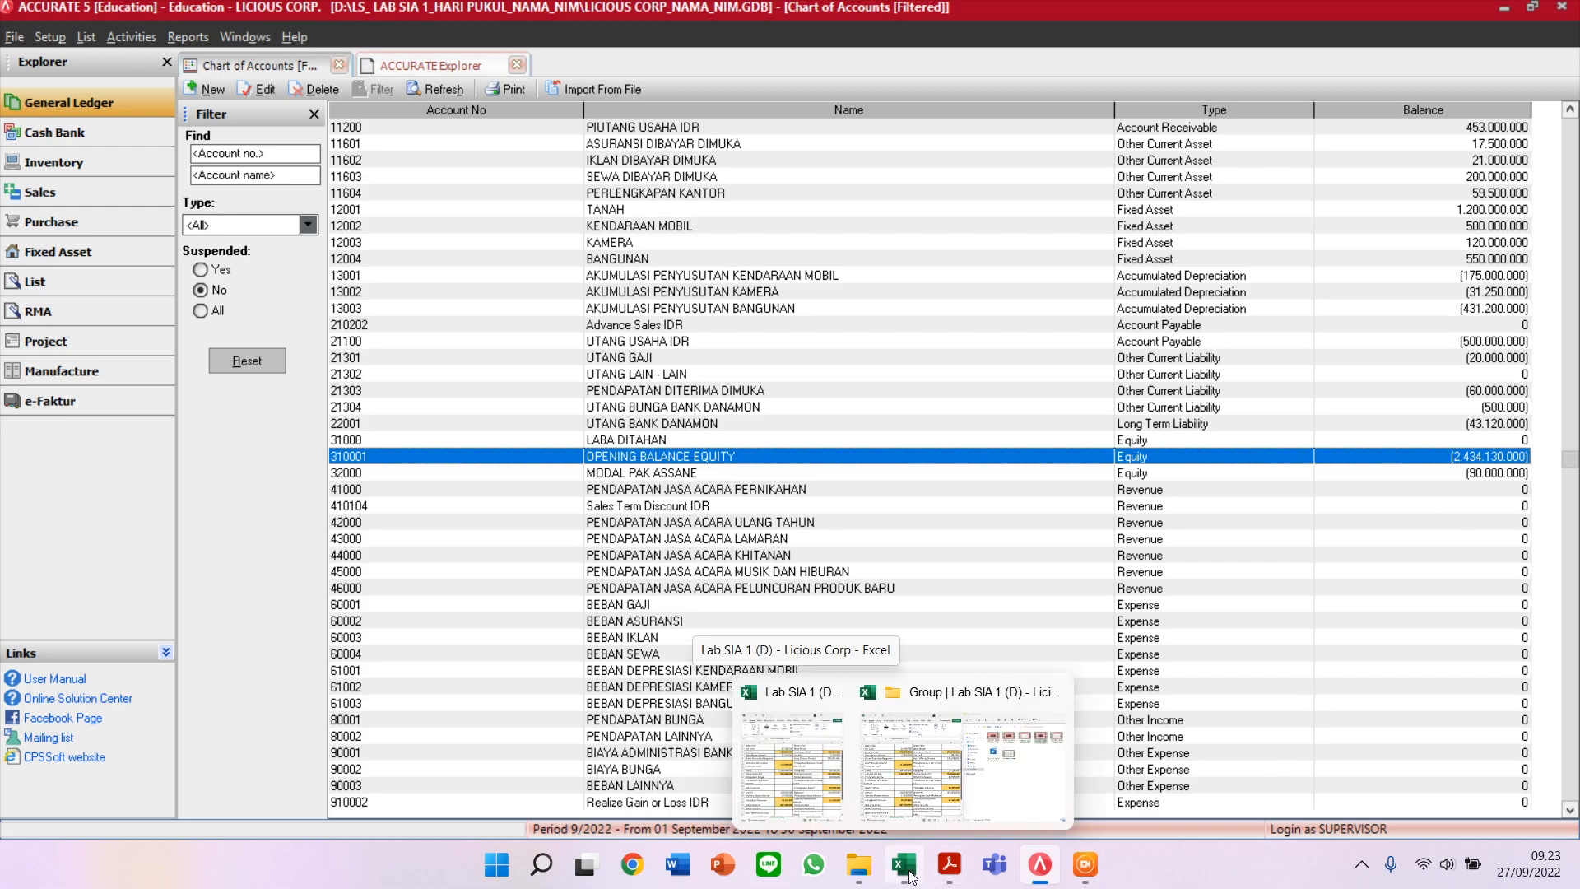
{"action": "left_click", "coordinate": [821, 792]}
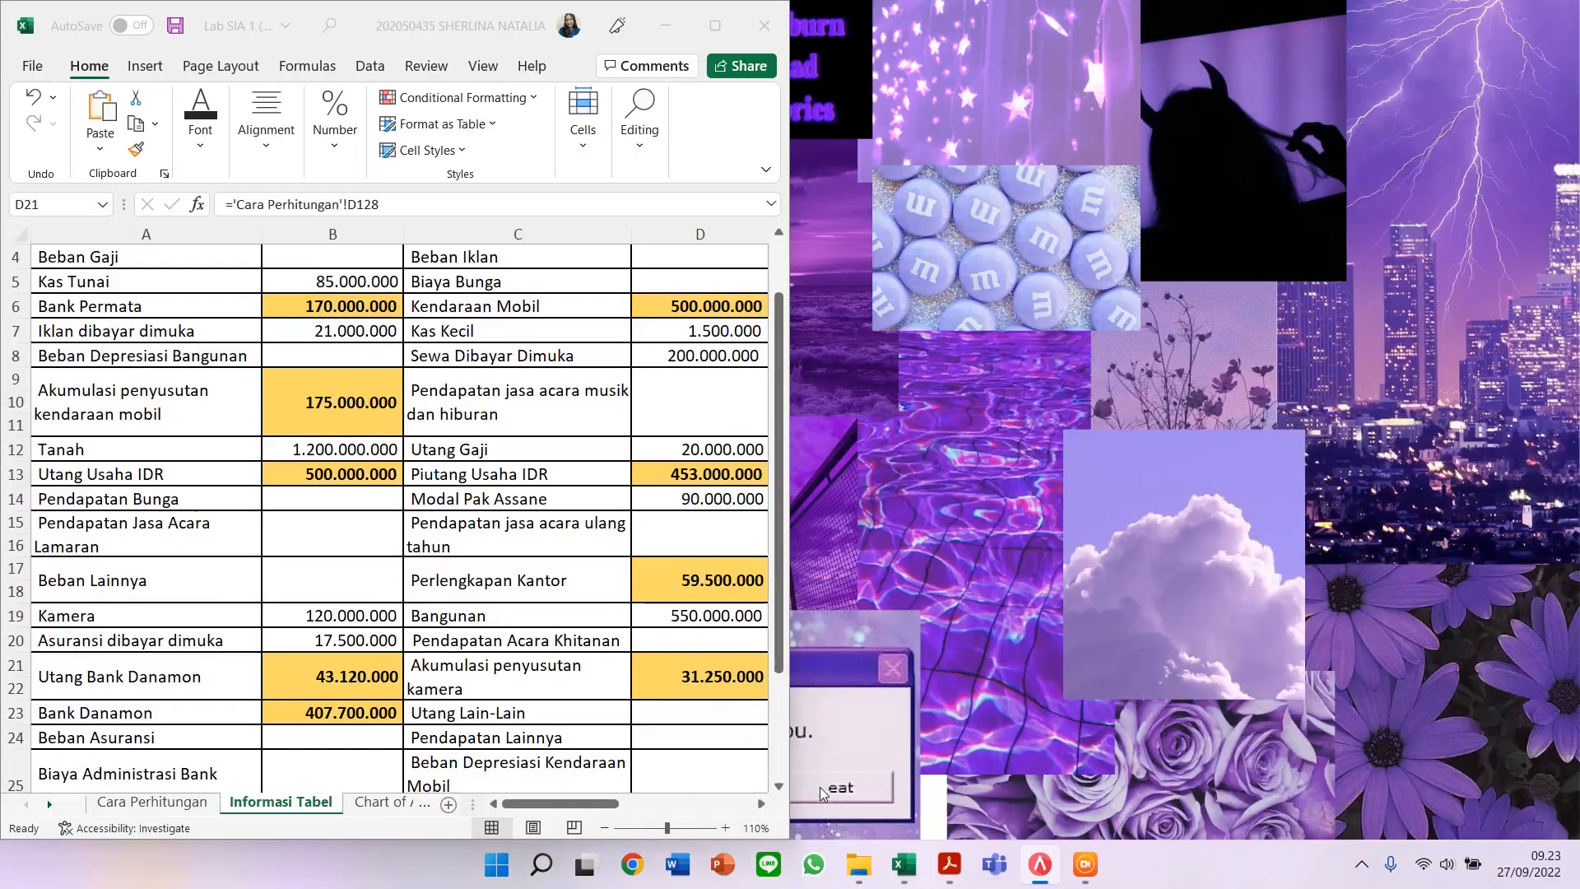
{"action": "left_click_drag", "start_coordinate": [602, 804], "coordinate": [744, 794]}
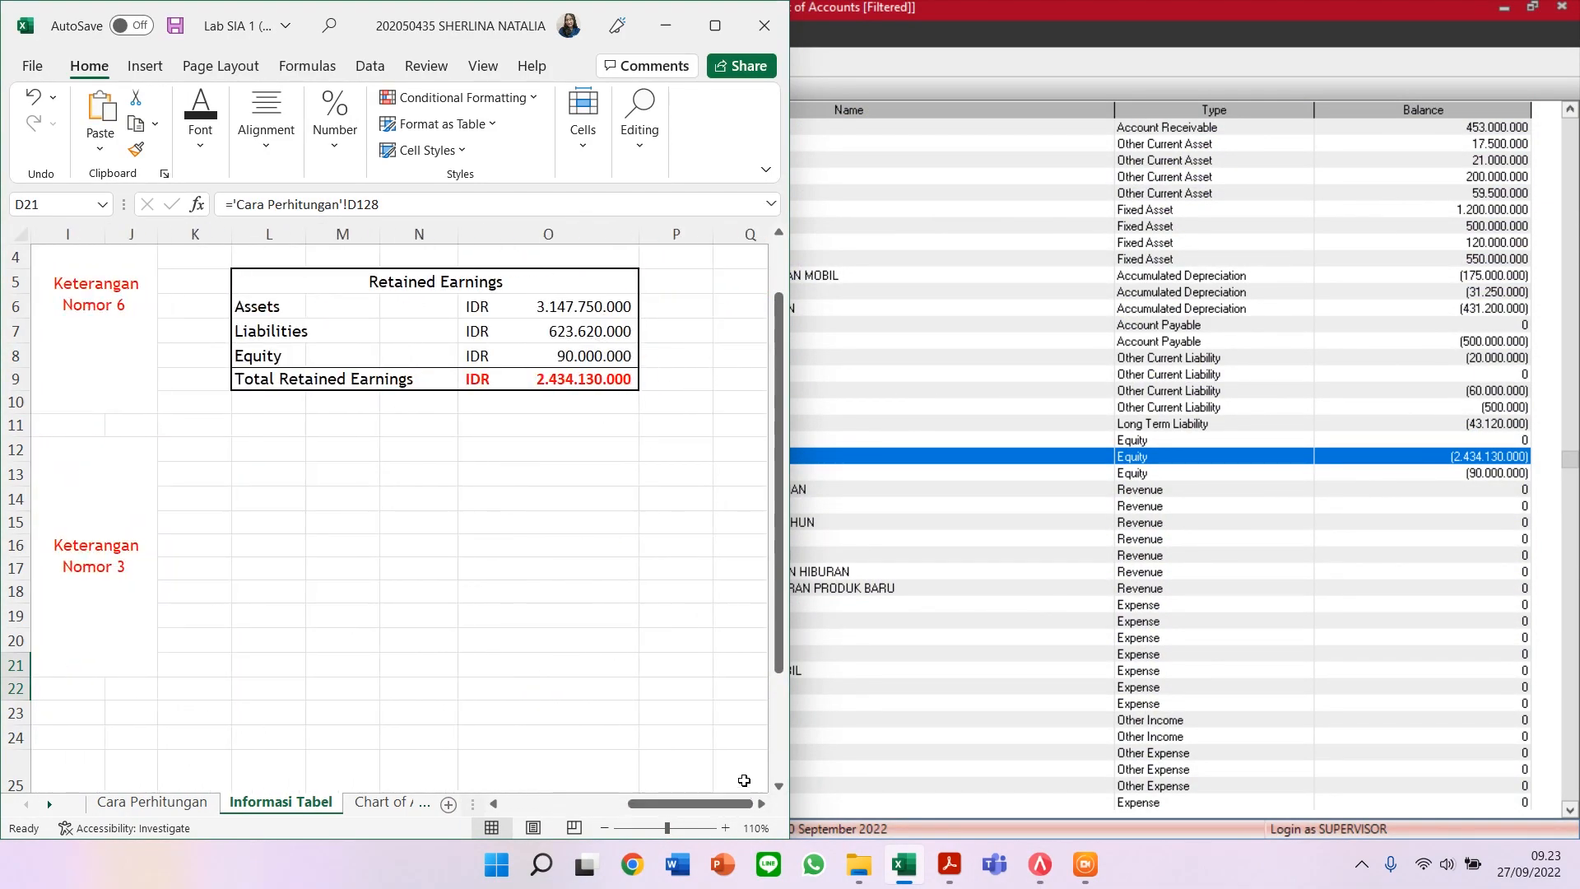
{"action": "left_click", "coordinate": [578, 377]}
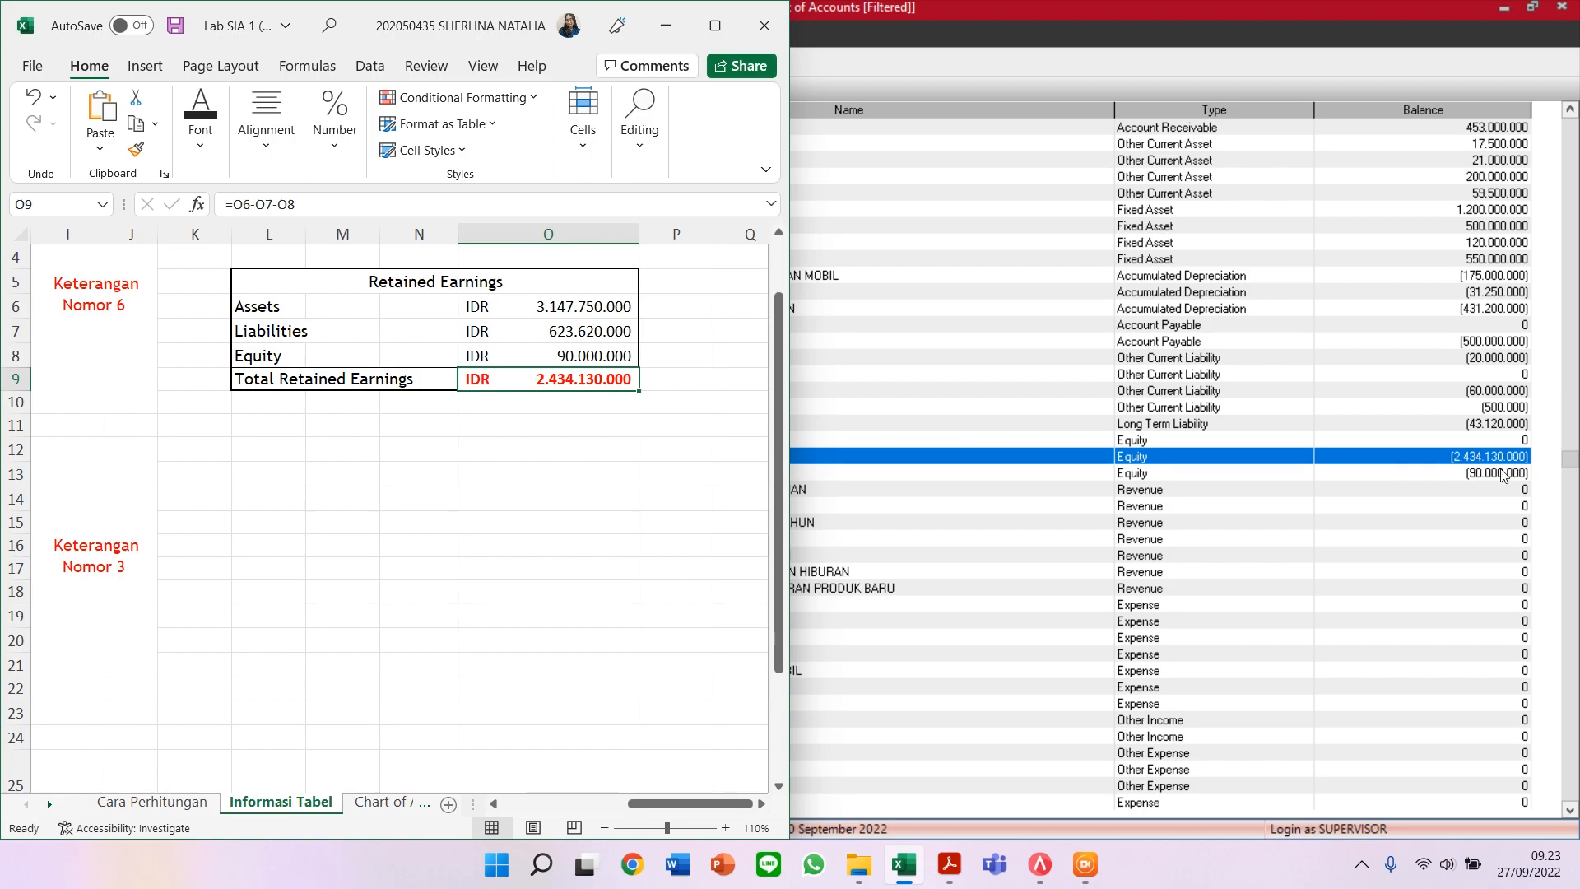
{"action": "left_click", "coordinate": [1516, 442]}
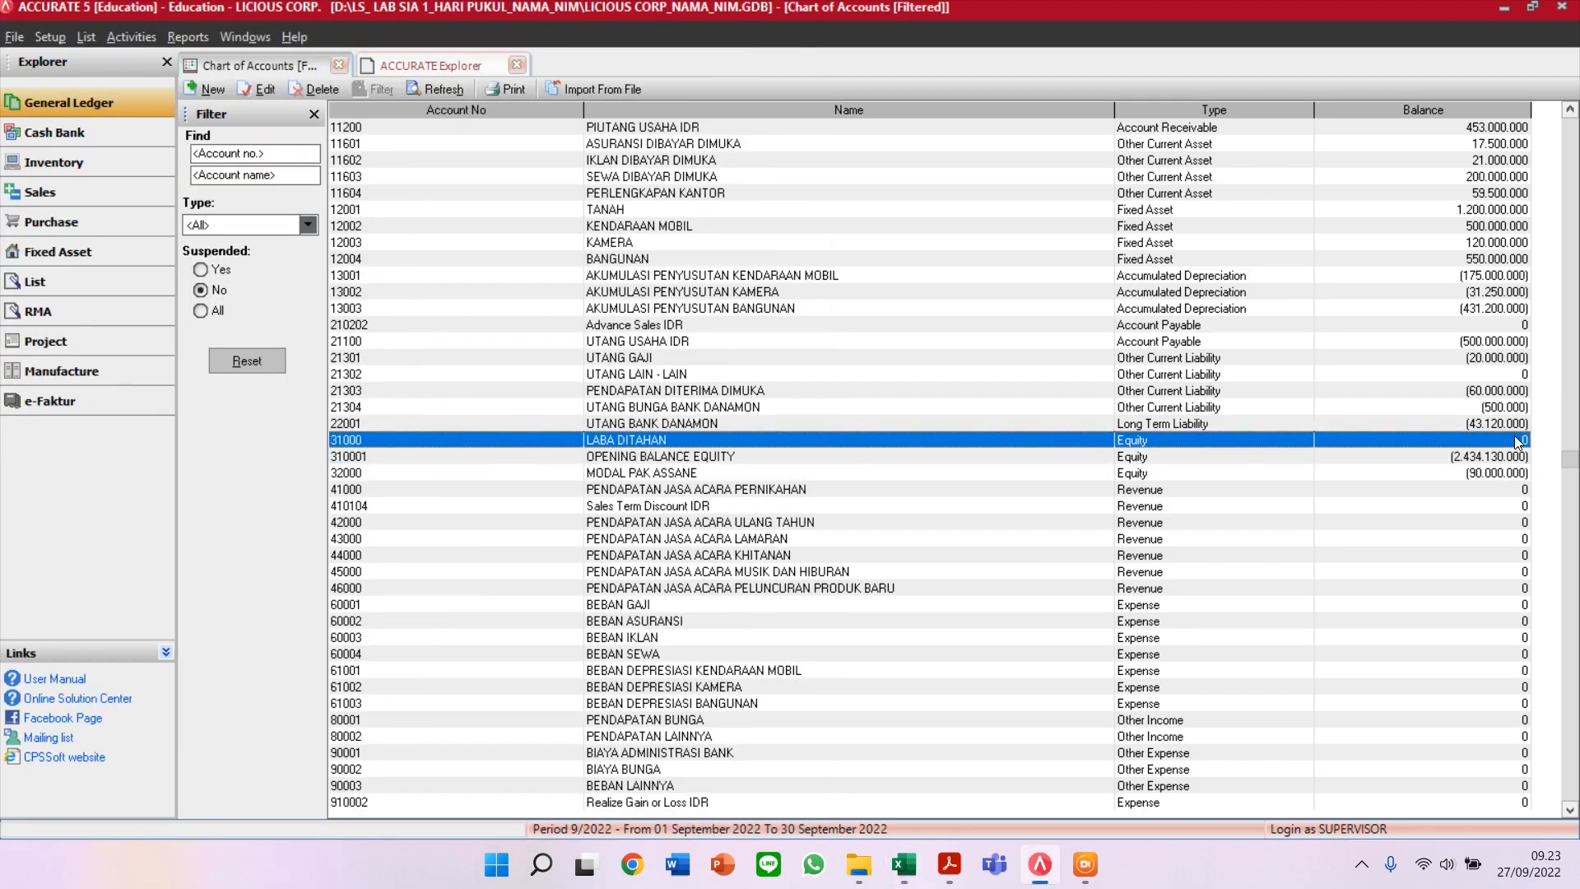
{"action": "left_click", "coordinate": [1494, 463]}
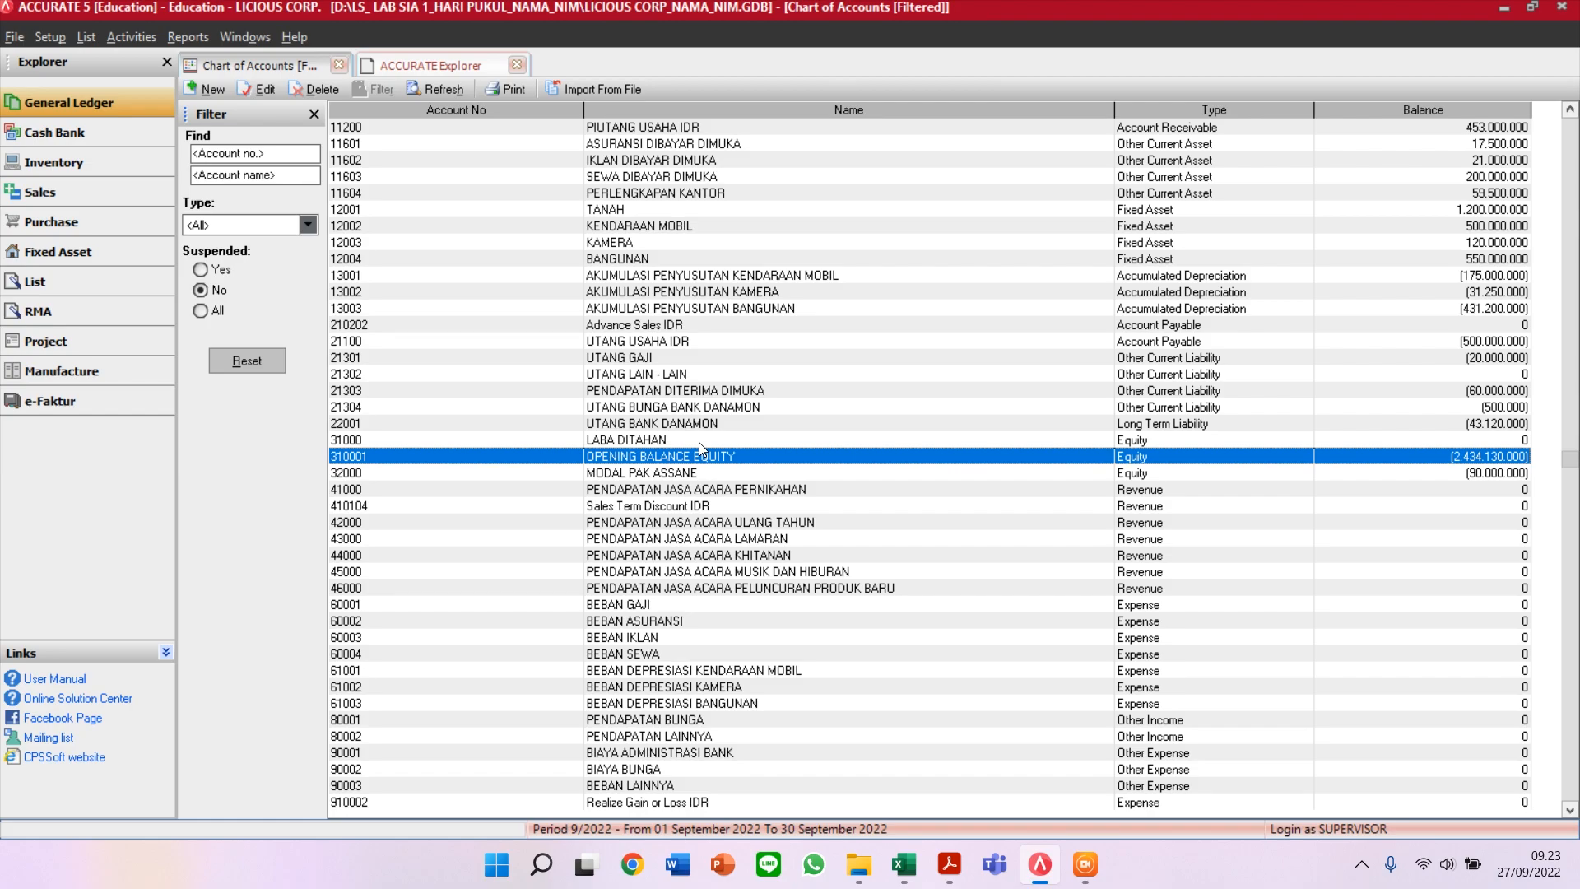
Step: Show the General Ledger explorer page with its Chart of Account, Journal Voucher and Period End icons
{"action": "left_click", "coordinate": [76, 112]}
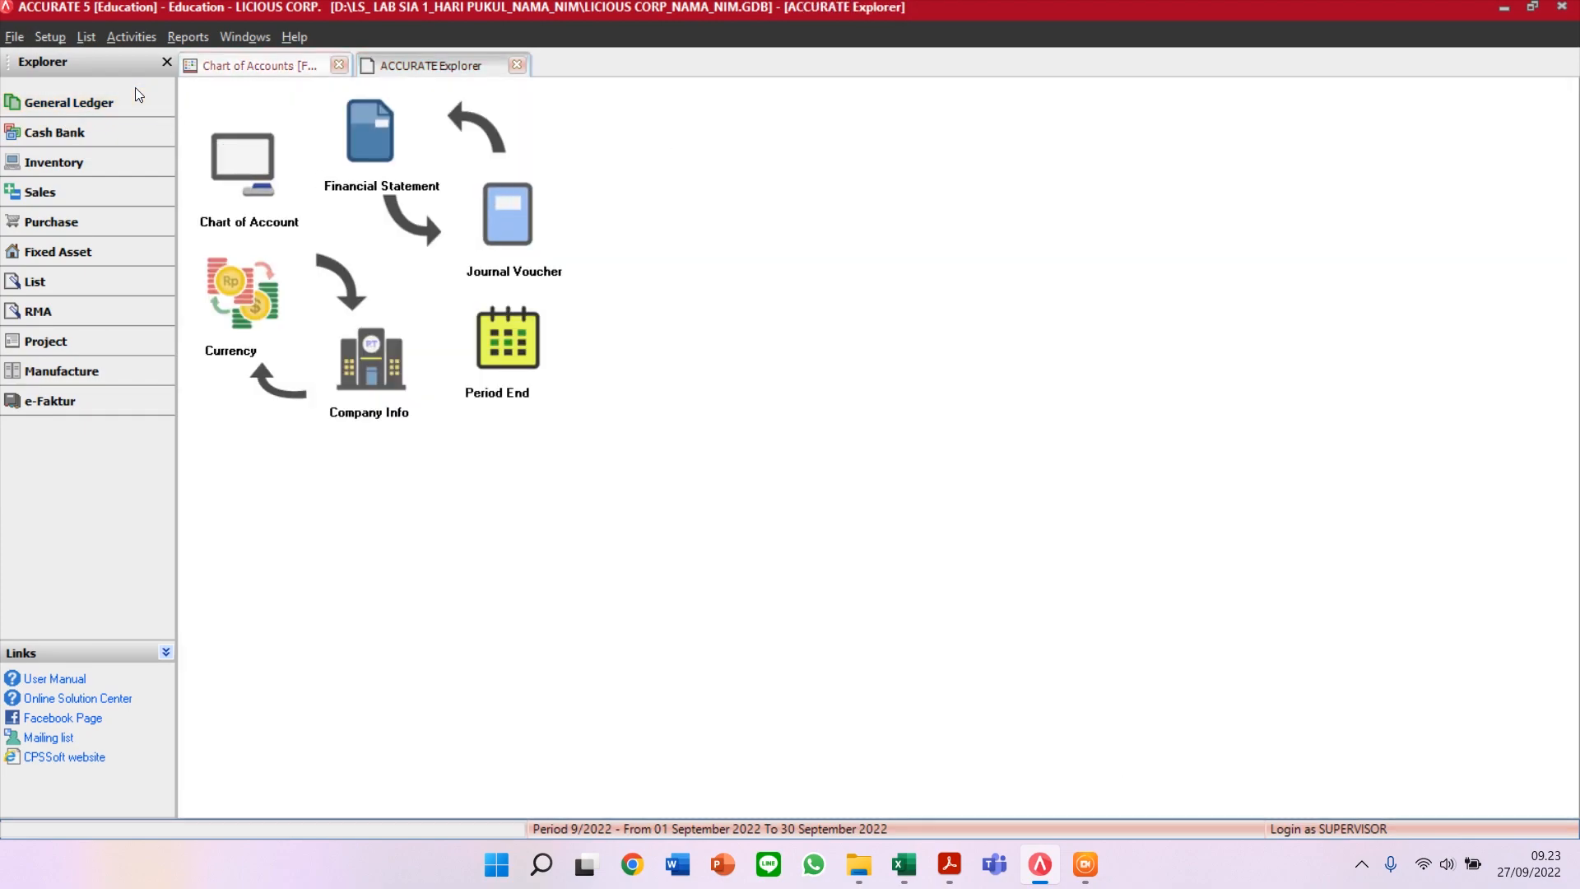
Step: Start a new journal voucher dated 31/12/2020 with description 'MEMINDAHKAN SALDO OBE TO RE'
{"action": "left_click", "coordinate": [539, 222]}
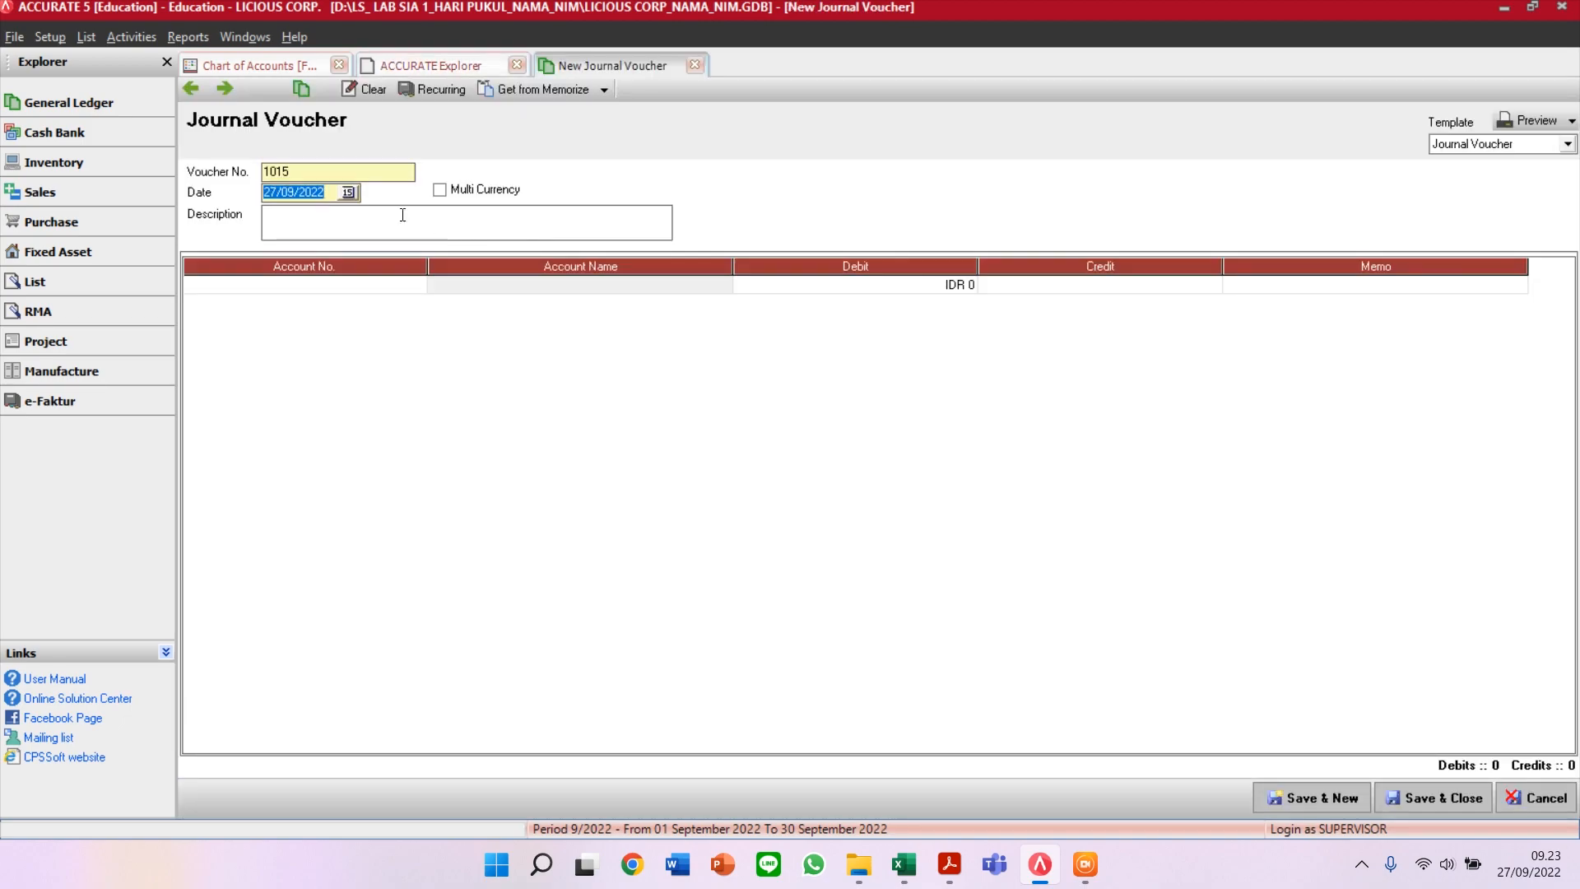
{"action": "type", "text": "31/1"}
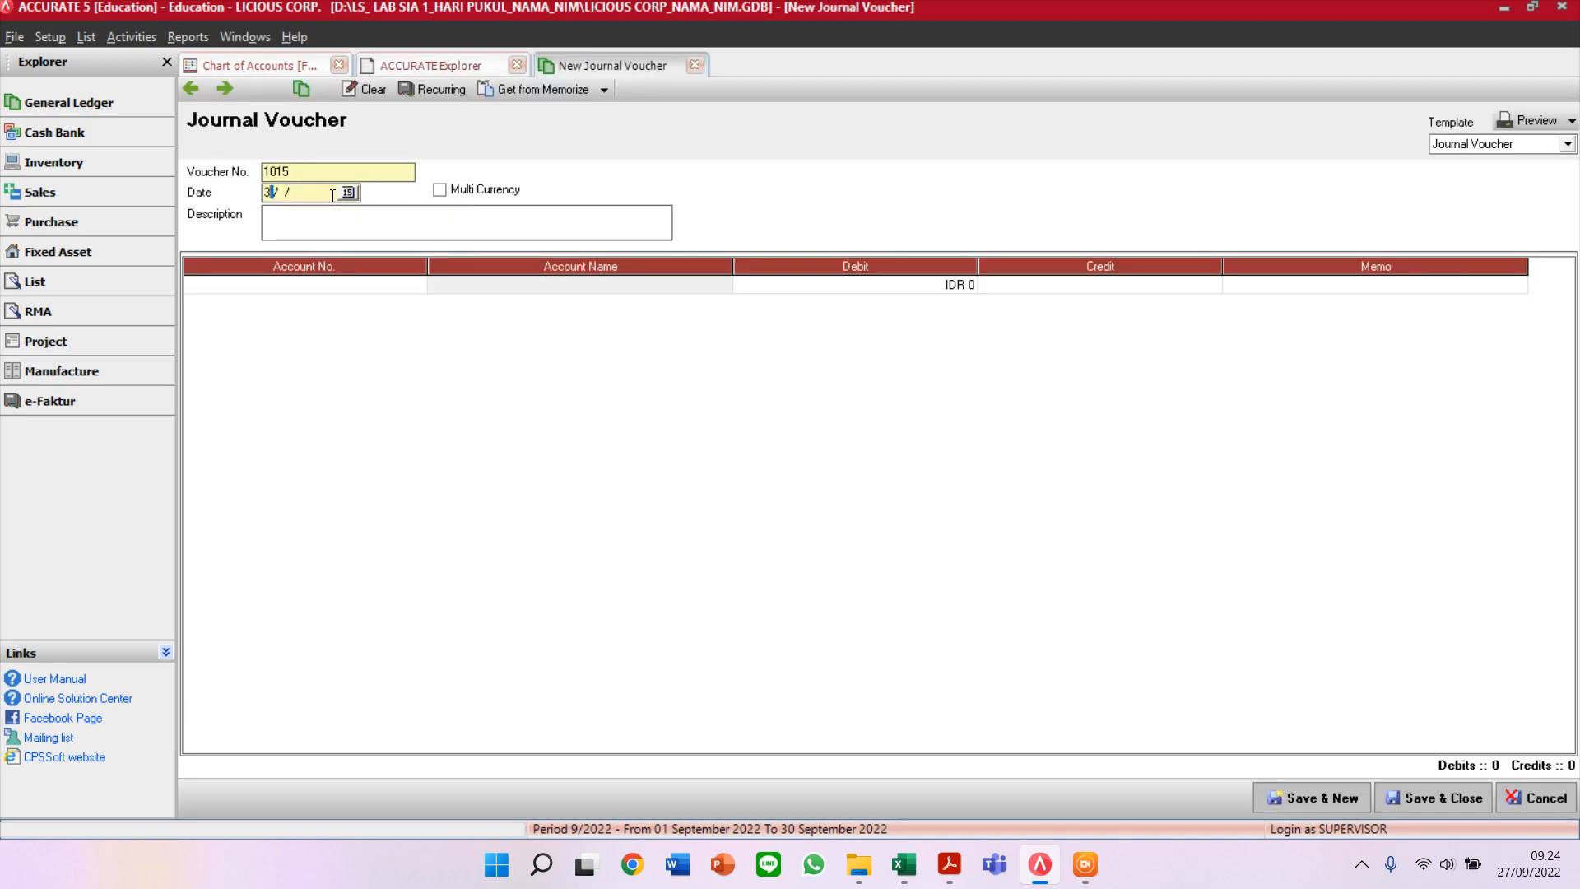
{"action": "type", "text": "2/2020"}
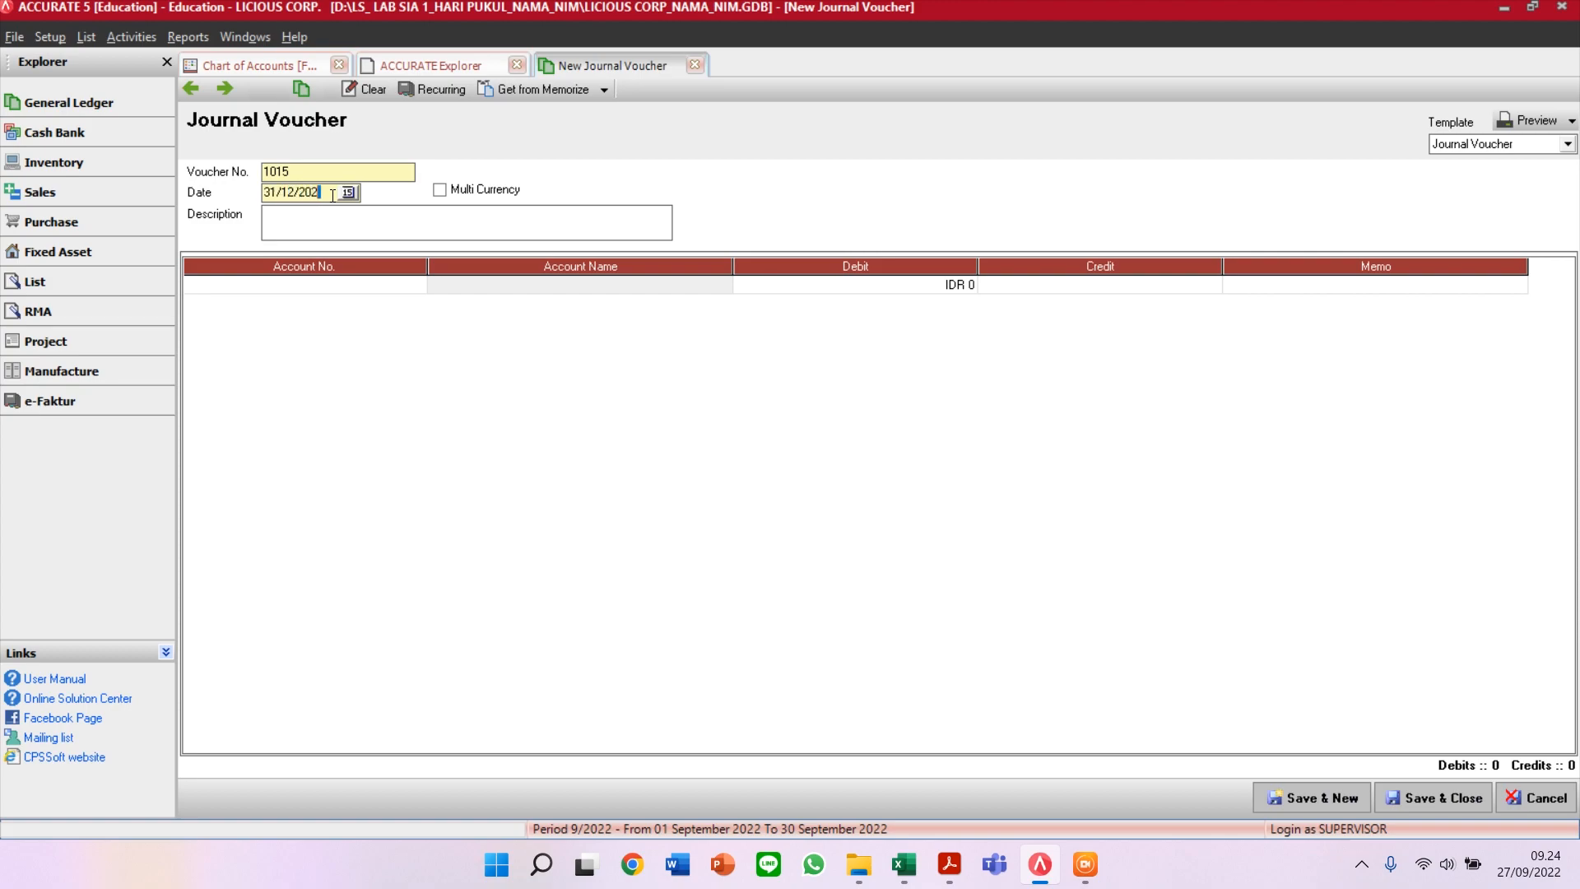
{"action": "left_click", "coordinate": [342, 231]}
{"action": "type", "text": "MEMINDAH"}
{"action": "type", "text": "KAN SLAD"}
{"action": "key", "text": "BackSpace"}
{"action": "key", "text": "BackSpace"}
{"action": "key", "text": "BackSpace"}
{"action": "type", "text": "ALDO "}
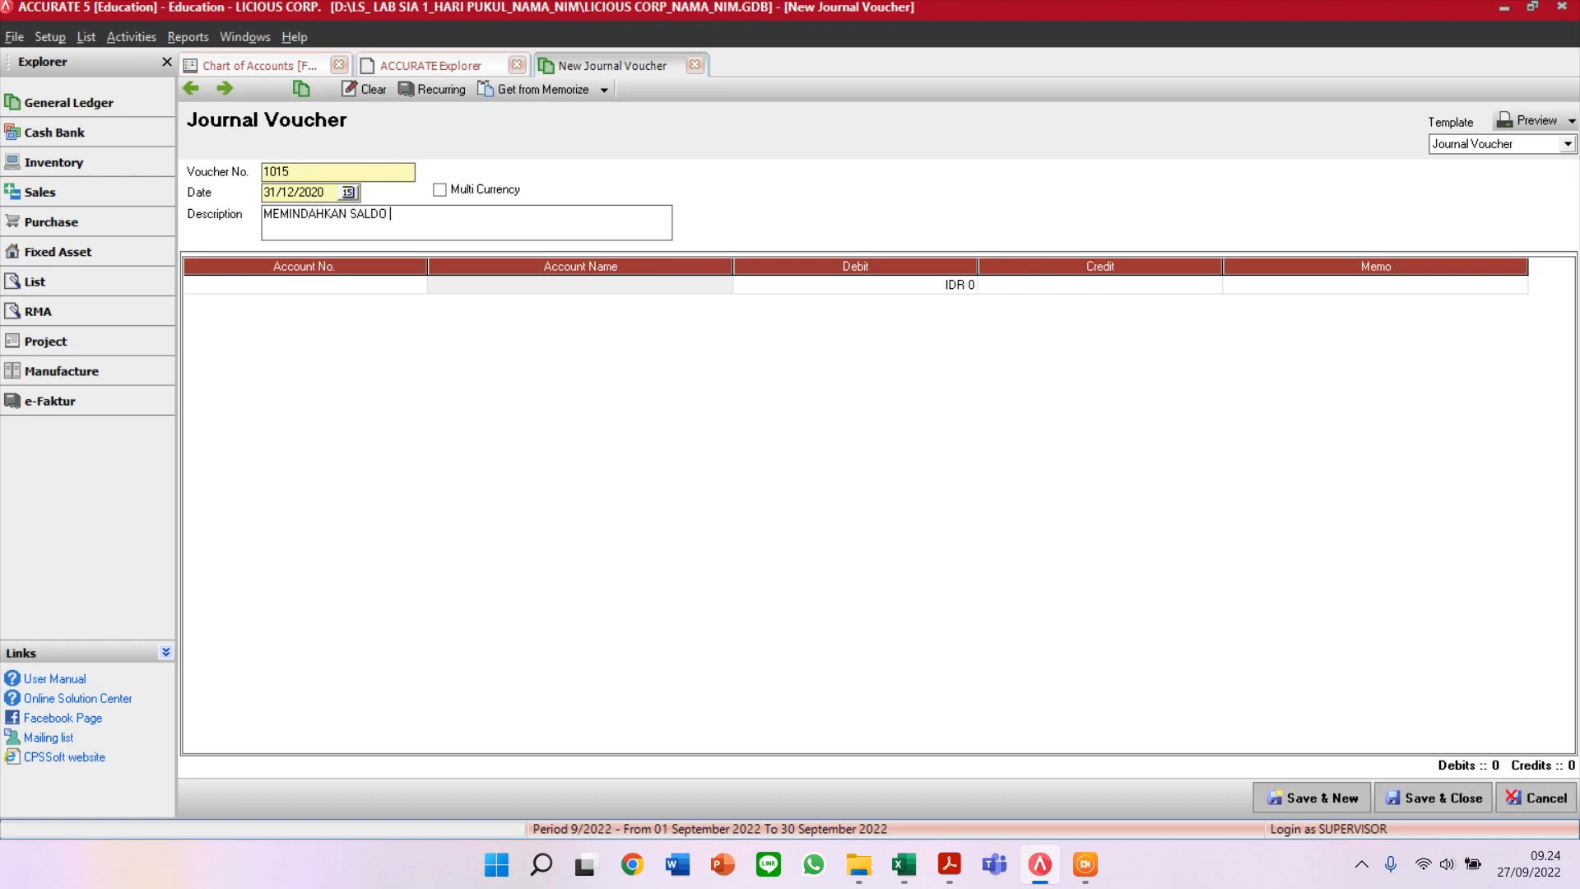
{"action": "type", "text": "OBE TO RE"}
Step: Put 310001 OPENING BALANCE EQUITY on the voucher's first line
{"action": "left_click", "coordinate": [349, 285]}
{"action": "type", "text": "OB"}
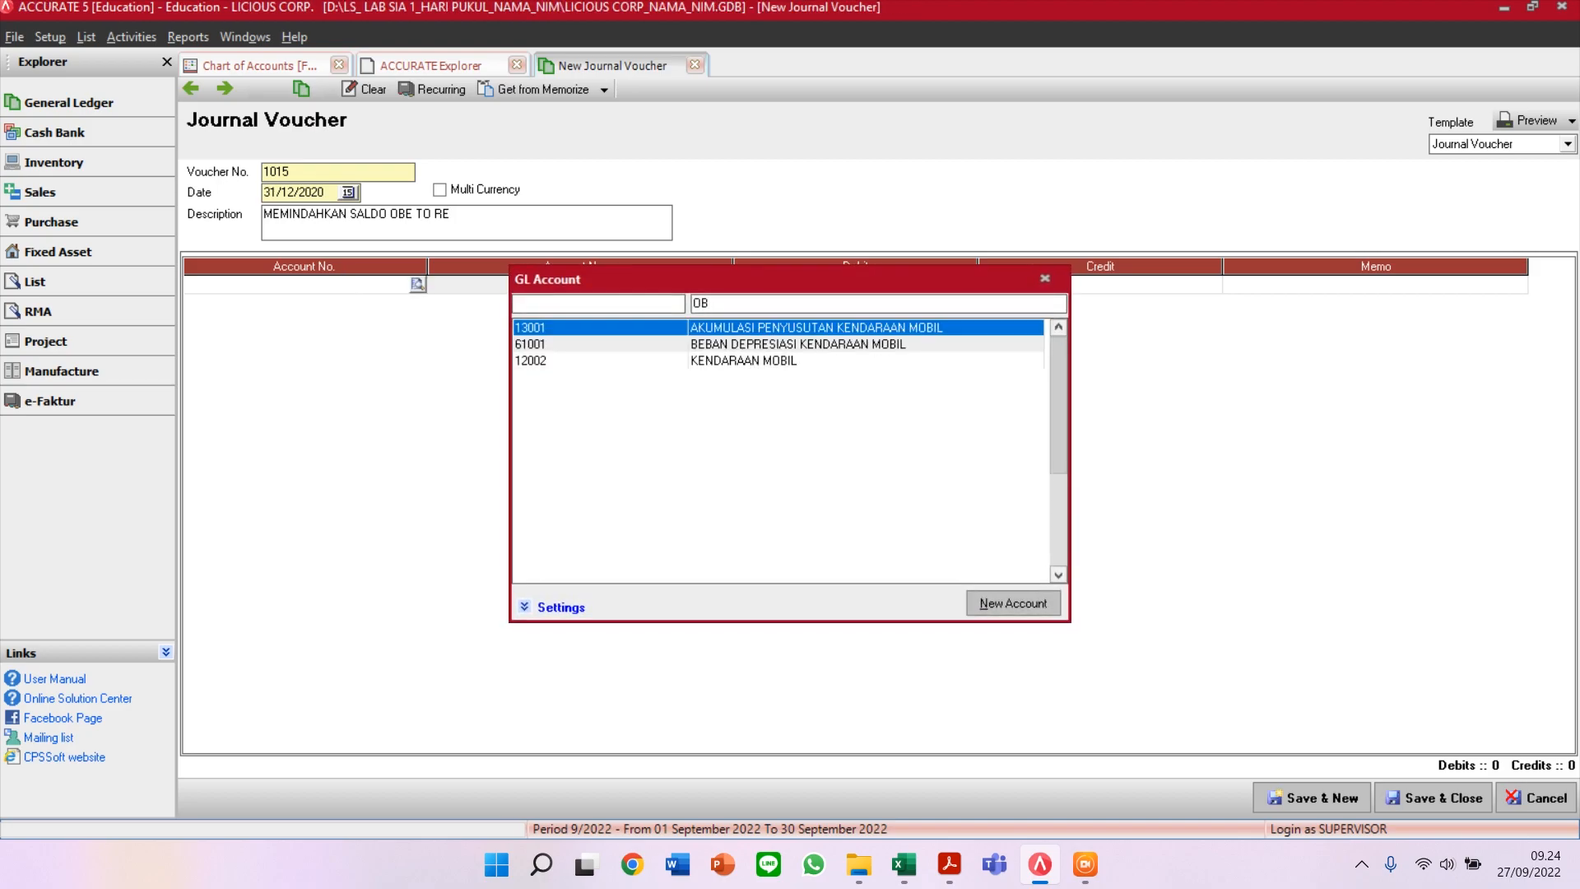
{"action": "key", "text": "BackSpace"}
{"action": "type", "text": "PE"}
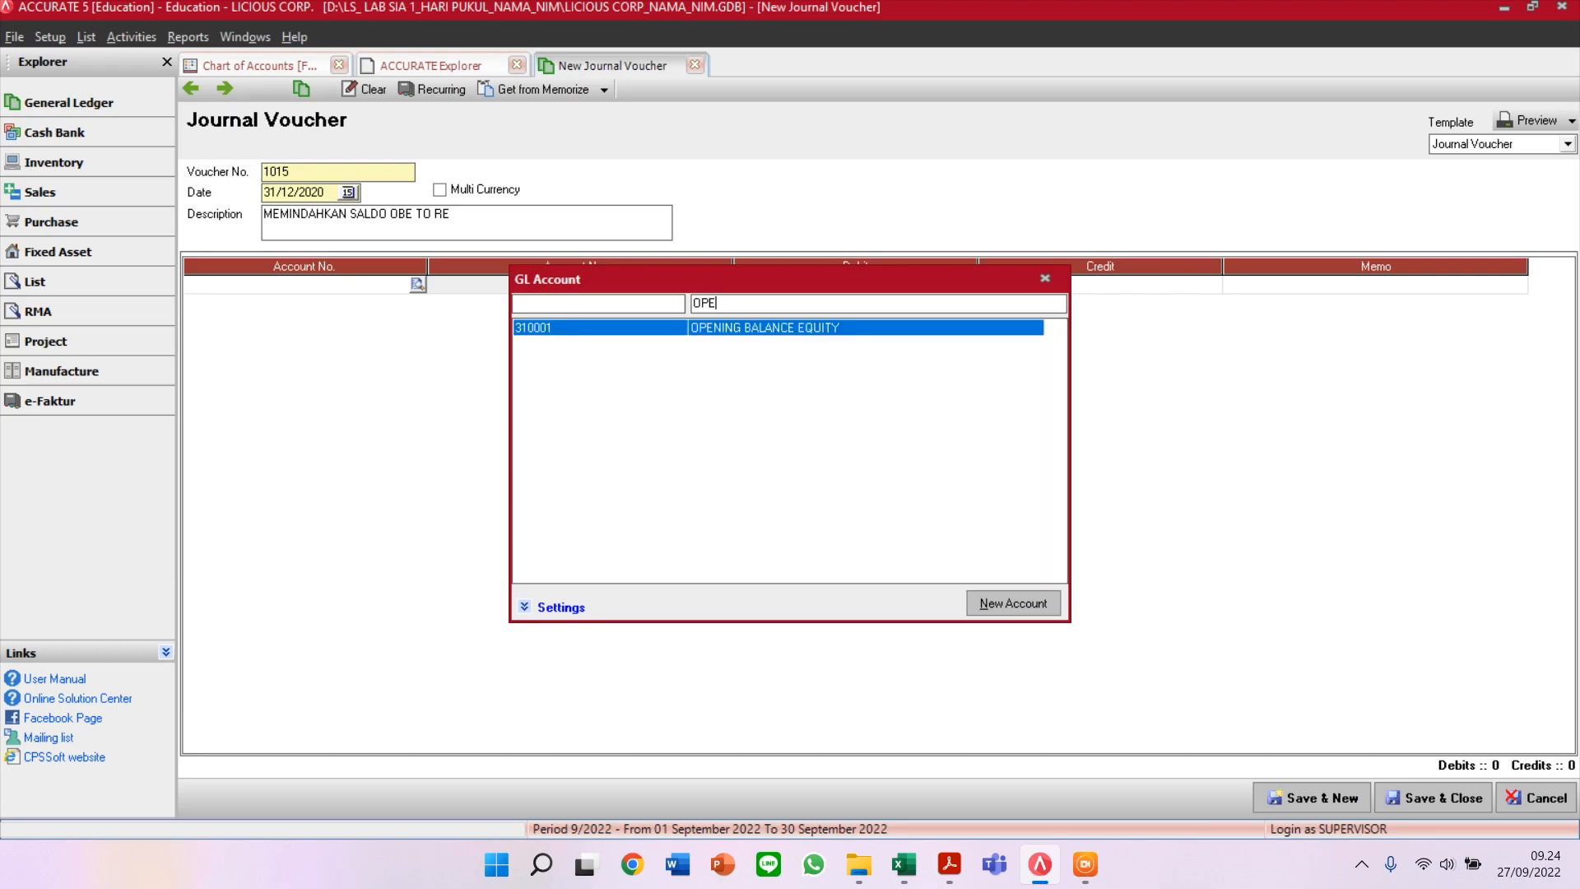
{"action": "key", "text": "Return"}
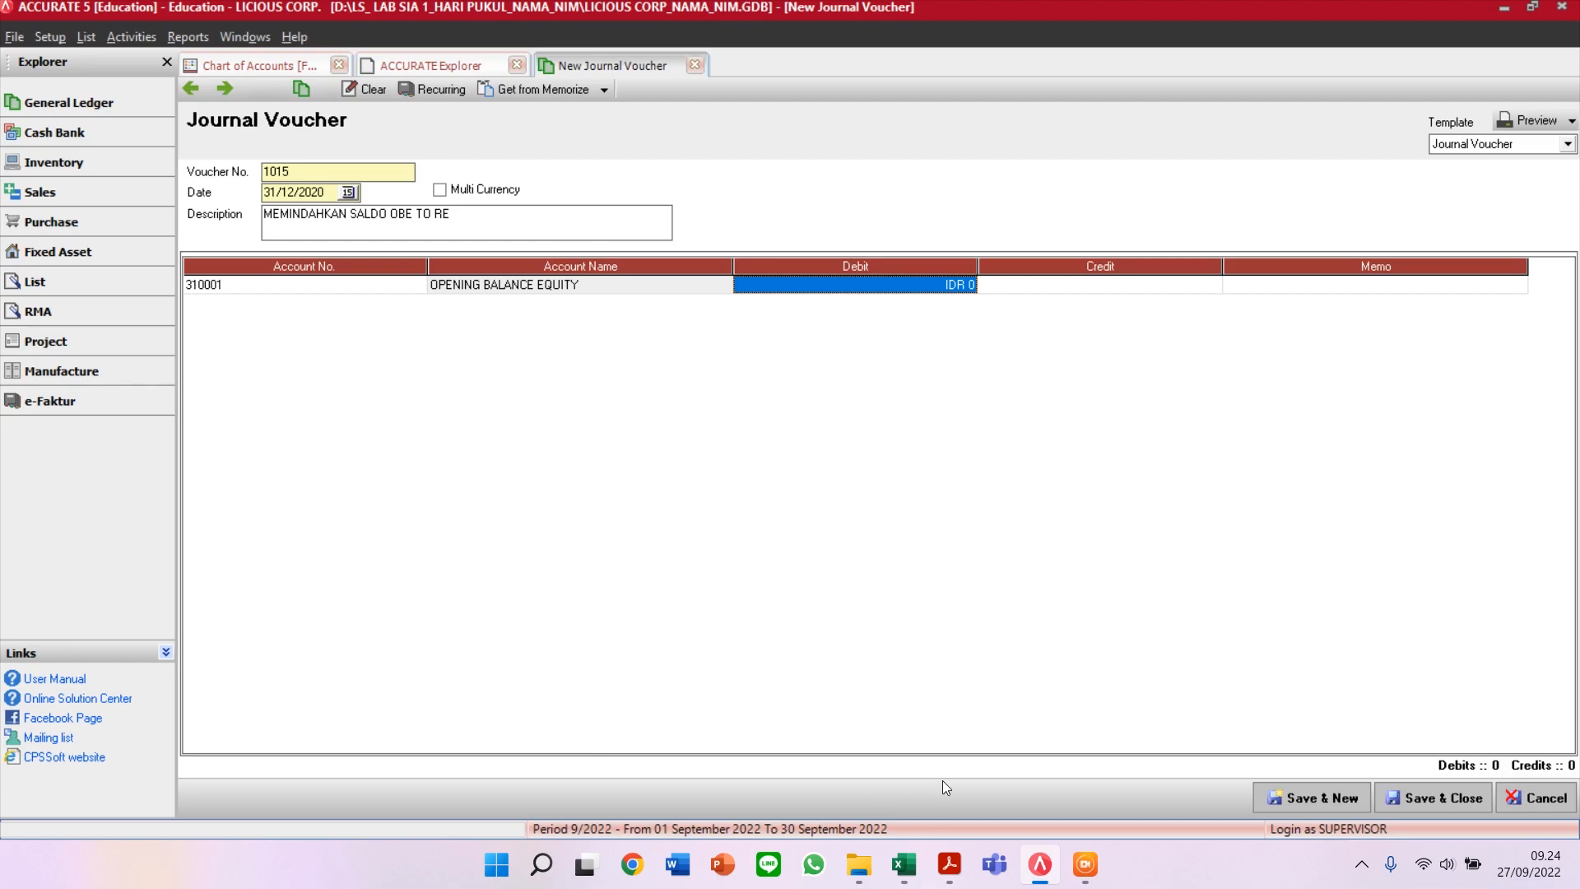
{"action": "mouse_move", "coordinate": [900, 880]}
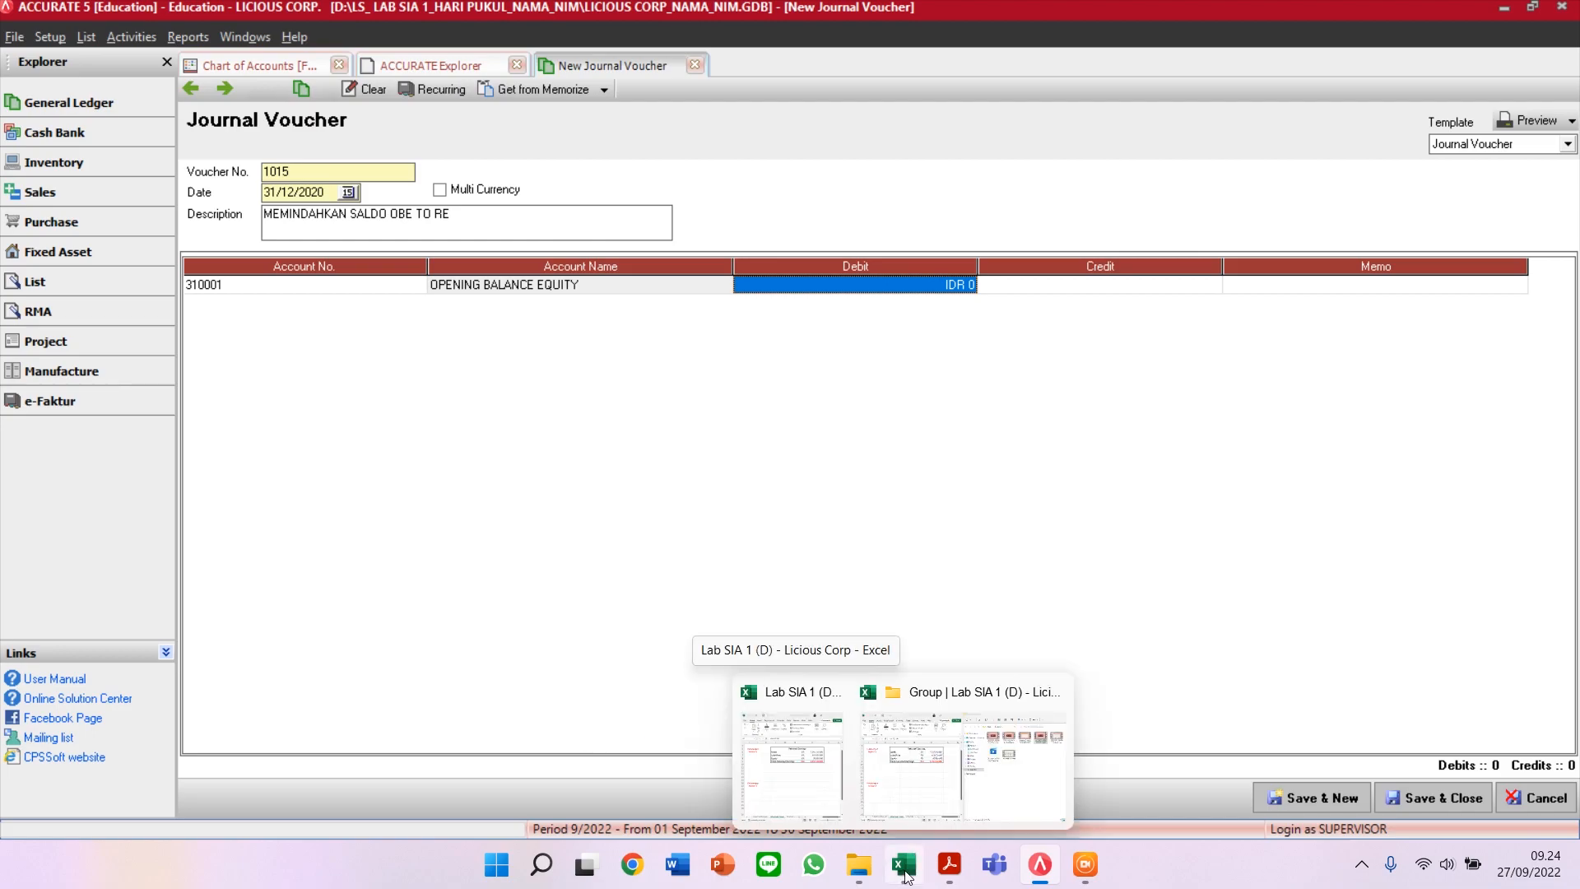
Step: Check the OBE balance and enter 2.434.130.000 as the first line's debit
{"action": "left_click", "coordinate": [270, 53]}
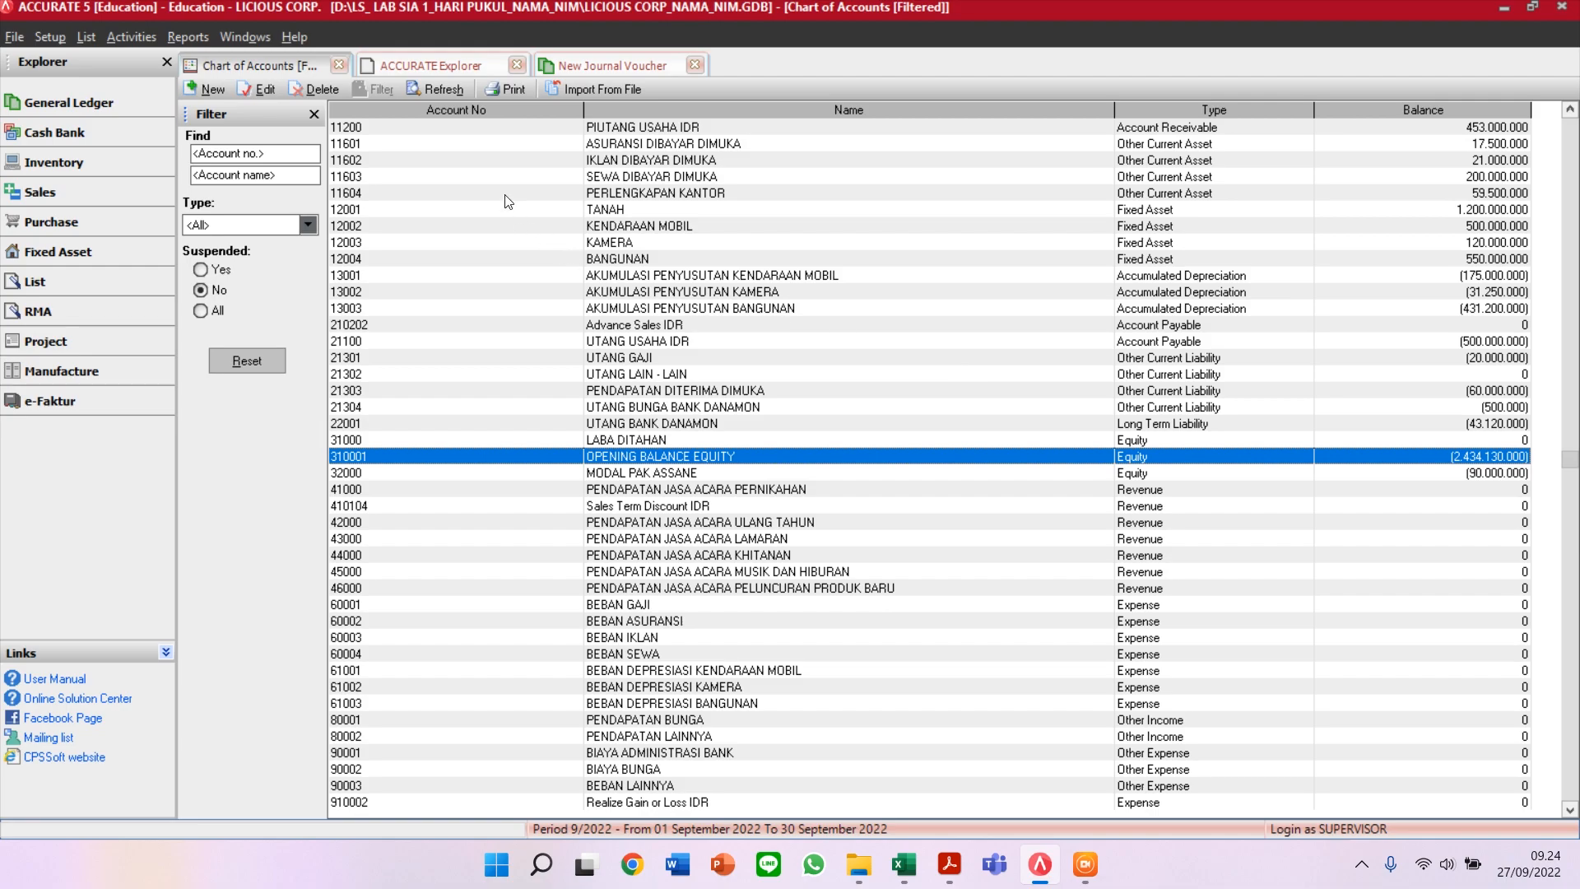
{"action": "left_click", "coordinate": [606, 67]}
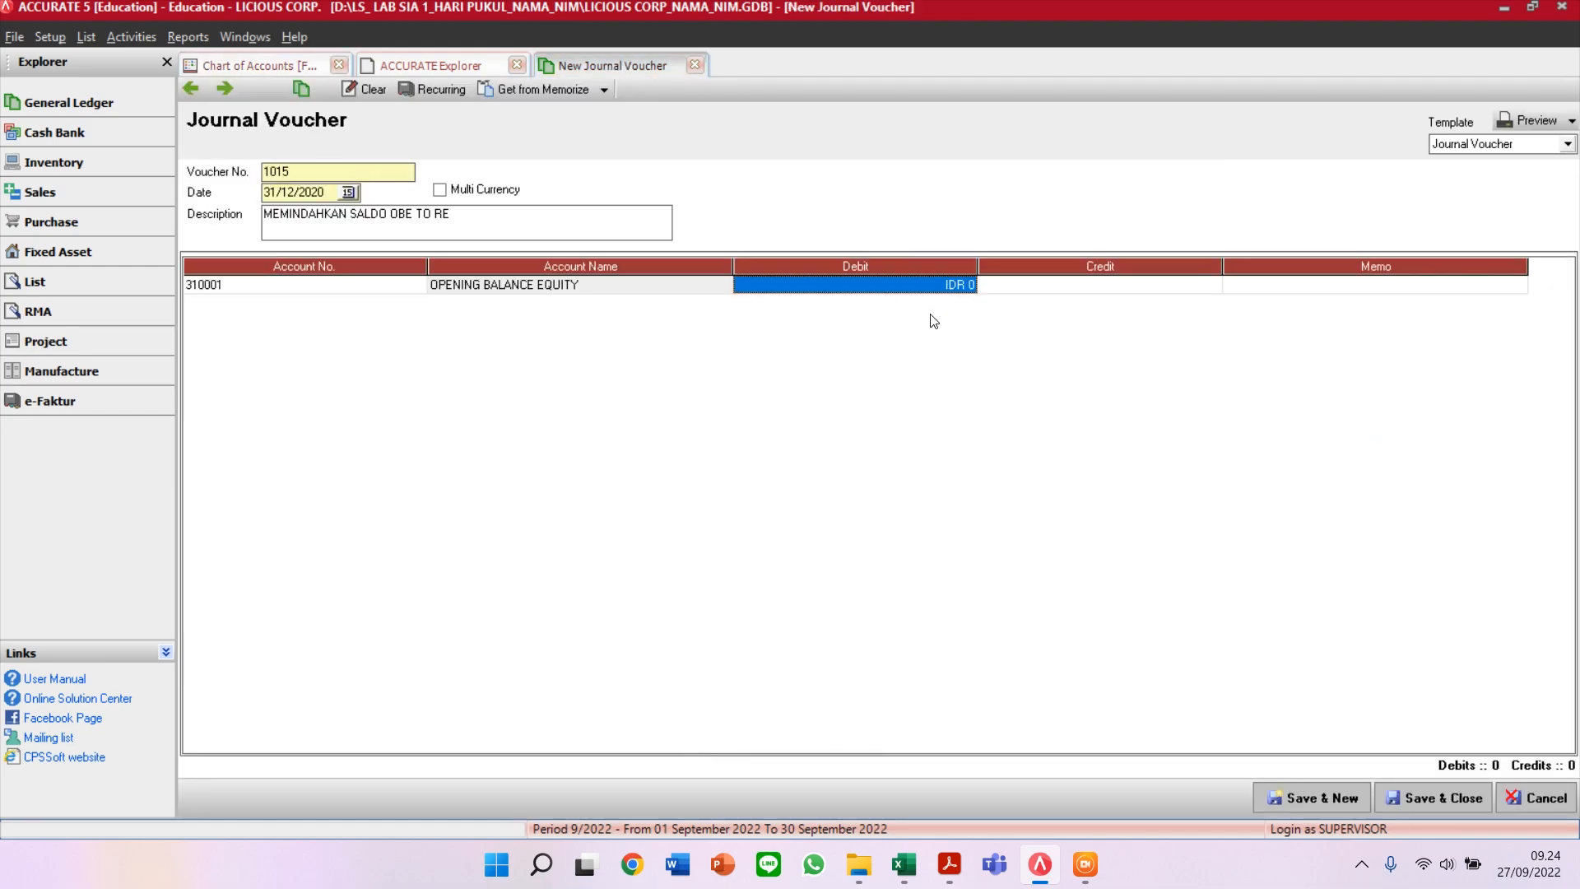
{"action": "type", "text": "2.434."}
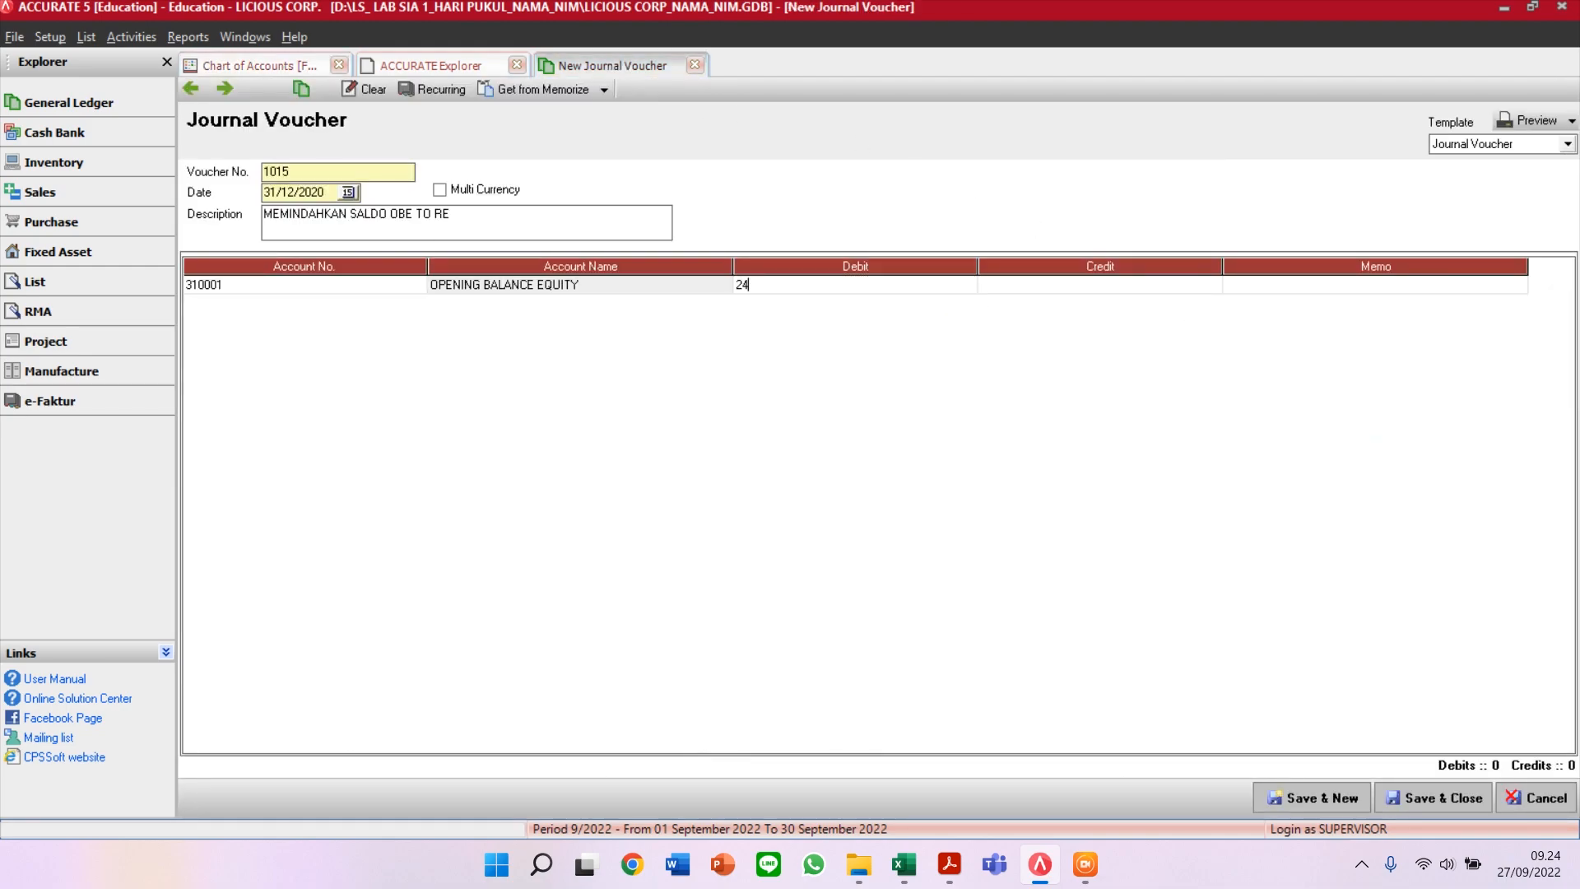
{"action": "type", "text": "130.000"}
{"action": "key", "text": "Tab"}
{"action": "key", "text": "Tab"}
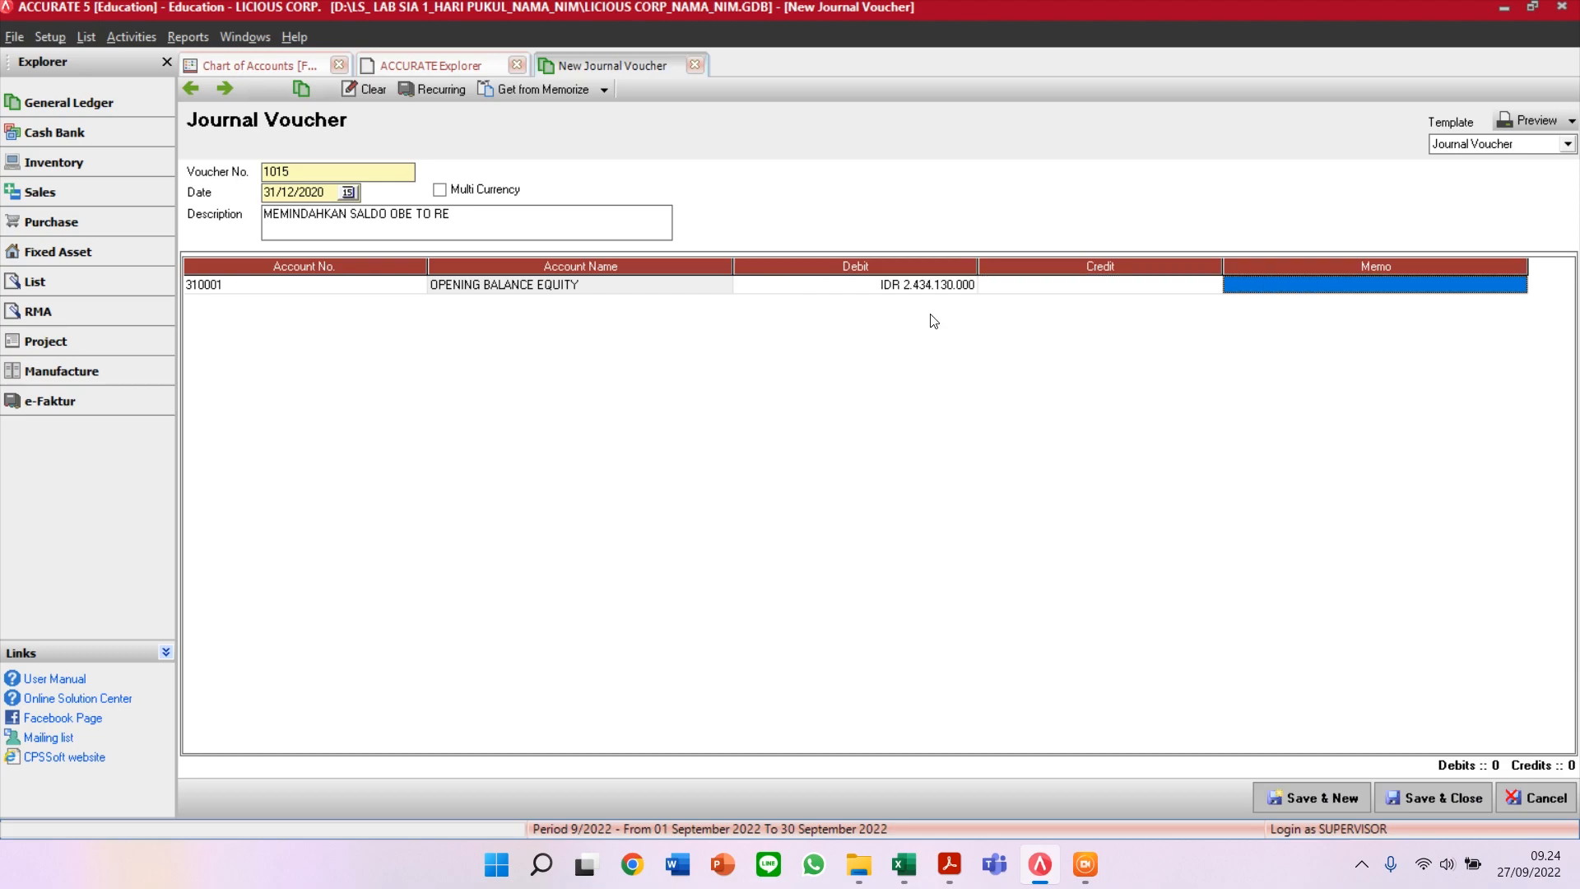
{"action": "key", "text": "Down"}
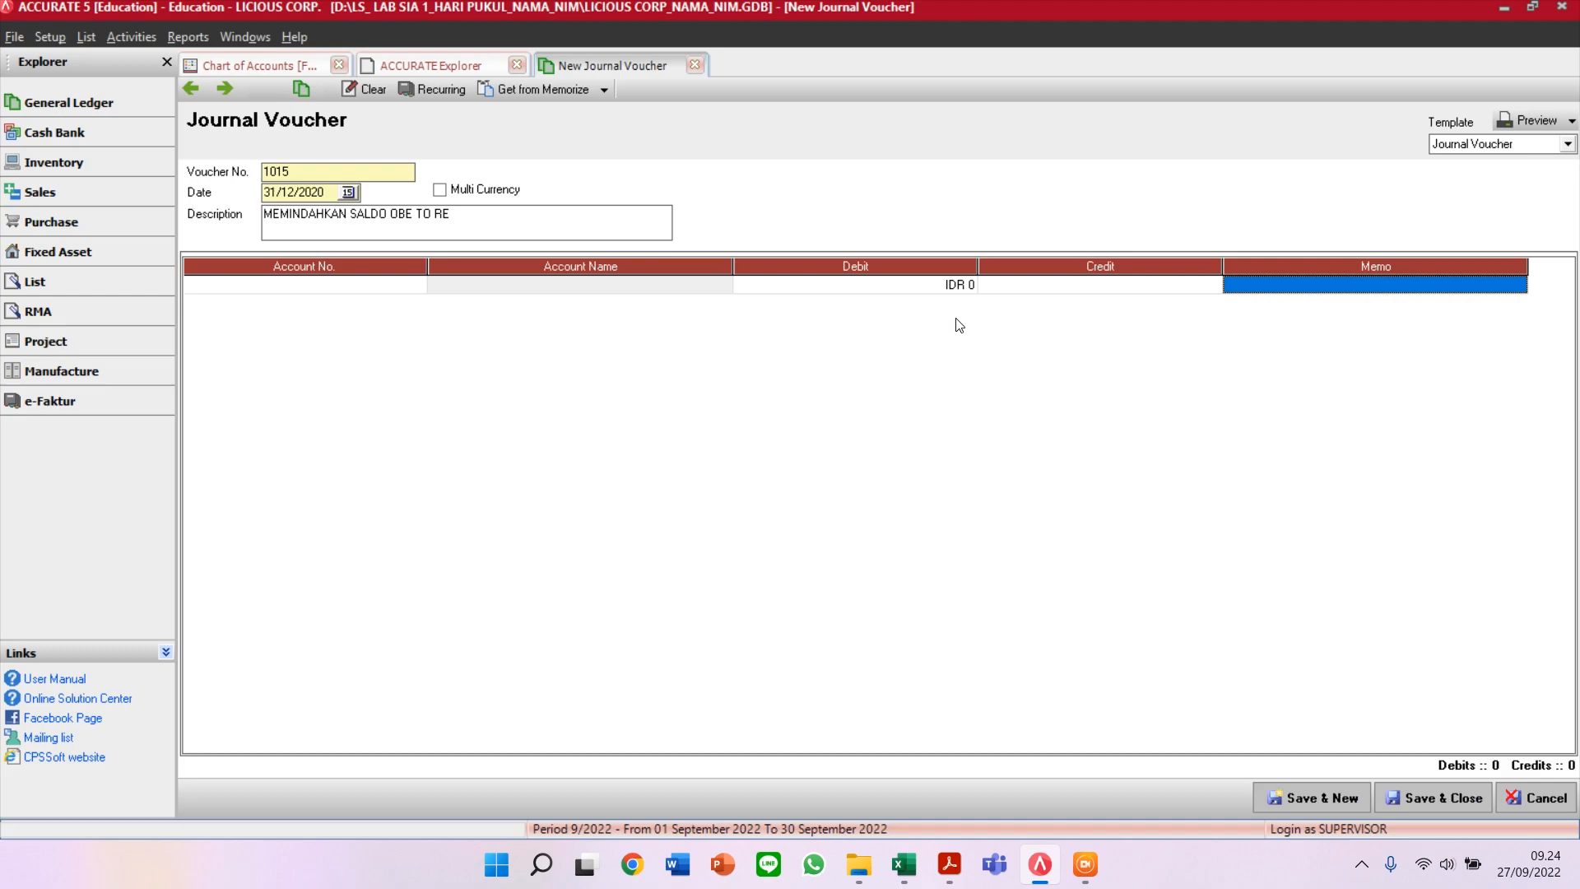
{"action": "key", "text": "Tab"}
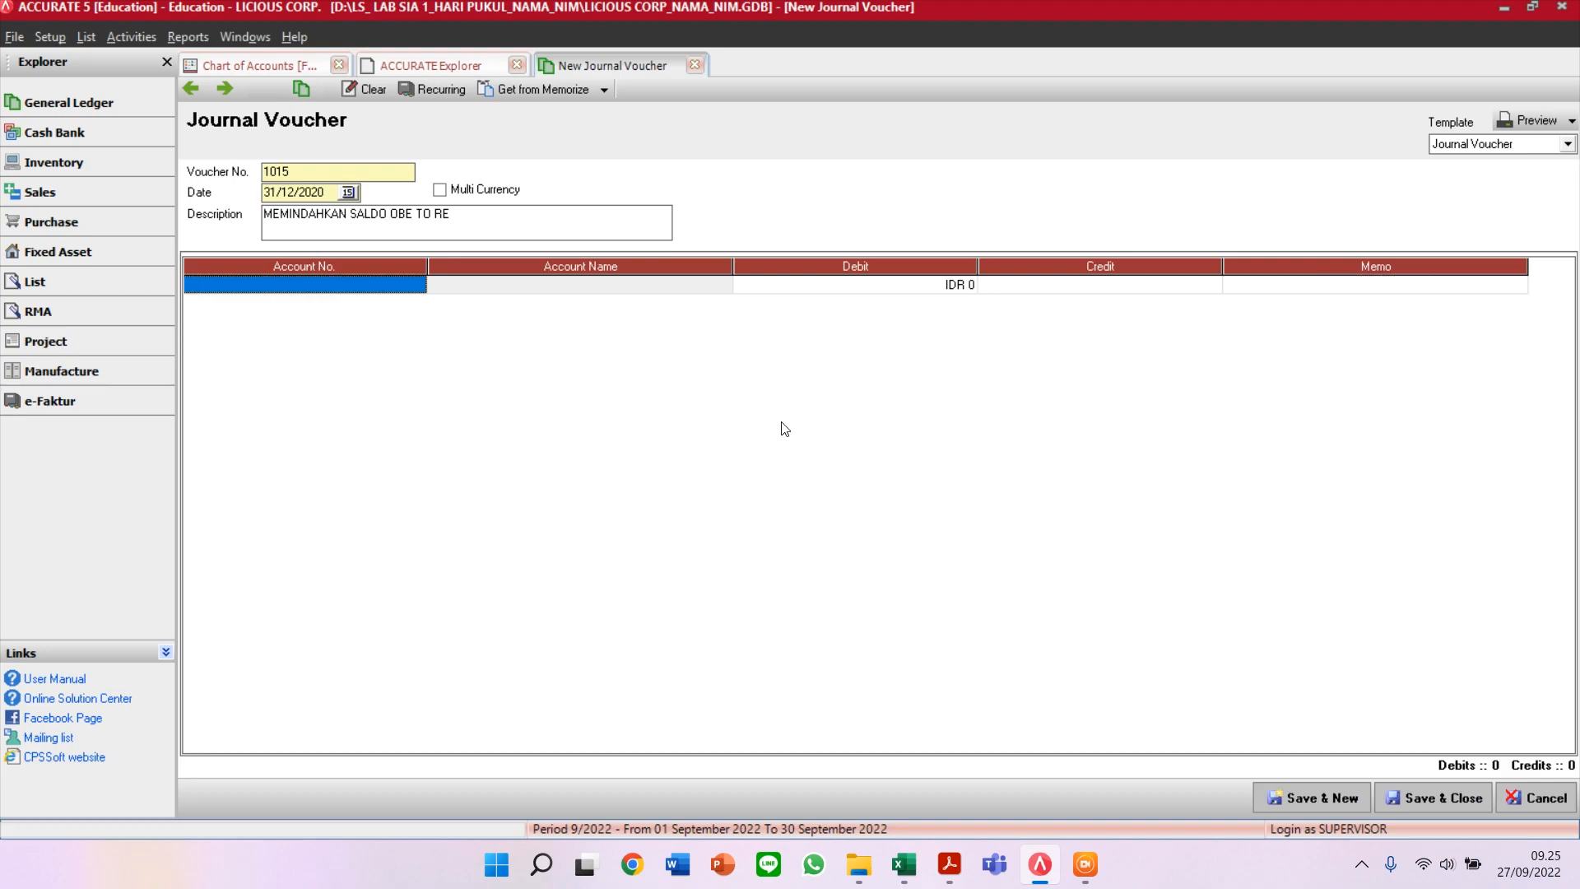
Step: Re-enter OPENING BALANCE EQUITY on line one with a corrected 2.434.130.000 debit
{"action": "left_click", "coordinate": [384, 286]}
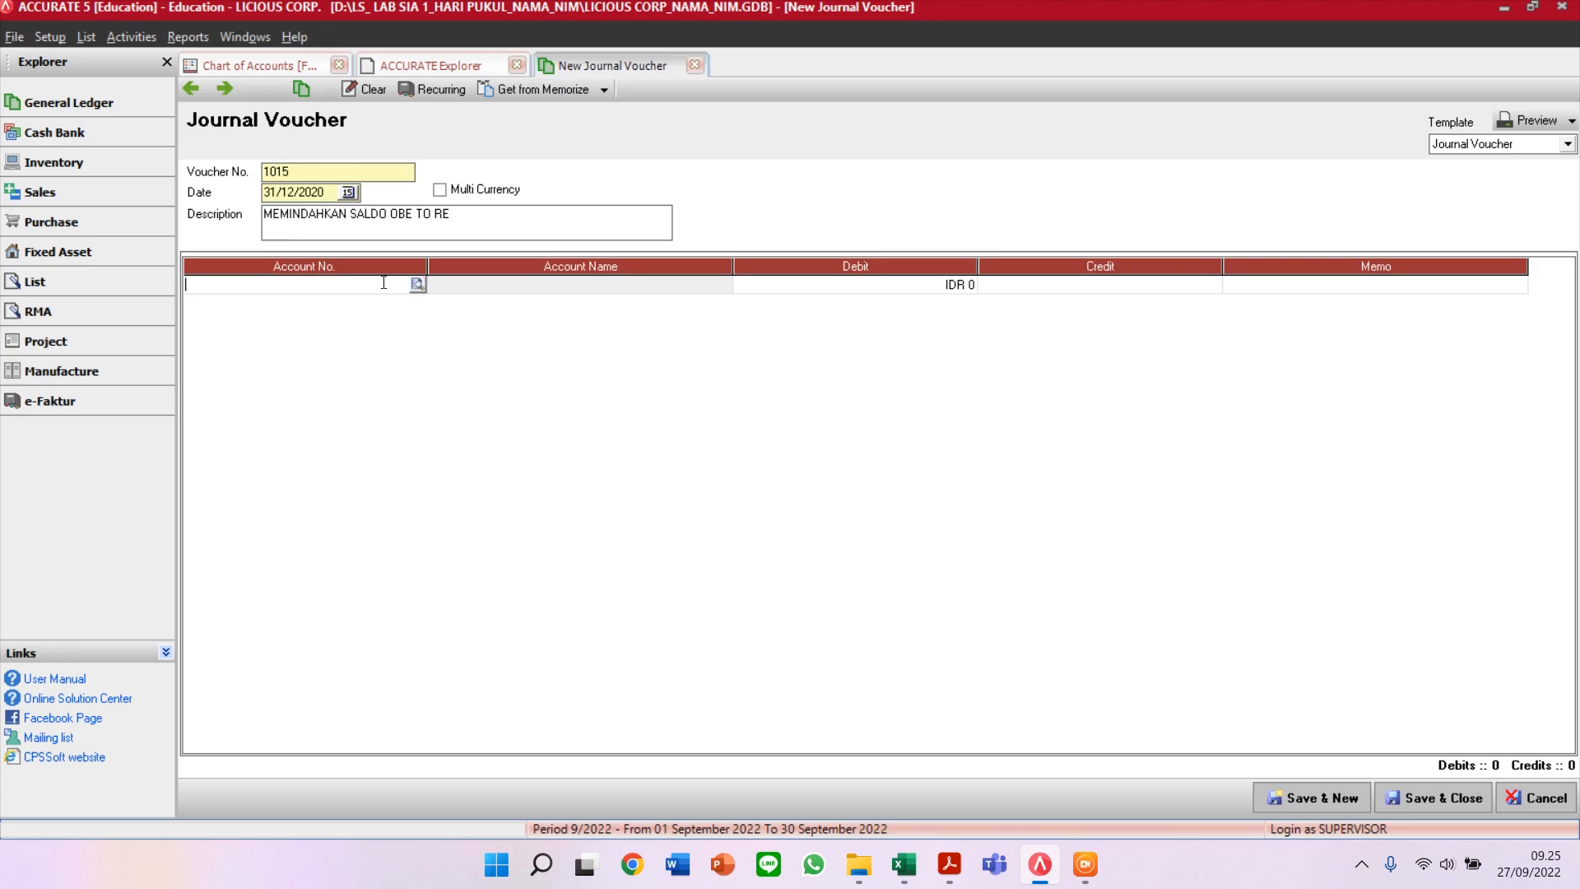
{"action": "type", "text": "OP"}
{"action": "key", "text": "Return"}
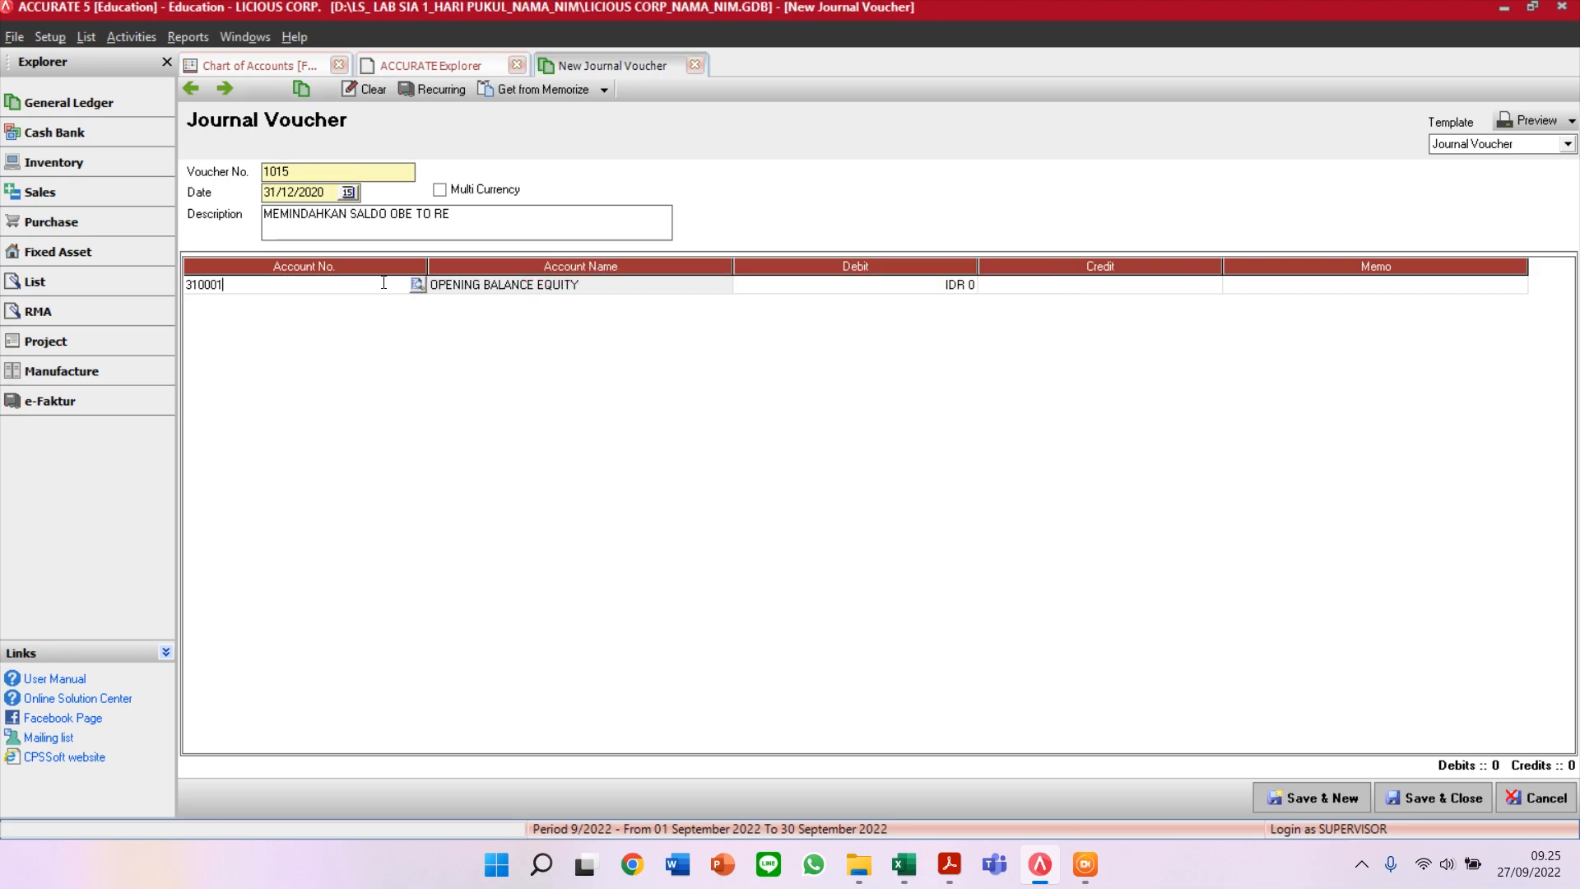
{"action": "type", "text": "2.343.130.000"}
{"action": "key", "text": "Tab"}
{"action": "key", "text": "Tab"}
{"action": "key", "text": "Tab"}
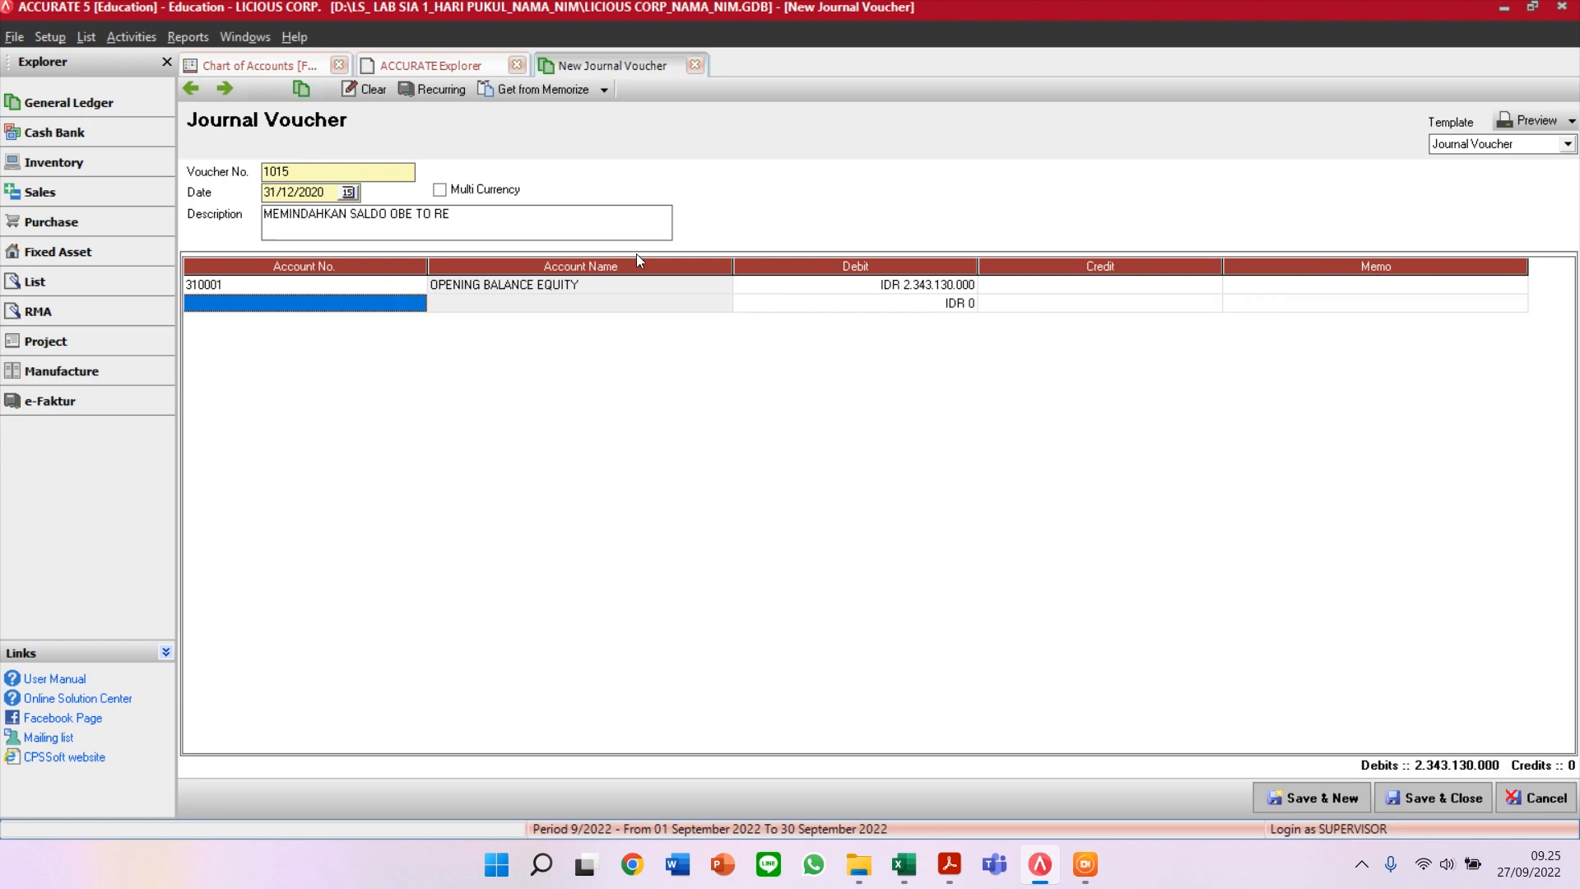
{"action": "left_click", "coordinate": [764, 284]}
{"action": "type", "text": "2434130000"}
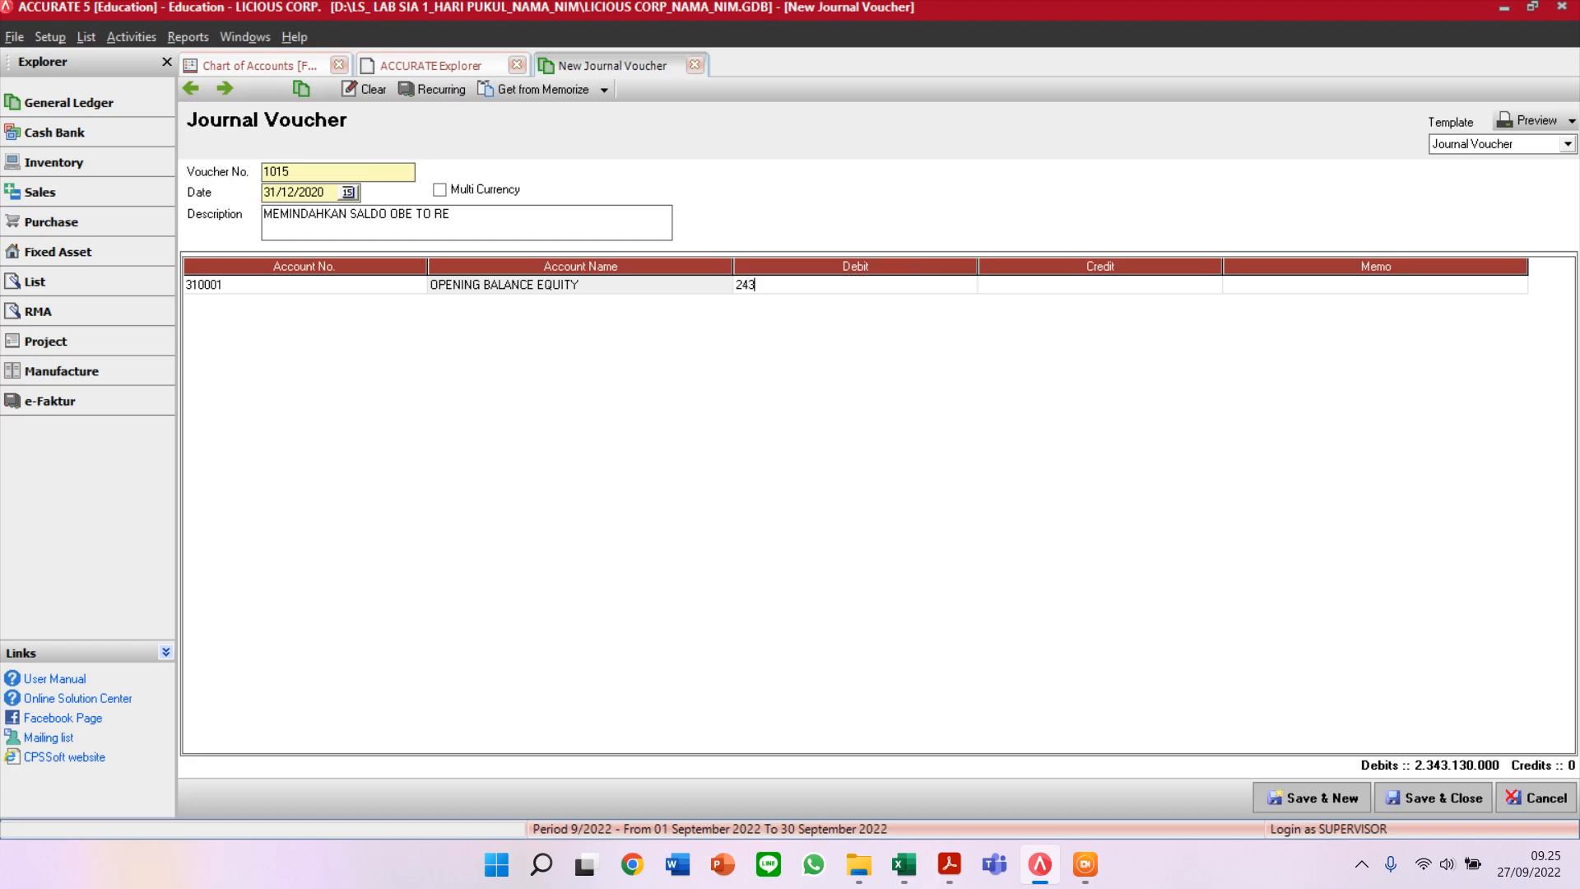
{"action": "key", "text": "Tab"}
{"action": "key", "text": "Tab"}
{"action": "key", "text": "Tab"}
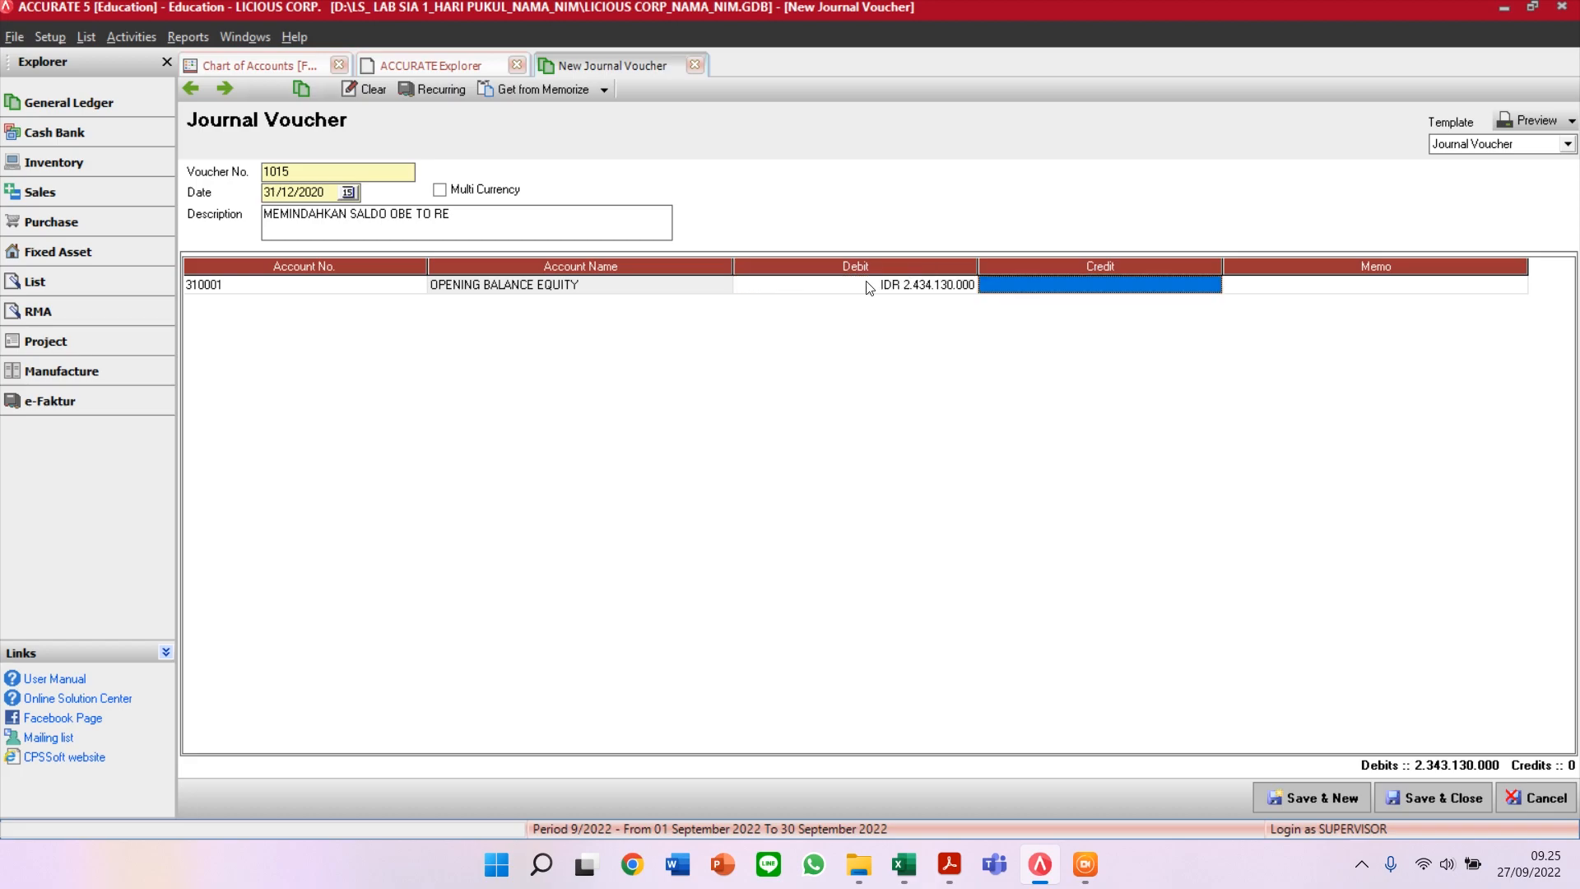
Step: Credit 31000 LABA DITAHAN for the balancing 2.434.130.000 and drop the empty third line
{"action": "left_click", "coordinate": [418, 301]}
{"action": "type", "text": "RETAI"}
{"action": "key", "text": "BackSpace"}
{"action": "key", "text": "BackSpace"}
{"action": "key", "text": "BackSpace"}
{"action": "key", "text": "BackSpace"}
{"action": "key", "text": "BackSpace"}
{"action": "type", "text": "LABA"}
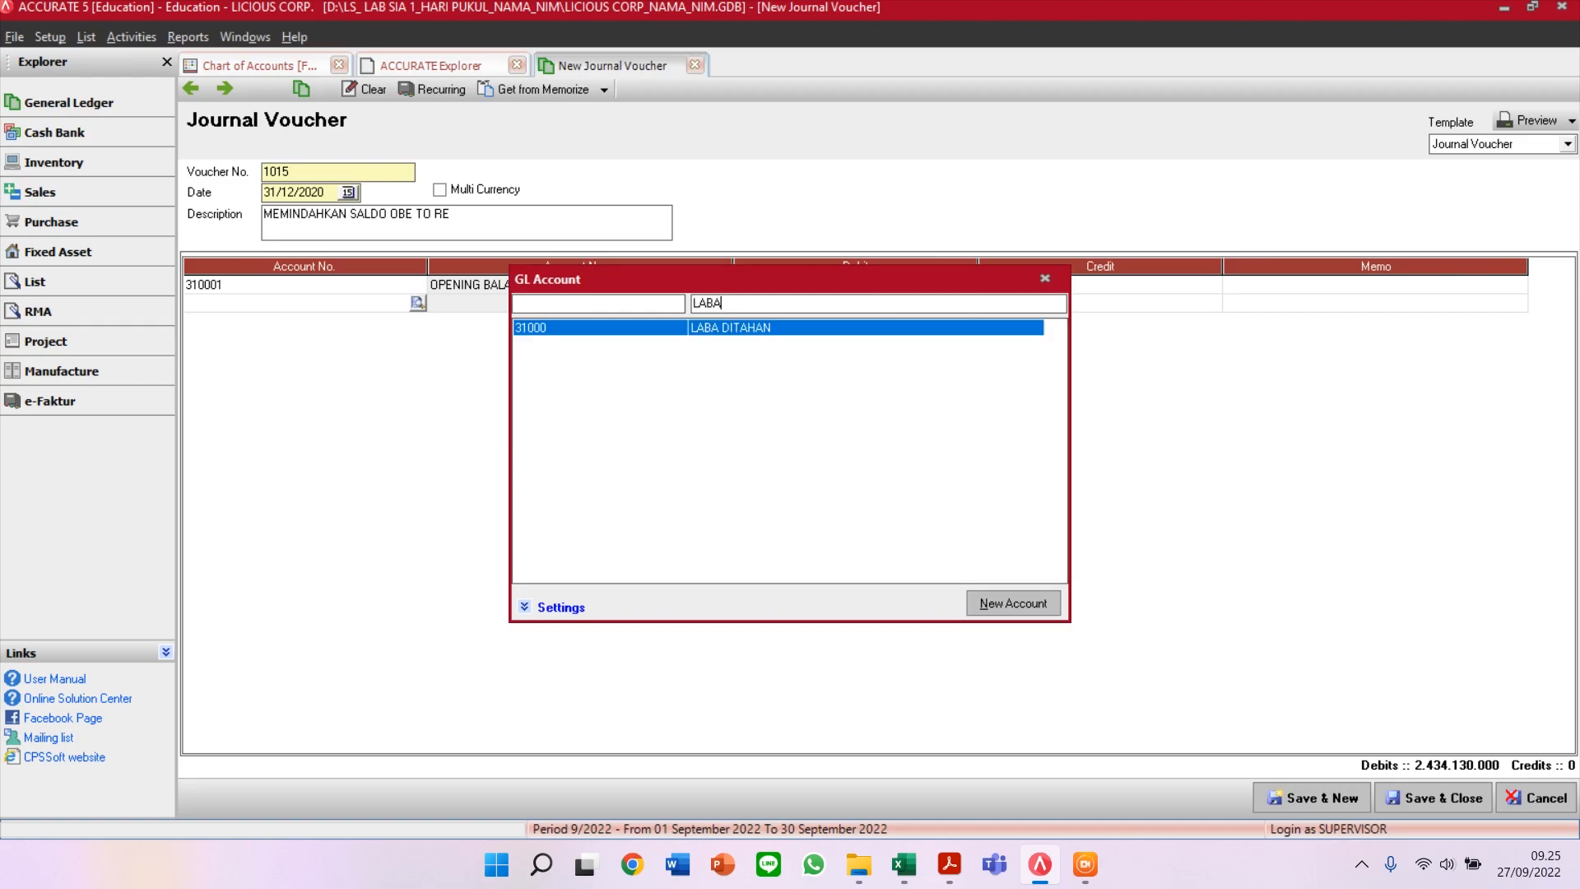
{"action": "key", "text": "Return"}
{"action": "key", "text": "Tab"}
{"action": "key", "text": "Tab"}
{"action": "key", "text": "Tab"}
{"action": "key", "text": "Tab"}
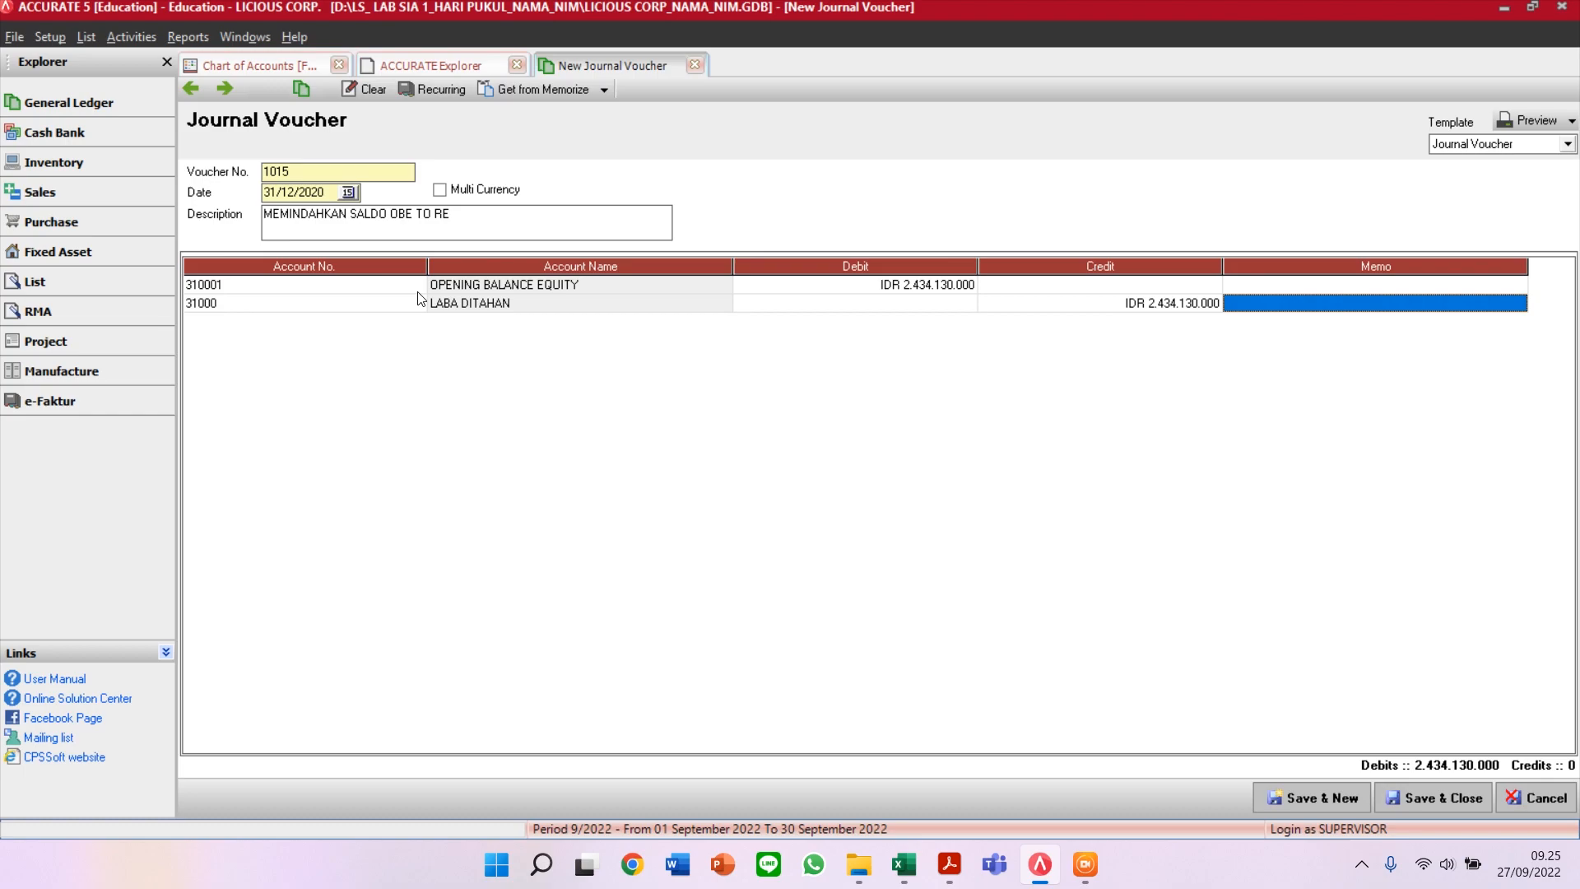
{"action": "key", "text": "Tab"}
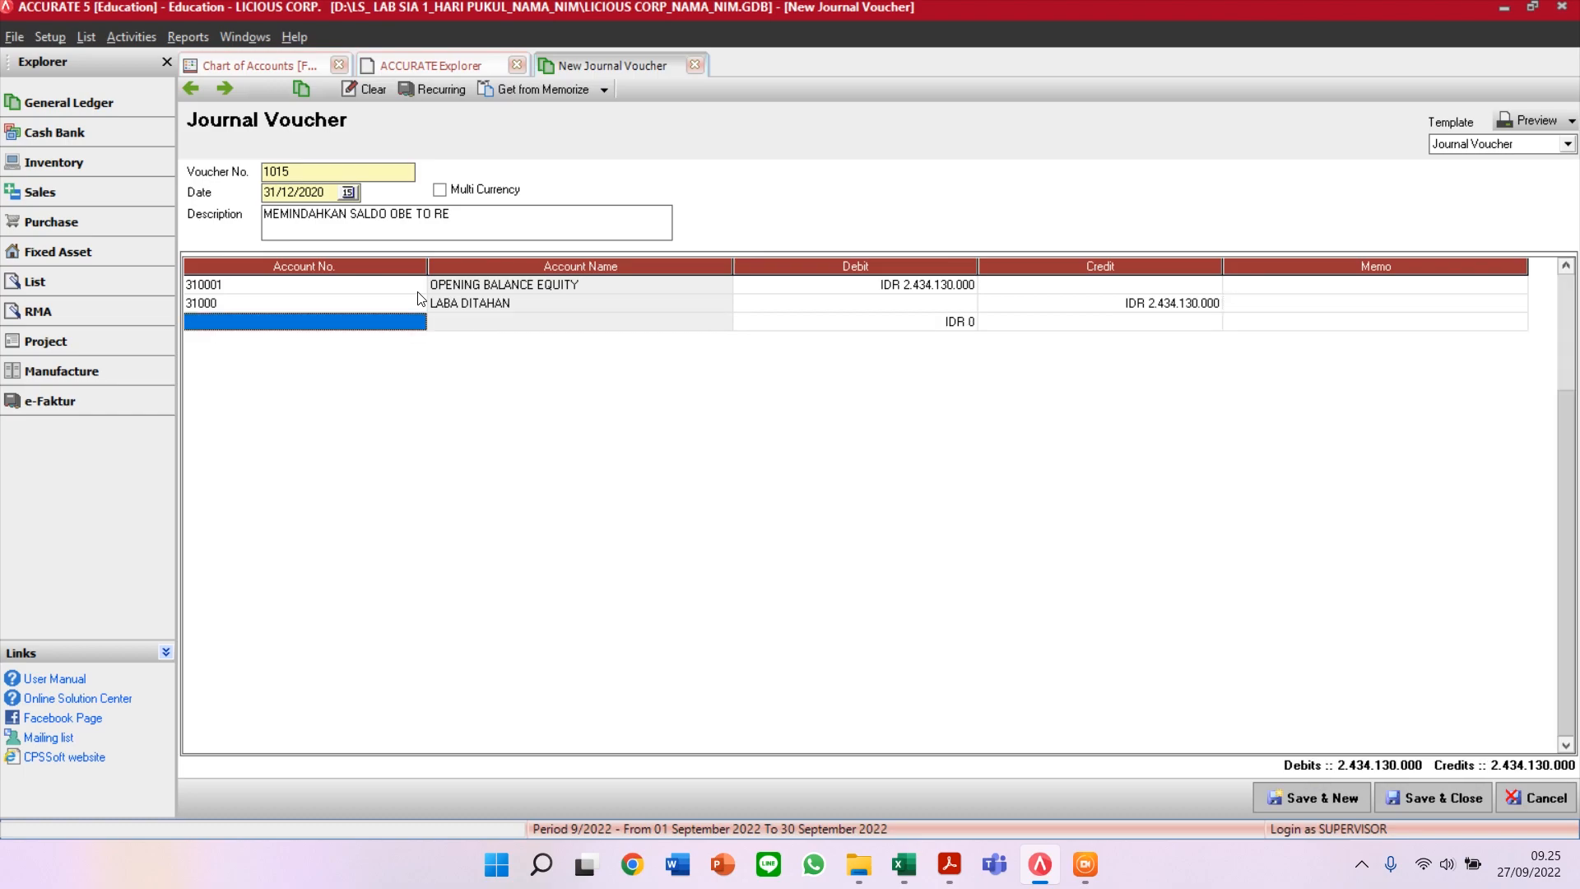
{"action": "key", "text": "Up"}
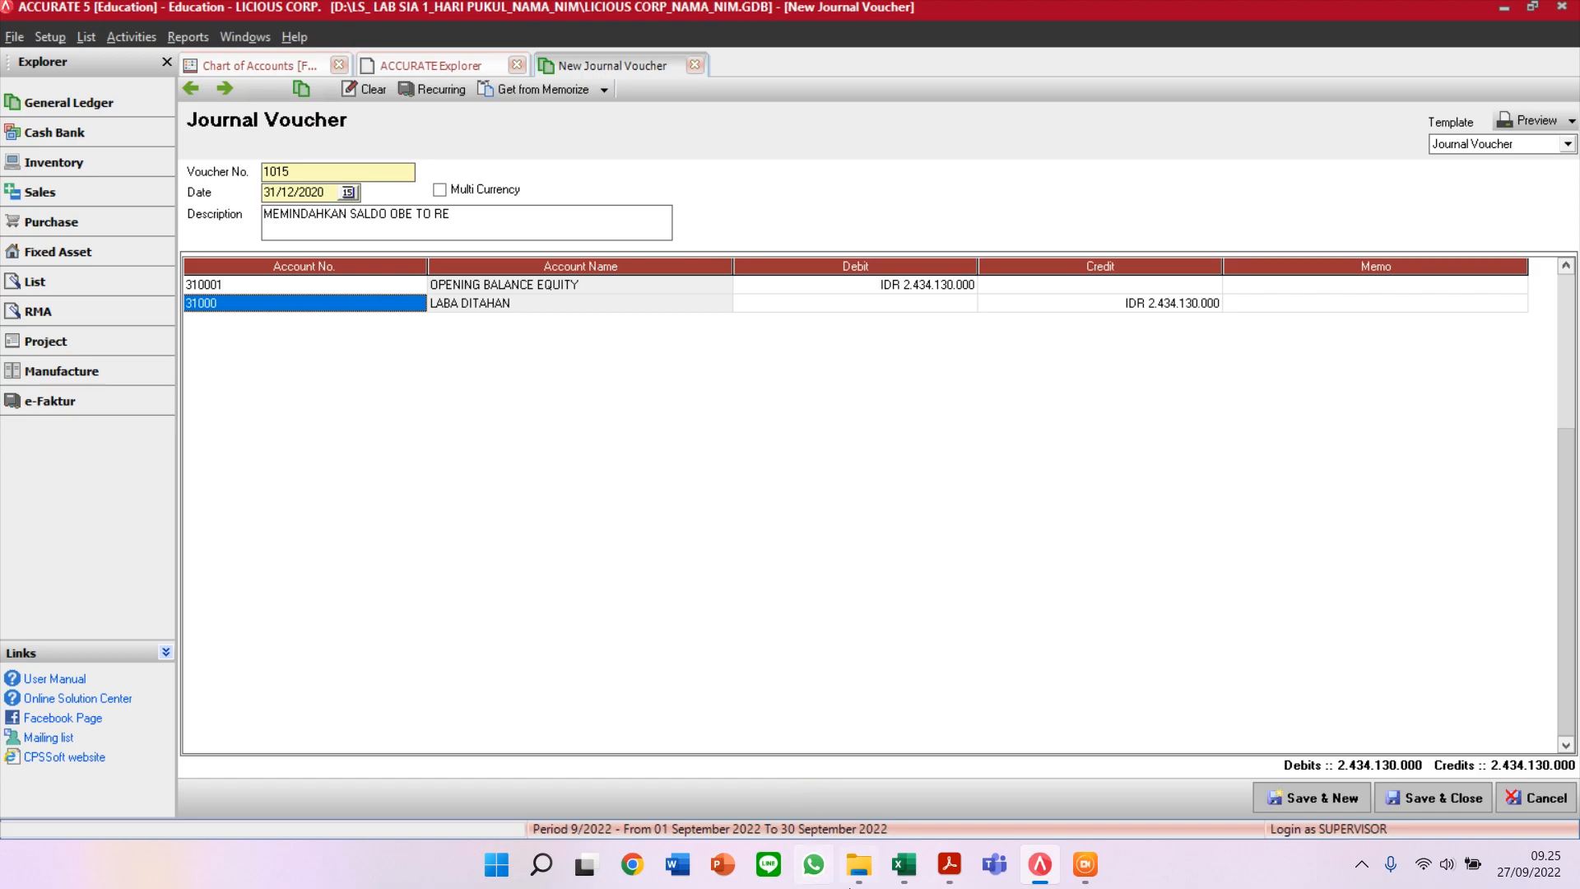
Step: Save and close voucher 1015 and refresh the Chart of Accounts balances
{"action": "left_click", "coordinate": [904, 864]}
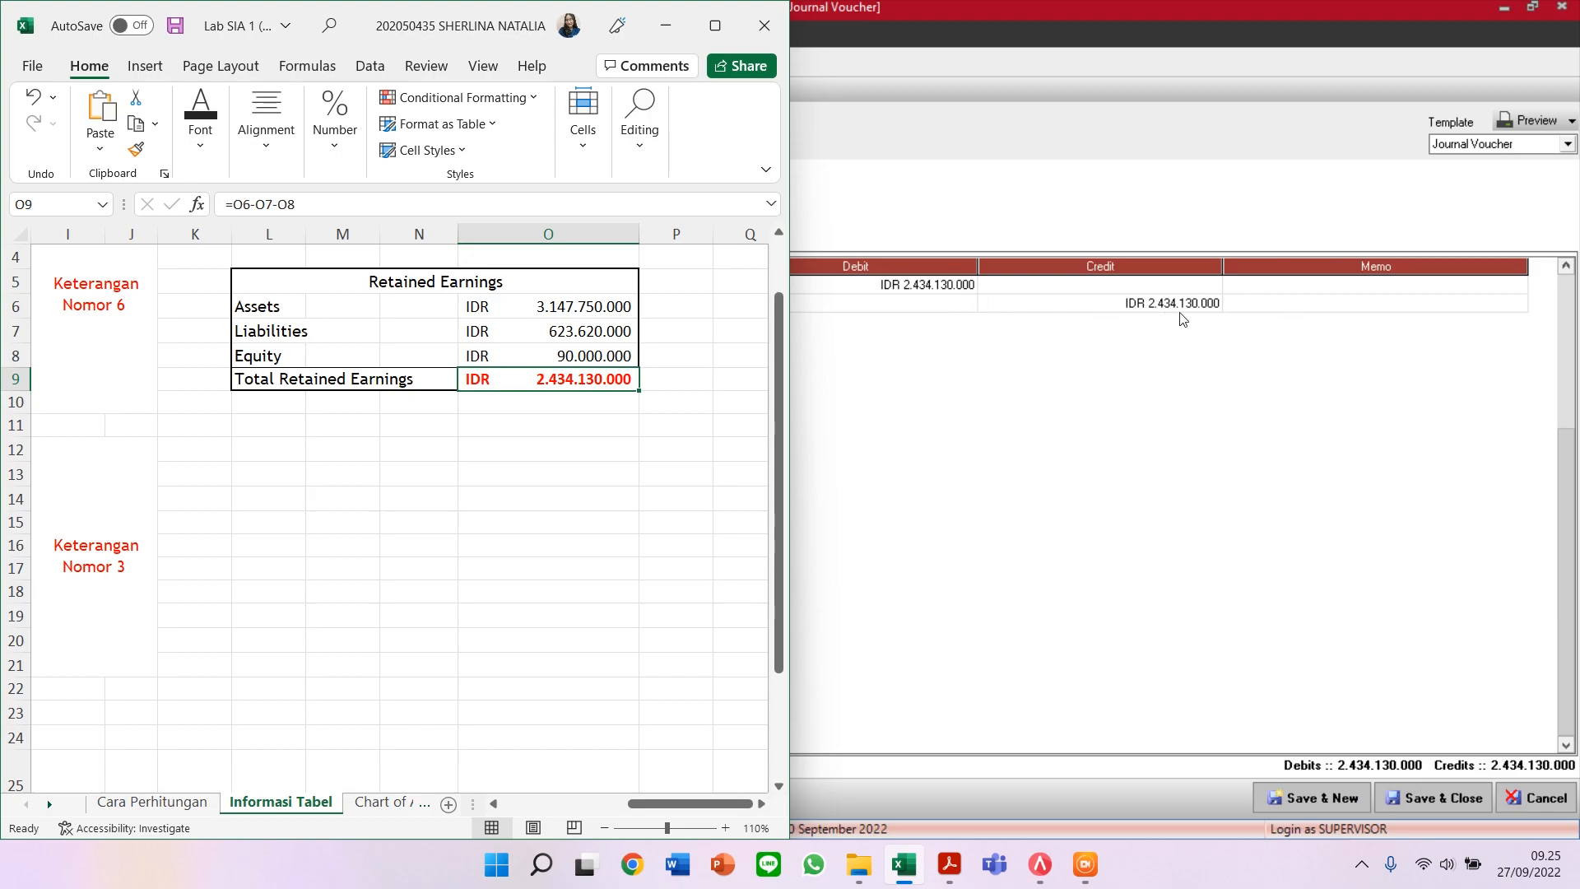
{"action": "left_click", "coordinate": [1455, 799]}
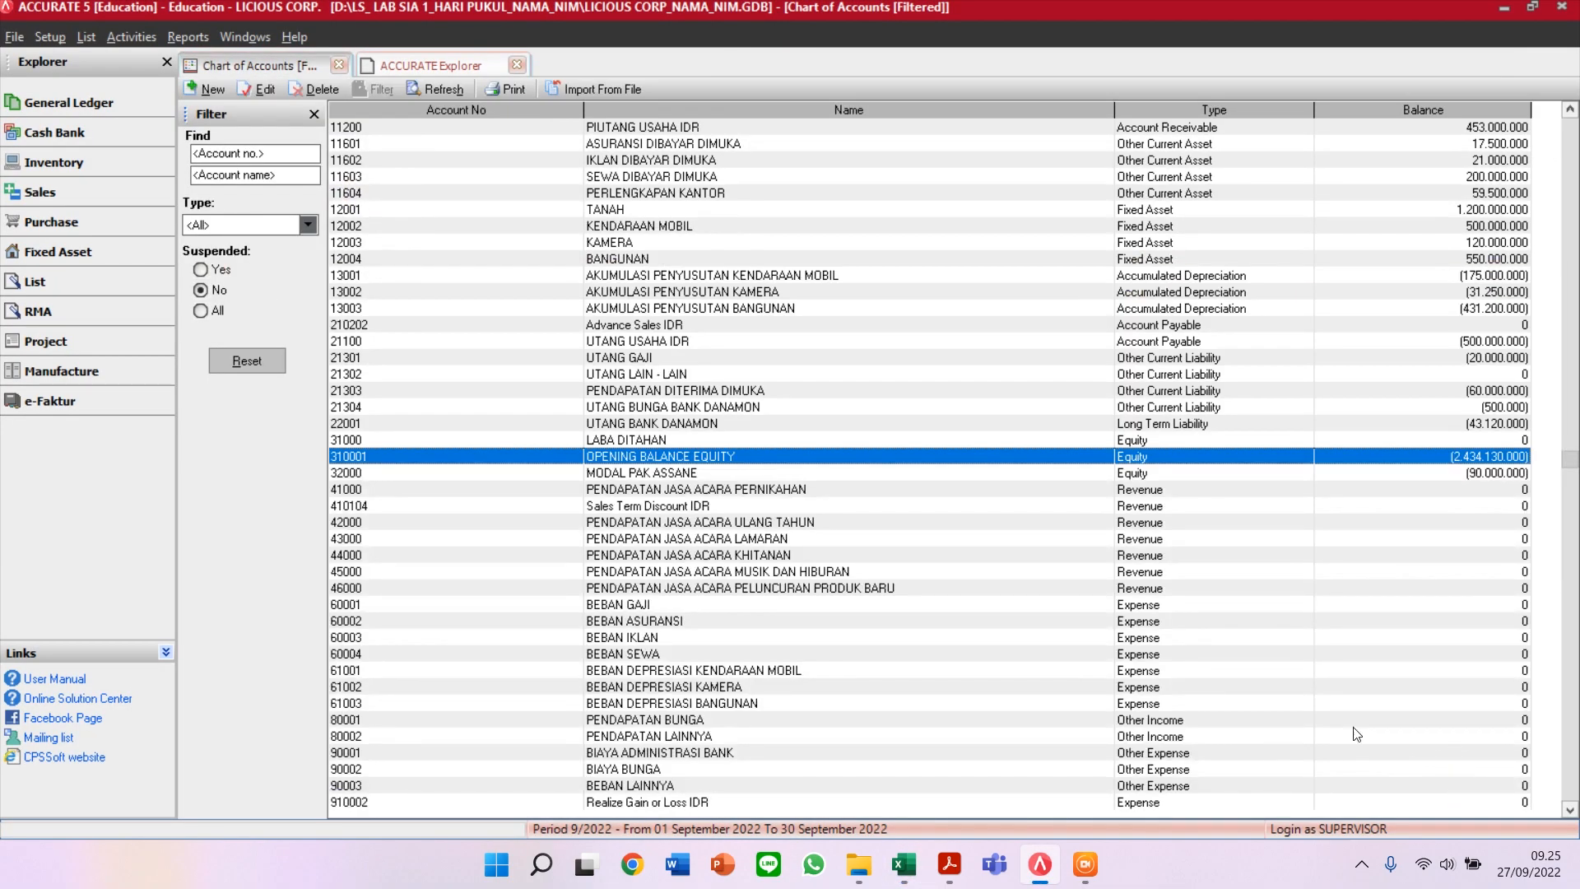
{"action": "left_click", "coordinate": [434, 96]}
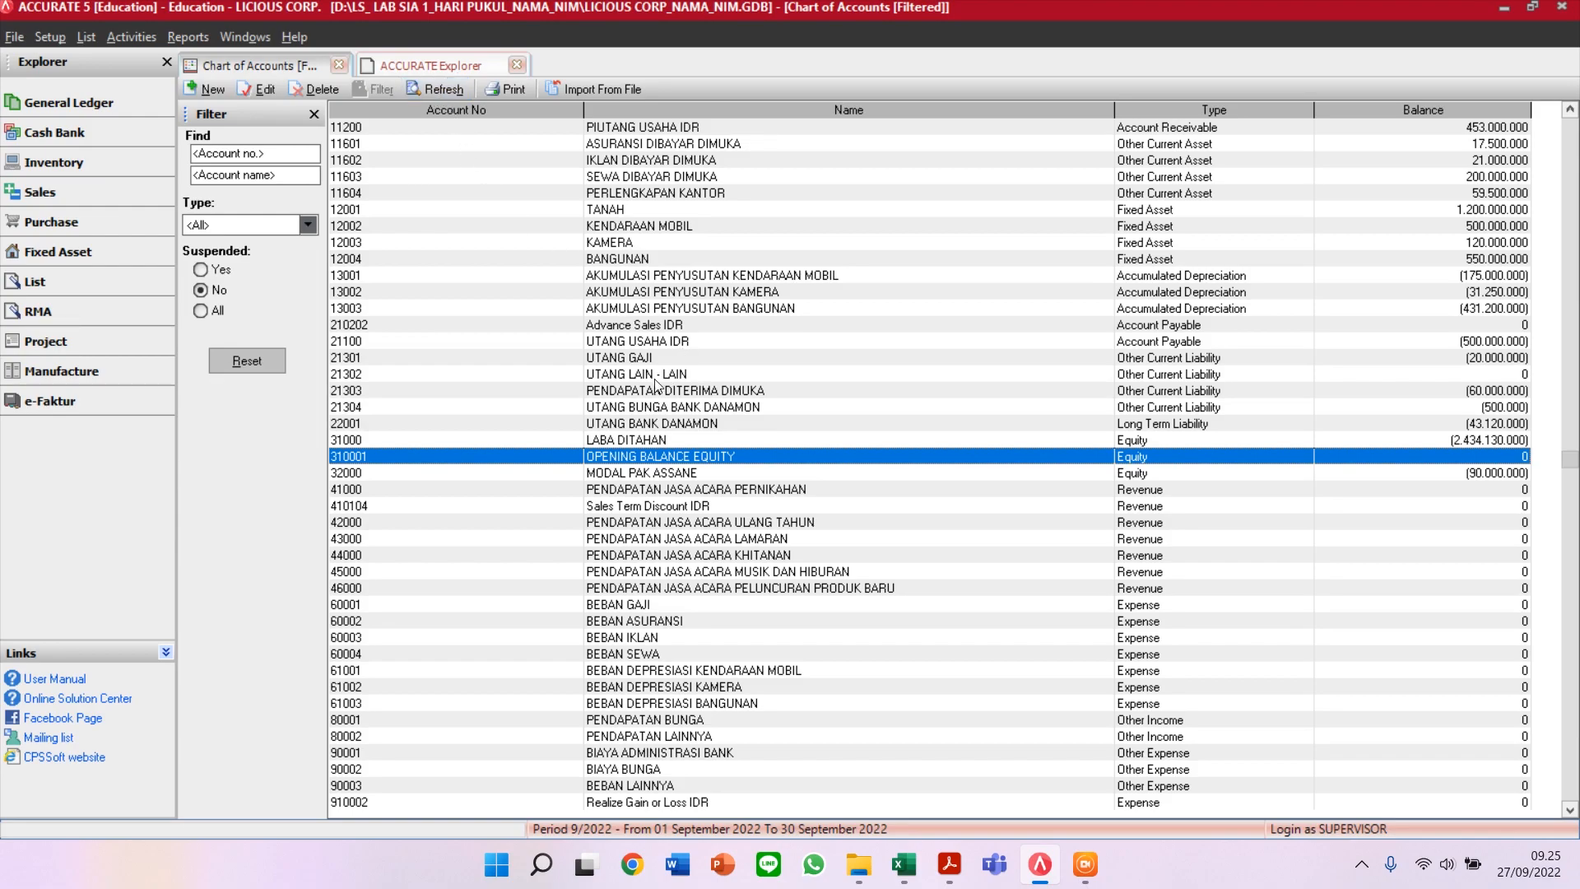
Step: Point out OPENING BALANCE EQUITY at 0 and LABA DITAHAN at (2.434.130.000)
{"action": "left_click", "coordinate": [637, 430]}
{"action": "left_click", "coordinate": [650, 444]}
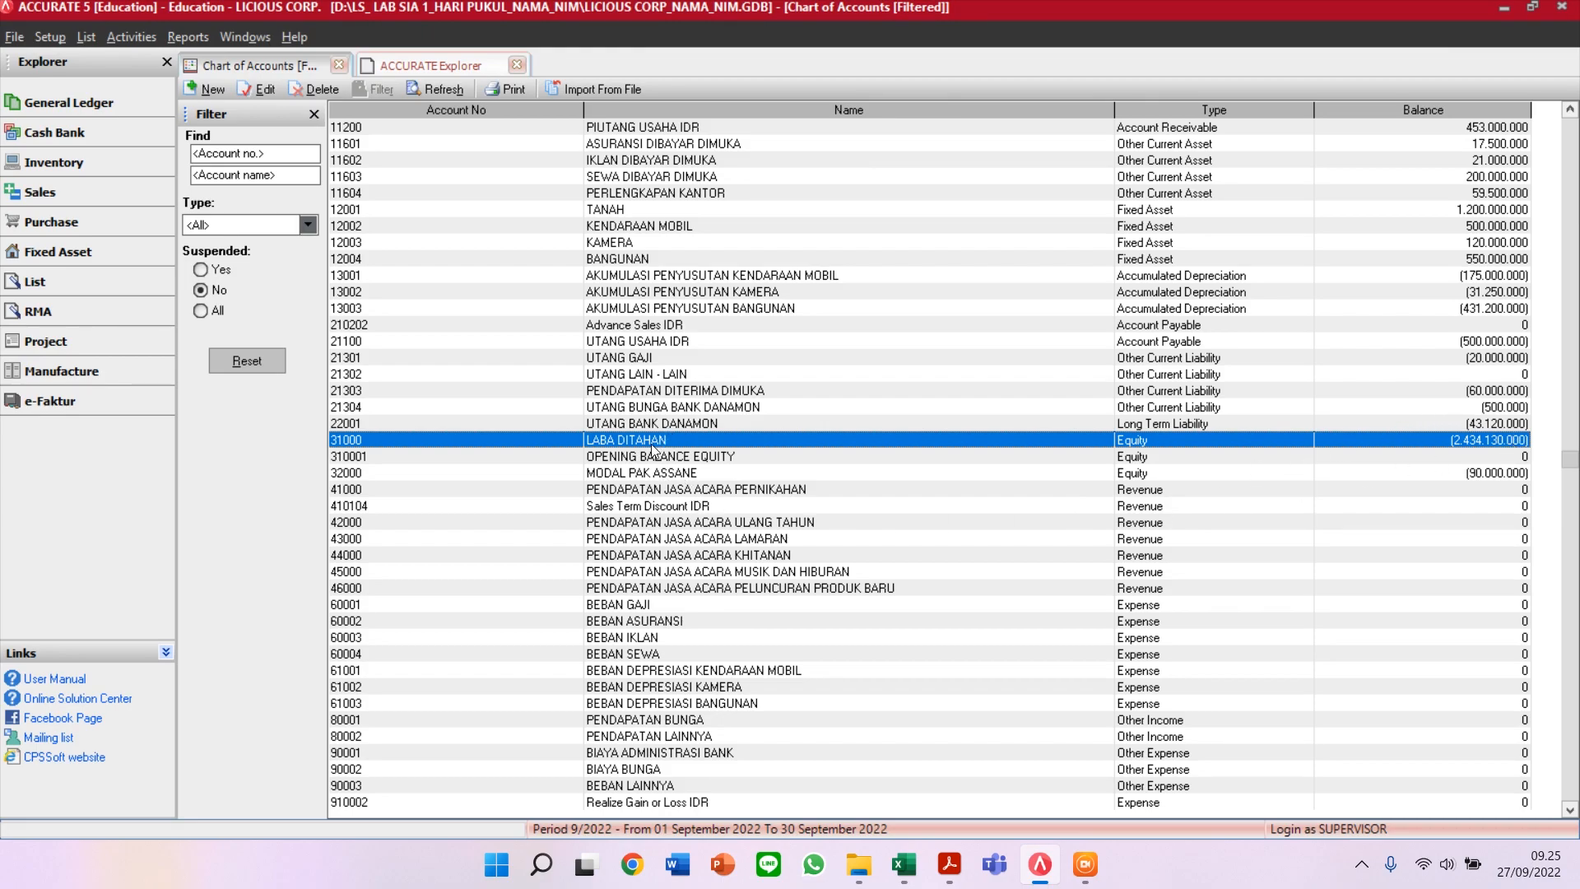
{"action": "left_click", "coordinate": [630, 459]}
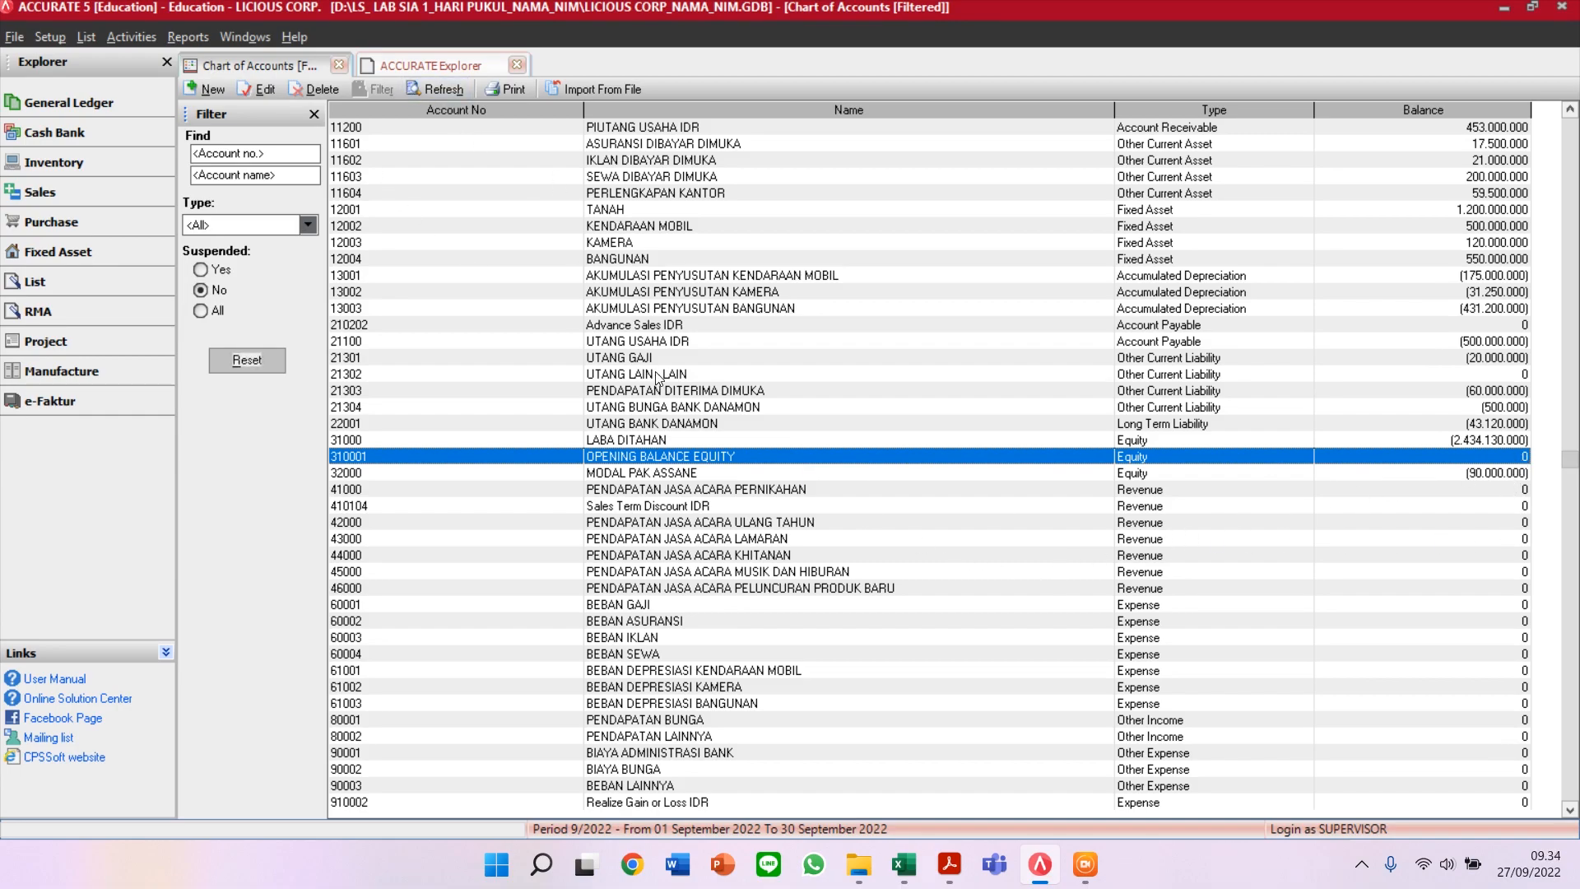
{"action": "left_click", "coordinate": [745, 442]}
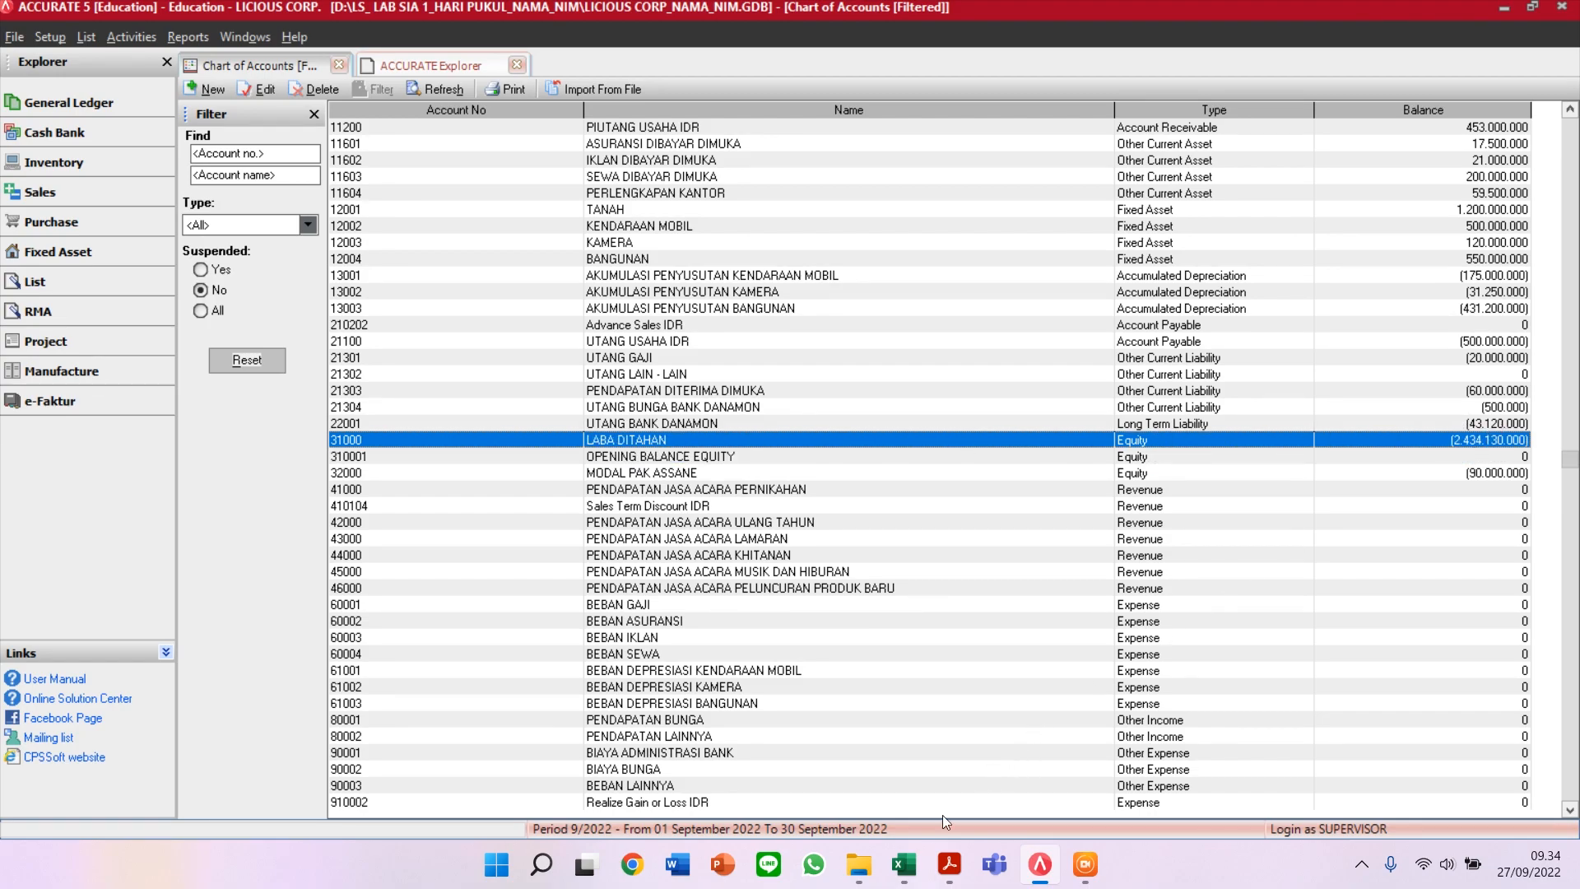
Step: Compare LABA DITAHAN's (2.434.130.000) with the spreadsheet's retained earnings total
{"action": "left_click", "coordinate": [903, 864]}
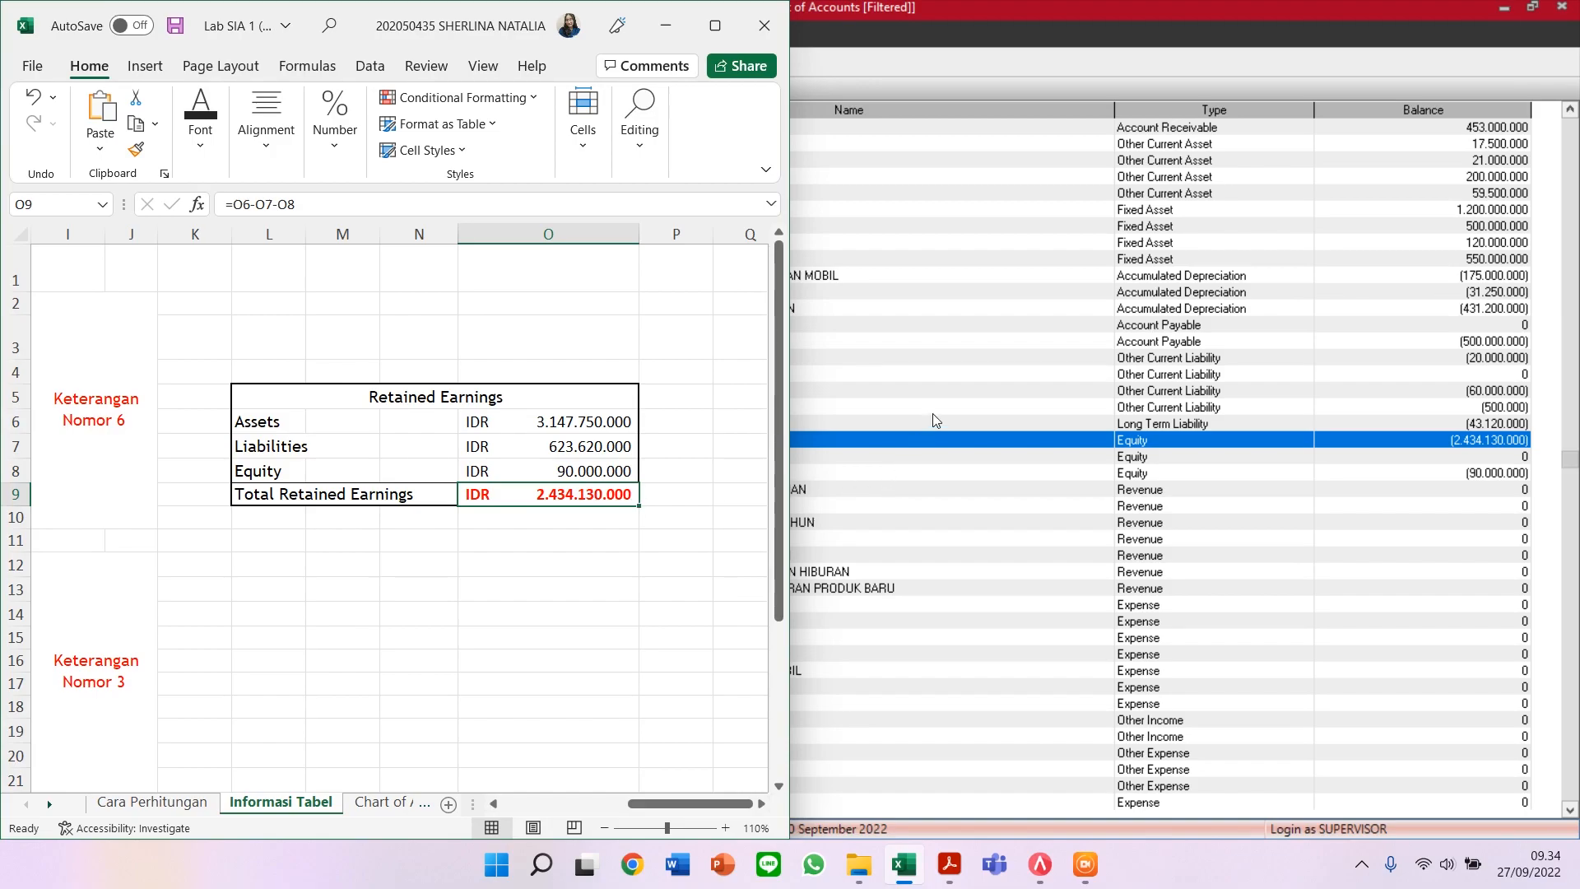
{"action": "left_click", "coordinate": [878, 453]}
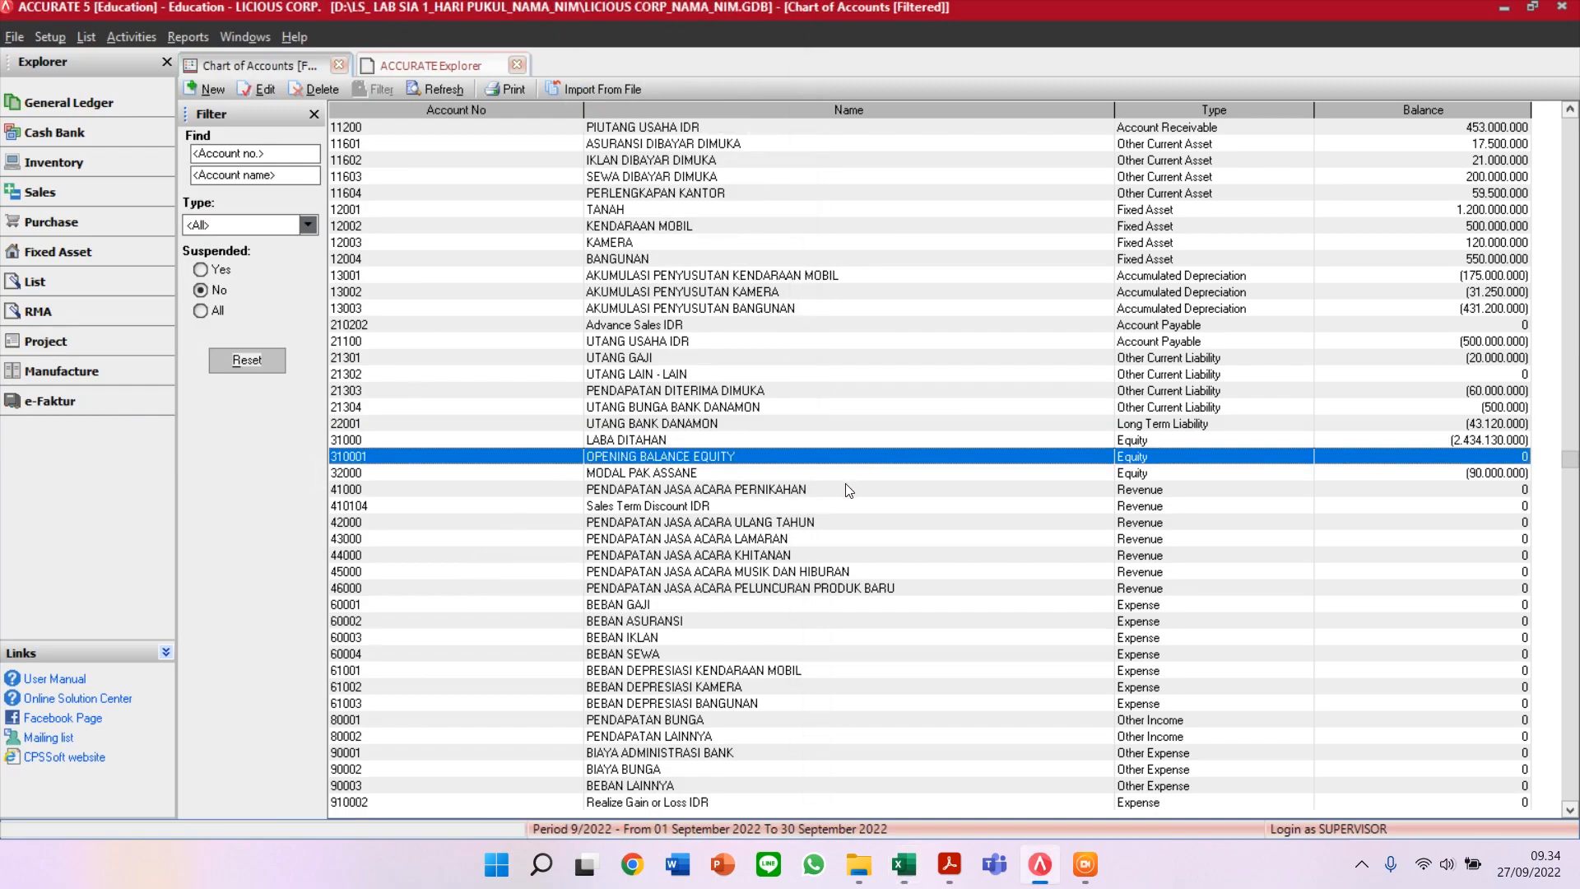
{"action": "left_click", "coordinate": [866, 434]}
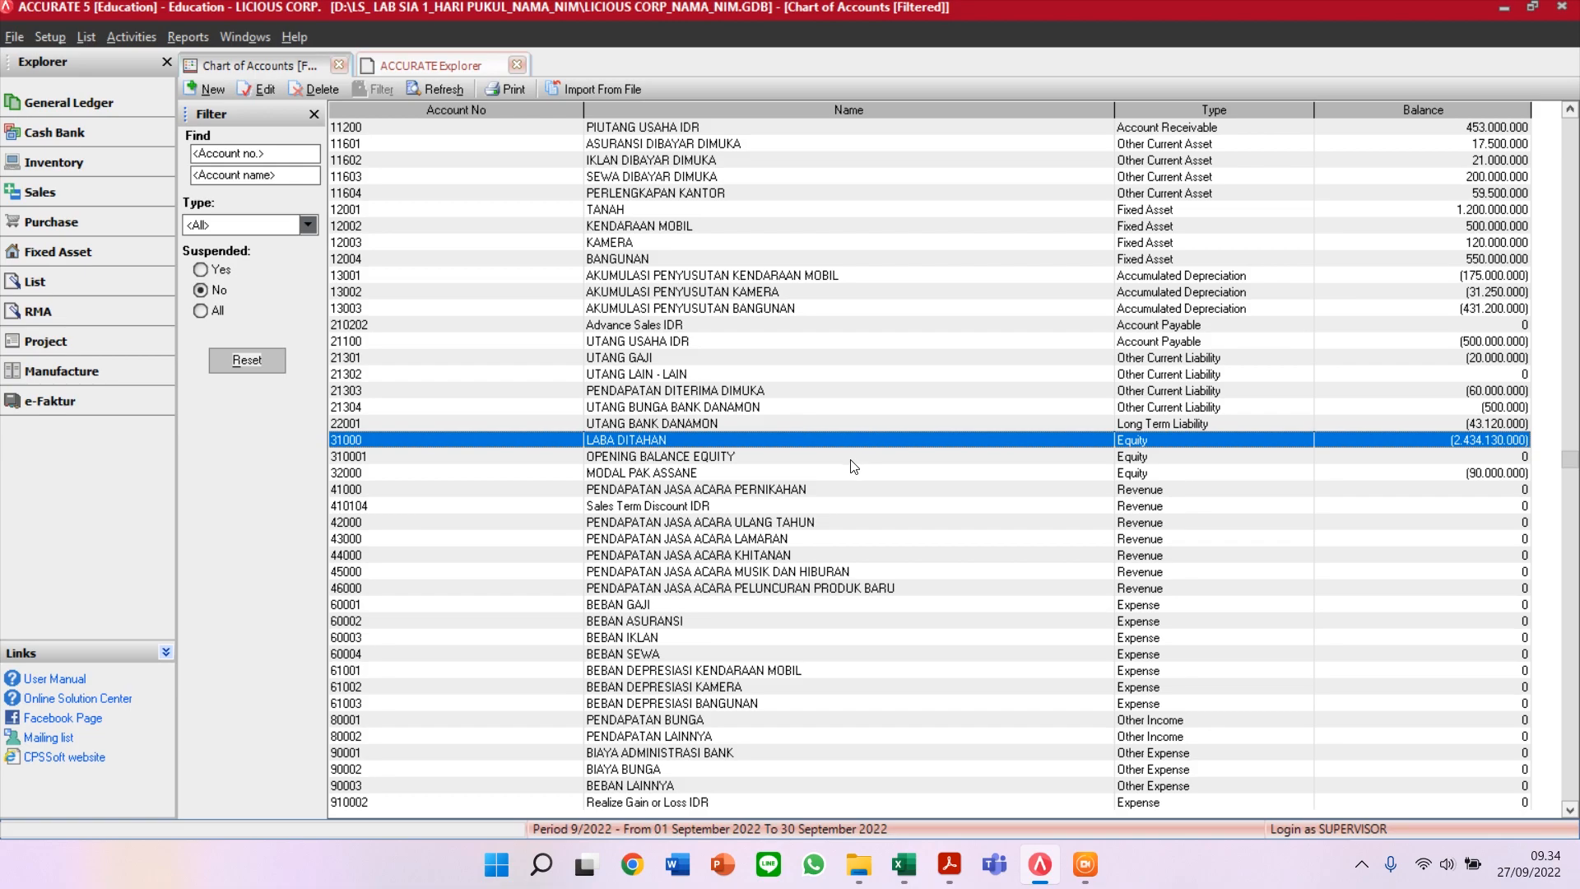
{"action": "key", "text": "Down"}
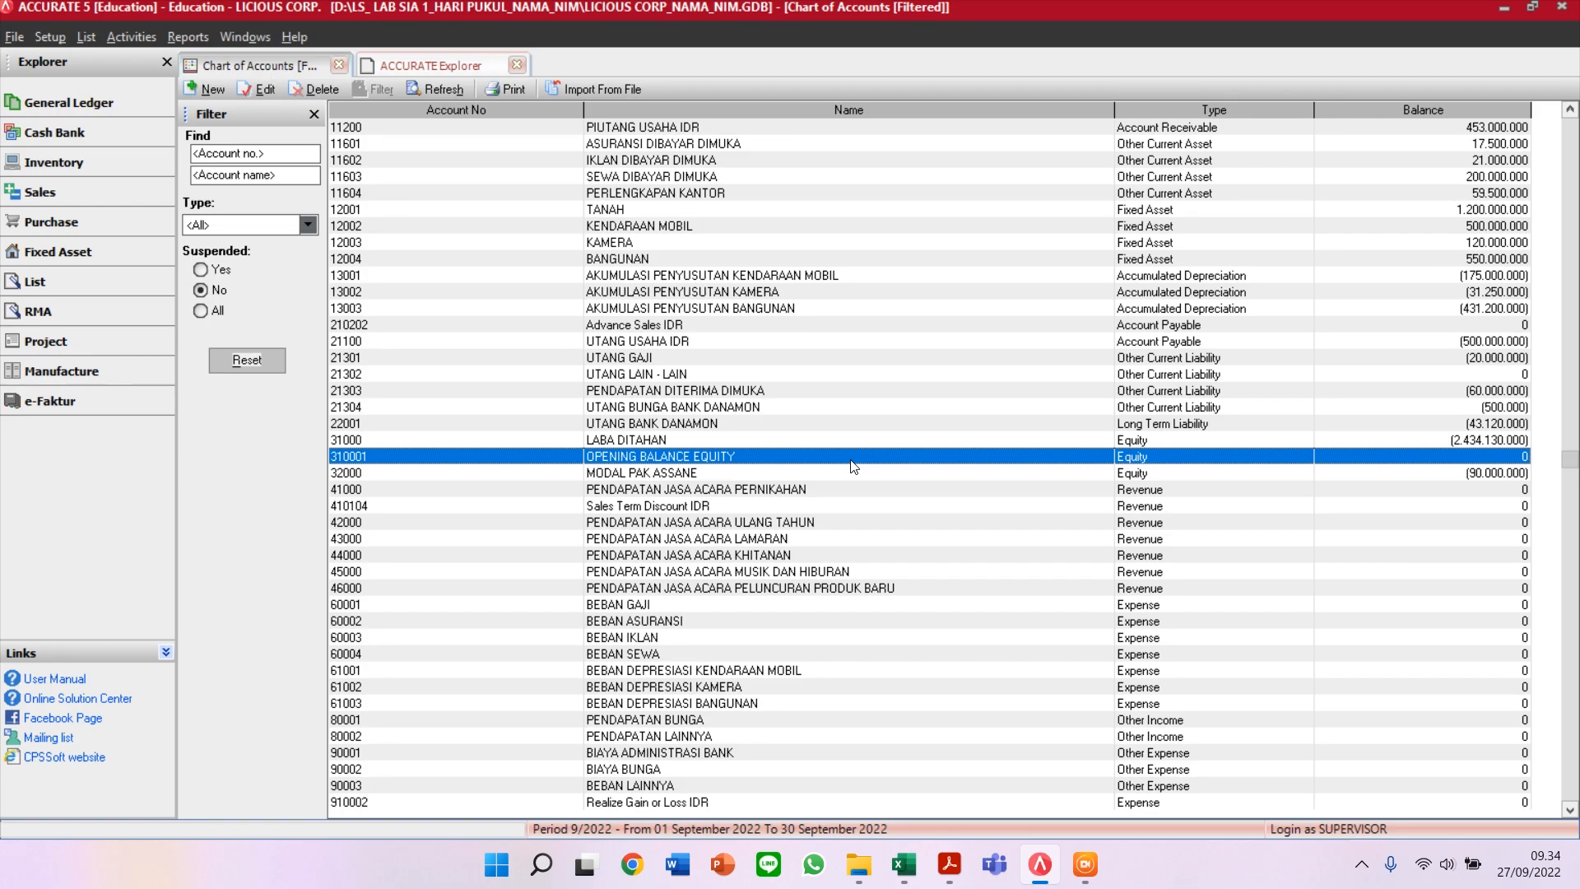
{"action": "left_click", "coordinate": [923, 442]}
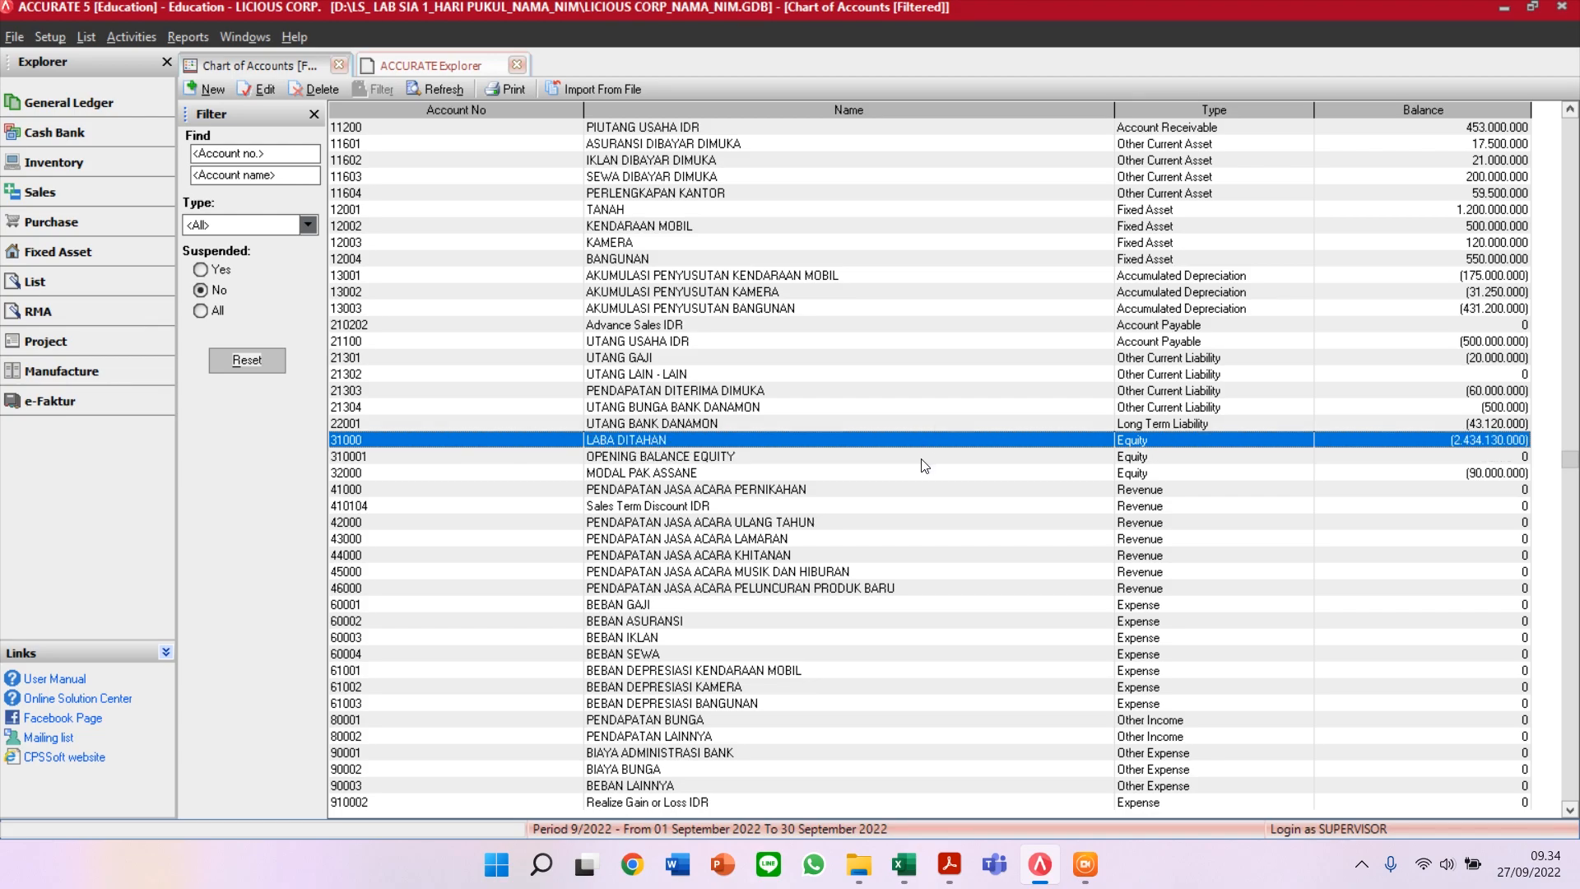
{"action": "left_click", "coordinate": [921, 459]}
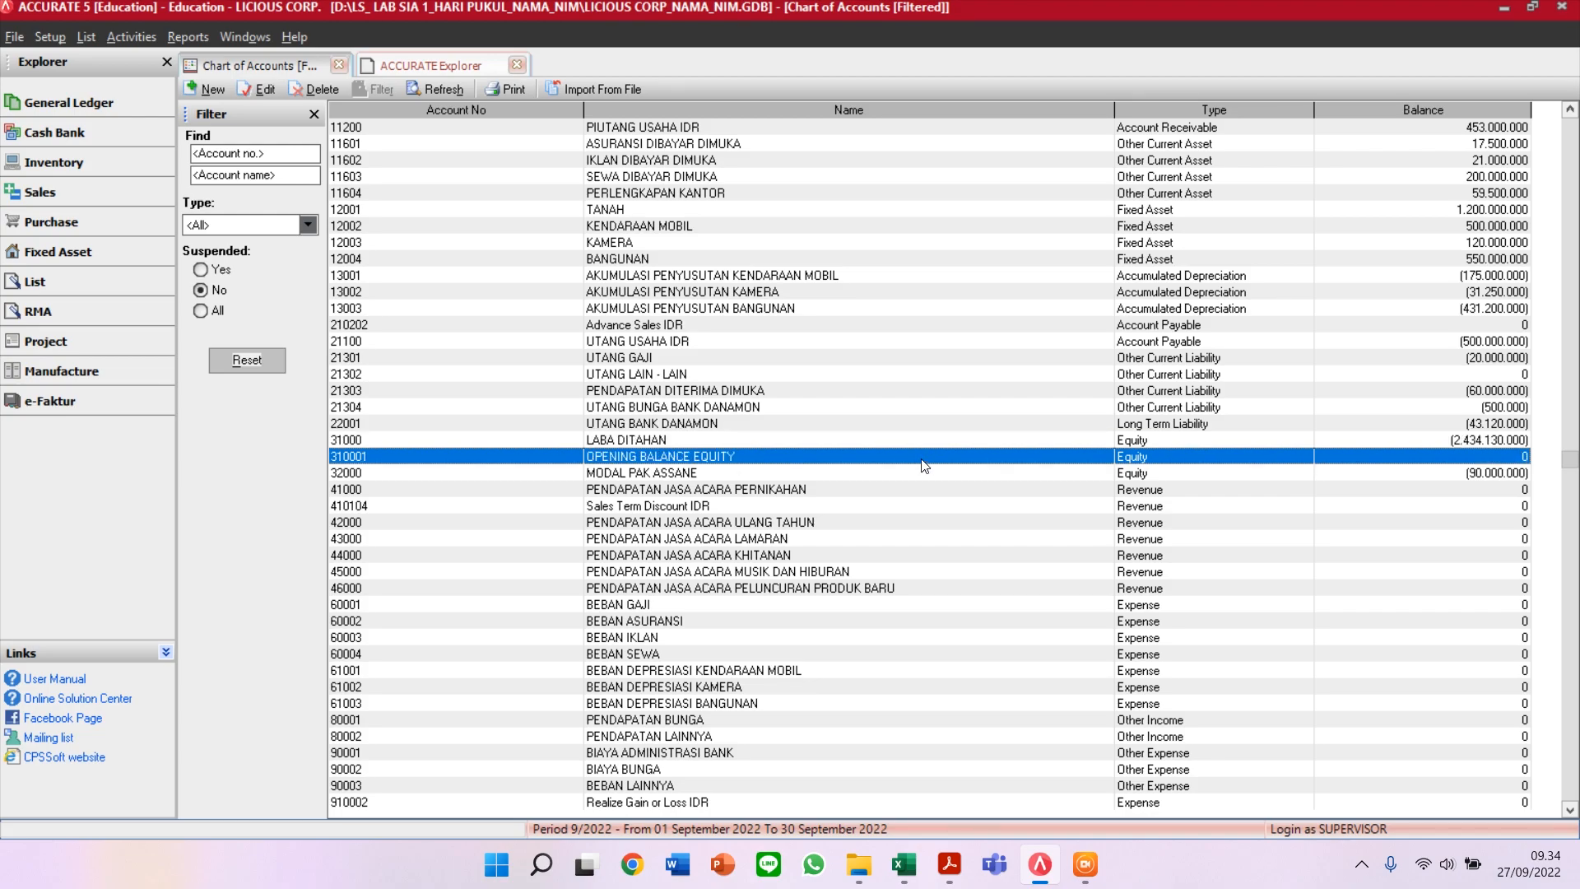